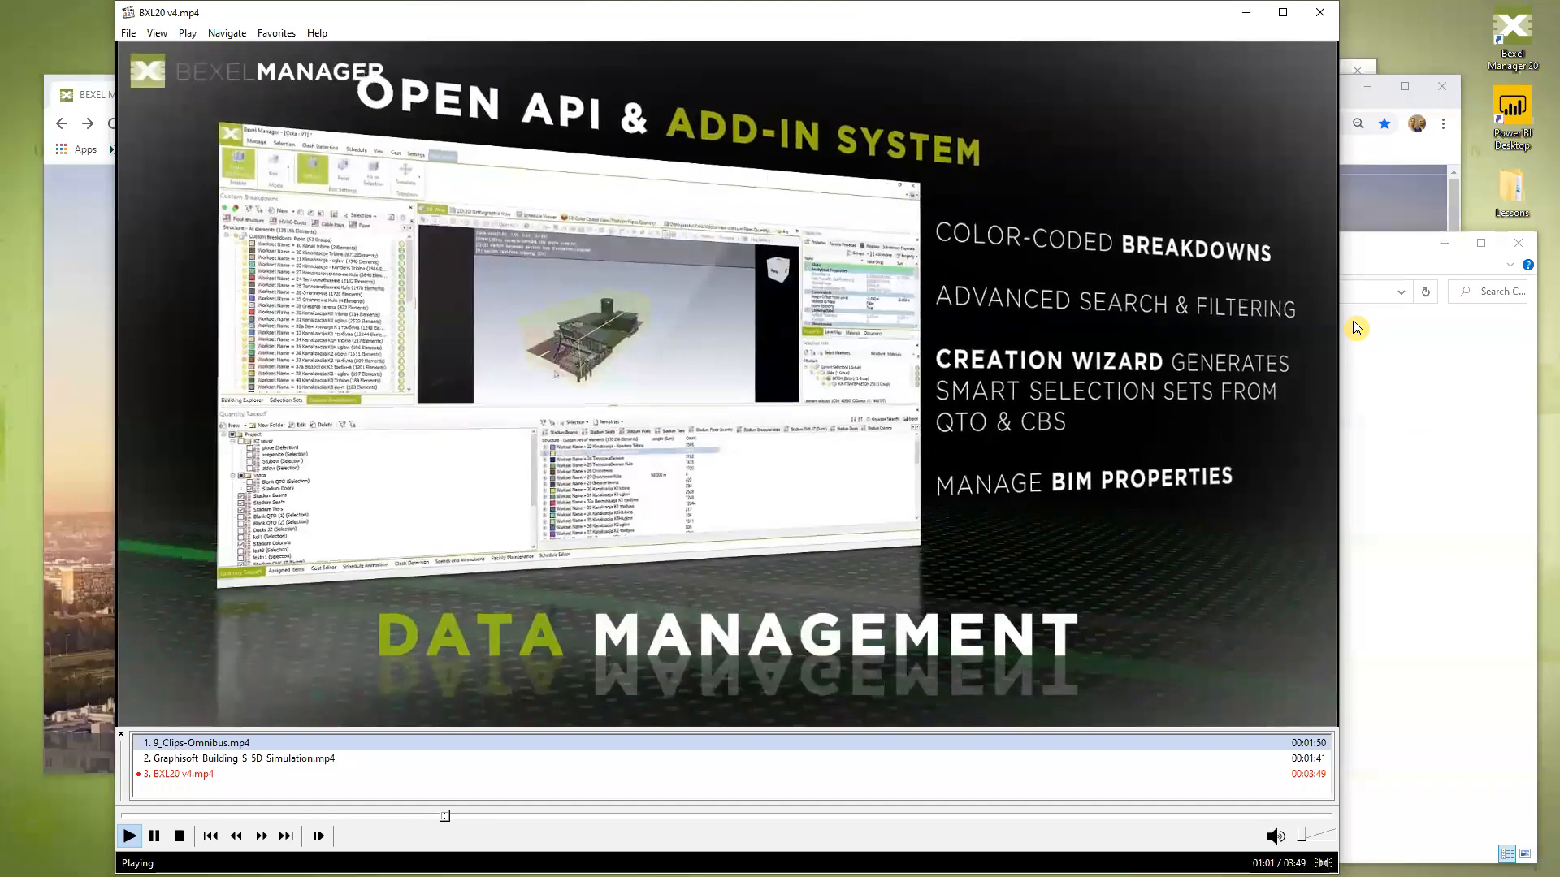
Close the video player, switch to the browser, and open the Materials page in the BEXEL user area
left_click(1323, 14)
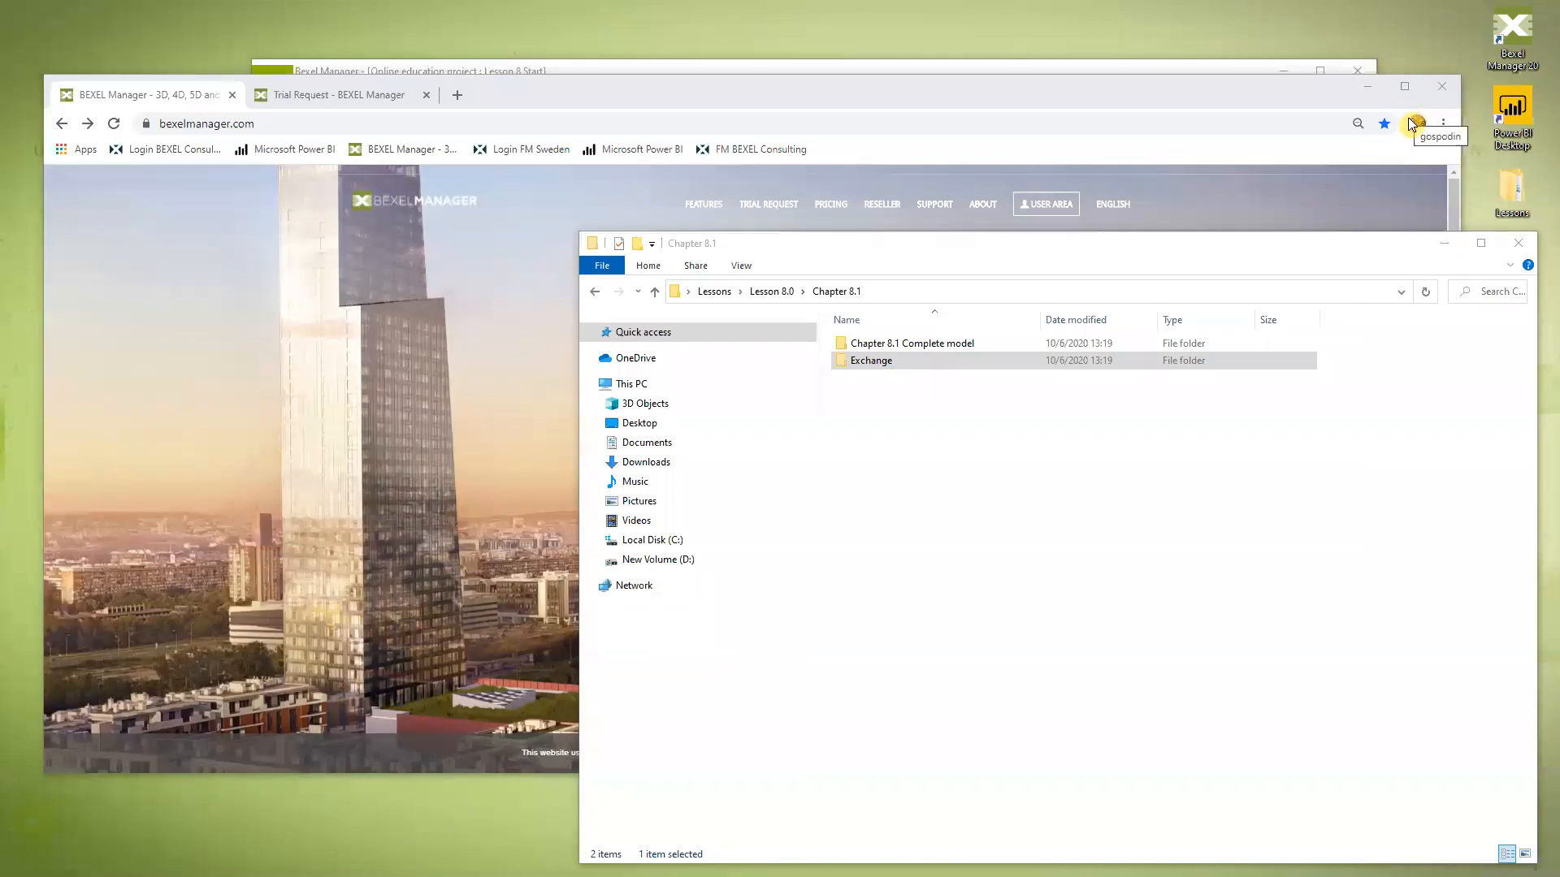
left_click(825, 83)
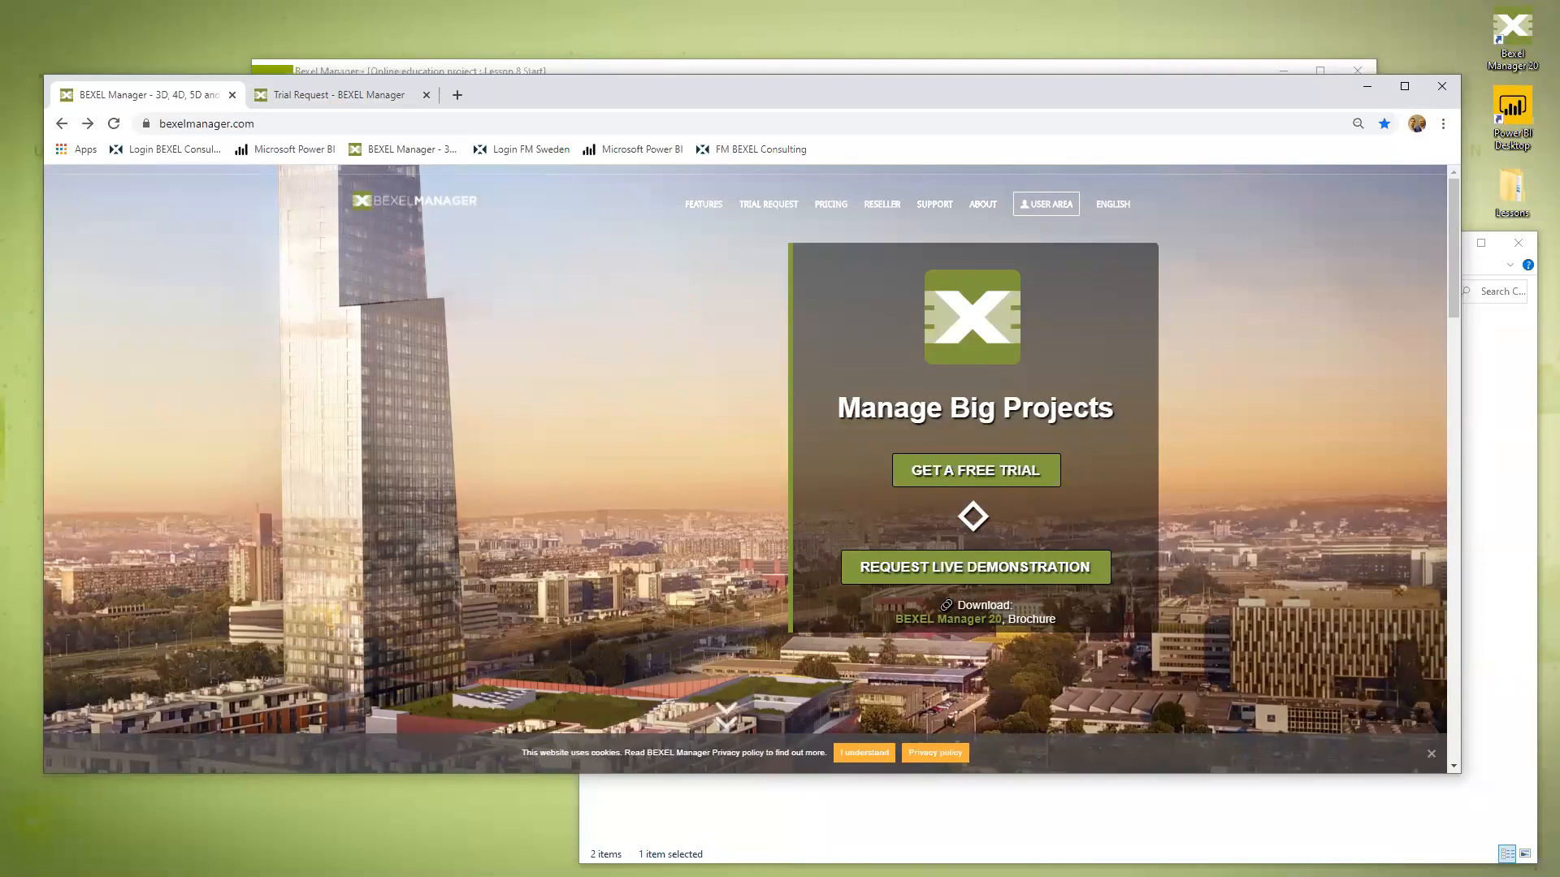
left_click(1056, 204)
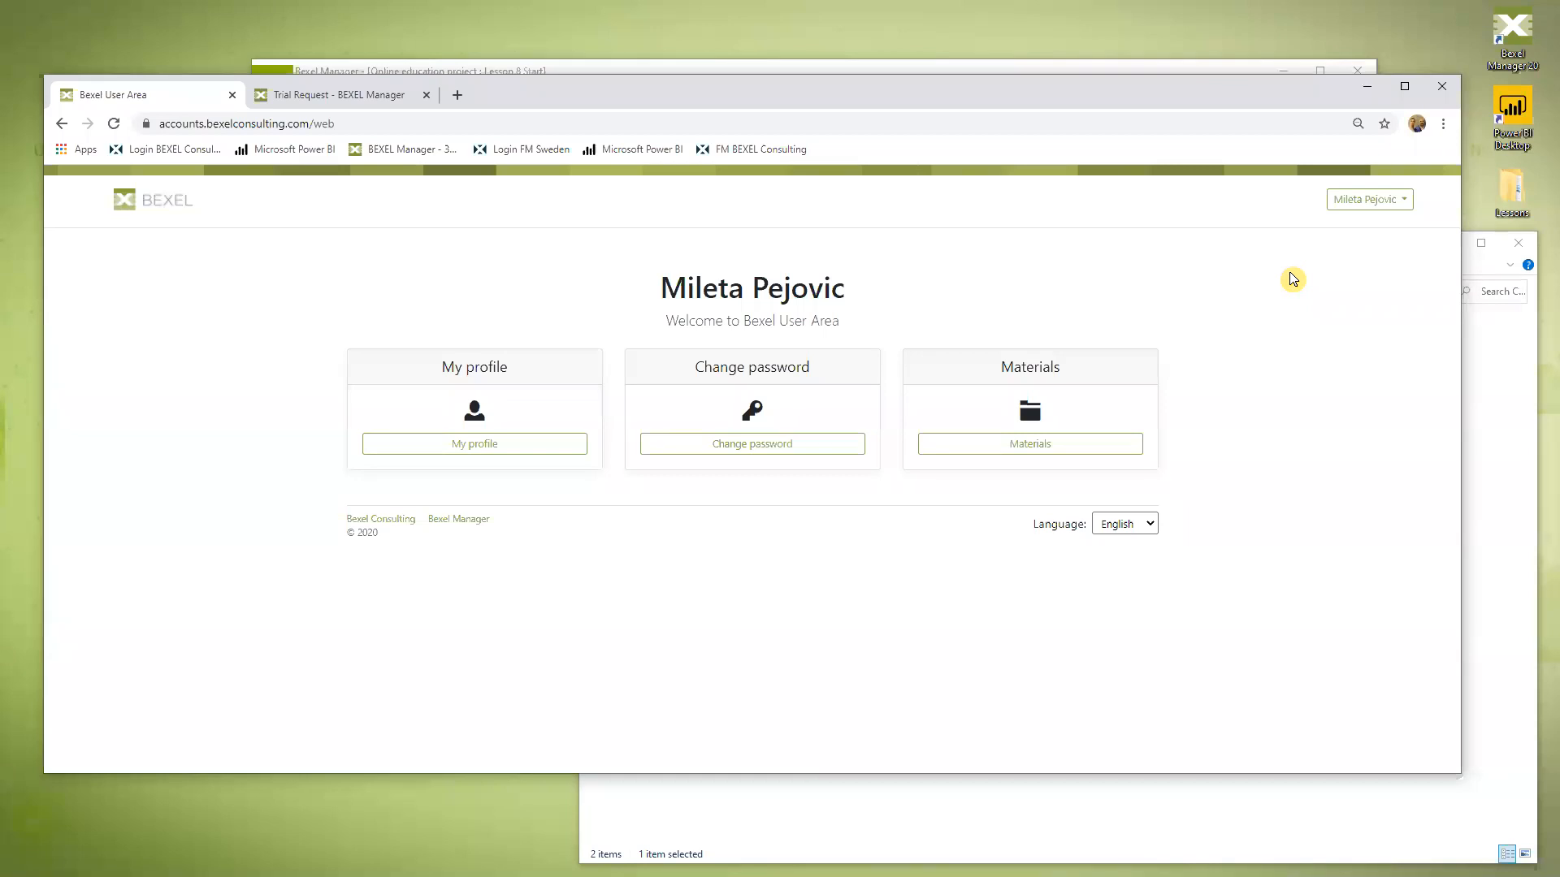
left_click(1032, 445)
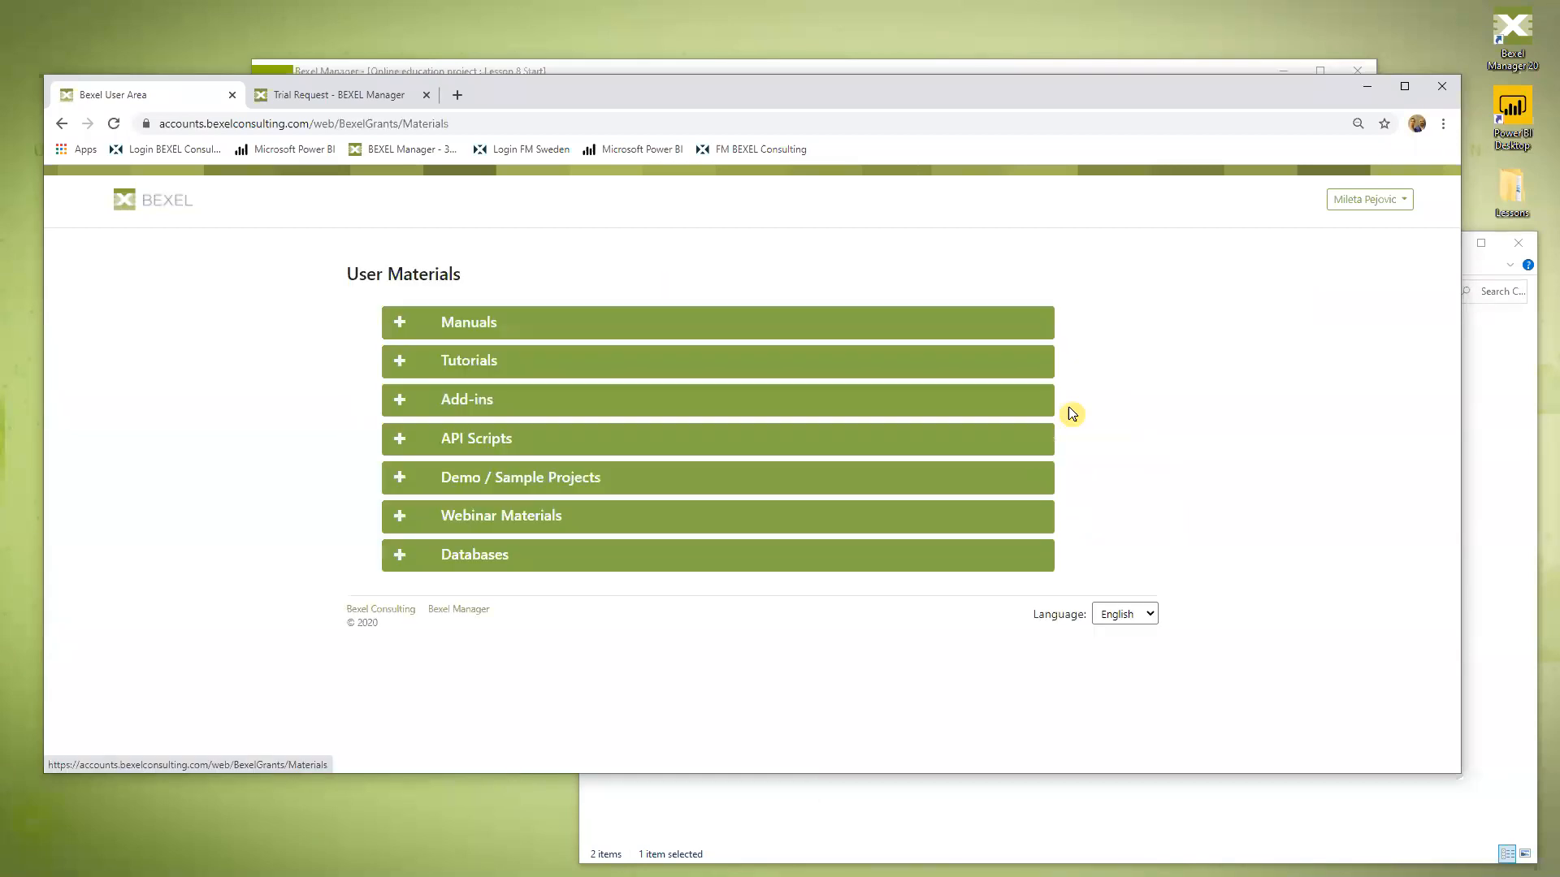
Browse the Manuals, Tutorials and Add-ins sections of the User Materials page, leaving them collapsed
left_click(398, 331)
left_click(397, 360)
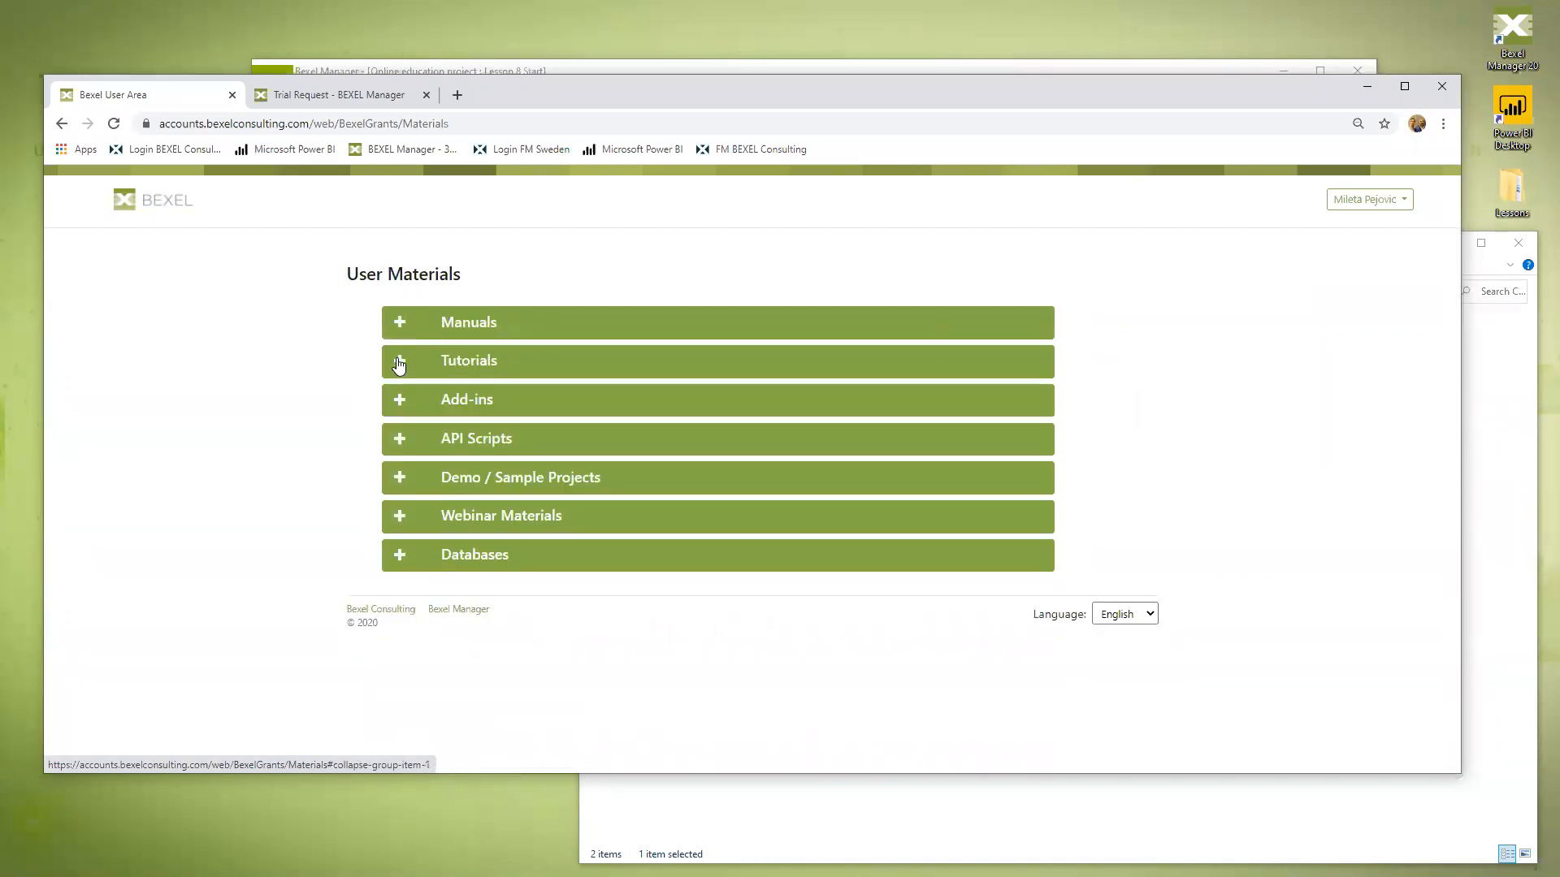
left_click(398, 364)
left_click(398, 404)
left_click(398, 403)
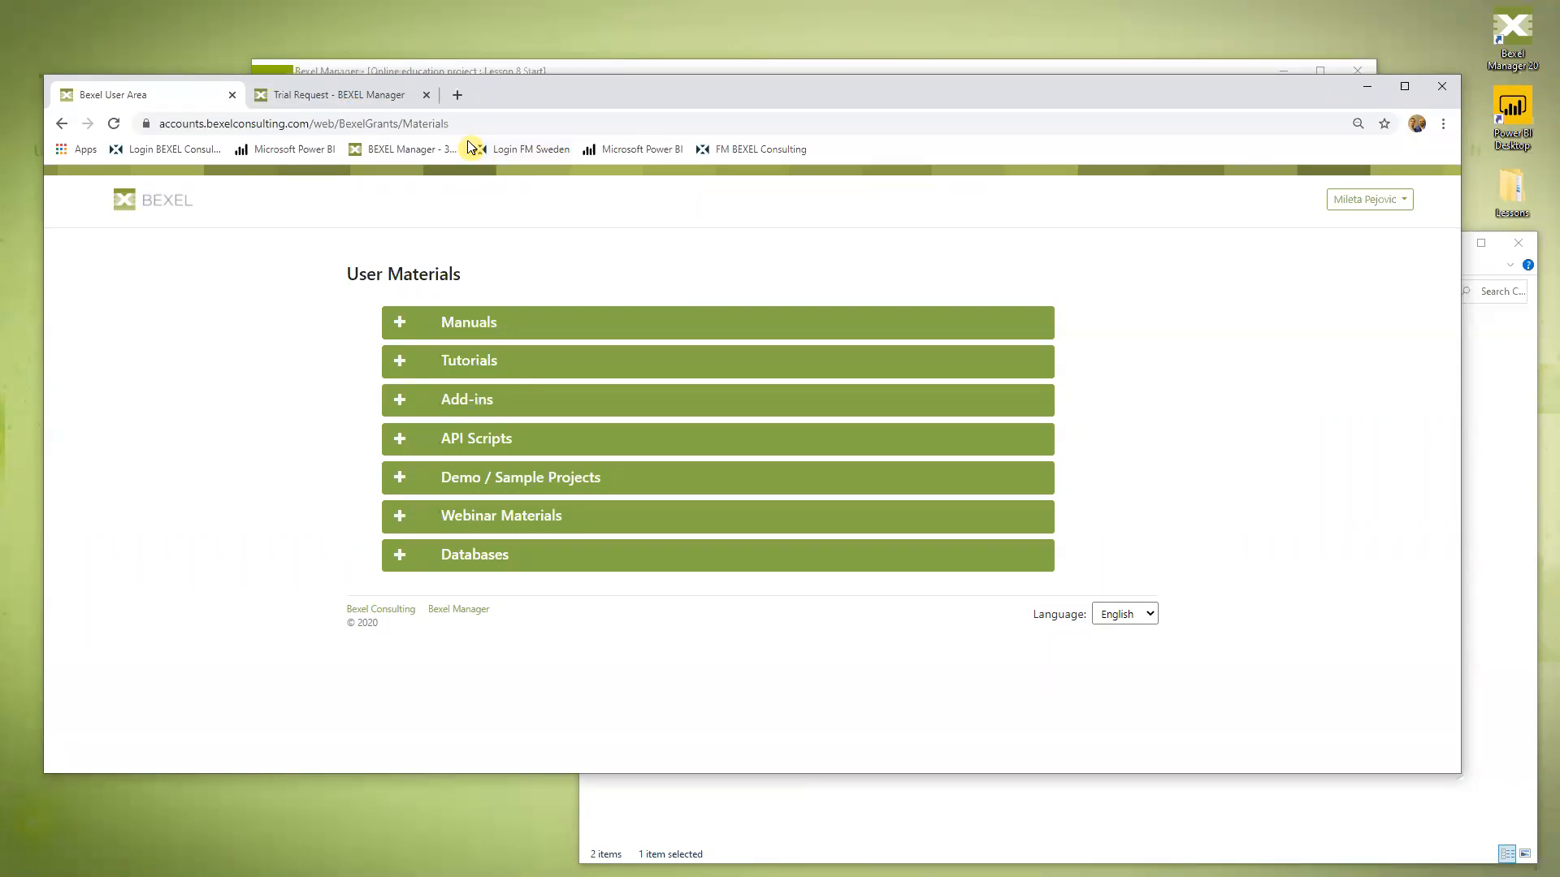
Return to the BEXEL Manager home page and open the Educational Licence request page
left_click(64, 124)
left_click(64, 124)
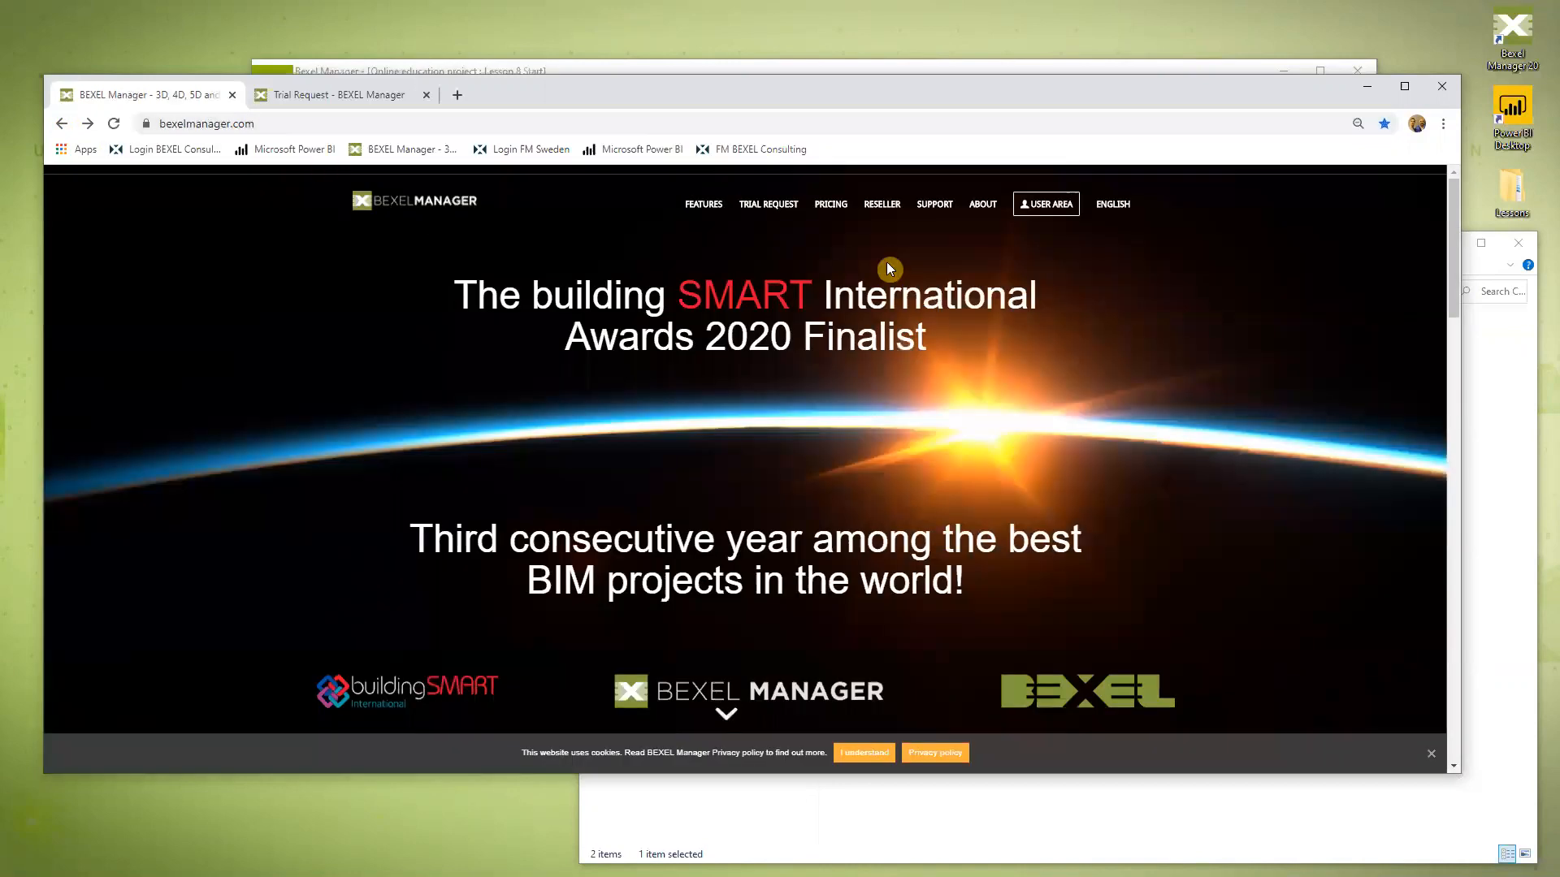
mouse_move(763, 213)
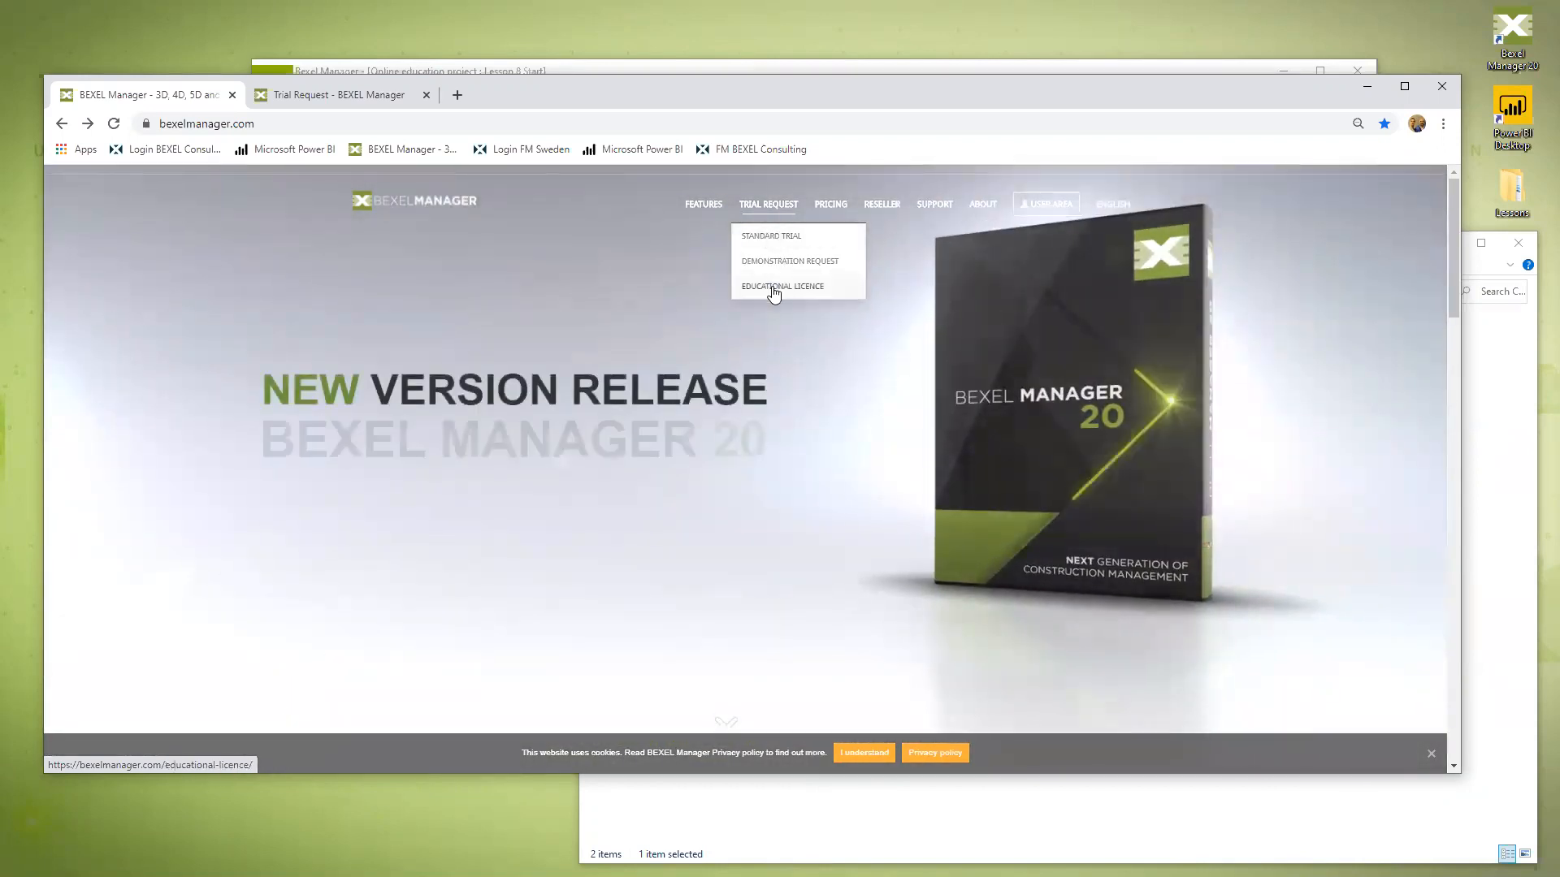
left_click(773, 292)
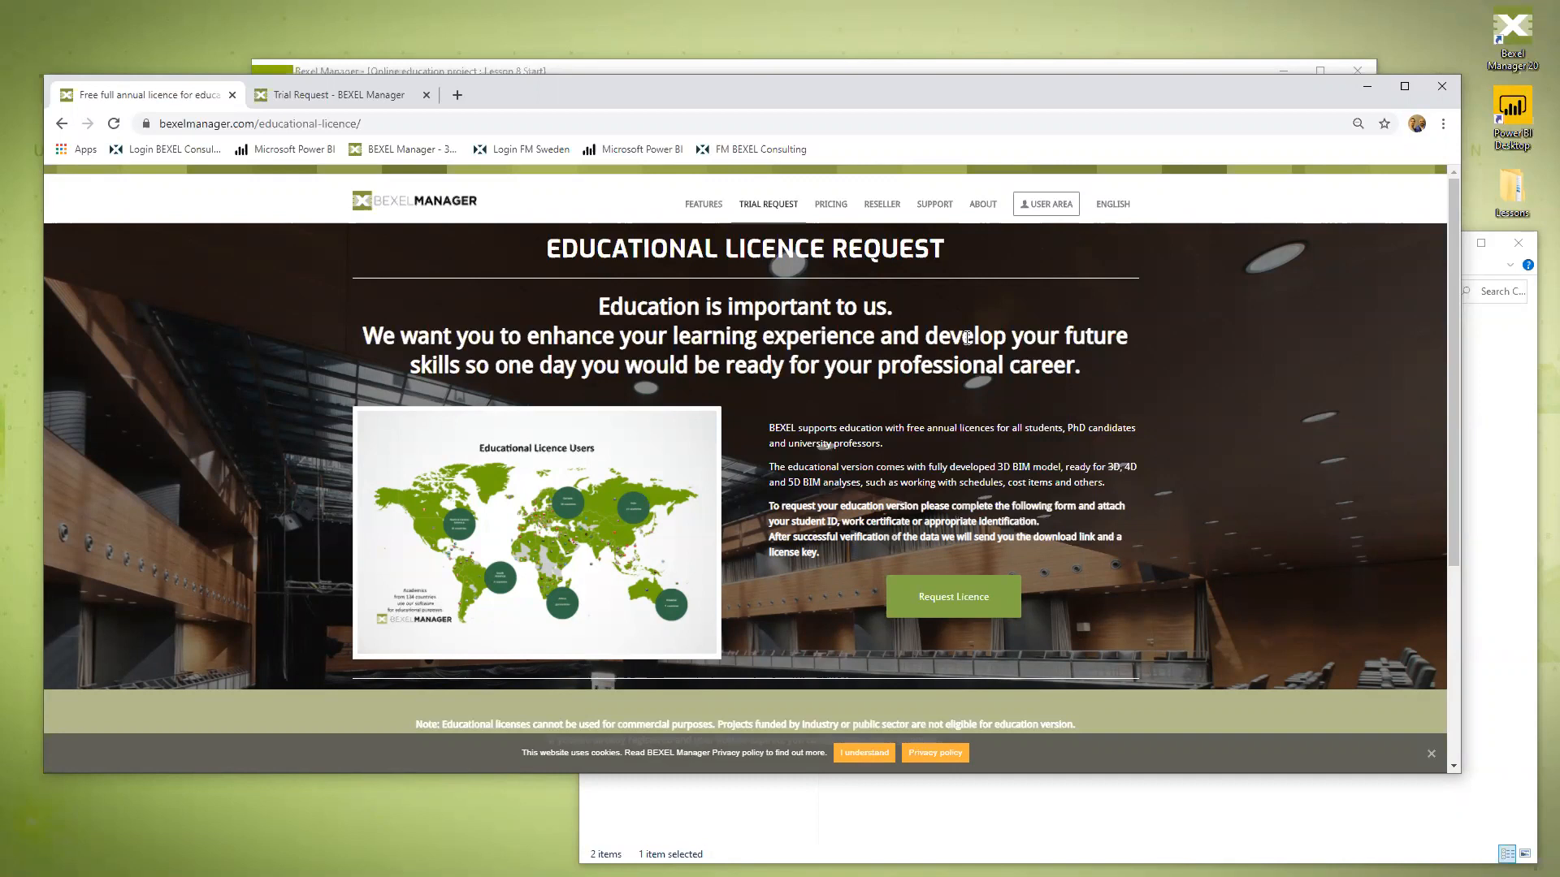
Go back to the user area's Materials page and expand the Manuals section to view its downloads
left_click(1048, 208)
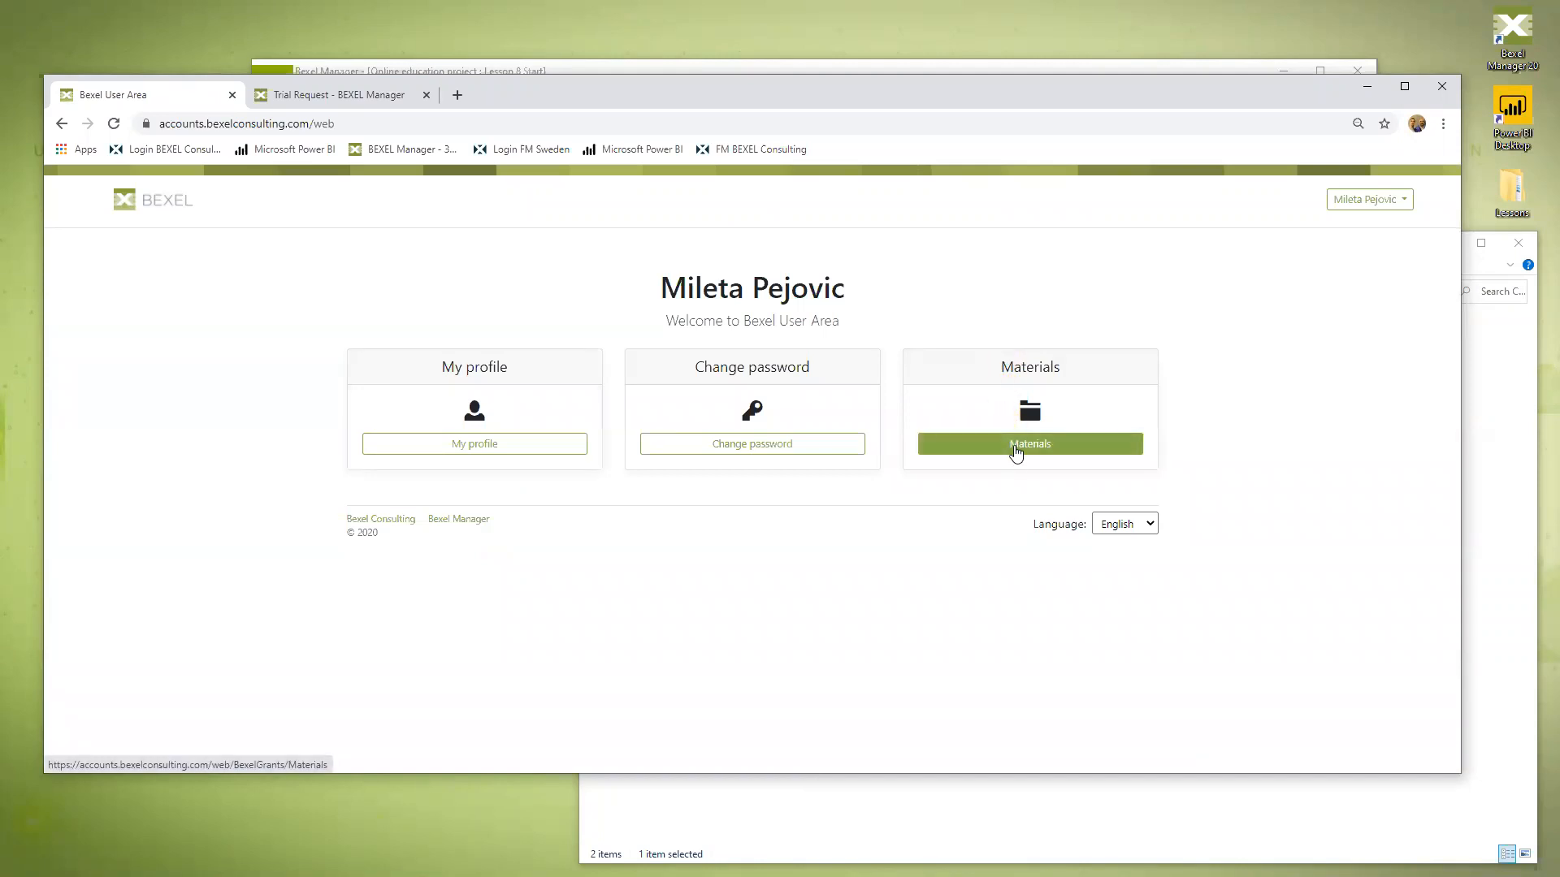
left_click(989, 453)
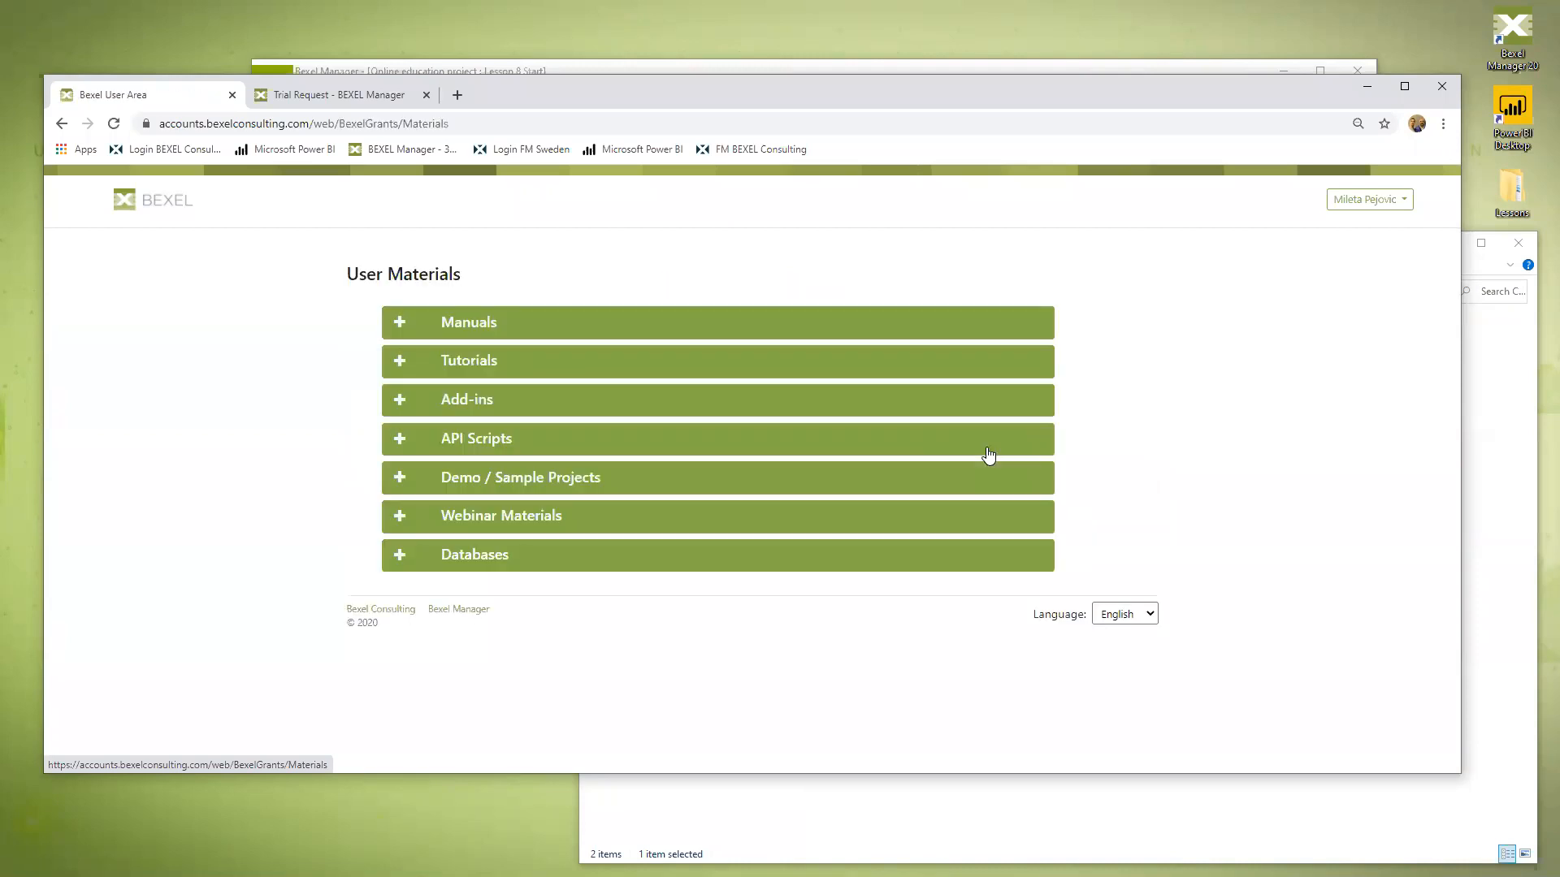
left_click(448, 328)
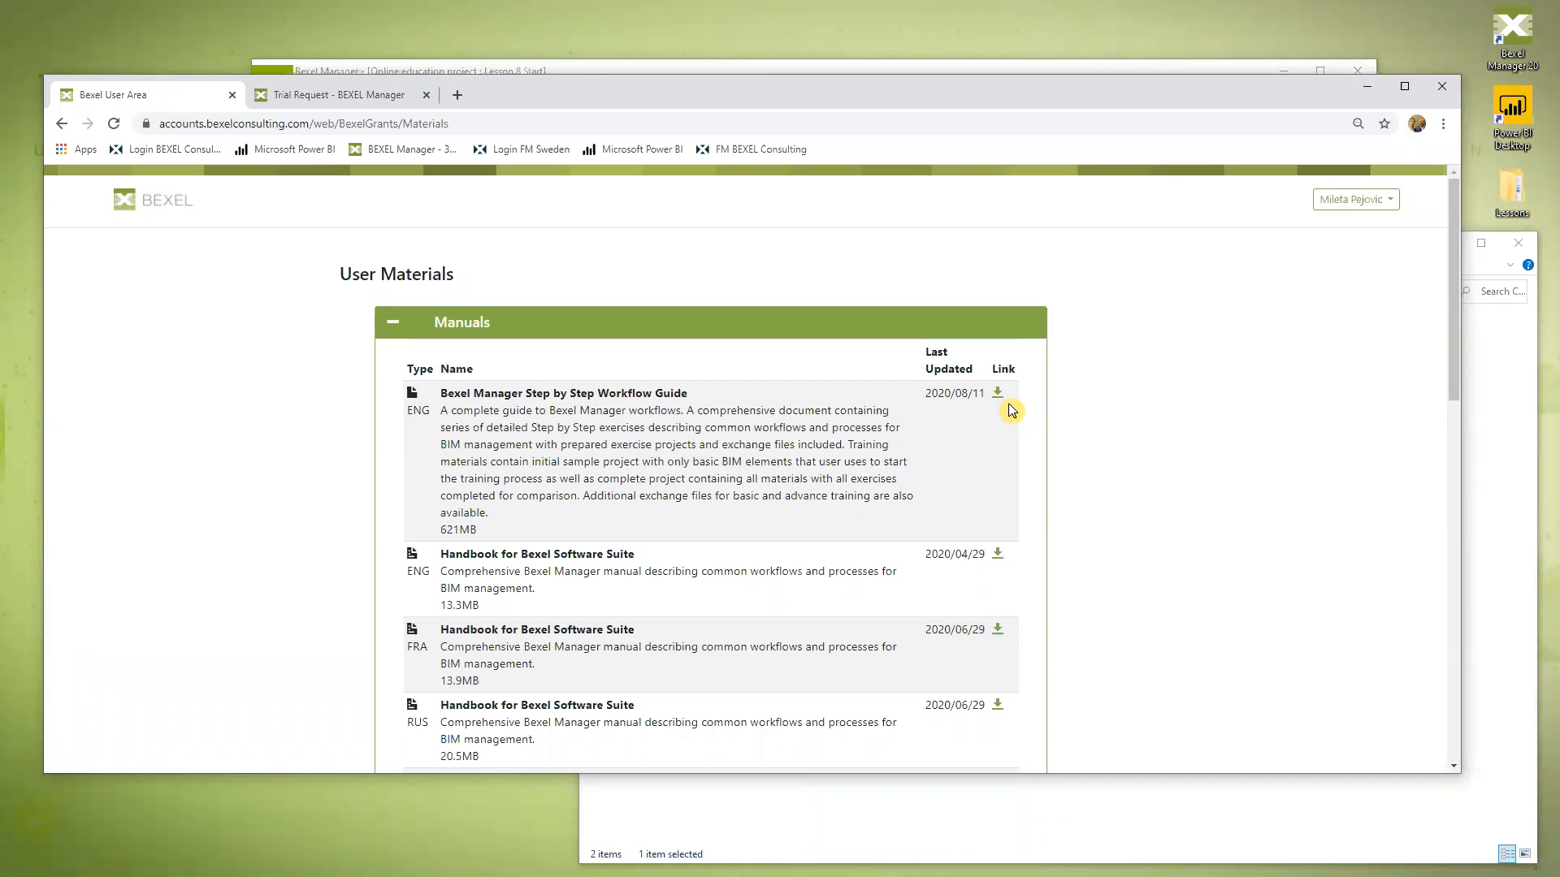
Minimize the browser, switch to Bexel Manager with the Lesson 8 Start project, and maximize its window
left_click(1368, 87)
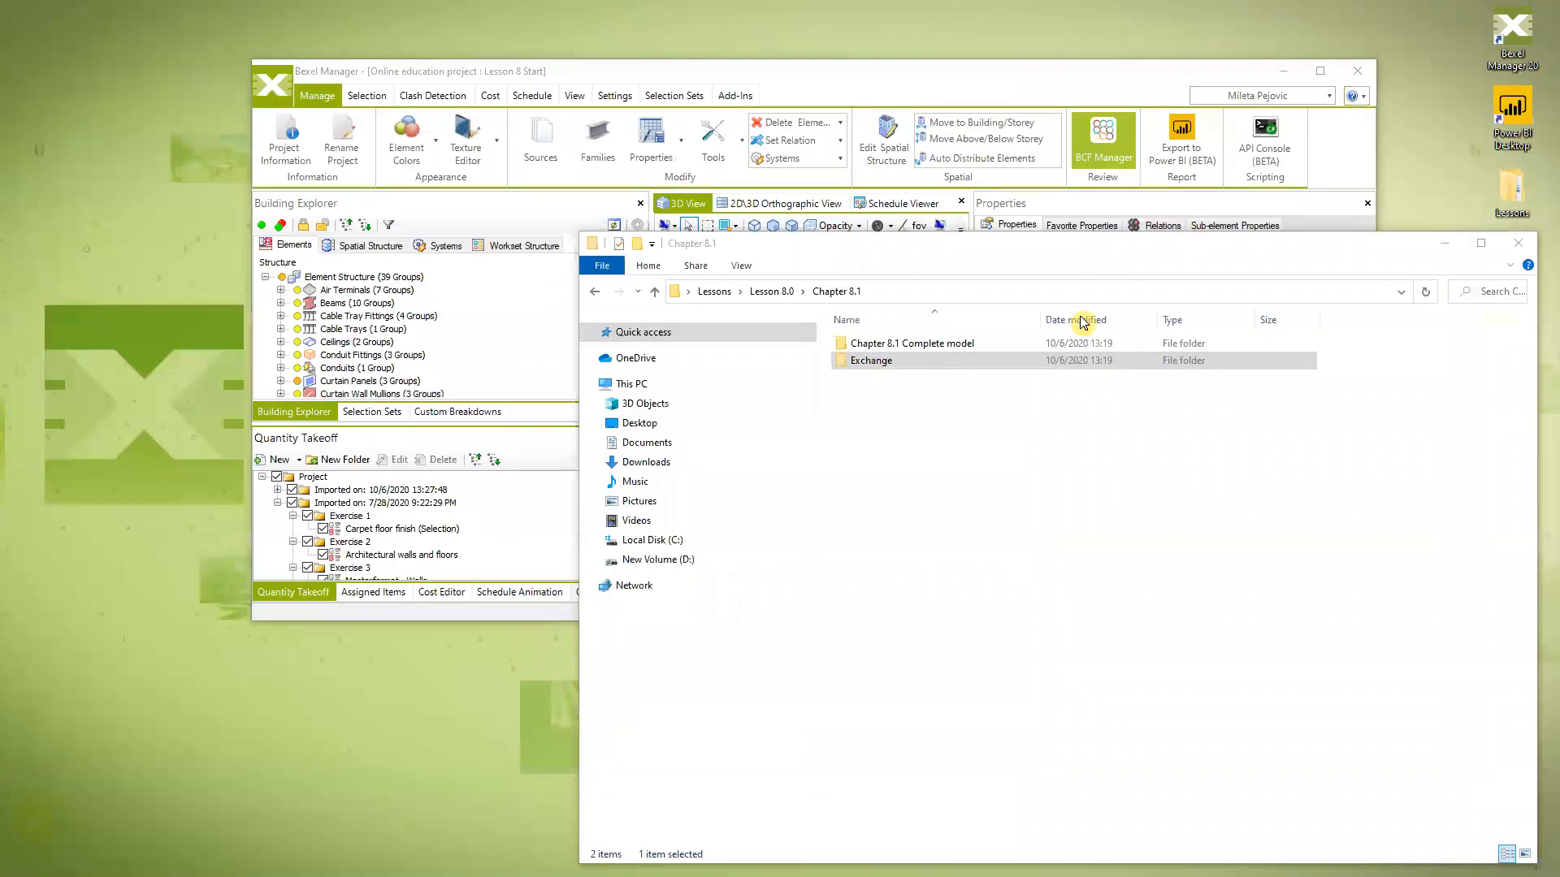
left_click(1228, 118)
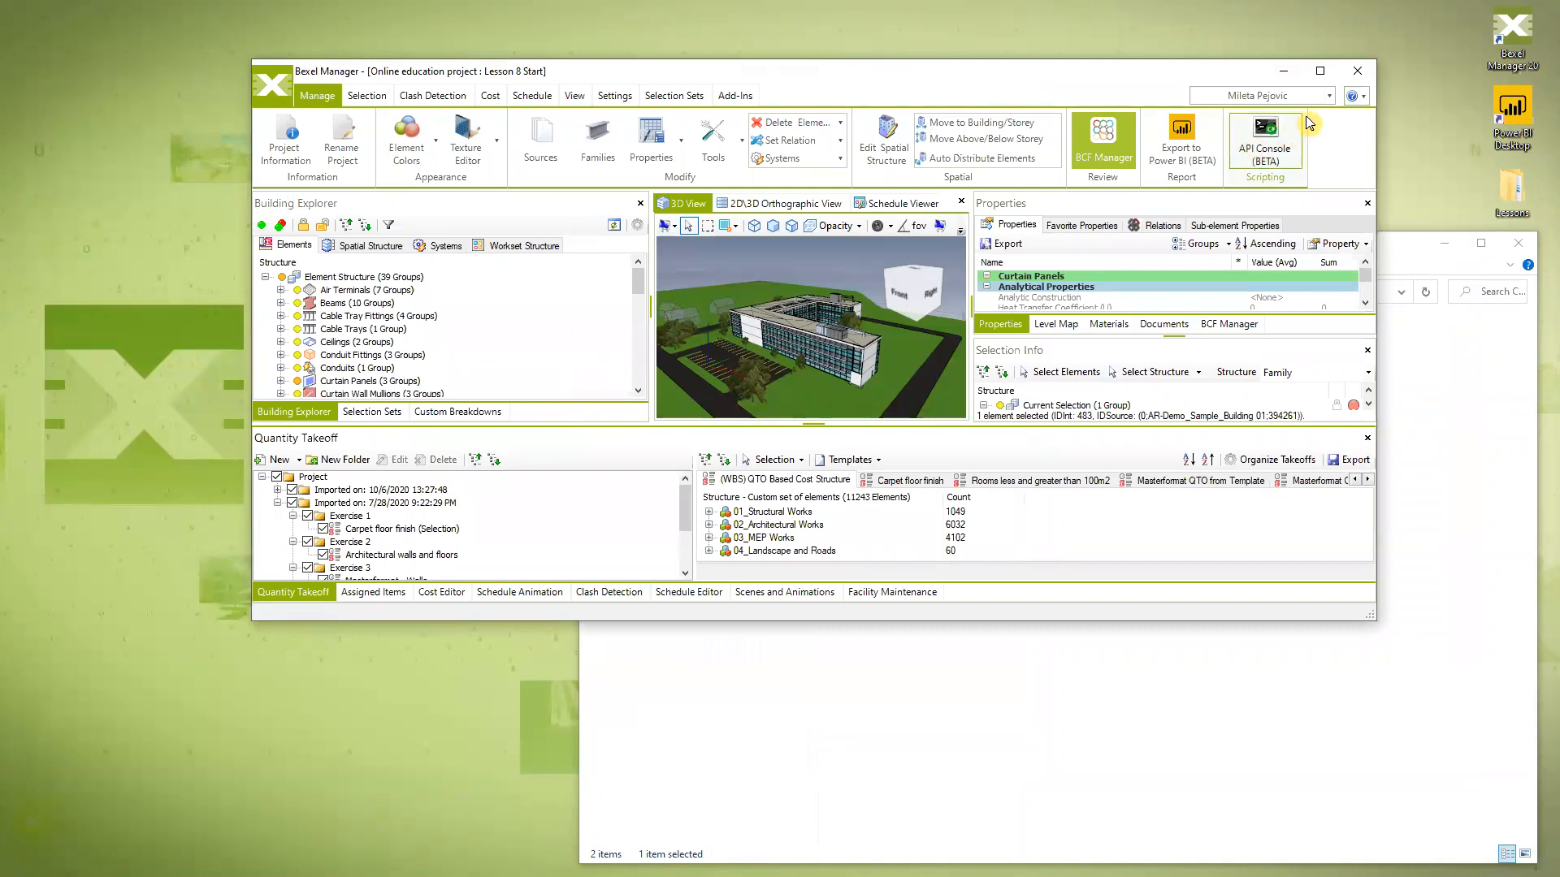
left_click(1324, 70)
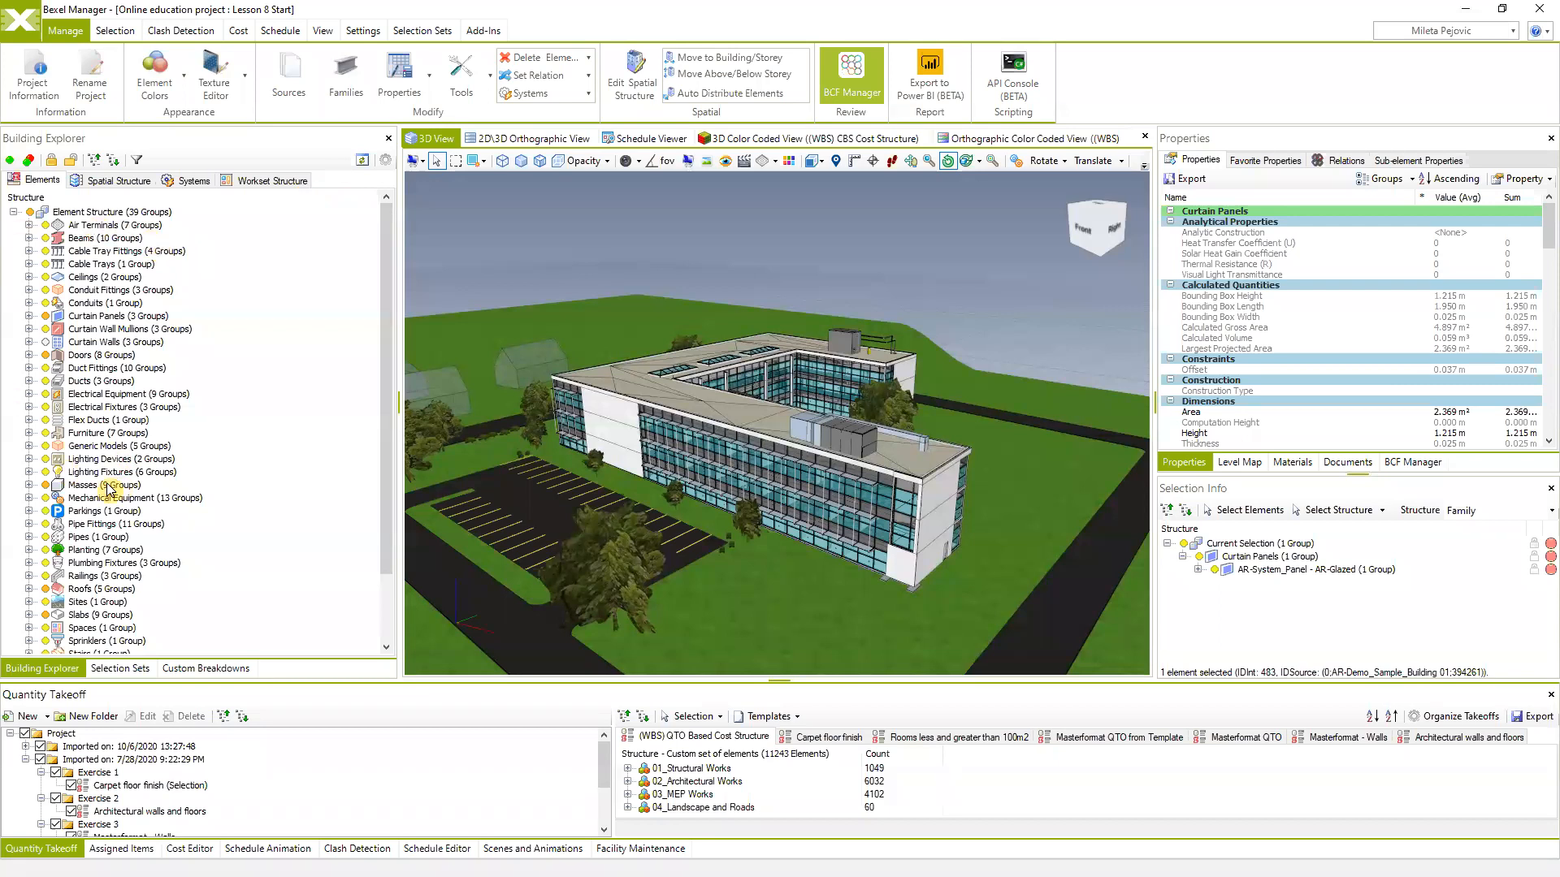
View the project's Custom Breakdowns, Selection Sets and Clash Detection results
left_click(187, 669)
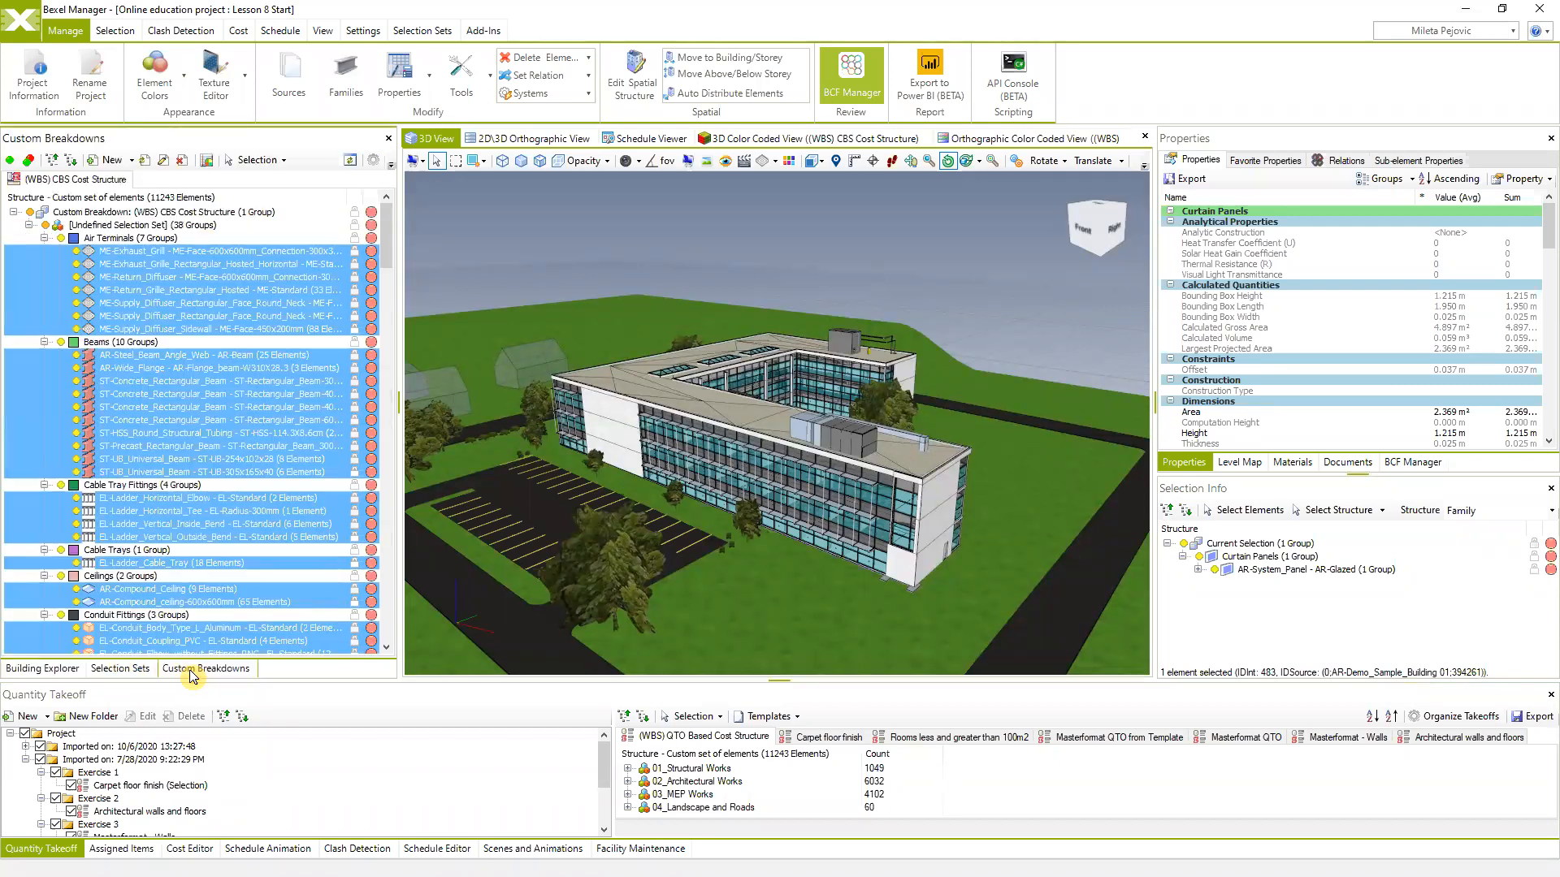
left_click(126, 669)
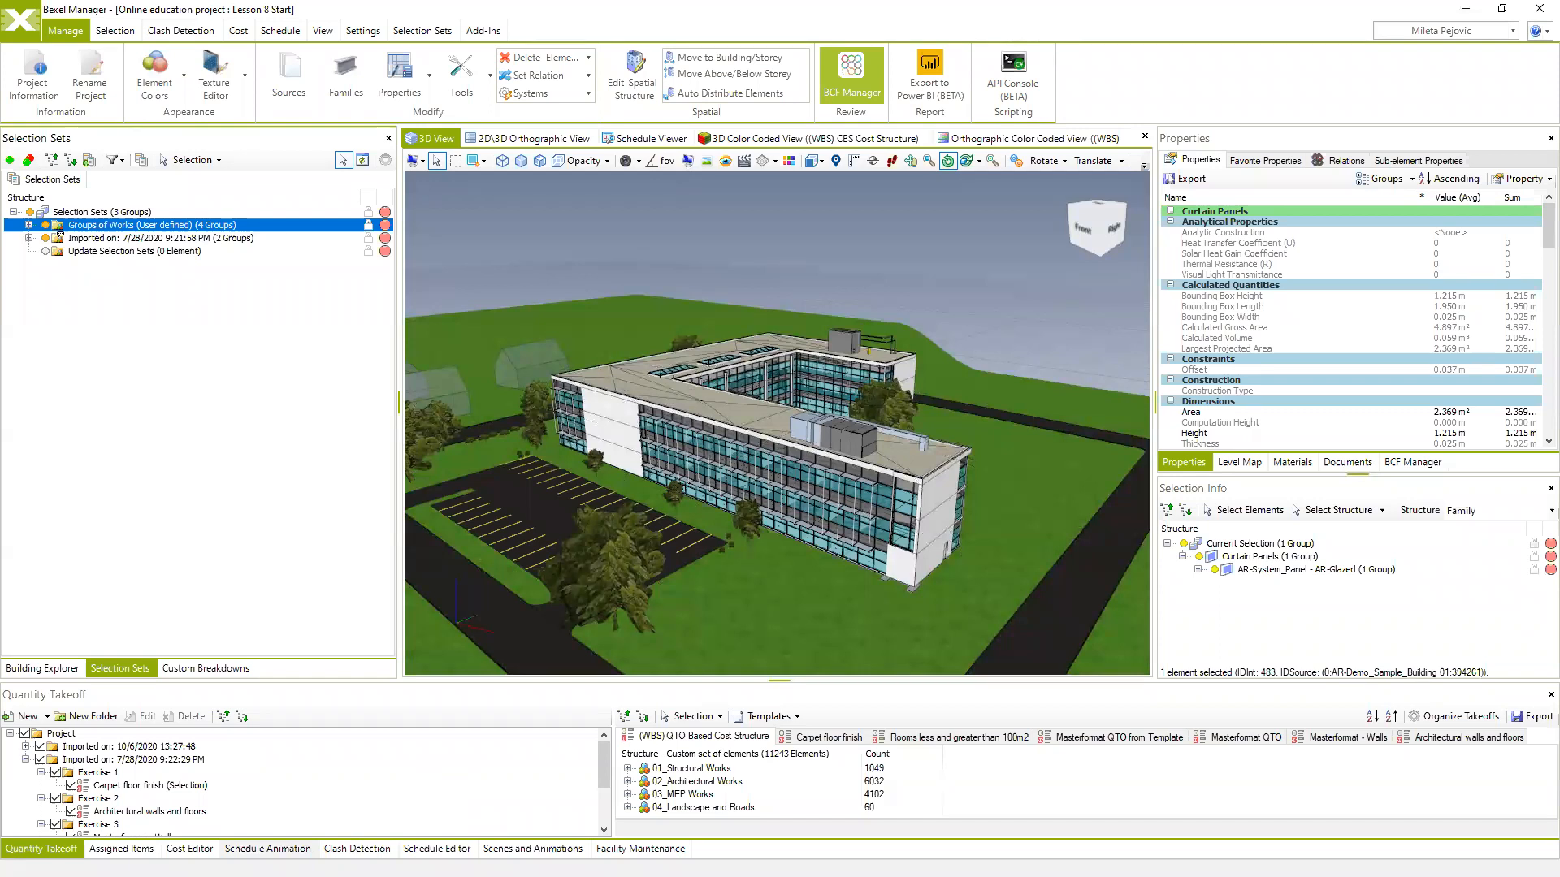
left_click(356, 848)
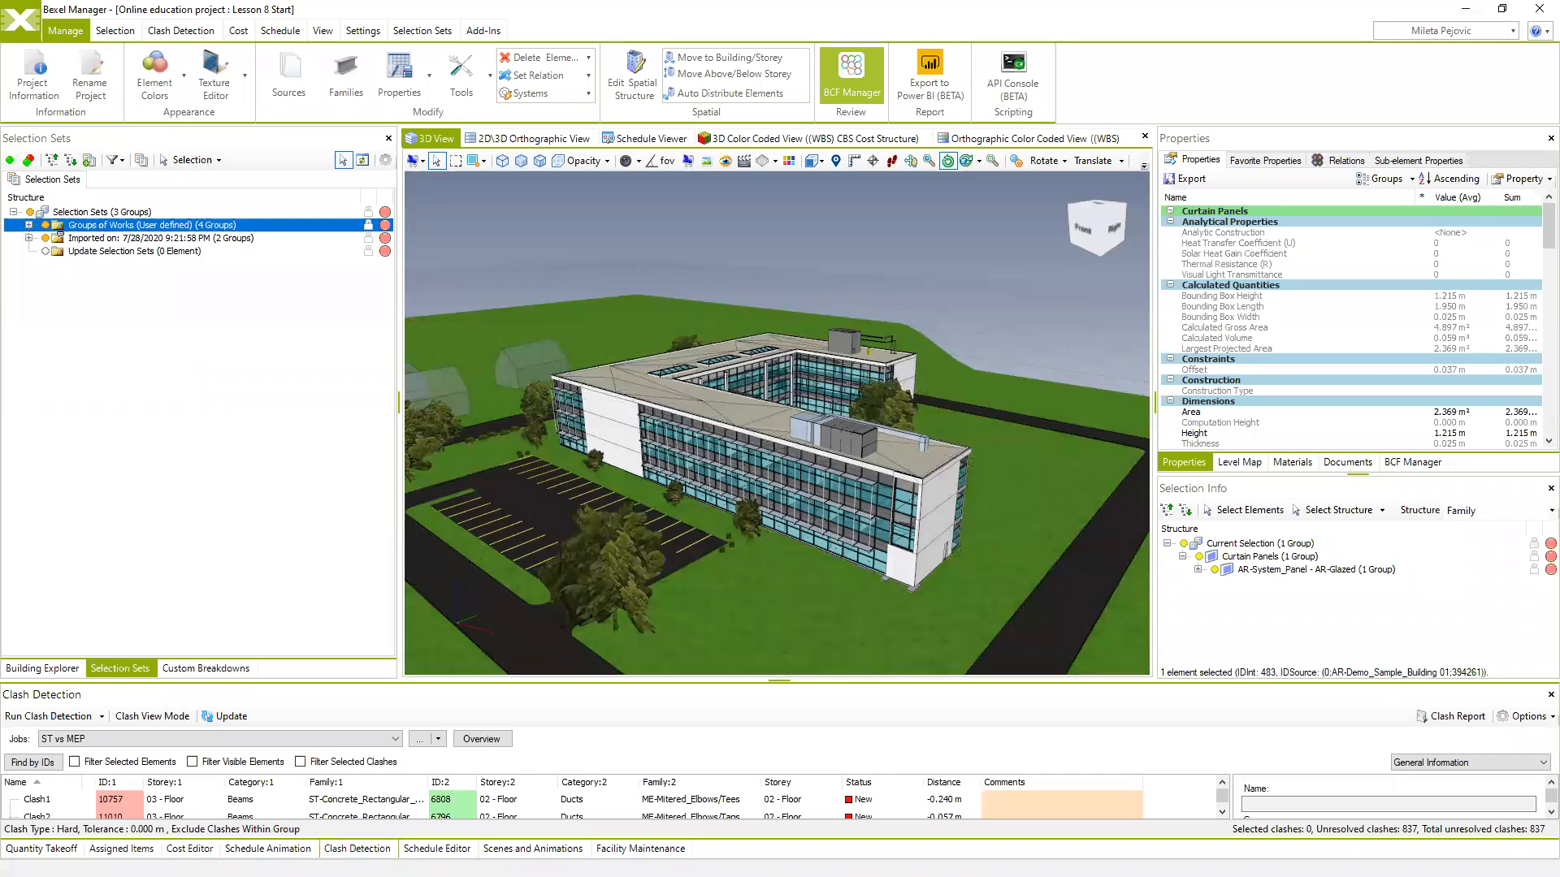
left_click(354, 850)
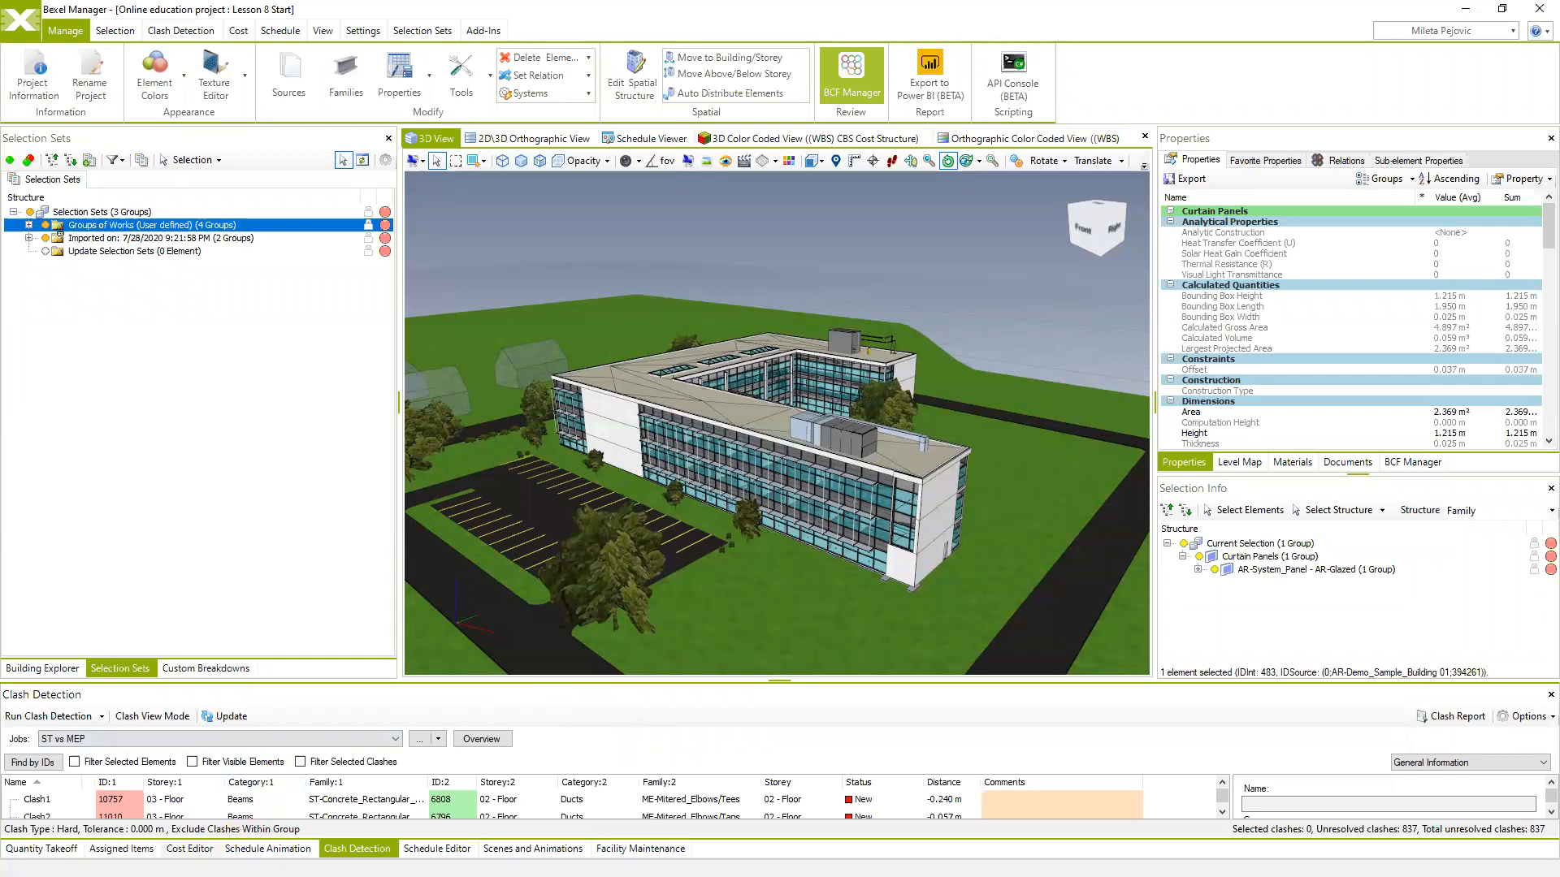
Display the Cost Editor after viewing Assigned Items, and enlarge its palette moderately to give the classification table more room
left_click(189, 848)
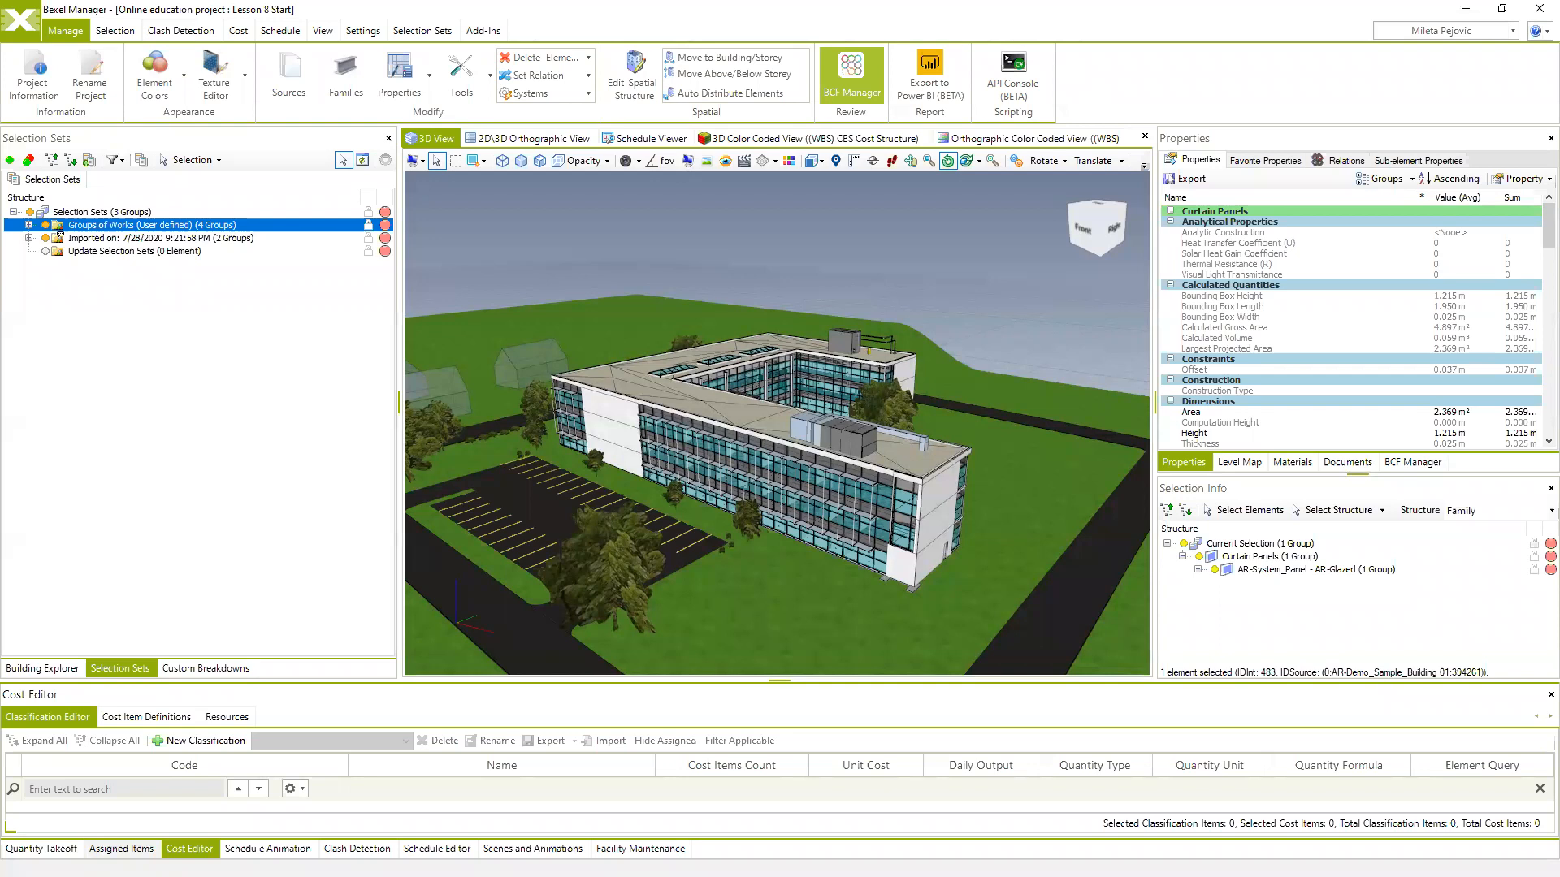
left_click_drag(525, 683, 540, 496)
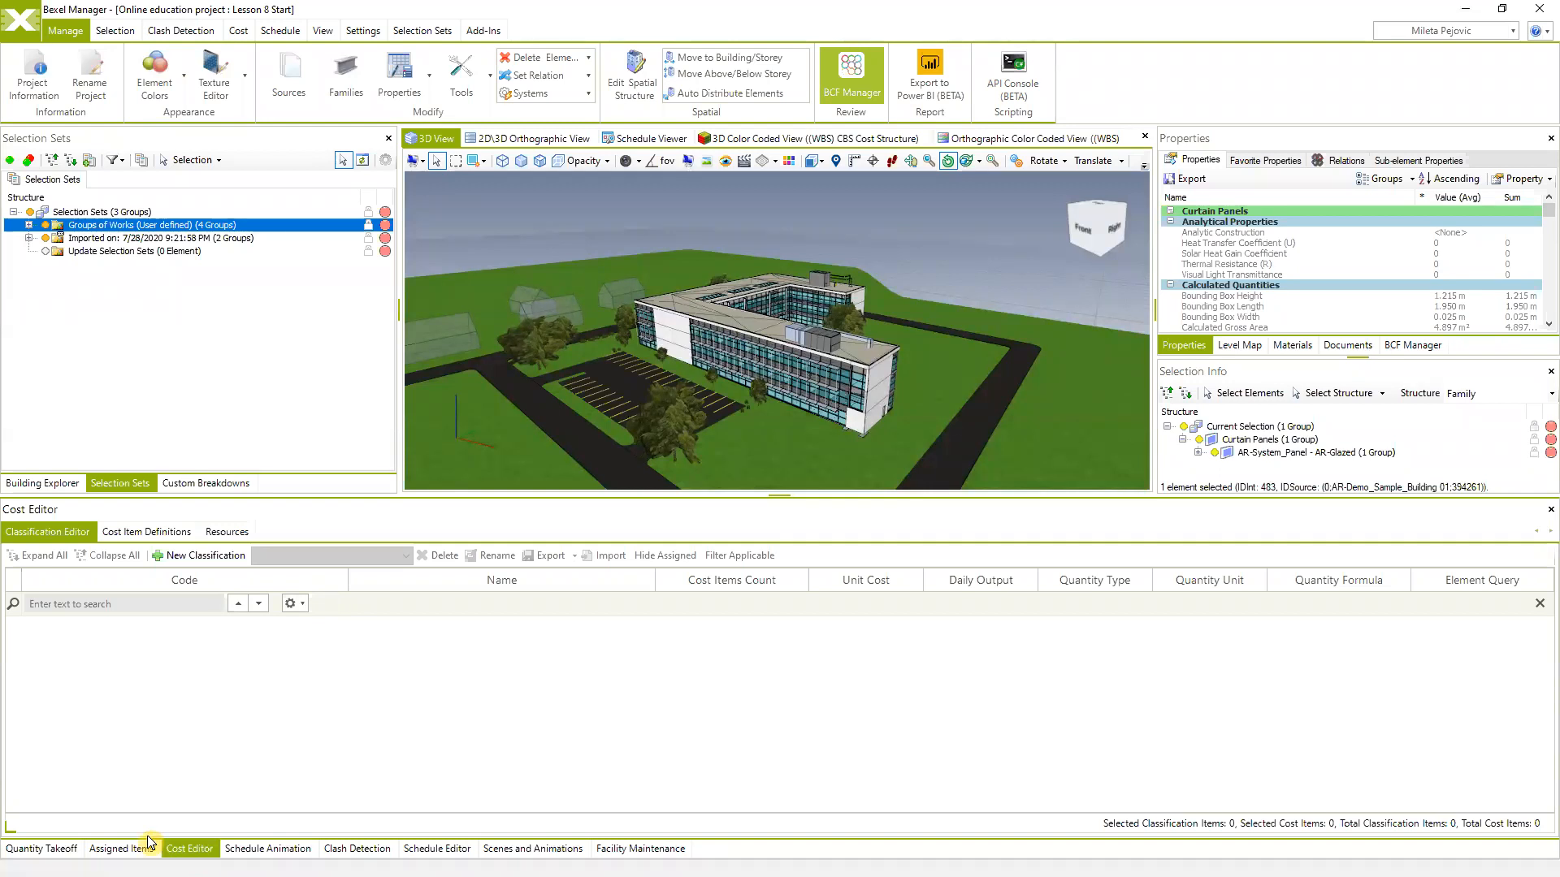
left_click(121, 848)
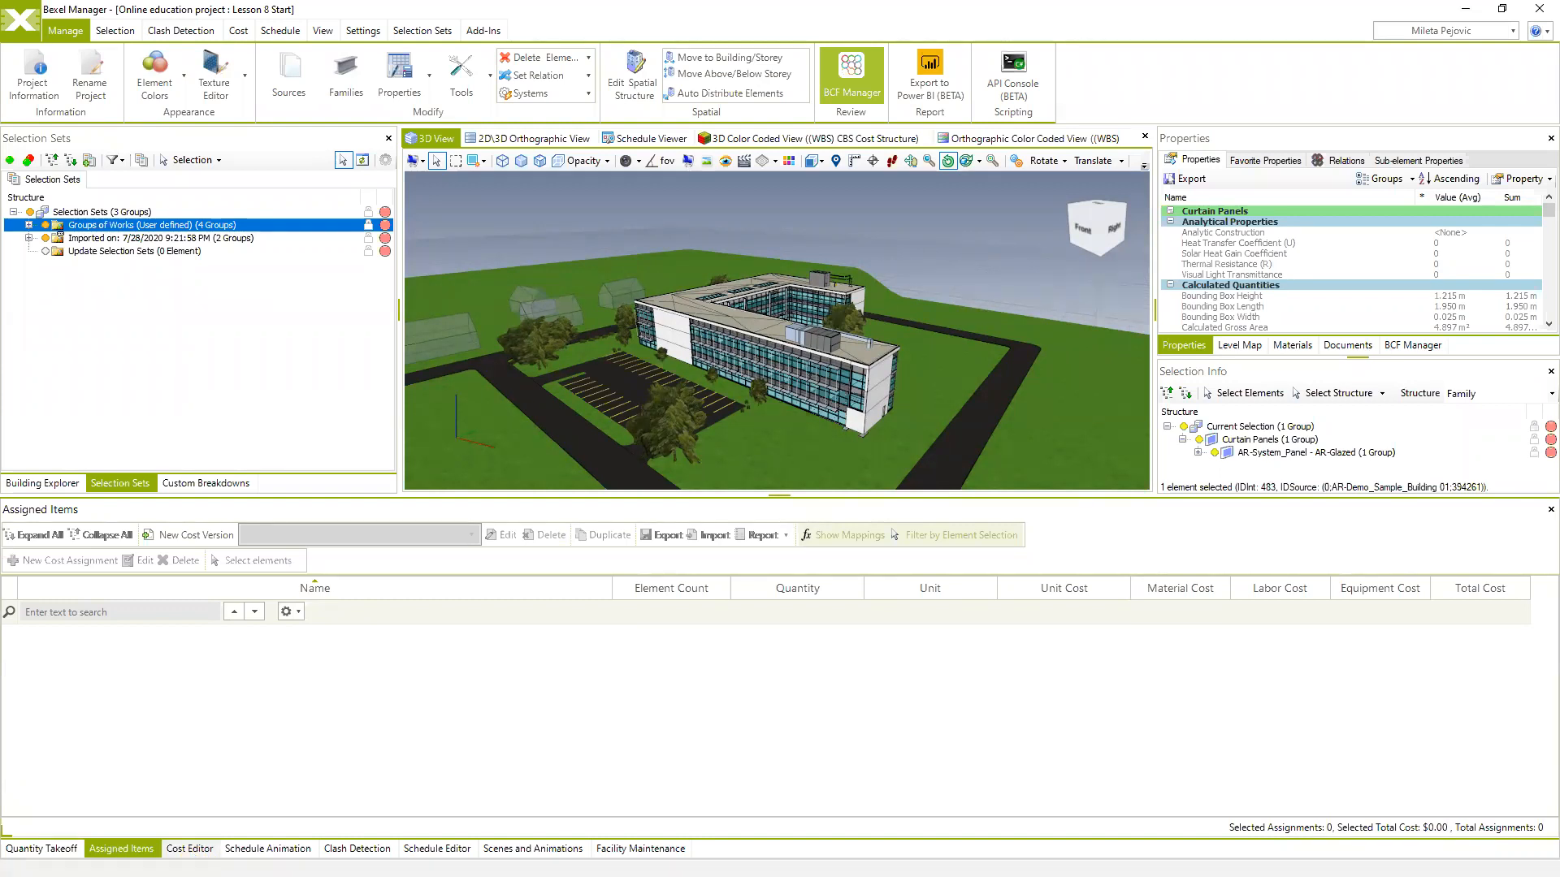
left_click(180, 850)
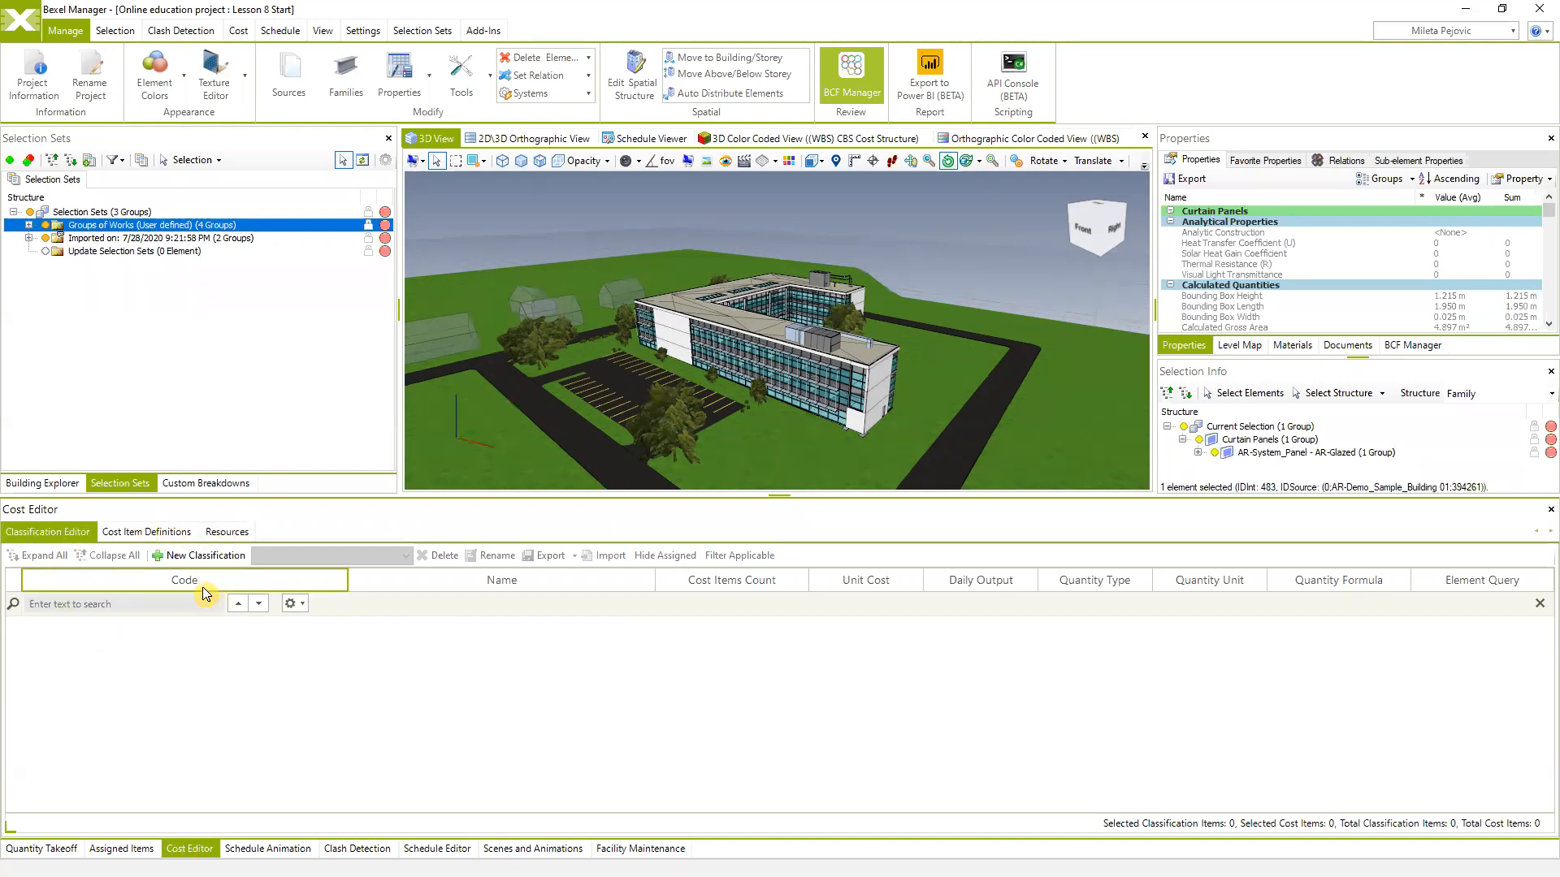
left_click_drag(553, 495, 552, 560)
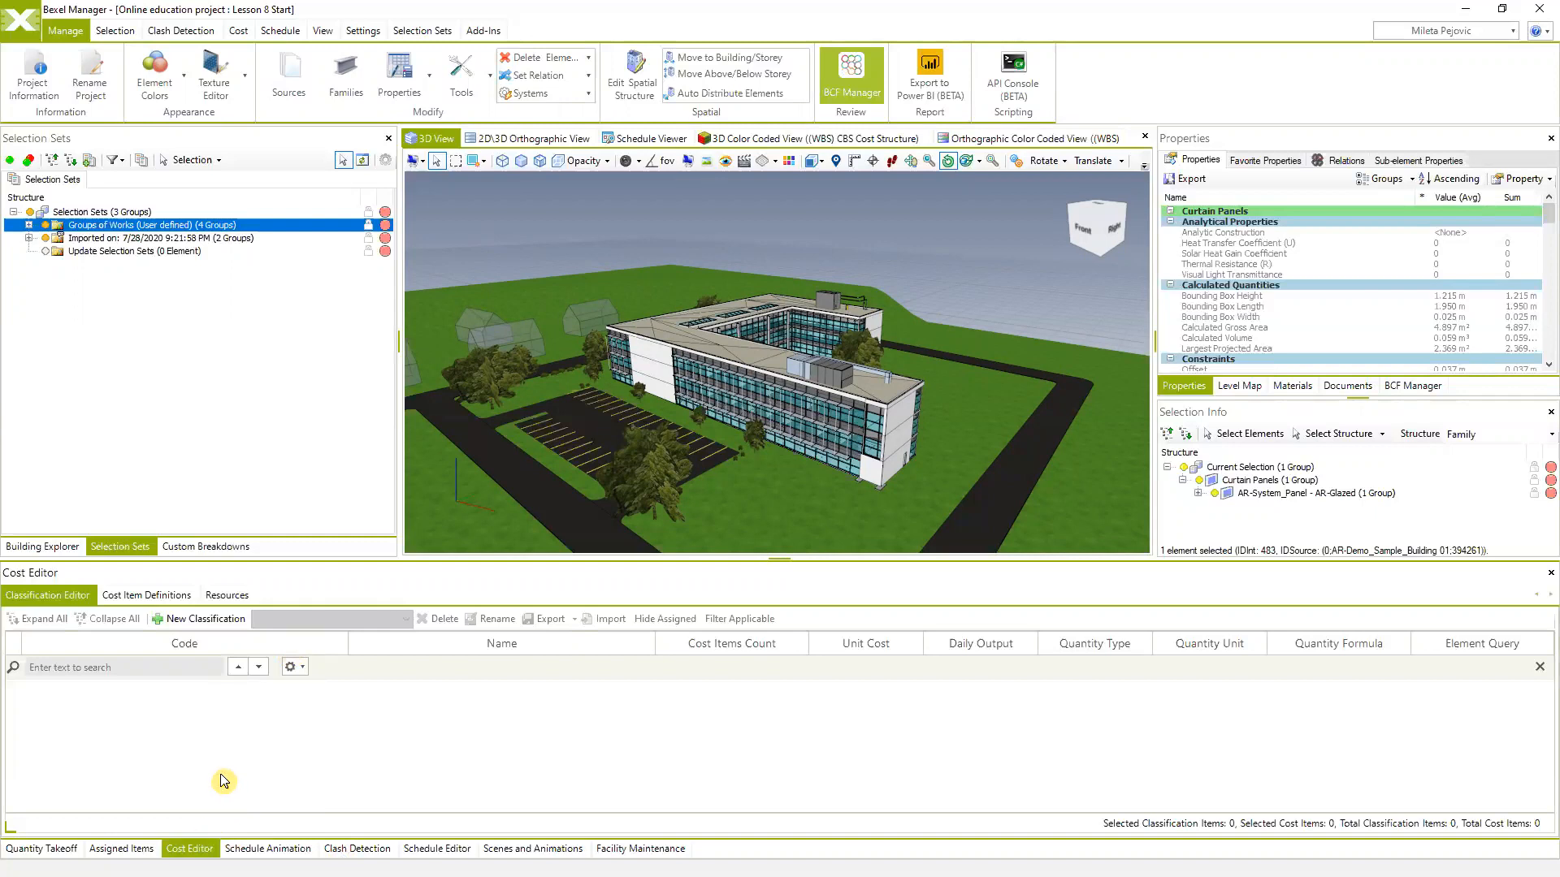
Create a new cost classification with the description "DEMO Cost Classification"
left_click(184, 623)
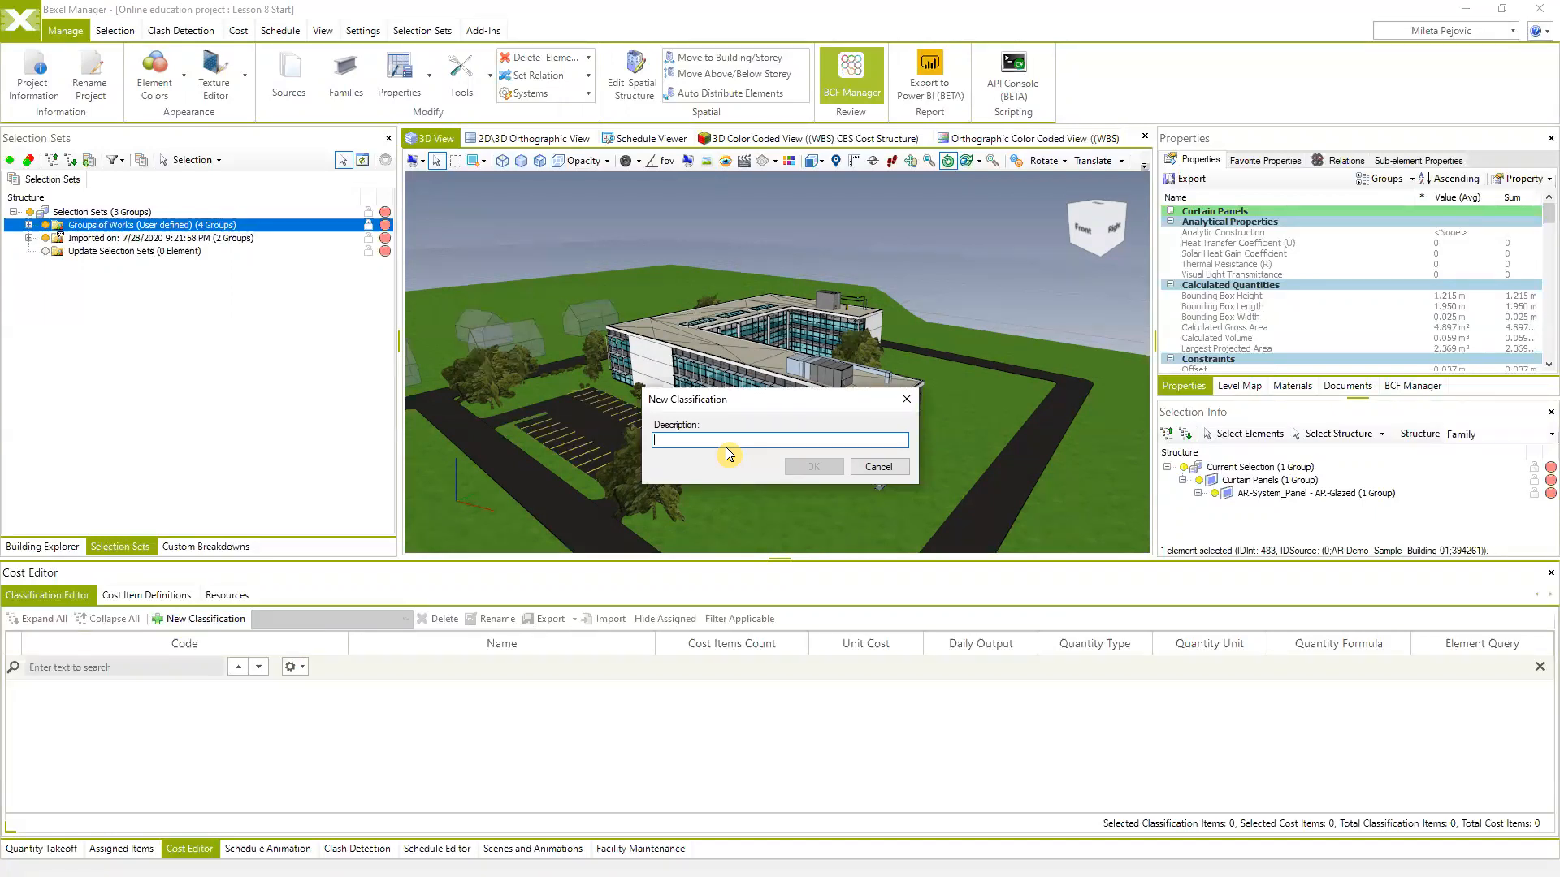
type("D")
key("BackSpace")
type("DEMO Cost Classification")
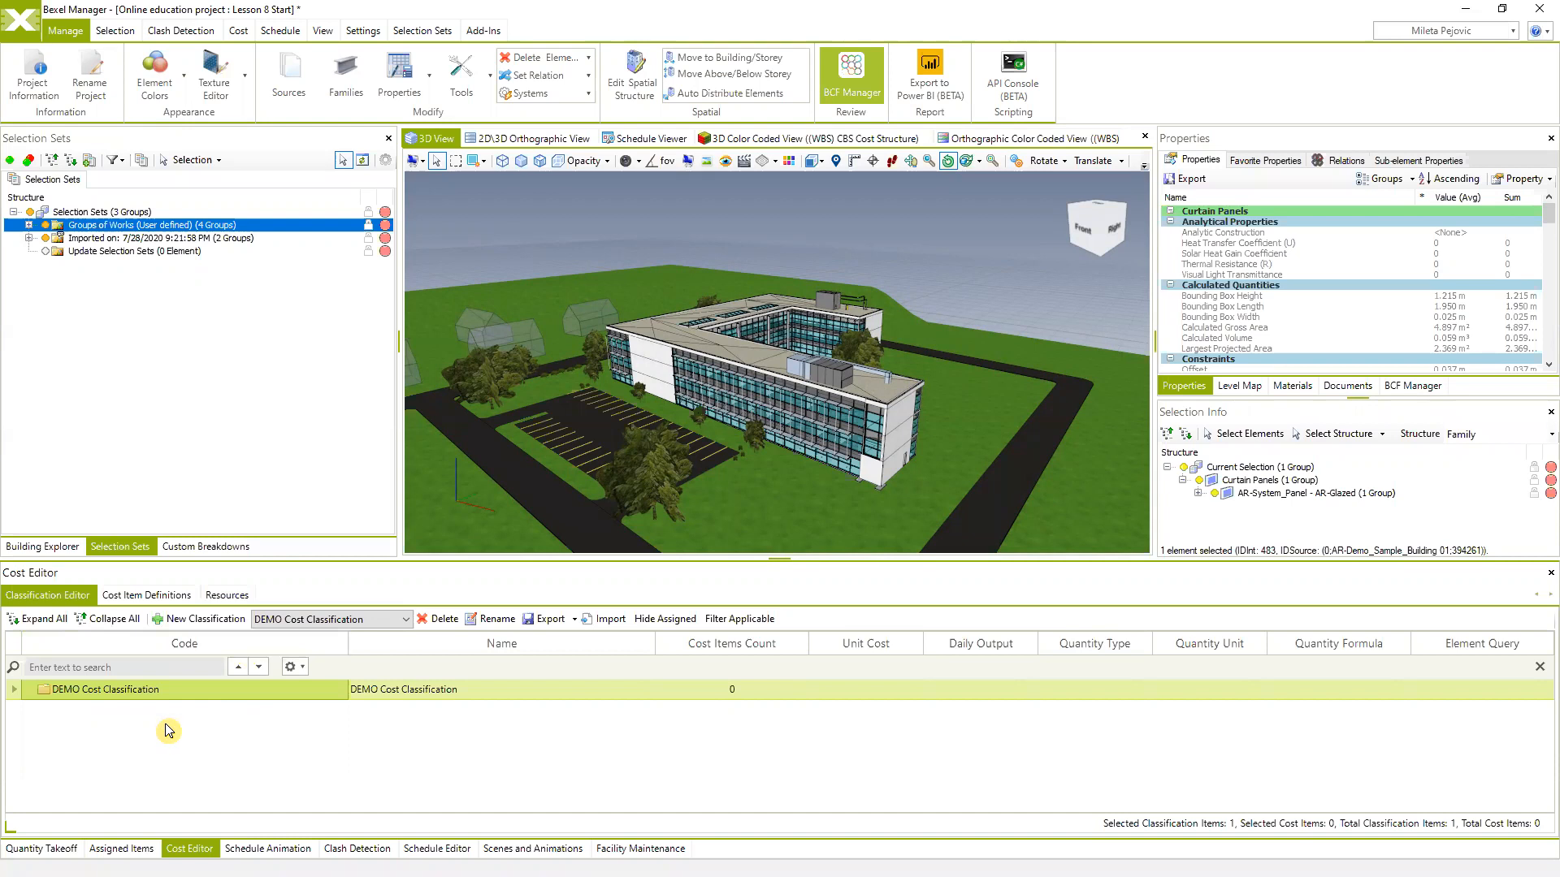
Export the classification as DEMO Cost Classification.xlsx into the Desktop's Lessons folder and open the file location
left_click(550, 621)
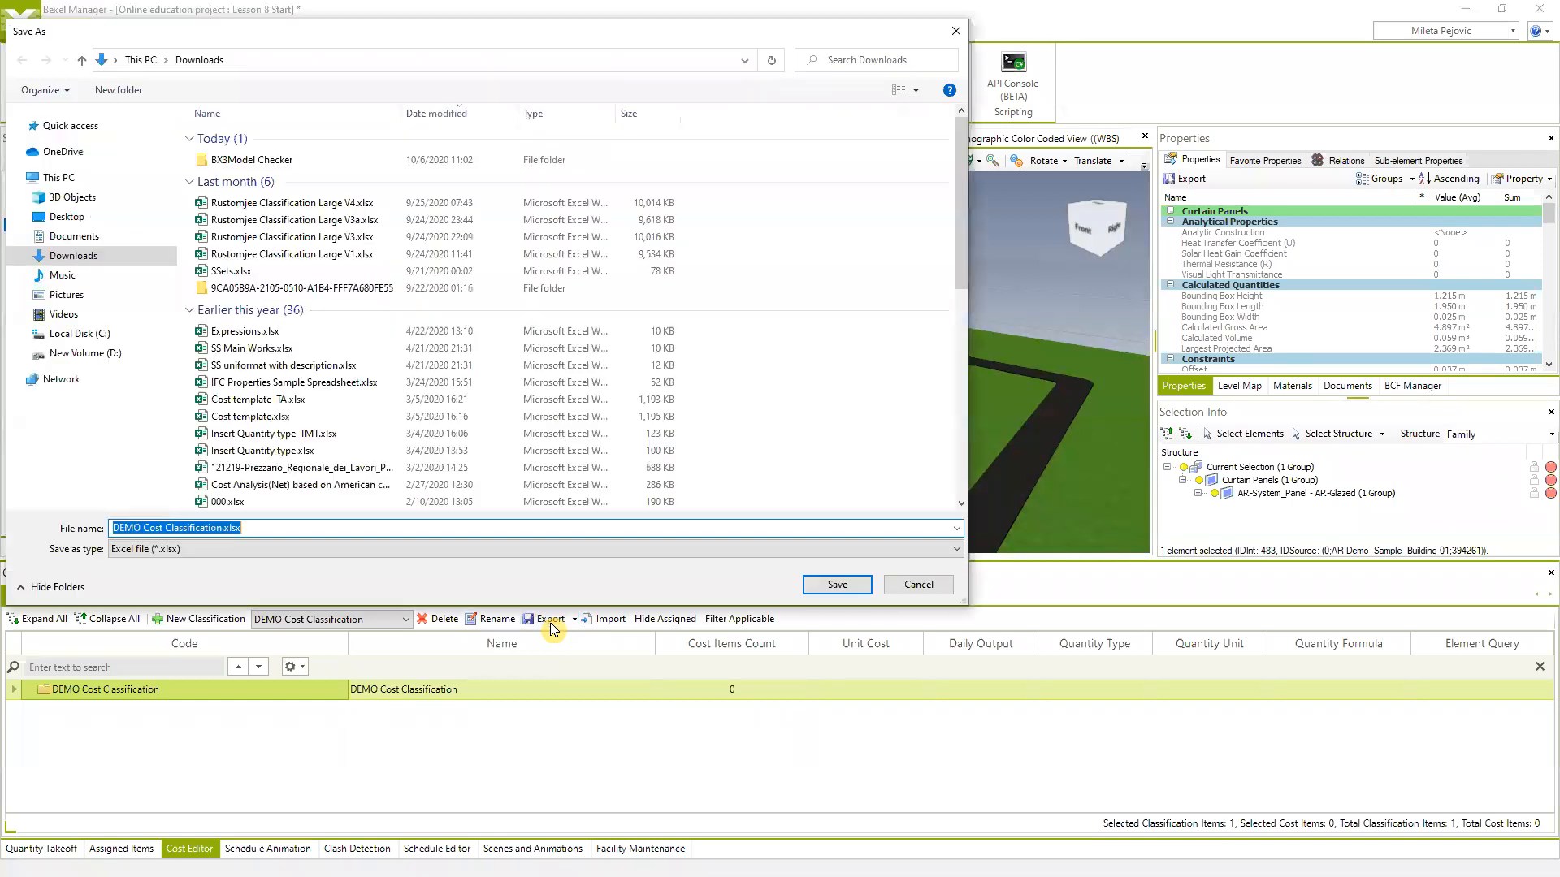
left_click(70, 217)
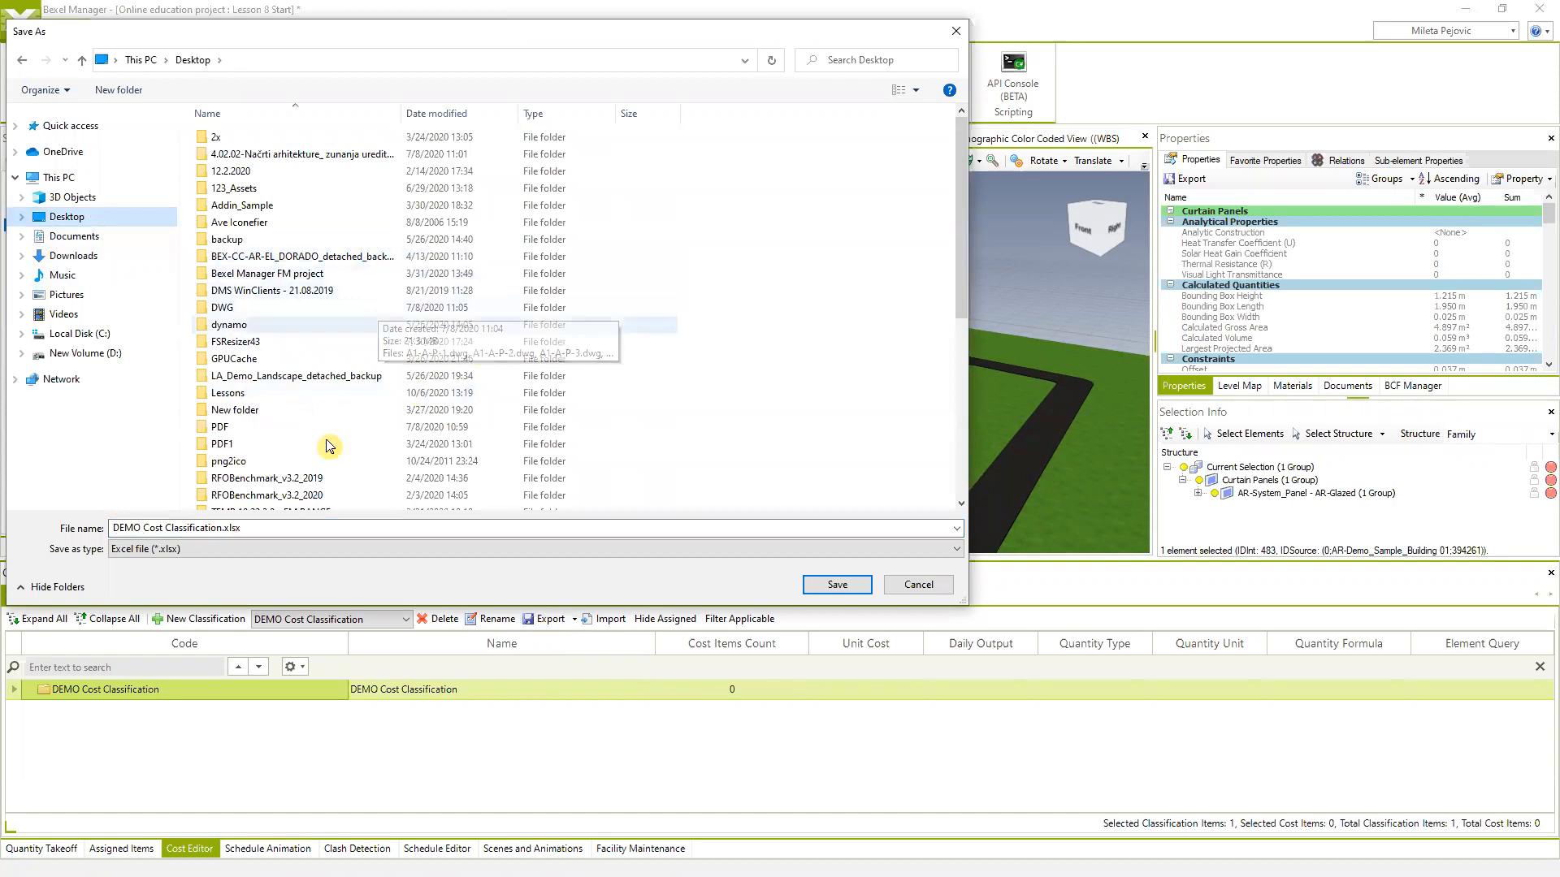
double_click(231, 394)
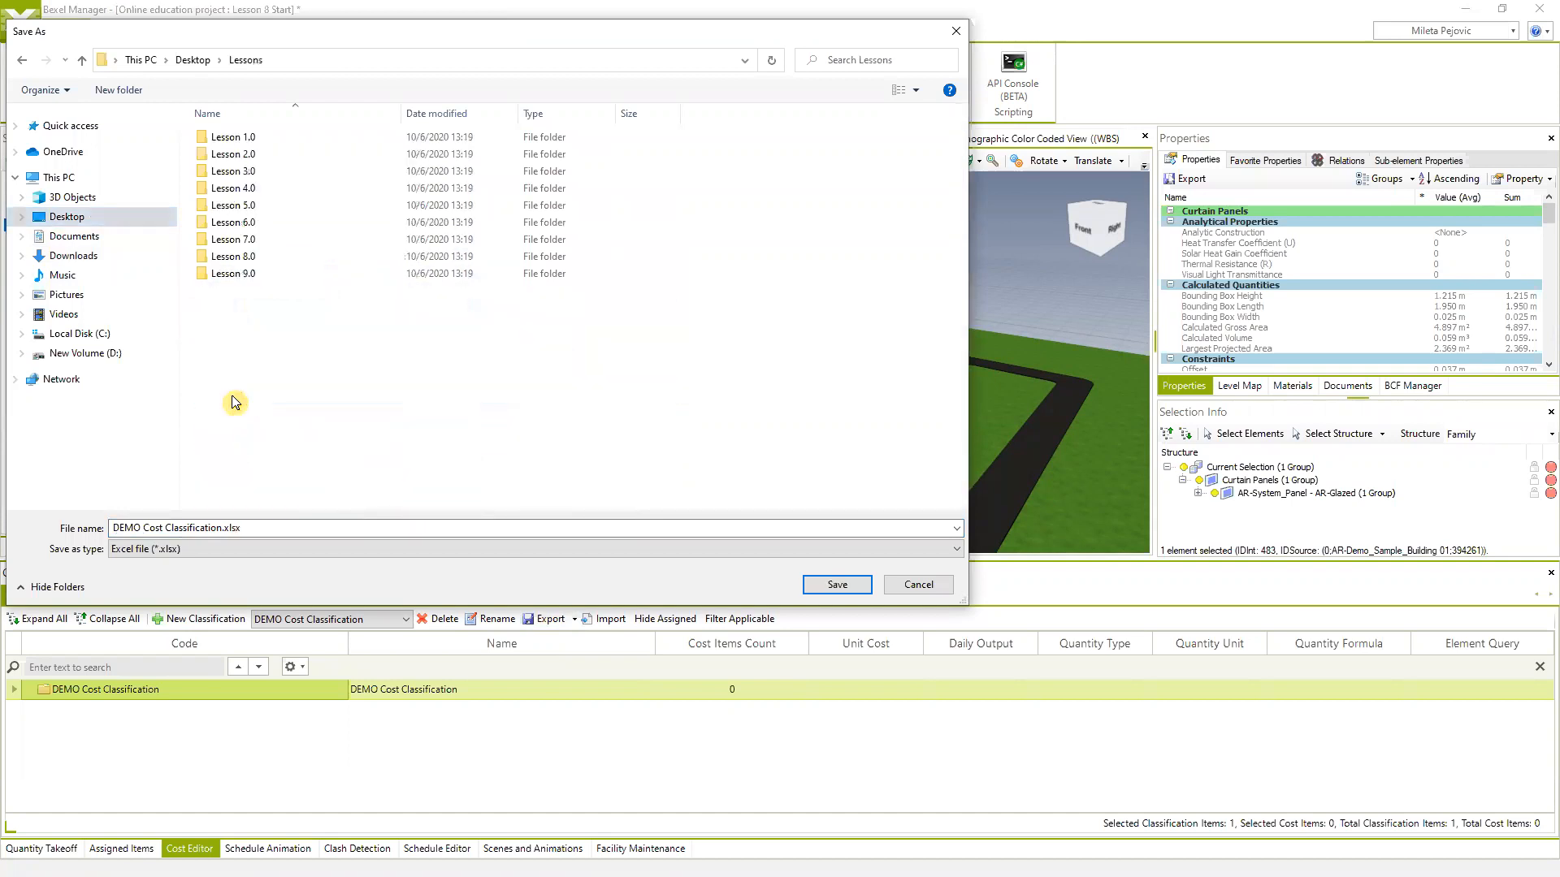
left_click(835, 585)
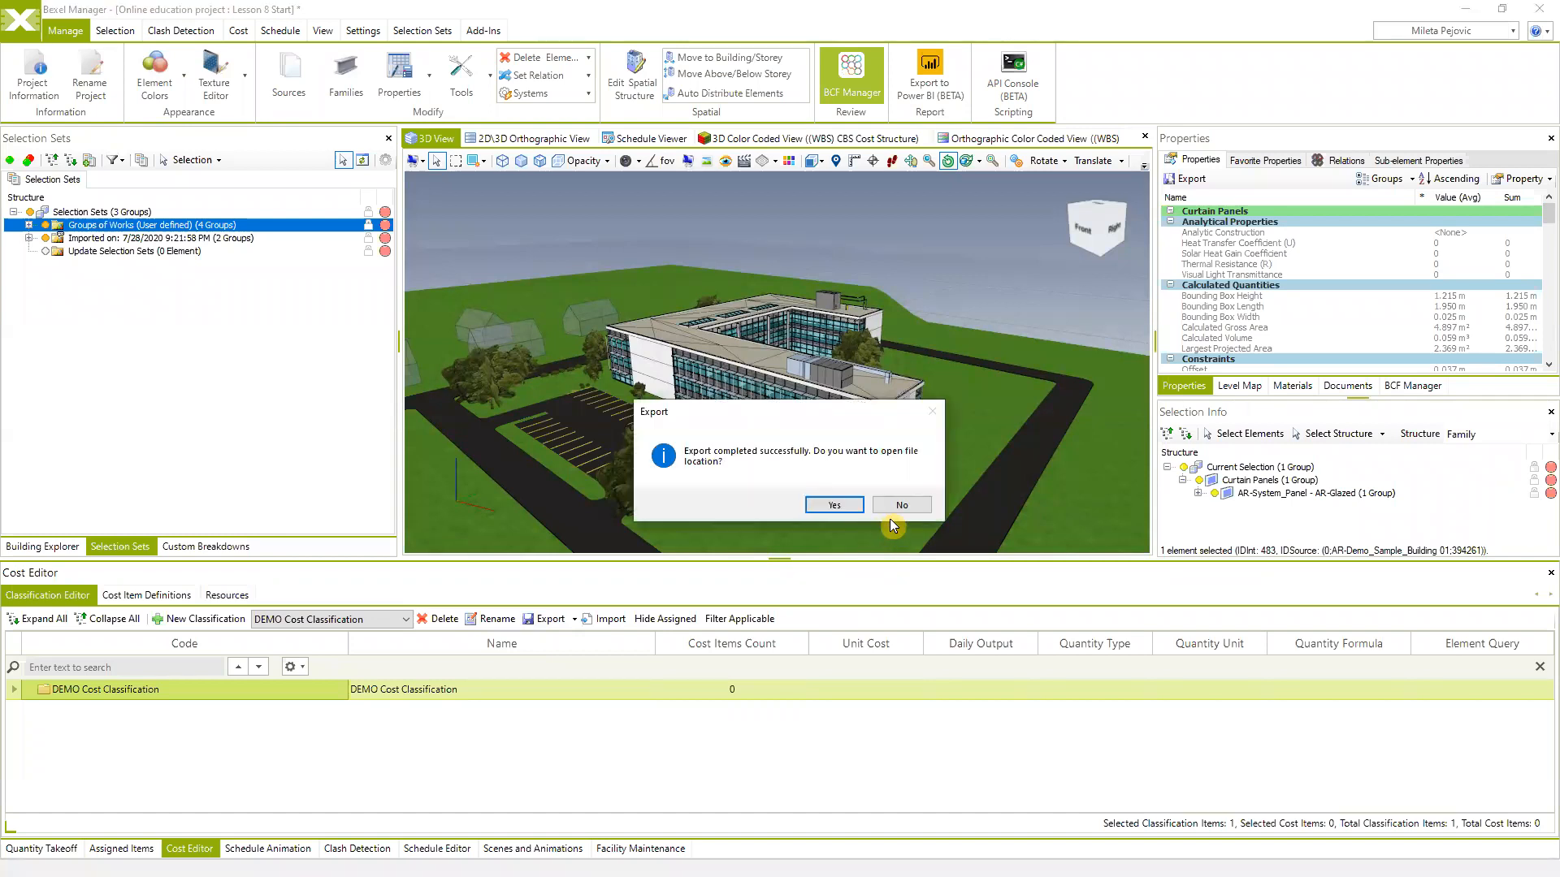
left_click(836, 505)
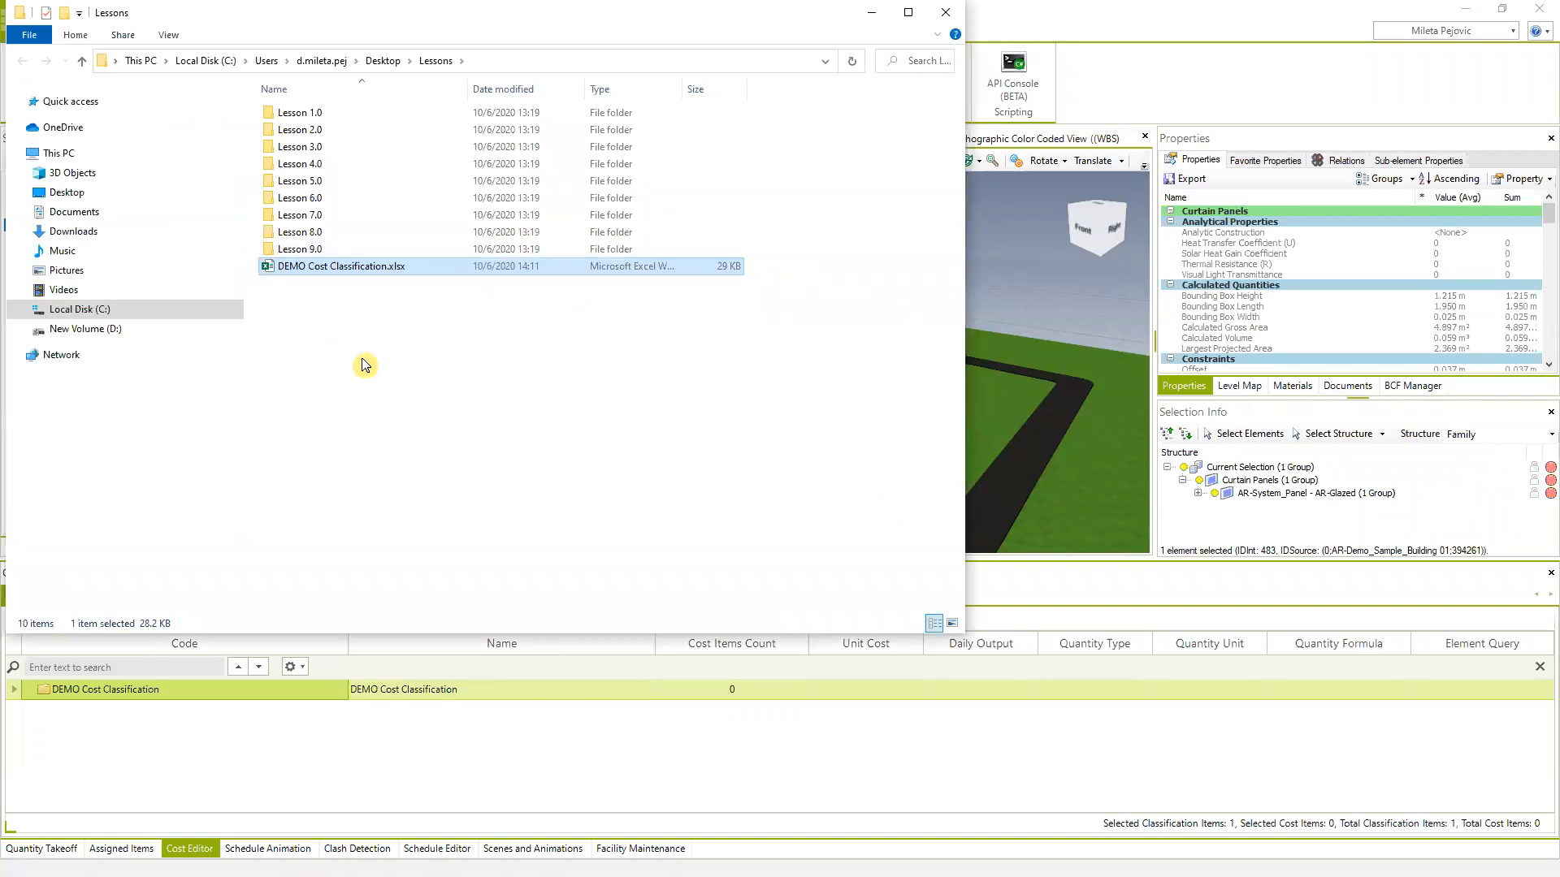
Open DEMO Cost Classification.xlsx in Excel and examine the Help sheet from its beginning at 80% zoom
double_click(314, 270)
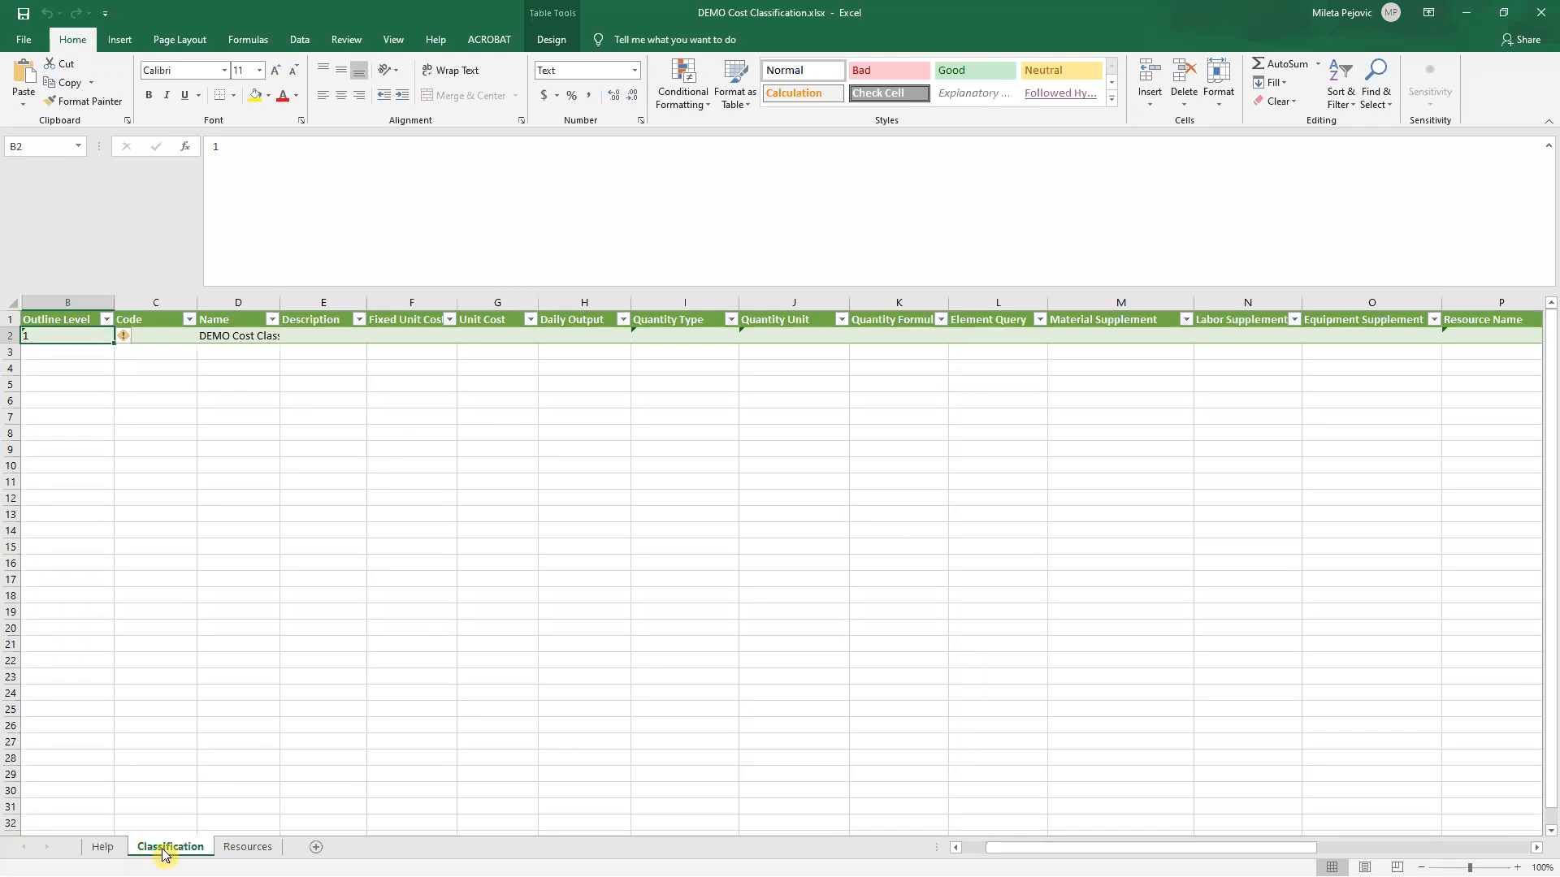
left_click(100, 849)
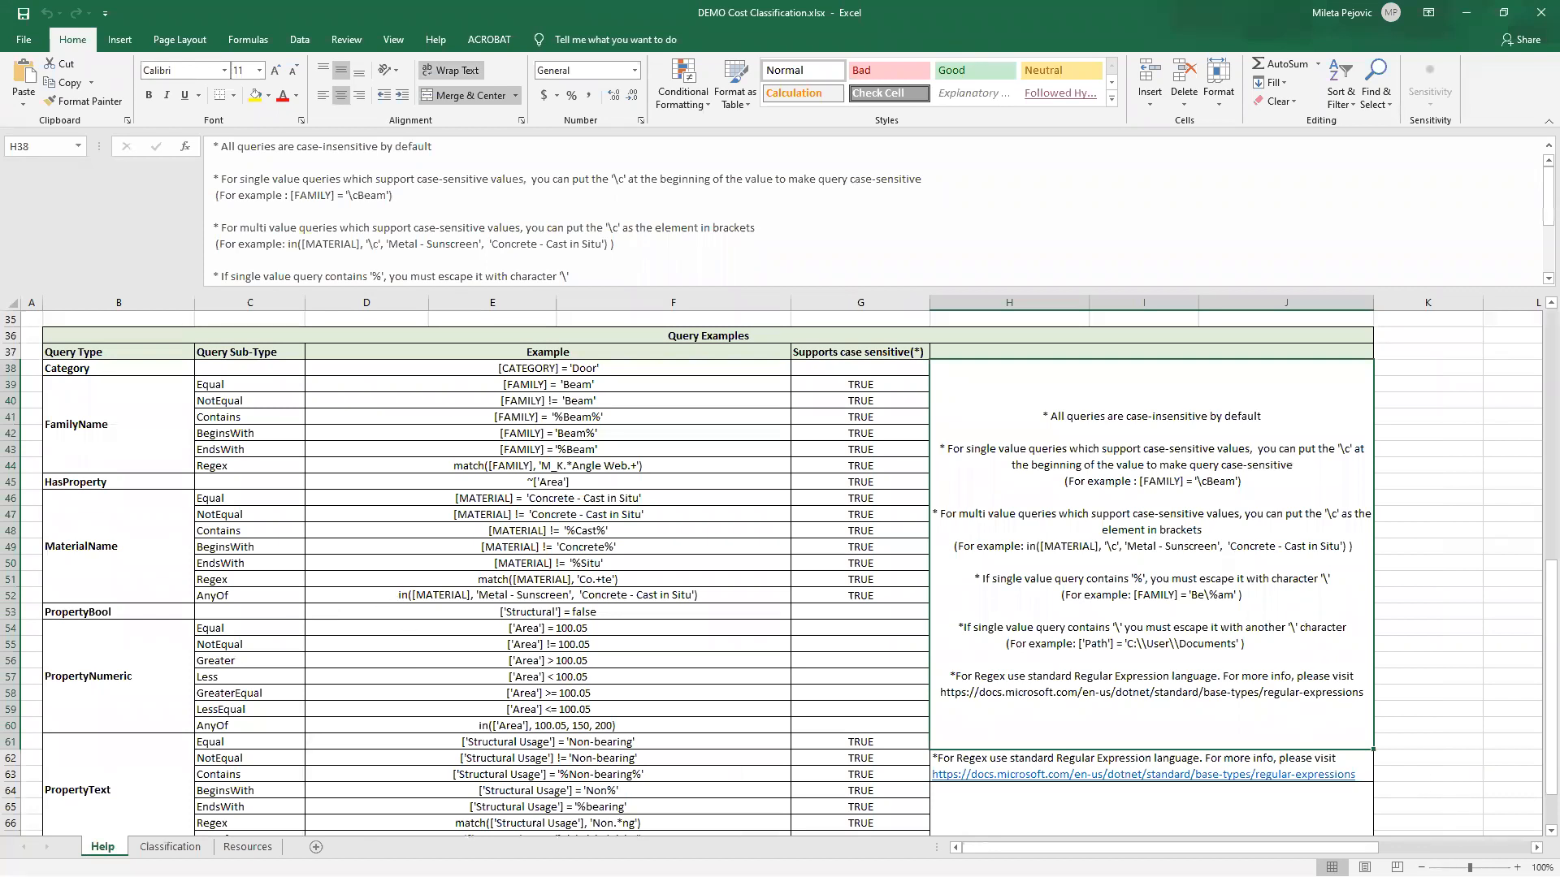
left_click(1421, 868)
left_click(1422, 868)
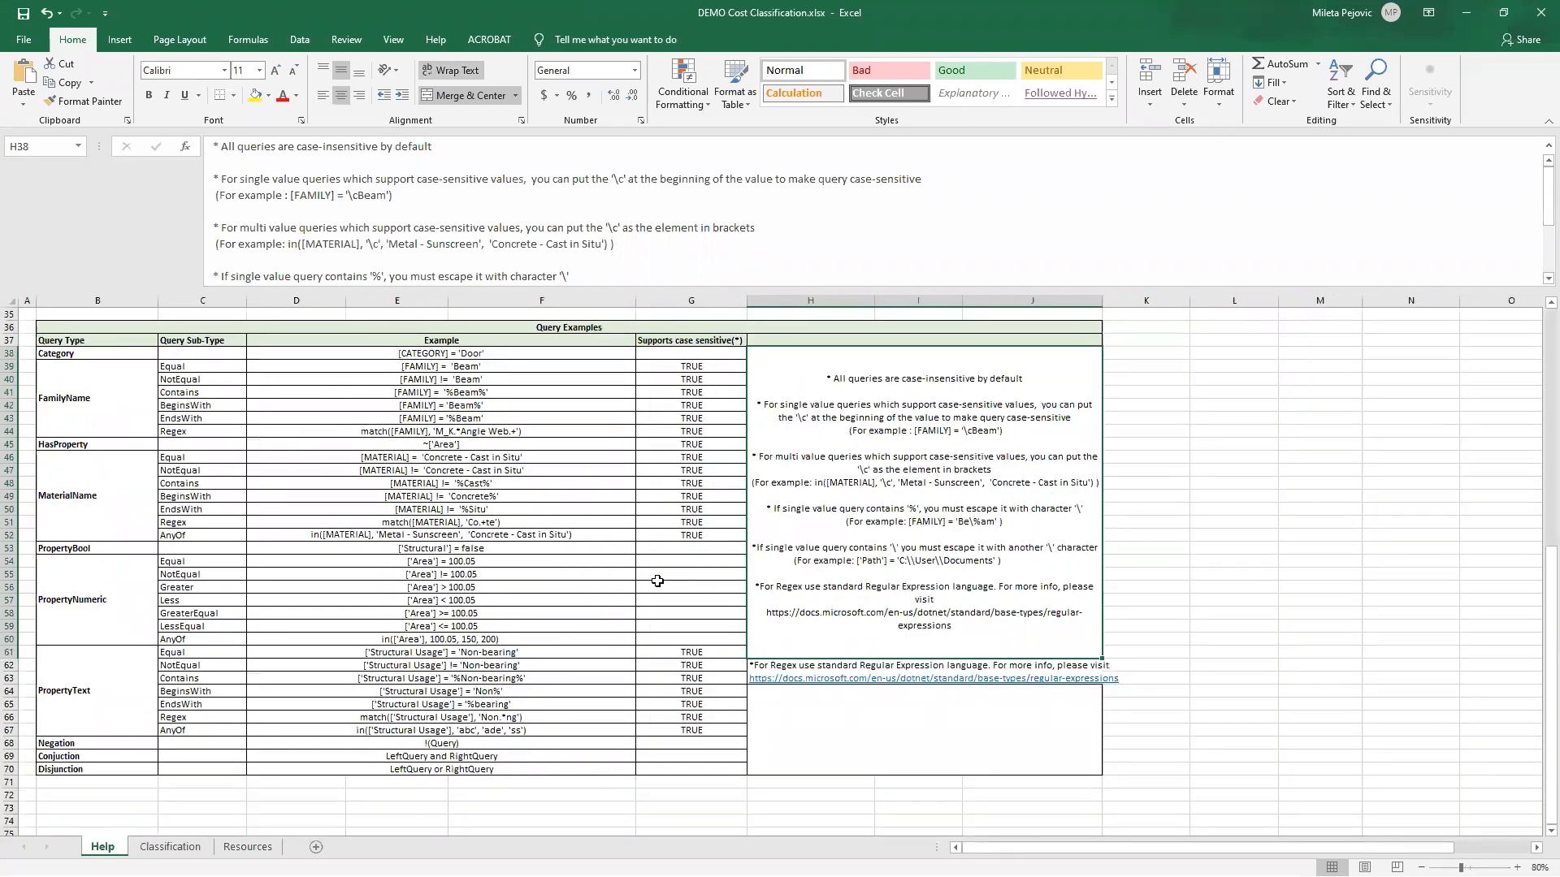
scroll(658, 572, "up", 9)
scroll(504, 619, "up", 2)
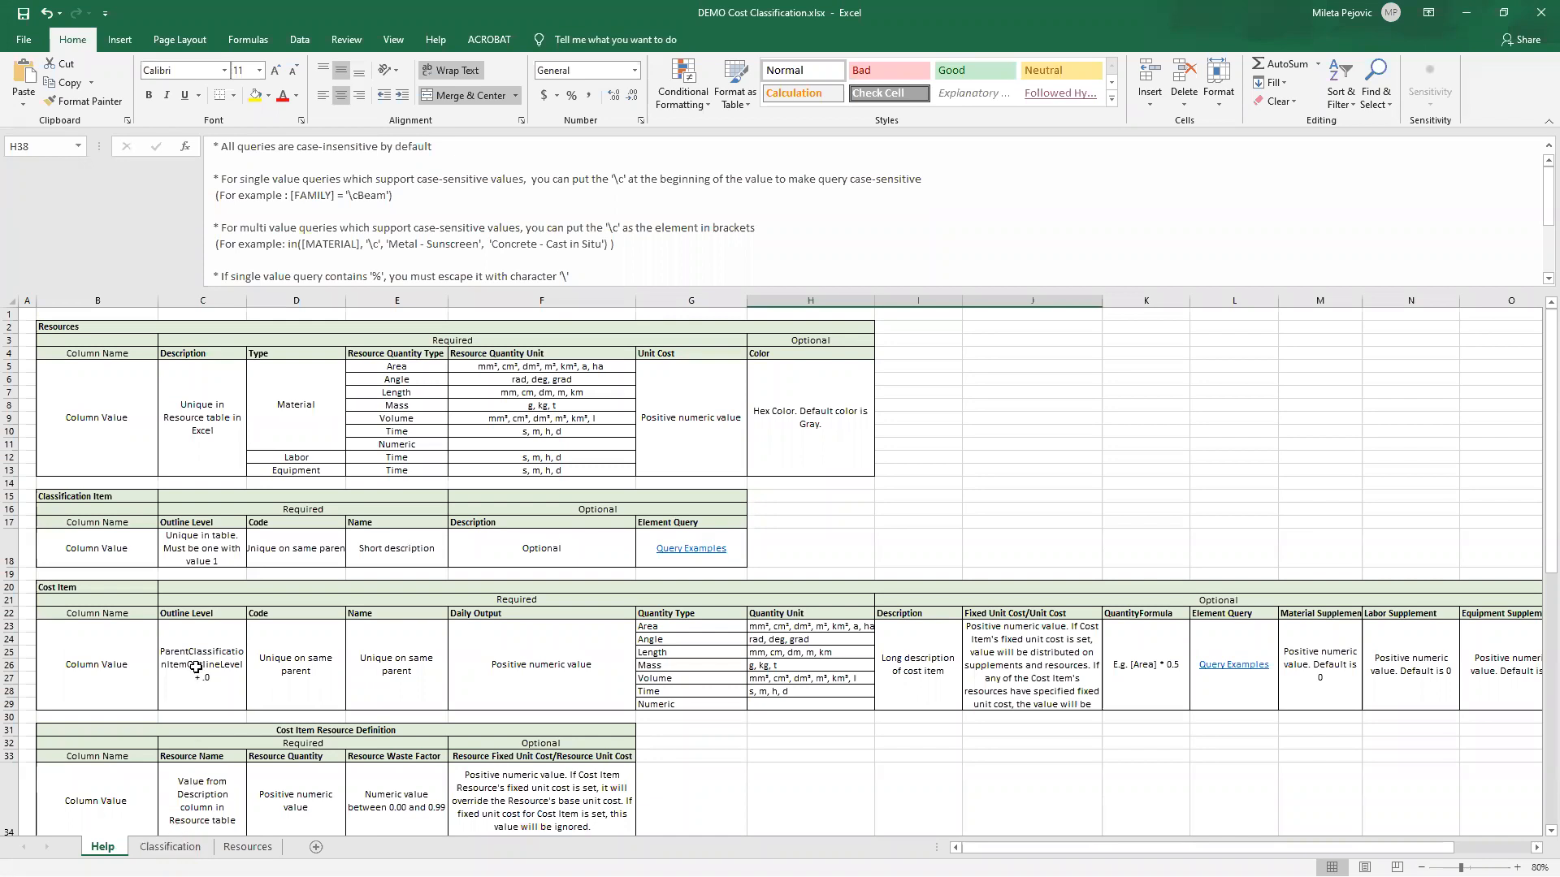
Examine the remaining sections of the Help sheet, down through the Query Examples table
scroll(204, 606, "down", 2)
scroll(204, 611, "down", 5)
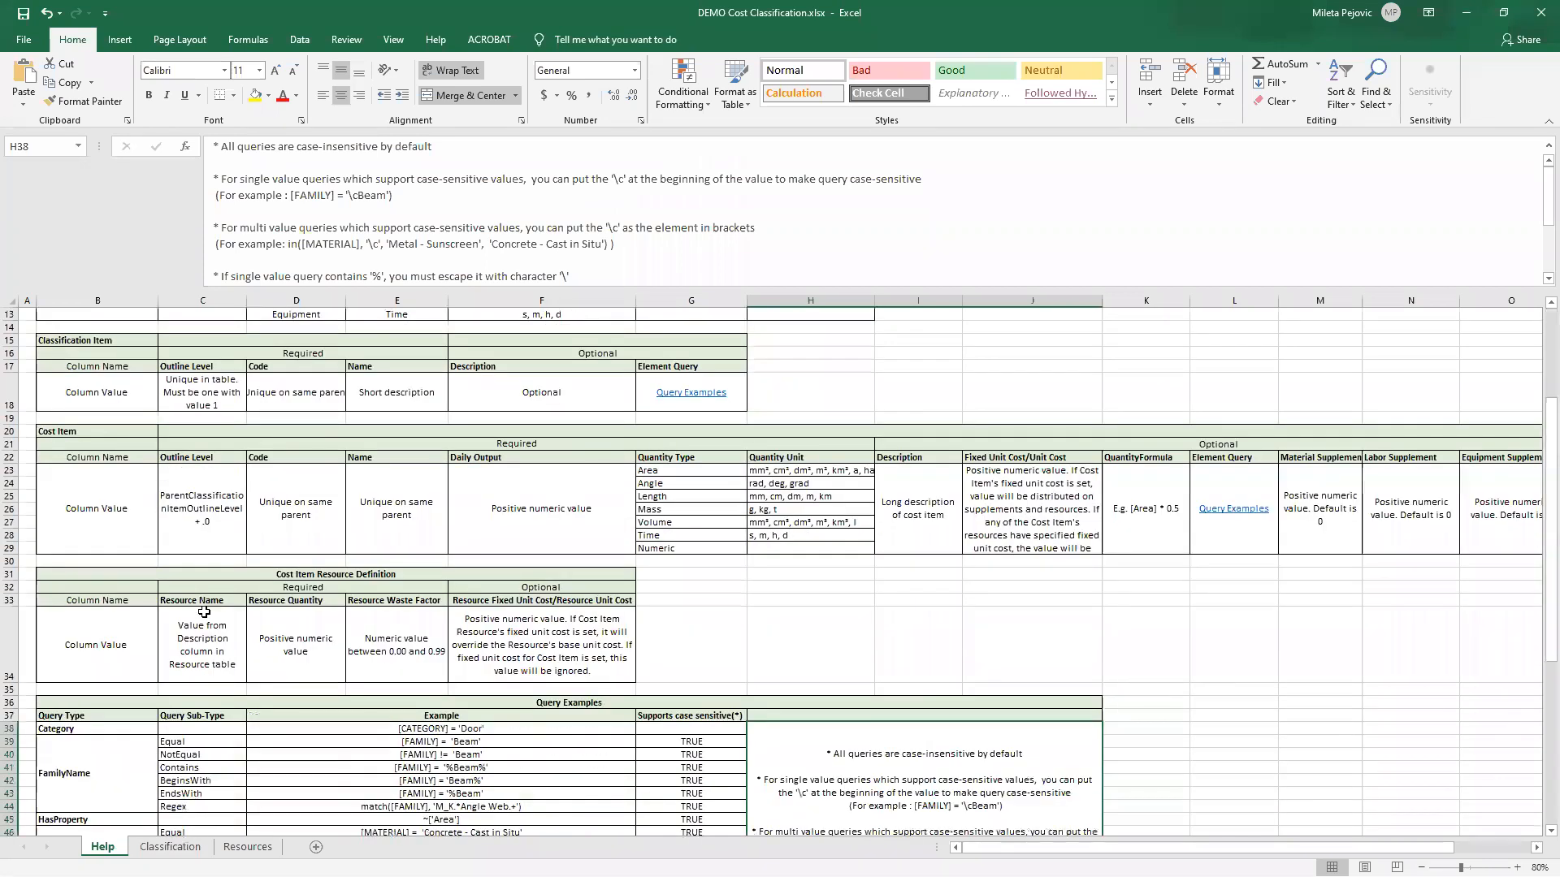
scroll(331, 689, "down", 4)
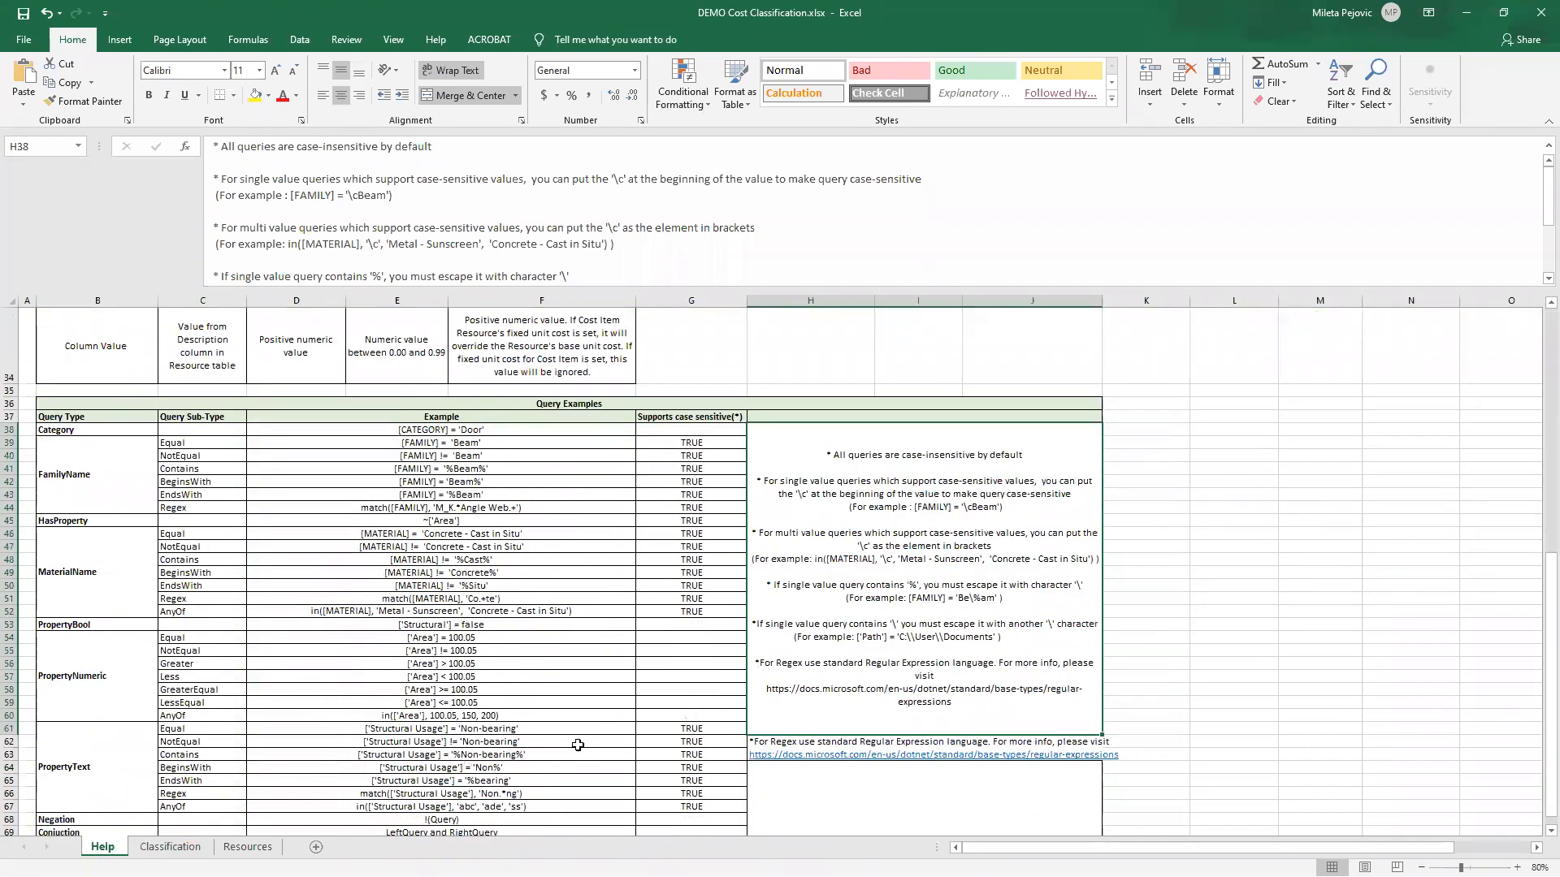
Examine the columns of the Classification and Resources sheets, and widen the Classification sheet's Name column to read its full entry
left_click(188, 849)
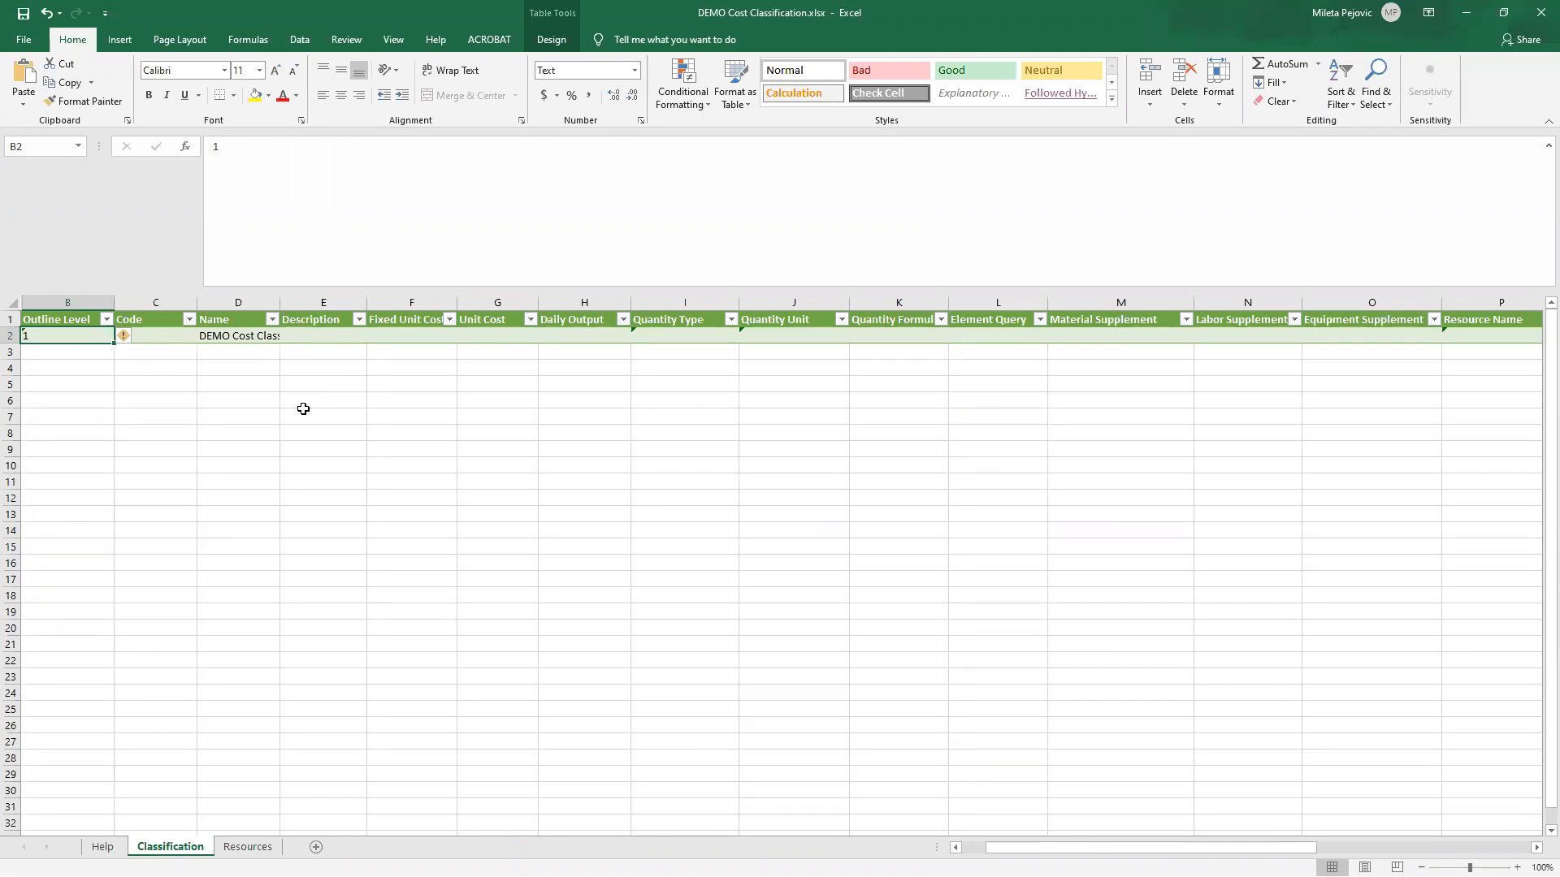
left_click(257, 847)
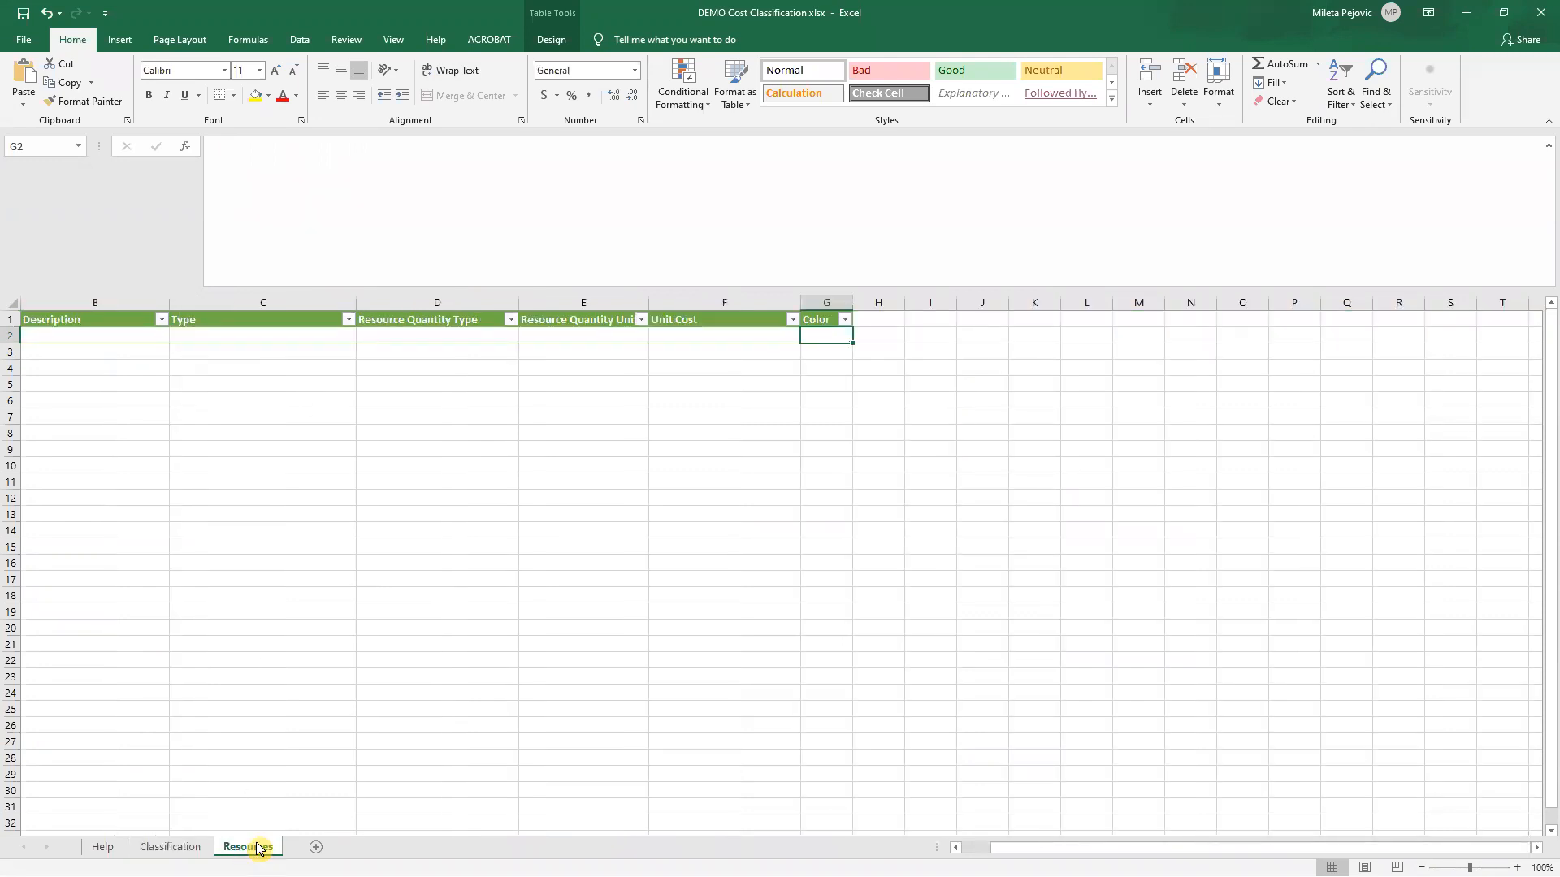
left_click(187, 847)
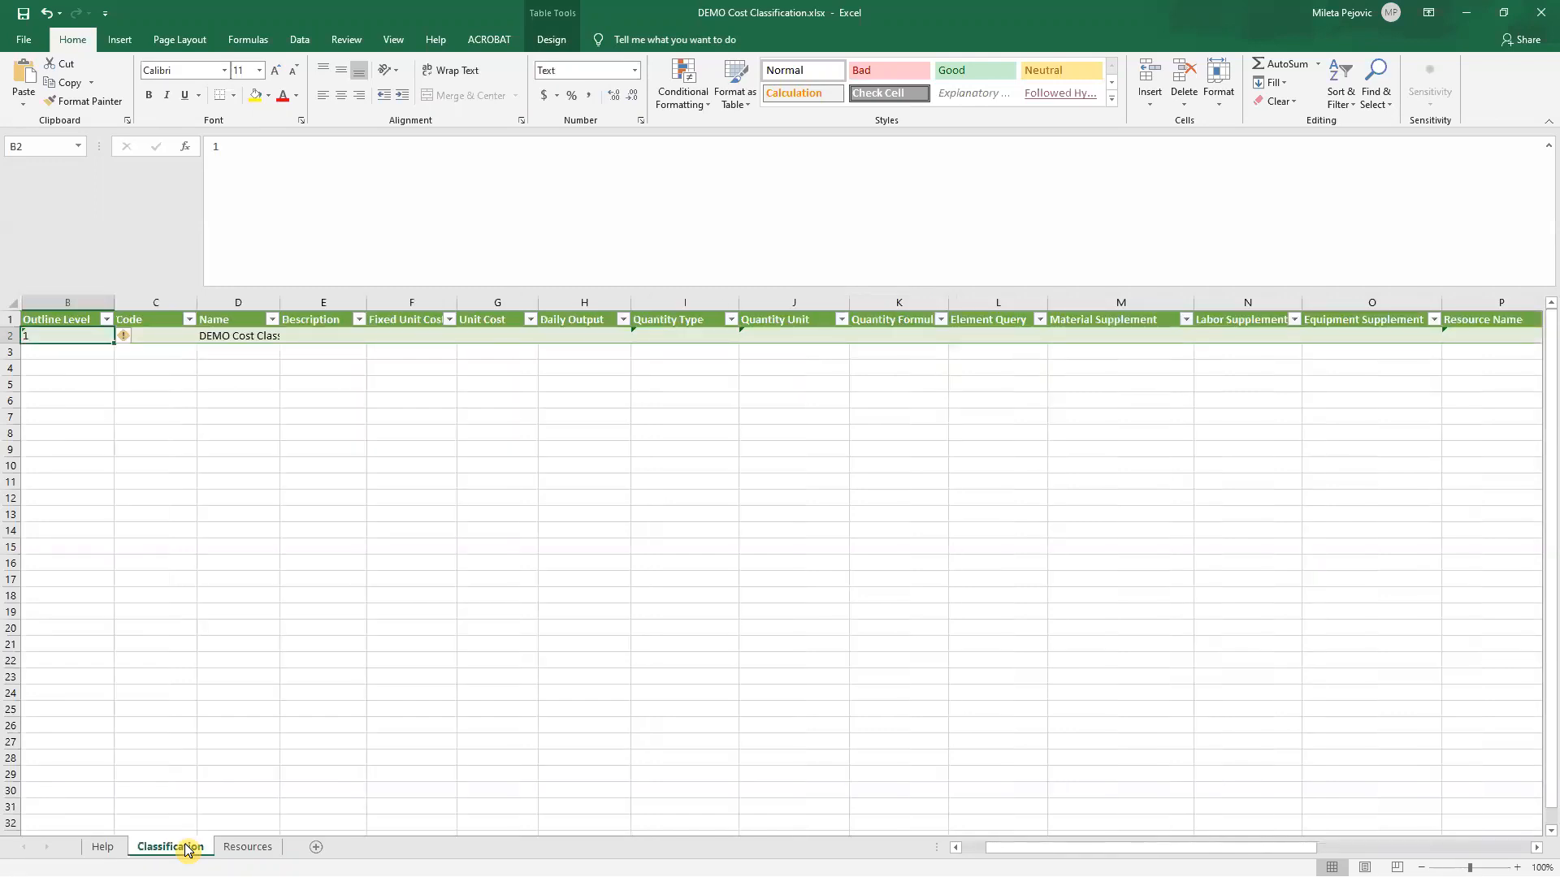
left_click_drag(280, 302, 441, 303)
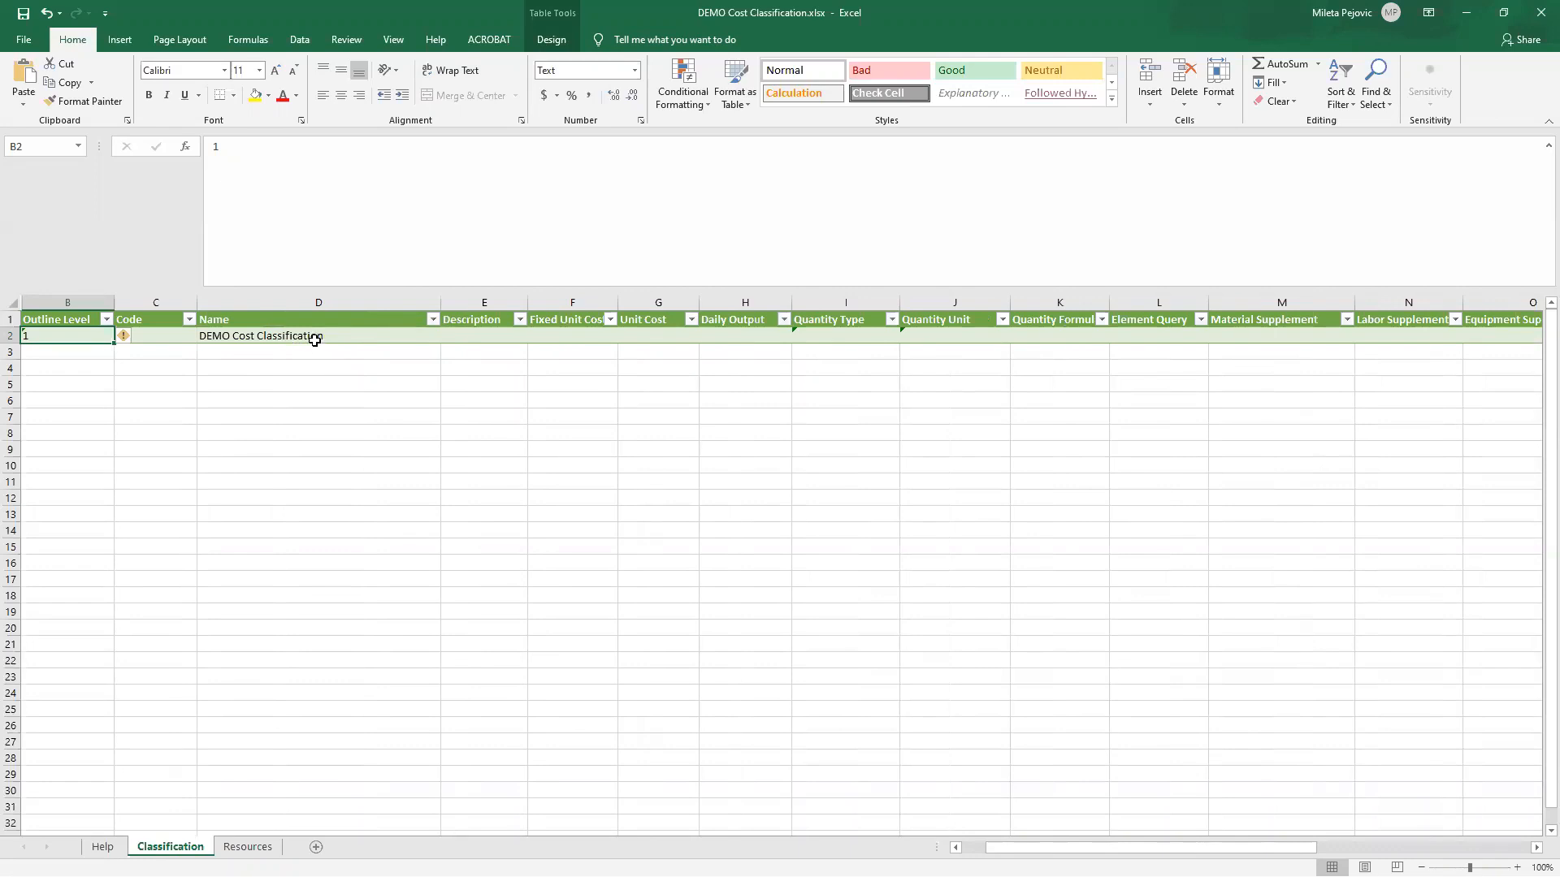
left_click(312, 338)
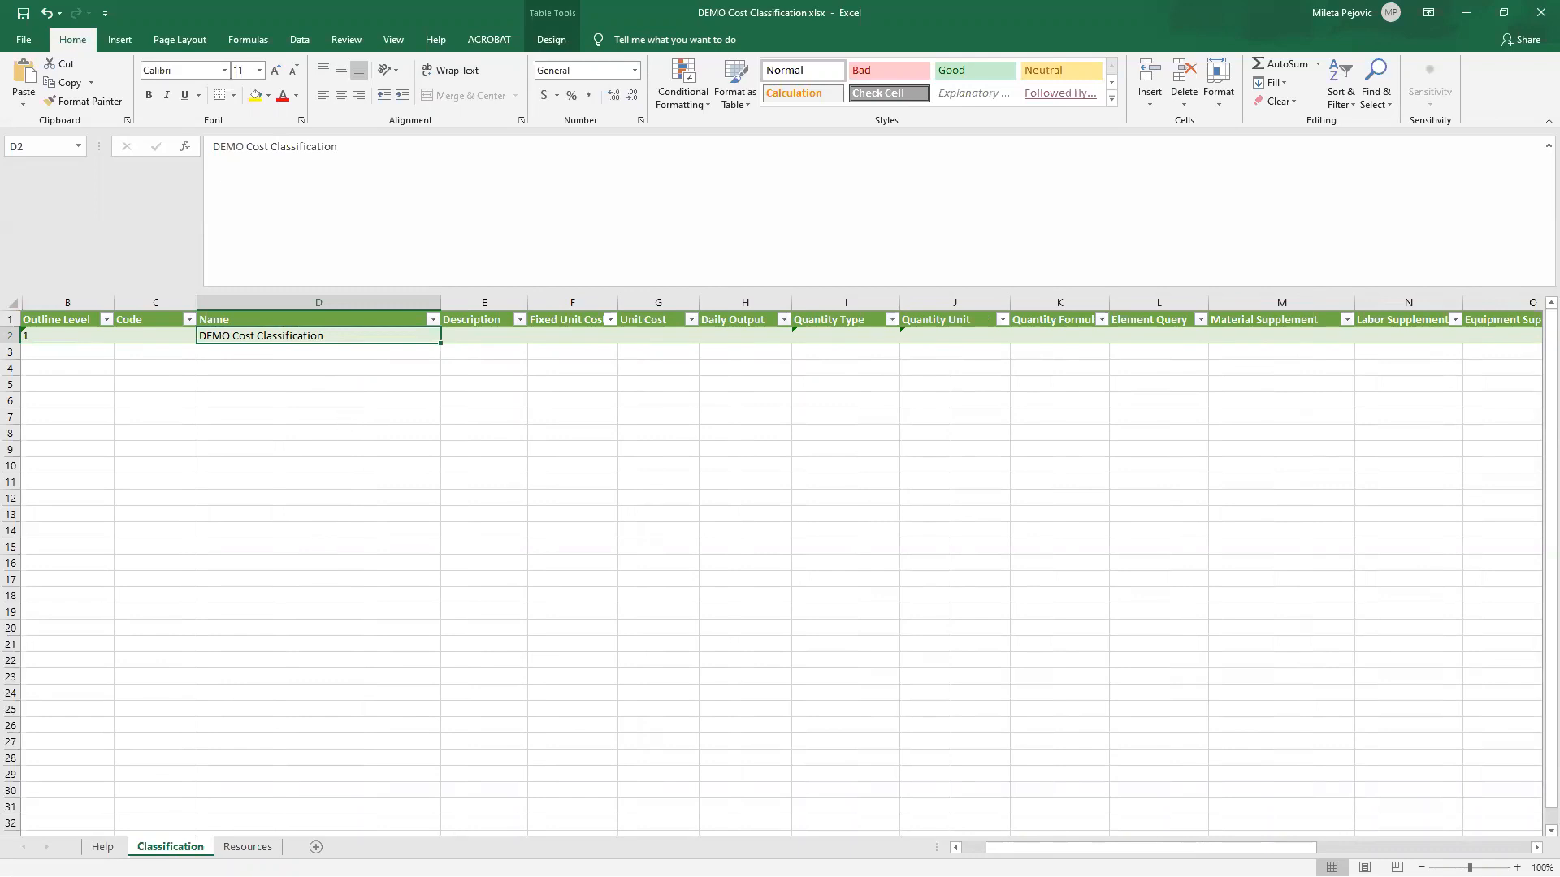
Close the workbook without saving changes and minimize the Lessons folder window to return to Bexel Manager
left_click(1540, 21)
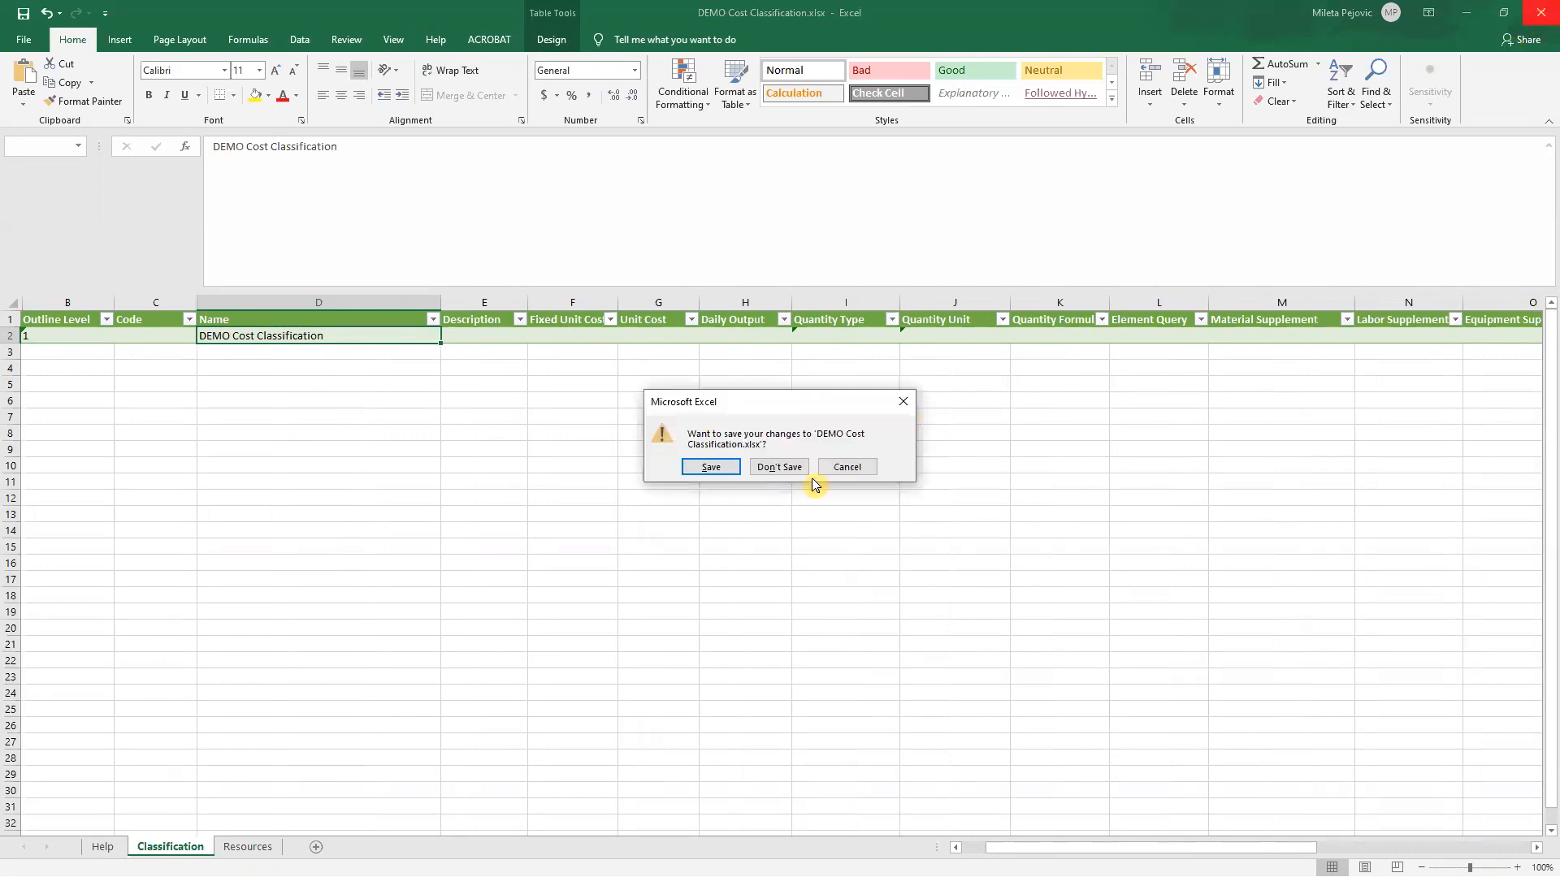
left_click(793, 466)
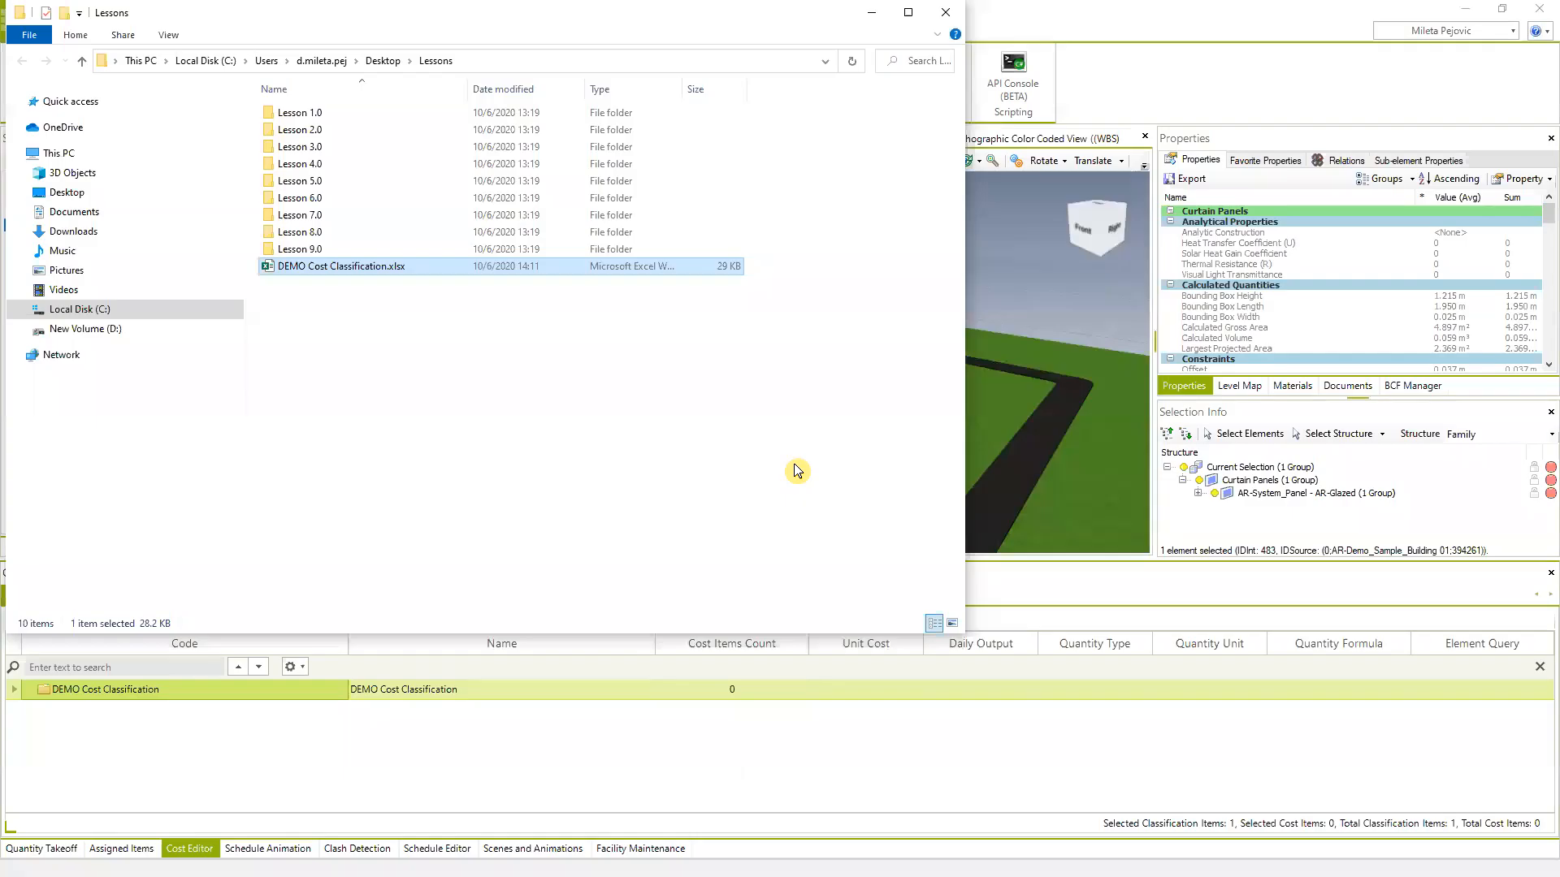
left_click(872, 12)
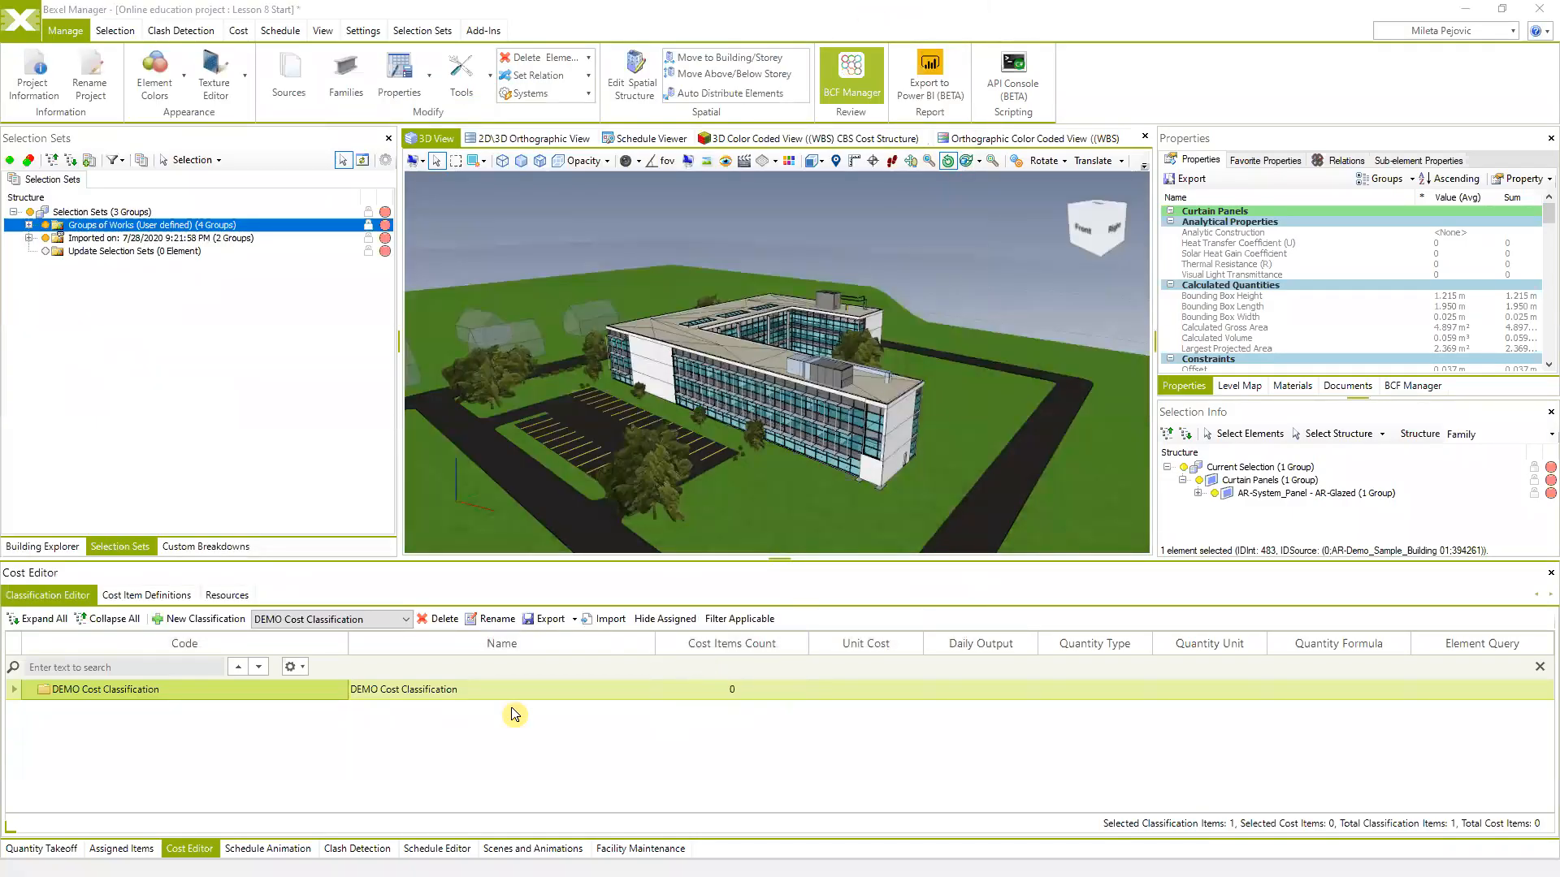
Create a new cost classification with the description "NEW DEMO from excel"
left_click(199, 622)
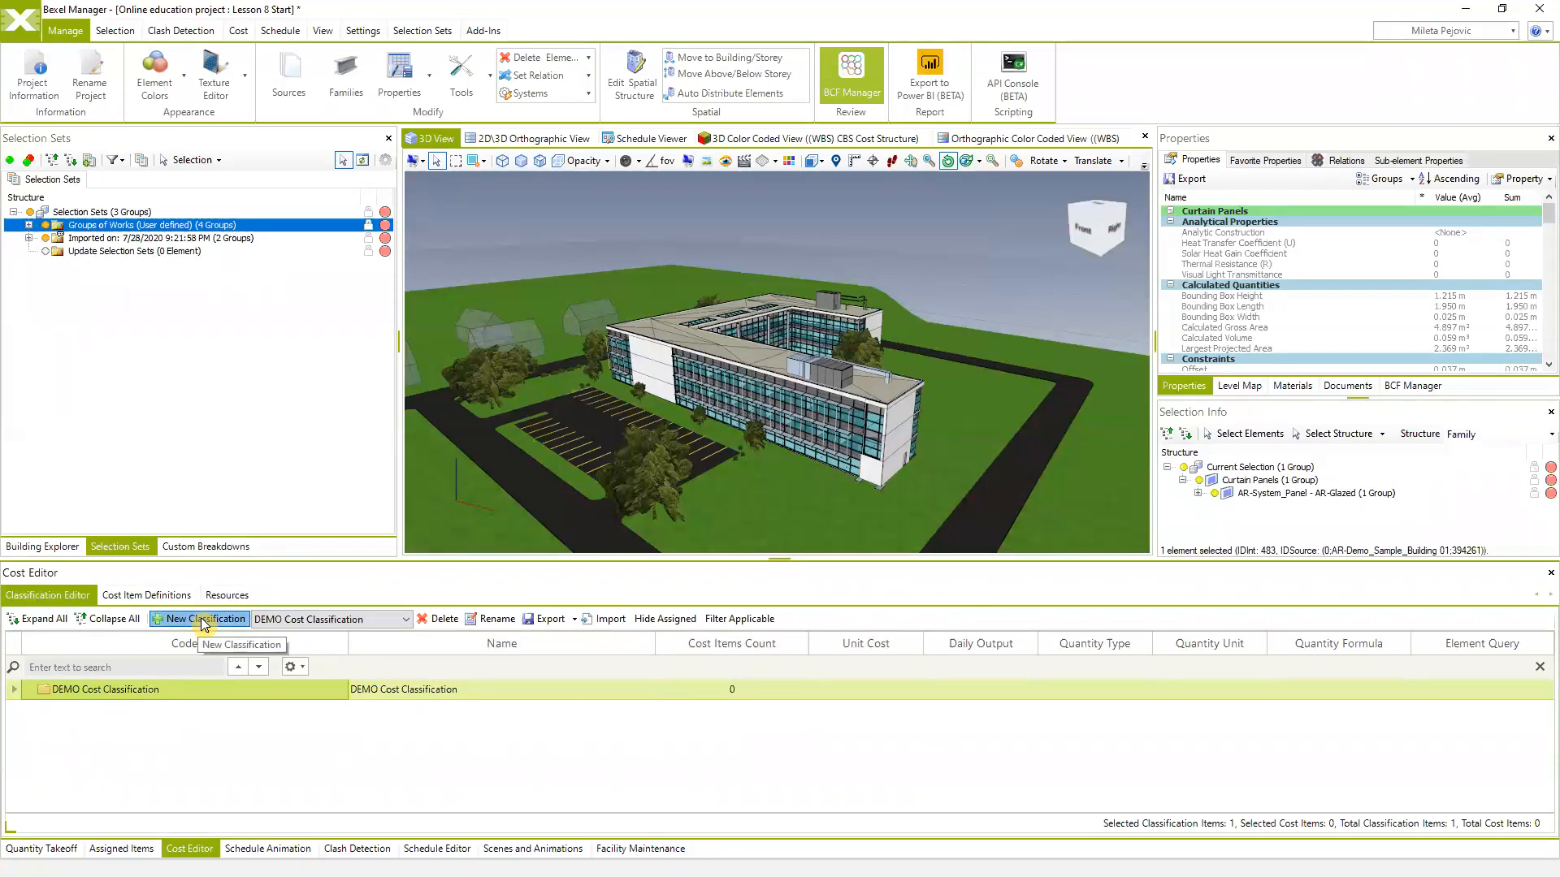
type("NEW")
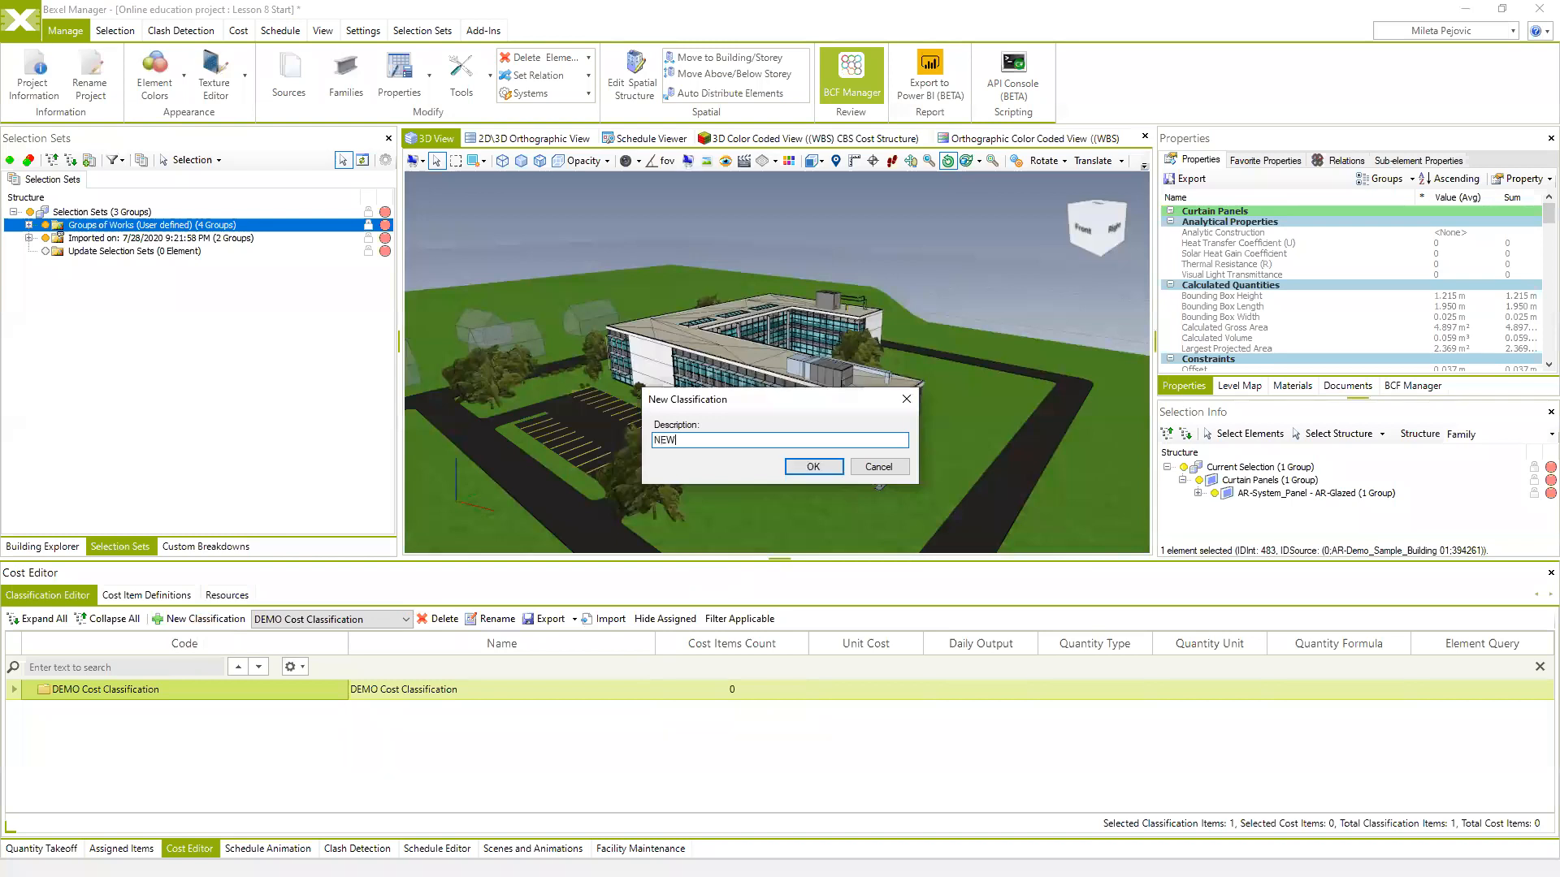
type(" DEMO from excel")
left_click(813, 466)
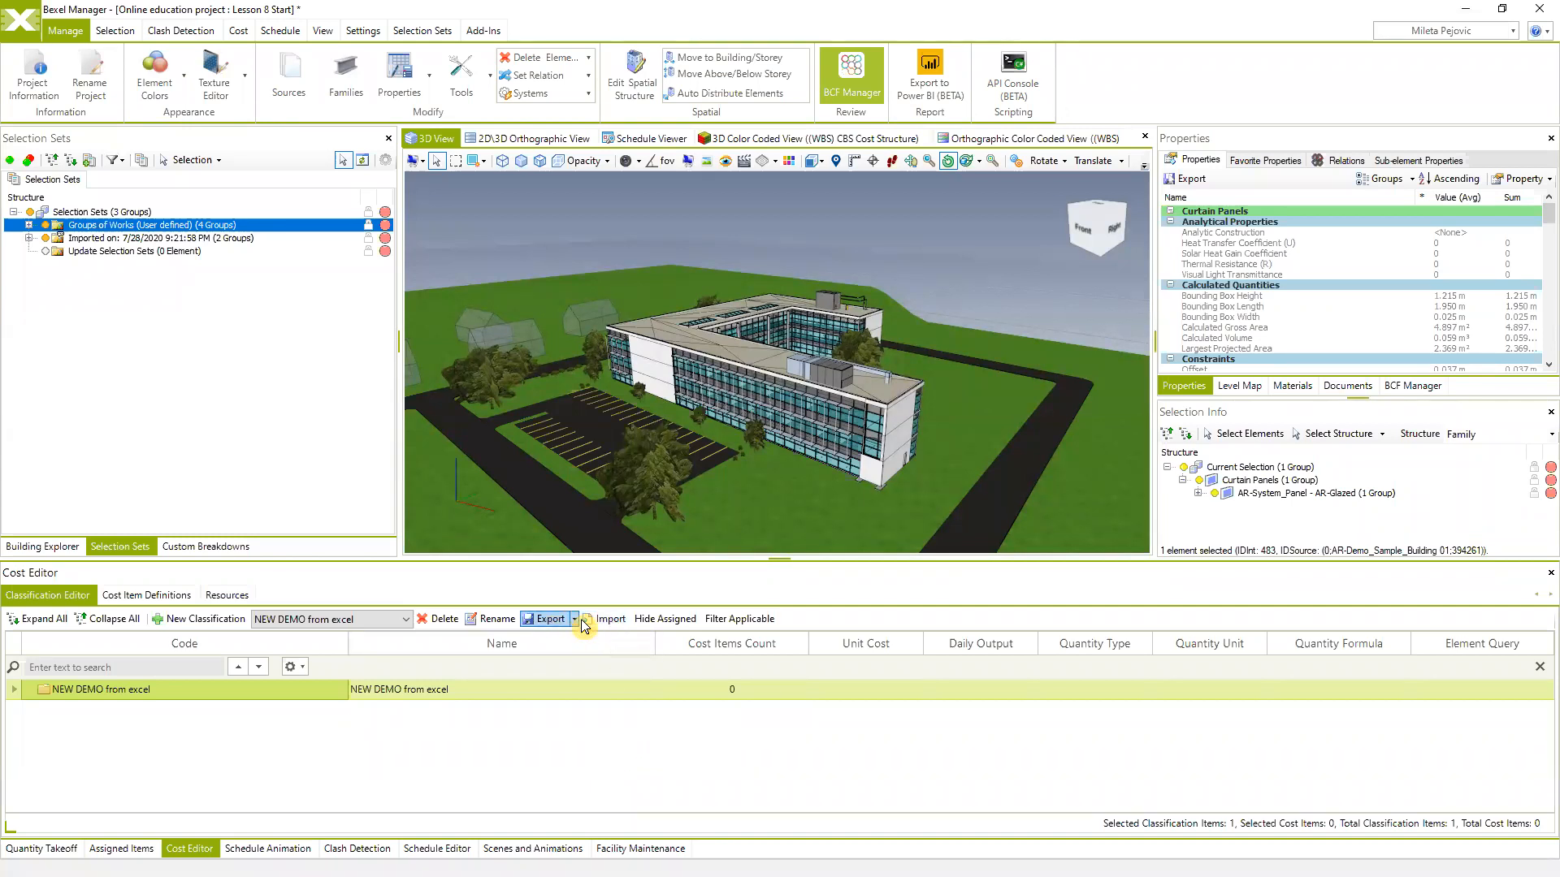
Import DEMO Cost Classification.xlsx from the Desktop's Lessons folder into the NEW DEMO from excel classification
left_click(611, 620)
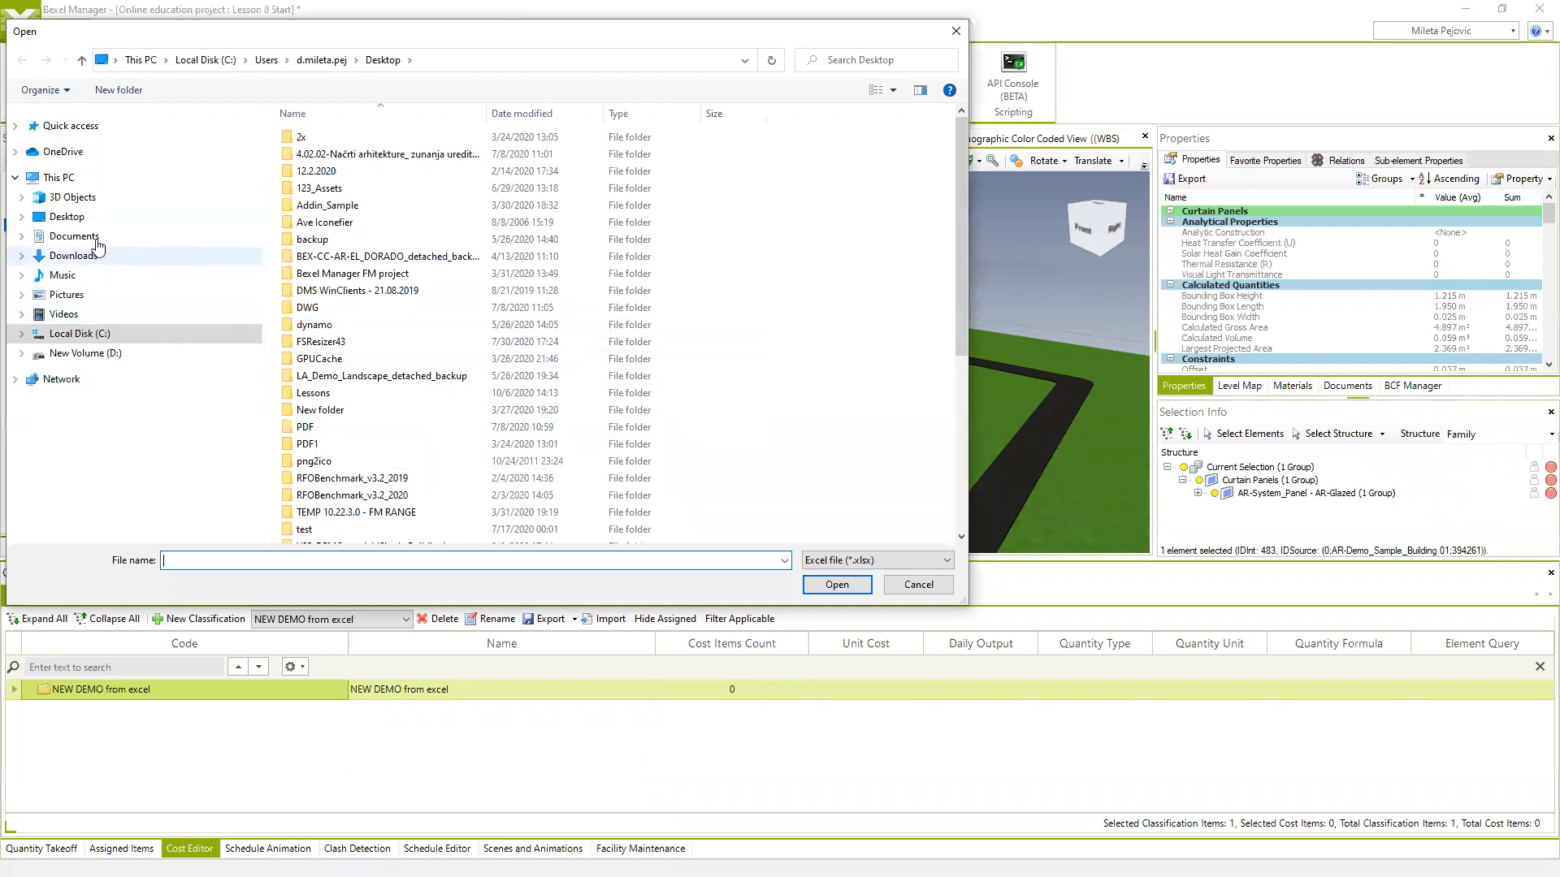
left_click(142, 216)
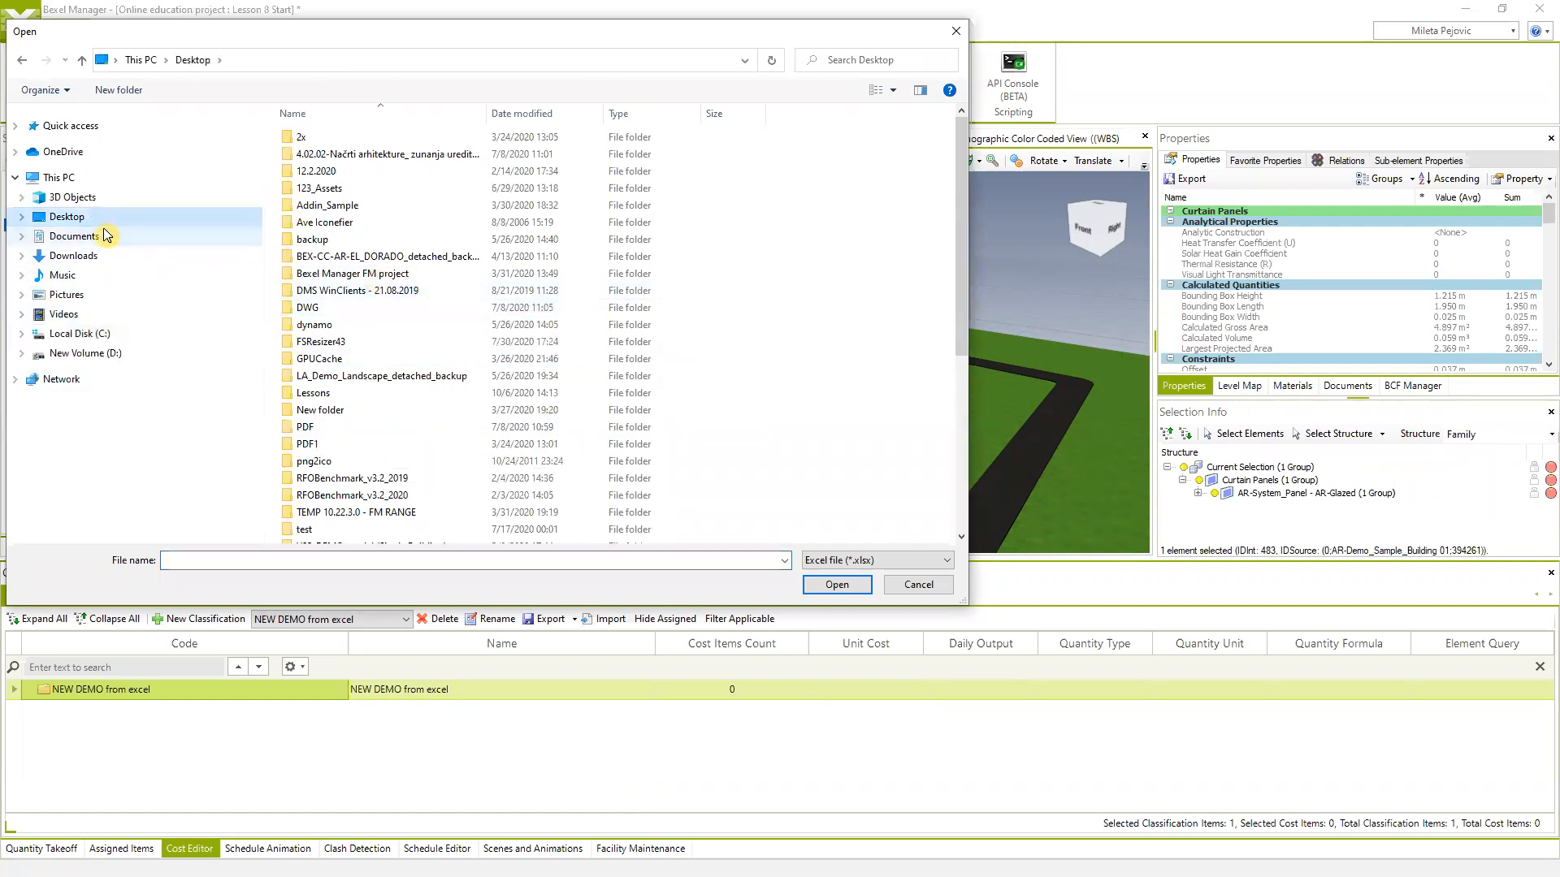
double_click(323, 395)
left_click(390, 292)
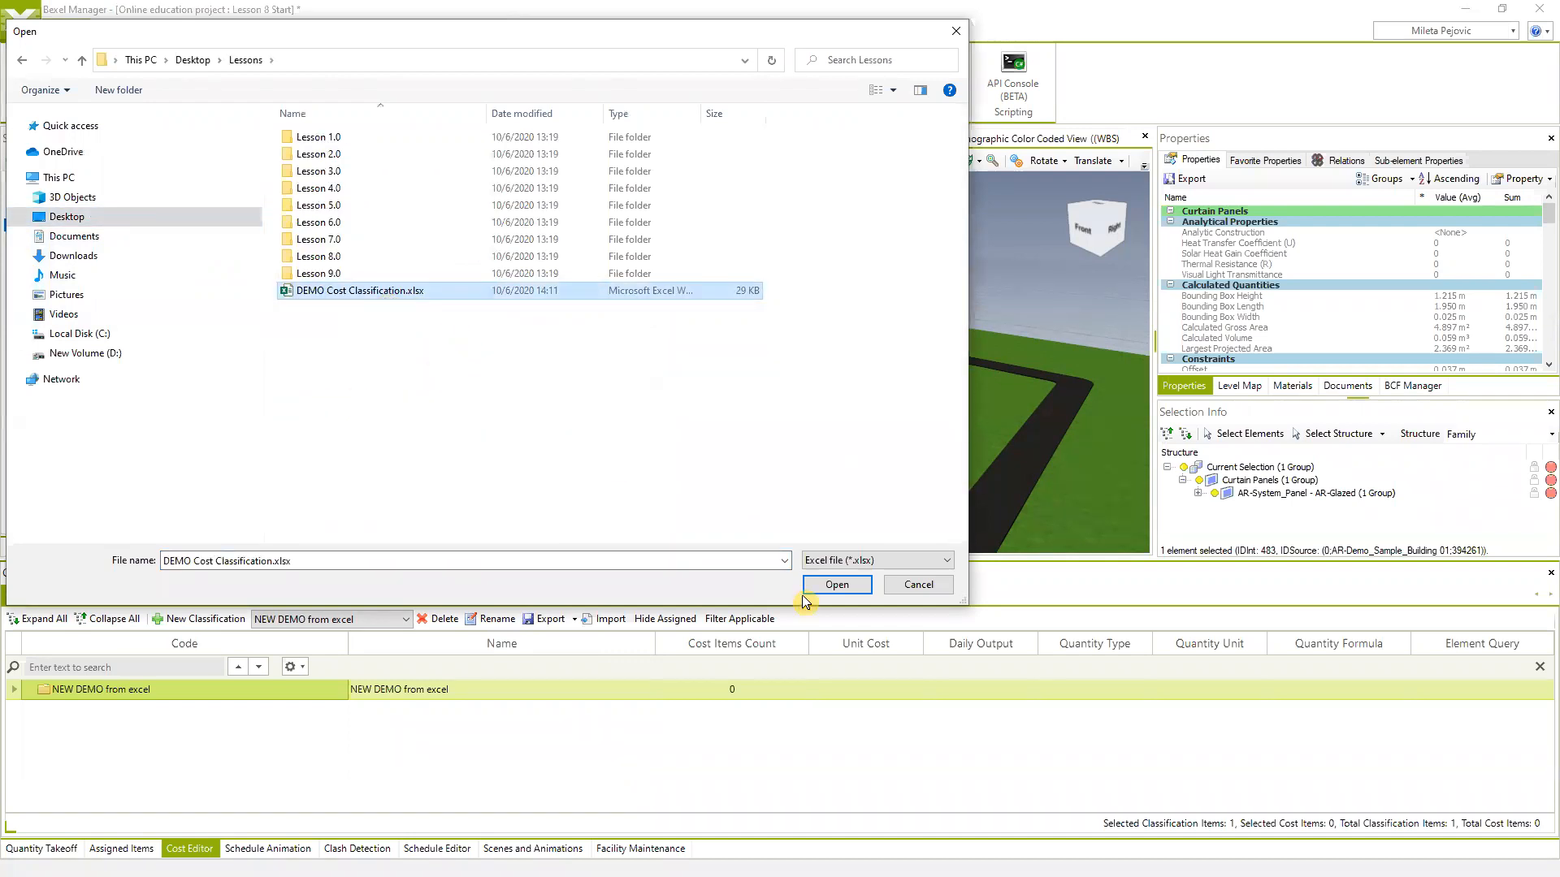
left_click(836, 587)
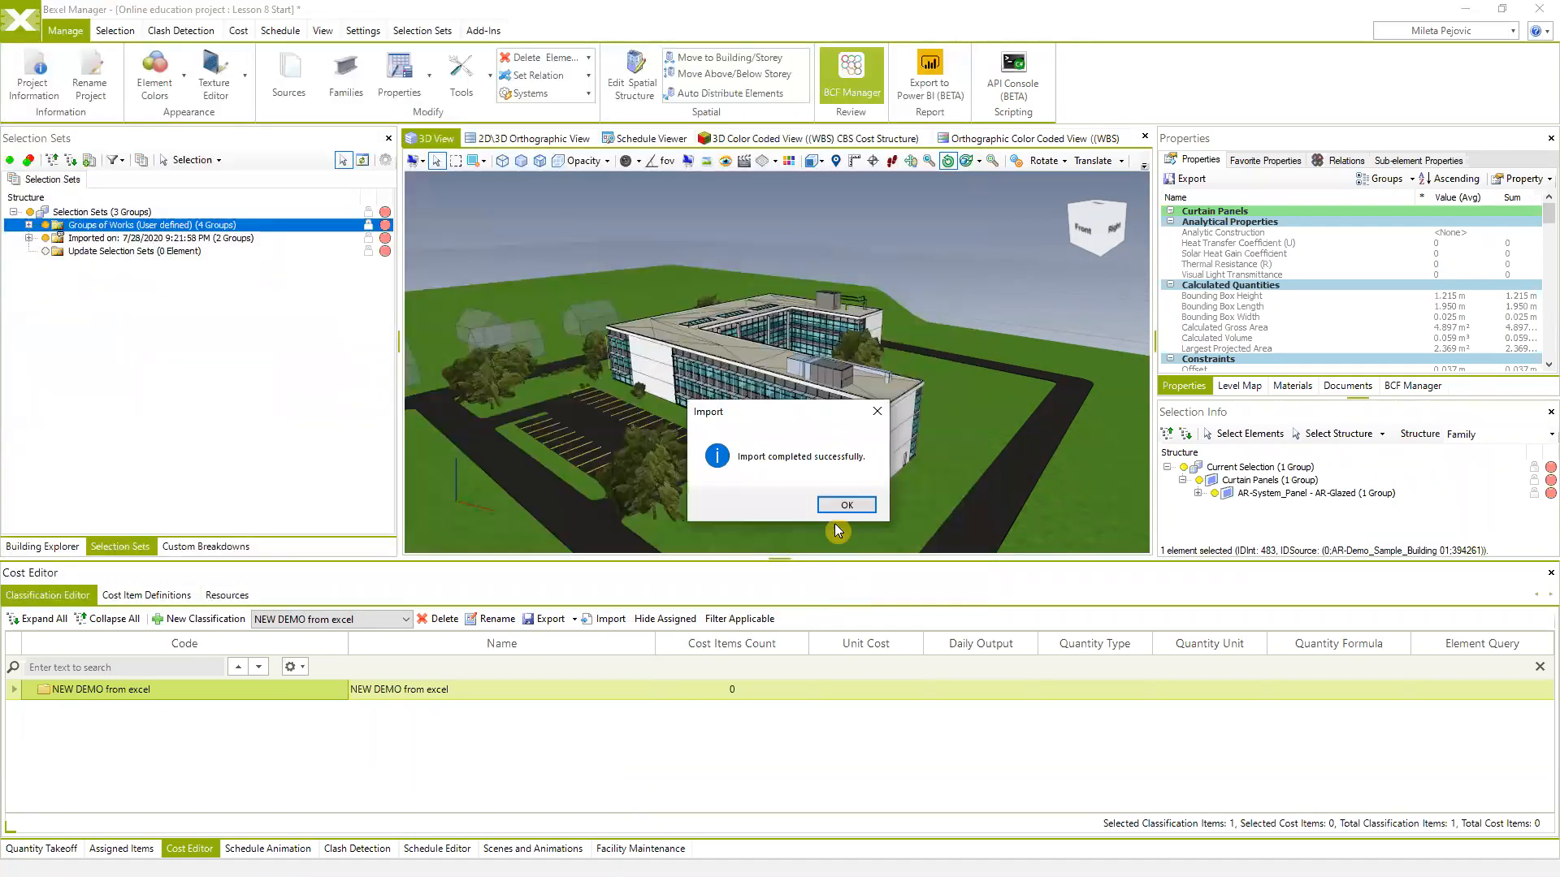
left_click(844, 506)
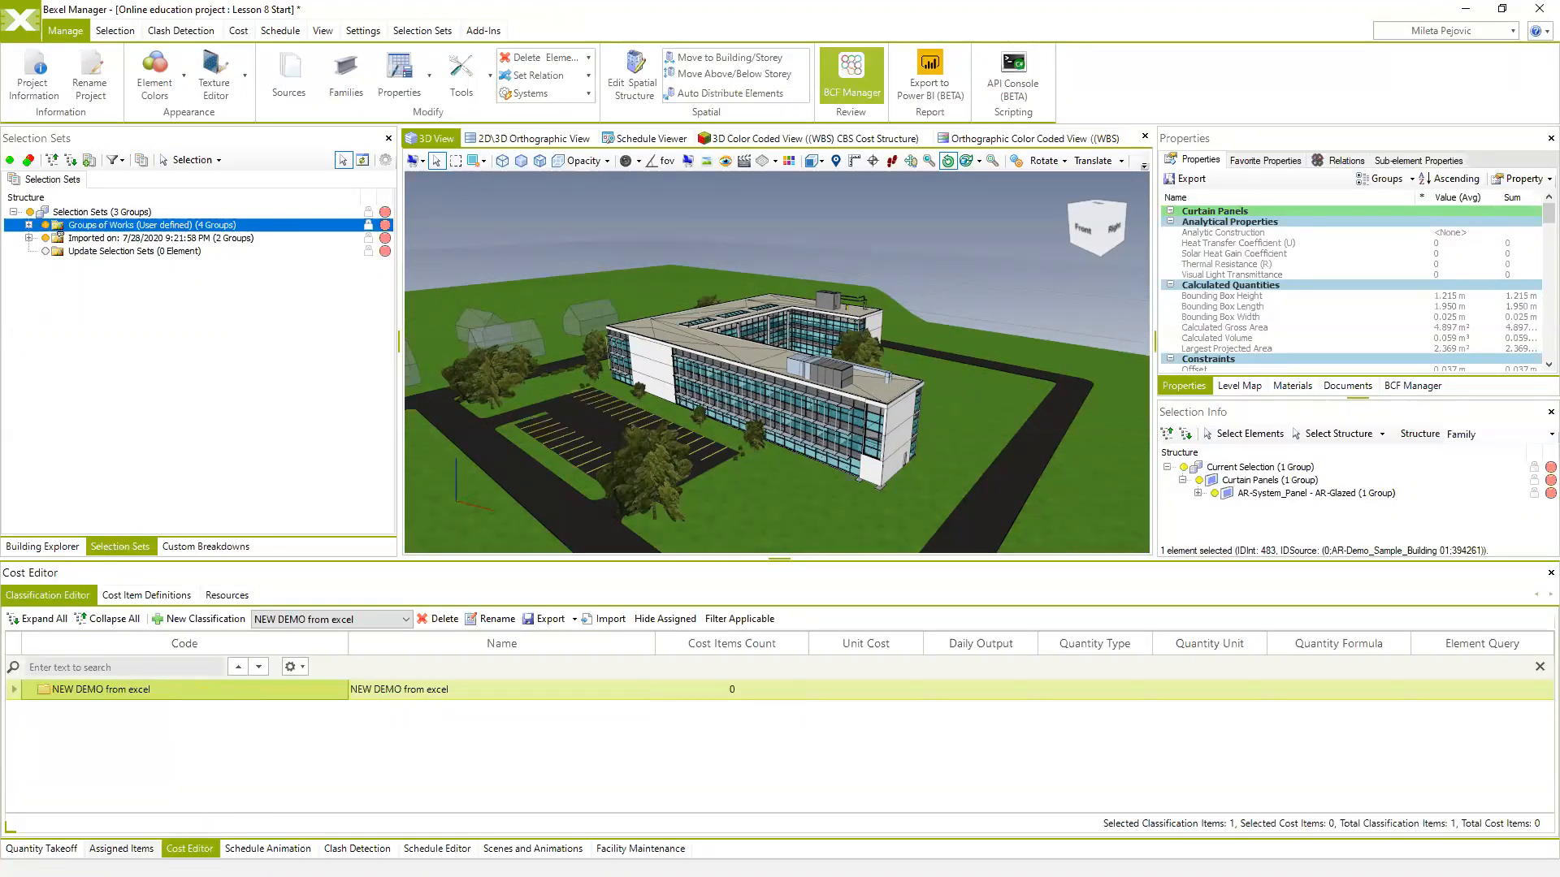
Show the custom breakdowns and collapse the Air Terminals through Ceilings categories in (WBS) CBS Cost Structure
left_click(205, 546)
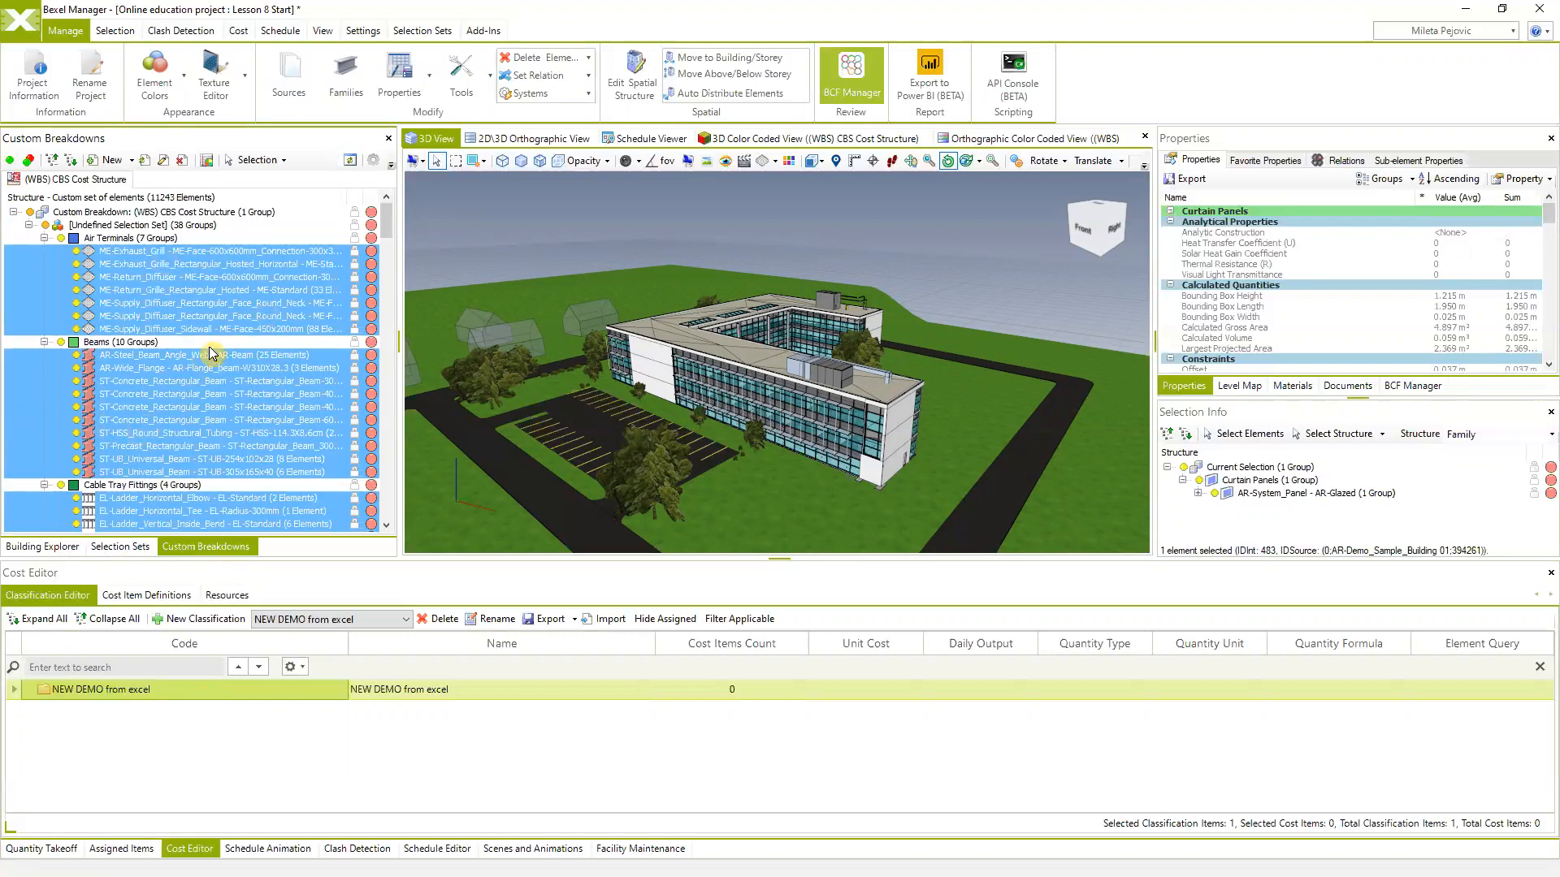
left_click(44, 238)
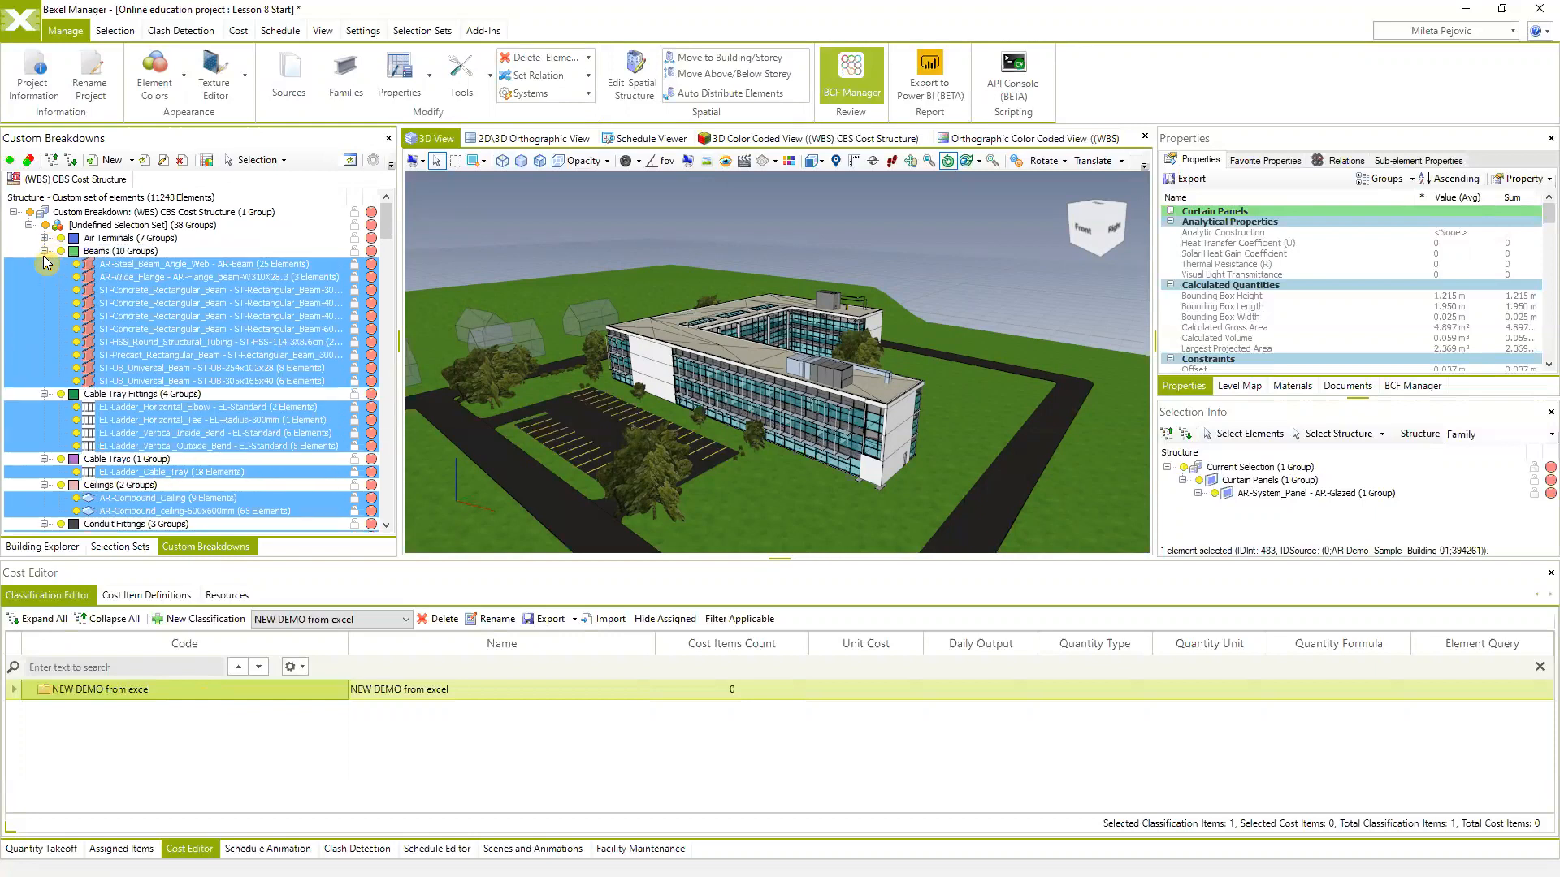
left_click(44, 251)
left_click(44, 264)
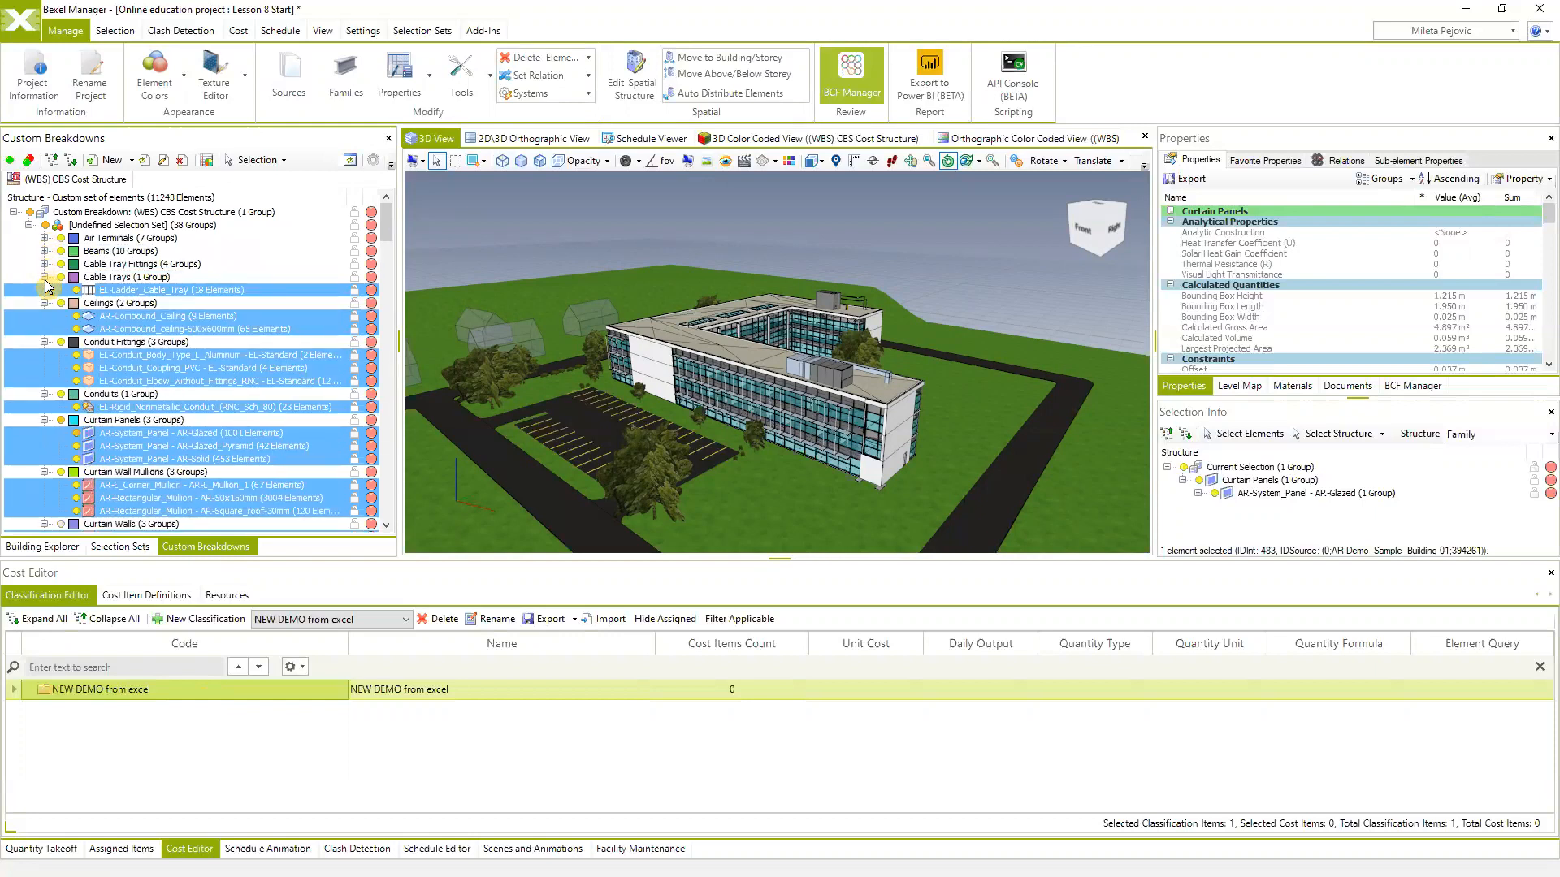
left_click(45, 277)
left_click(44, 290)
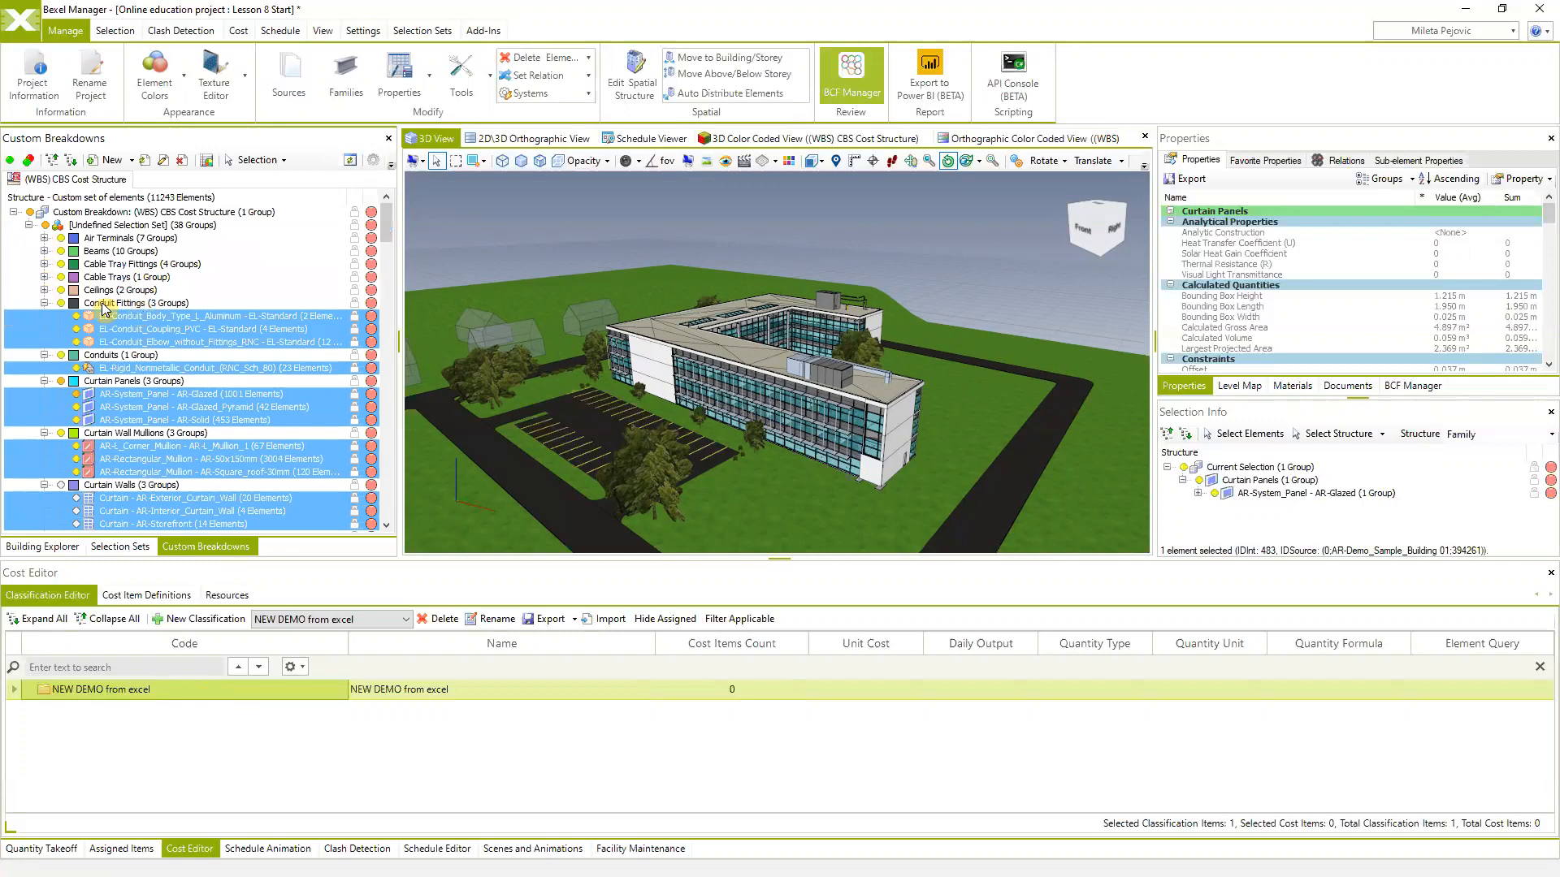
Collapse the Conduit Fittings through Doors categories under the breakdown's undefined selection set
left_click(28, 225)
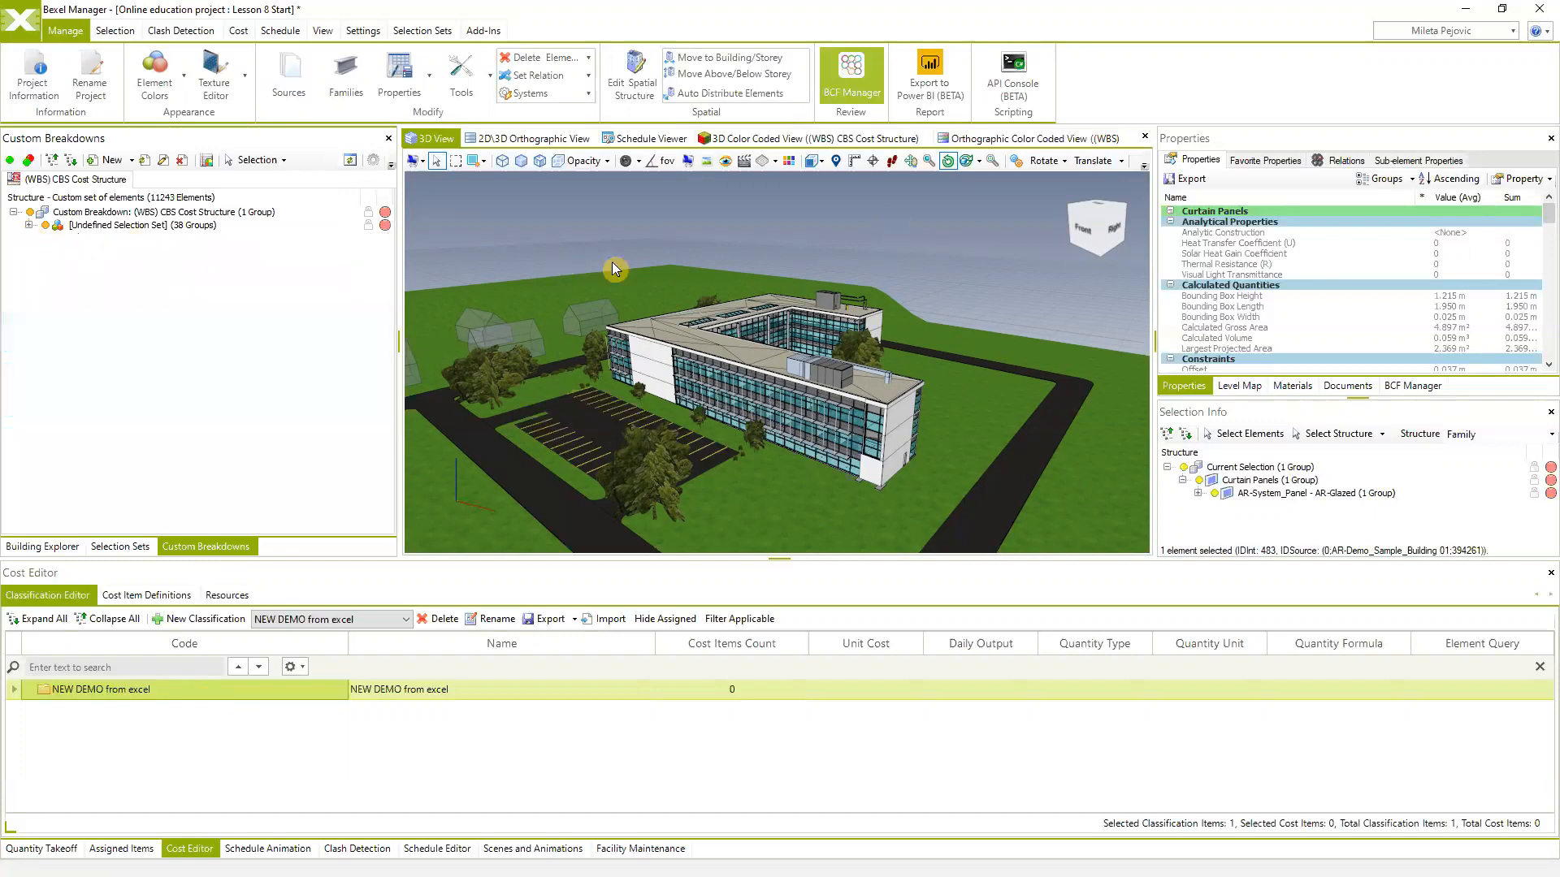
left_click(28, 225)
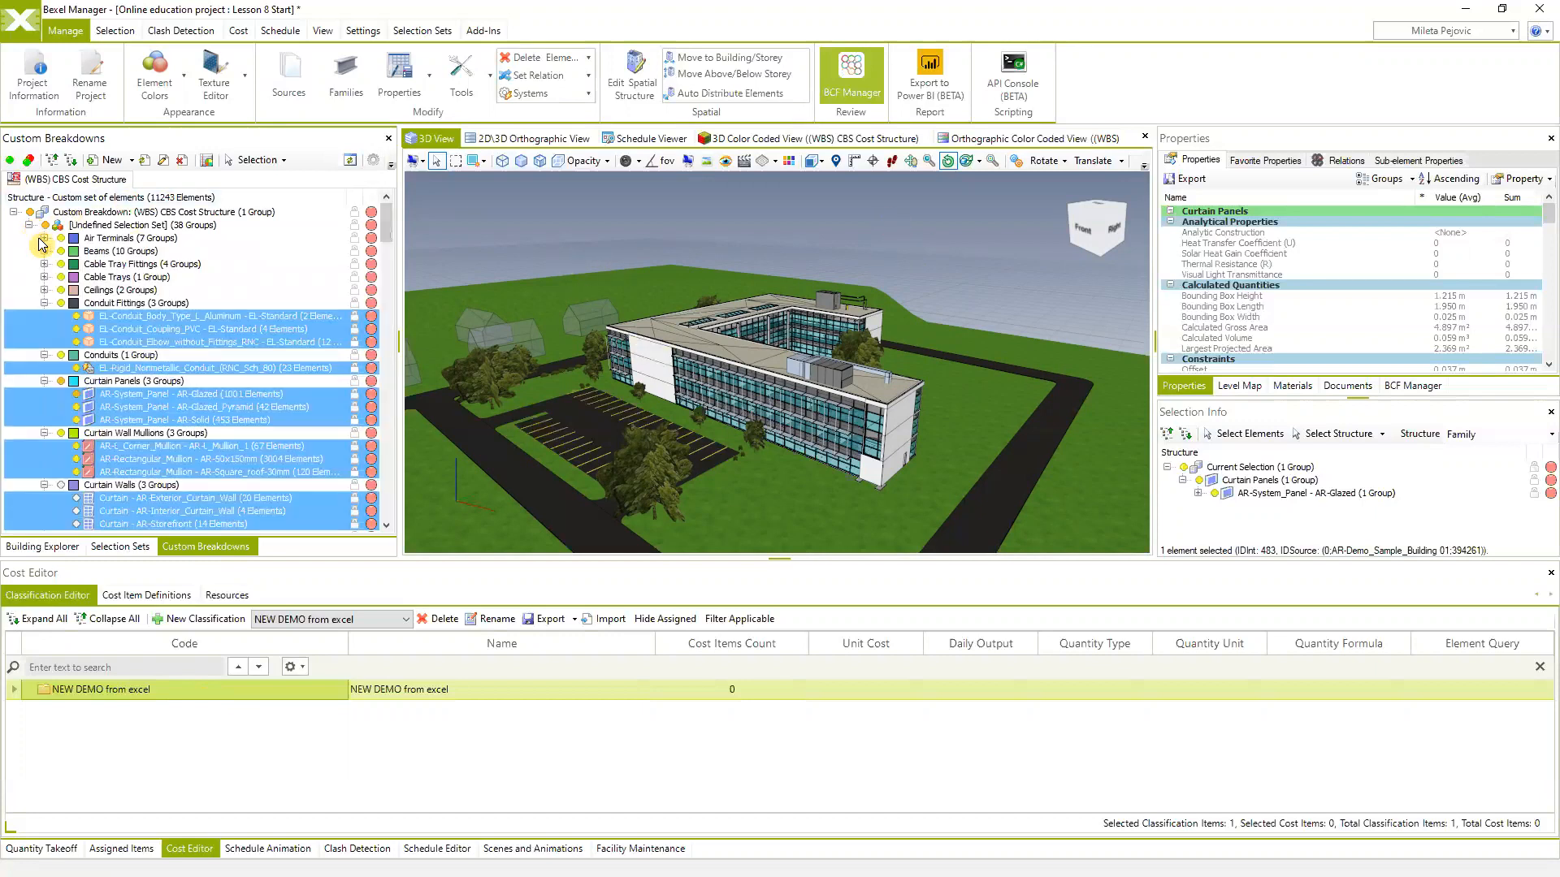
left_click(45, 302)
left_click(45, 316)
left_click(45, 329)
left_click(44, 342)
left_click(45, 355)
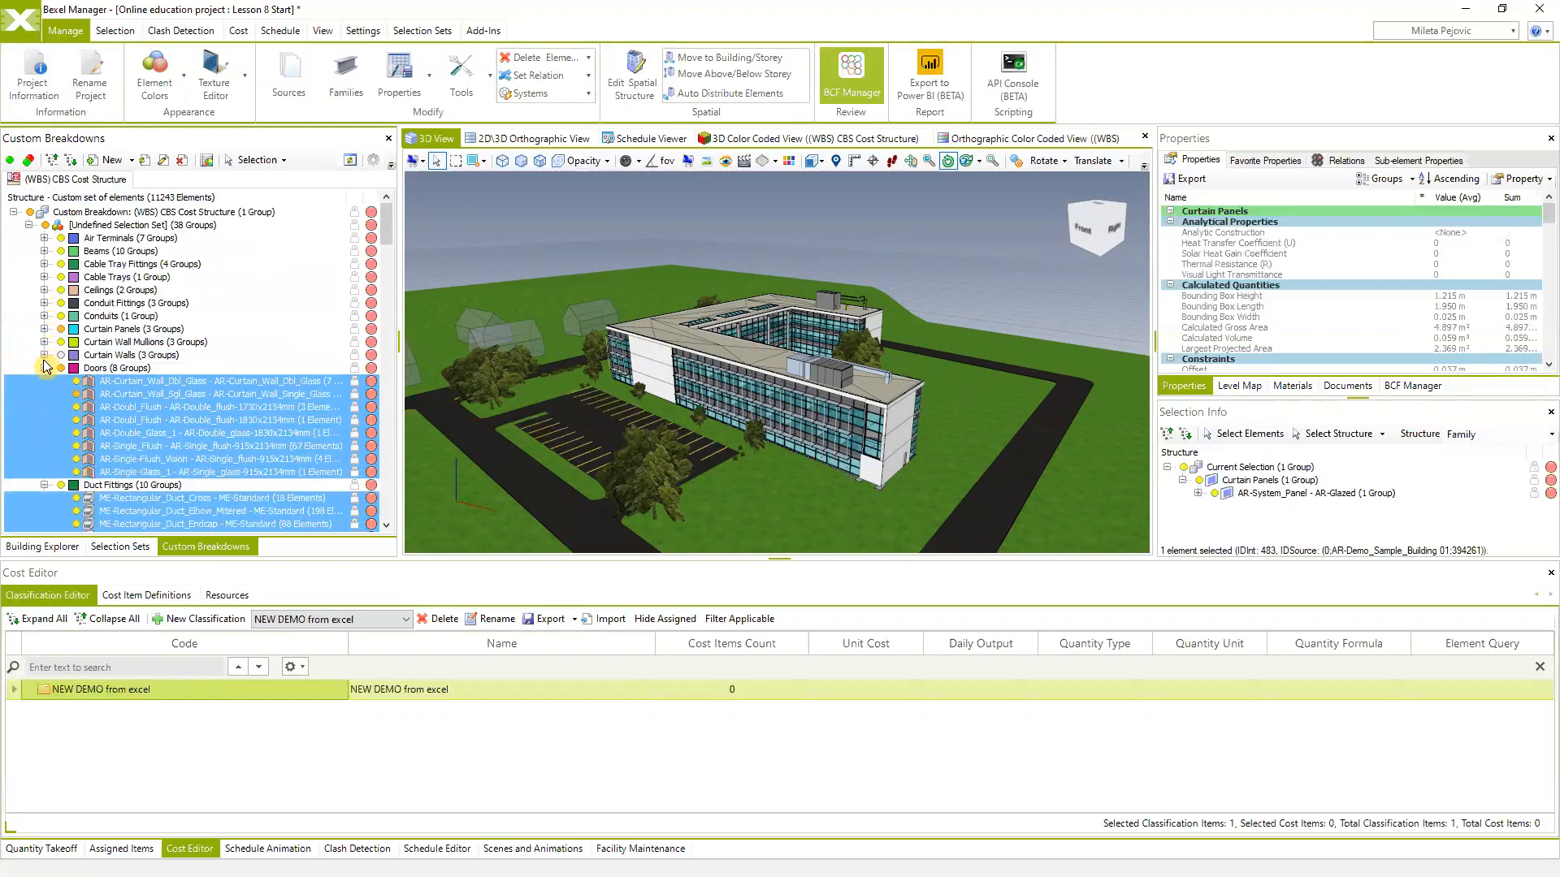
left_click(45, 368)
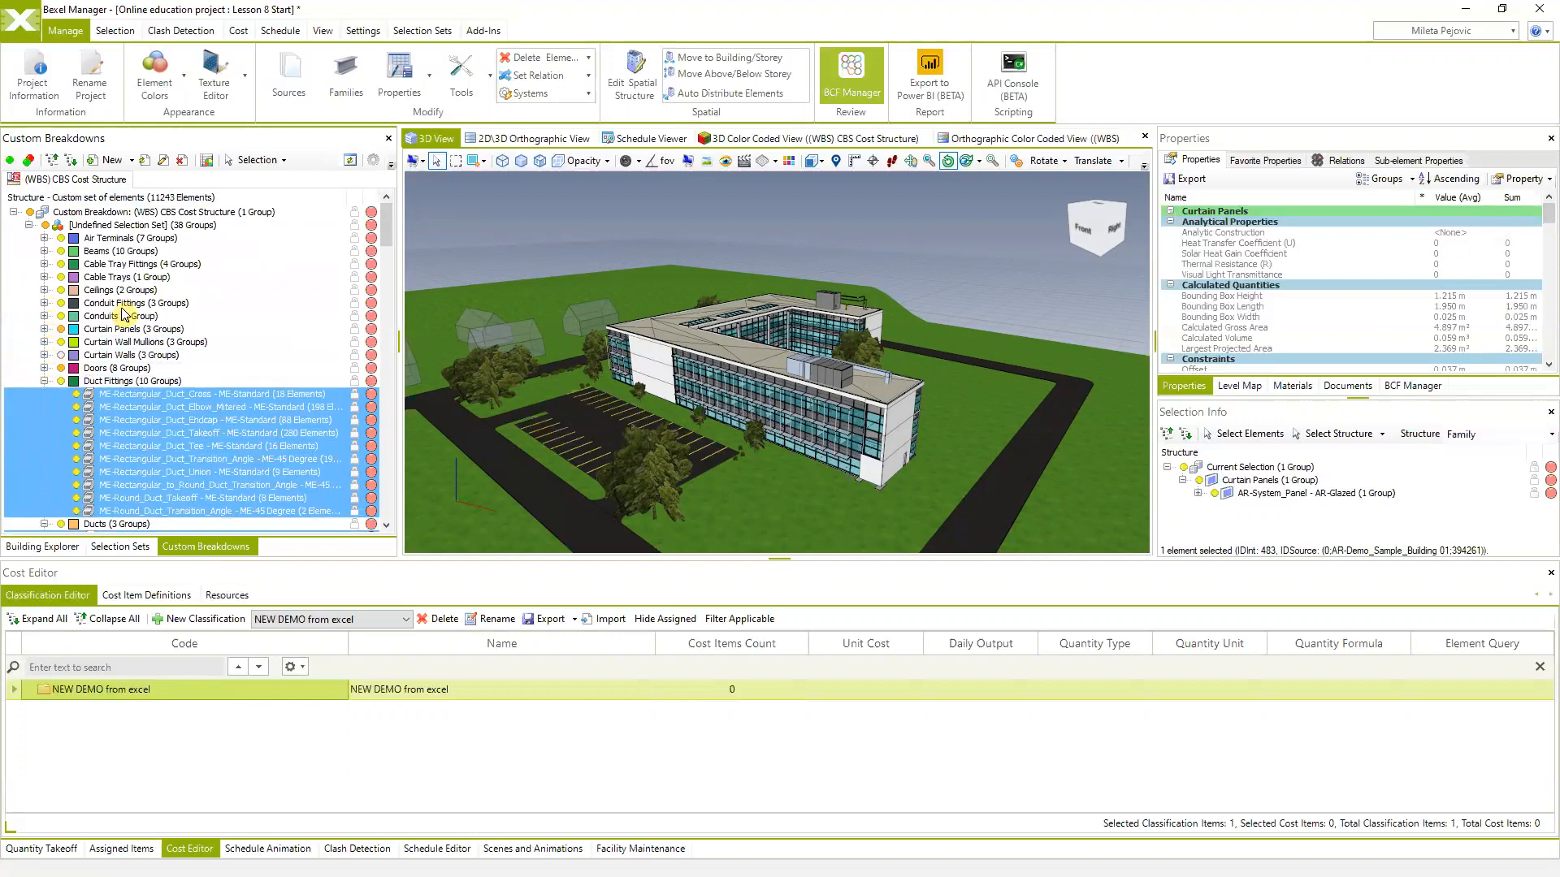
Inspect the grouping rules of the (WBS) CBS Cost Structure breakdown by resetting its tree in the editor, and cancel the edit
left_click(166, 161)
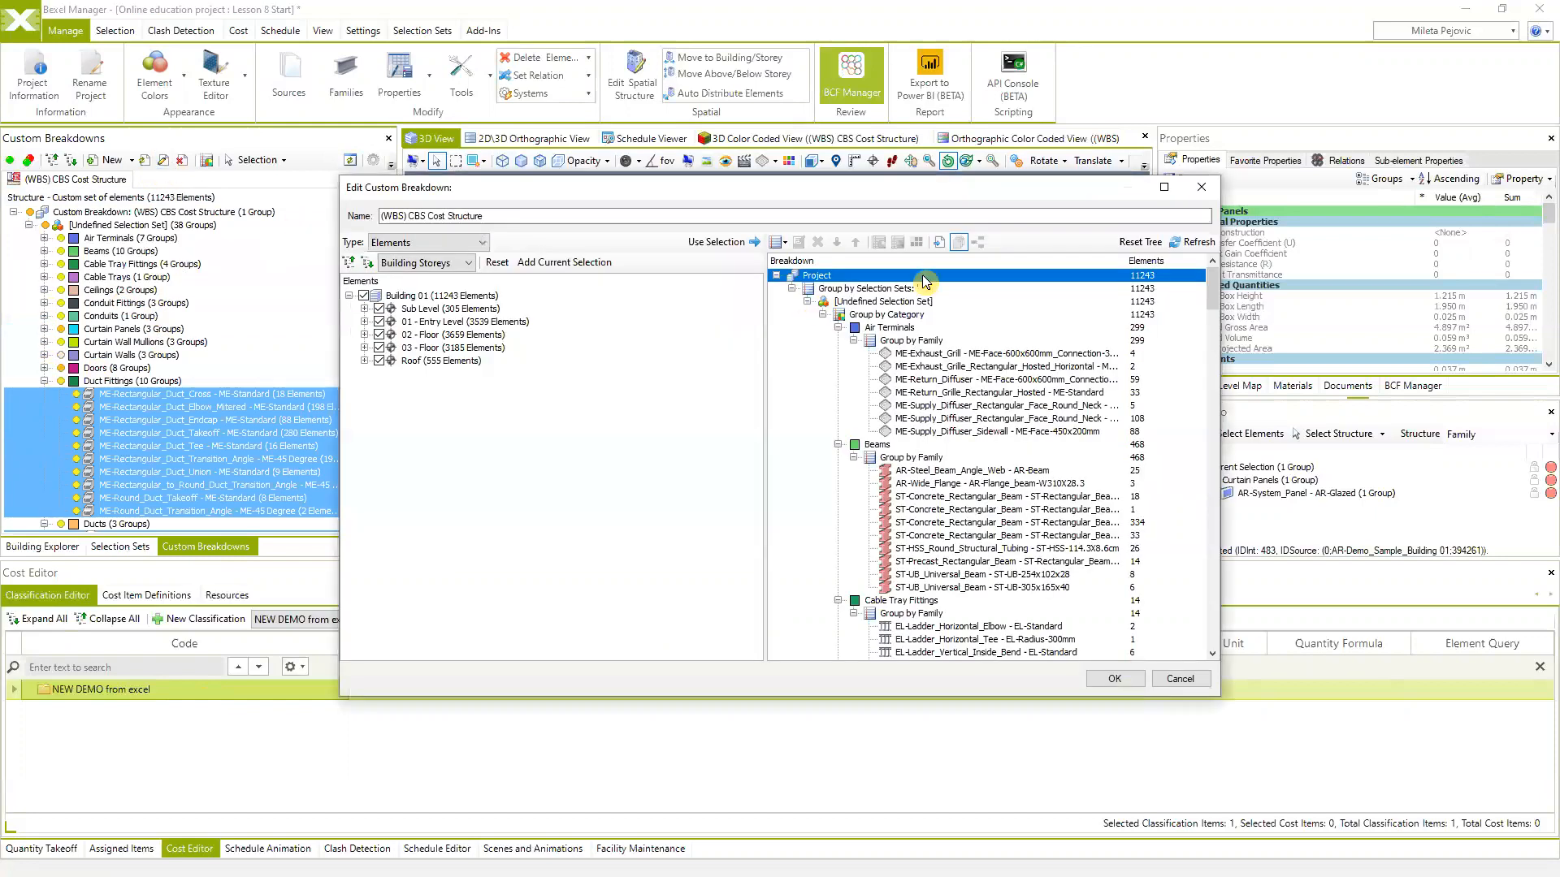
left_click(1142, 243)
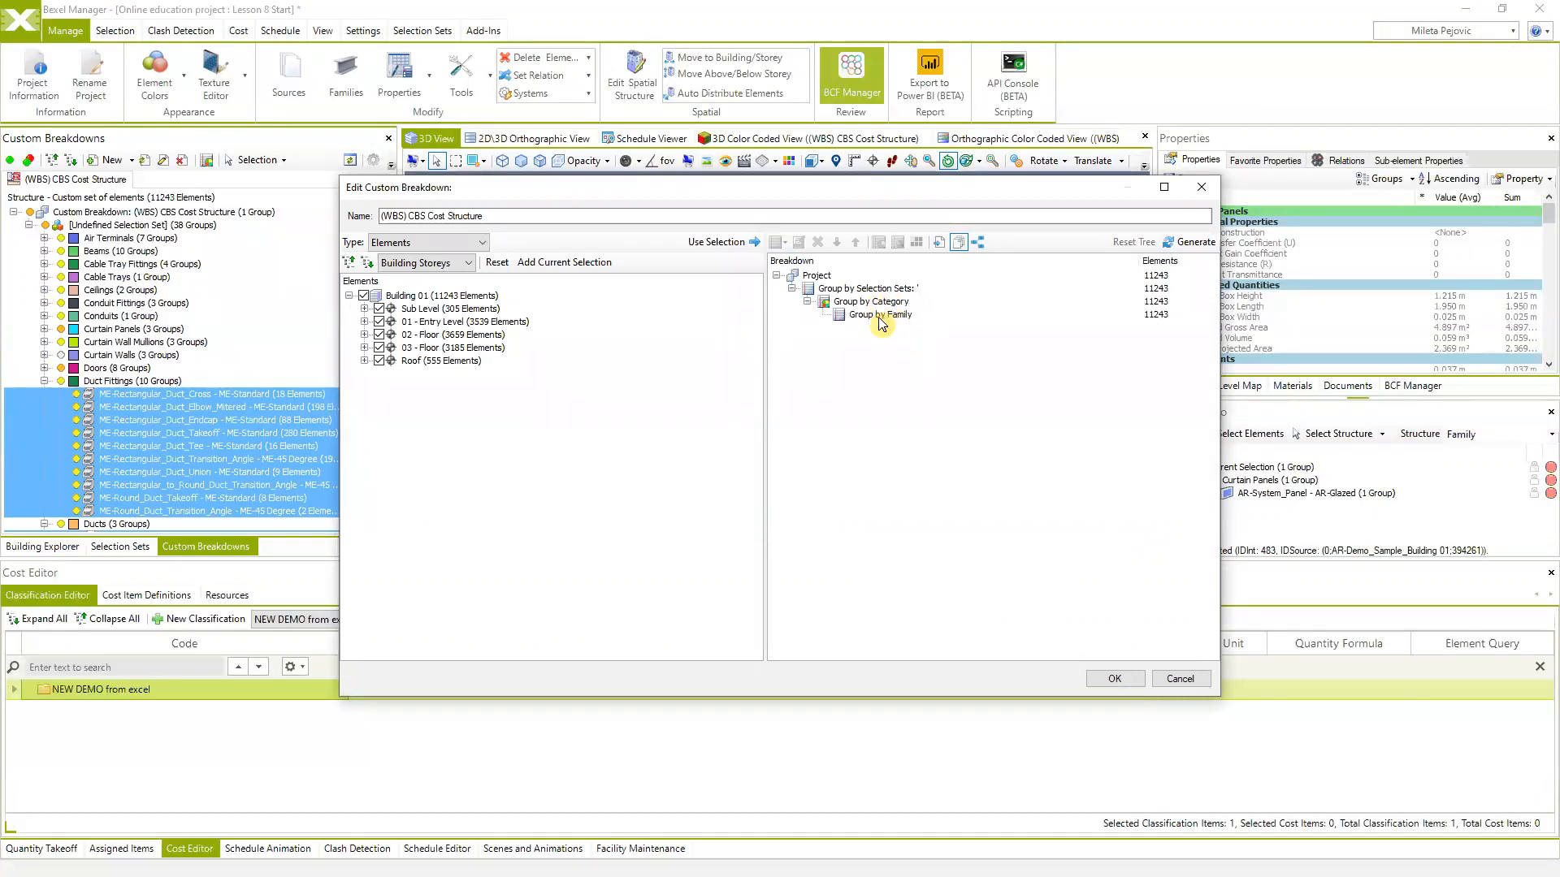
left_click(1180, 679)
scroll(202, 339, "down", 5)
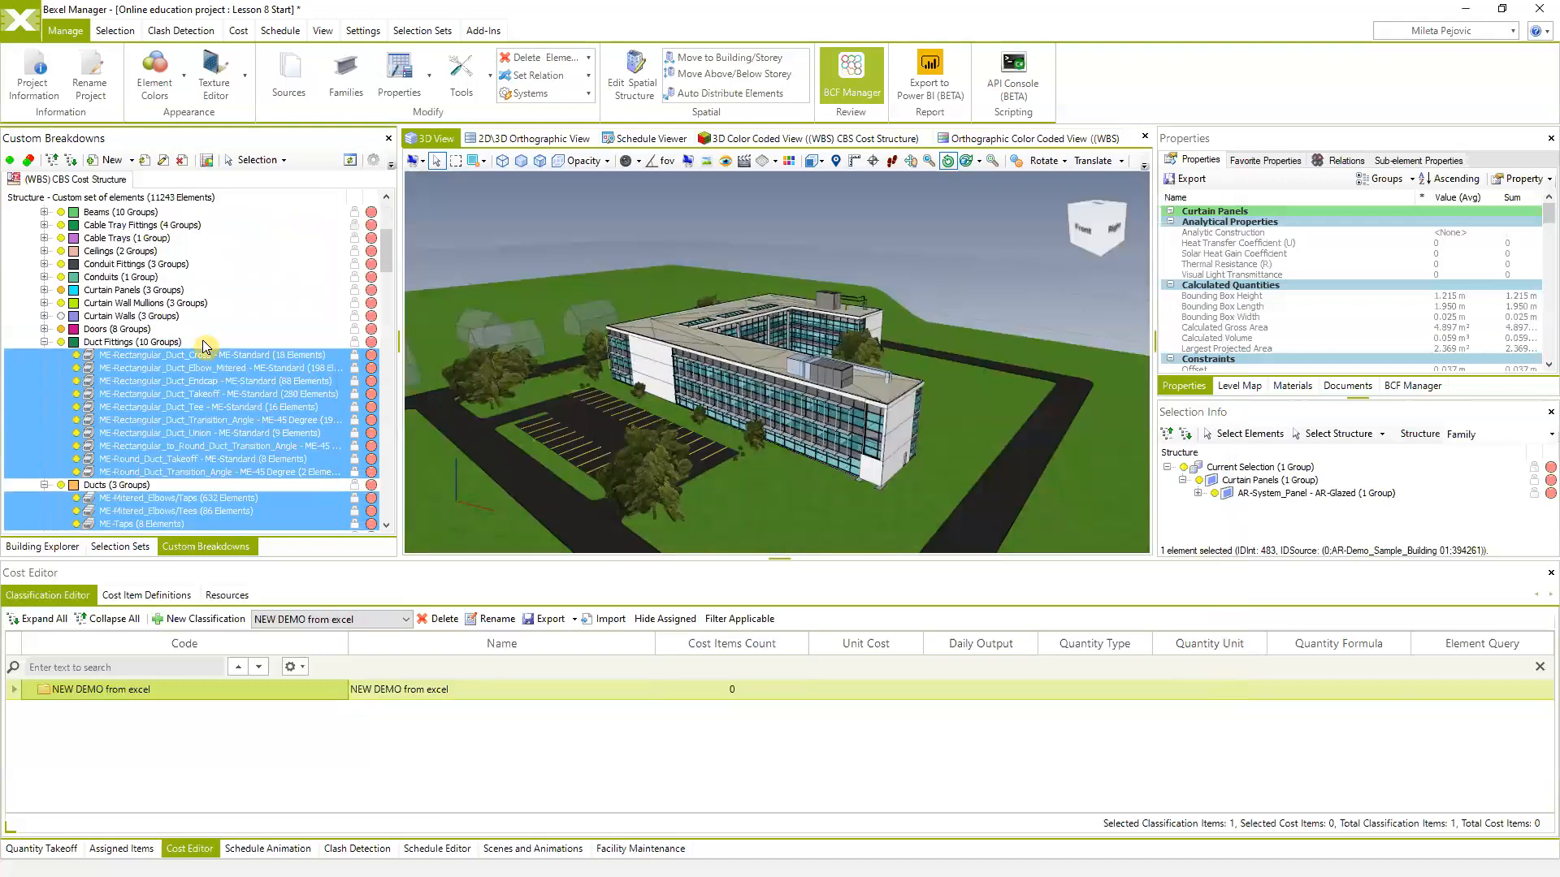
scroll(198, 351, "up", 5)
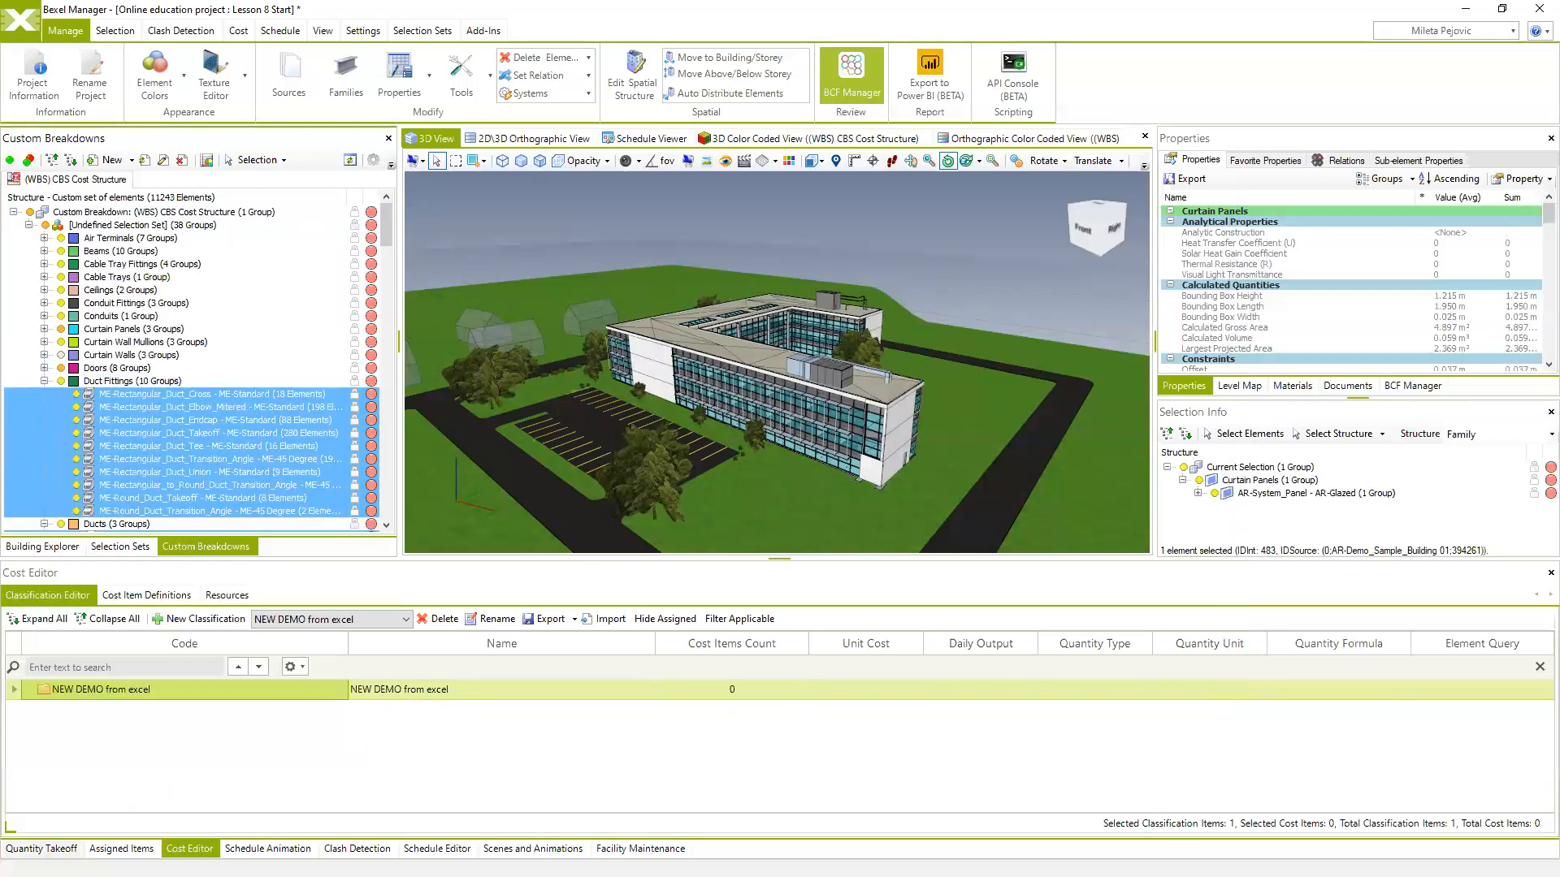
Review the Carpet floor finish, Rooms less and greater than 100m2, and (WBS) QTO Based Cost Structure quantity takeoffs
left_click(41, 848)
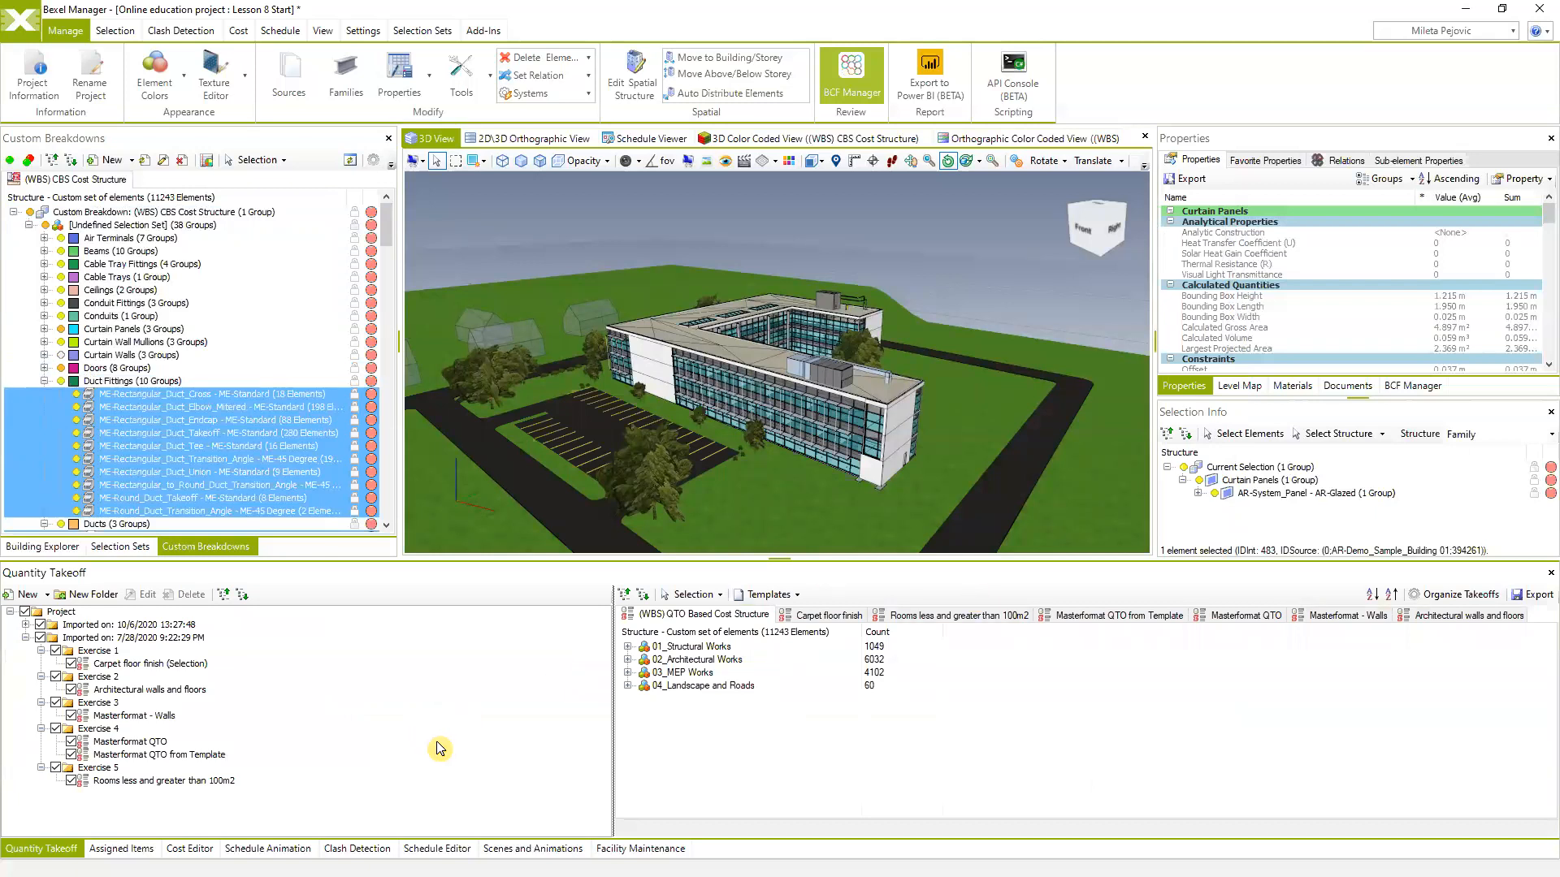
left_click(845, 617)
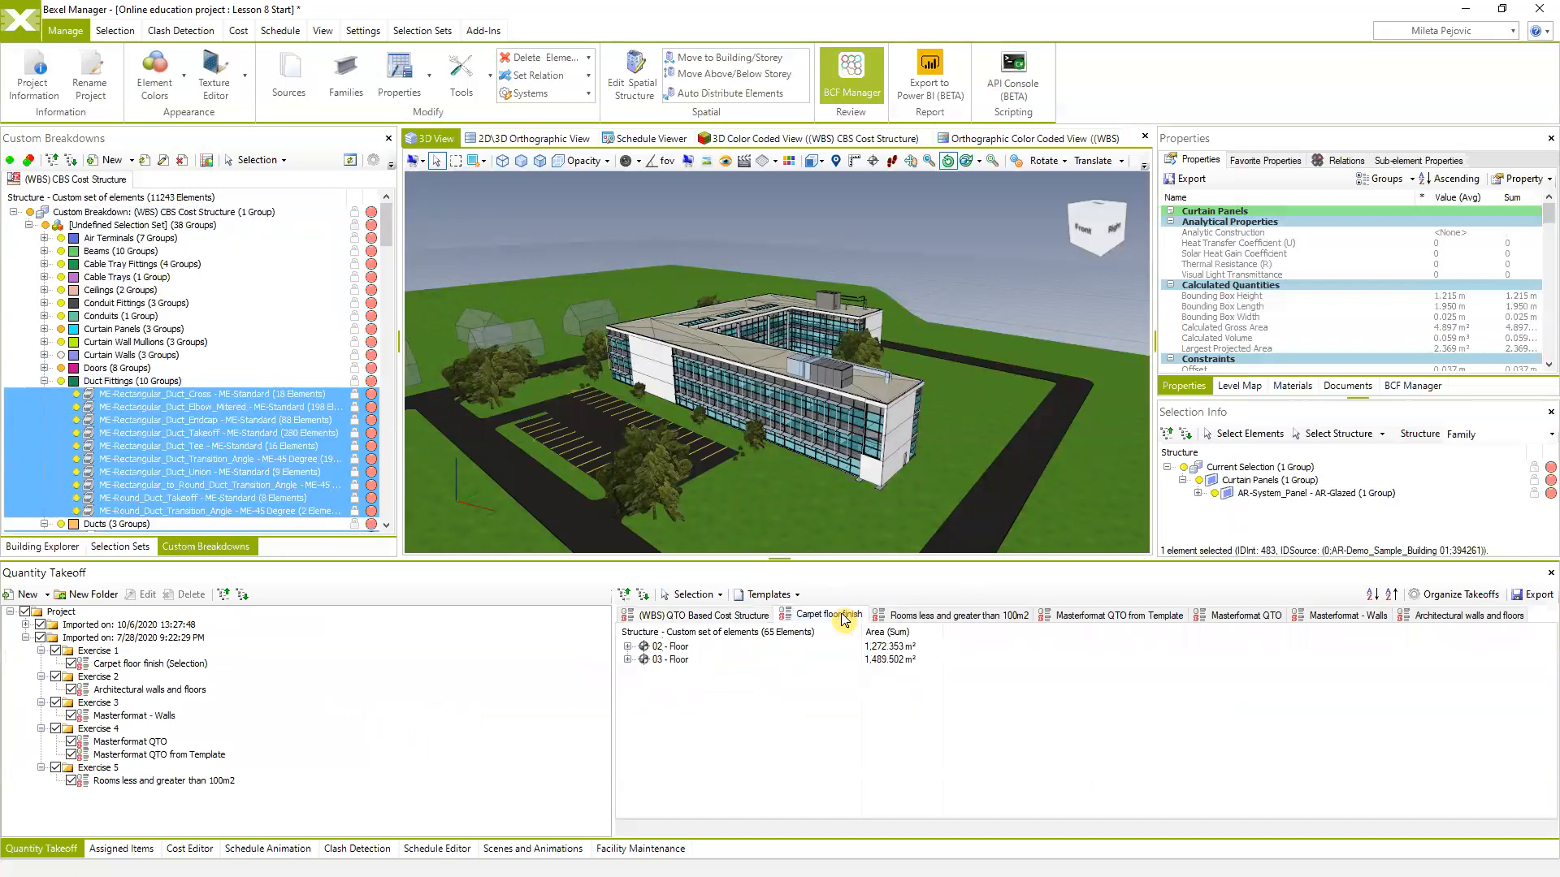
left_click(949, 618)
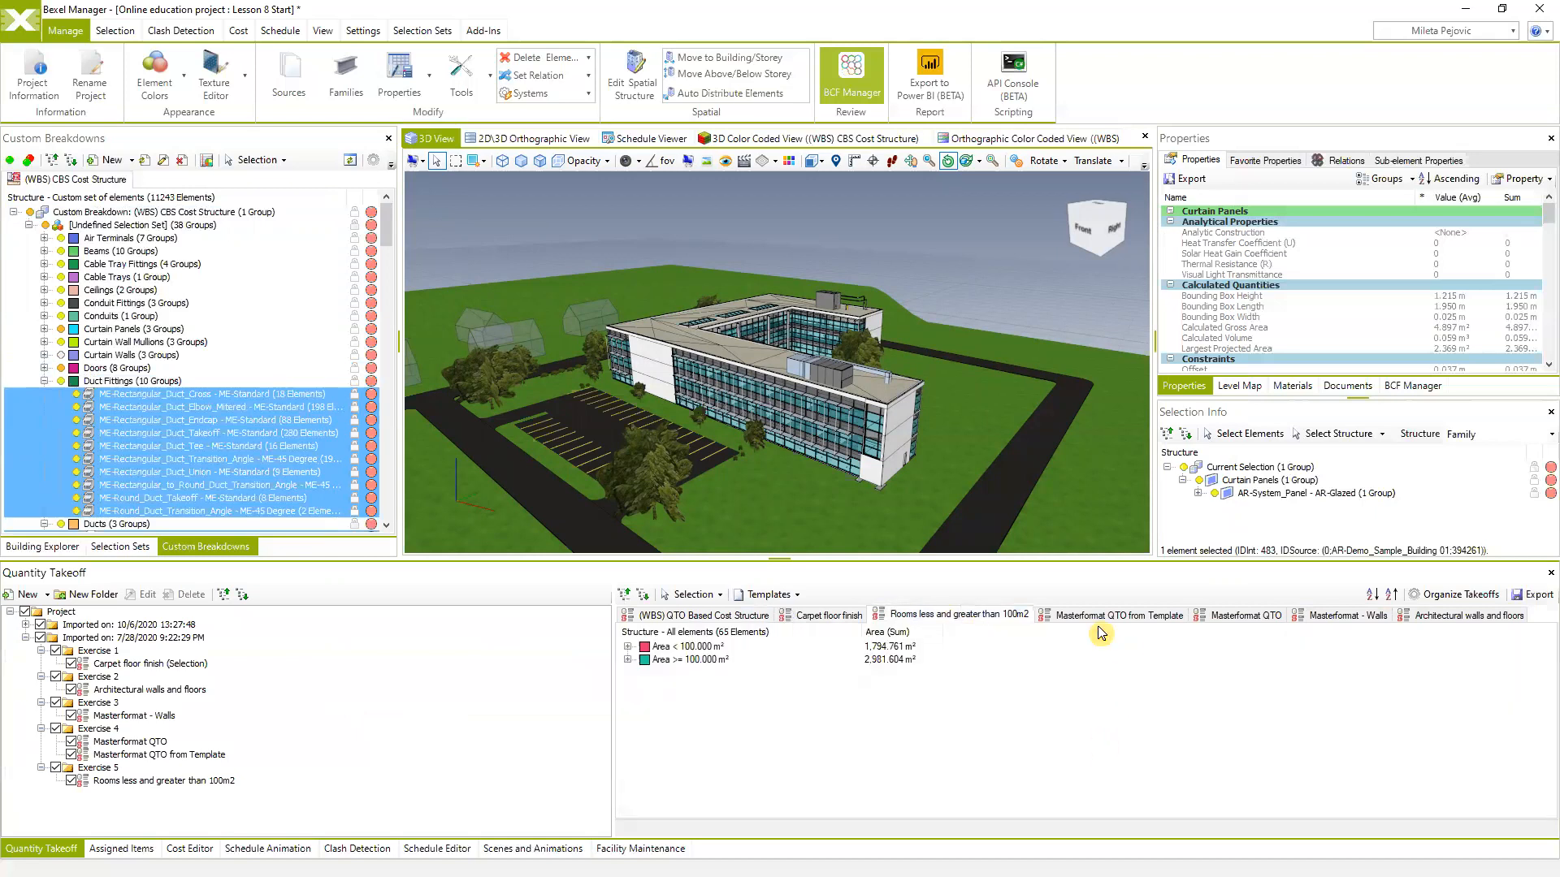
left_click(828, 615)
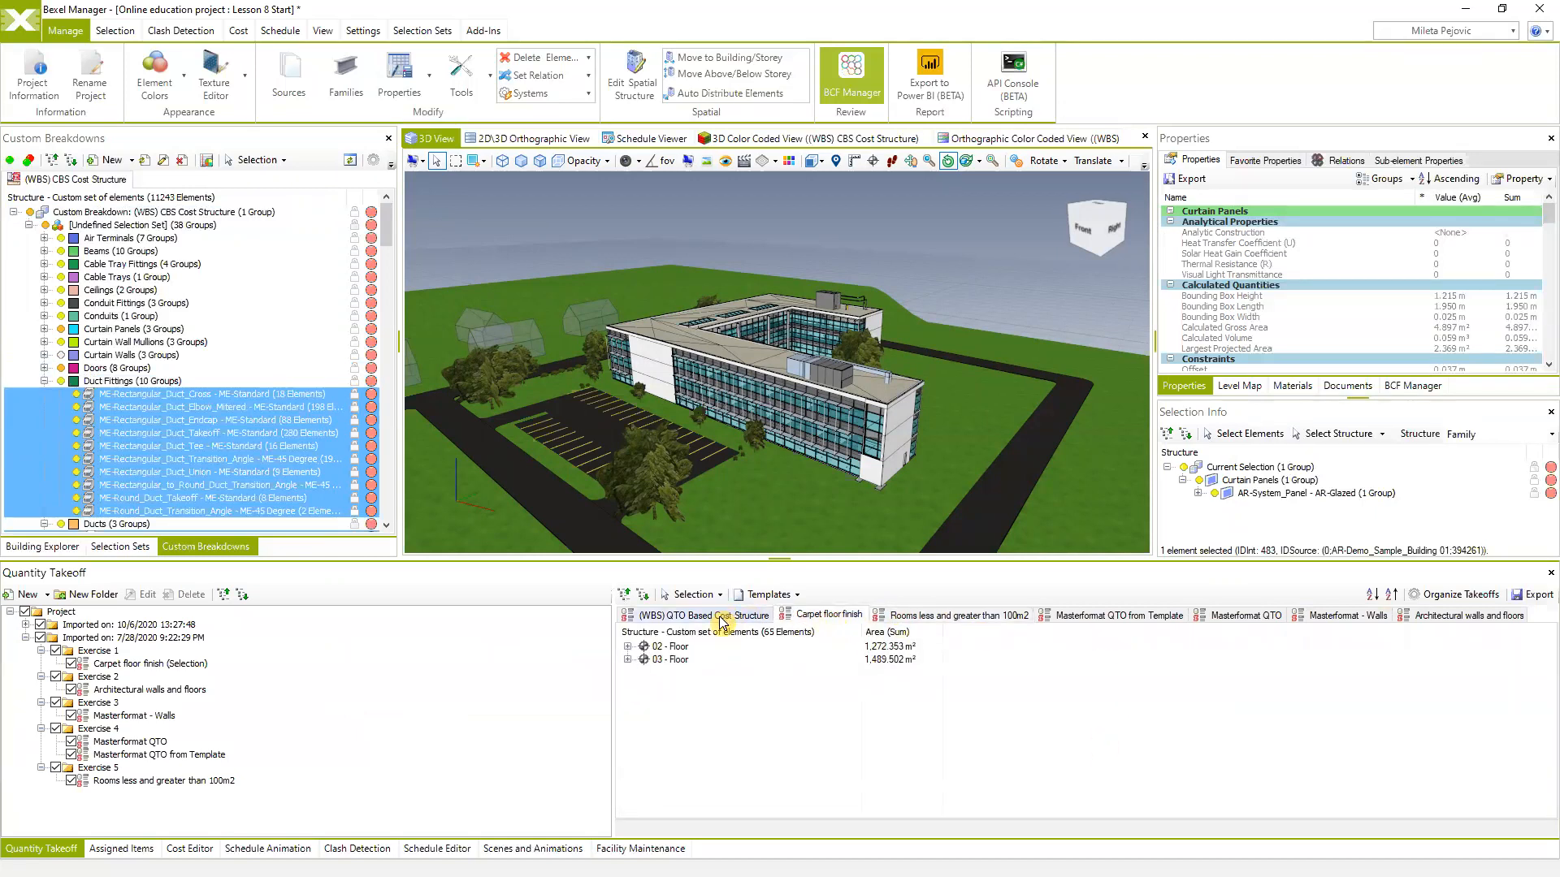
left_click(722, 617)
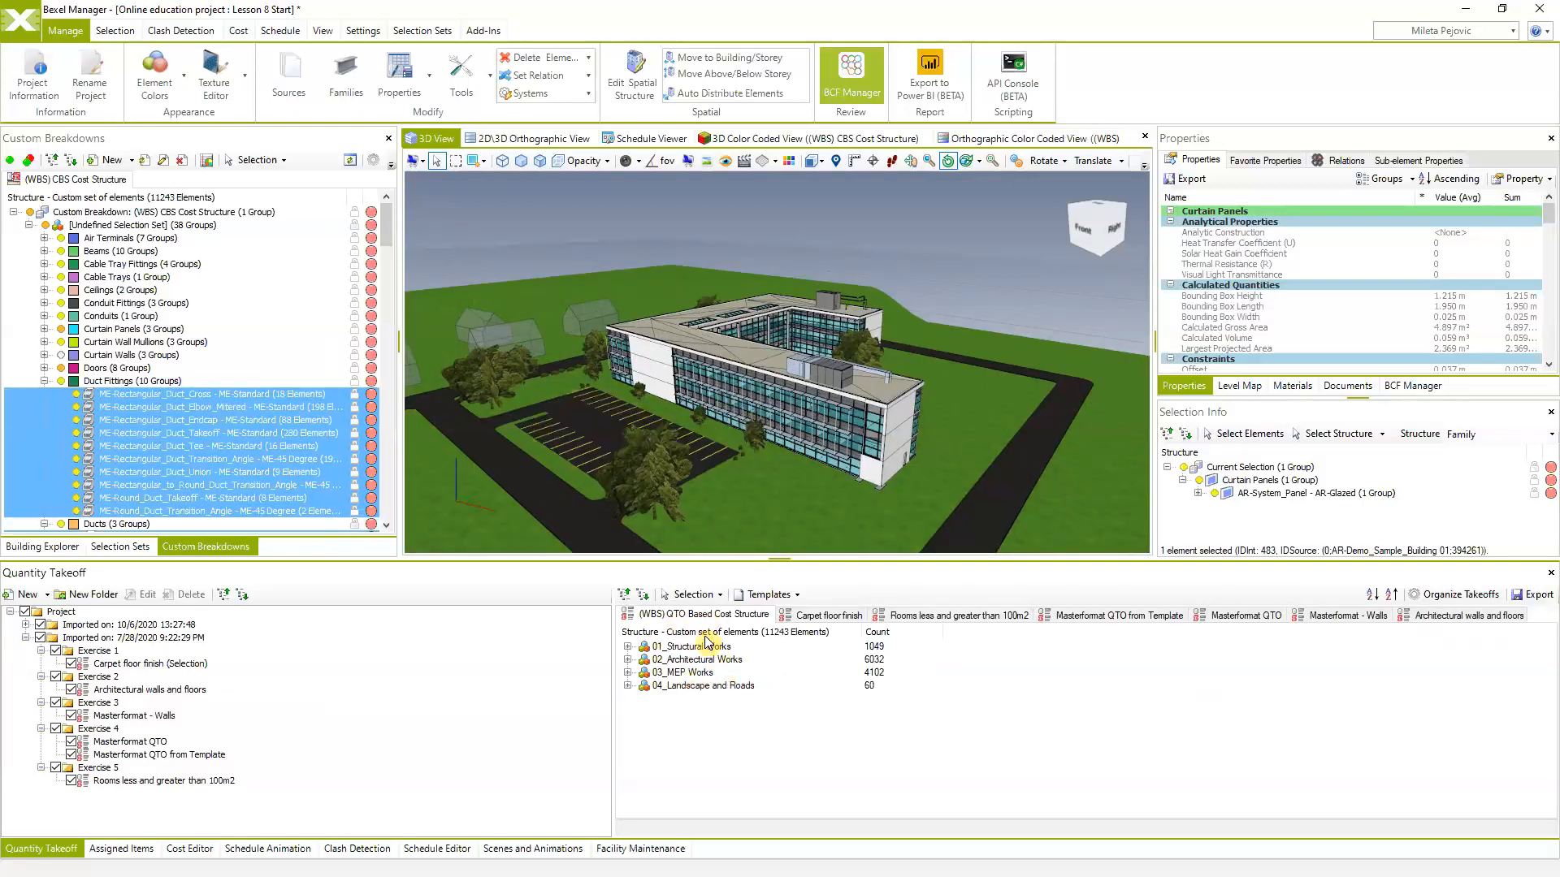
Check the 01_Structural Works group of the (WBS) QTO Based Cost Structure takeoff and open the Cost Editor
left_click(628, 647)
left_click(627, 647)
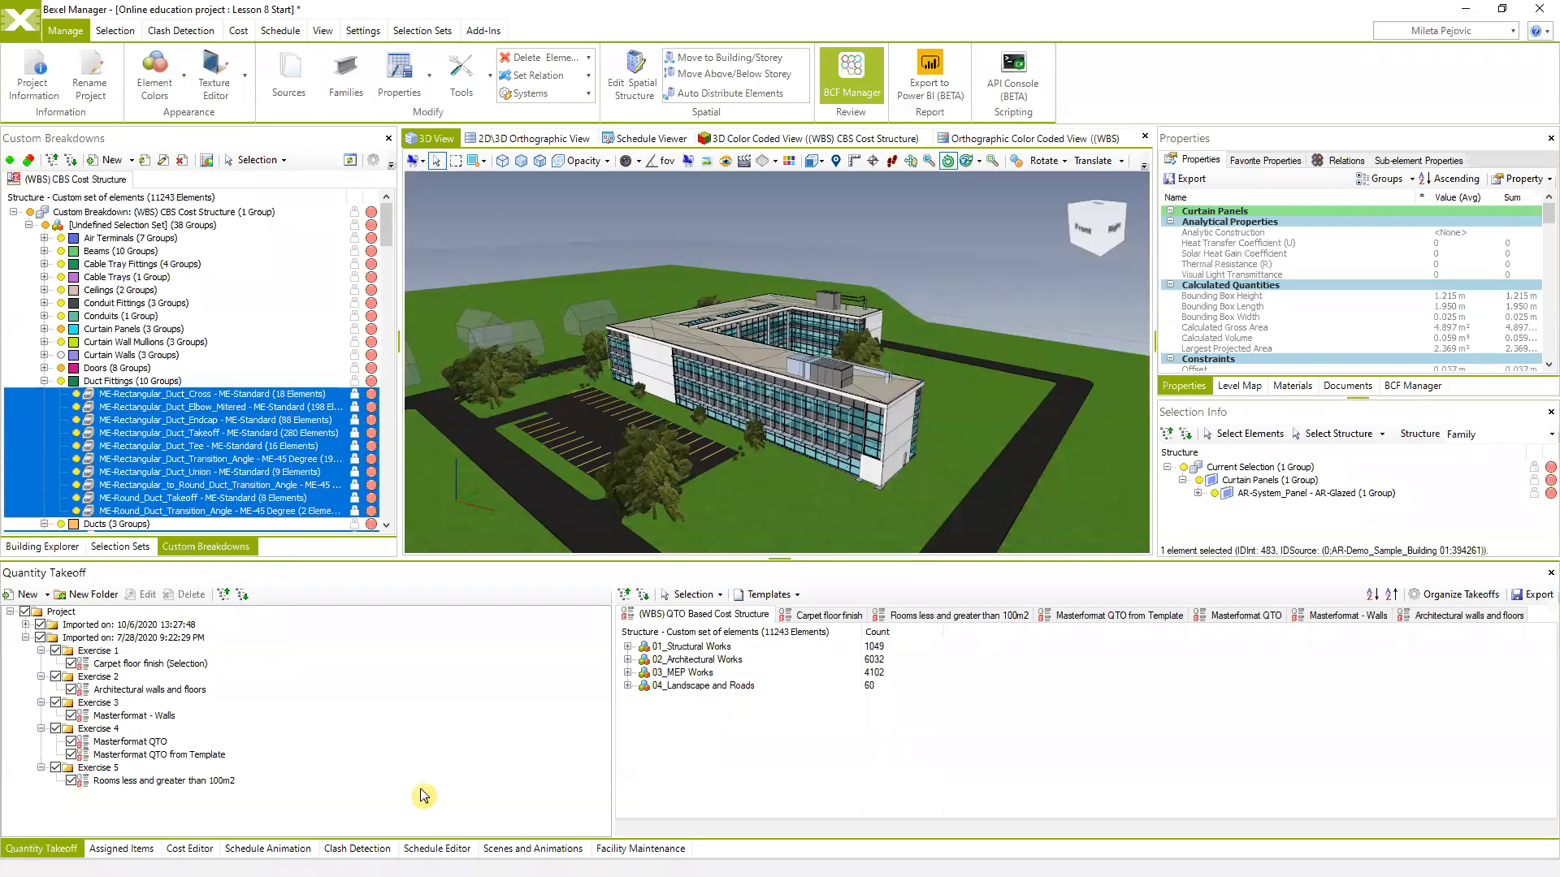
left_click(189, 848)
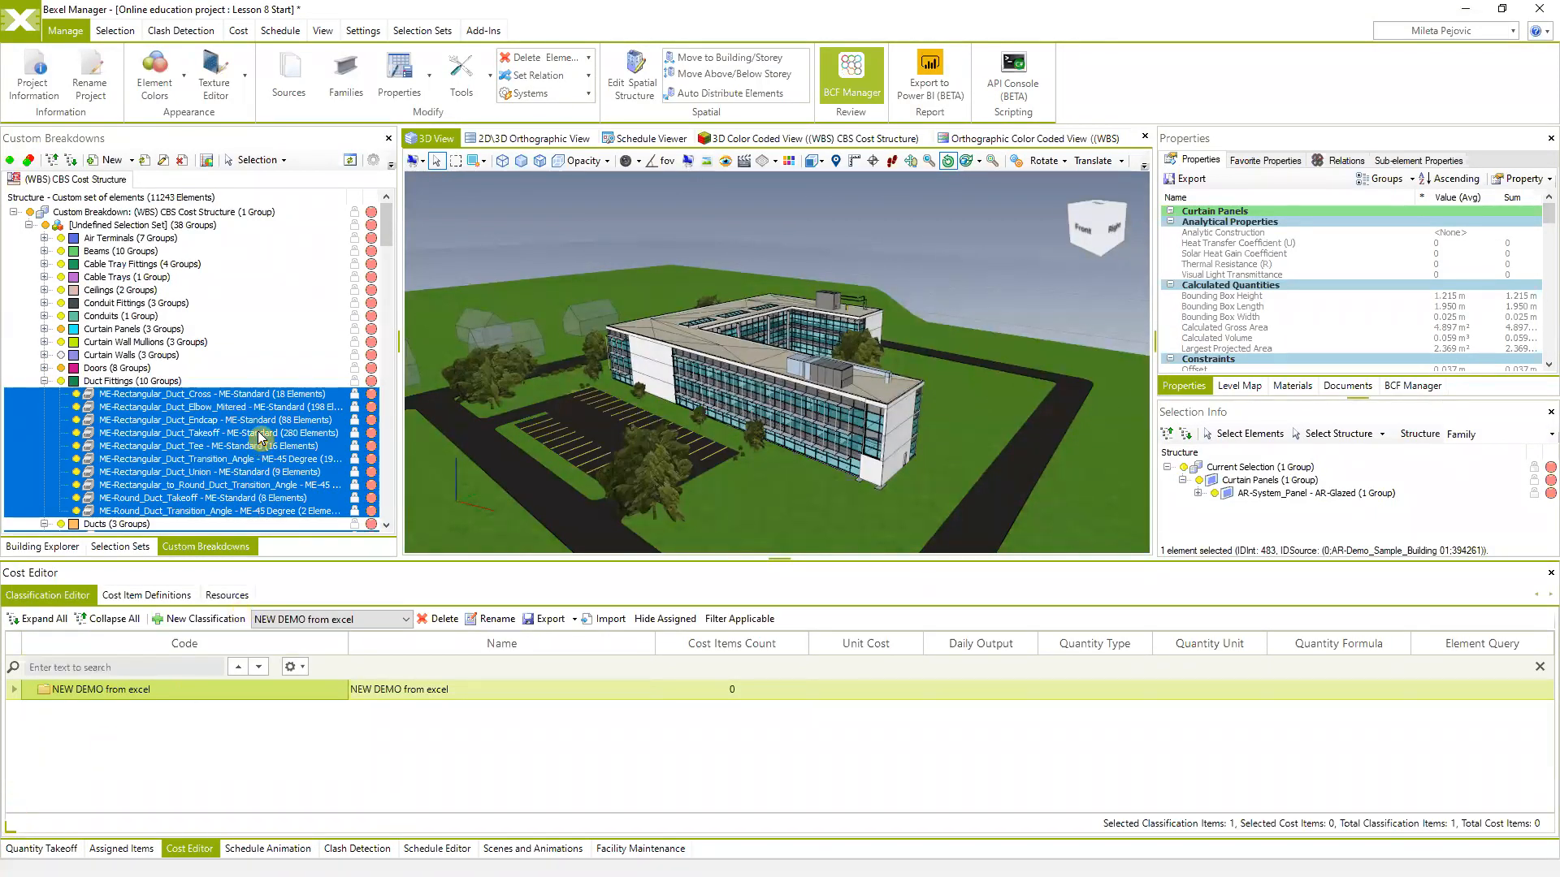
Review the existing classifications by switching to DEMO Cost Classification and back to NEW DEMO from excel
left_click(207, 622)
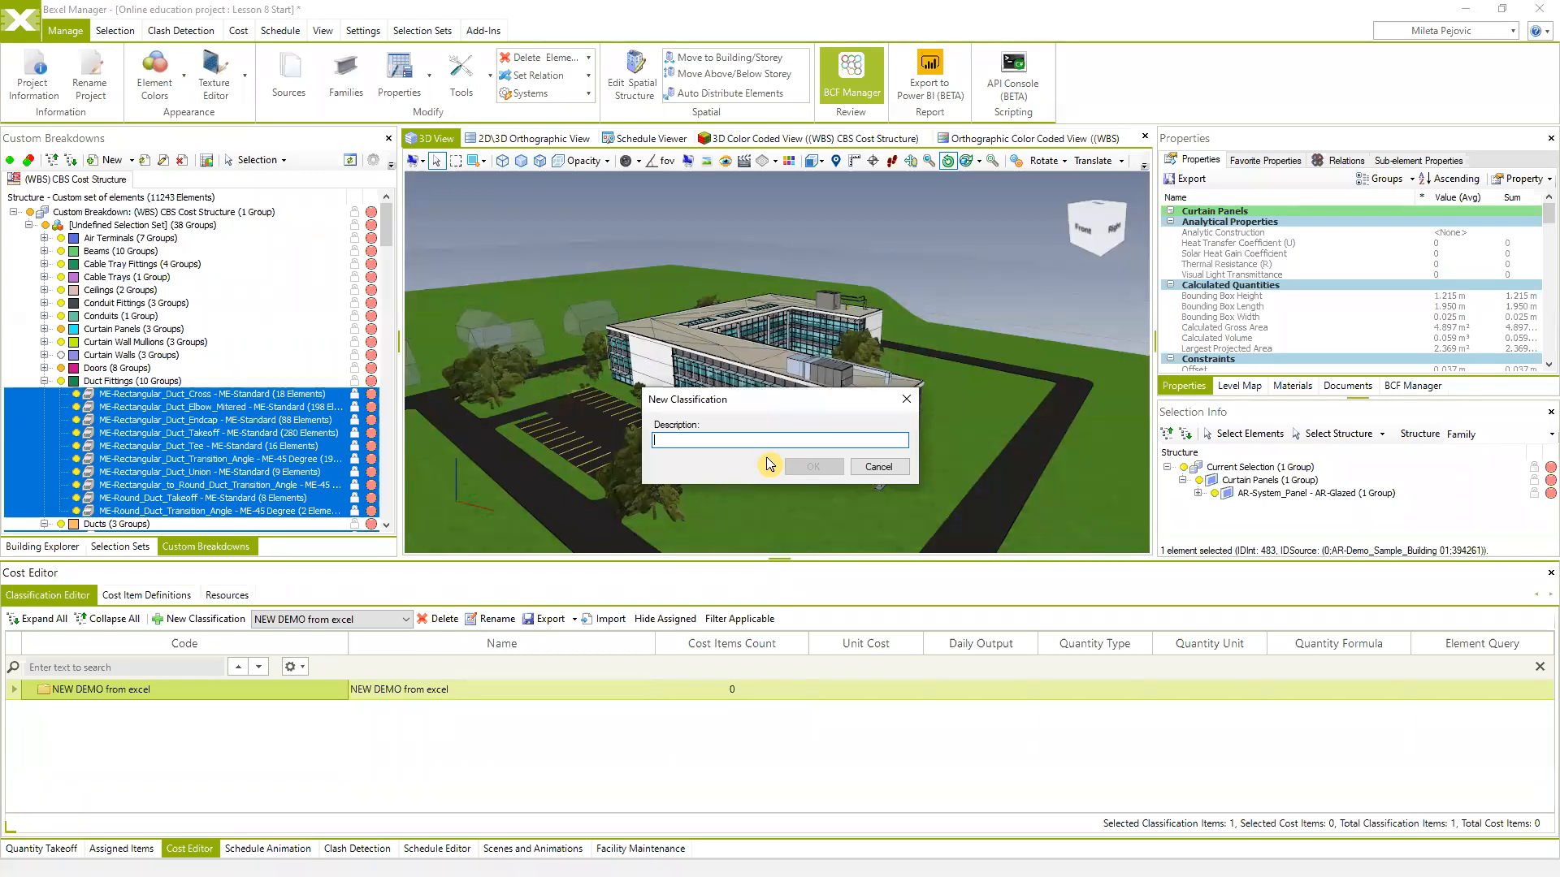
left_click(861, 467)
left_click(406, 620)
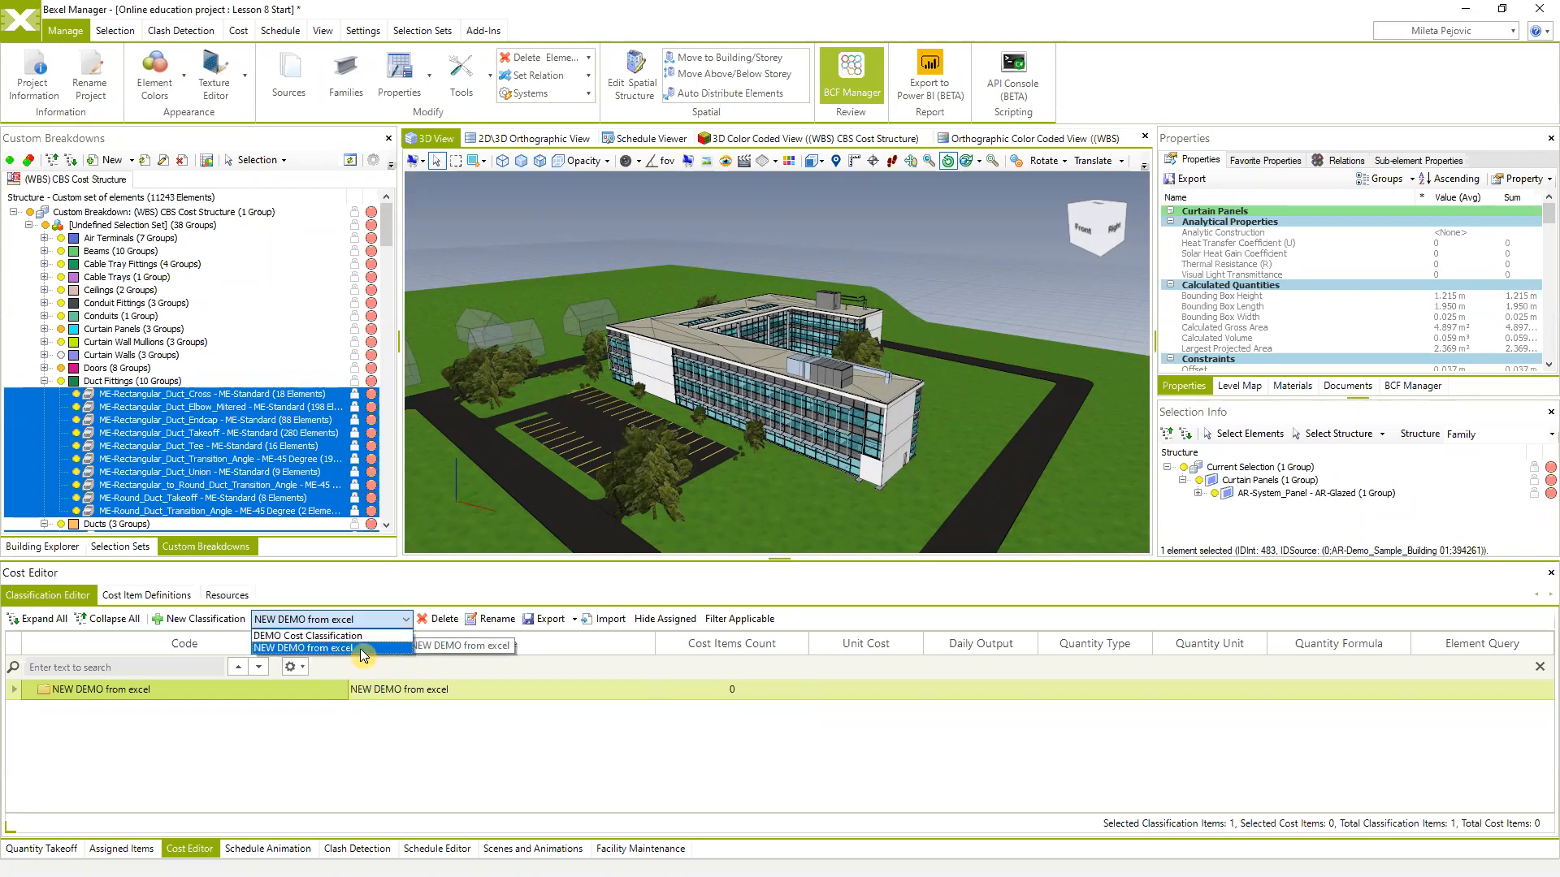
left_click(362, 640)
left_click(406, 619)
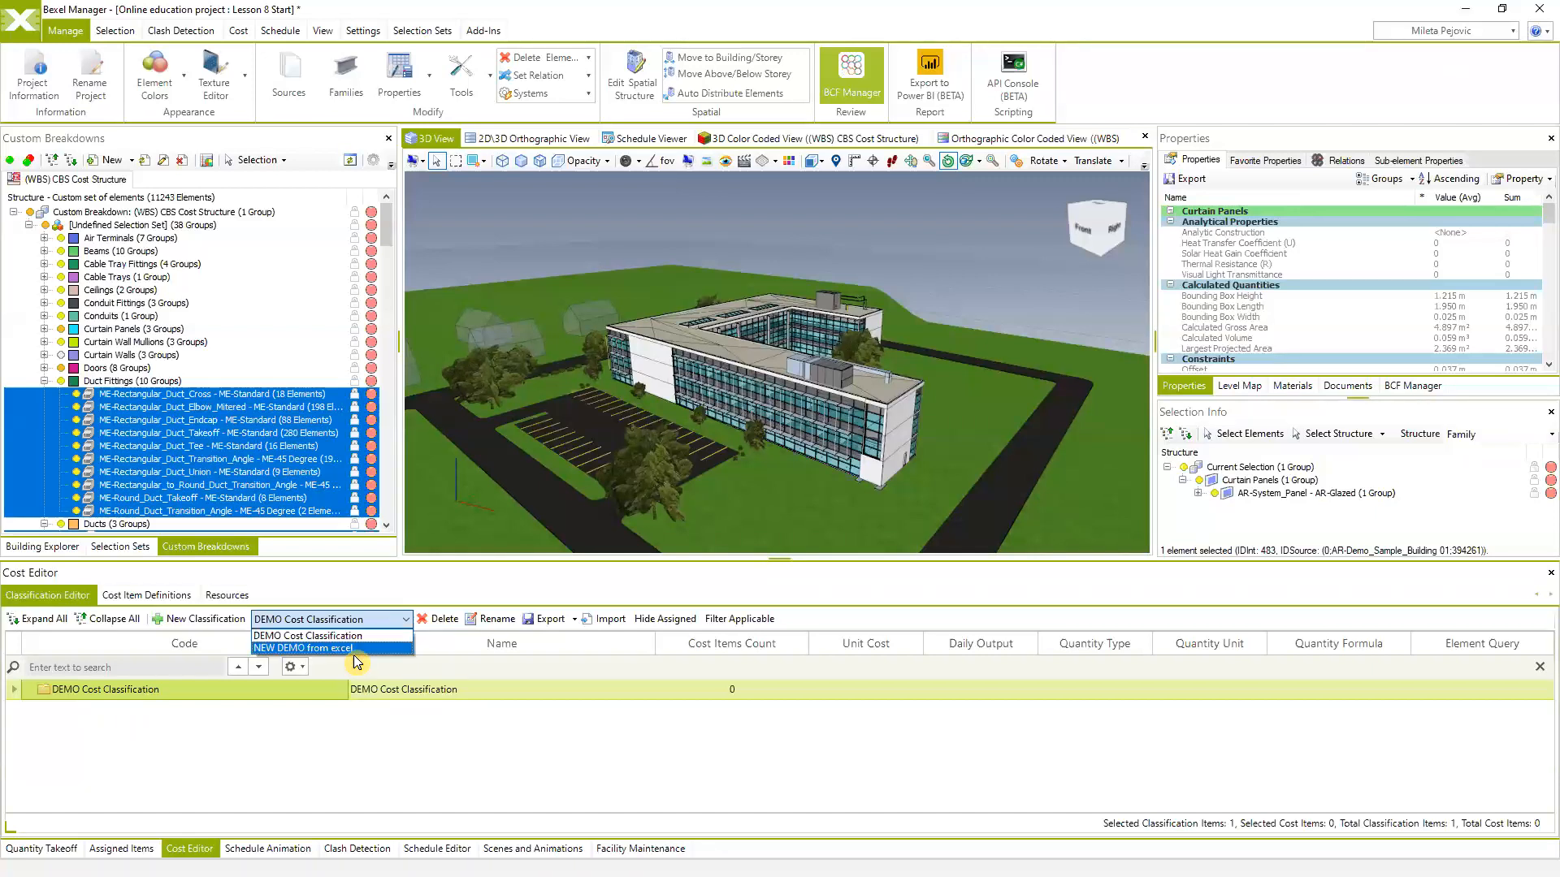
left_click(341, 648)
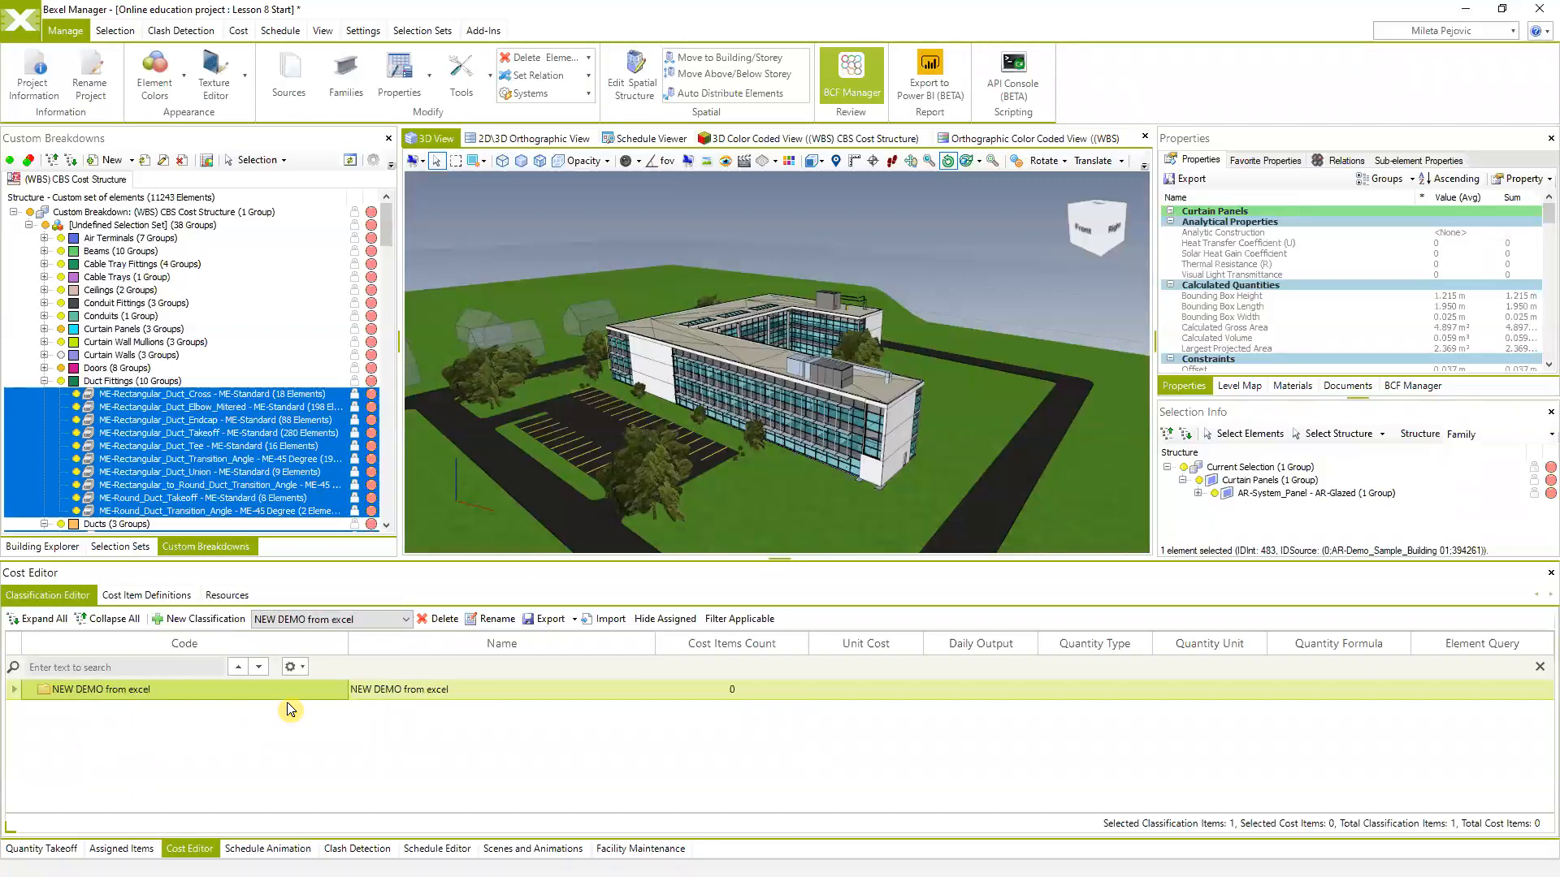
left_click(404, 620)
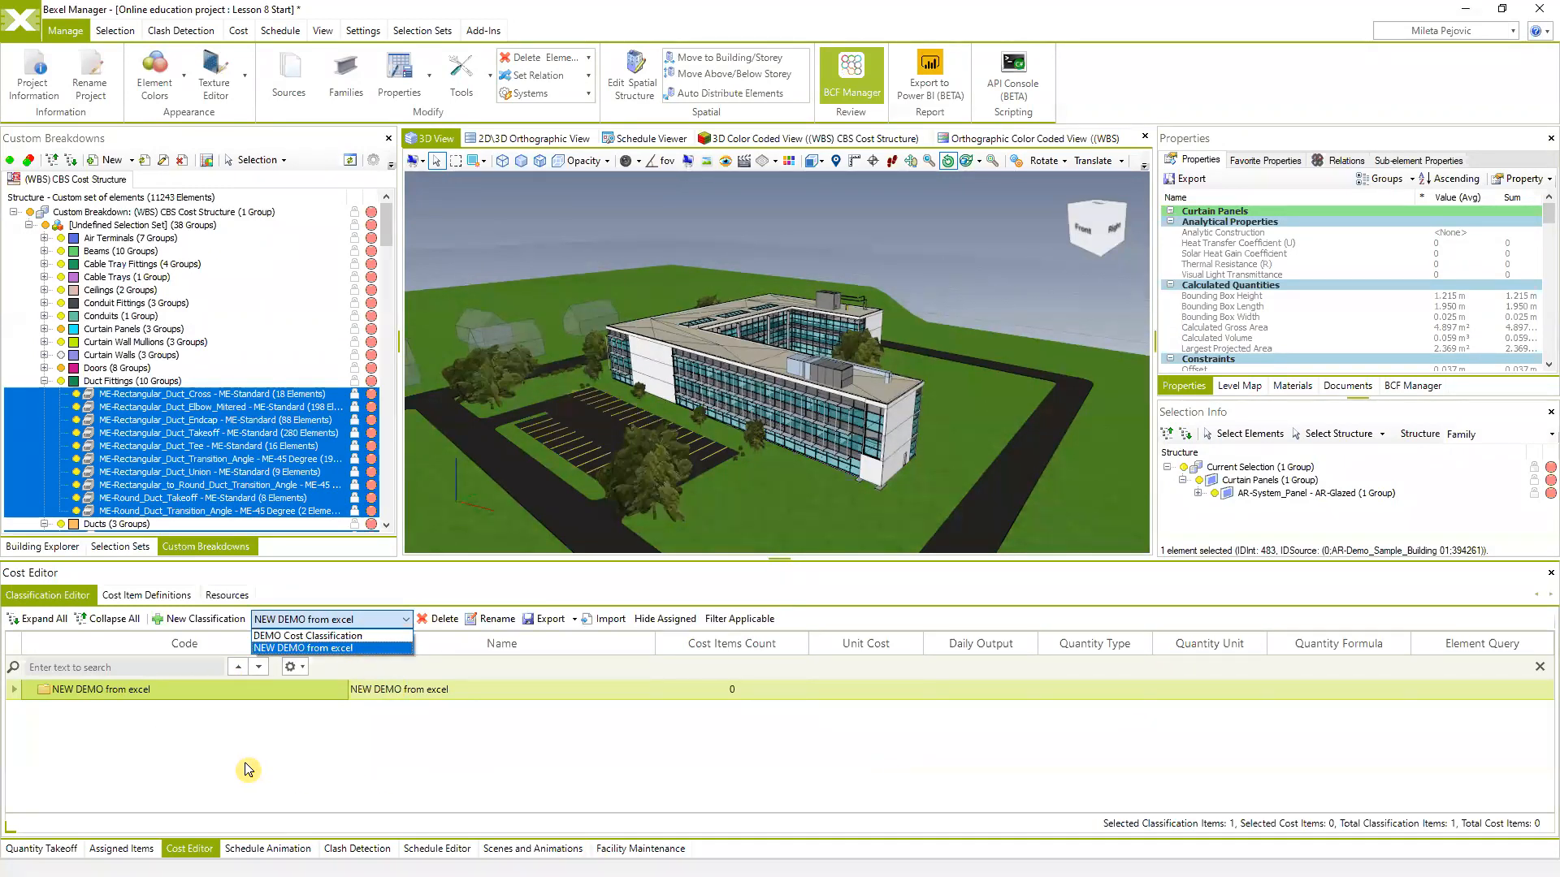
left_click(208, 627)
Create a new cost classification with the description "New CBS Based Cost Classification"
left_click(207, 620)
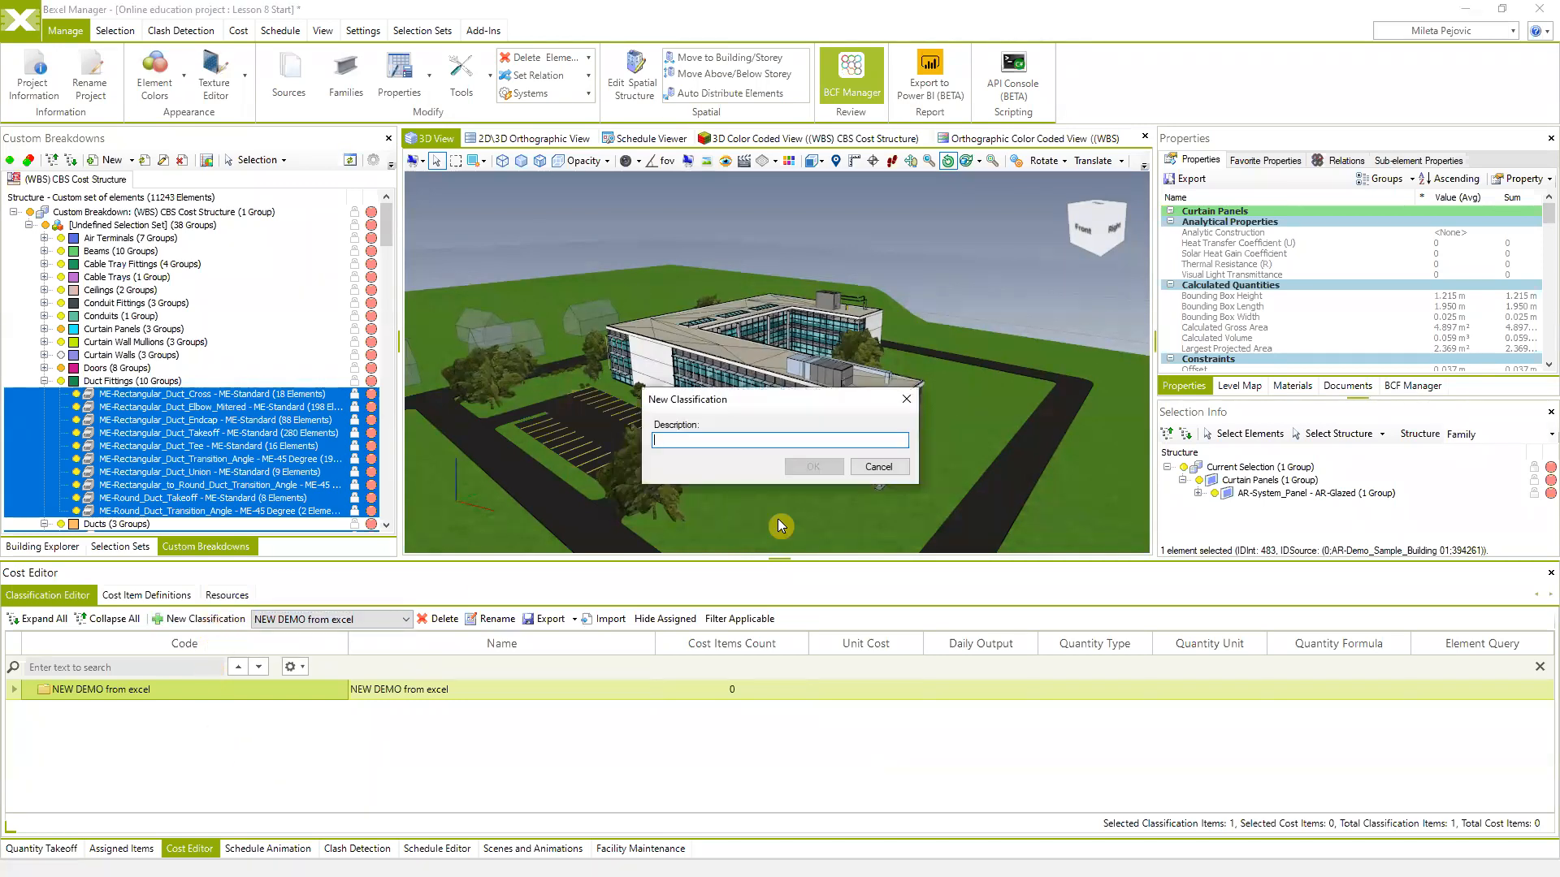
type("New ")
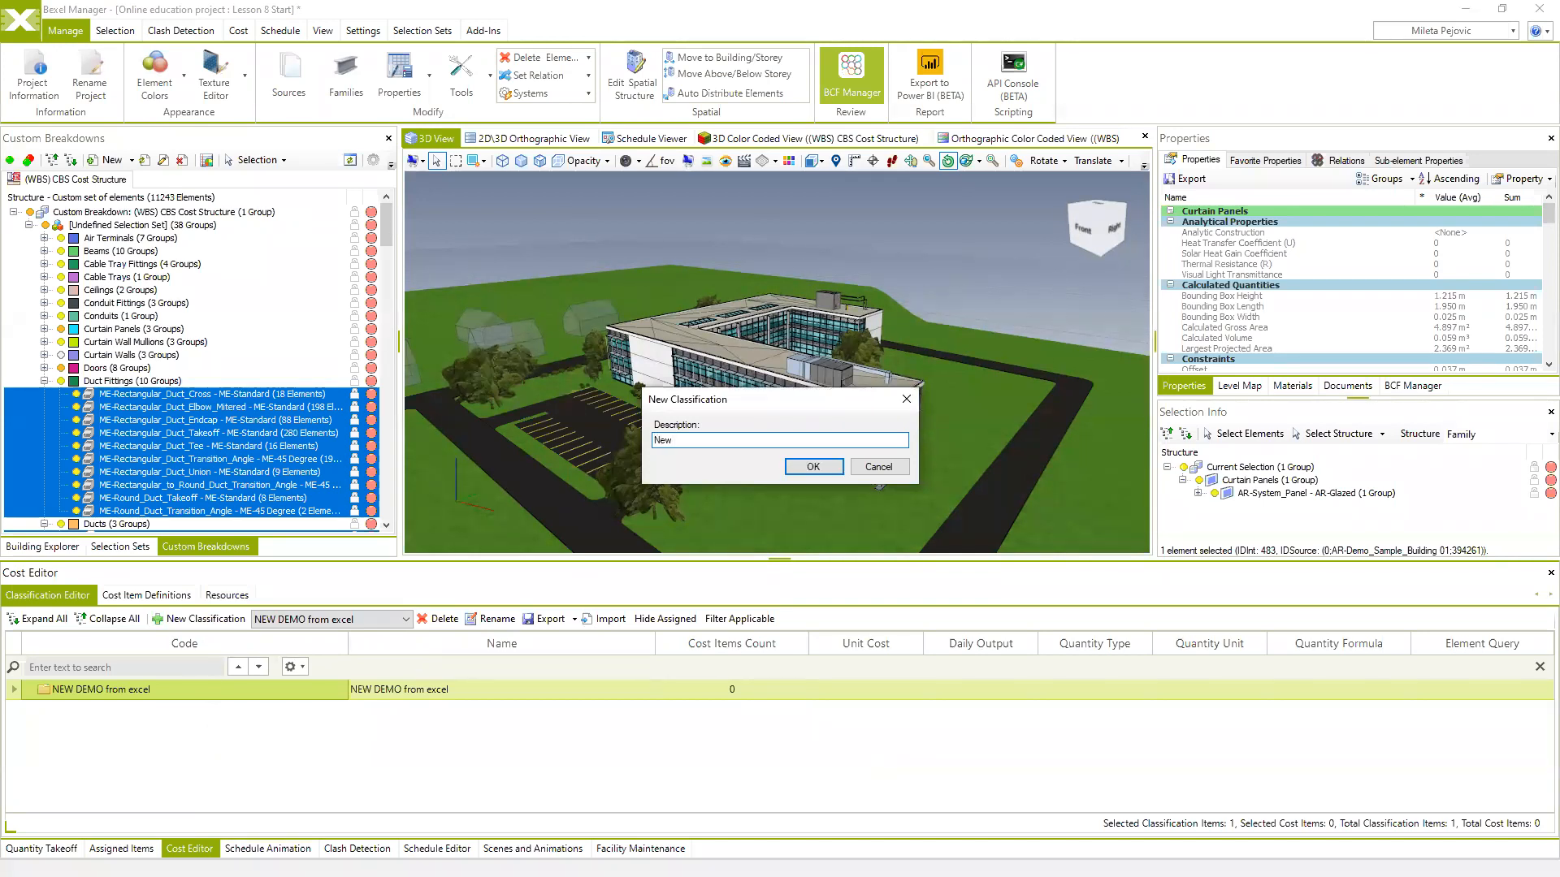
type("CB")
type("S Based Cost Classification")
left_click(814, 468)
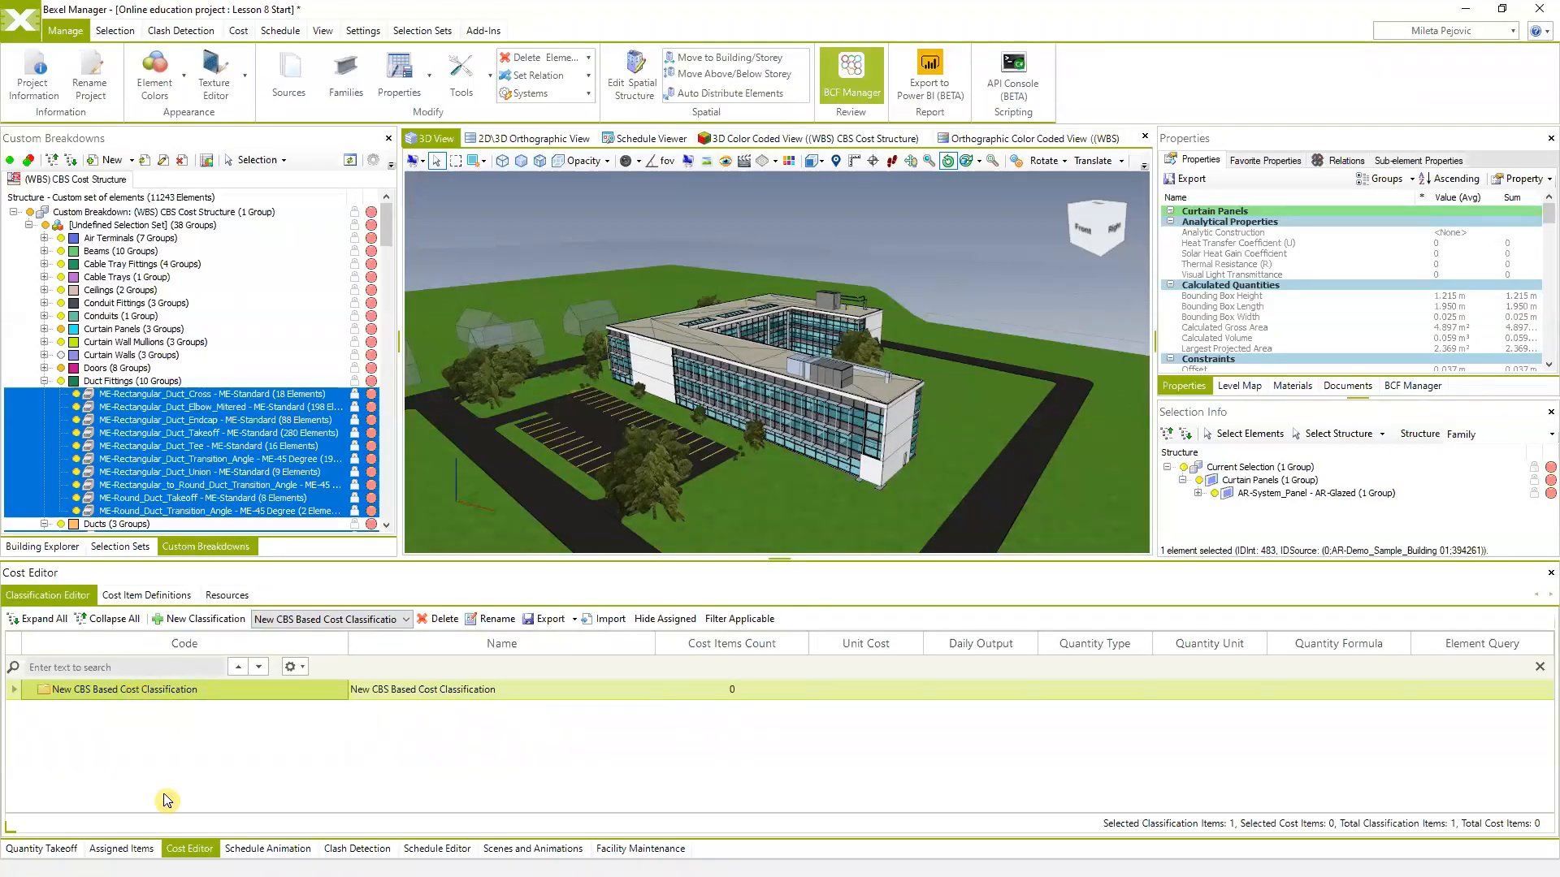
Start the Creation Wizard from a custom breakdown on New CBS Based Cost Classification, using (WBS) CBS Cost Structure as the breakdown
right_click(138, 690)
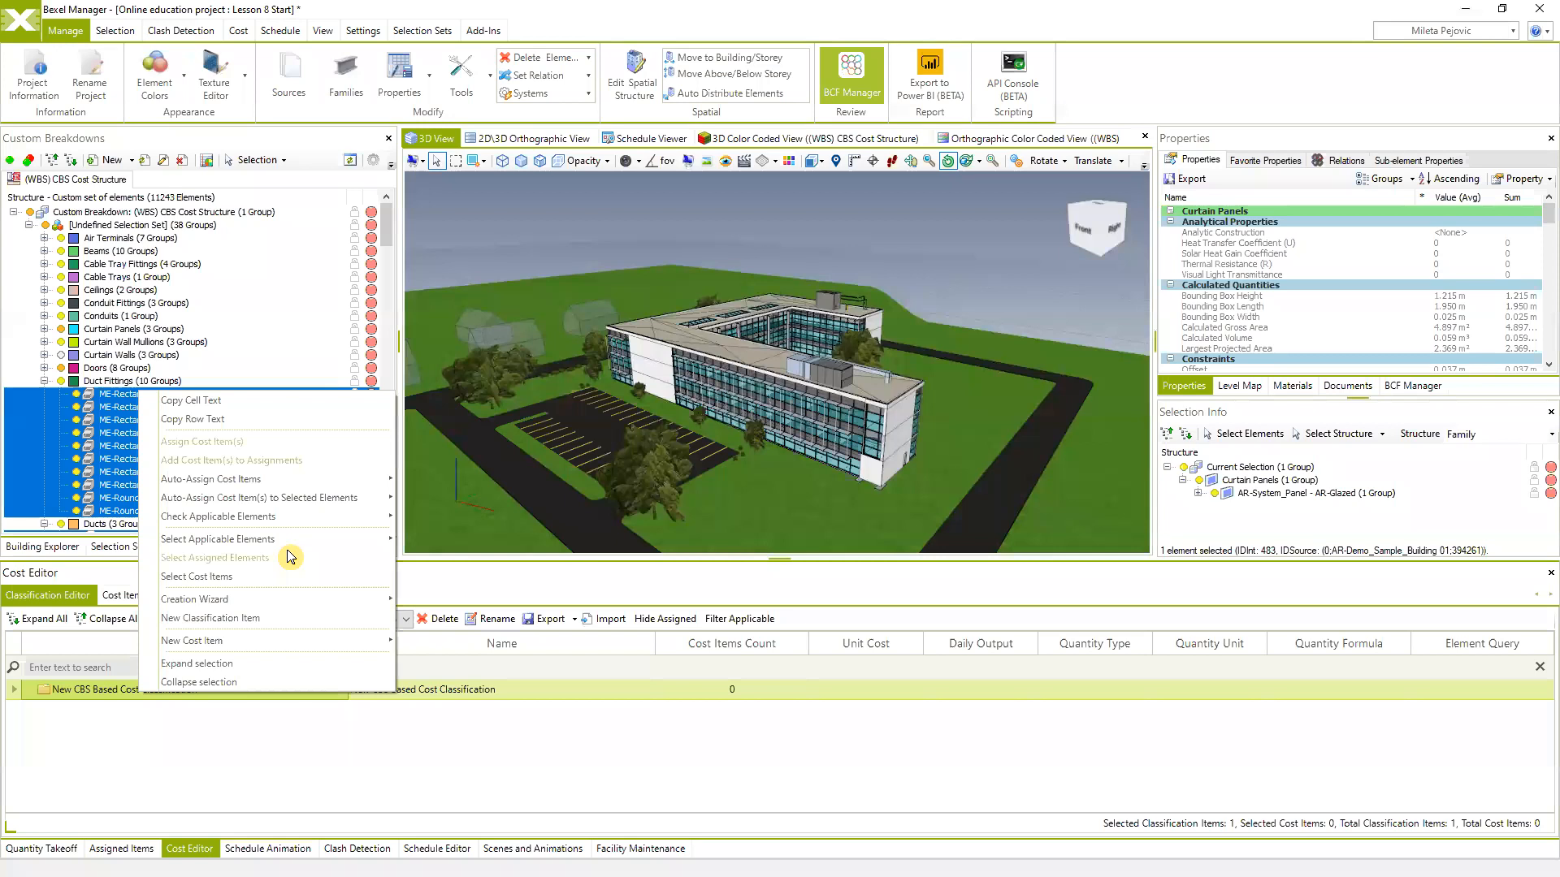
mouse_move(236, 602)
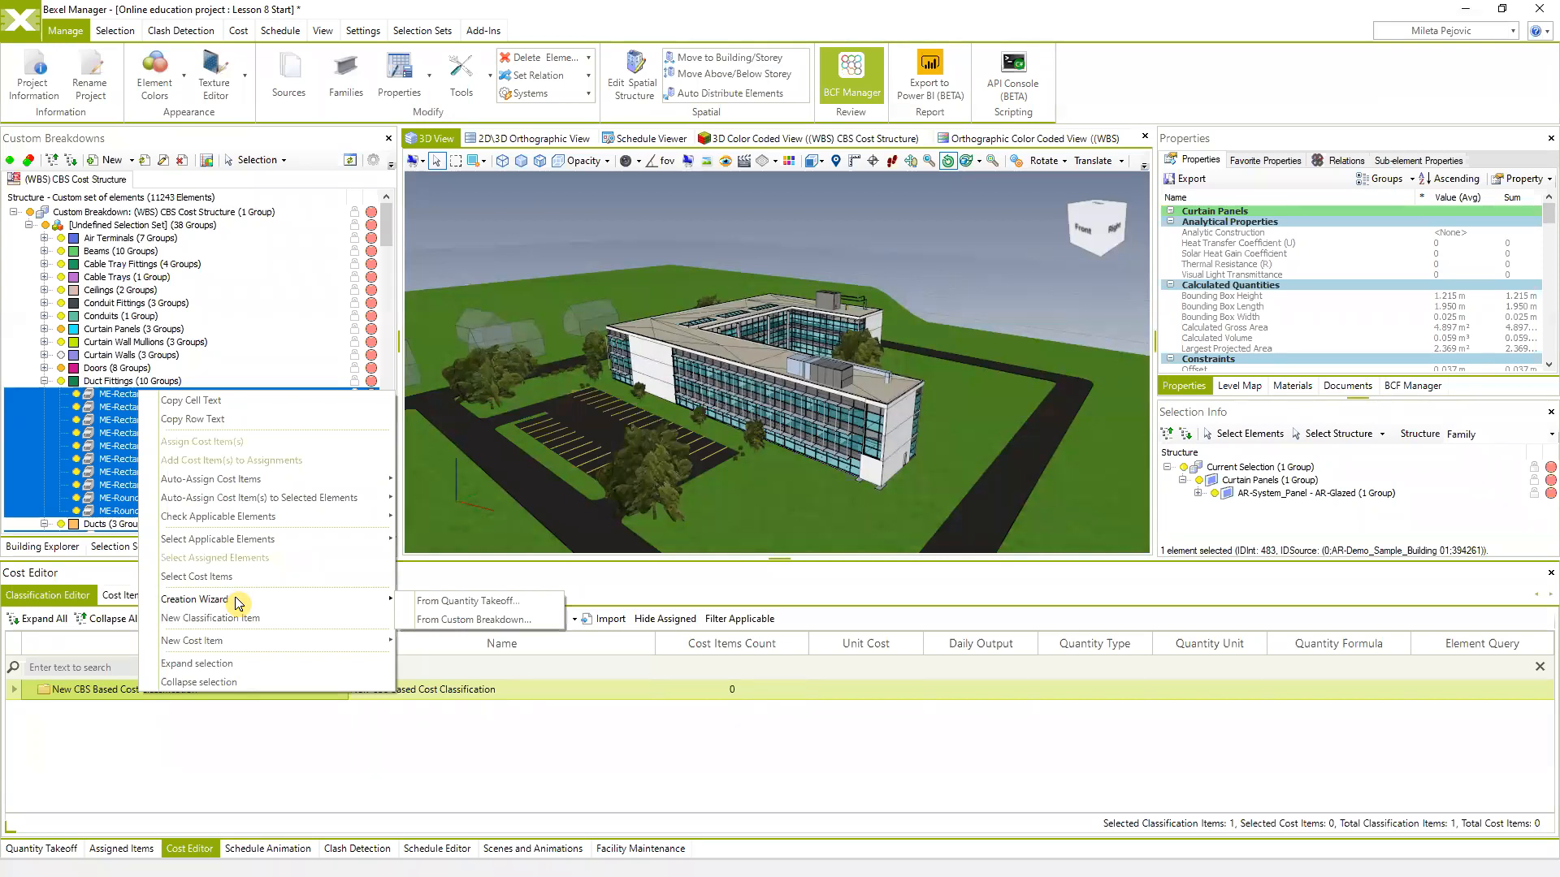
left_click(492, 621)
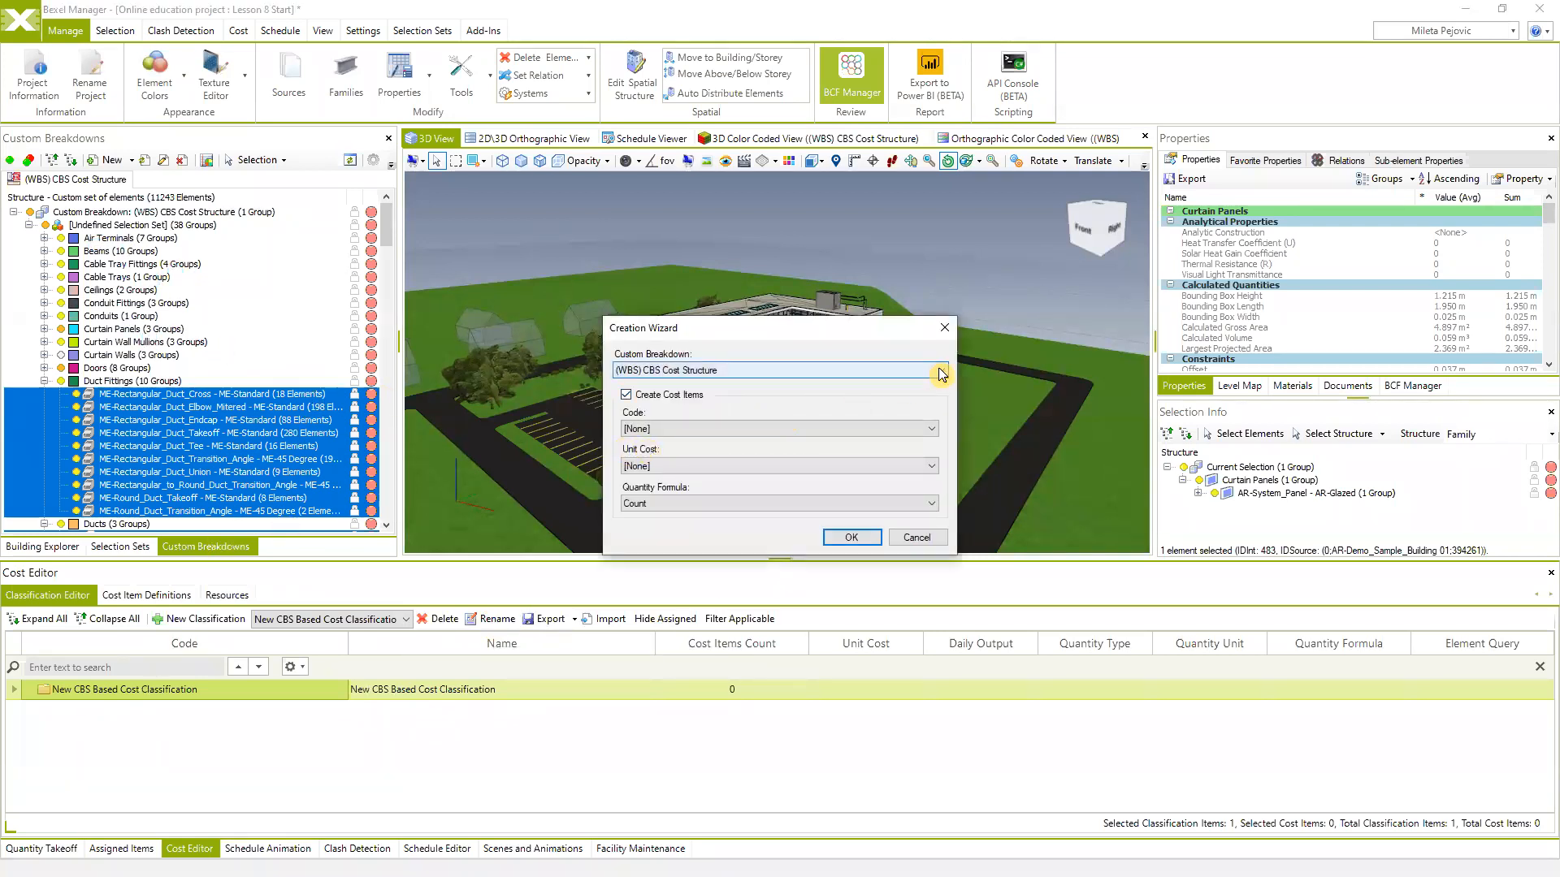
left_click(892, 373)
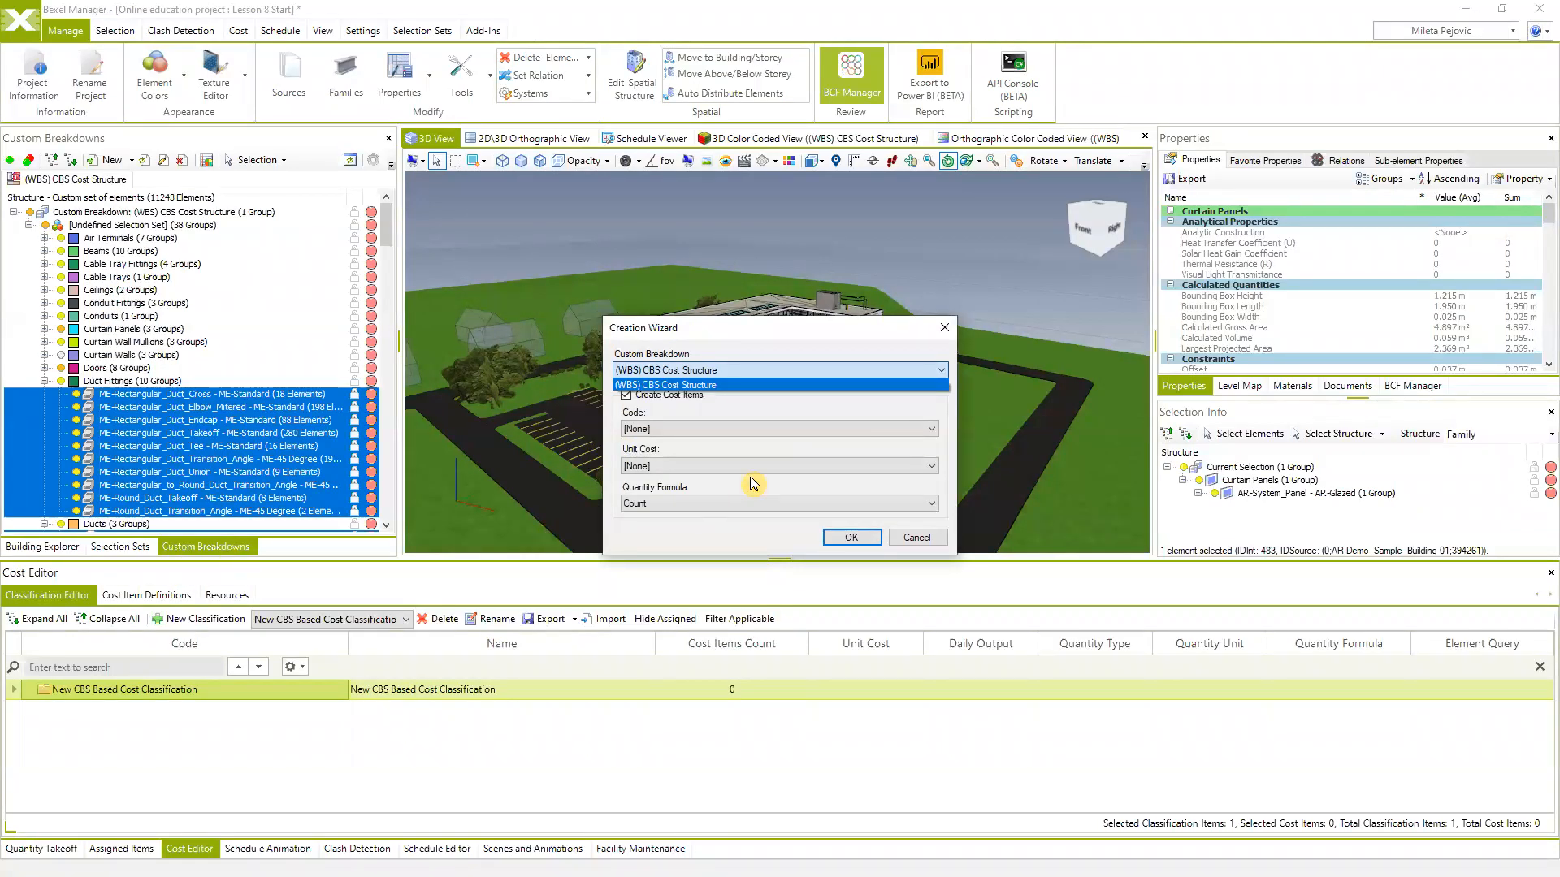
left_click(797, 367)
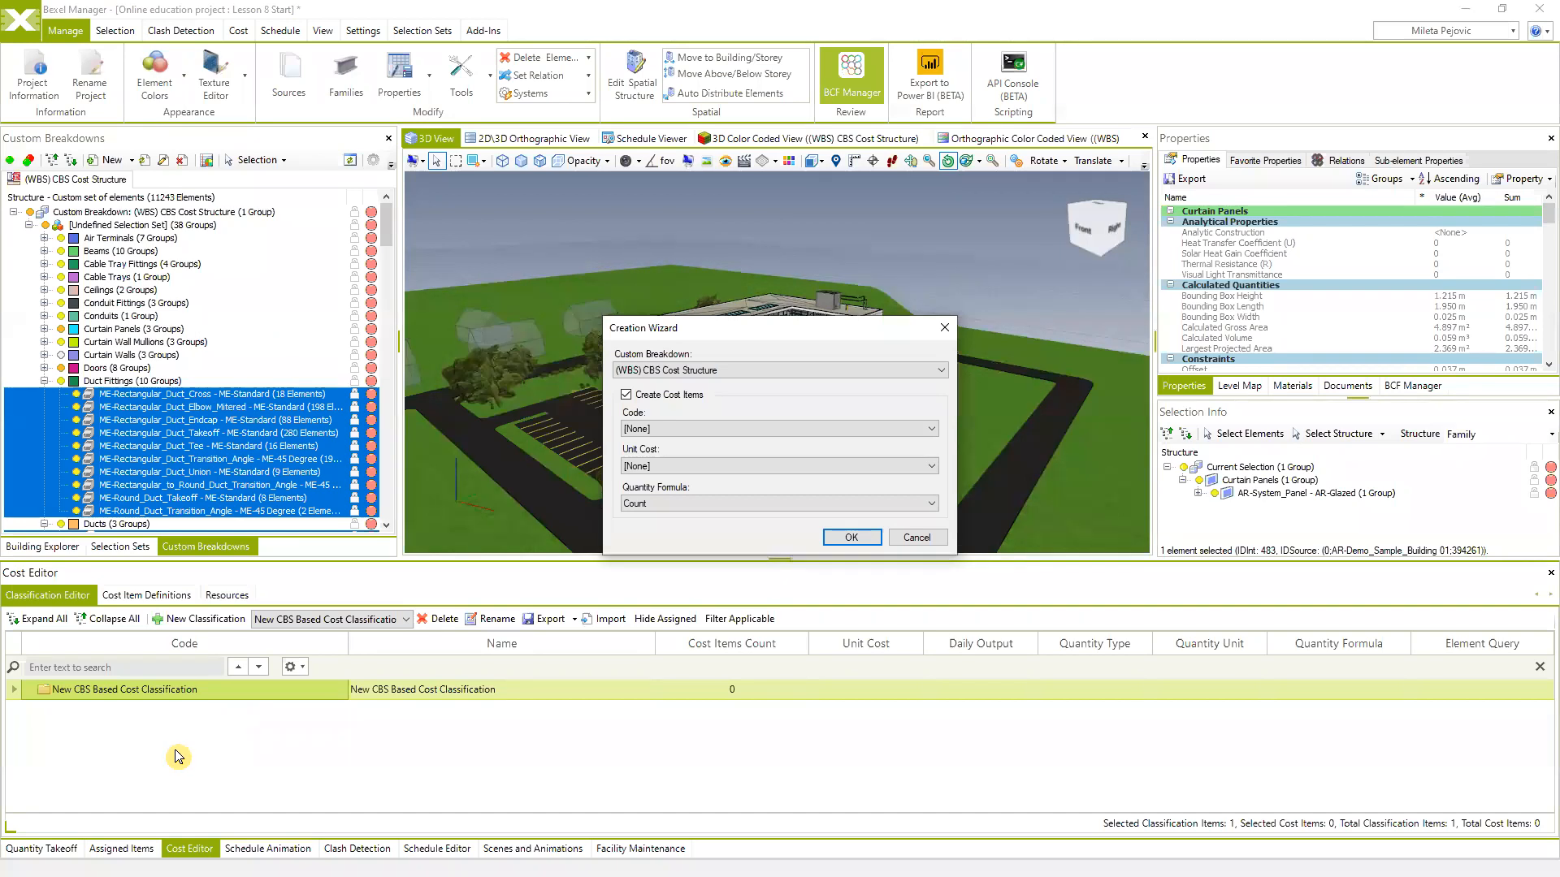
left_click(939, 372)
left_click(891, 385)
left_click_drag(818, 330, 753, 320)
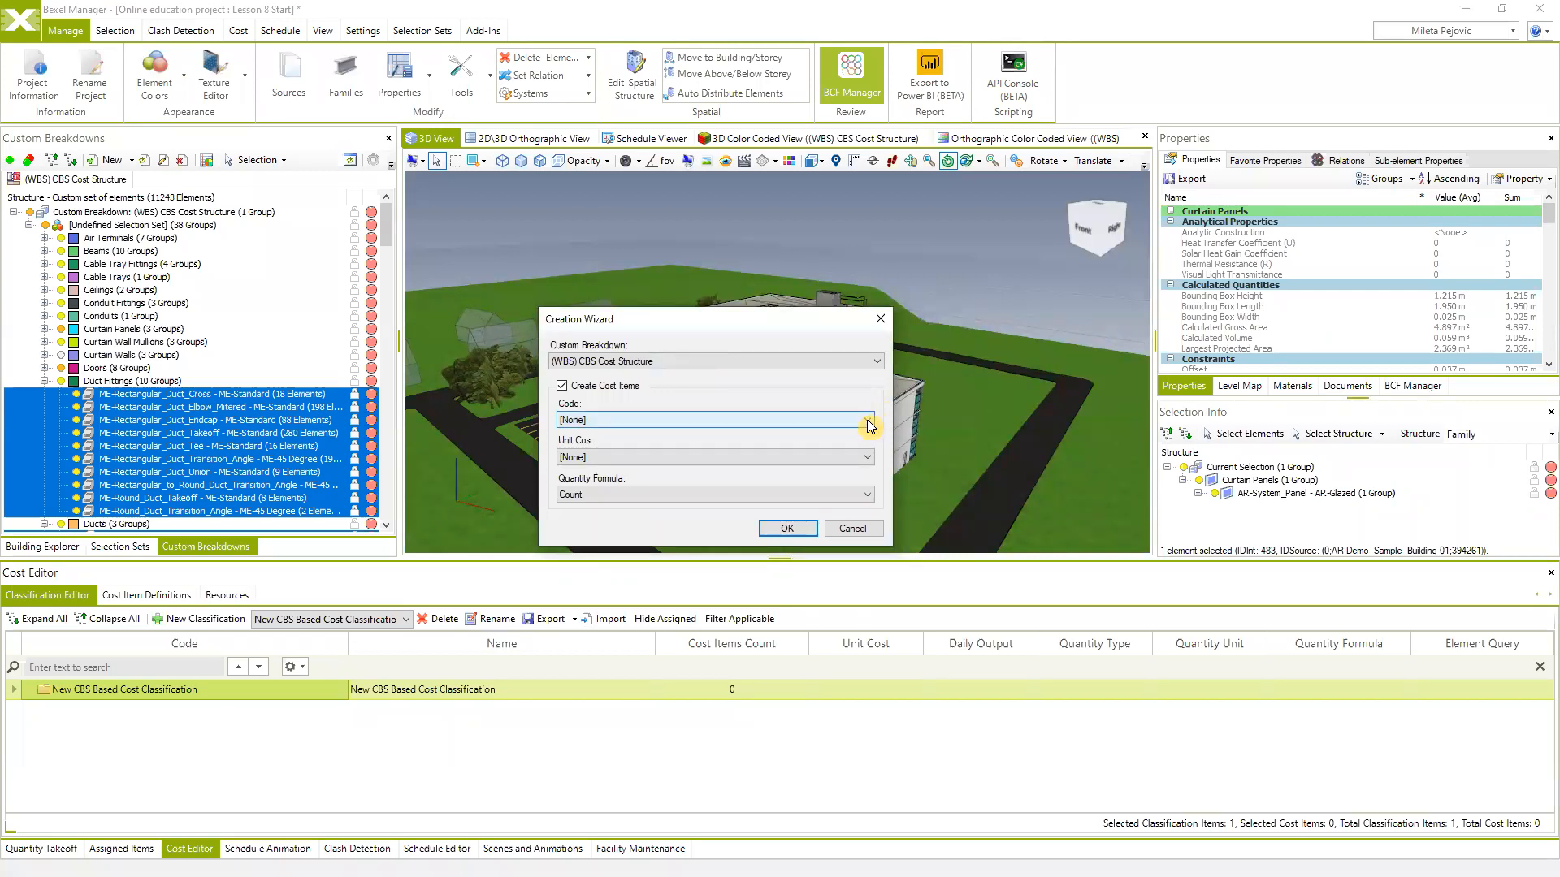
Look through the properties available for the cost item code and set Code to [Outline level]
left_click(870, 421)
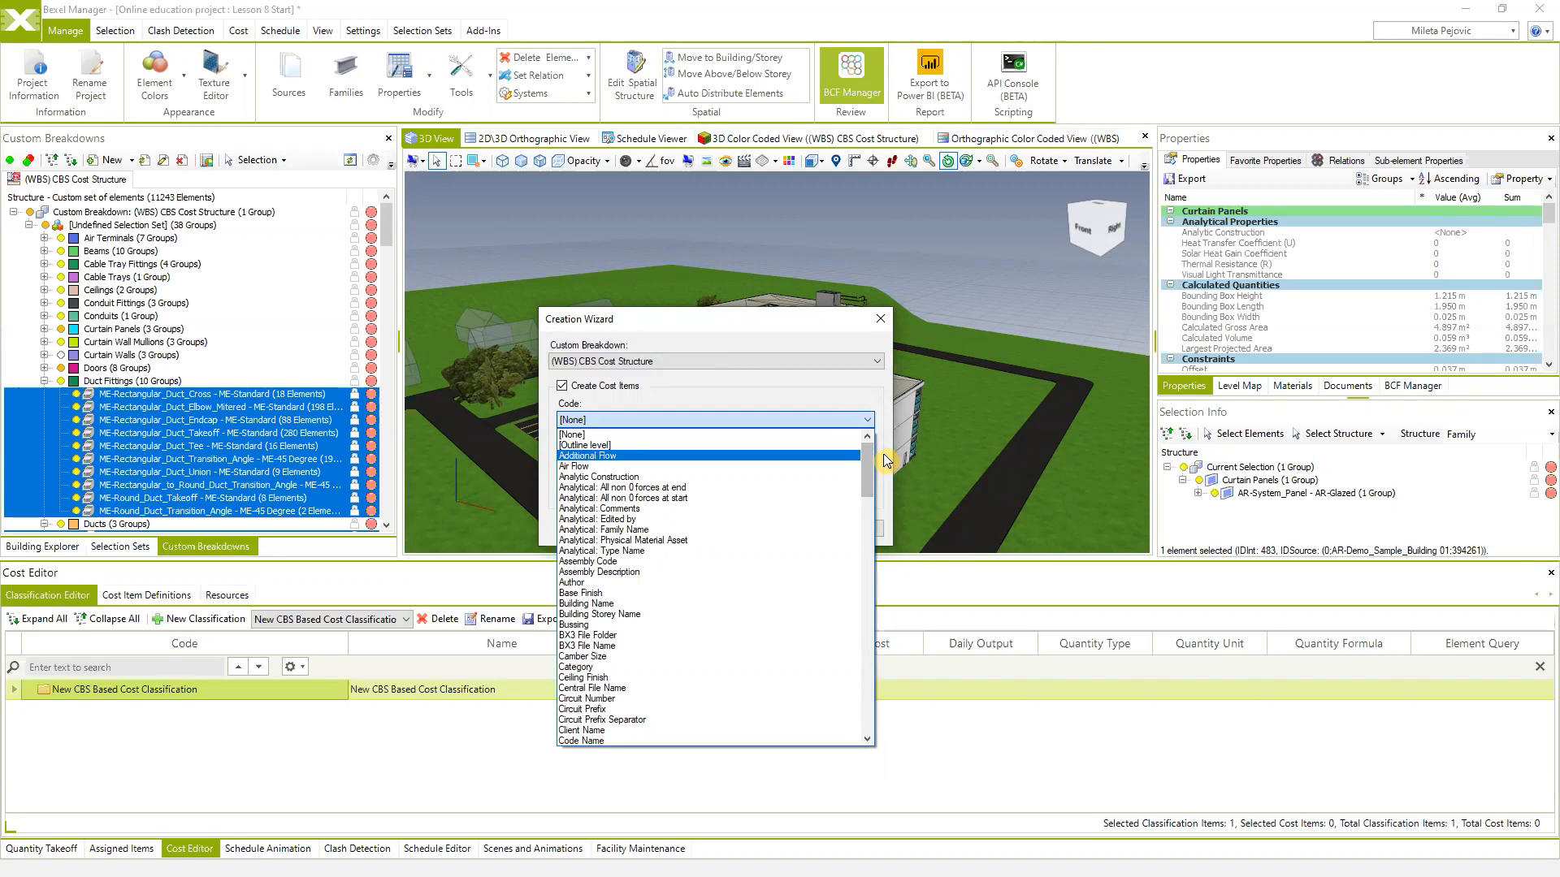
left_click_drag(866, 460, 870, 735)
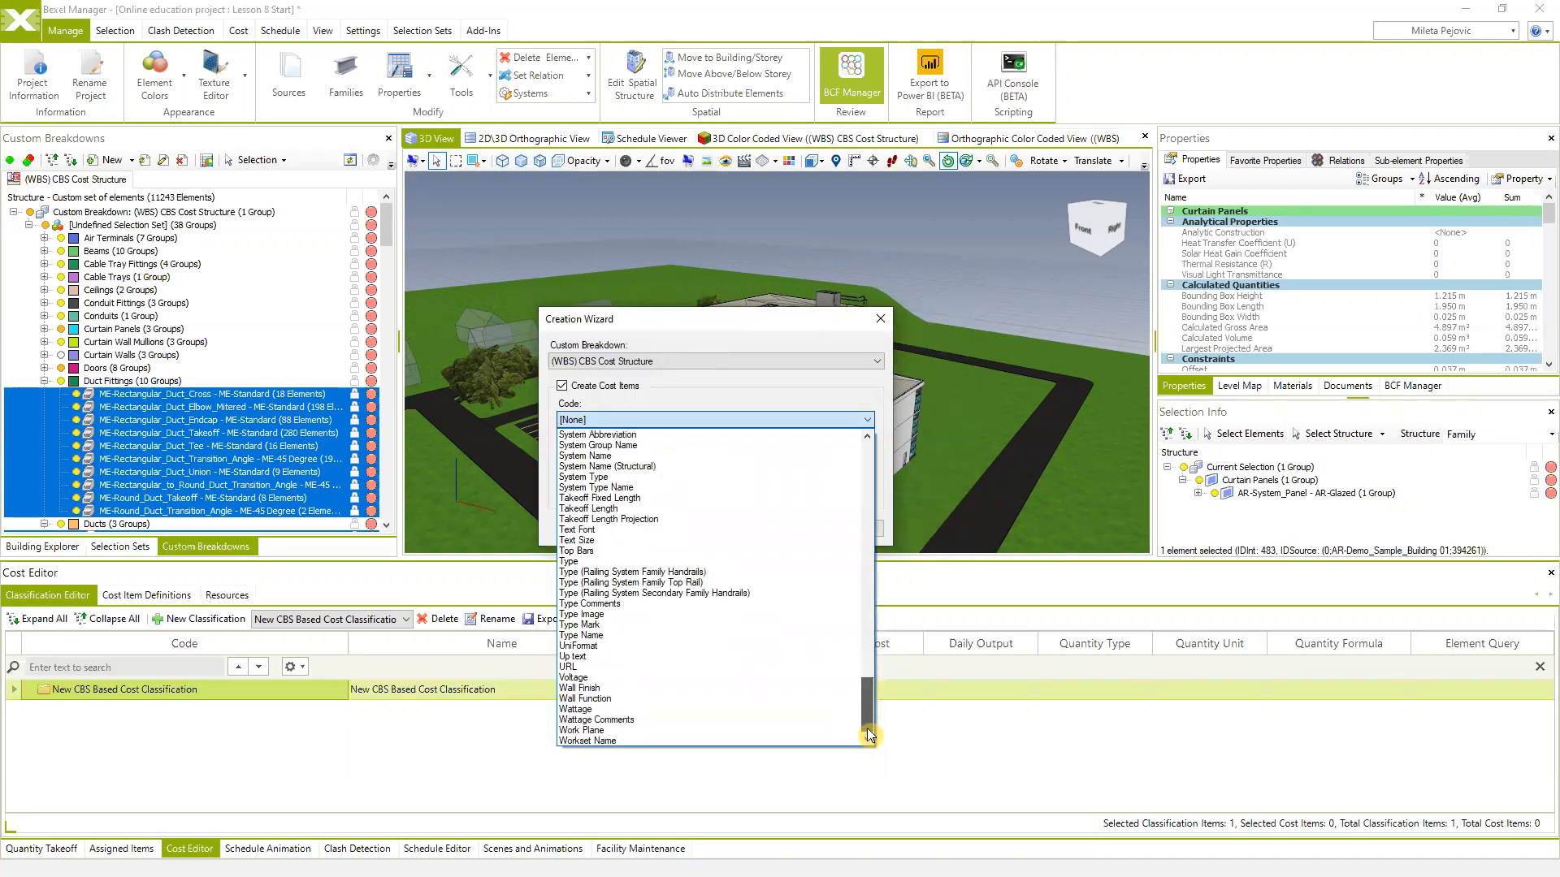
left_click_drag(870, 709, 864, 718)
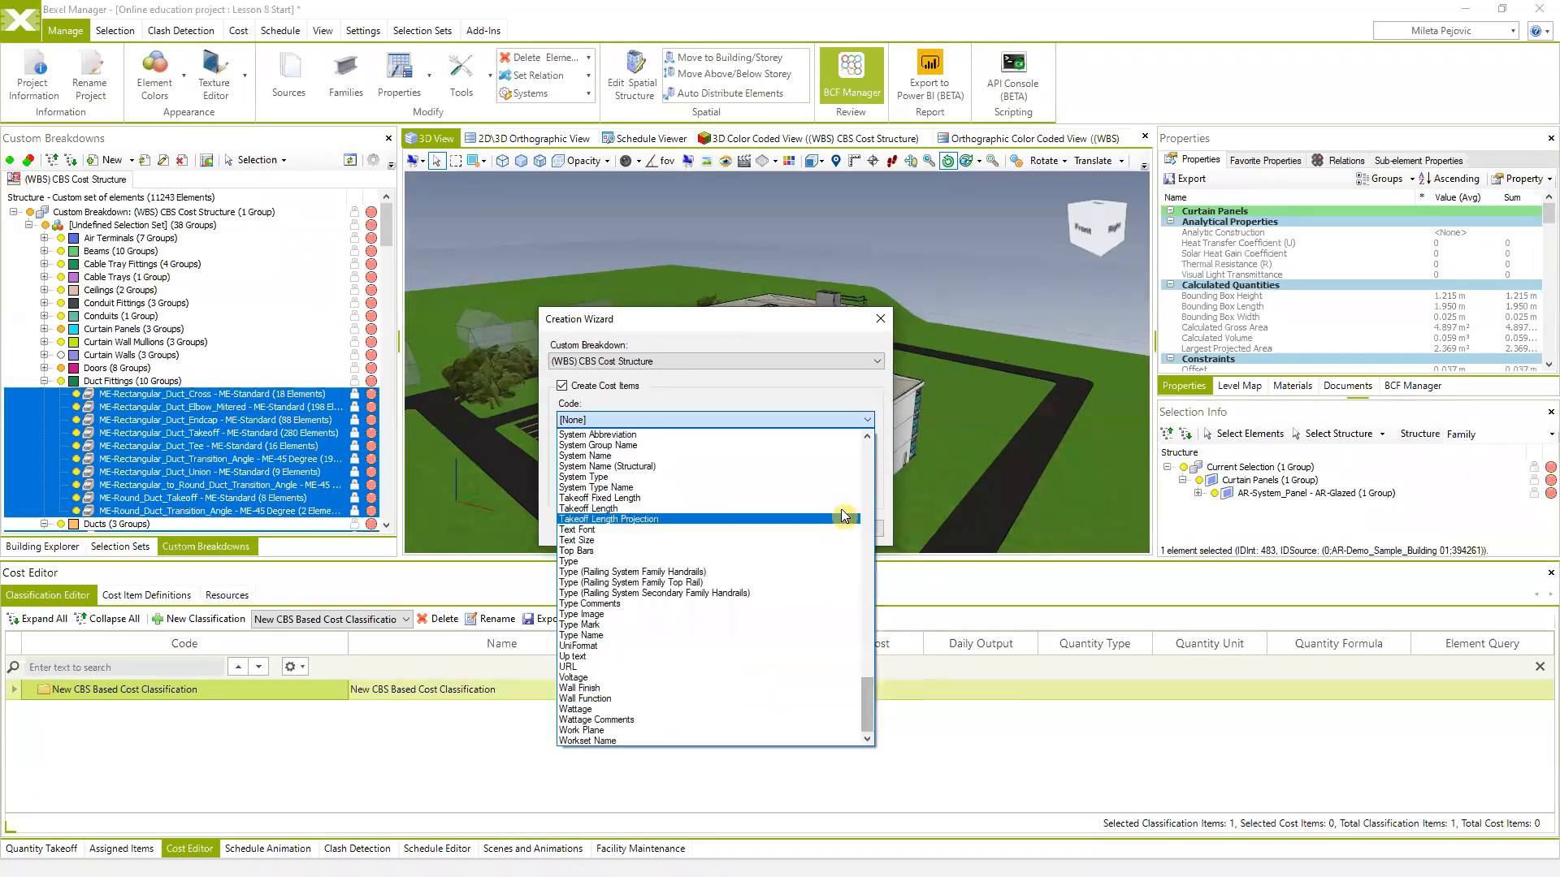
left_click_drag(866, 690, 870, 410)
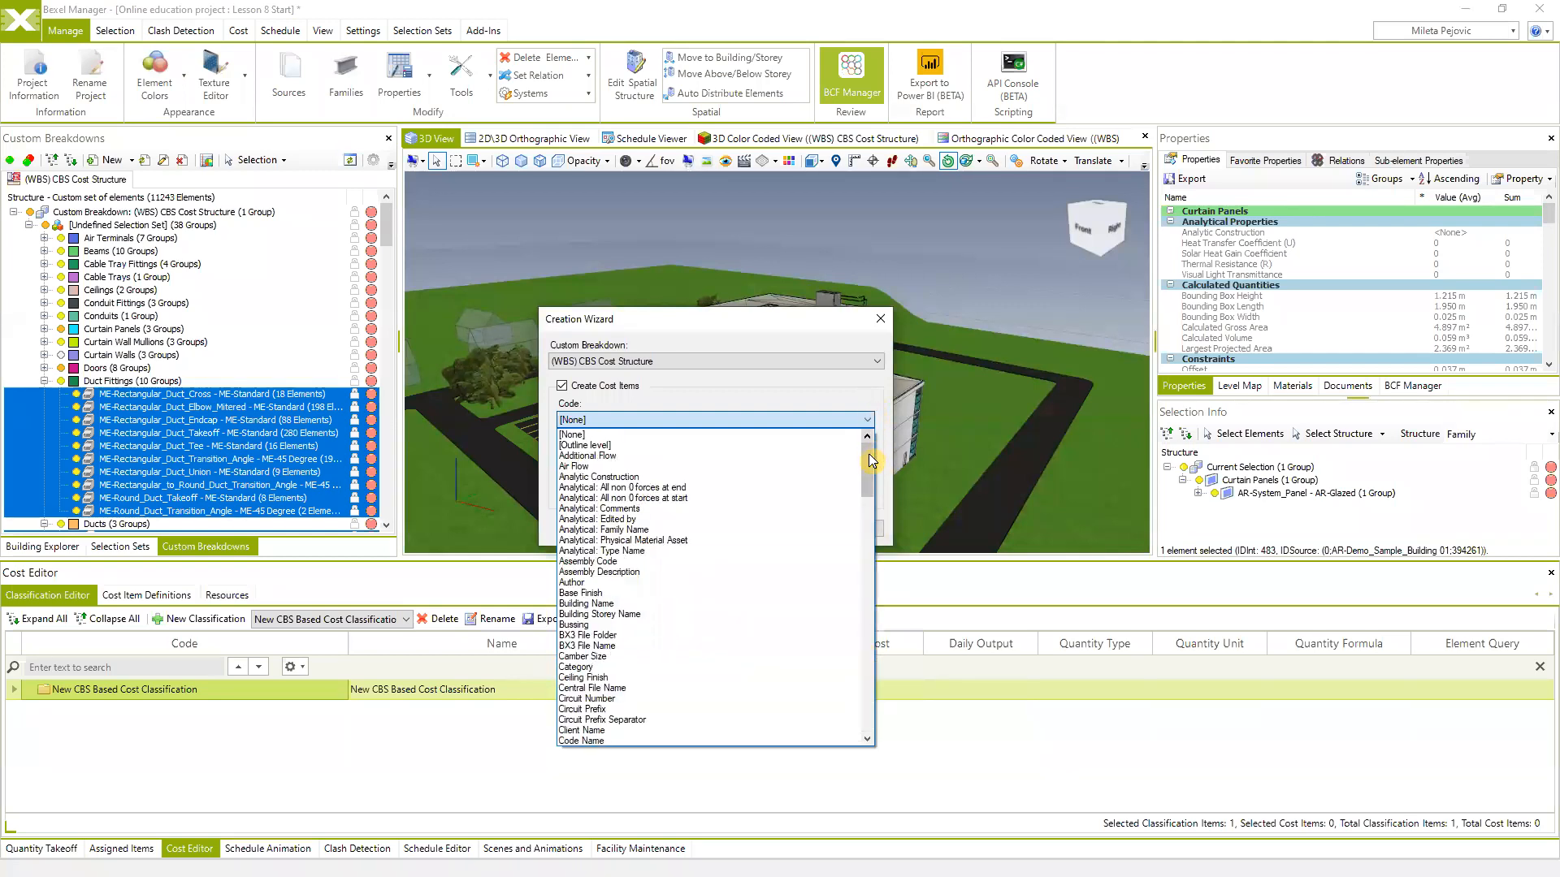
left_click(627, 445)
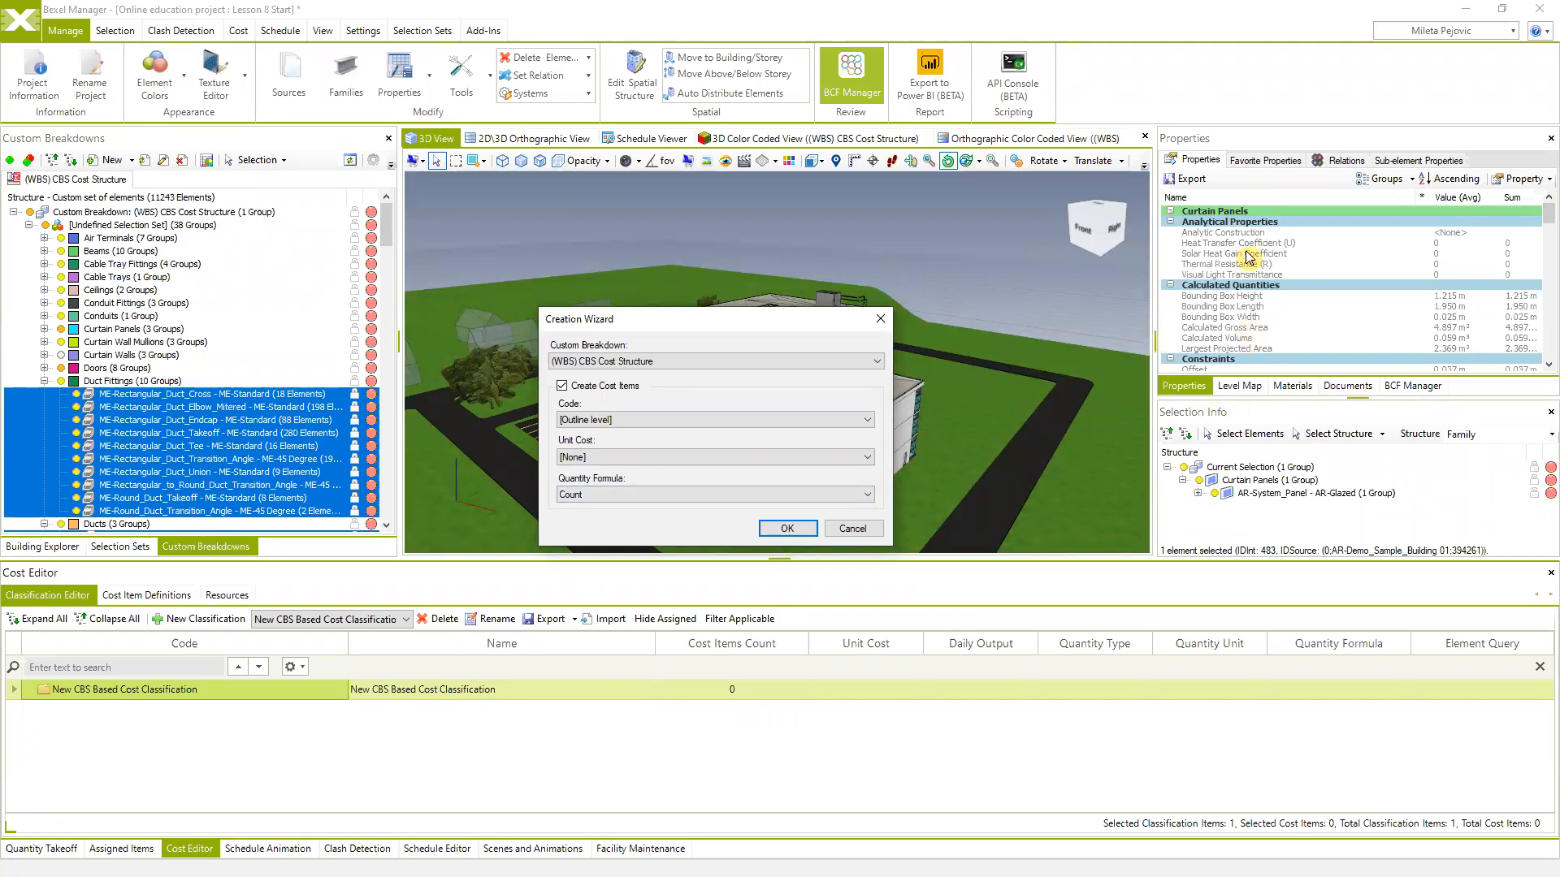
Browse the properties offered as Unit Cost source and leave the option at [None]
left_click(867, 458)
mouse_move(870, 491)
left_mouse_down()
mouse_move(865, 757)
mouse_move(860, 614)
mouse_move(861, 494)
mouse_move(877, 783)
mouse_move(870, 504)
left_mouse_up()
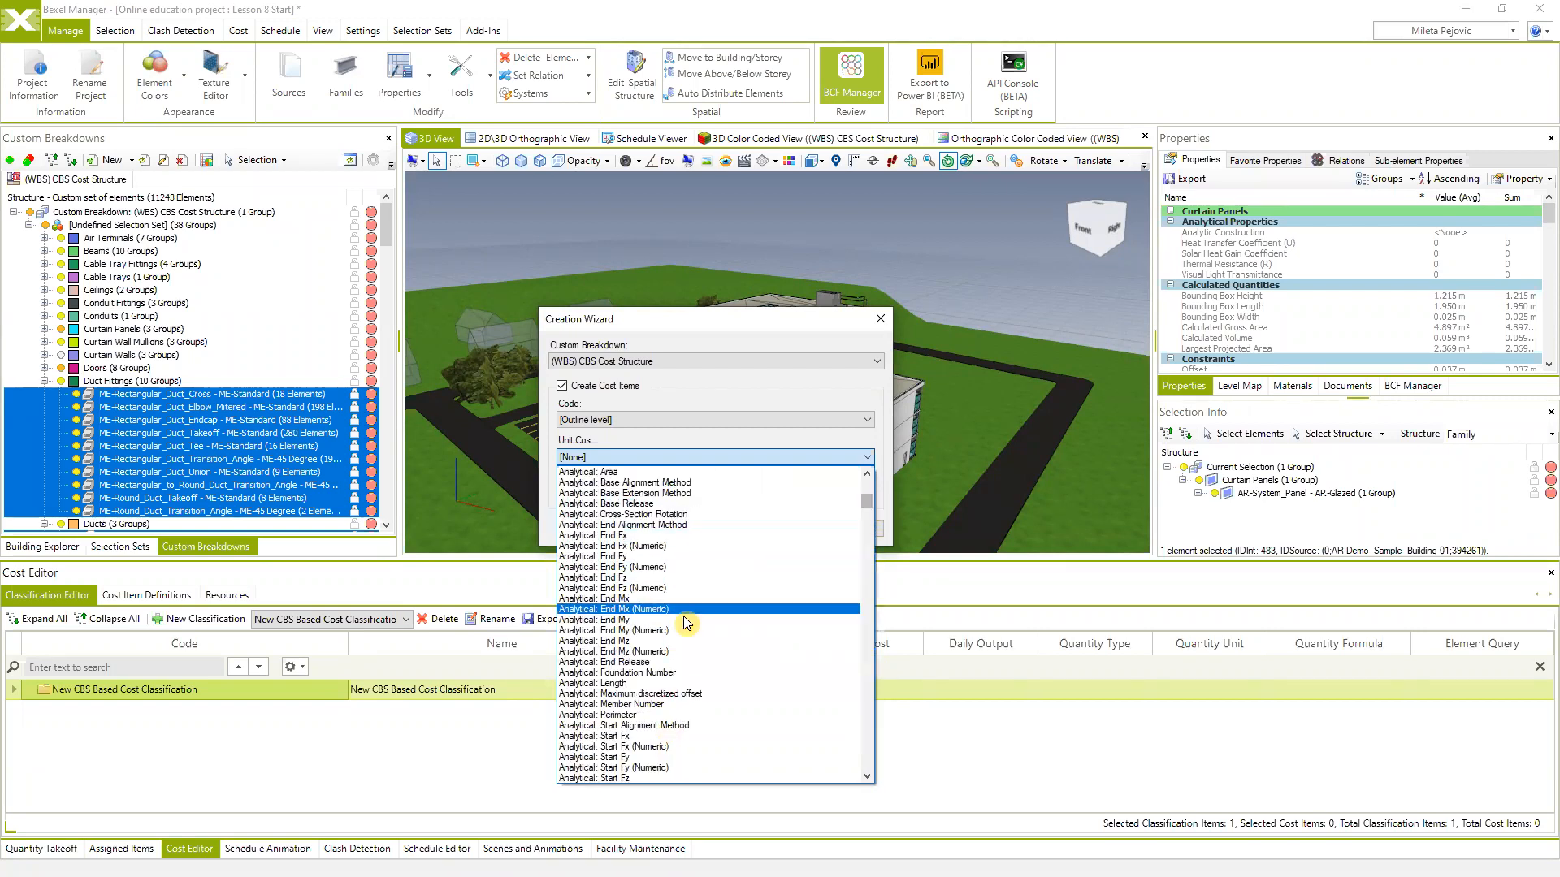
scroll(630, 613, "down", 5)
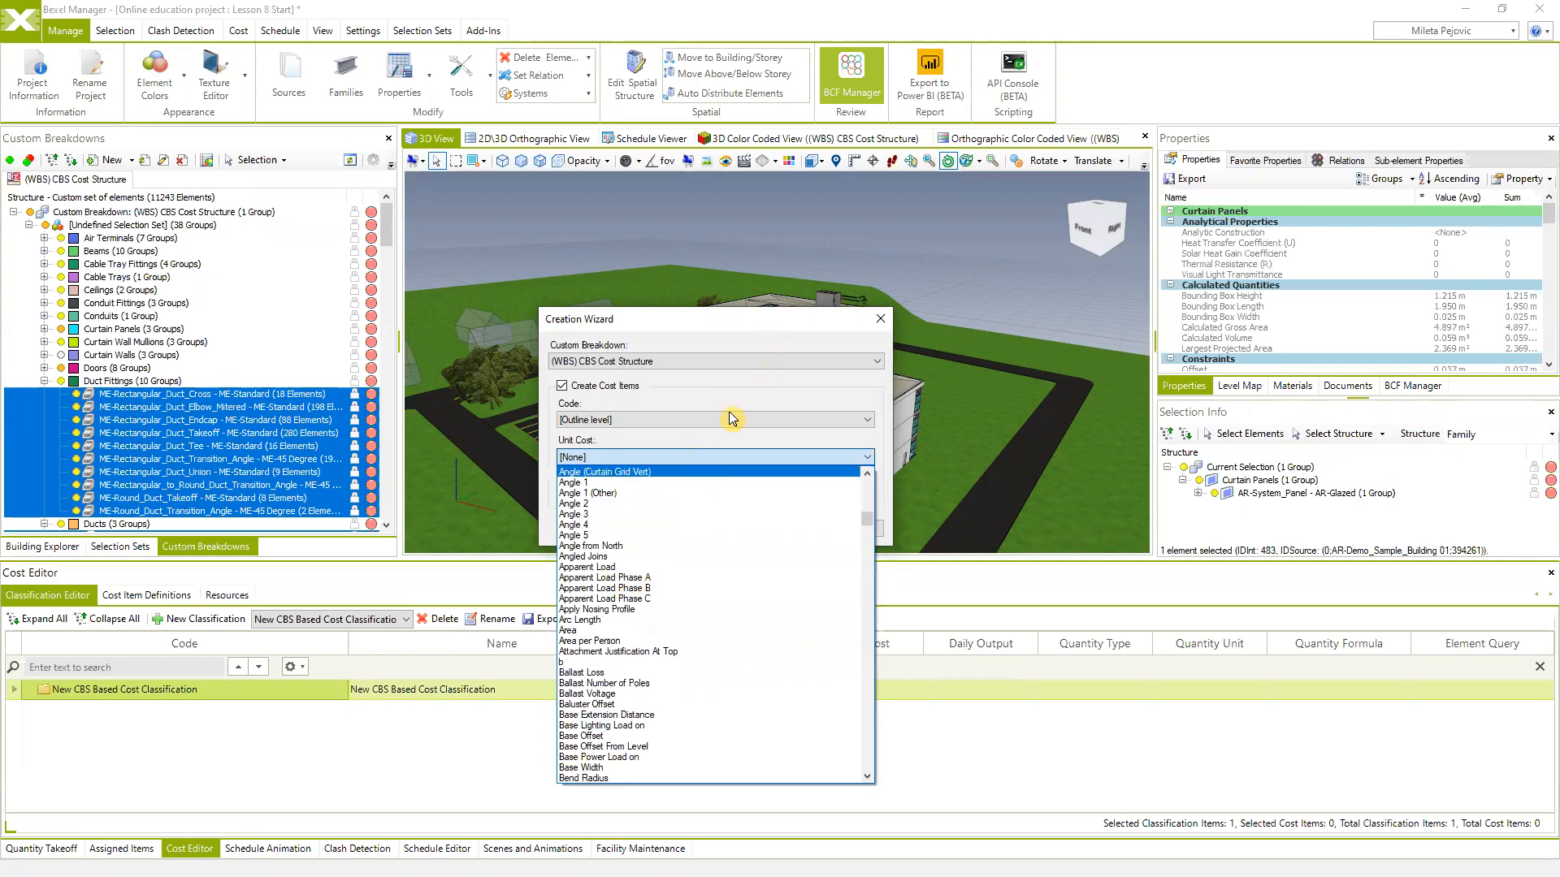
left_click(754, 328)
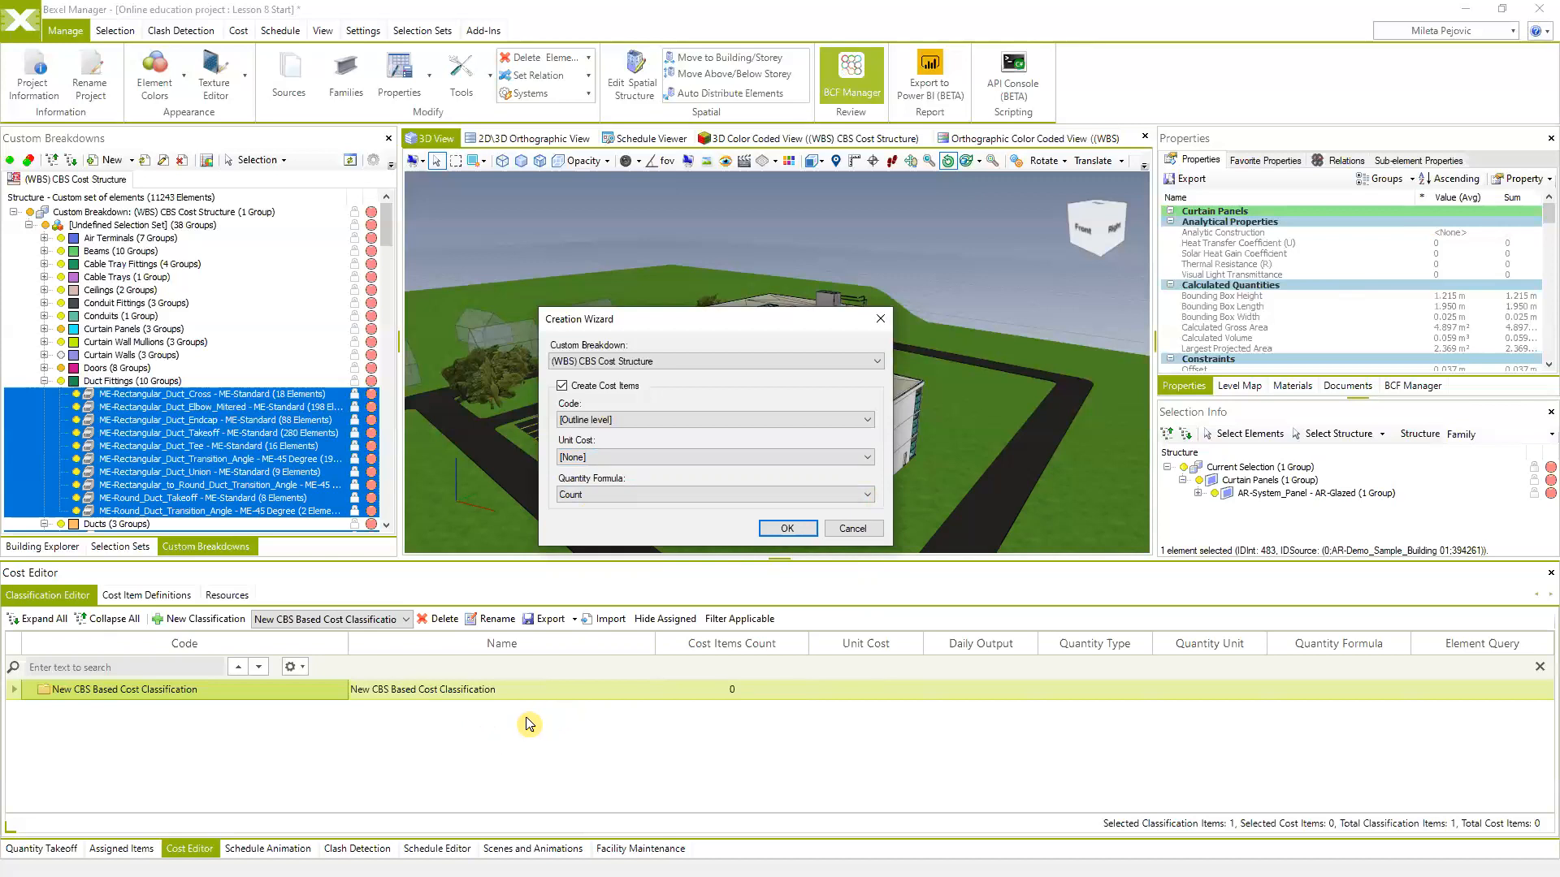
Set the Quantity Formula to None and generate the classification and cost items from the breakdown
left_click(871, 492)
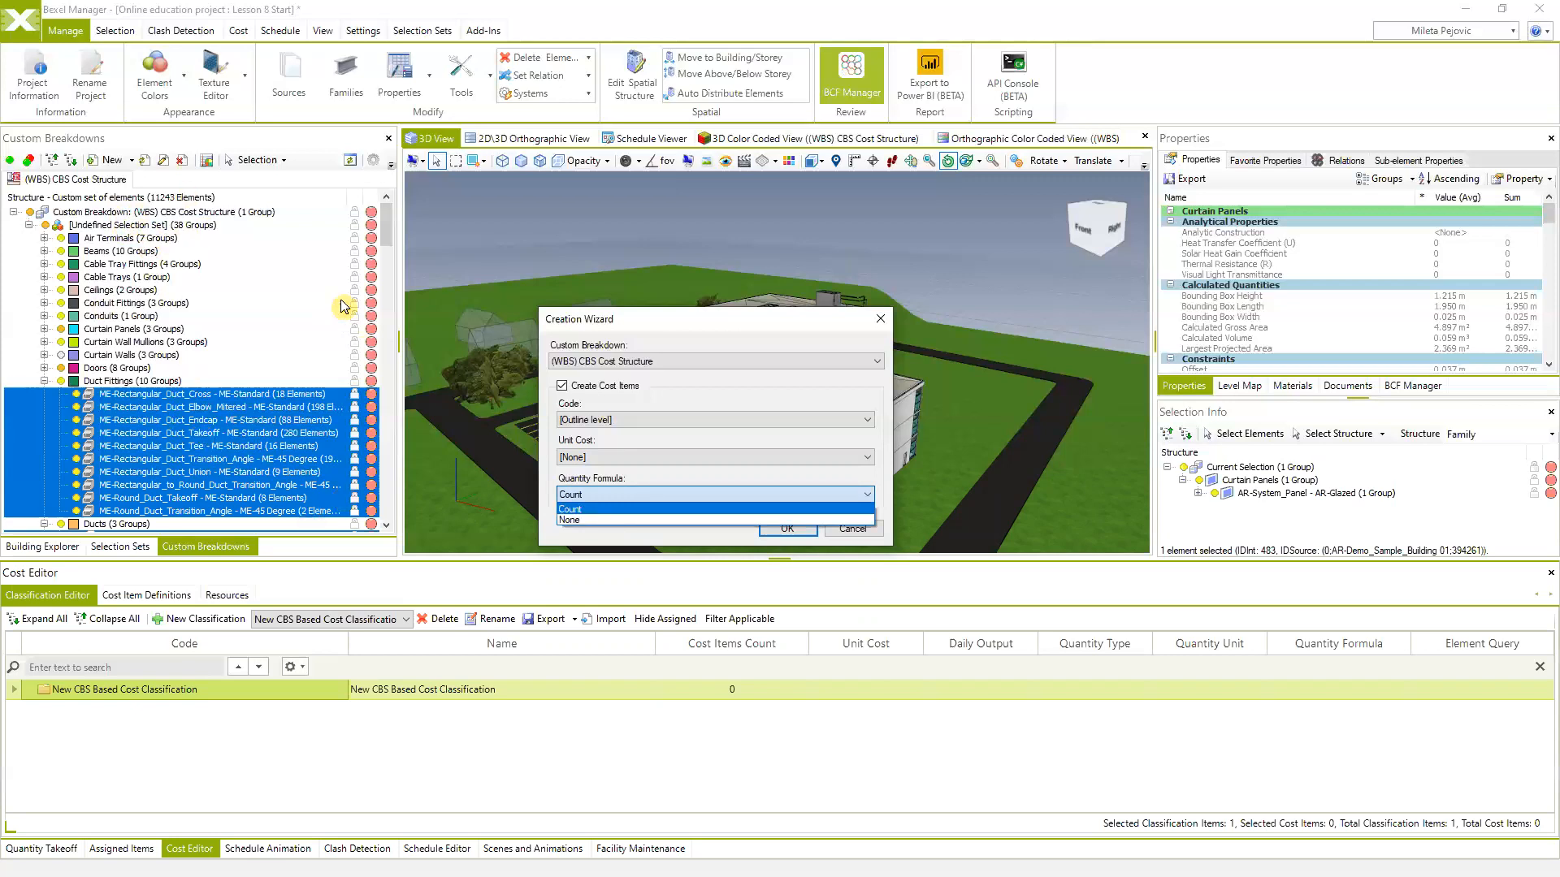
left_click(573, 519)
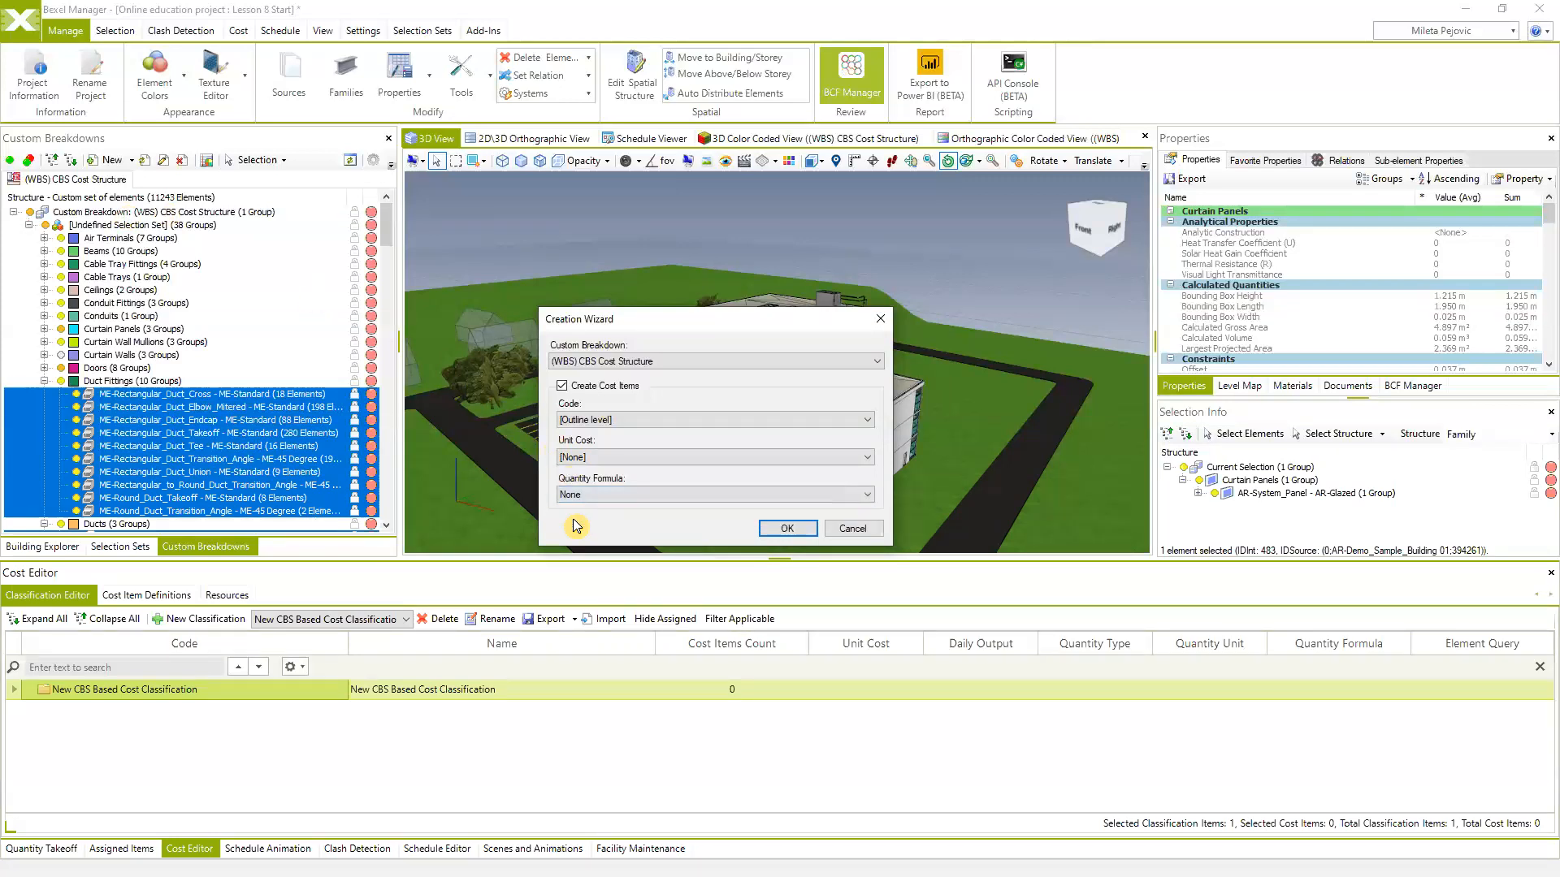
left_click(867, 493)
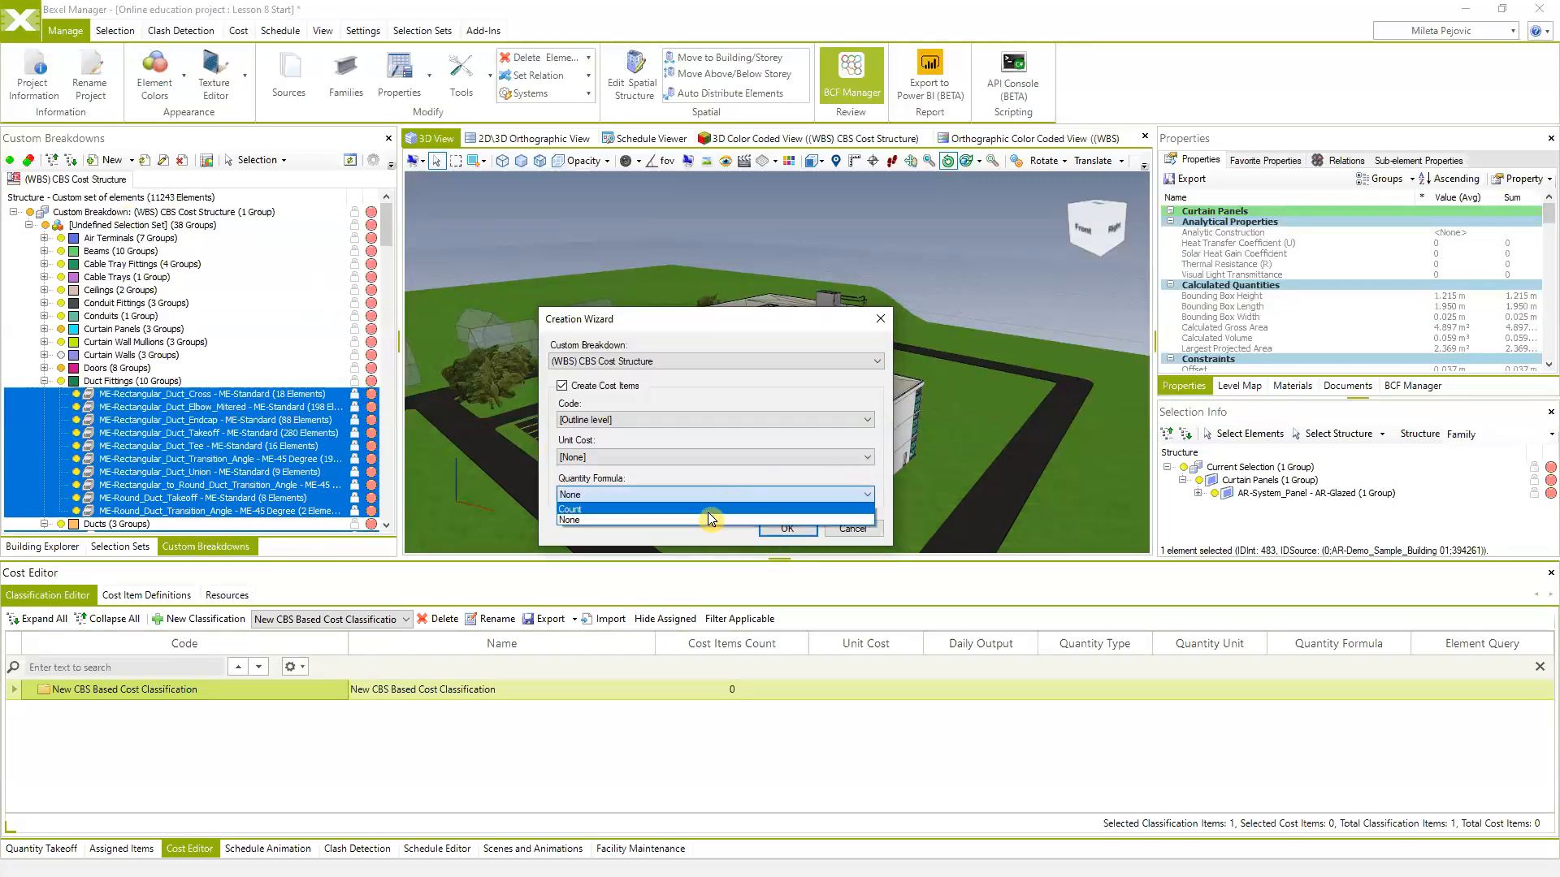
left_click(669, 519)
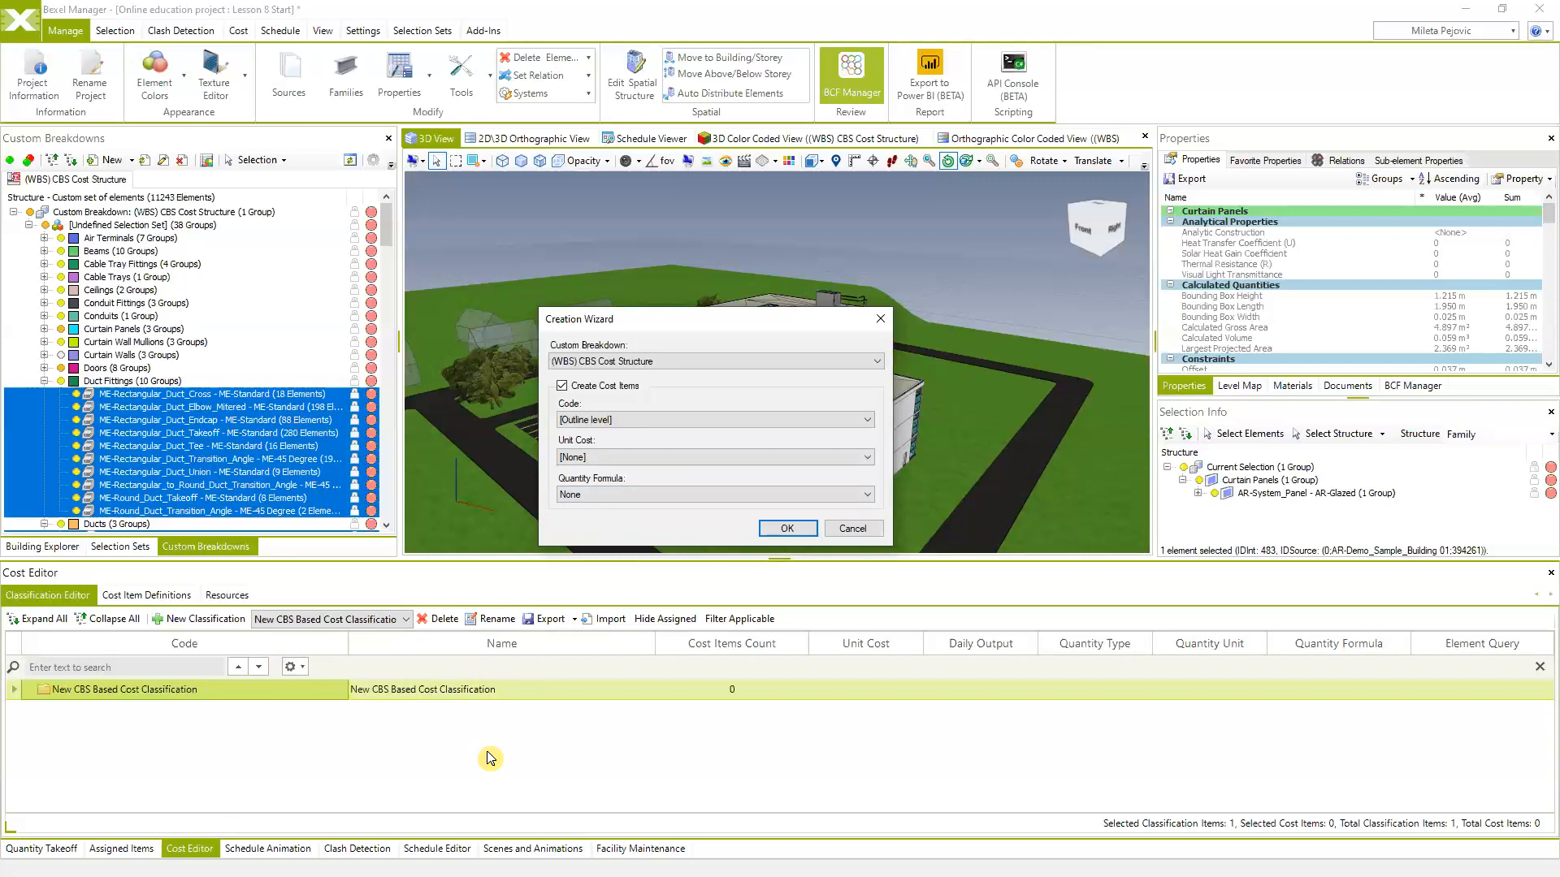
left_click(788, 528)
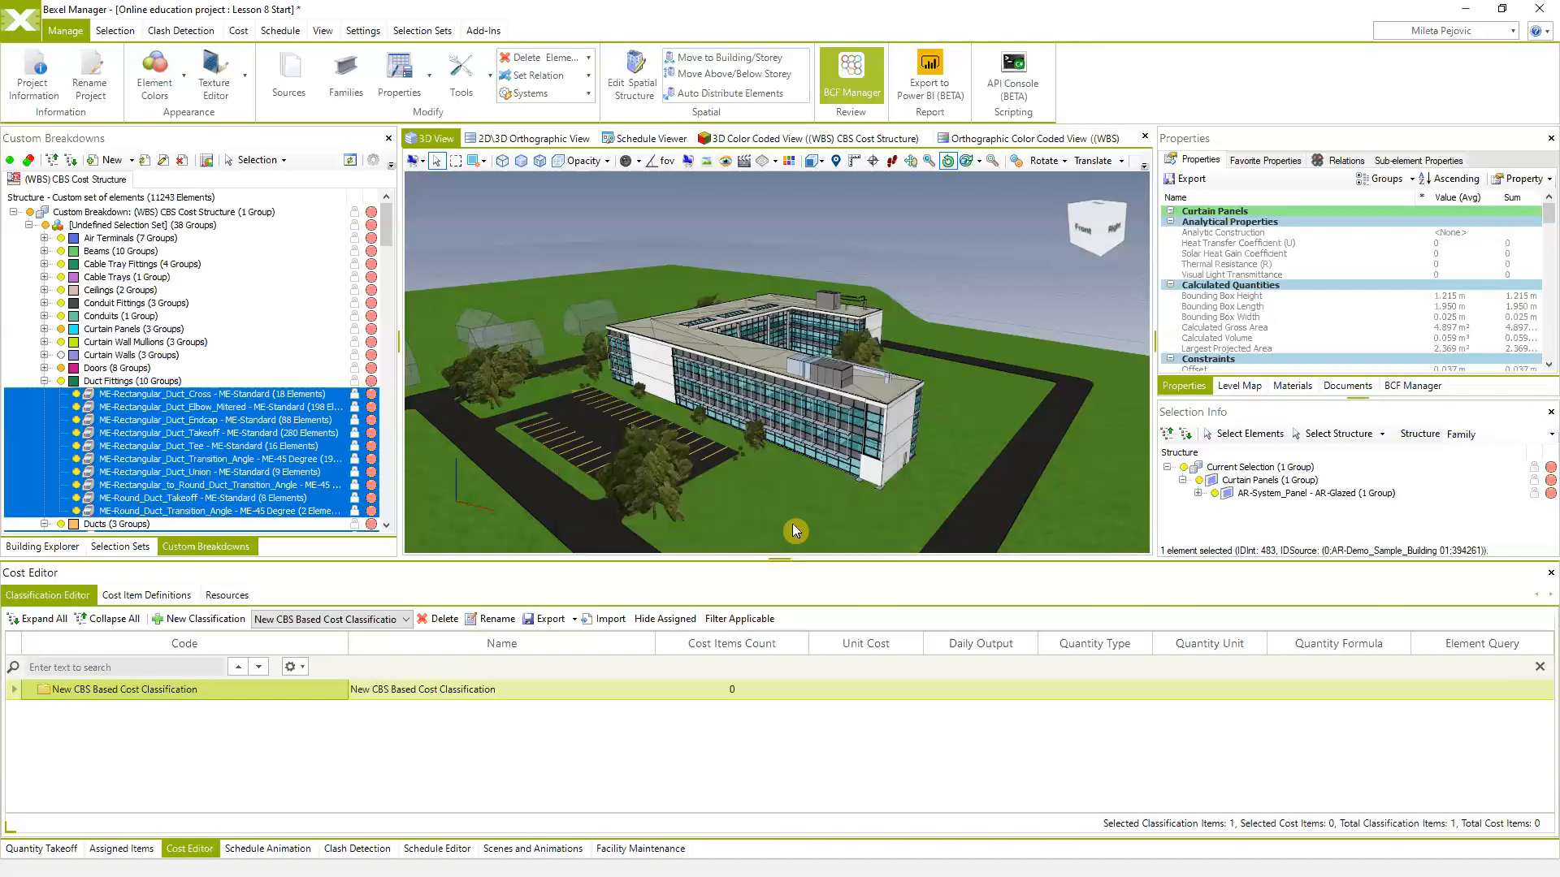
Enlarge the Cost Editor and examine the generated categories and the Air Terminals cost items under [Undefined Selection Set], collapsing them again
left_click_drag(679, 560, 681, 454)
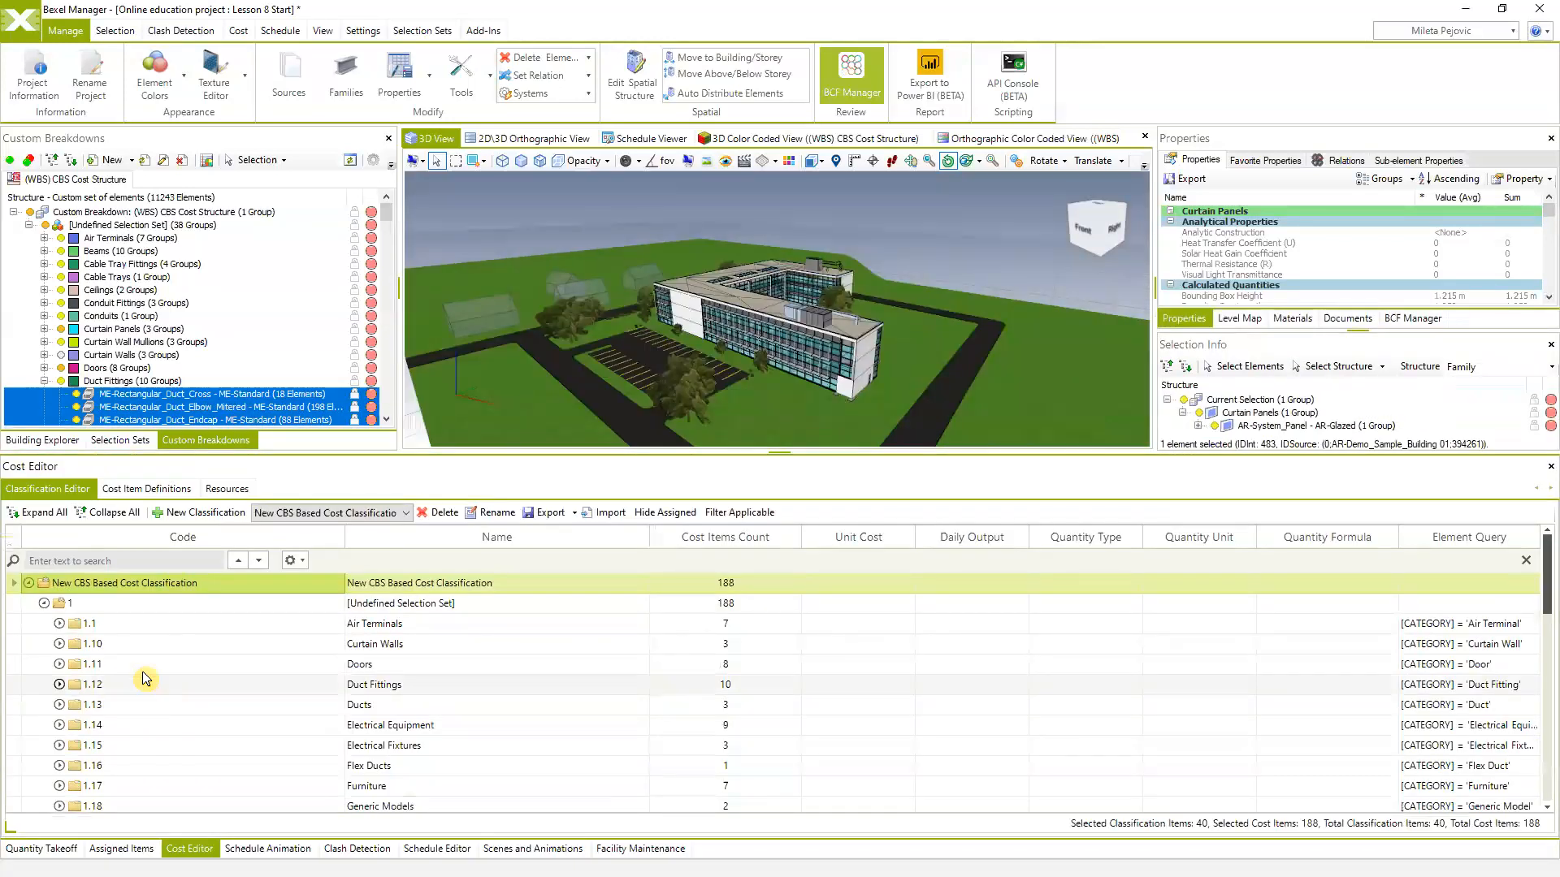
left_click(43, 604)
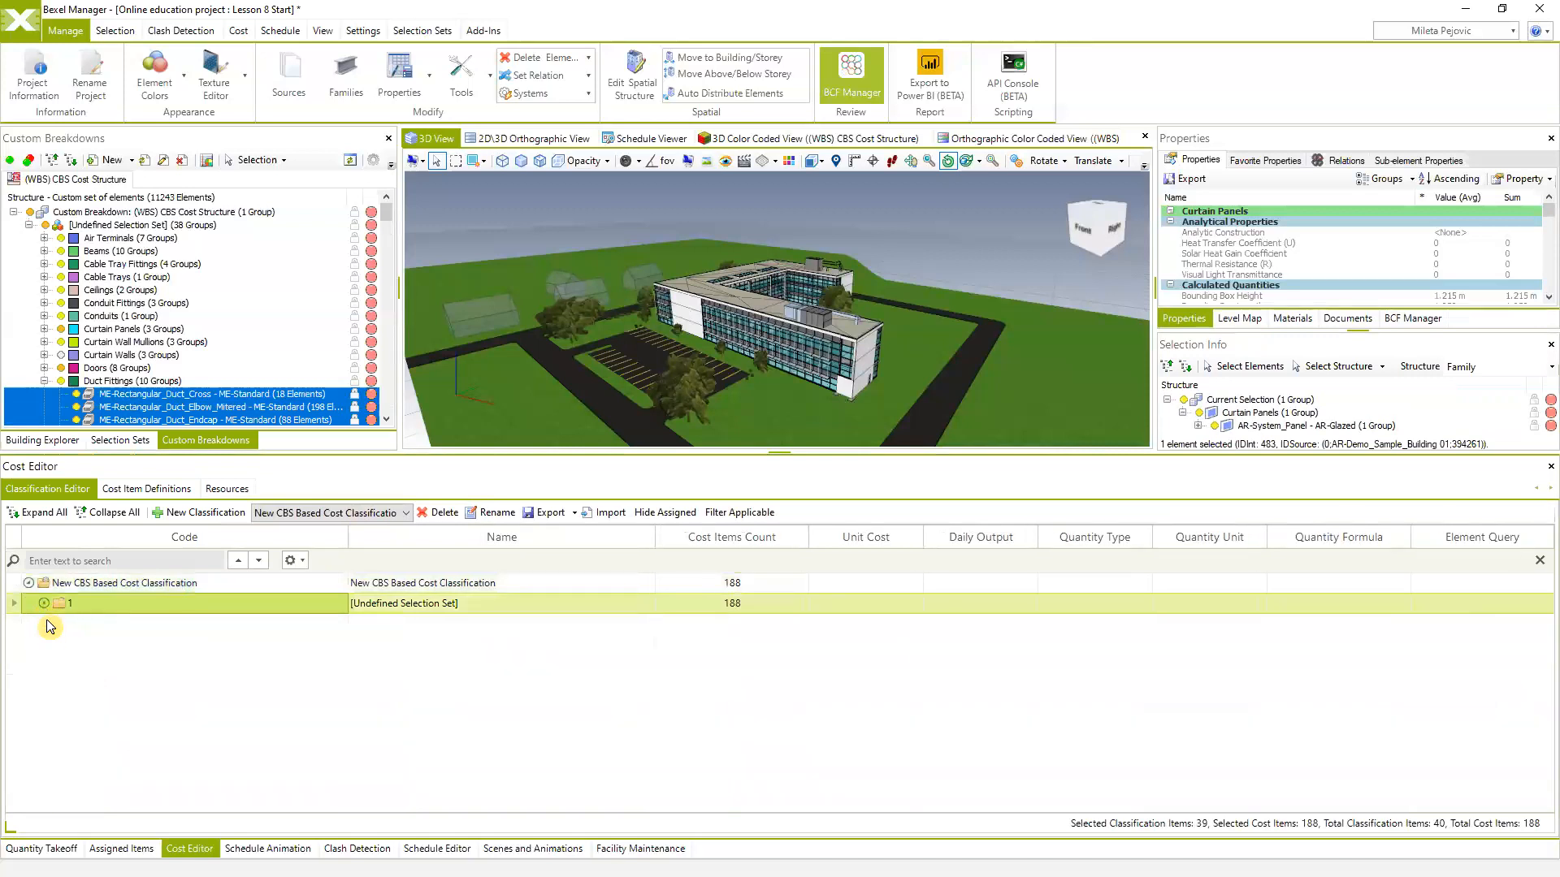
left_click(43, 604)
scroll(120, 725, "down", 1)
scroll(120, 724, "down", 3)
scroll(121, 736, "up", 6)
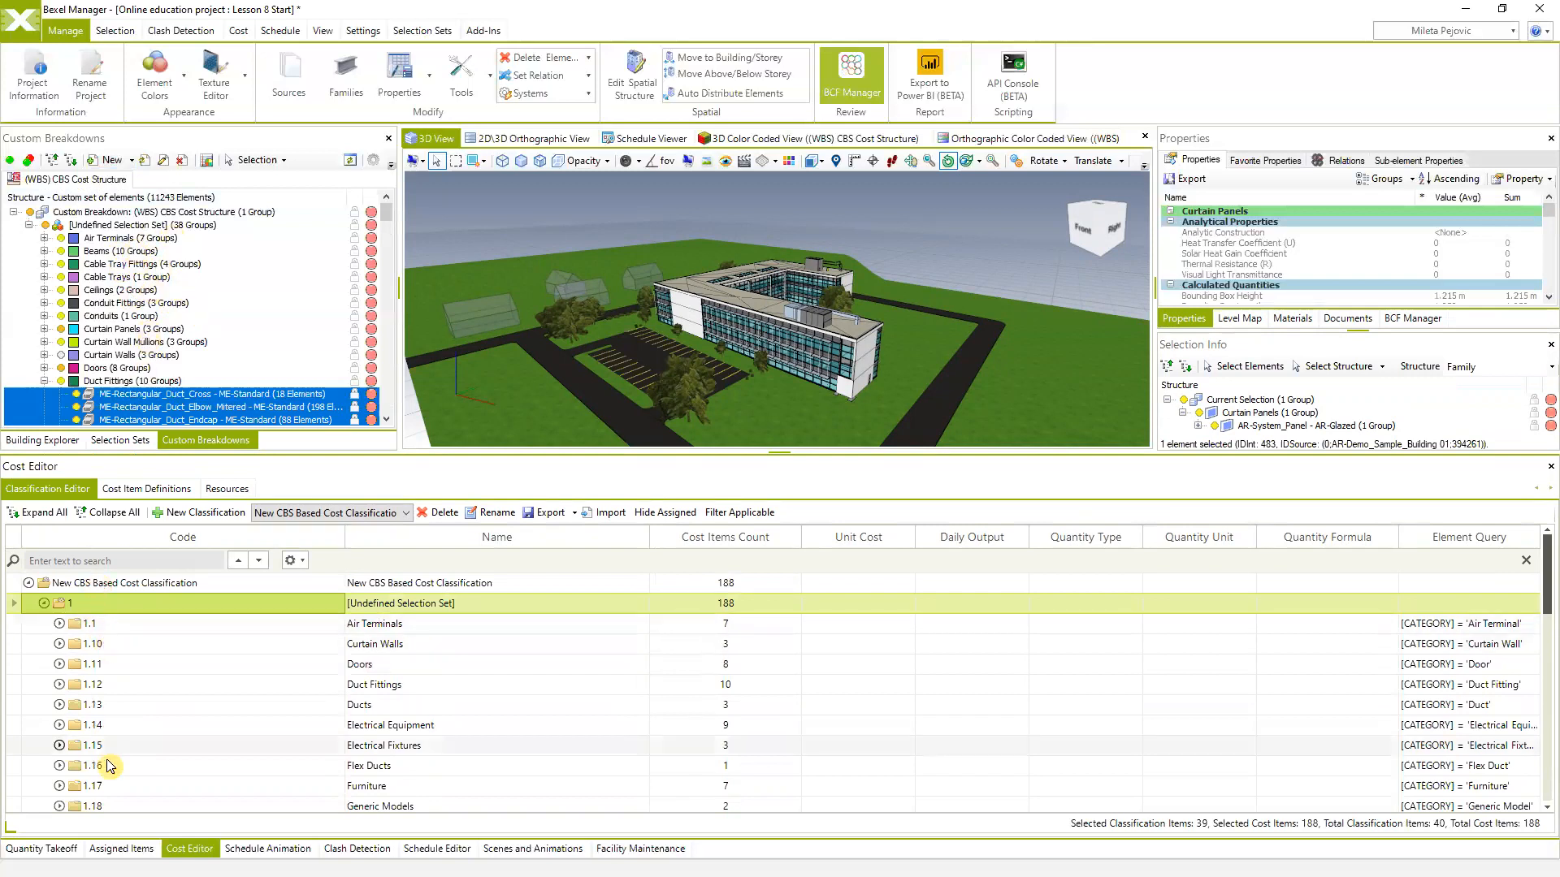
double_click(85, 626)
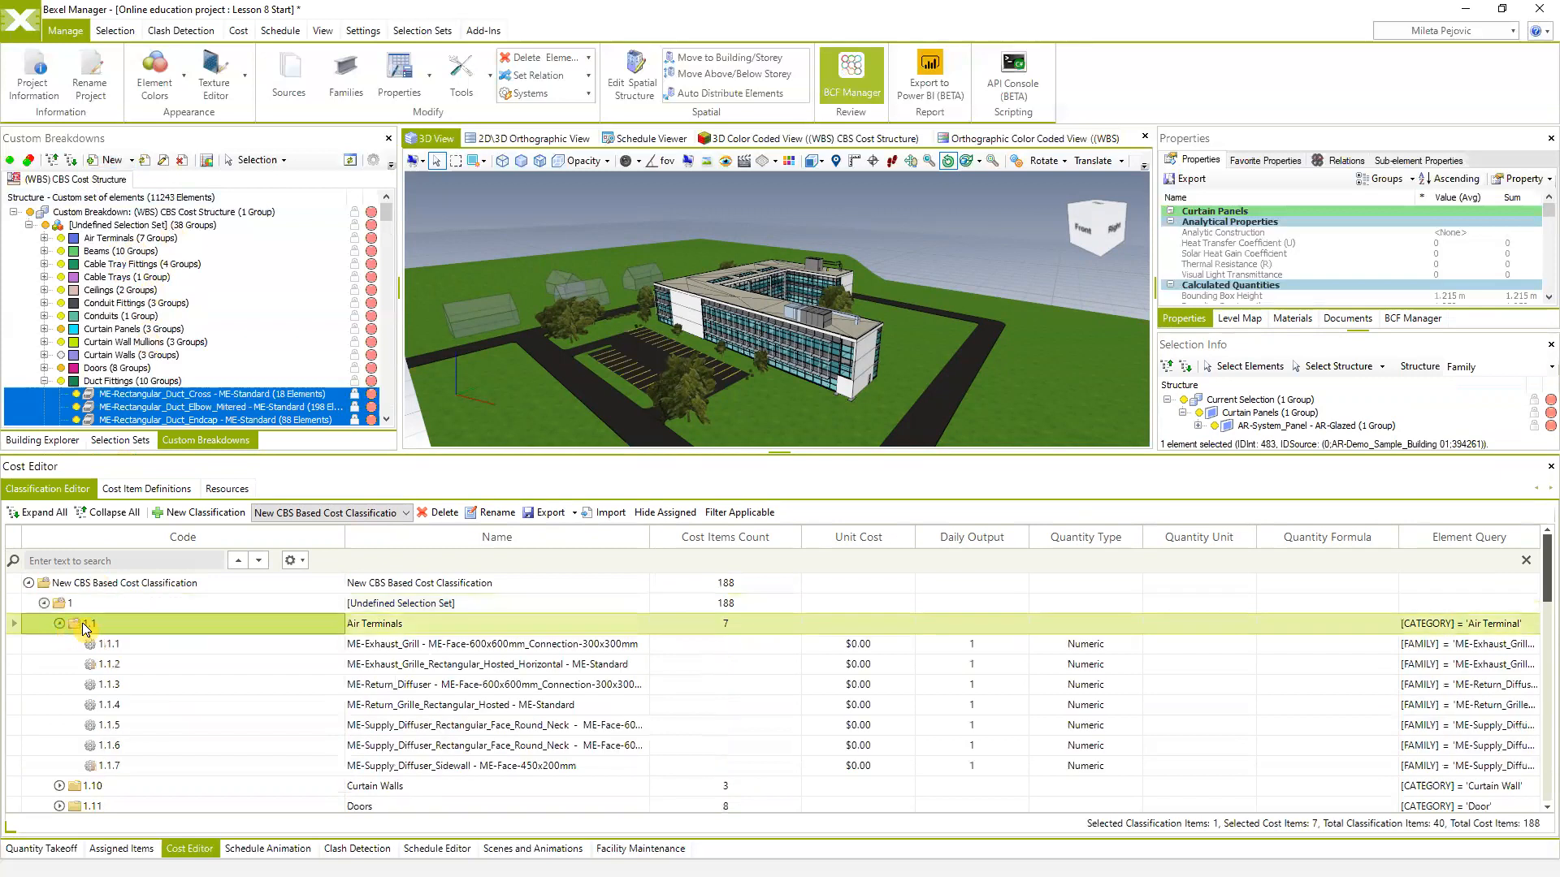
left_click(152, 647)
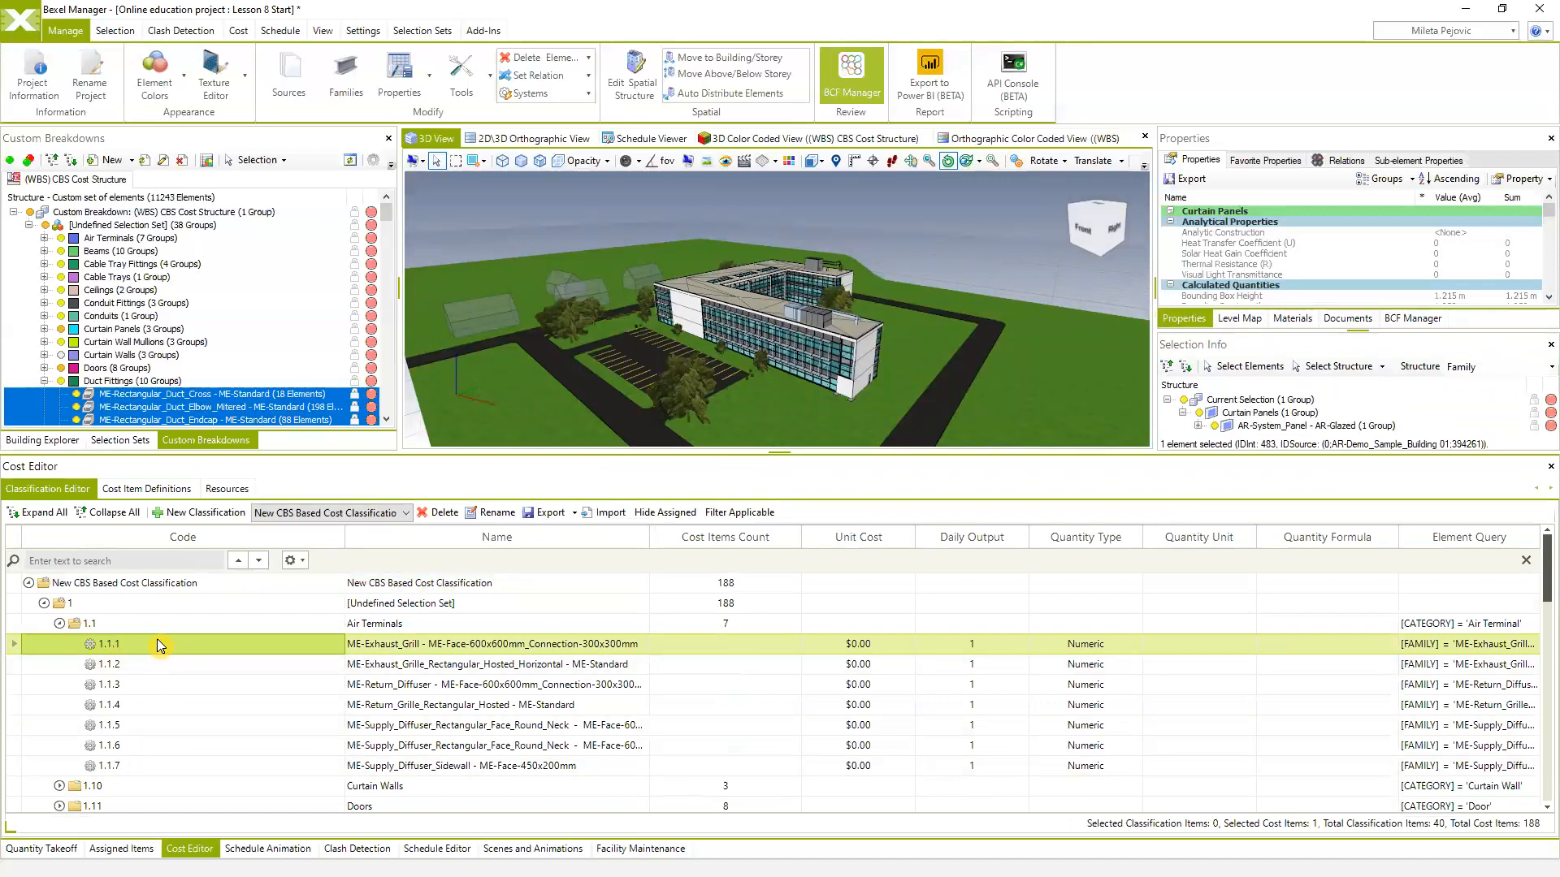
left_click(60, 624)
left_click(43, 603)
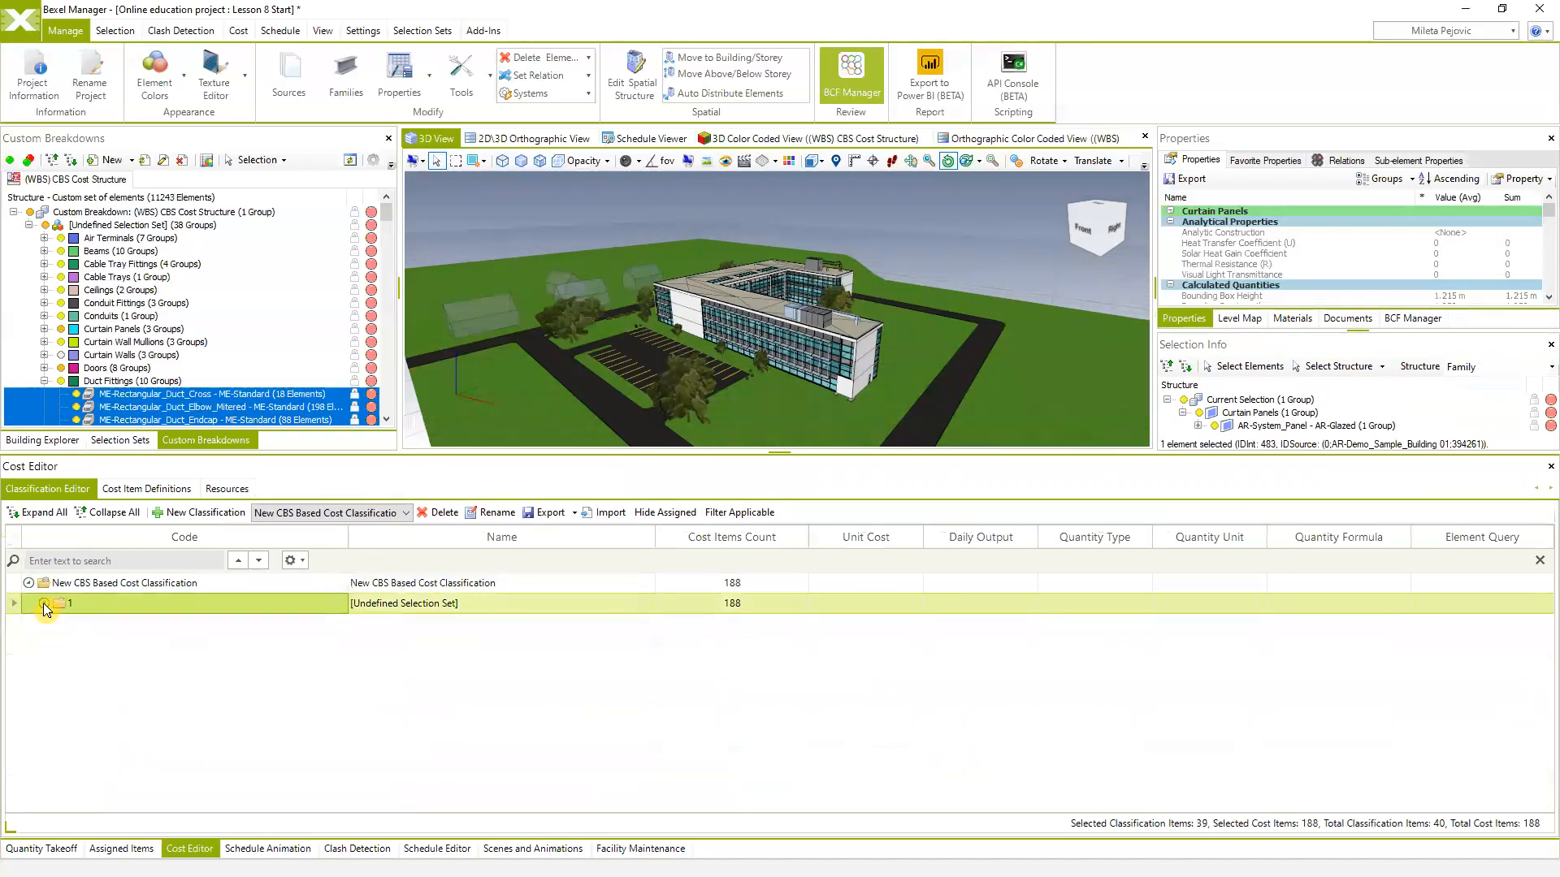
Expand [Undefined Selection Set], look through its generated categories and inspect the cost items under Electrical Fixtures
left_click(42, 603)
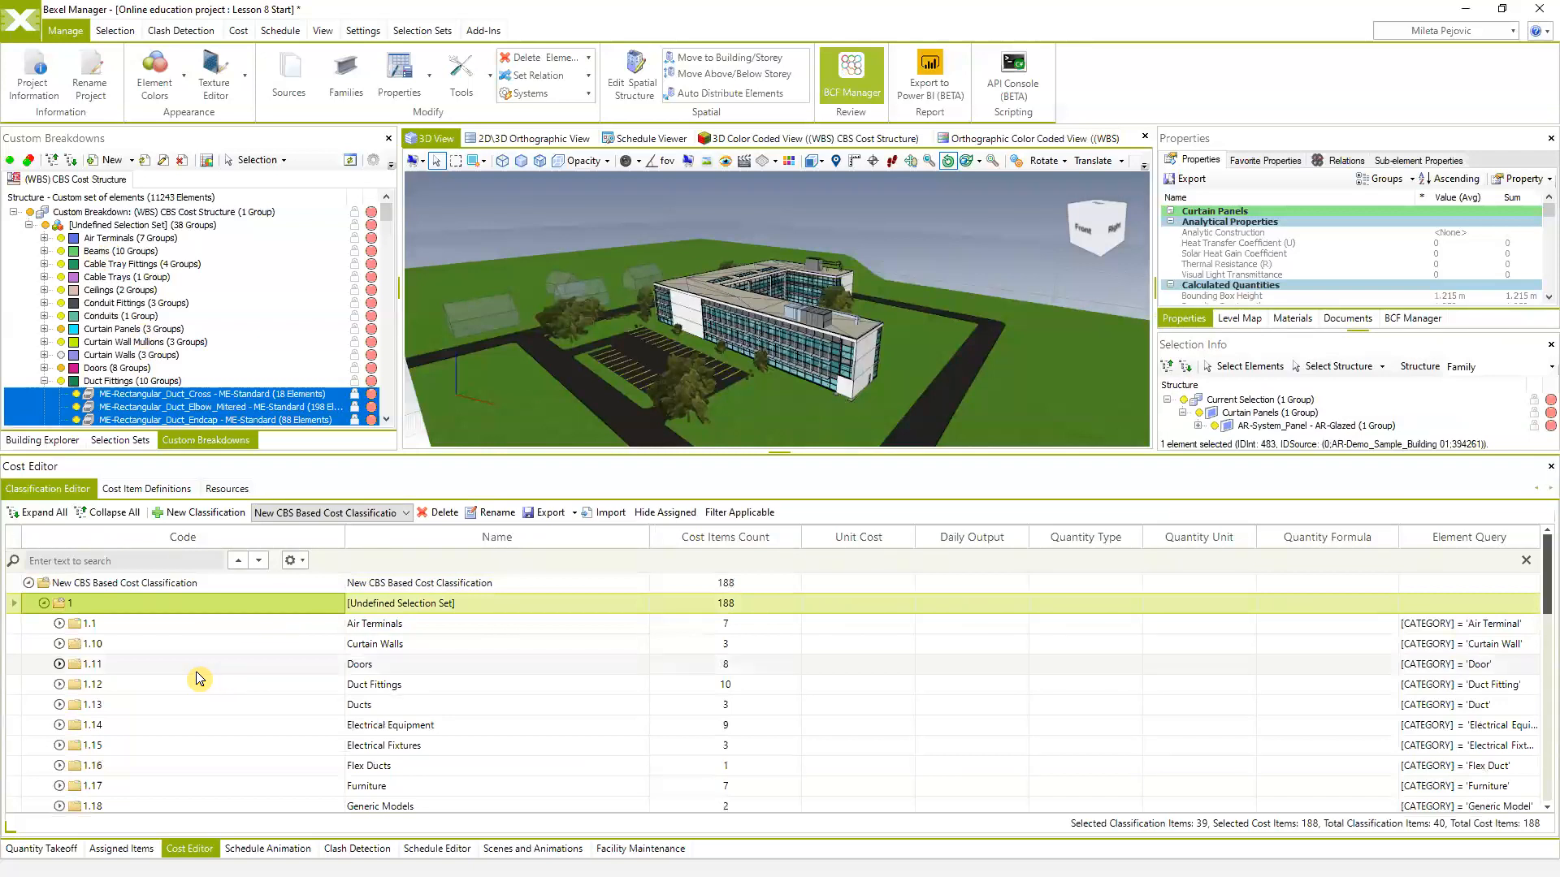
scroll(199, 676, "down", 5)
scroll(196, 677, "down", 4)
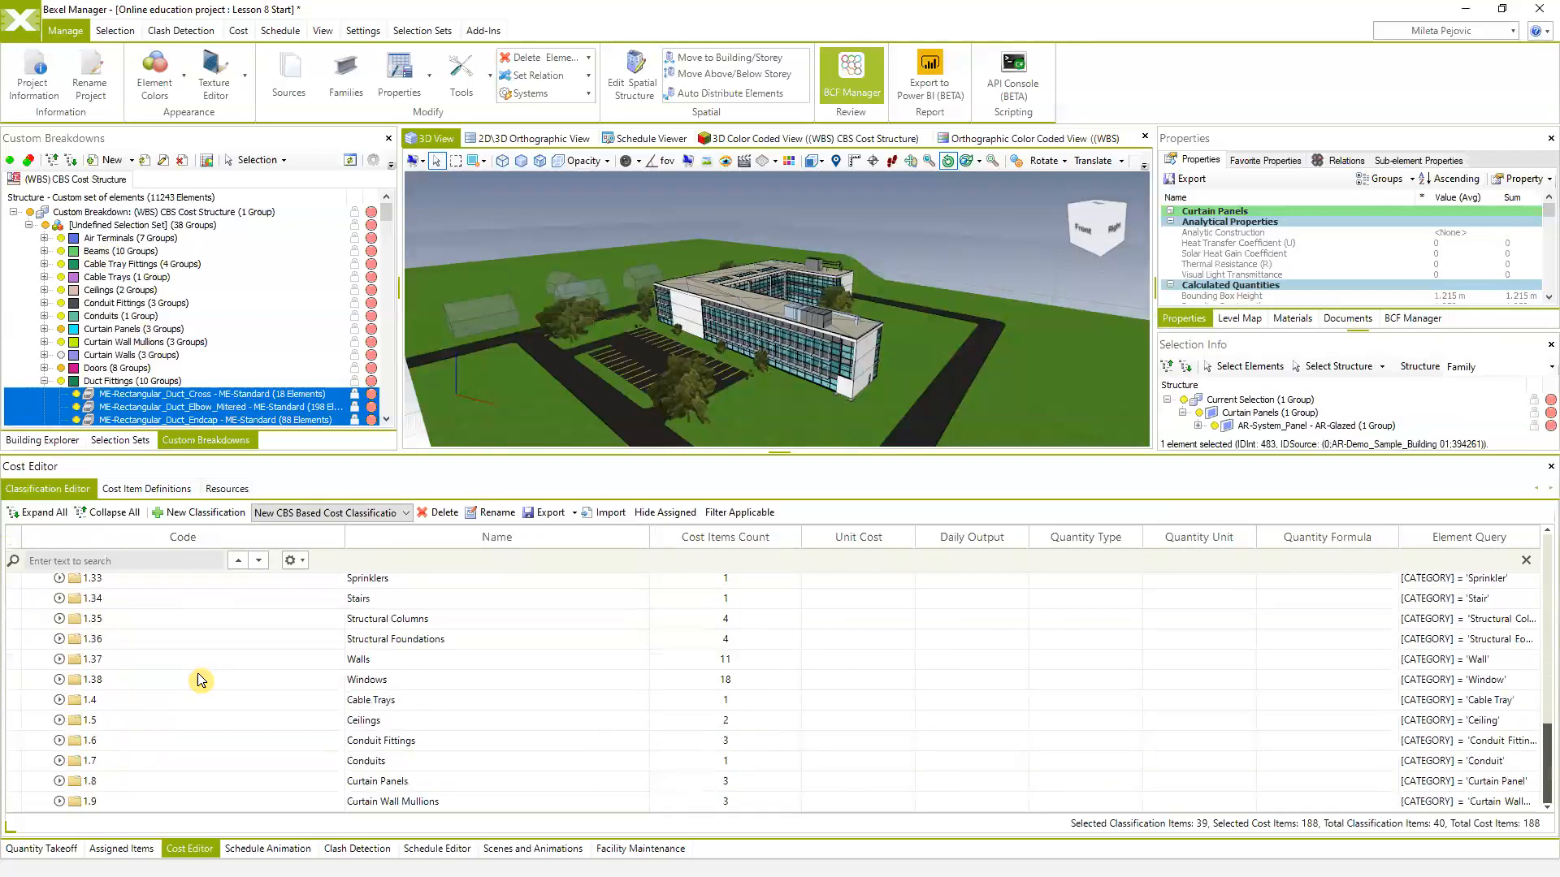
scroll(199, 642, "up", 6)
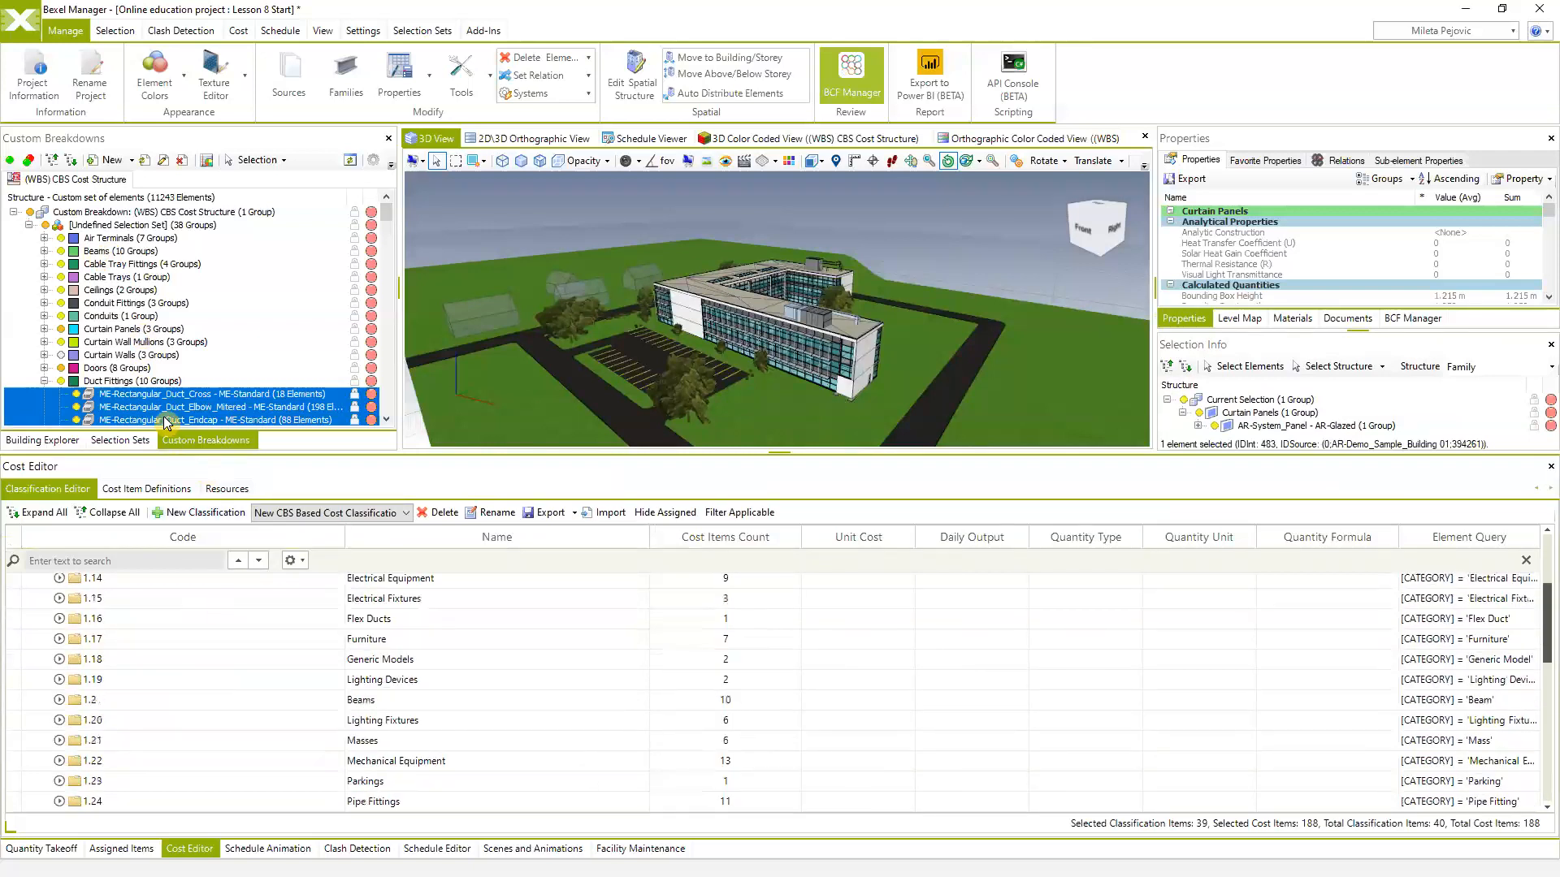
left_click(61, 602)
left_click(61, 600)
left_click(110, 620)
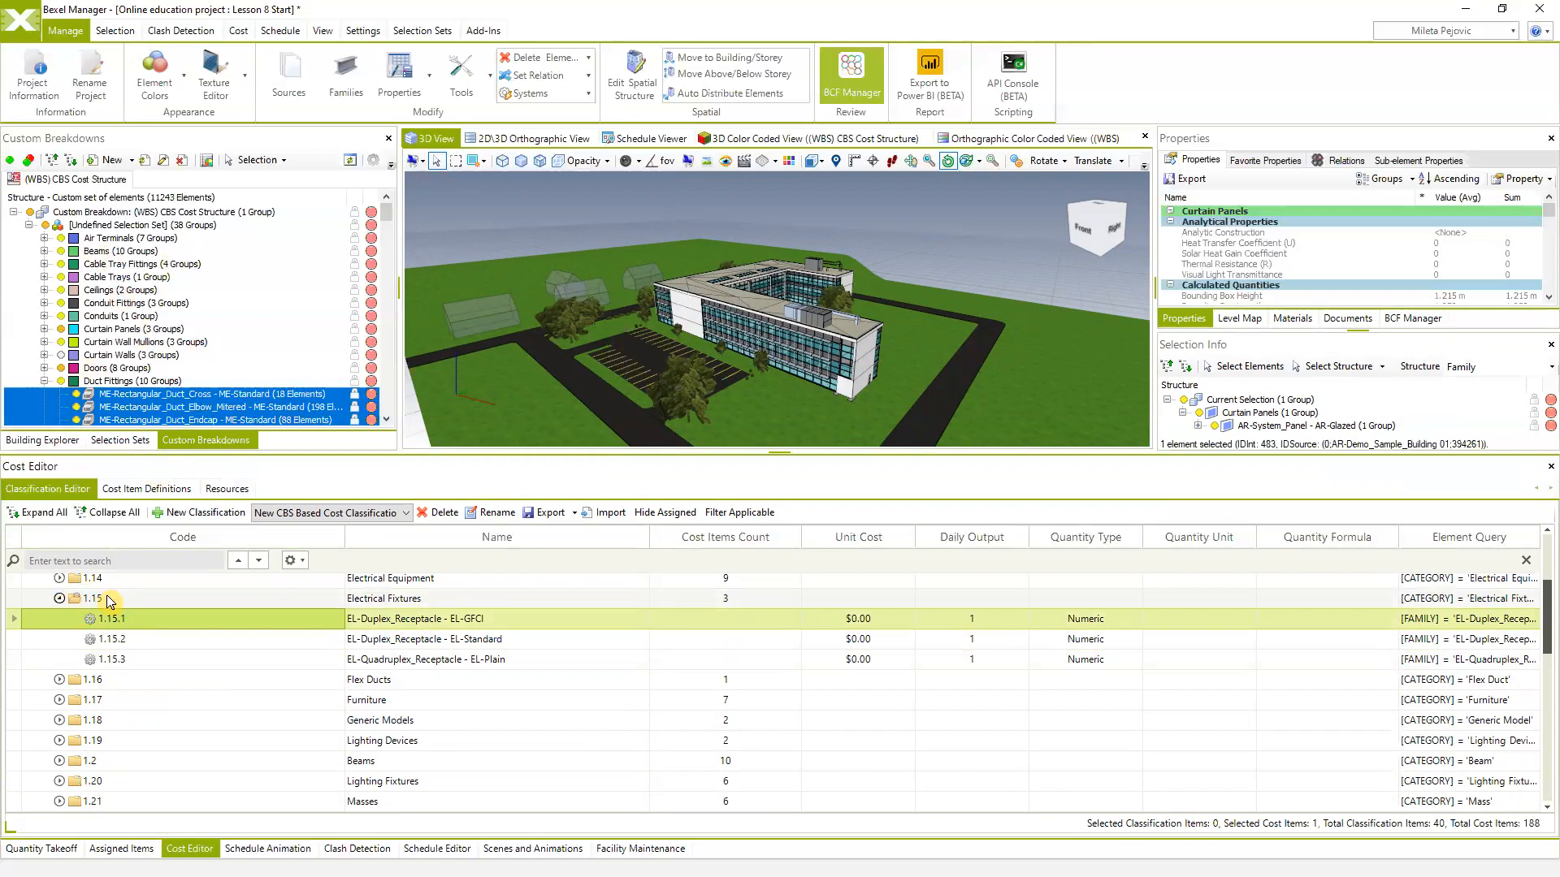
Compare the Curtain Panels and Conduit Fittings families in the custom breakdown with the generated Electrical Fixtures cost items
left_click(45, 329)
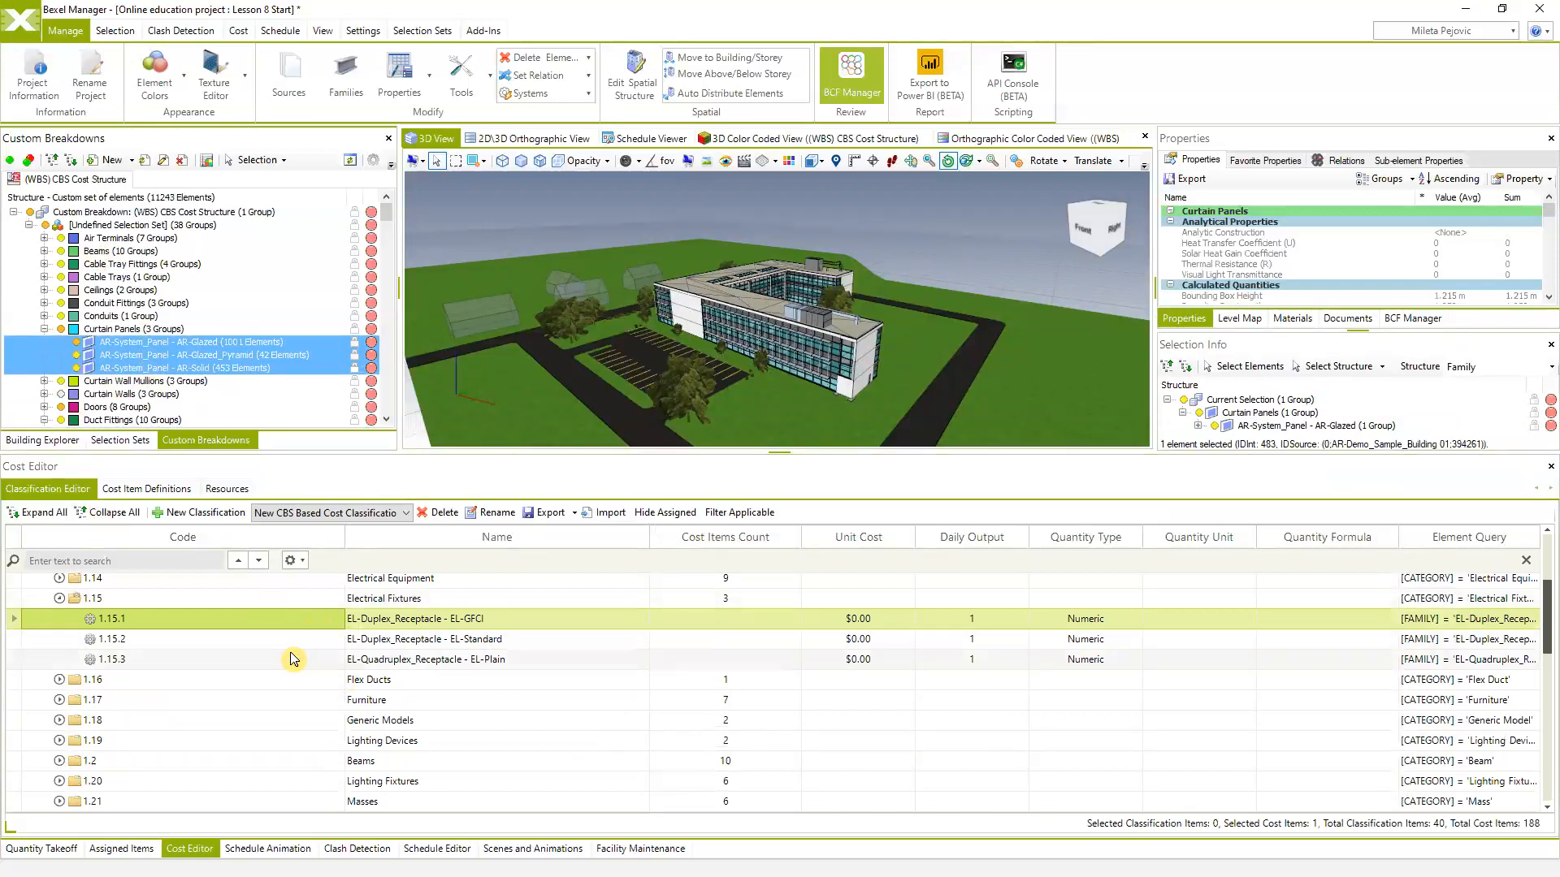
left_click(186, 639)
left_click(186, 660)
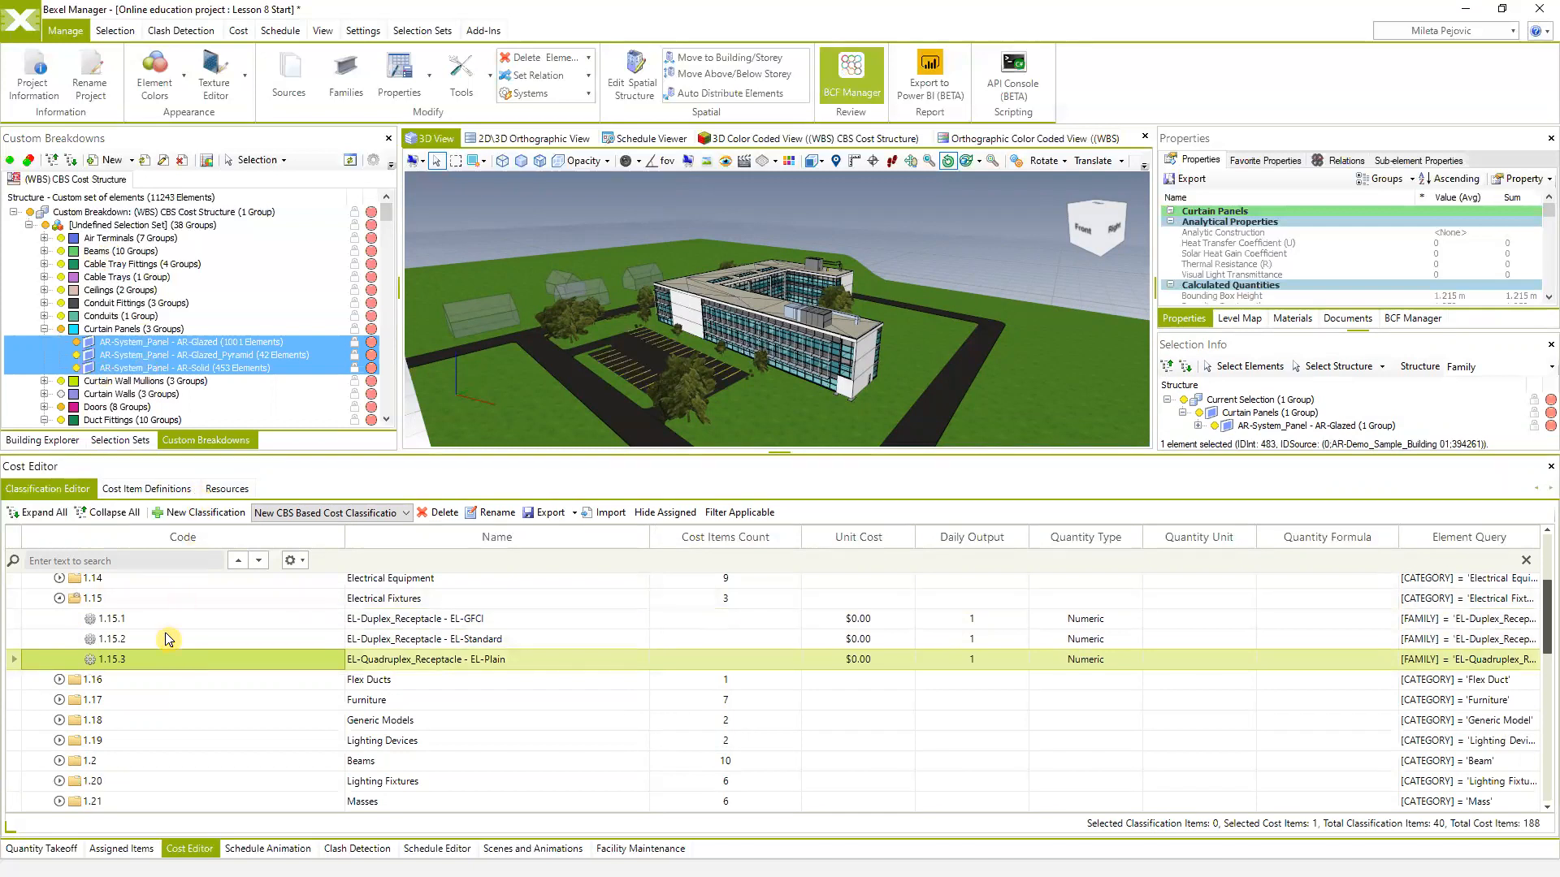
left_click(241, 623)
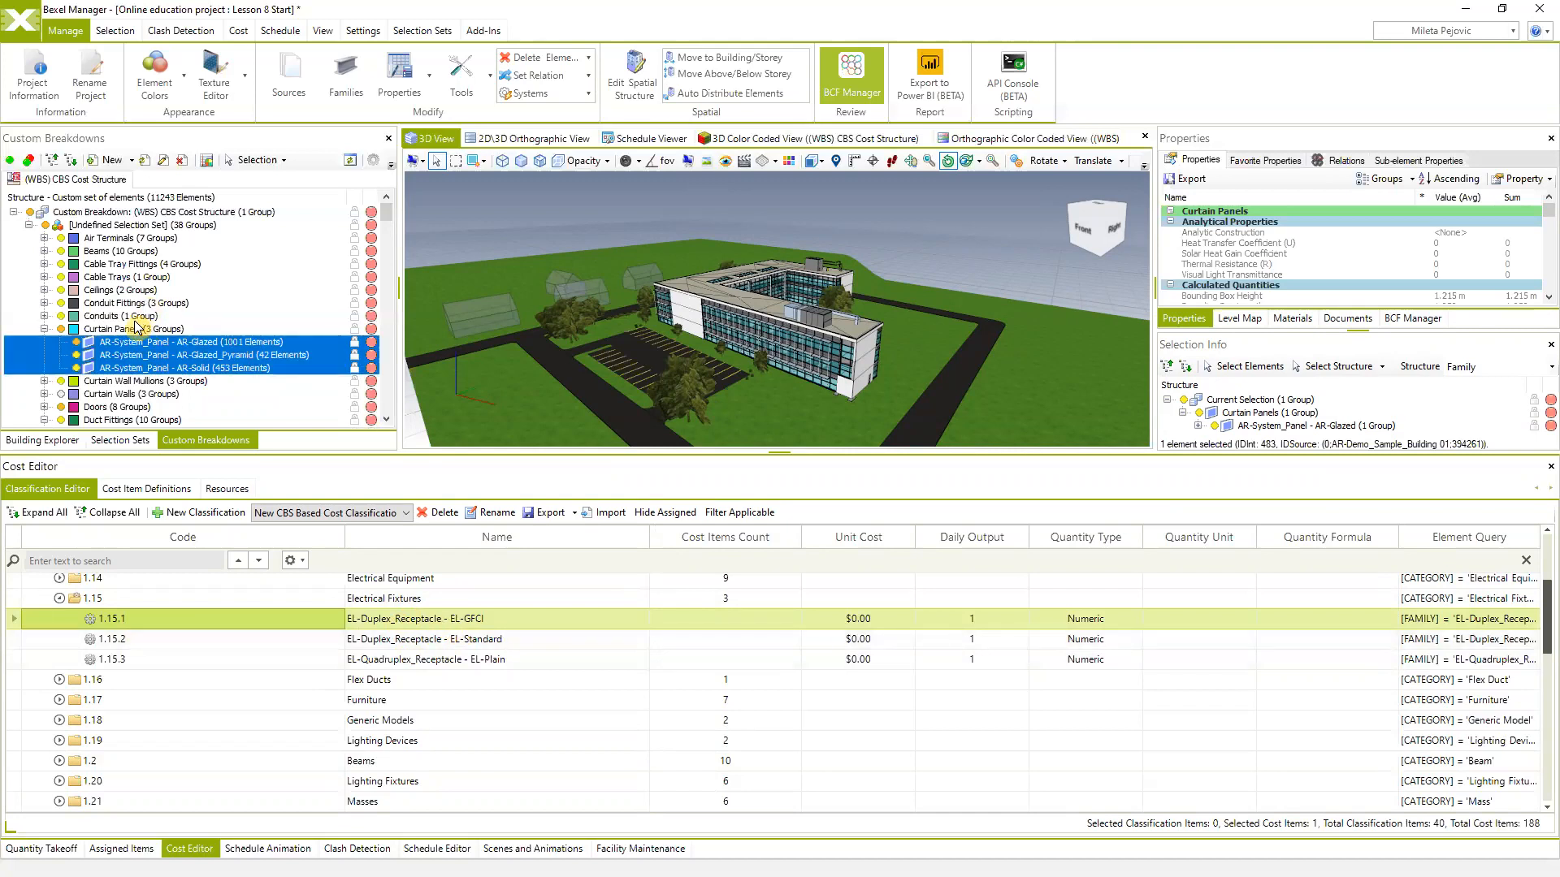
scroll(140, 328, "down", 6)
scroll(146, 343, "up", 6)
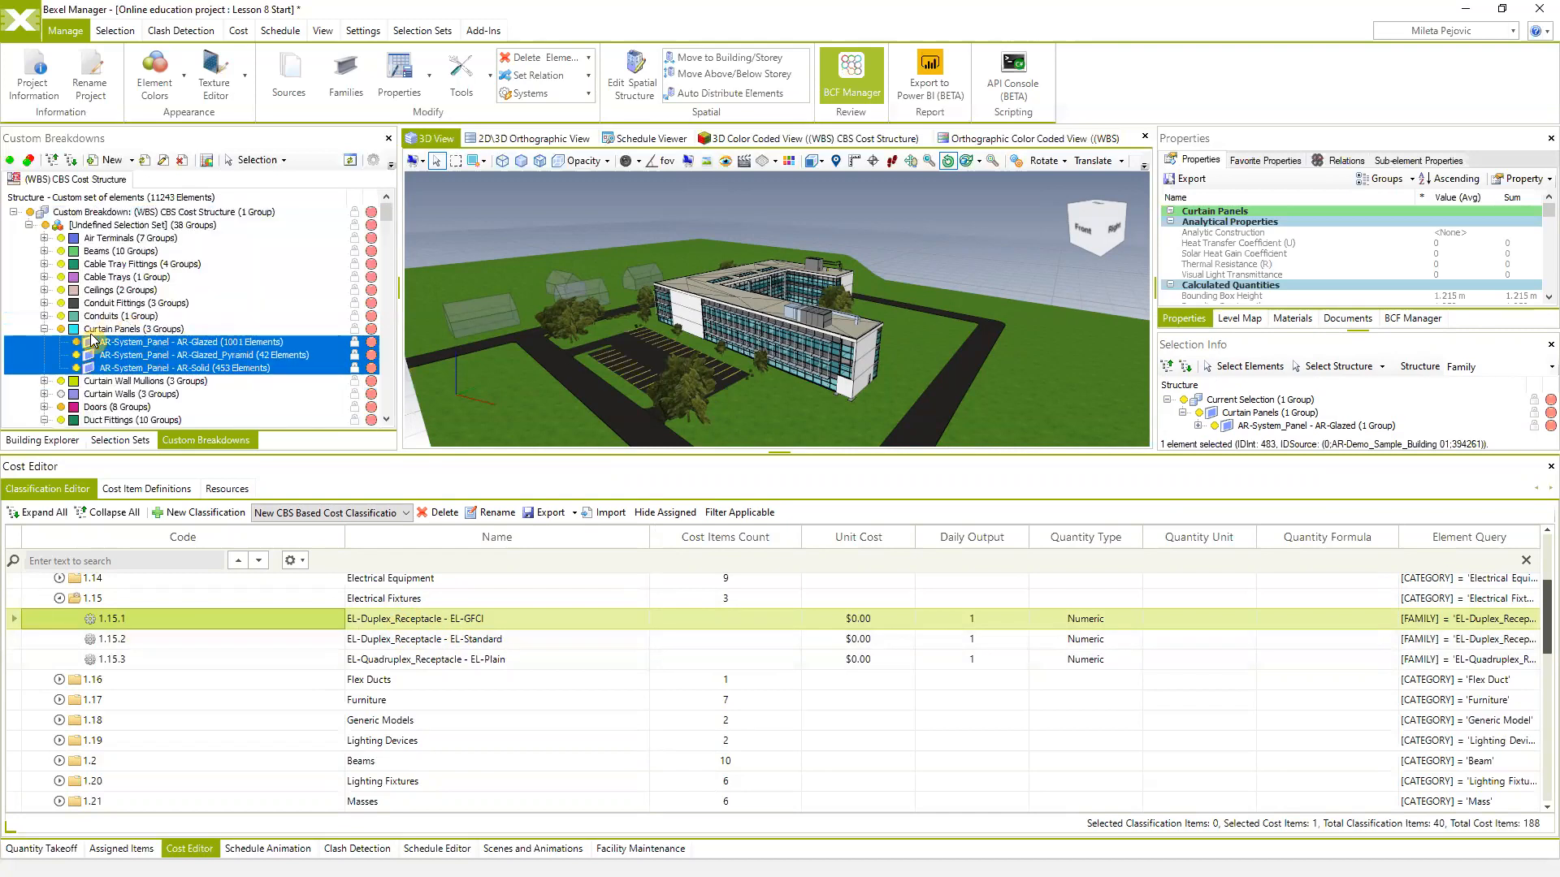
left_click(44, 329)
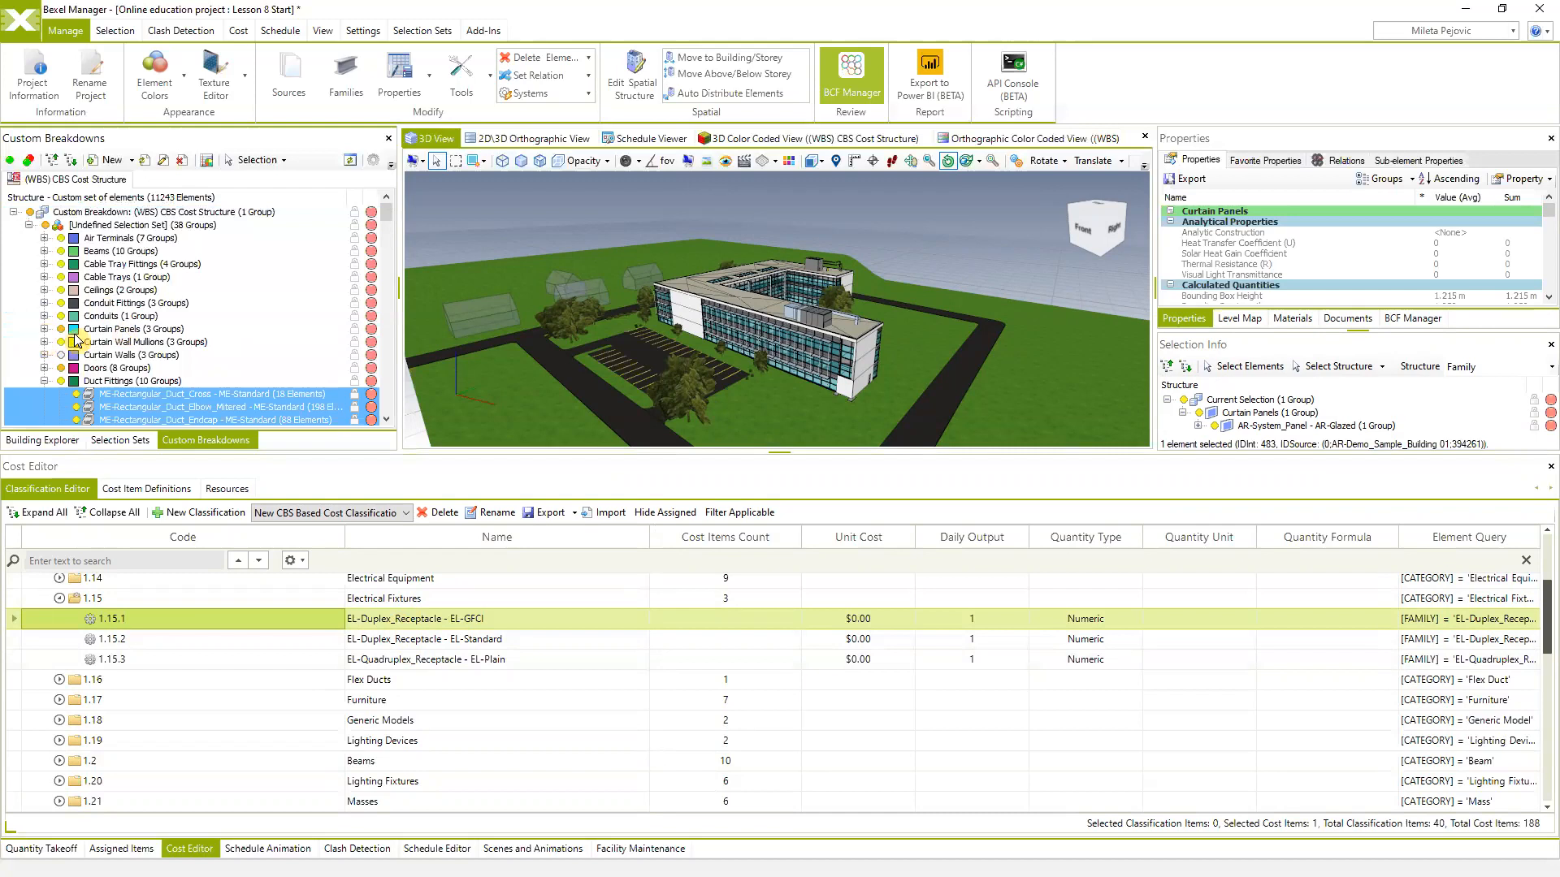
left_click(44, 303)
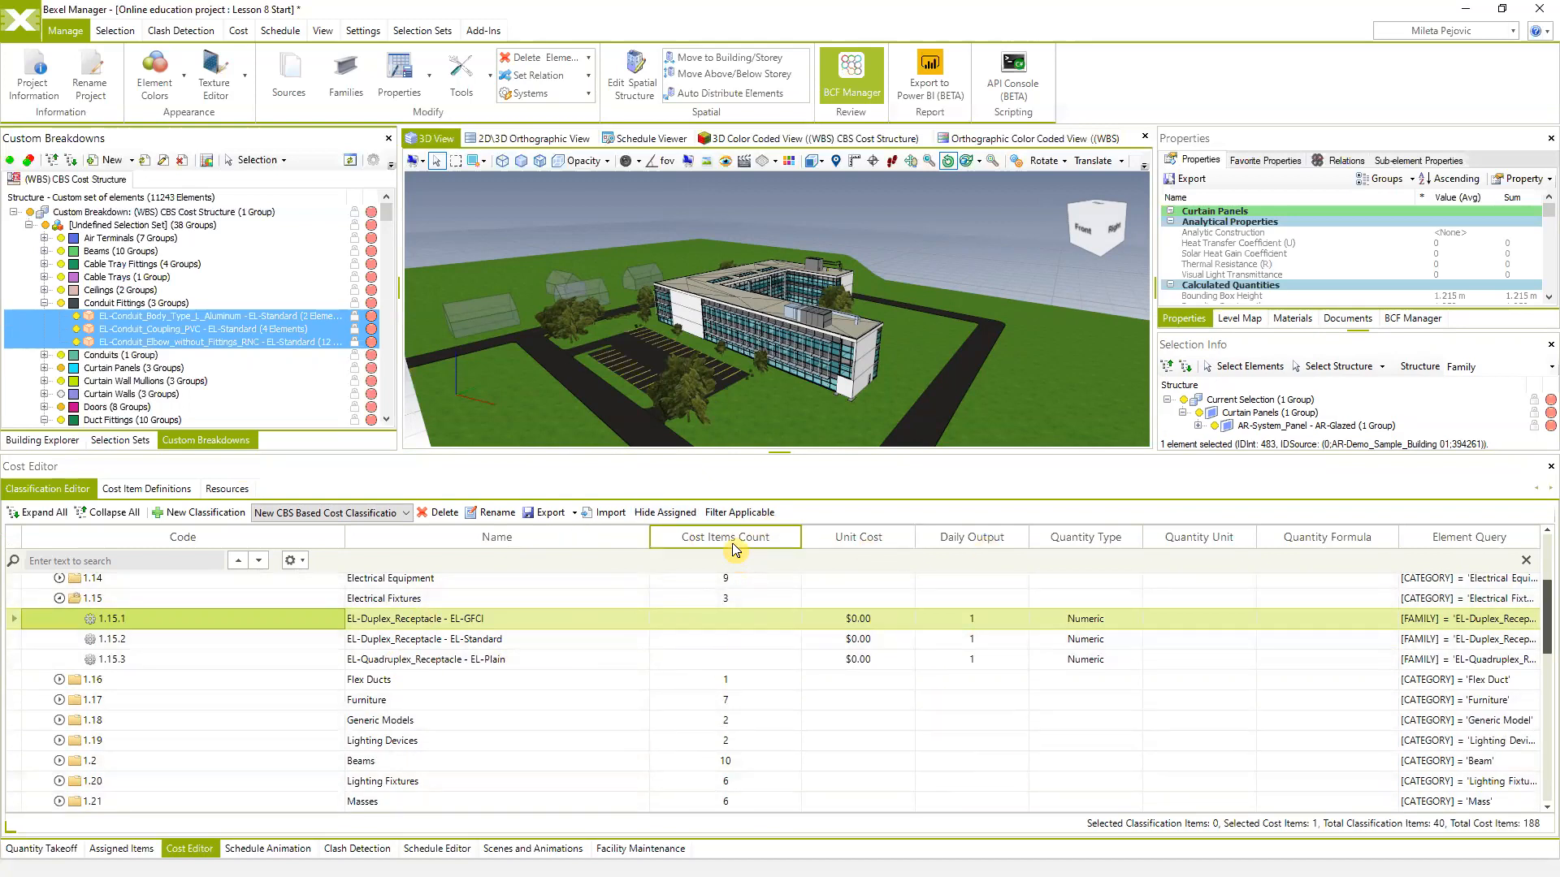
Collapse Electrical Fixtures and inspect the cost items under Flex Ducts, Furniture and Generic Models
scroll(724, 720, "down", 2)
scroll(724, 738, "up", 2)
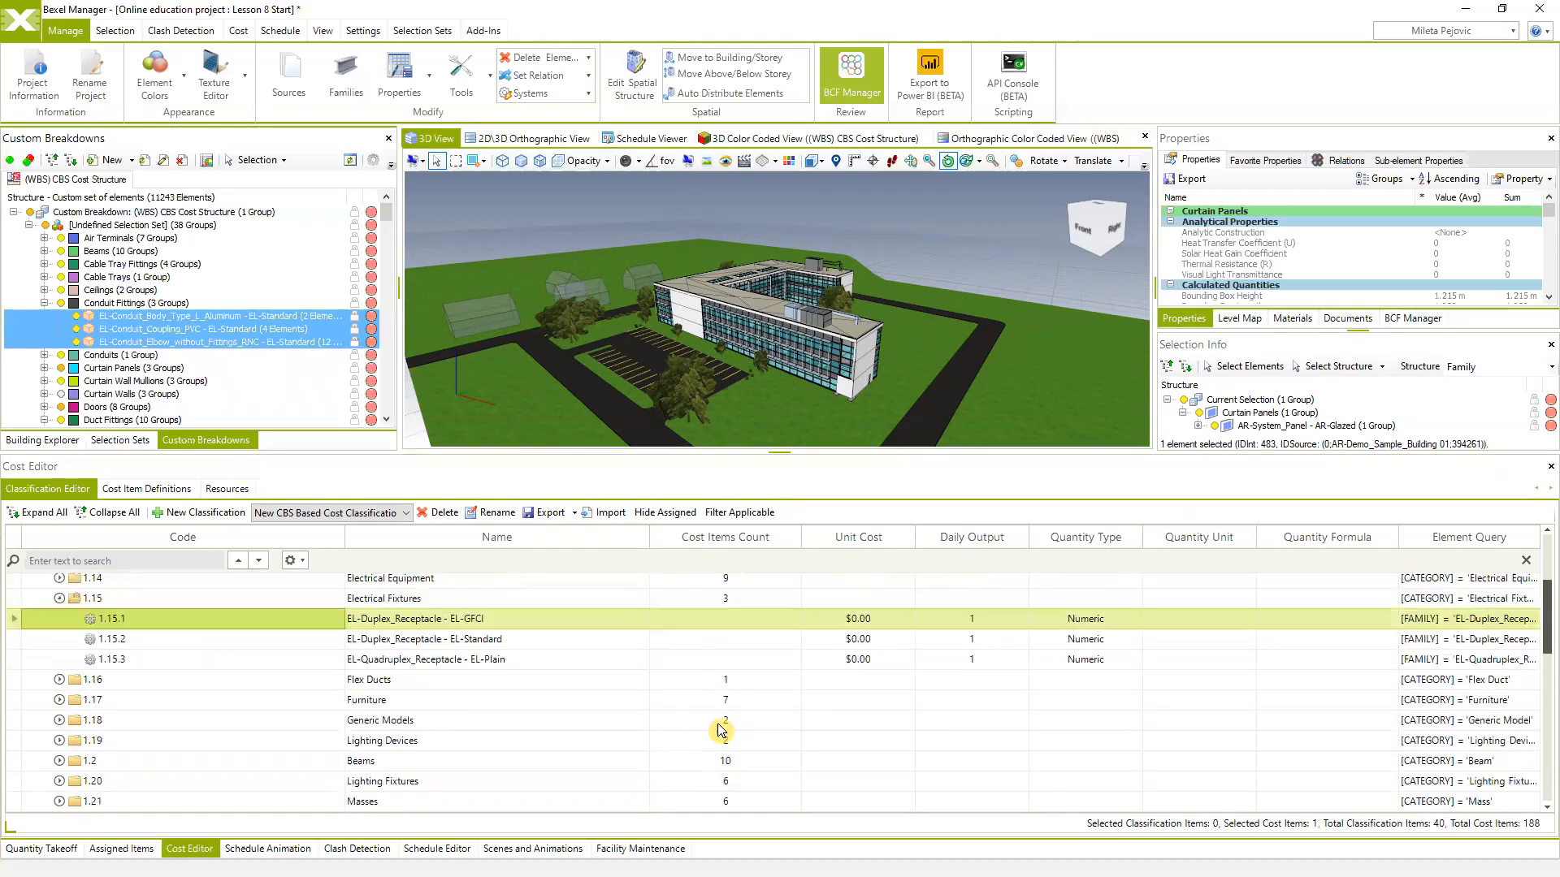
left_click(376, 600)
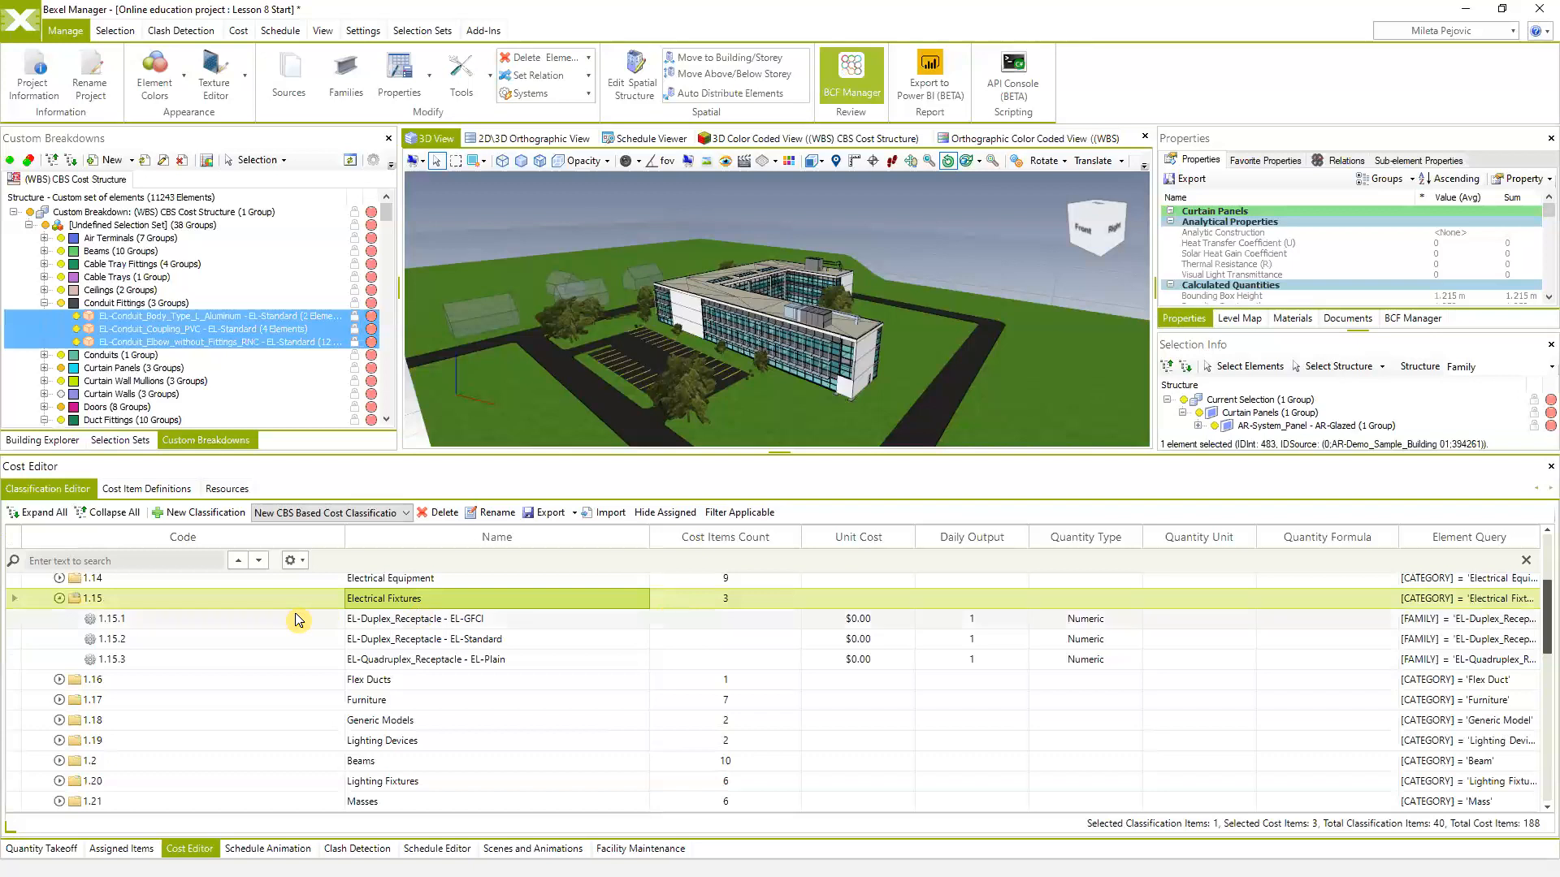
left_click(59, 599)
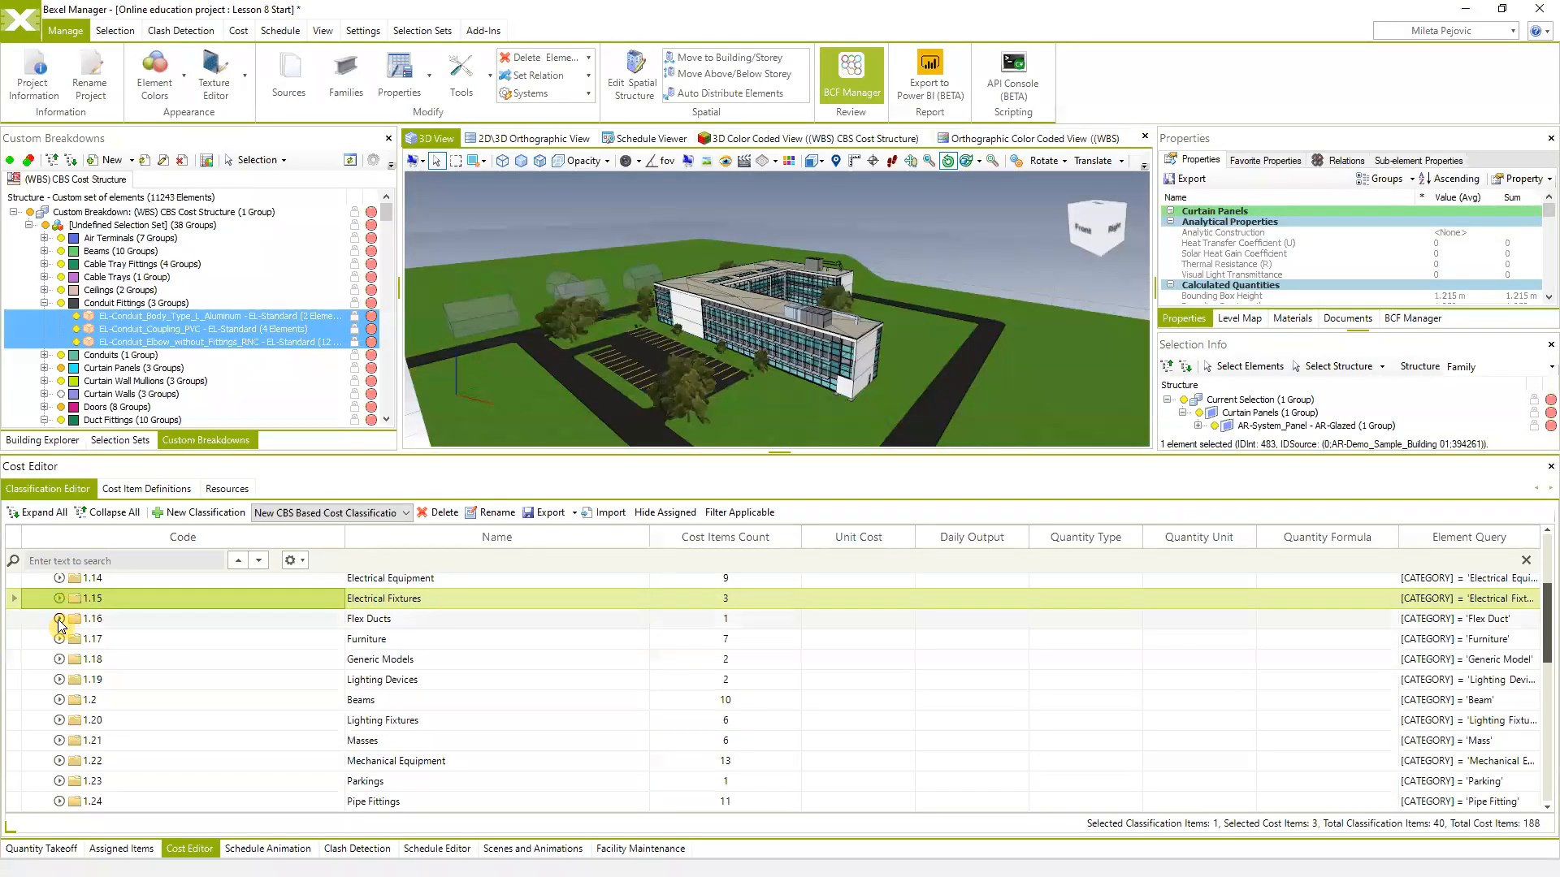
left_click(58, 619)
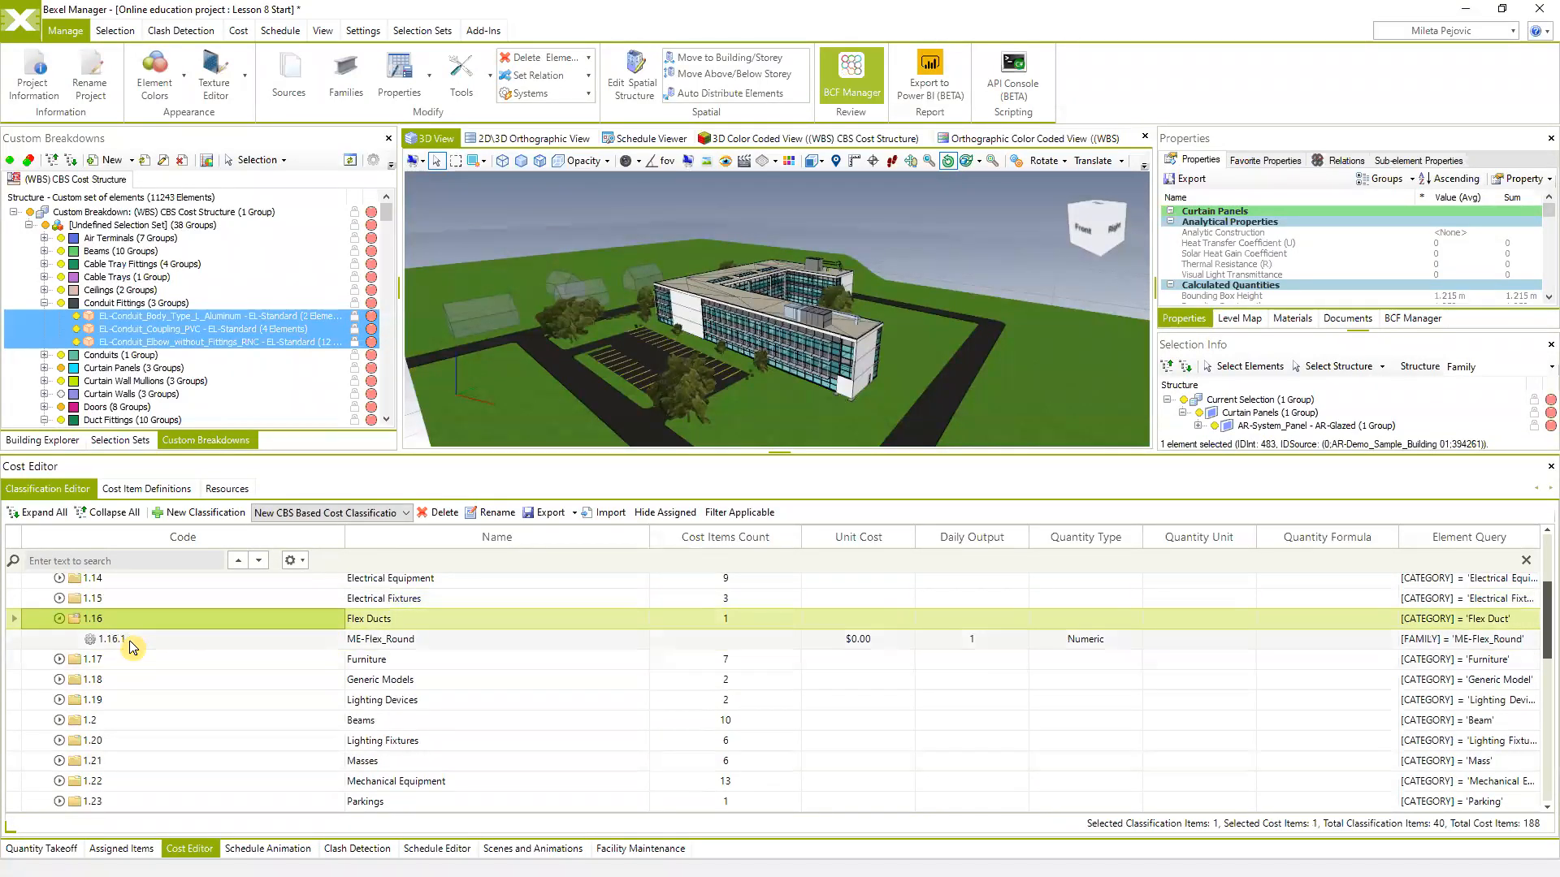
left_click(206, 640)
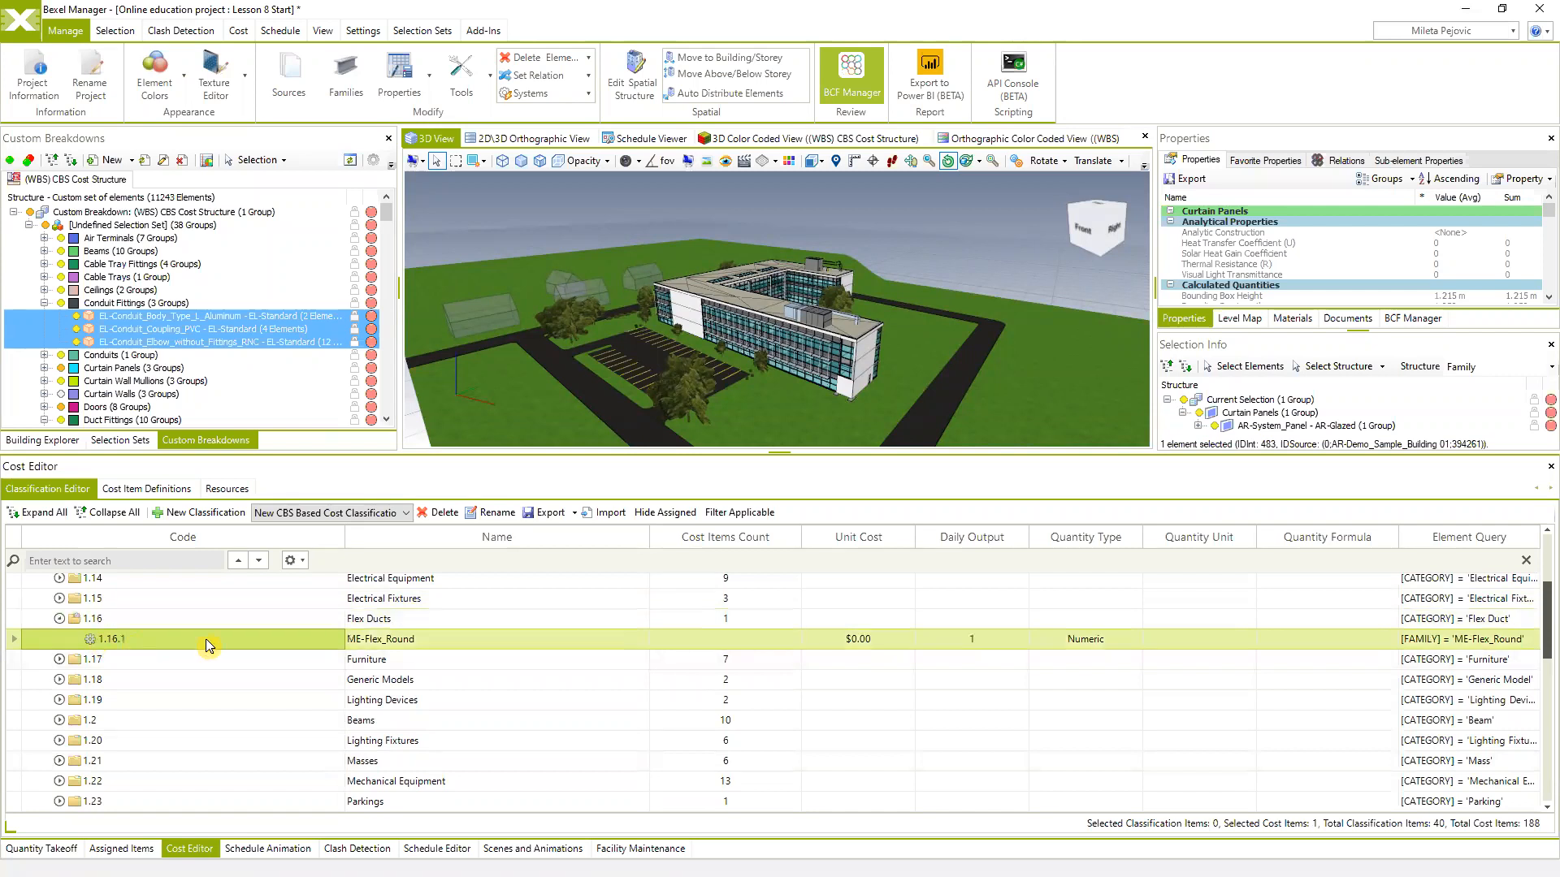
left_click(61, 660)
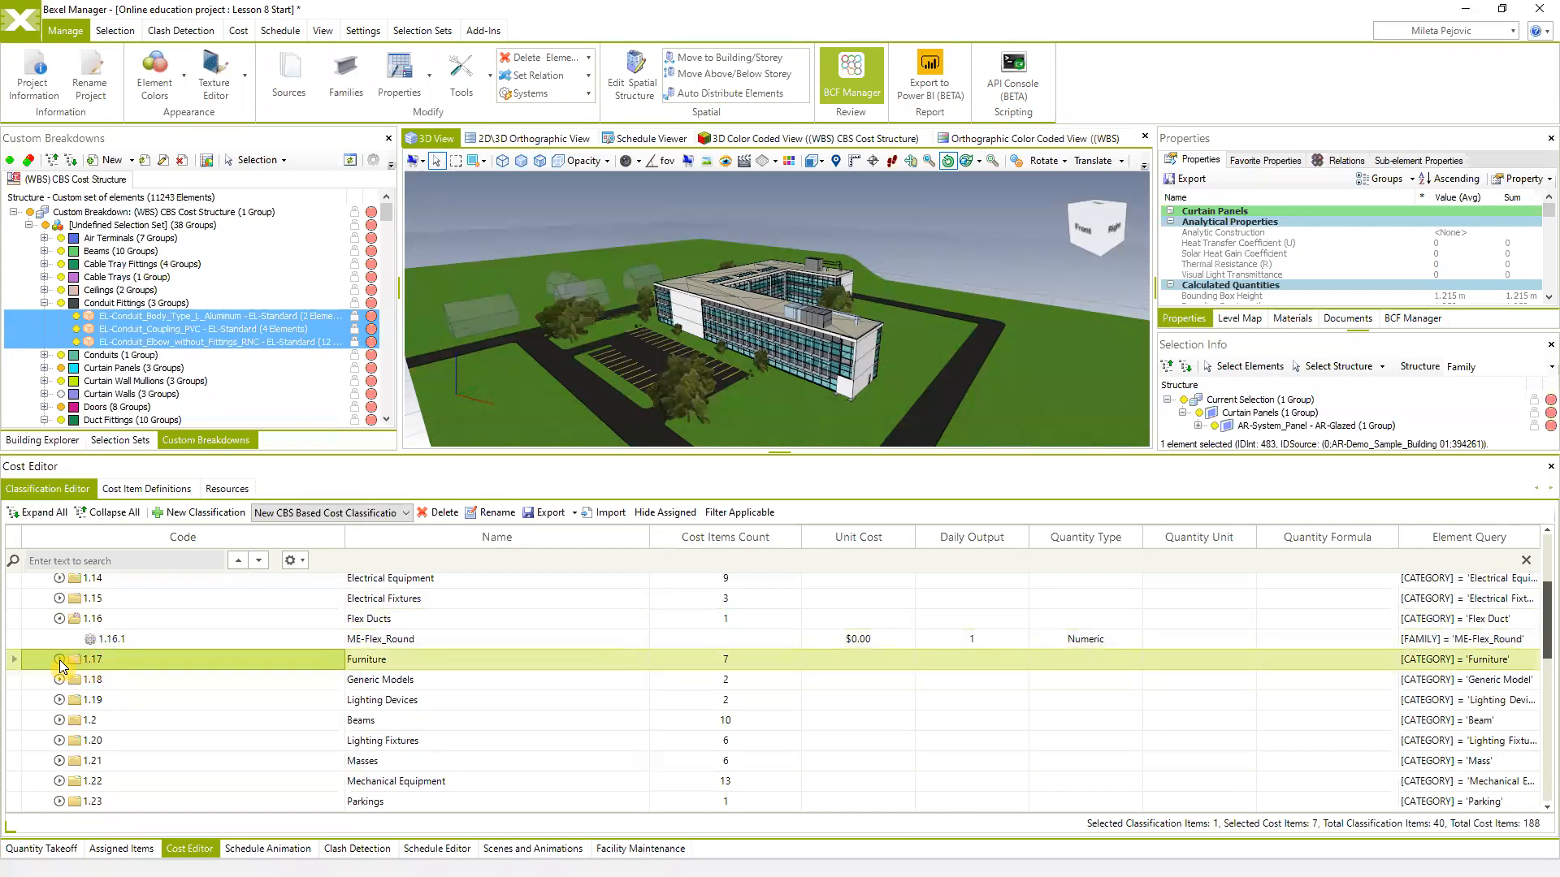
left_click(60, 660)
scroll(56, 638, "down", 3)
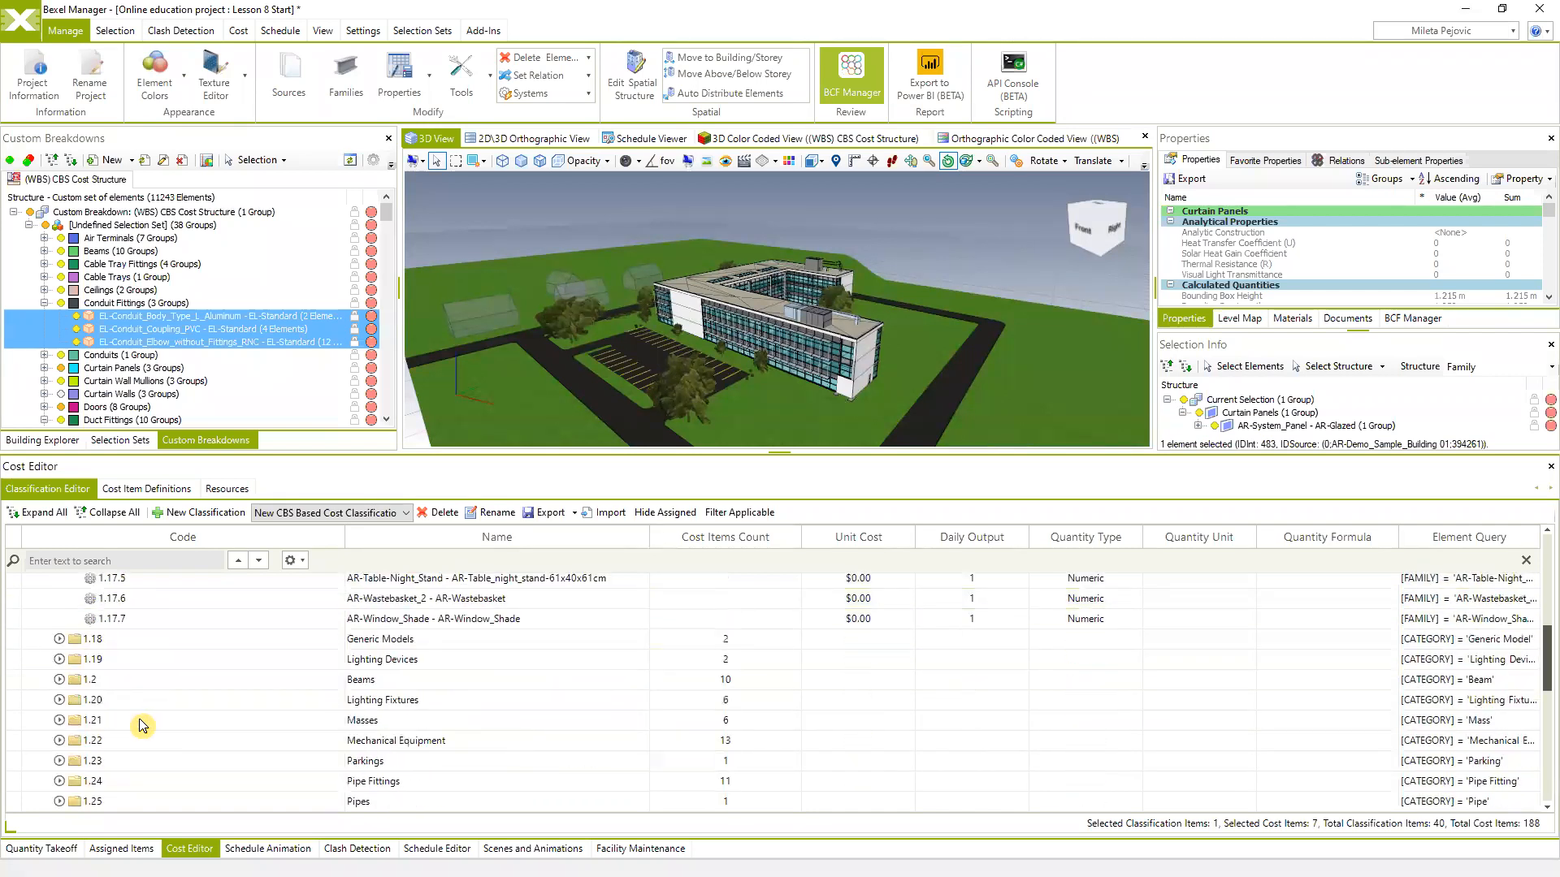
left_click(188, 642)
scroll(569, 649, "up", 3)
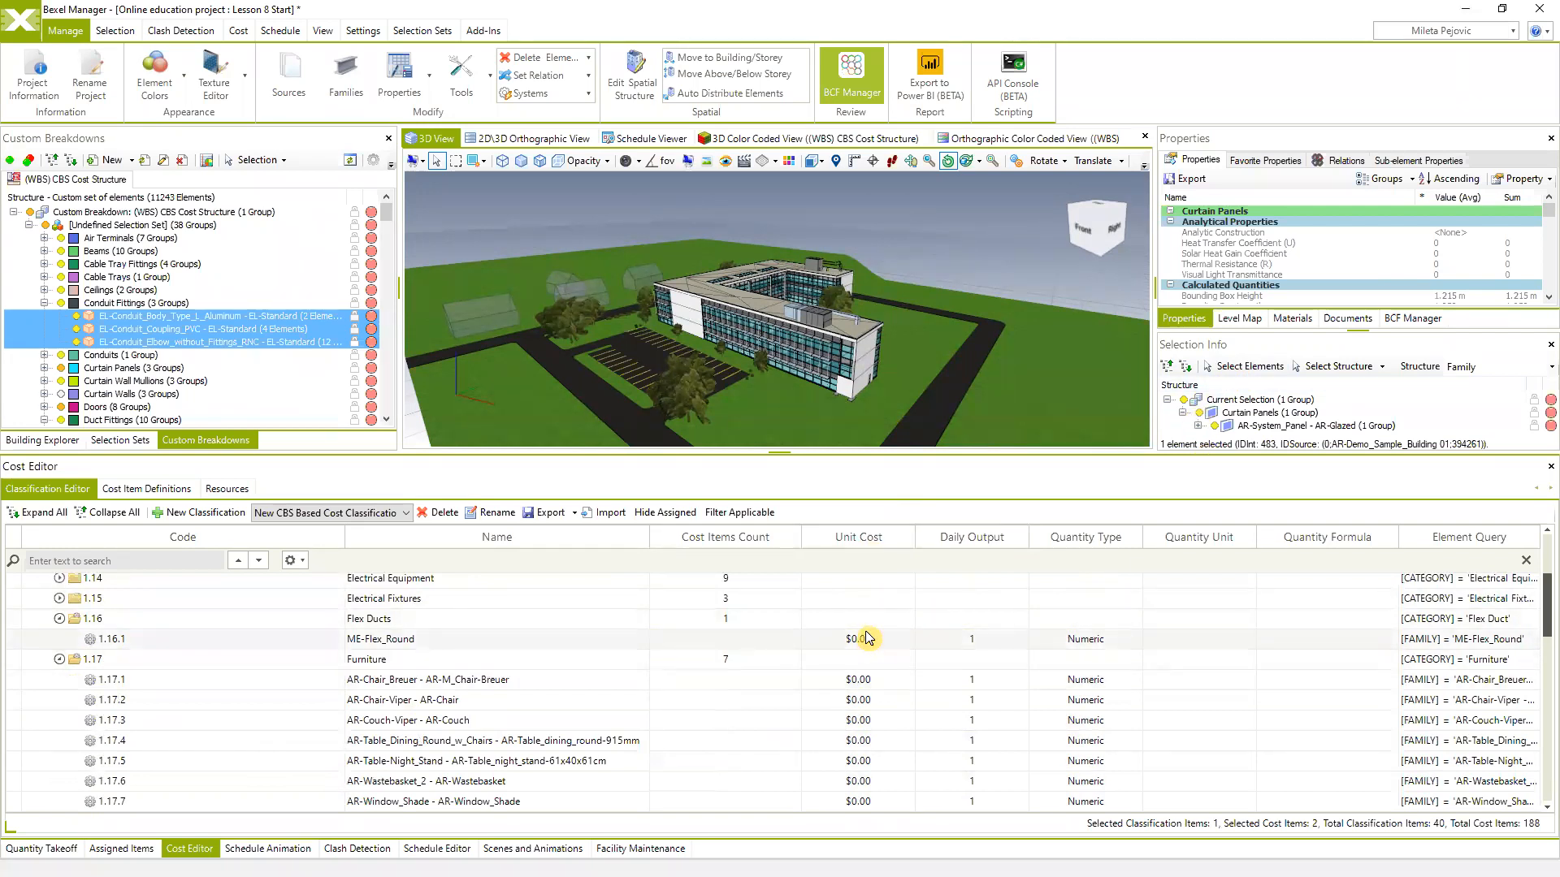
Examine the Unit Cost, Daily Output, Quantity Type and remaining quantity columns of the generated cost items
scroll(886, 718, "down", 4)
scroll(887, 707, "up", 5)
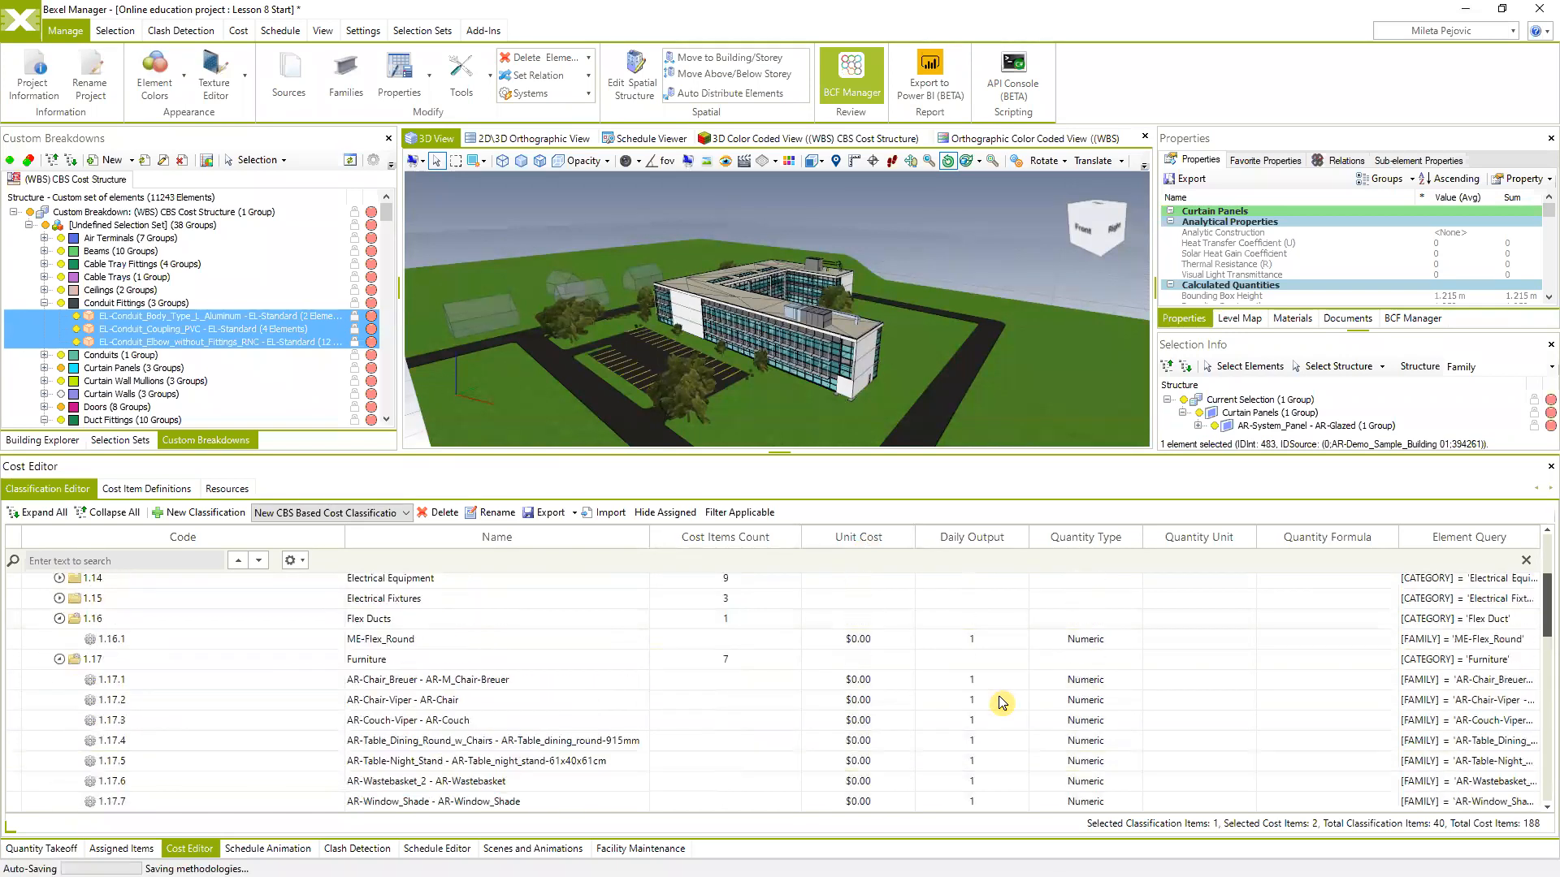
scroll(1002, 704, "down", 1)
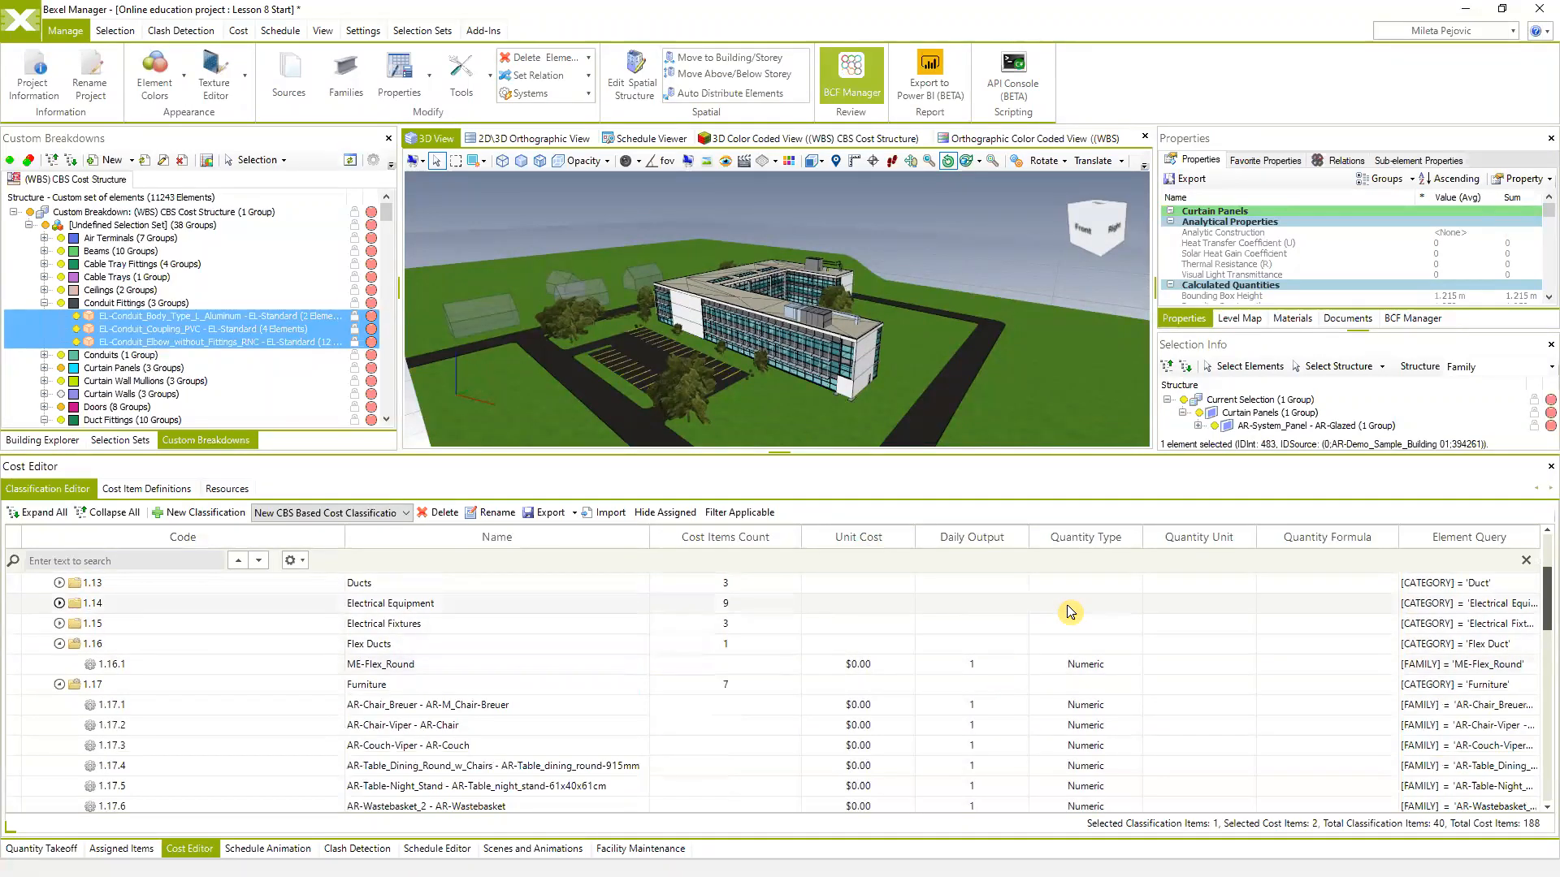
scroll(1072, 621, "down", 5)
scroll(1076, 642, "up", 3)
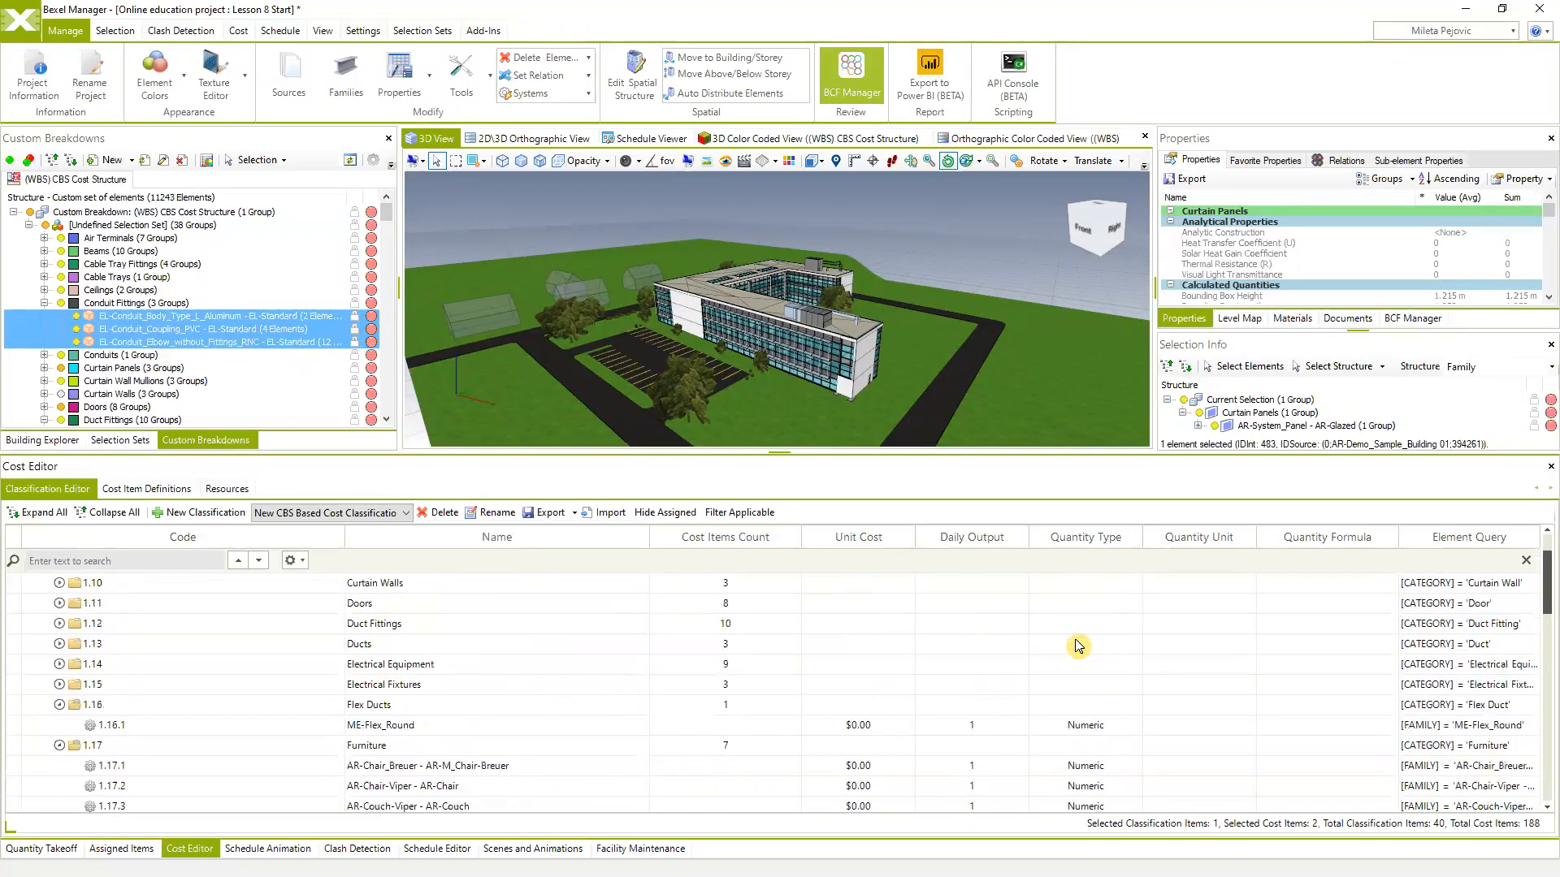
scroll(1078, 645, "down", 1)
left_click(1105, 620)
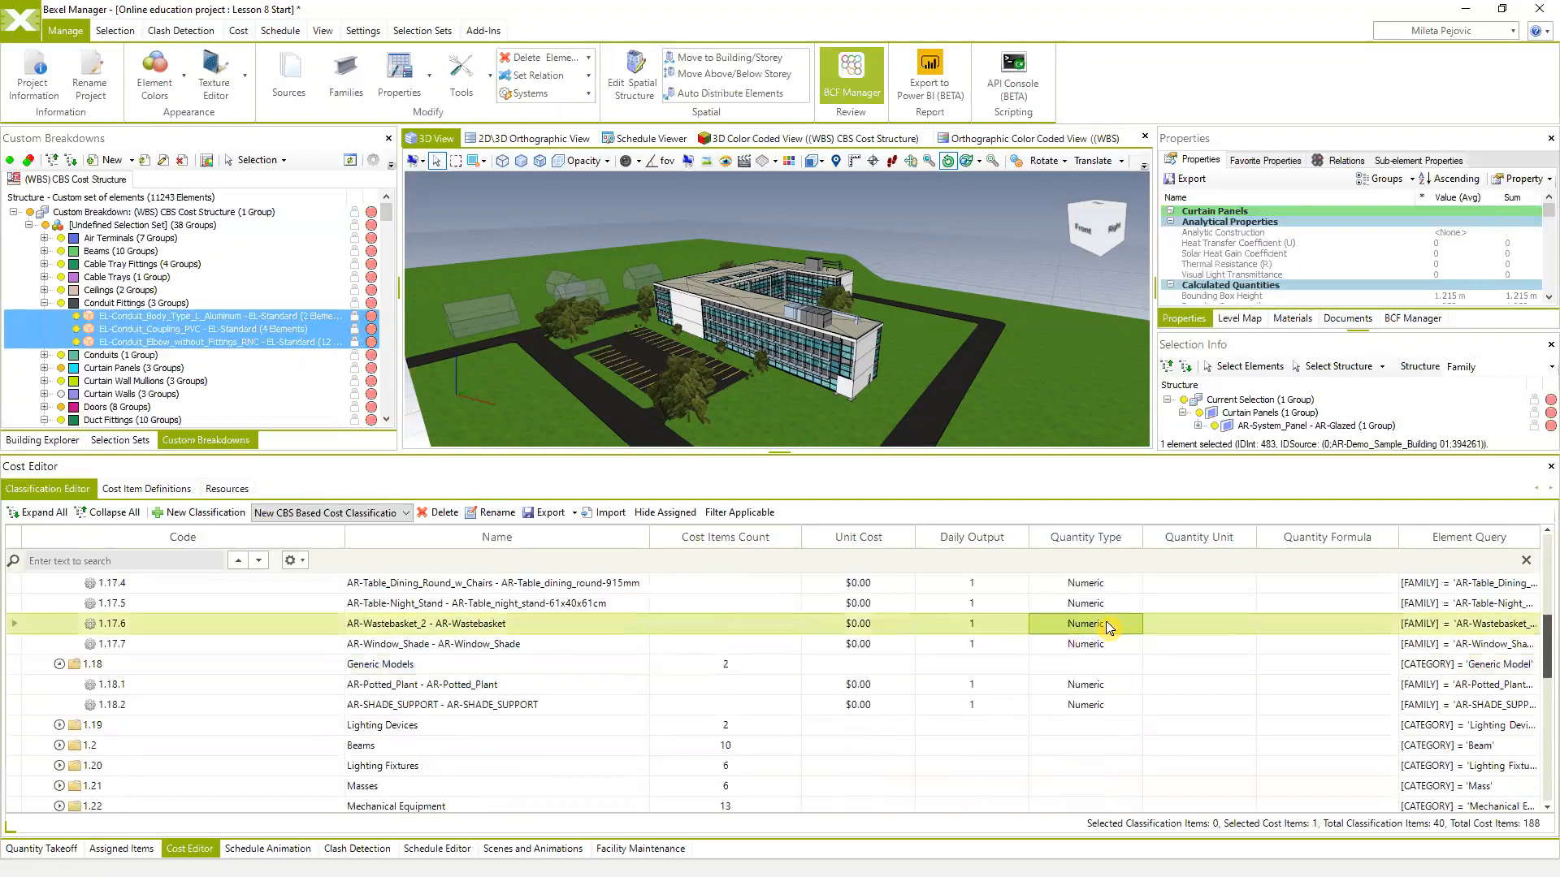
scroll(1099, 687, "up", 4)
scroll(1092, 689, "down", 4)
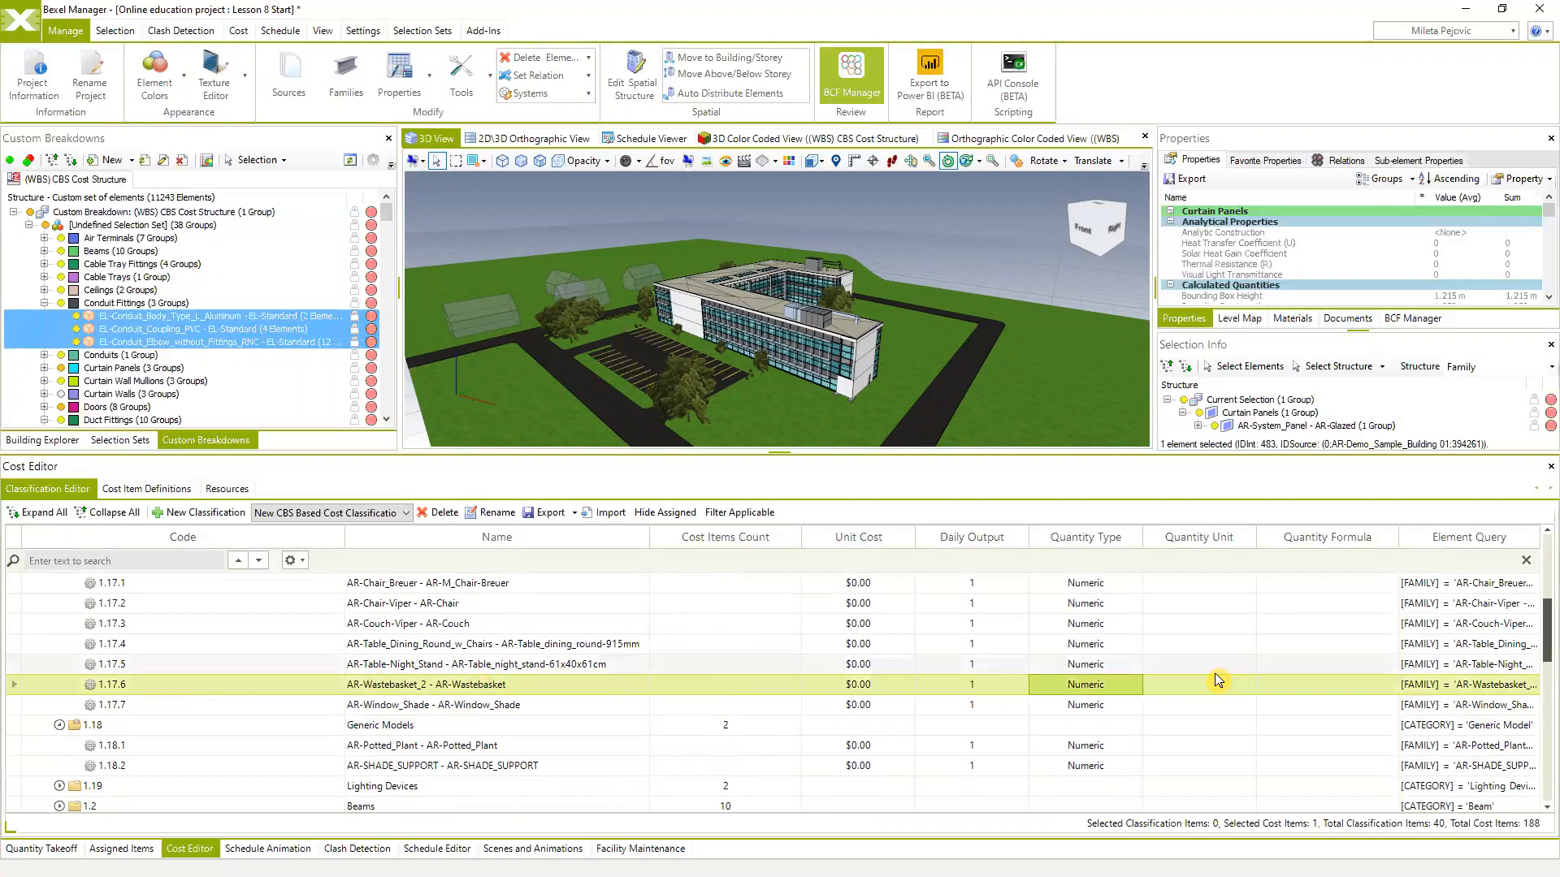
scroll(1202, 686, "up", 5)
scroll(1204, 610, "down", 3)
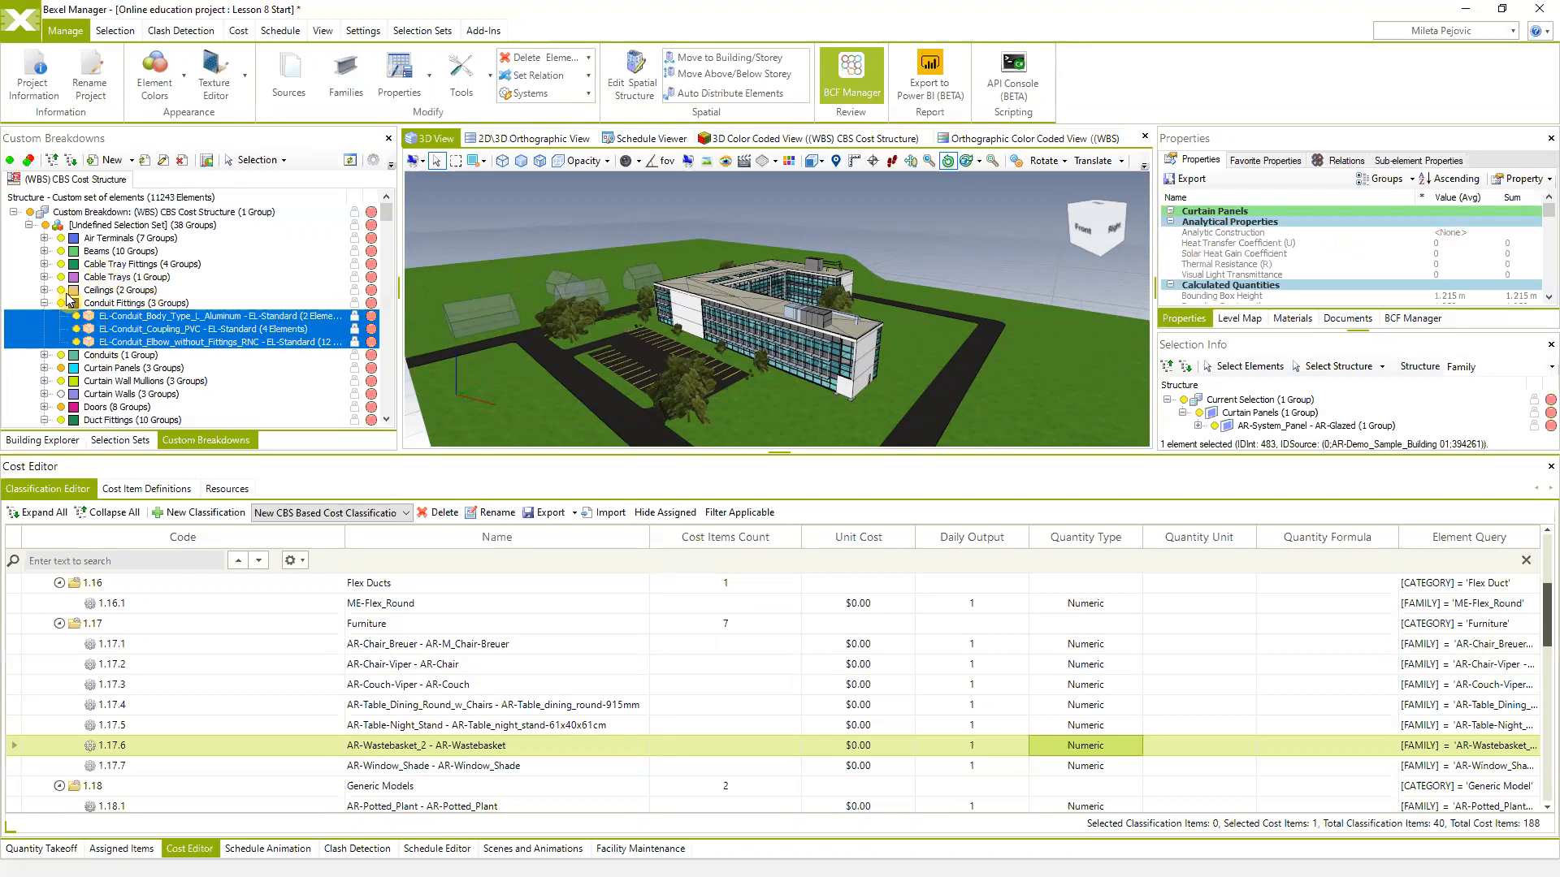
Compare the Category and Family grouping levels of the (WBS) CBS Cost Structure breakdown with the element queries of Furniture and item 1.17.1
left_click(29, 225)
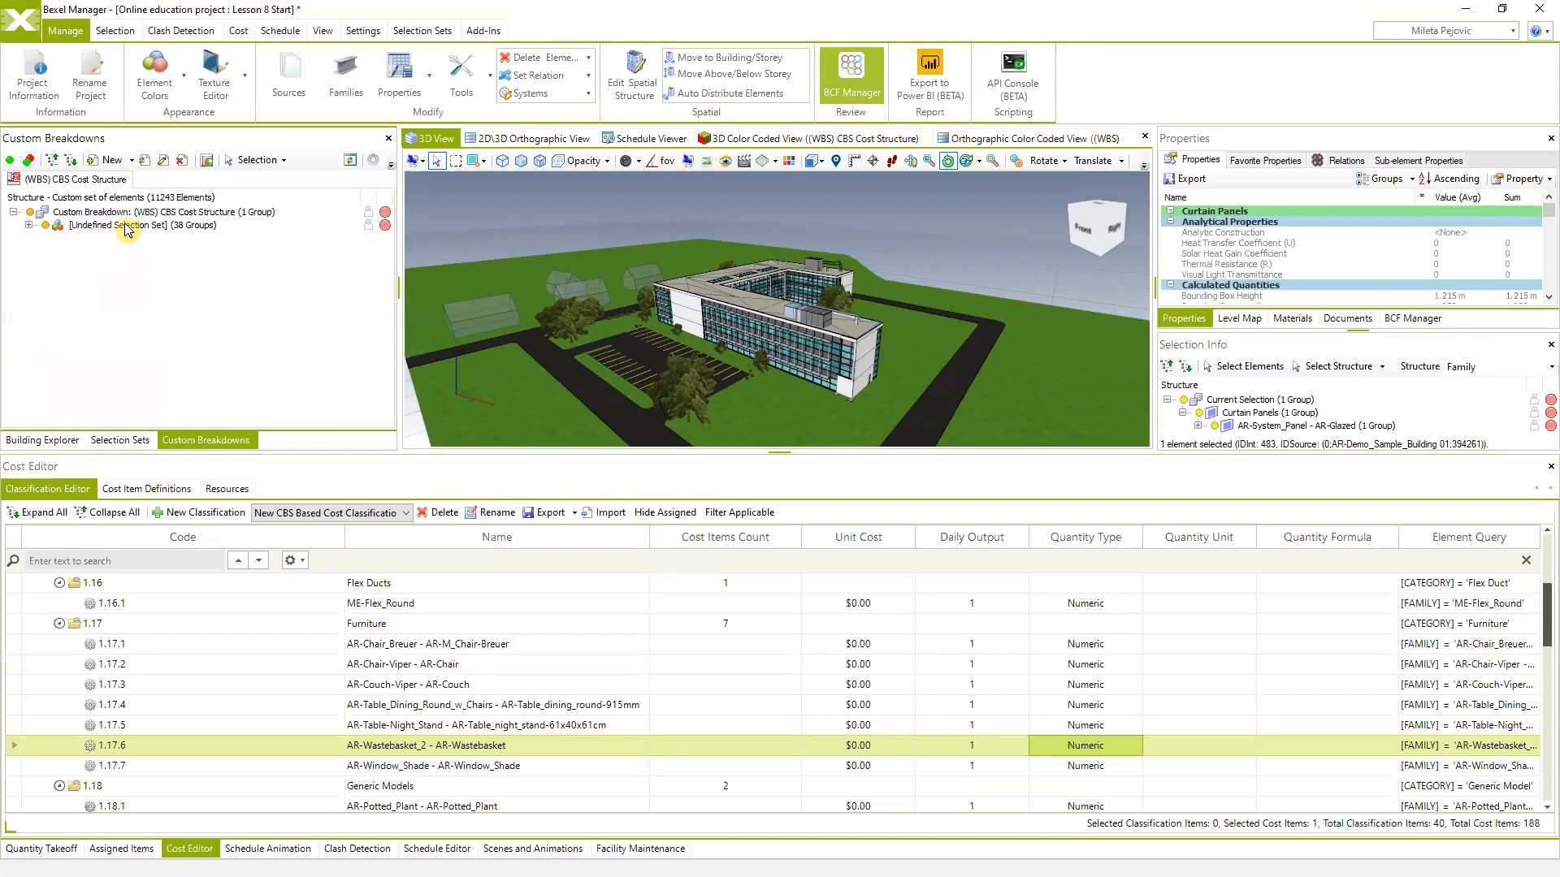
left_click(30, 225)
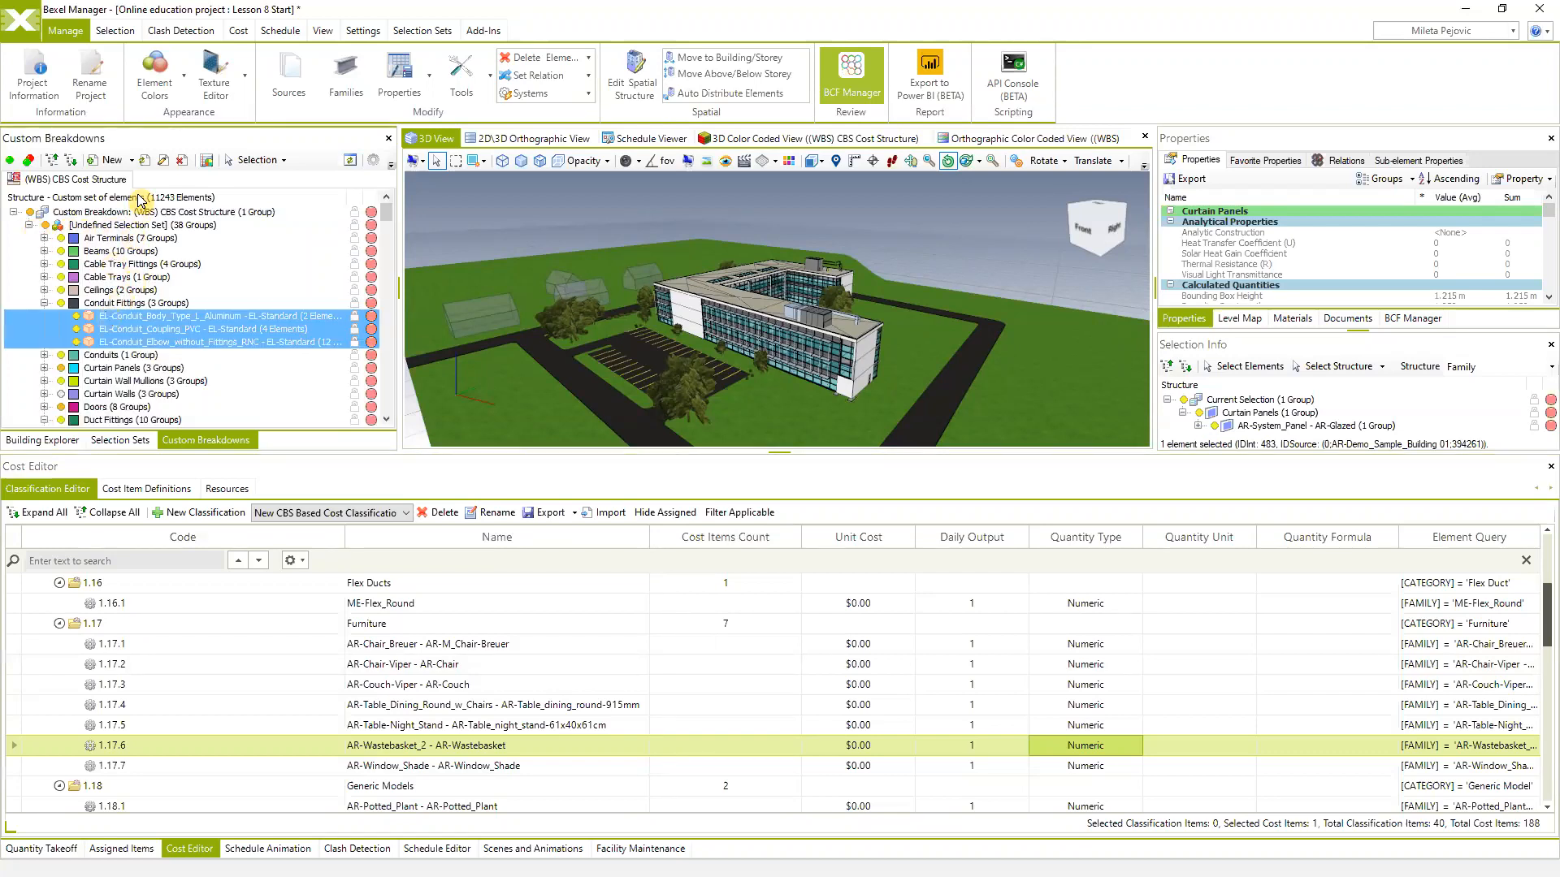
left_click(163, 168)
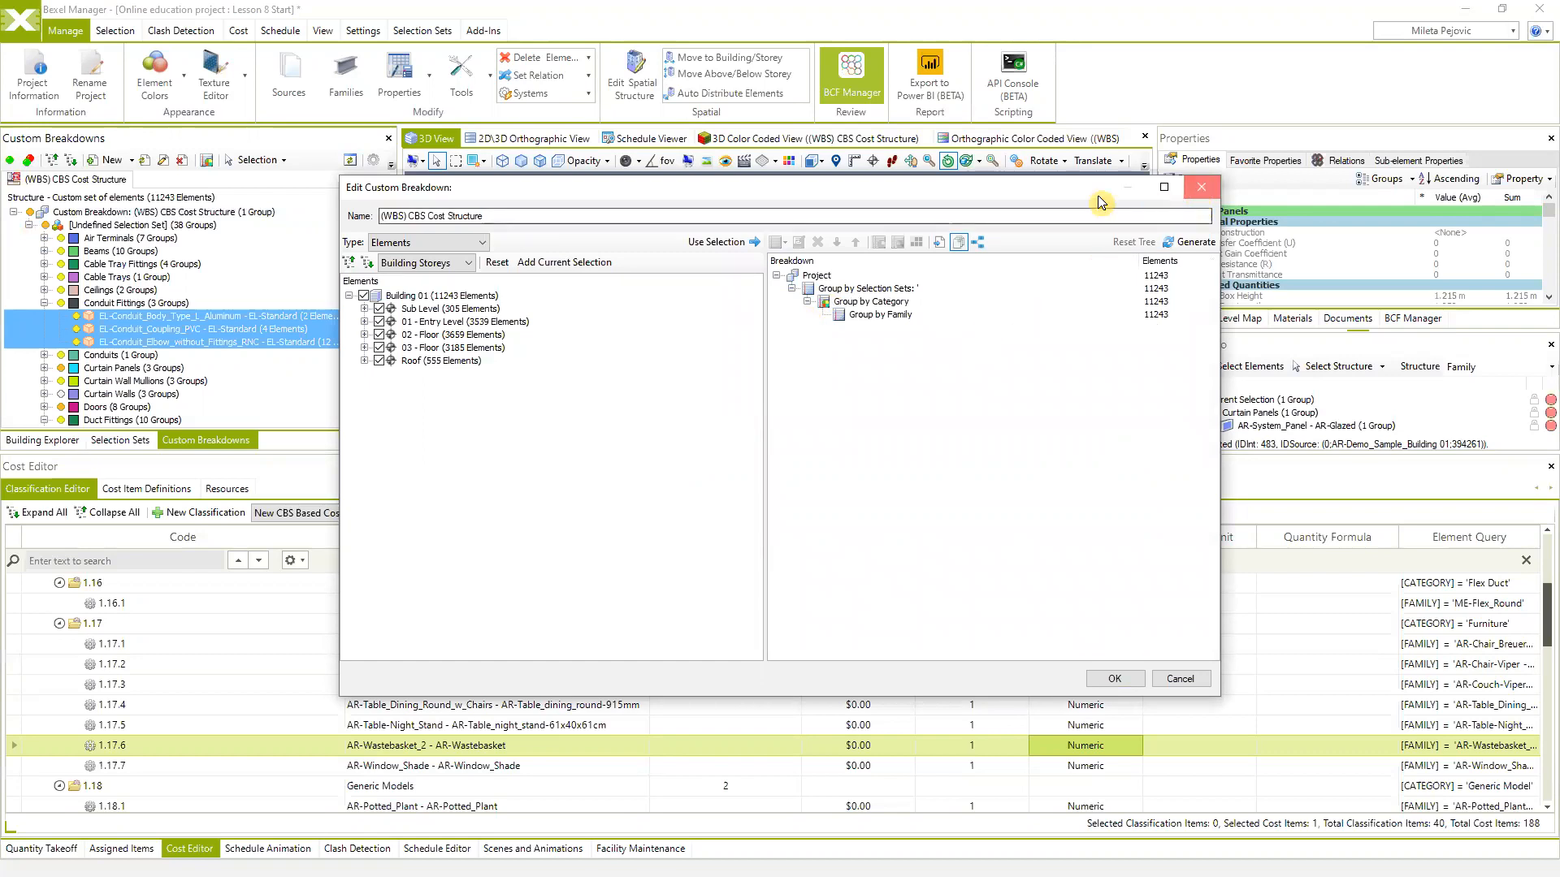
left_click(882, 306)
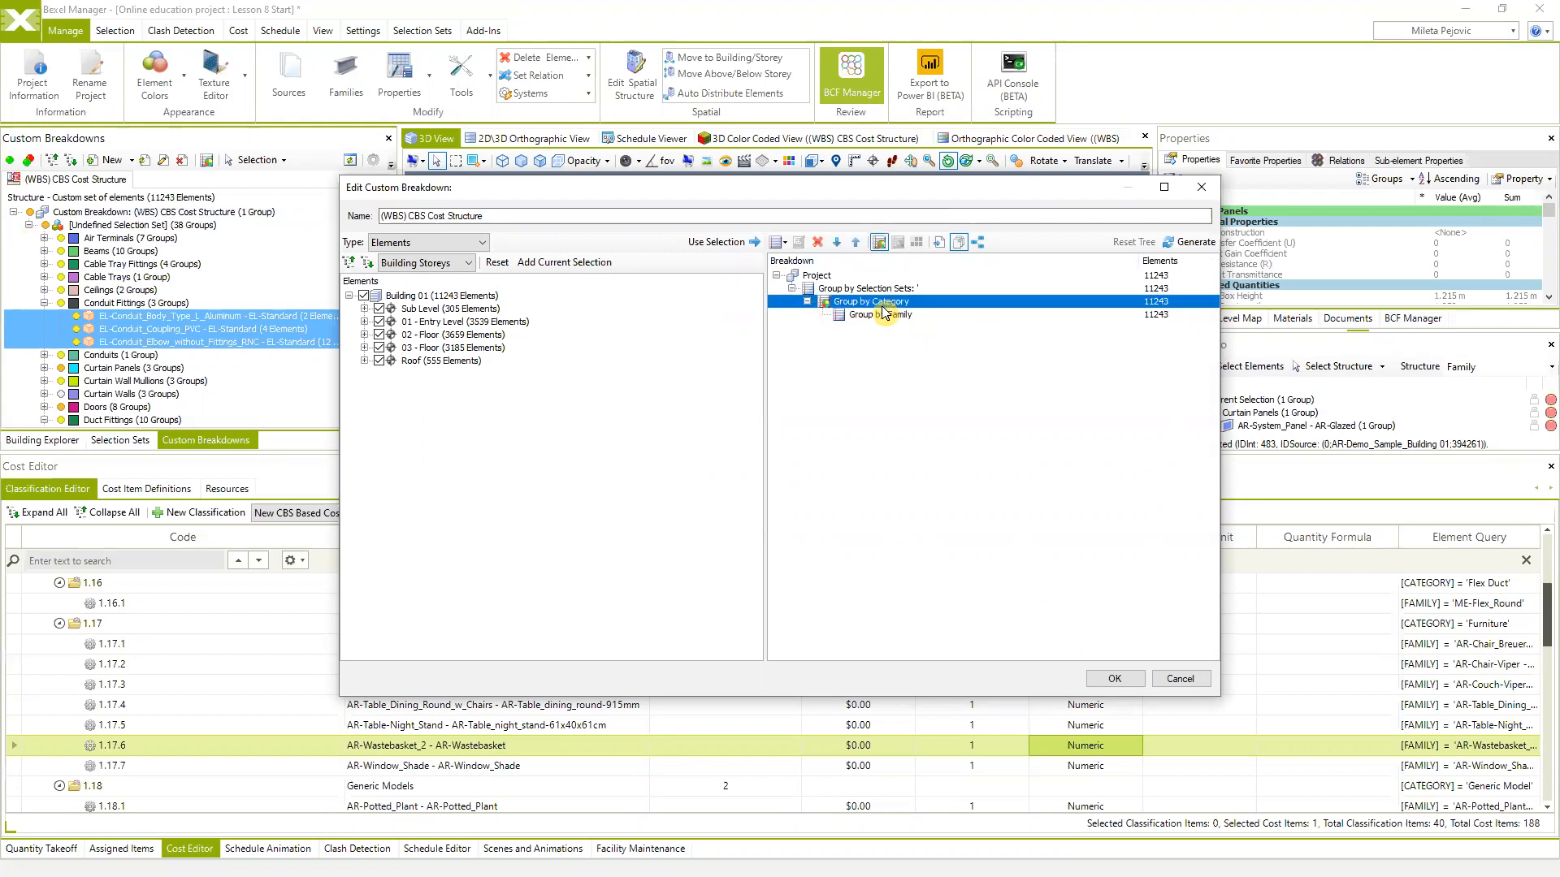
left_click(880, 315)
left_click(1202, 187)
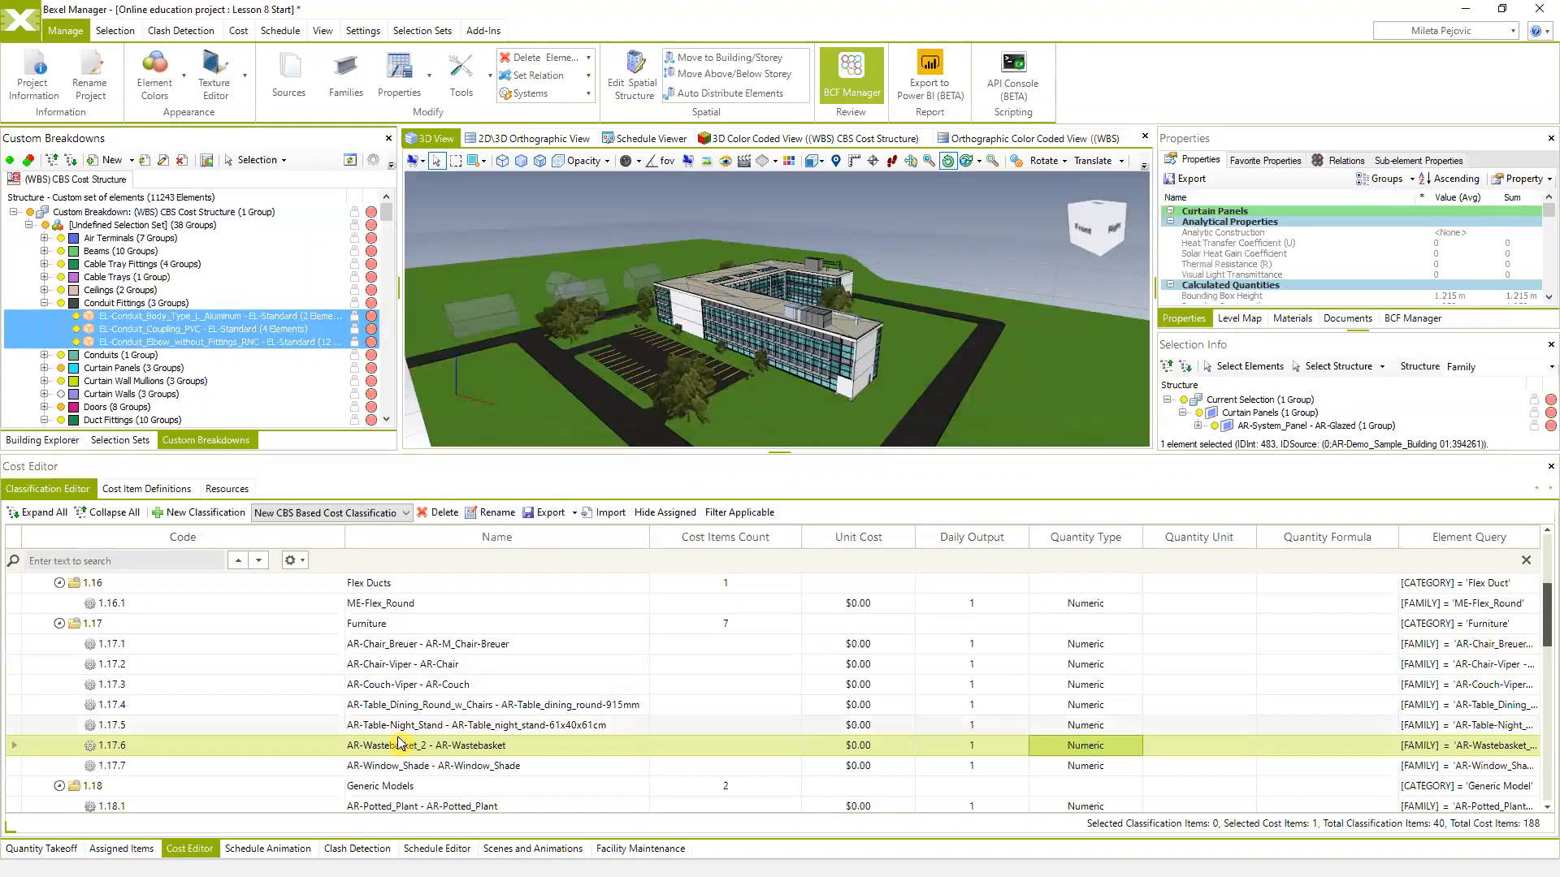
left_click(190, 625)
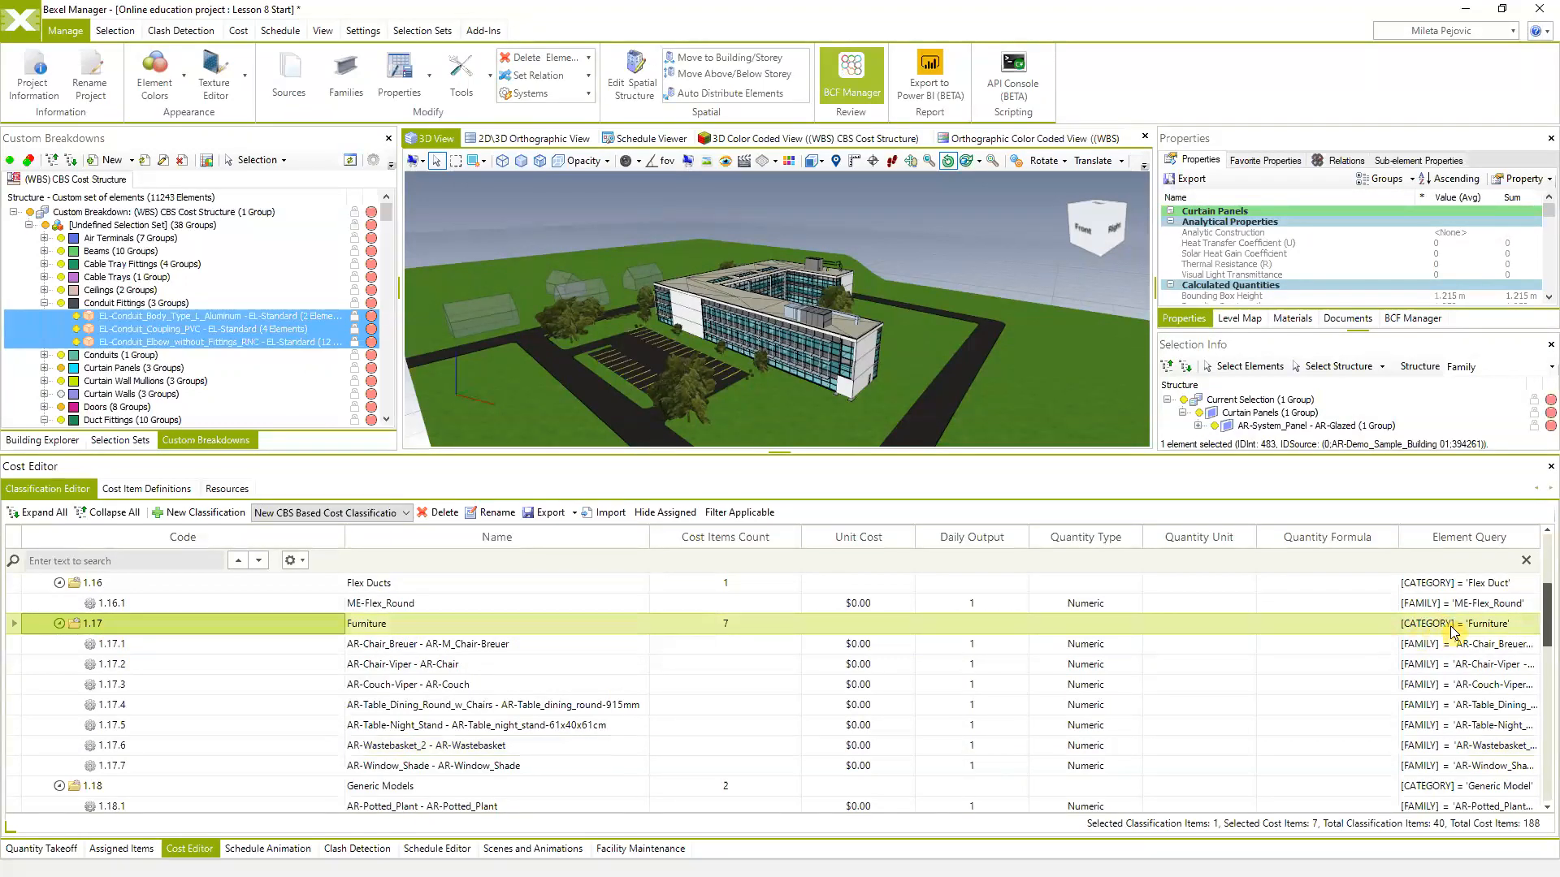
left_click(244, 644)
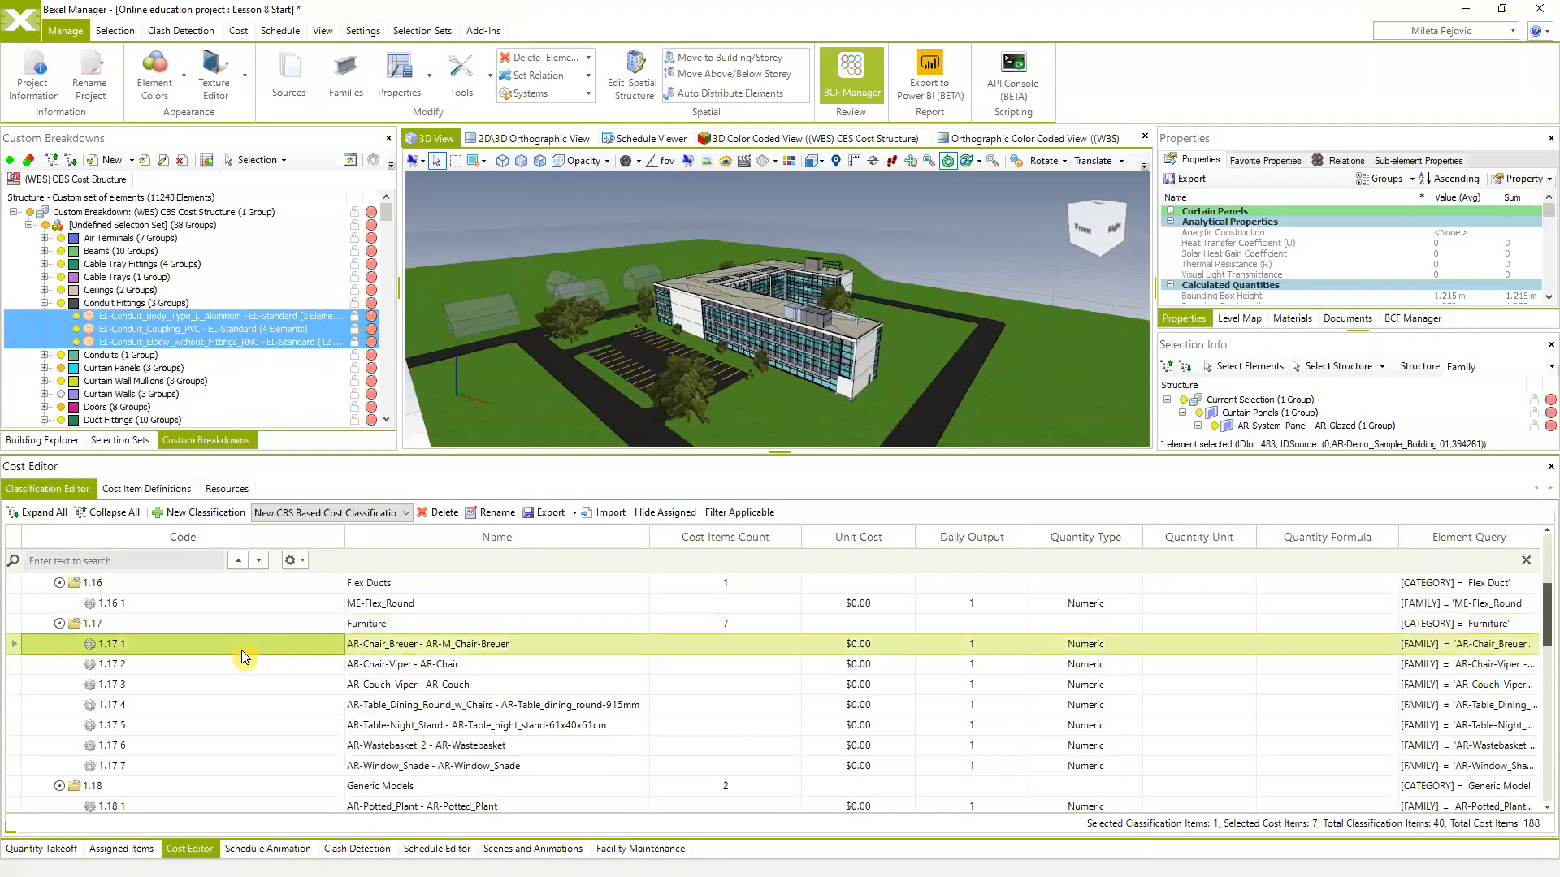
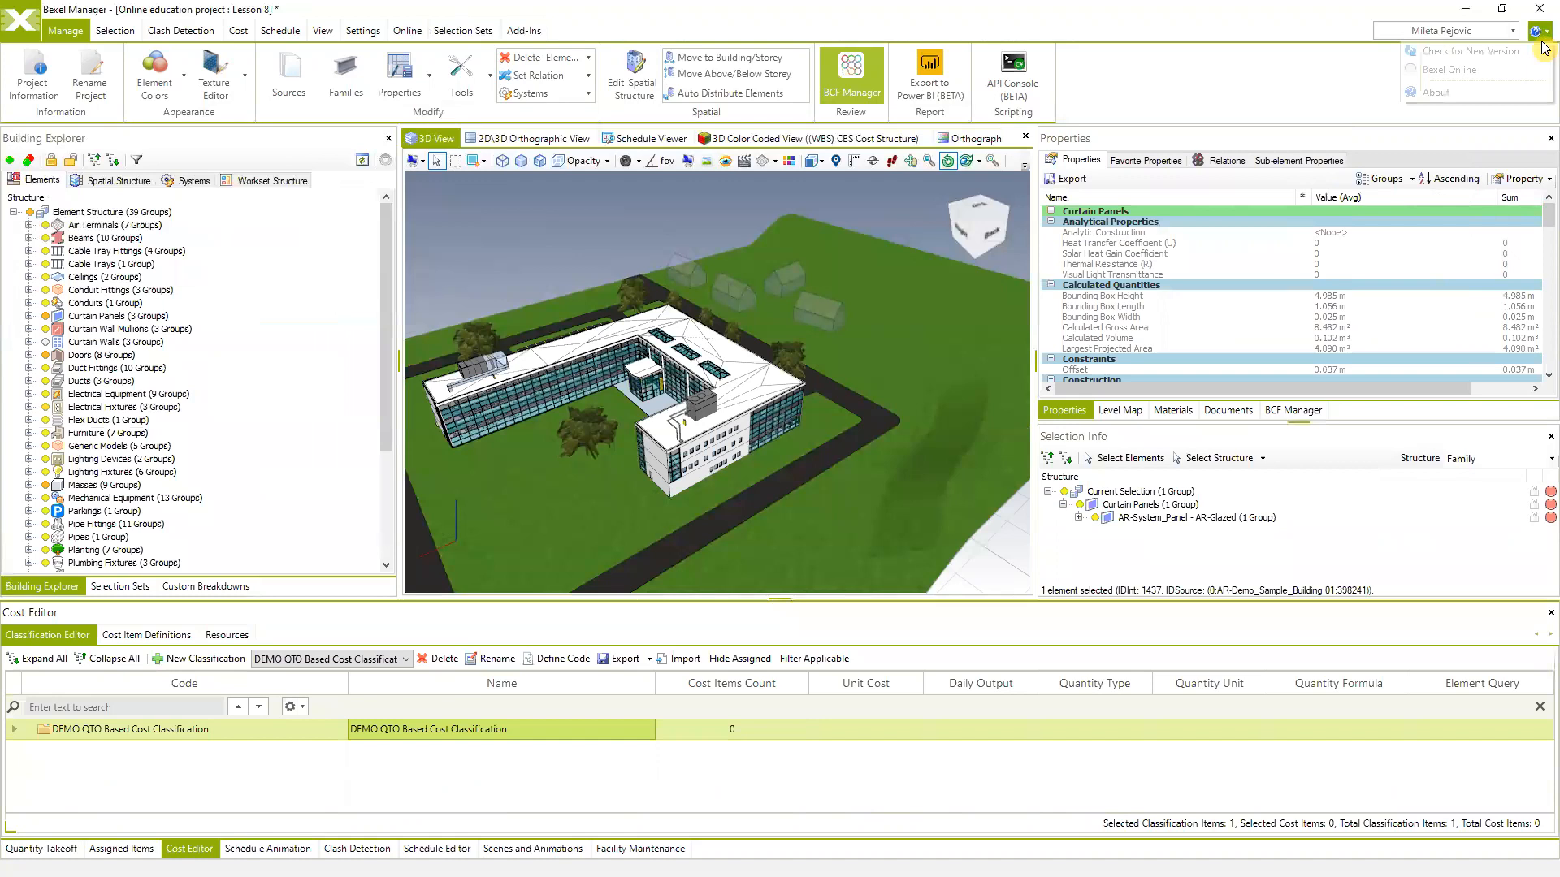
Check the program's About information, close it and view the building from a lower front angle
left_click(1538, 31)
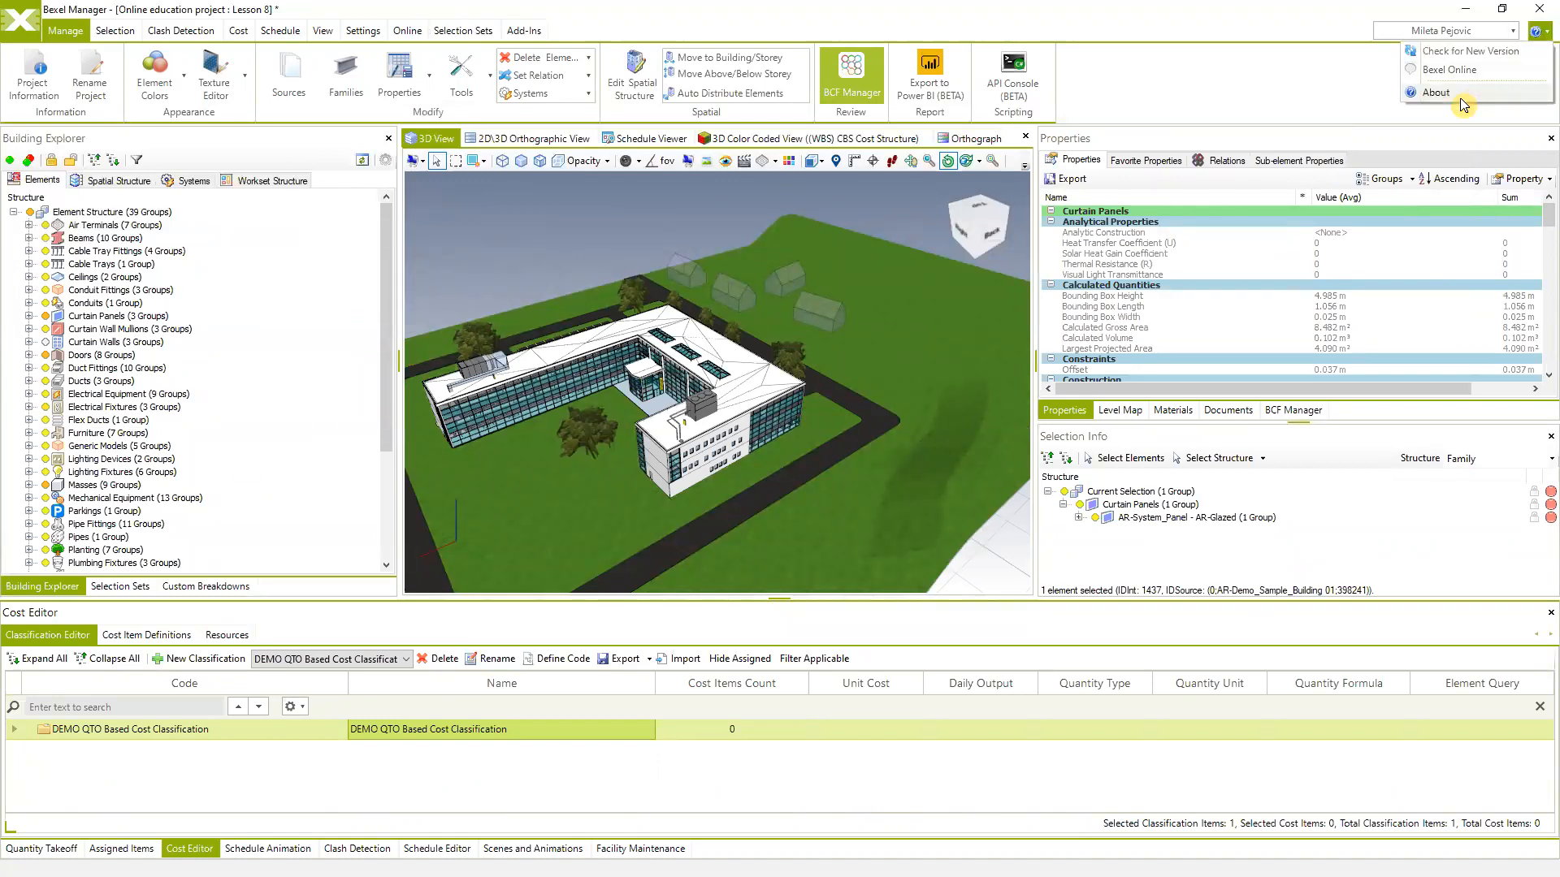
left_click(1442, 95)
left_click(929, 414)
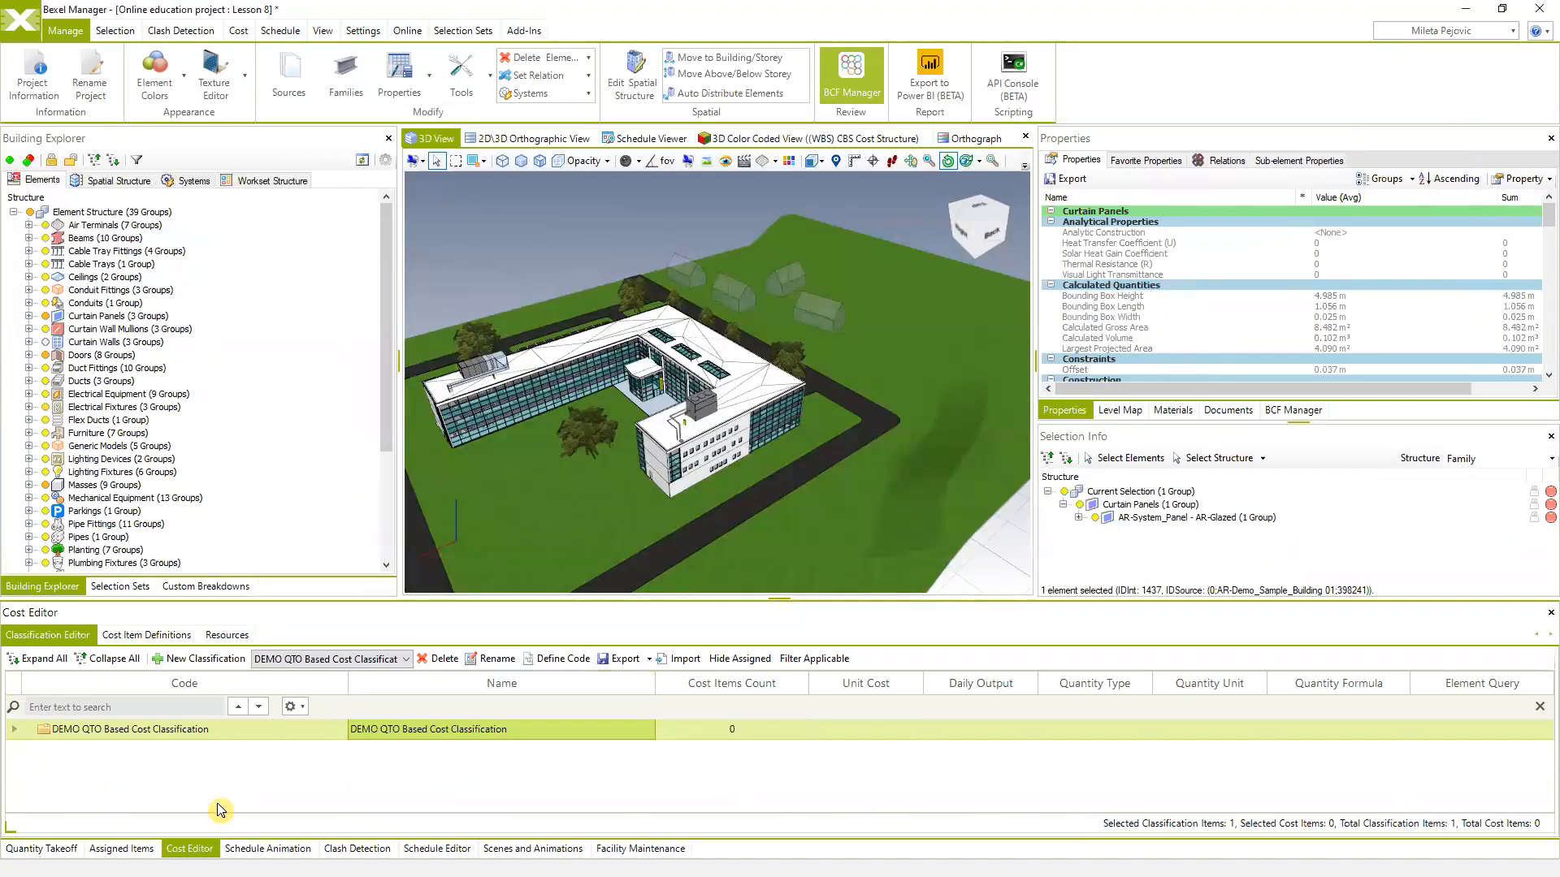
left_click_drag(731, 406, 520, 487)
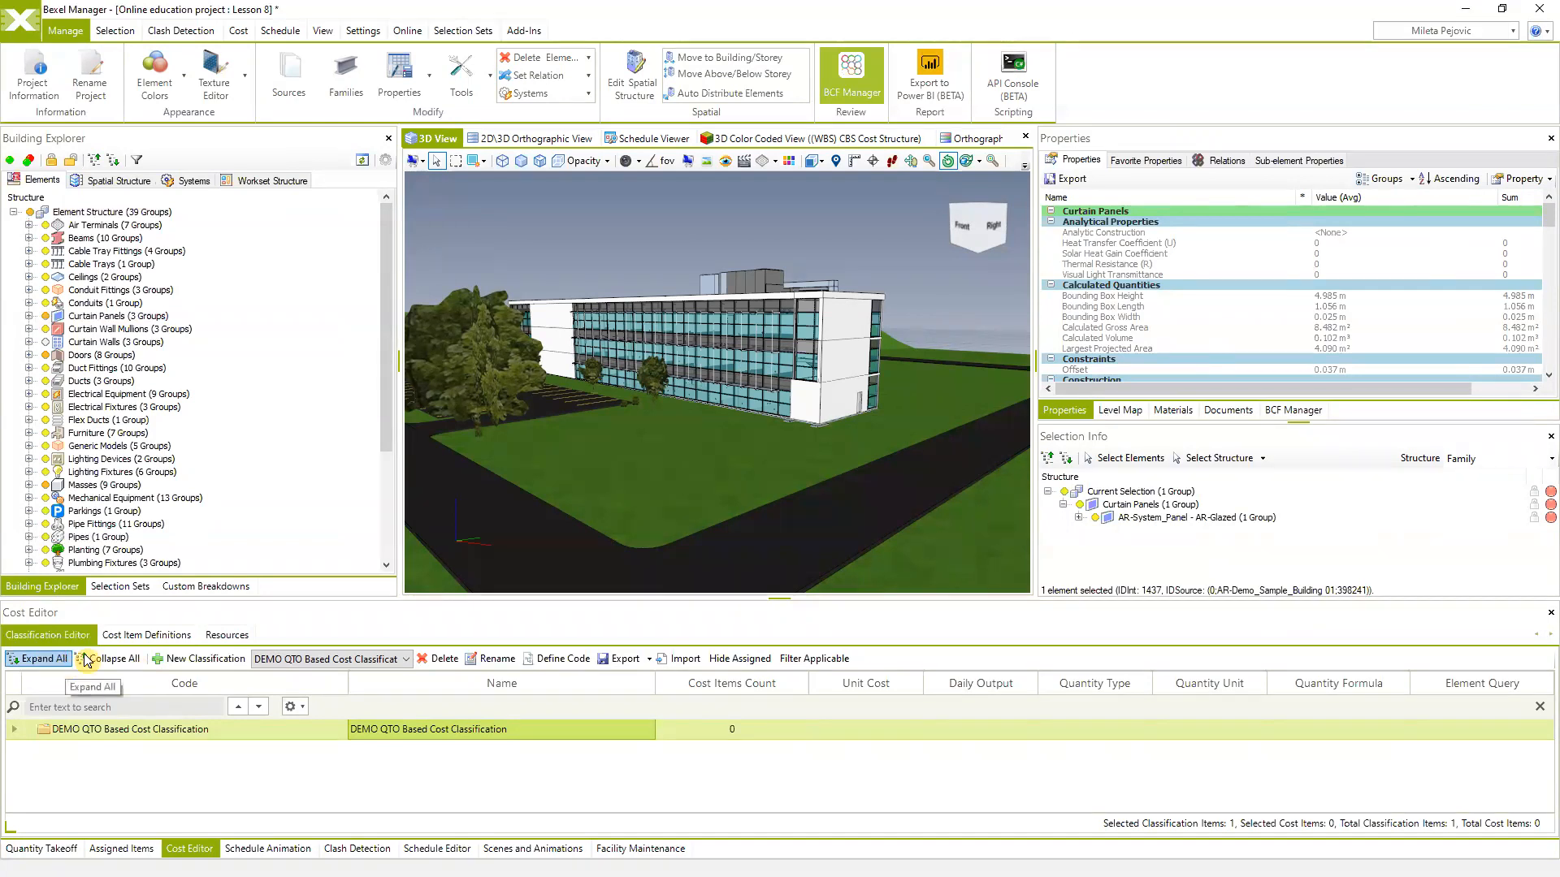
Create a new cost classification named "NEW QTO Based cost classification"
left_click(192, 664)
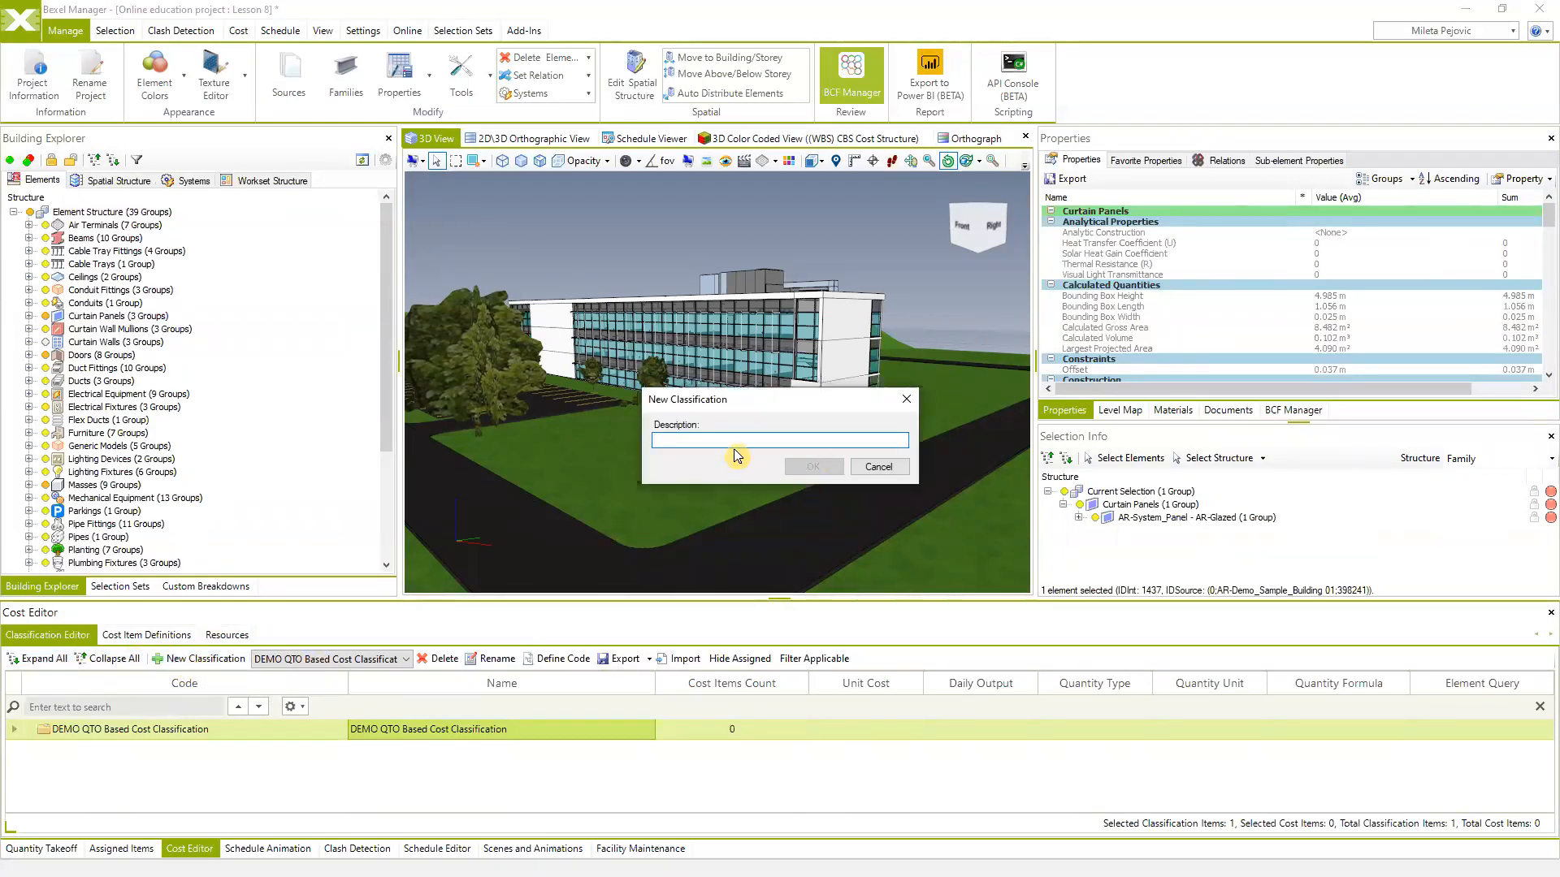
type("NEW QTO Basedf")
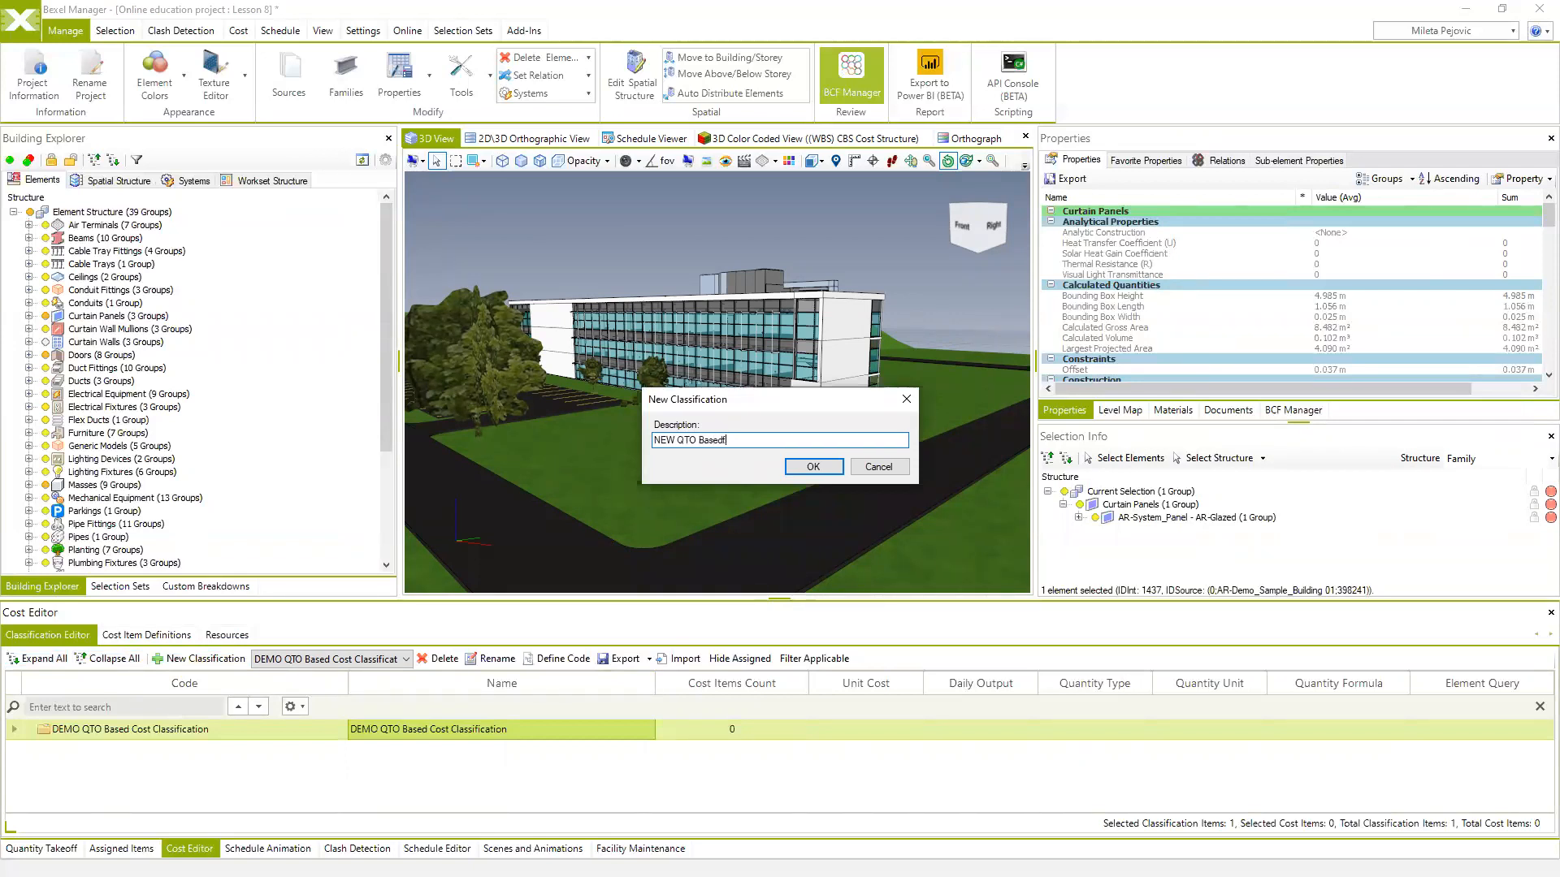
key("BackSpace")
left_click(811, 468)
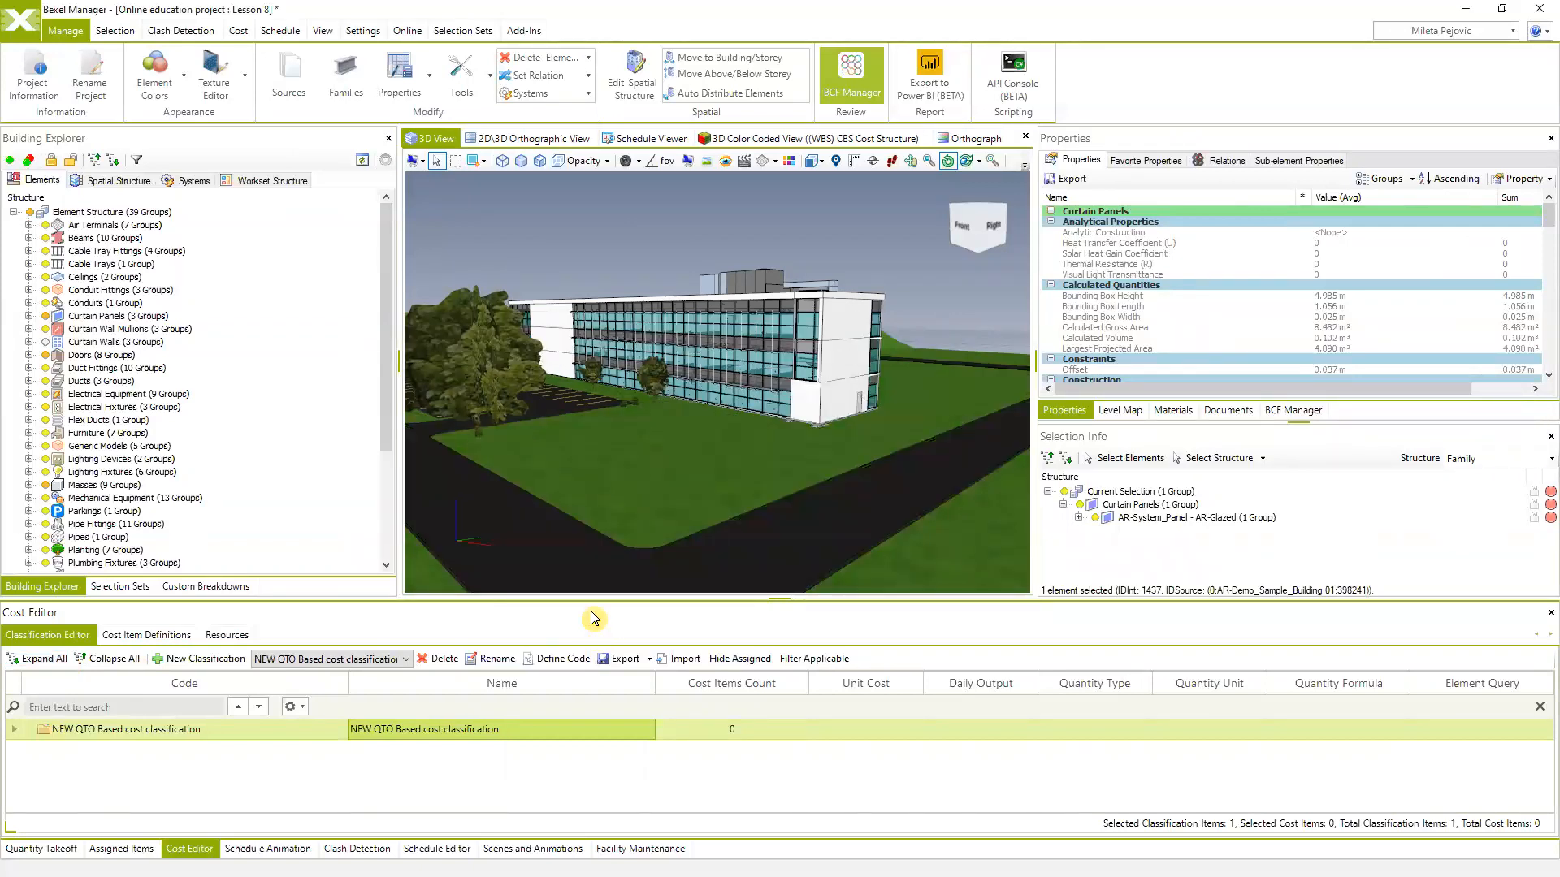
Examine the (WBS) QTO Based Cost Structure takeoff, including the categories under 01_Structural Works and 02_Architectural Works and the beam families
left_click_drag(592, 601, 666, 455)
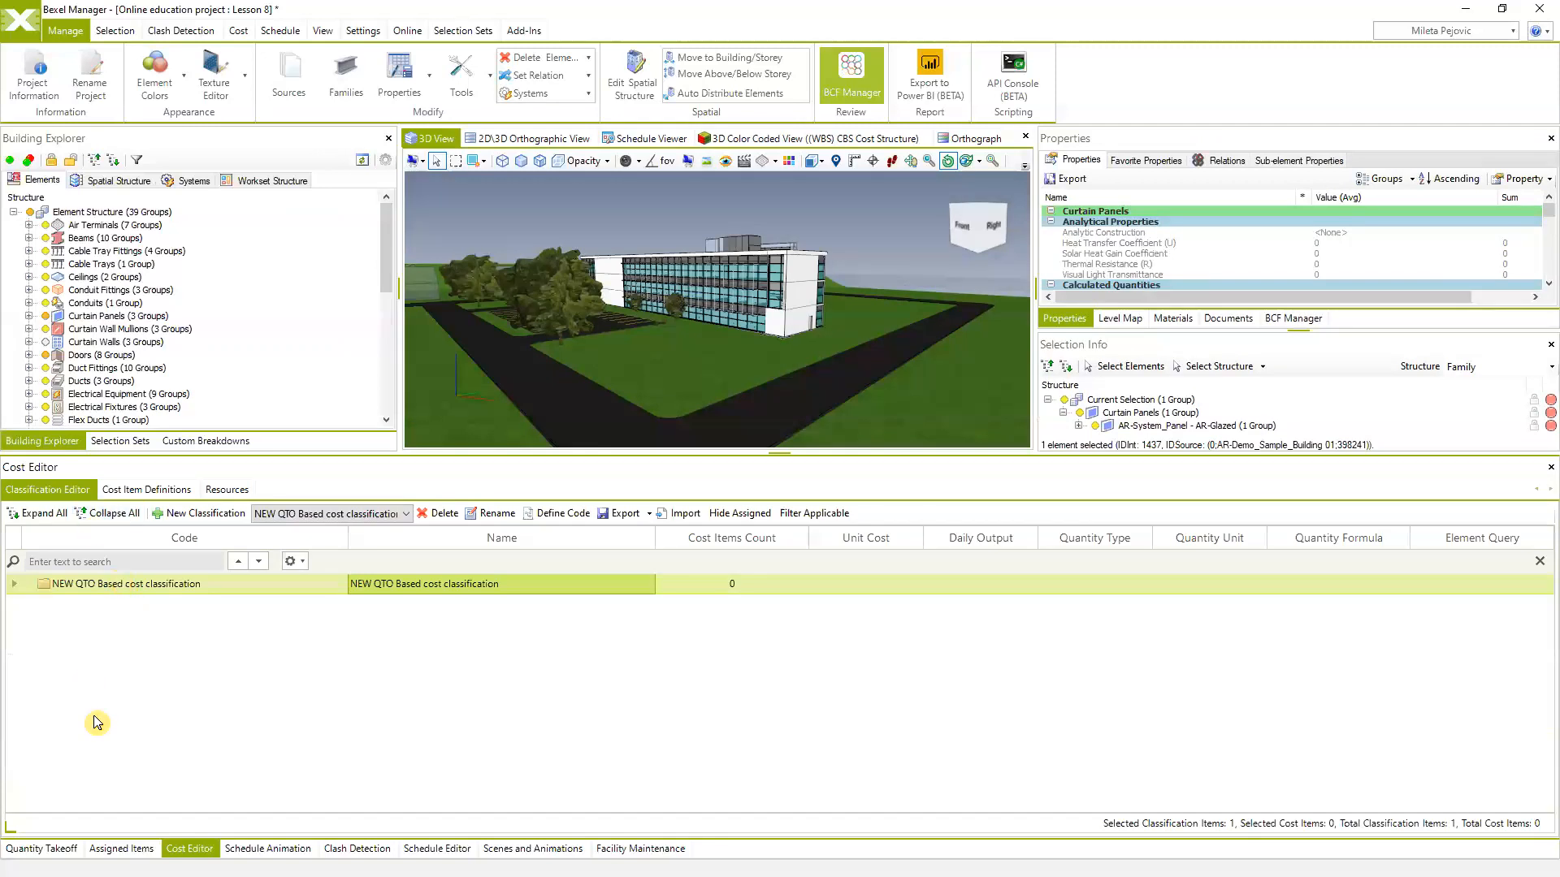
left_click(42, 848)
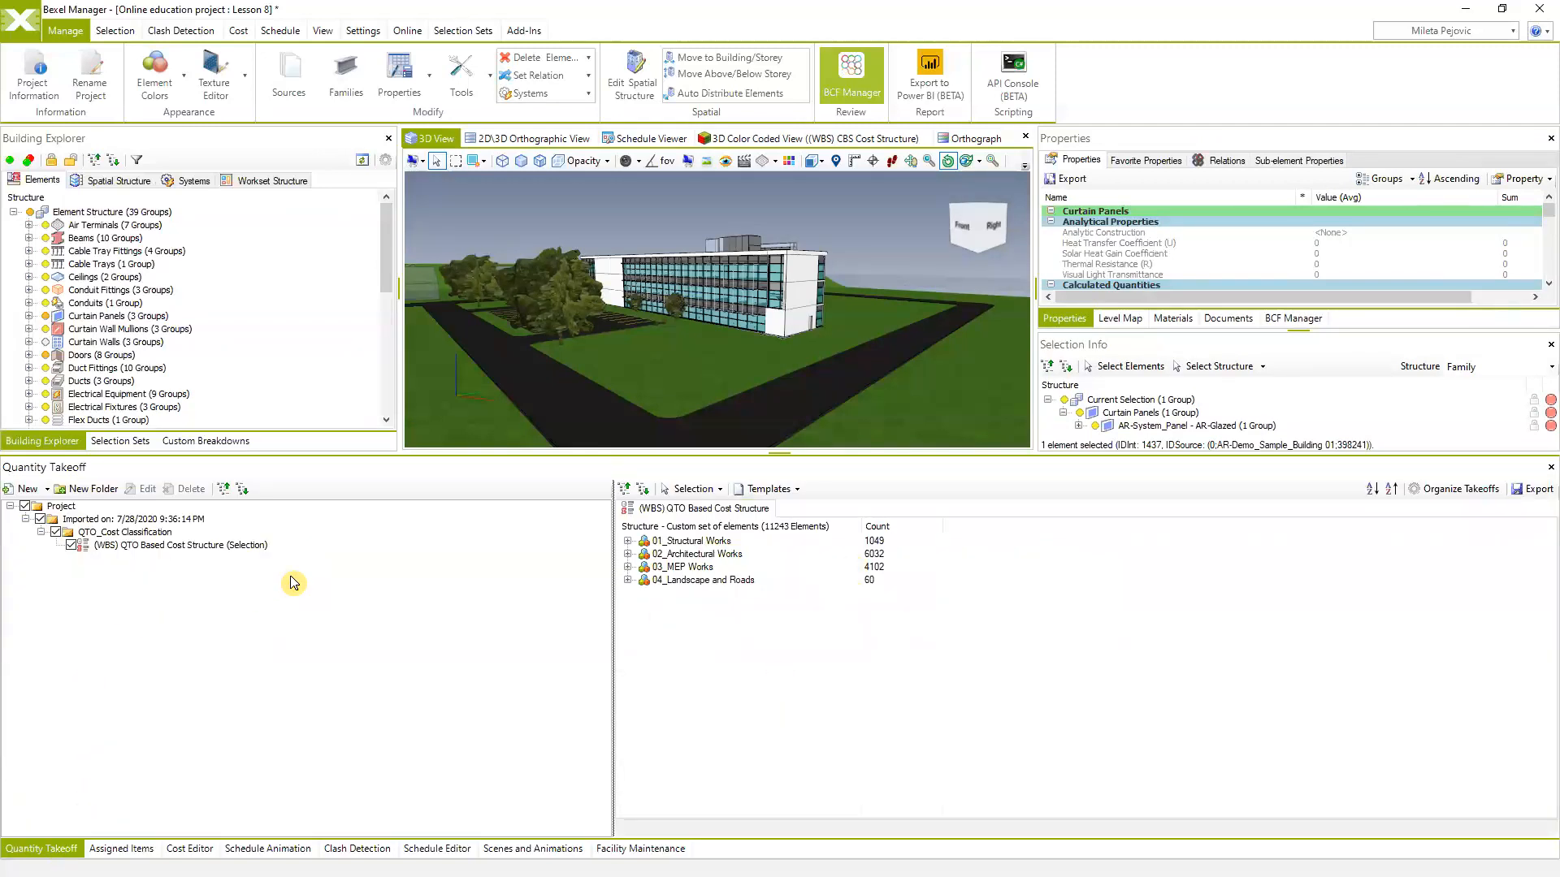
left_click_drag(936, 456, 936, 513)
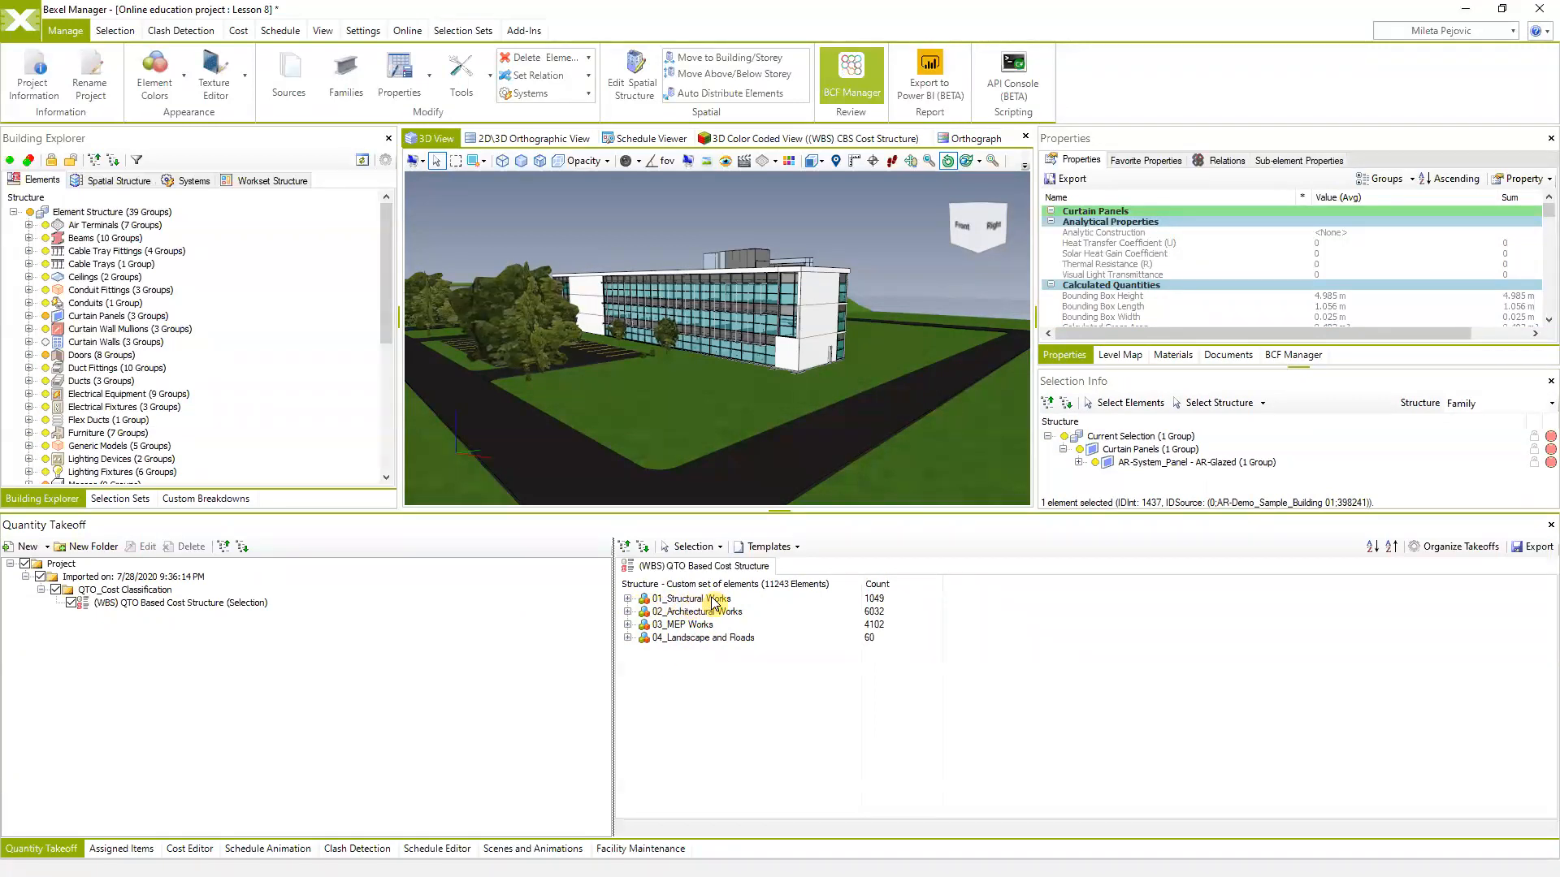
left_click(627, 599)
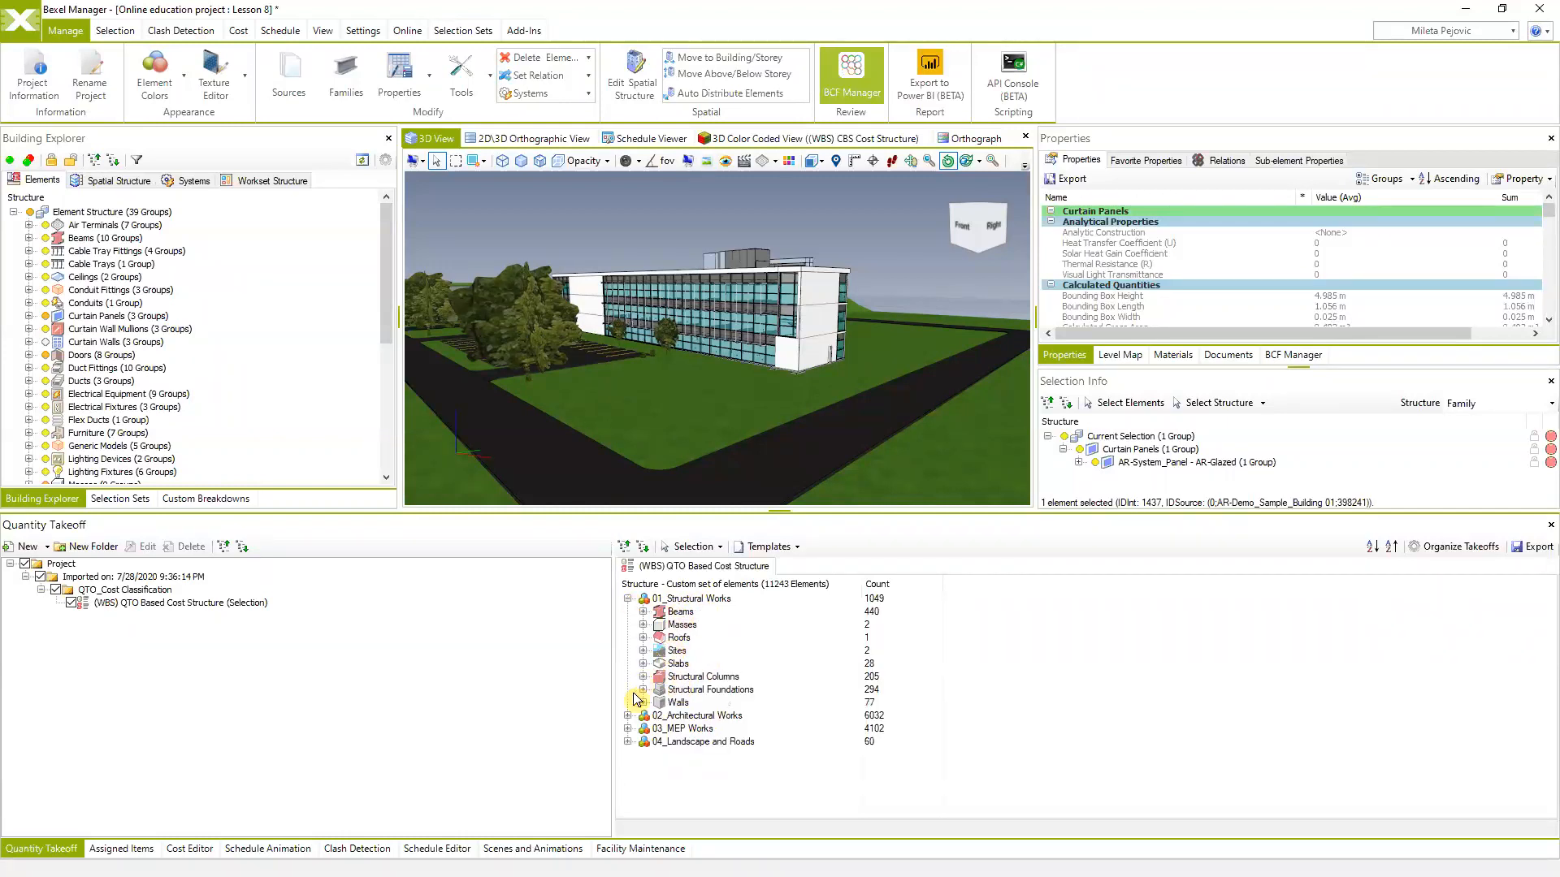
left_click(642, 612)
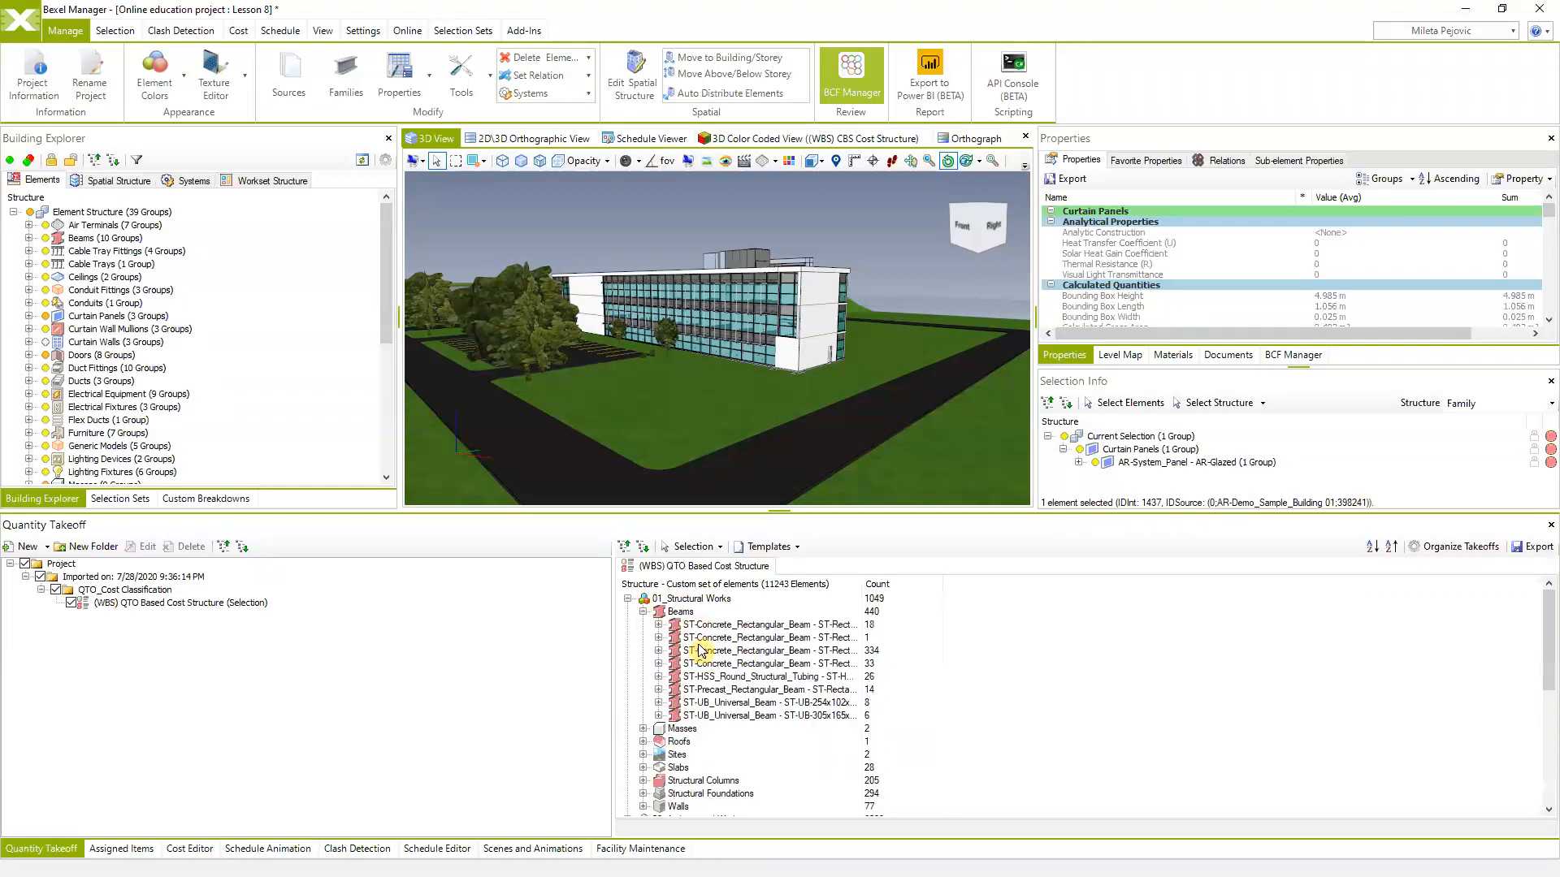
left_click(627, 600)
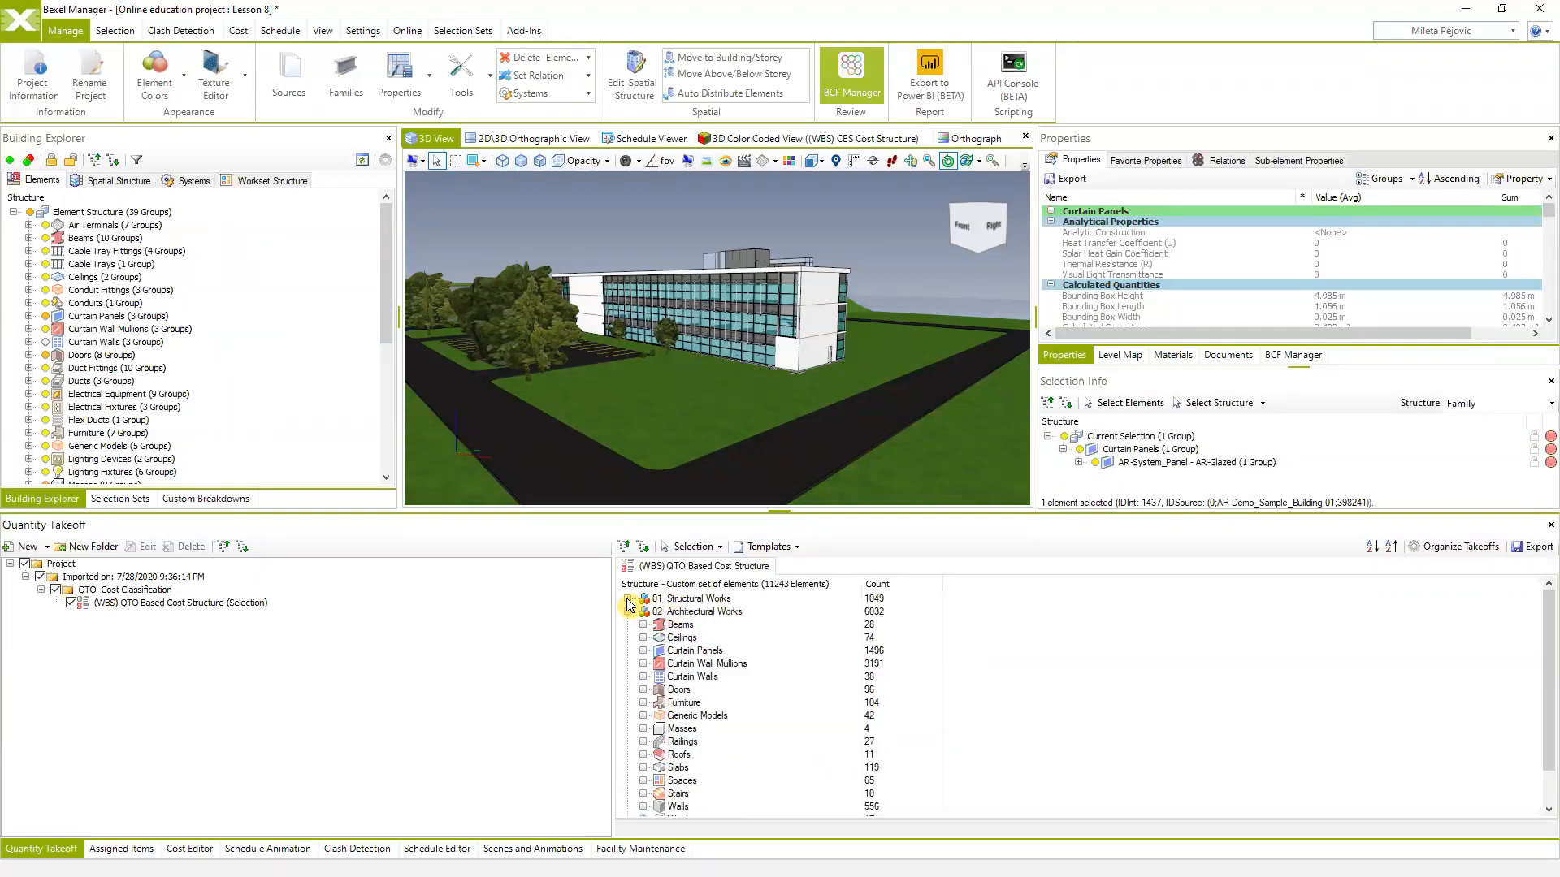
left_click(628, 612)
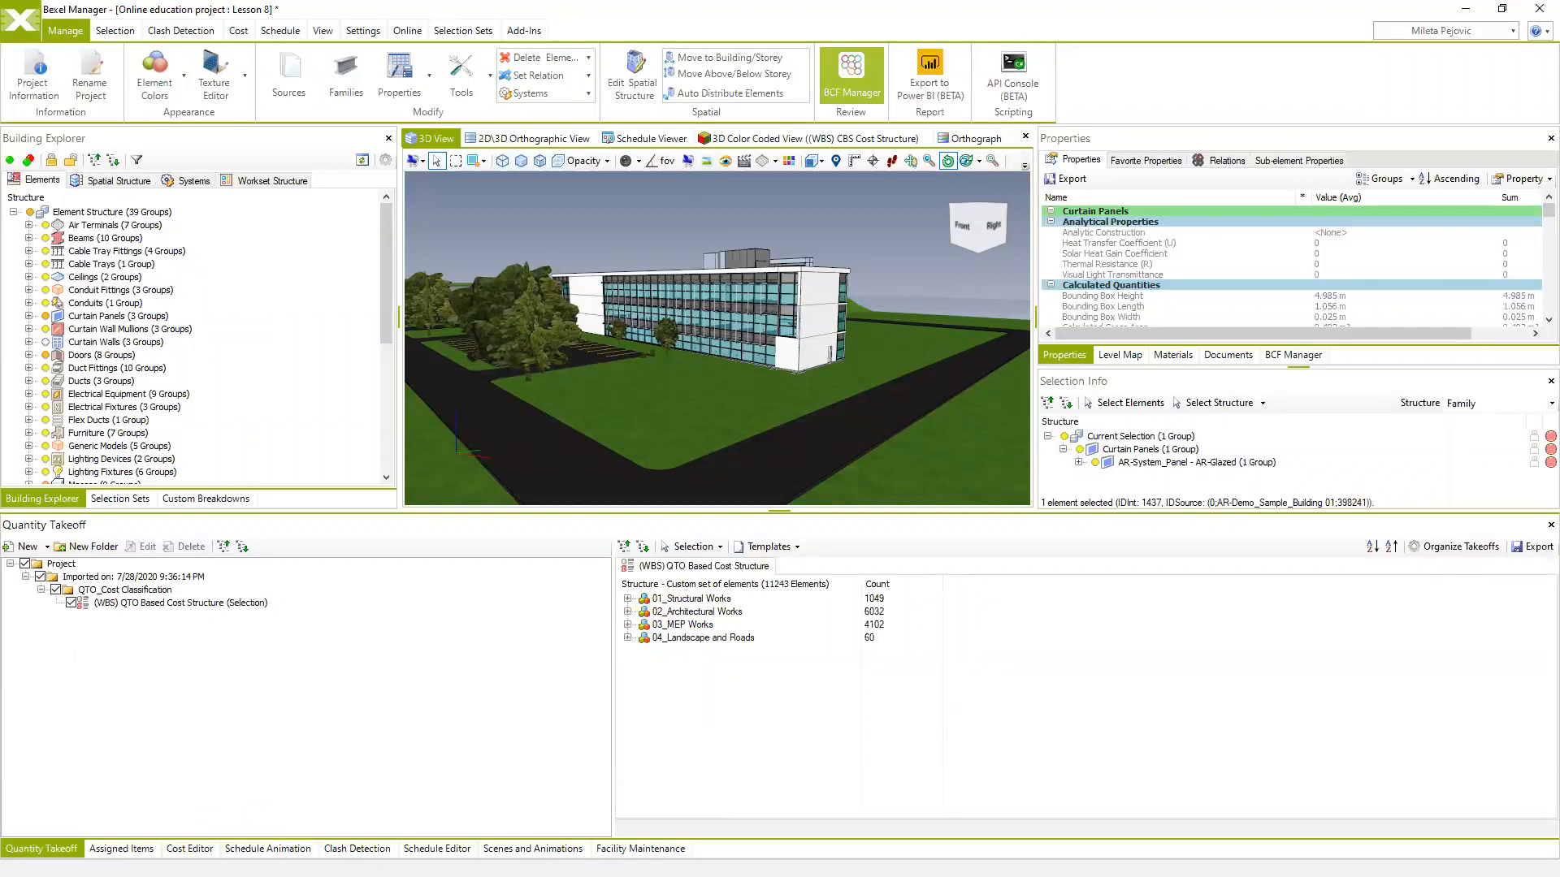
In the new classification's code schema, set level 0 to uppercase letters with a length of 1
left_click(189, 848)
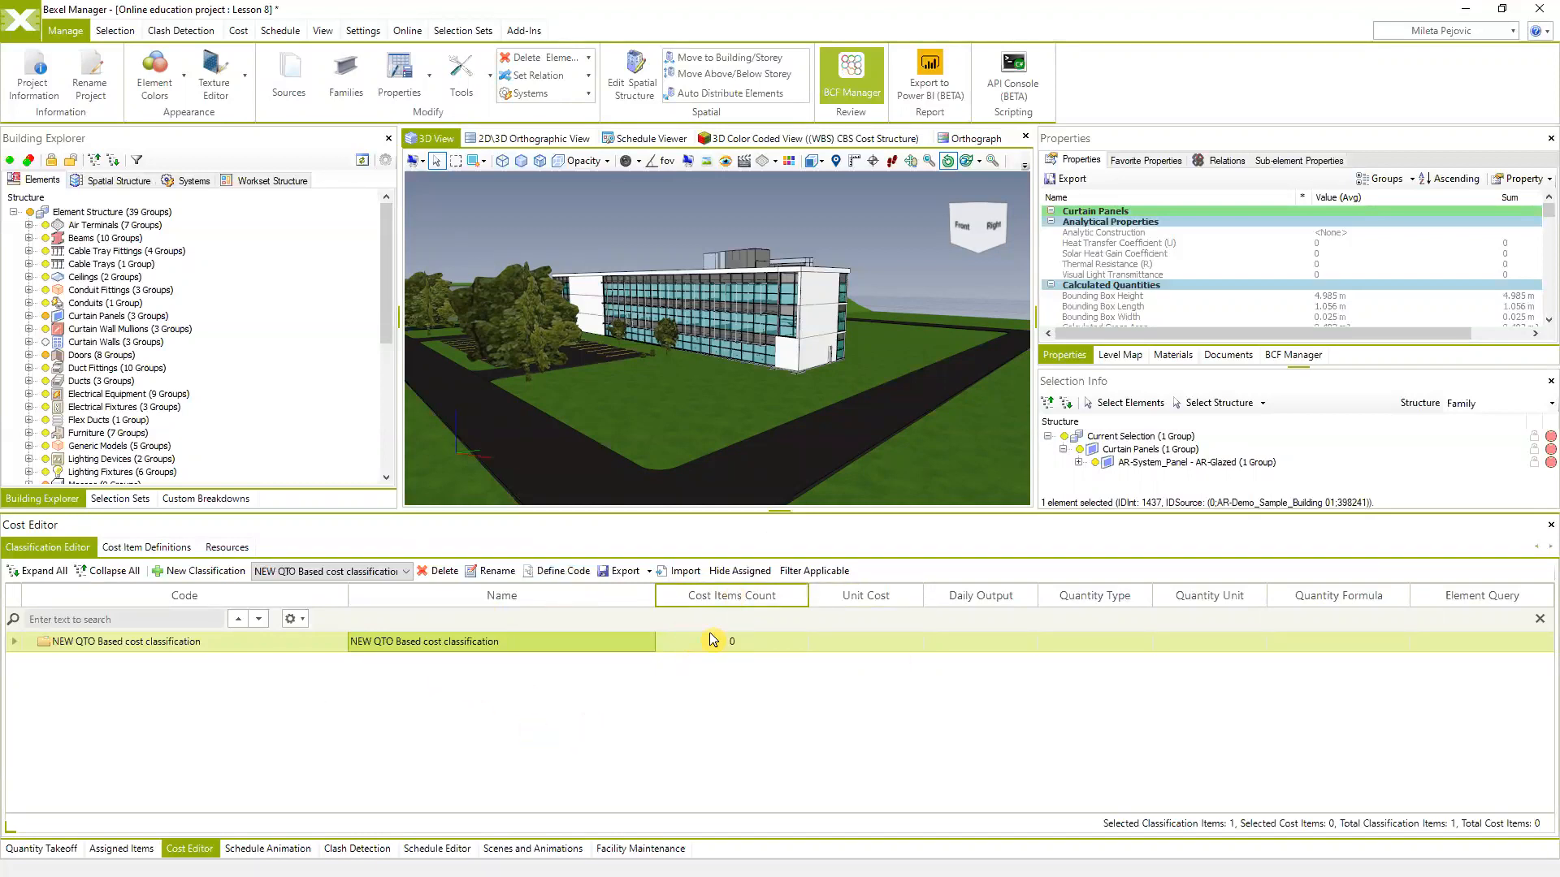
left_click(563, 573)
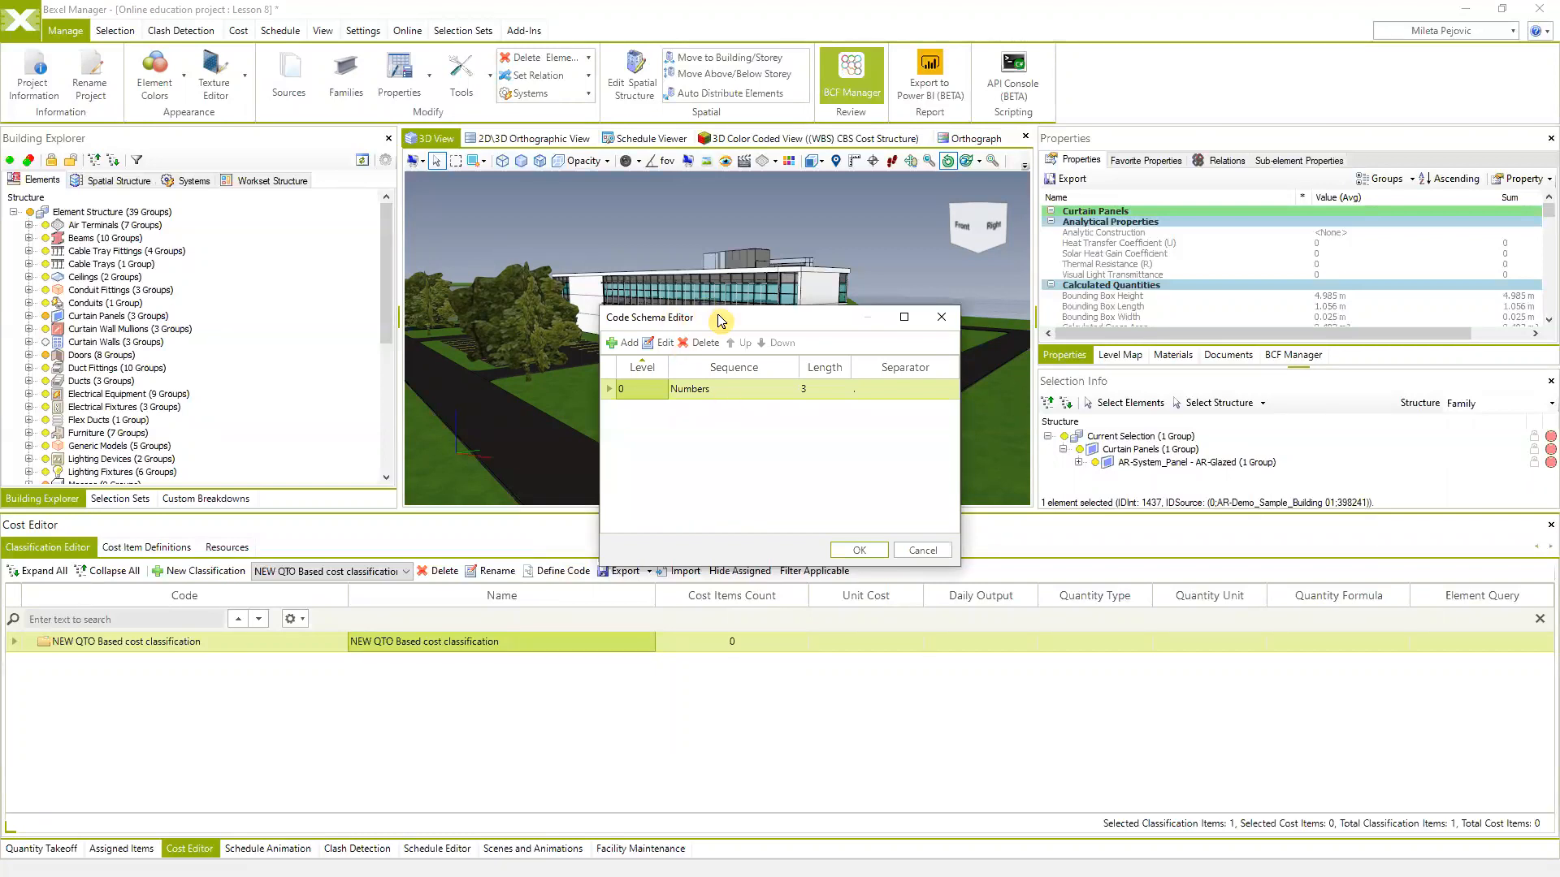
left_click_drag(720, 320, 620, 304)
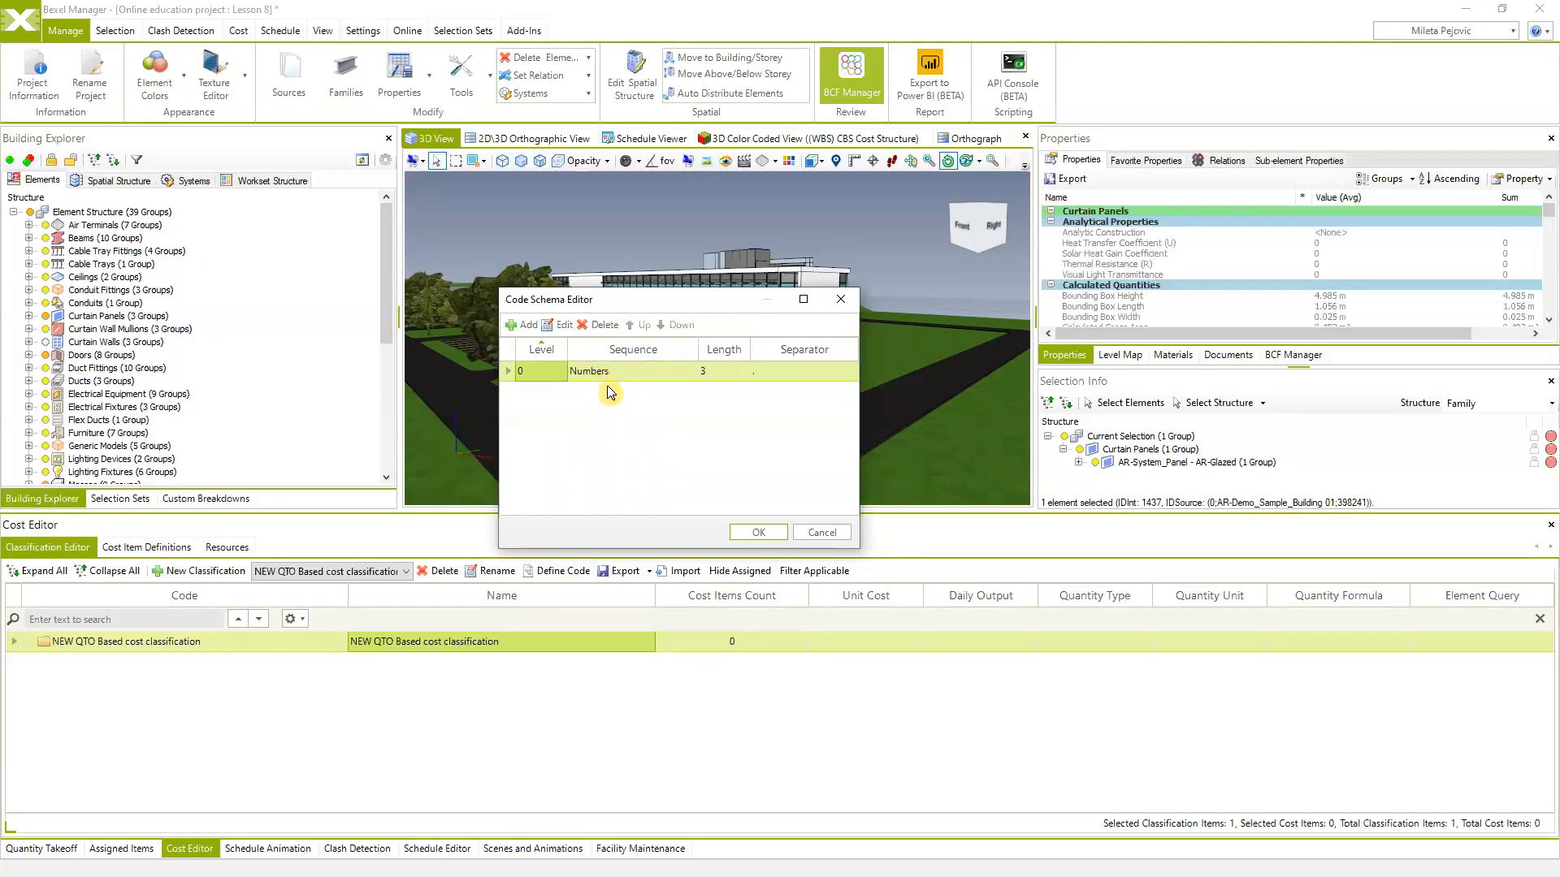
left_click(564, 326)
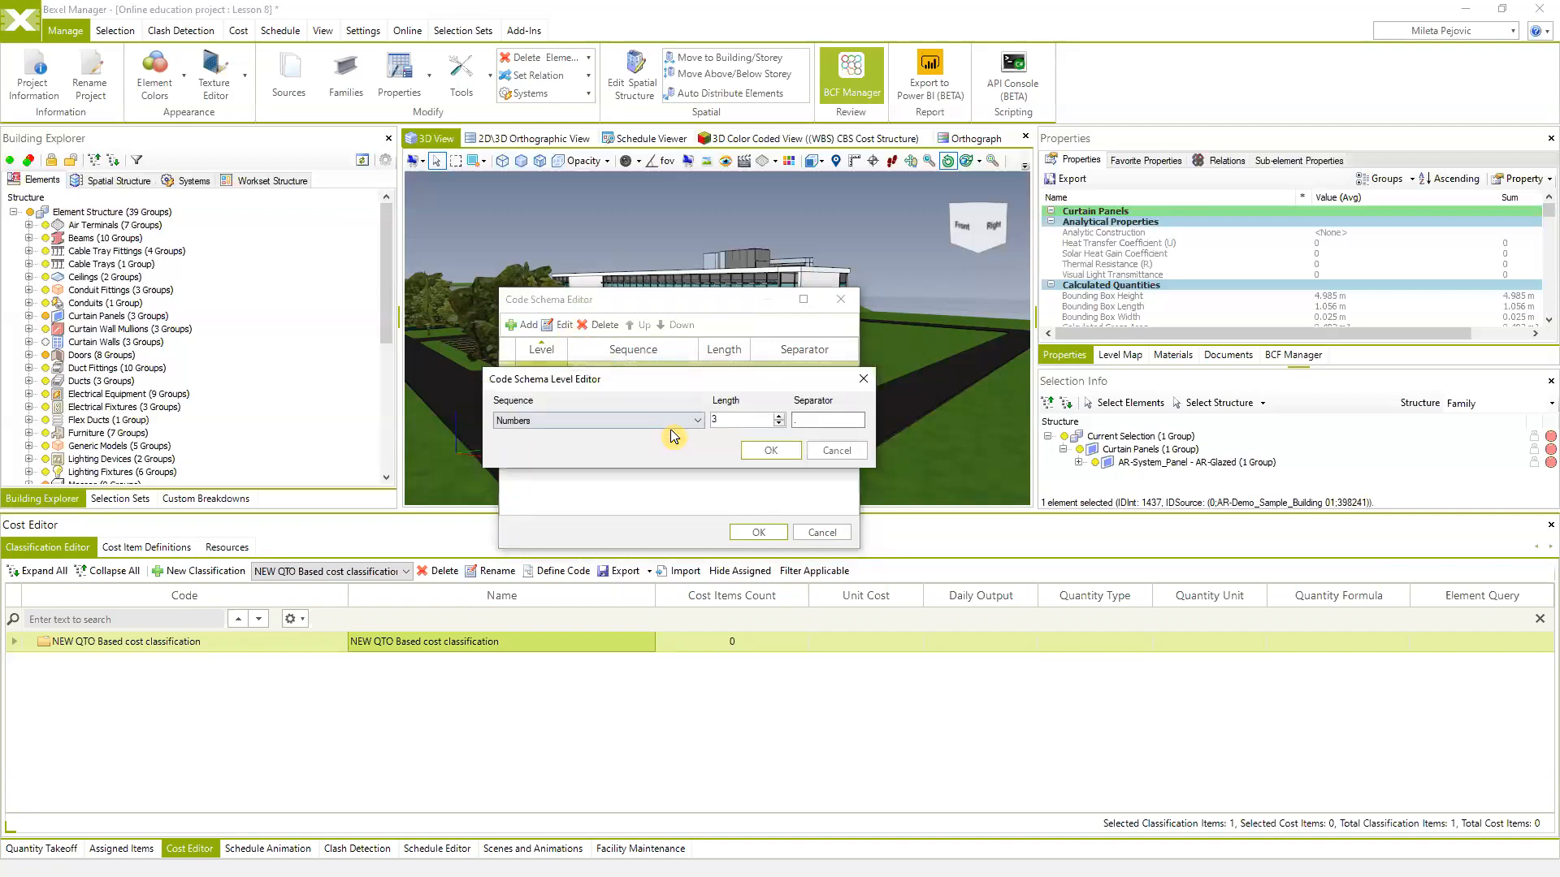
left_click(699, 421)
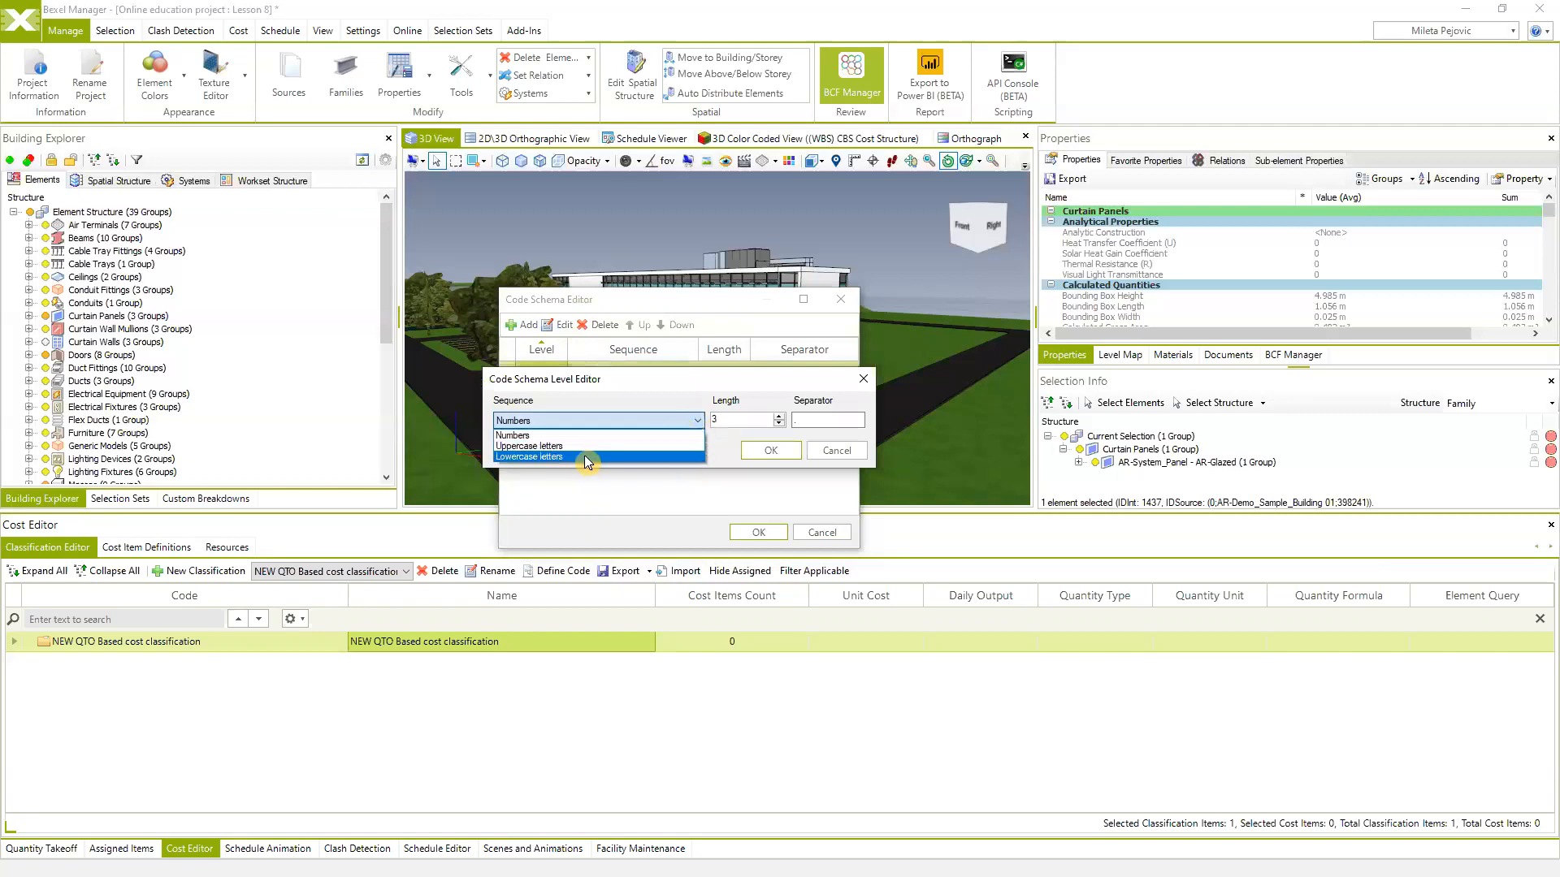
left_click(563, 446)
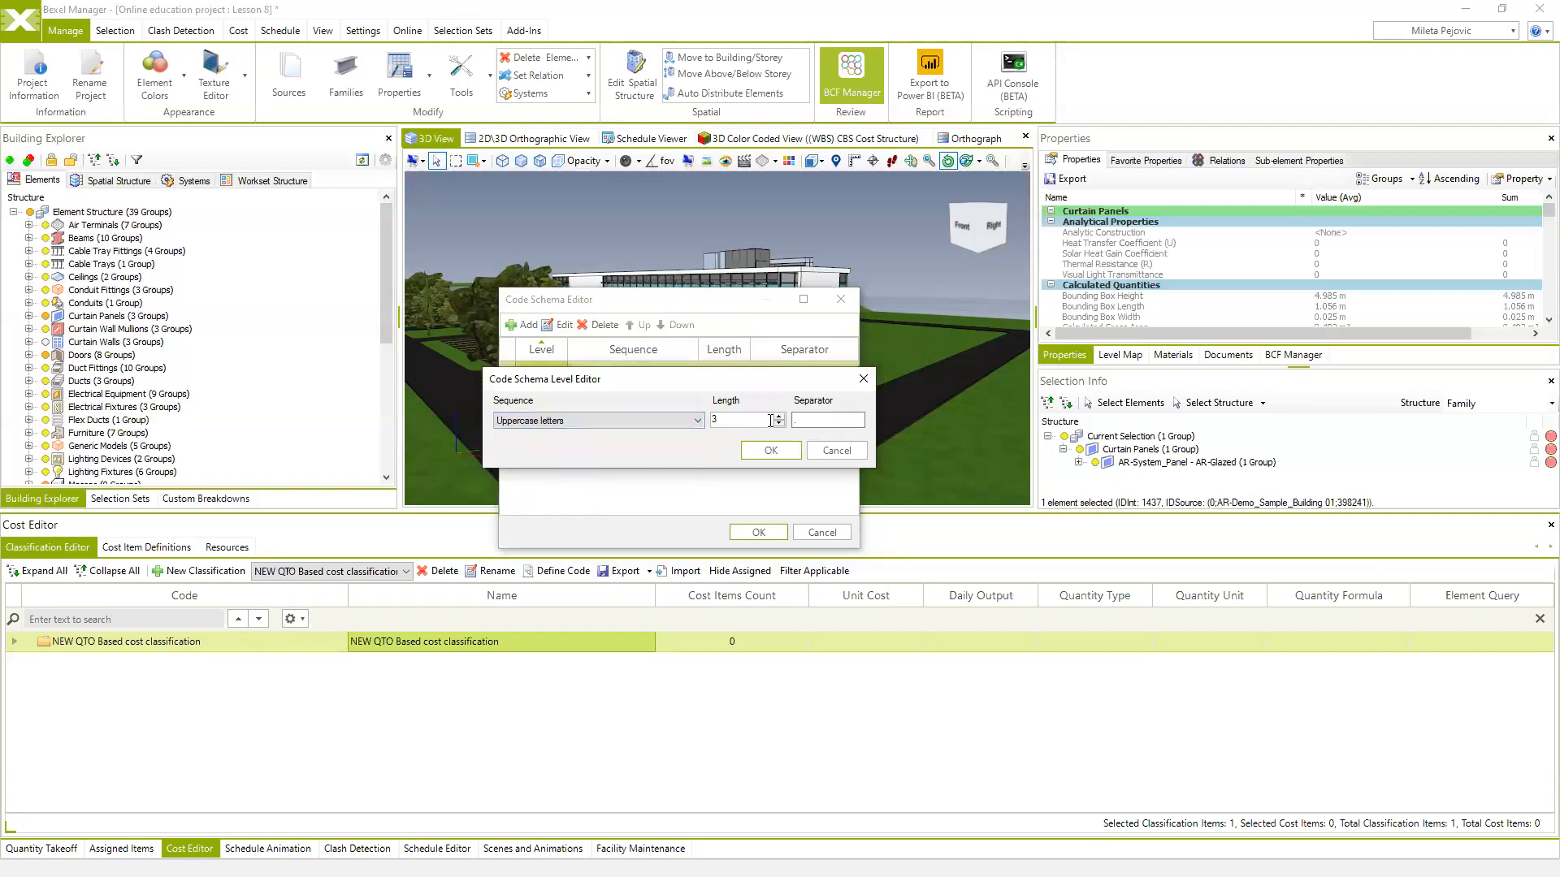
left_click_drag(735, 421, 654, 421)
type("1")
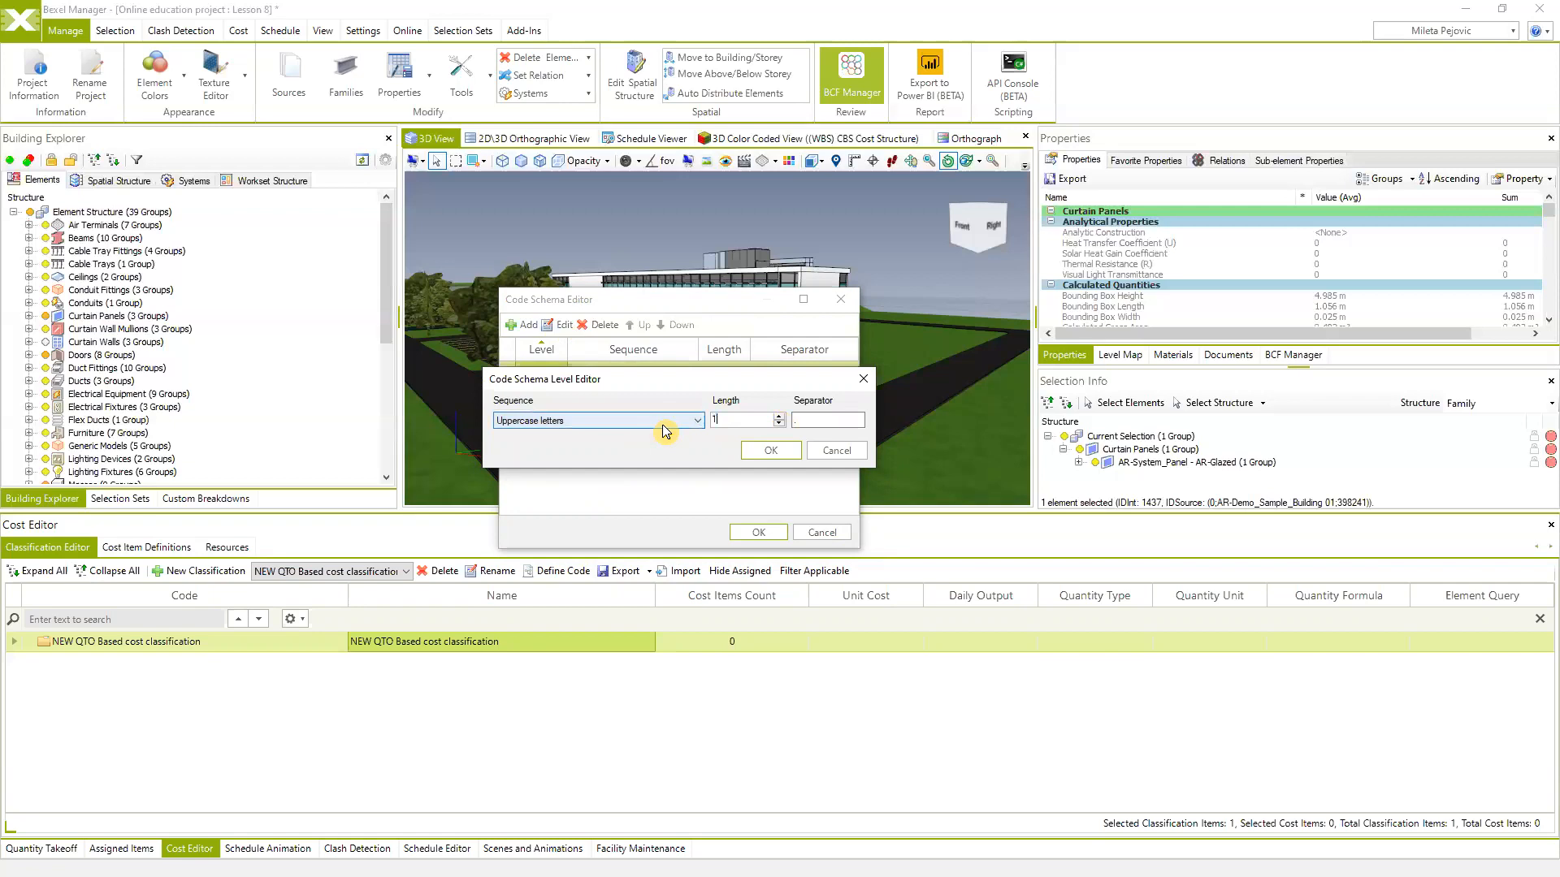
left_click(827, 420)
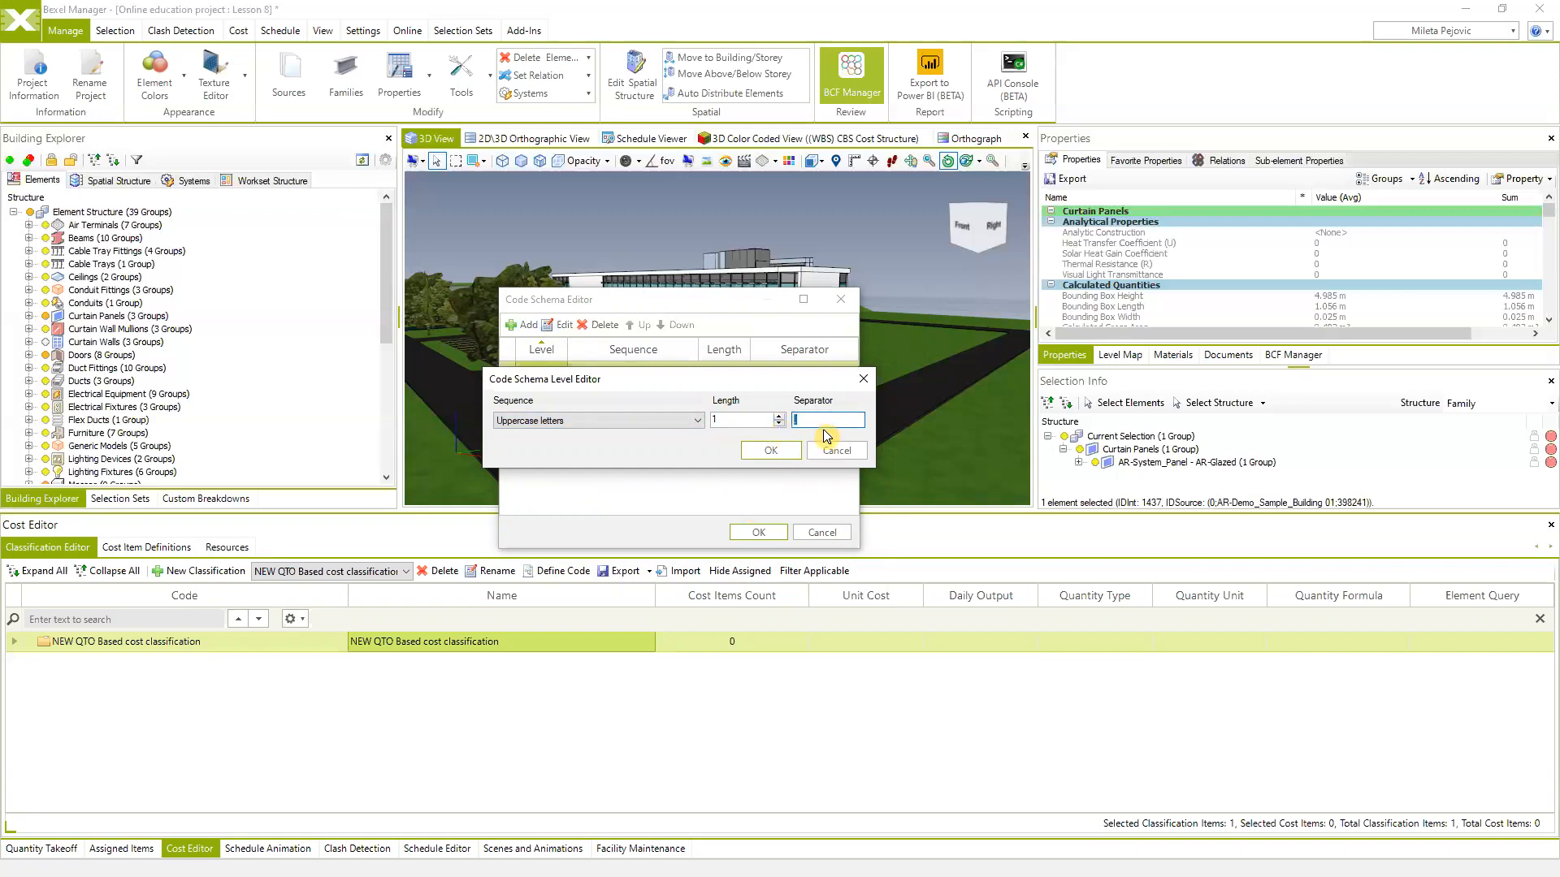
left_click(770, 452)
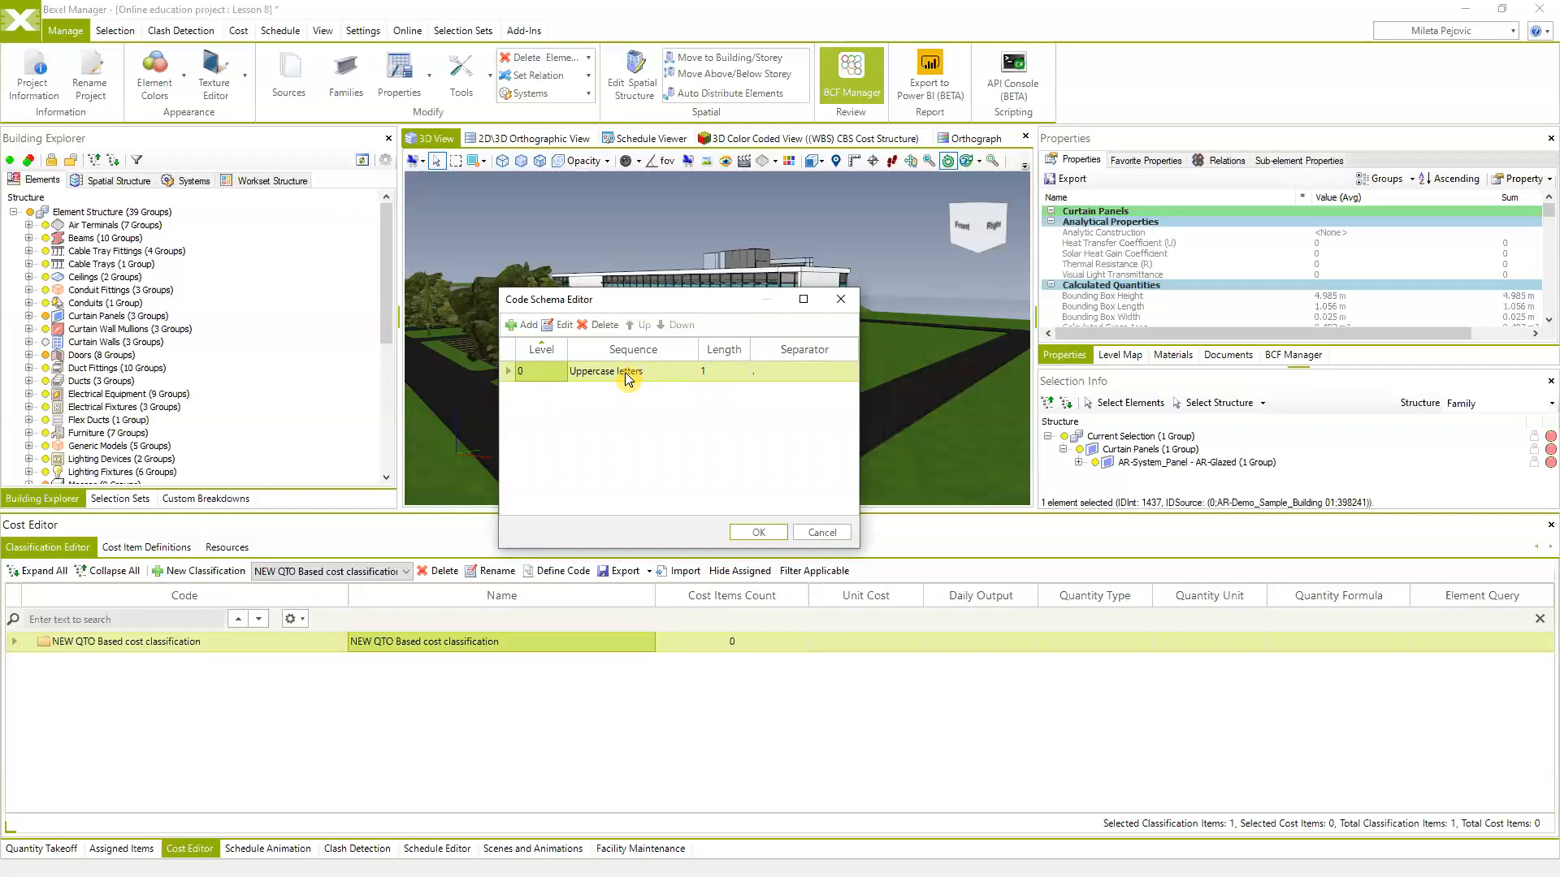
Add level 1 to the code schema using lowercase letters with a length of 1
left_click(522, 325)
left_click_drag(572, 380, 565, 432)
left_click(691, 471)
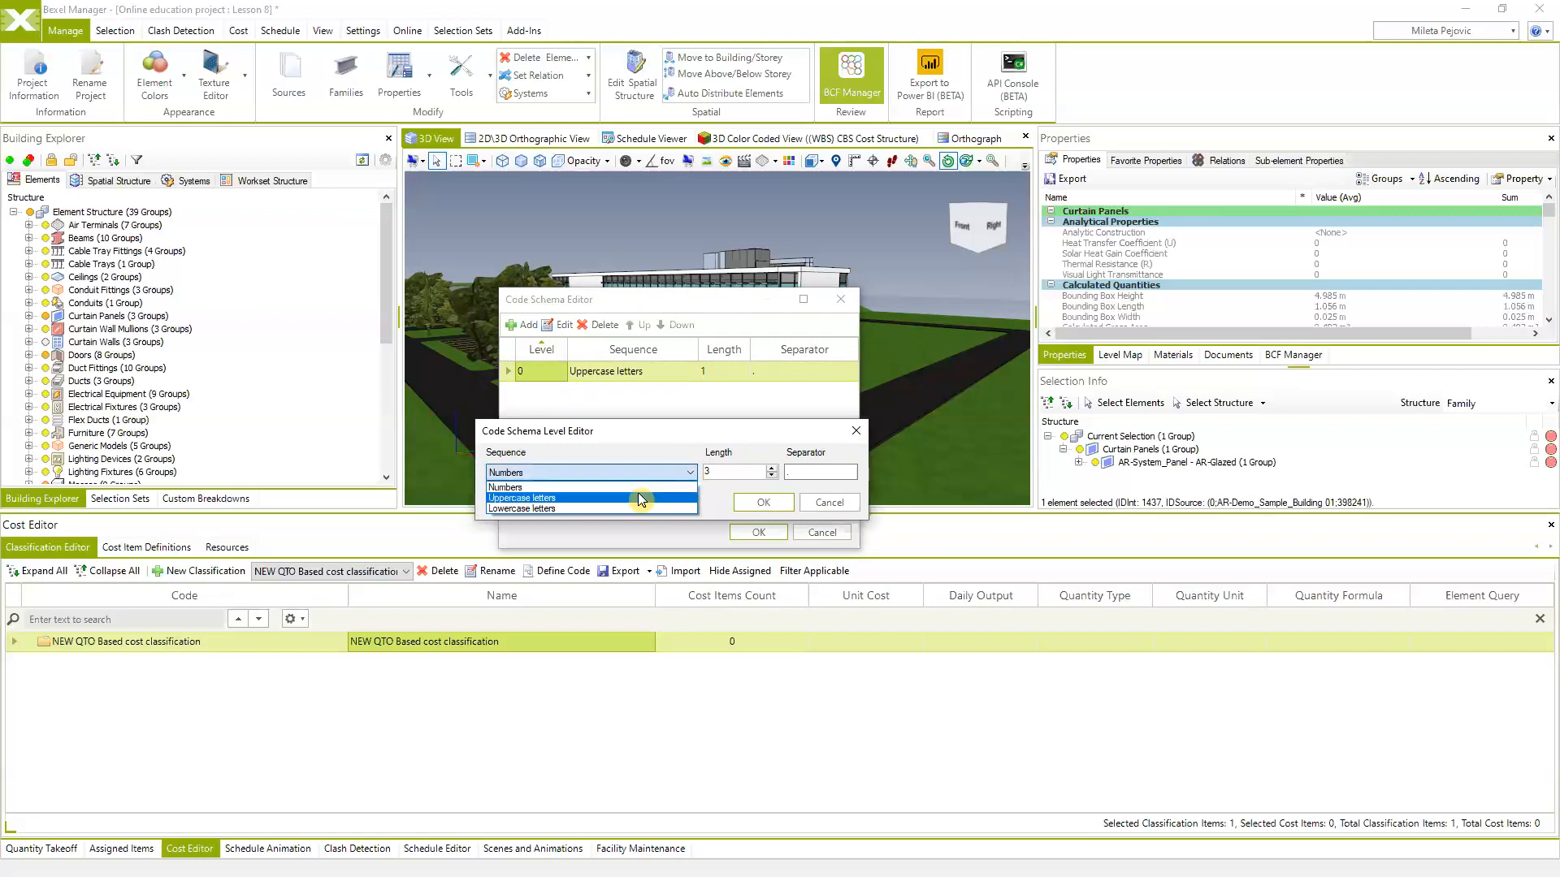
left_click(590, 509)
left_click(772, 476)
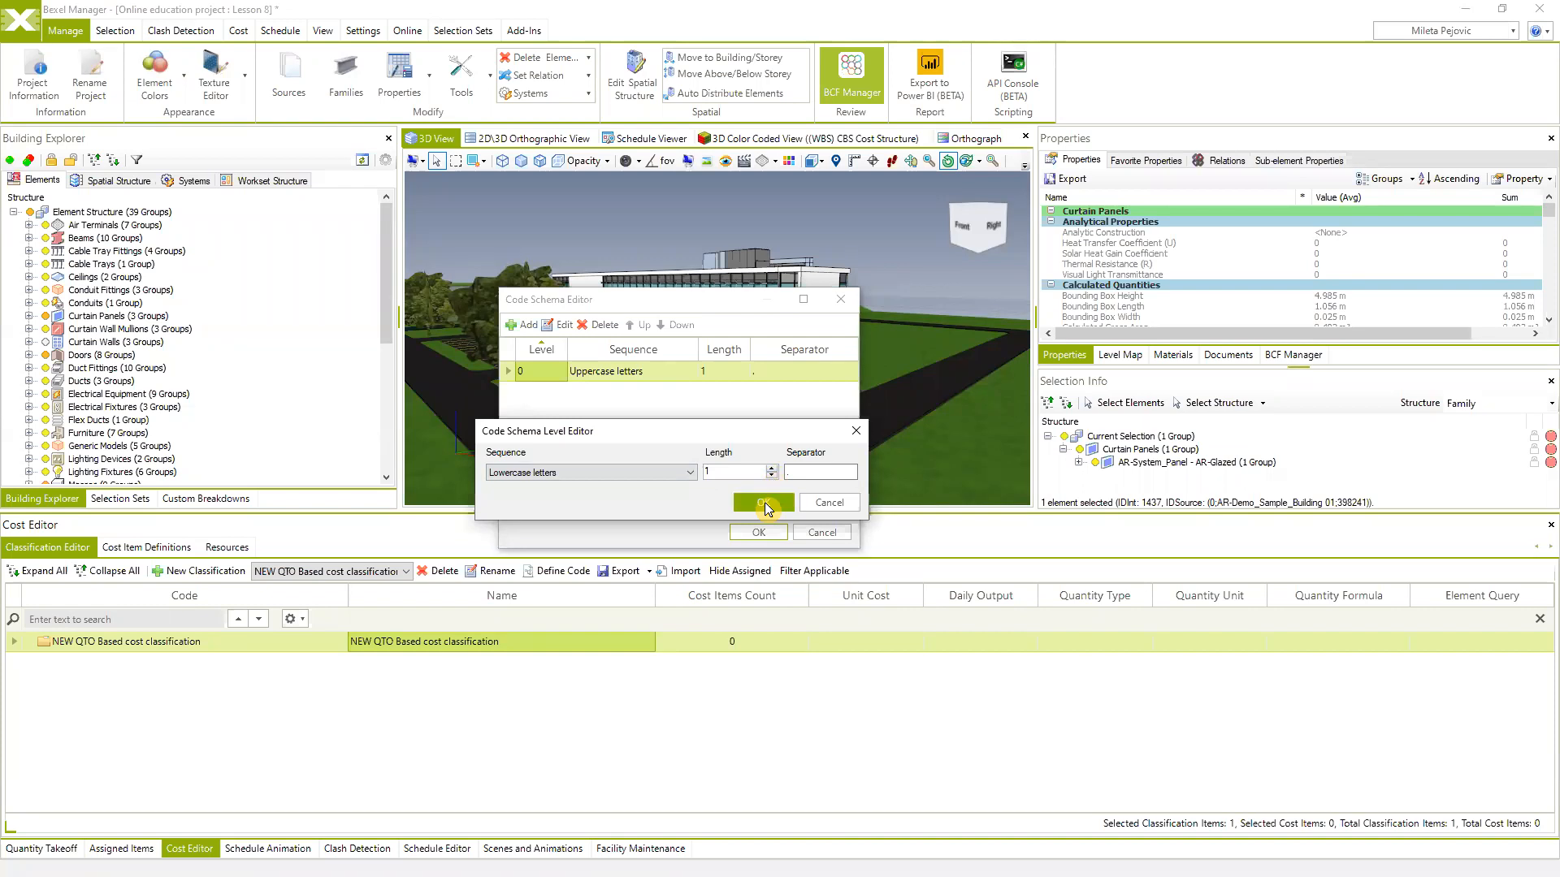
left_click(765, 502)
Add level 2 to the code schema using numbers with a length of 2, and accept the schema
left_click(528, 325)
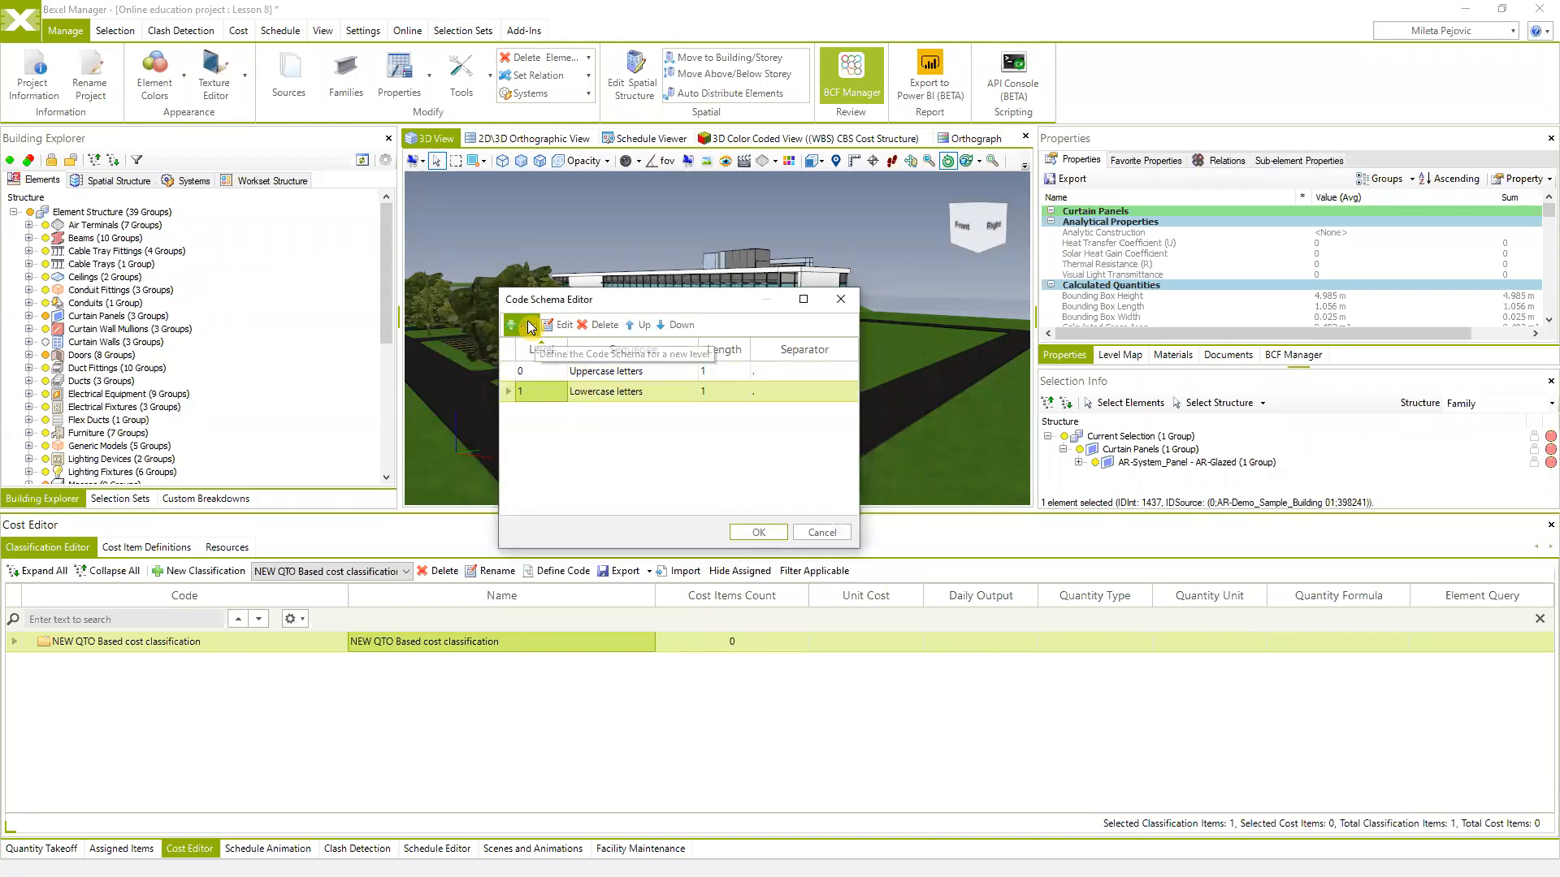
left_click(698, 421)
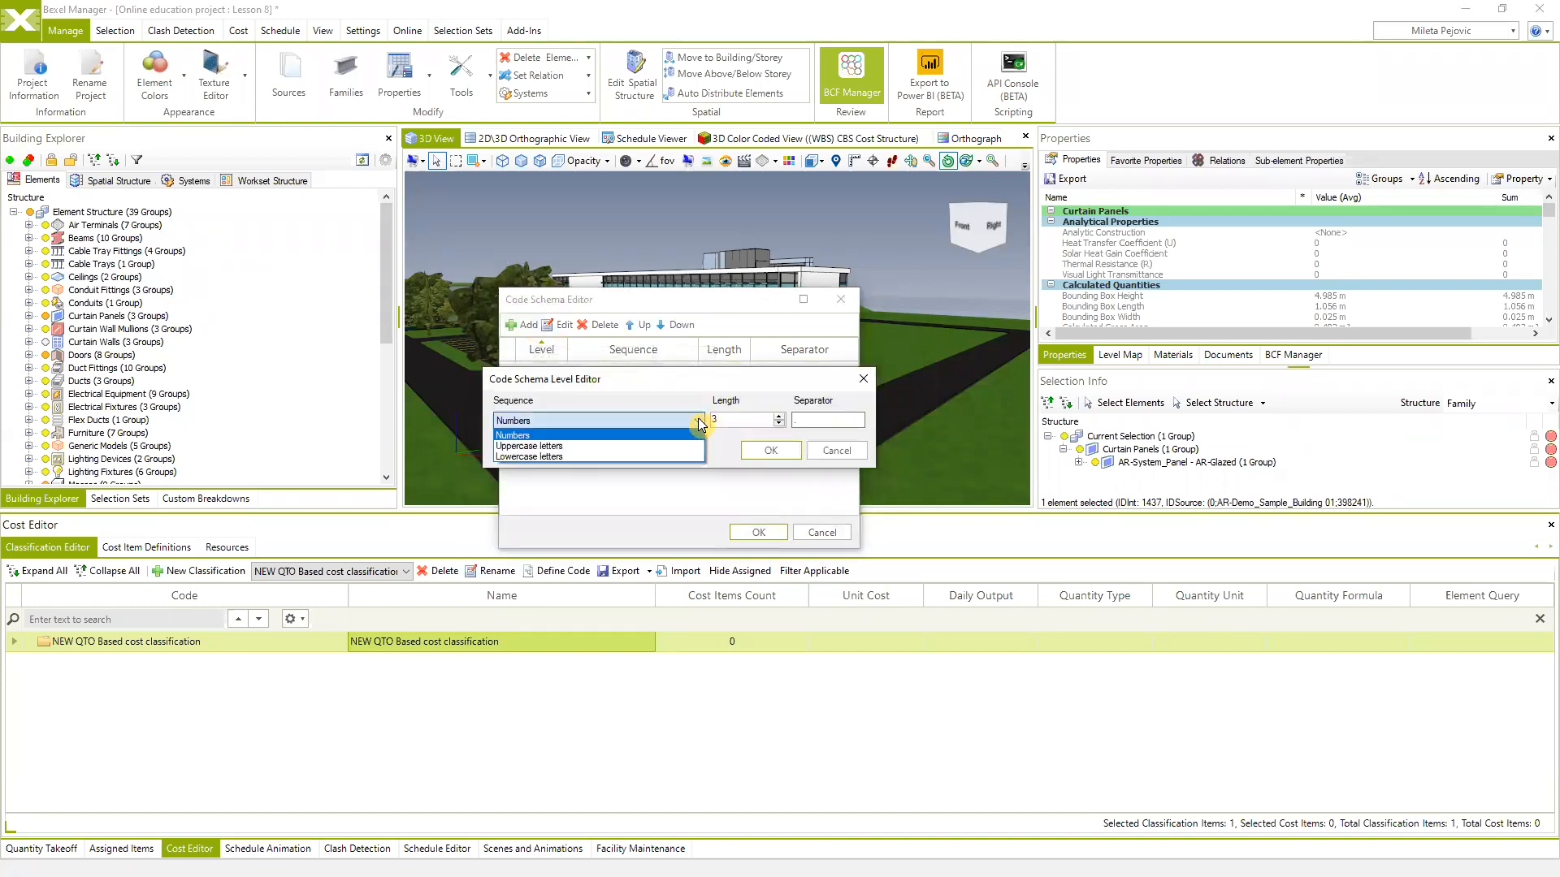
left_click(665, 434)
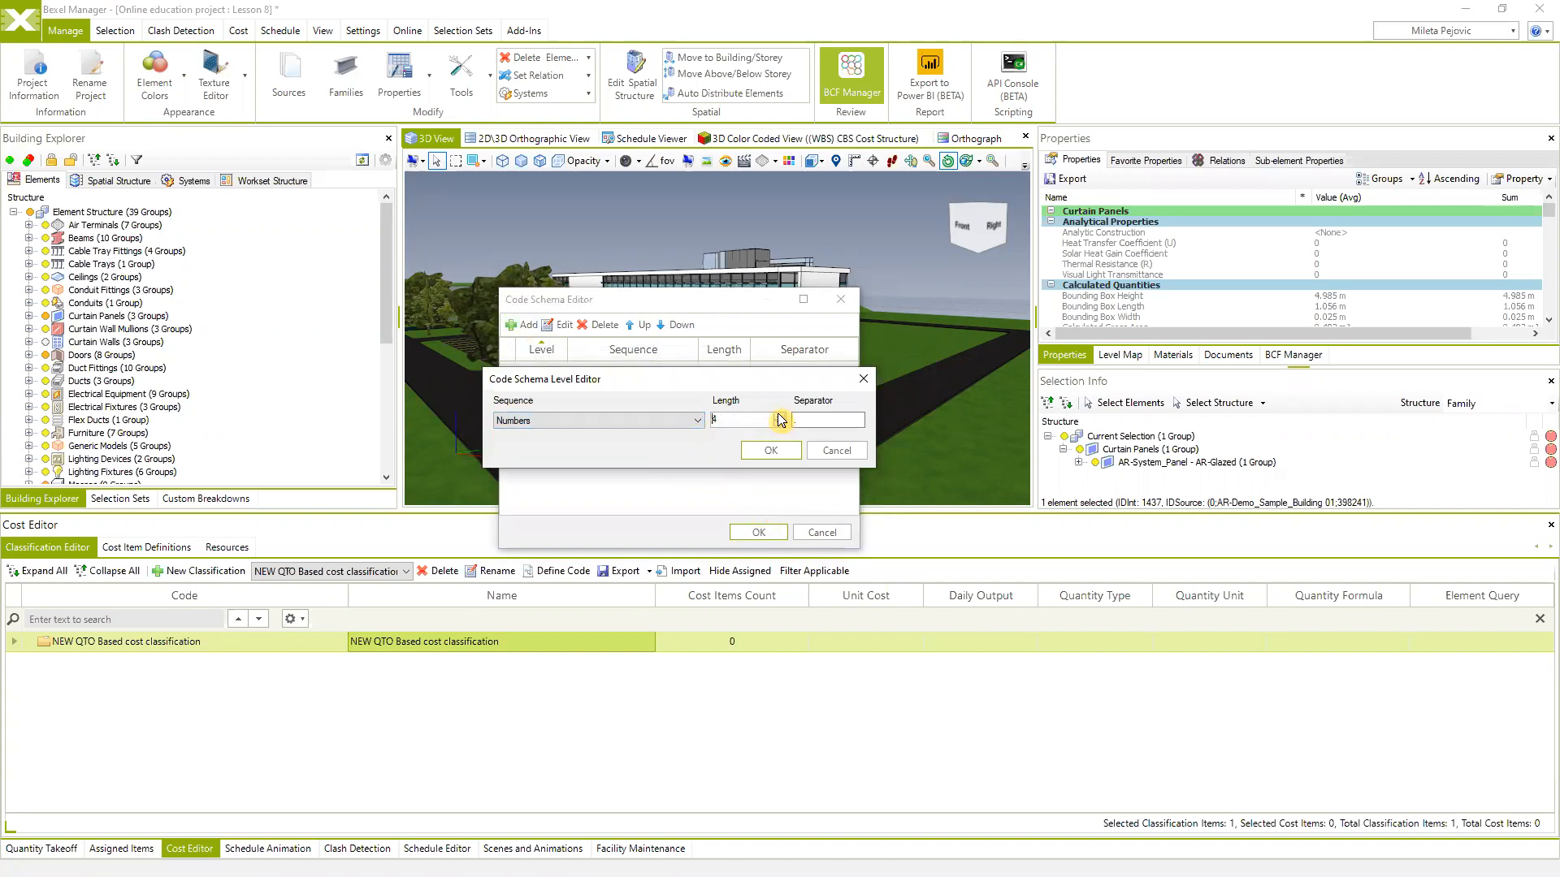
left_click(778, 424)
left_click(771, 452)
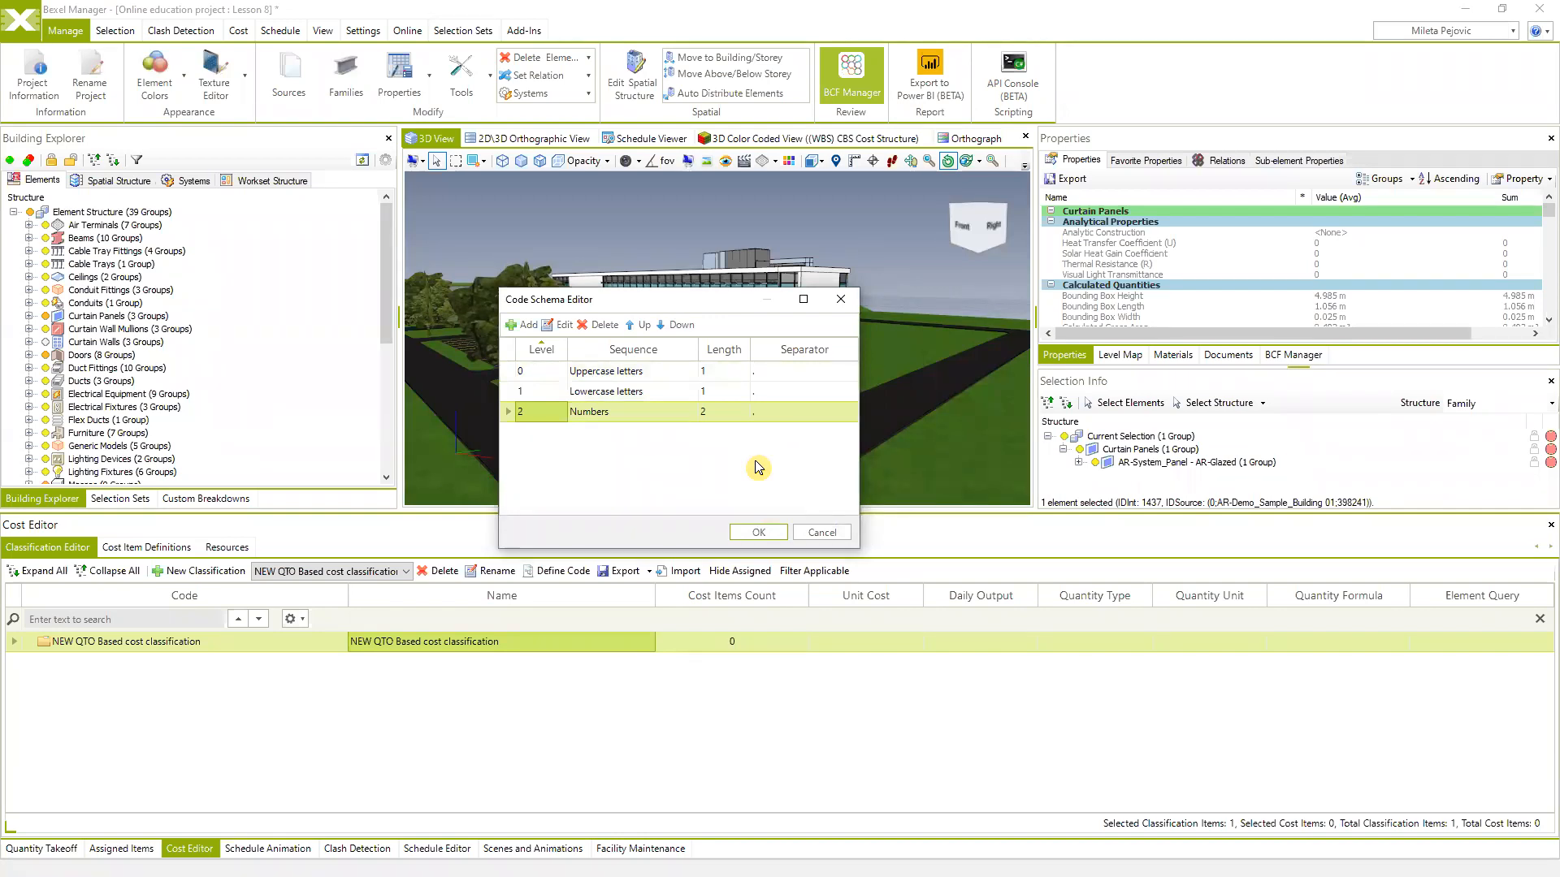
left_click(754, 532)
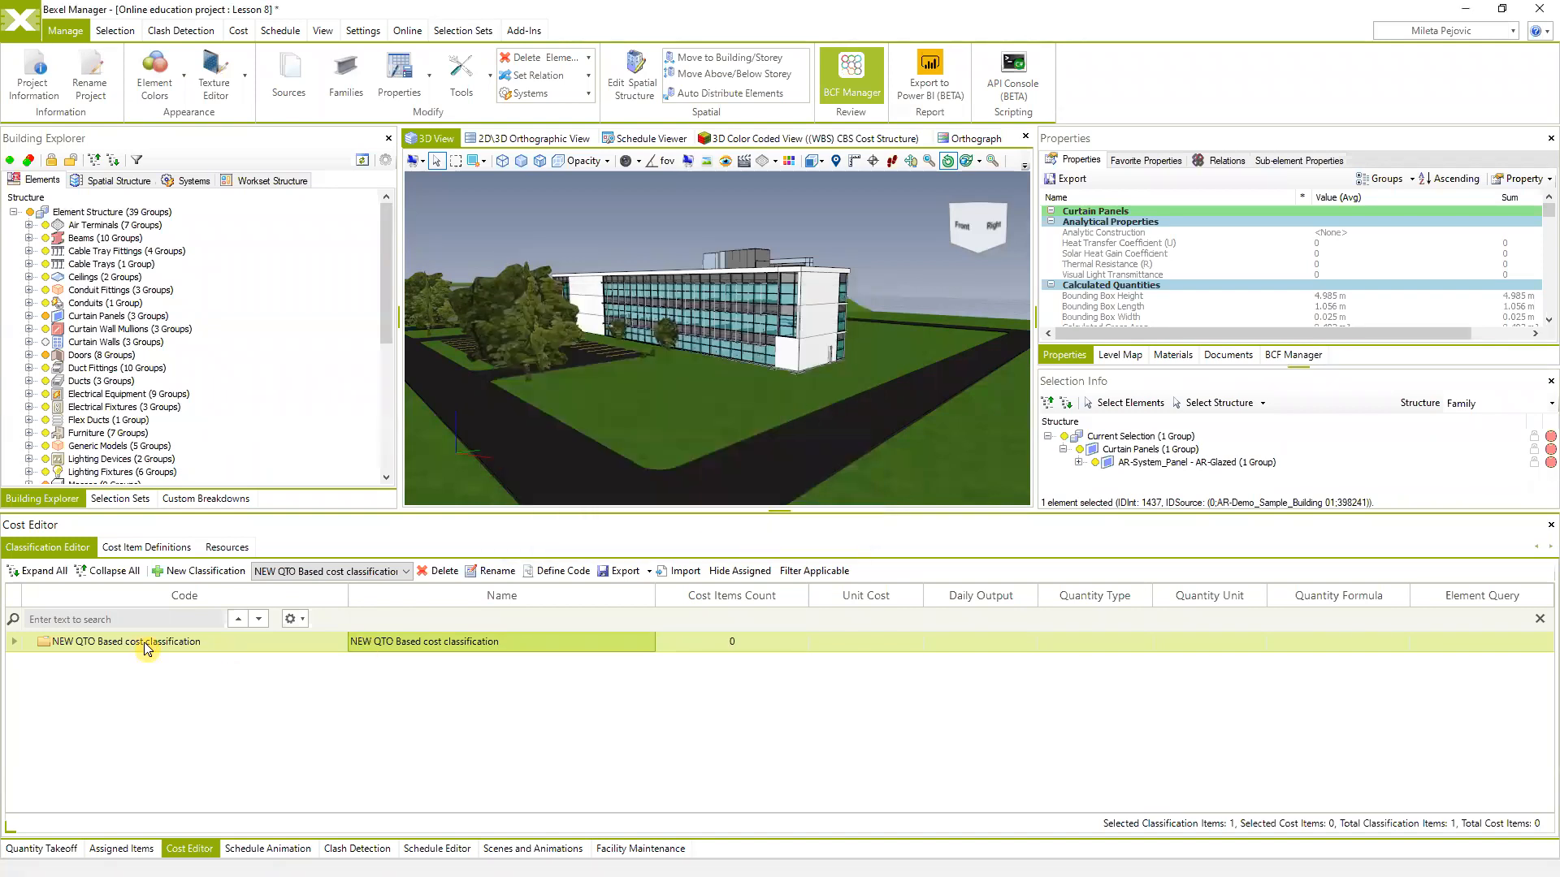
Start the Creation Wizard from a quantity takeoff for the new classification, choosing (WBS) QTO Based Cost Structure as the source
right_click(80, 640)
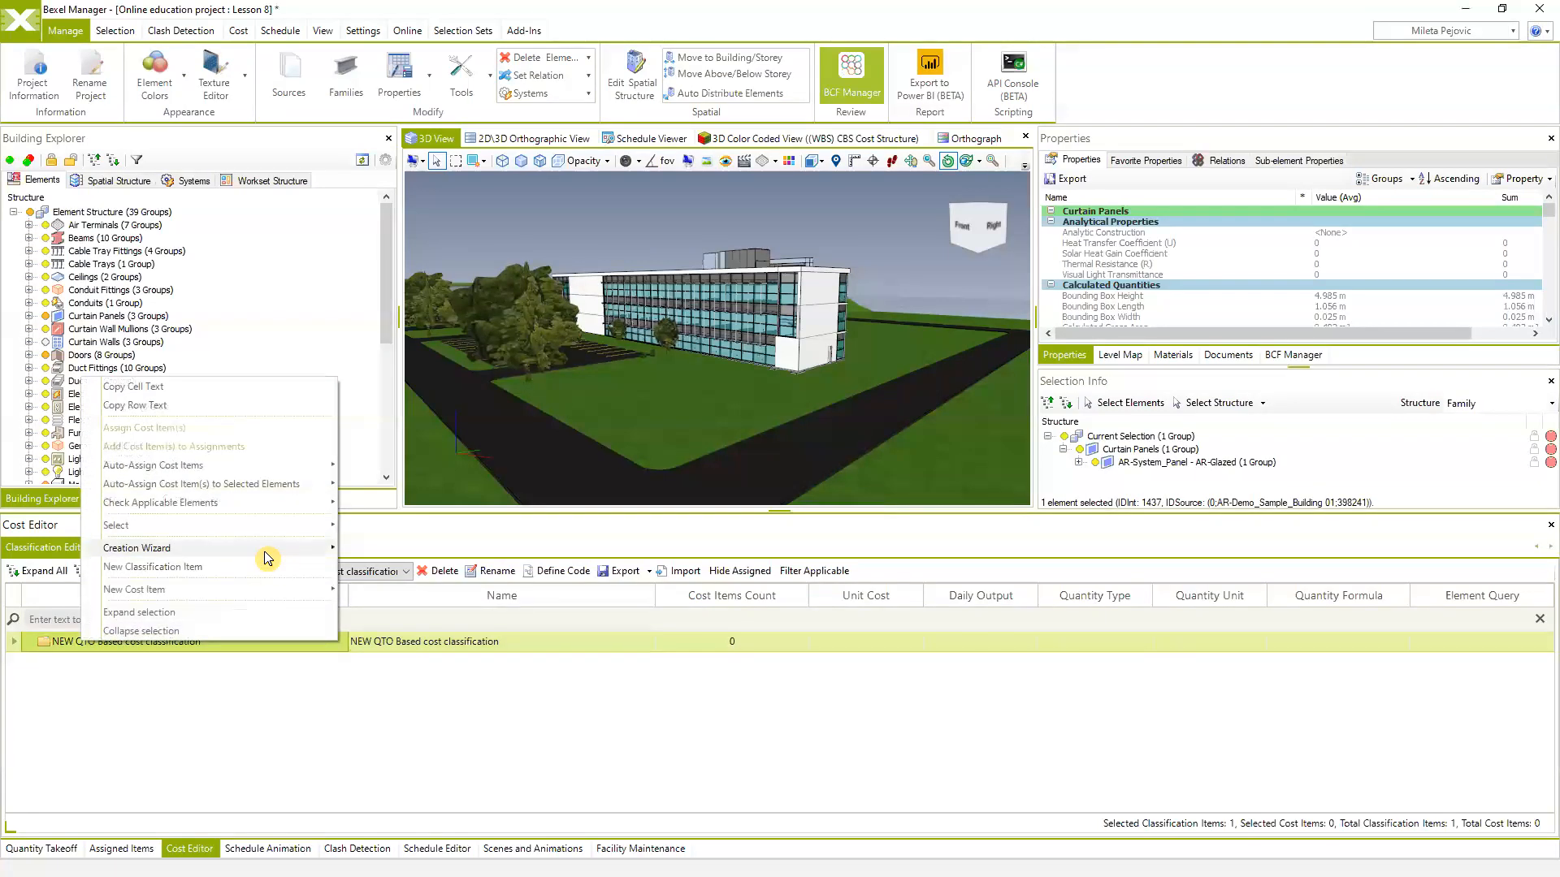
mouse_move(268, 556)
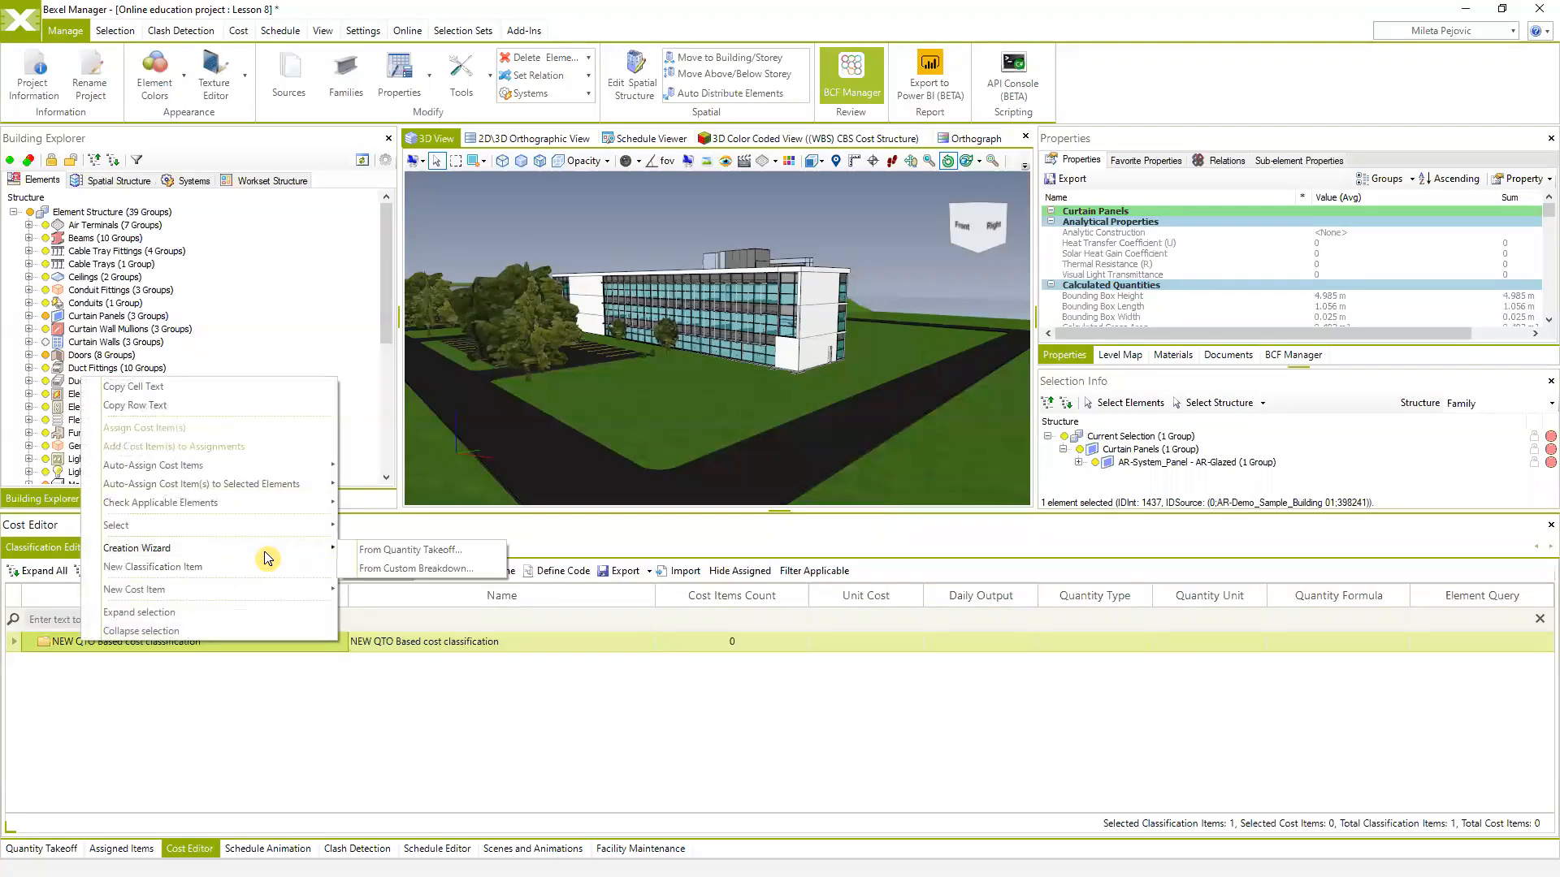
left_click(431, 557)
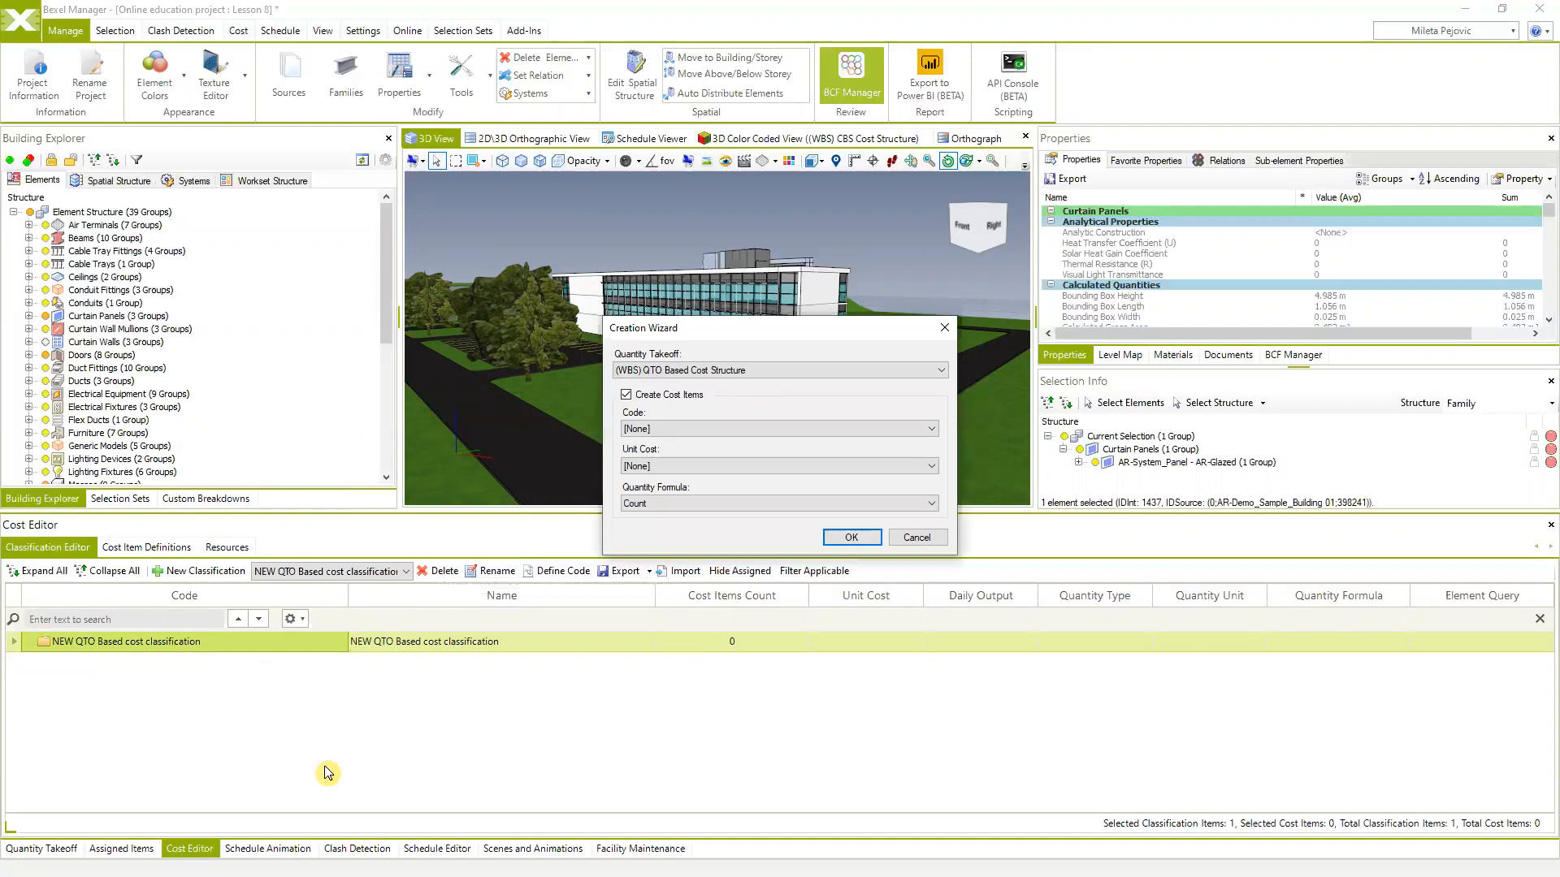
left_click(929, 371)
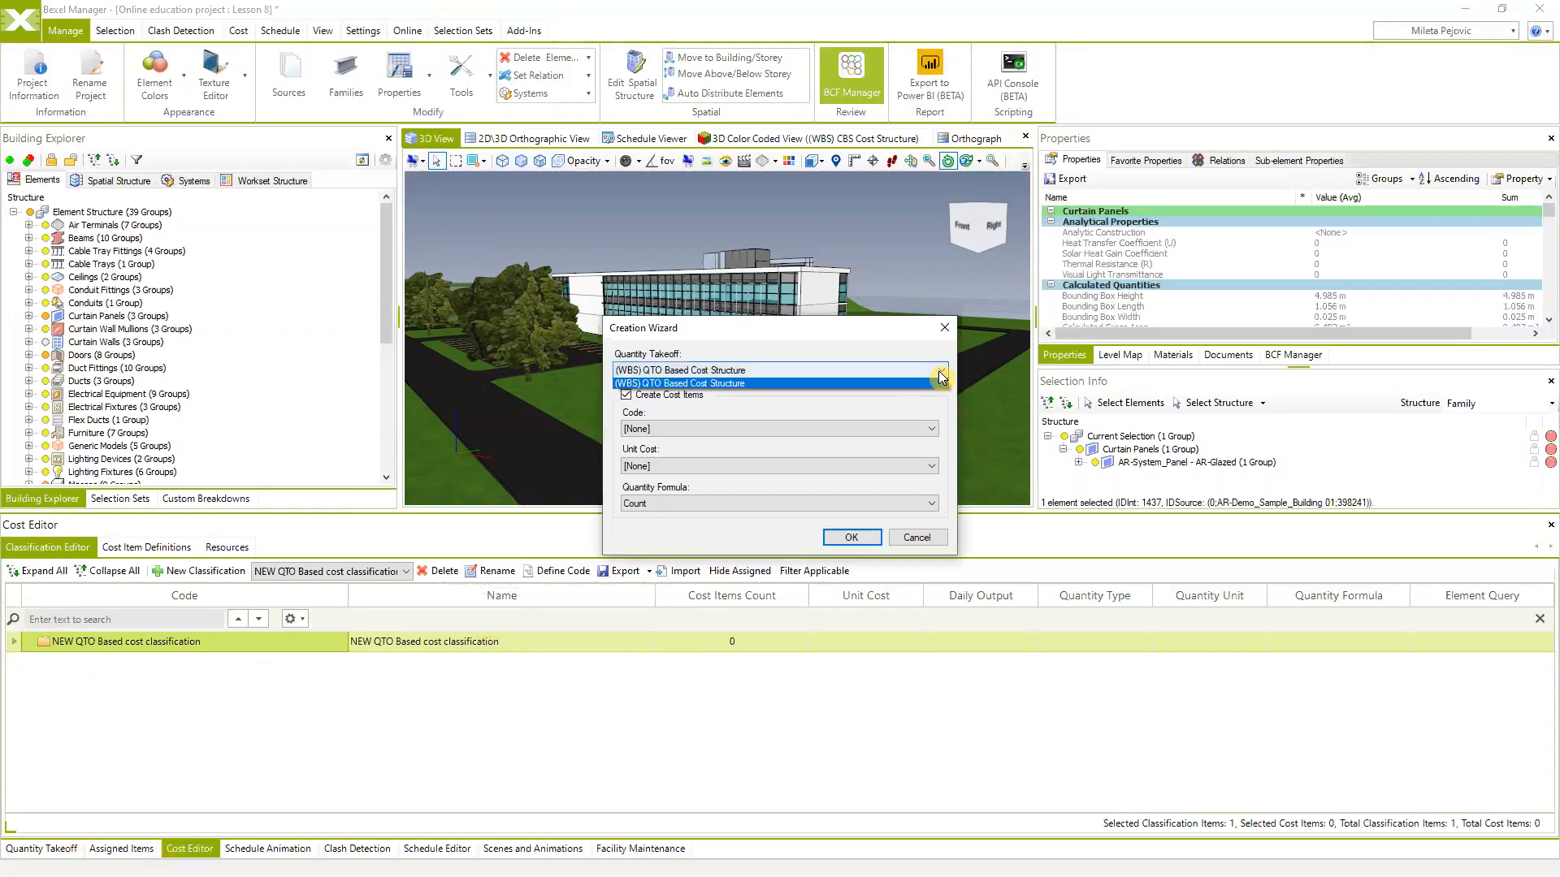
left_click(719, 385)
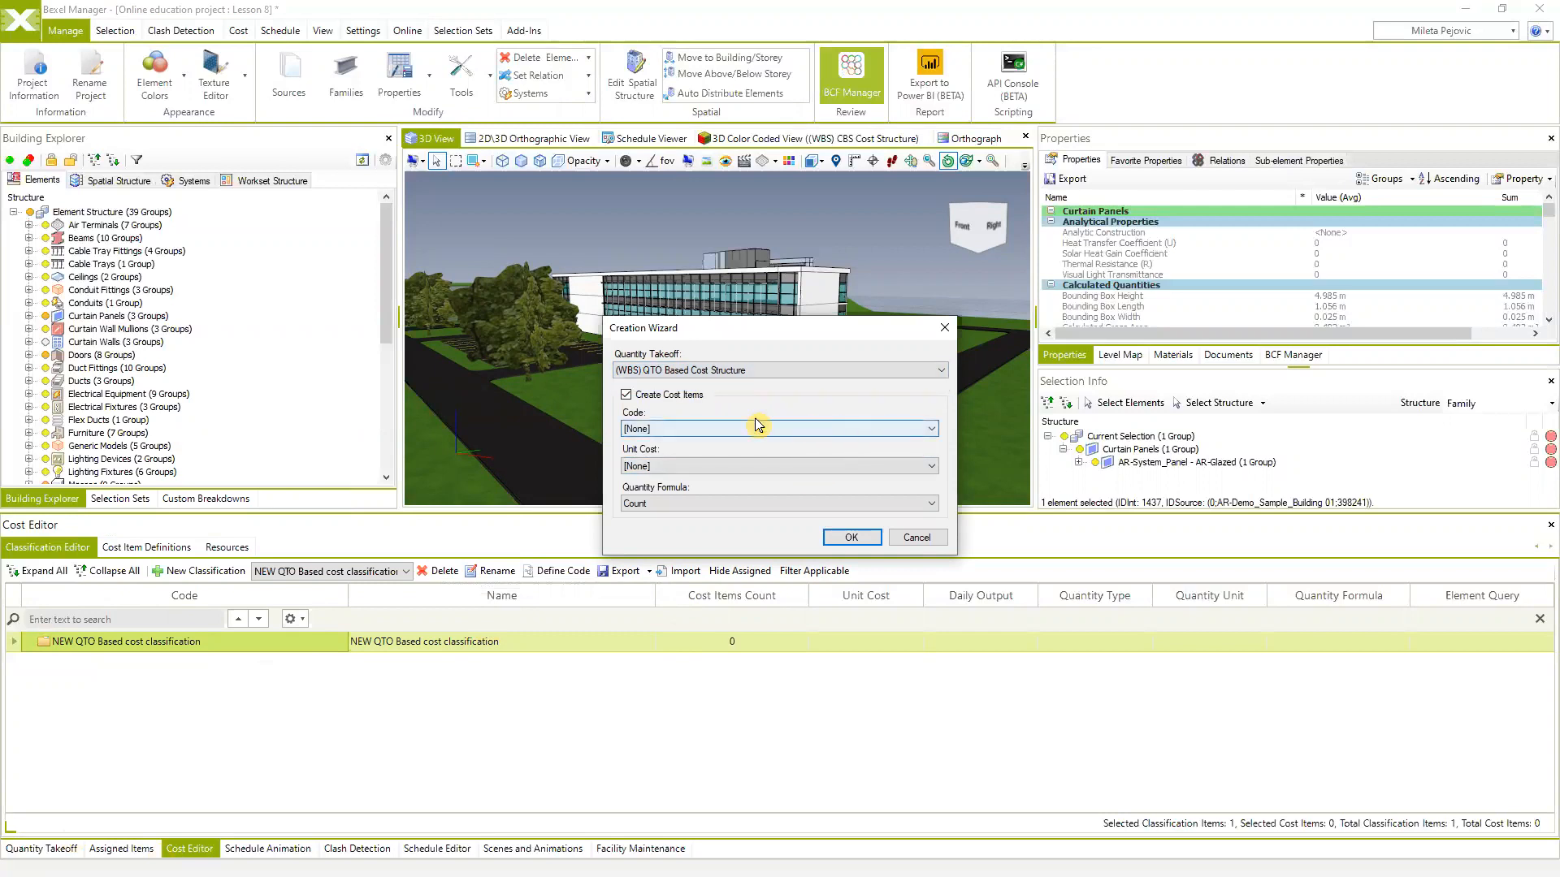
Generate the classification with cost items, using [Schema] as the code and Count as the quantity formula
left_click(931, 428)
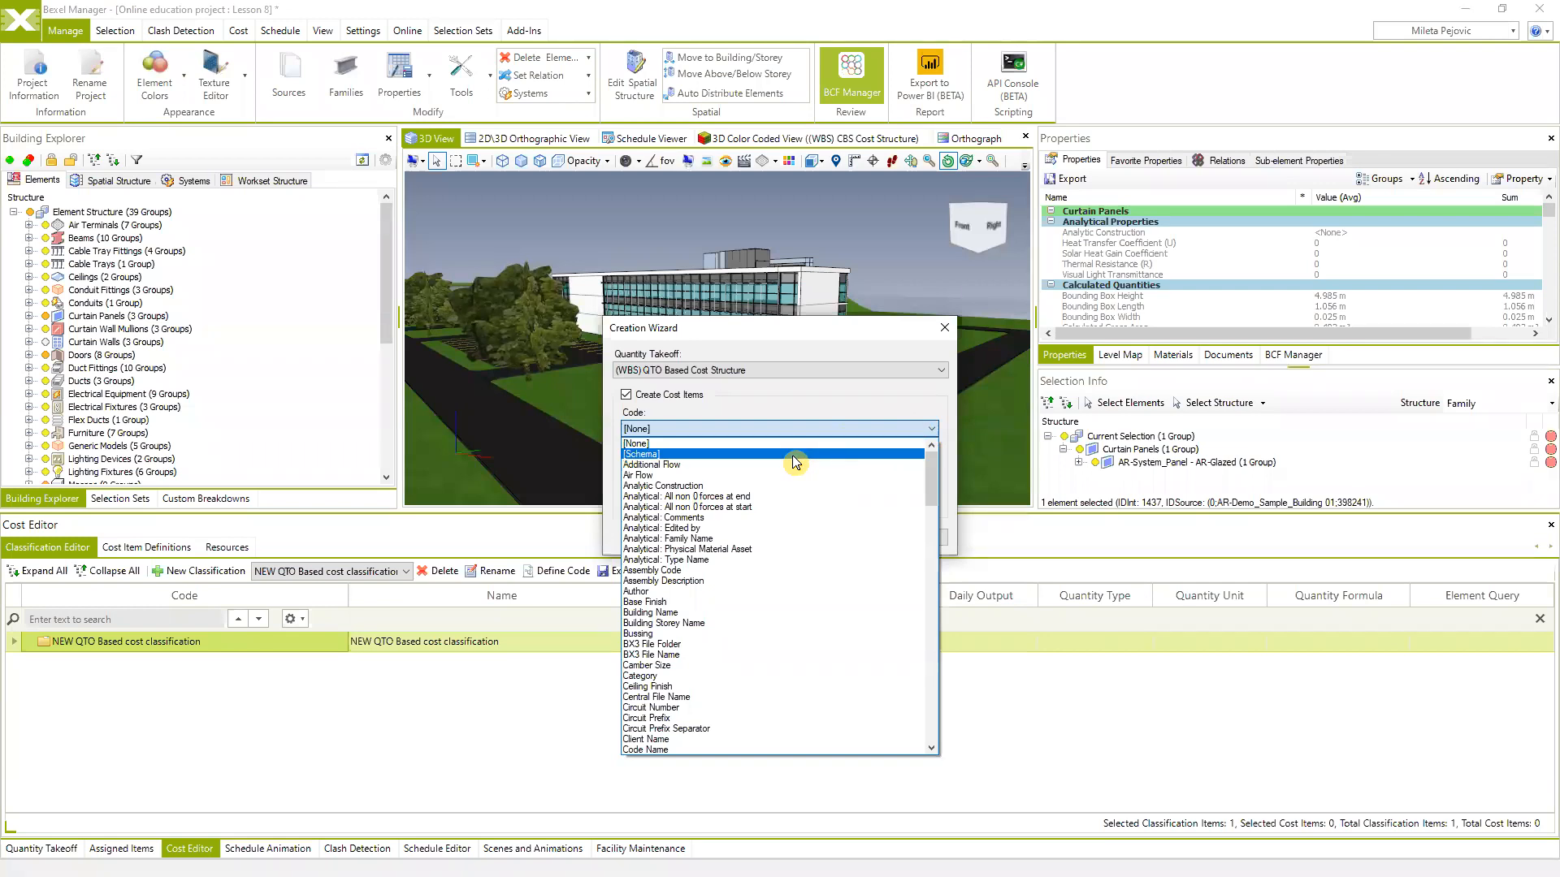
left_click(792, 455)
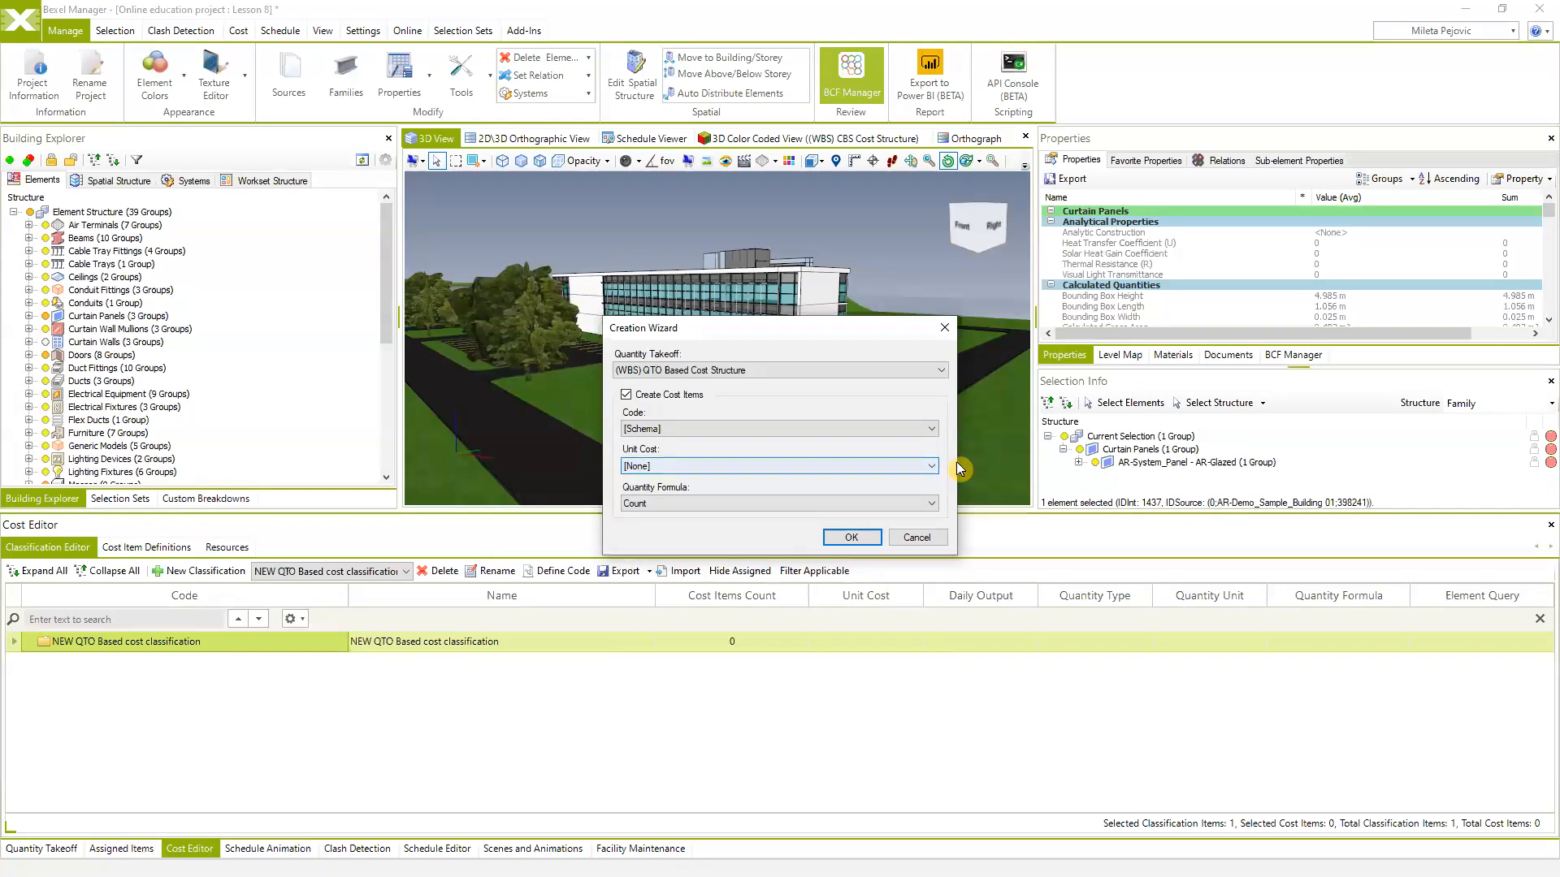
left_click(932, 502)
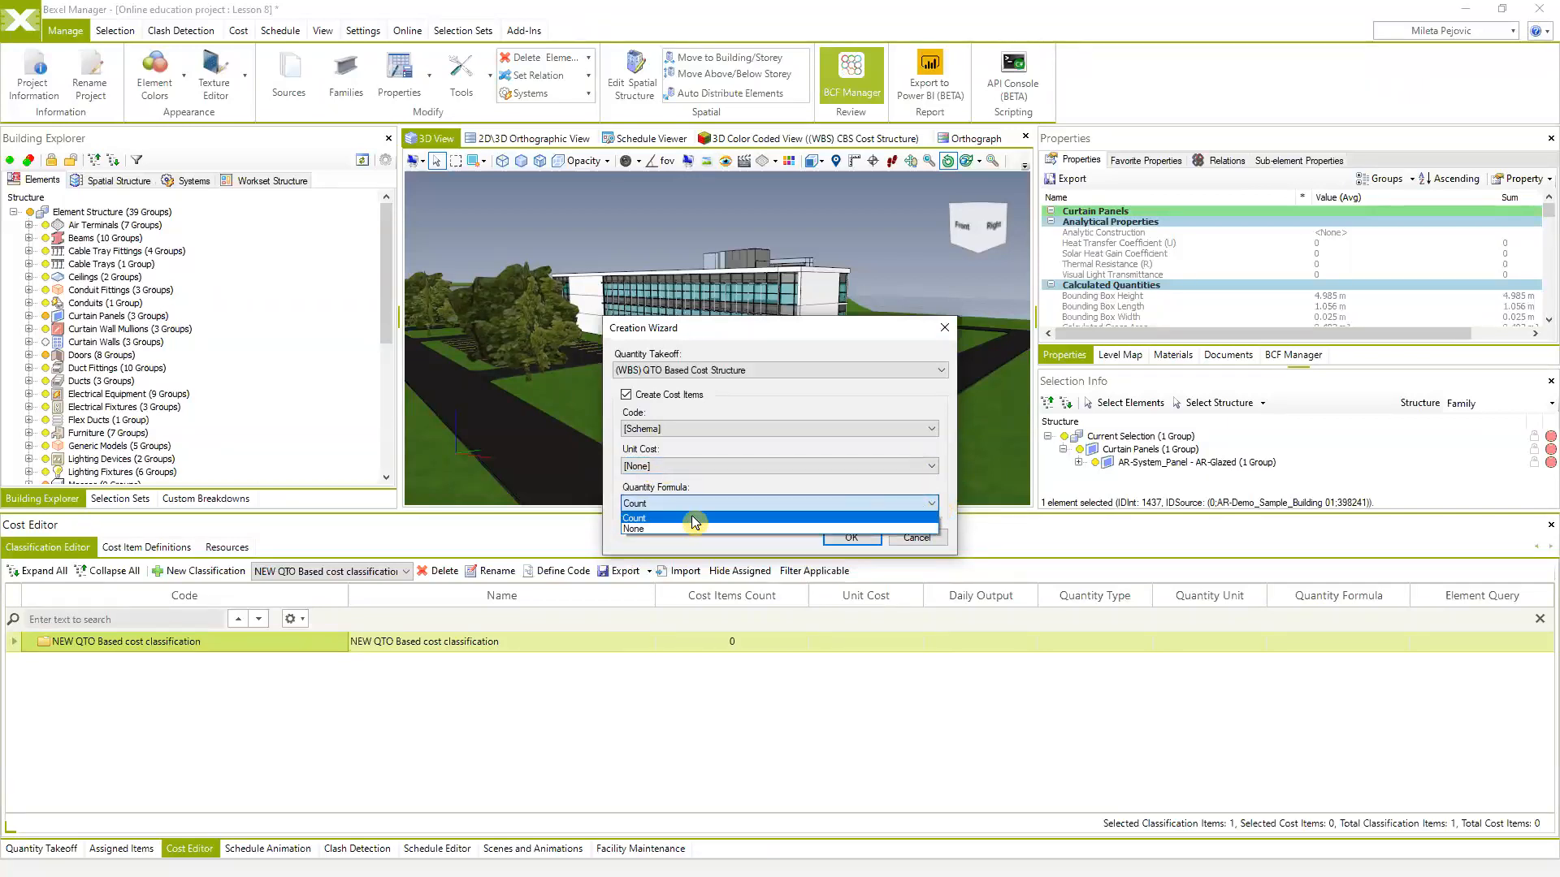
left_click(647, 519)
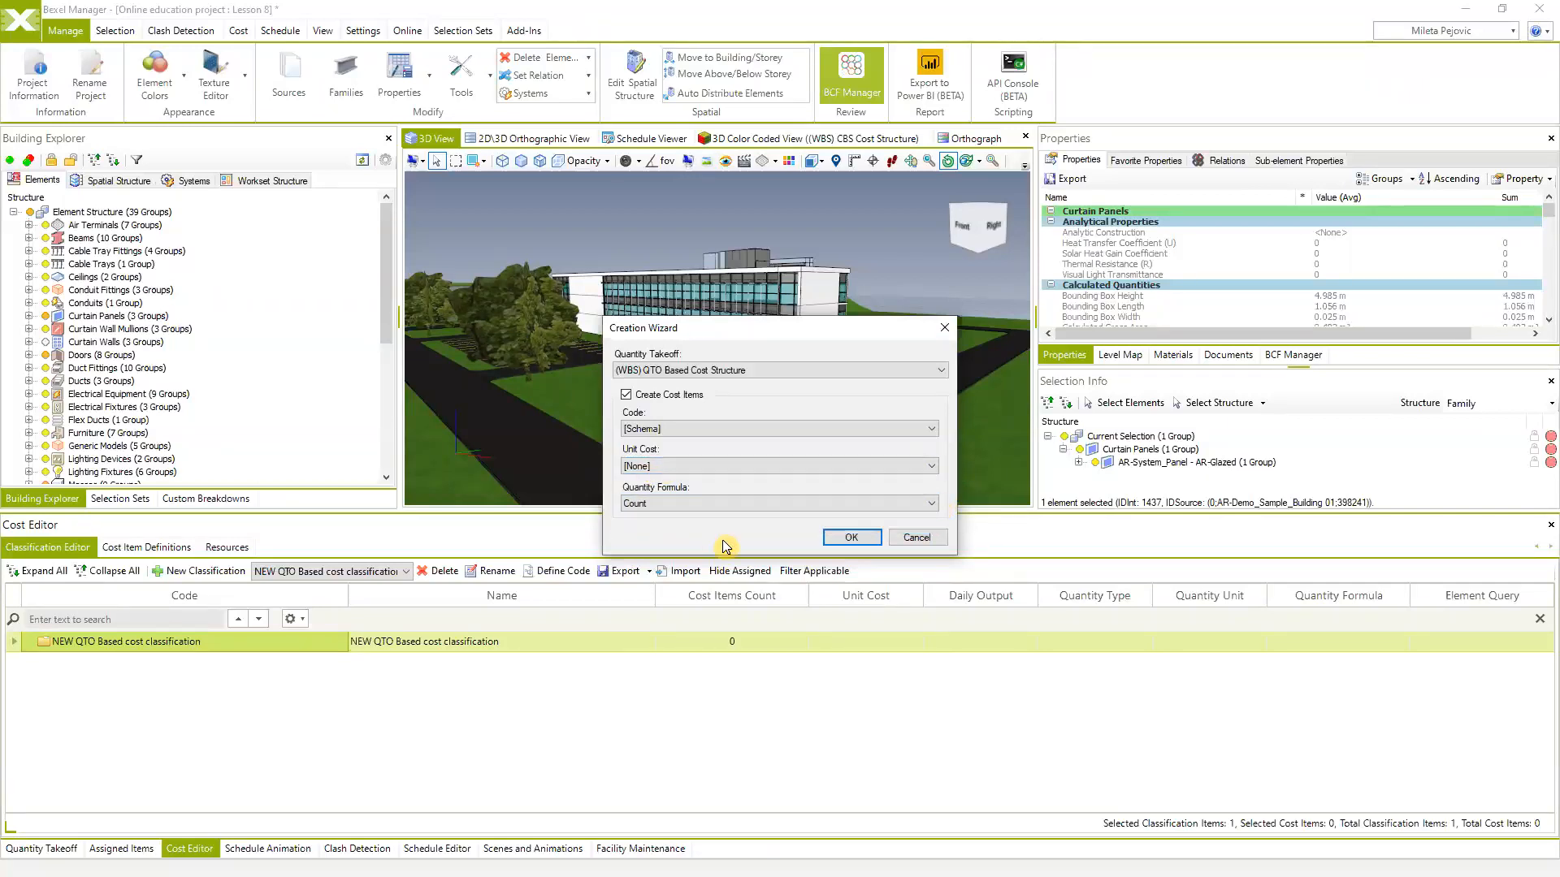
left_click(852, 547)
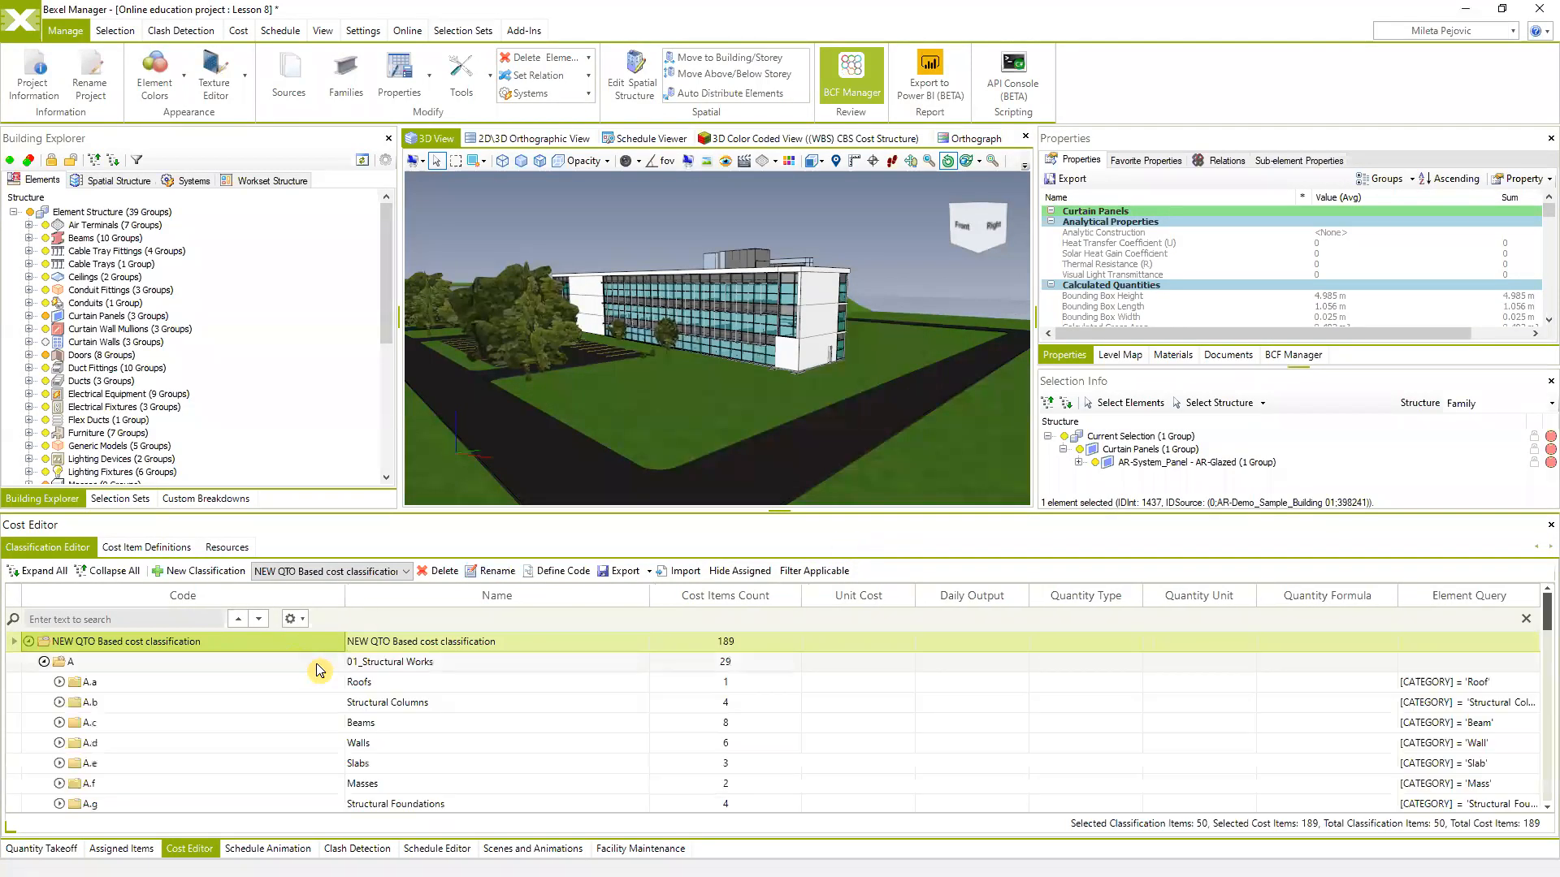
Enlarge the Cost Editor and collapse groups A to D of the generated classification to review its top level
left_click_drag(611, 512, 611, 366)
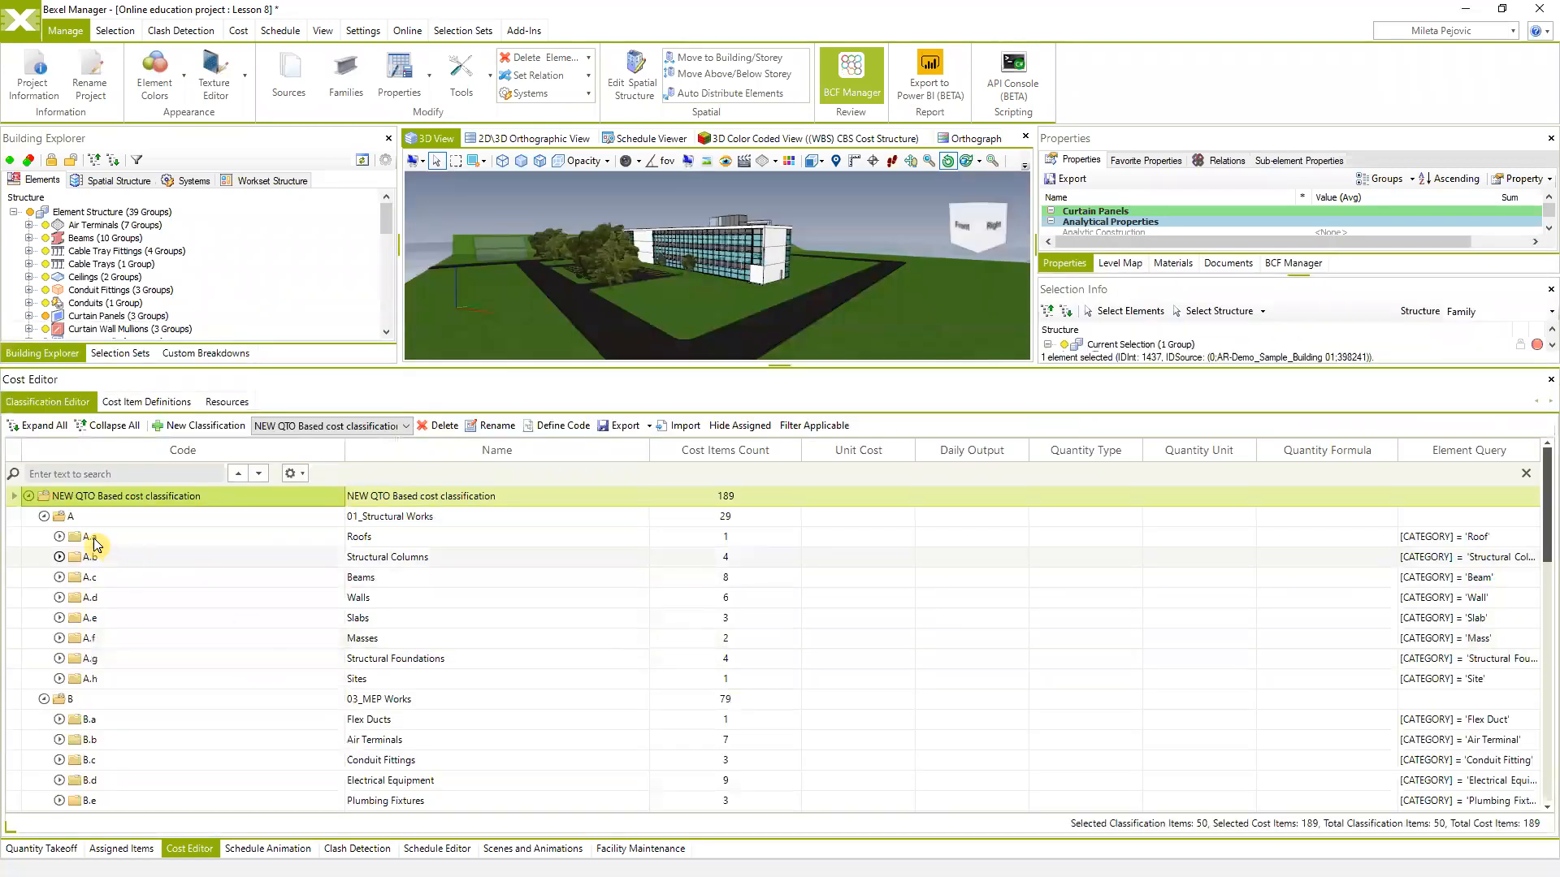
left_click(44, 517)
left_click(45, 537)
left_click(45, 557)
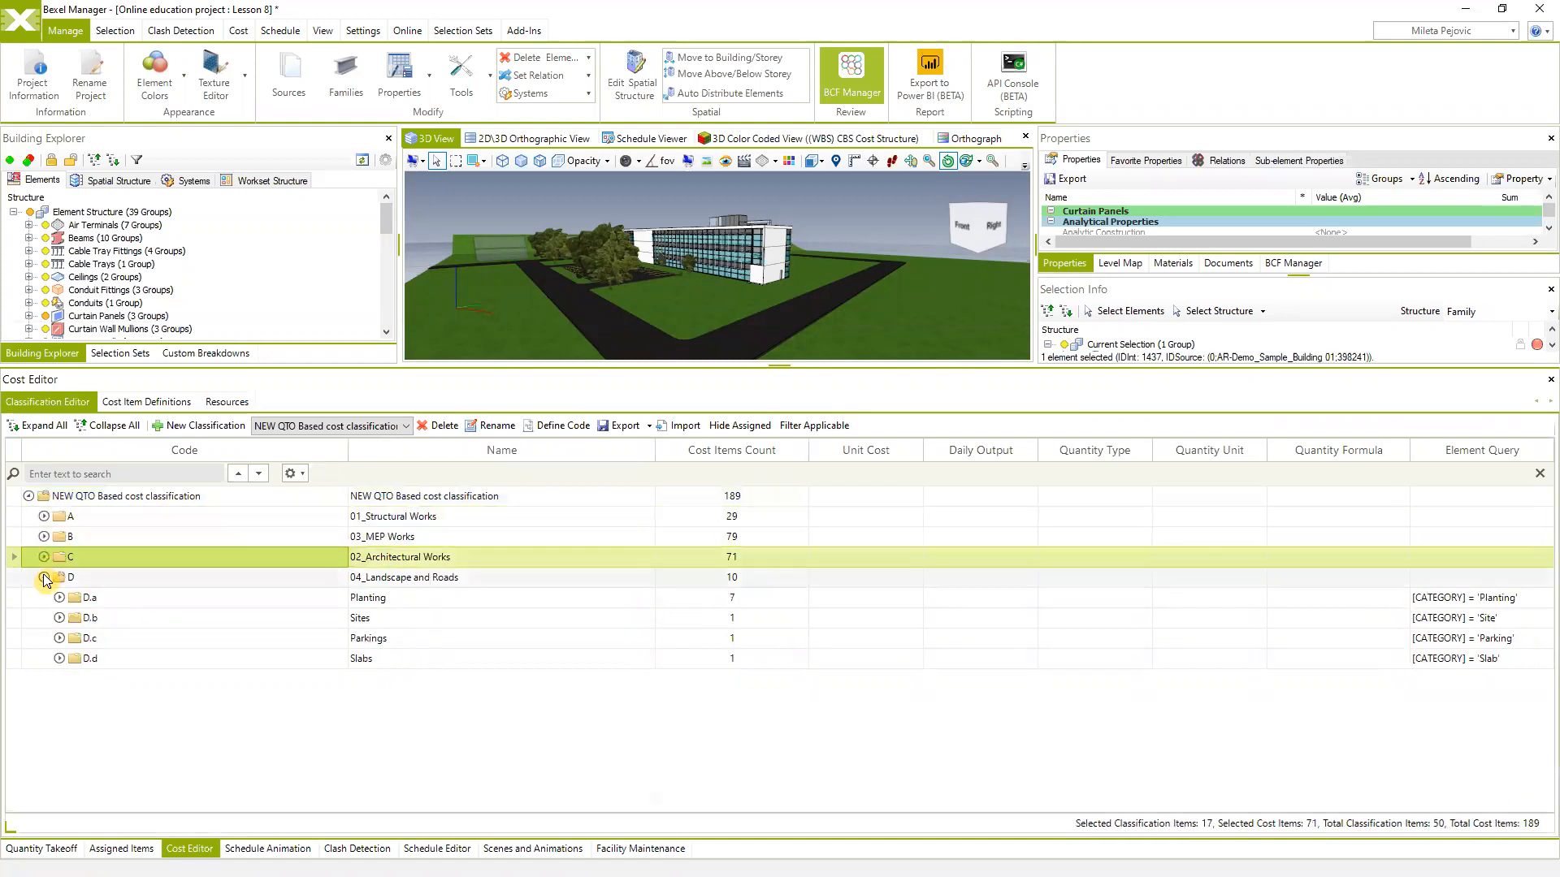
left_click(44, 578)
Examine the cost items under Roofs and Structural Columns in 01_Structural Works, and reduce the Cost Editor's height
left_click(44, 518)
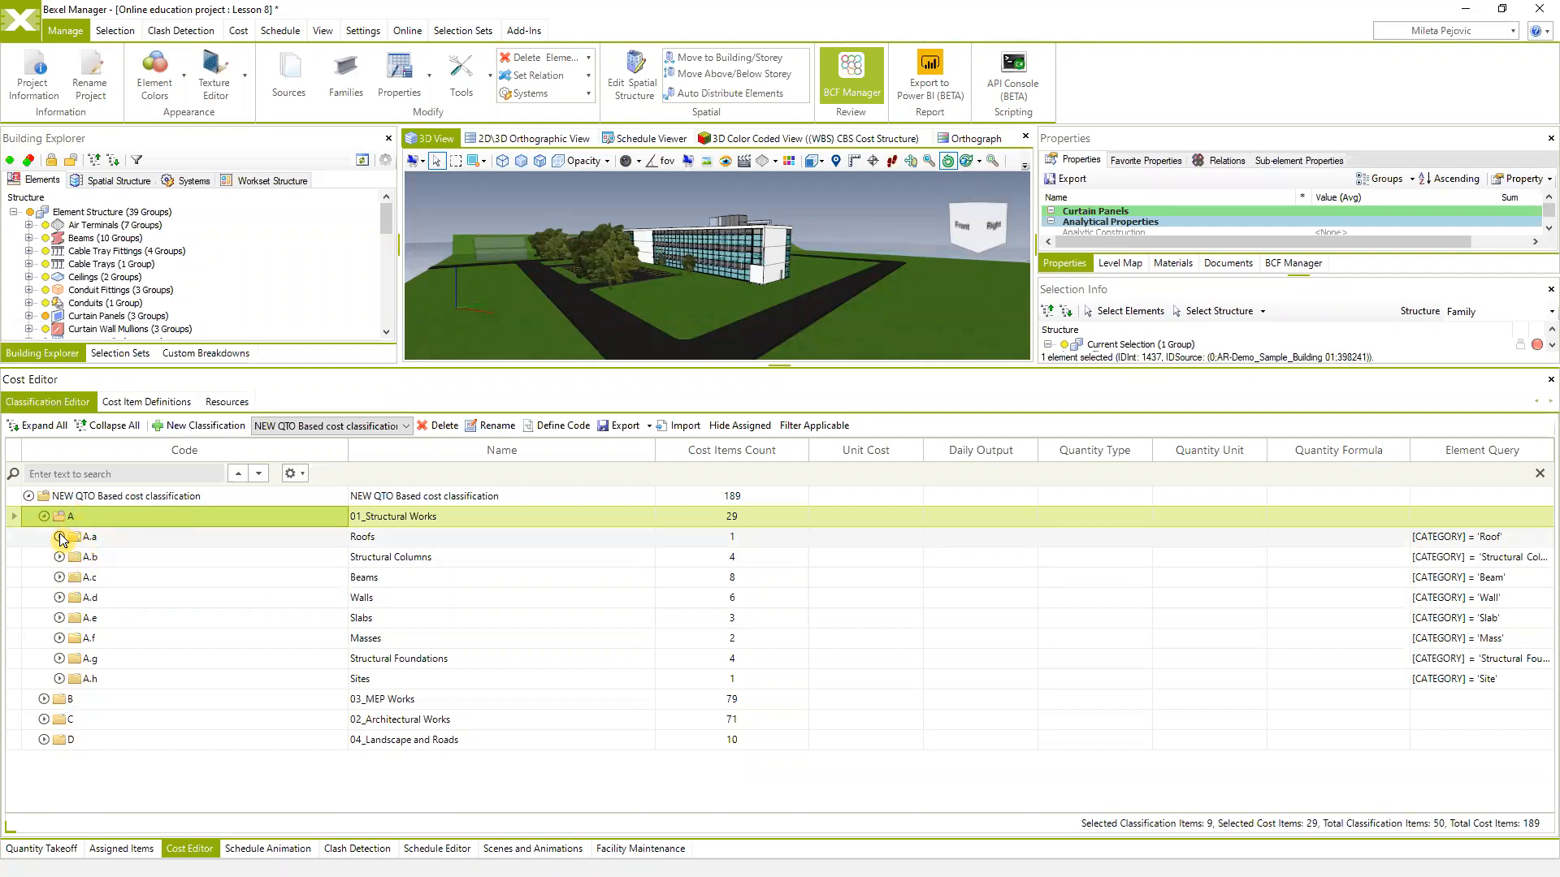
double_click(70, 536)
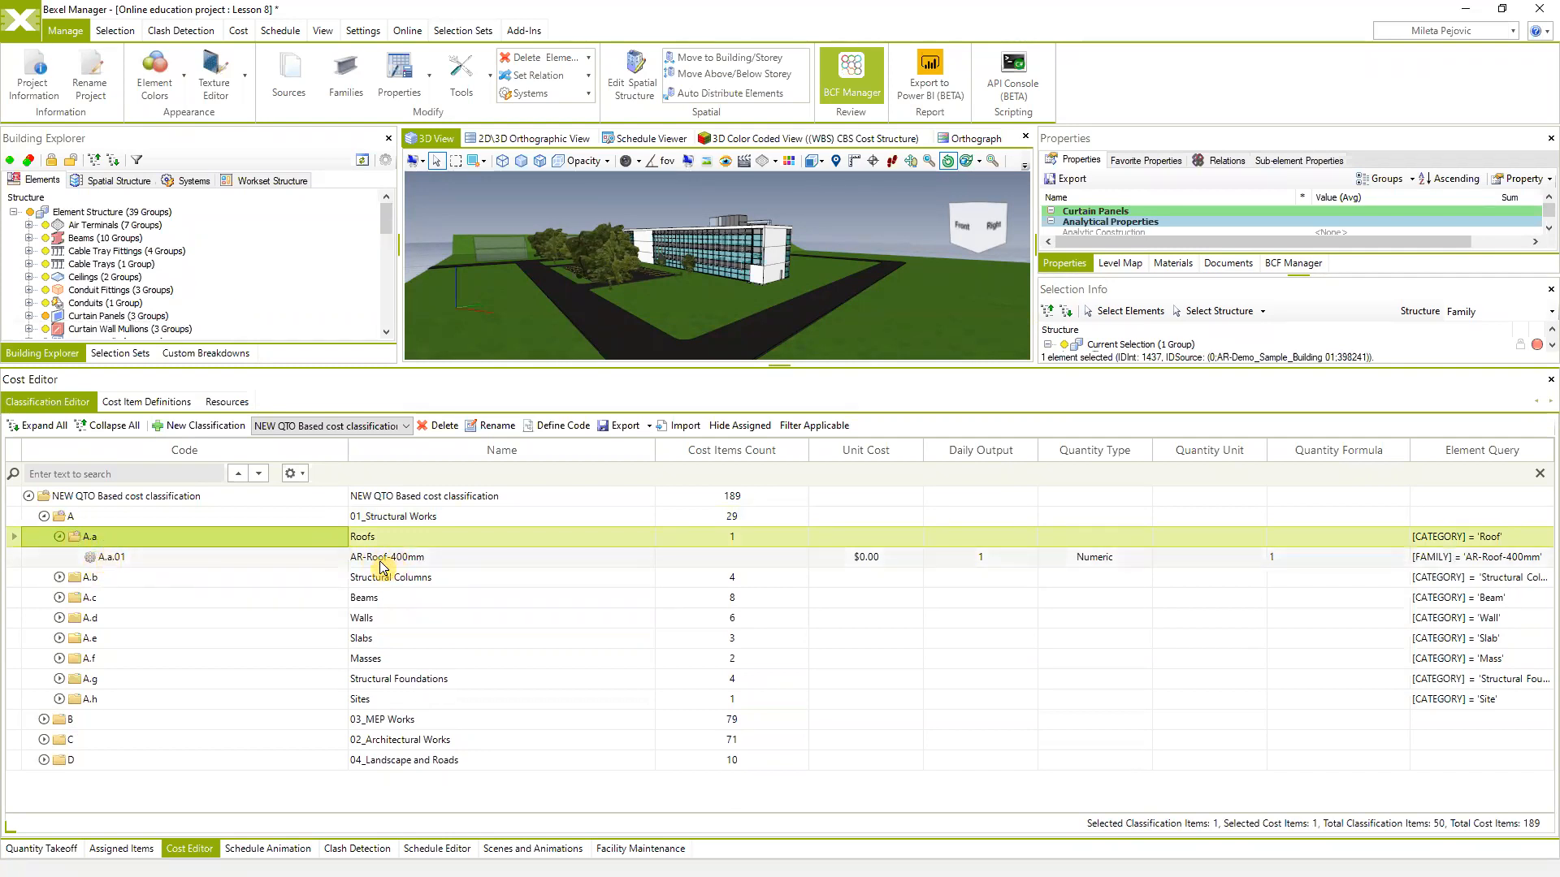
left_click(171, 561)
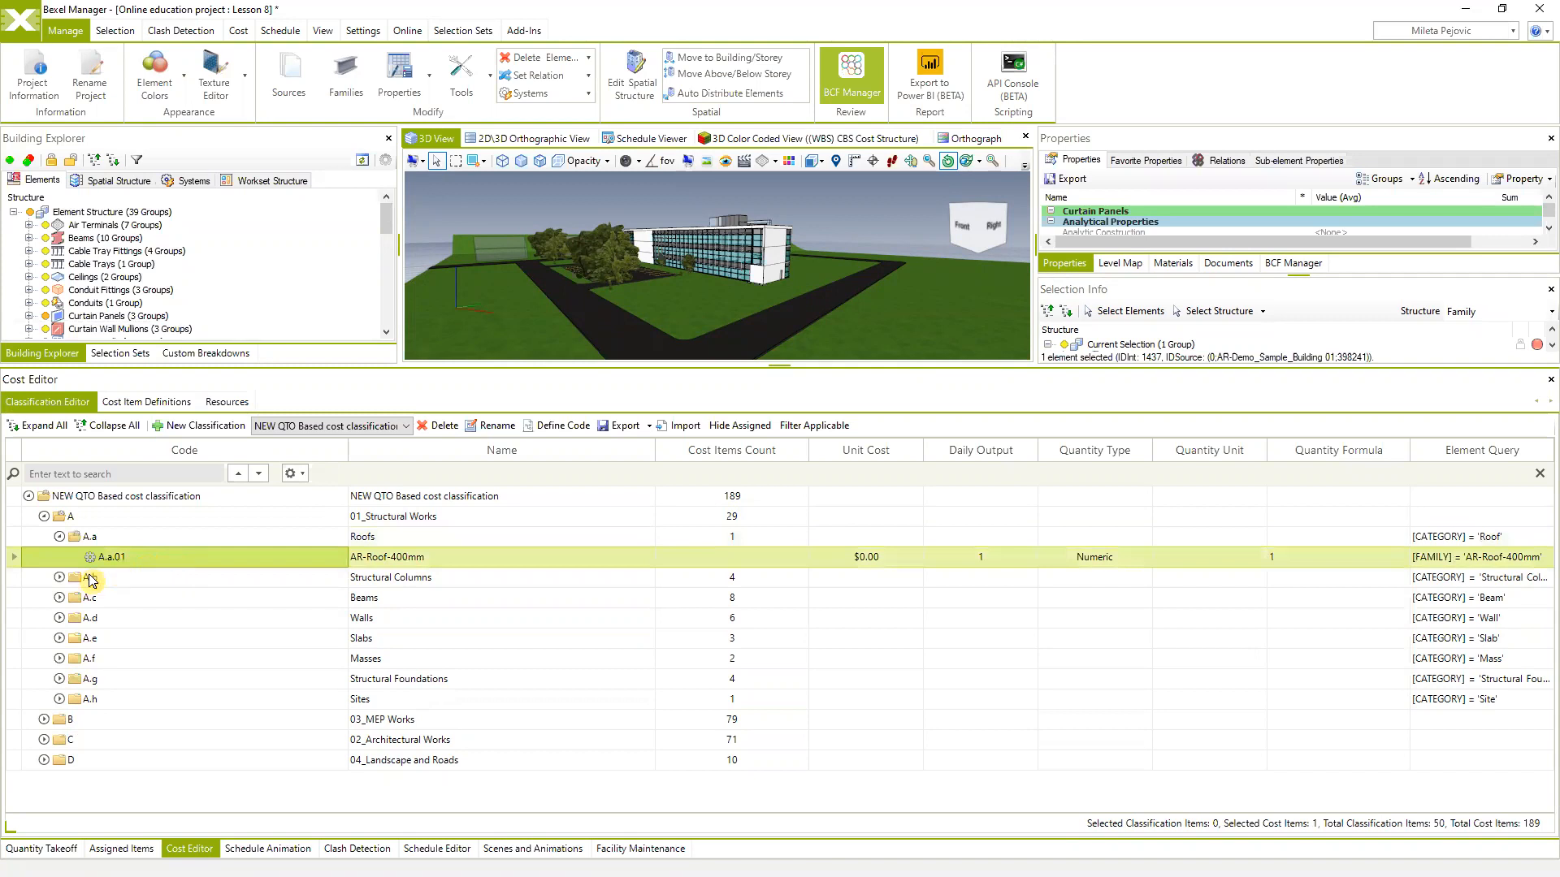
left_click(61, 578)
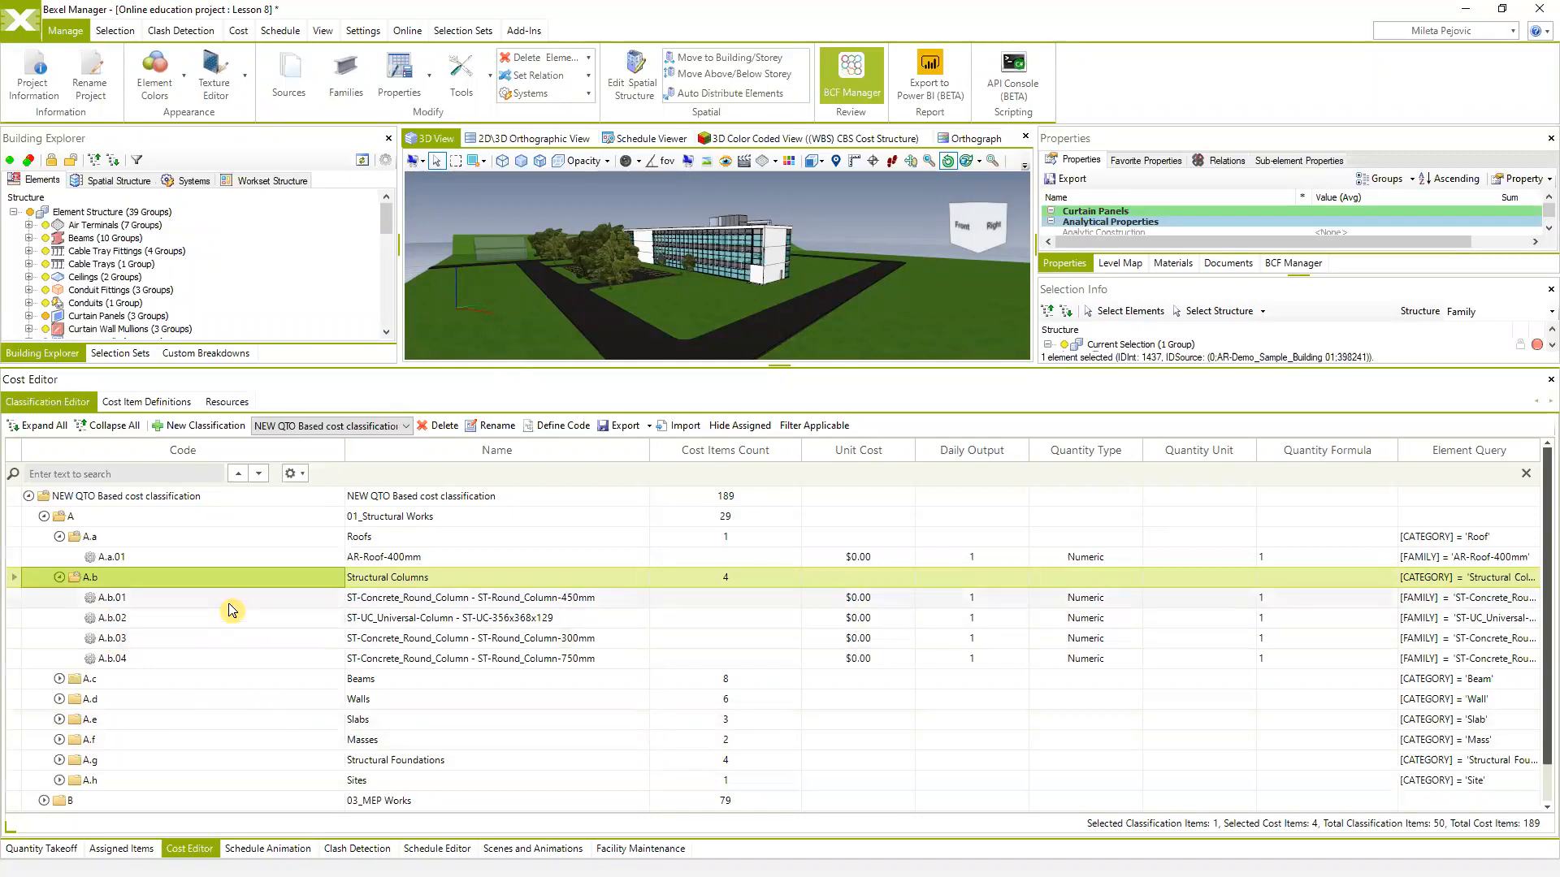
left_click_drag(834, 366, 857, 543)
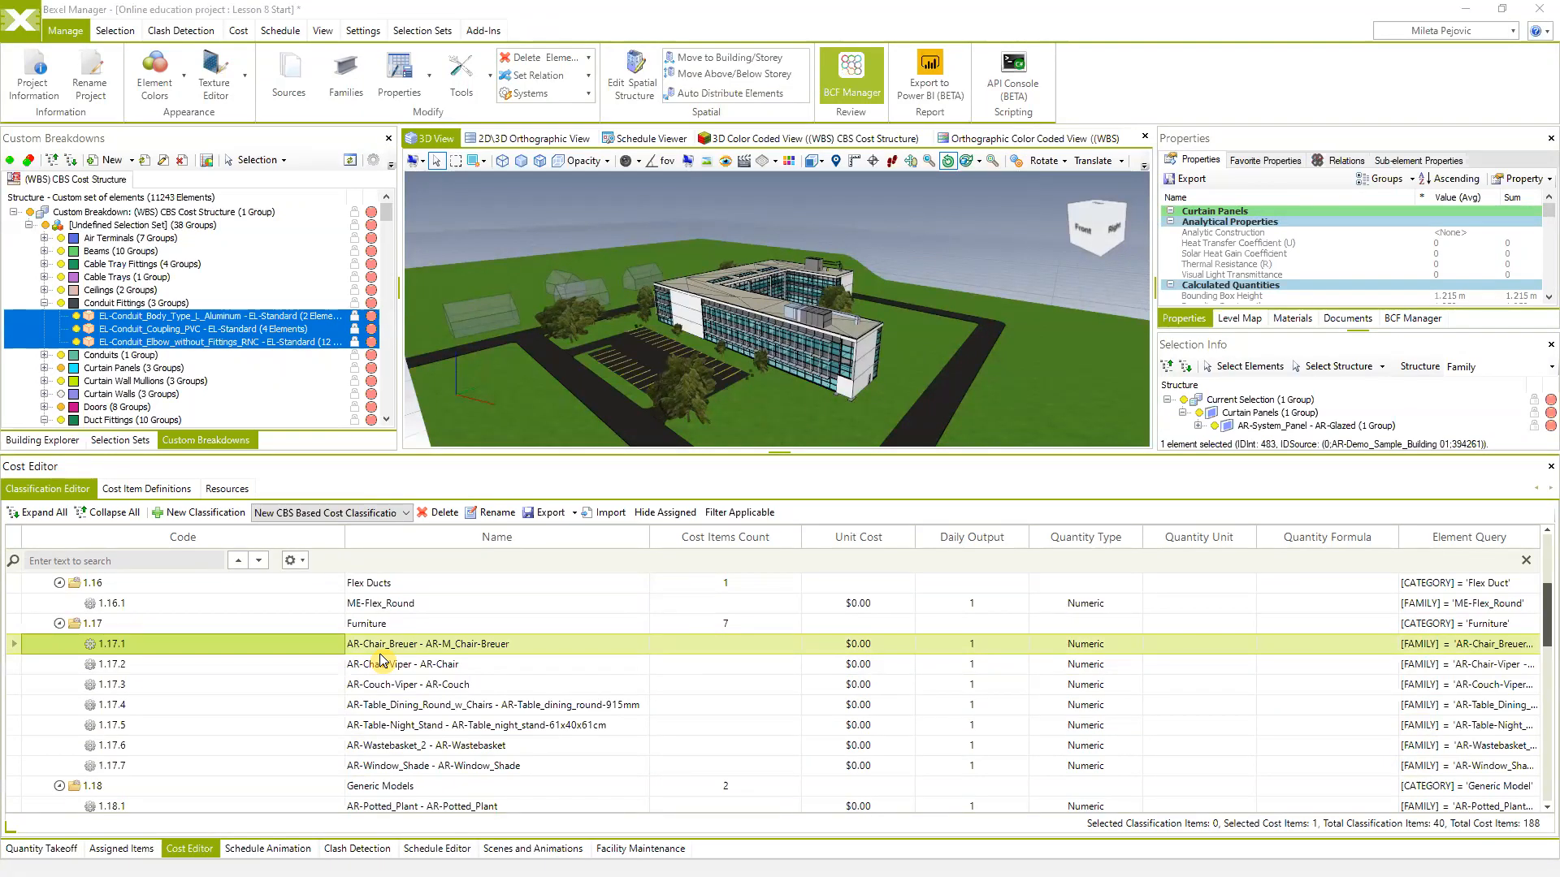
Collapse the Furniture group in New CBS Based Cost Classification and select the AR-Potted_Plant cost item
left_click(60, 623)
left_click(59, 623)
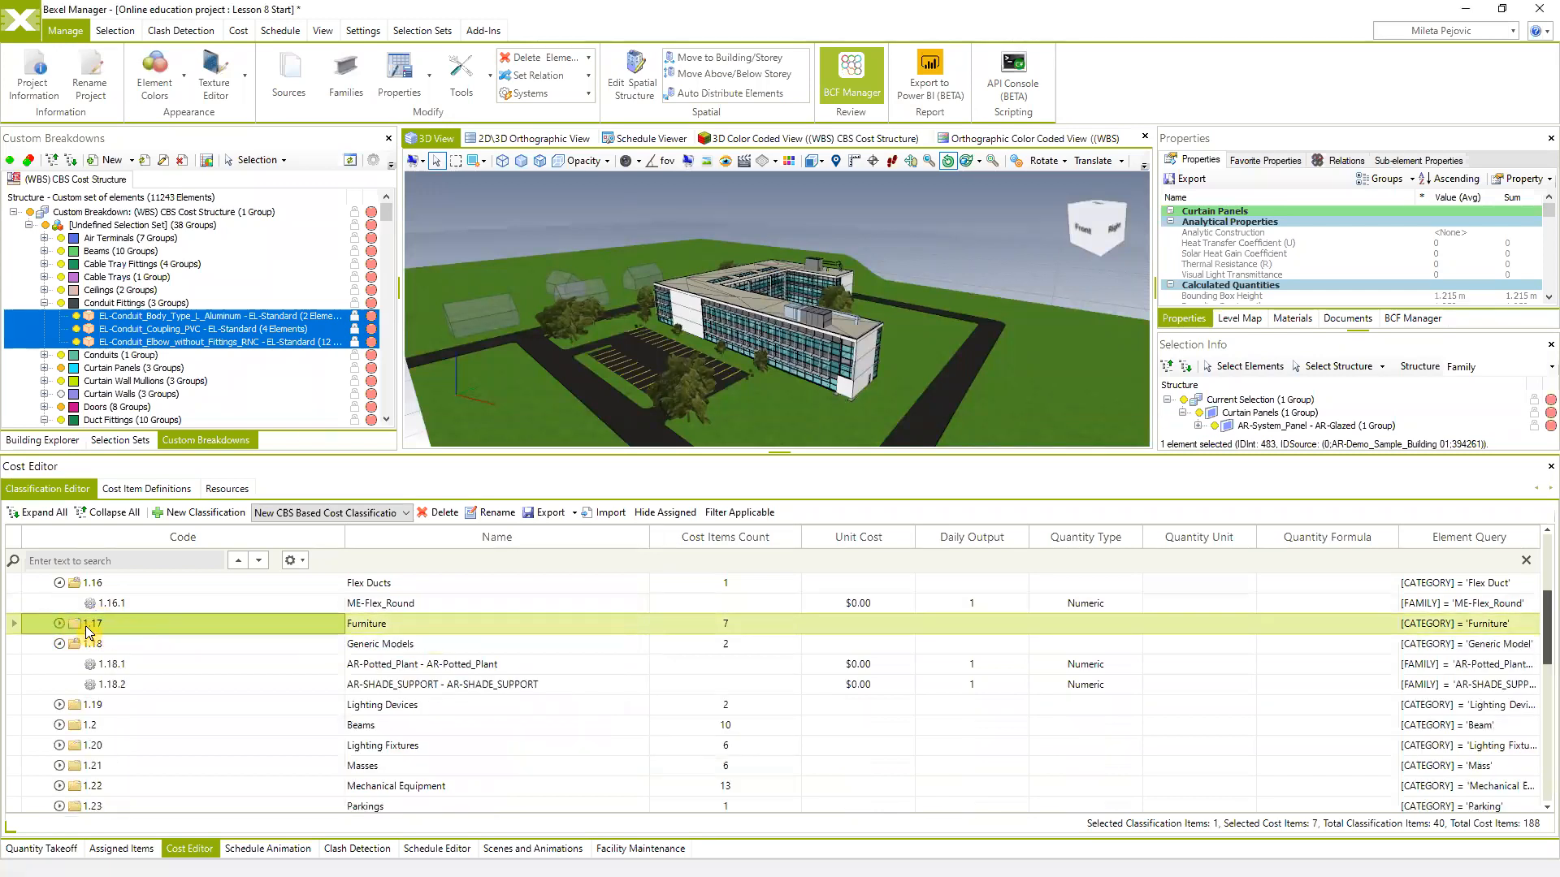
left_click(129, 664)
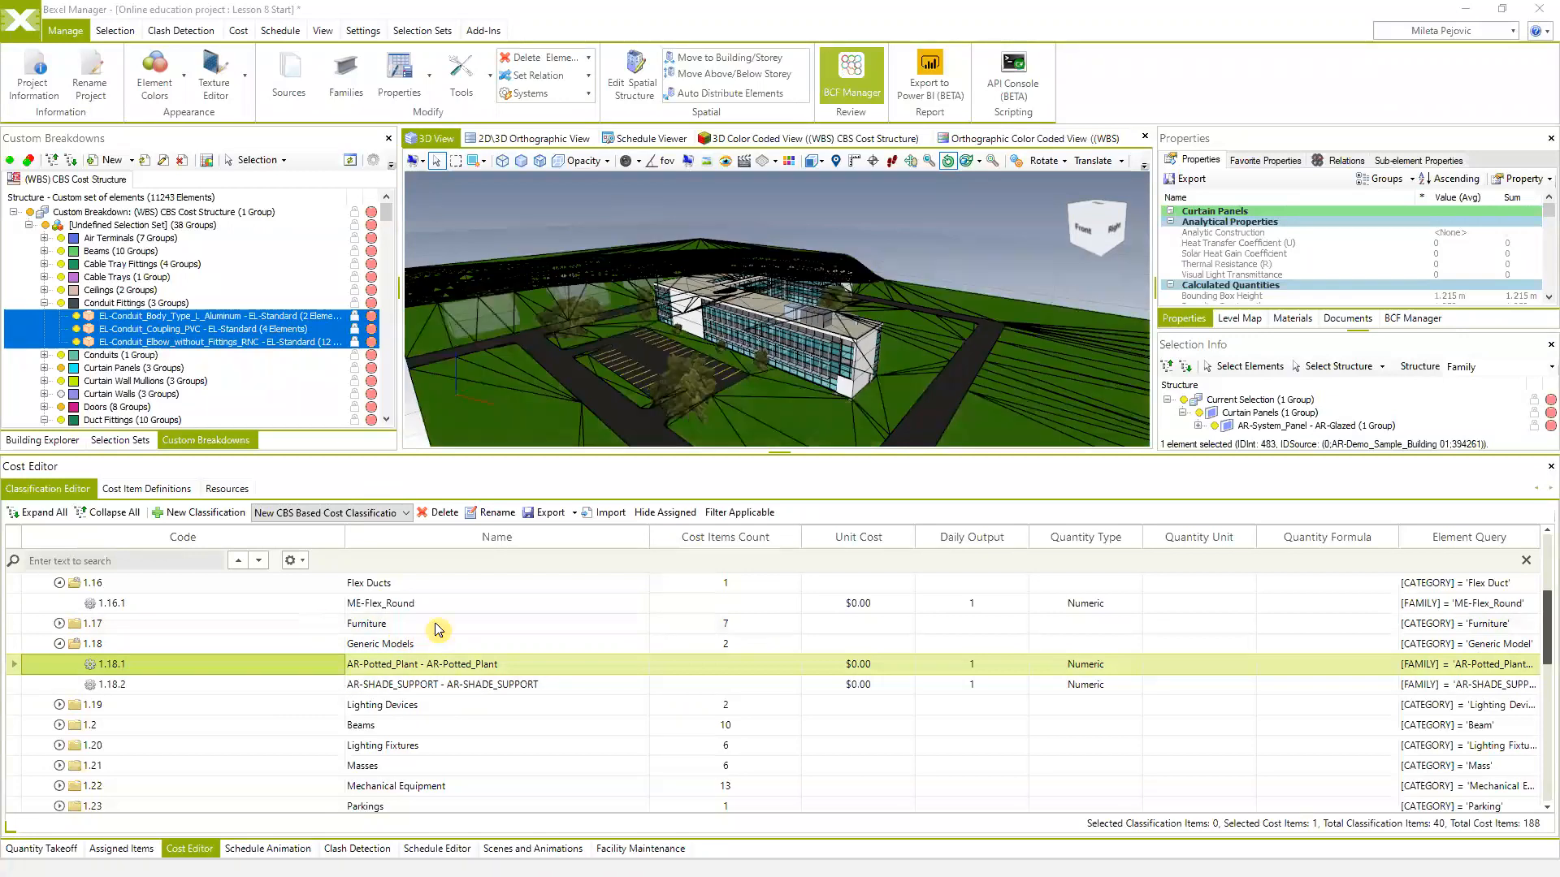
Start an exchange export to another Bexel project and include only the Cost Classifications section
left_click(20, 31)
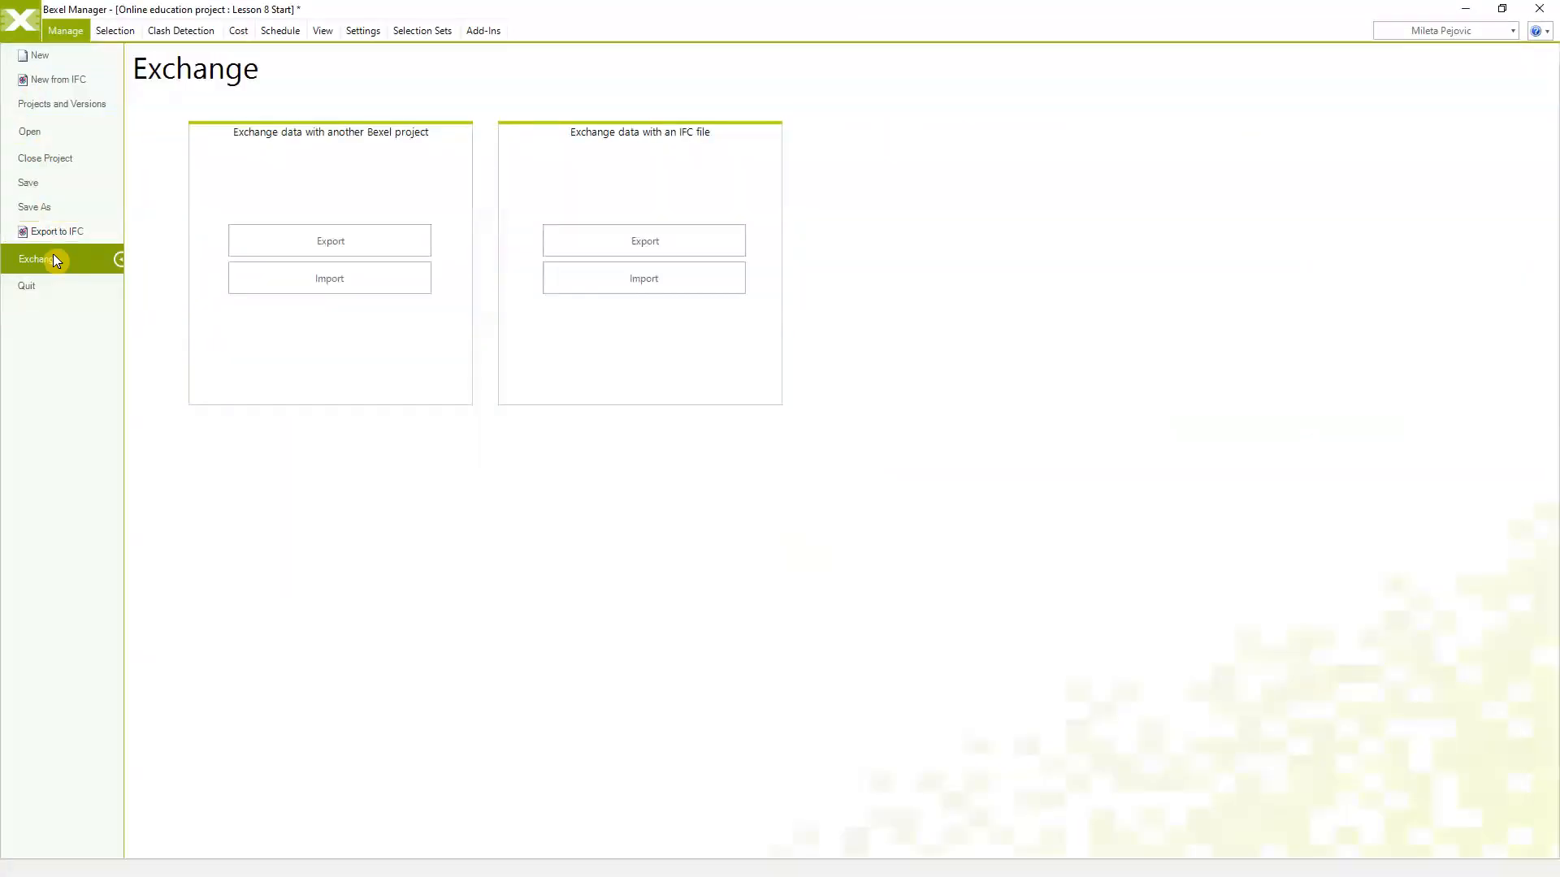
left_click(25, 26)
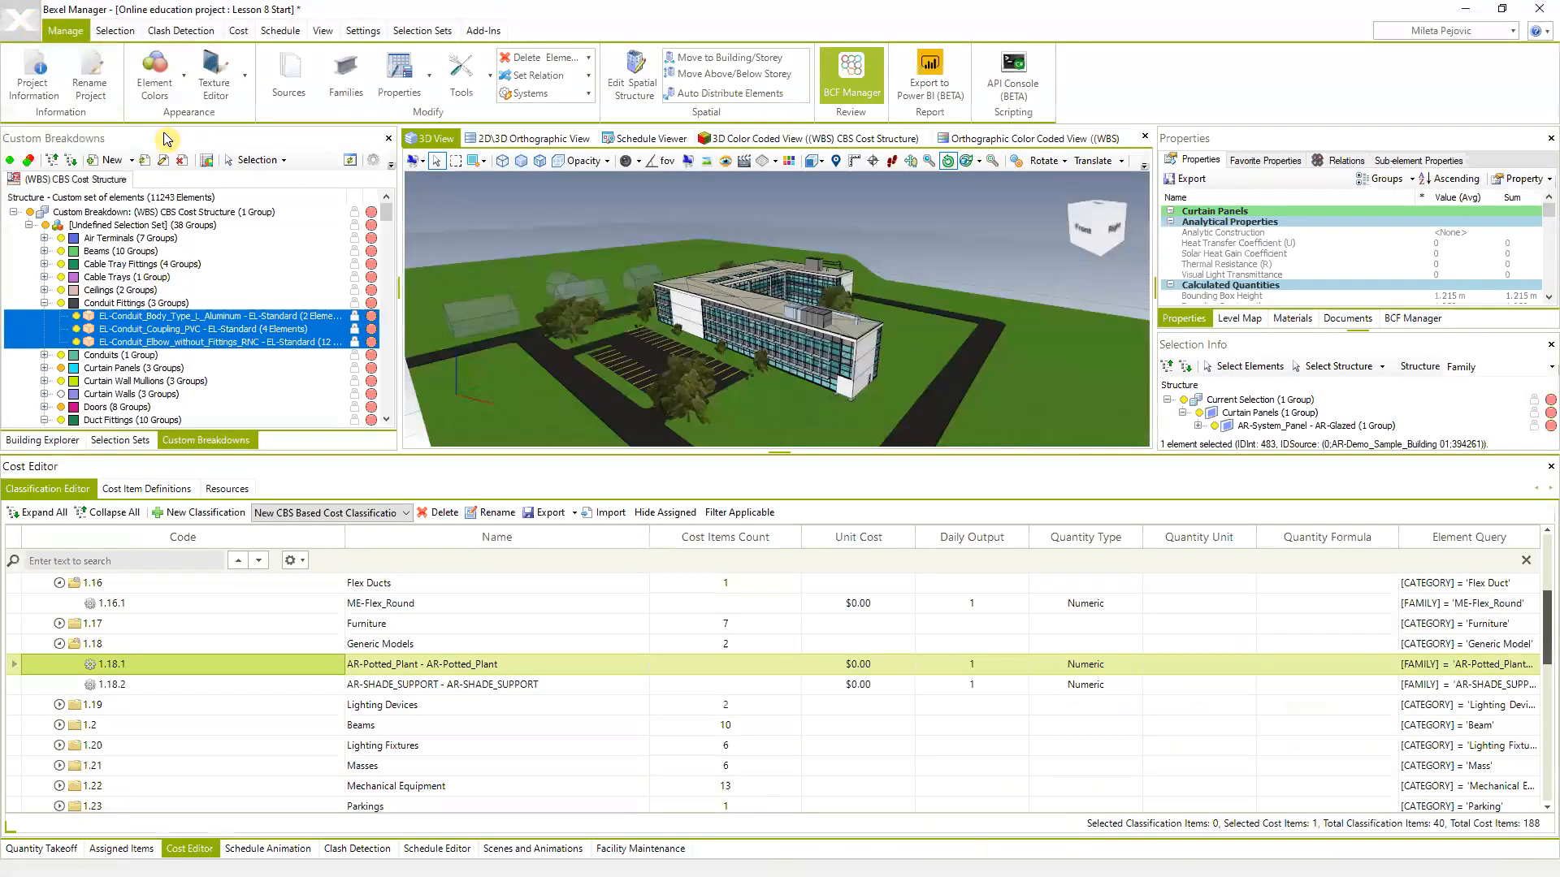
left_click(22, 30)
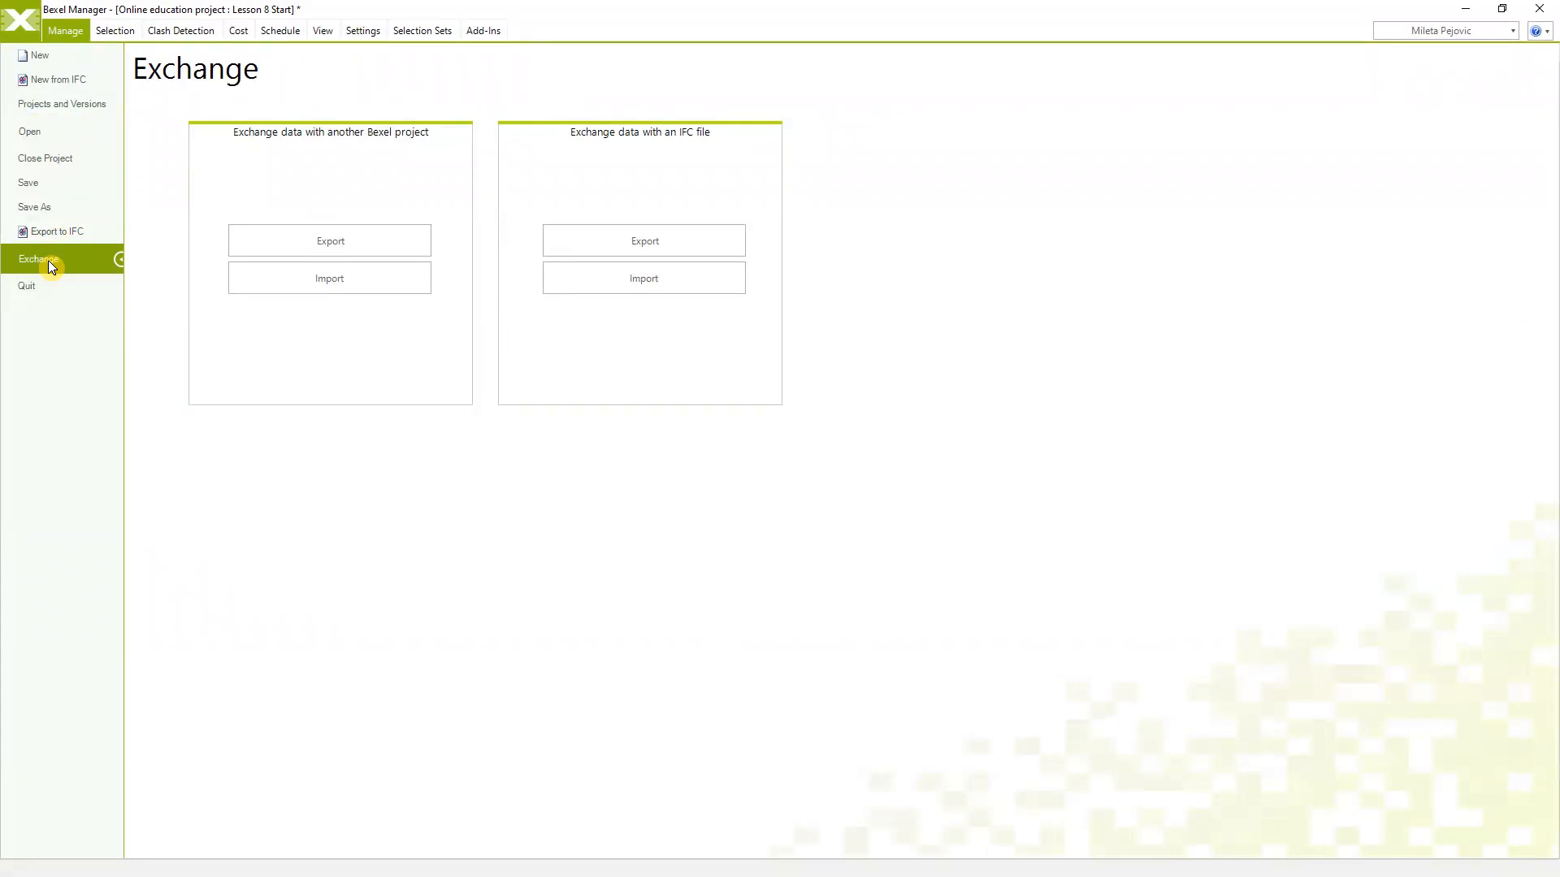
left_click(322, 244)
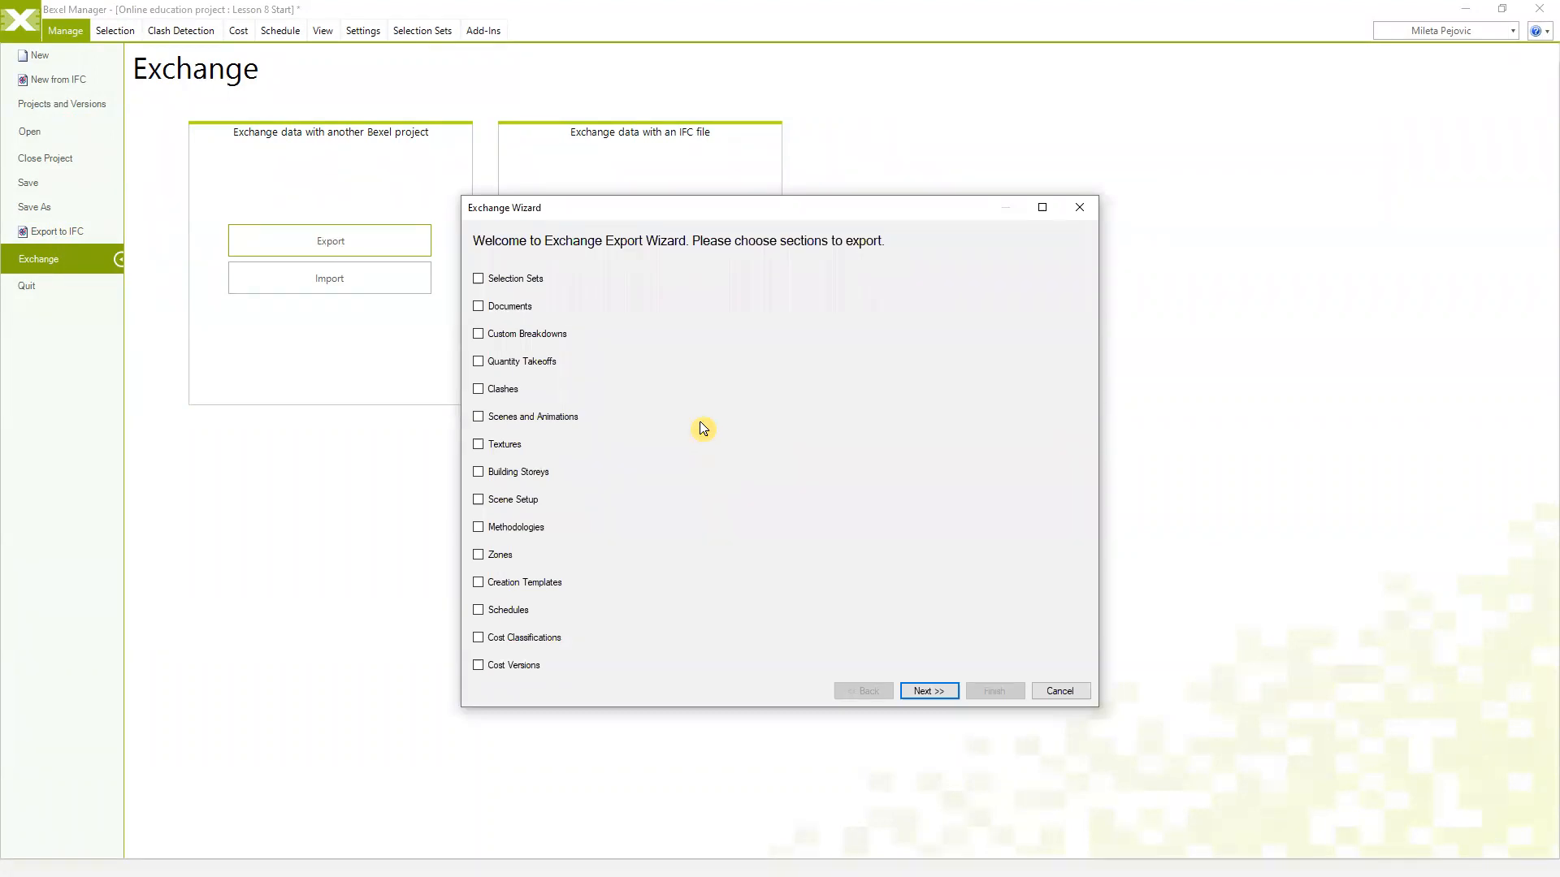
left_click(478, 638)
left_click(930, 692)
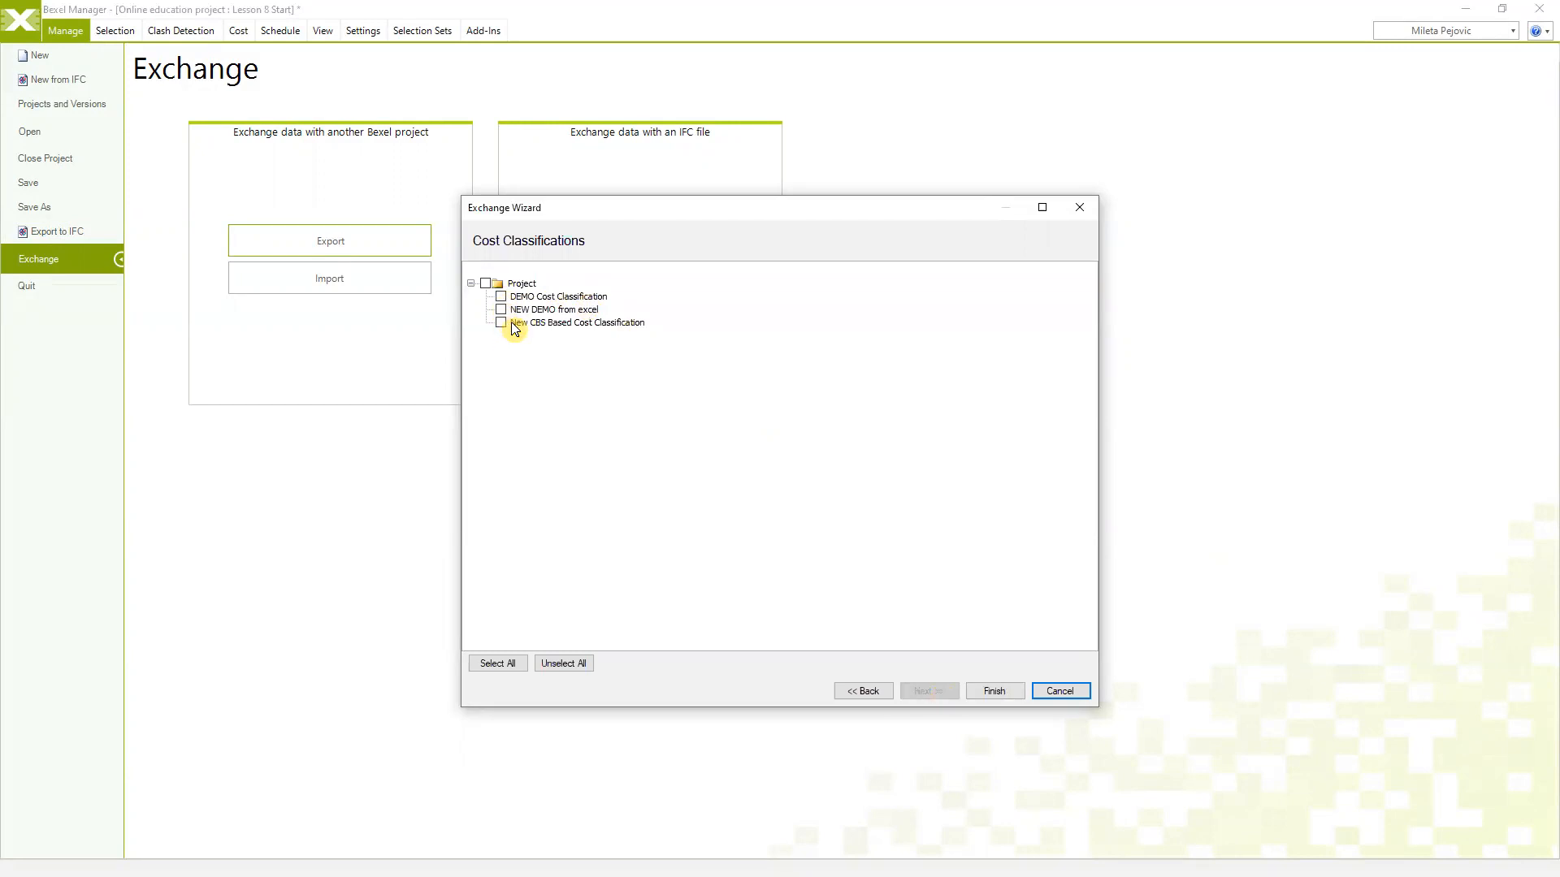
Mark the project's cost classifications for export, including NEW DEMO from excel and New CBS Based Cost Classification, and finish the wizard
left_click(501, 298)
left_click(502, 296)
left_click(501, 310)
left_click(501, 323)
left_click(993, 689)
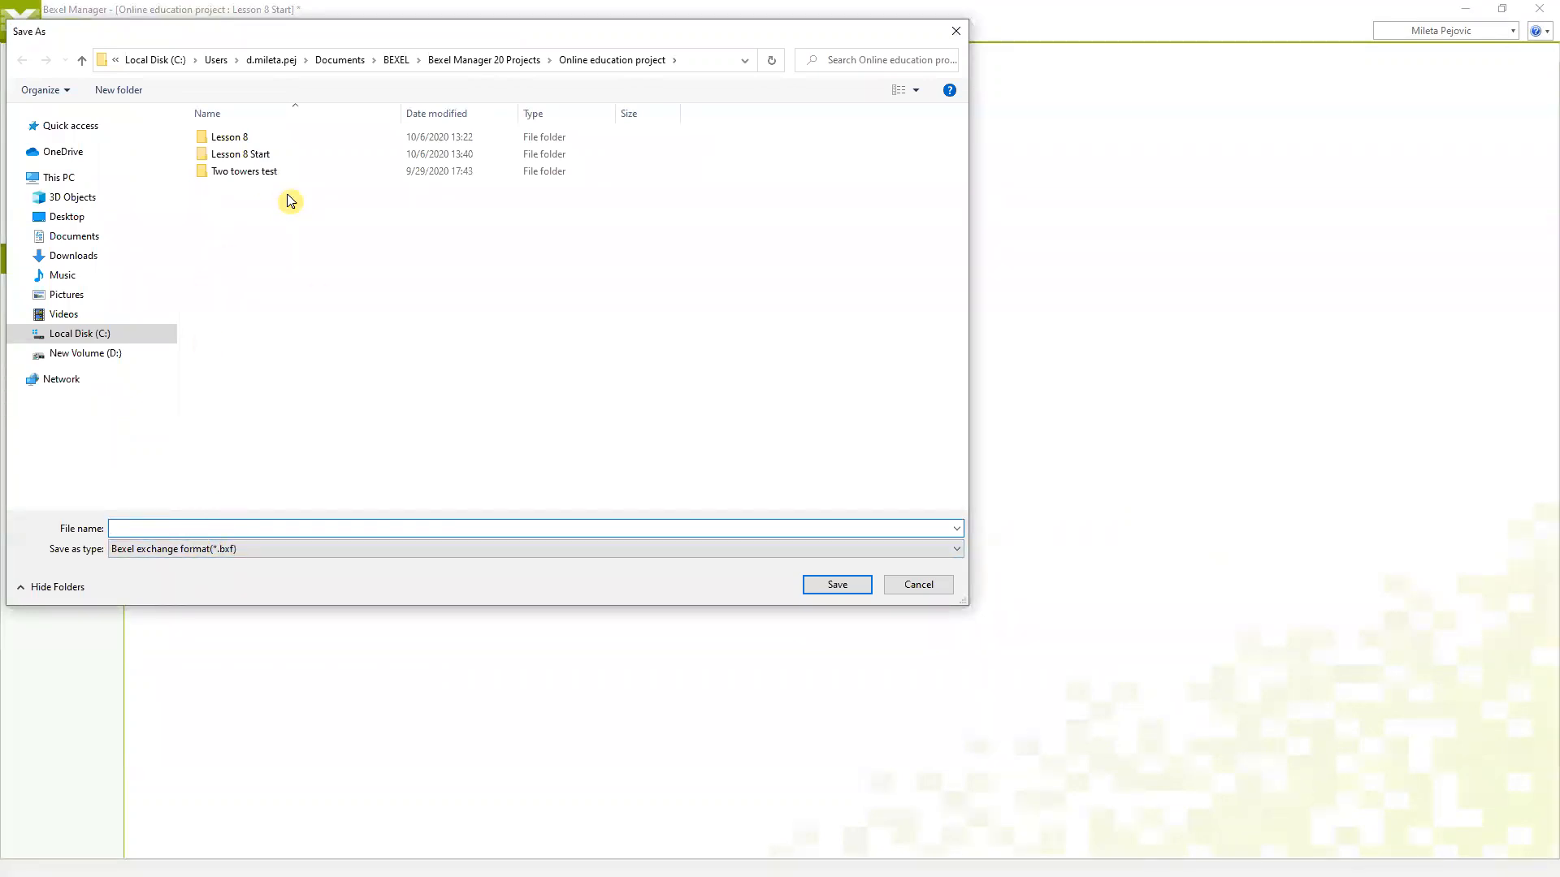
Save the exchange file as "Exchange QTO based cost" in the Desktop's Lessons folder and close the report
left_click(78, 217)
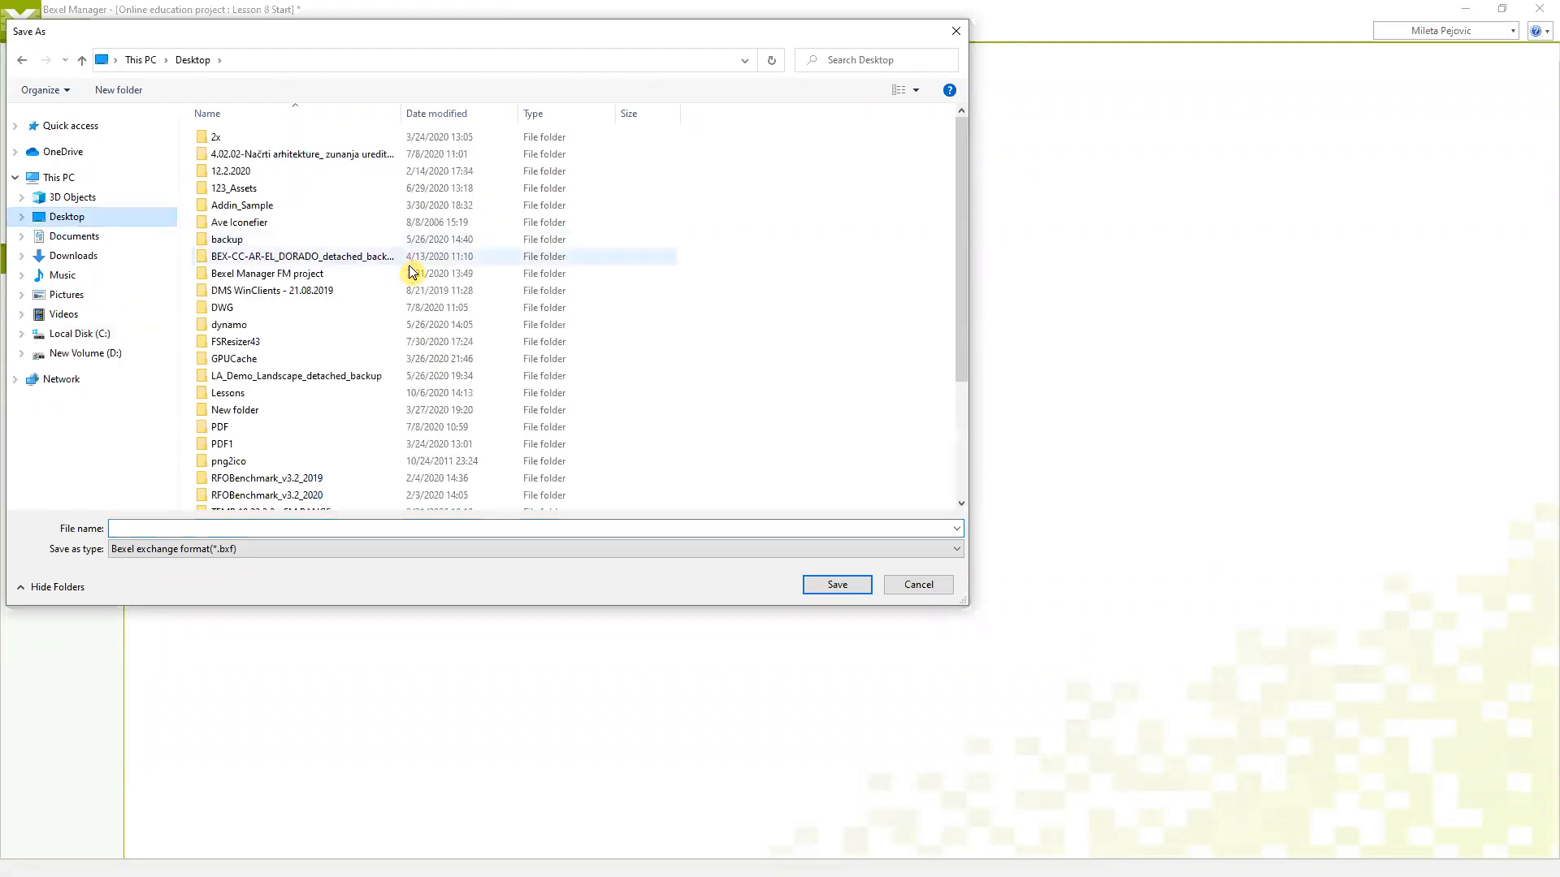
left_click(242, 394)
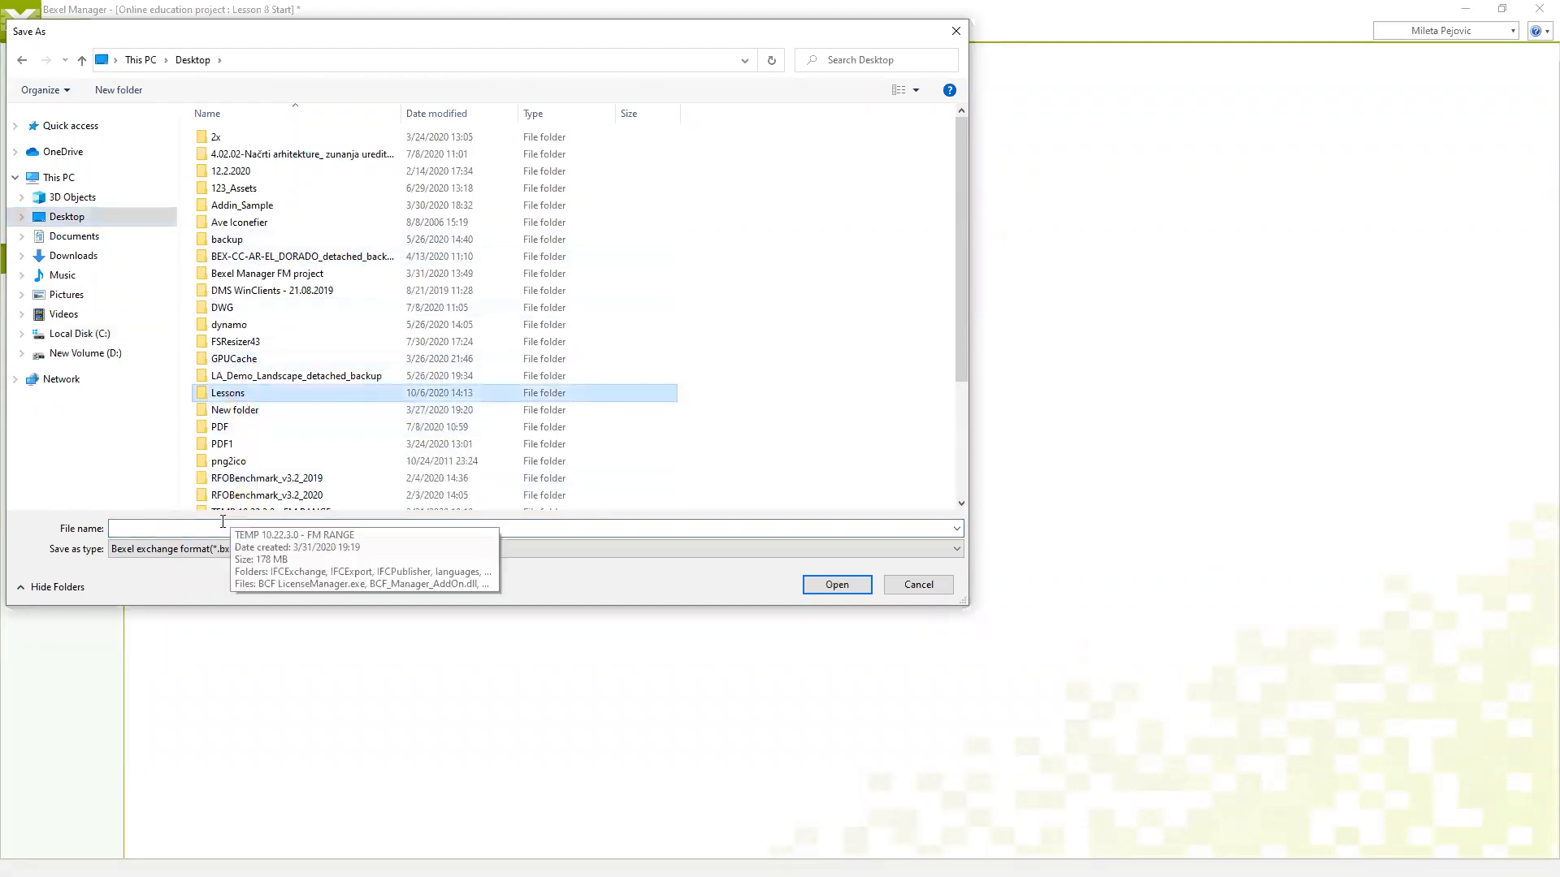
double_click(239, 395)
left_click(200, 527)
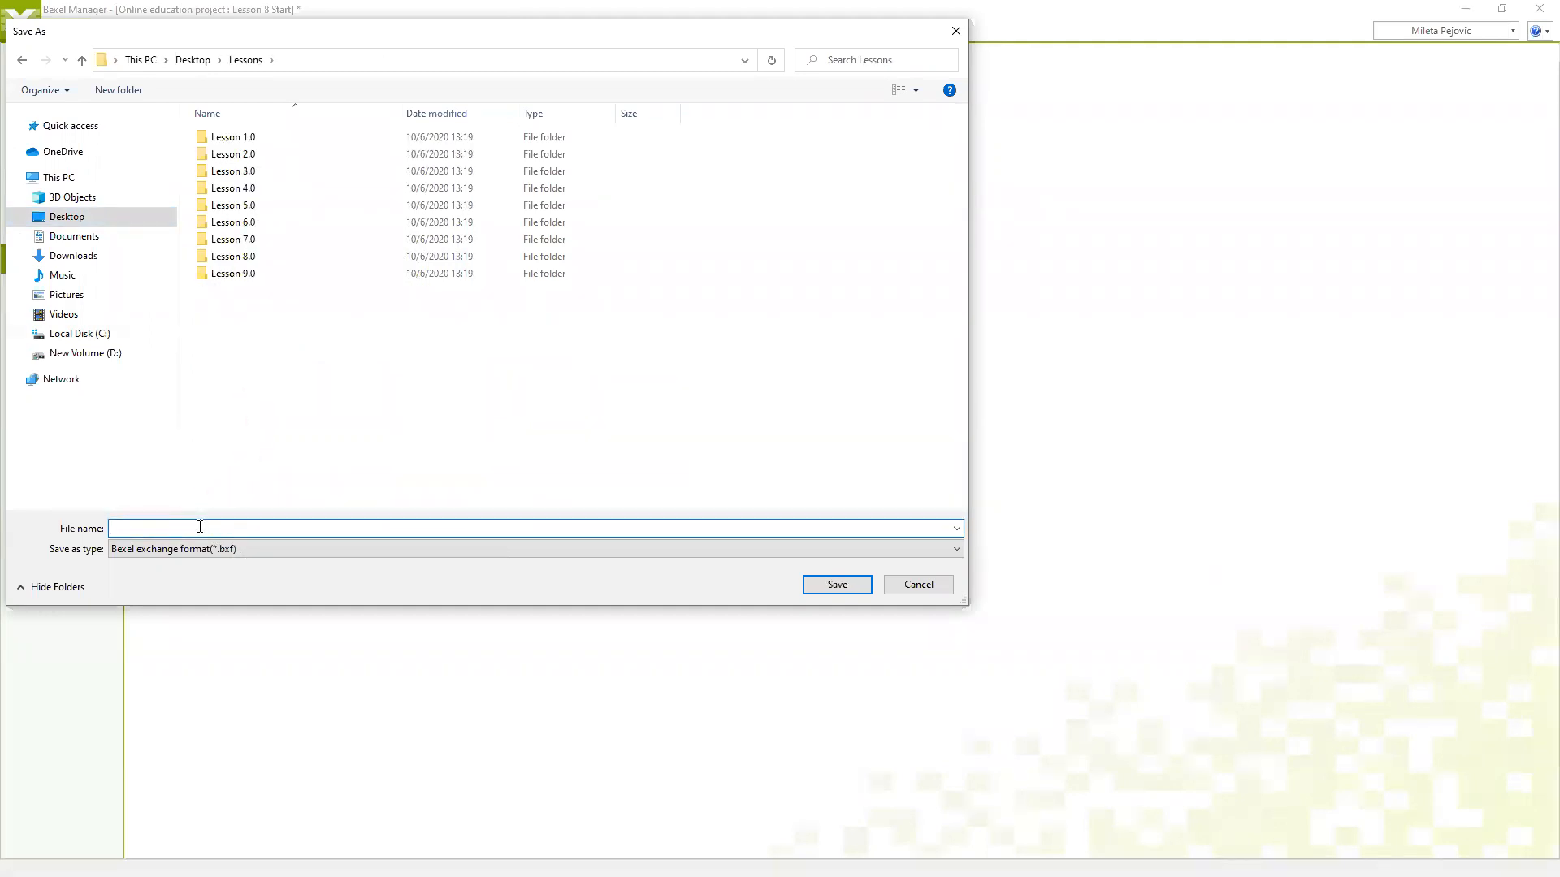
type("Exchange QTO based cost")
left_click(837, 584)
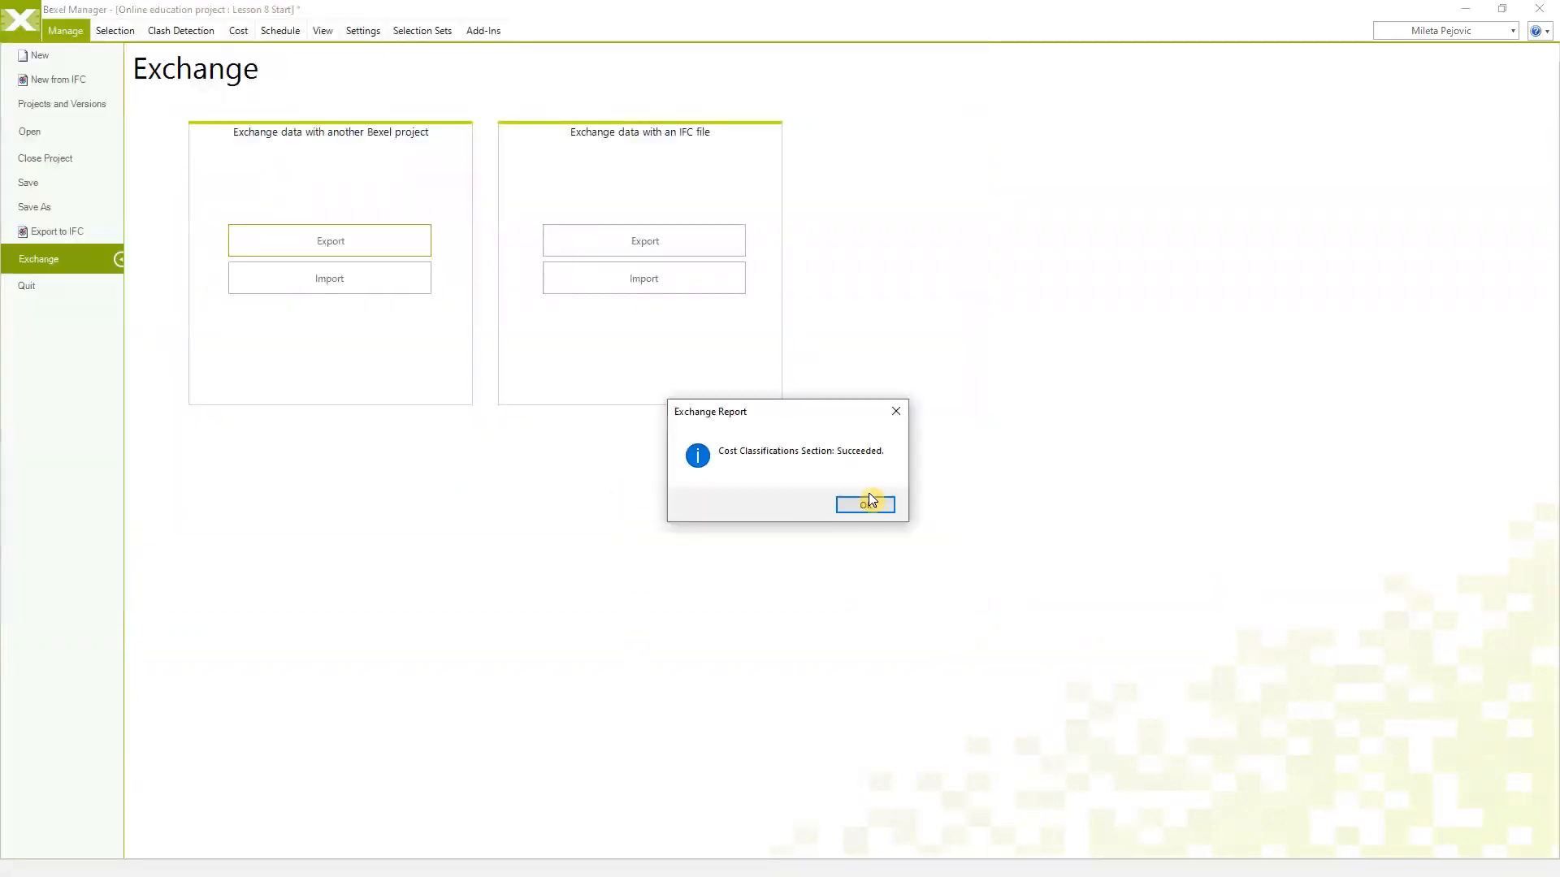
left_click(871, 506)
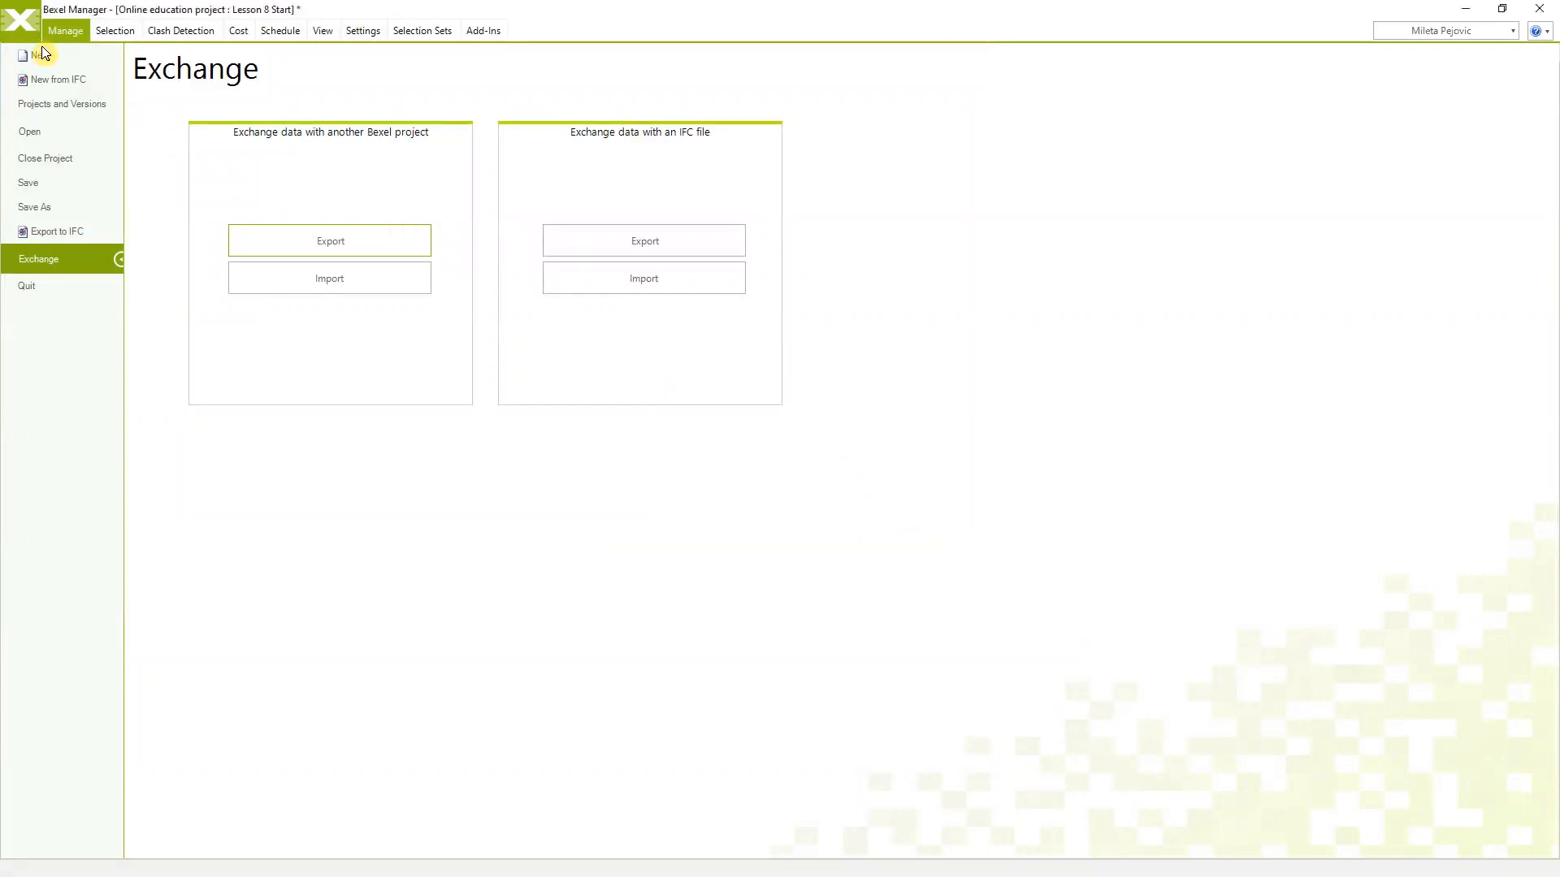
Leave the Exchange page, switch to the Lesson 8 project and show its Cost Editor
left_click(15, 32)
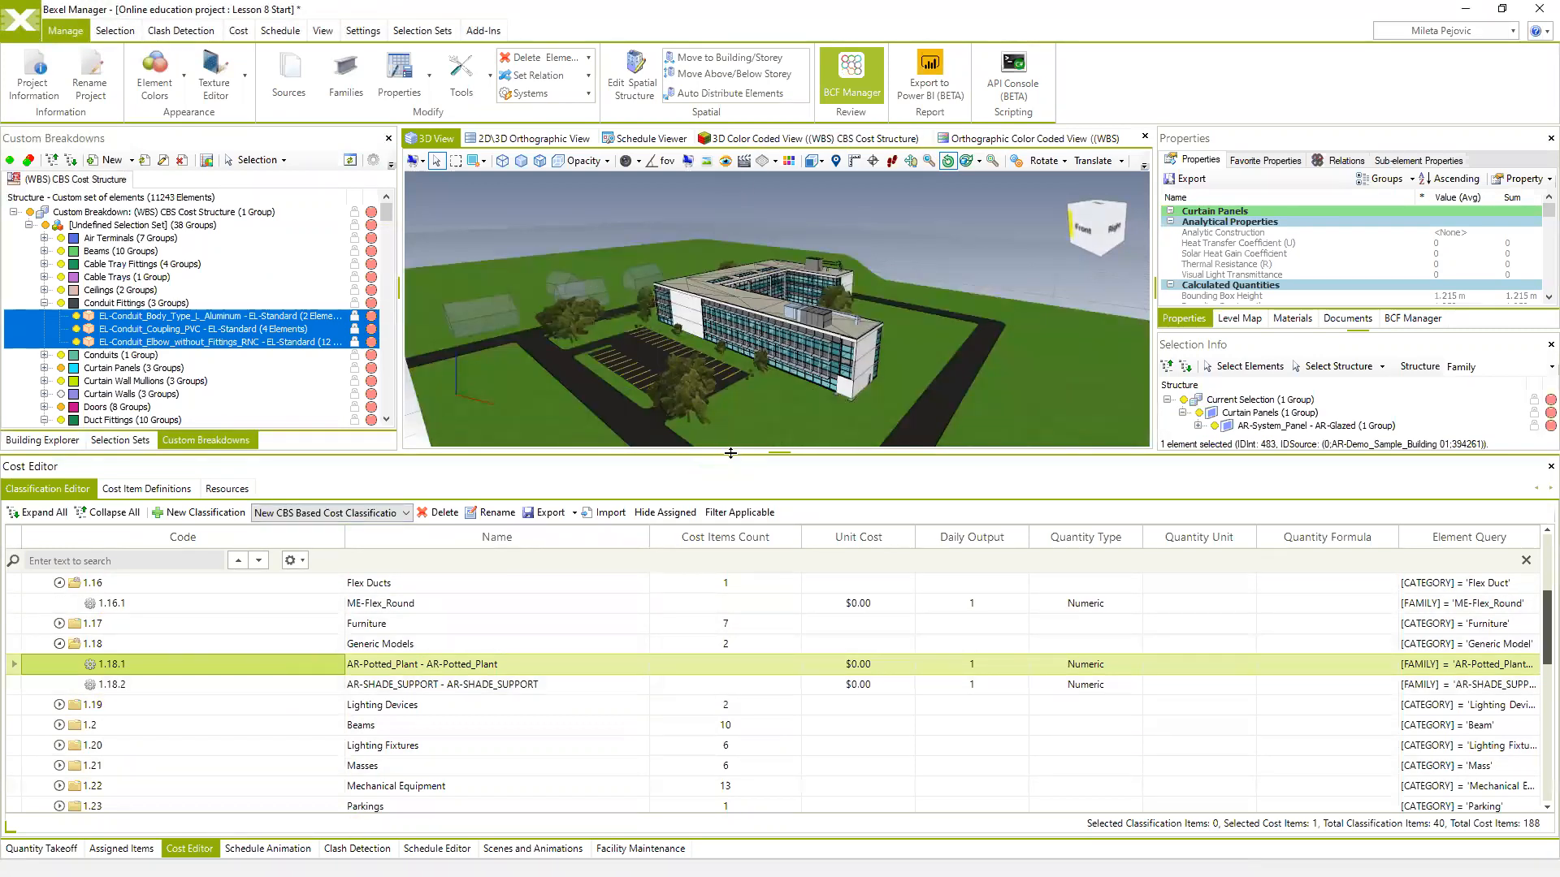
mouse_move(730, 468)
left_mouse_down()
mouse_move(732, 505)
mouse_move(726, 494)
left_mouse_up()
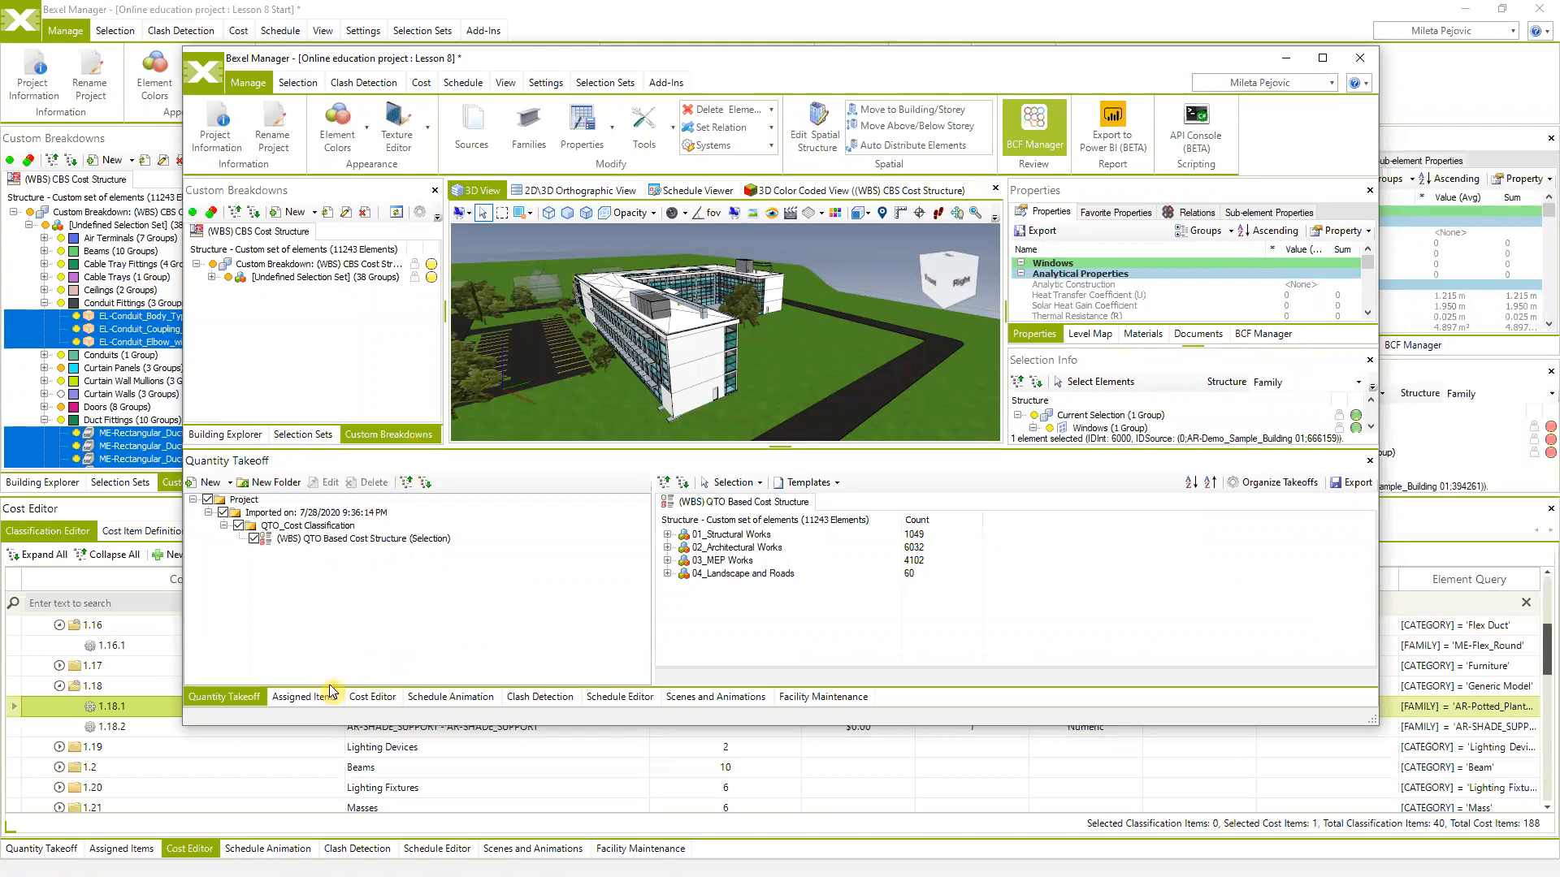
left_click(372, 696)
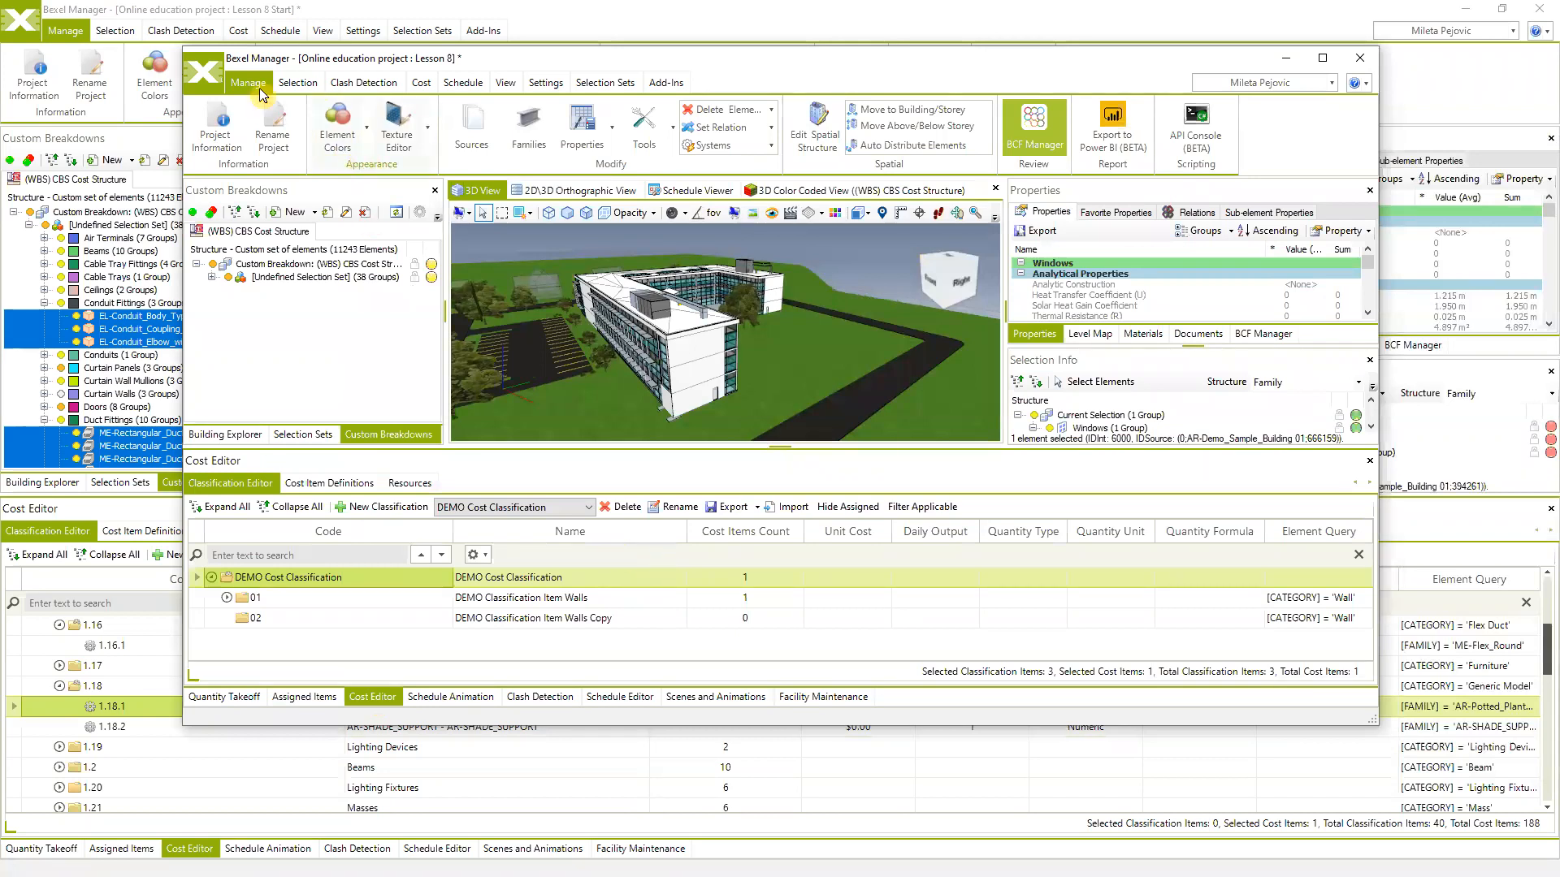
Start an exchange import from another Bexel project and open Exchange QTO based cost.bxf from the Desktop's Lessons folder
left_click(204, 86)
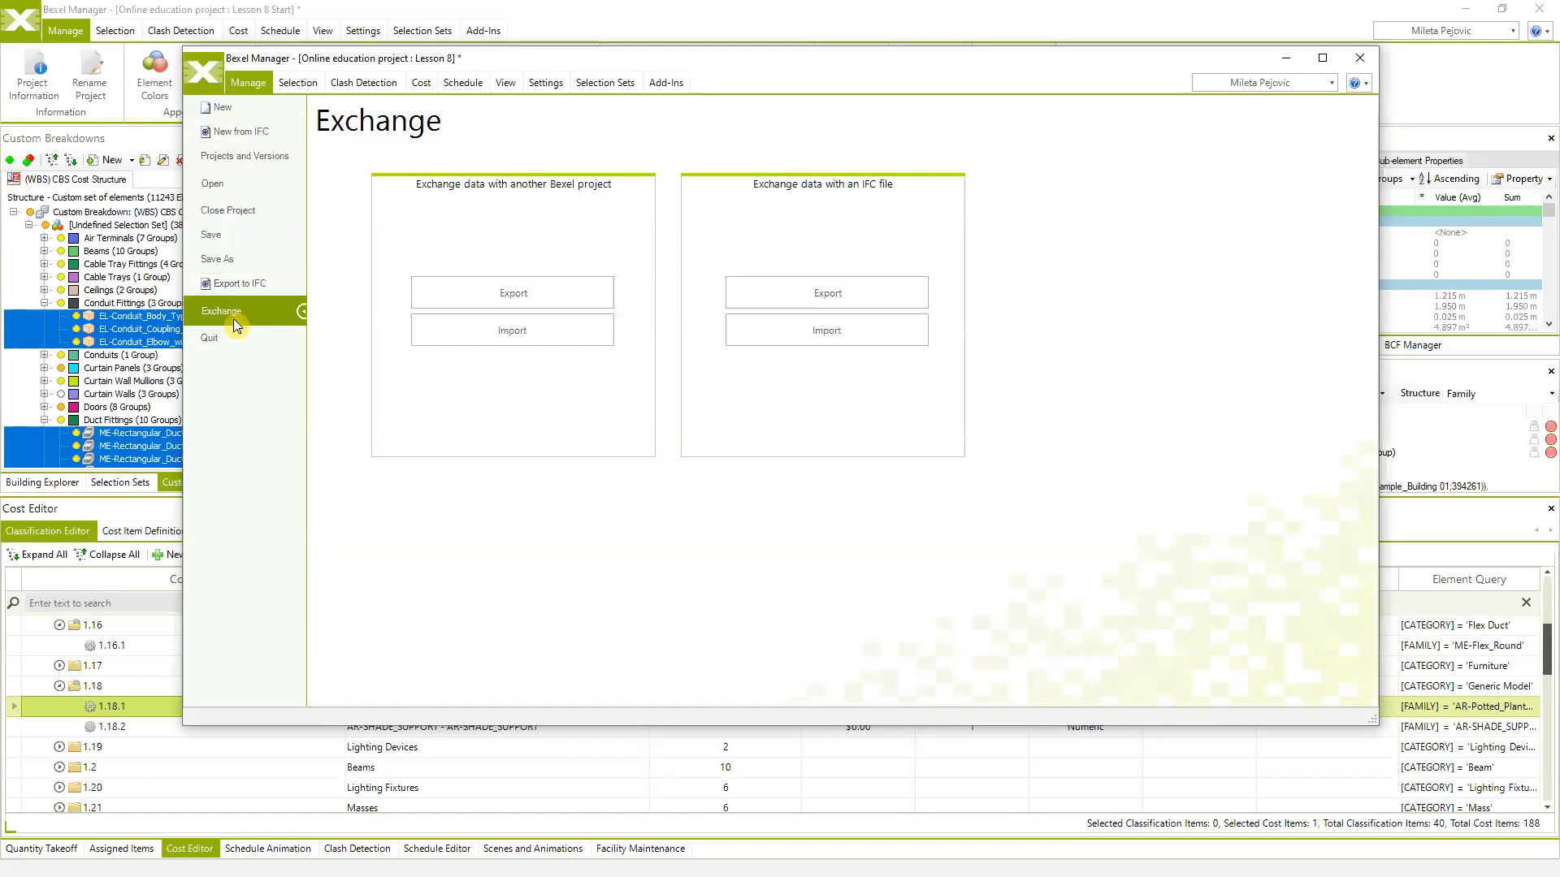
left_click(530, 330)
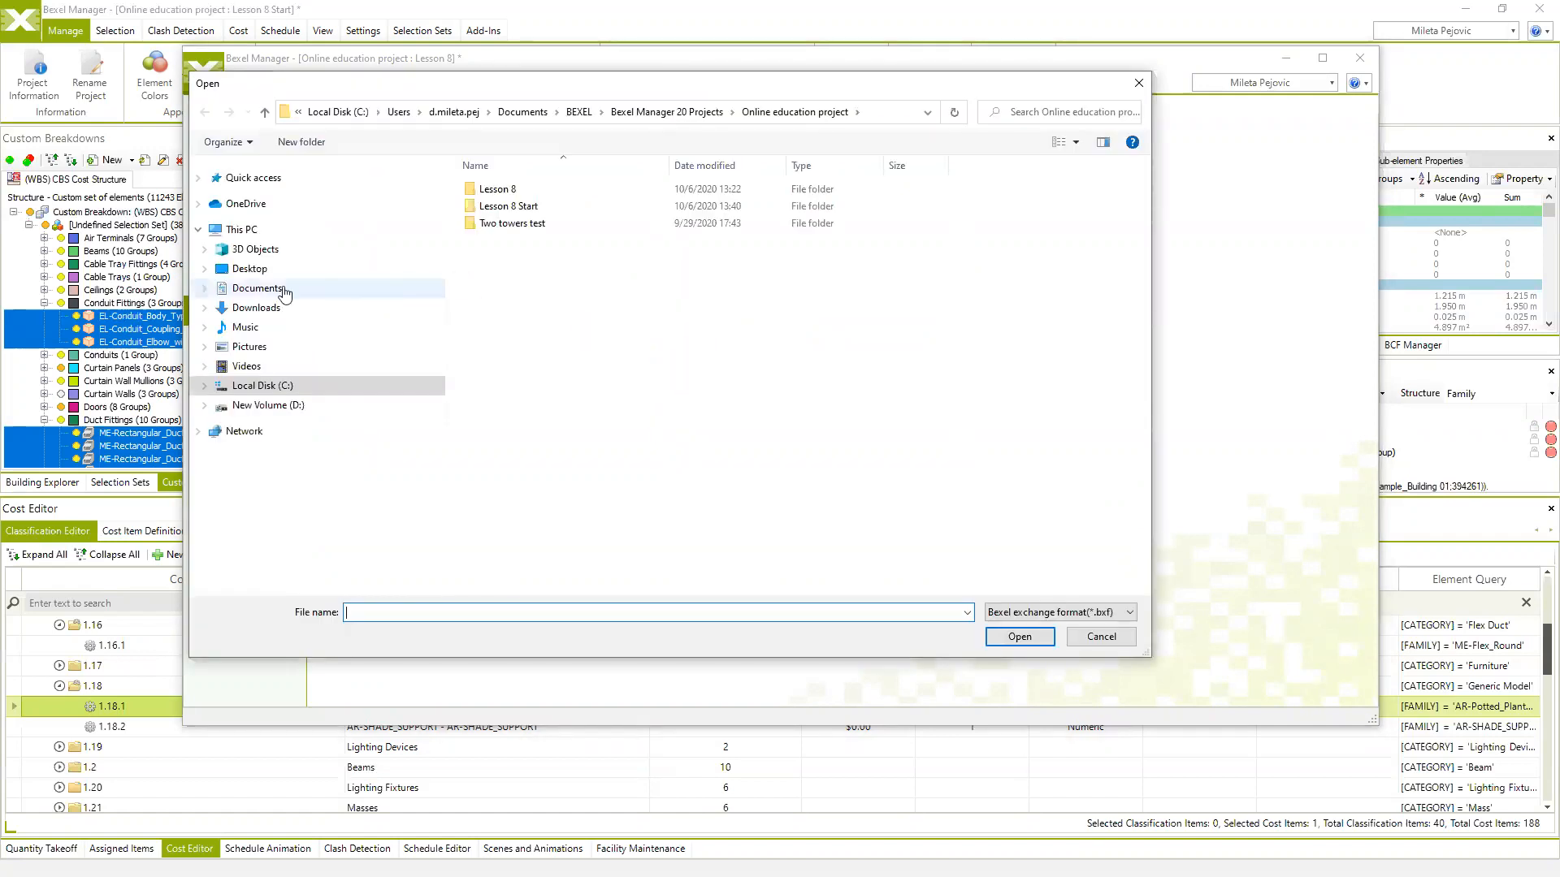
left_click(260, 269)
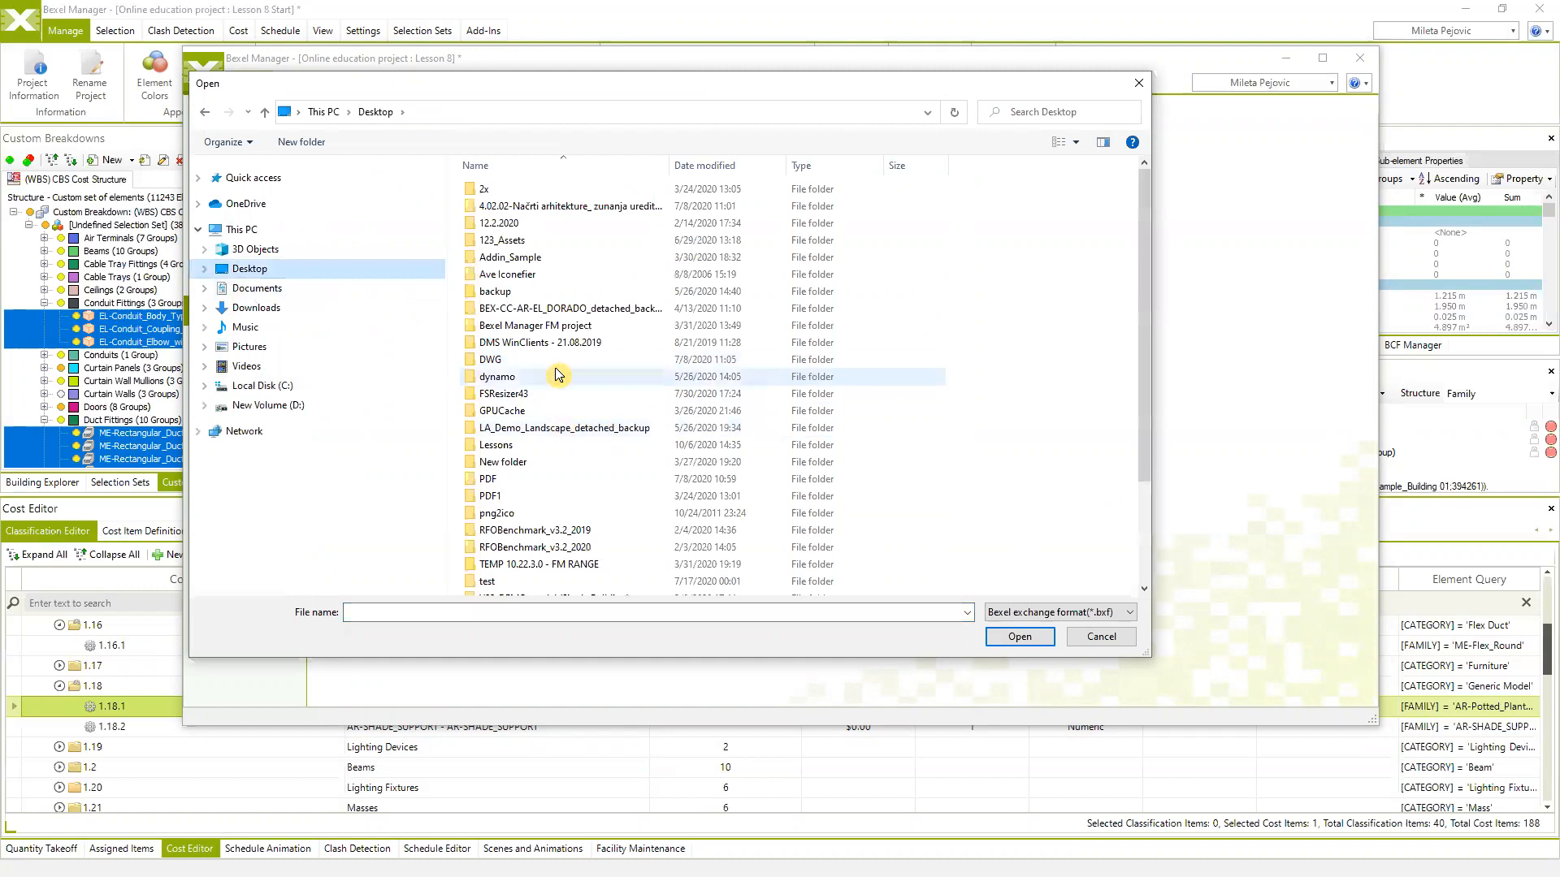
scroll(569, 422, "down", 2)
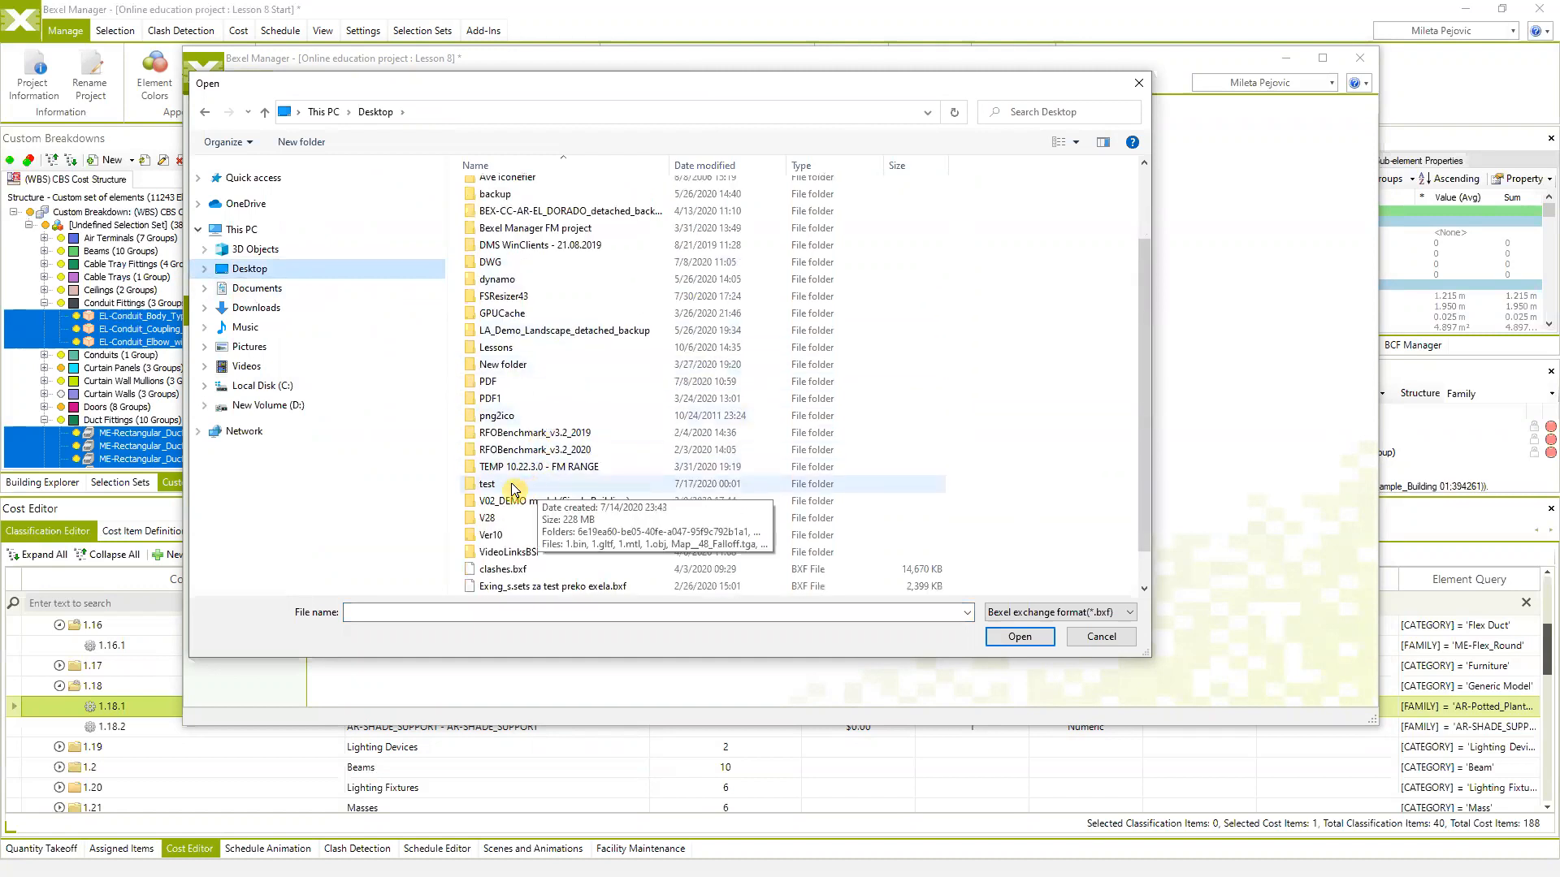
scroll(534, 353, "up", 2)
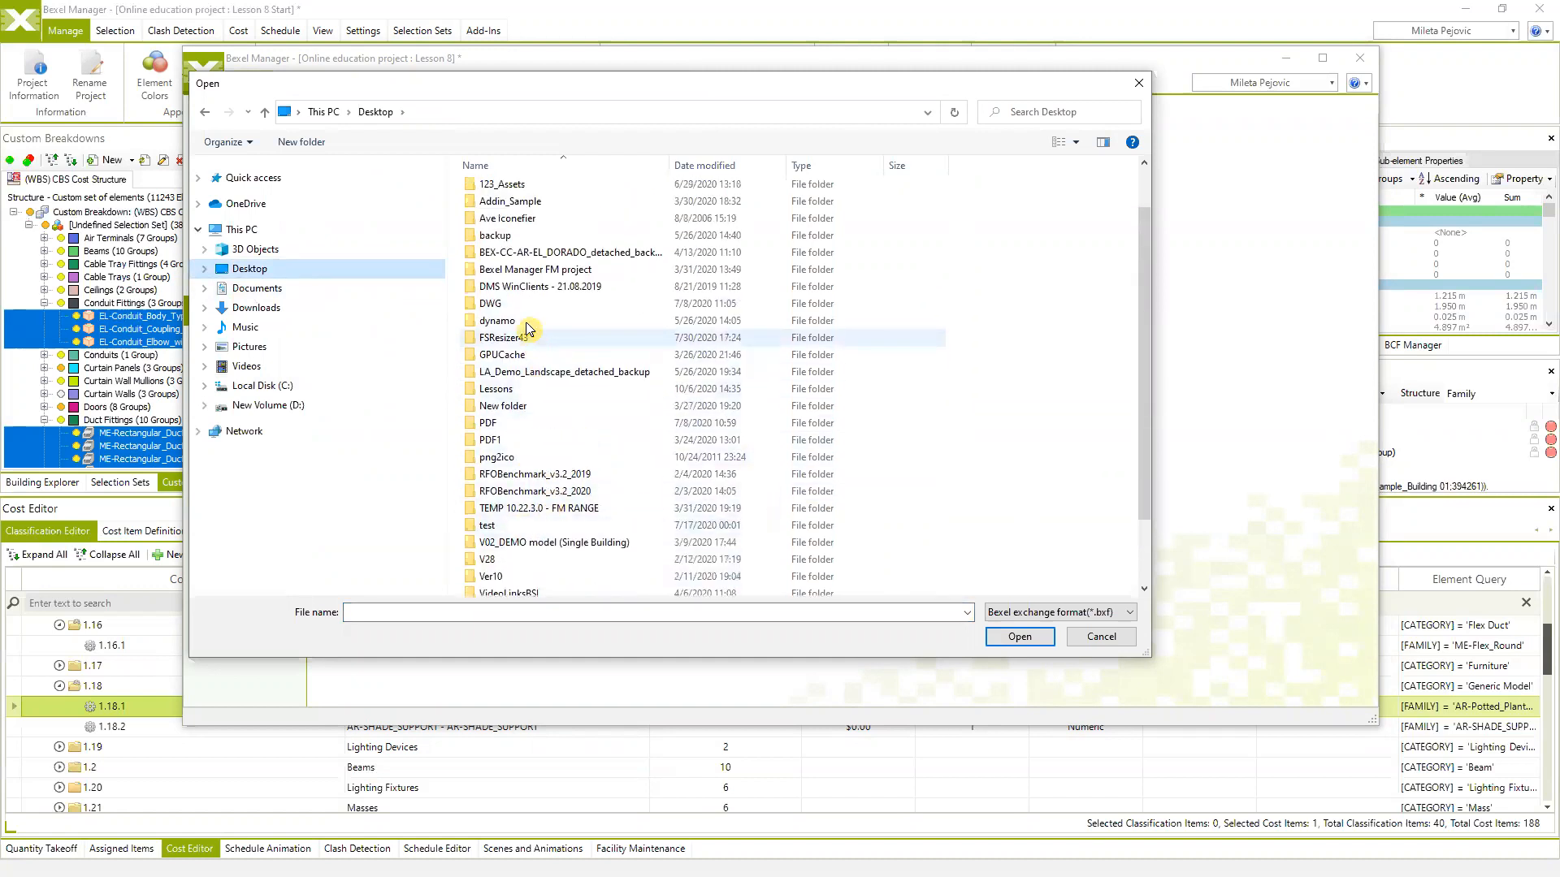
double_click(500, 446)
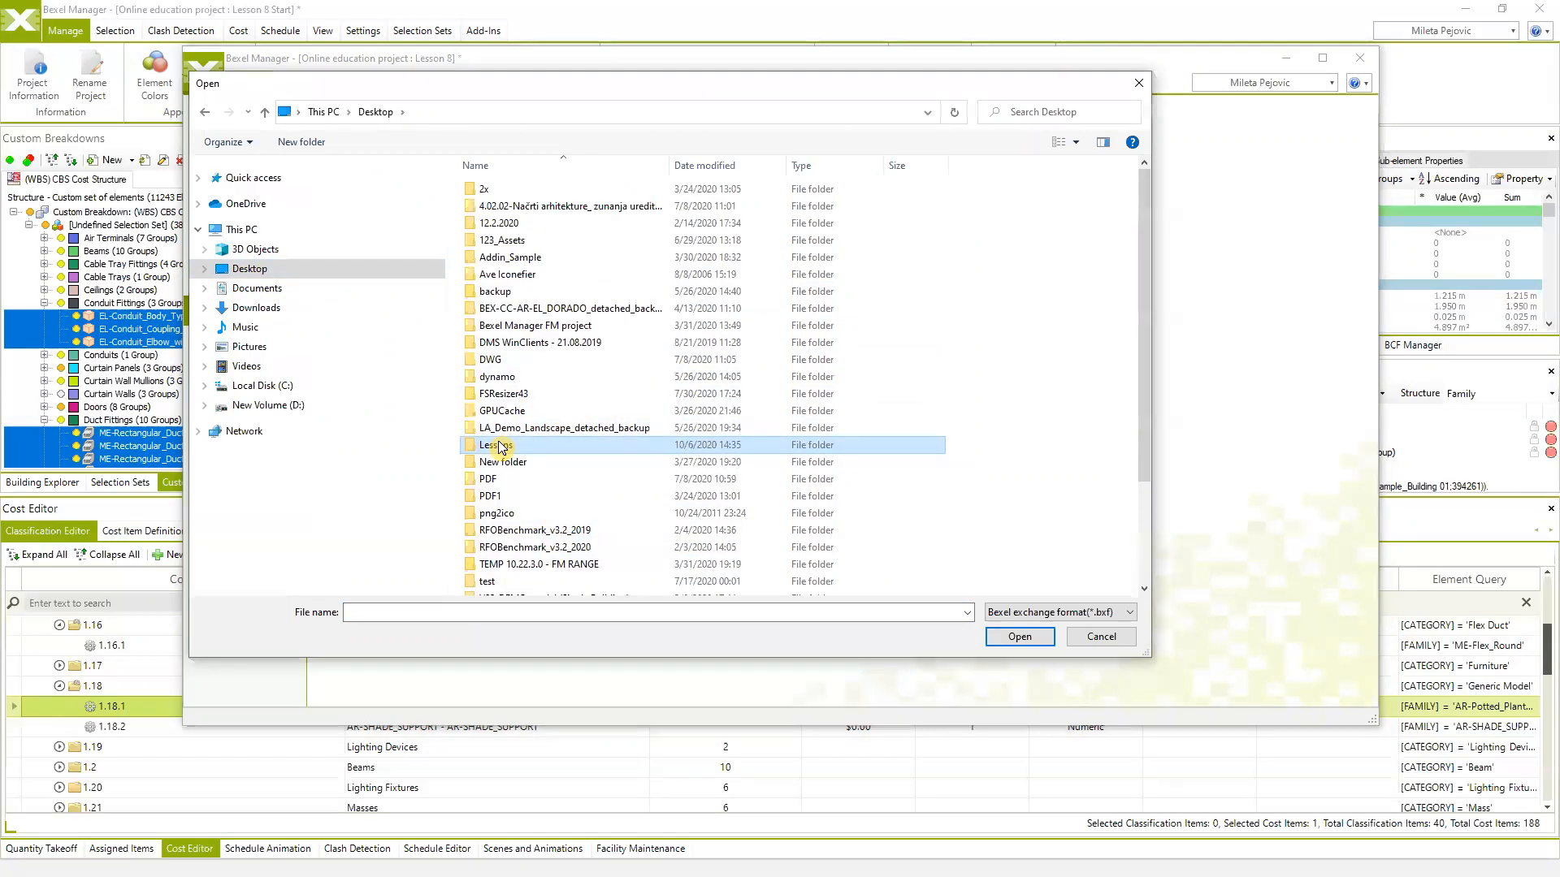
left_click(536, 342)
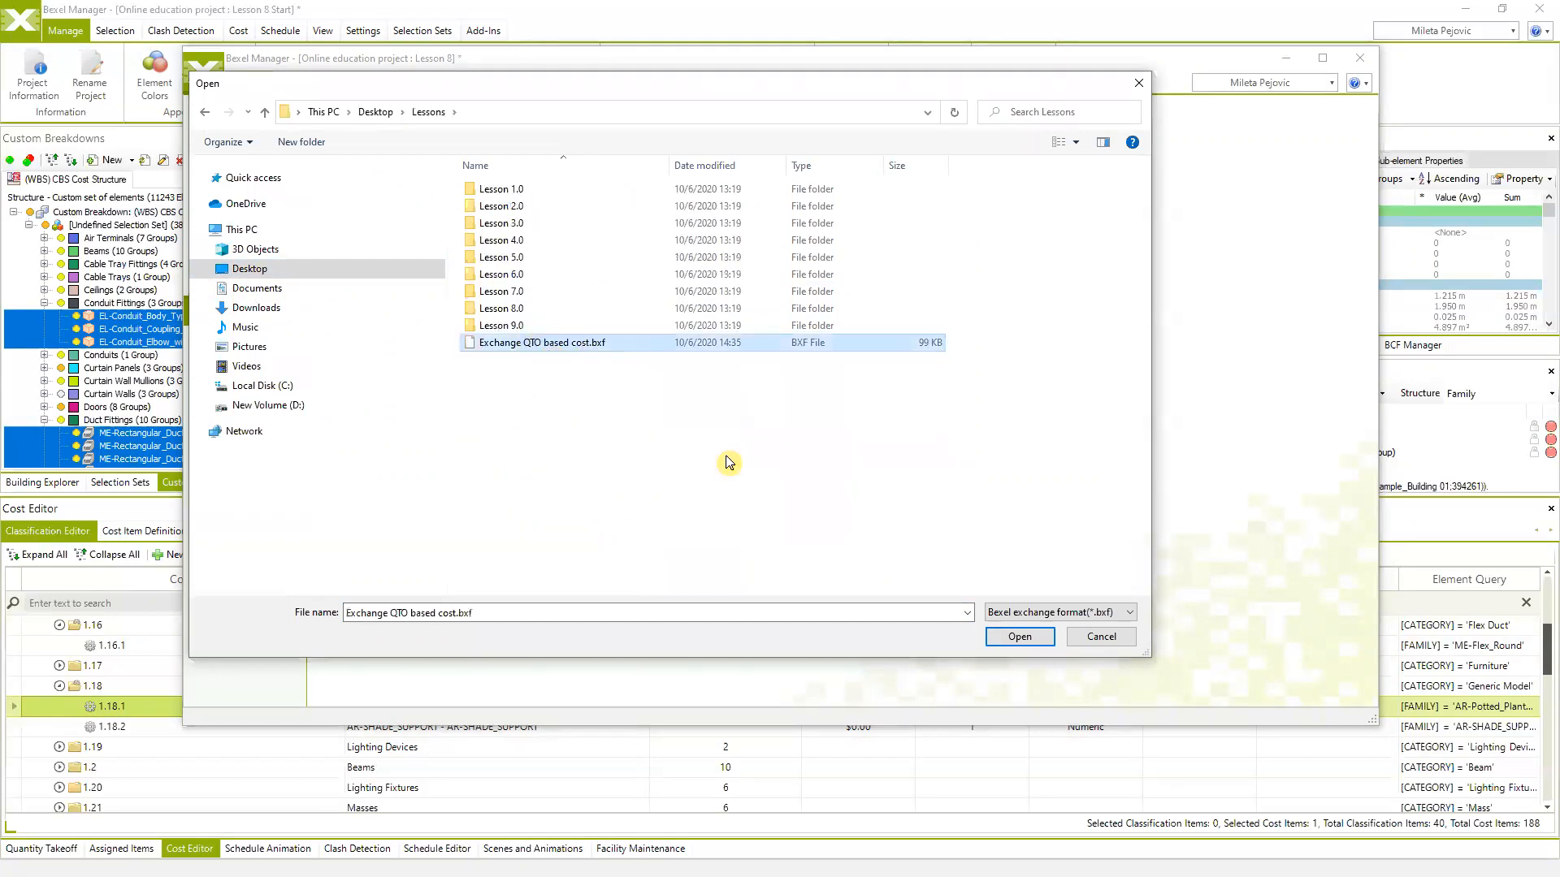
left_click(1019, 636)
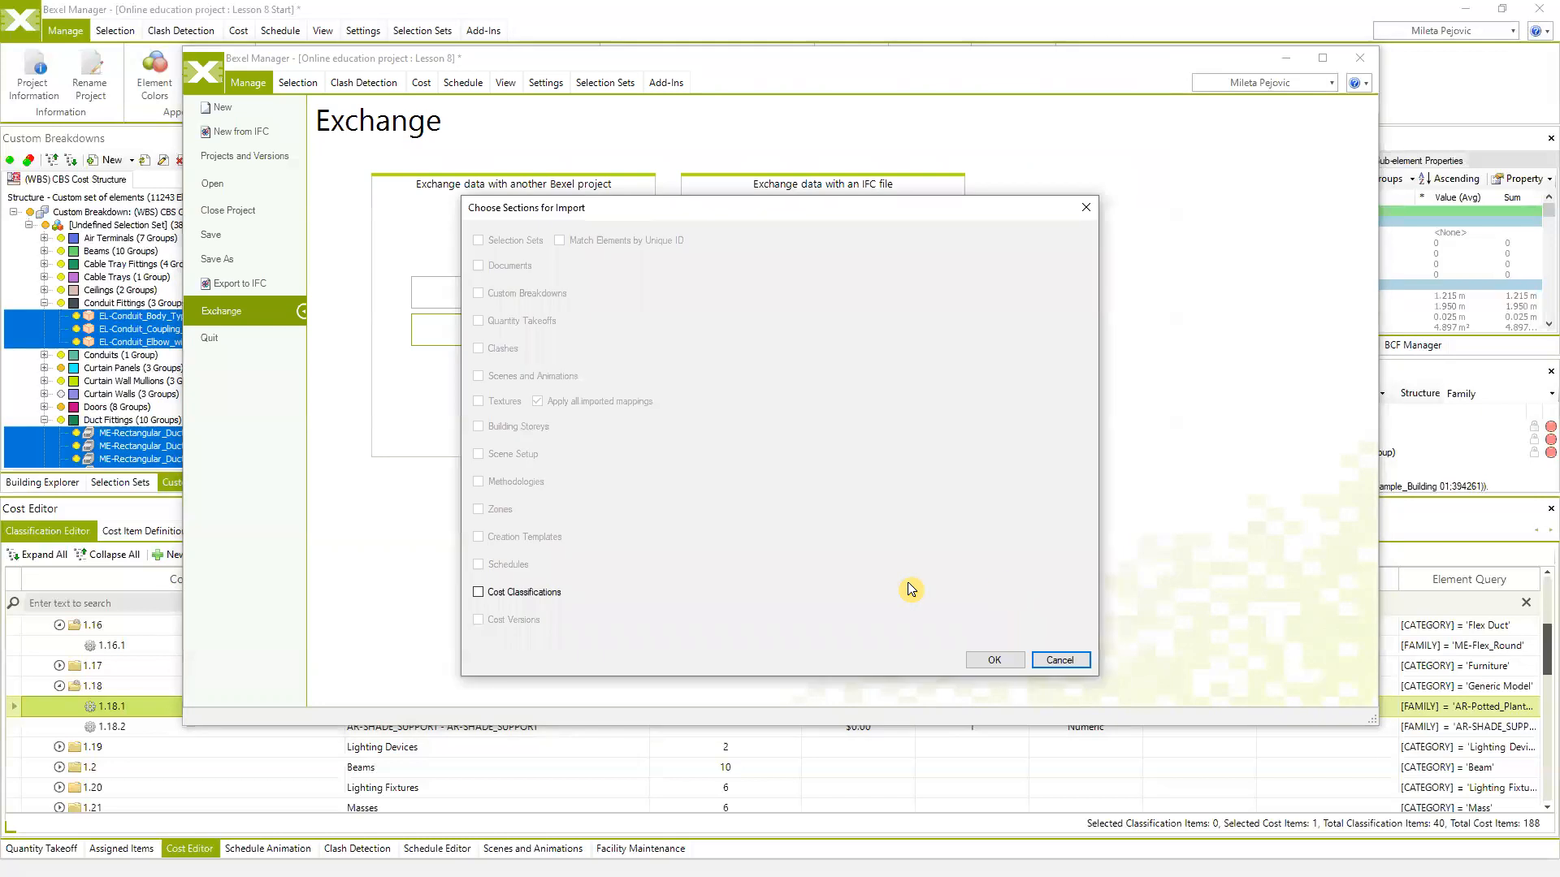
Import only the Cost Classifications section from the exchange file and close the report
left_click(477, 592)
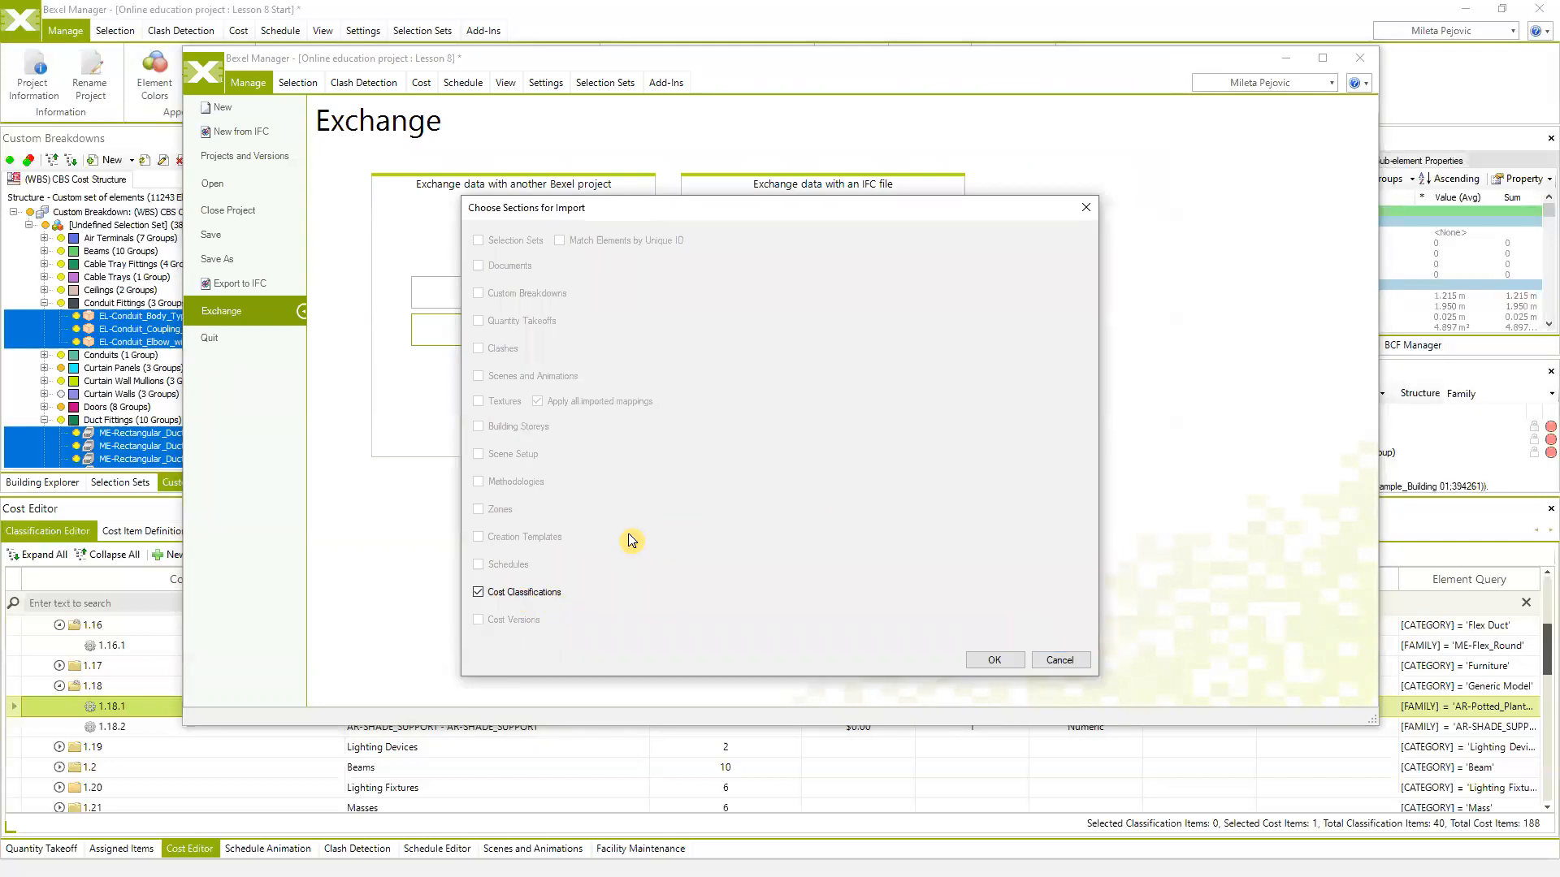
left_click(996, 660)
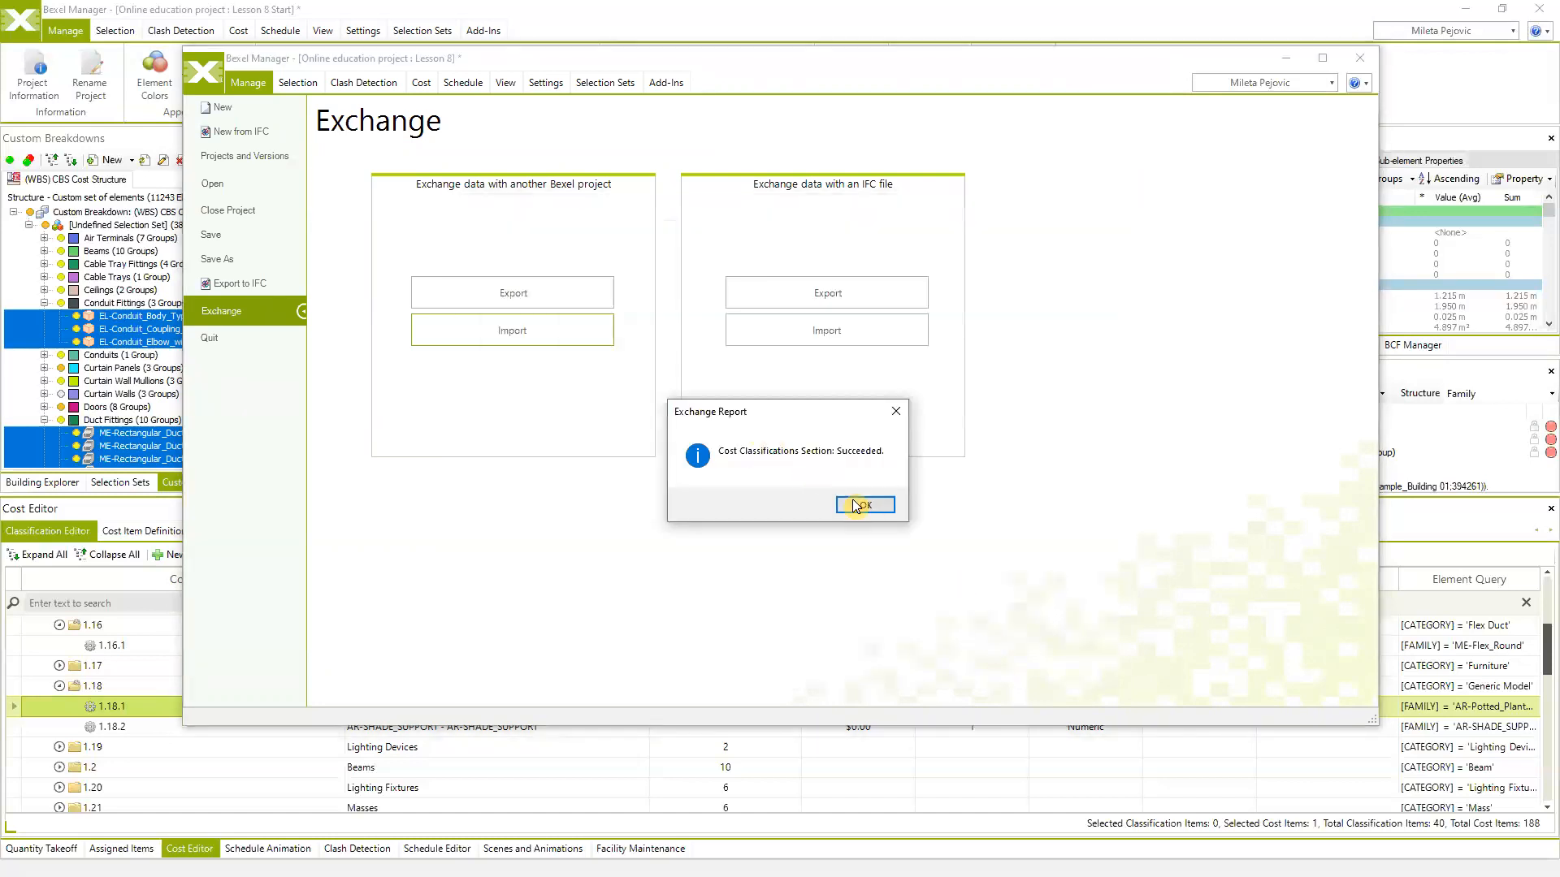
left_click(866, 506)
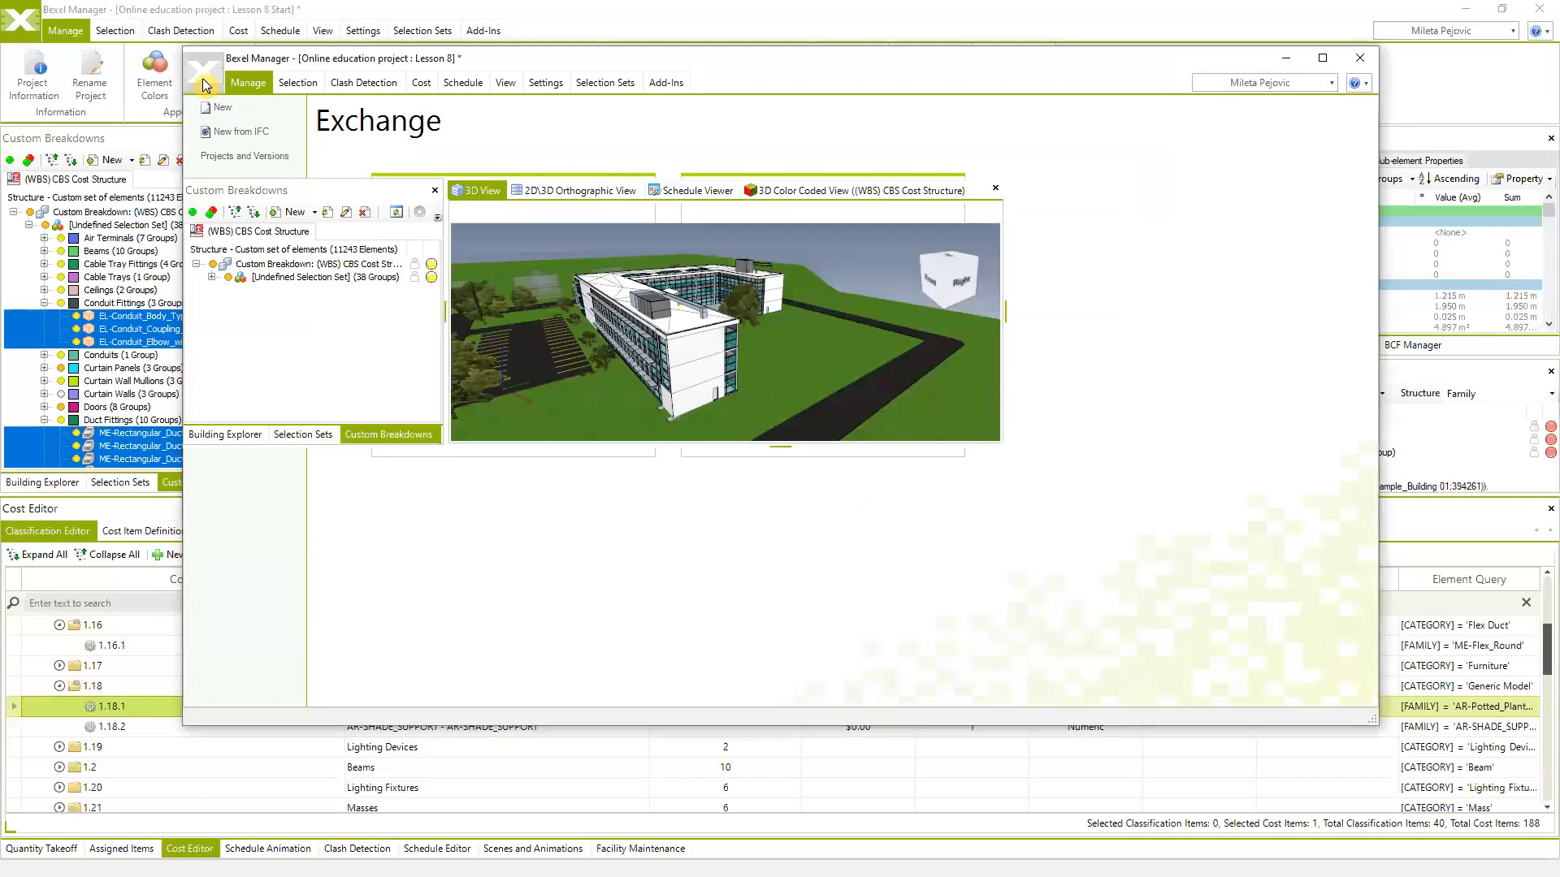
Maximize the Lesson 8 project and show the imported New CBS Based Cost Classification with item 1 expanded
left_click(1322, 60)
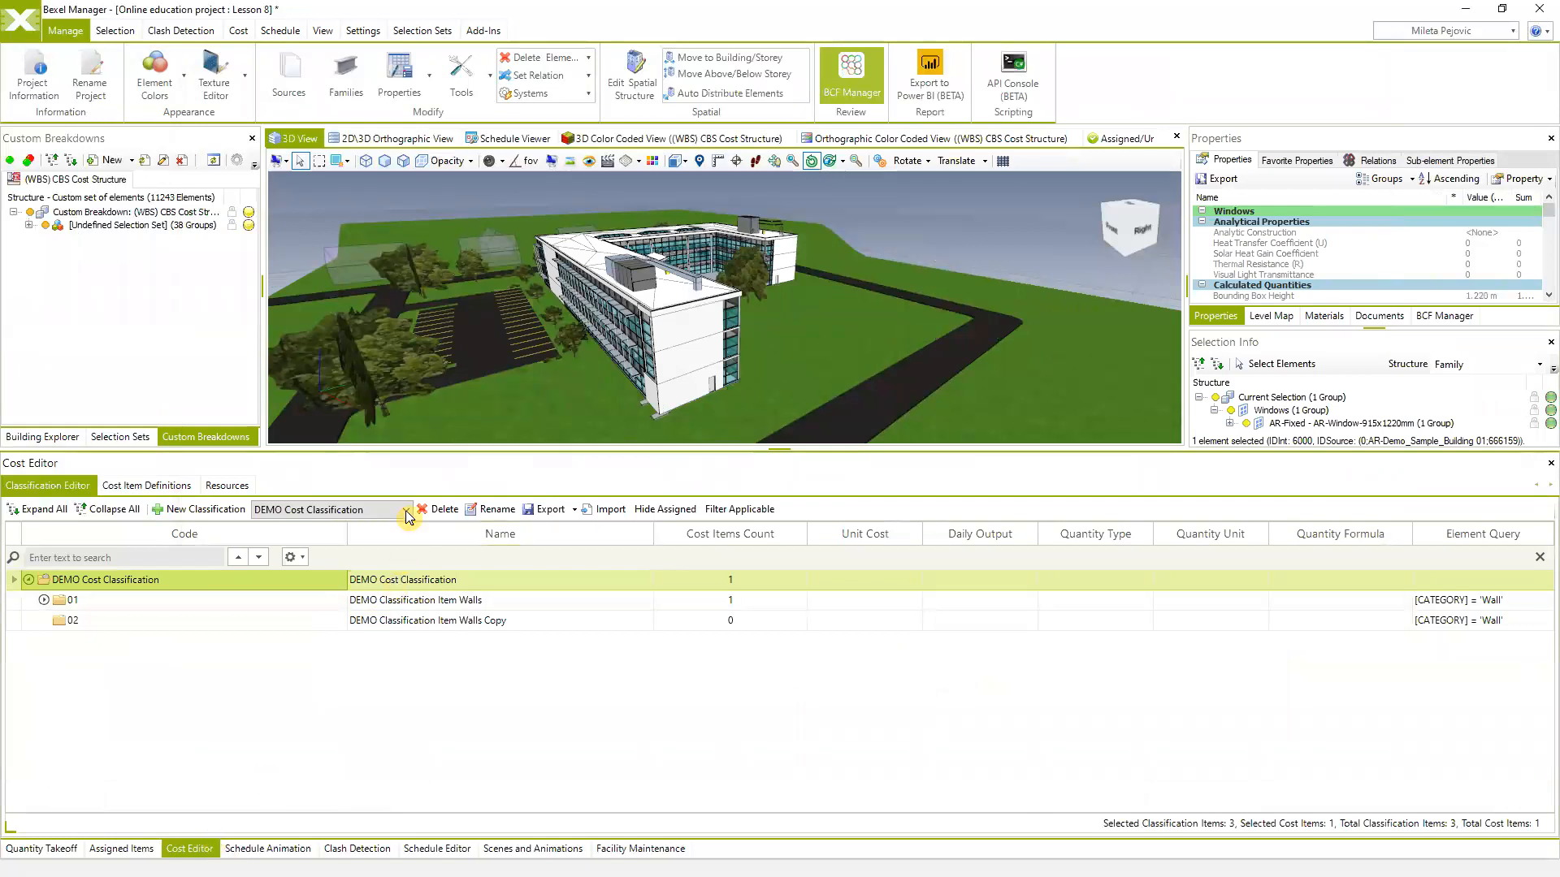
left_click(407, 510)
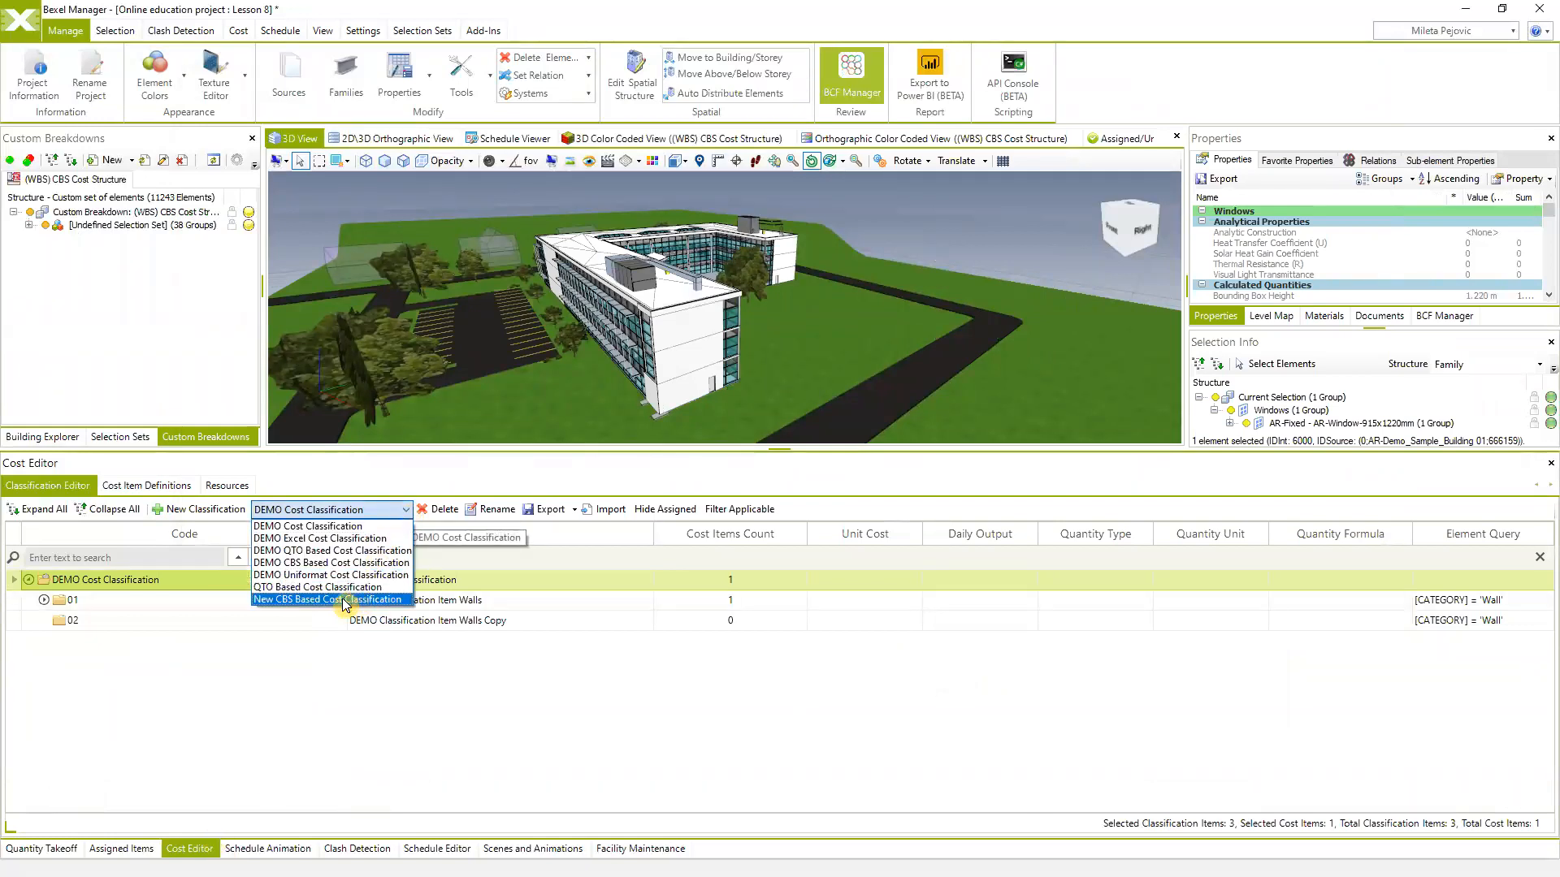
left_click(297, 601)
left_click(41, 601)
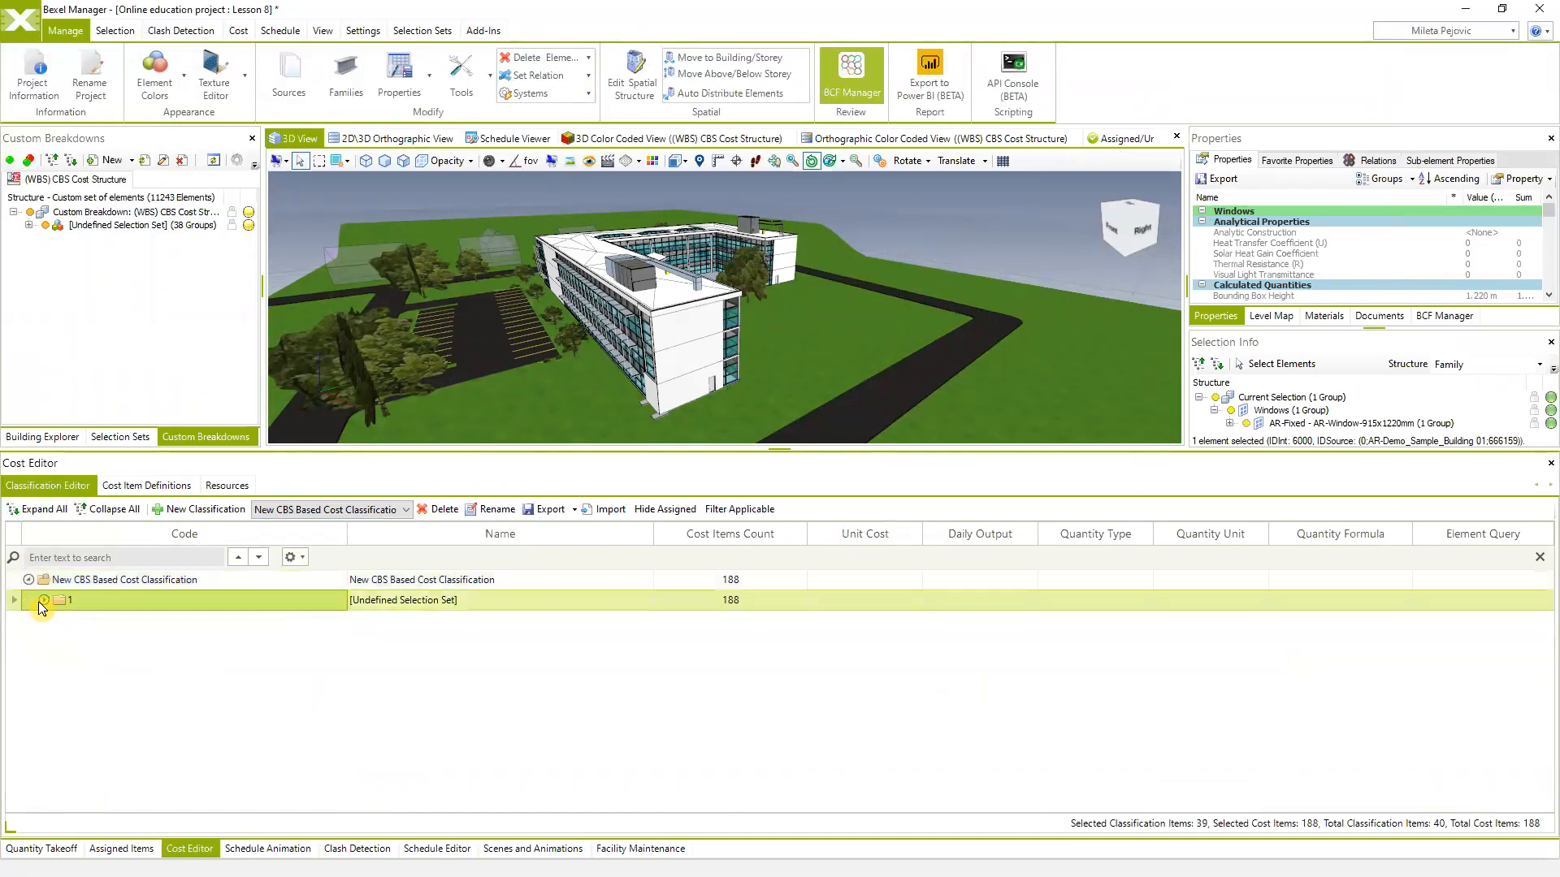
scroll(214, 711, "down", 3)
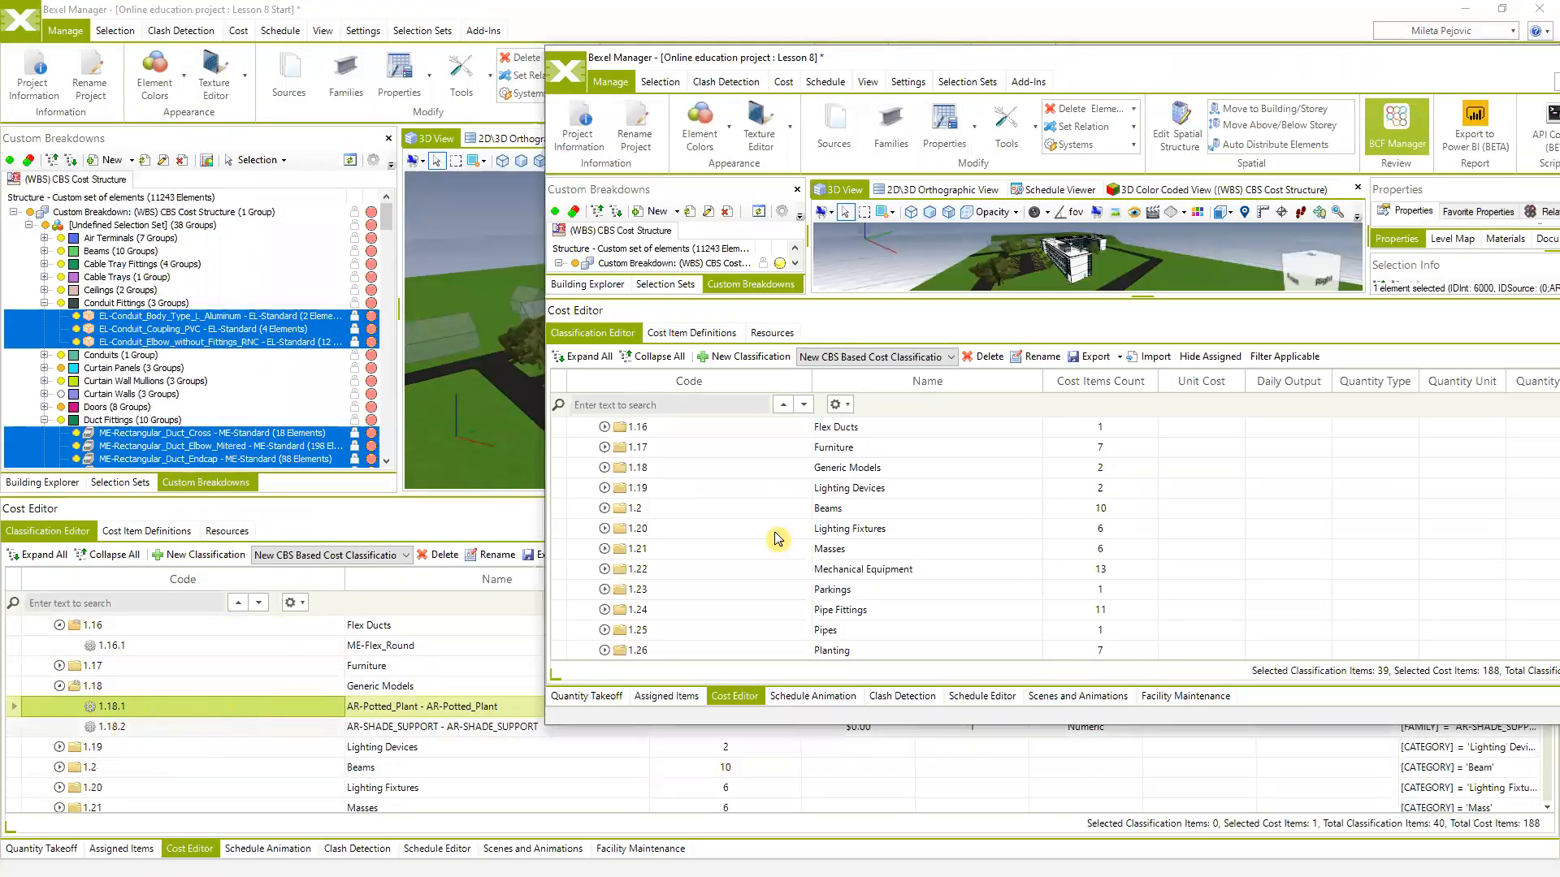
Compare the Lesson 8 window with the source project, maximize it again and review the categories of the imported classification
left_click_drag(1222, 60, 1184, 62)
left_click_drag(1077, 124, 840, 93)
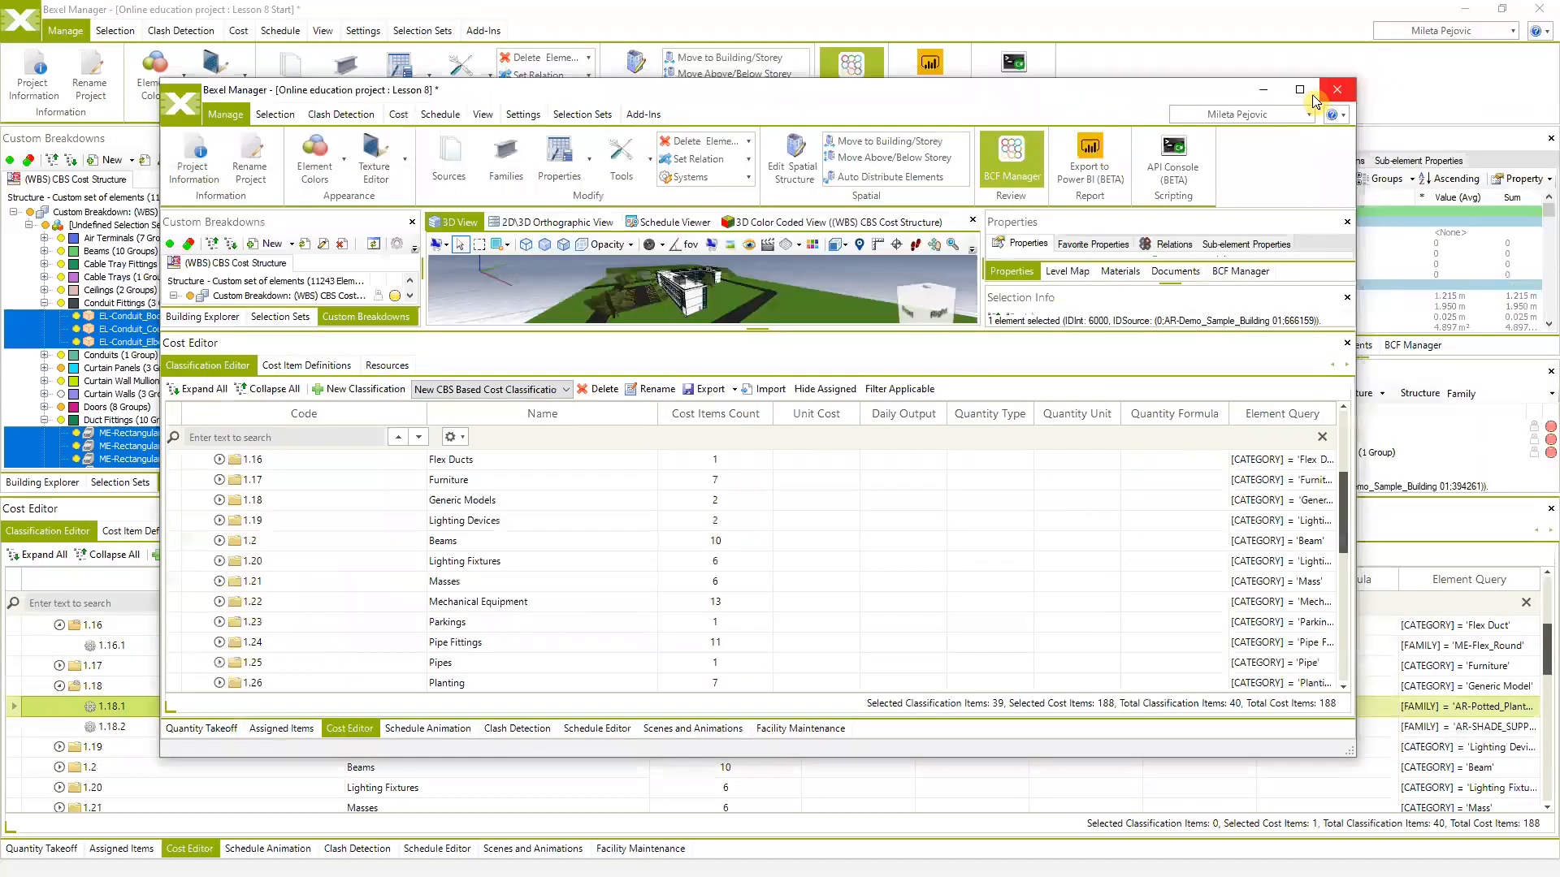
left_click(1279, 91)
scroll(386, 708, "down", 2)
scroll(385, 709, "down", 3)
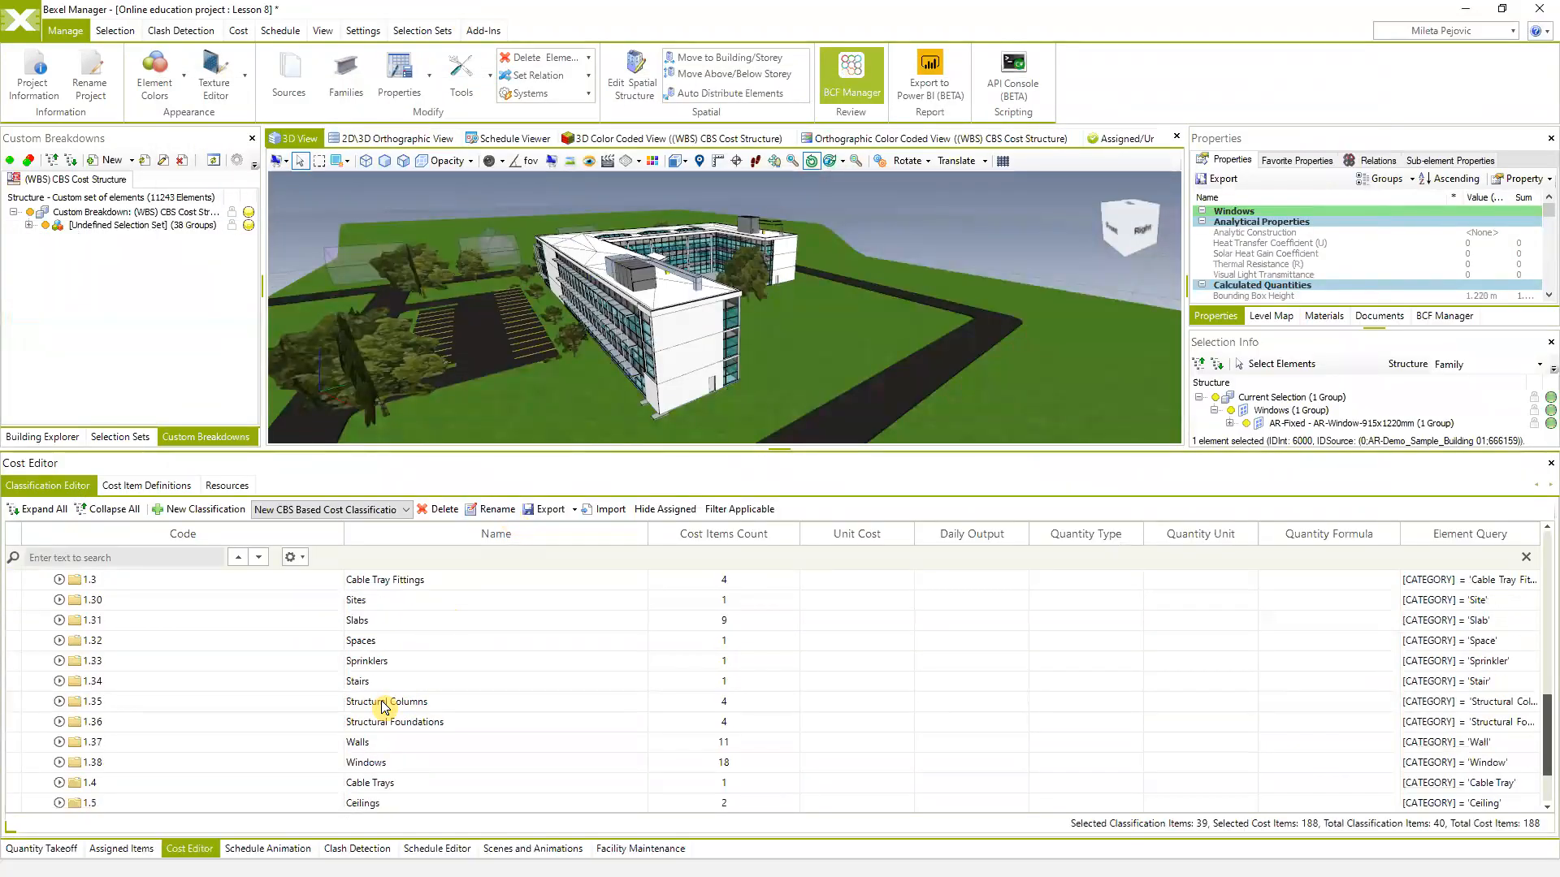
scroll(409, 709, "up", 8)
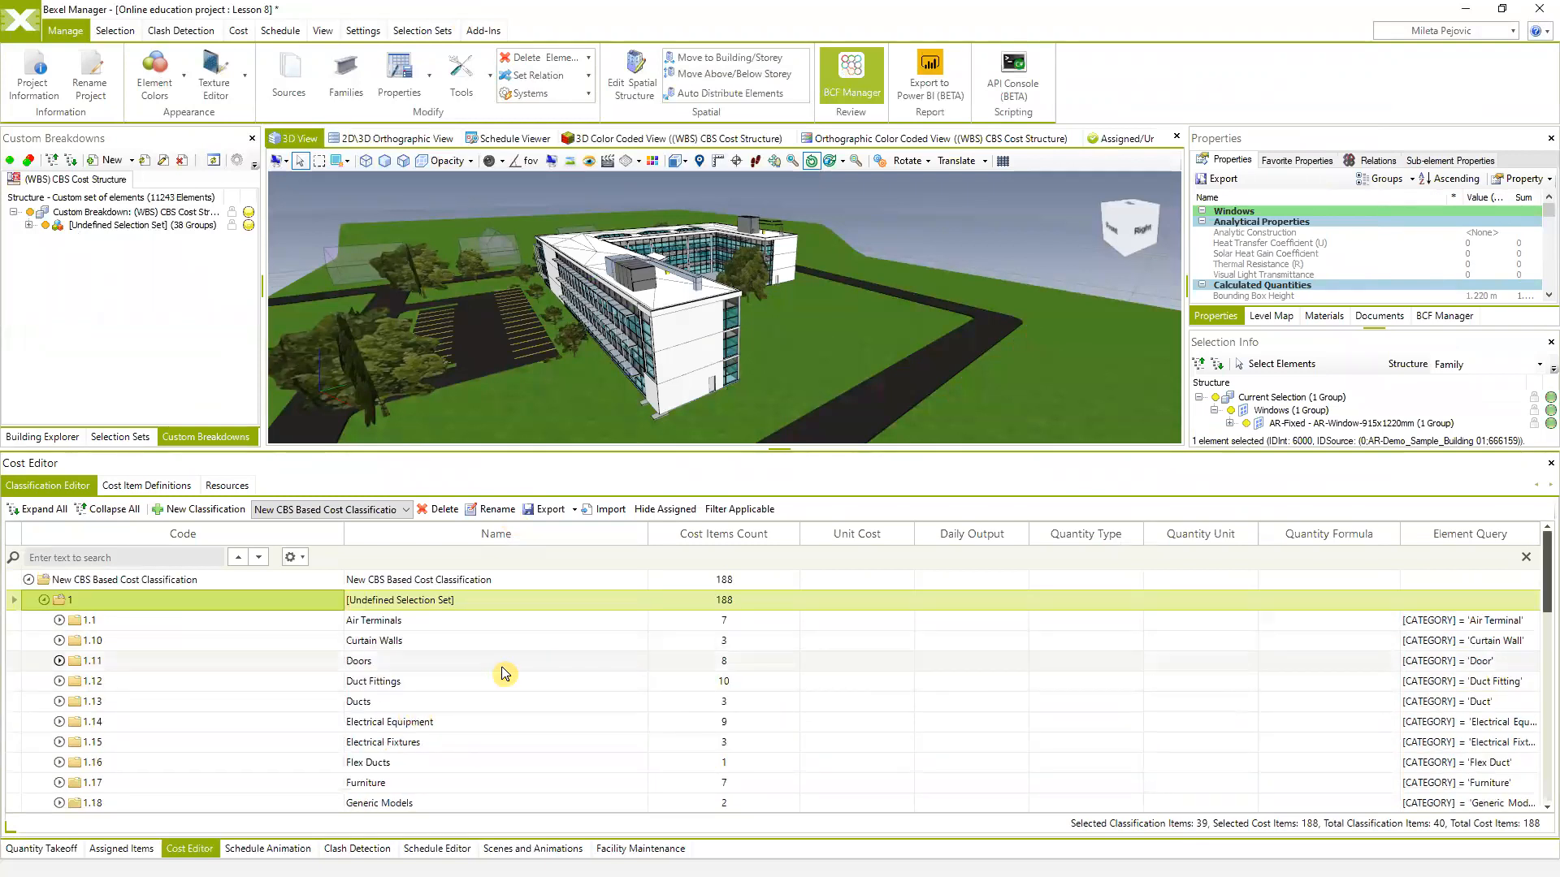
scroll(503, 678, "down", 7)
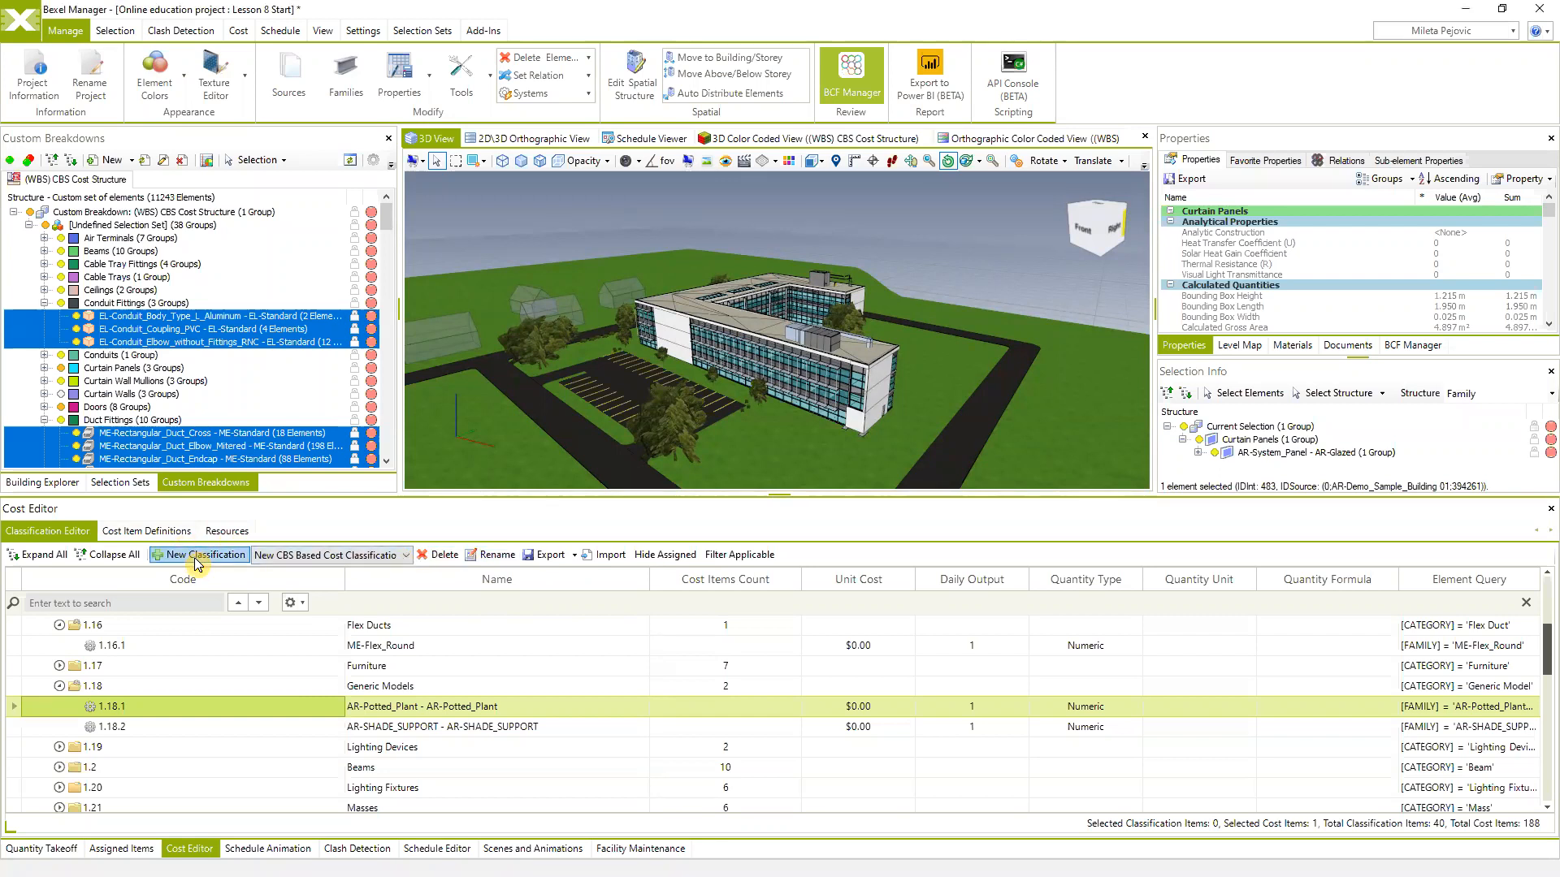
In the Lesson 8 Start project, export New CBS Based Cost Classification to an Excel file in the Lessons folder and open the file location
left_click(404, 558)
left_click(394, 597)
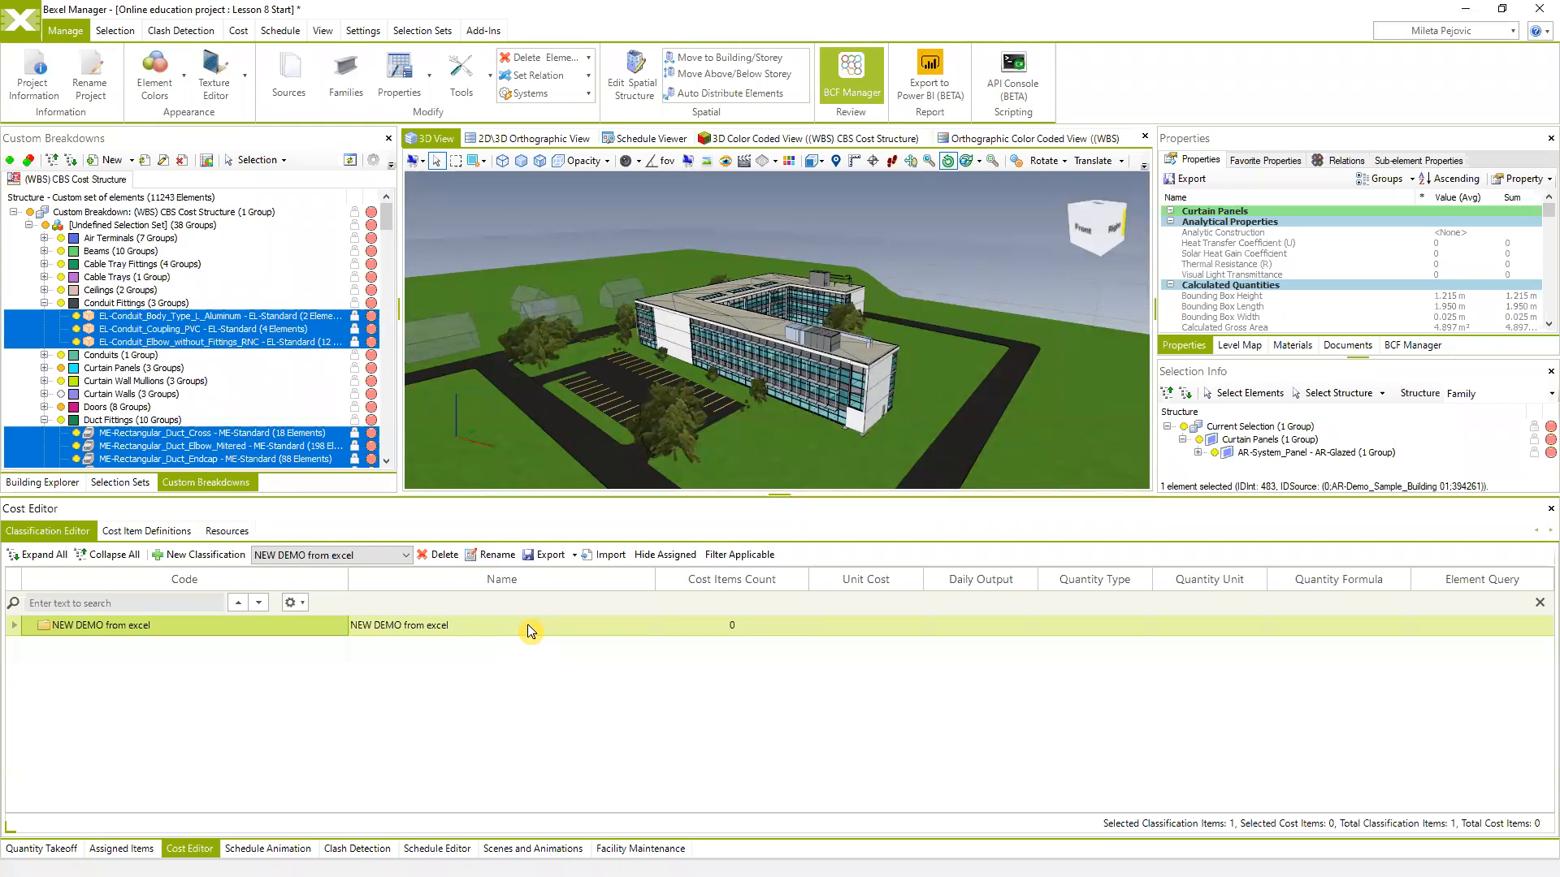
left_click(402, 555)
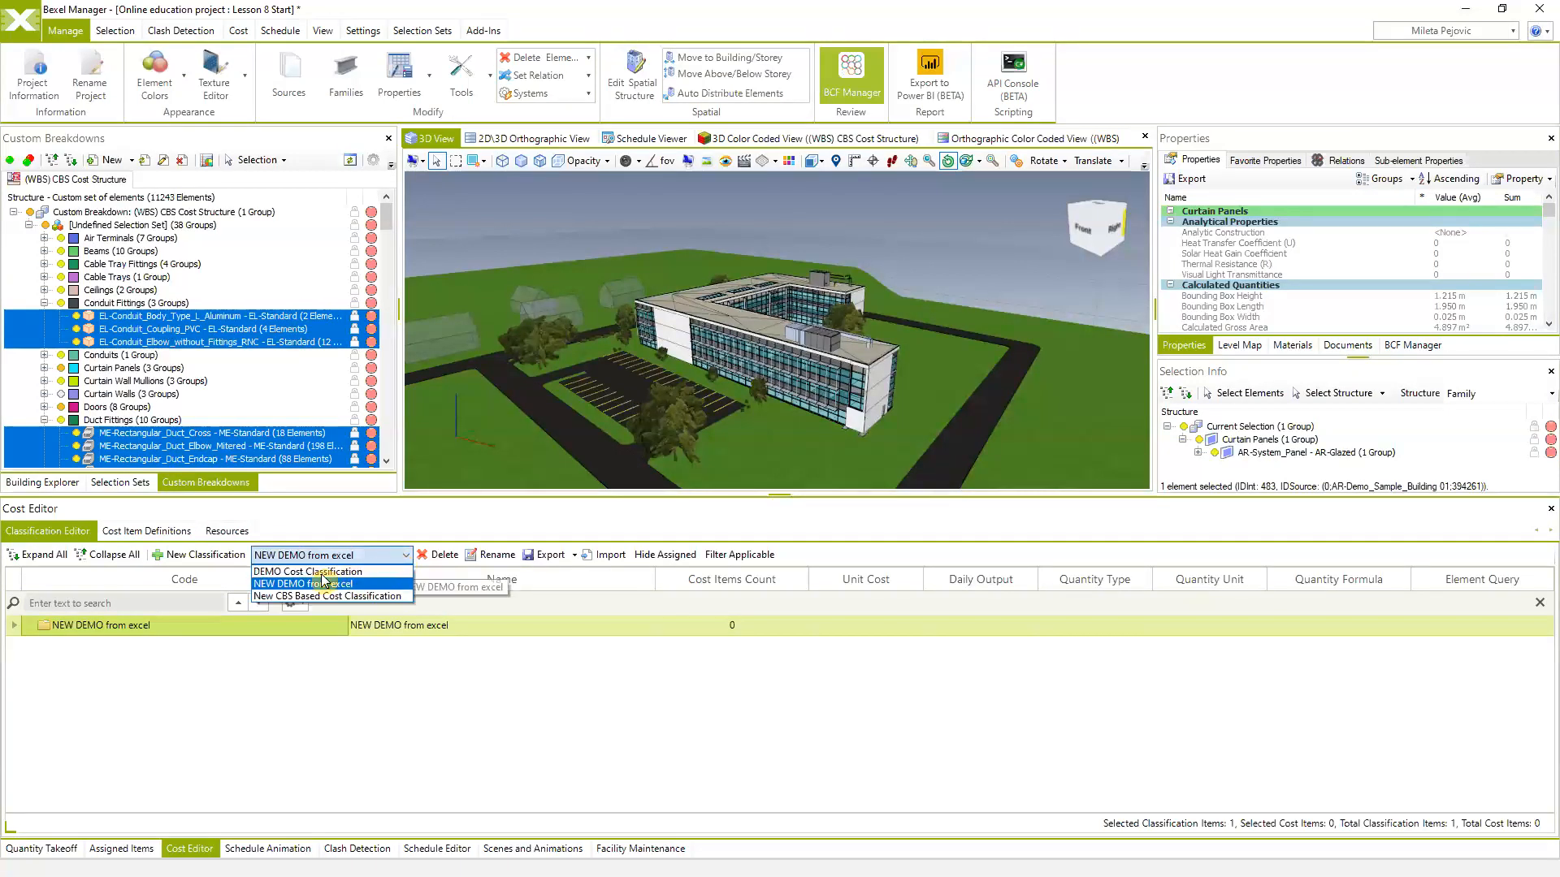
left_click(300, 596)
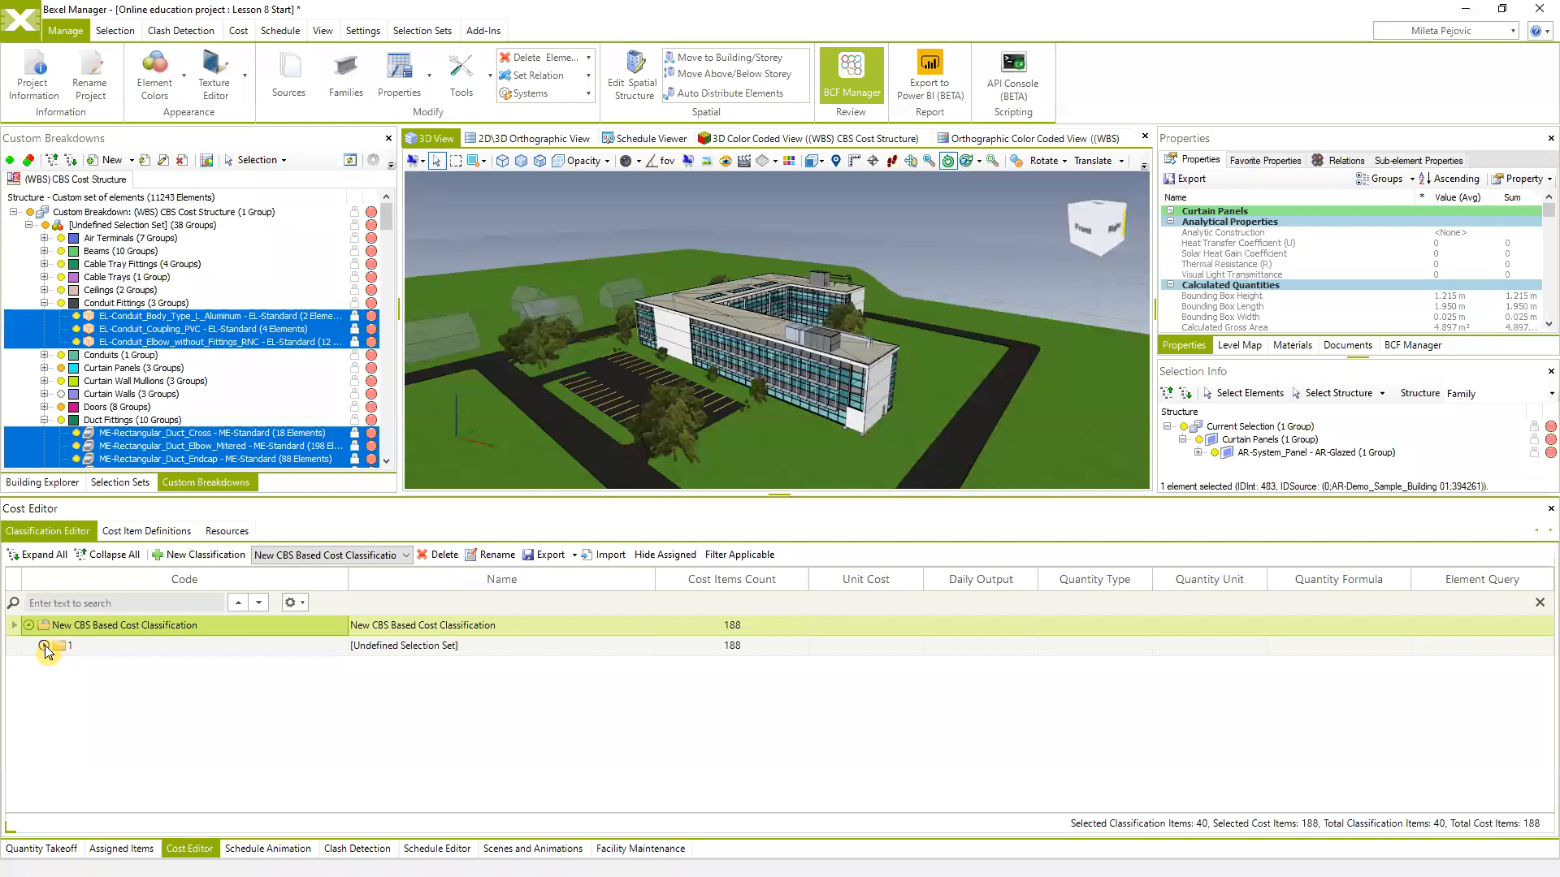
left_click(549, 554)
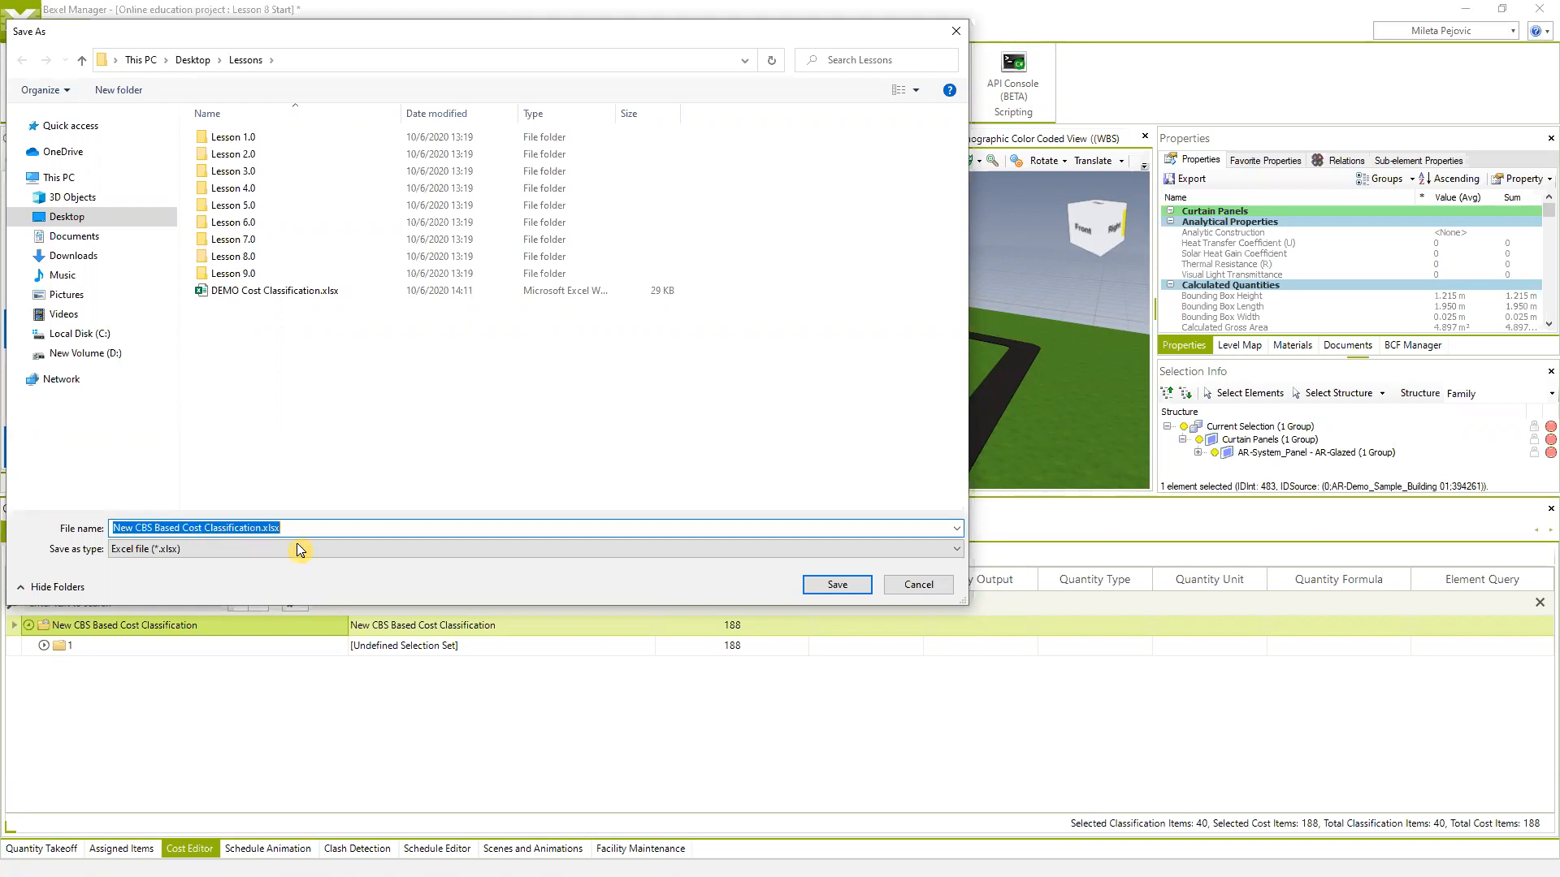
left_click(850, 581)
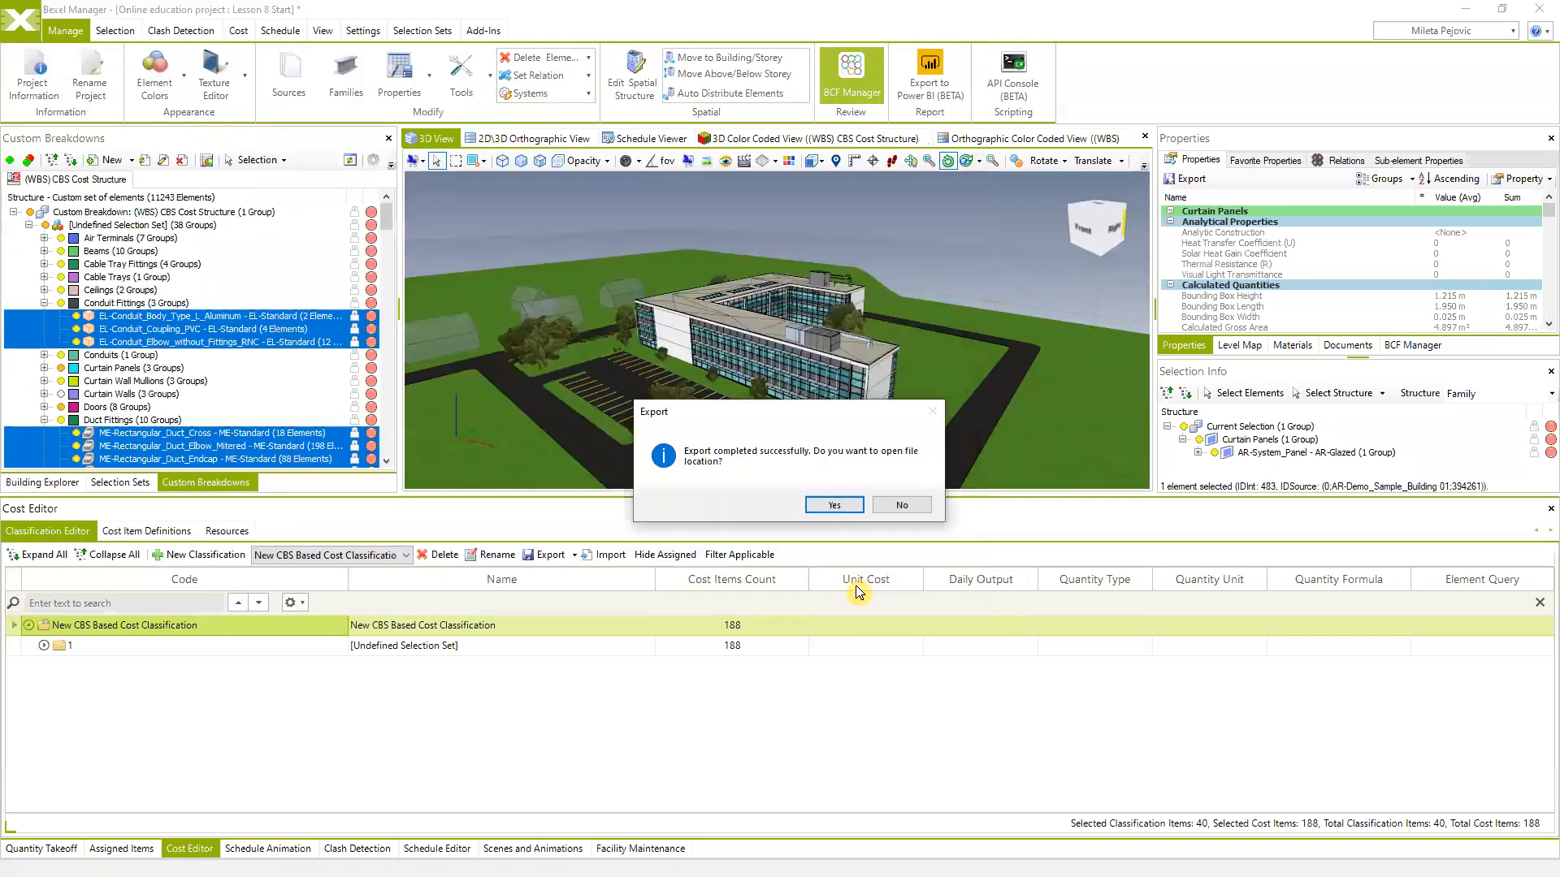
left_click(838, 509)
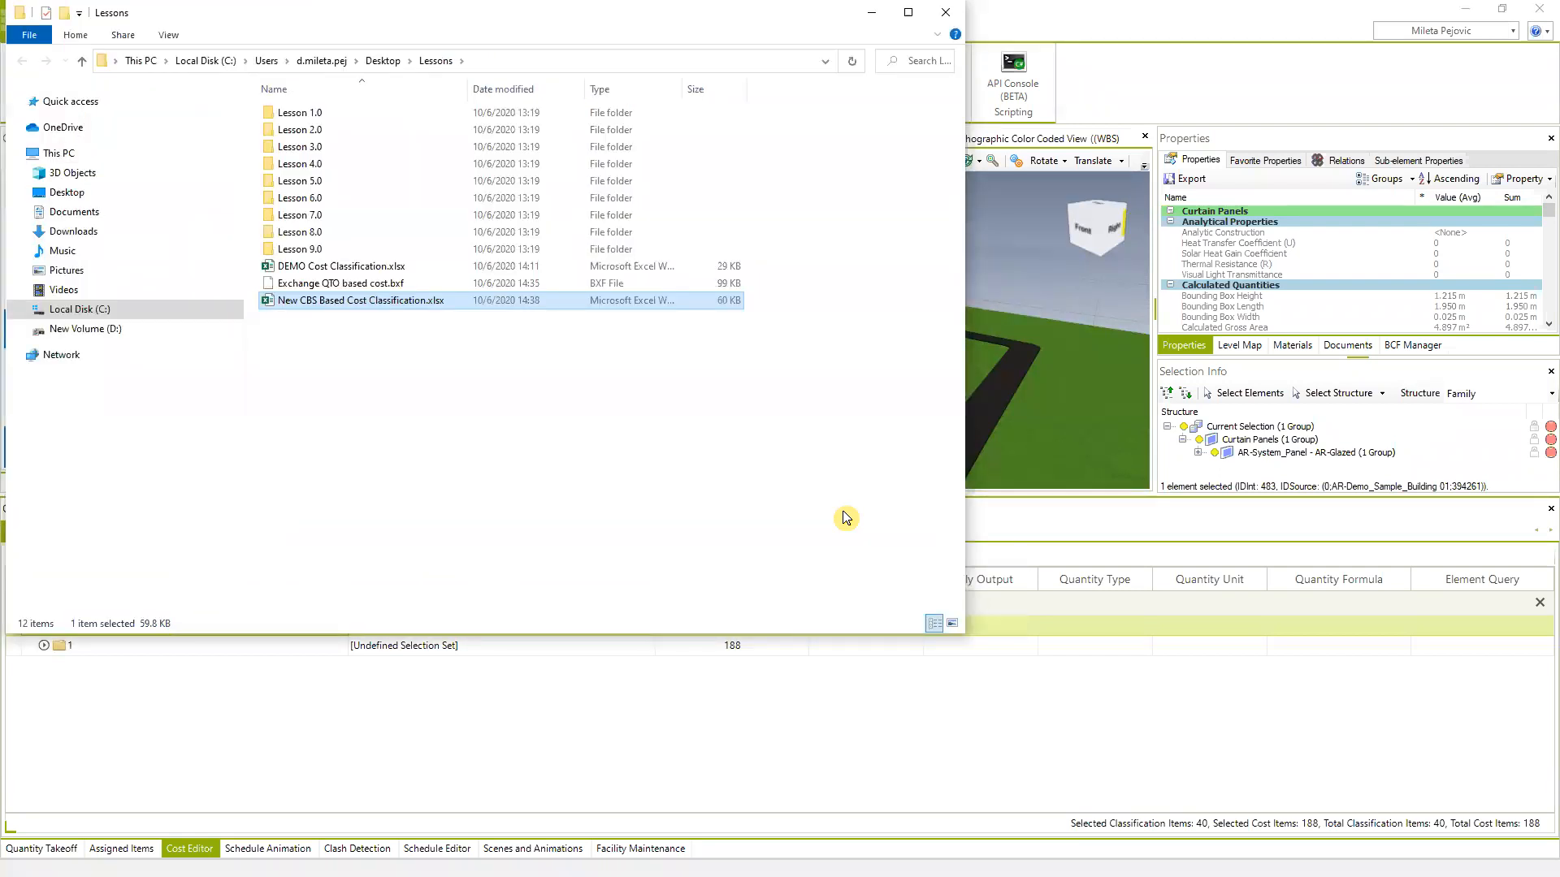
Open New CBS Based Cost Classification.xlsx in Excel, examine the codes, names and element queries on the Classification sheet, and close the workbook
double_click(314, 299)
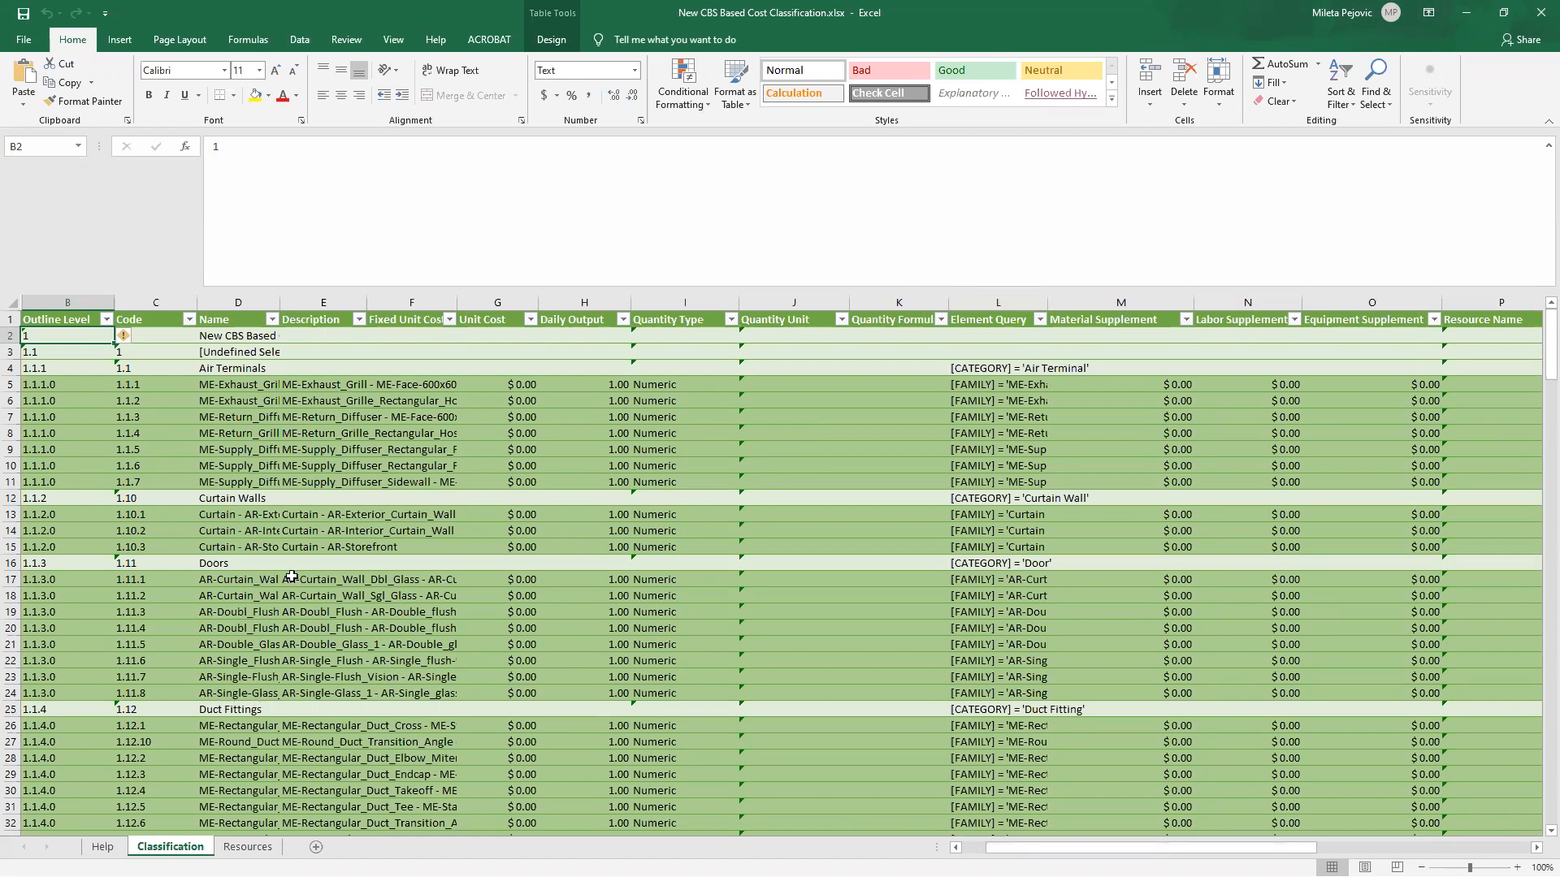
scroll(291, 577, "down", 2)
scroll(289, 372, "up", 2)
scroll(252, 597, "down", 17)
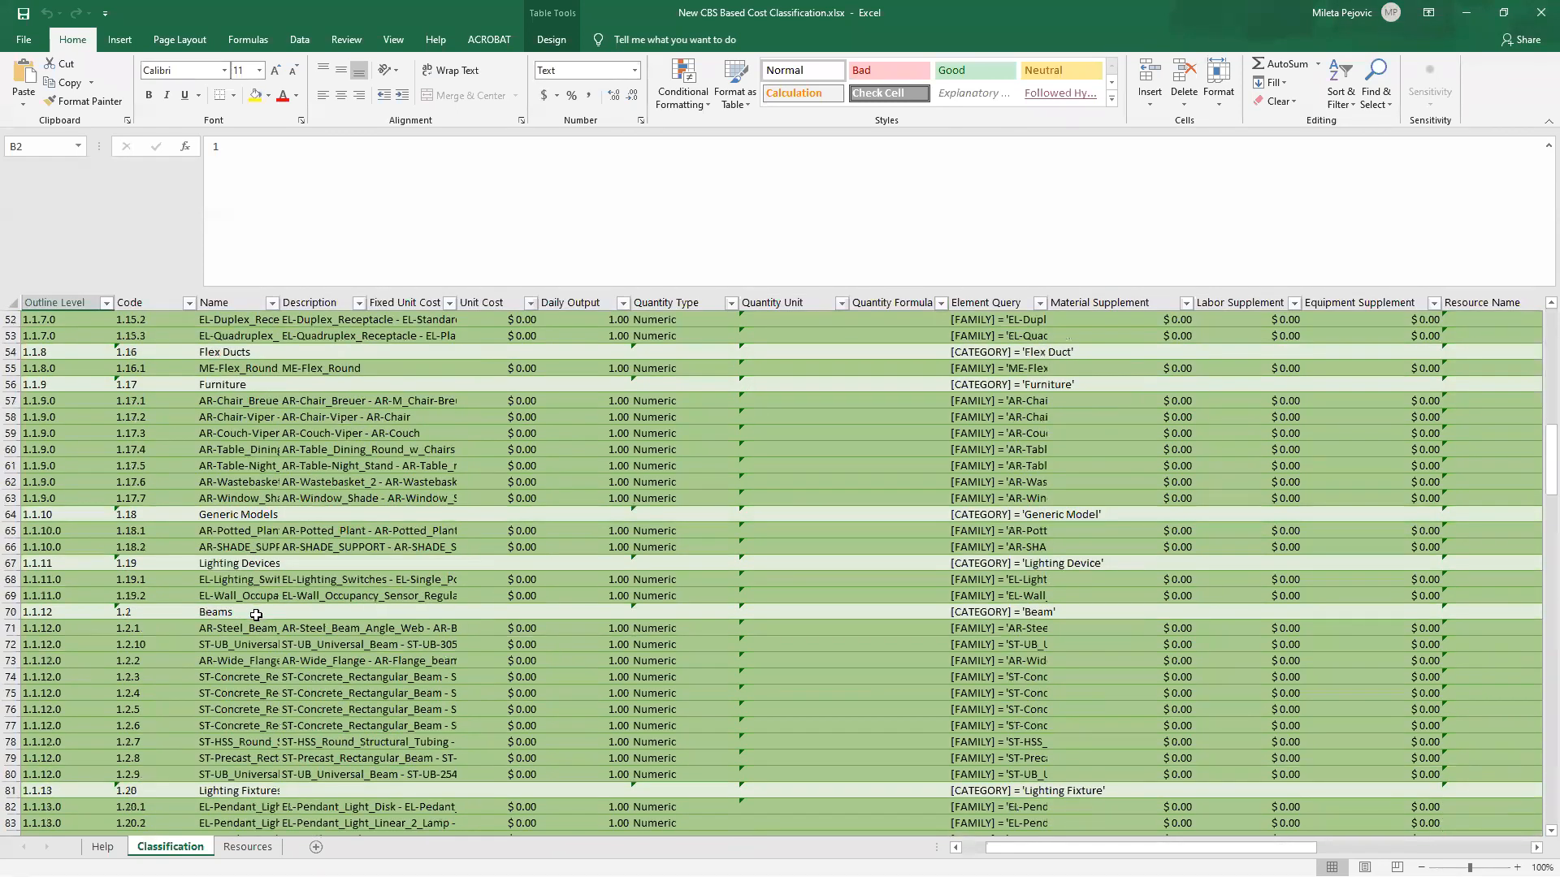
scroll(390, 568, "down", 12)
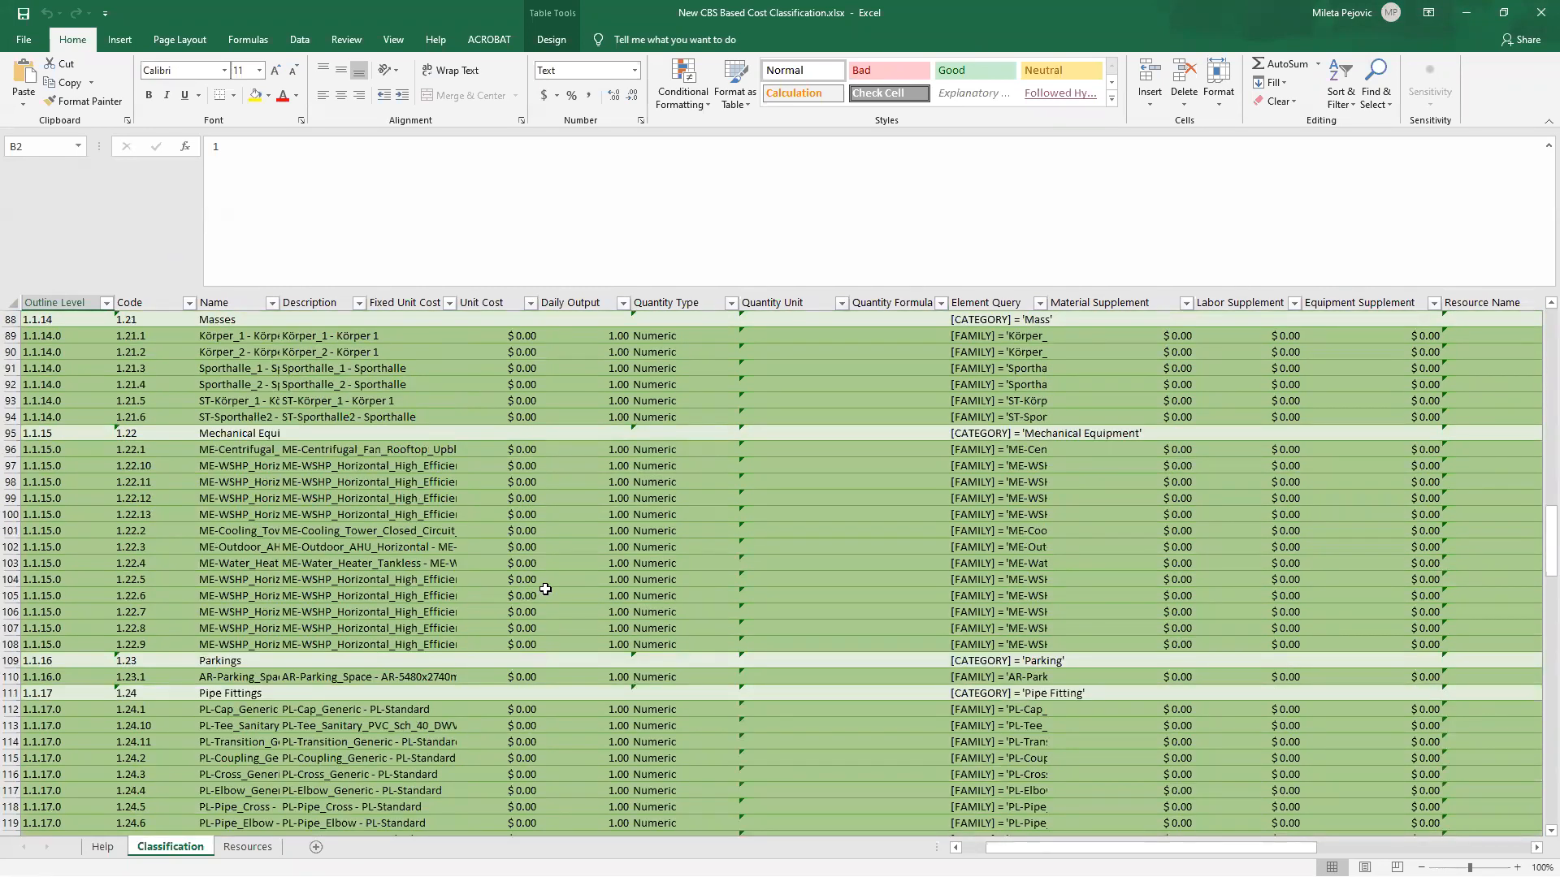
scroll(485, 587, "down", 16)
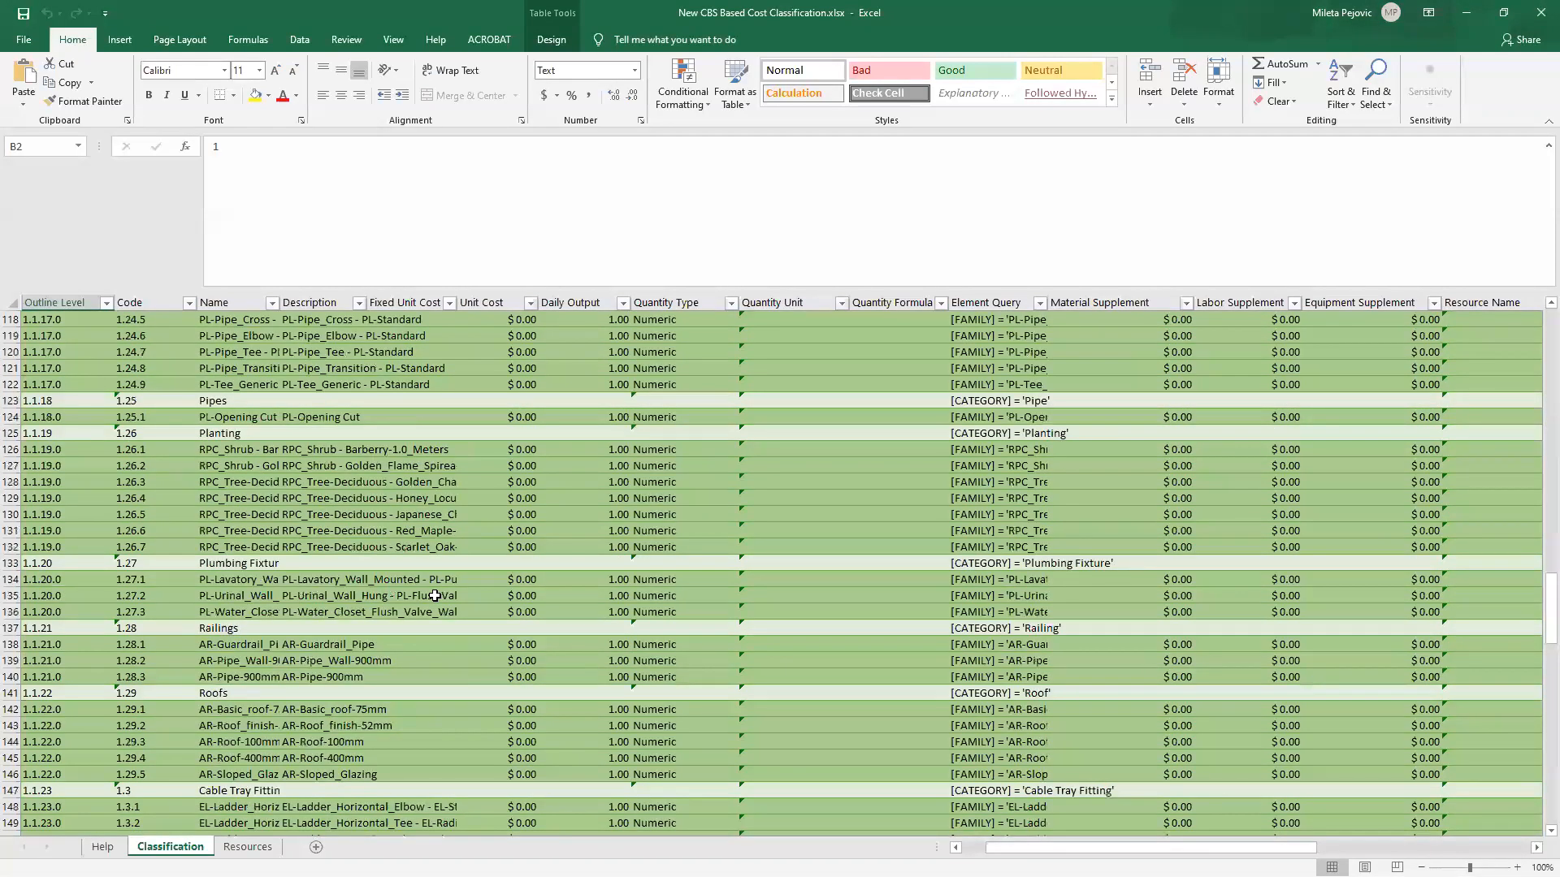
scroll(435, 601, "up", 15)
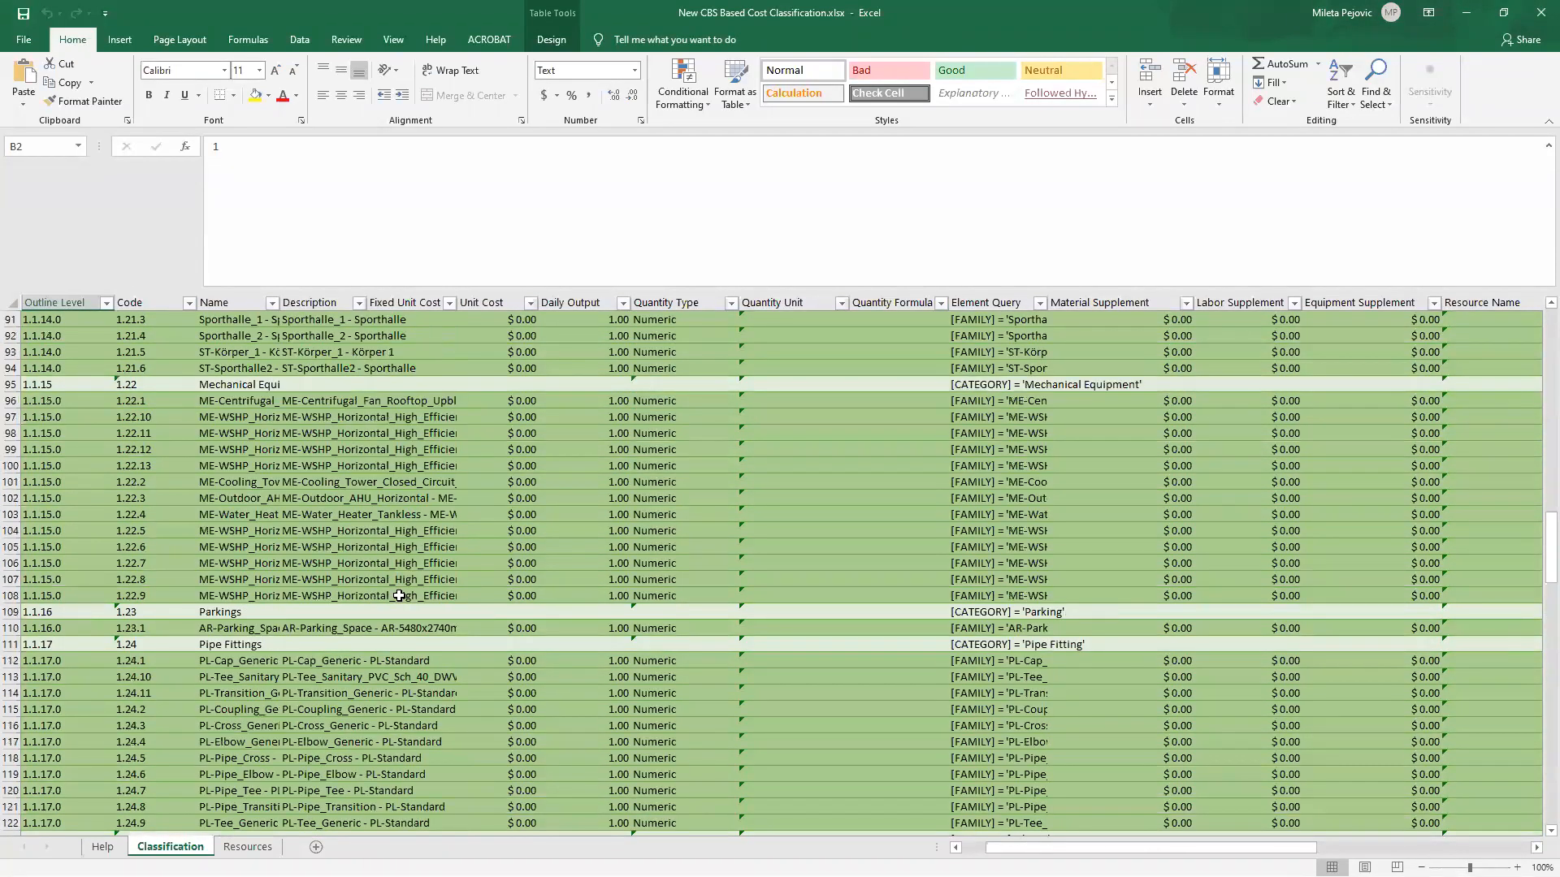
scroll(398, 597, "down", 4)
scroll(387, 620, "up", 14)
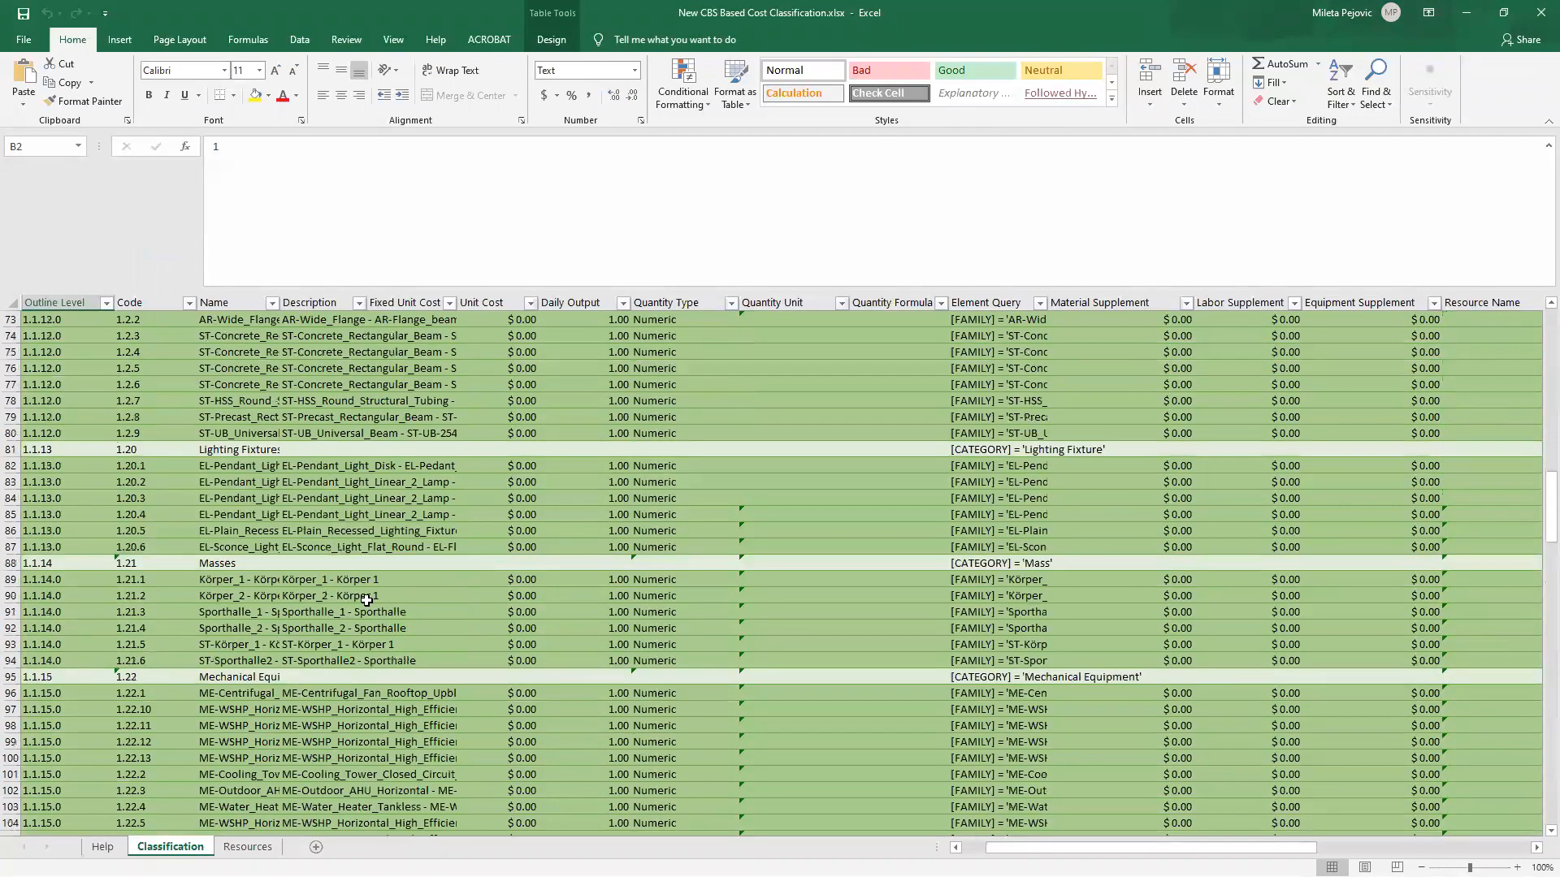
scroll(470, 557, "up", 9)
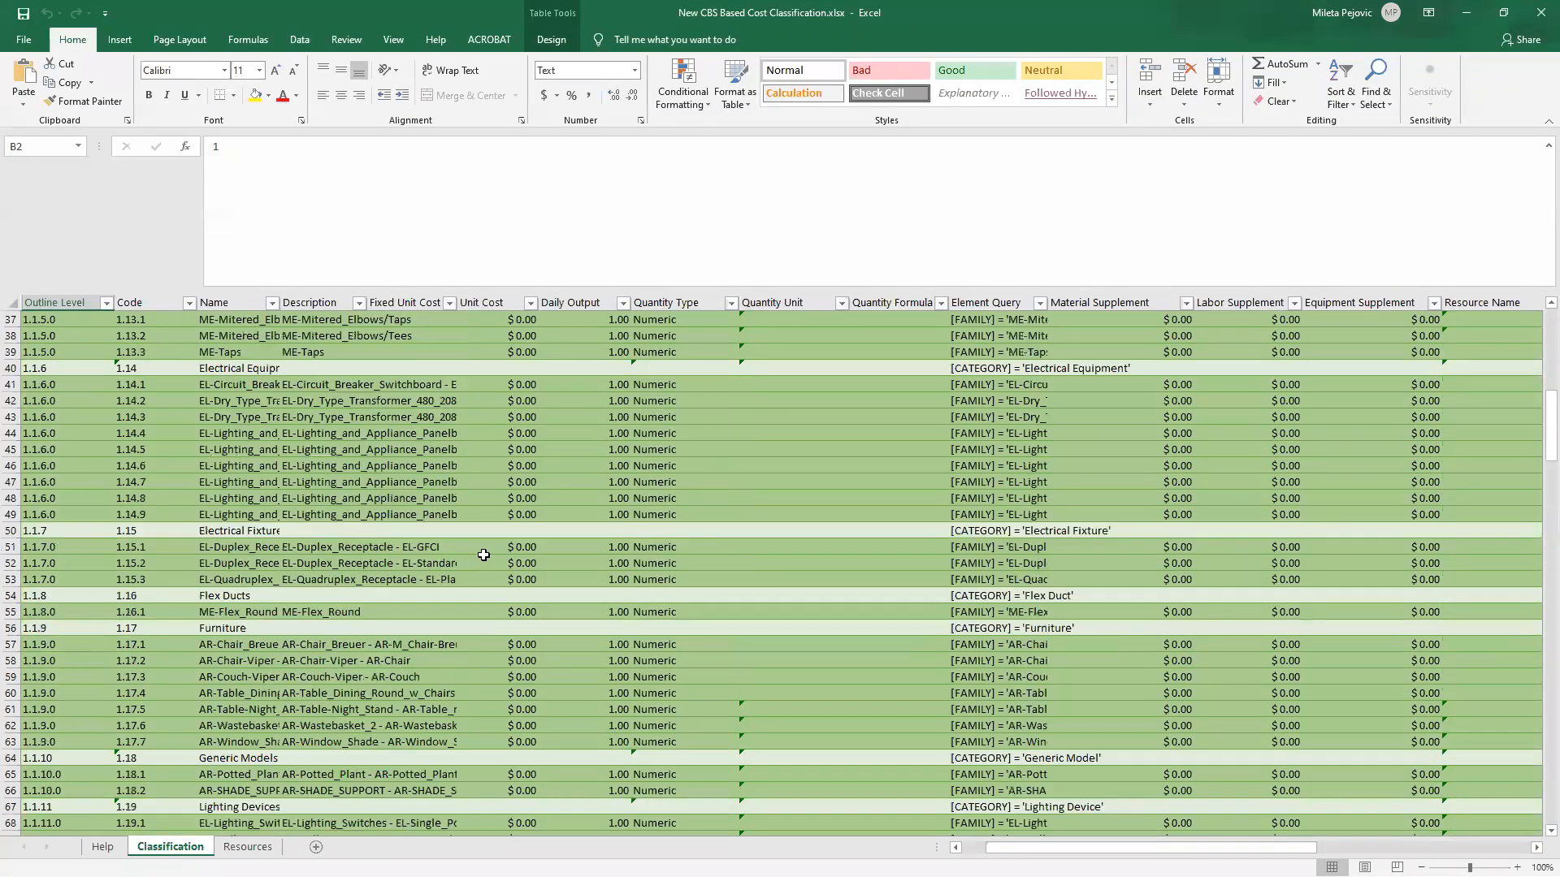
left_click(1542, 23)
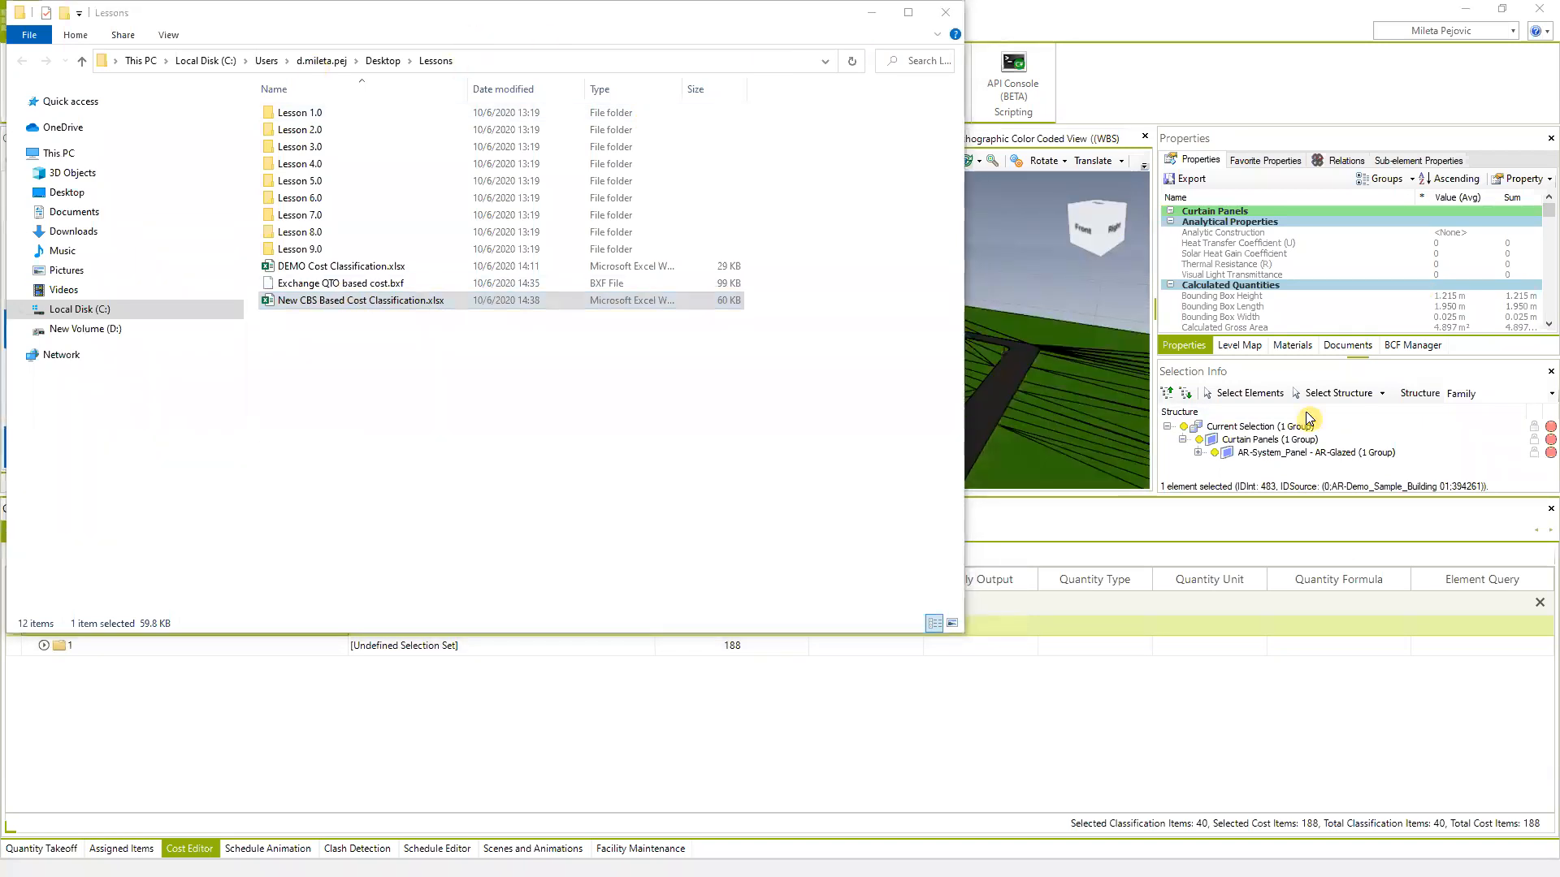
Return to Bexel Manager's Lesson 8 project and enlarge the Cost Editor to show more rows of NEW QTO Based cost classification
left_click(1361, 165)
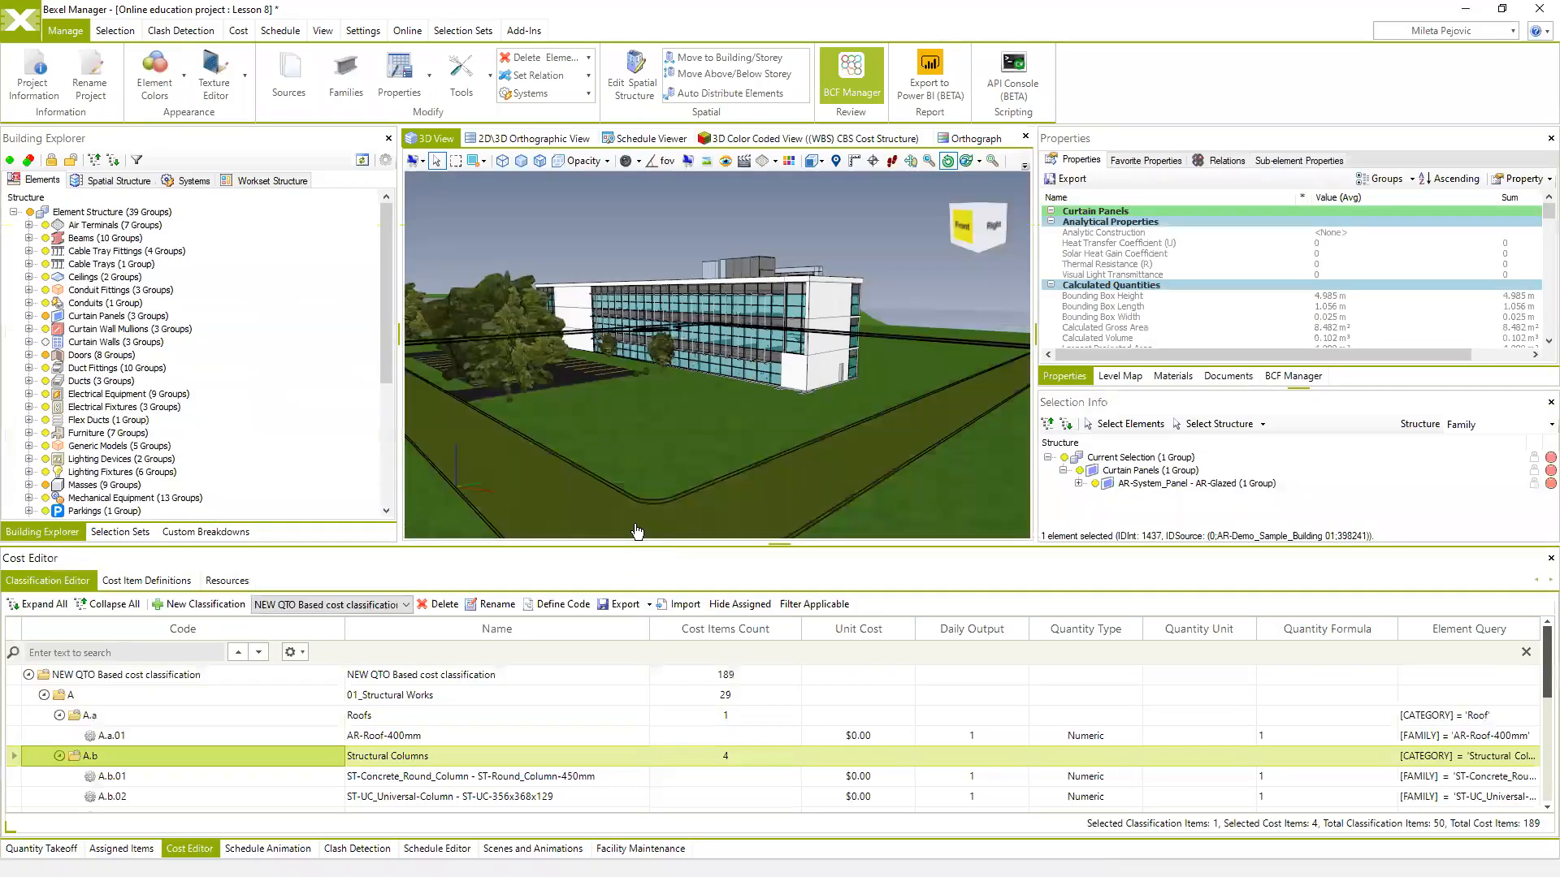
left_click_drag(769, 544, 772, 425)
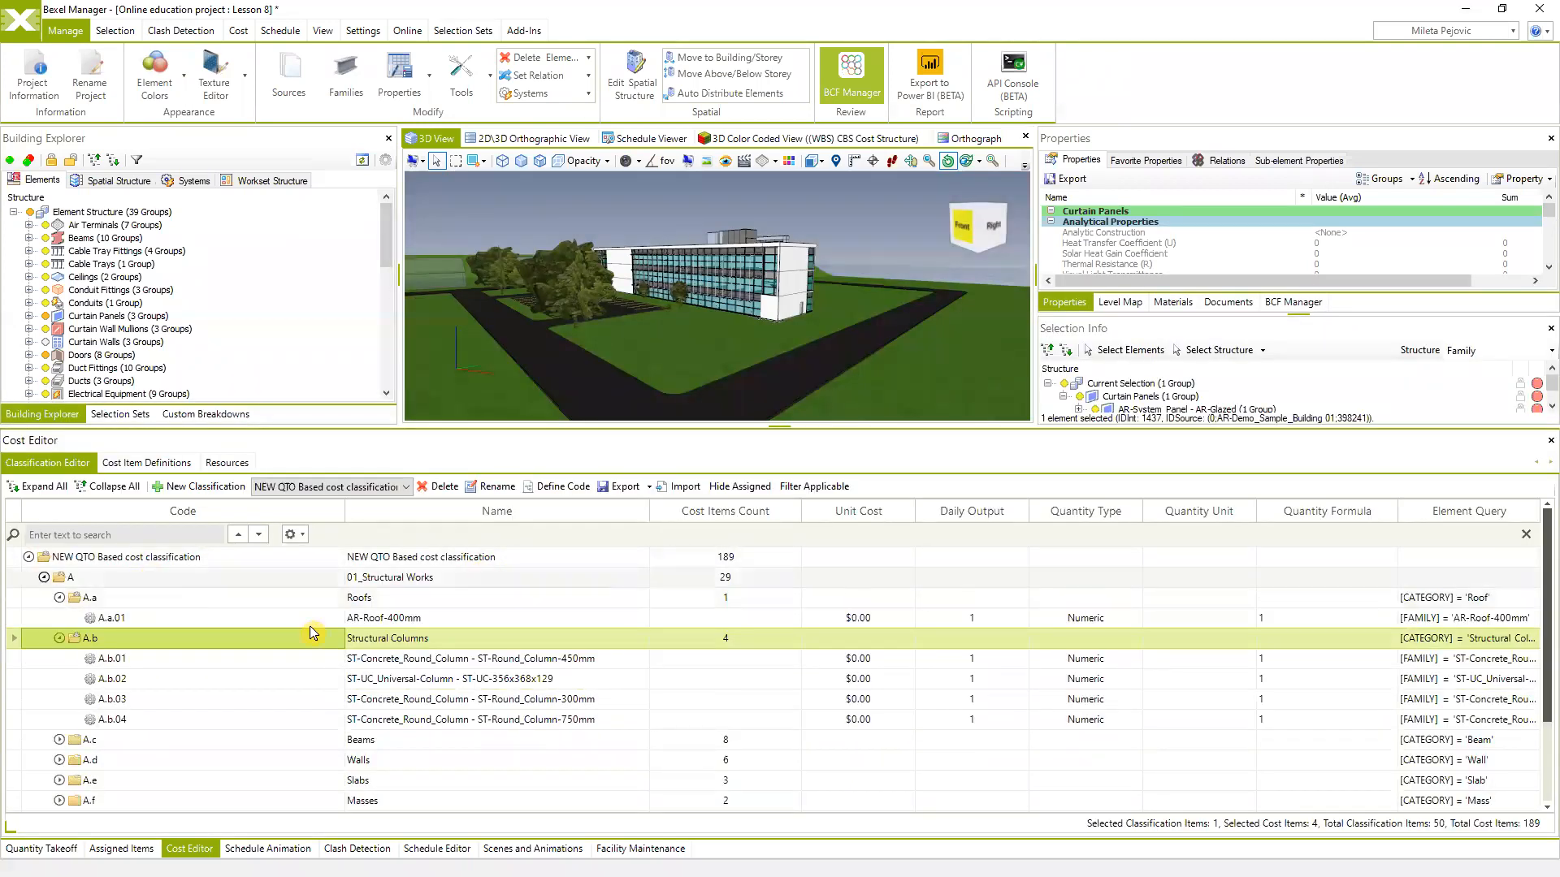
Create a new, empty cost classification described as NEW EXCEL Imported cost classification
left_click(203, 486)
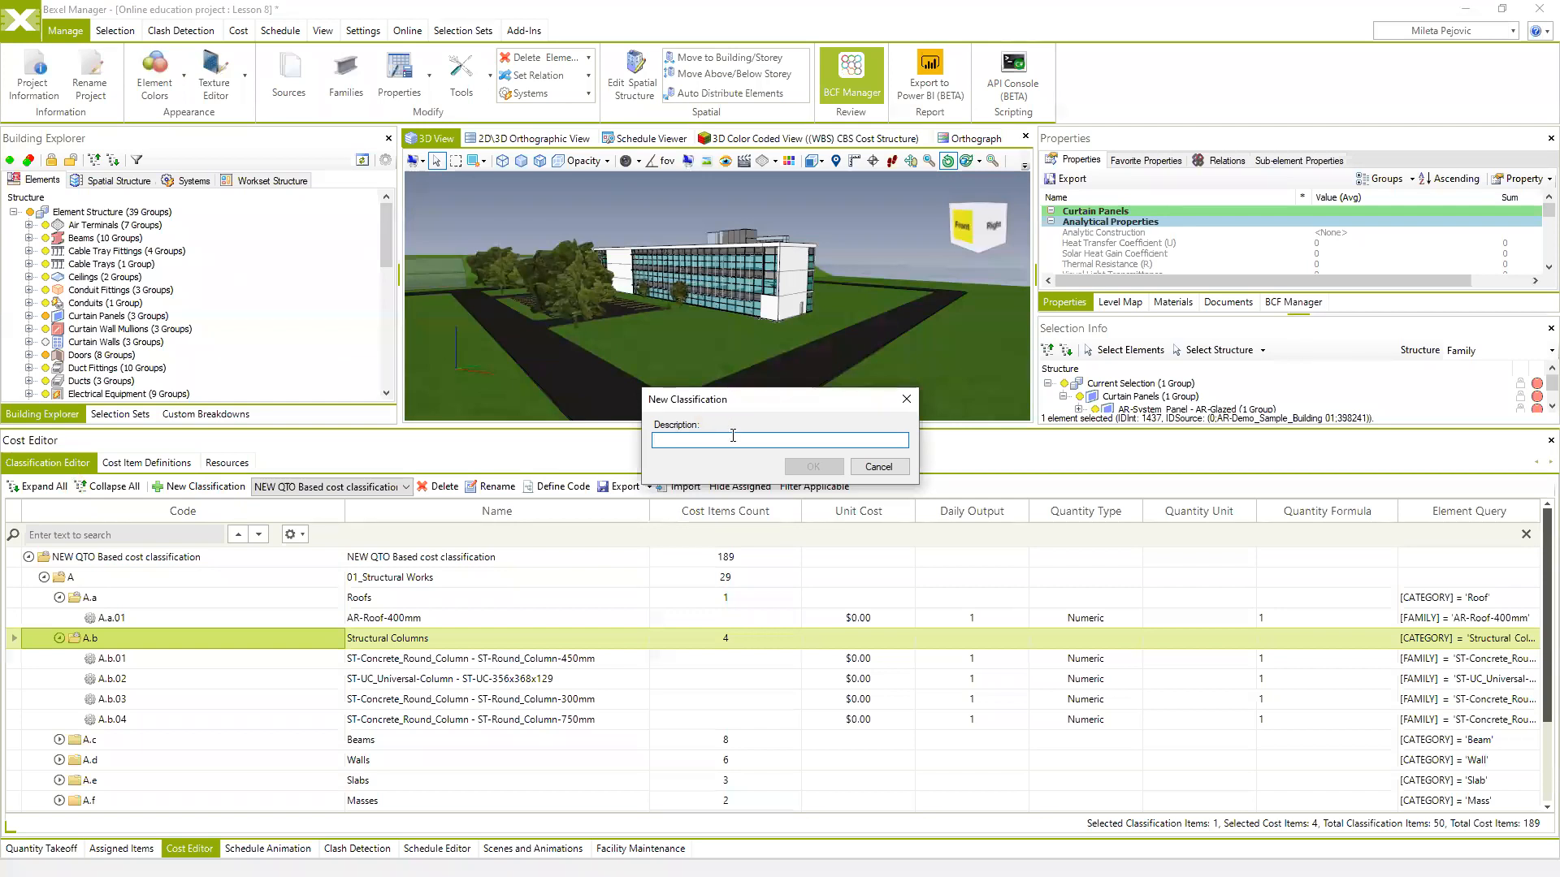
type("NEW EXCEL")
type("Imported co")
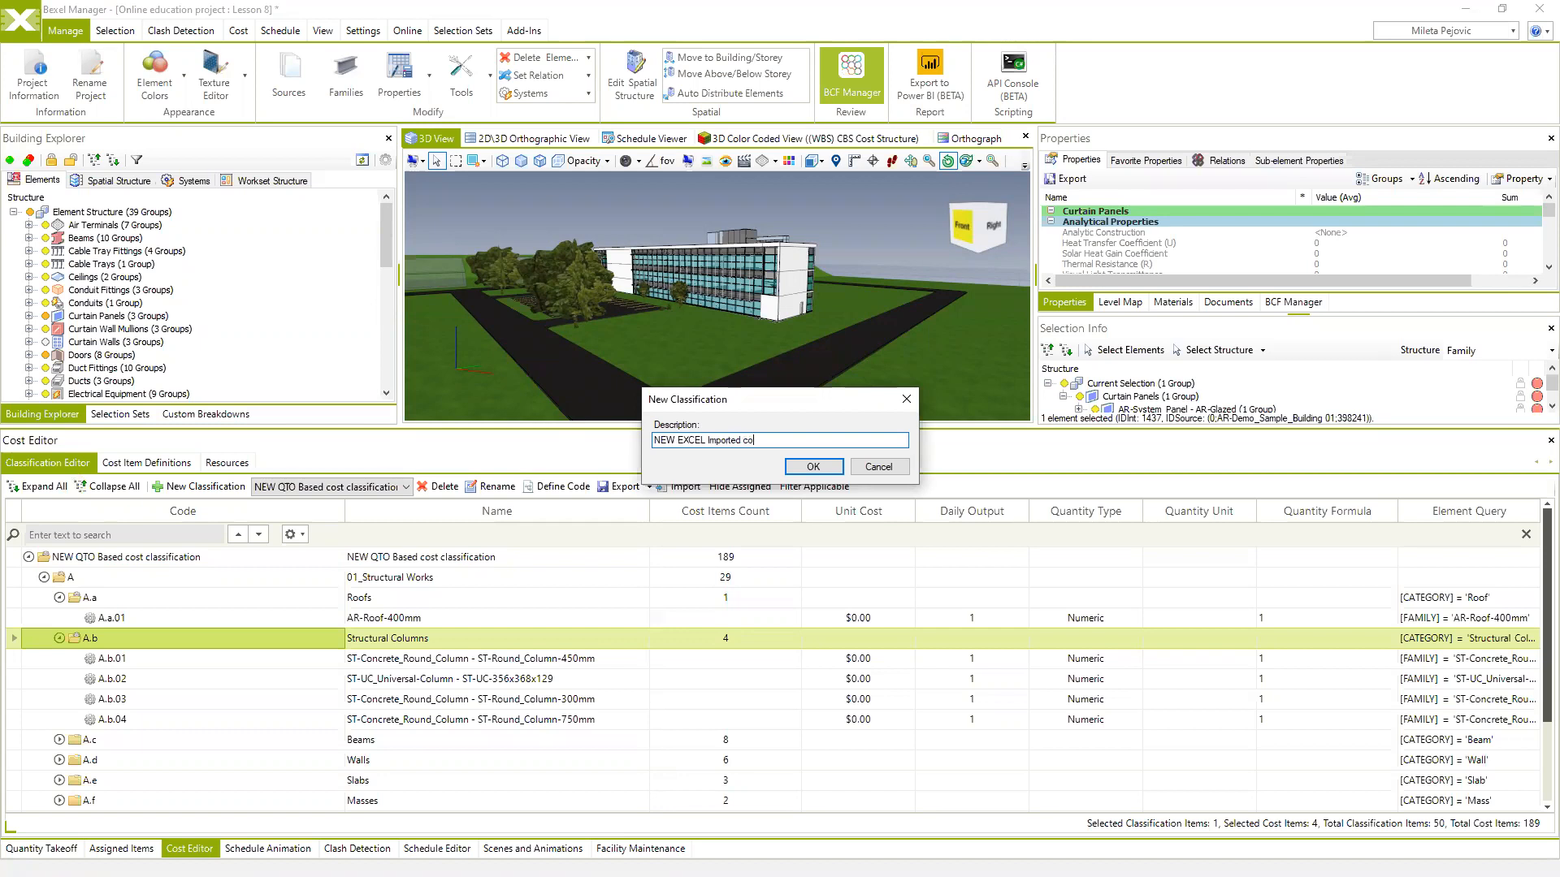
type("st classification")
left_click(813, 467)
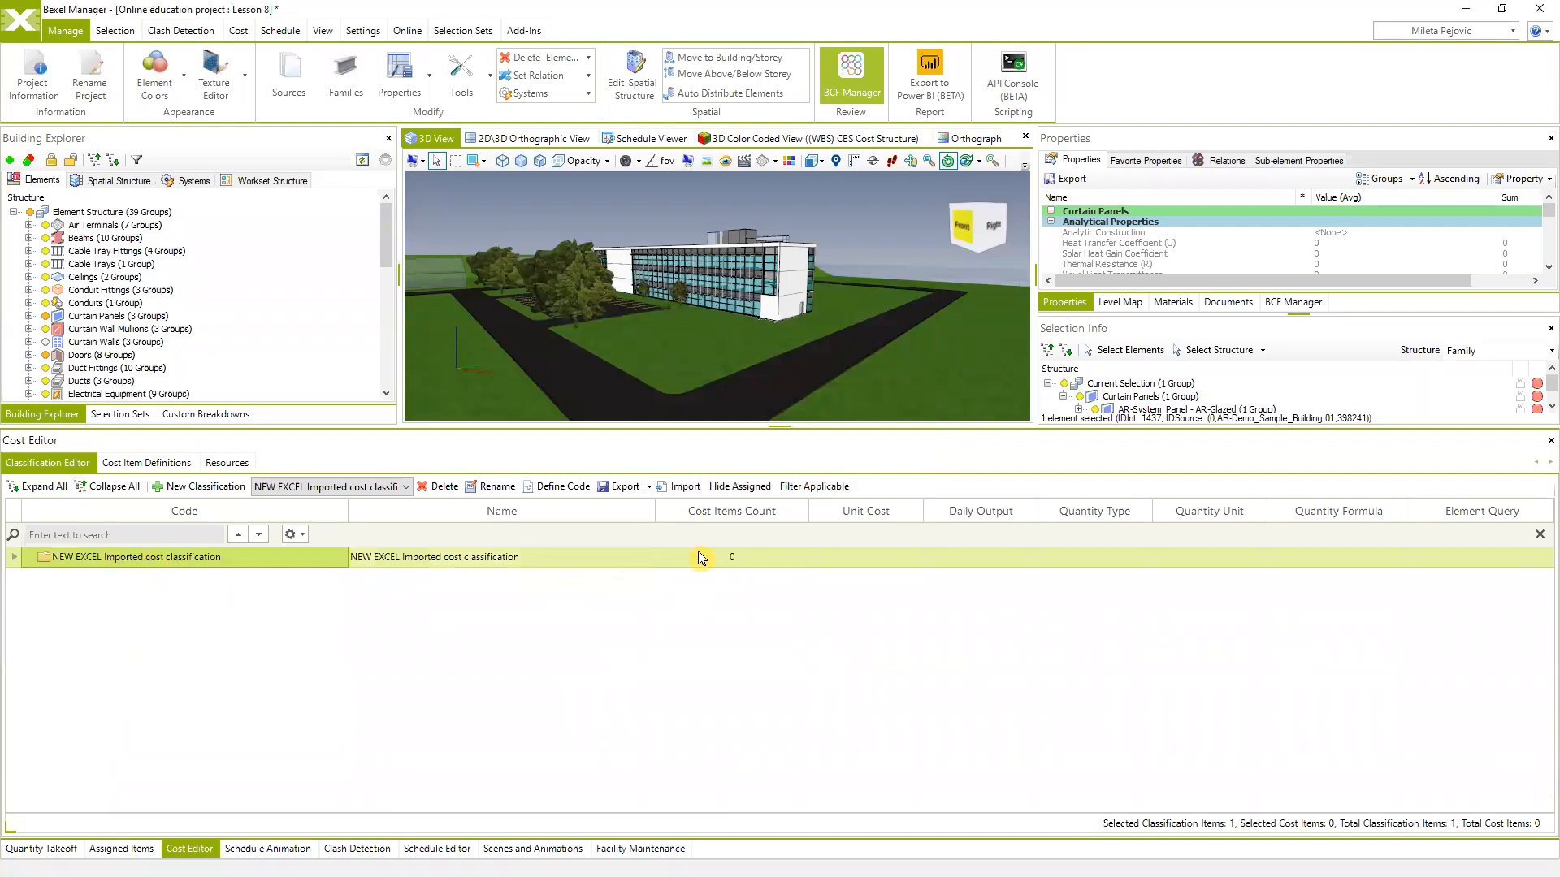
Import New CBS Based Cost Classification.xlsx from the Lessons folder on the Desktop into the new classification
left_click(688, 487)
left_click(686, 488)
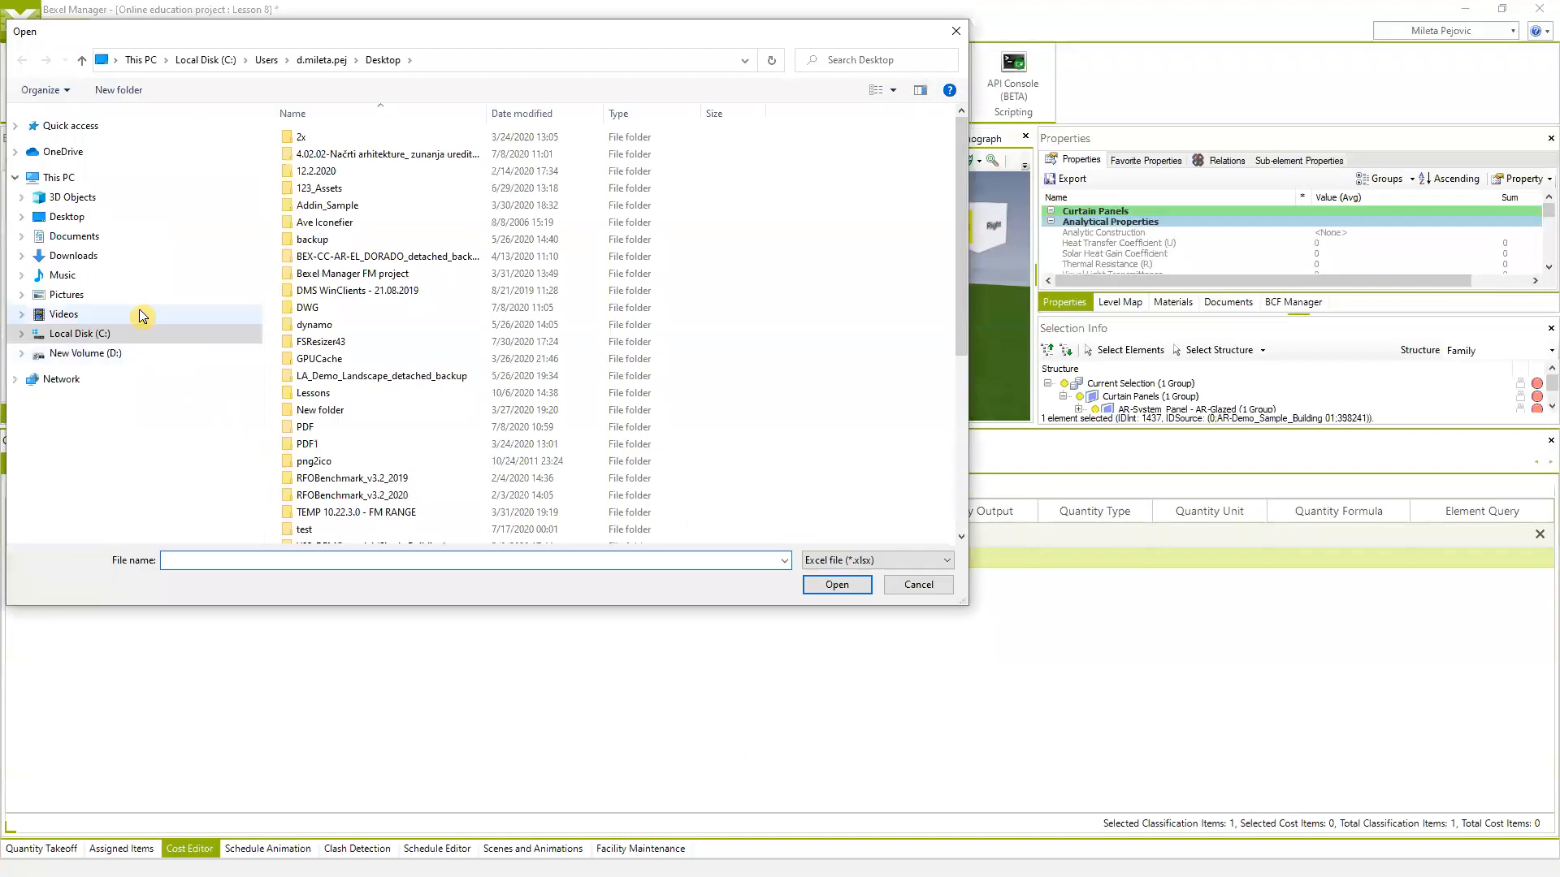
left_click(67, 217)
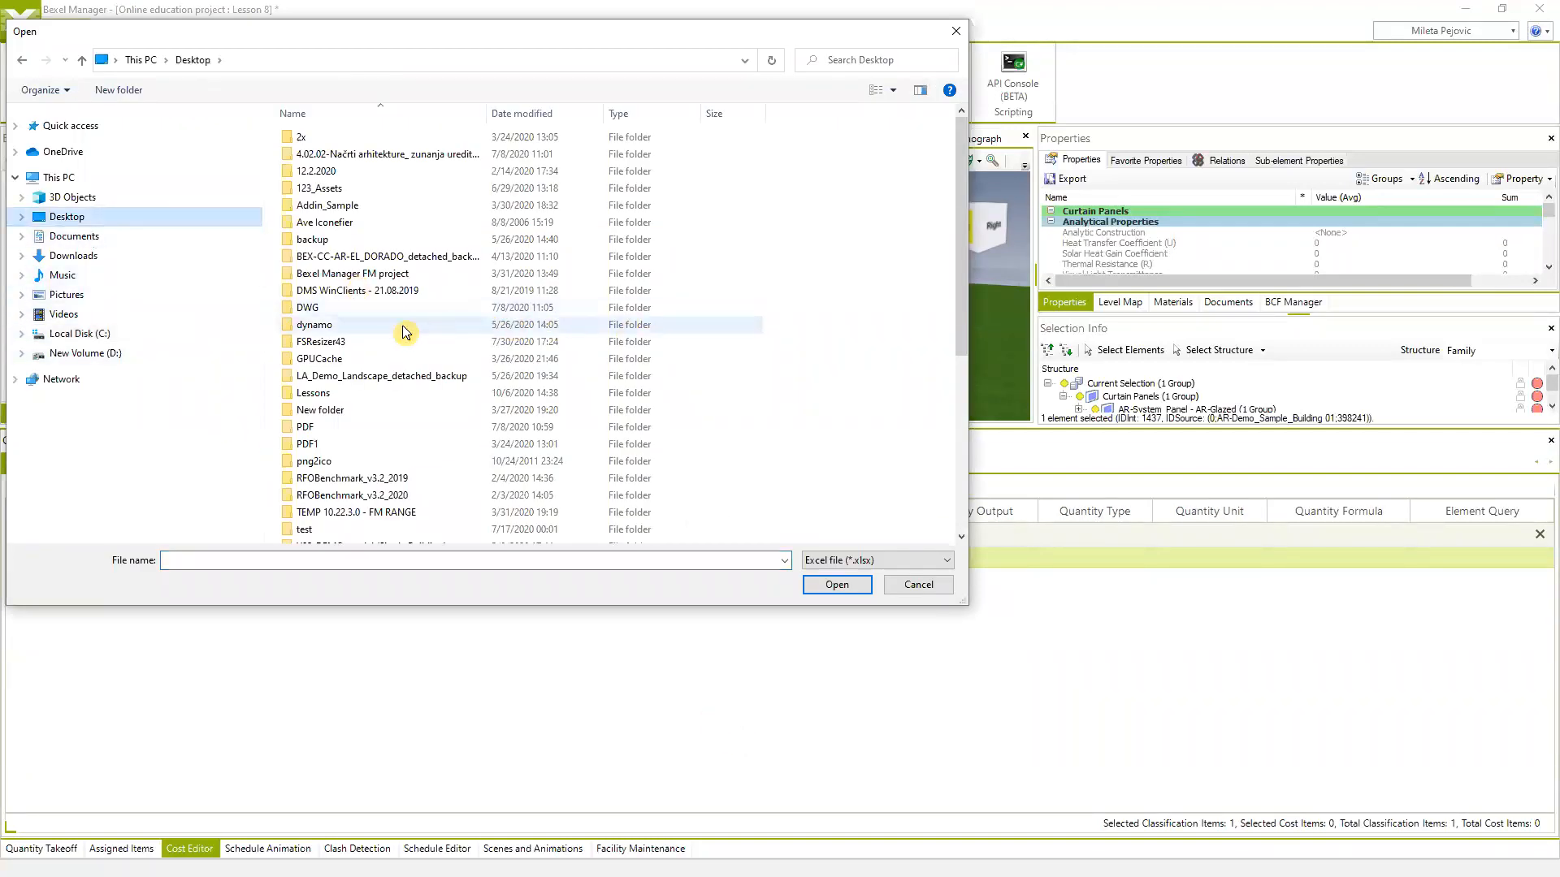
left_click(435, 396)
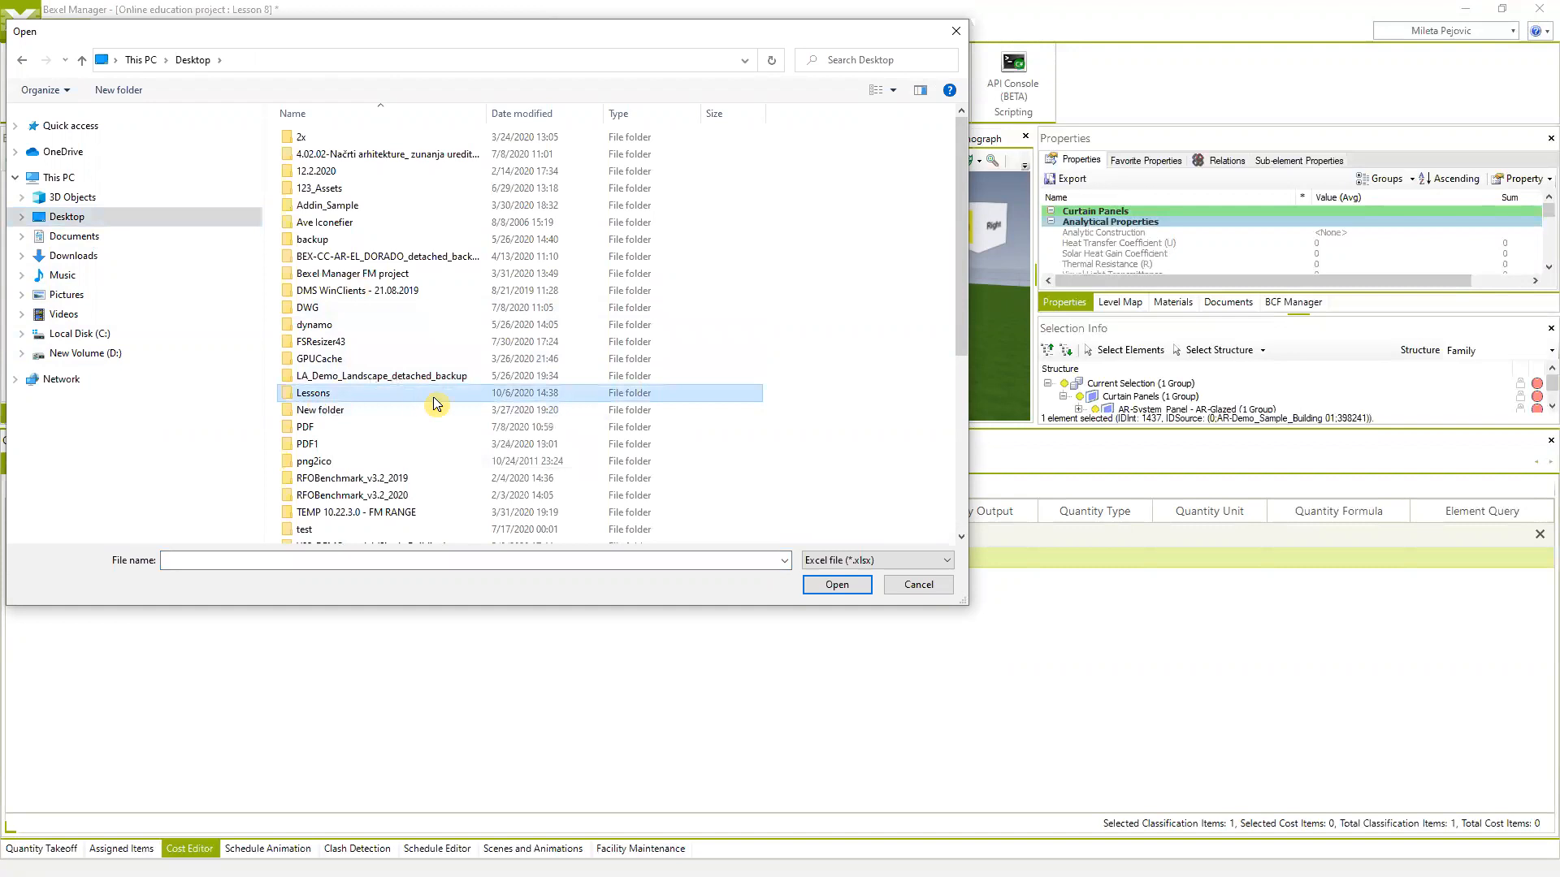
double_click(324, 398)
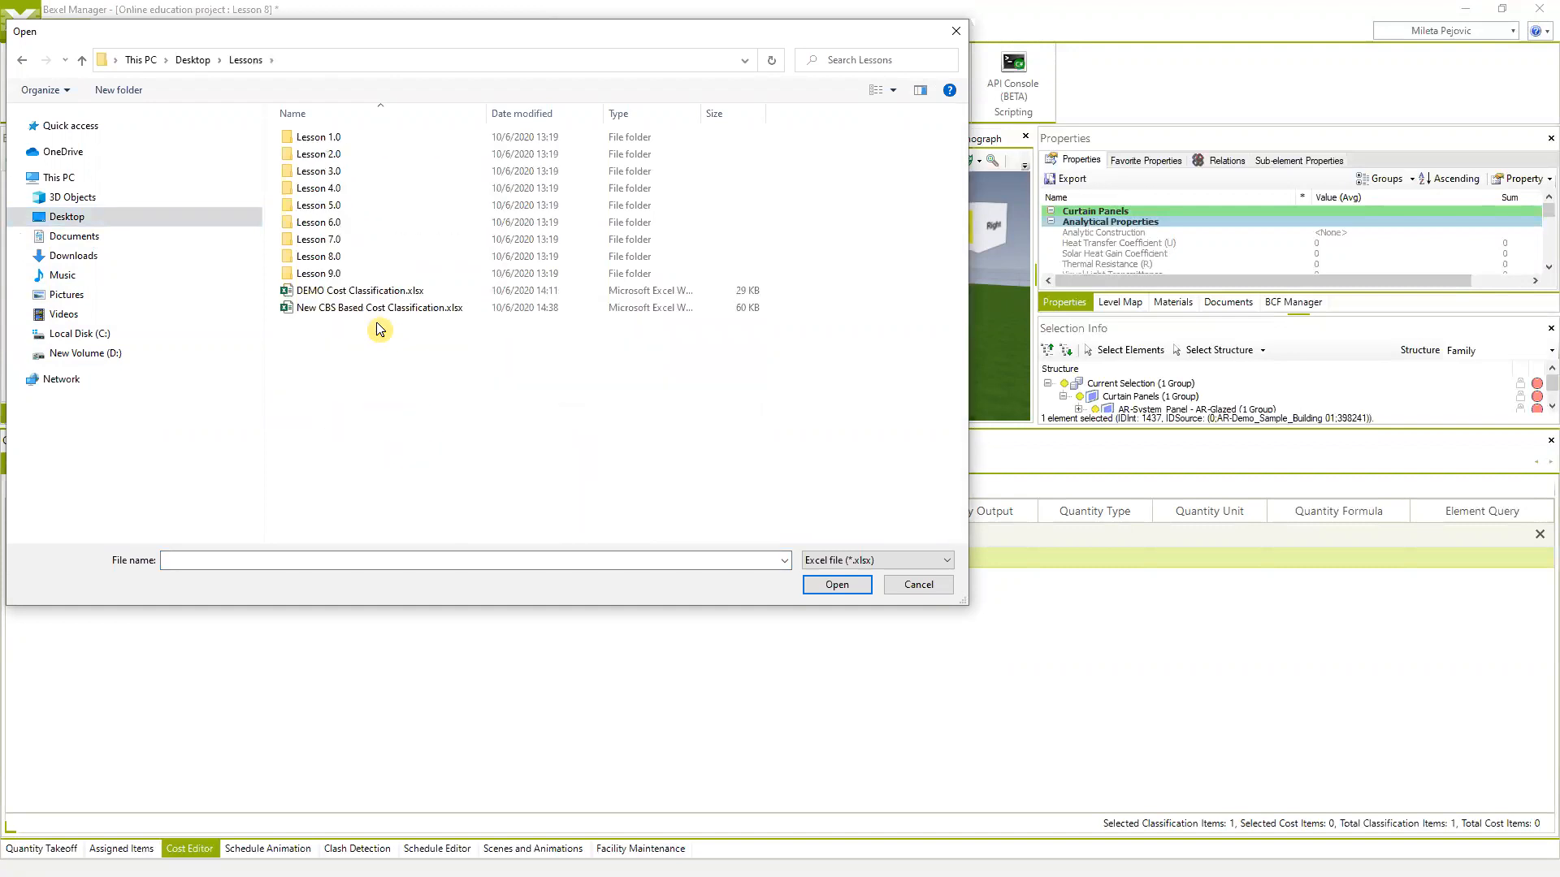
left_click(349, 309)
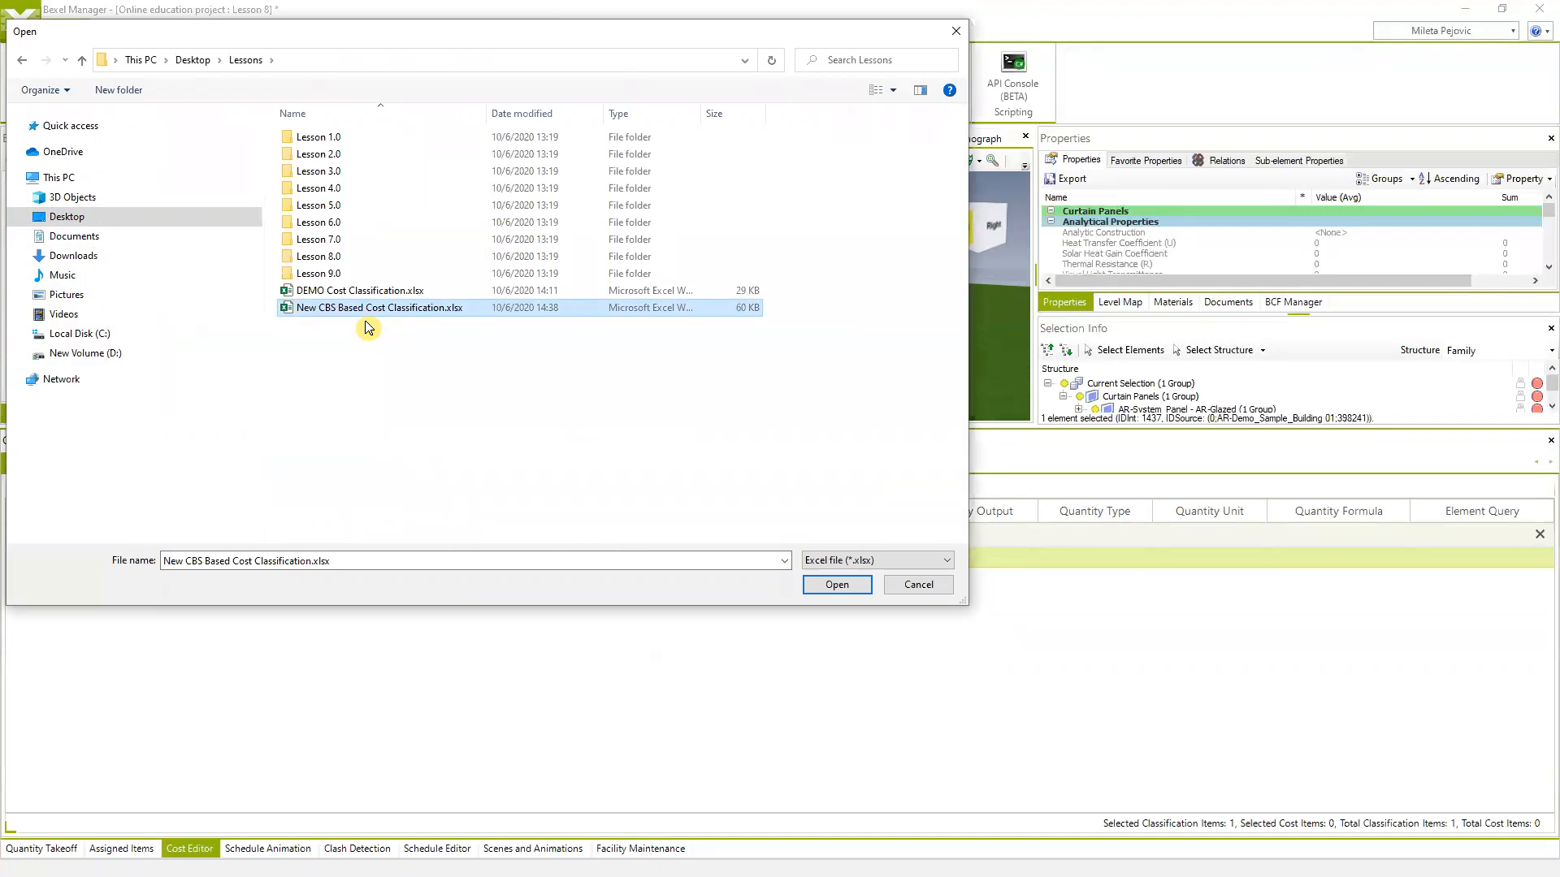
left_click(845, 588)
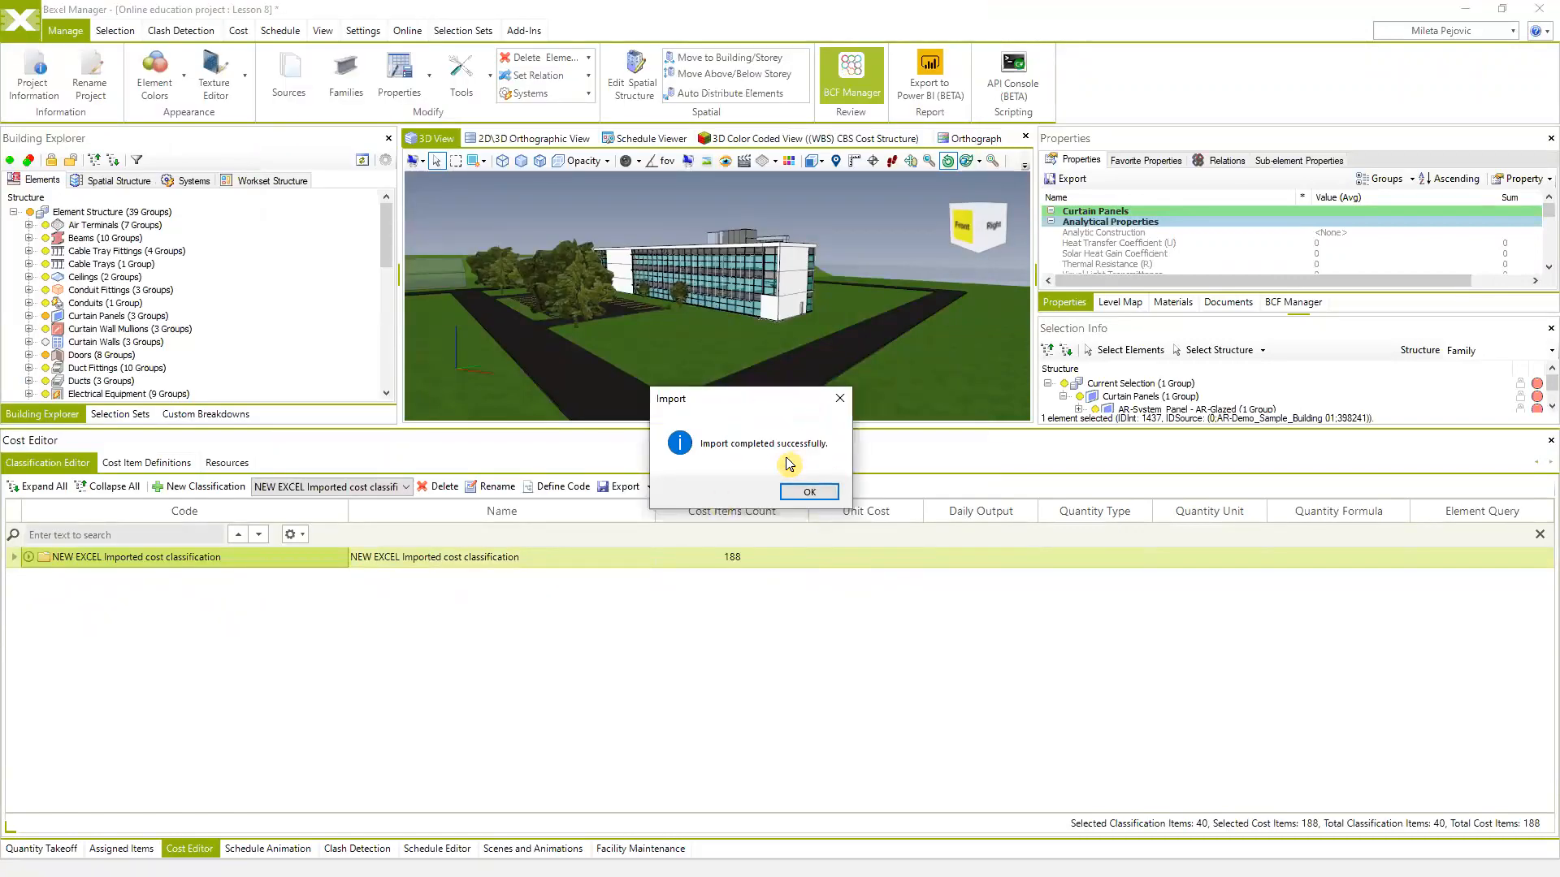
left_click(806, 494)
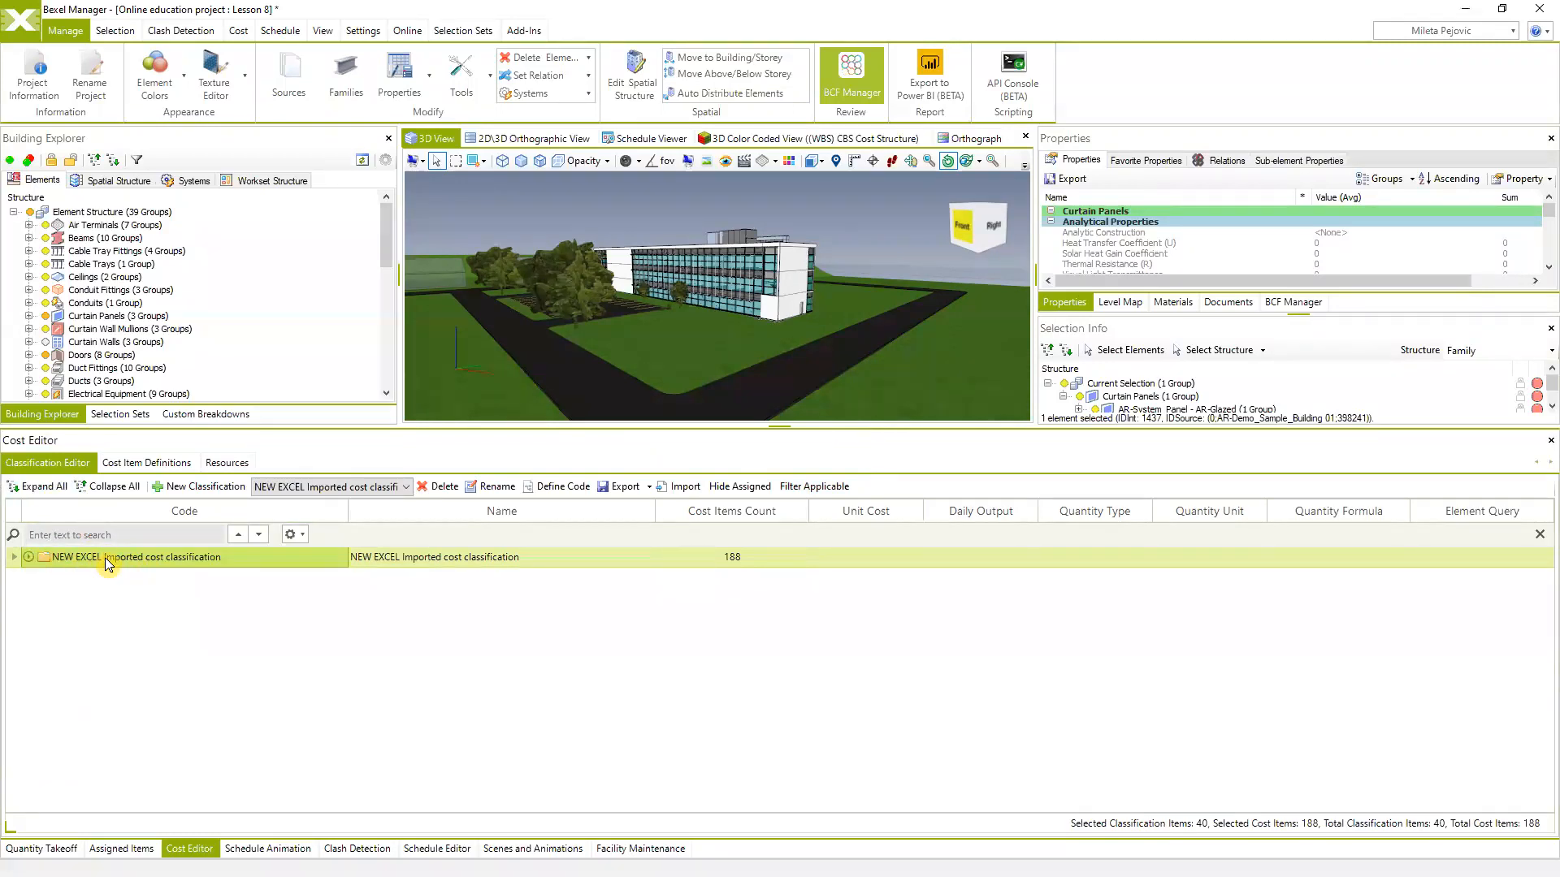
Expand the imported classification and review its categories and the cost items under Air Terminals
left_click(44, 487)
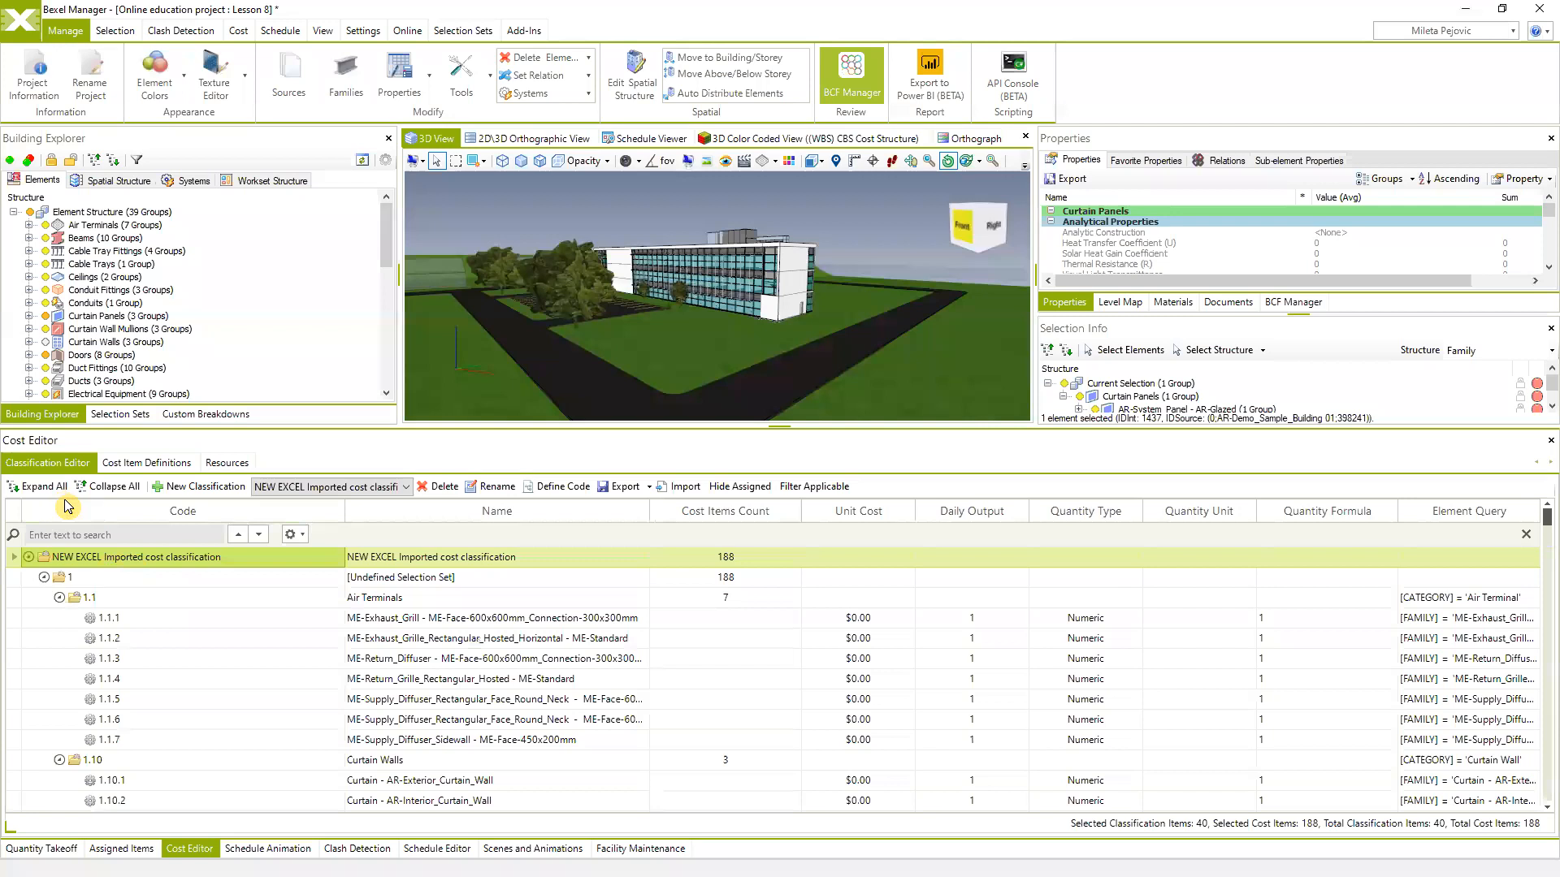
left_click(59, 597)
left_click(60, 617)
left_click(59, 639)
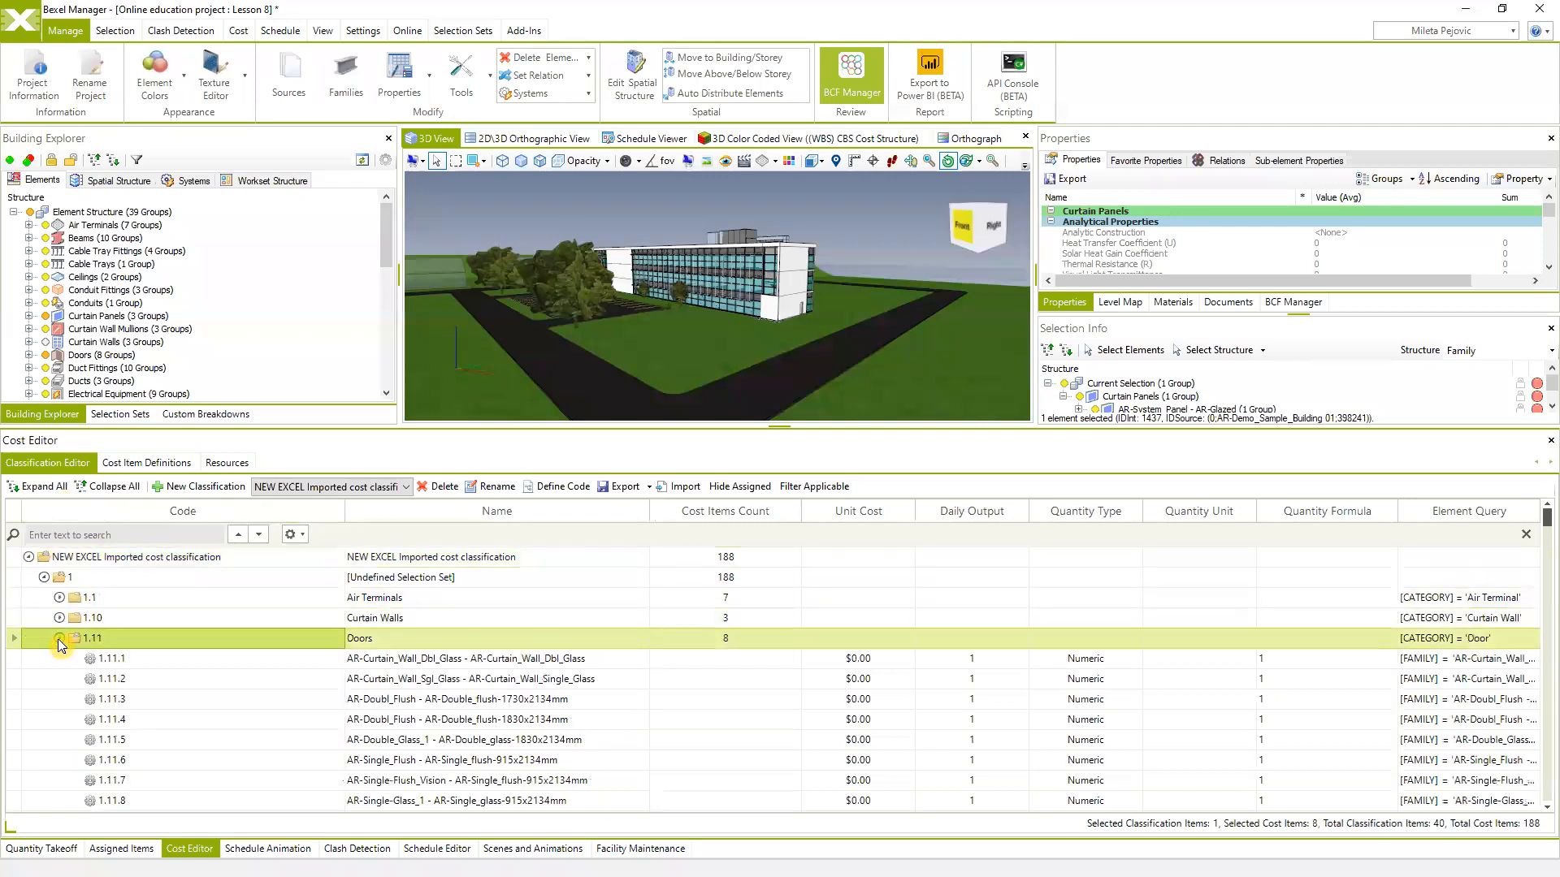
left_click(59, 658)
left_click(45, 576)
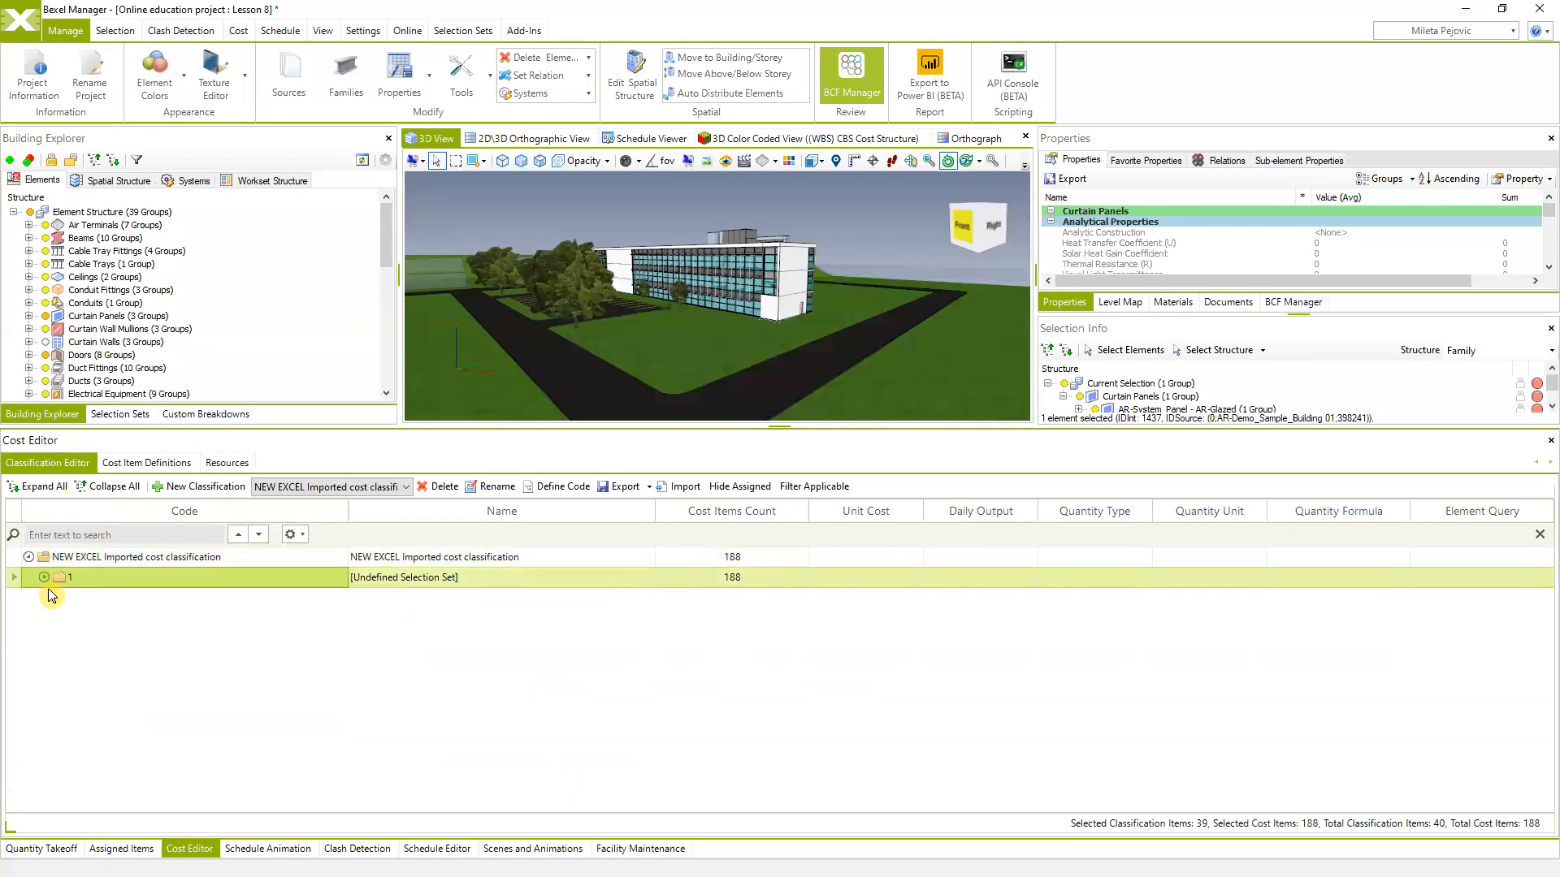
left_click(44, 577)
left_click(59, 597)
left_click(115, 617)
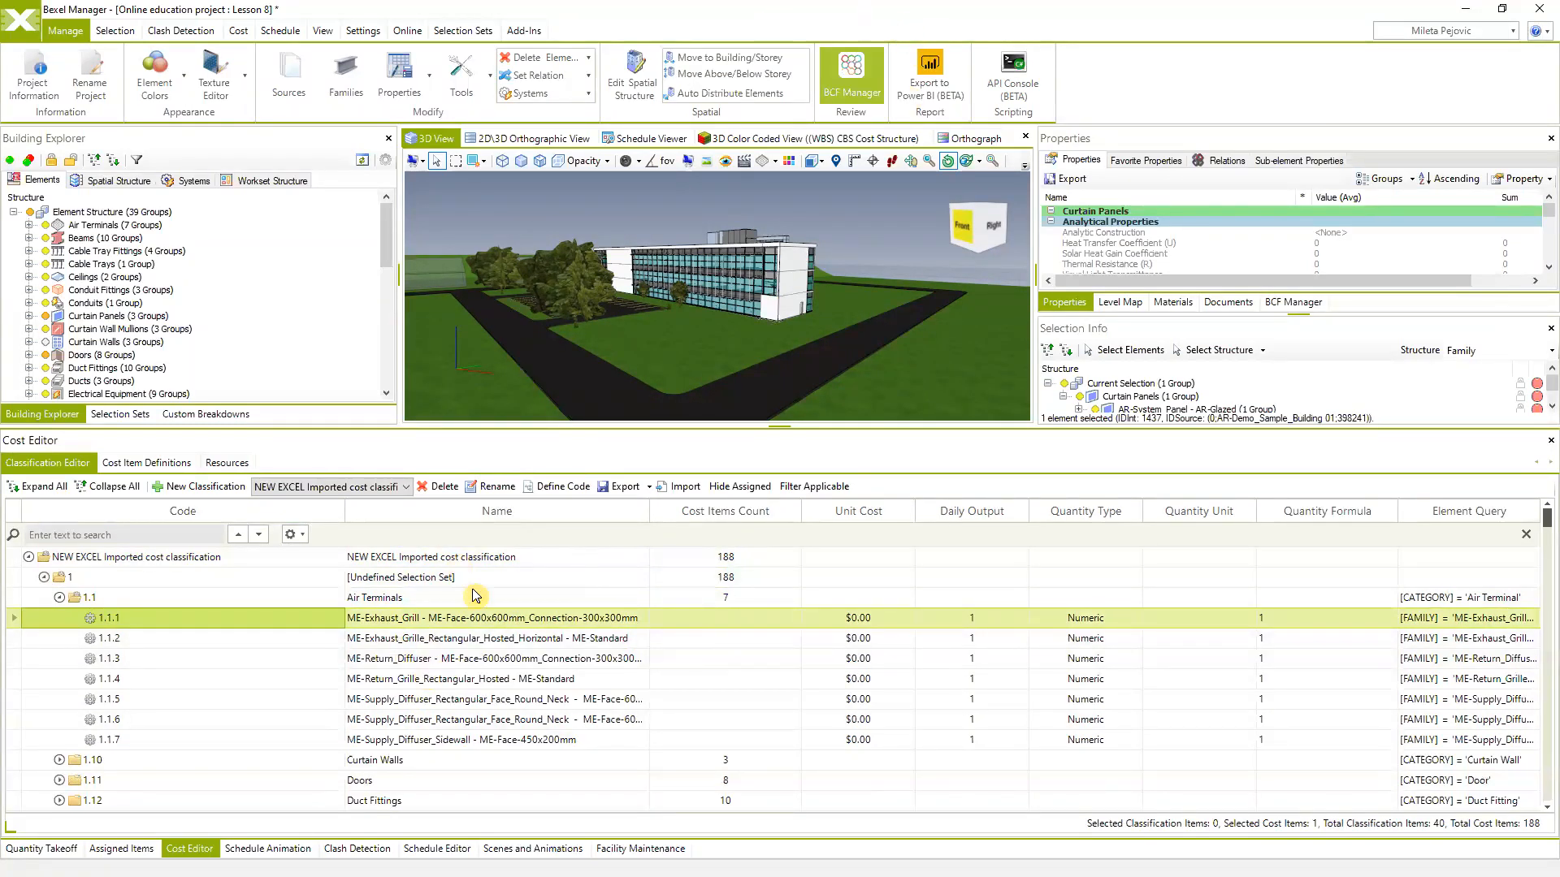
Return to the Lesson 8 Start project and expand New CBS Based Cost Classification down to the Air Terminals cost items for comparison
left_click(25, 33)
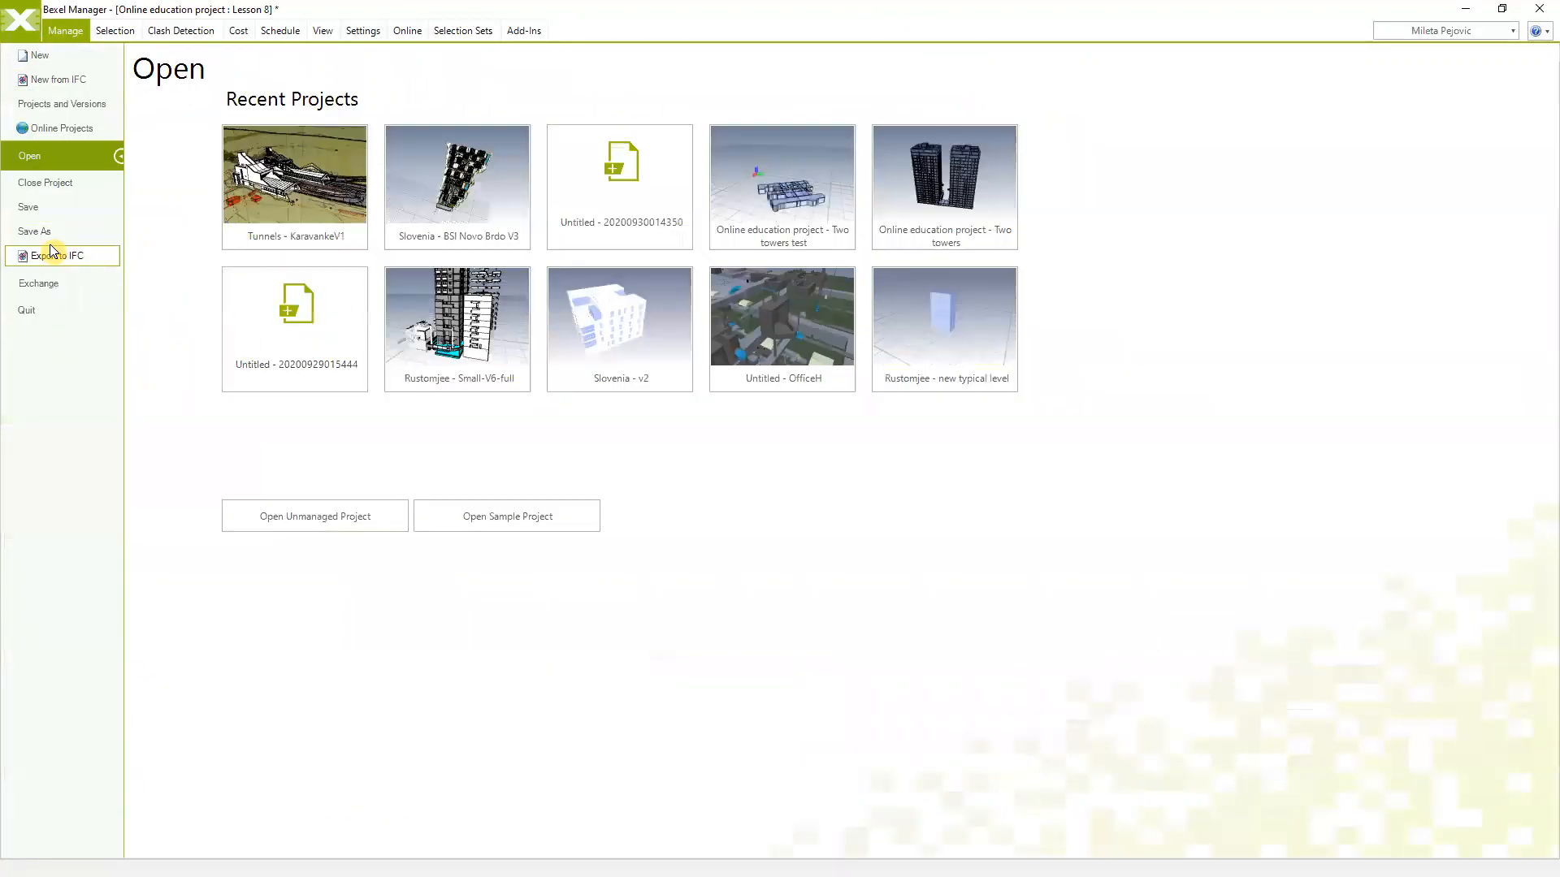
left_click(21, 20)
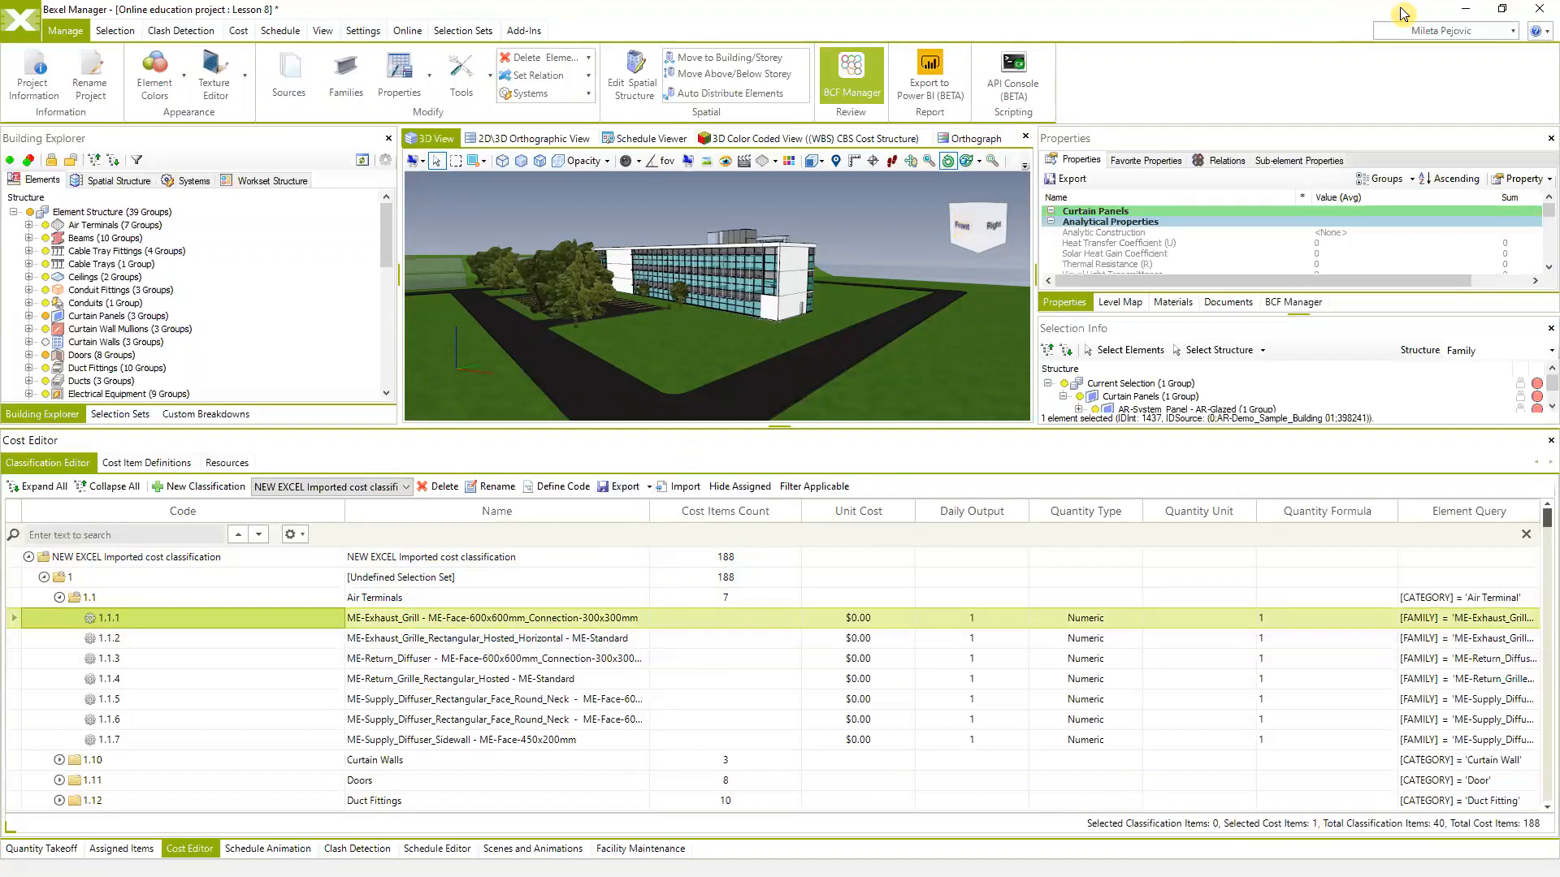
left_click(1460, 20)
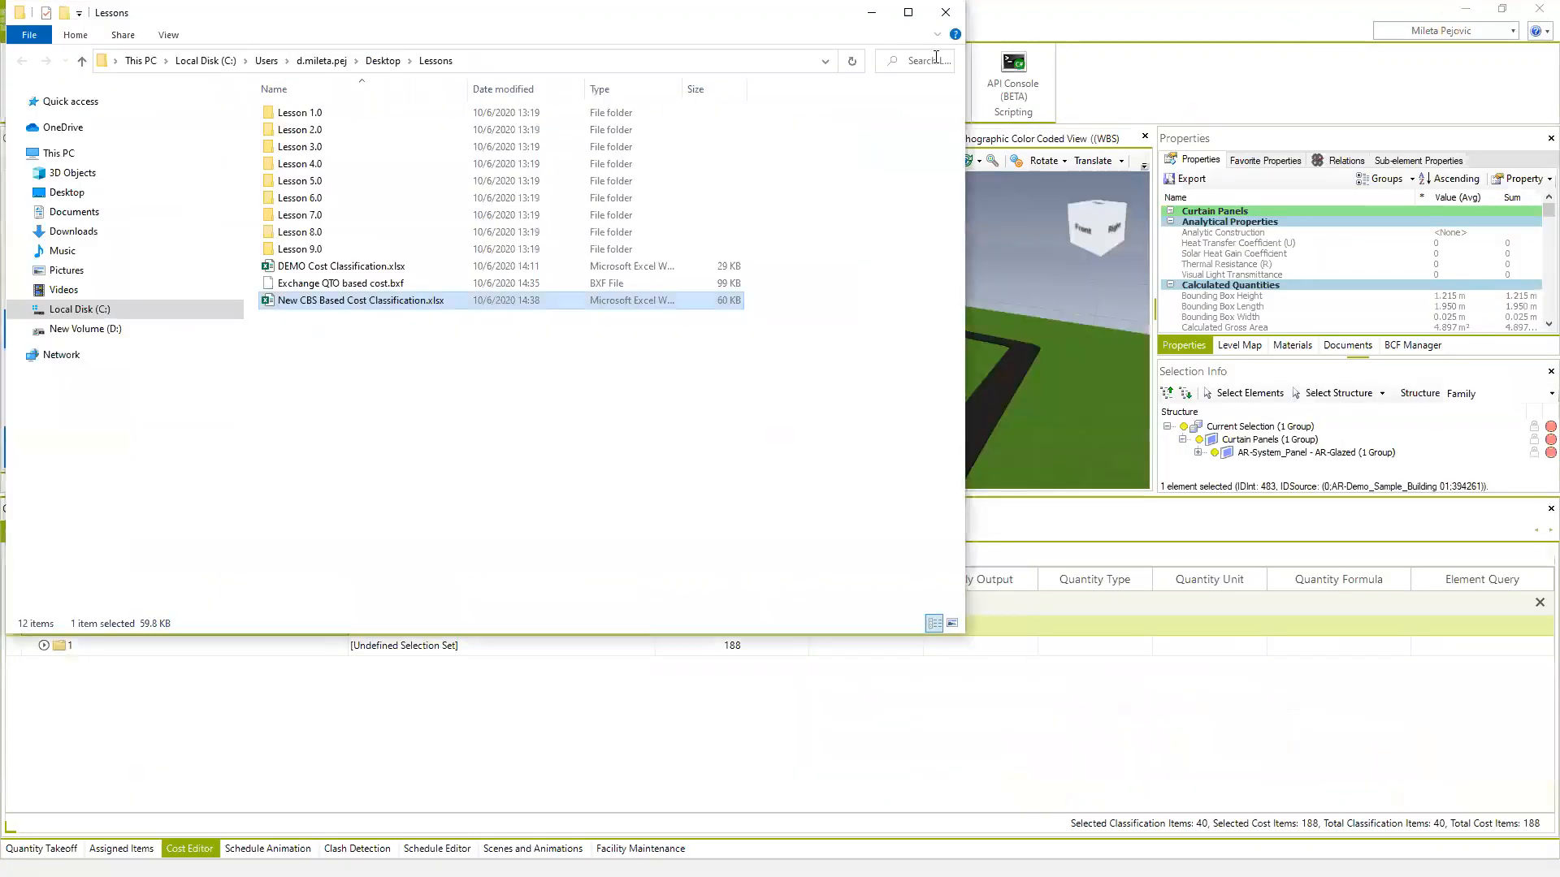
left_click(875, 12)
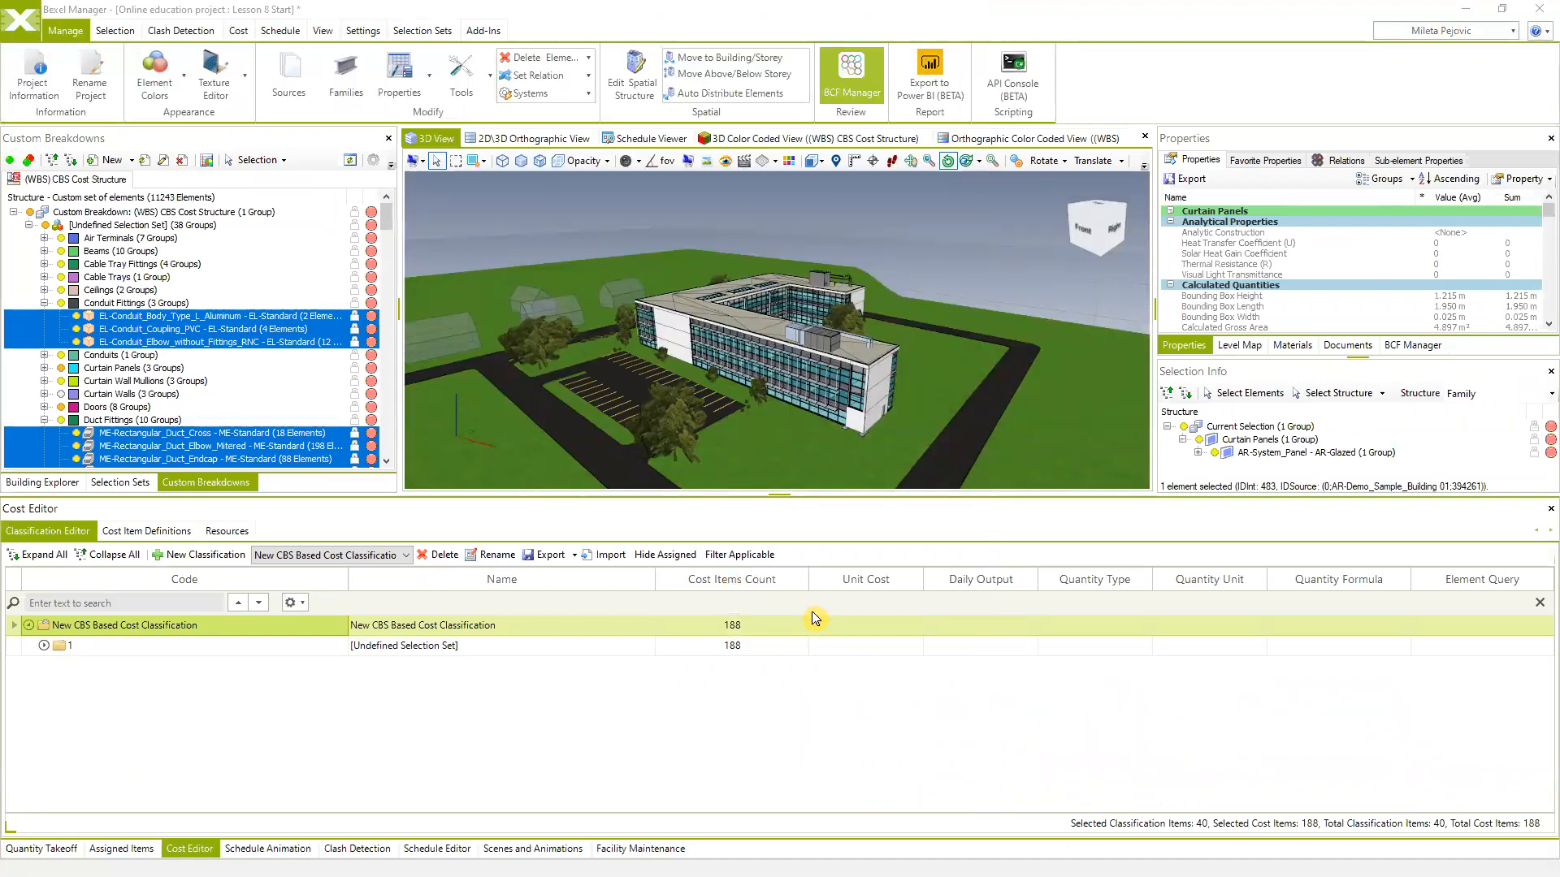
left_click(47, 647)
left_click(43, 645)
left_click(70, 670)
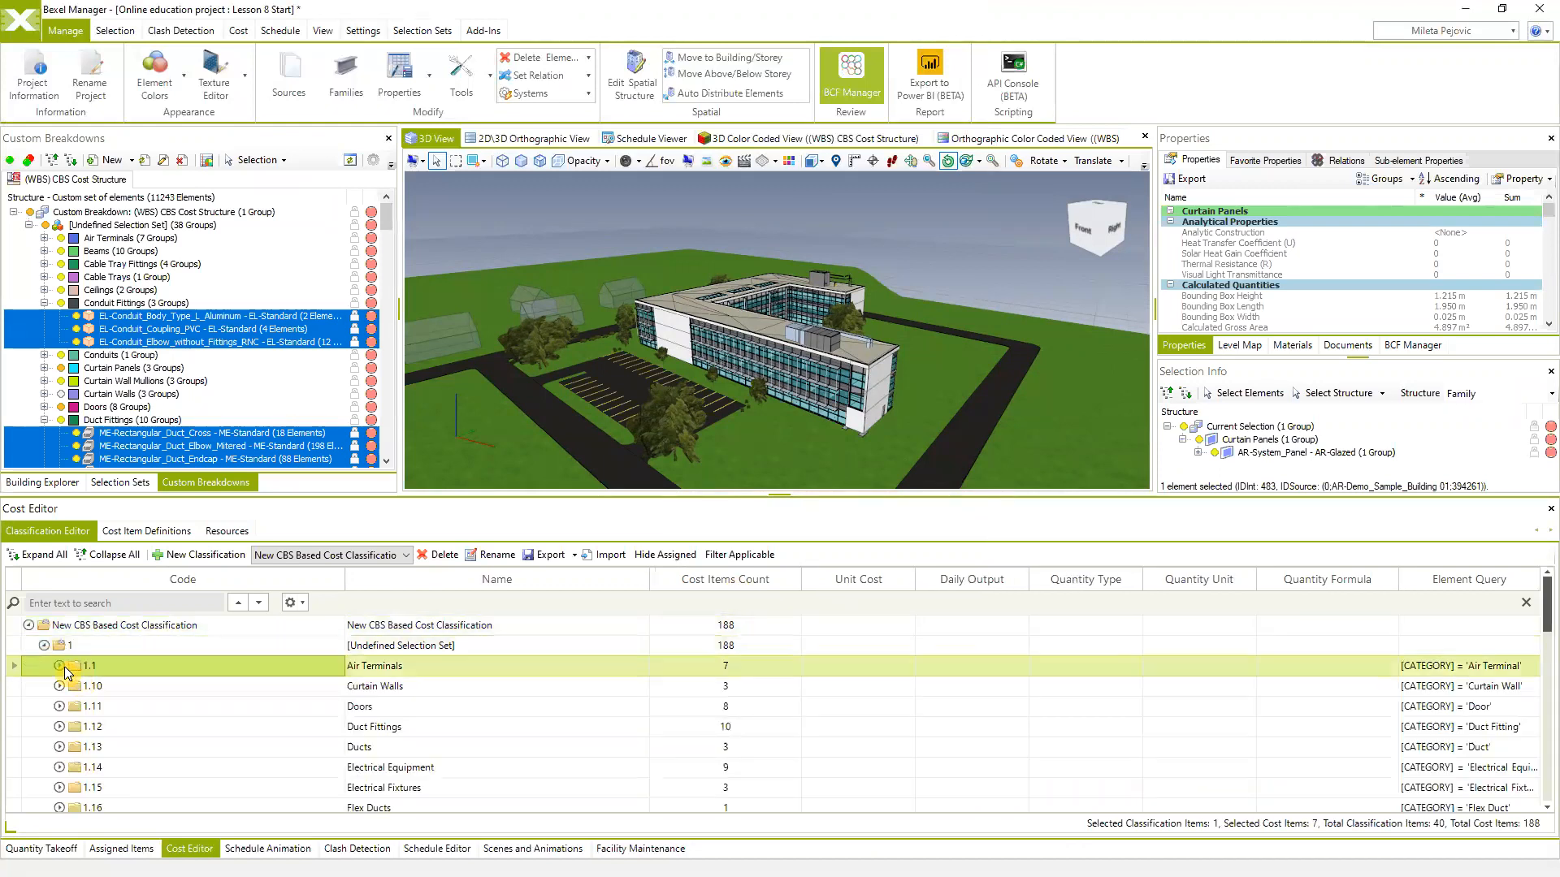
left_click(59, 665)
left_click(110, 689)
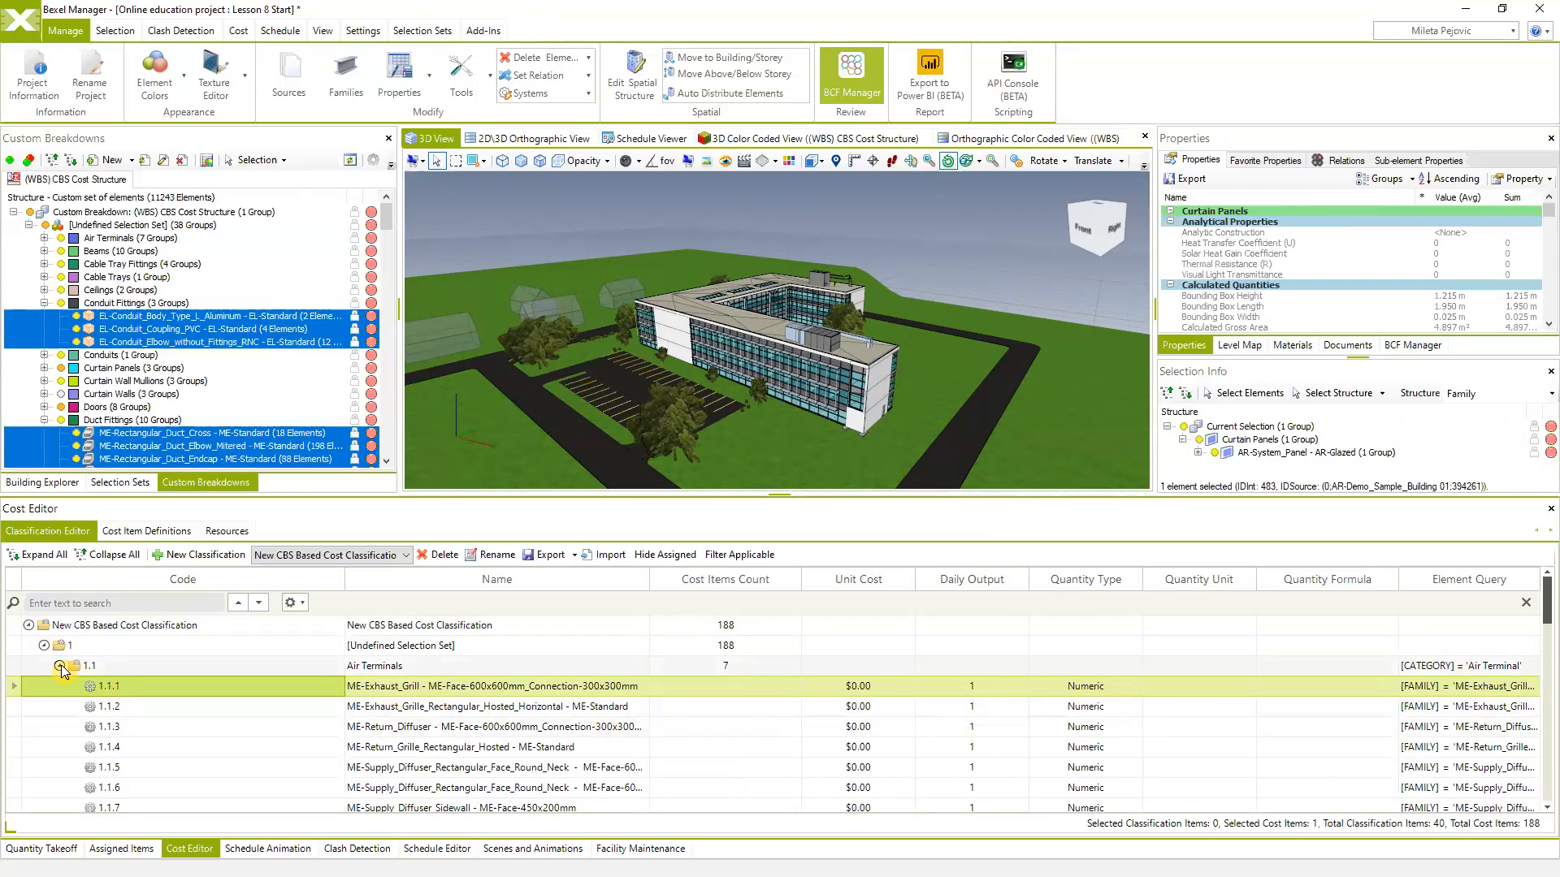
Switch the Cost Editor to the existing DEMO Cost Classification instead of creating another classification
left_click(213, 559)
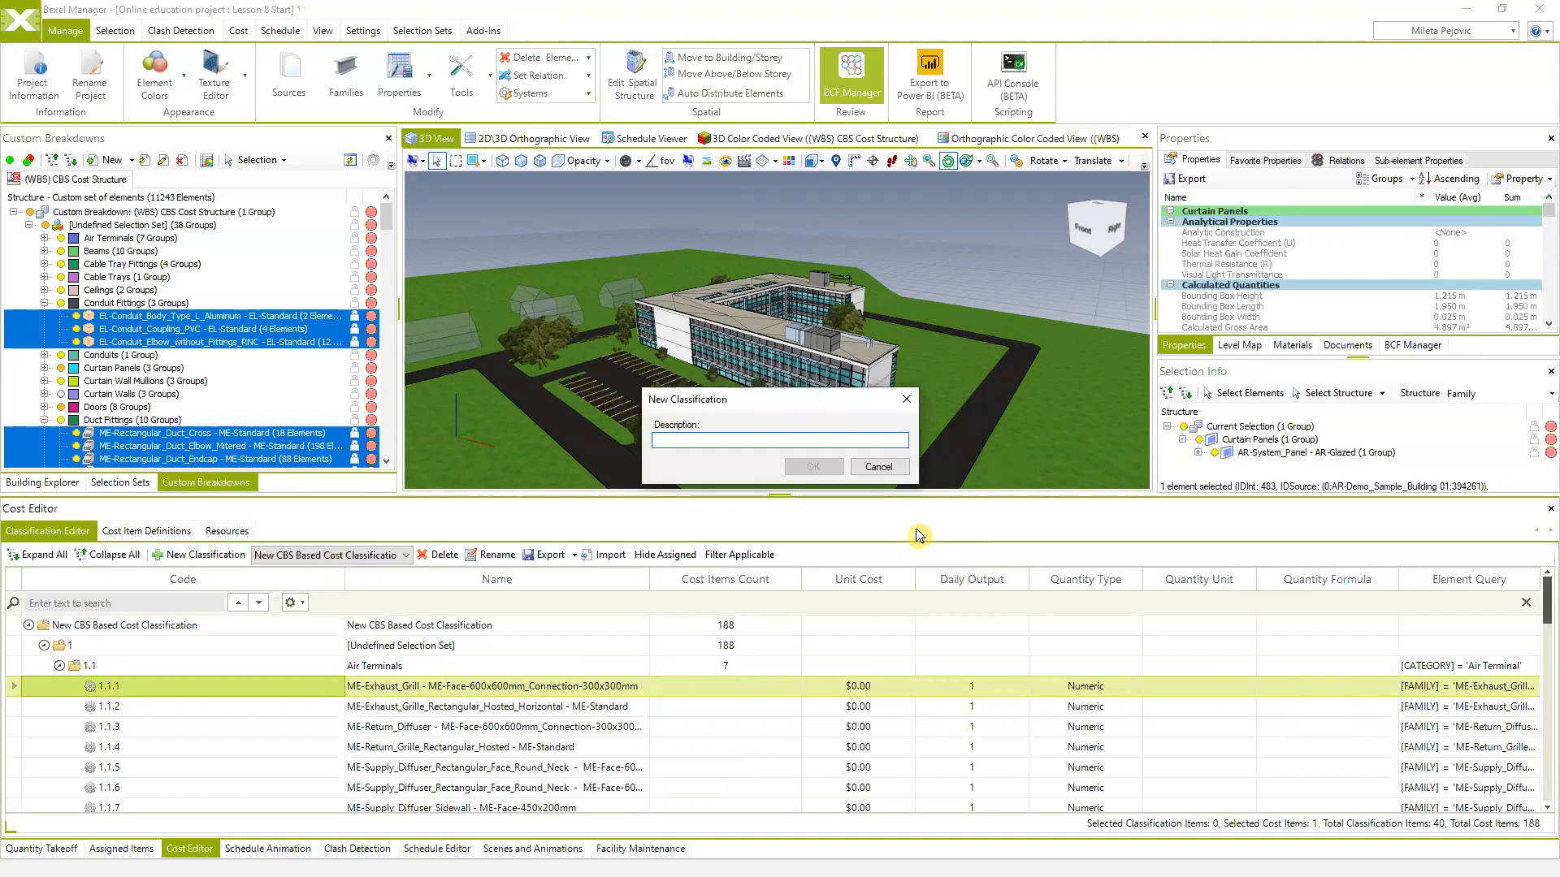
left_click(878, 467)
left_click(398, 556)
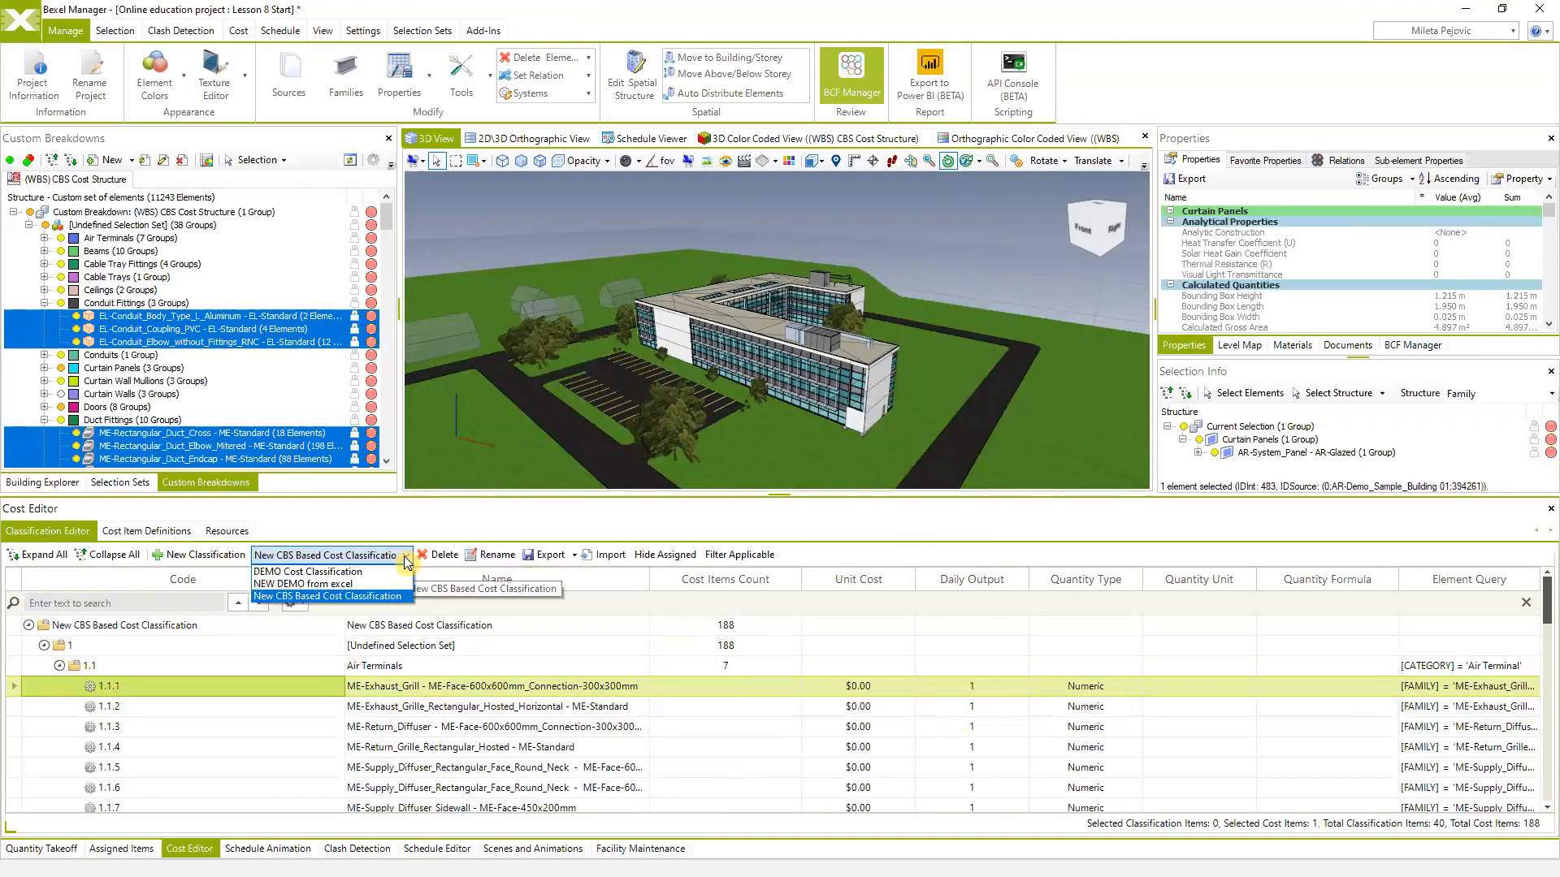
left_click(312, 571)
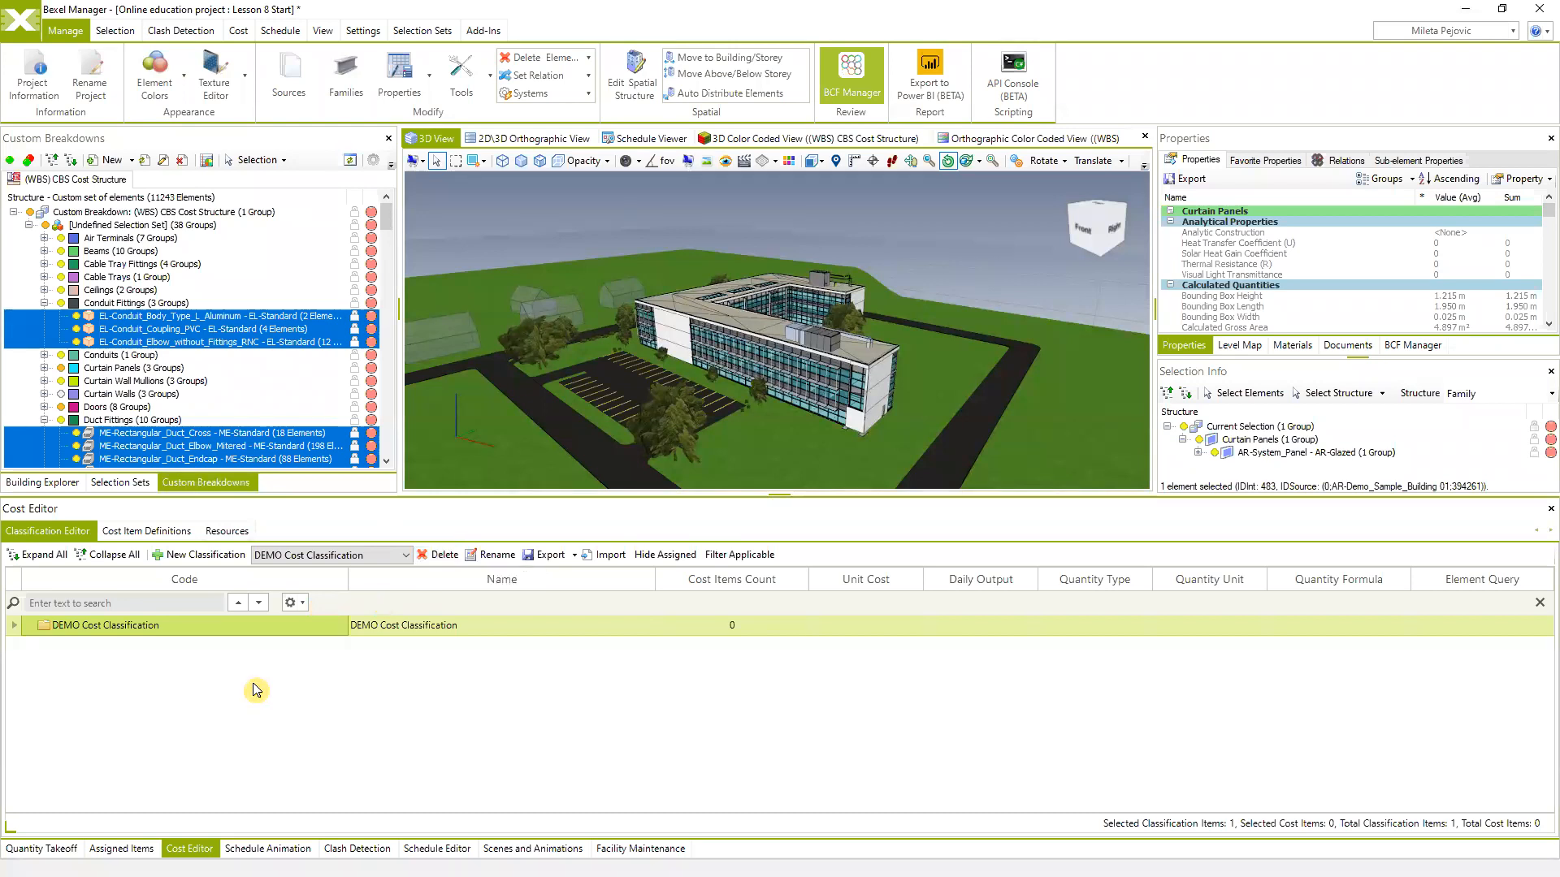
Start a new classification item under DEMO Cost Classification with code 01 and the name Classification for Walls
right_click(129, 624)
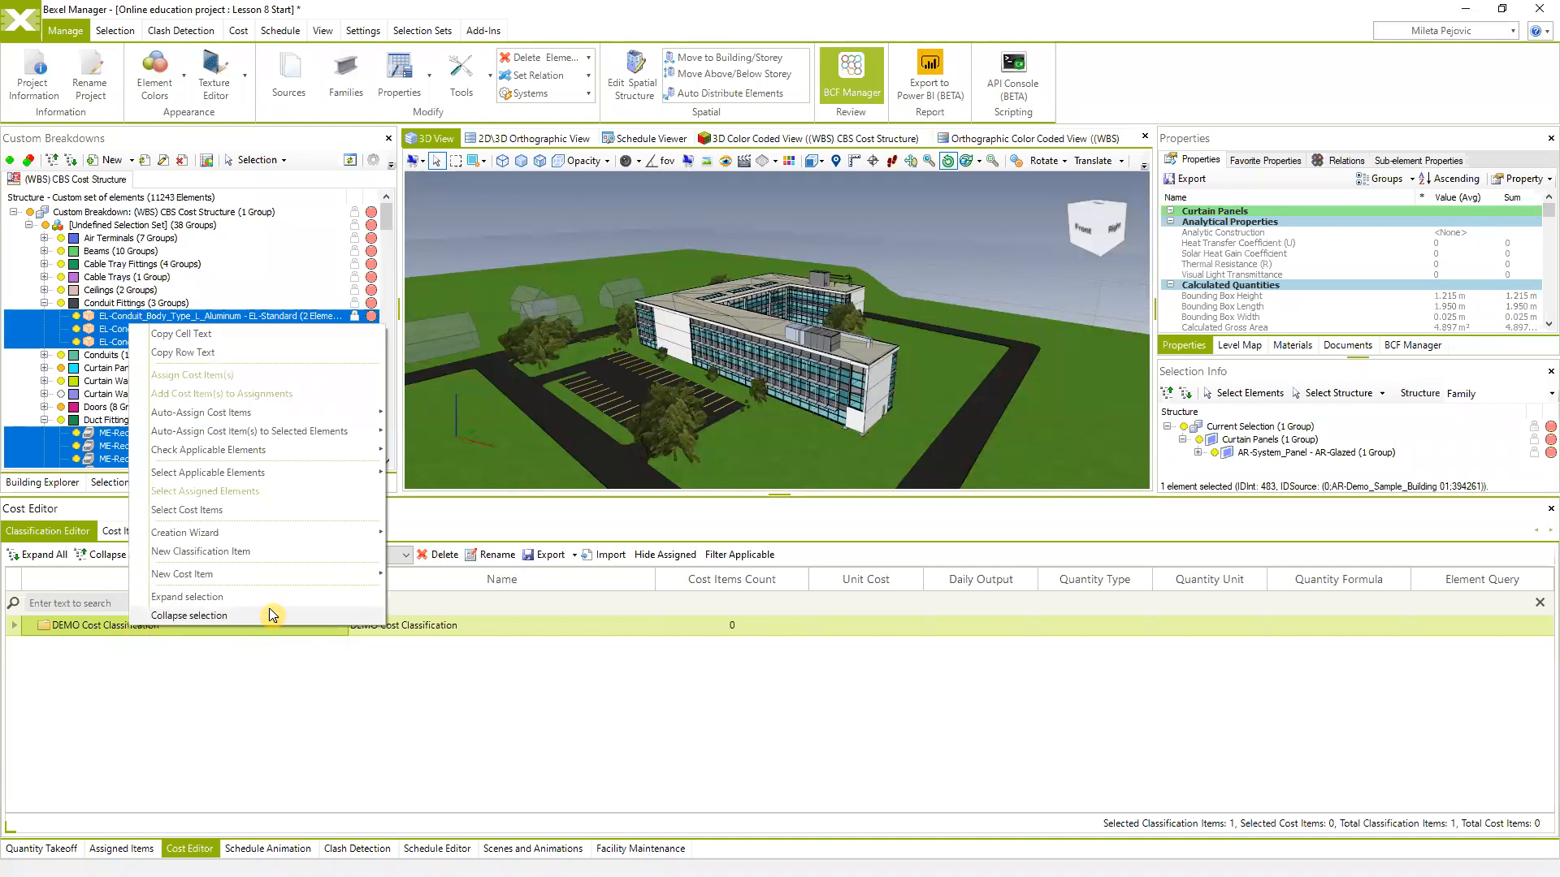
right_click(105, 626)
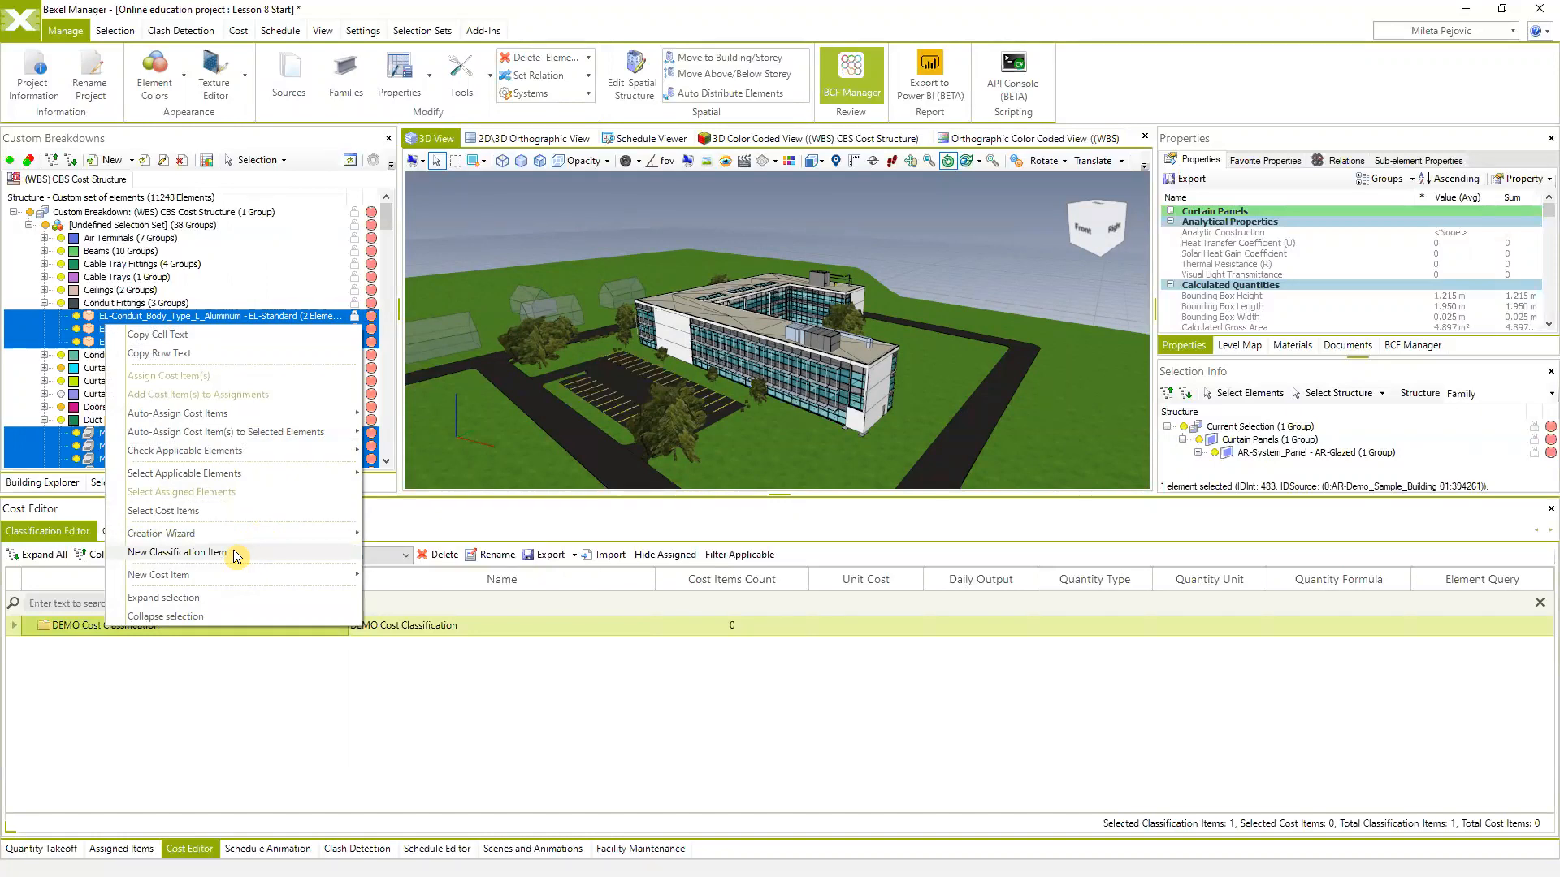
left_click(212, 556)
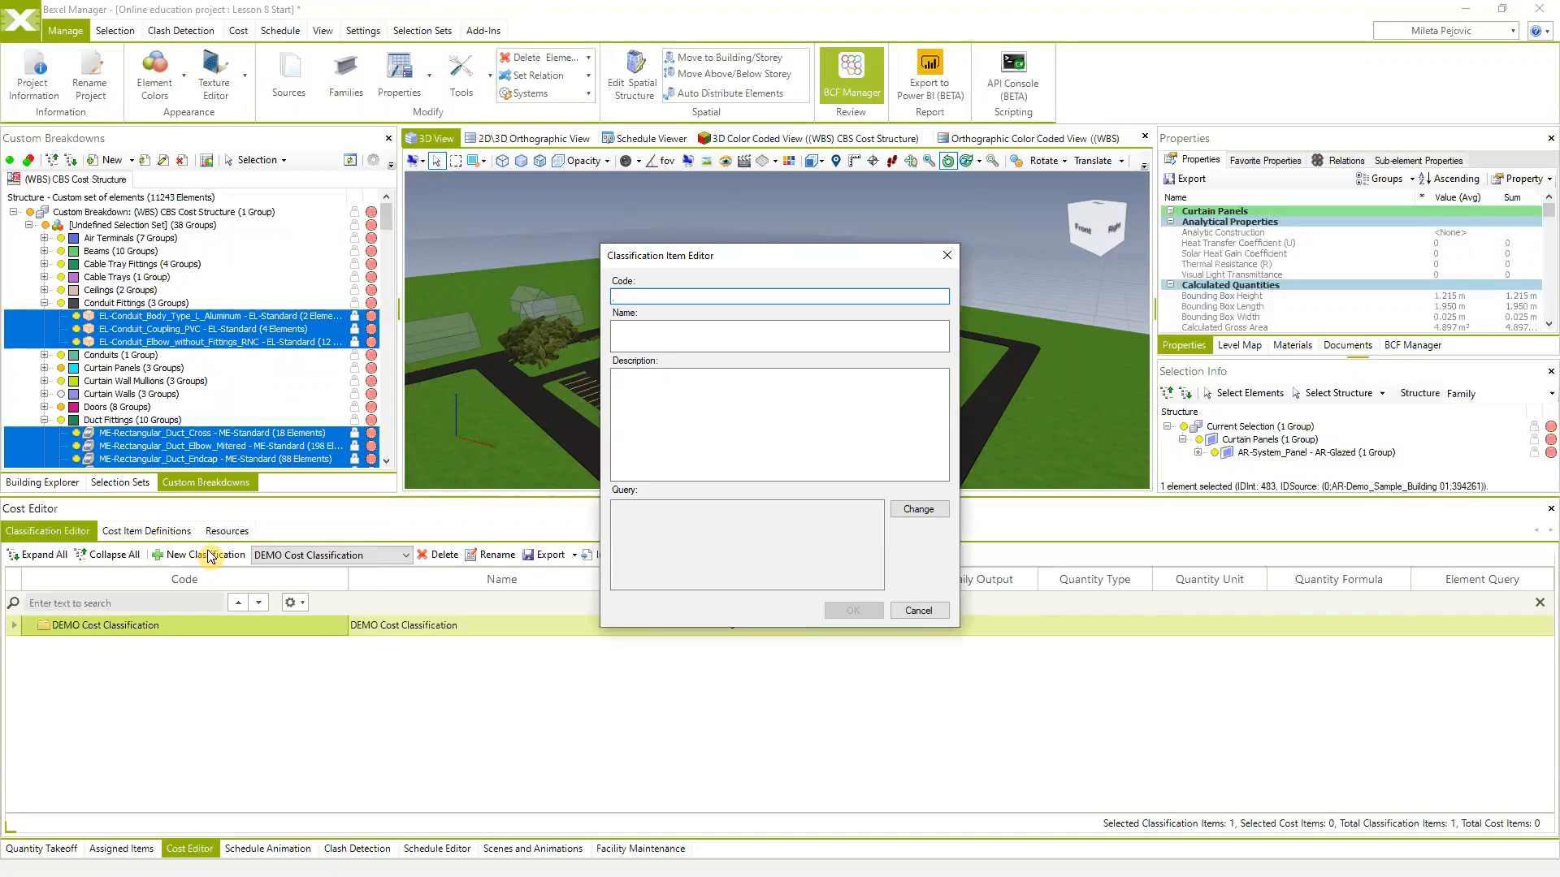
type("01")
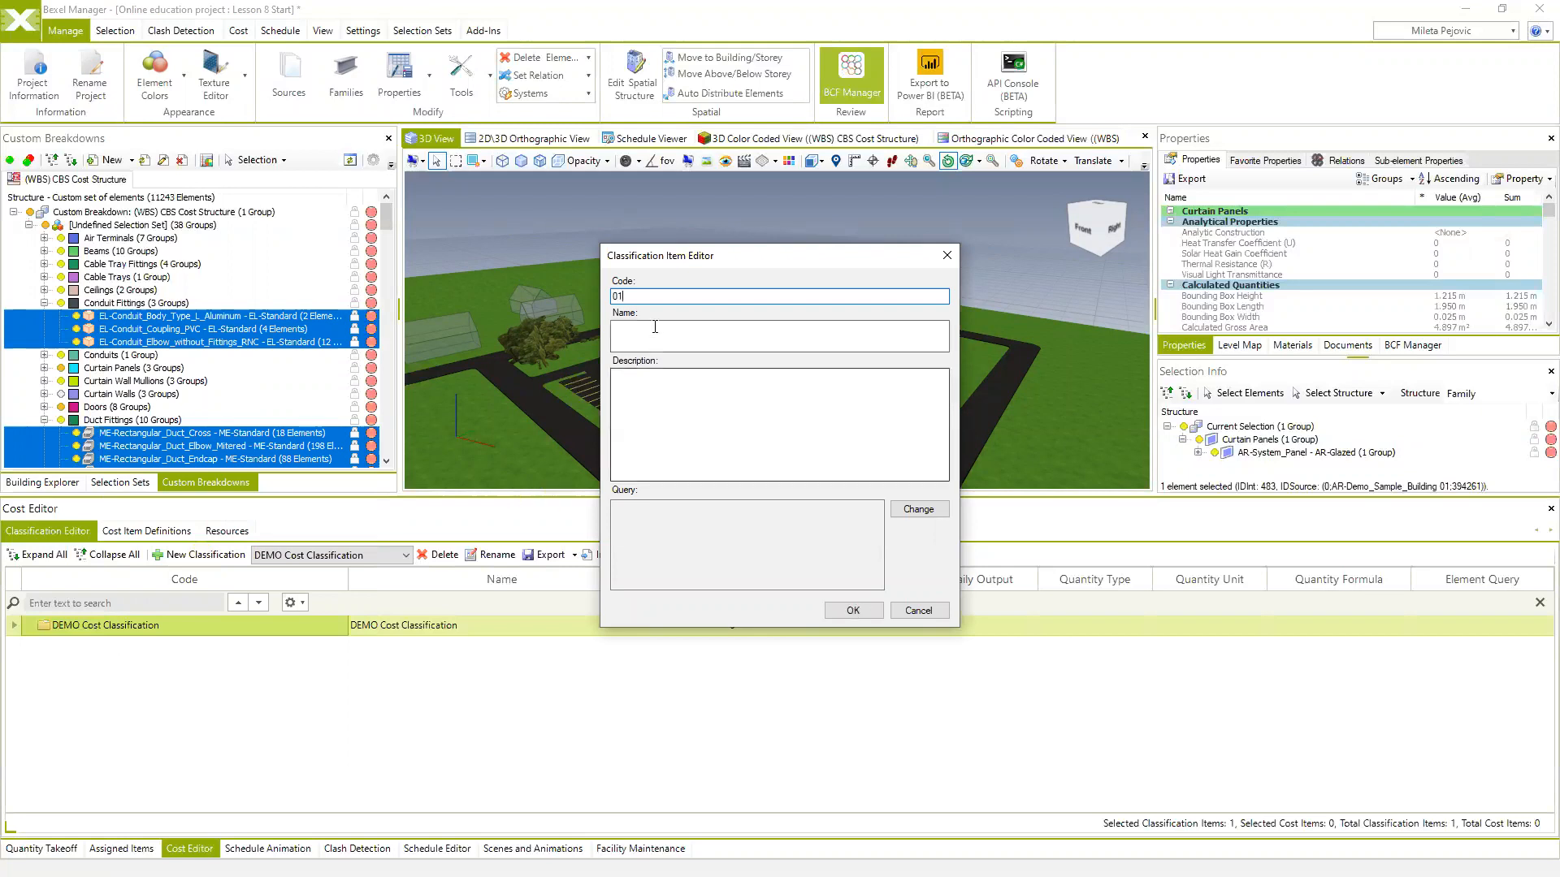
left_click_drag(626, 297, 604, 299)
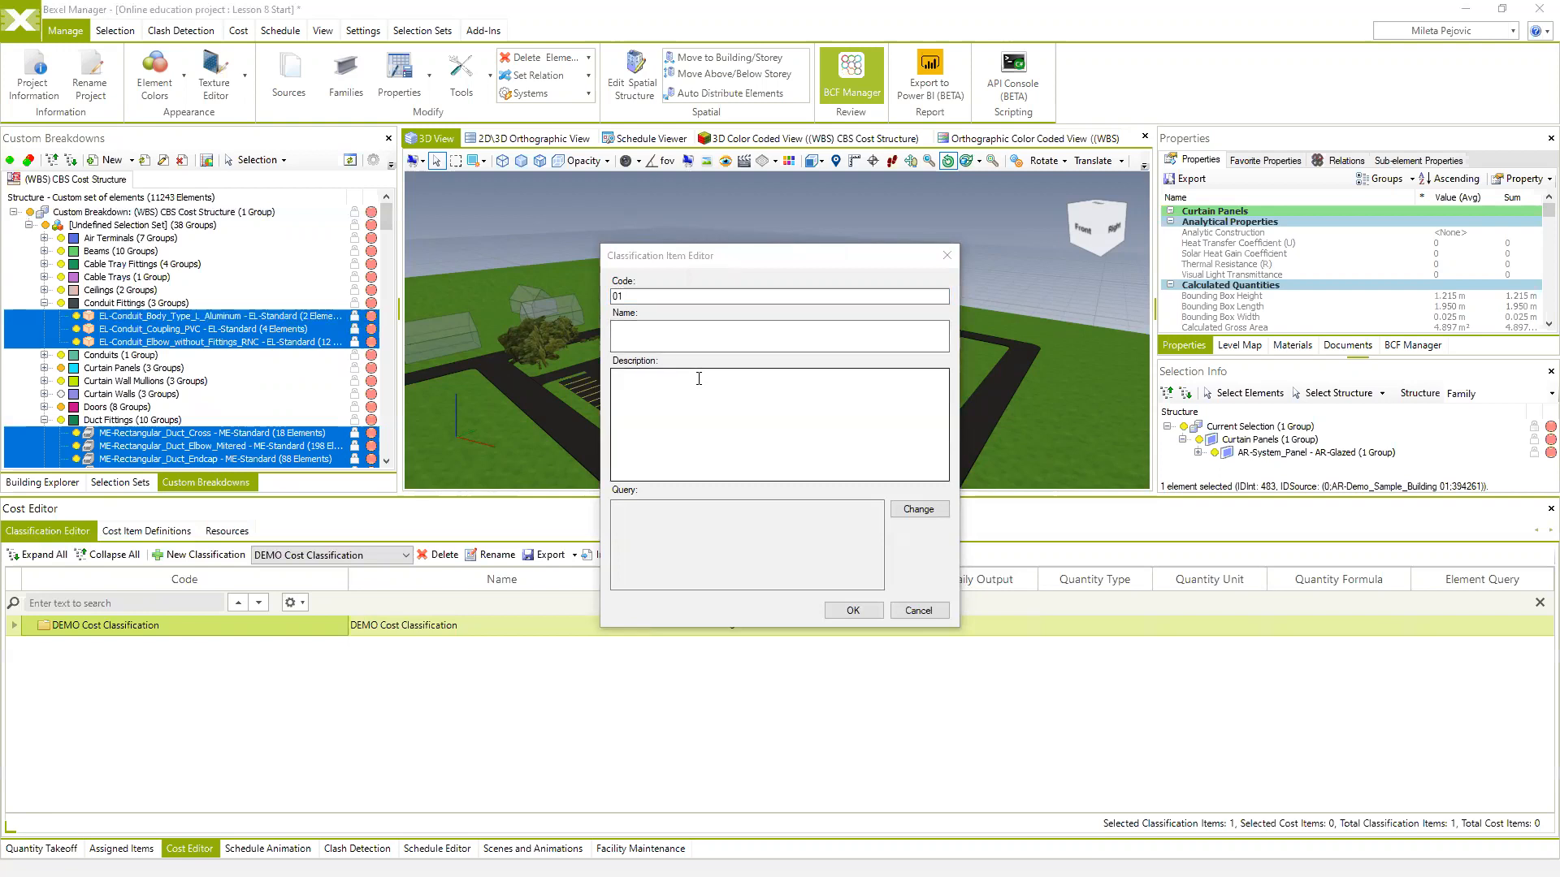
left_click(648, 342)
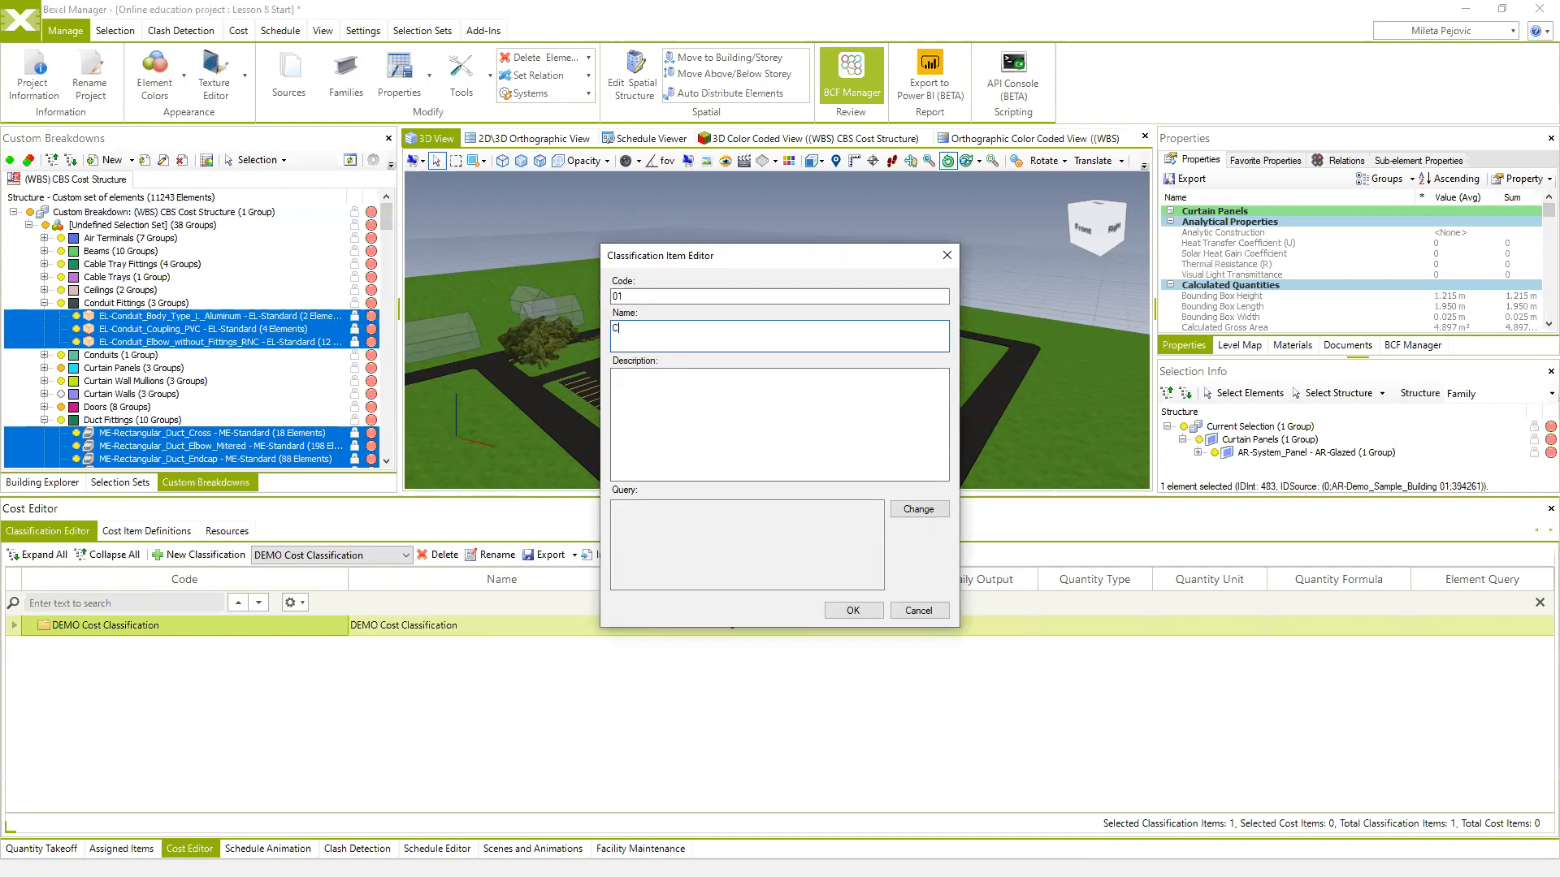
type("Classification for Walls")
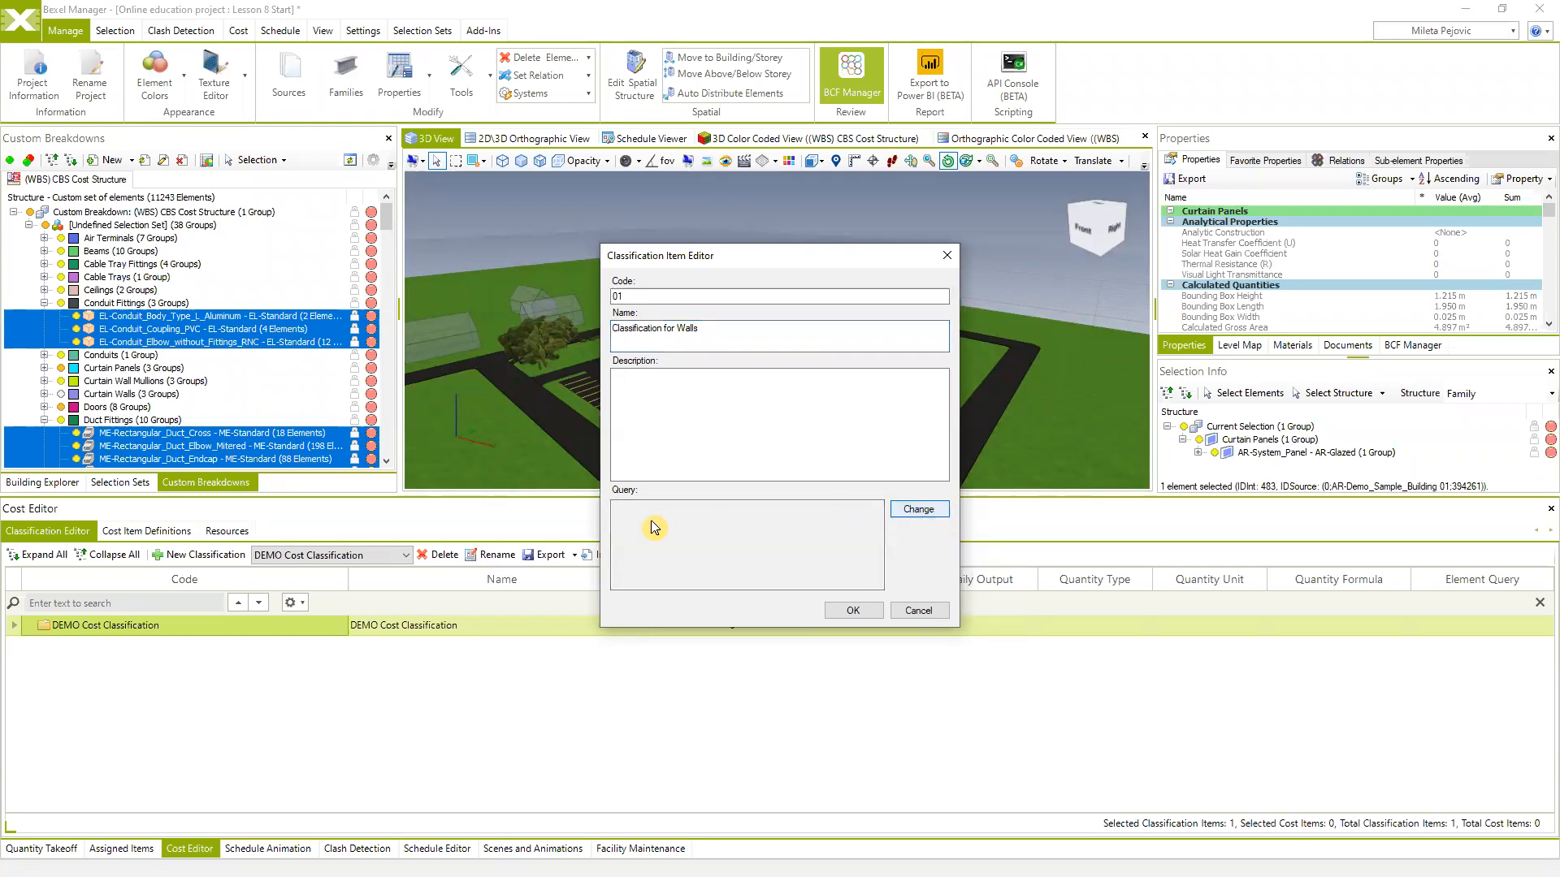
Add an element query condition to the new classification item that matches the category Wall
left_click(919, 509)
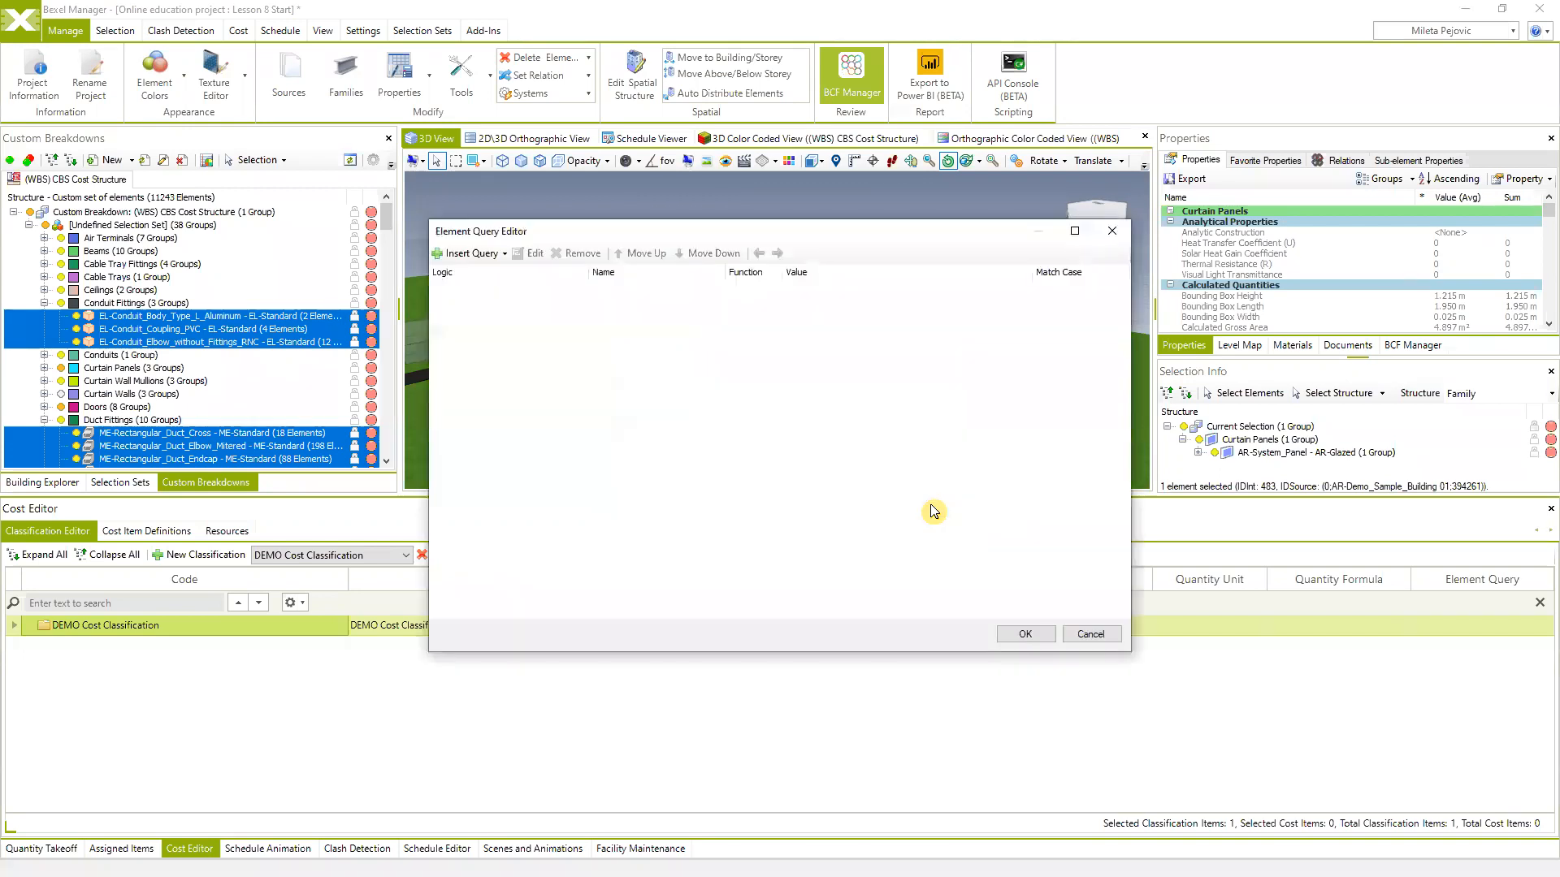
left_click(505, 254)
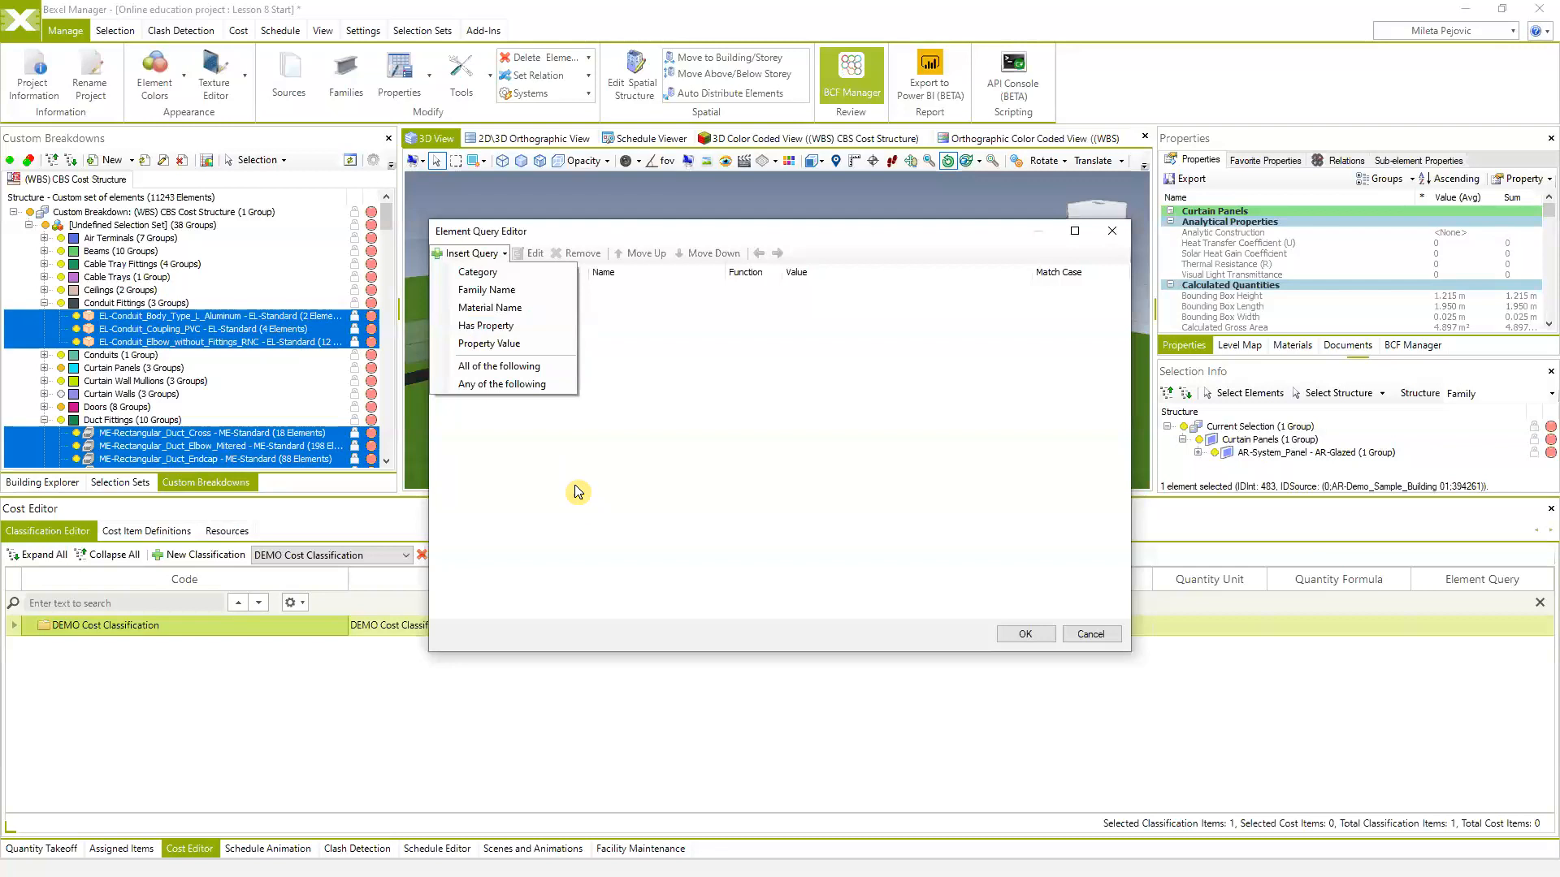
left_click(497, 274)
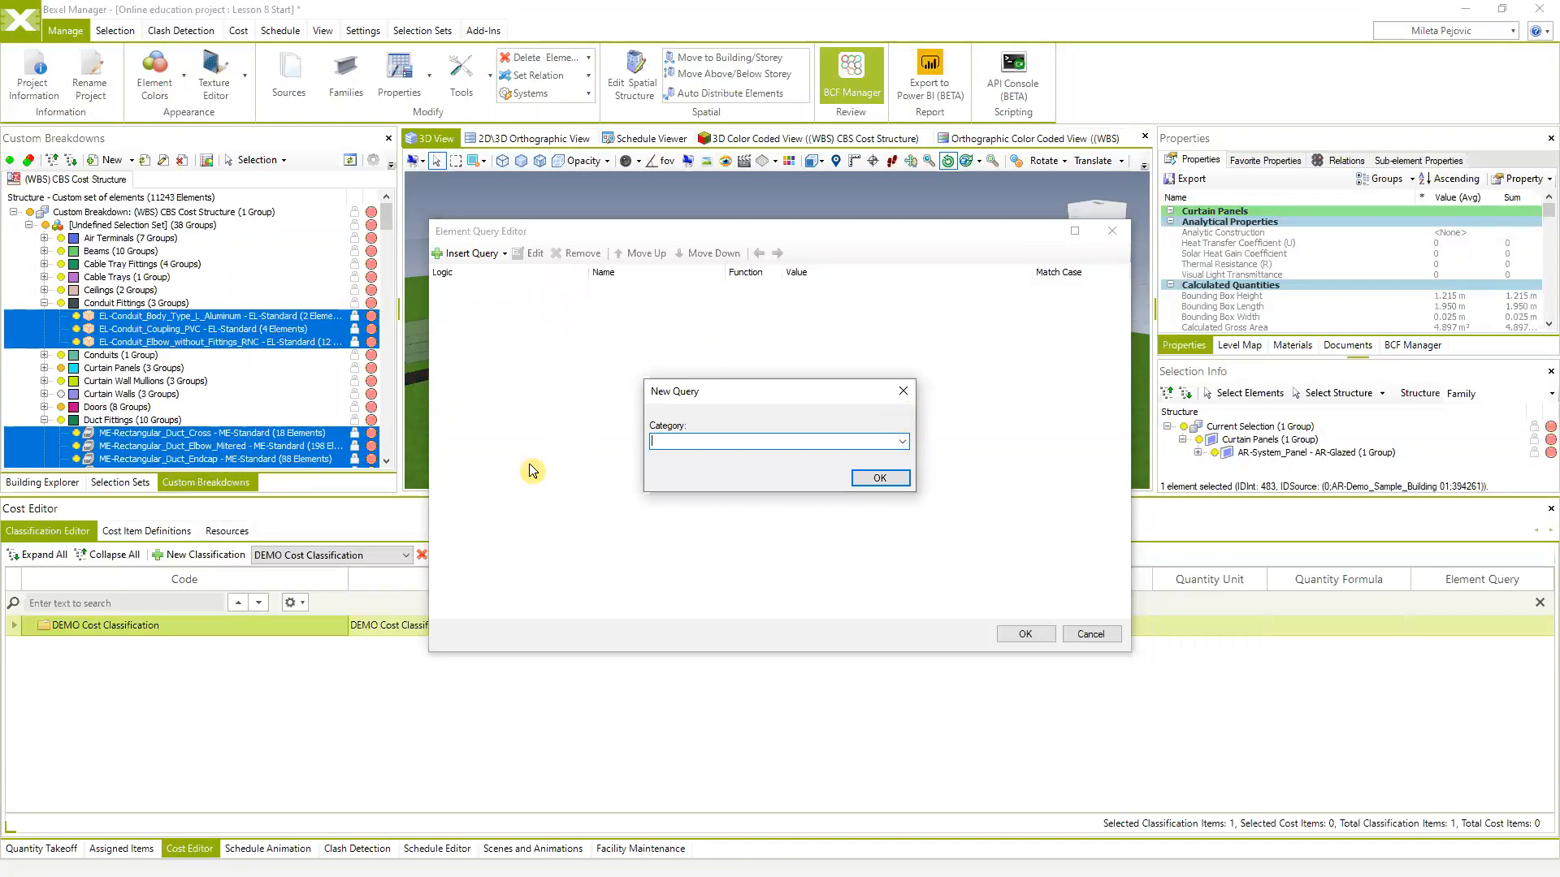
left_click(902, 441)
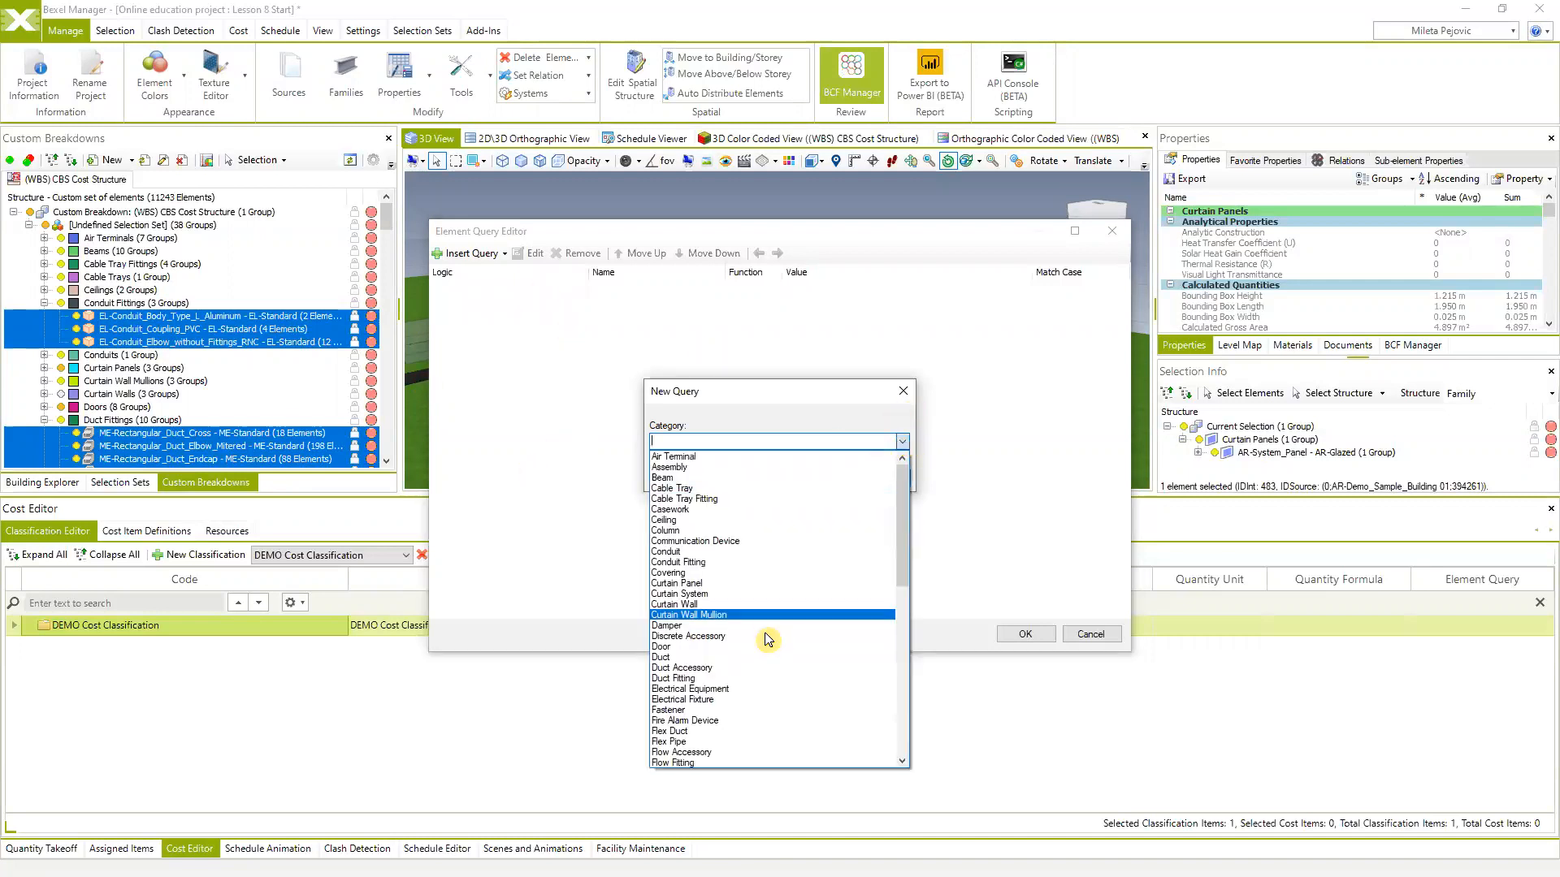
scroll(731, 690, "down", 15)
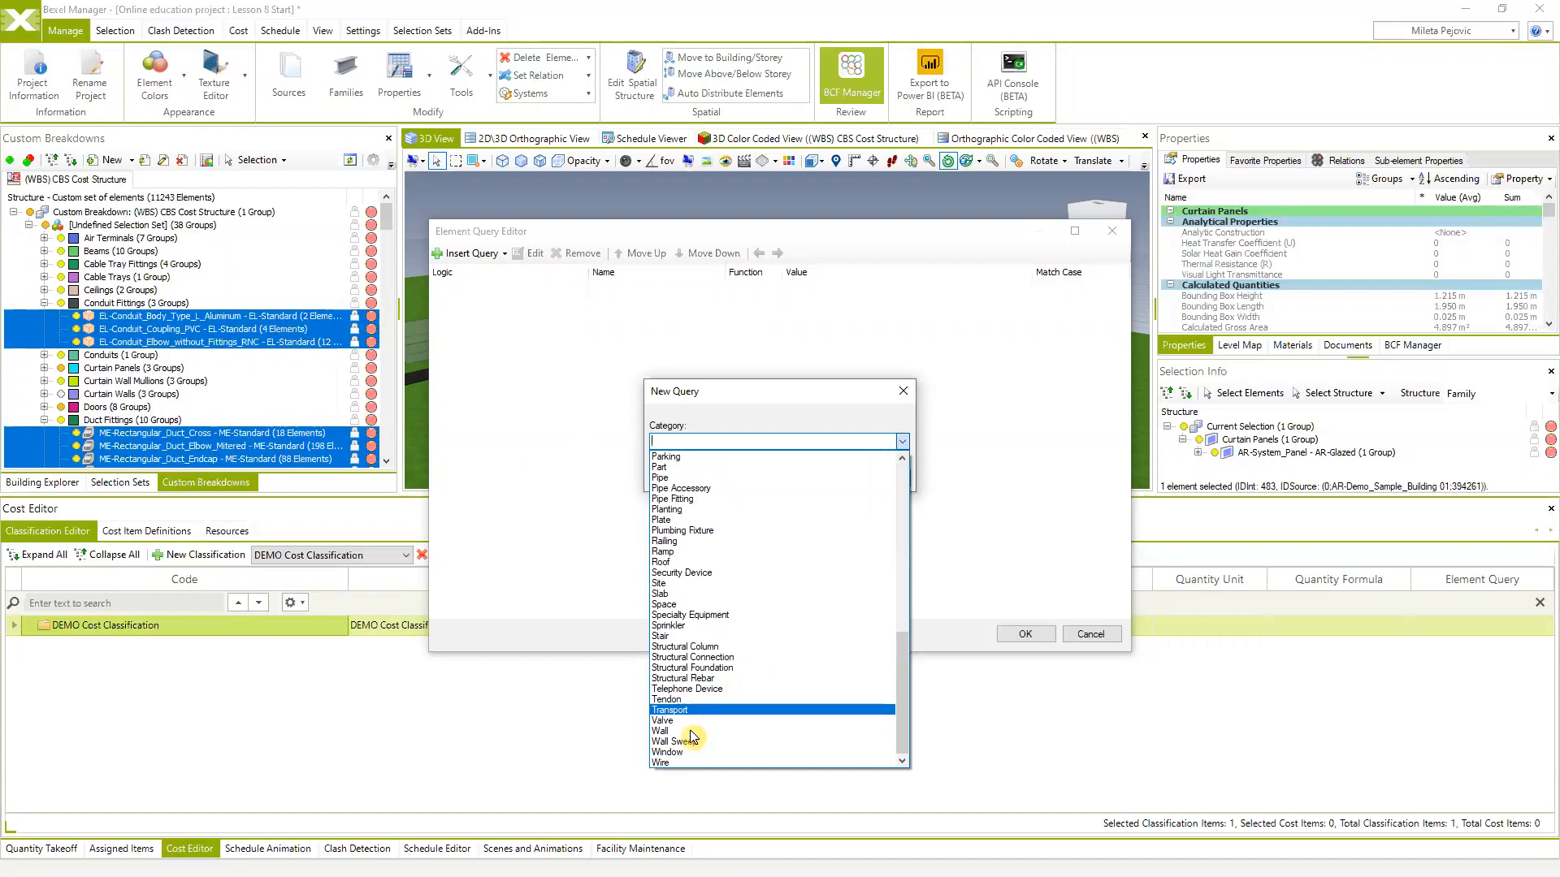
left_click(684, 730)
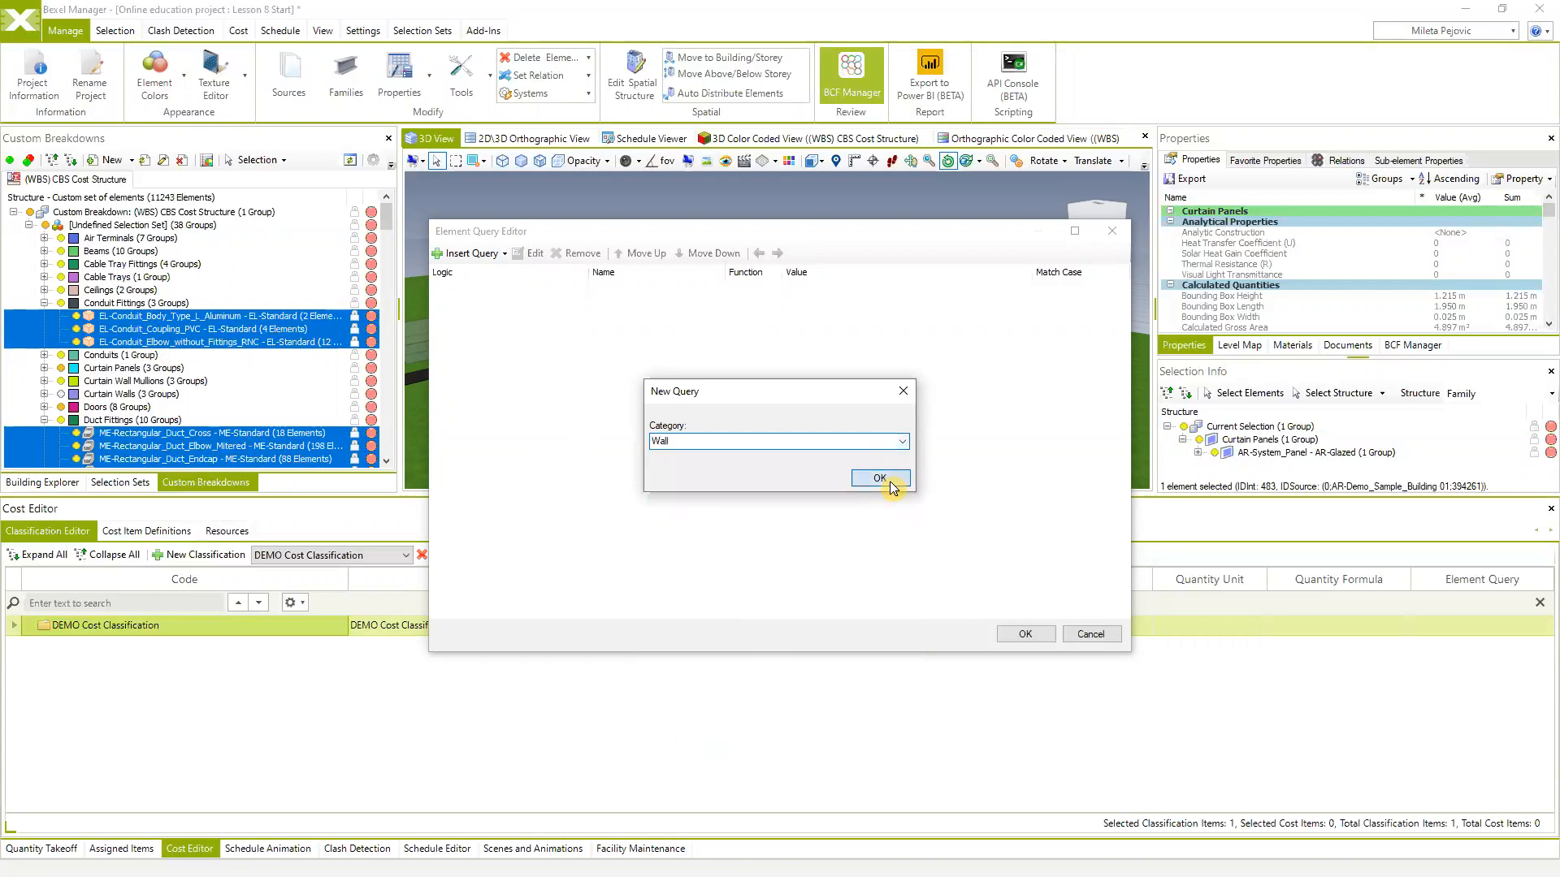
left_click(886, 478)
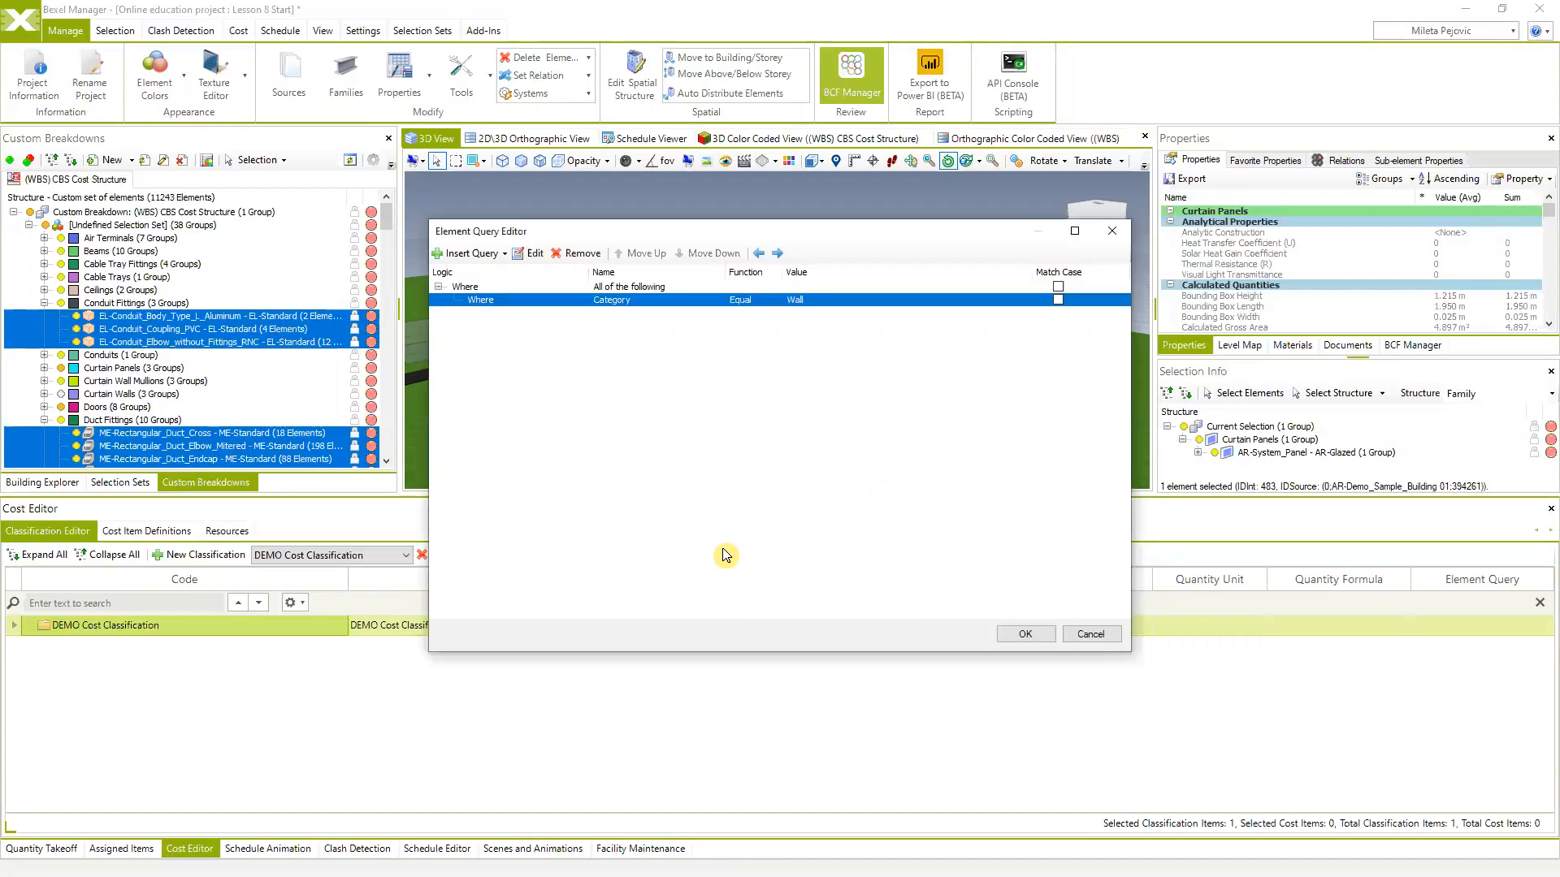
Change the query's top-level group from all to any of the following conditions
left_click(484, 288)
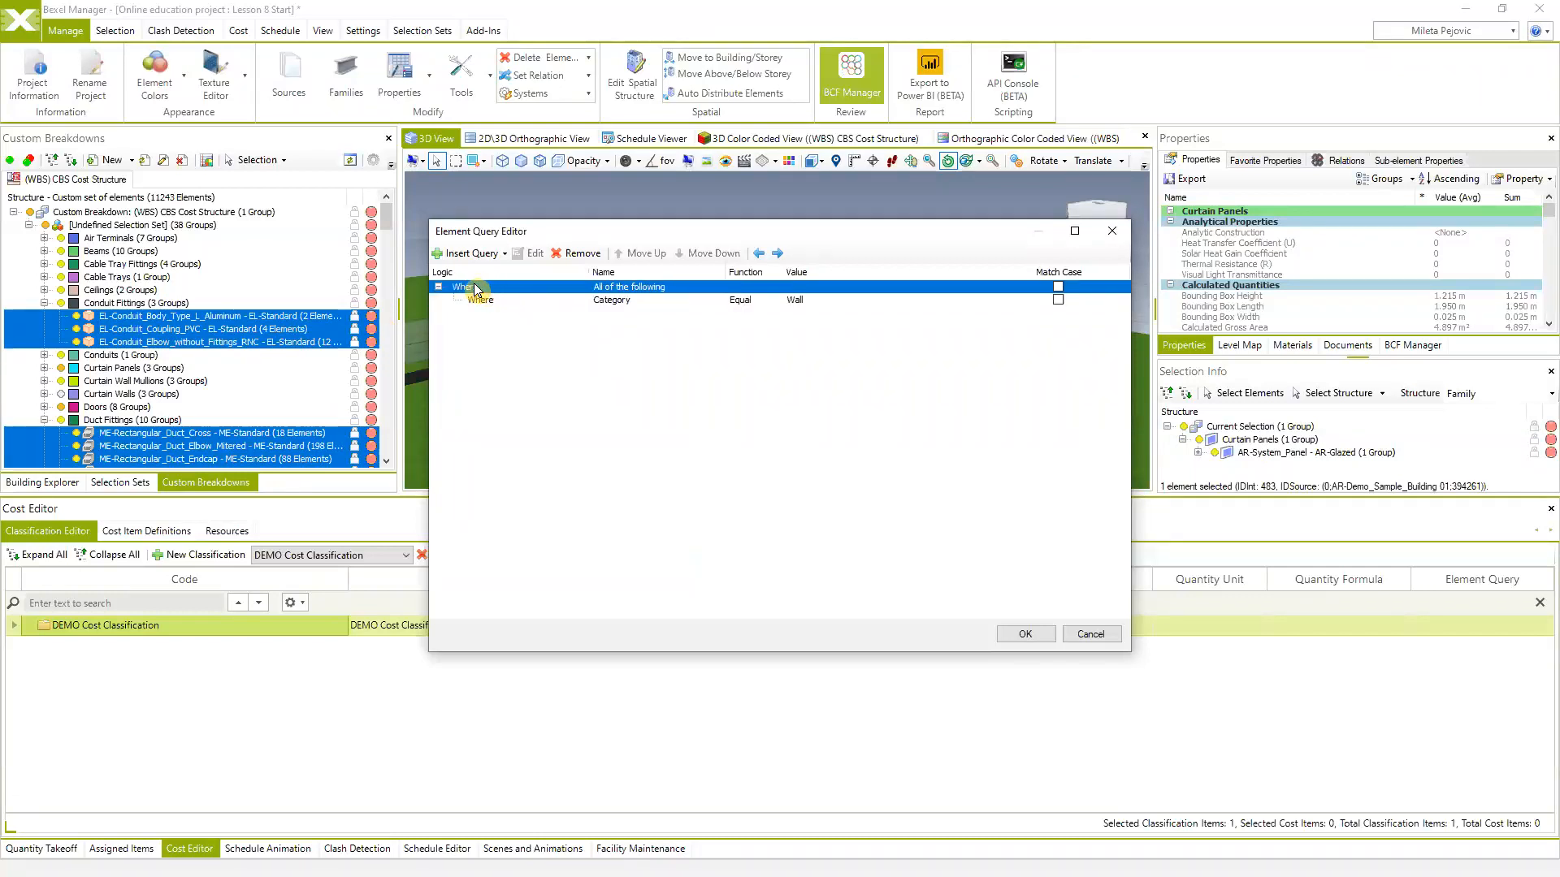
right_click(476, 290)
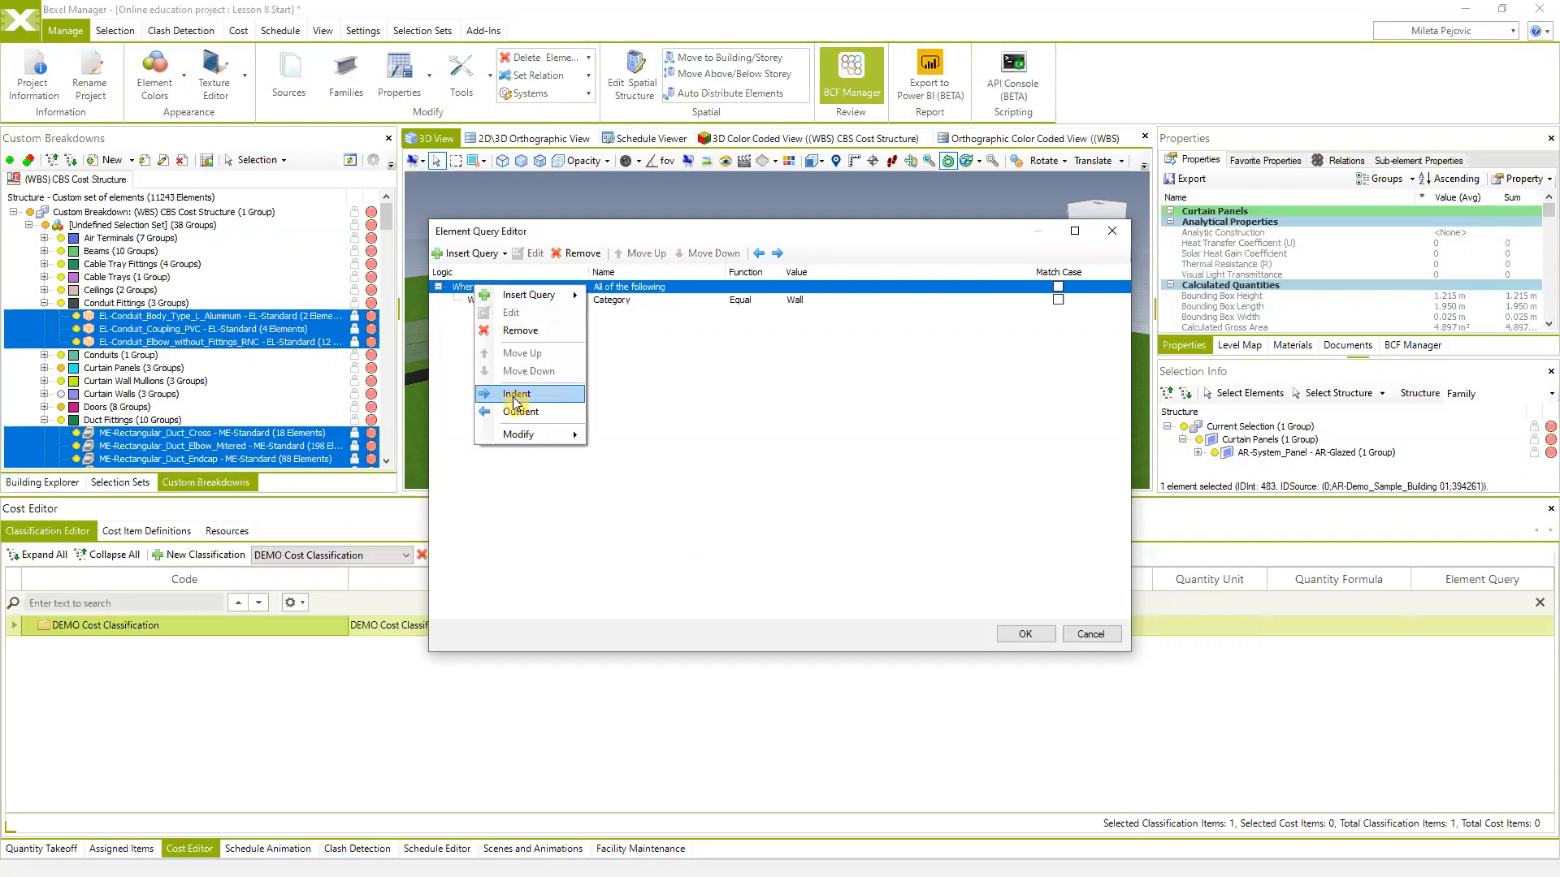
mouse_move(533, 441)
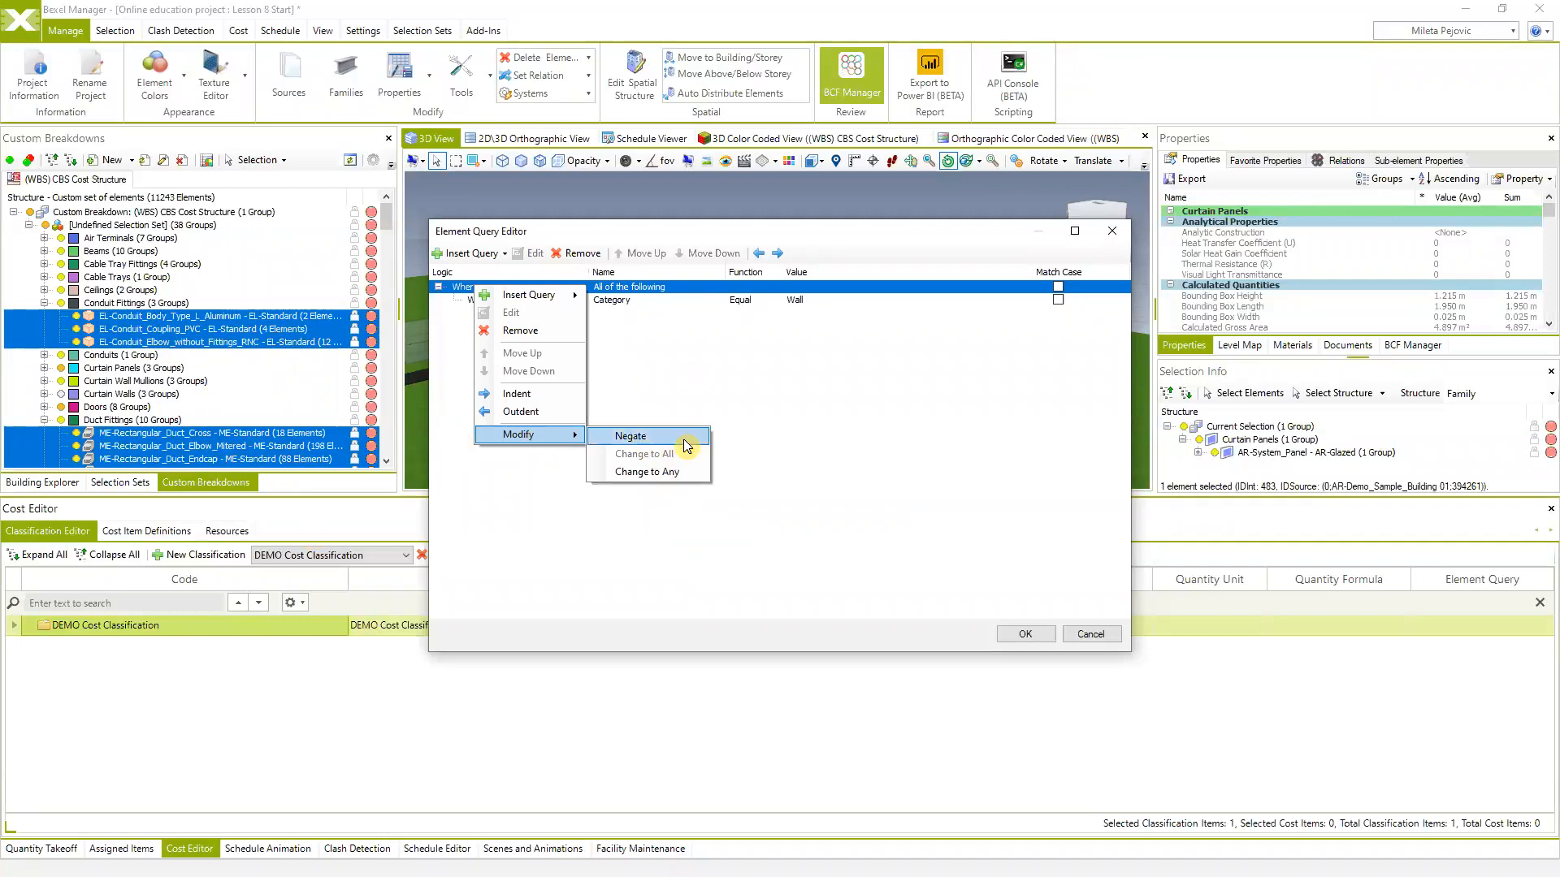
right_click(632, 288)
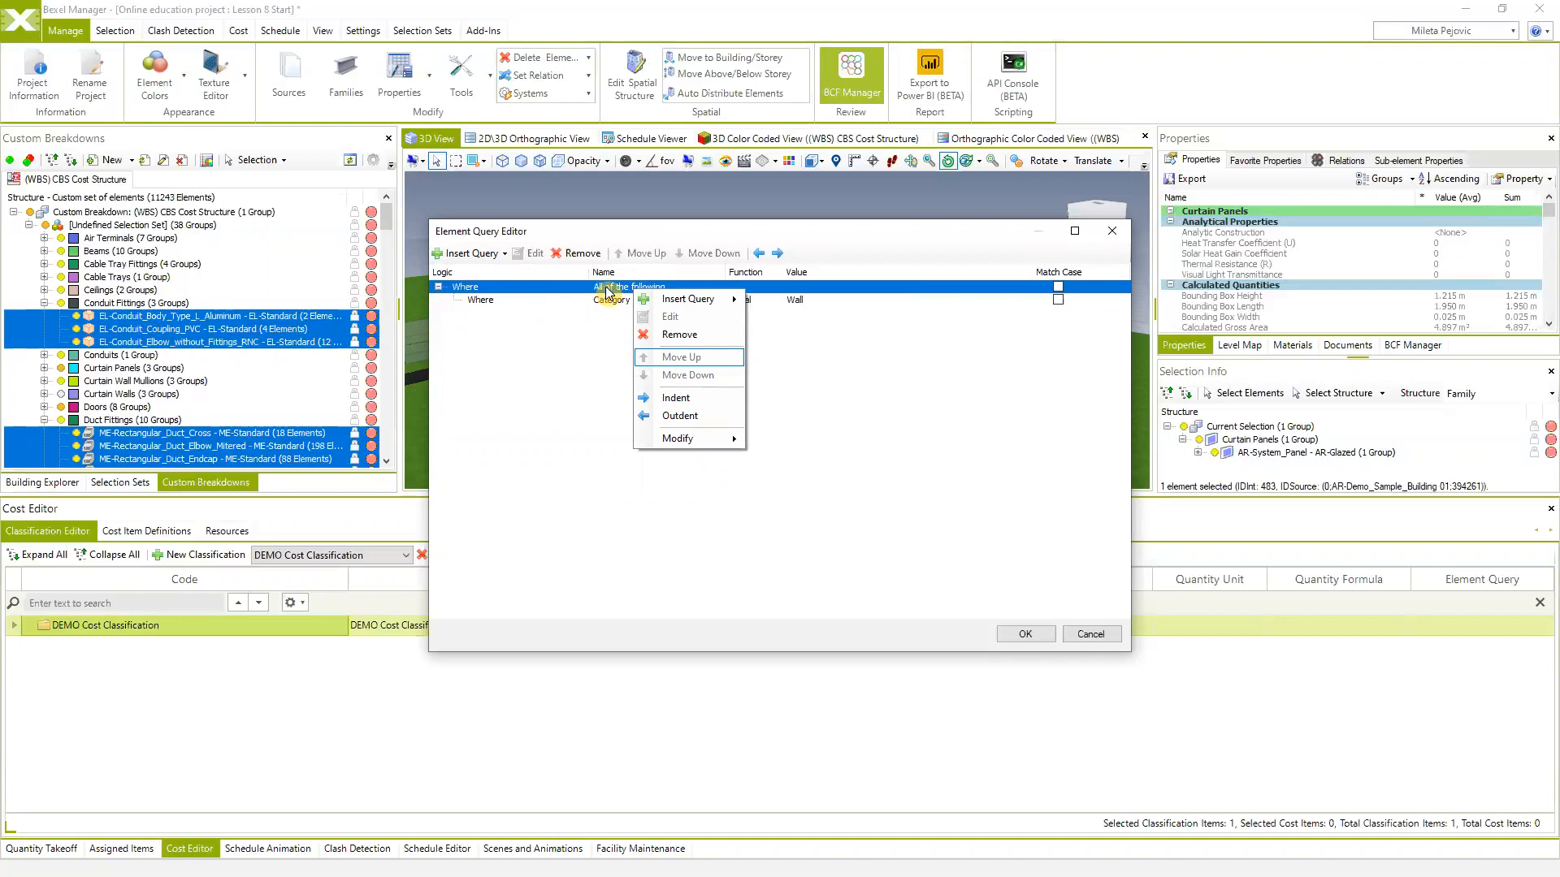
left_click(574, 359)
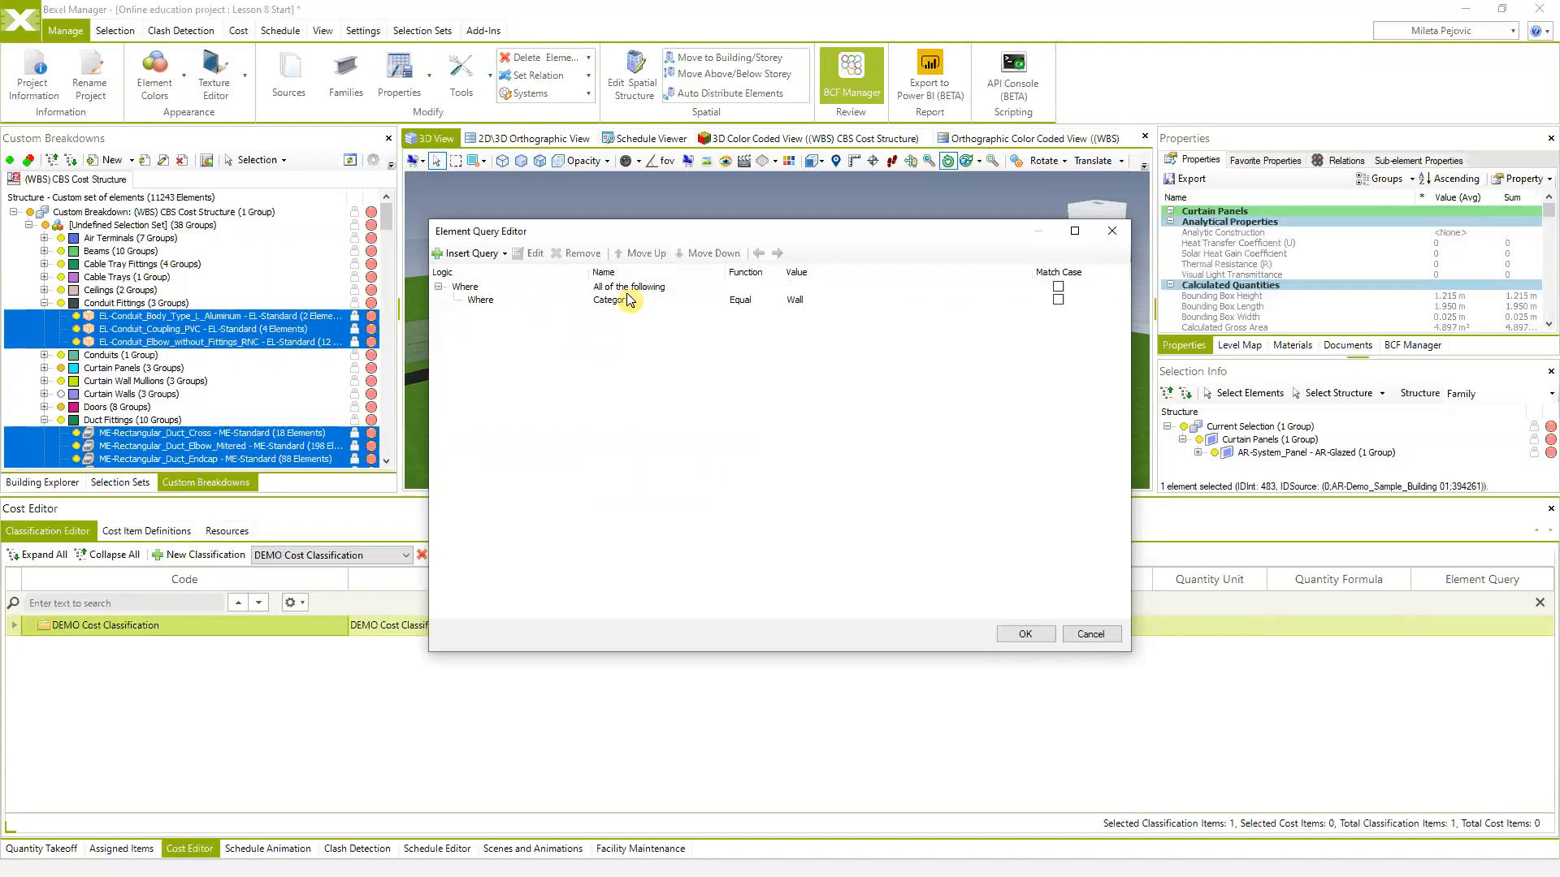
right_click(611, 290)
mouse_move(709, 442)
left_click(777, 479)
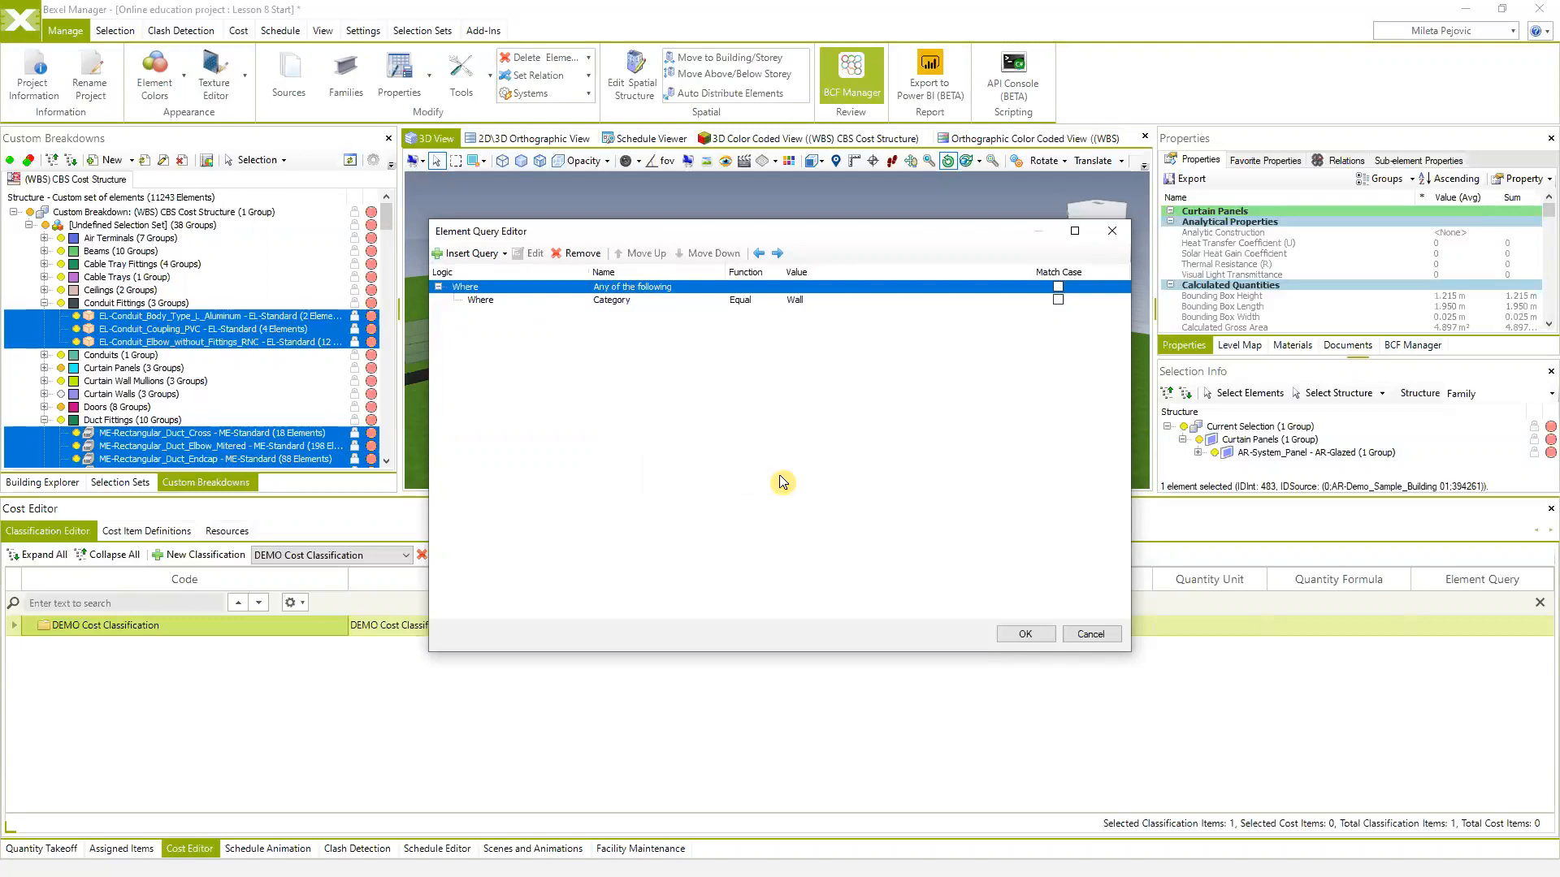
Negate the top-level Any of the following group in the element query
right_click(585, 289)
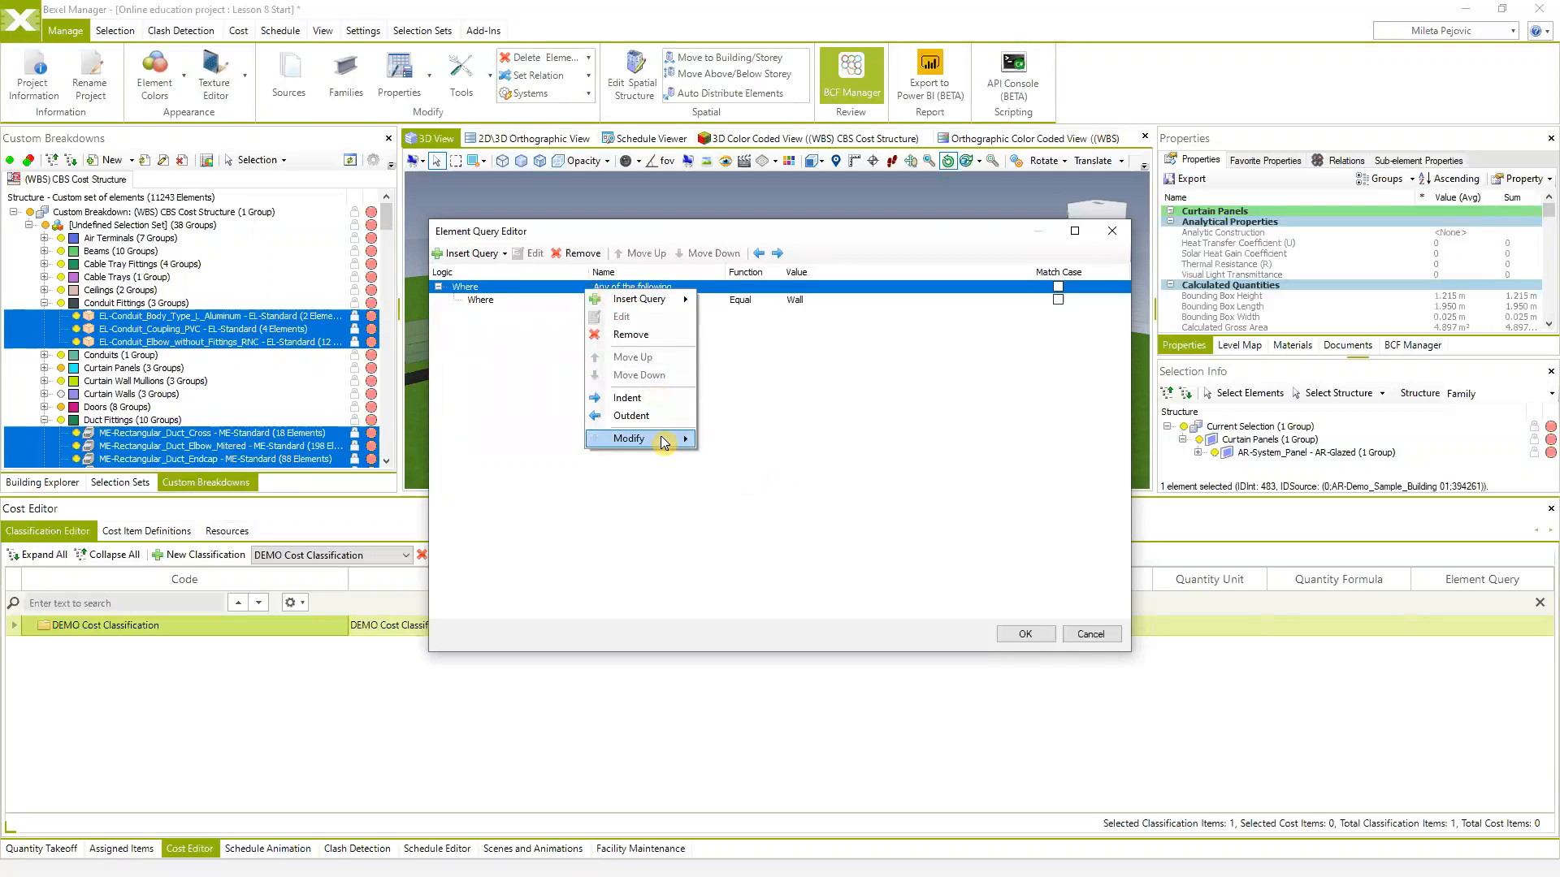
mouse_move(664, 441)
left_click(731, 443)
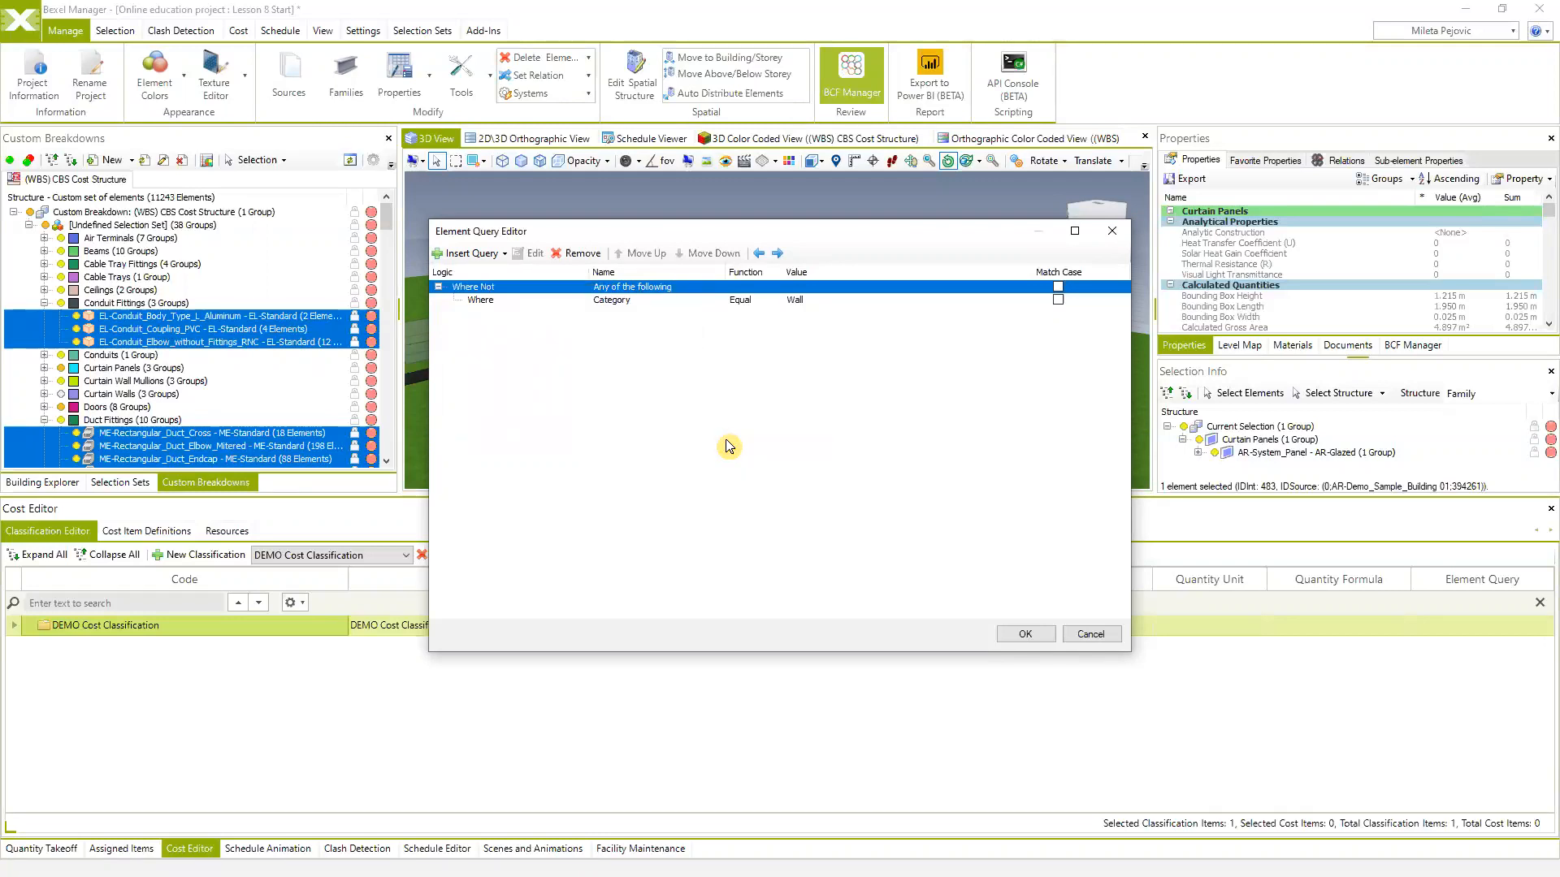
Remove the negation from the query's top-level group so it reads Where again
left_click(597, 301)
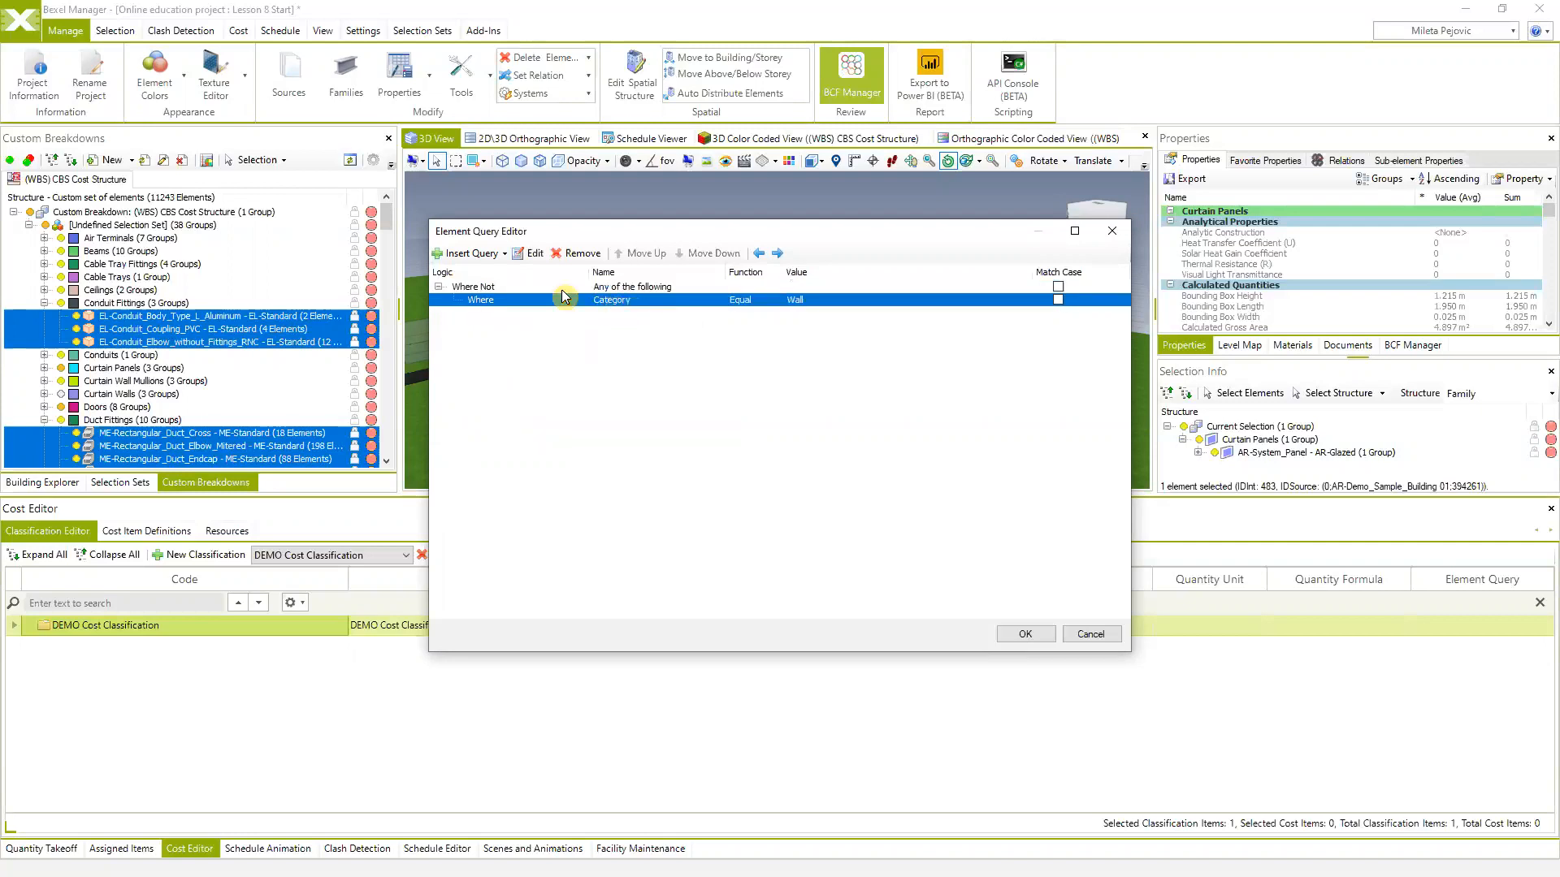
left_click(483, 288)
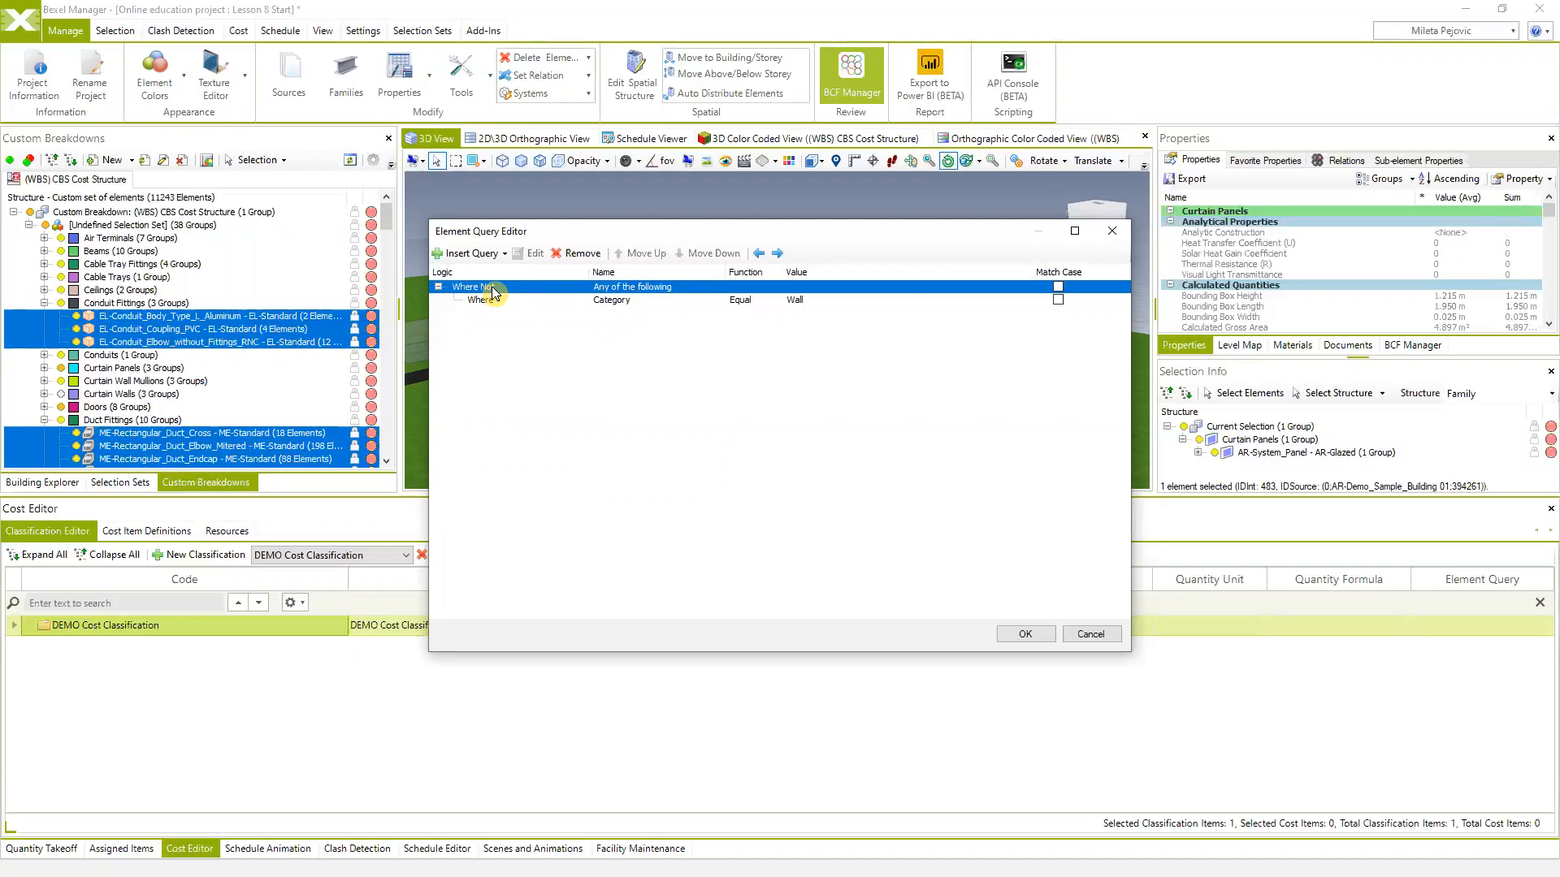
left_click(611, 303)
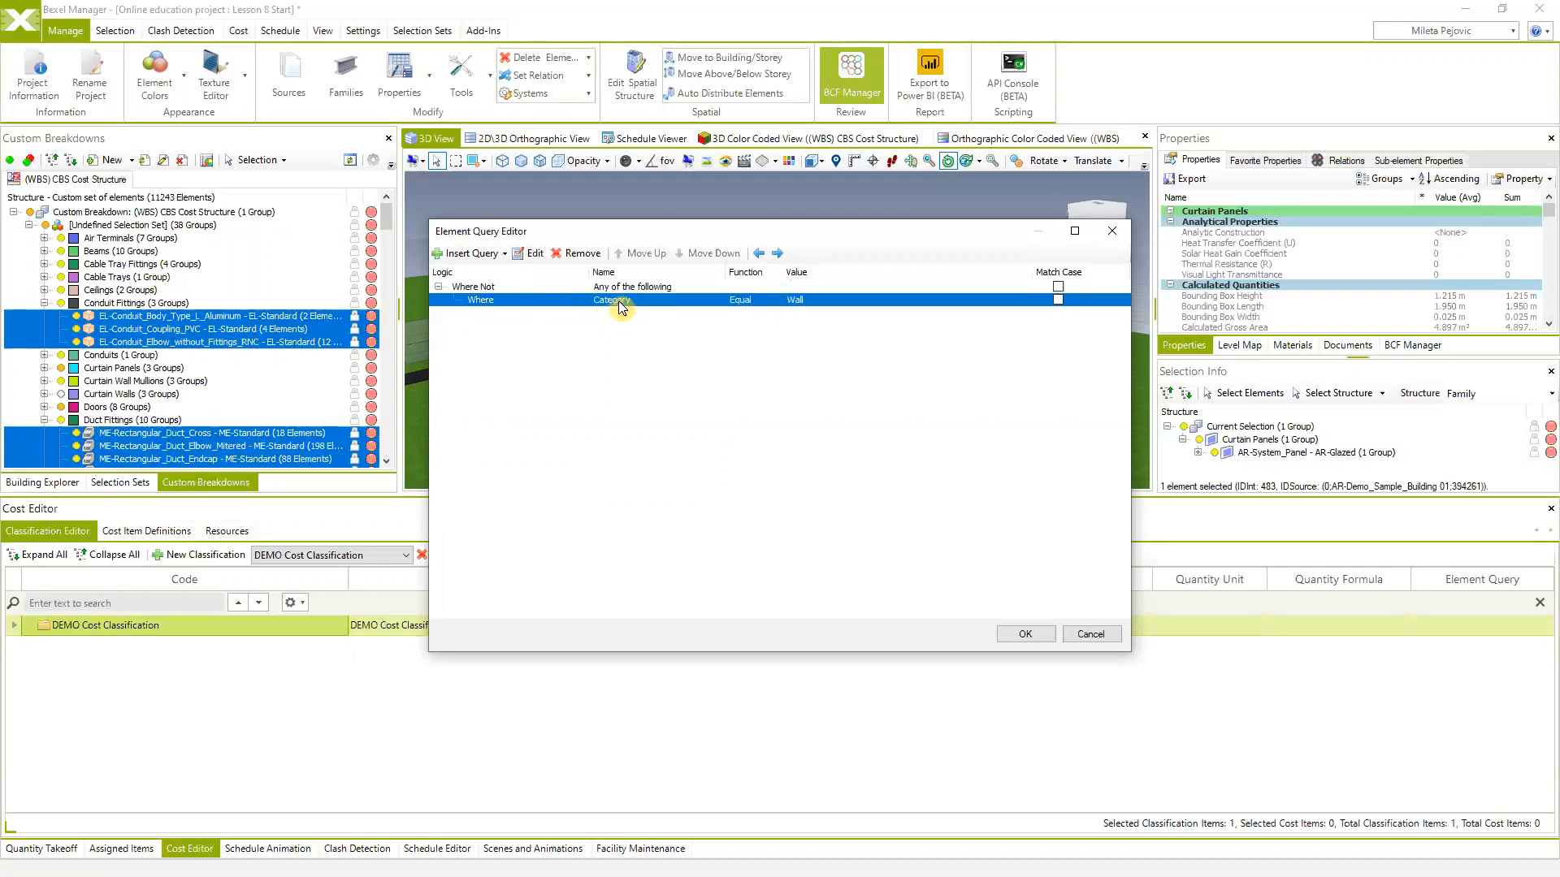
left_click(609, 290)
right_click(609, 292)
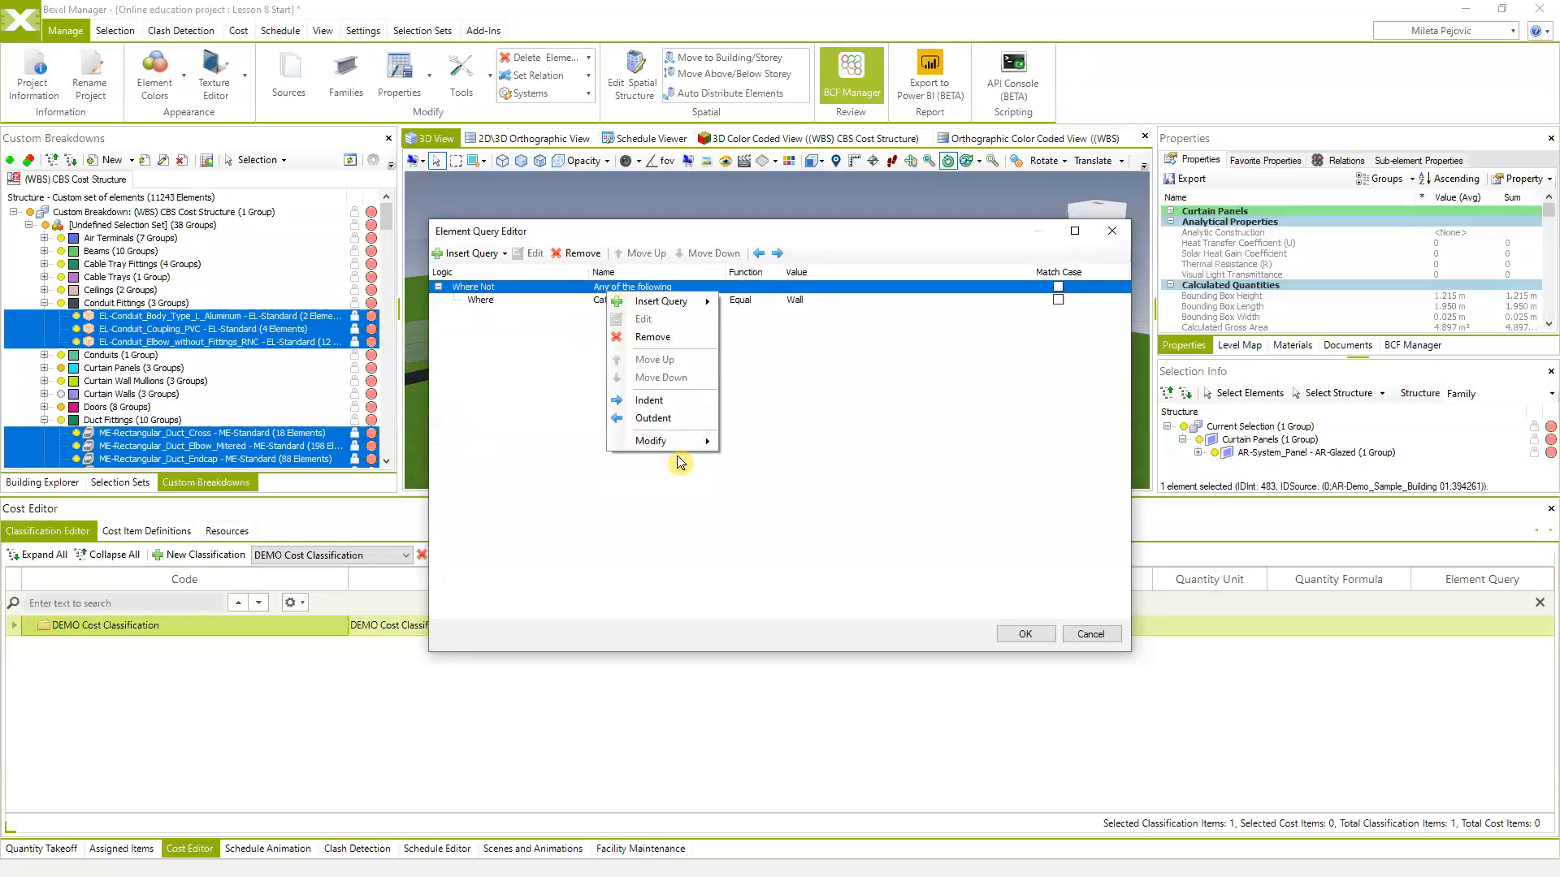
mouse_move(683, 442)
left_click(768, 443)
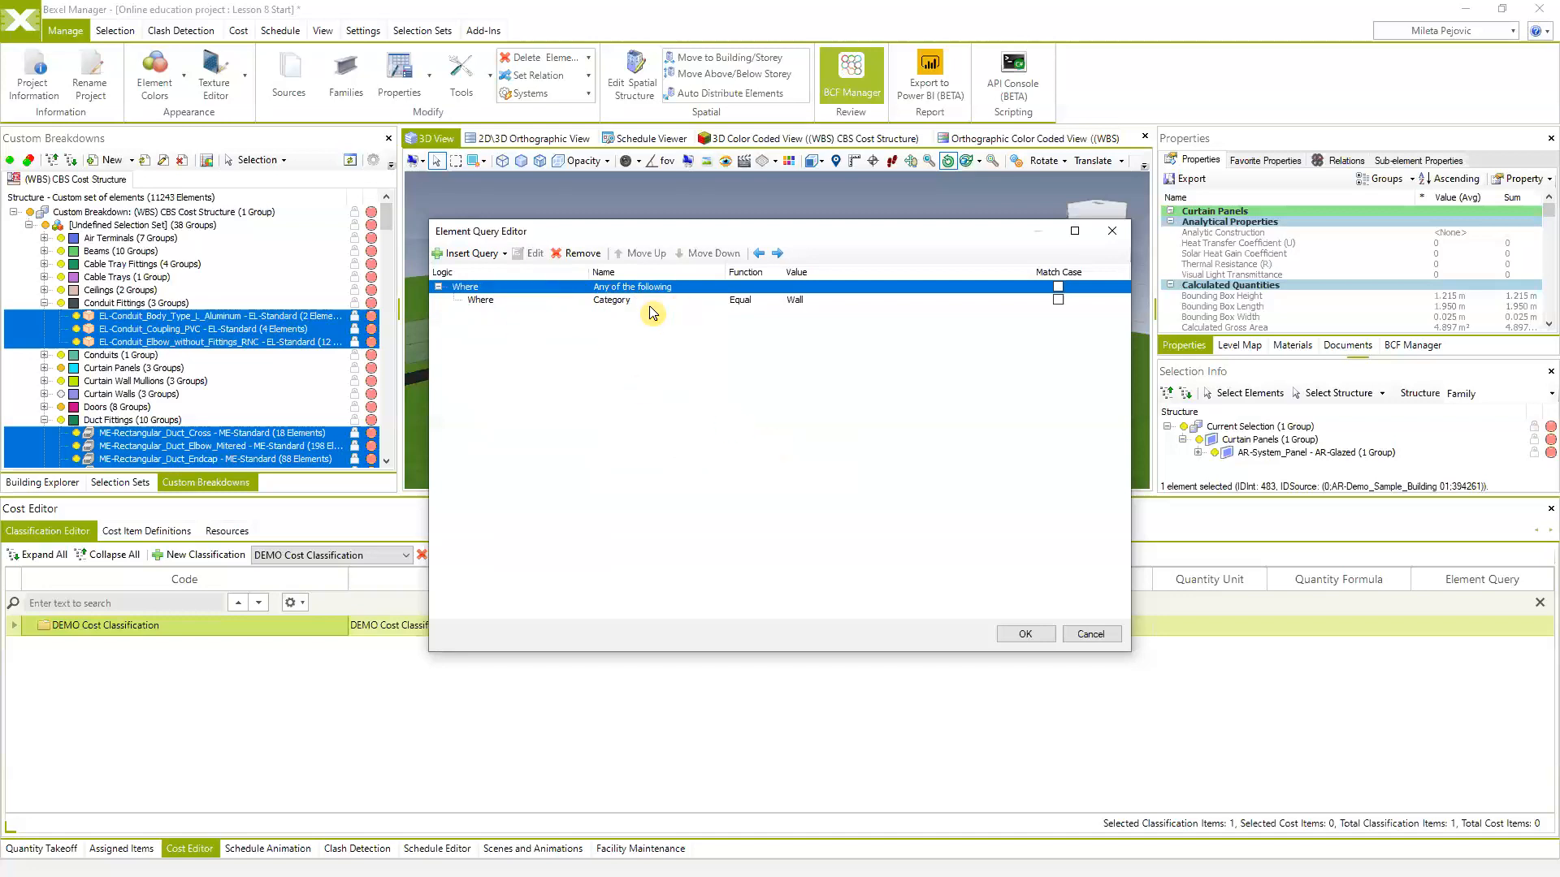
Accept the Wall category query and create the Classification for Walls item with it
left_click(618, 307)
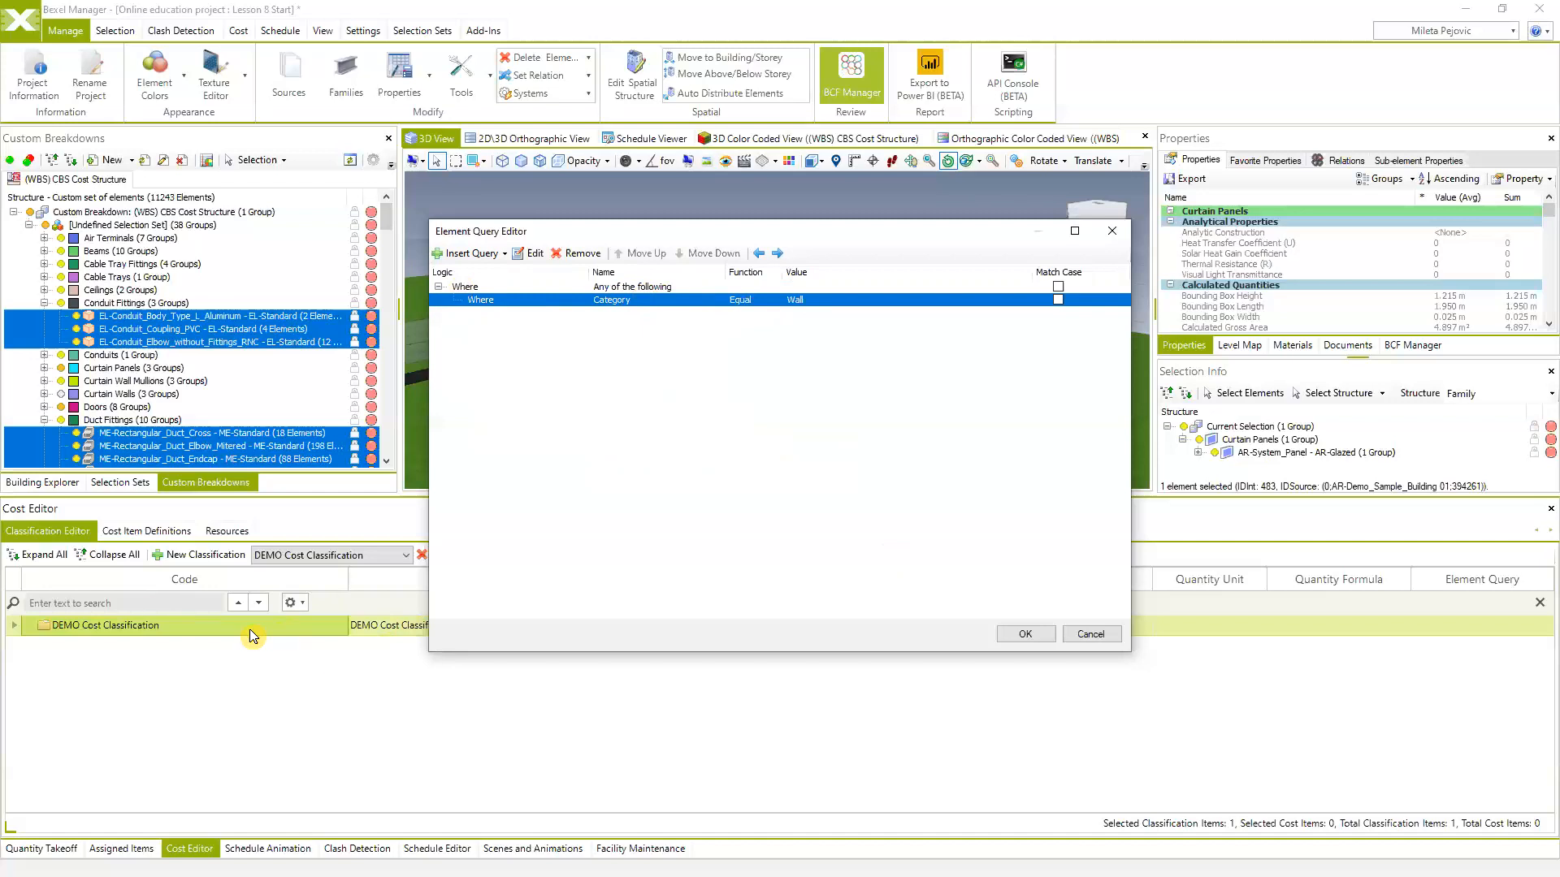
left_click(1025, 634)
left_click(856, 612)
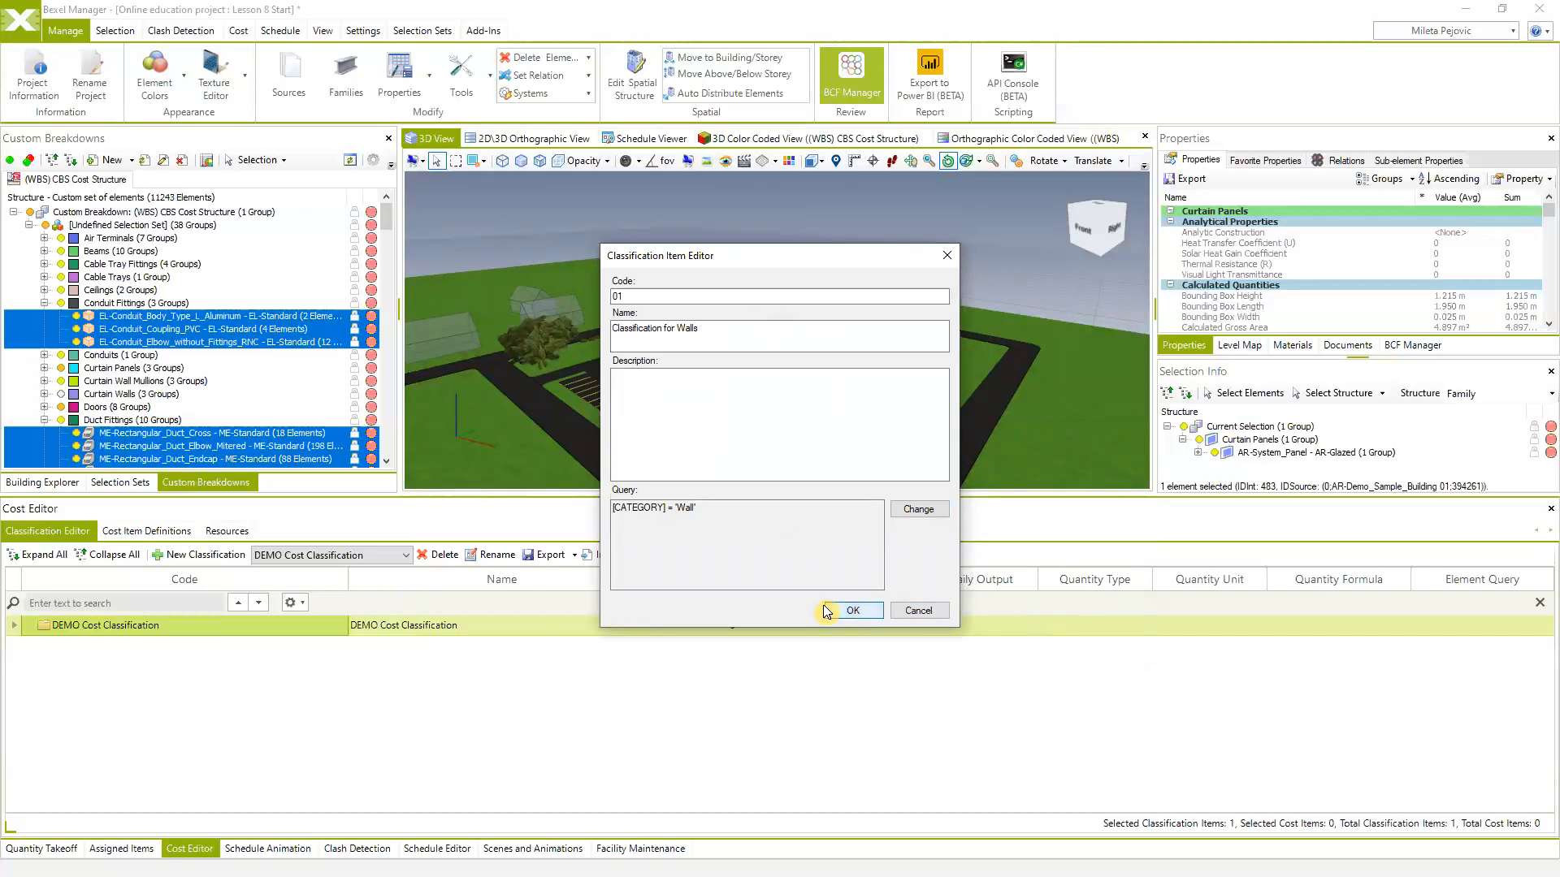
left_click(853, 610)
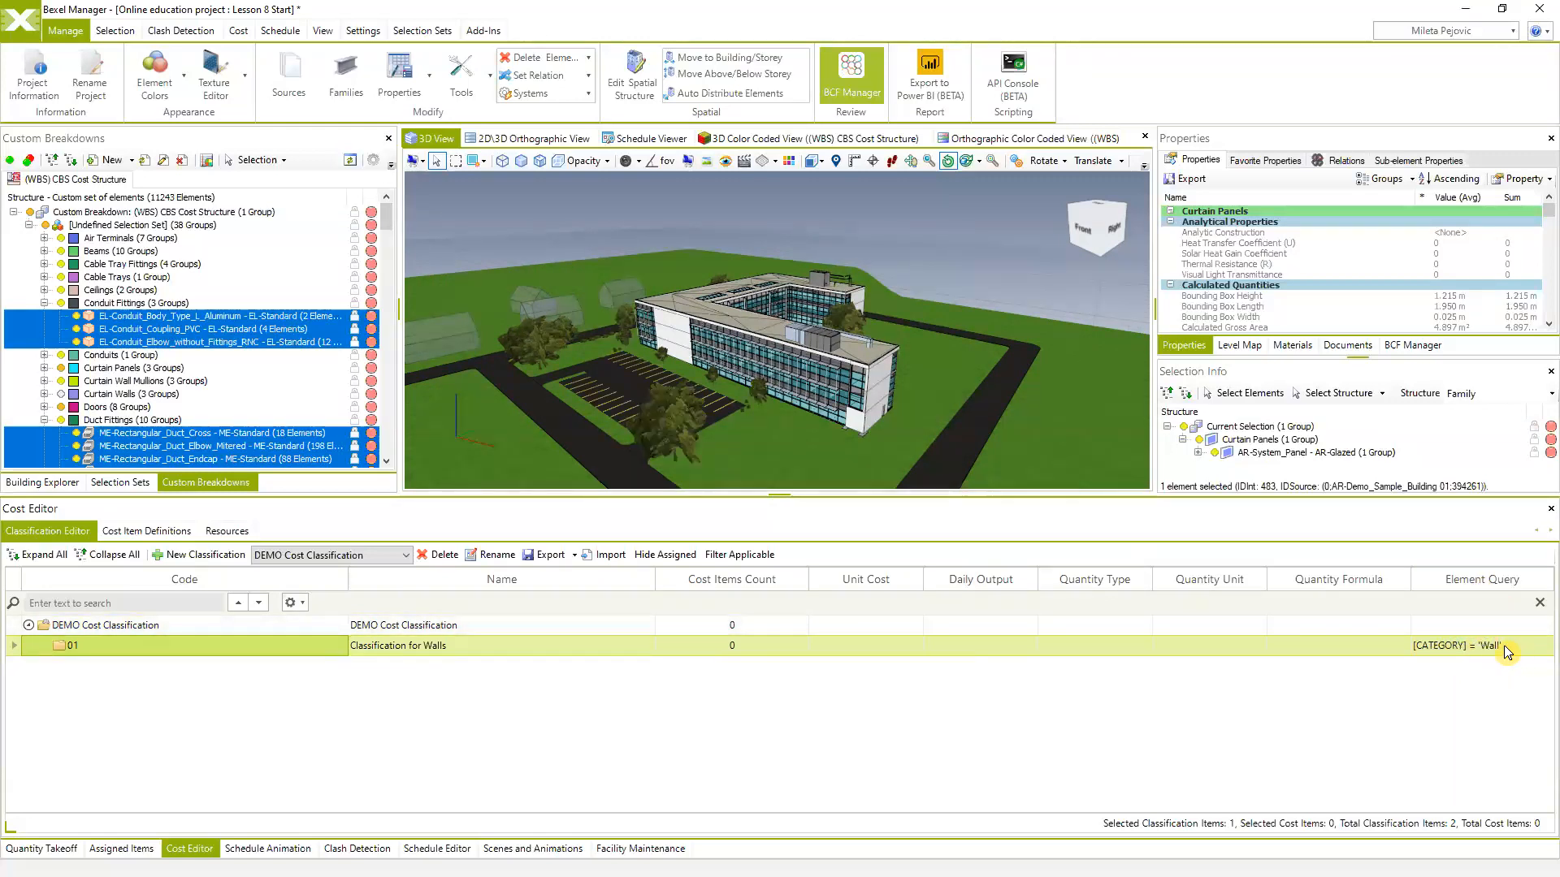
Select all applicable elements of classification item 01 and inspect the matching walls in the selection structure and 3D model
right_click(128, 647)
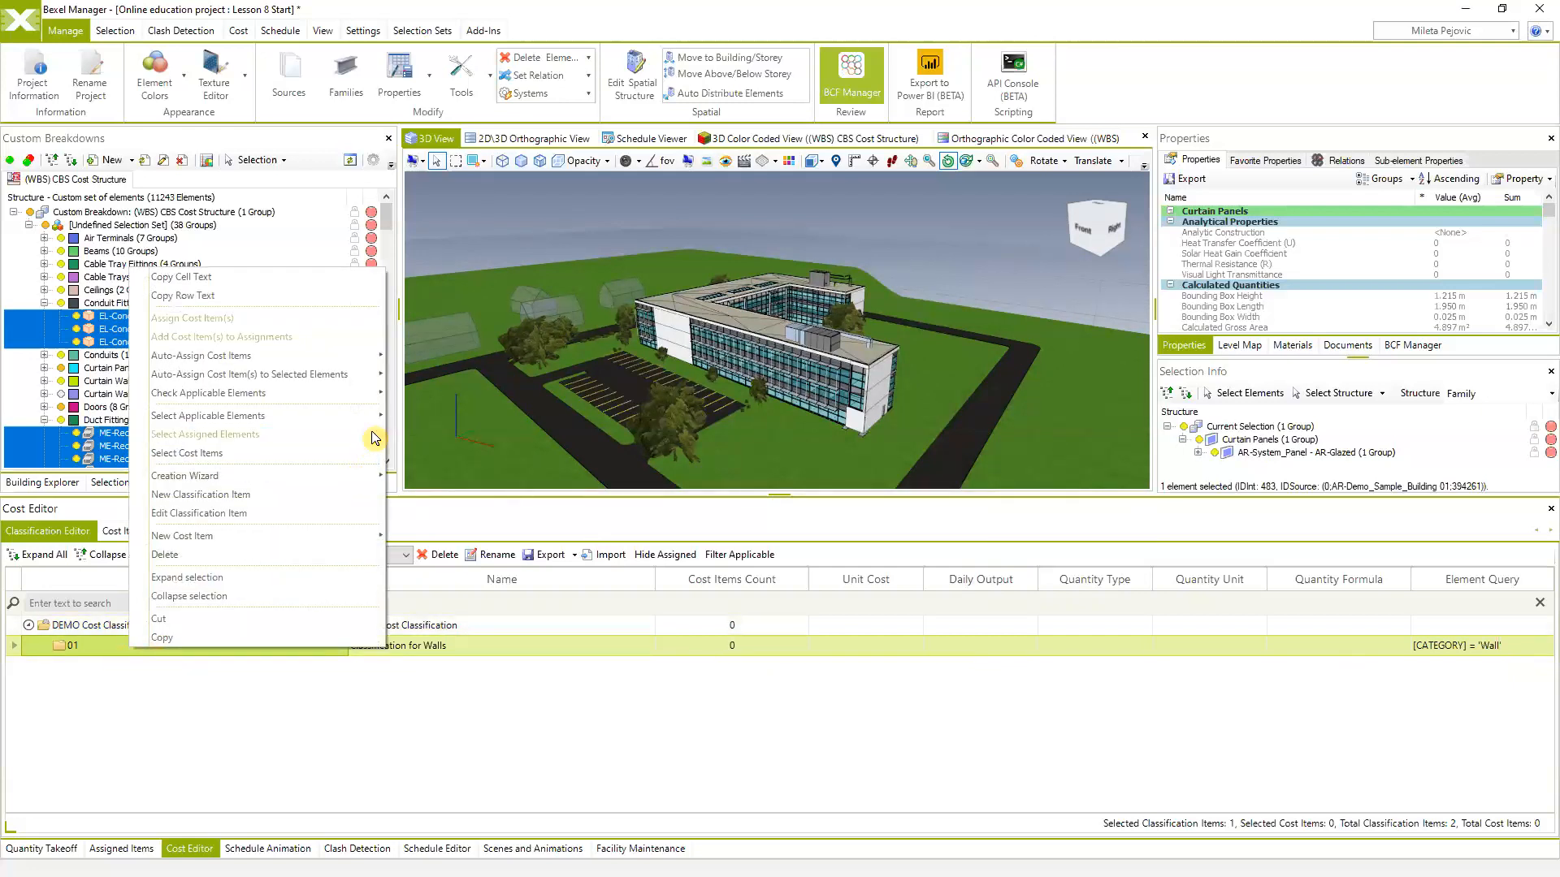
mouse_move(380, 418)
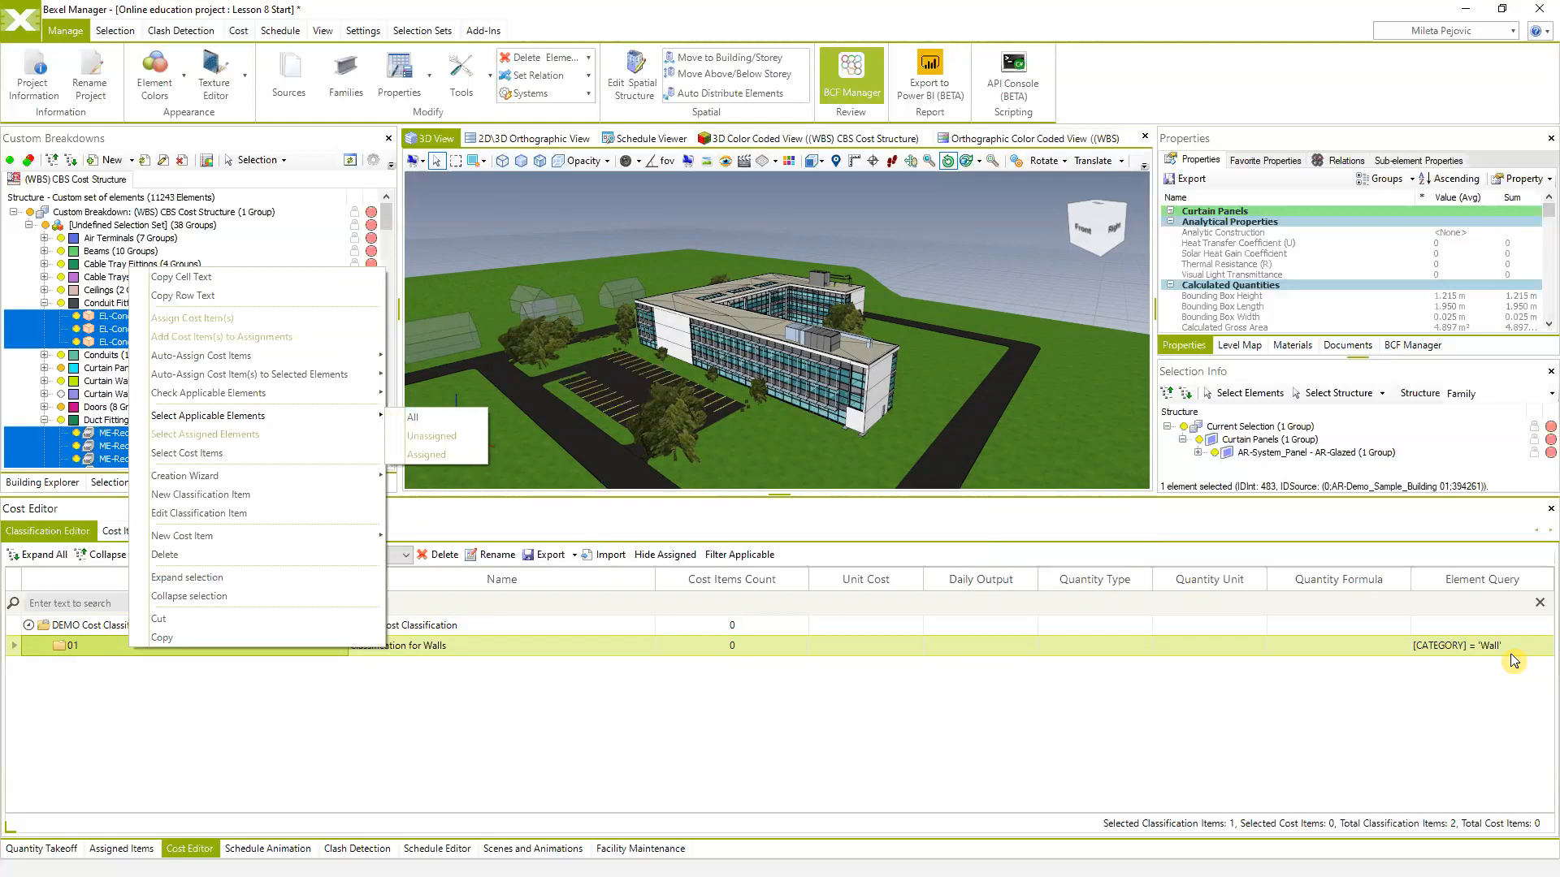
left_click(427, 419)
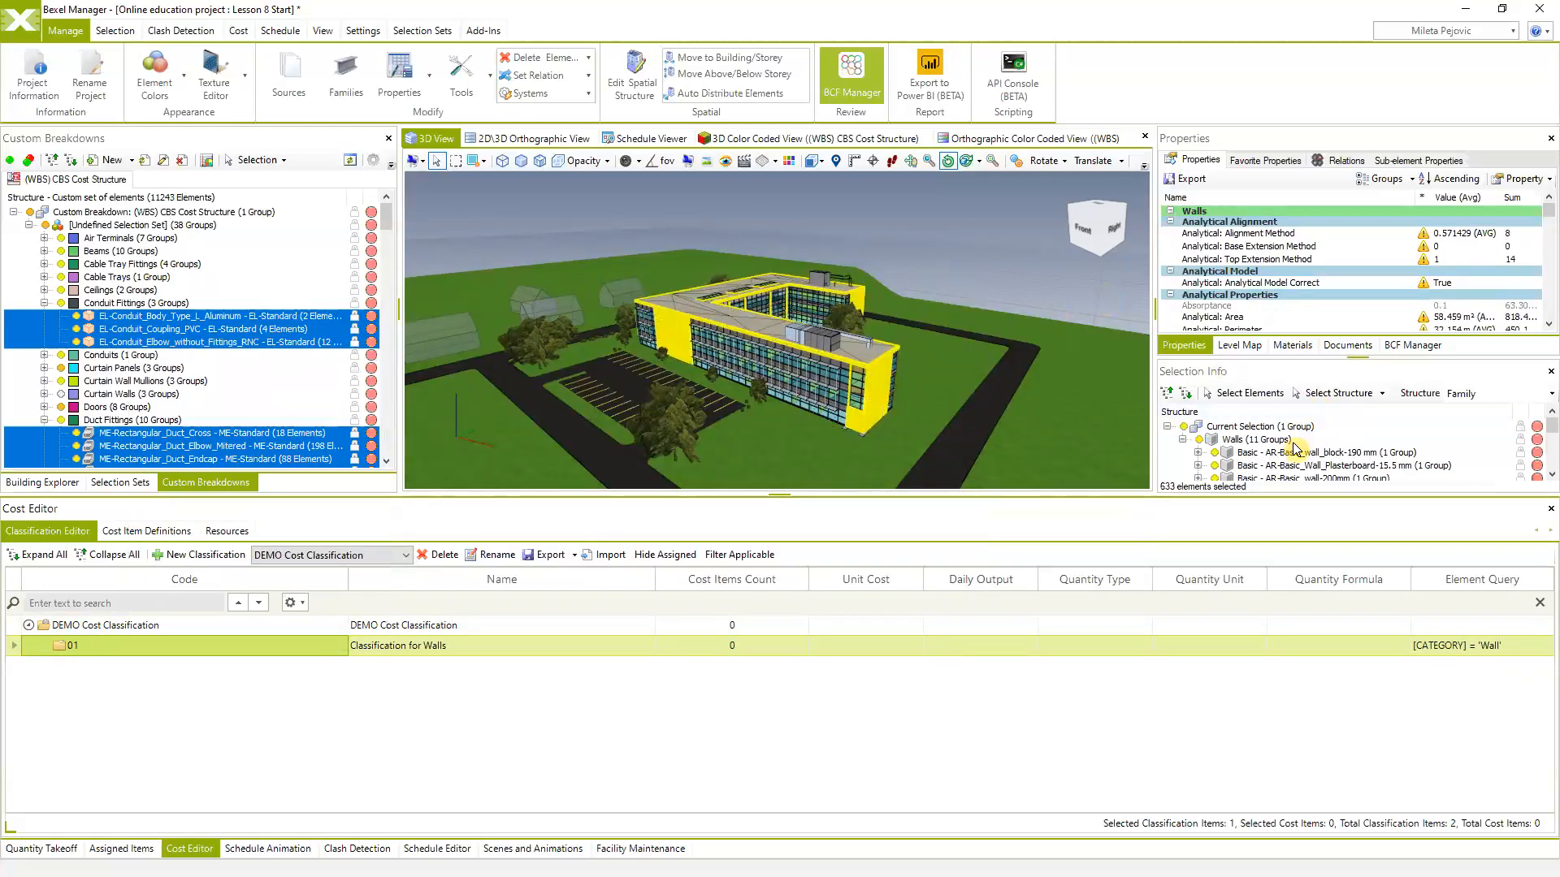
scroll(1297, 457, "down", 3)
scroll(1297, 456, "up", 3)
left_click_drag(816, 398, 815, 395)
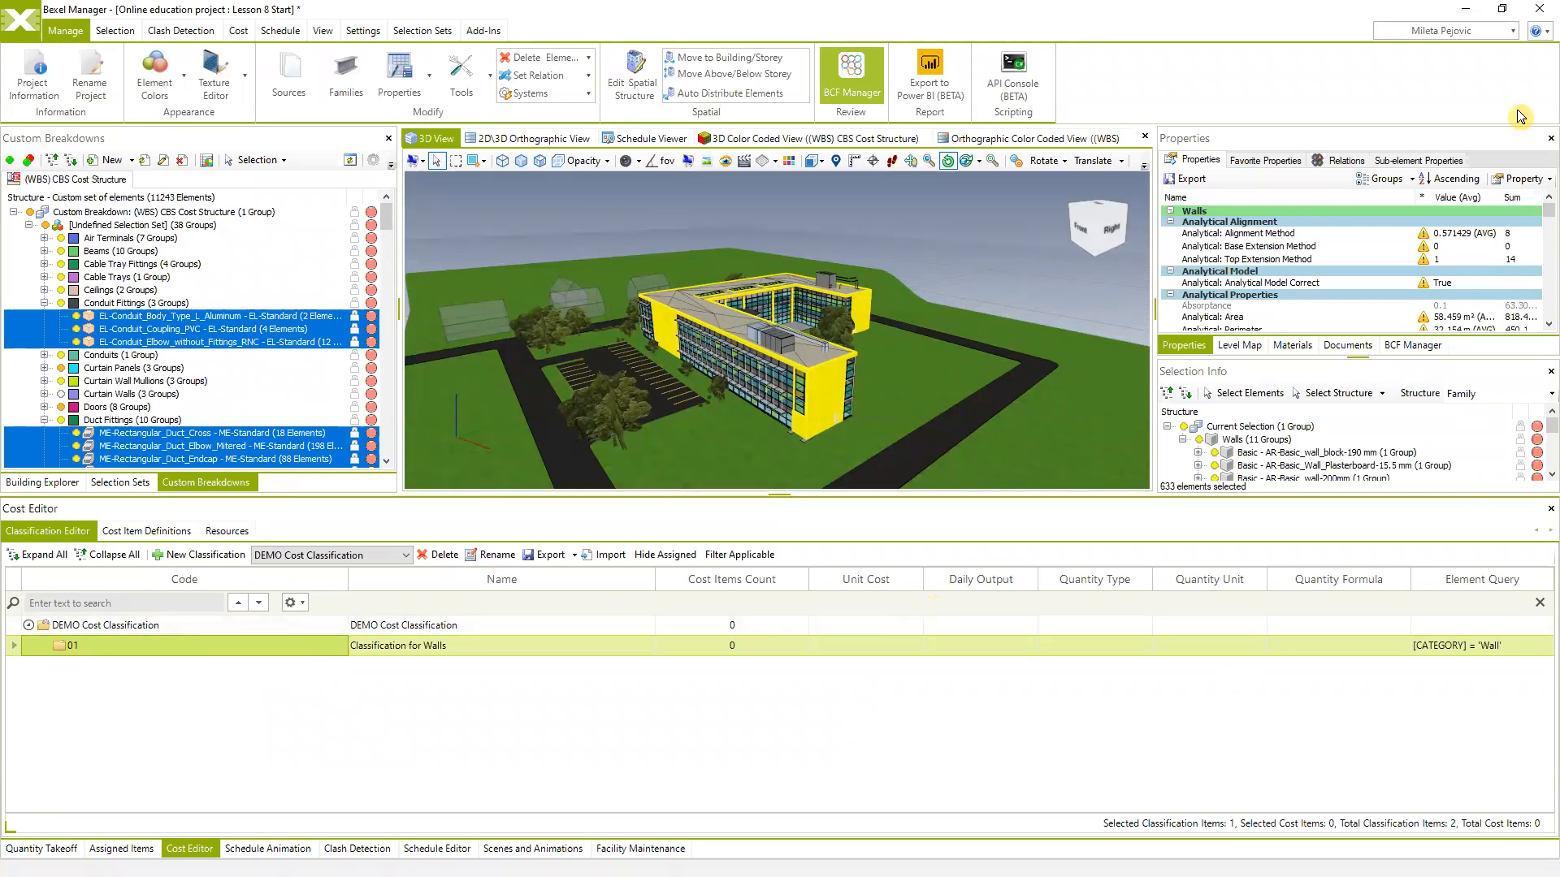
Shrink the project window out of the way and switch to File Explorer, going up to the Lessons folder
left_click(1501, 9)
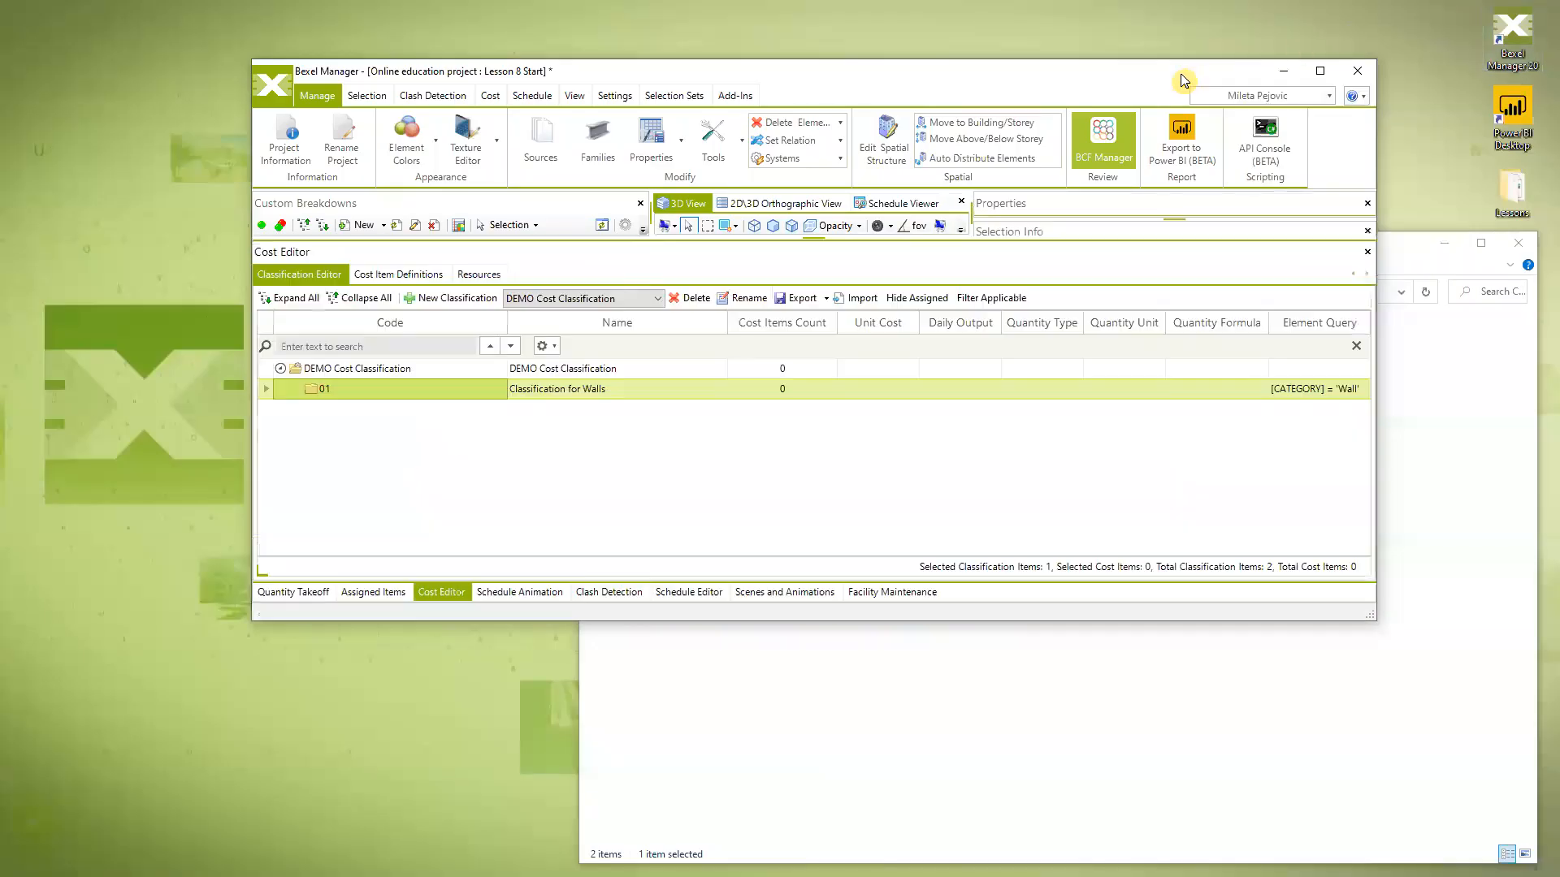
left_click_drag(1181, 80, 993, 59)
left_click(1332, 249)
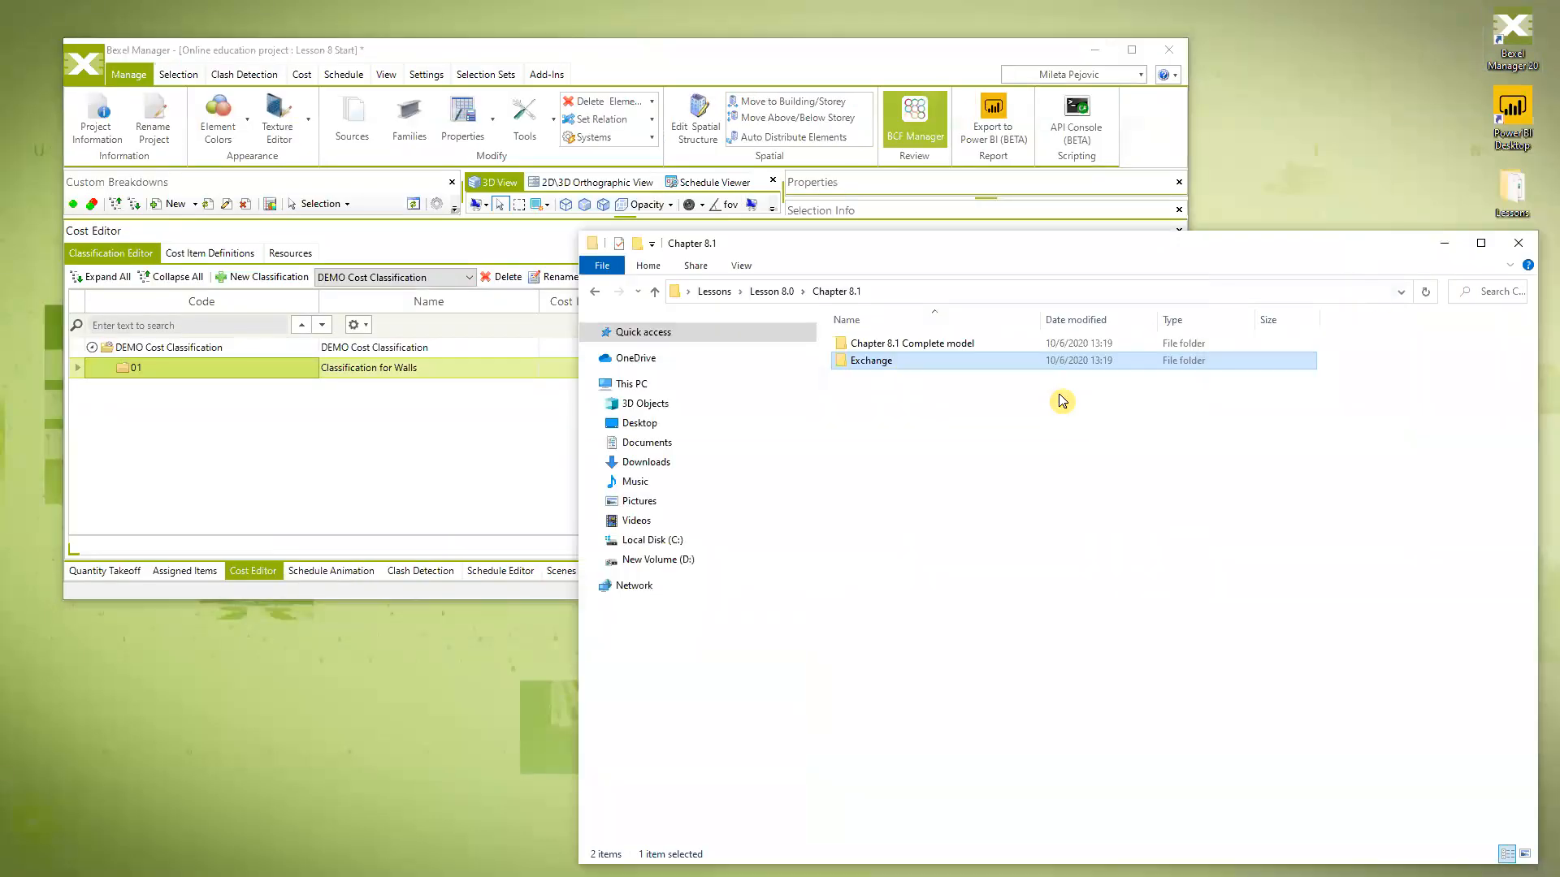
left_click(772, 292)
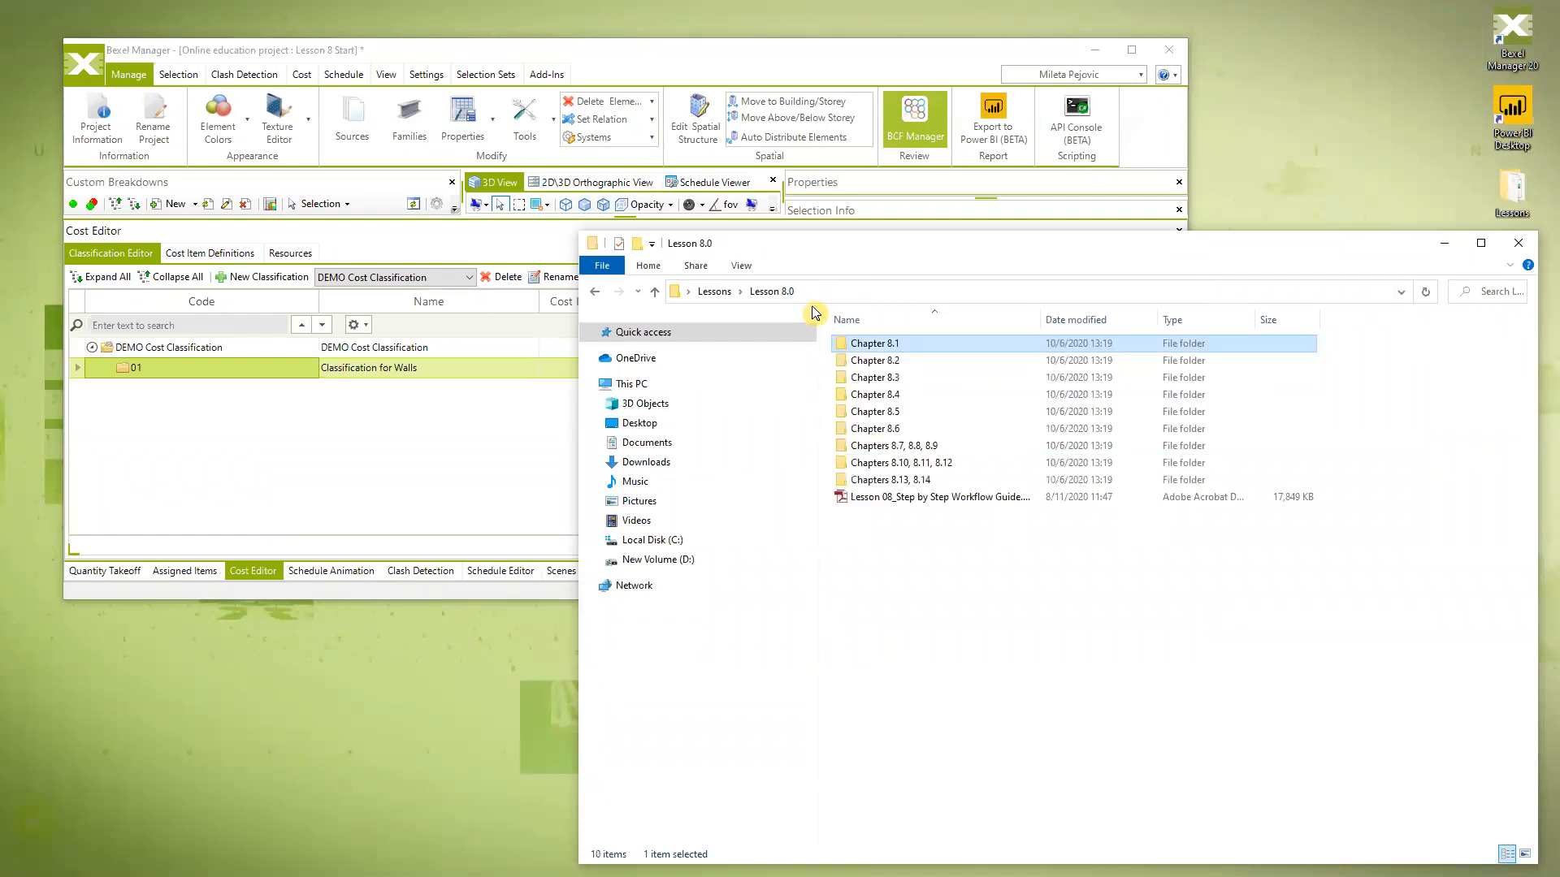
double_click(898, 345)
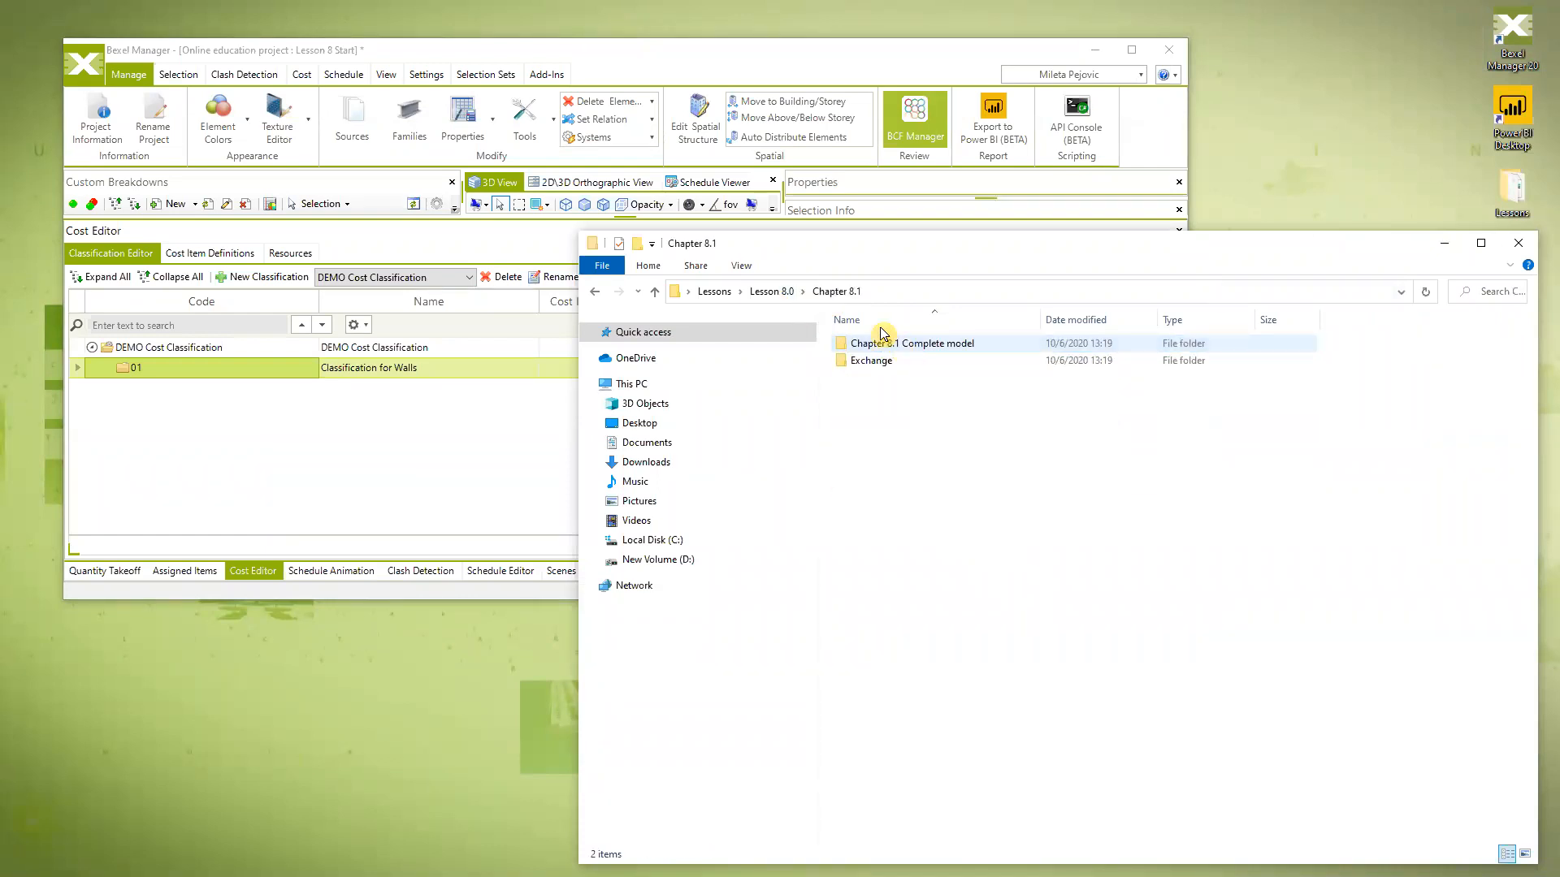
left_click(767, 293)
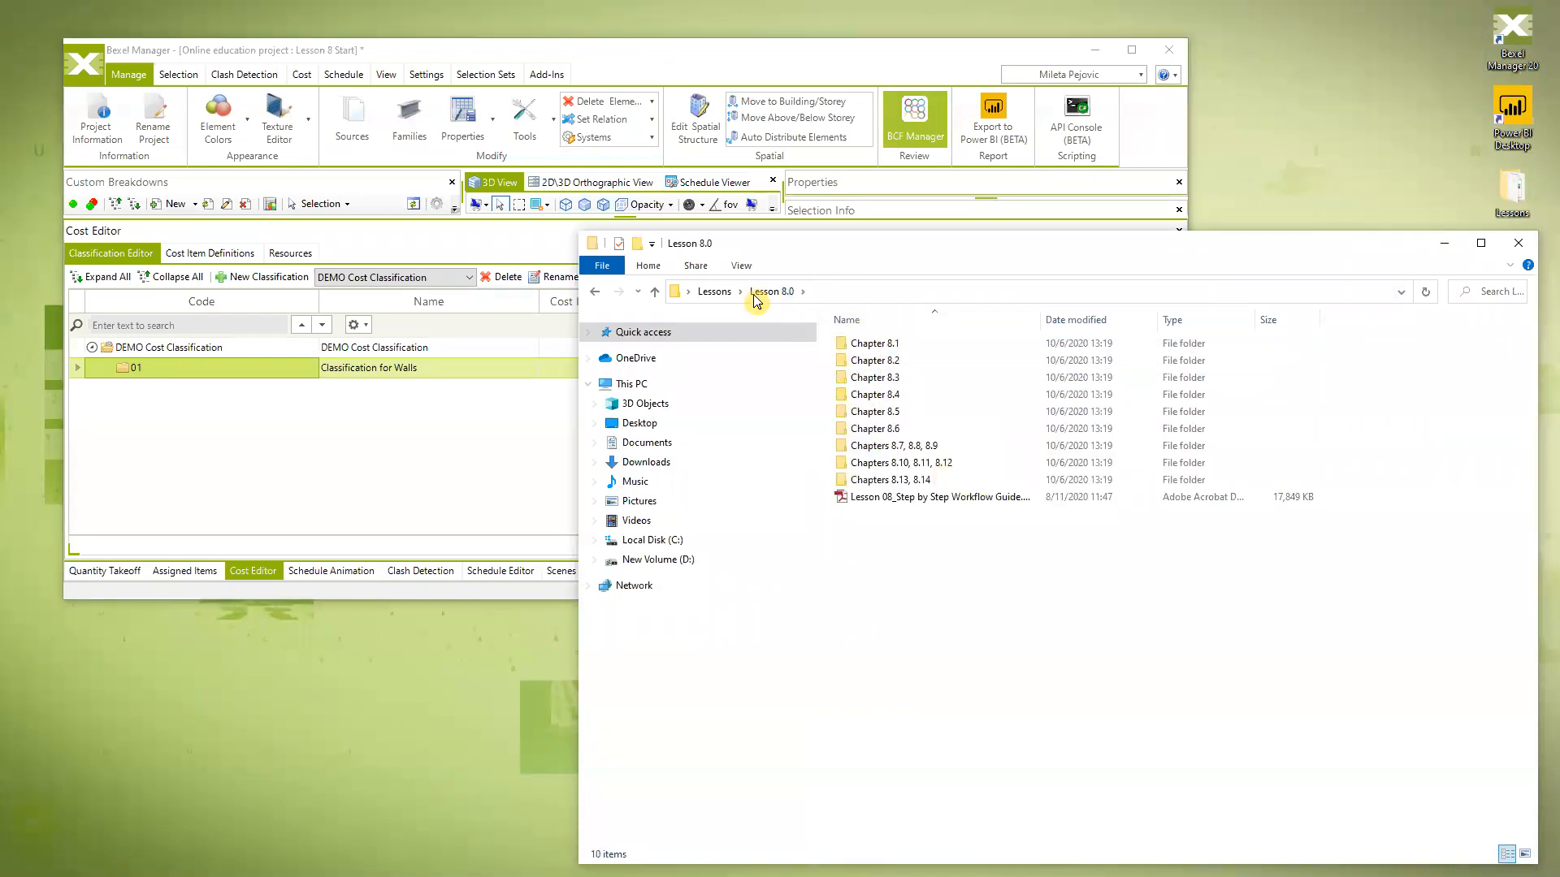
left_click(723, 294)
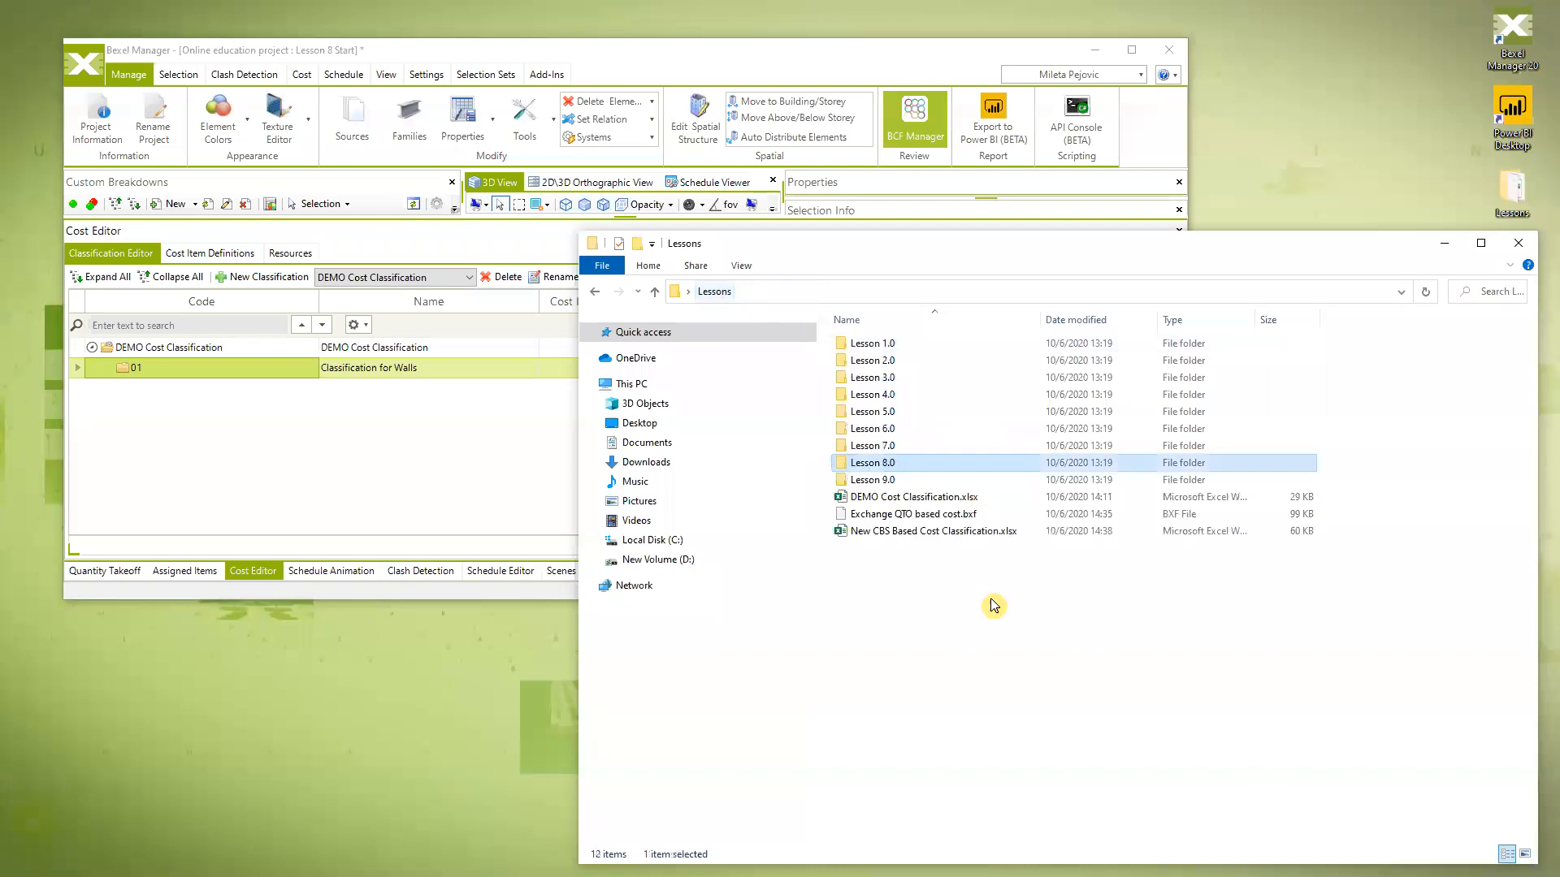
Open DEMO Cost Classification.xlsx in Excel and fit the Name column's width to its contents
left_click(923, 502)
double_click(922, 502)
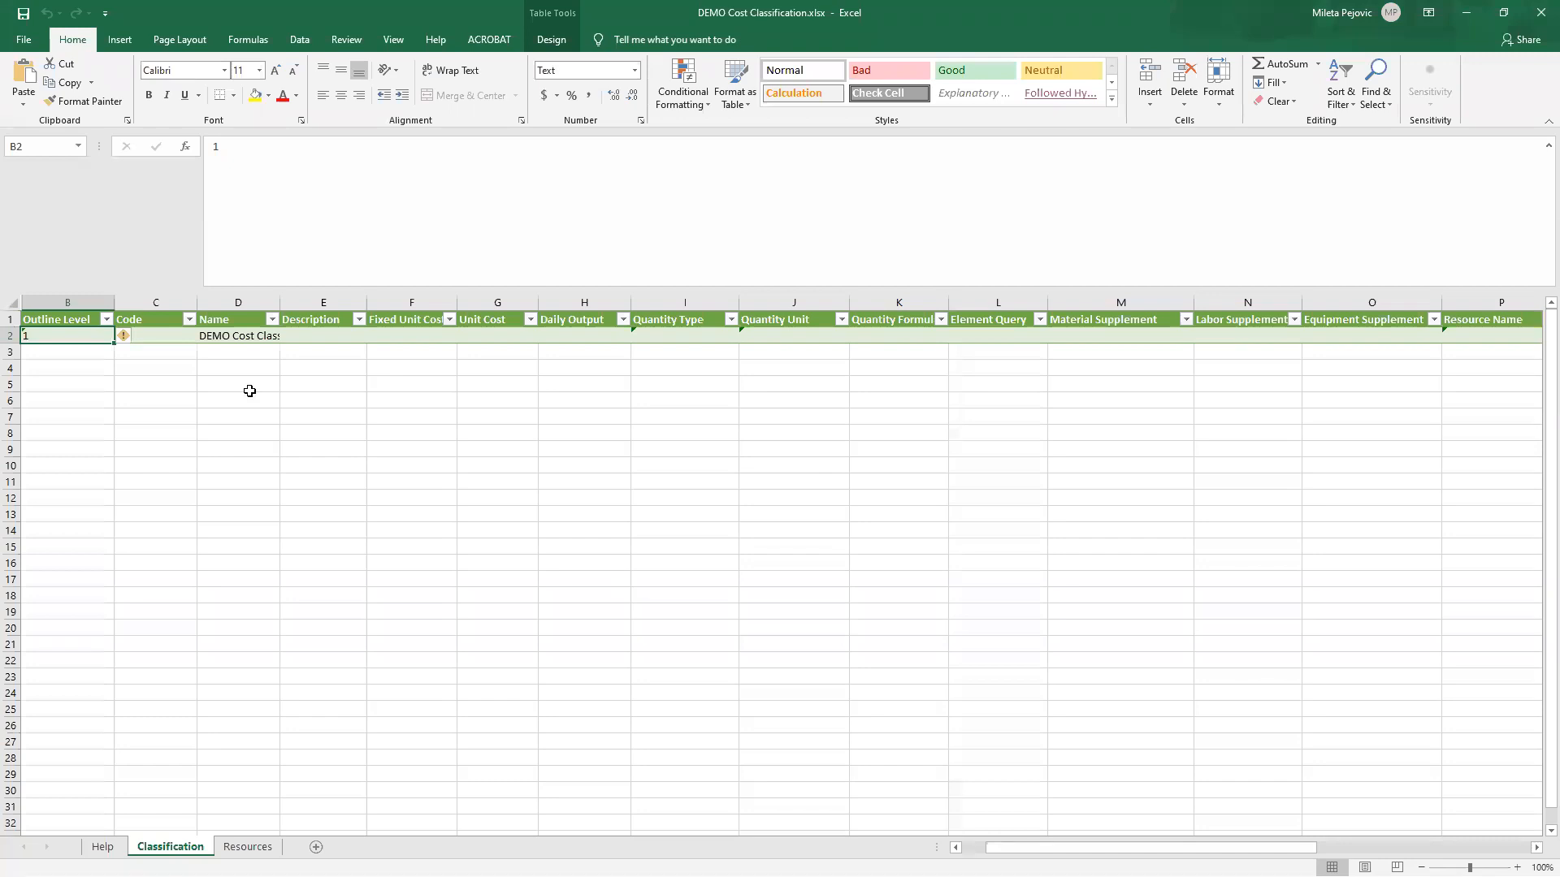
double_click(276, 309)
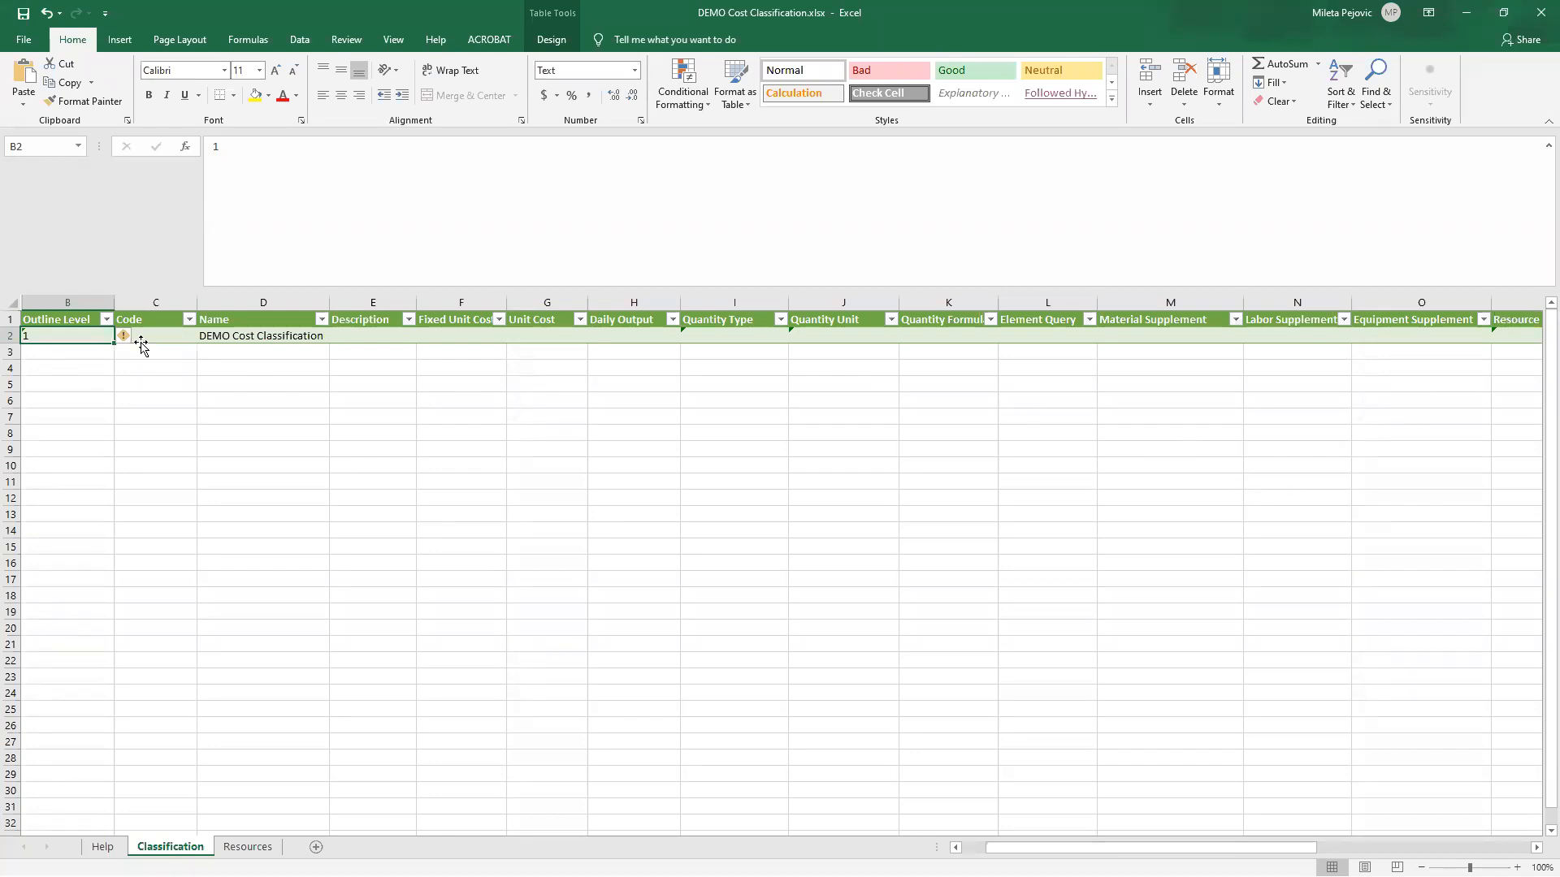
left_click(73, 352)
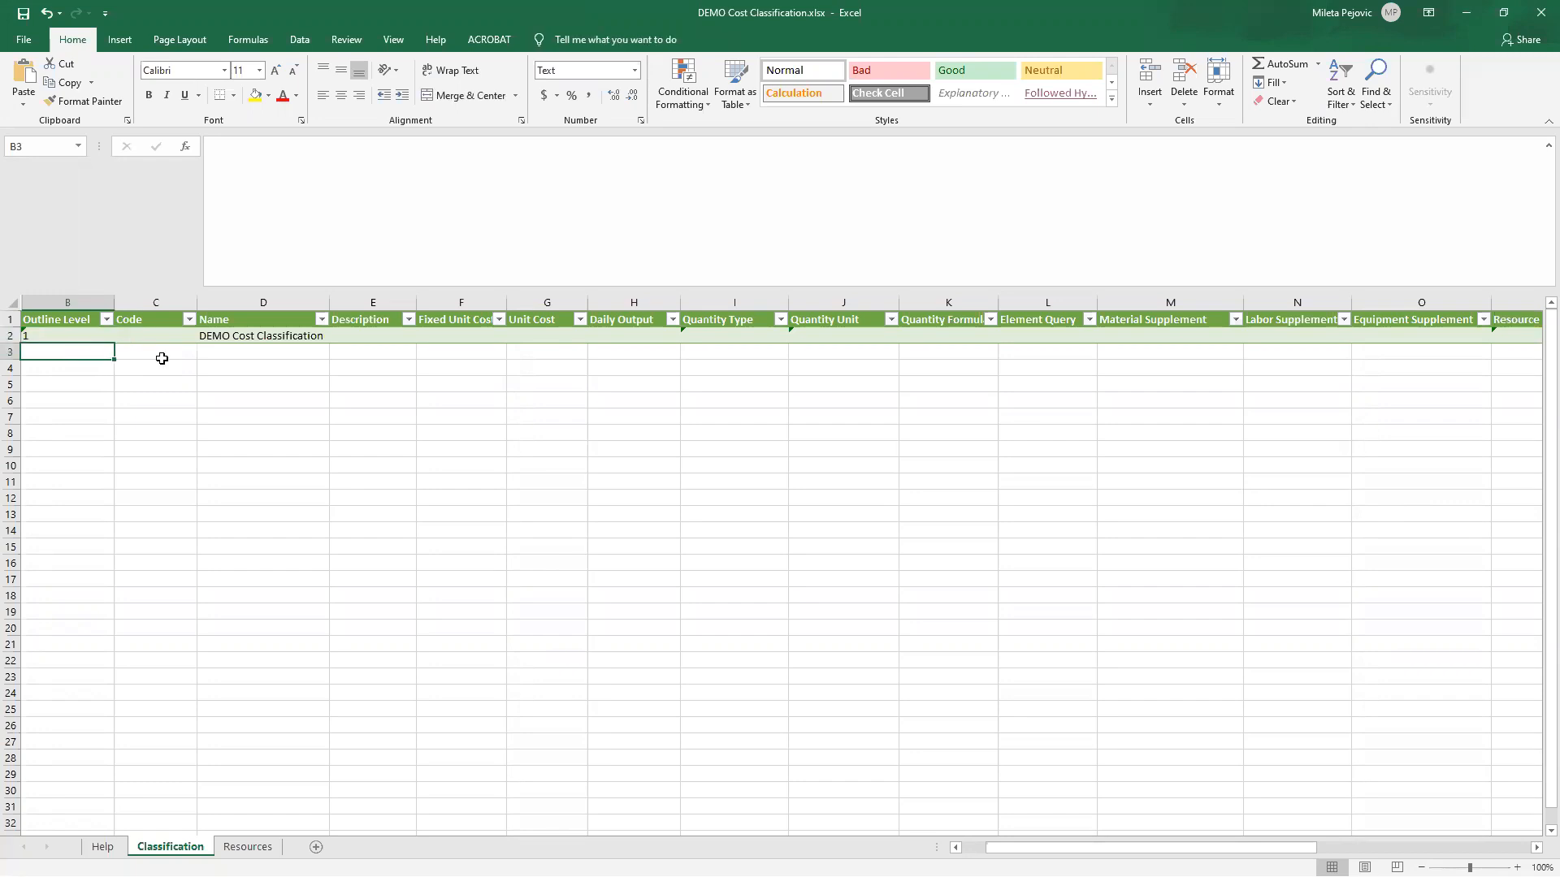
left_click(161, 358)
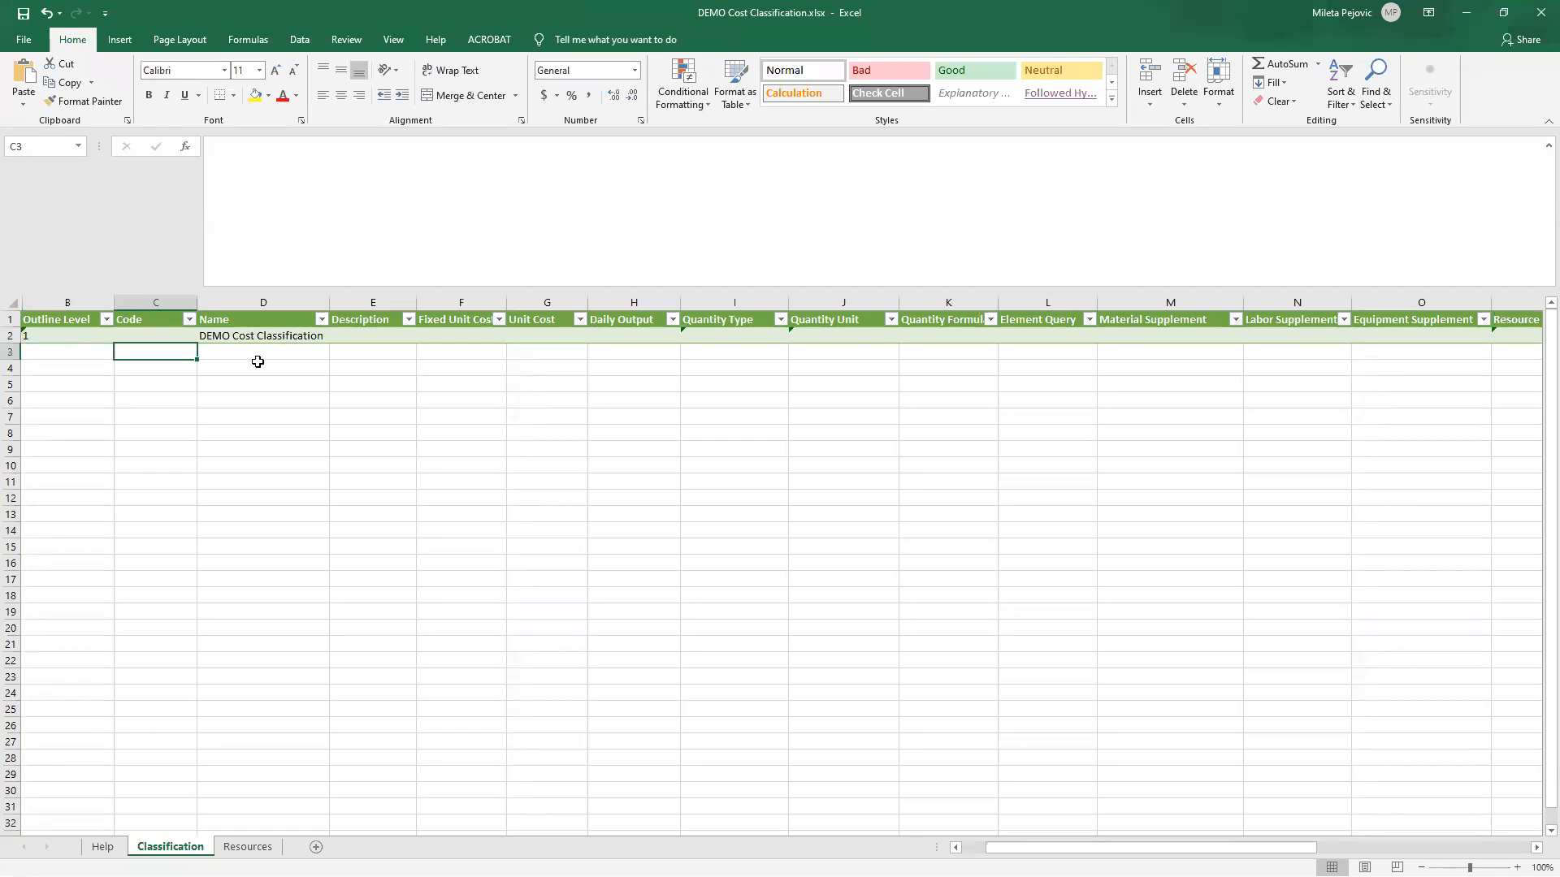
left_click_drag(1214, 847, 1295, 846)
left_click_drag(623, 350, 653, 726)
left_click_drag(1135, 848, 1039, 847)
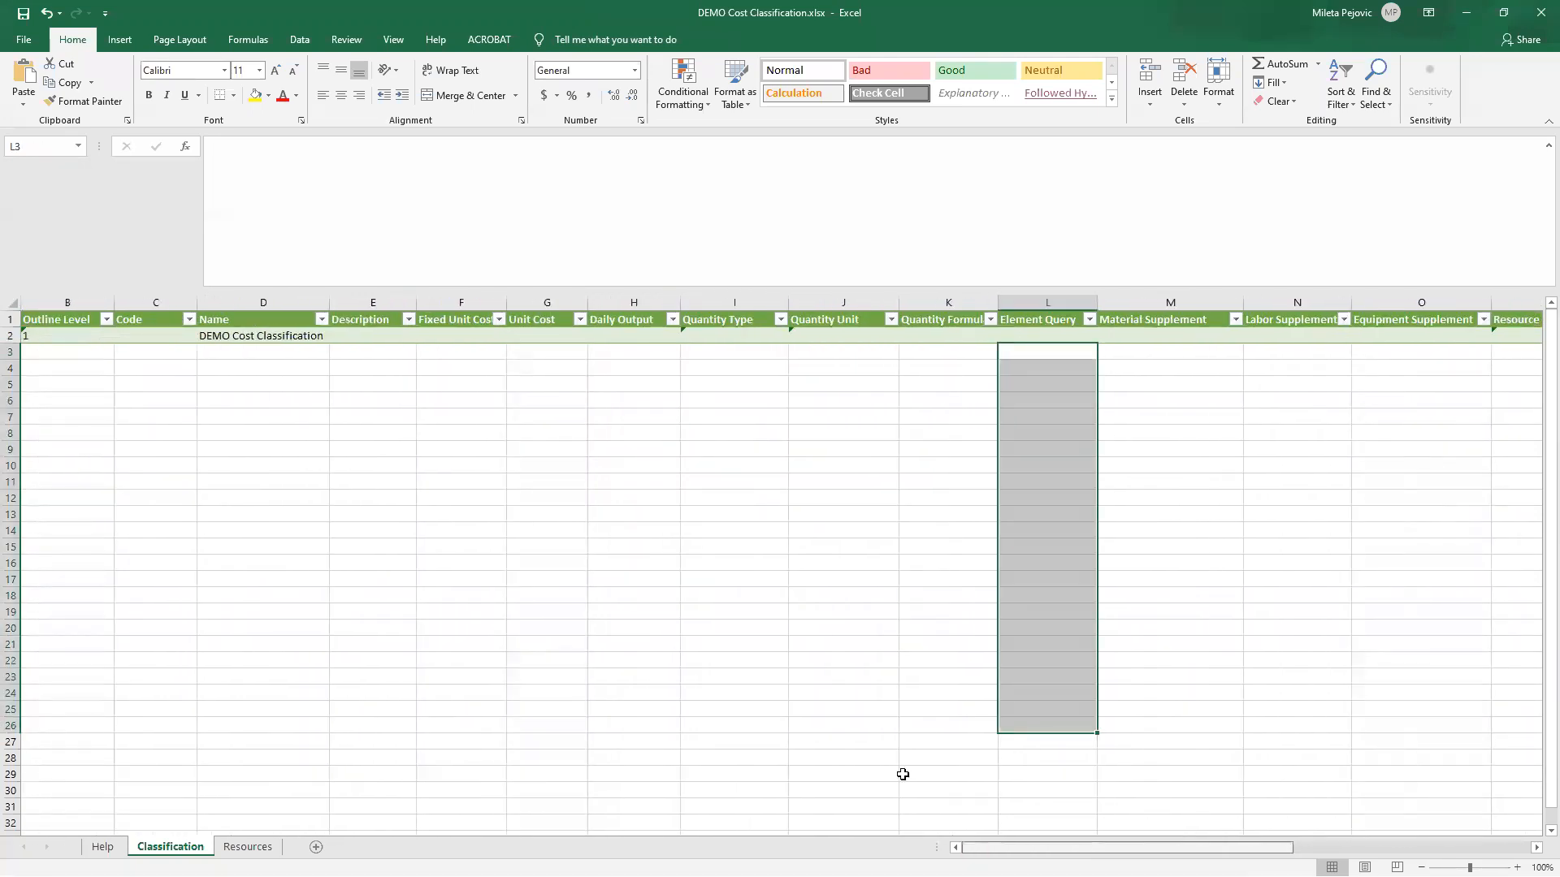
Add a classification item in row 3 with outline level 1.1 and code 01
left_click(79, 350)
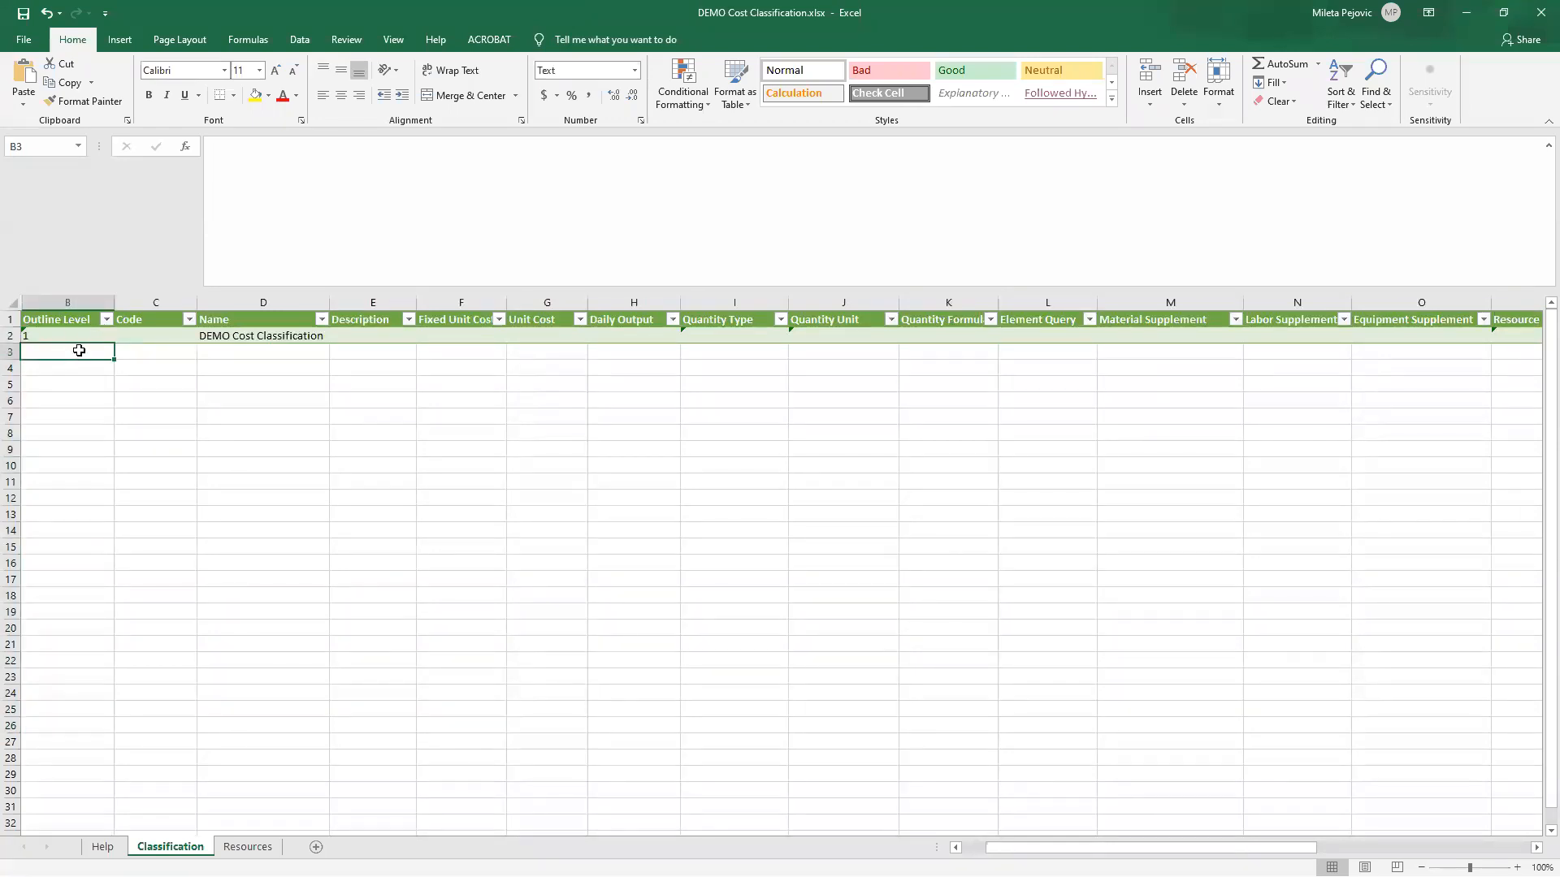
type("1.1")
left_click(84, 415)
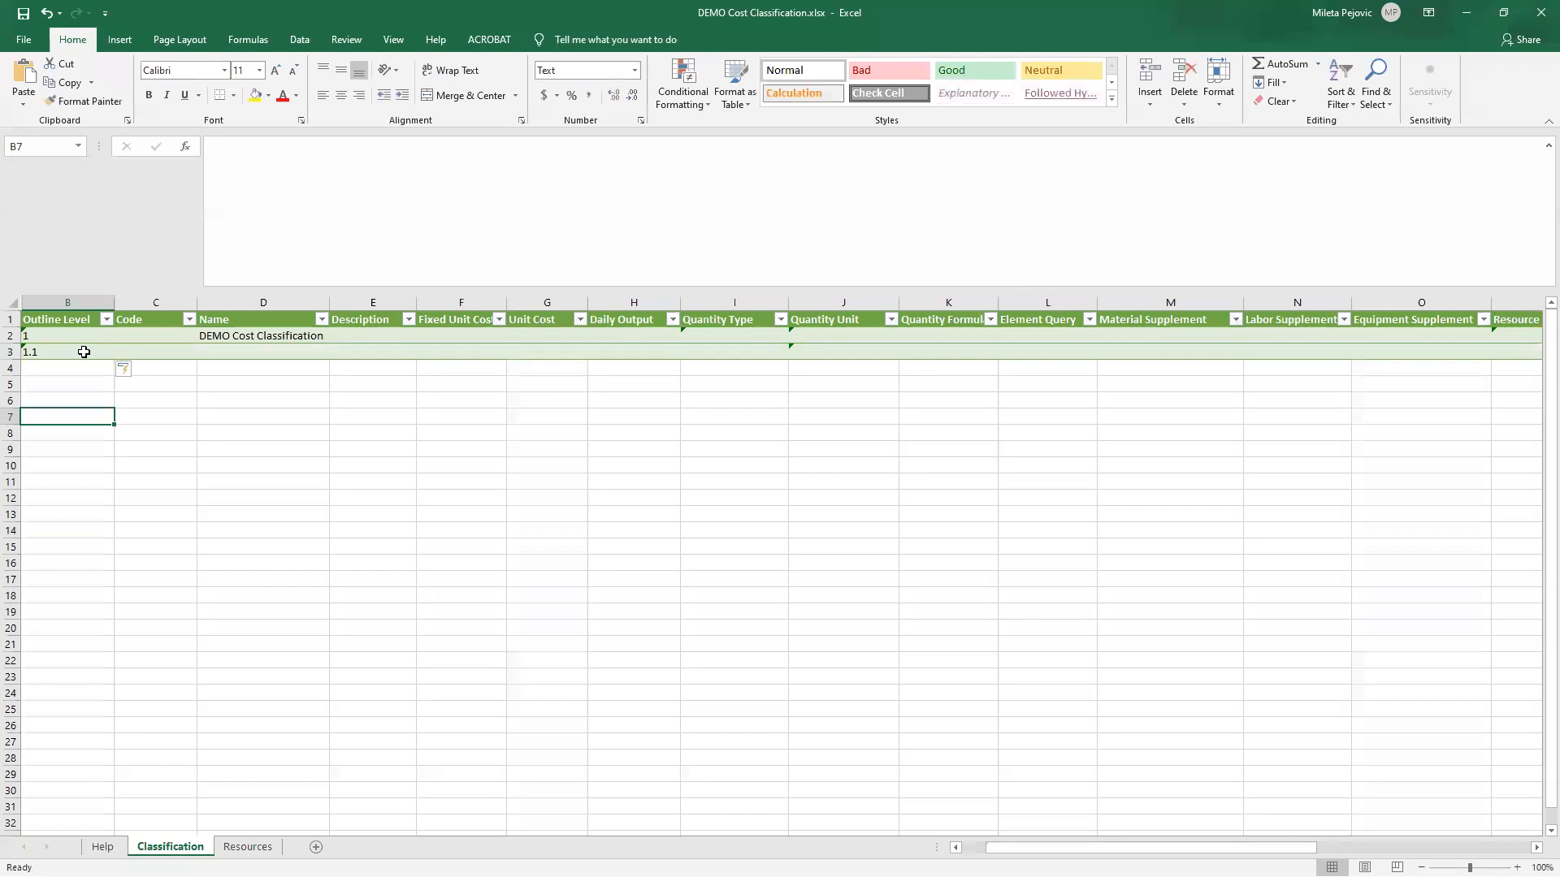
left_click(165, 356)
type("0")
type("1")
left_click(188, 399)
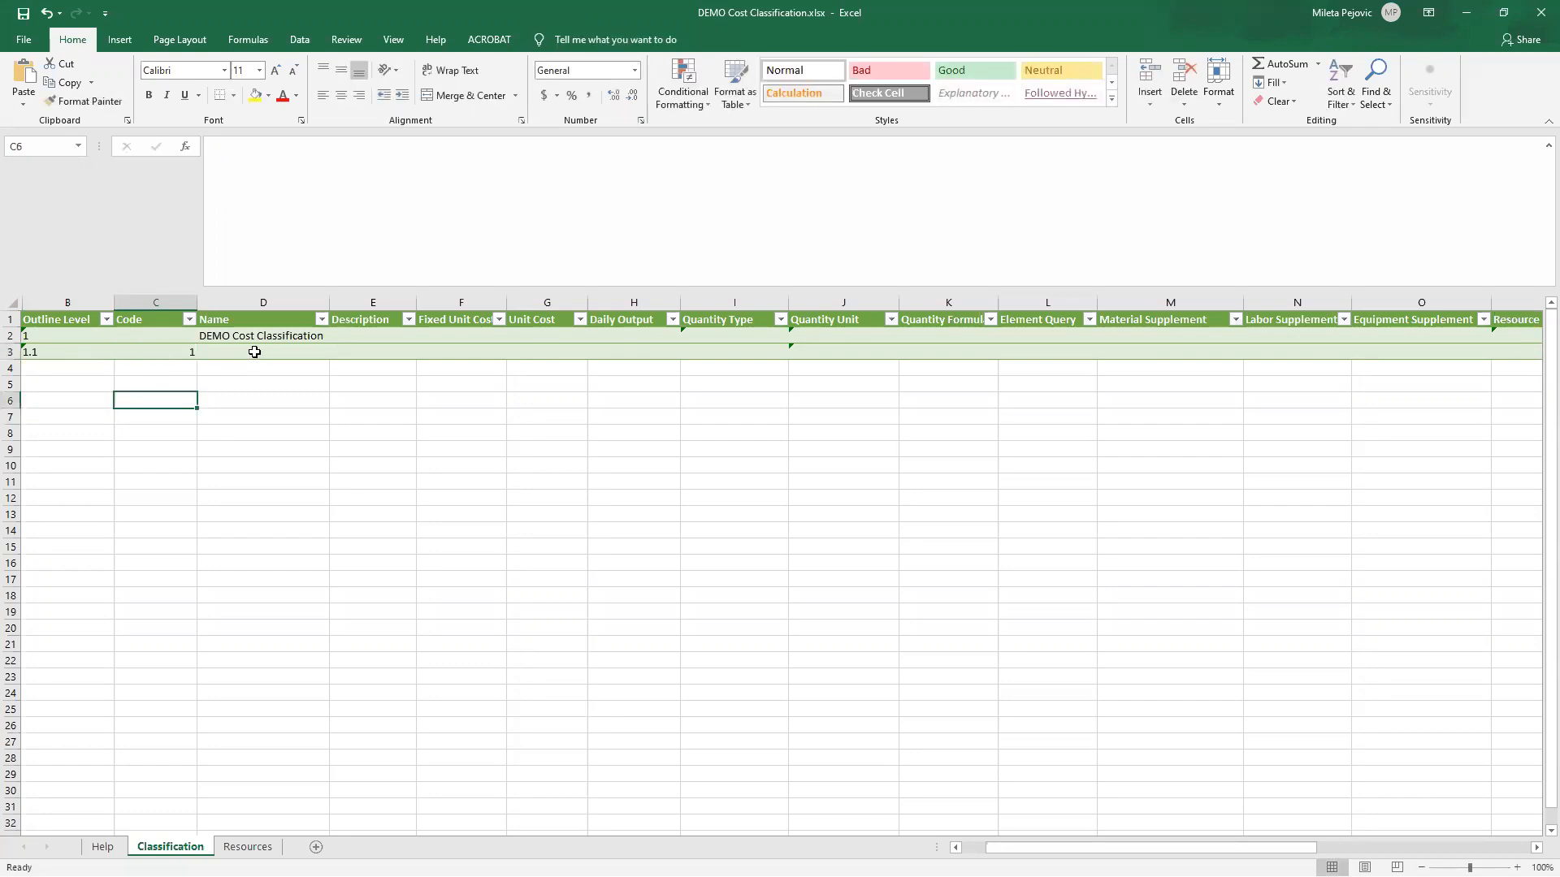
Widen the Name column and name the item in row 3 "Wall classification item"
left_click(254, 352)
left_click_drag(330, 302, 420, 303)
left_click(309, 415)
left_click(273, 351)
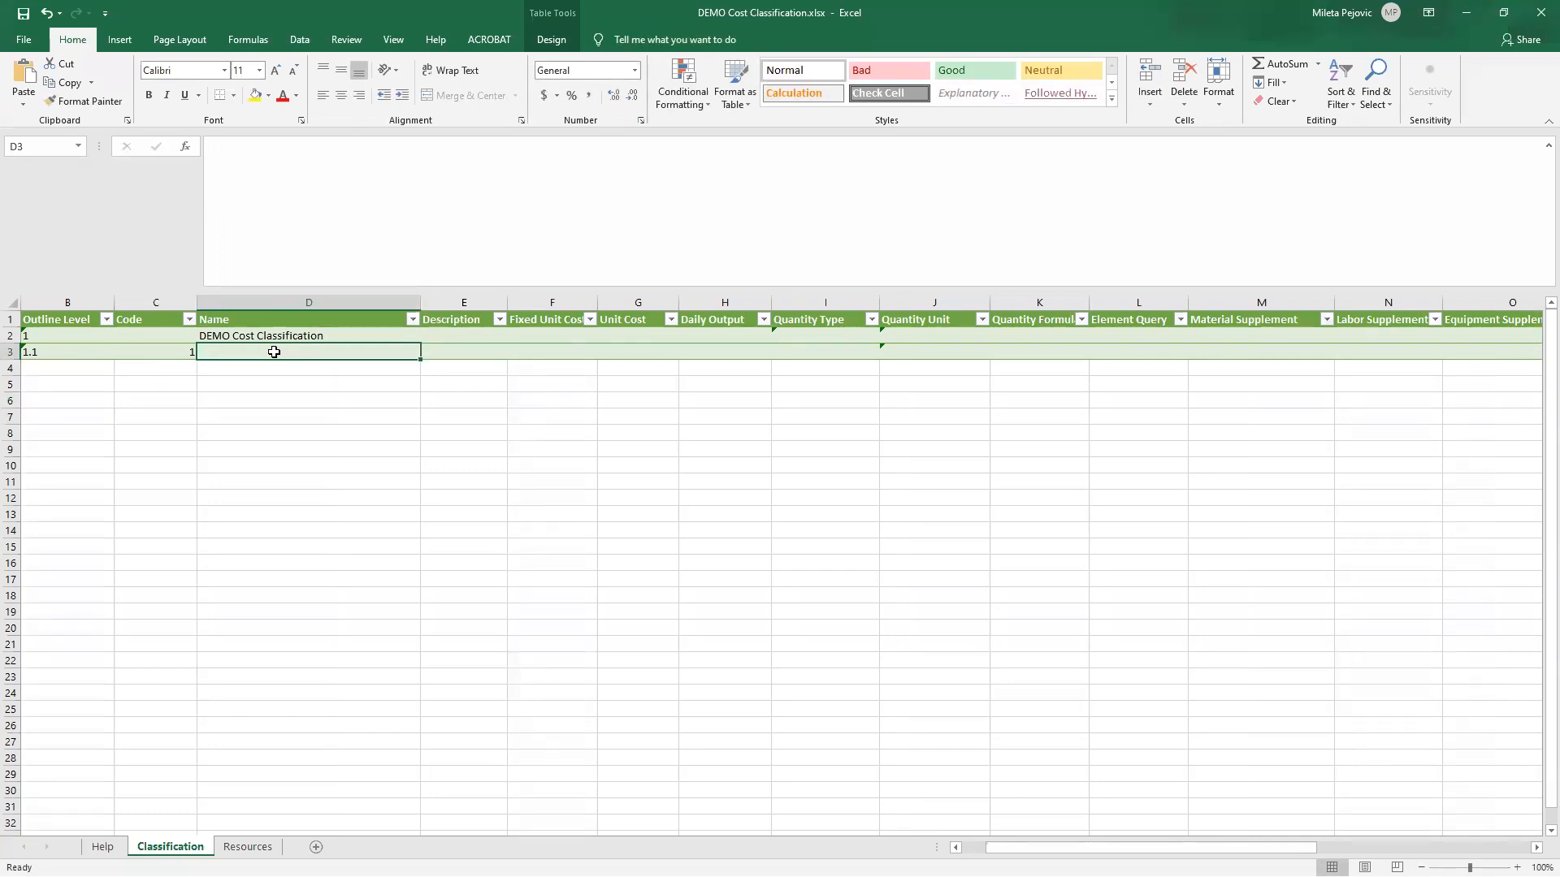
type("Wal")
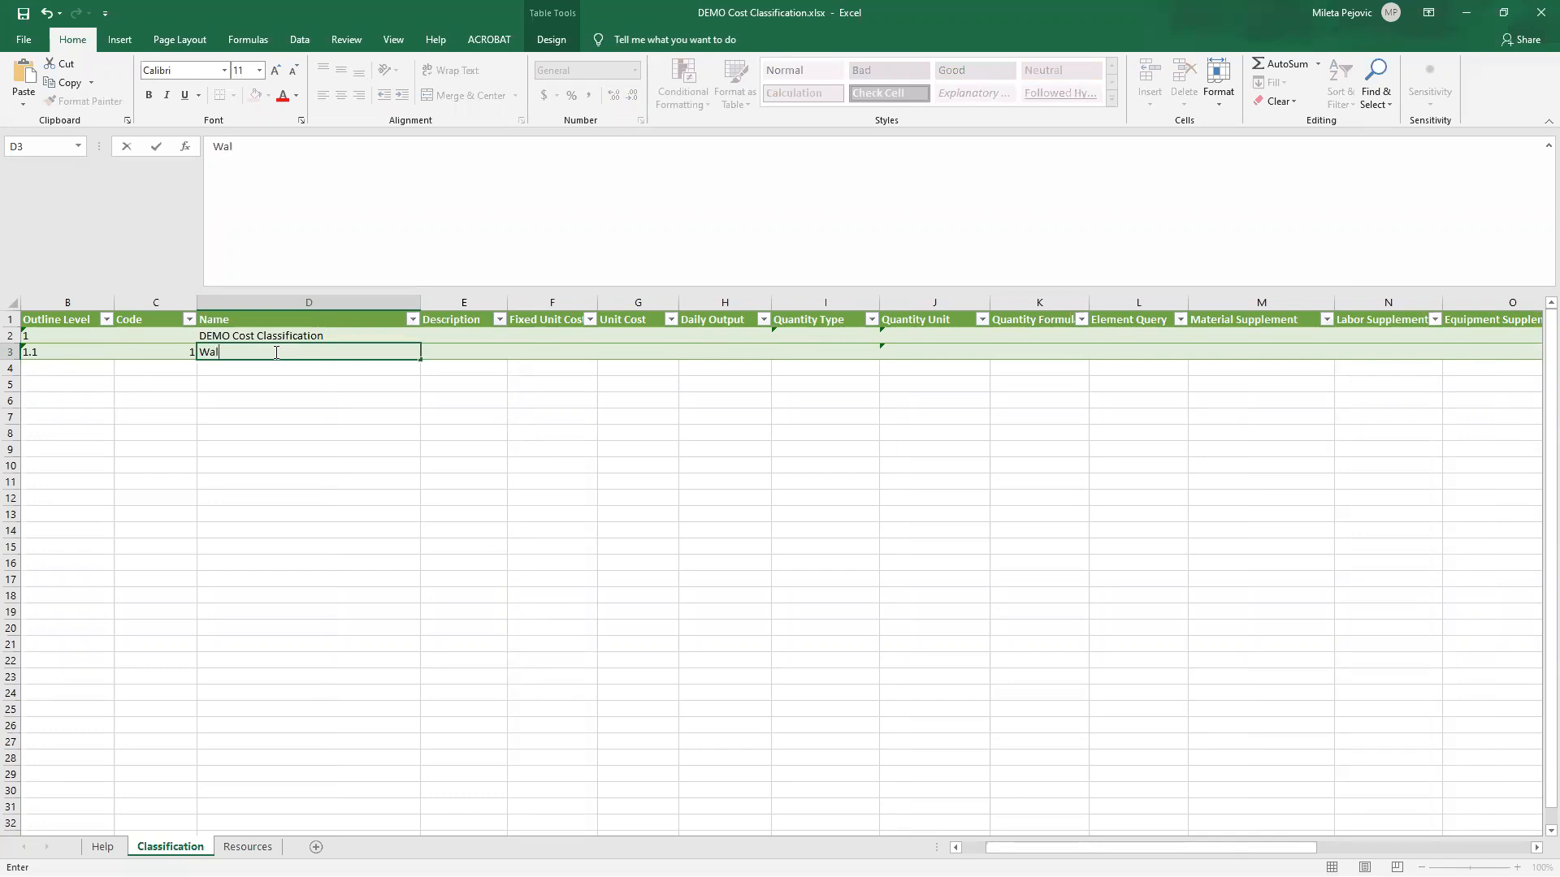
type("l classification item")
left_click(351, 432)
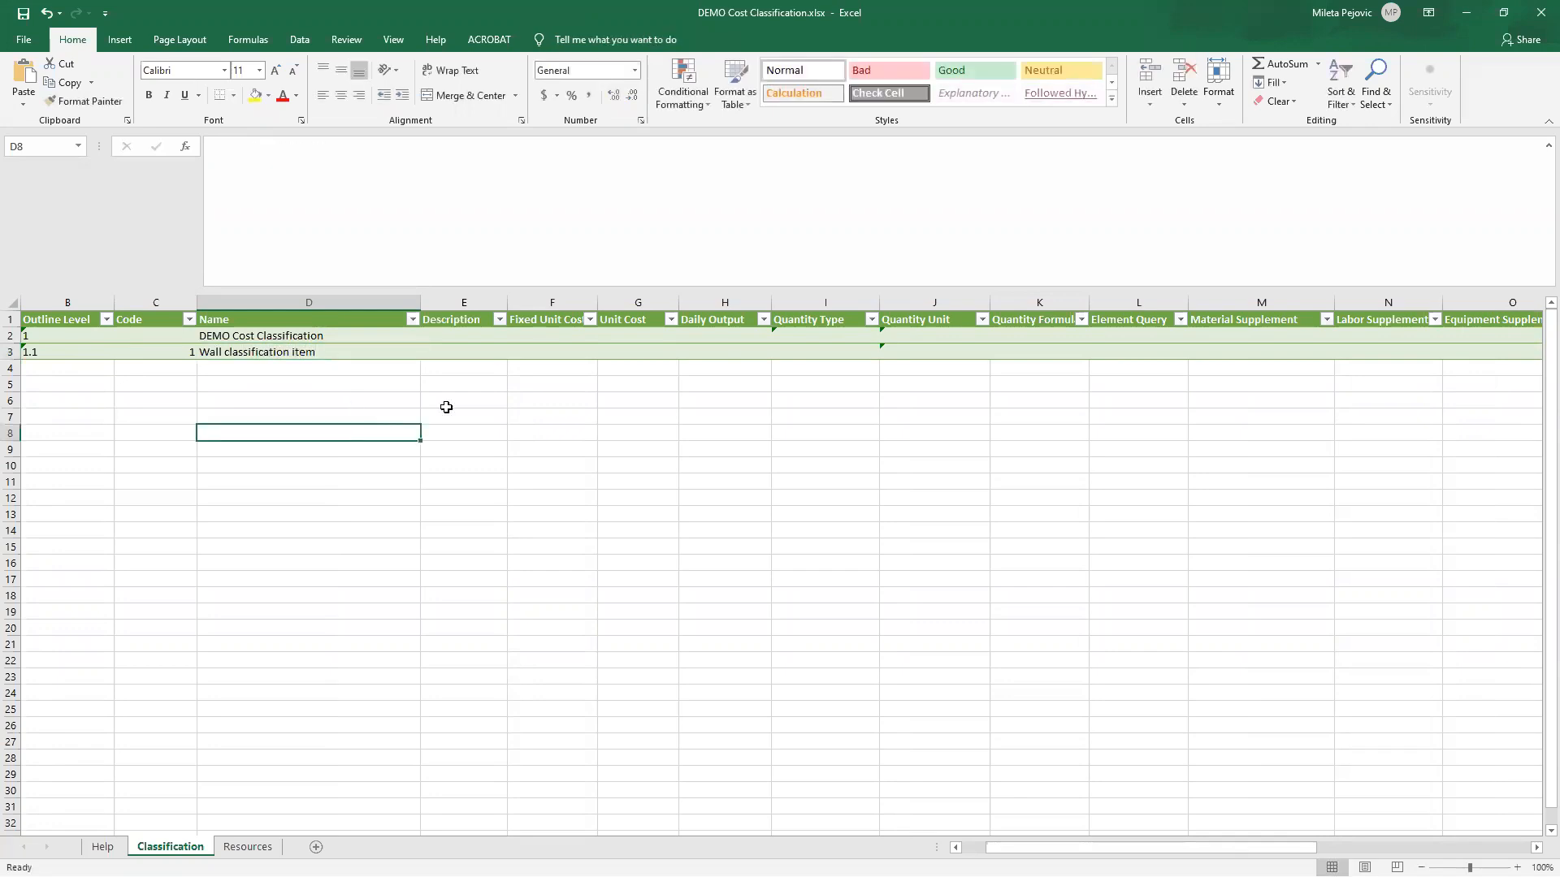
Widen the Description column and enter "All walls in project" as the wall item's description
left_click_drag(504, 304, 560, 302)
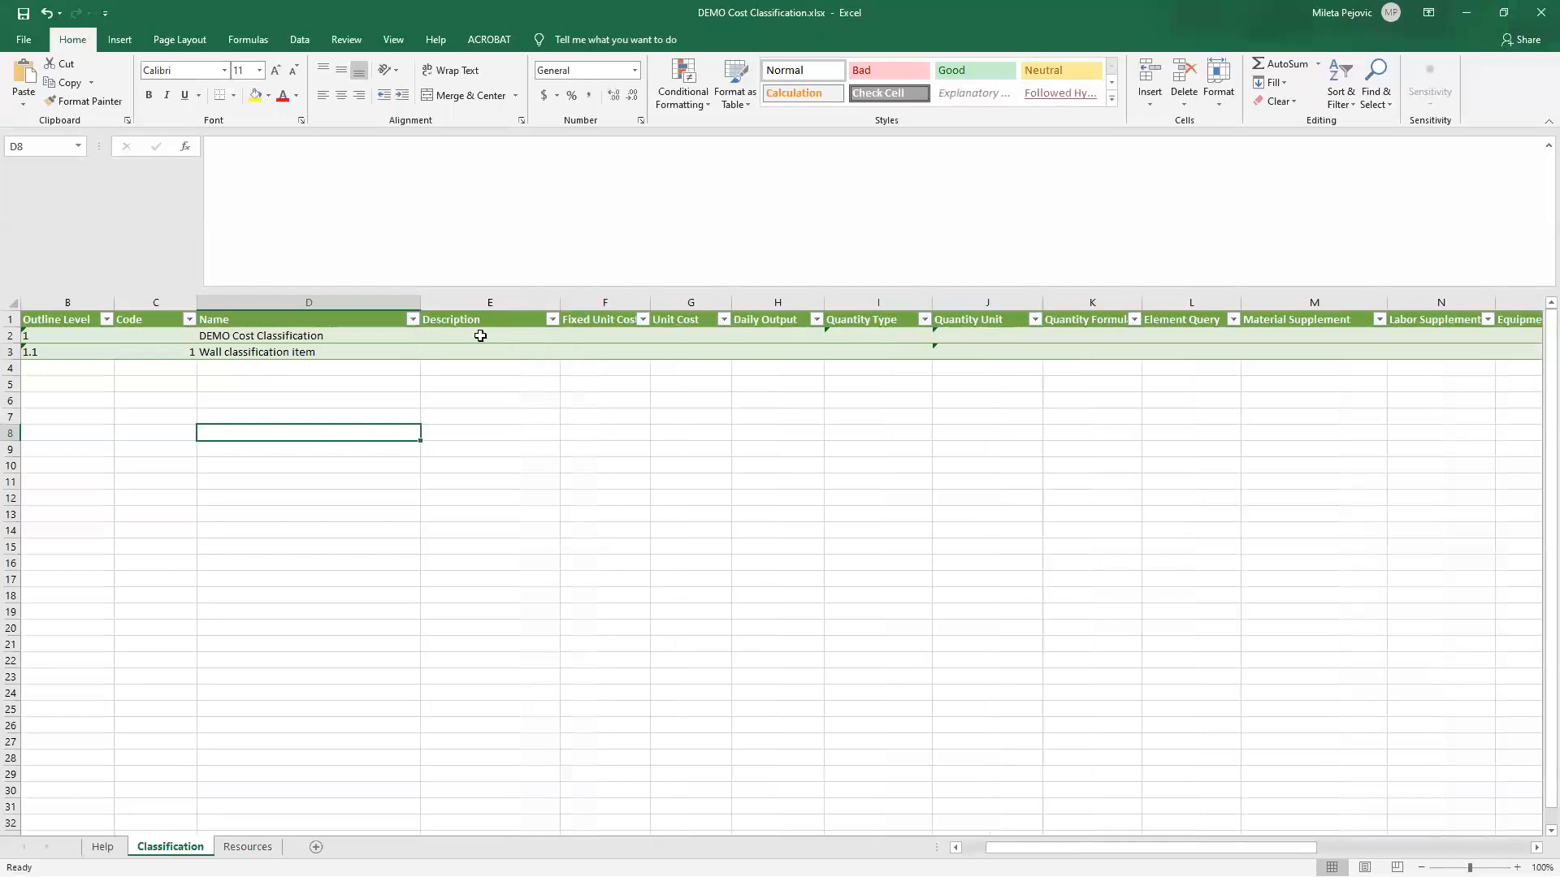
left_click(458, 349)
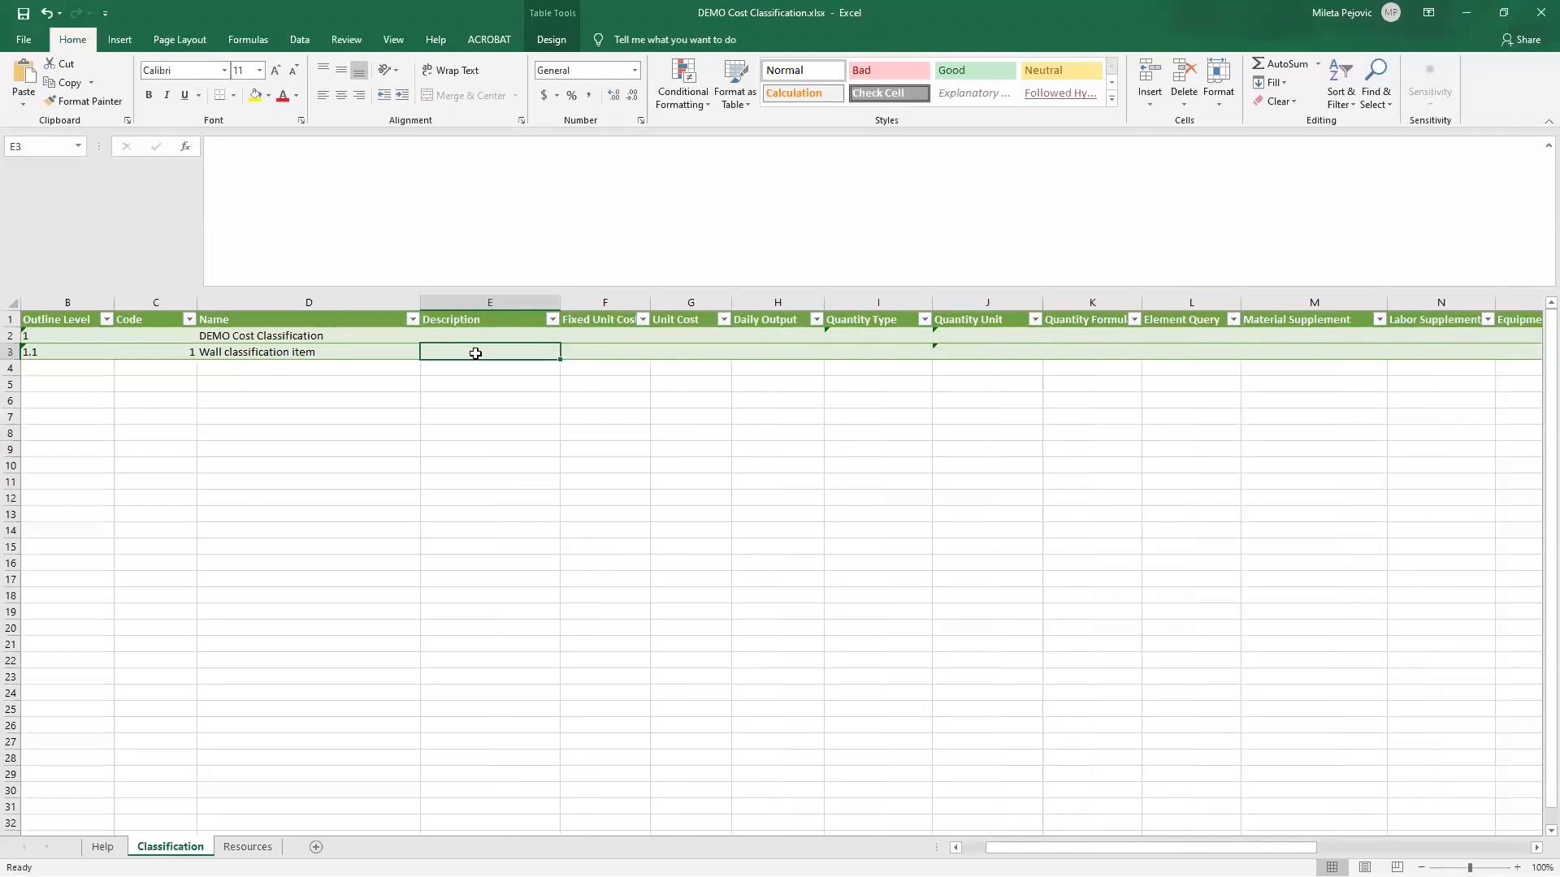
type("Al")
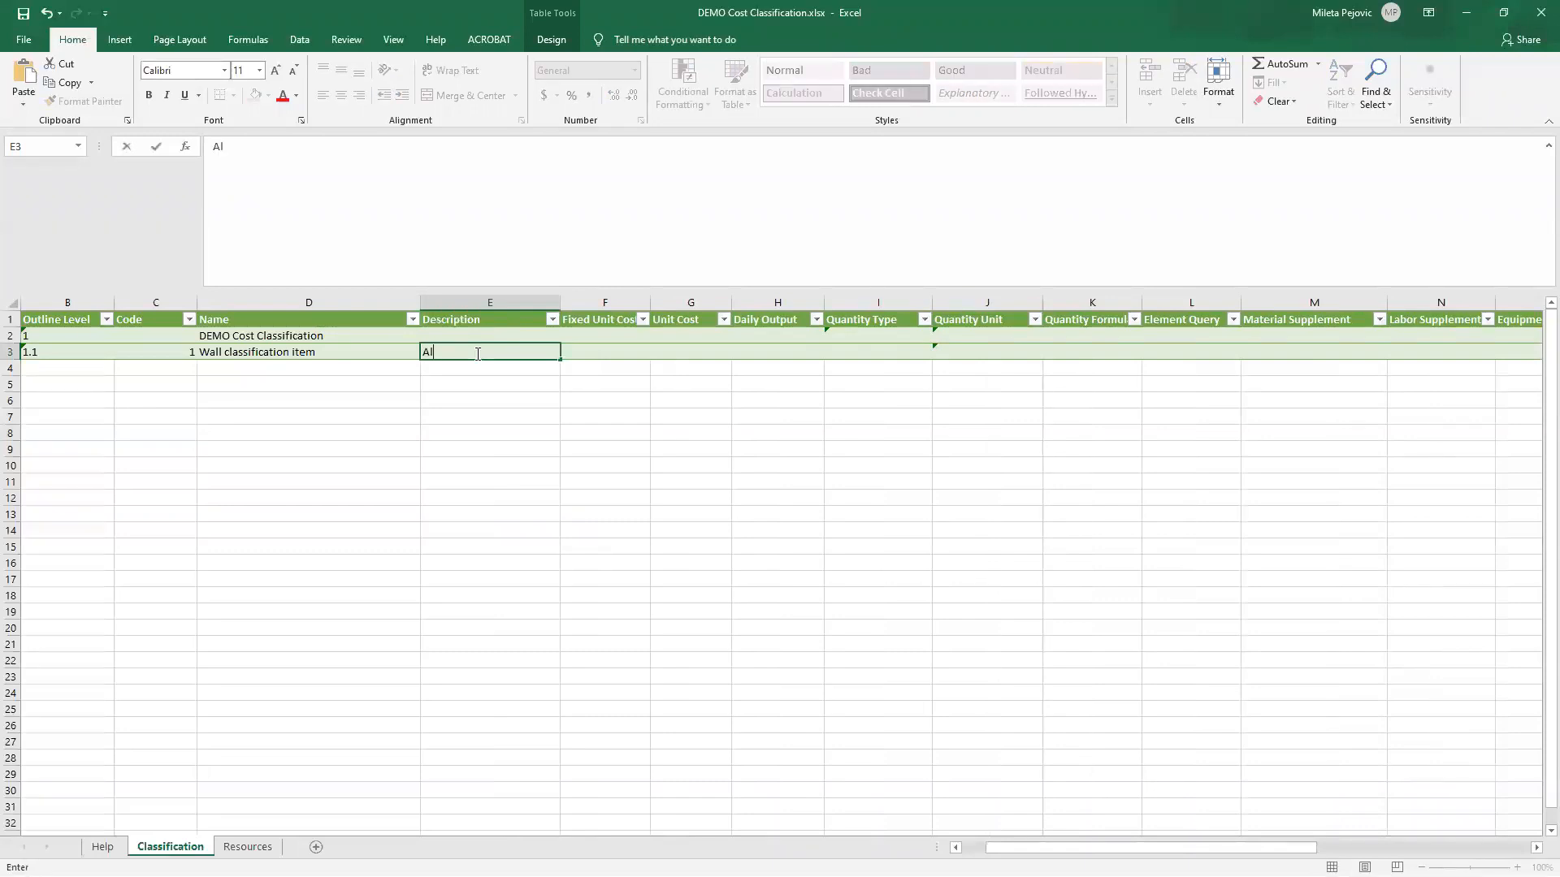
type("l walls in project")
left_click(590, 446)
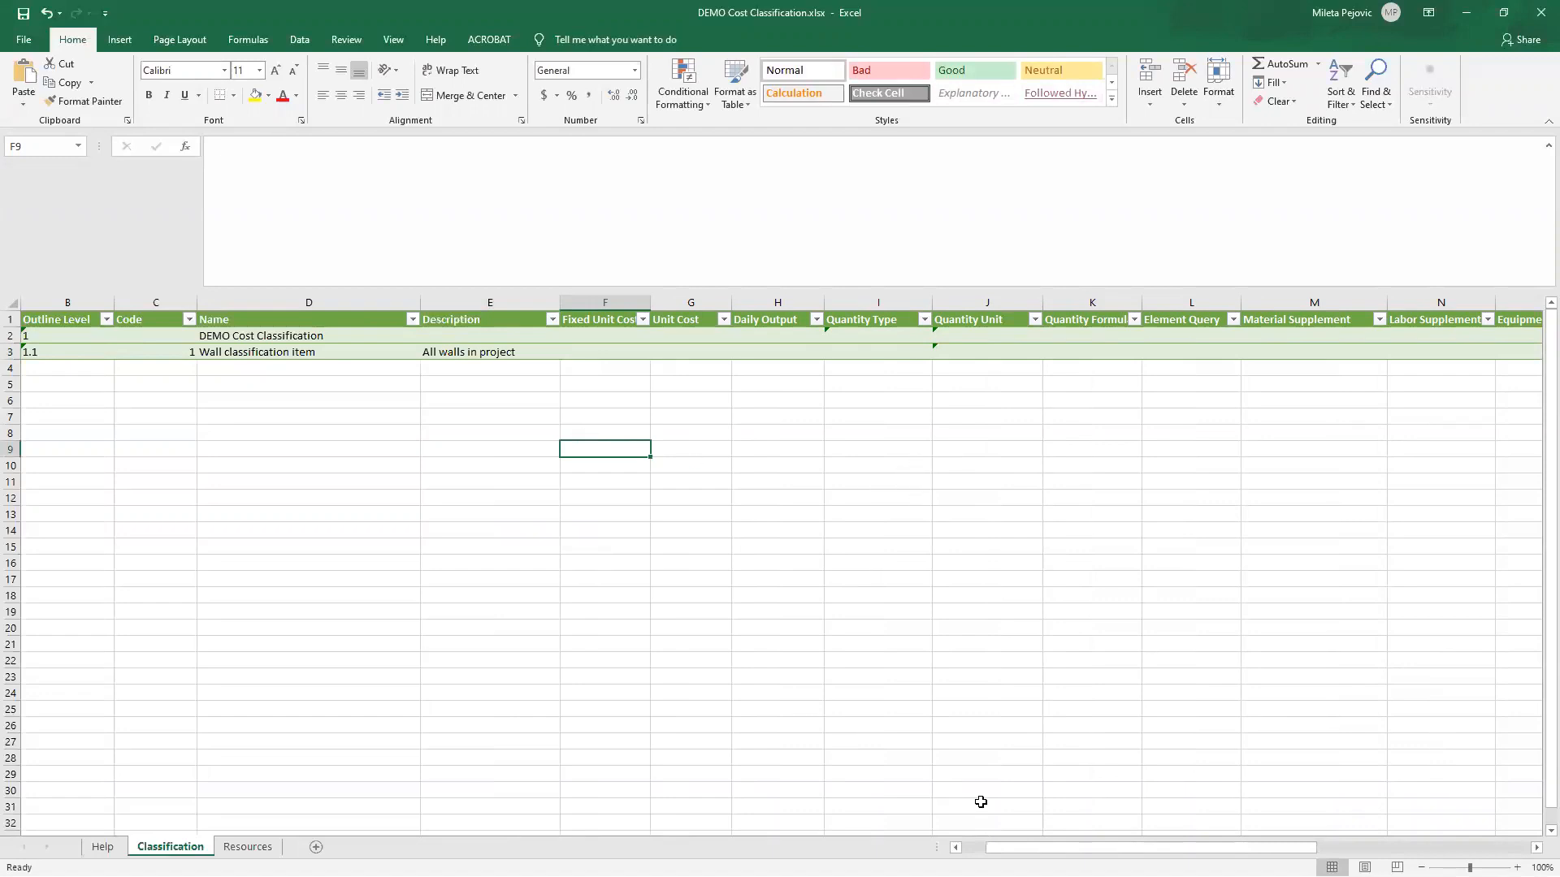
Find the Category query example on the Help sheet and copy its text [CATEGORY] = 'Door'
left_click_drag(1031, 847, 1052, 850)
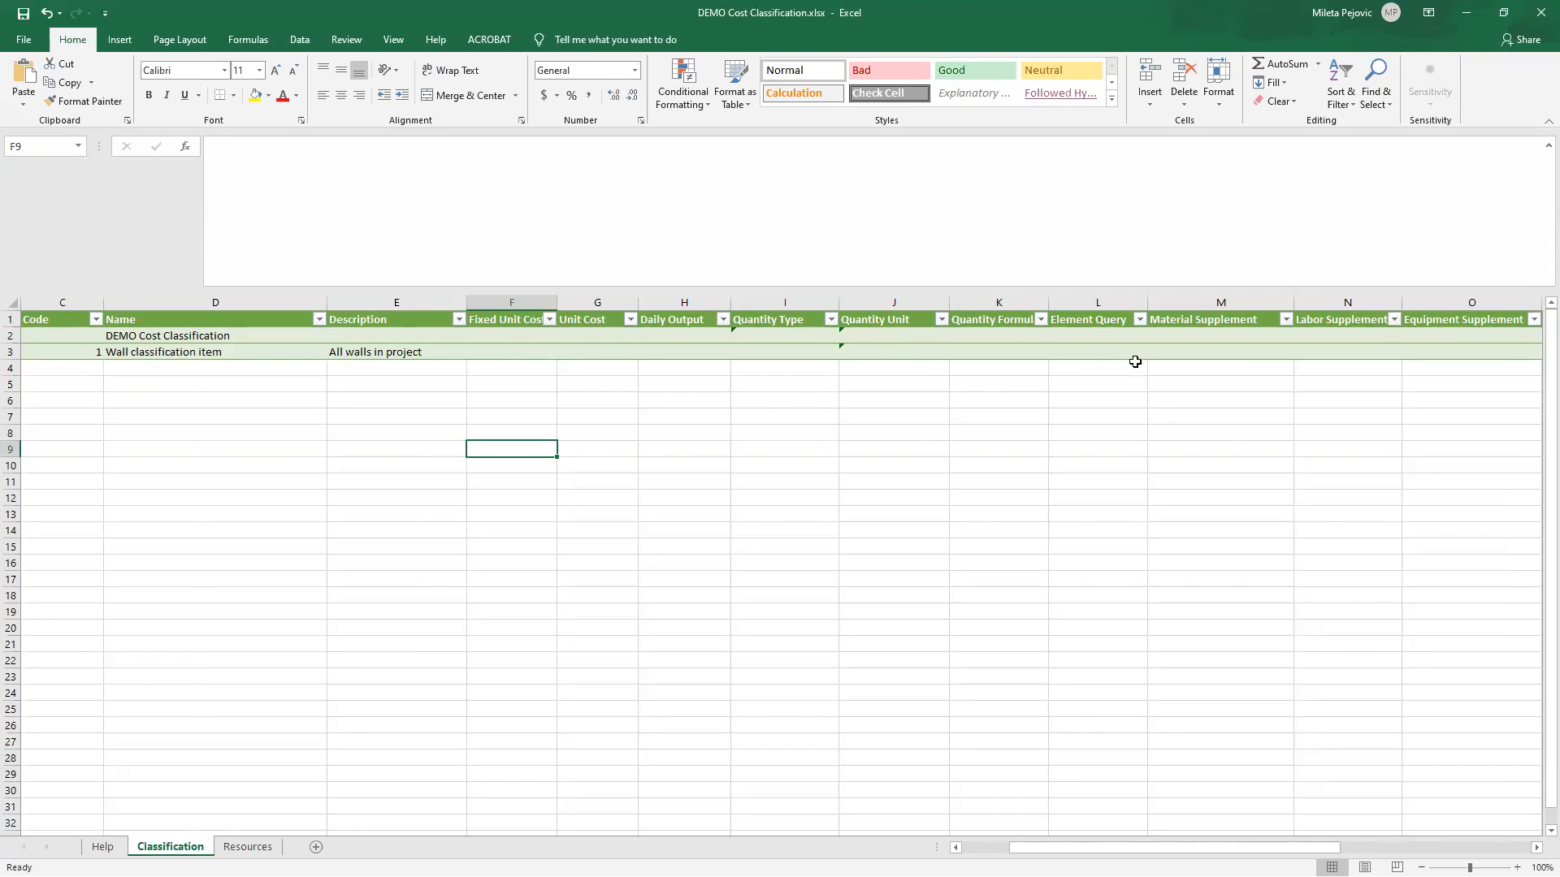
left_click(1089, 351)
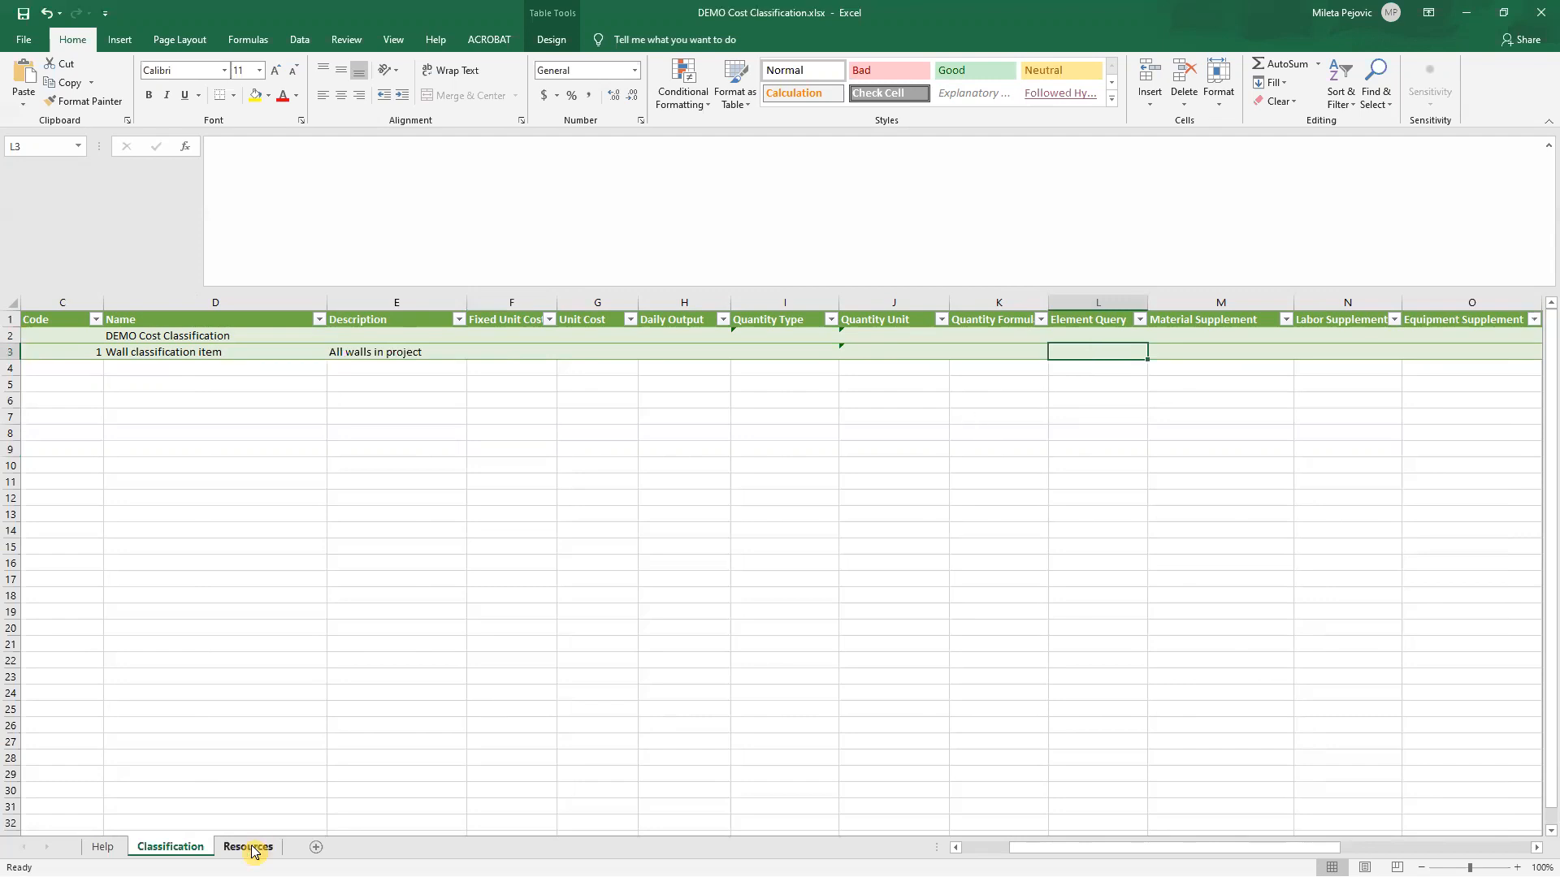
left_click(116, 849)
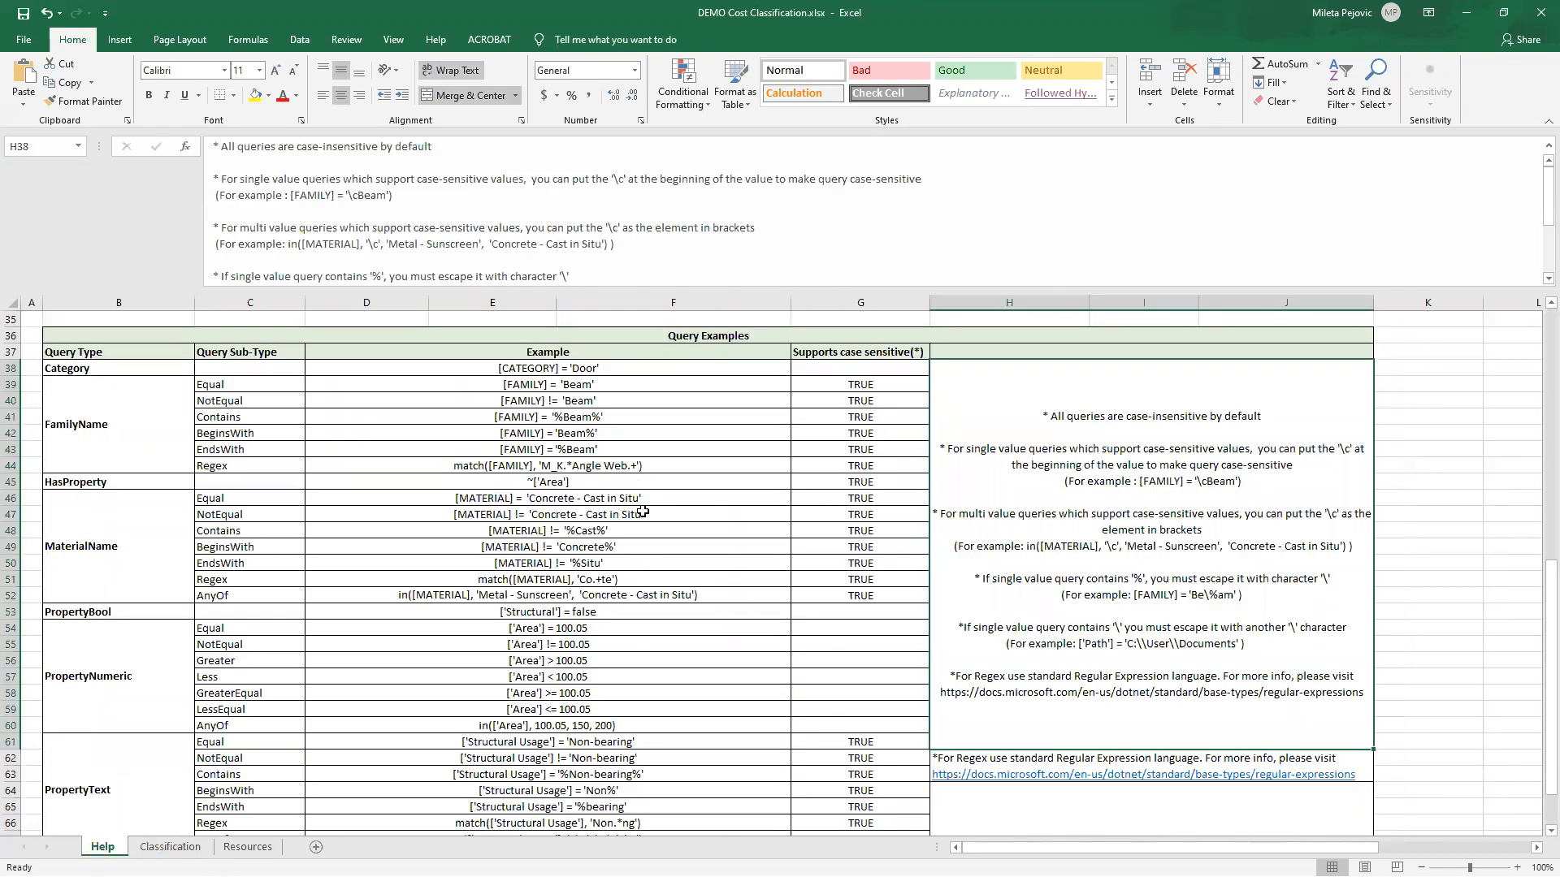
scroll(564, 727, "down", 5)
scroll(609, 381, "up", 6)
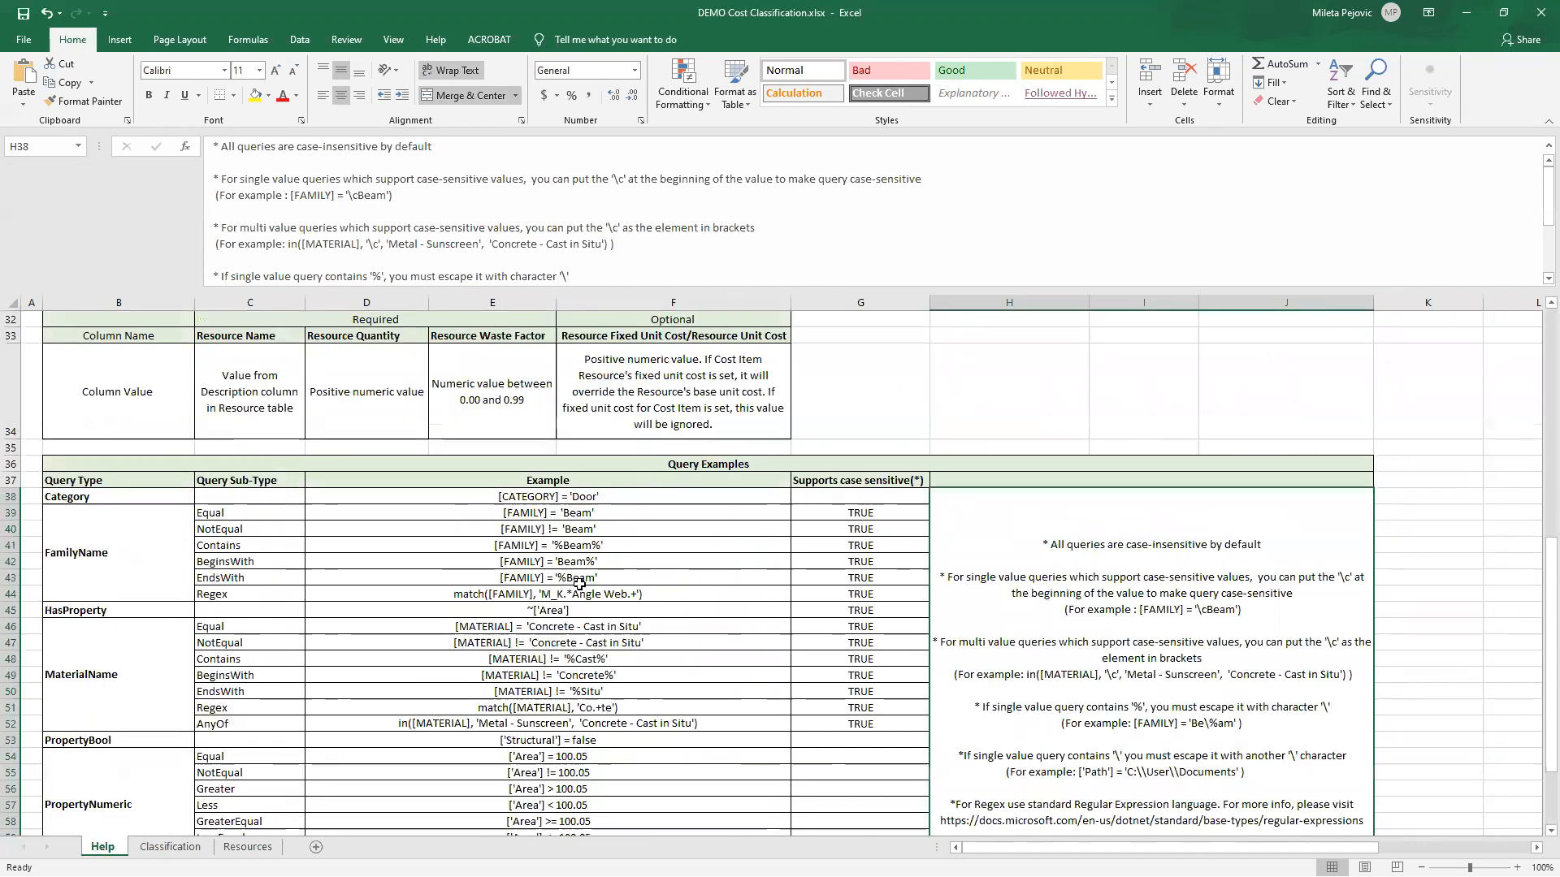
scroll(578, 585, "up", 1)
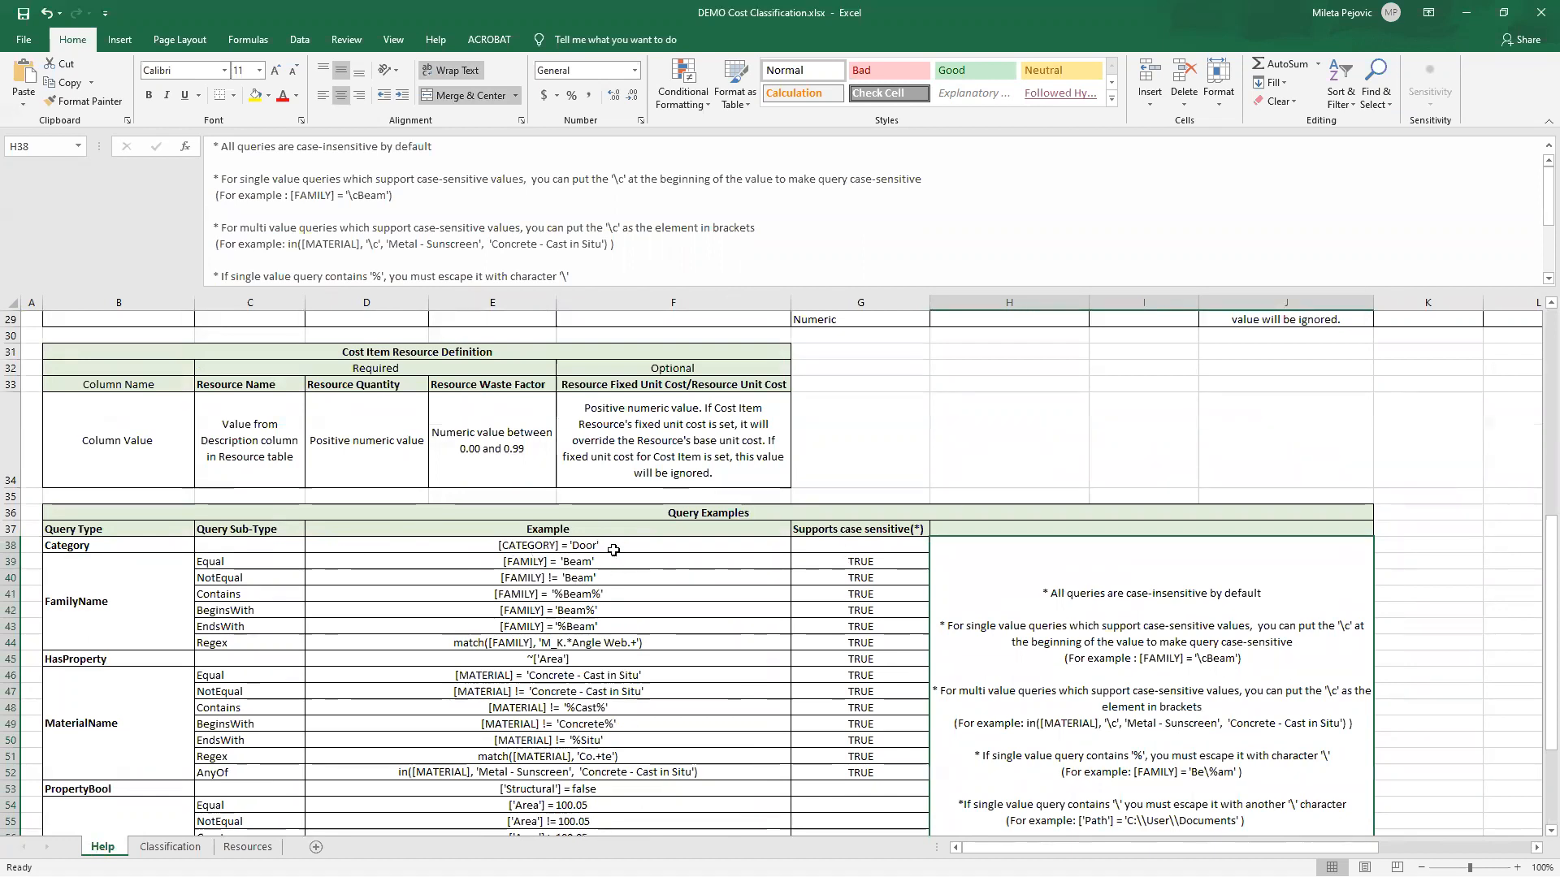
left_click(582, 547)
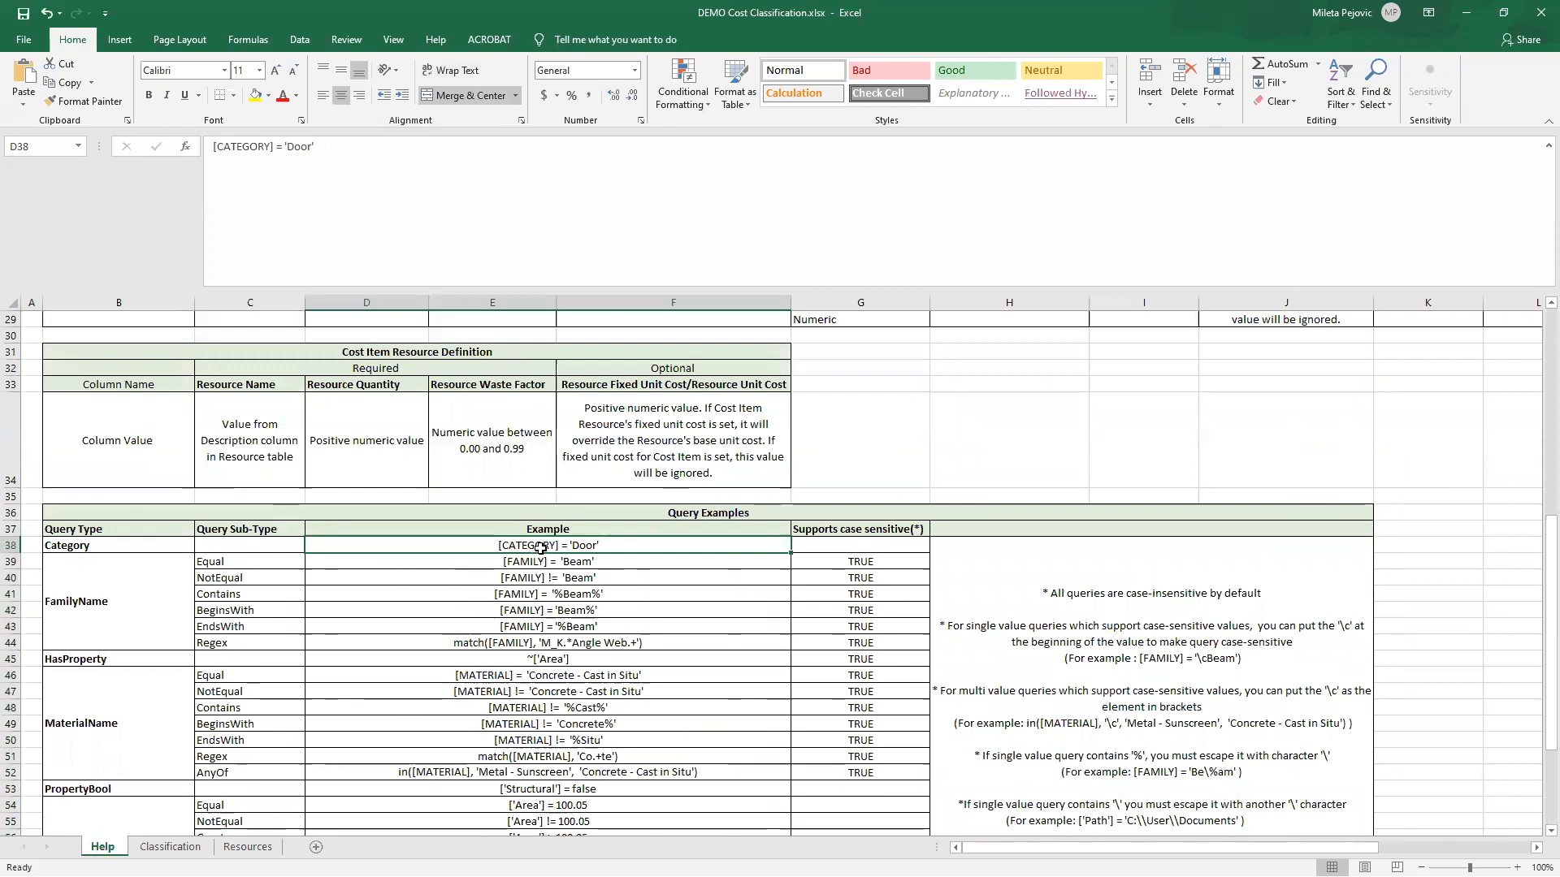
left_click_drag(320, 148, 174, 159)
key("ctrl+c")
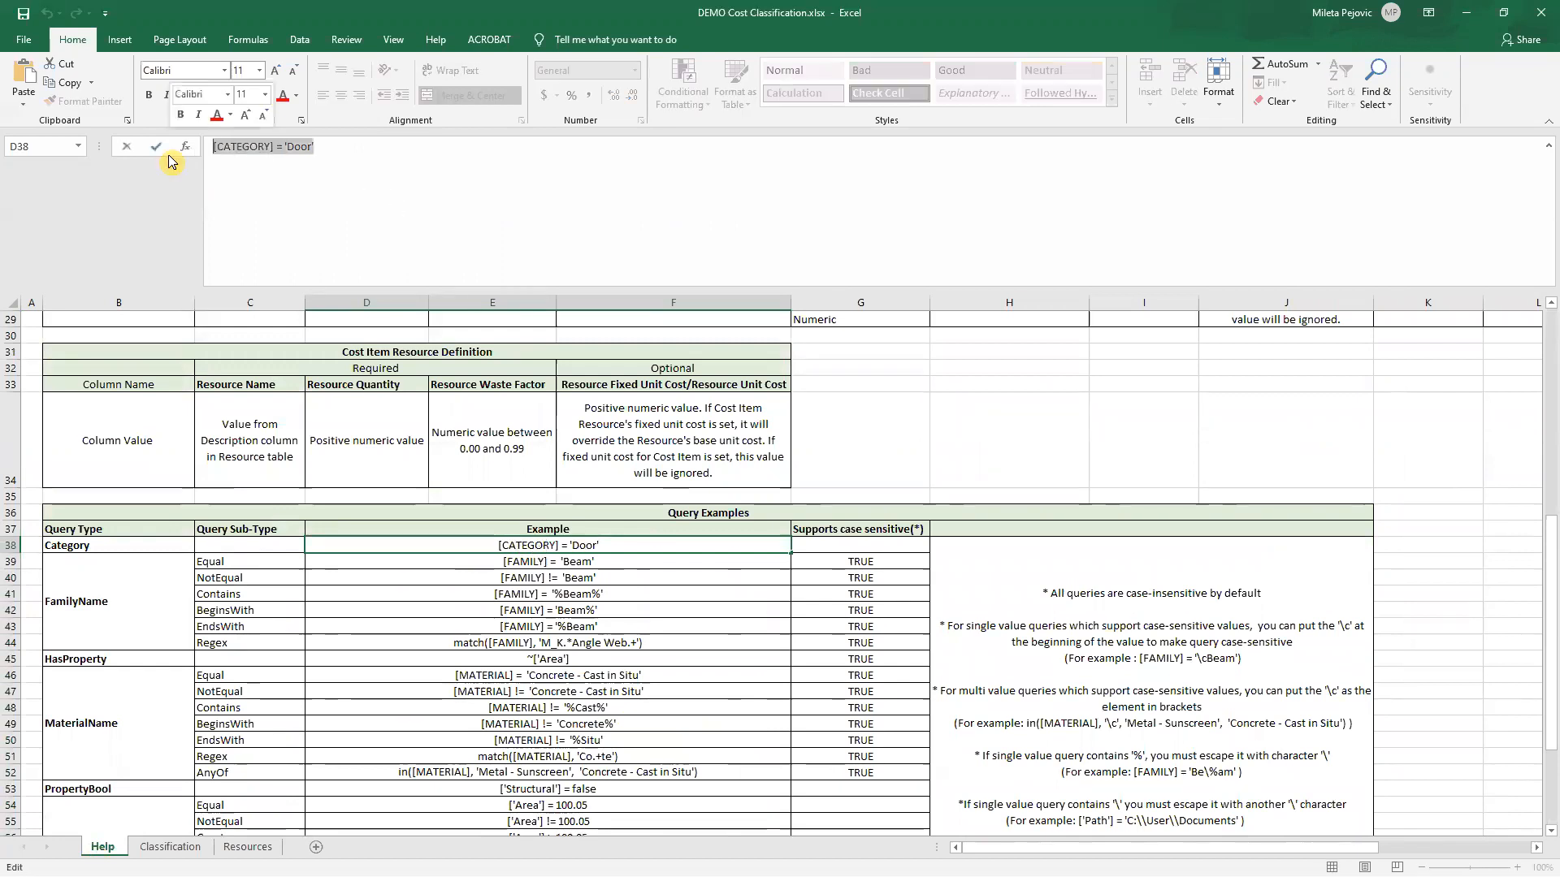
Paste the copied query into the wall item's Element Query cell on the Classification sheet and widen that column
left_click(170, 846)
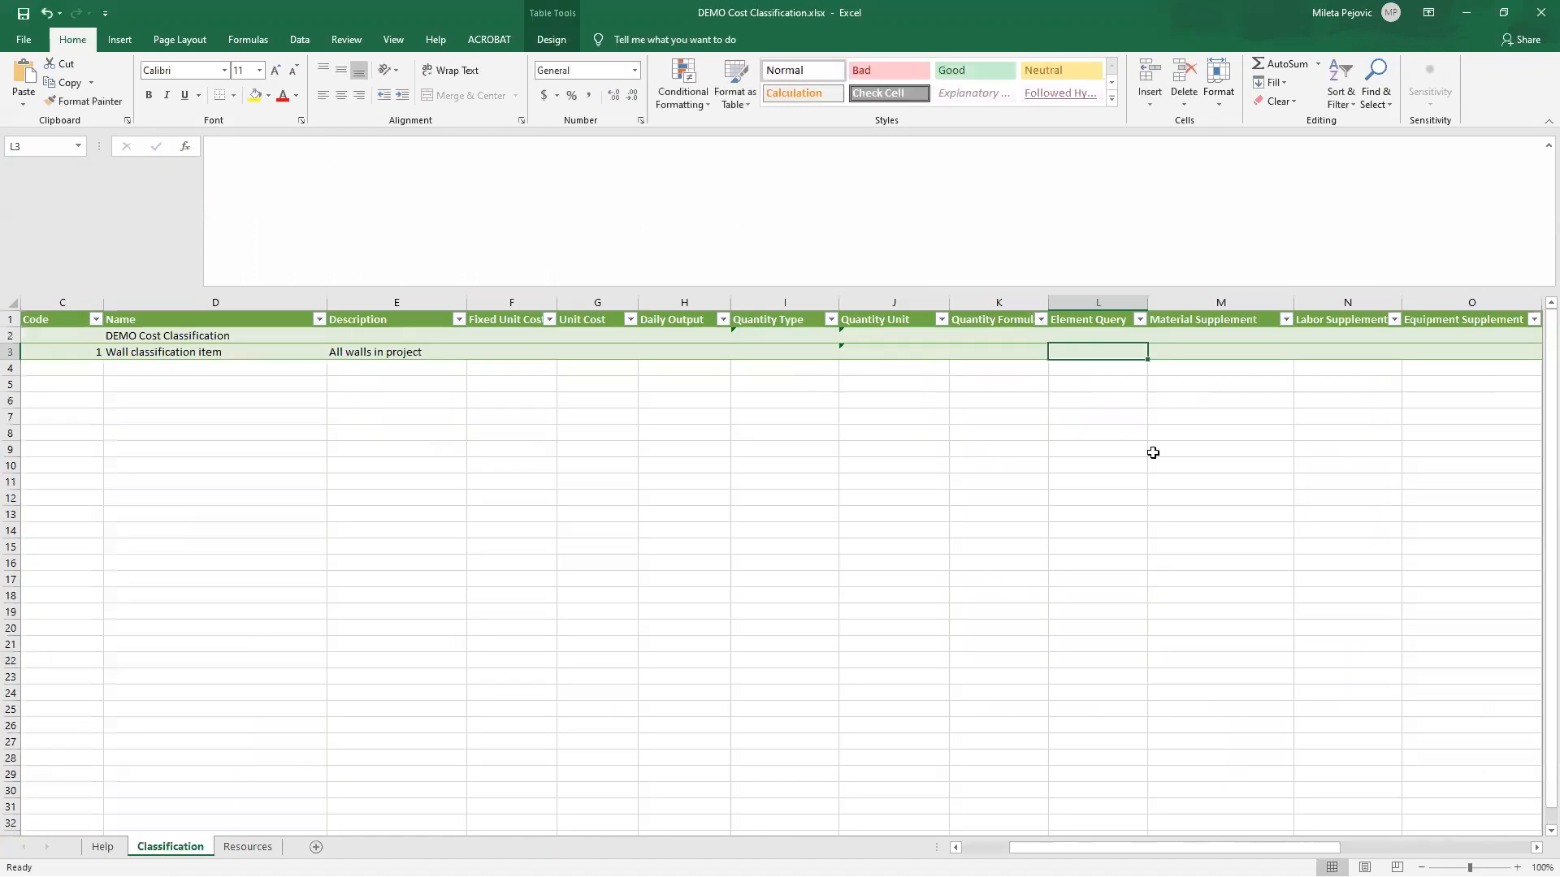
left_click(284, 195)
key("ctrl+v")
left_click(894, 547)
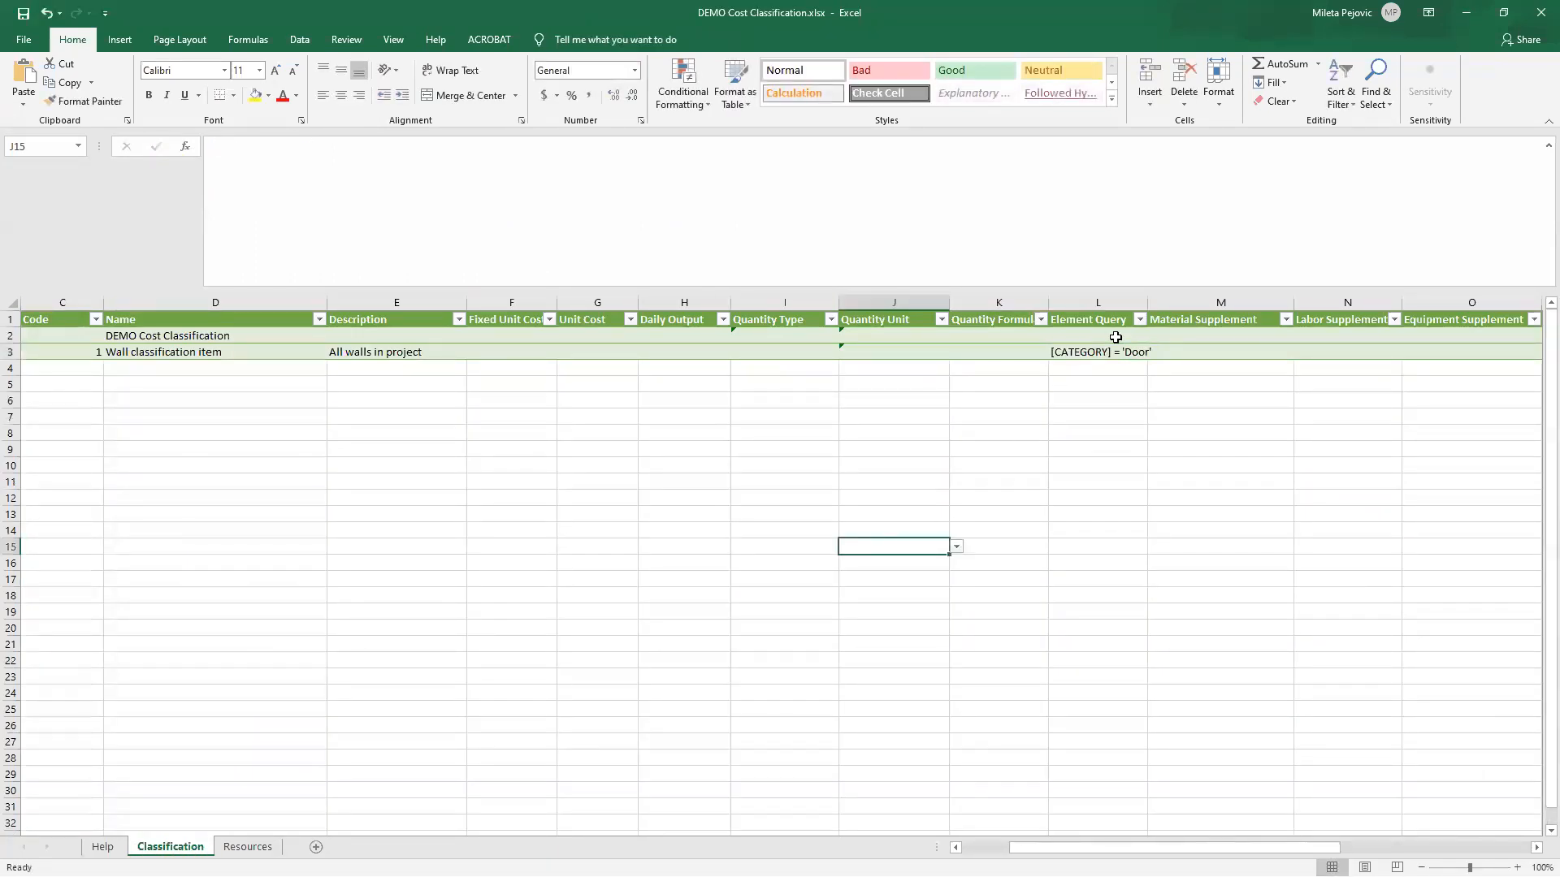
left_click_drag(1147, 302, 1213, 303)
left_click(1145, 430)
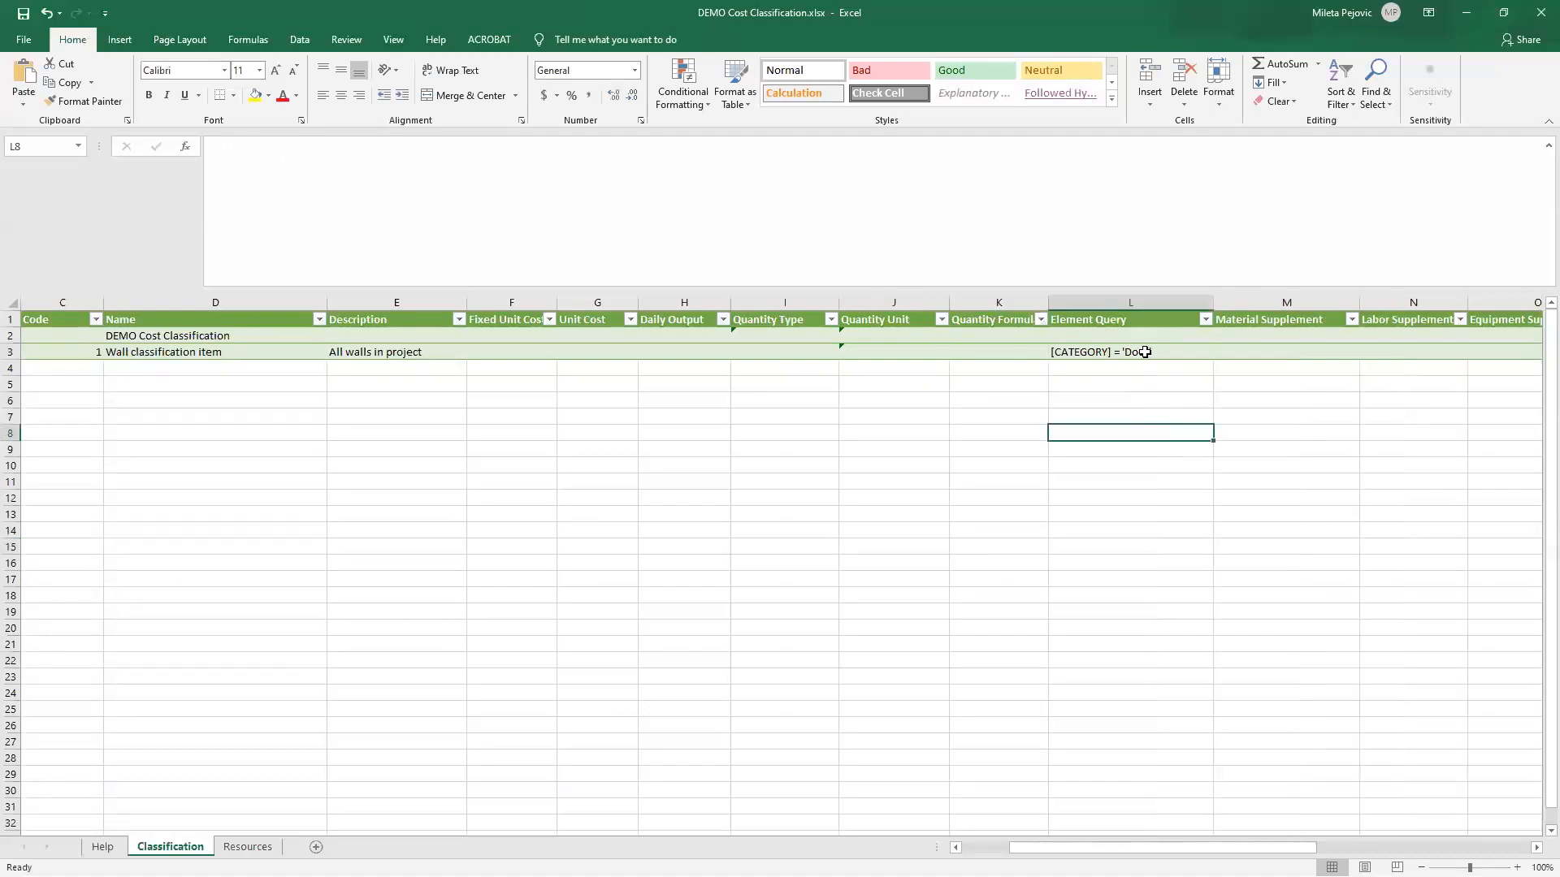
Change the category in the wall item's element query so it reads [CATEGORY] = 'Wall'
left_click(1145, 352)
left_click_drag(313, 147, 286, 147)
type("W")
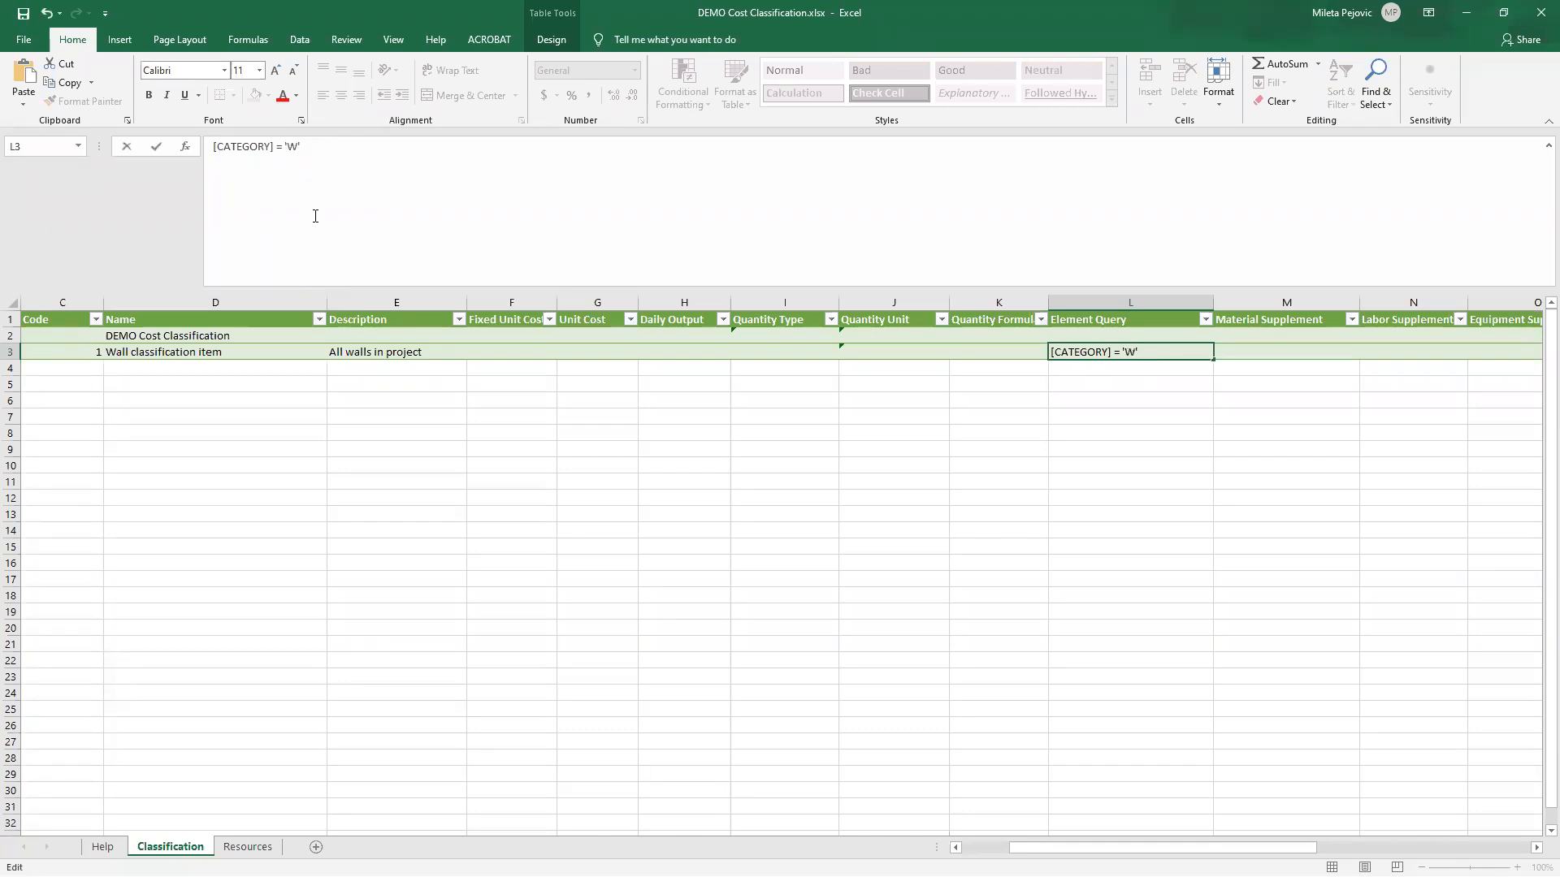
type("all")
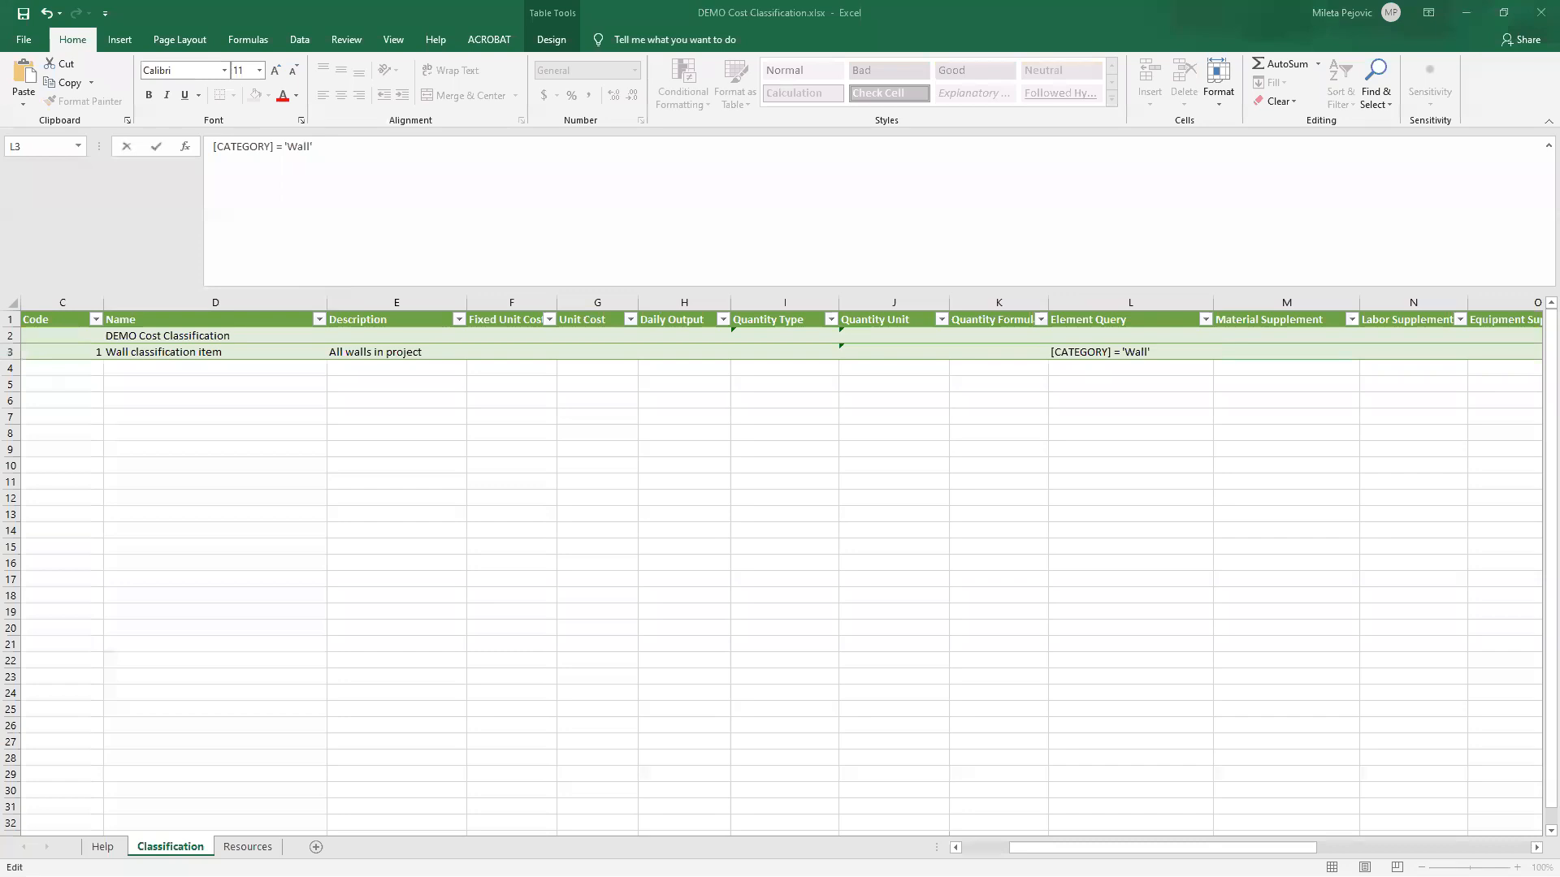
left_click(868, 524)
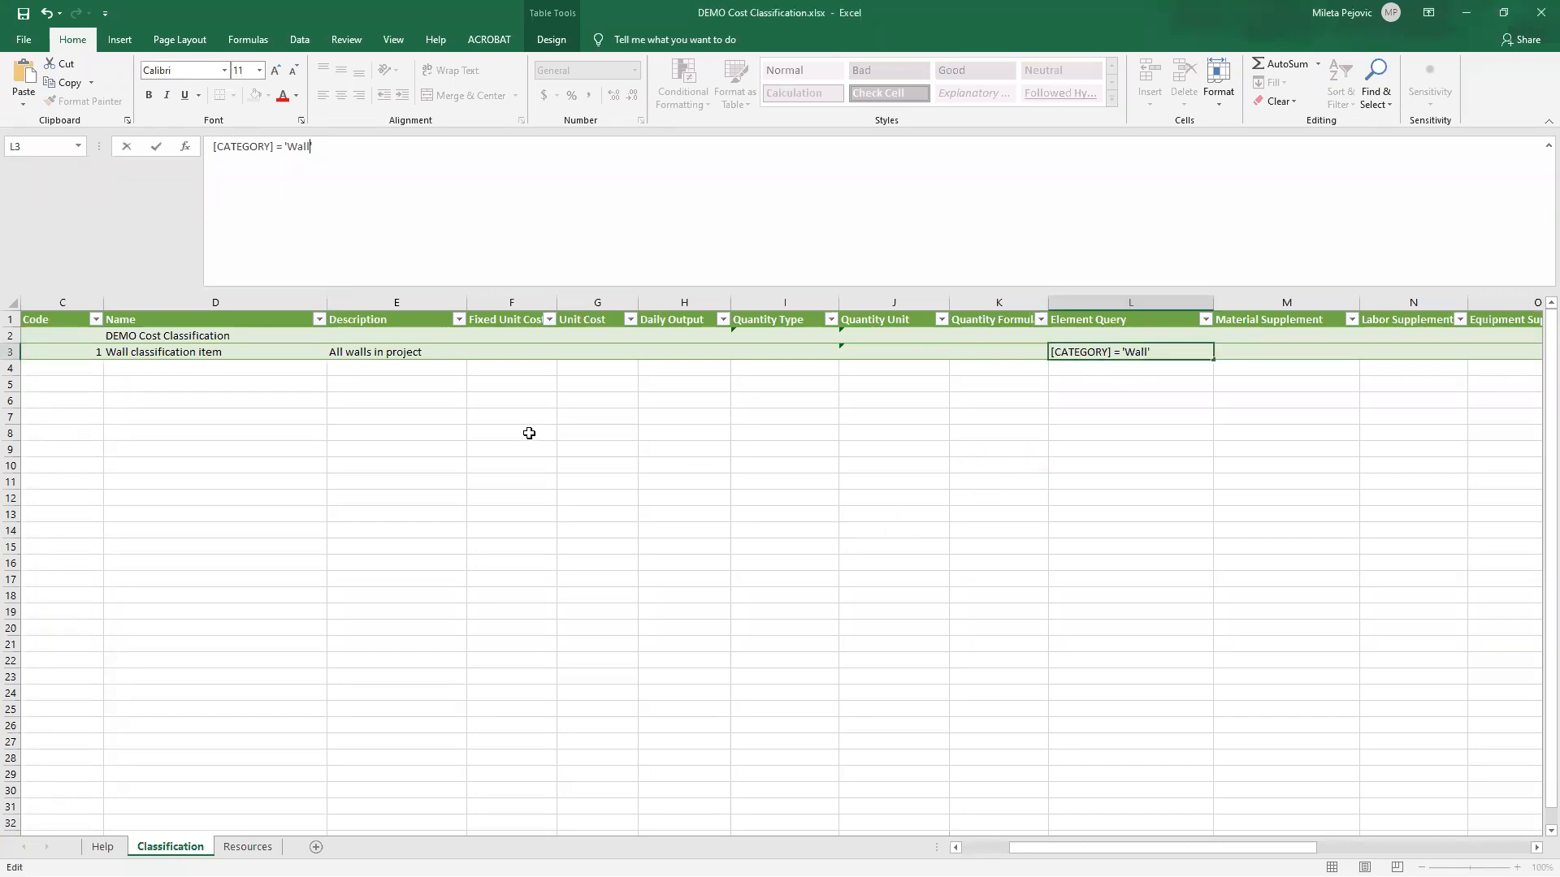
left_click(552, 496)
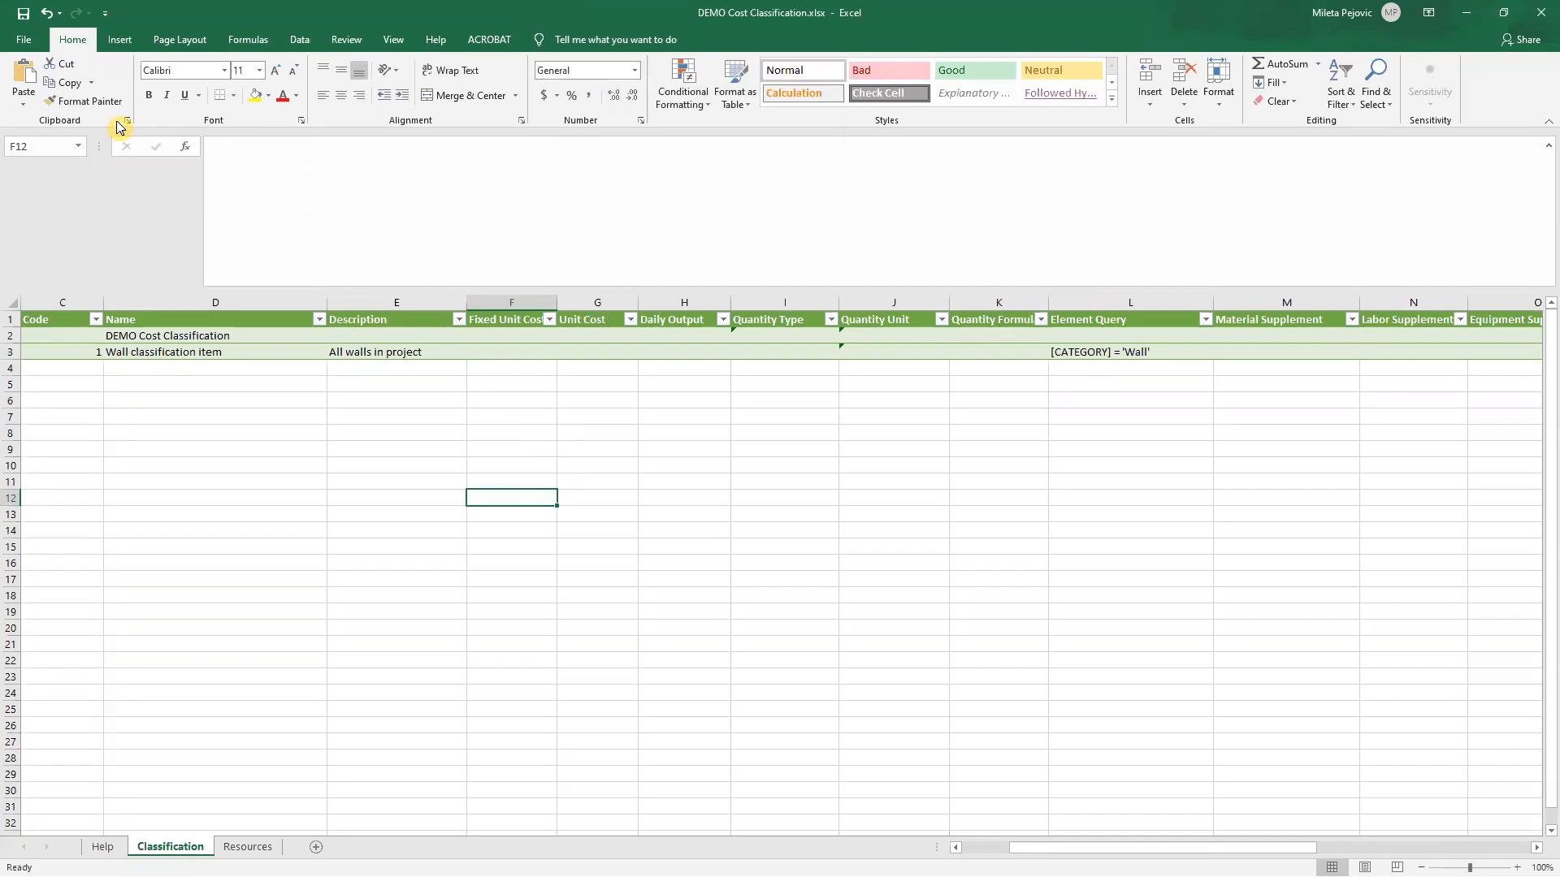
Save a copy of the workbook in the Lessons folder as DEMO Cost Classification EXCEL.xlsx
left_click(24, 39)
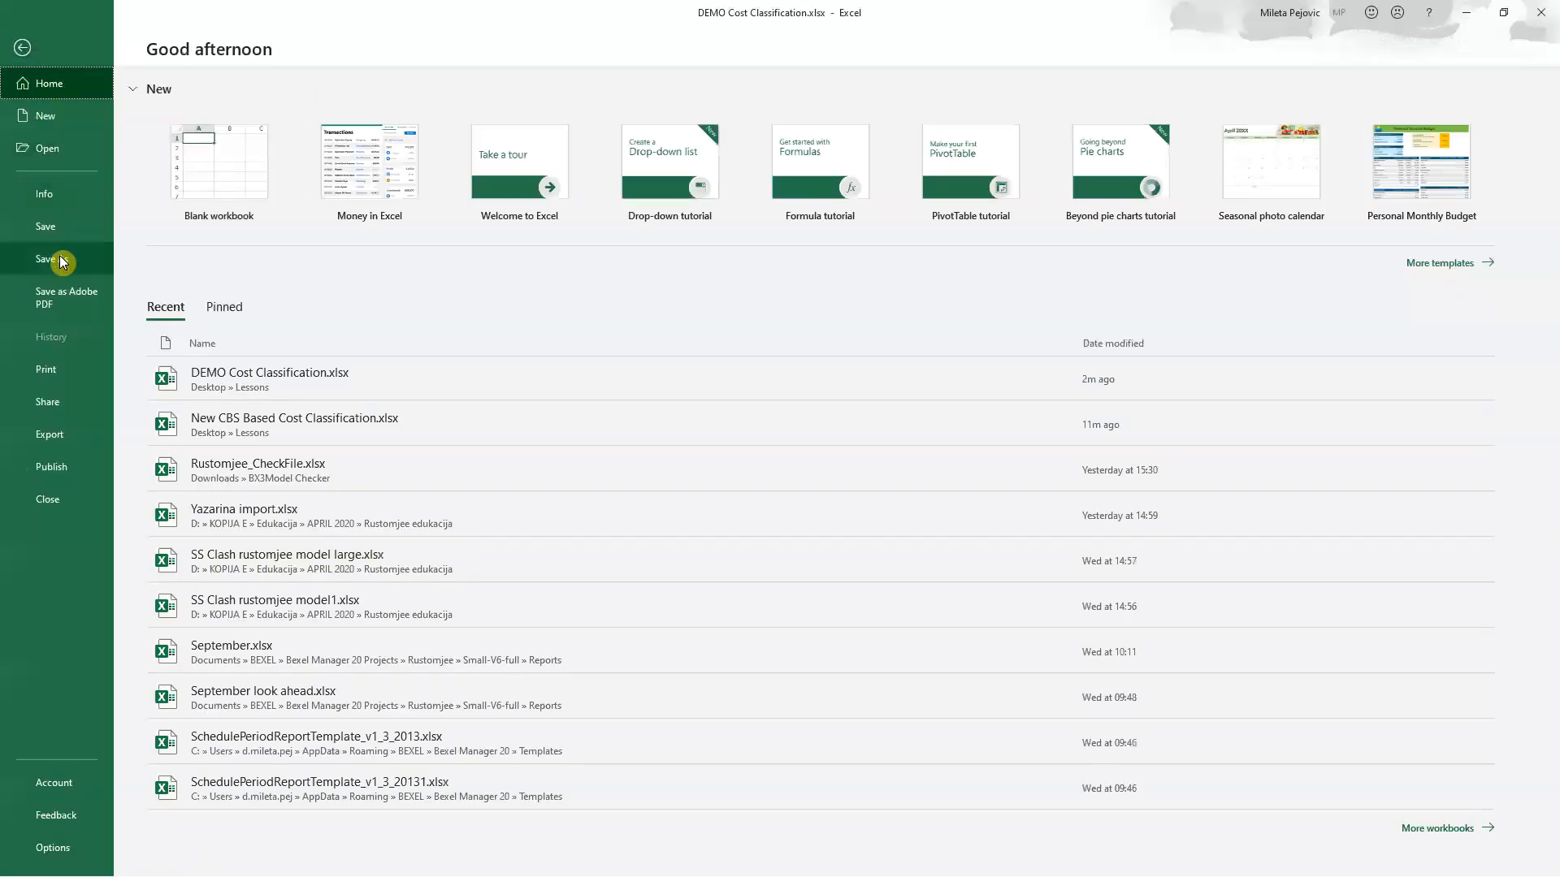
left_click(60, 259)
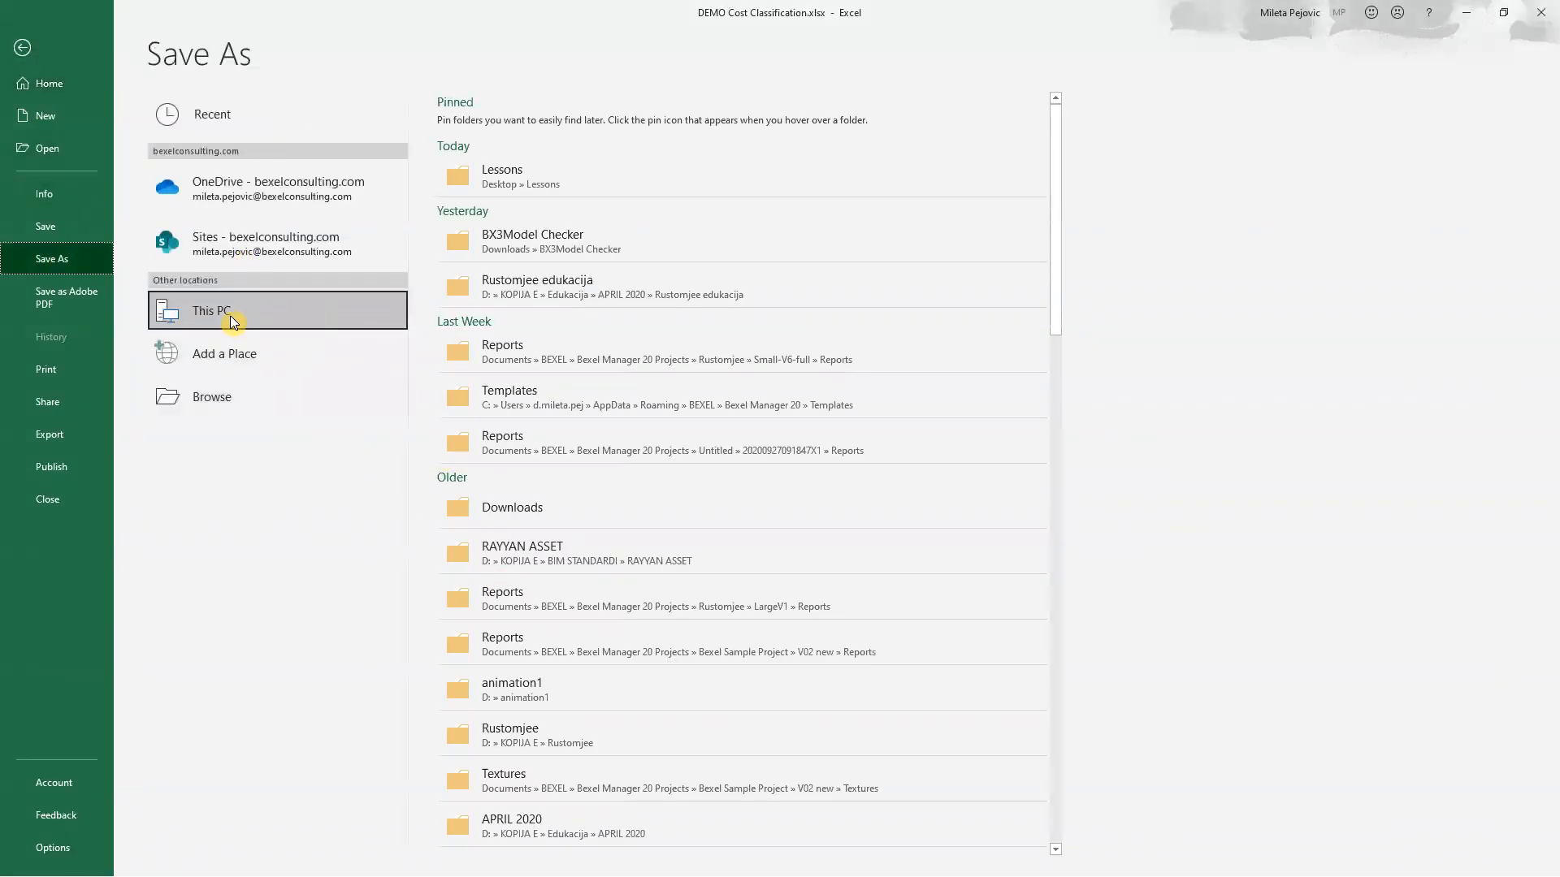
left_click(382, 404)
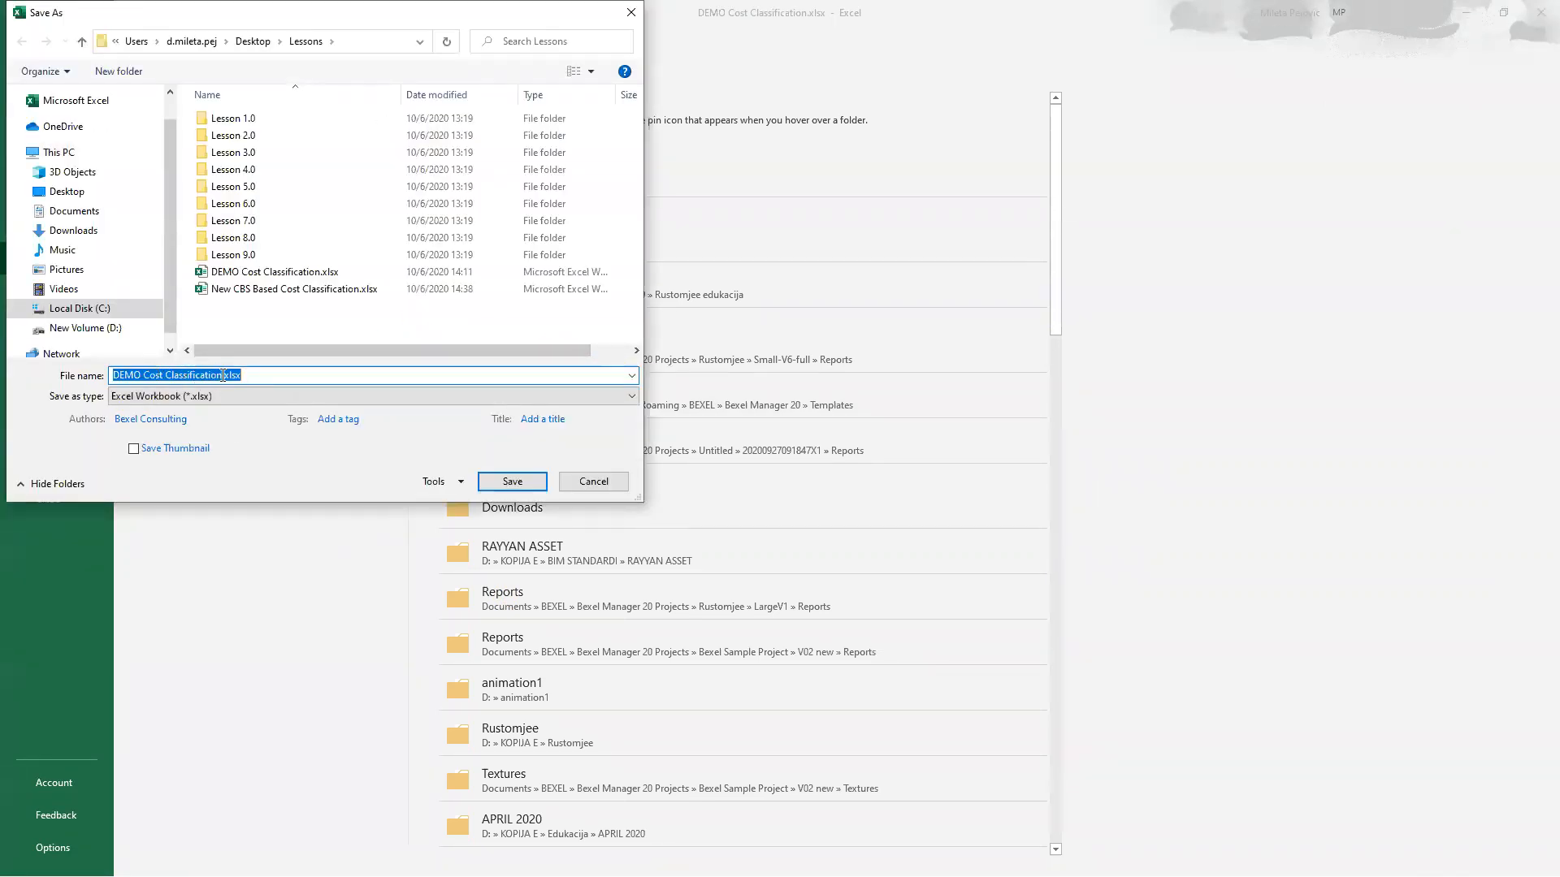
left_click(226, 374)
type("in")
key("BackSpace")
key("BackSpace")
type("EXCEL")
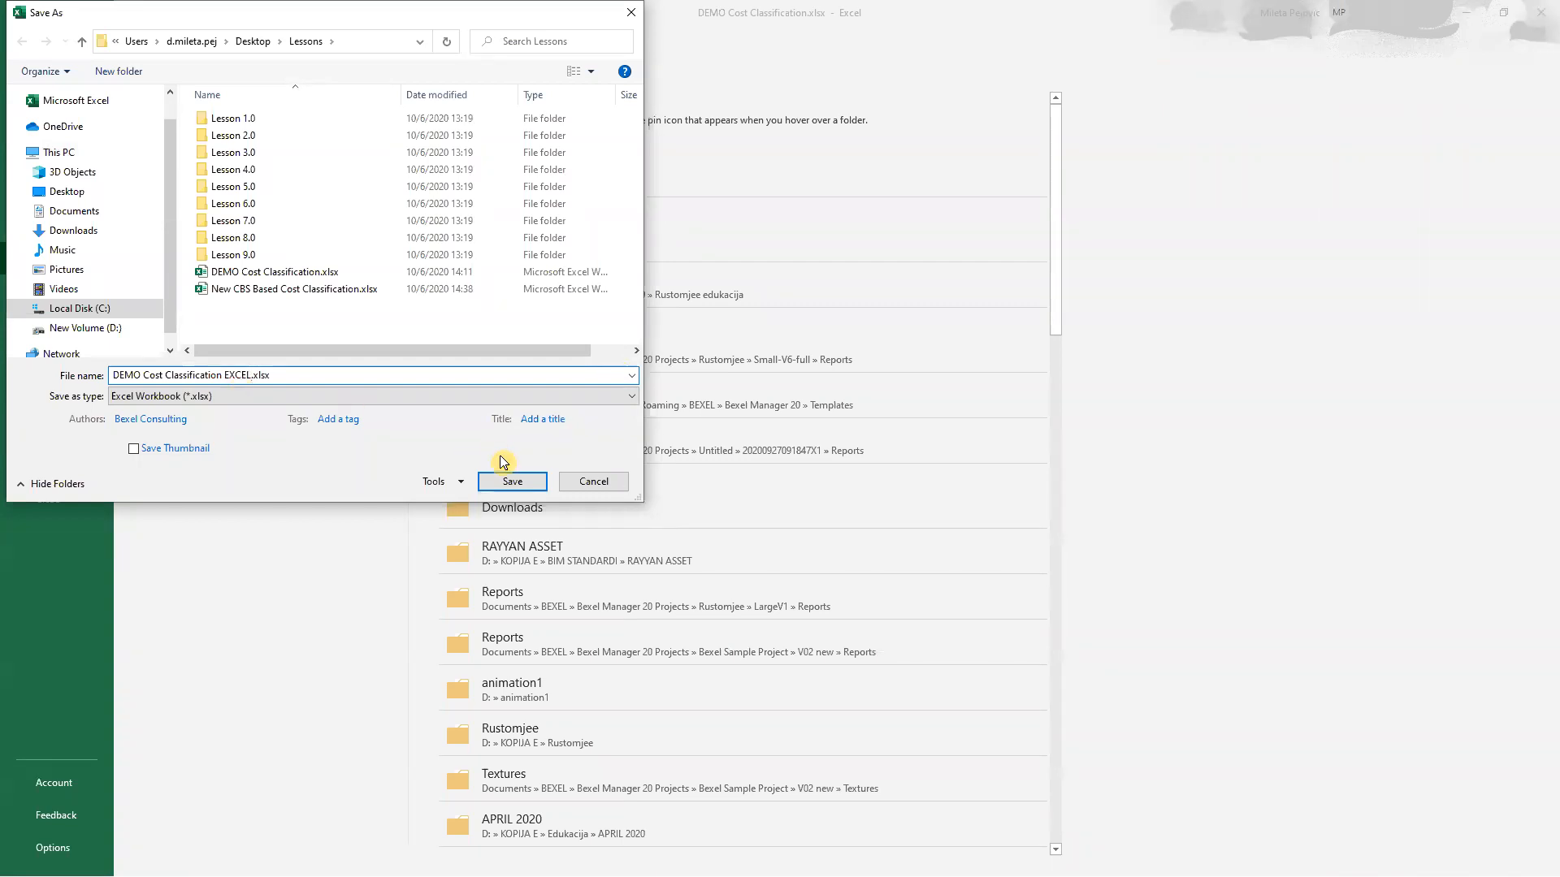
left_click(511, 481)
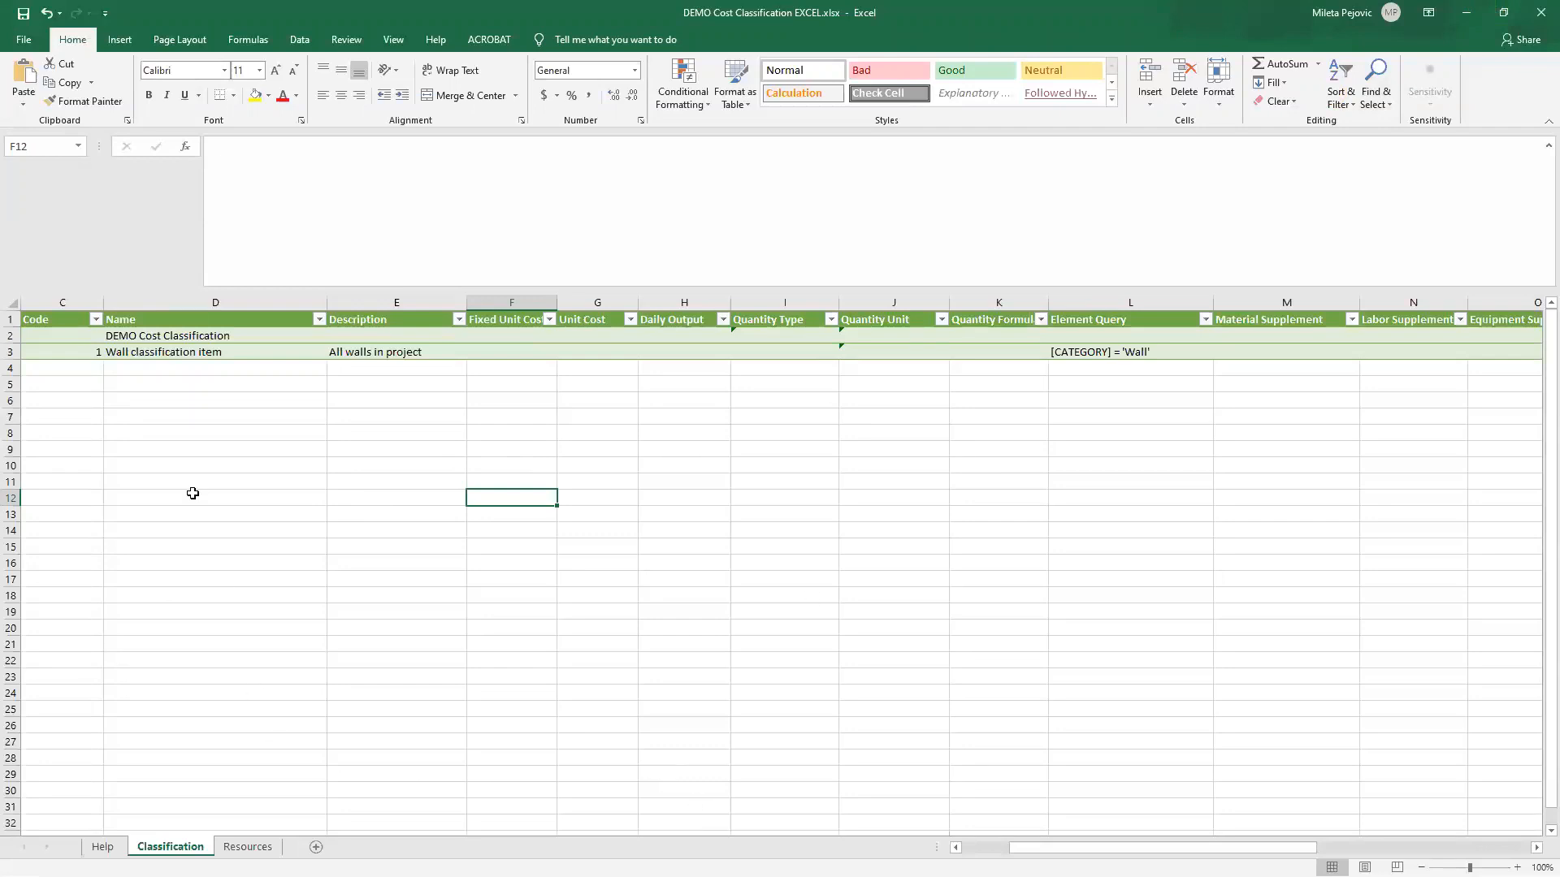
Switch to Bexel Manager in full window and create a new cost classification named NEW imported from excel
left_click(1474, 22)
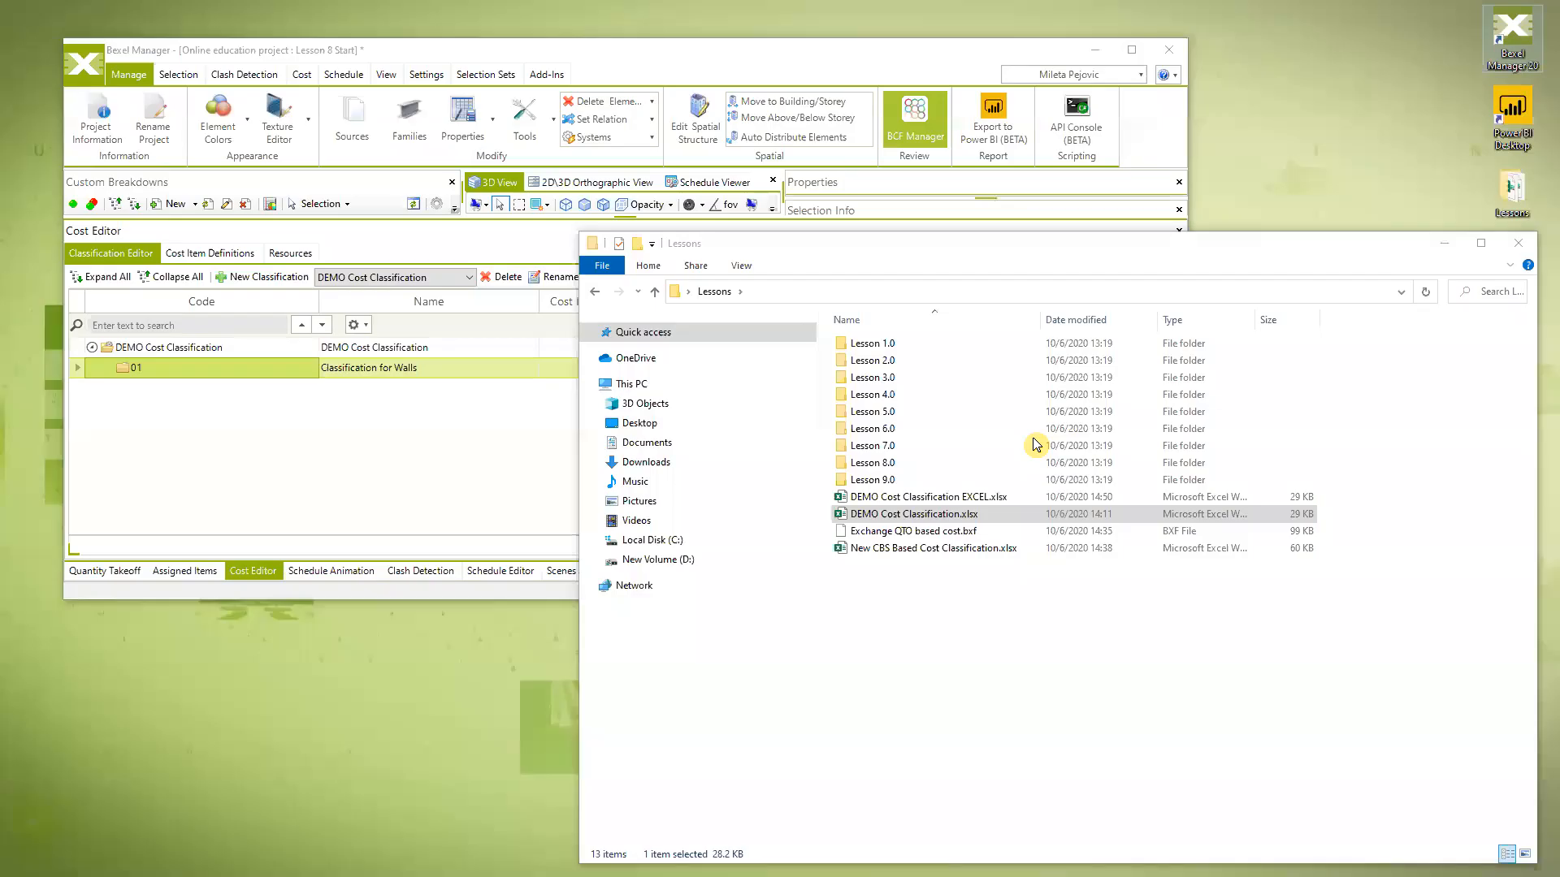
left_click(887, 67)
left_click(1132, 50)
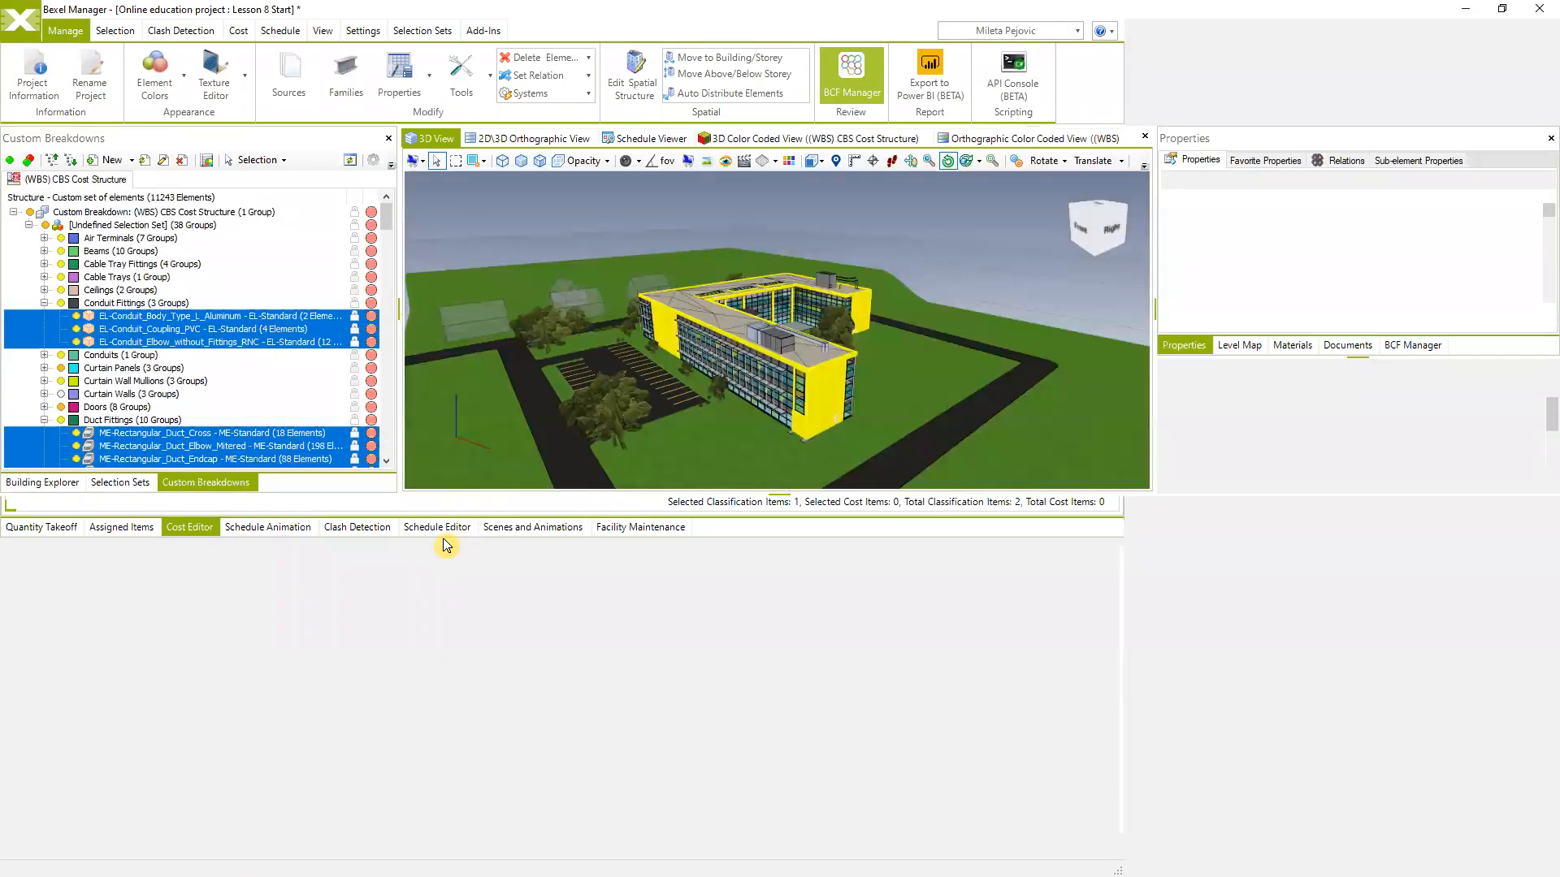
left_click(199, 554)
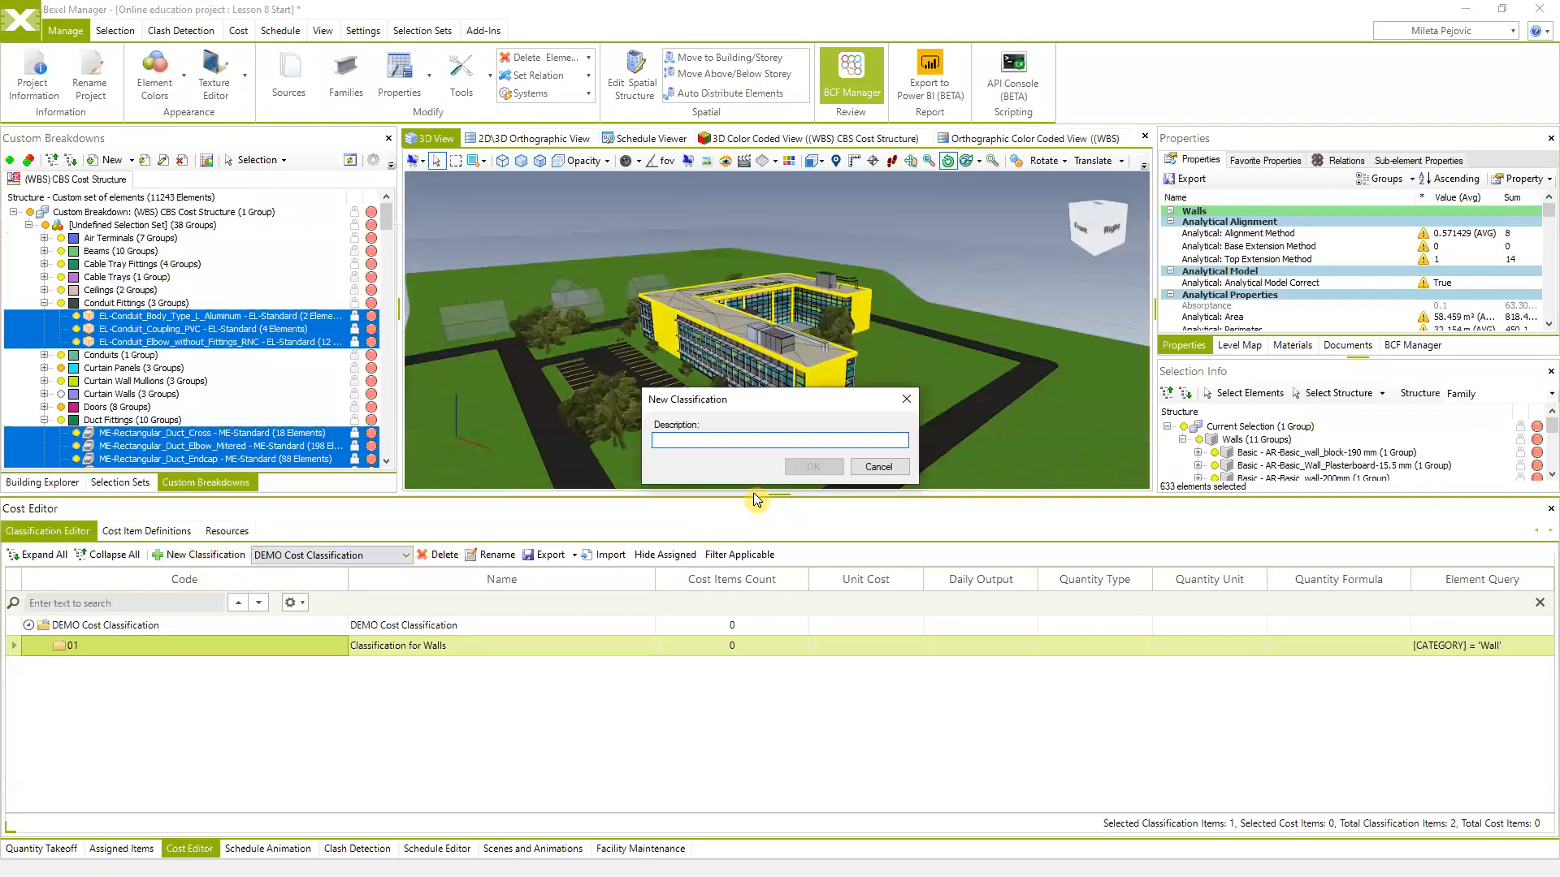
type("NEW Imported from e")
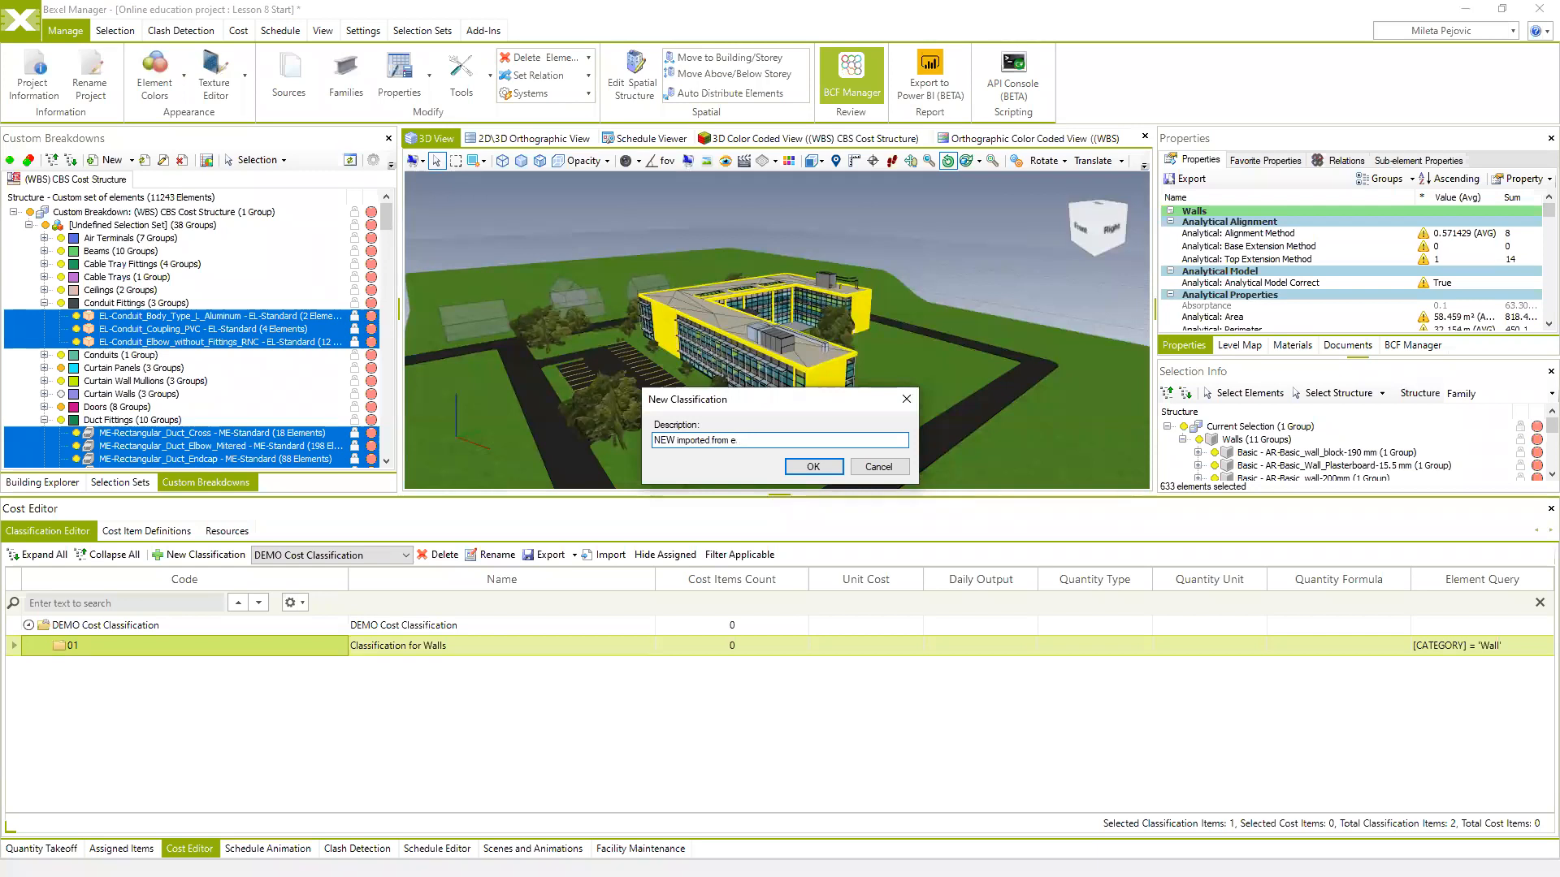
type("xcel")
left_click(812, 466)
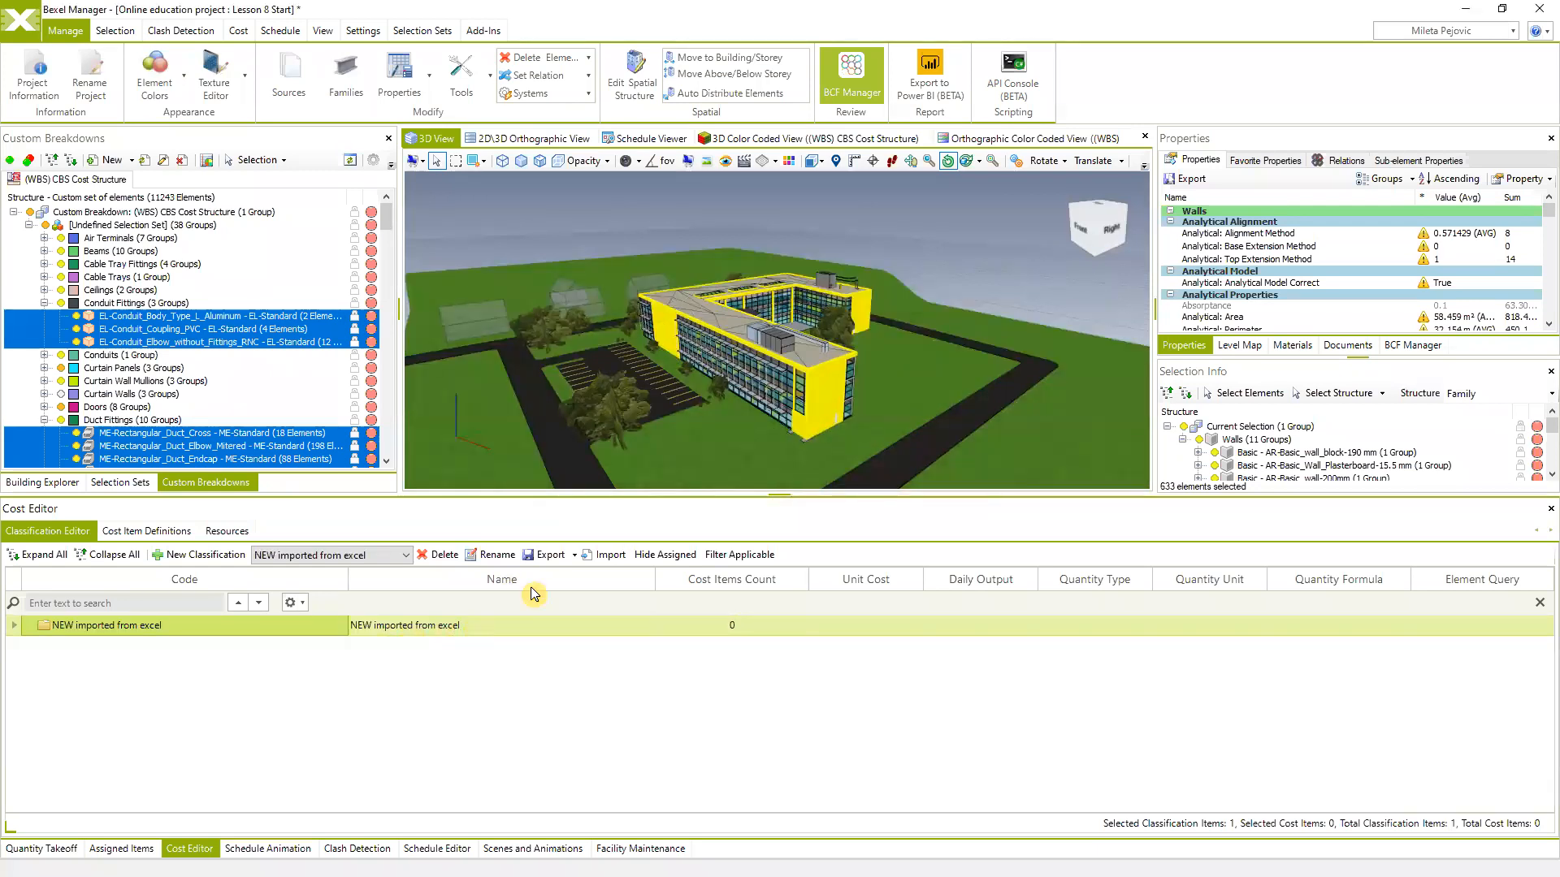
Import DEMO Cost Classification EXCEL.xlsx from the Lessons folder on the Desktop into the new classification and expand it to its wall item
left_click(611, 555)
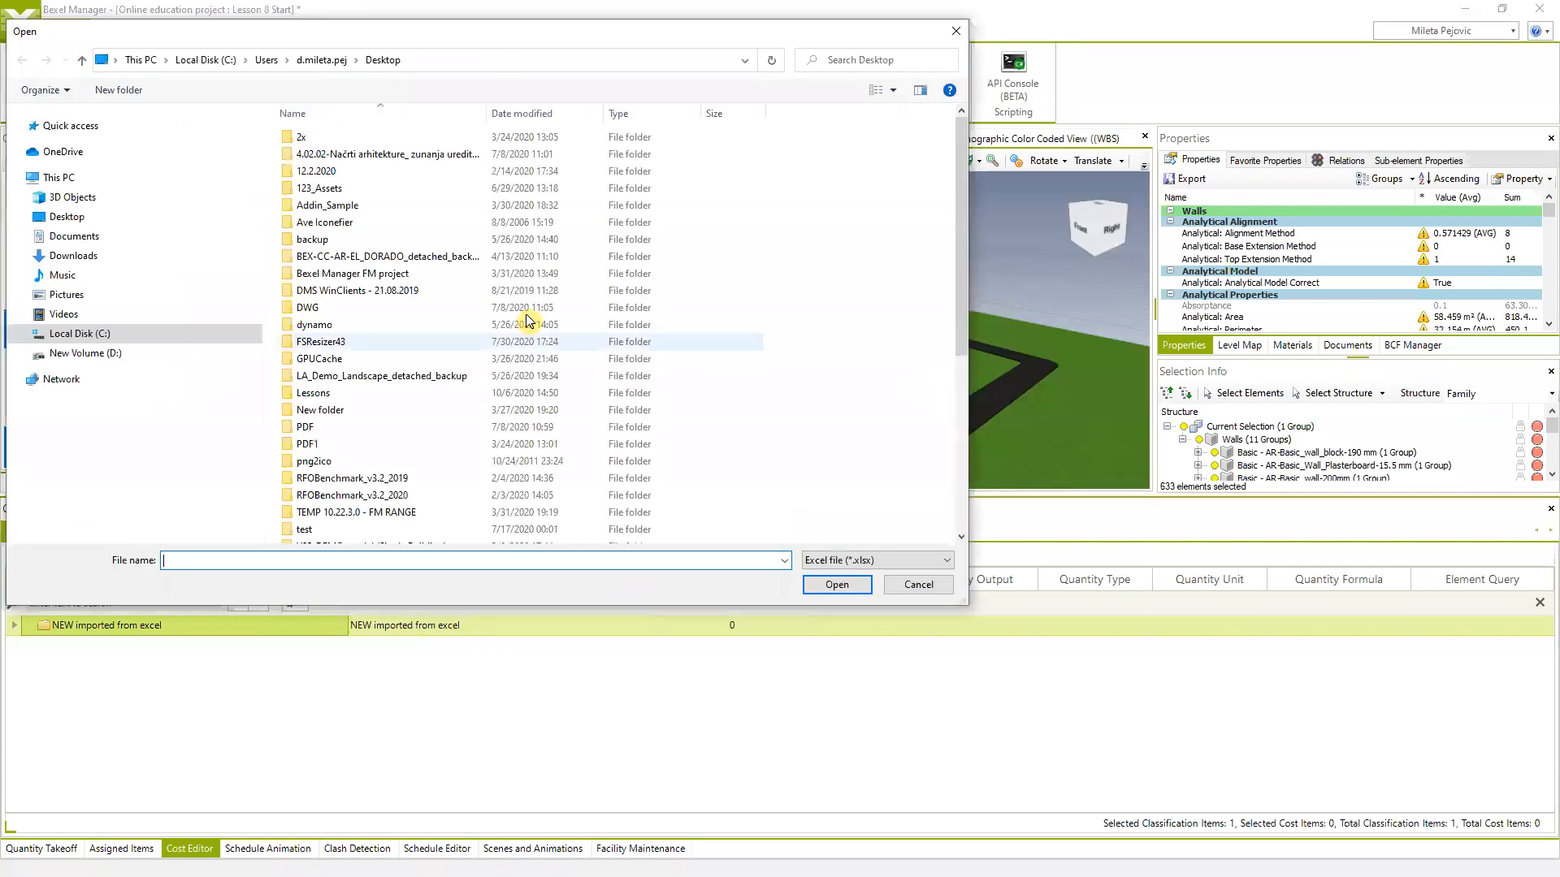
left_click(71, 255)
left_click(65, 216)
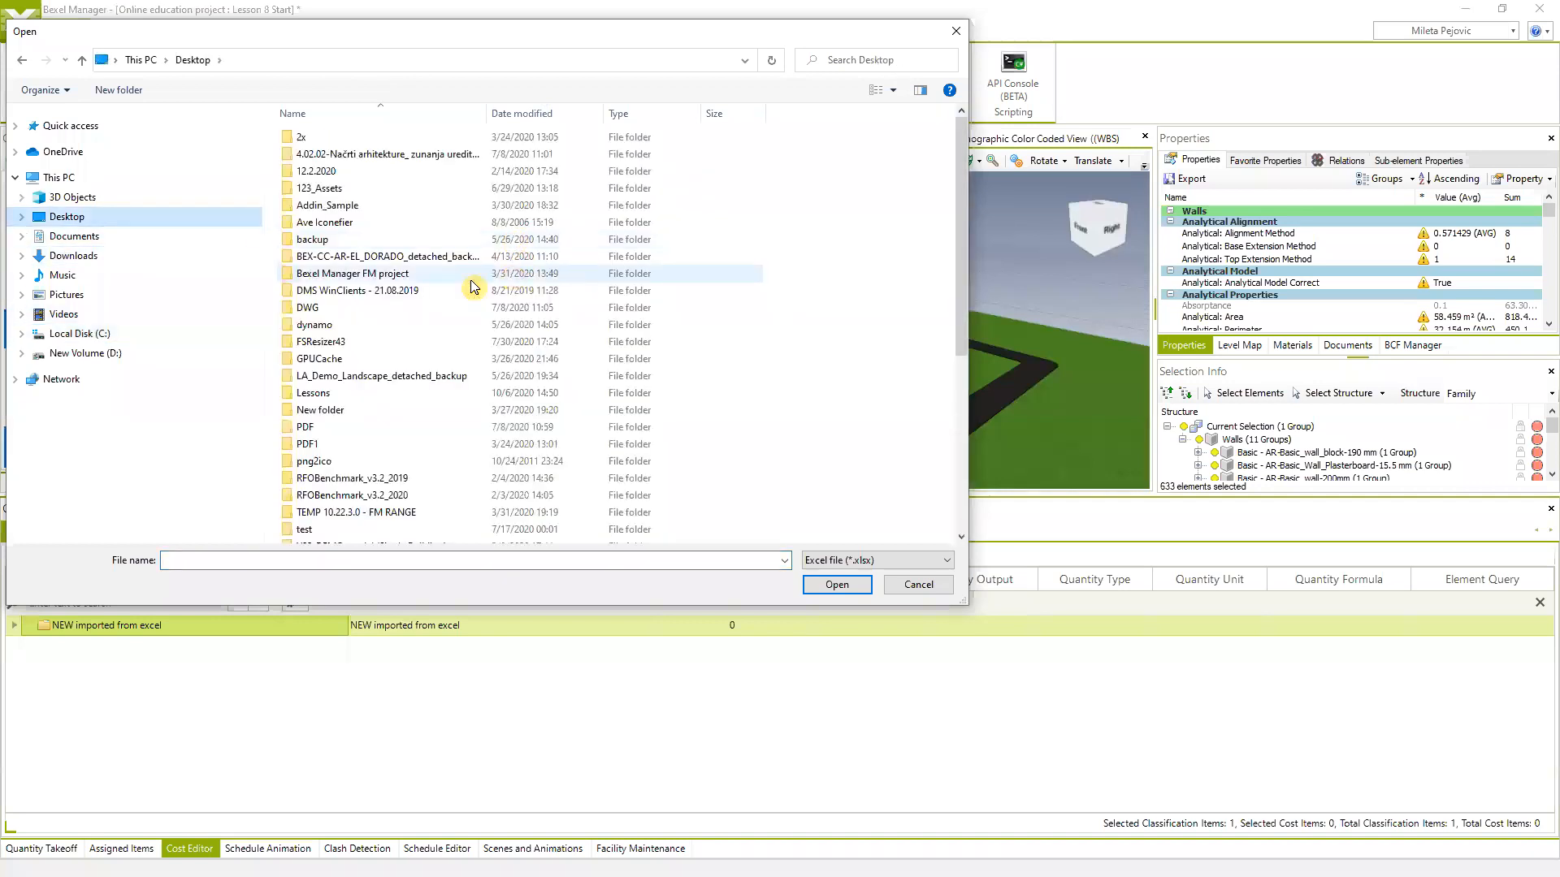
double_click(325, 398)
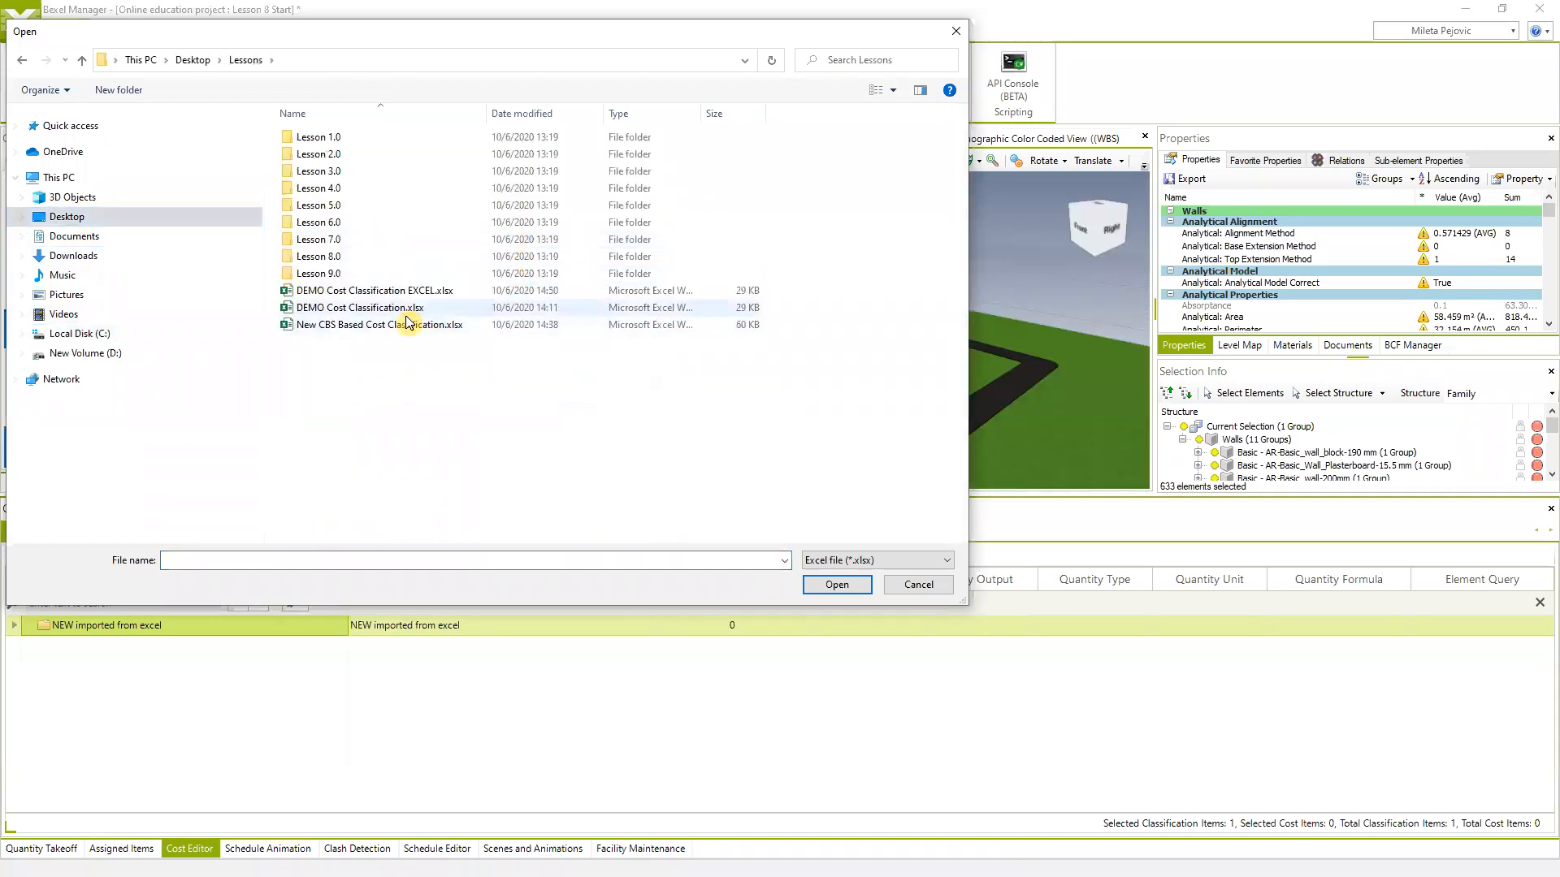
left_click(400, 292)
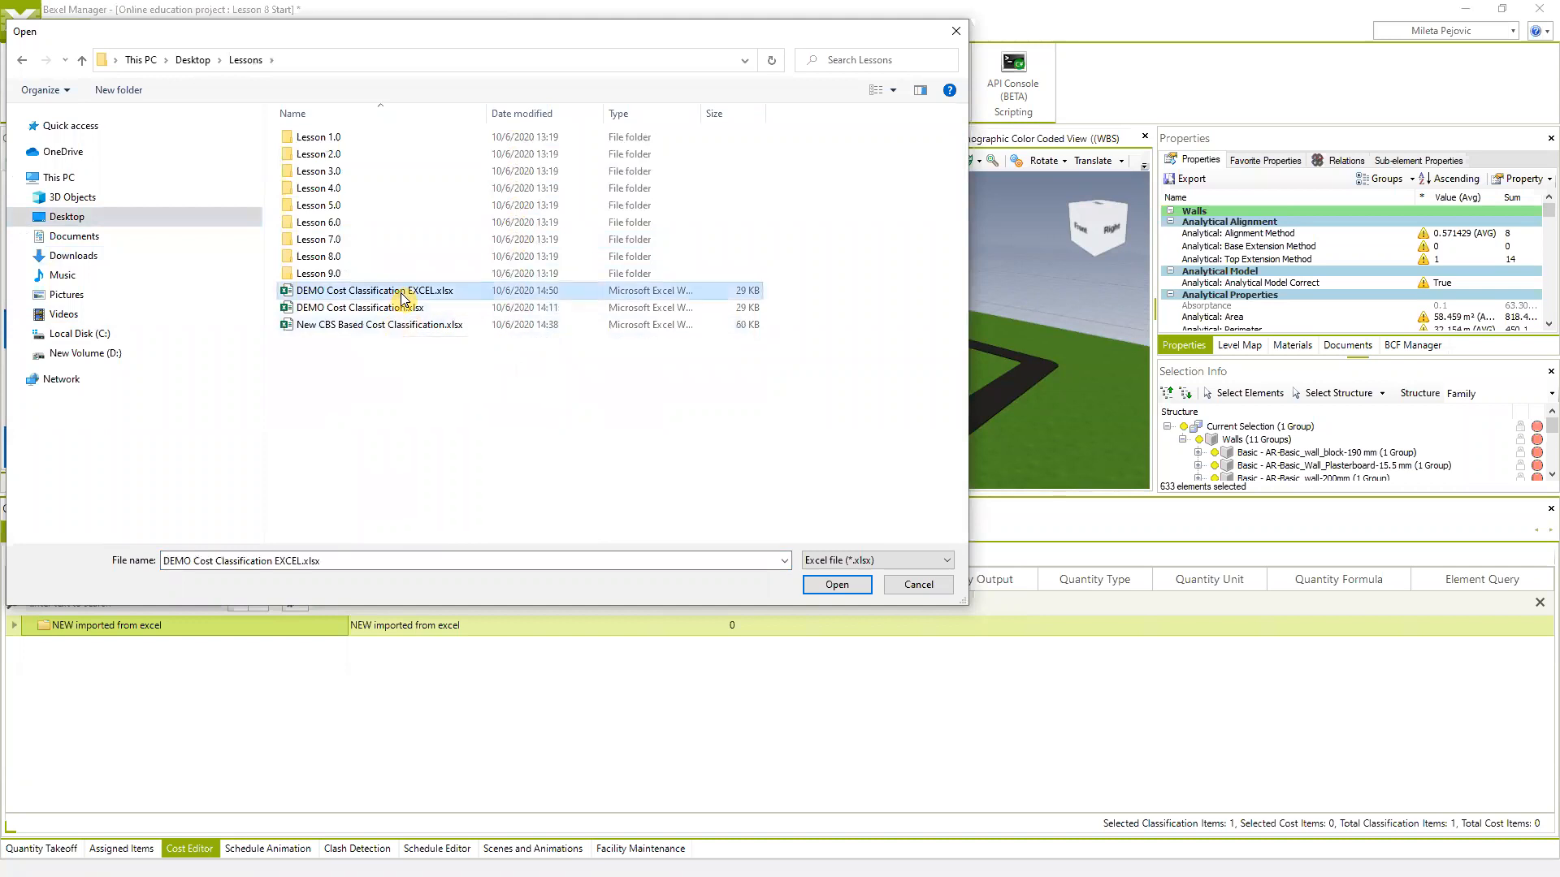
left_click(847, 582)
left_click(852, 506)
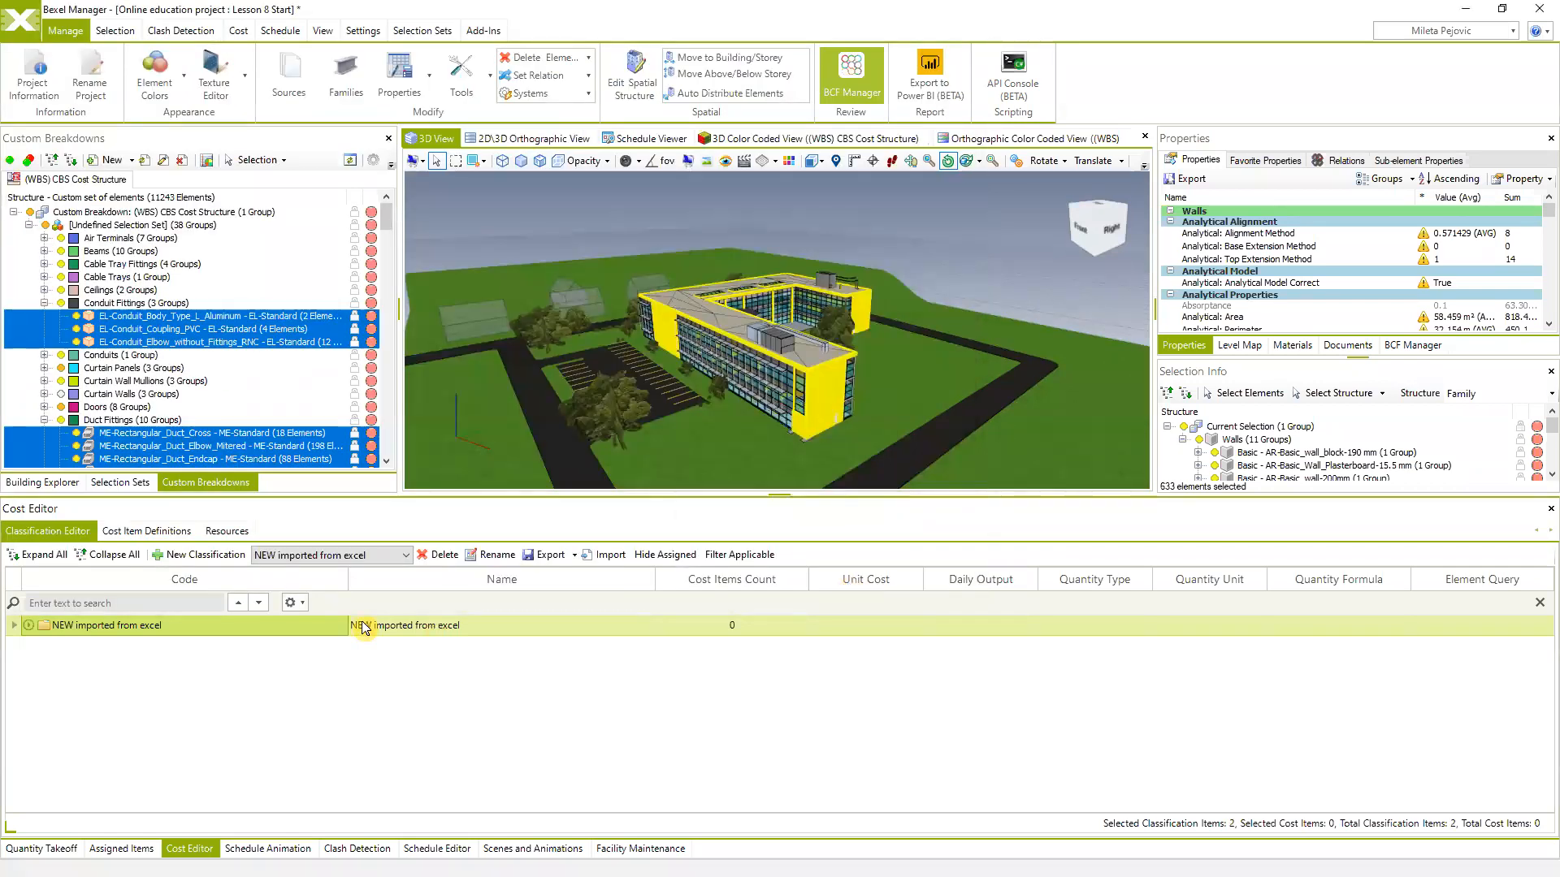
double_click(28, 629)
left_click(163, 646)
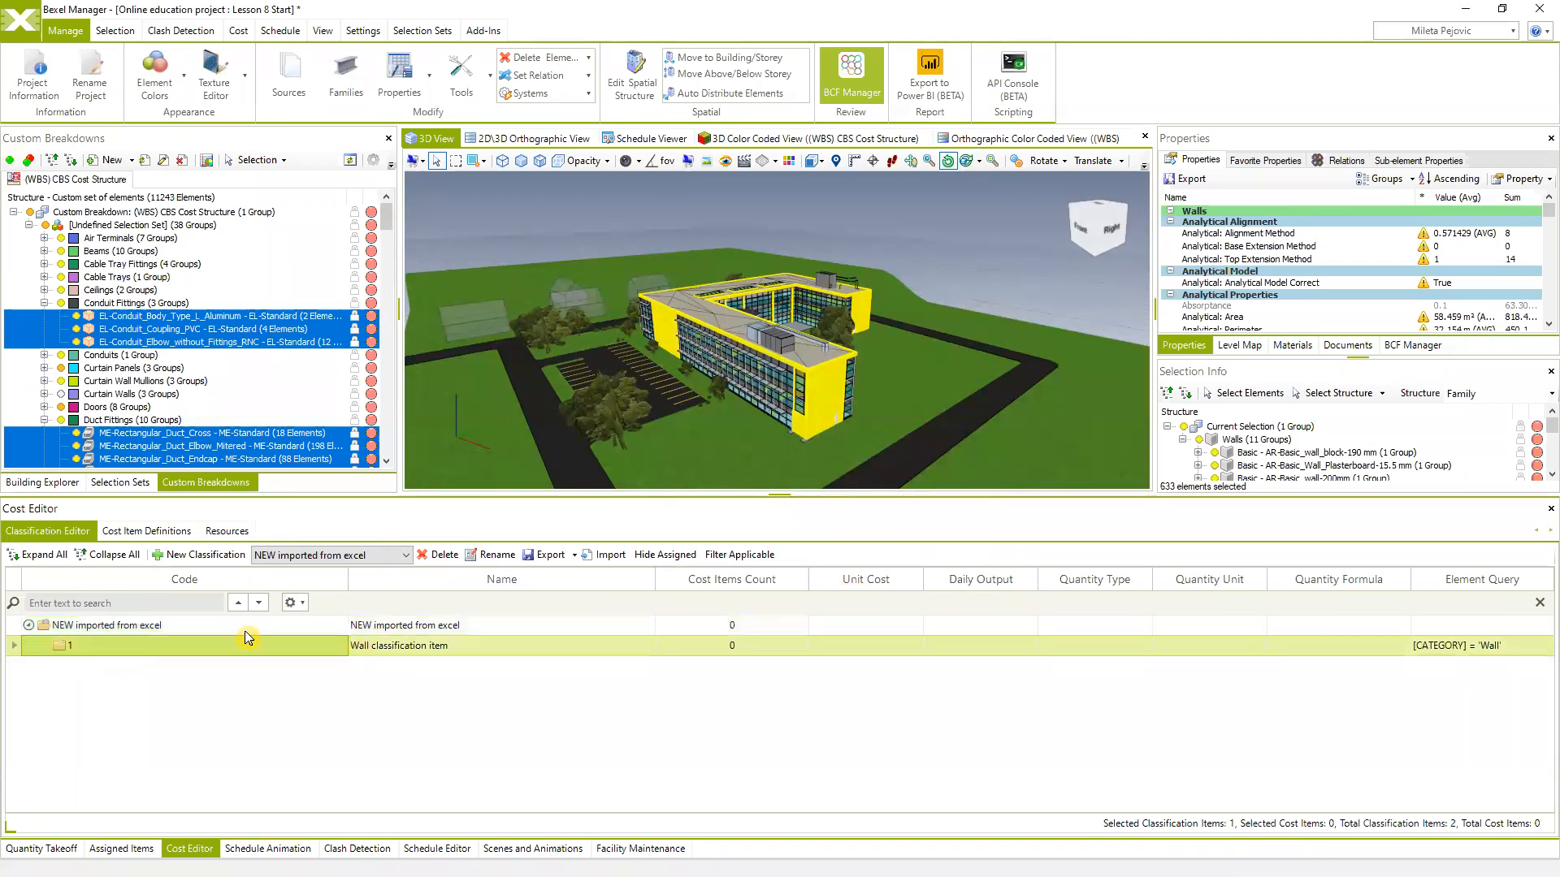
Clear the current element selection and select all applicable elements of the imported wall classification item in the 3D model
left_click(566, 248)
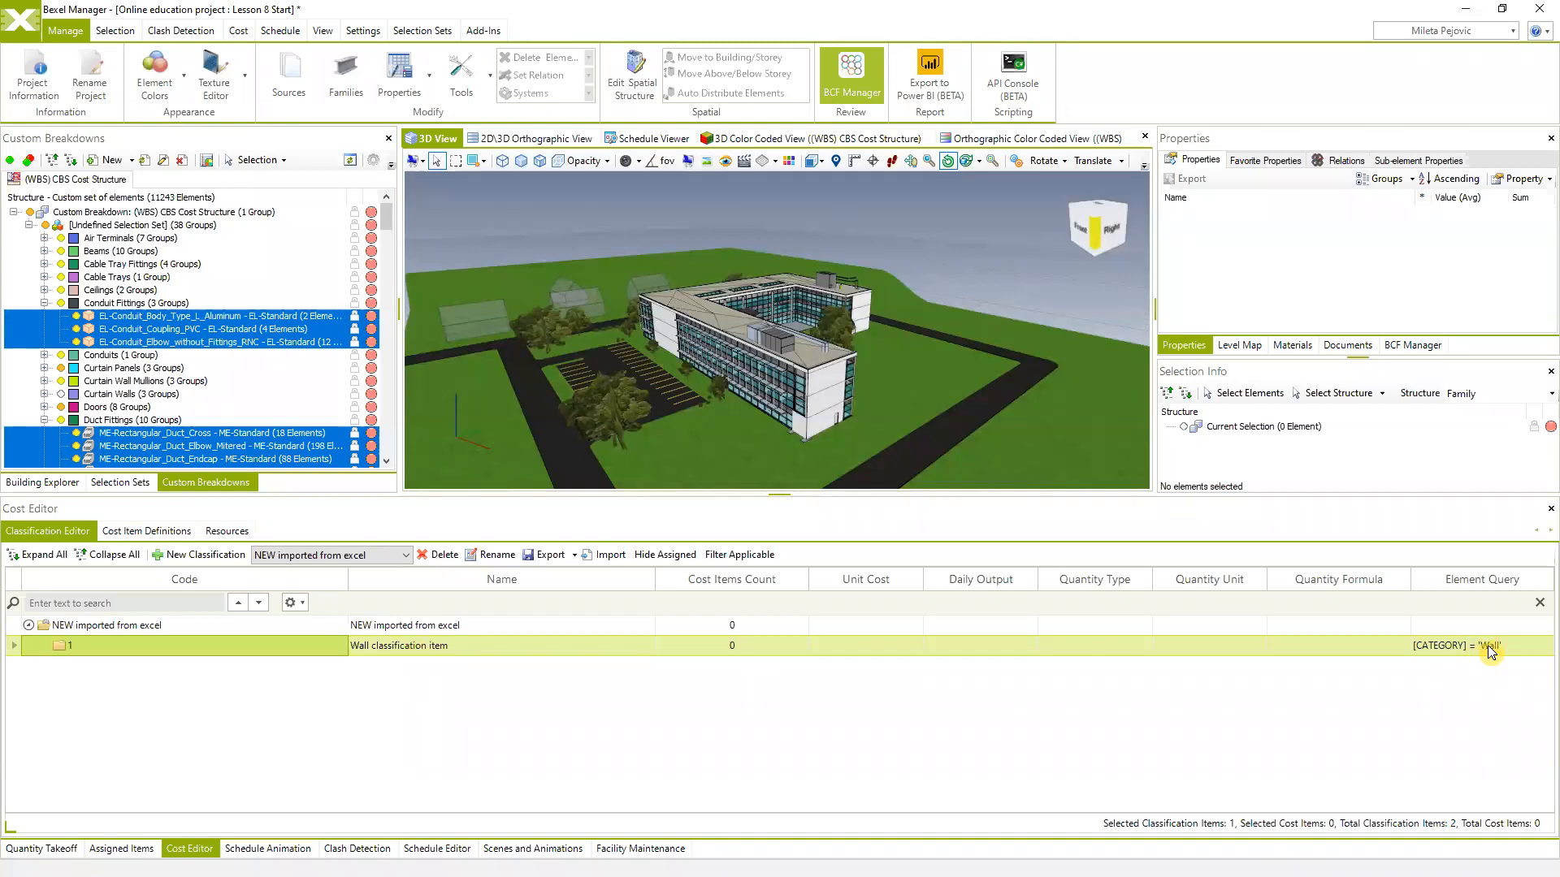
right_click(120, 647)
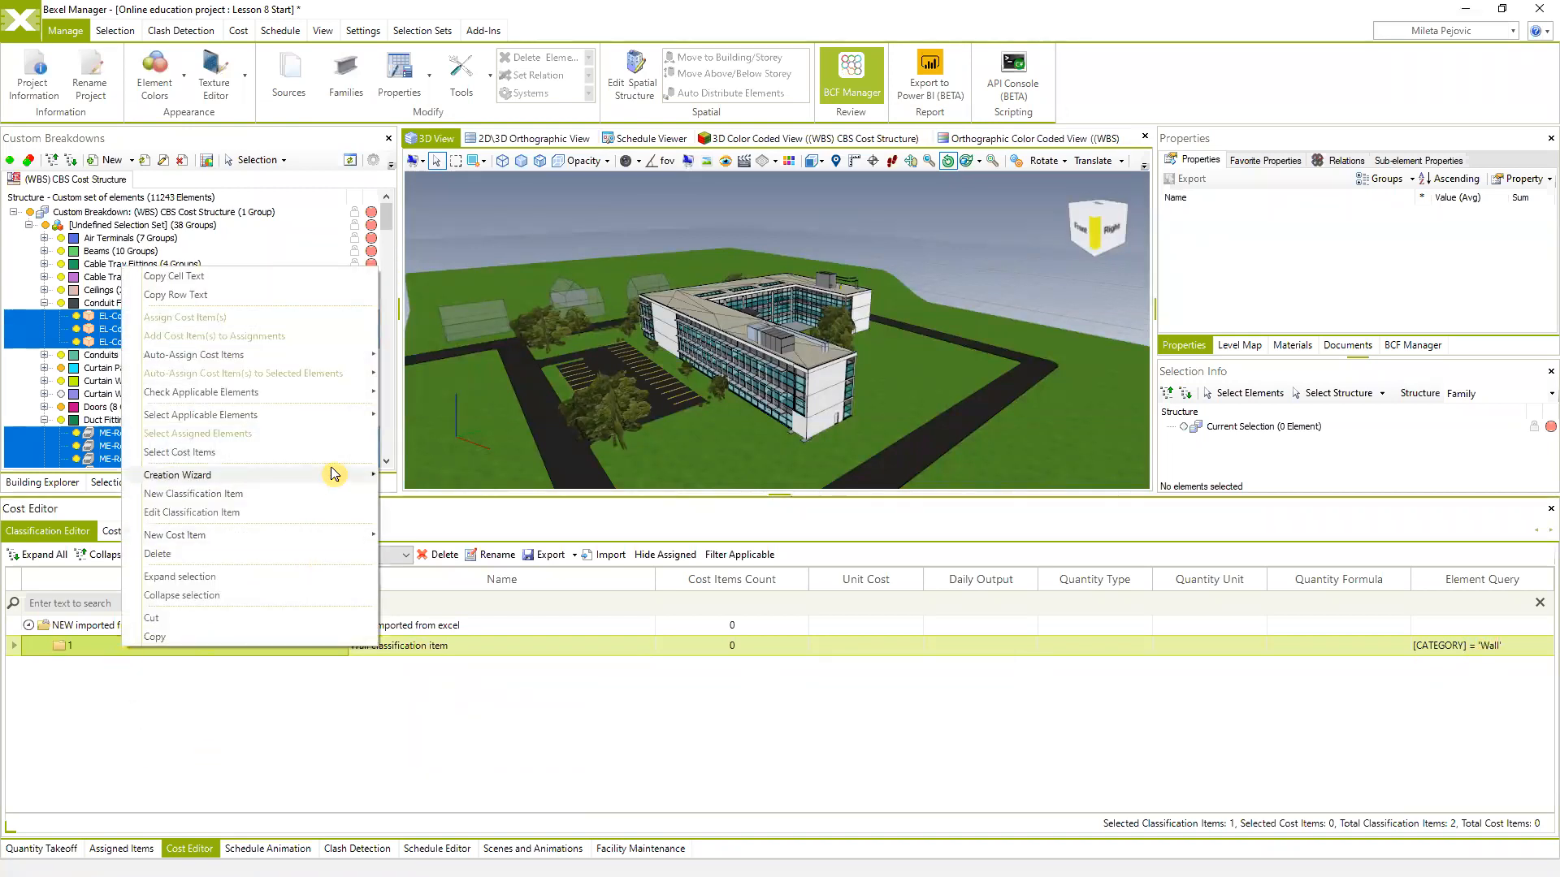
mouse_move(362, 421)
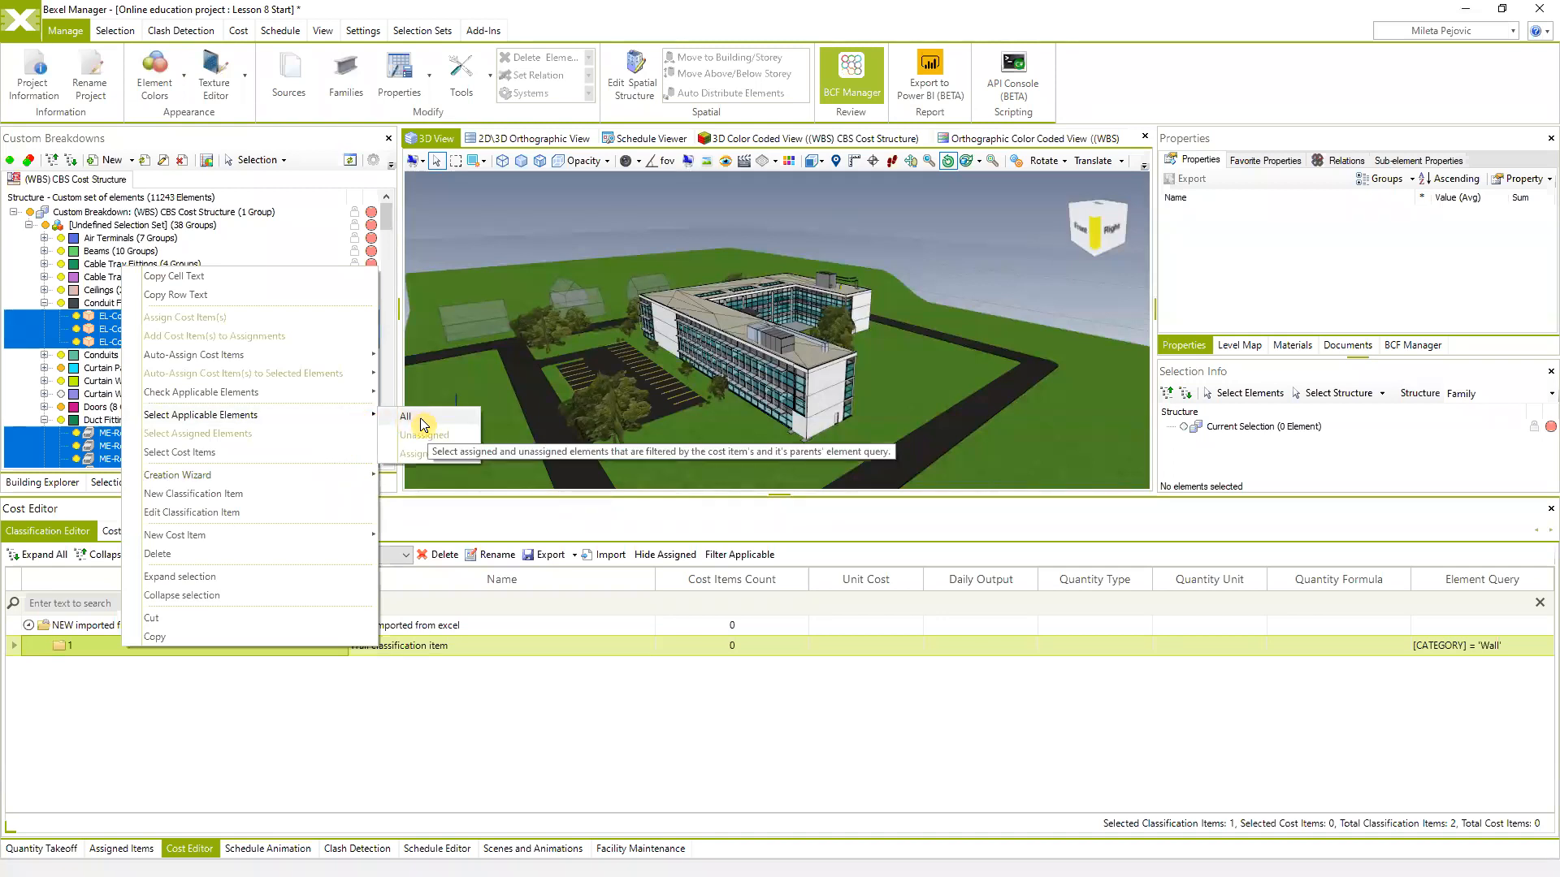
left_click(423, 426)
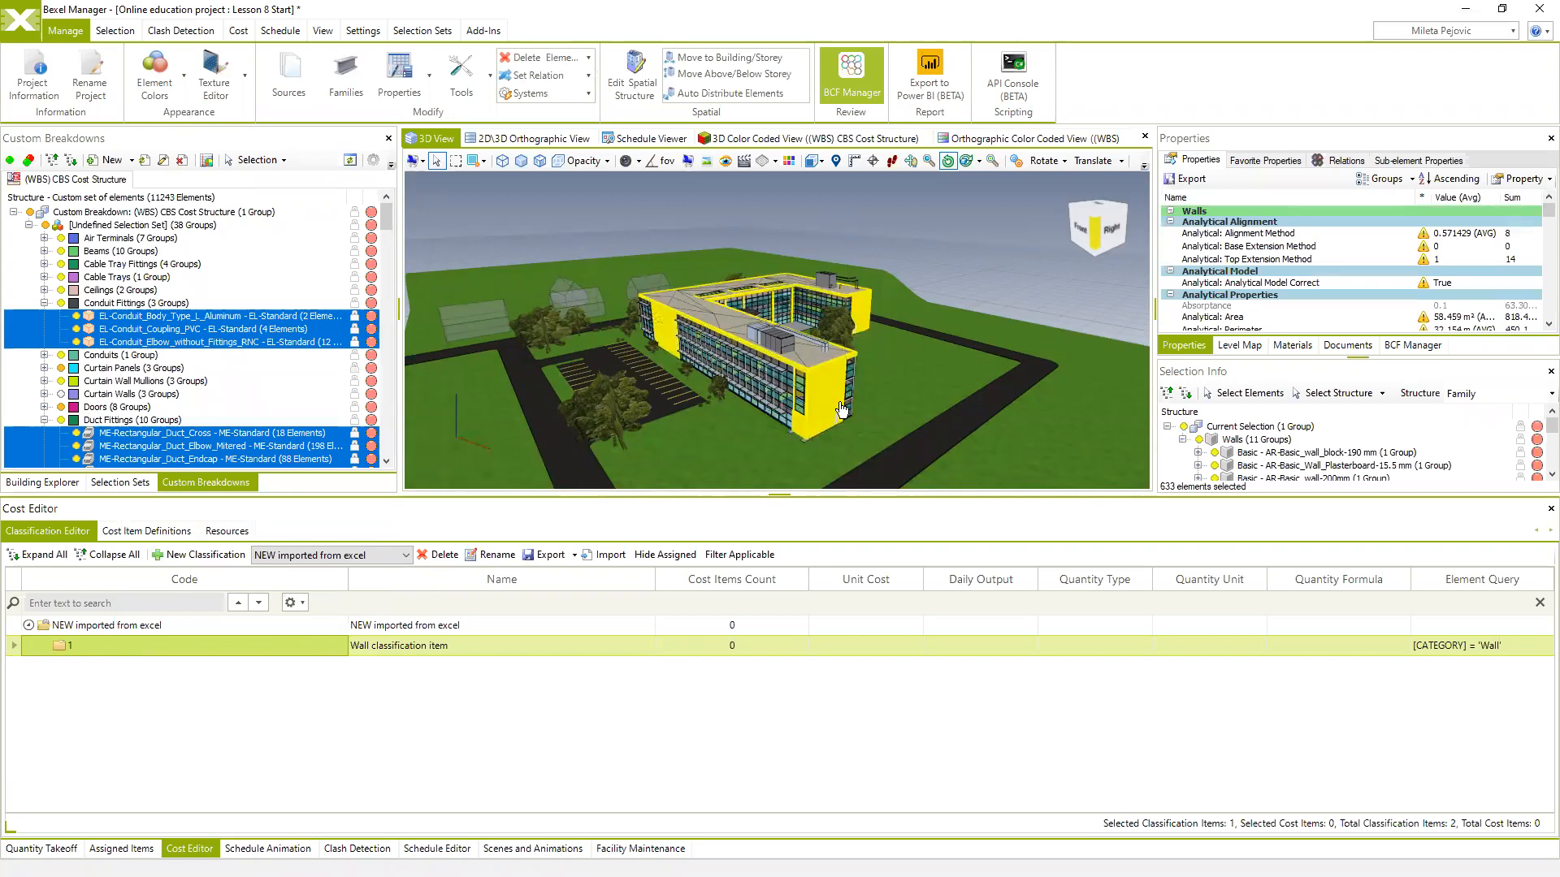
left_click_drag(869, 416, 665, 404)
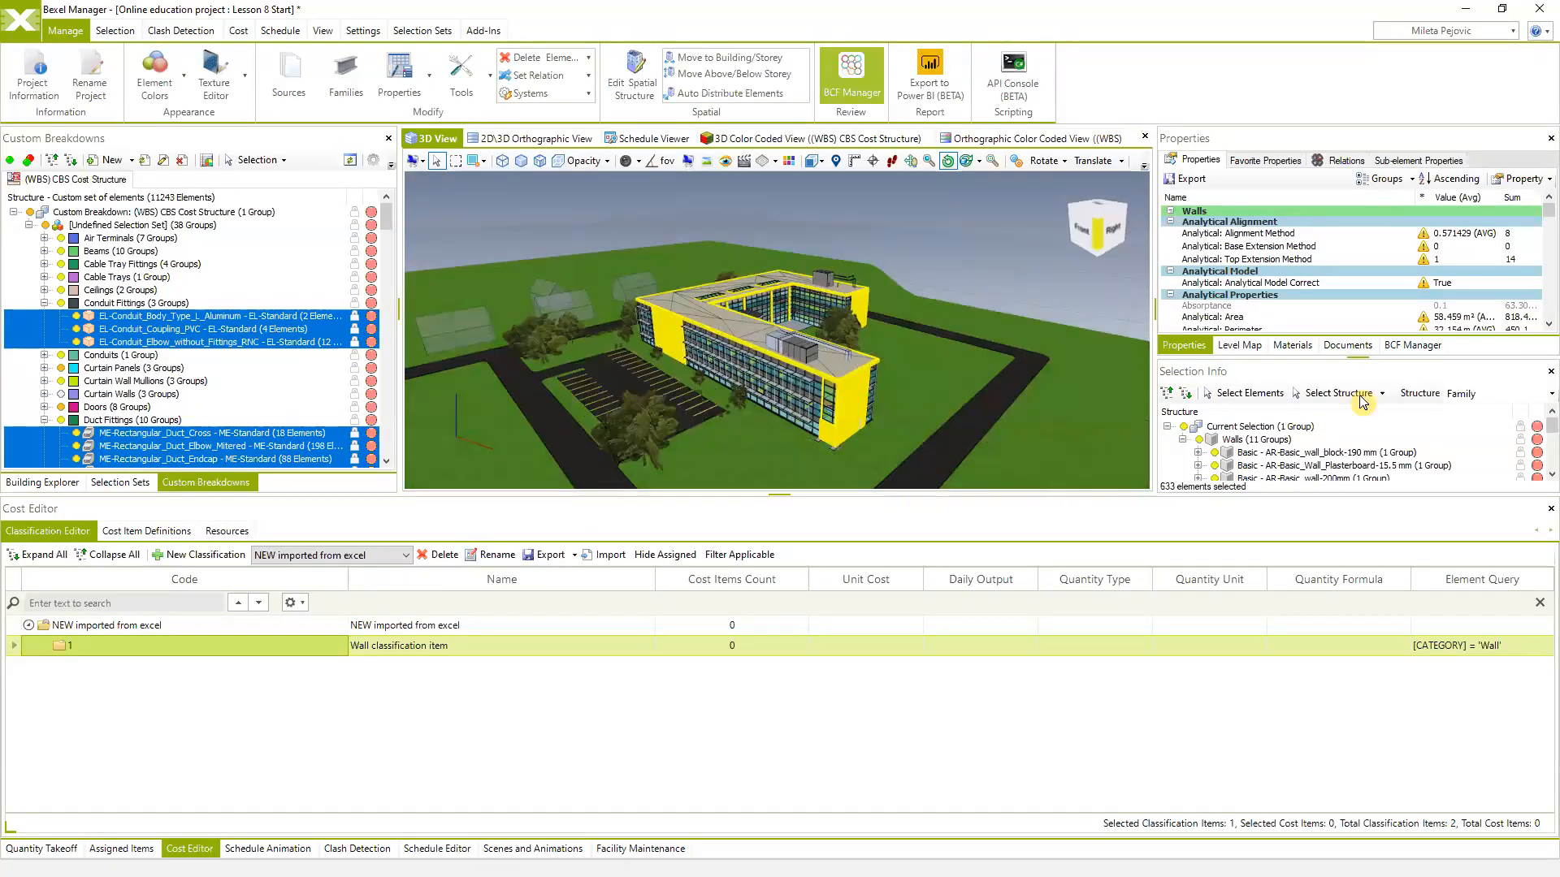
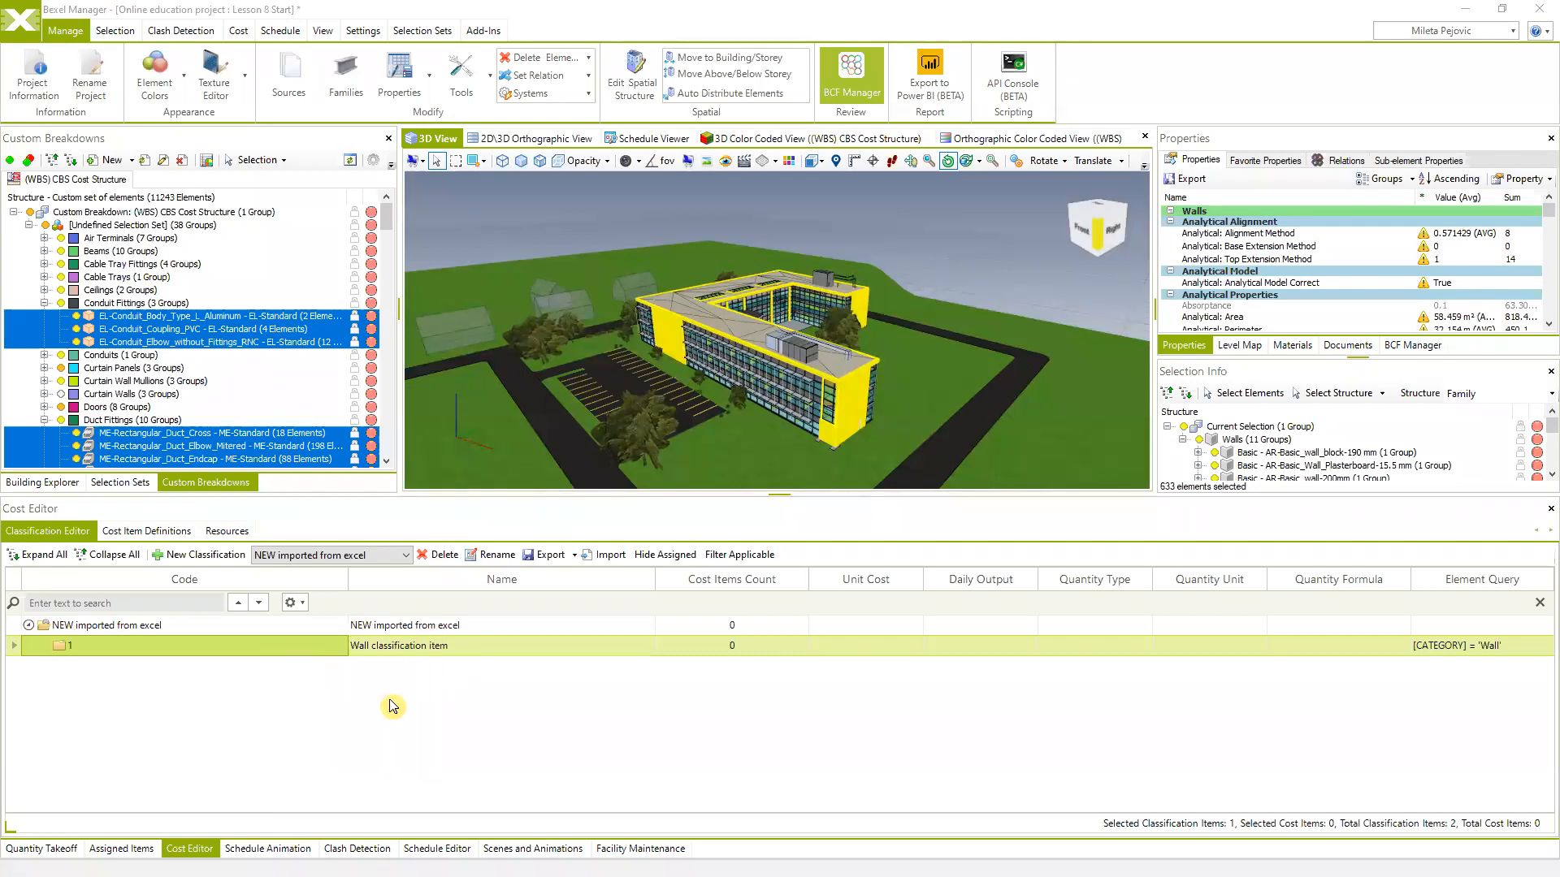
right_click(238, 646)
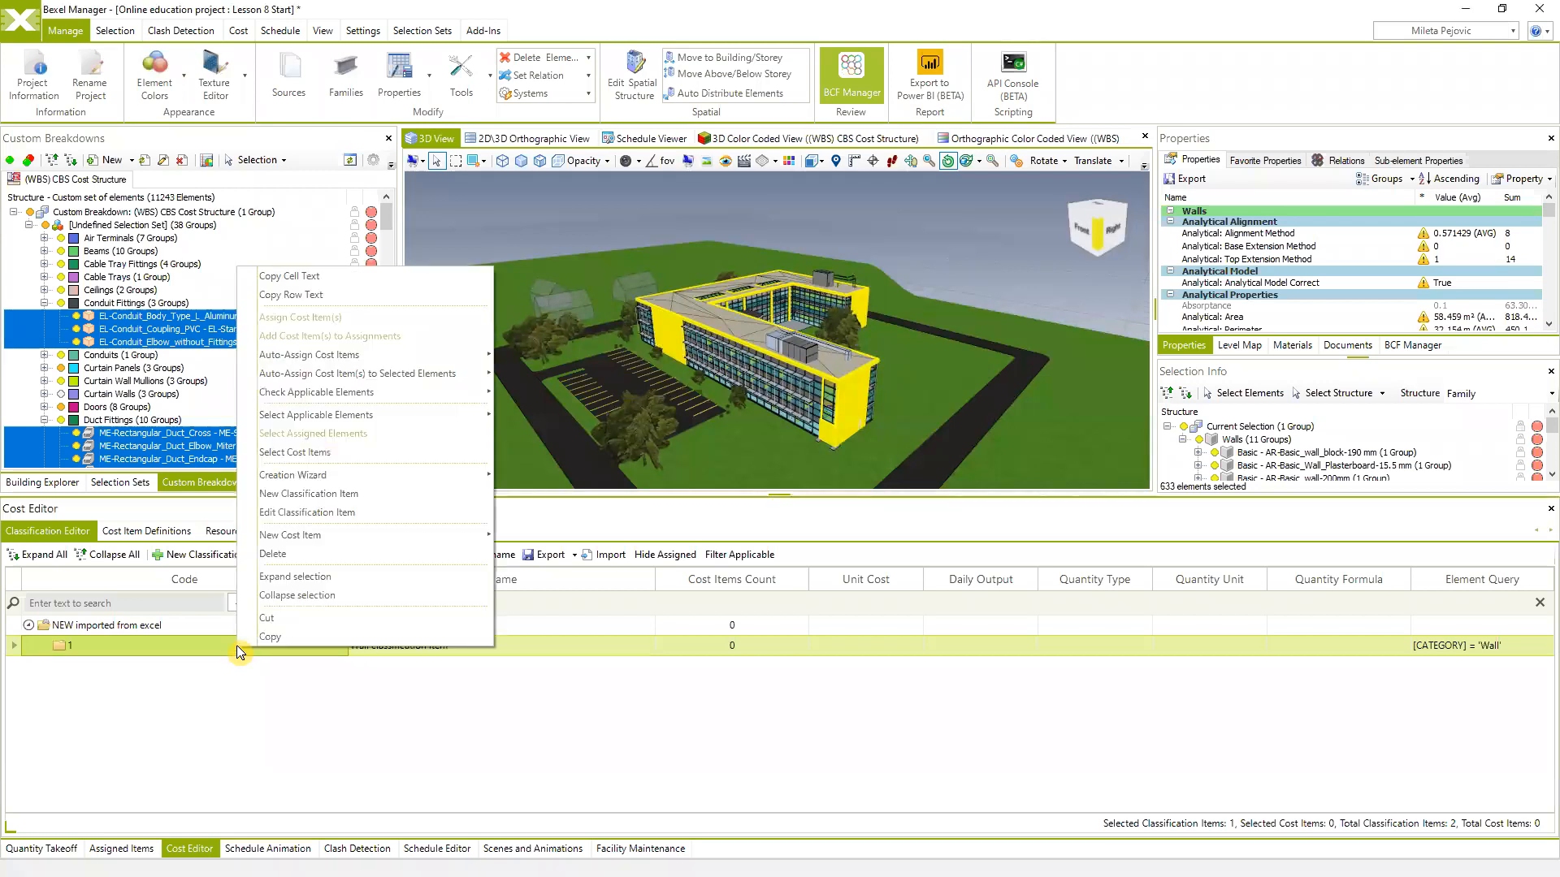
left_click(194, 759)
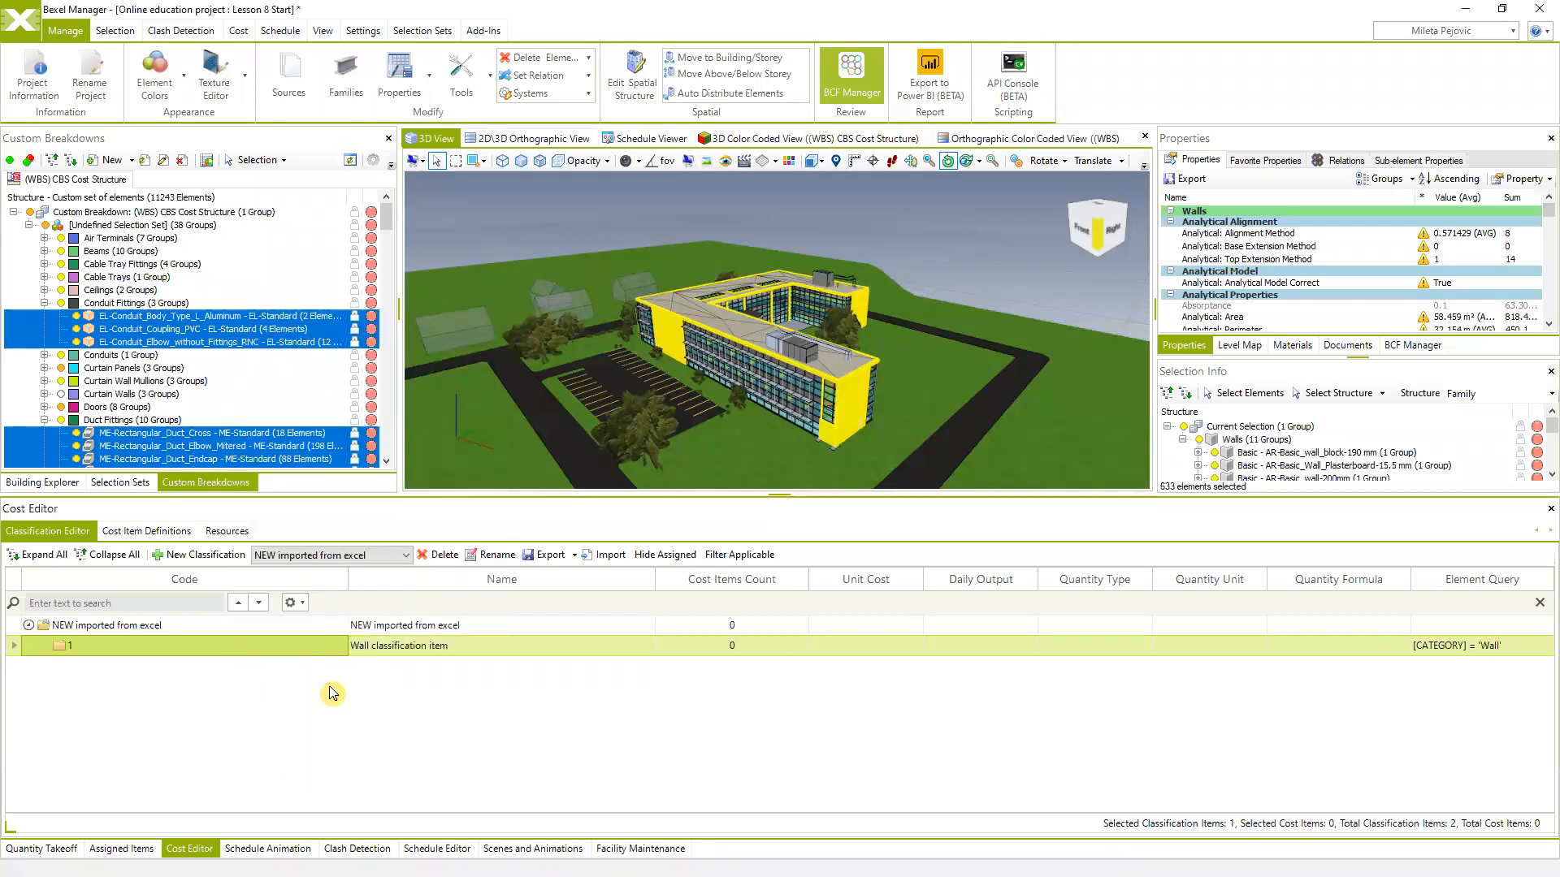
right_click(368, 647)
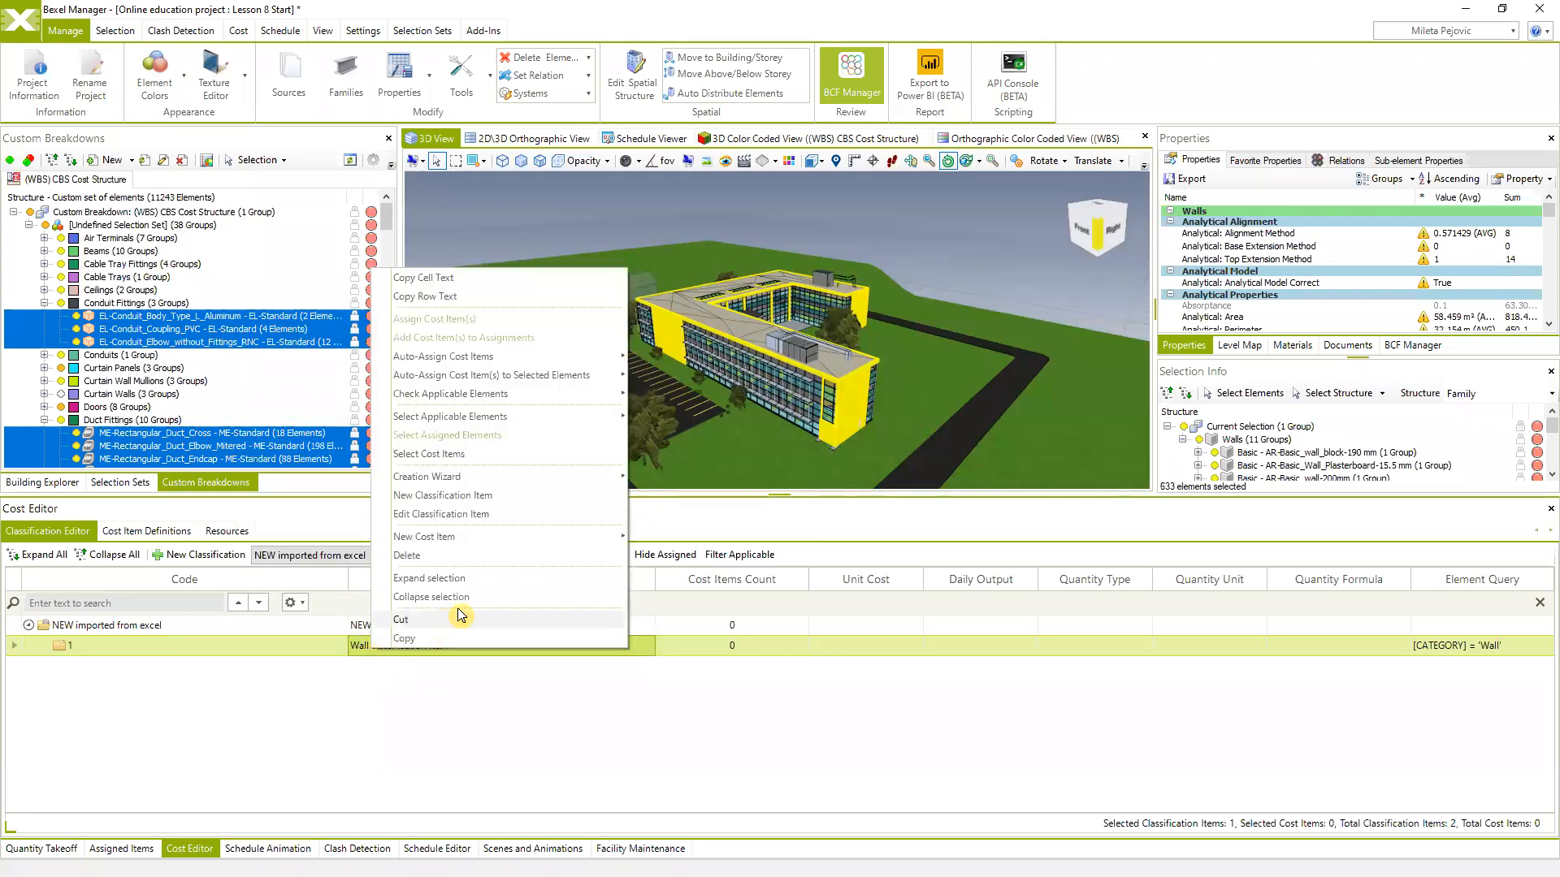
mouse_move(493, 544)
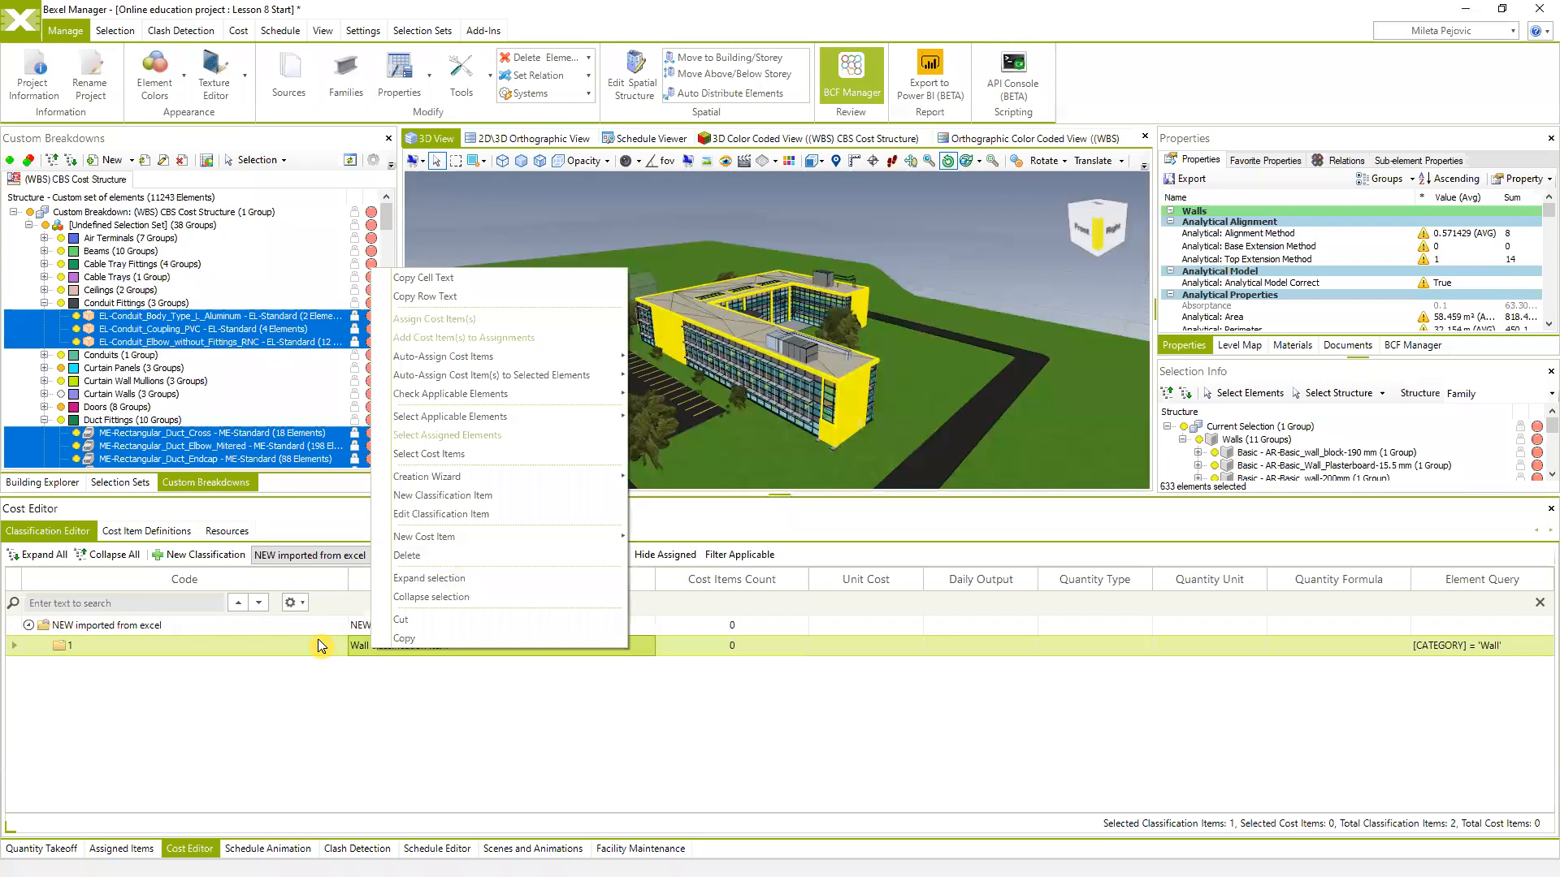
mouse_move(464, 541)
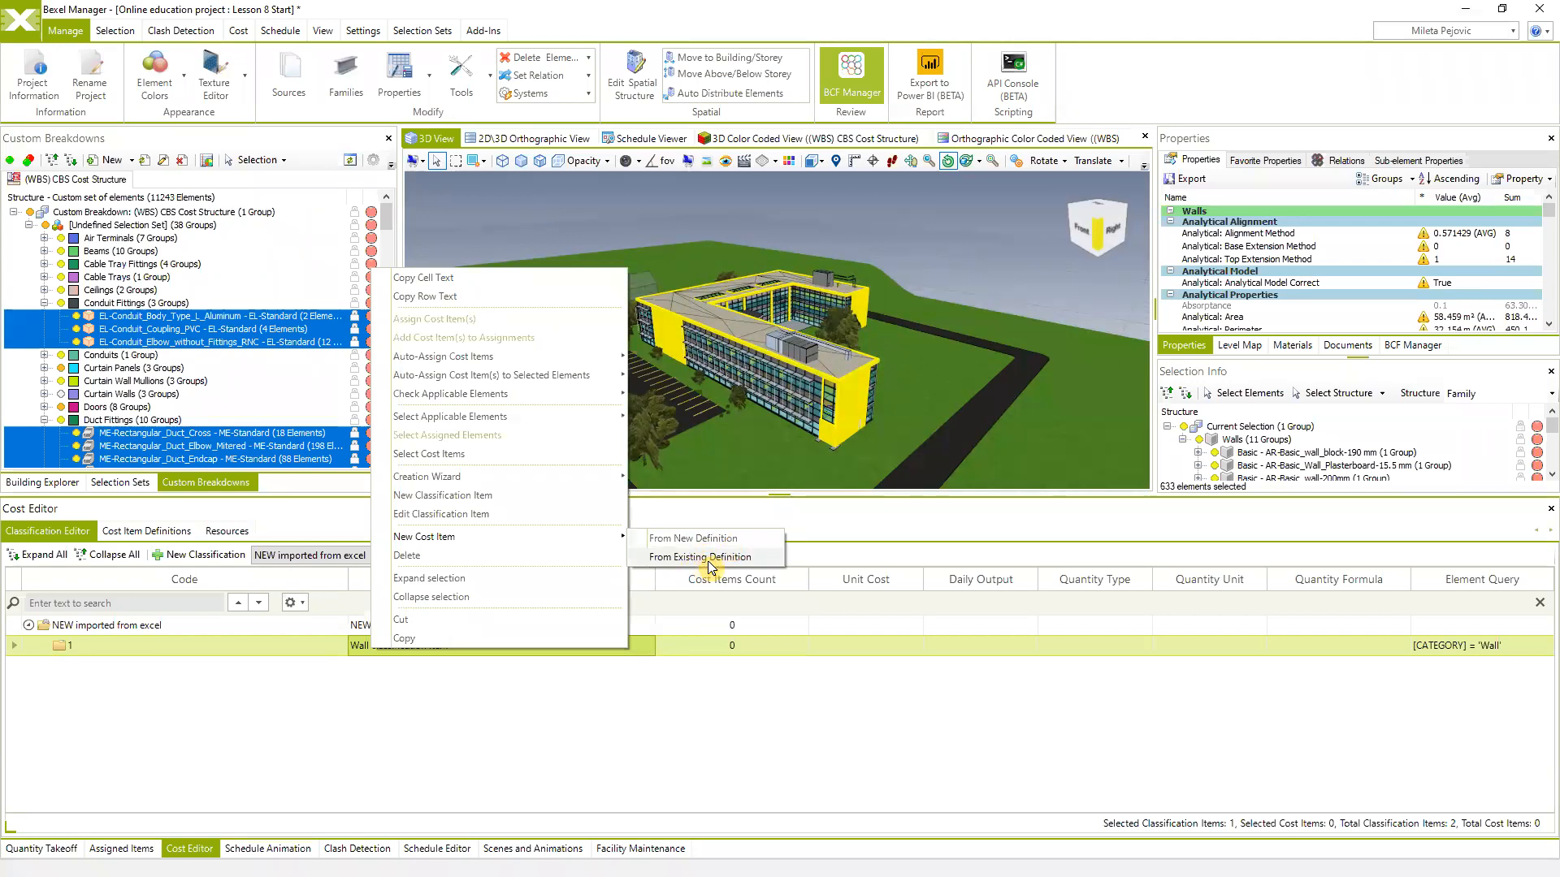
left_click(398, 717)
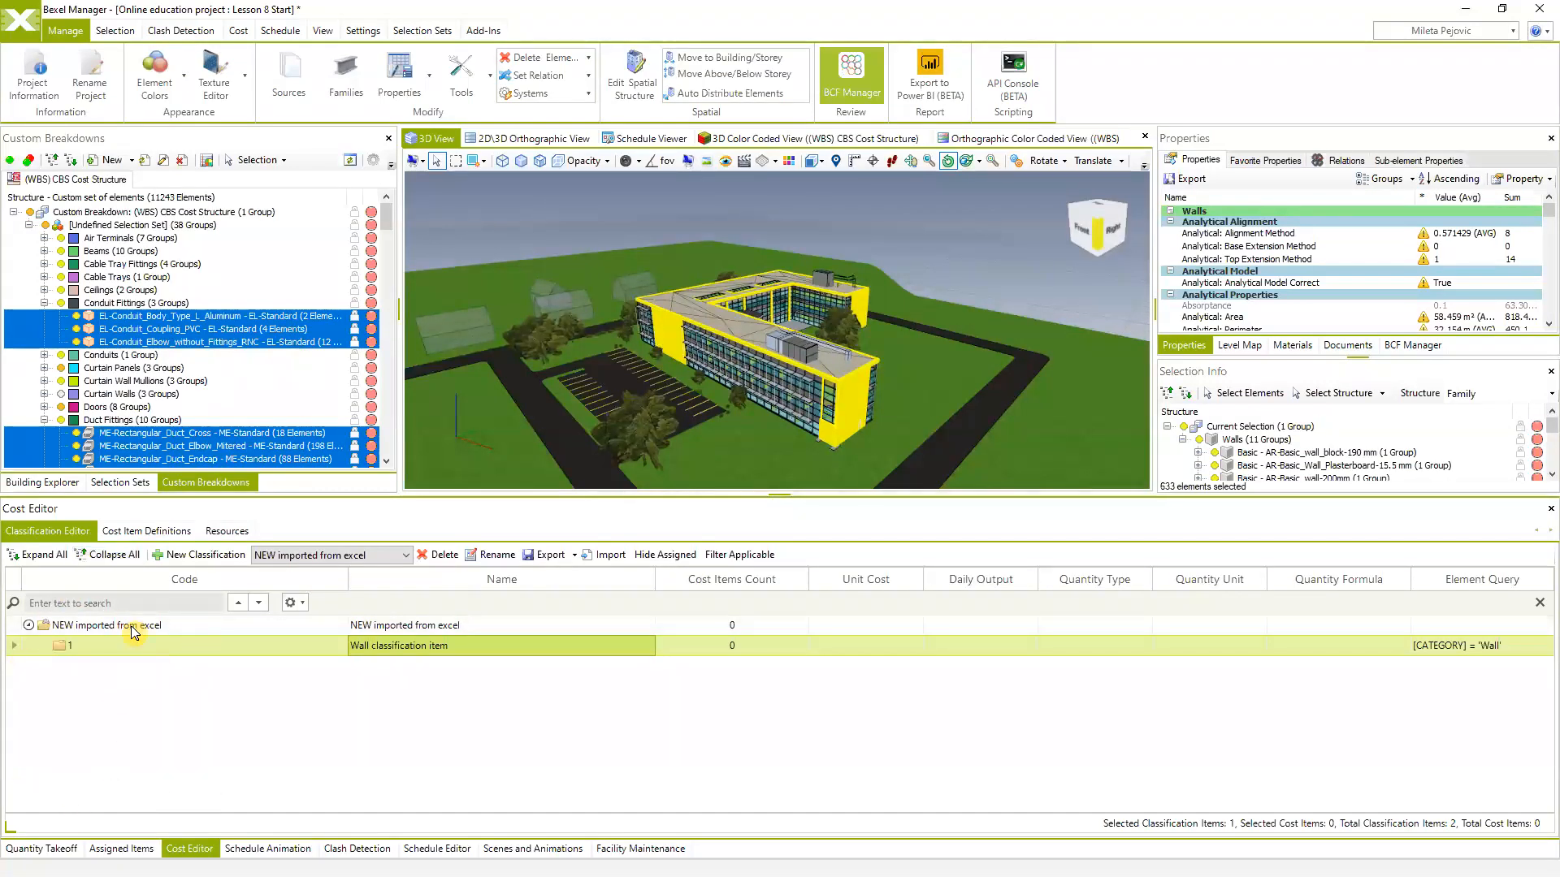
Look through the list of existing cost item definitions and return to the classification editor
left_click(150, 532)
scroll(217, 722, "down", 5)
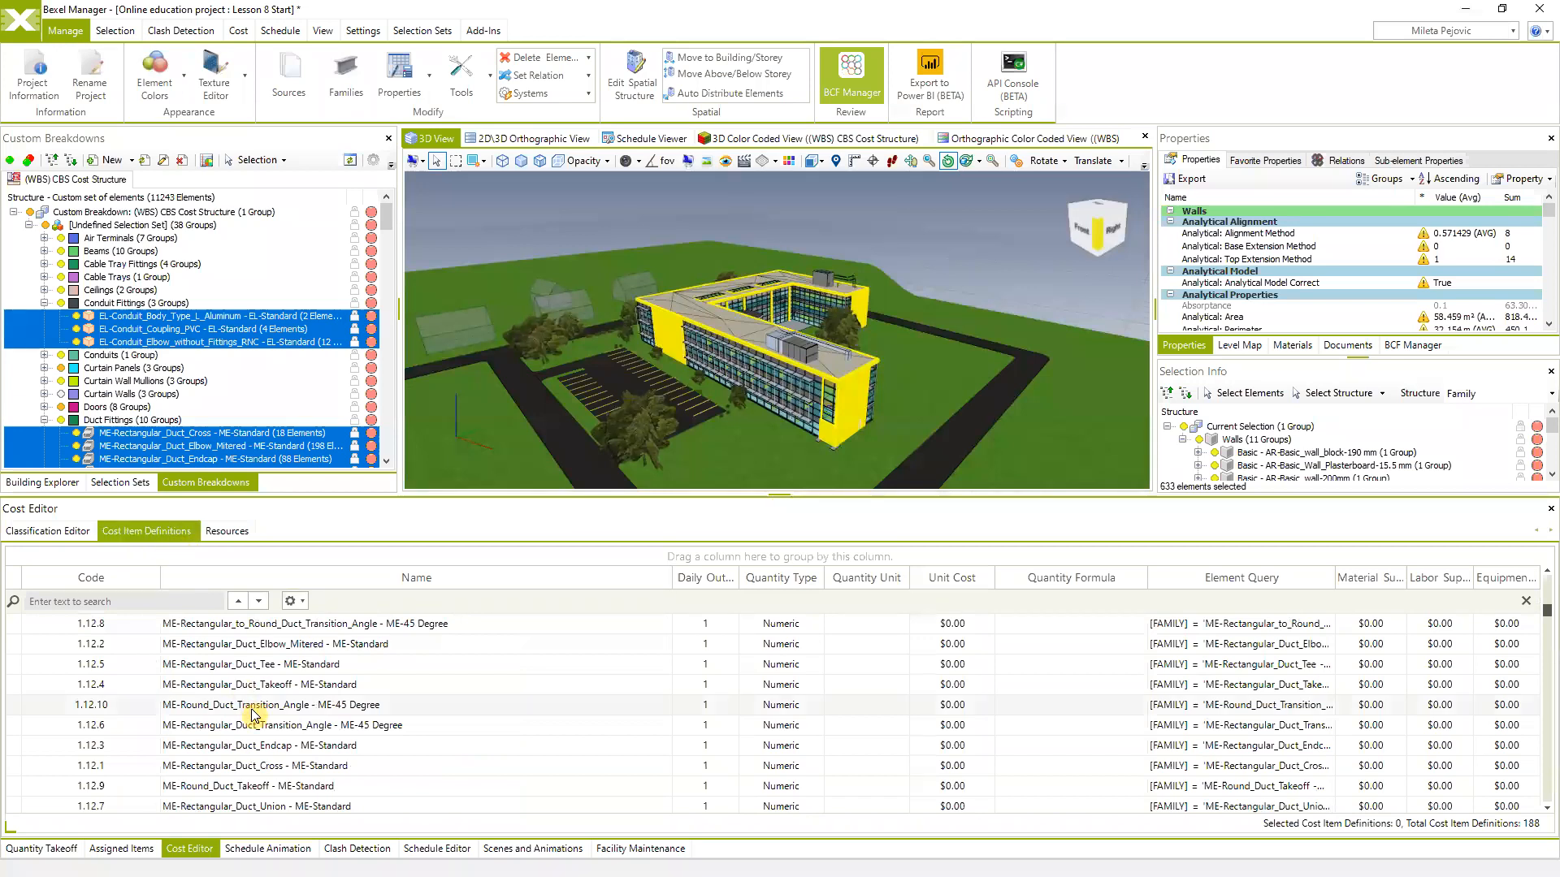
scroll(251, 715, "up", 5)
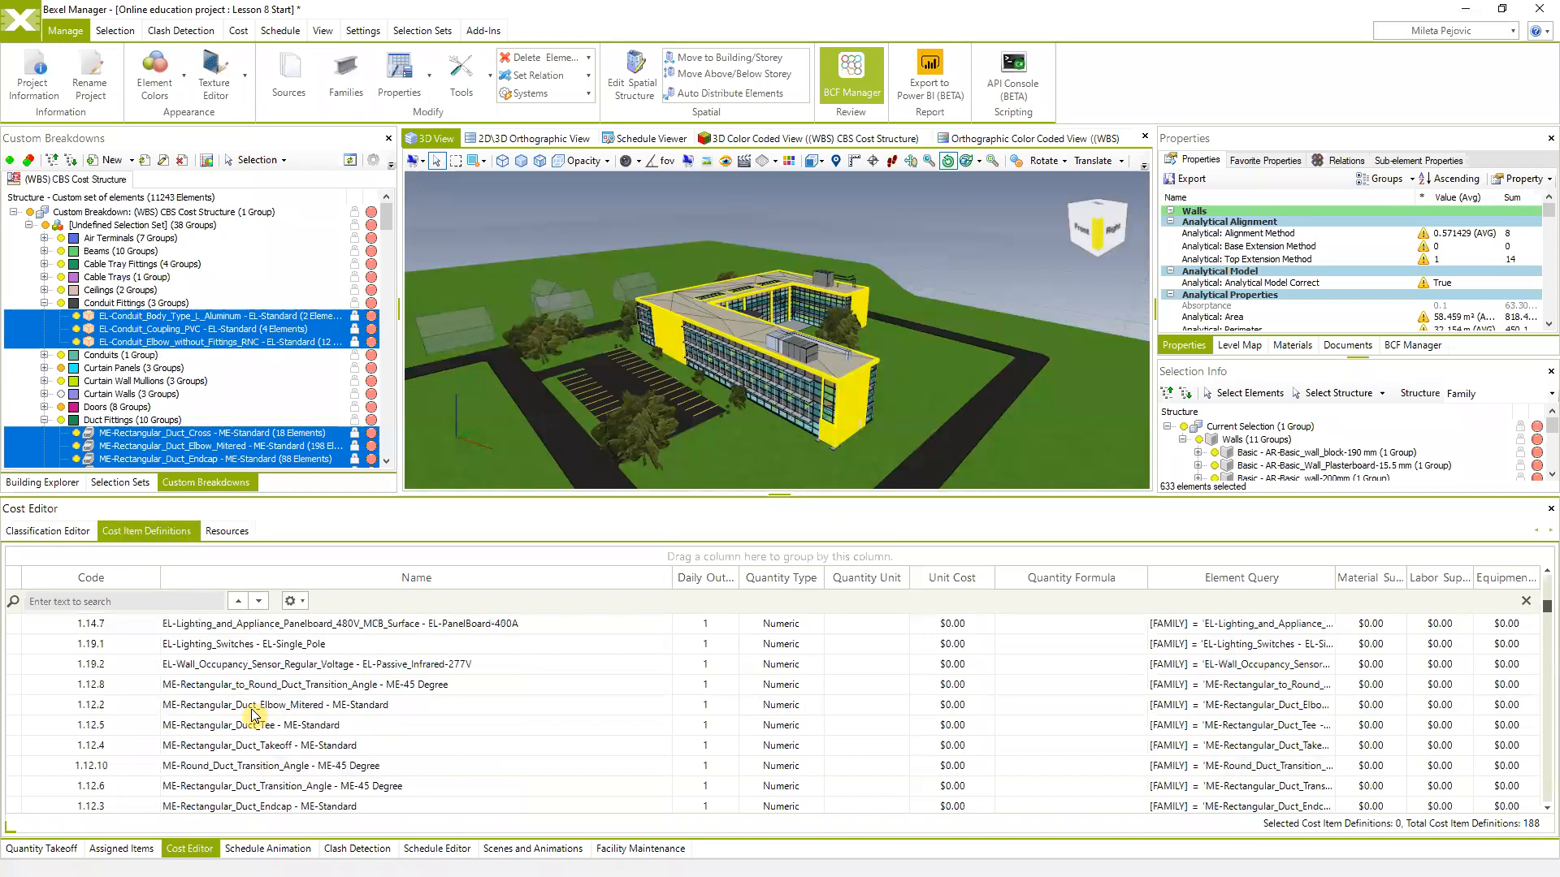
left_click(73, 532)
Browse the saved classifications up to New CBS Based Cost Classification and expand its Curtain Walls group to show the cost items
left_click(329, 556)
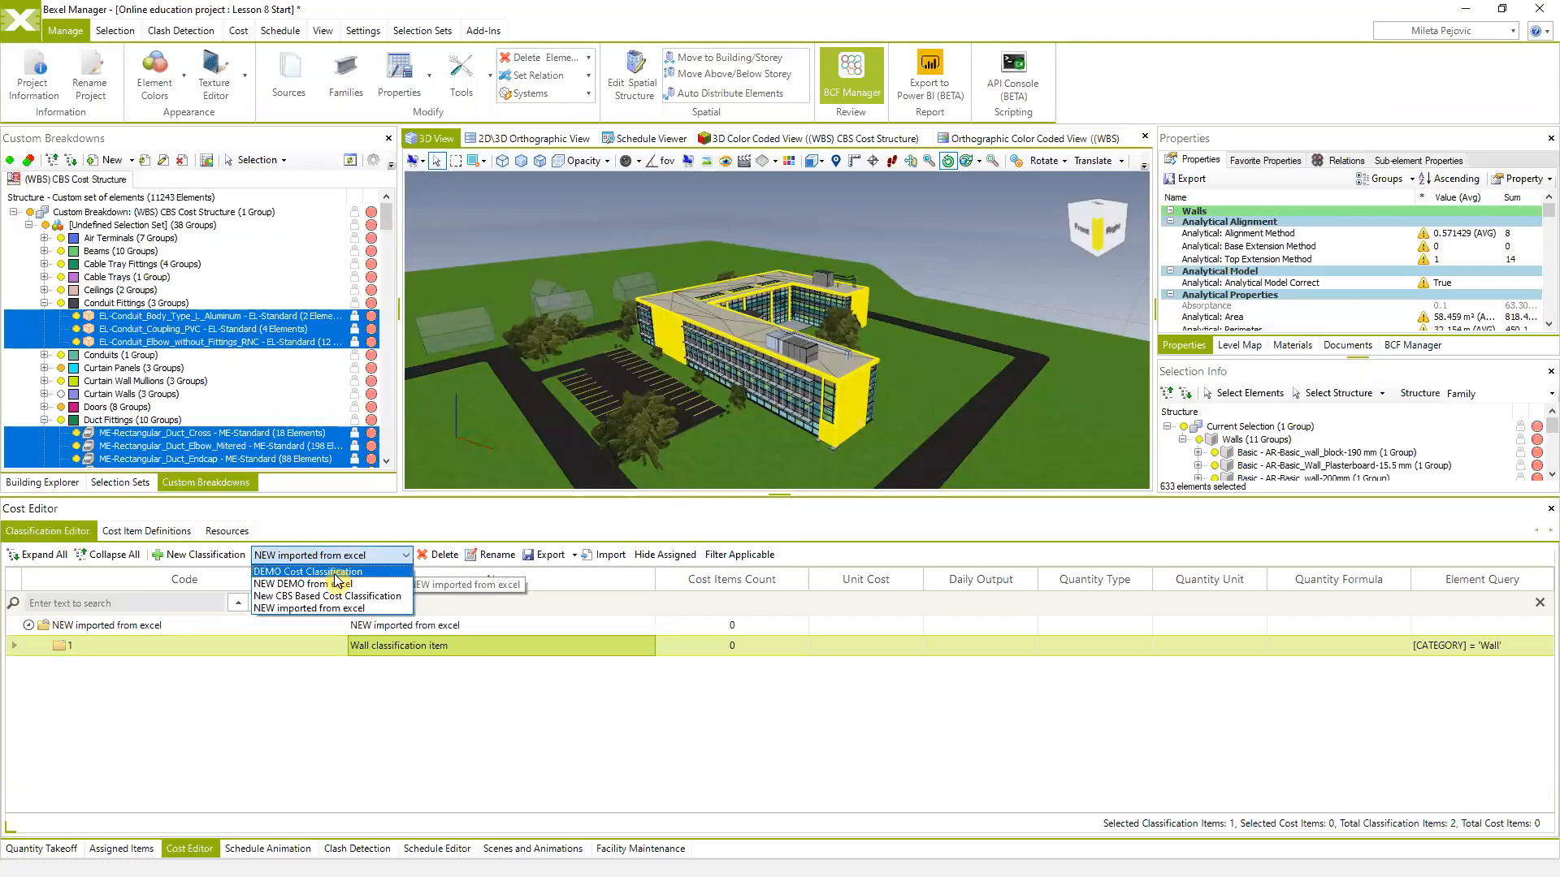
left_click(331, 573)
left_click(337, 556)
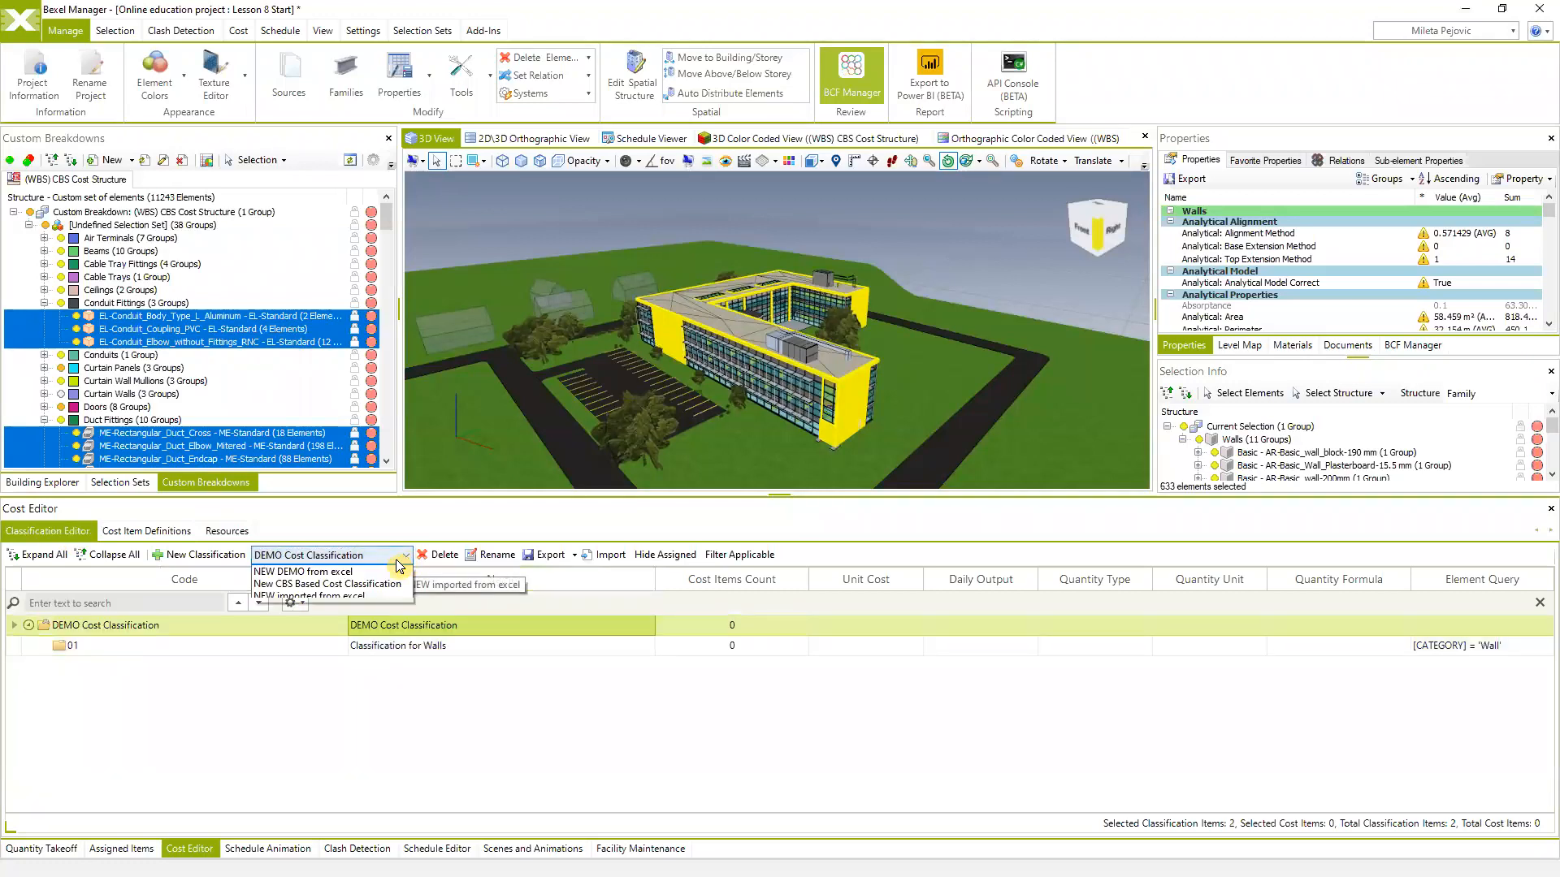
left_click(341, 584)
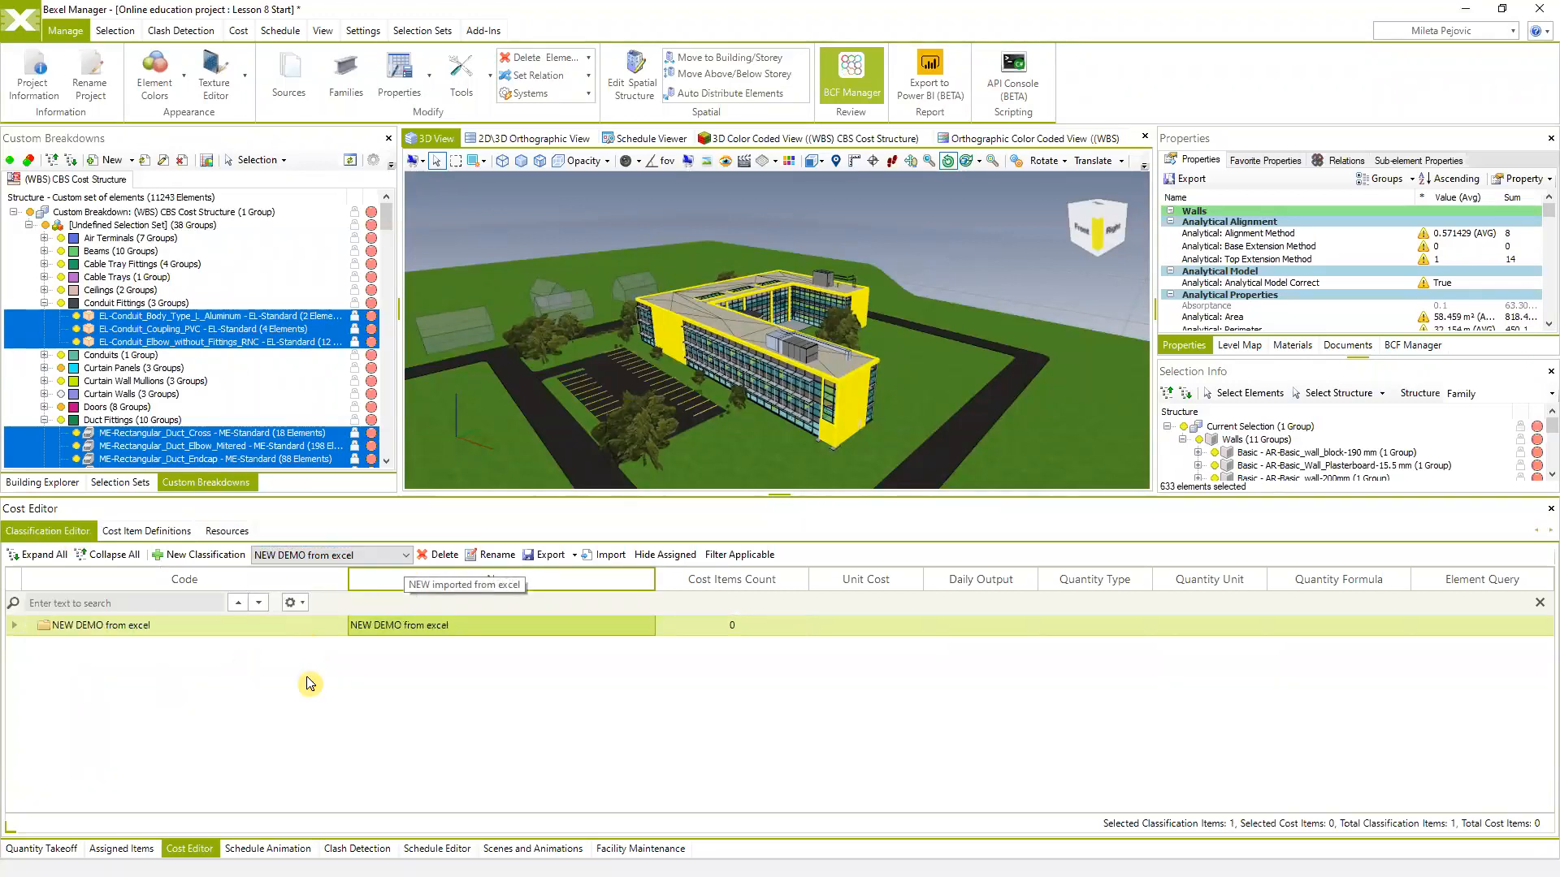
left_click(398, 556)
left_click(333, 599)
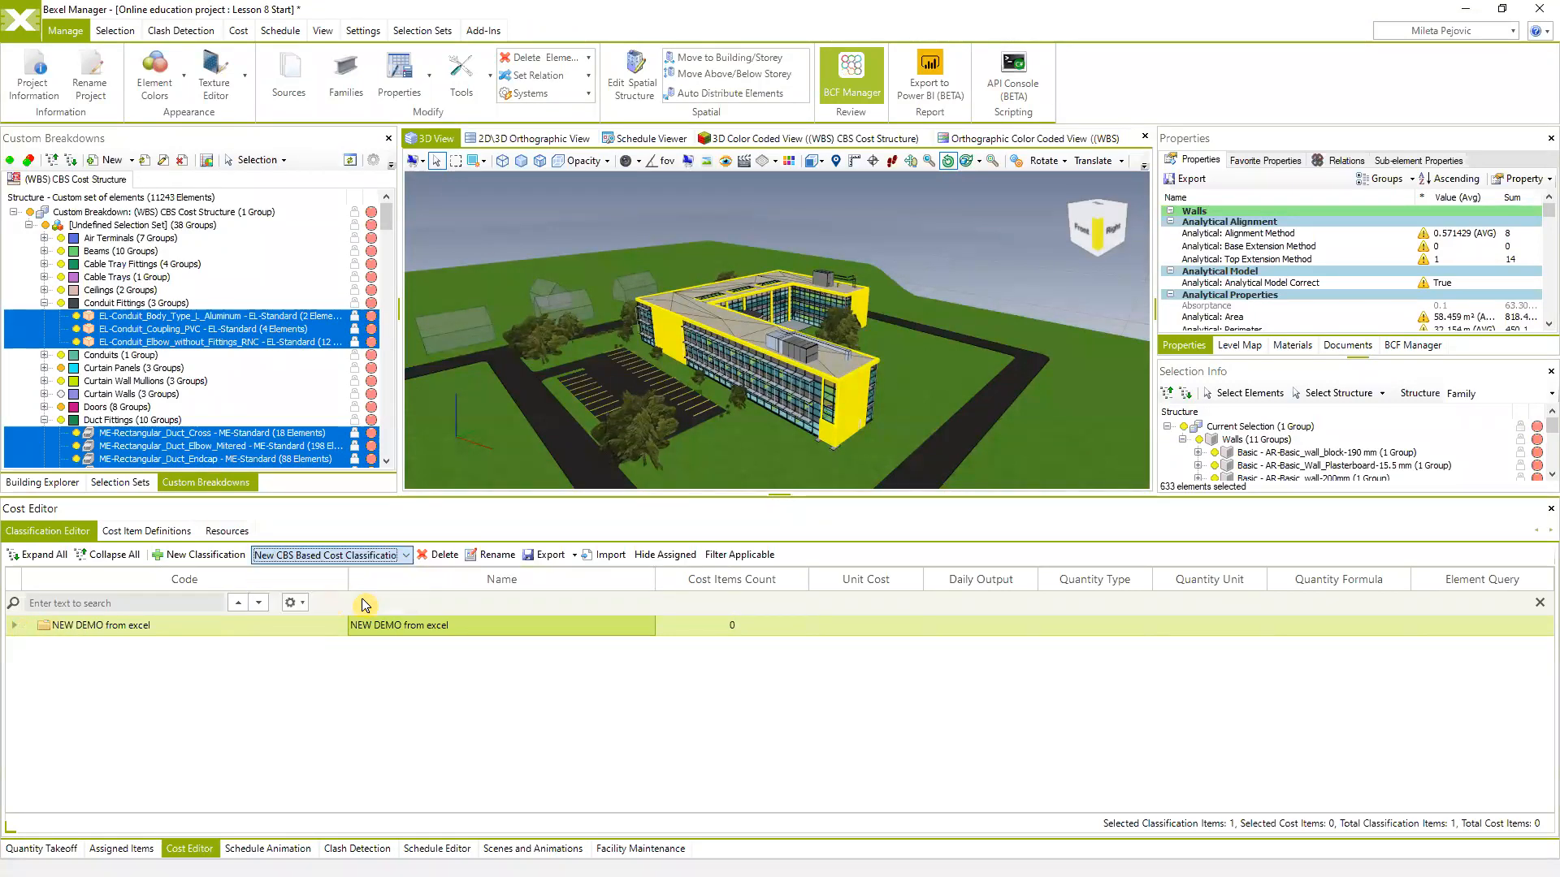
left_click(43, 645)
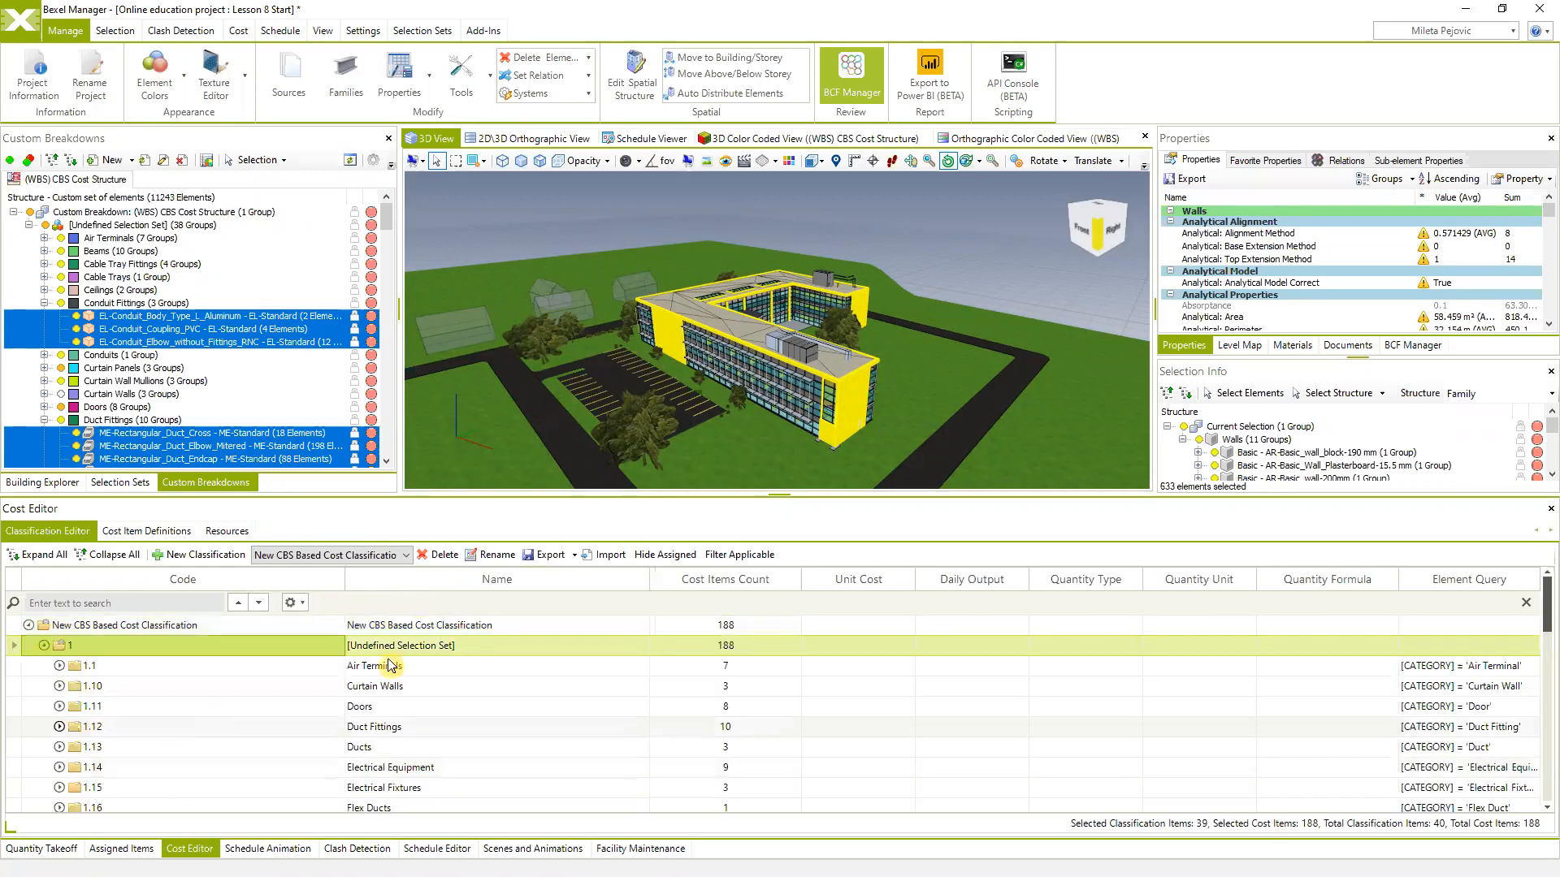
left_click(59, 687)
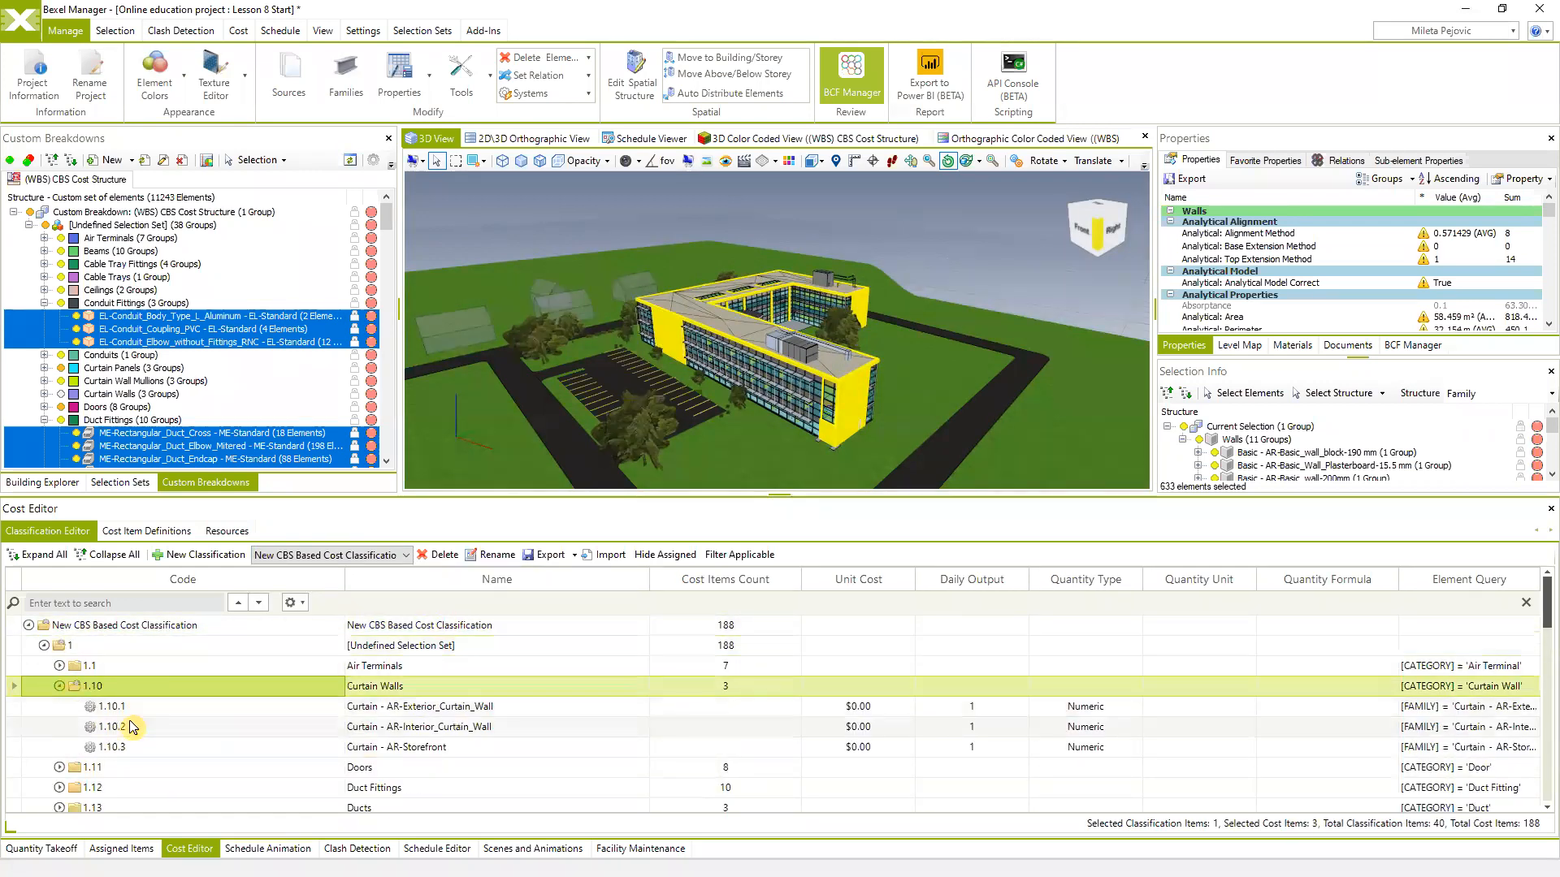
Examine the cost item definitions behind the CBS-based classification, including their queries and unit costs, and return to the classification structure
left_click(159, 532)
scroll(201, 728, "down", 5)
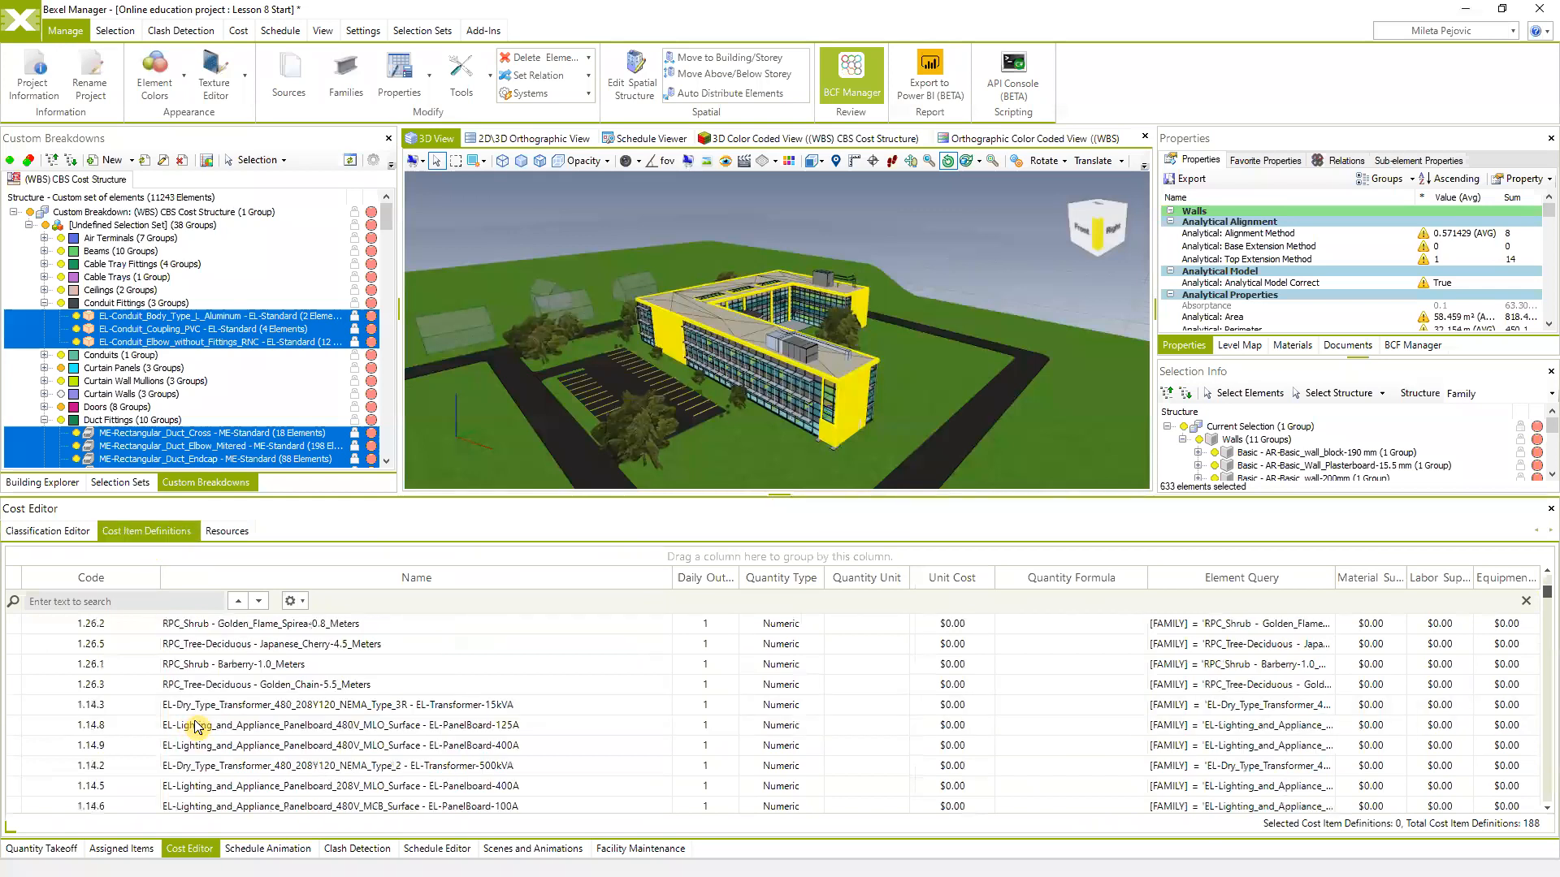
scroll(202, 729, "down", 3)
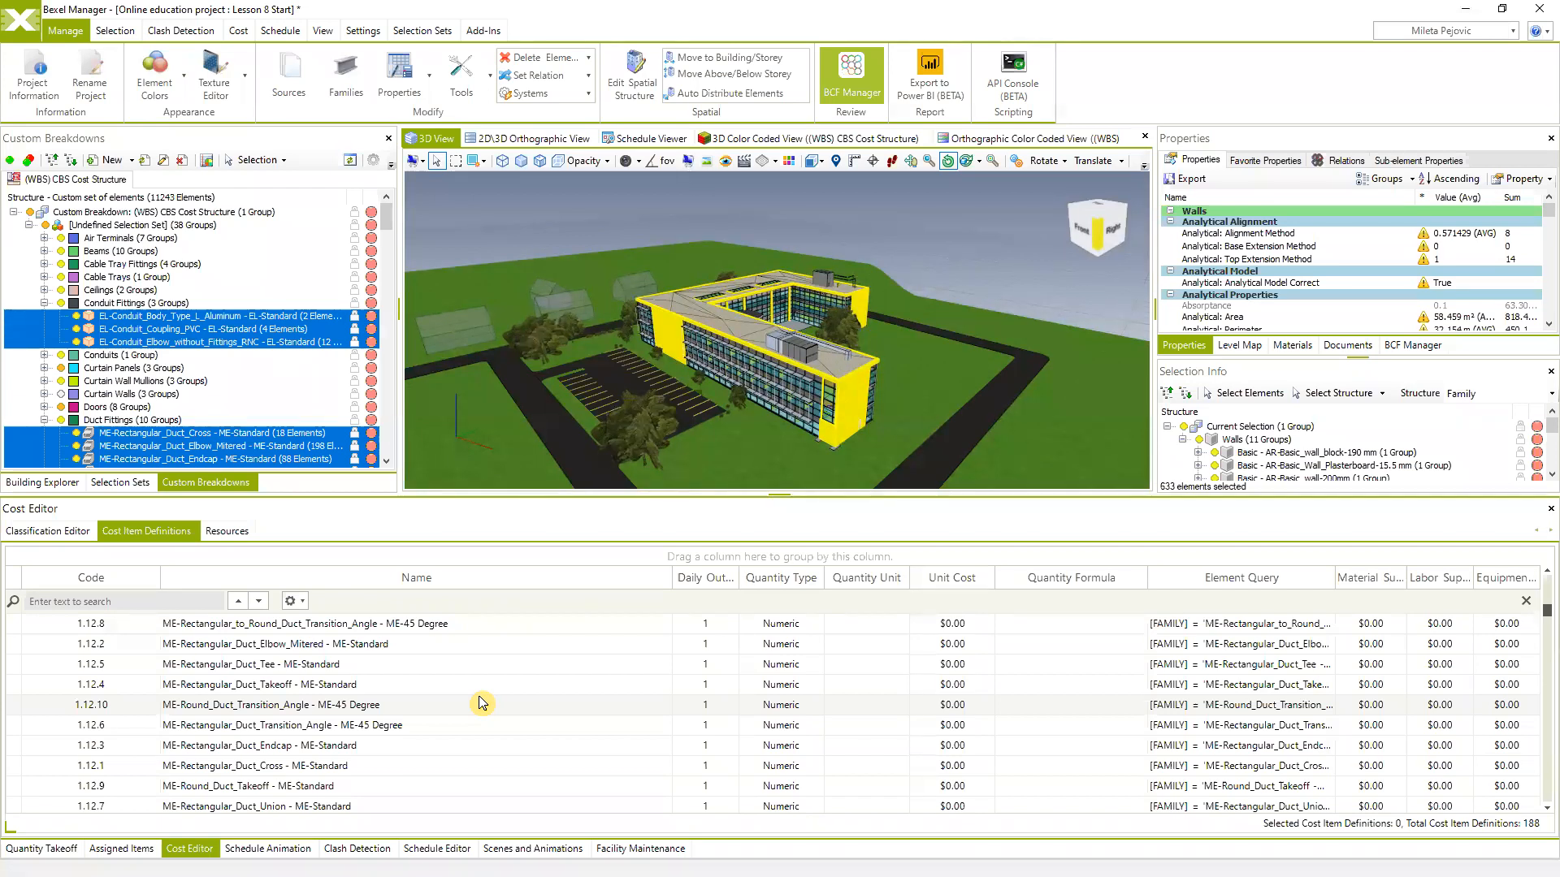
scroll(110, 726, "up", 3)
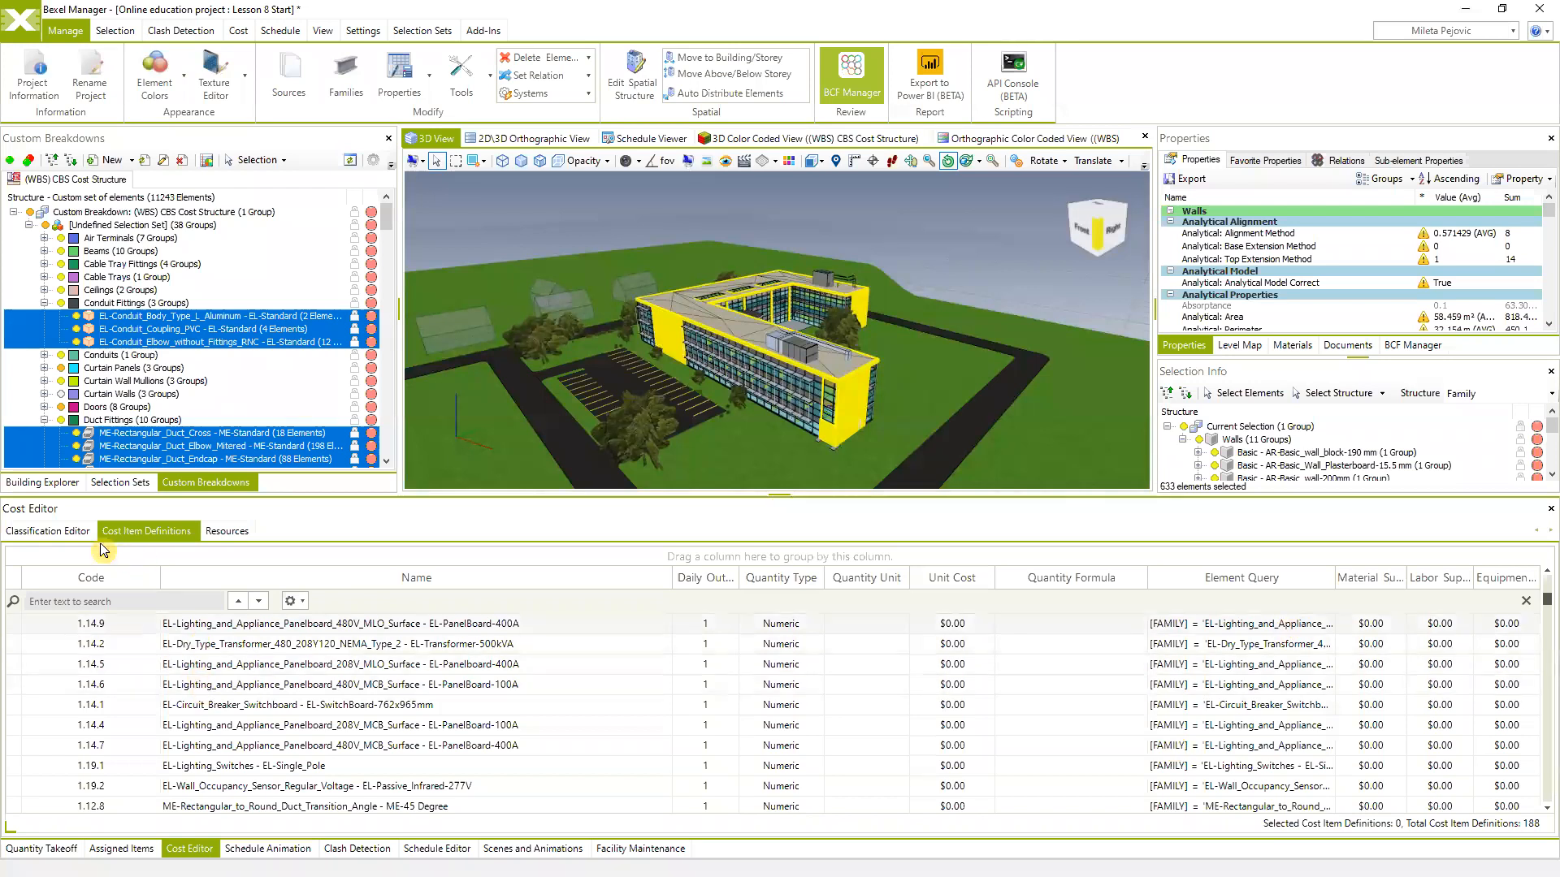
left_click(53, 532)
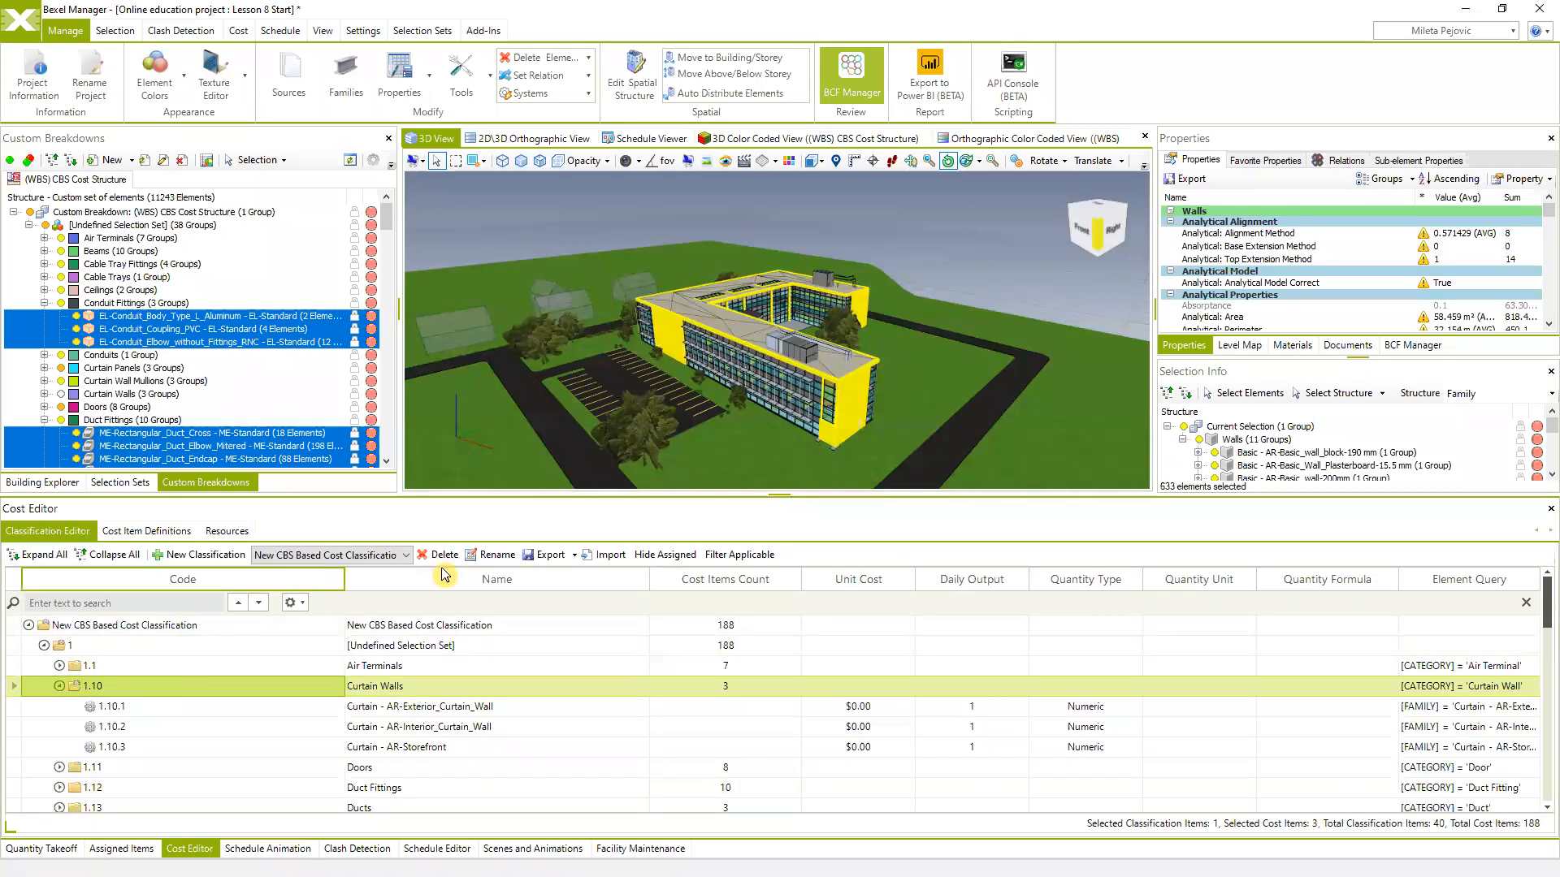
Switch to the NEW imported from excel classification and start a new cost item from a new definition under Wall classification item
left_click(405, 555)
left_click(324, 608)
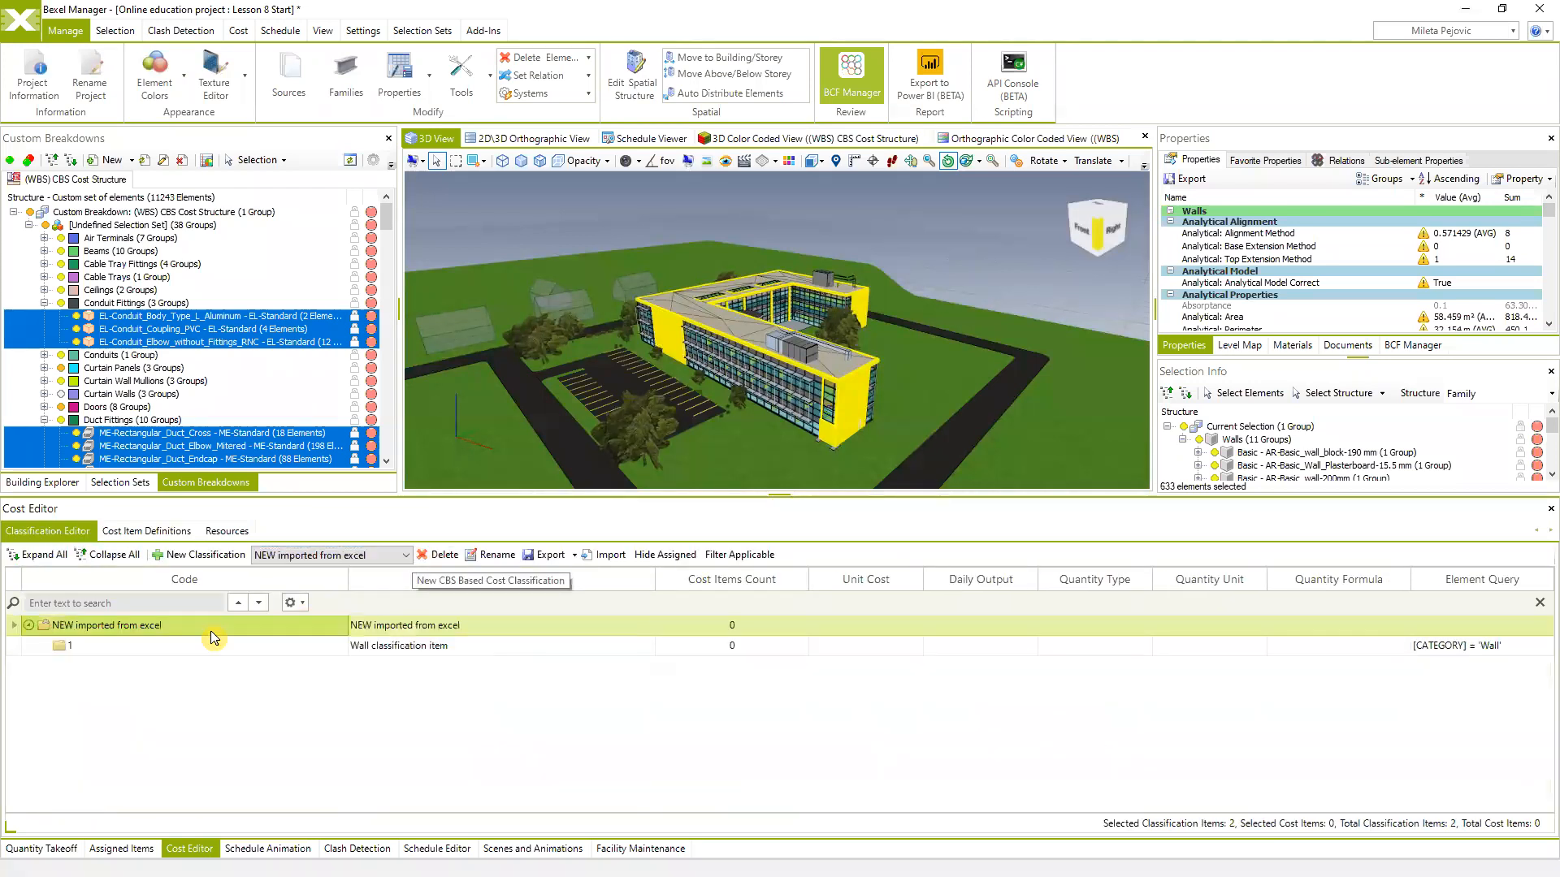
left_click(134, 648)
right_click(134, 648)
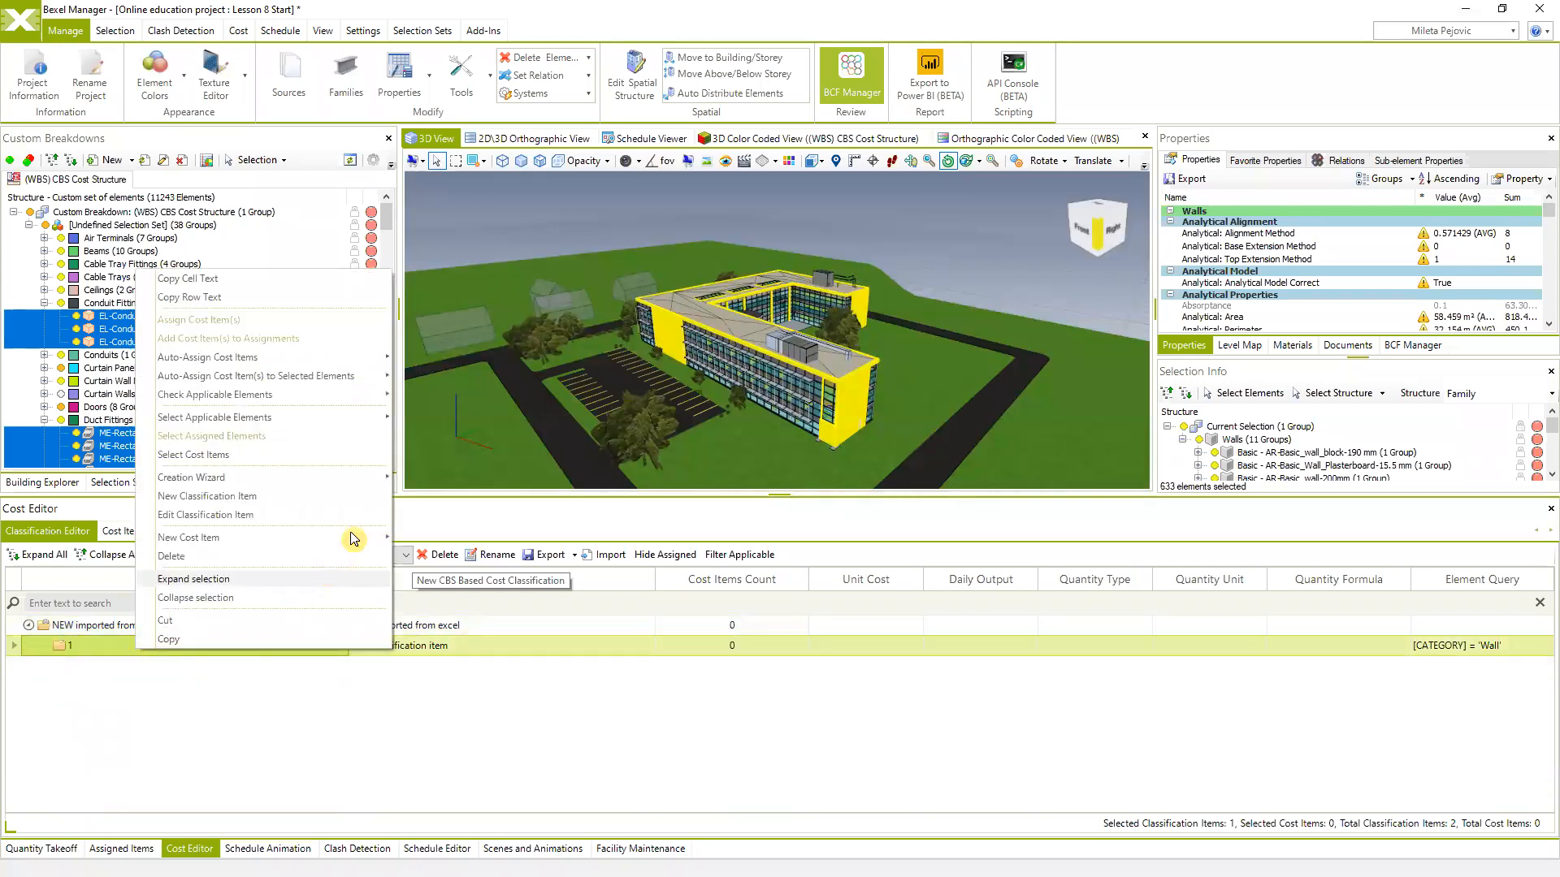
mouse_move(354, 547)
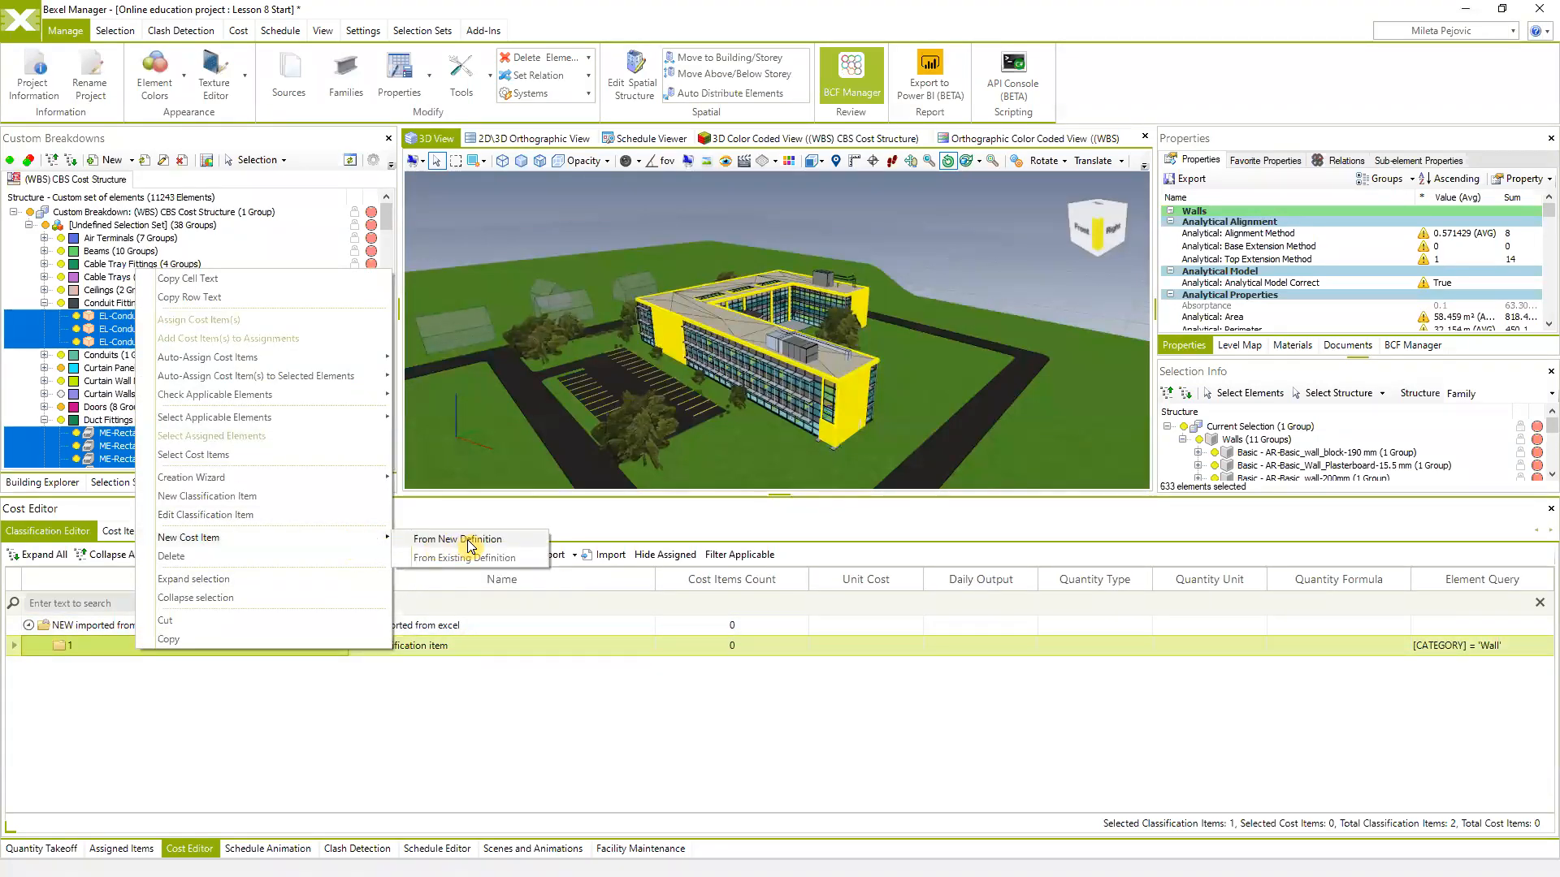
left_click(467, 548)
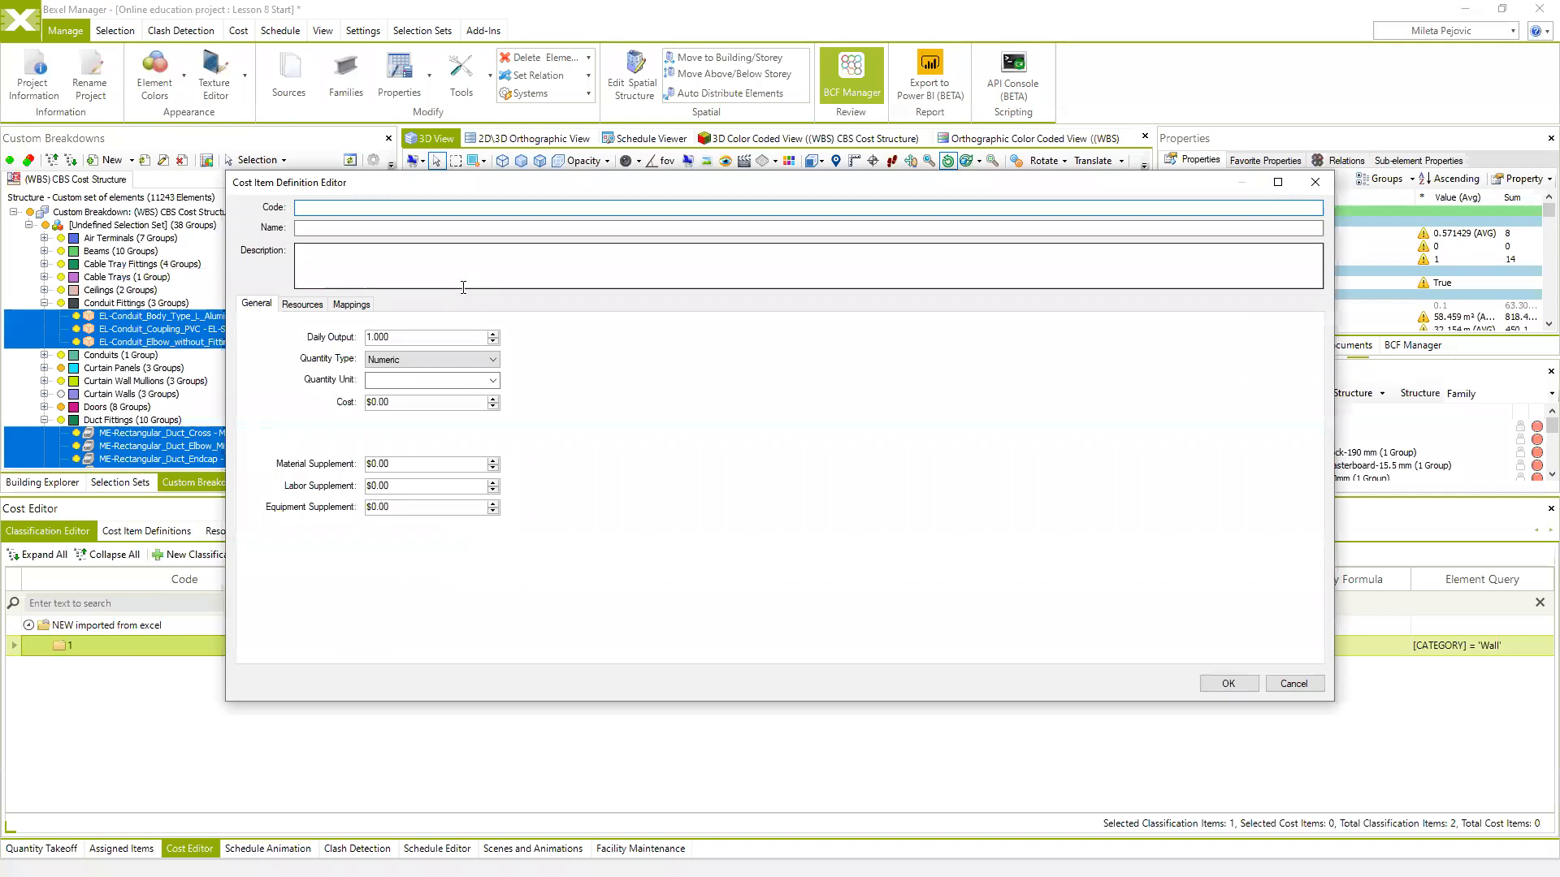
Give the new cost item definition the code 01 and the name "Concrete wall pouring"
type("01")
left_click(320, 228)
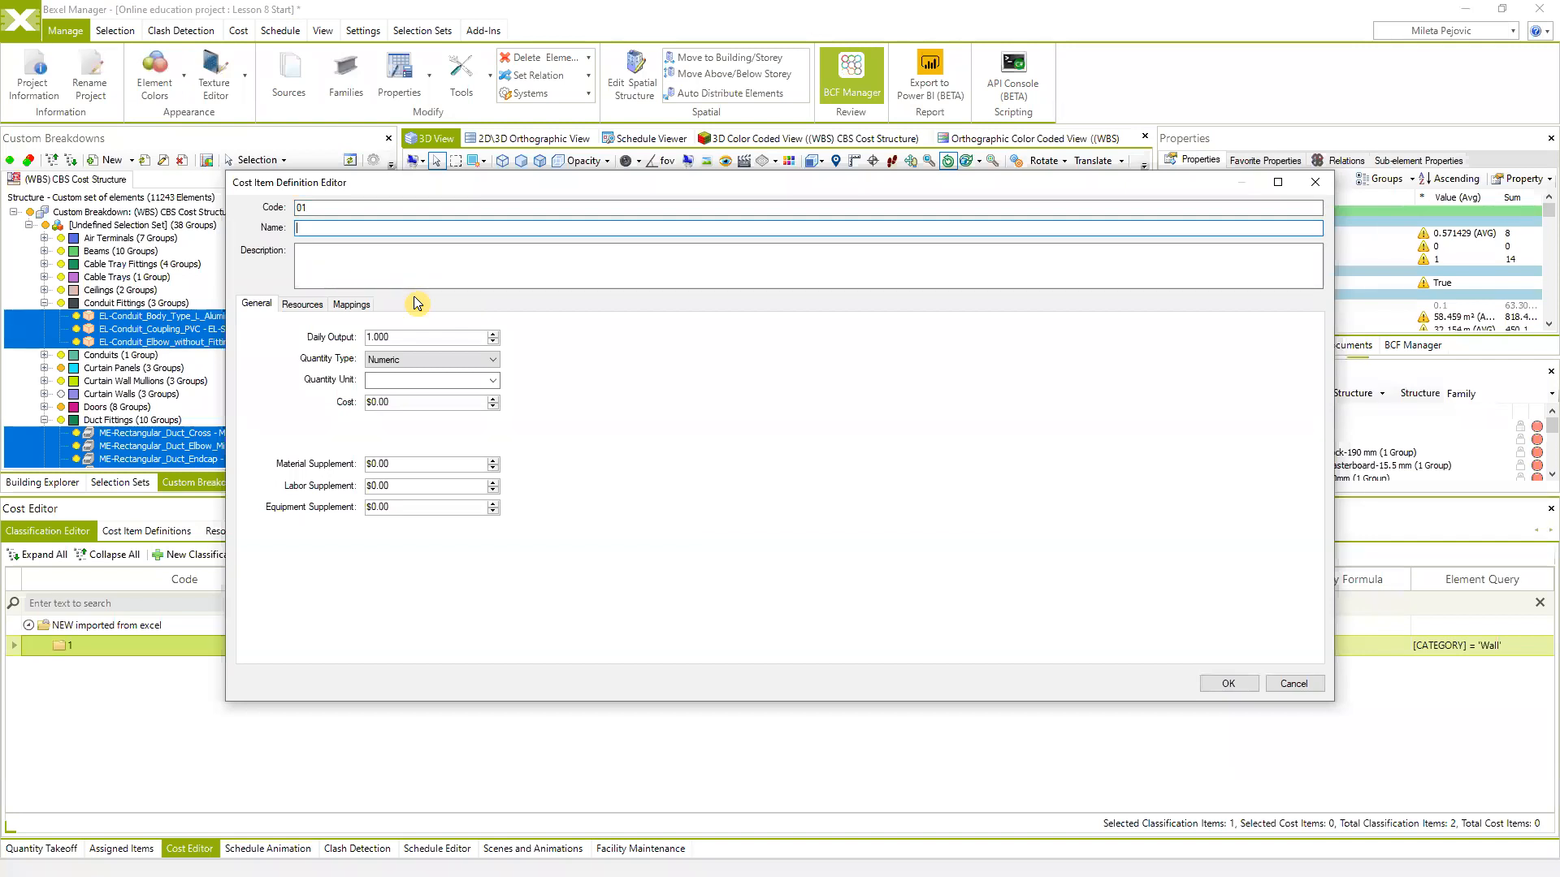
type("Concrete wall pouriung")
key("Left")
key("Left")
key("Left")
key("BackSpace")
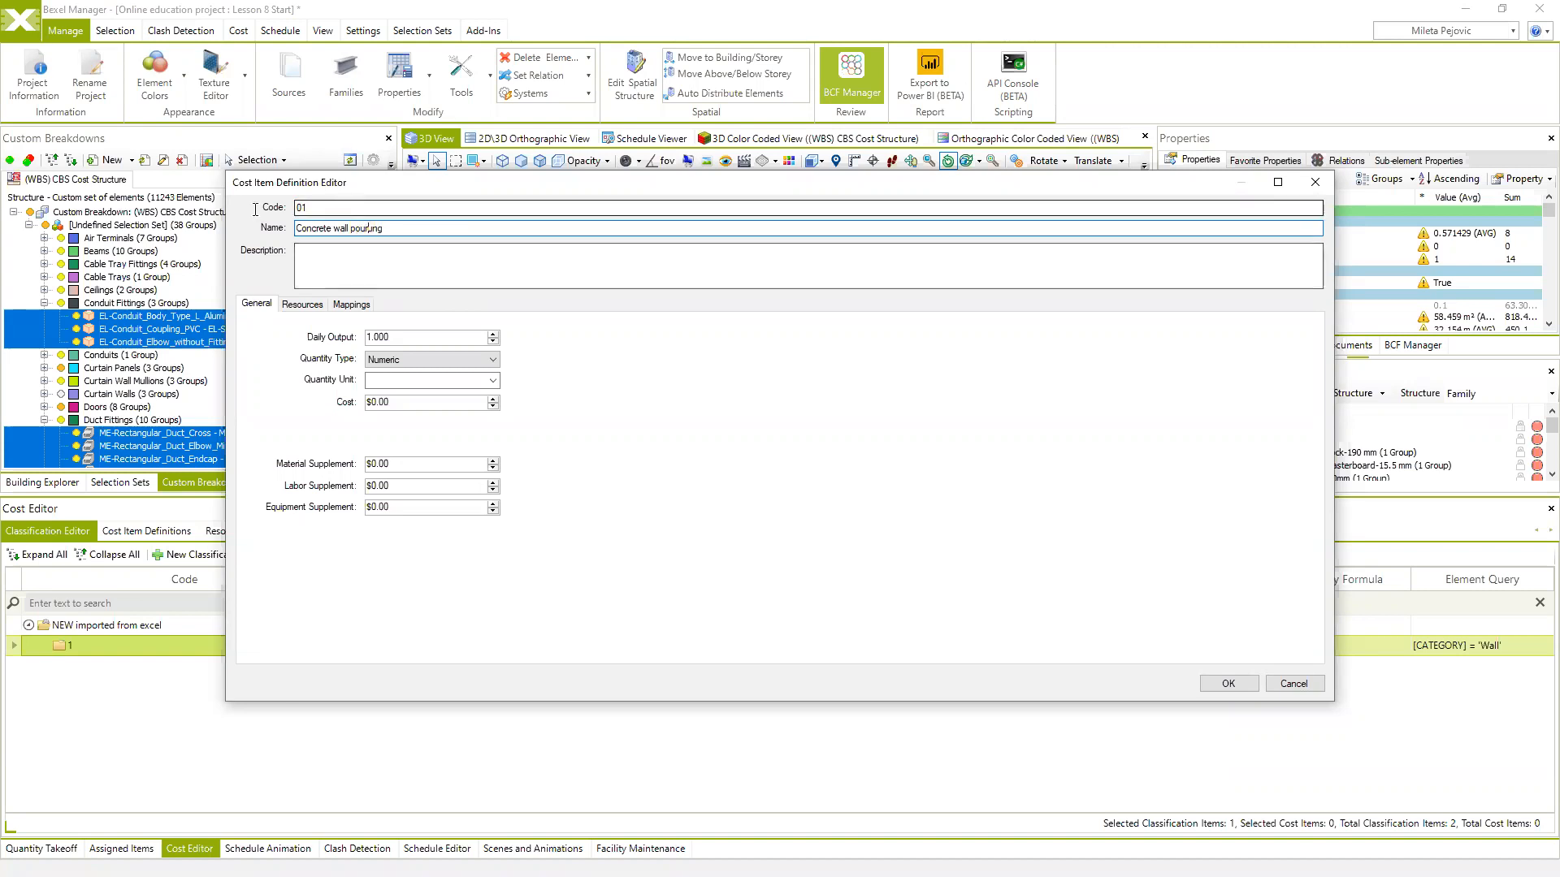
left_click_drag(355, 229, 382, 230)
left_click(377, 233)
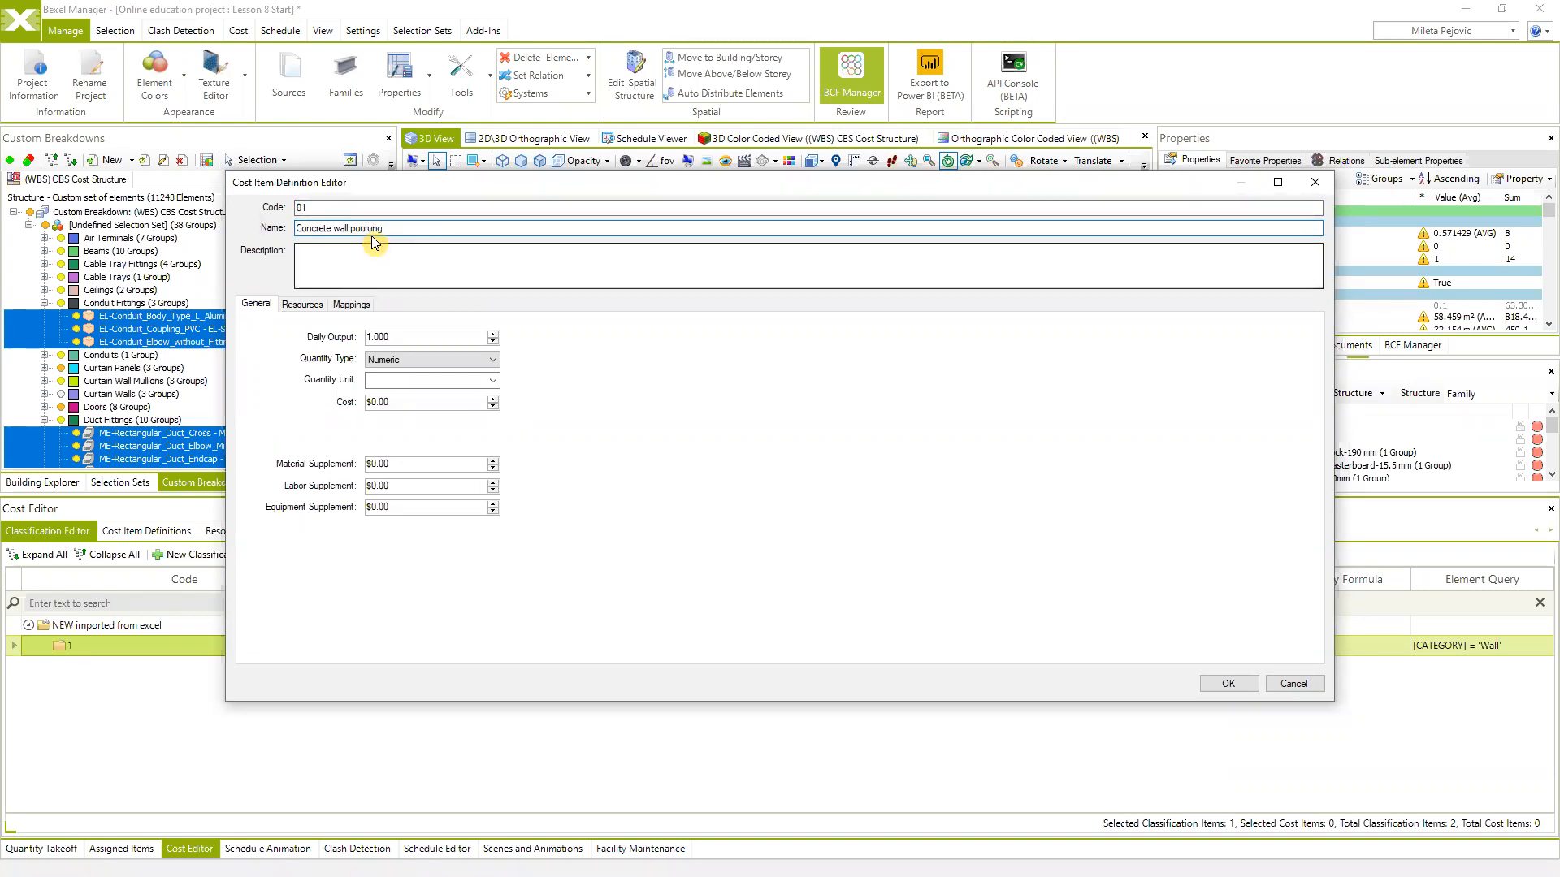
double_click(371, 228)
left_click(371, 228)
key("BackSpace")
type("i")
Enter "Structural concrete wall pouring" as the cost item definition's description and highlight the definition's name
left_click(339, 273)
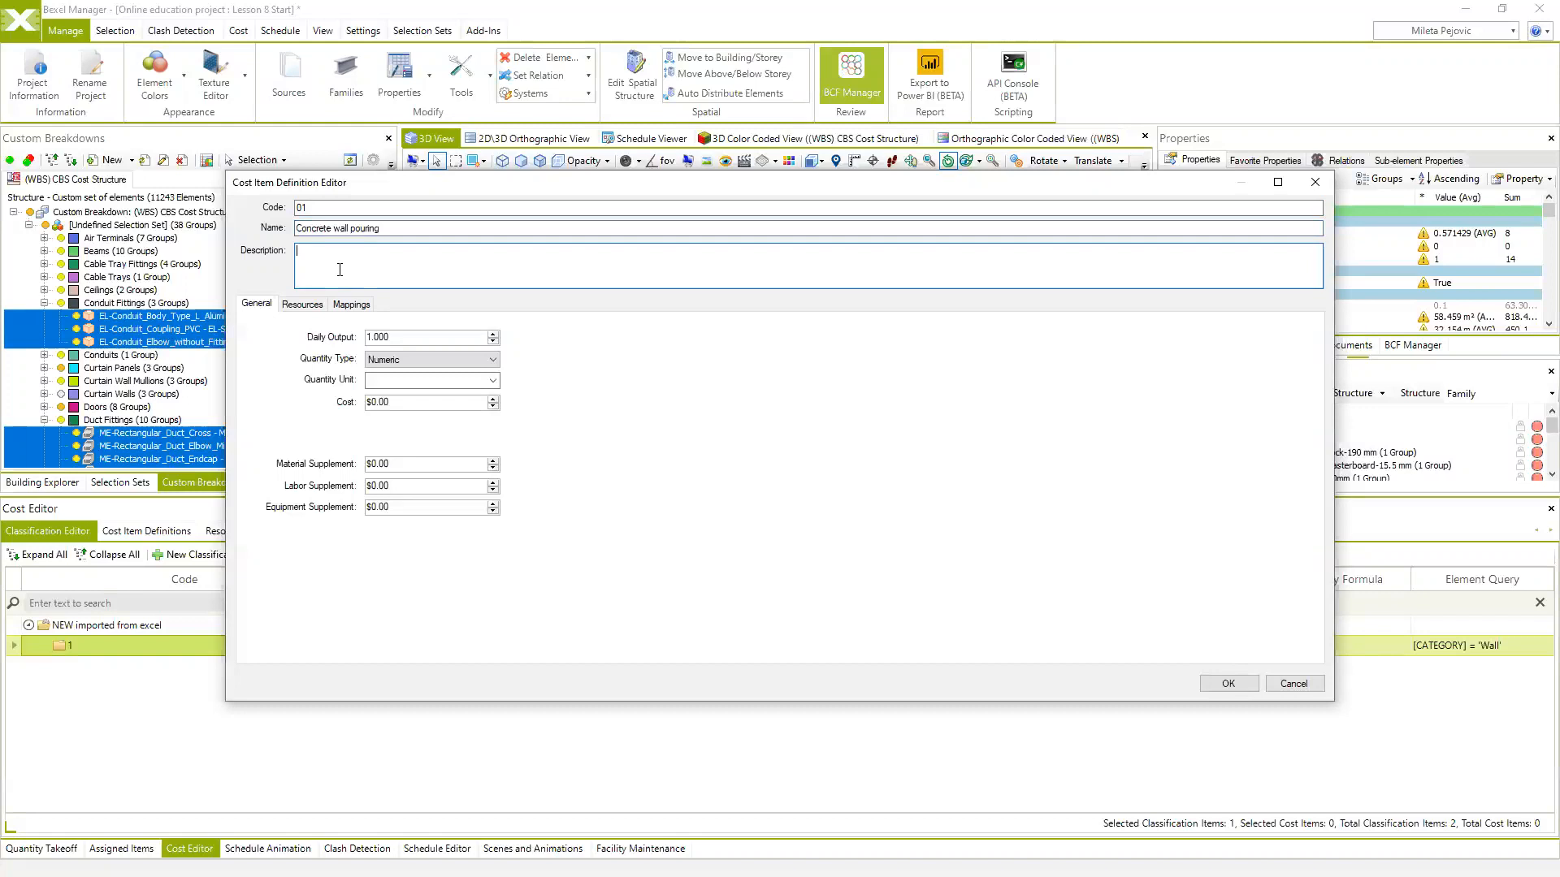
type("Structur")
type("al wa")
type("concr")
type("ete wa")
type("ll pour")
type("ing")
left_click_drag(385, 230, 295, 226)
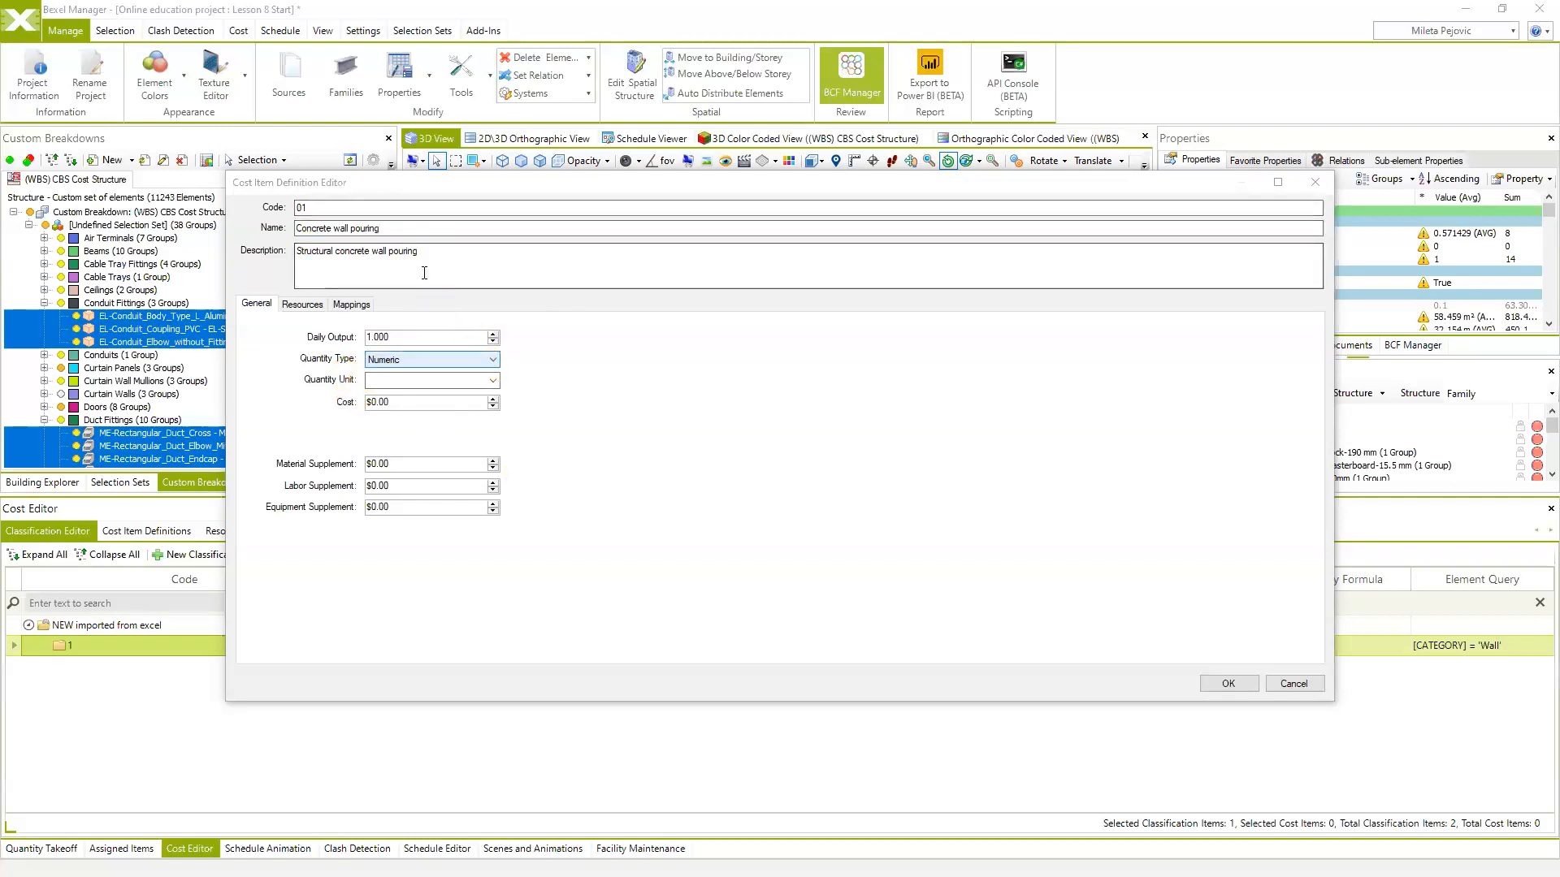
triple_click(392, 228)
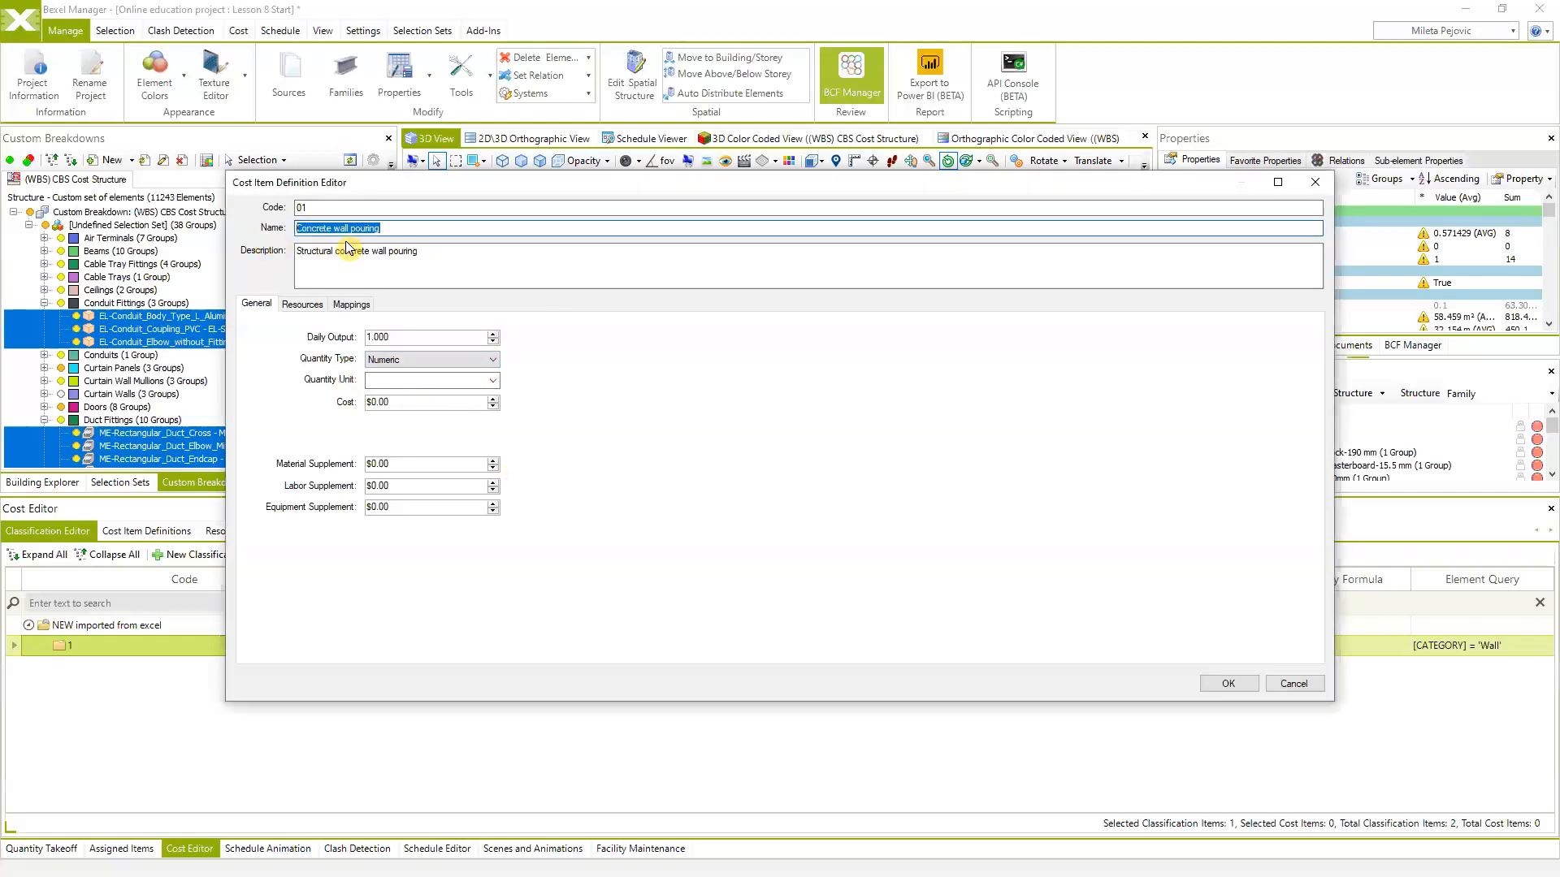
Set the concrete wall pouring cost item's quantity type to Volume and its quantity unit to m³
mouse_move(392, 229)
left_mouse_down()
mouse_move(340, 233)
mouse_move(393, 241)
left_mouse_up()
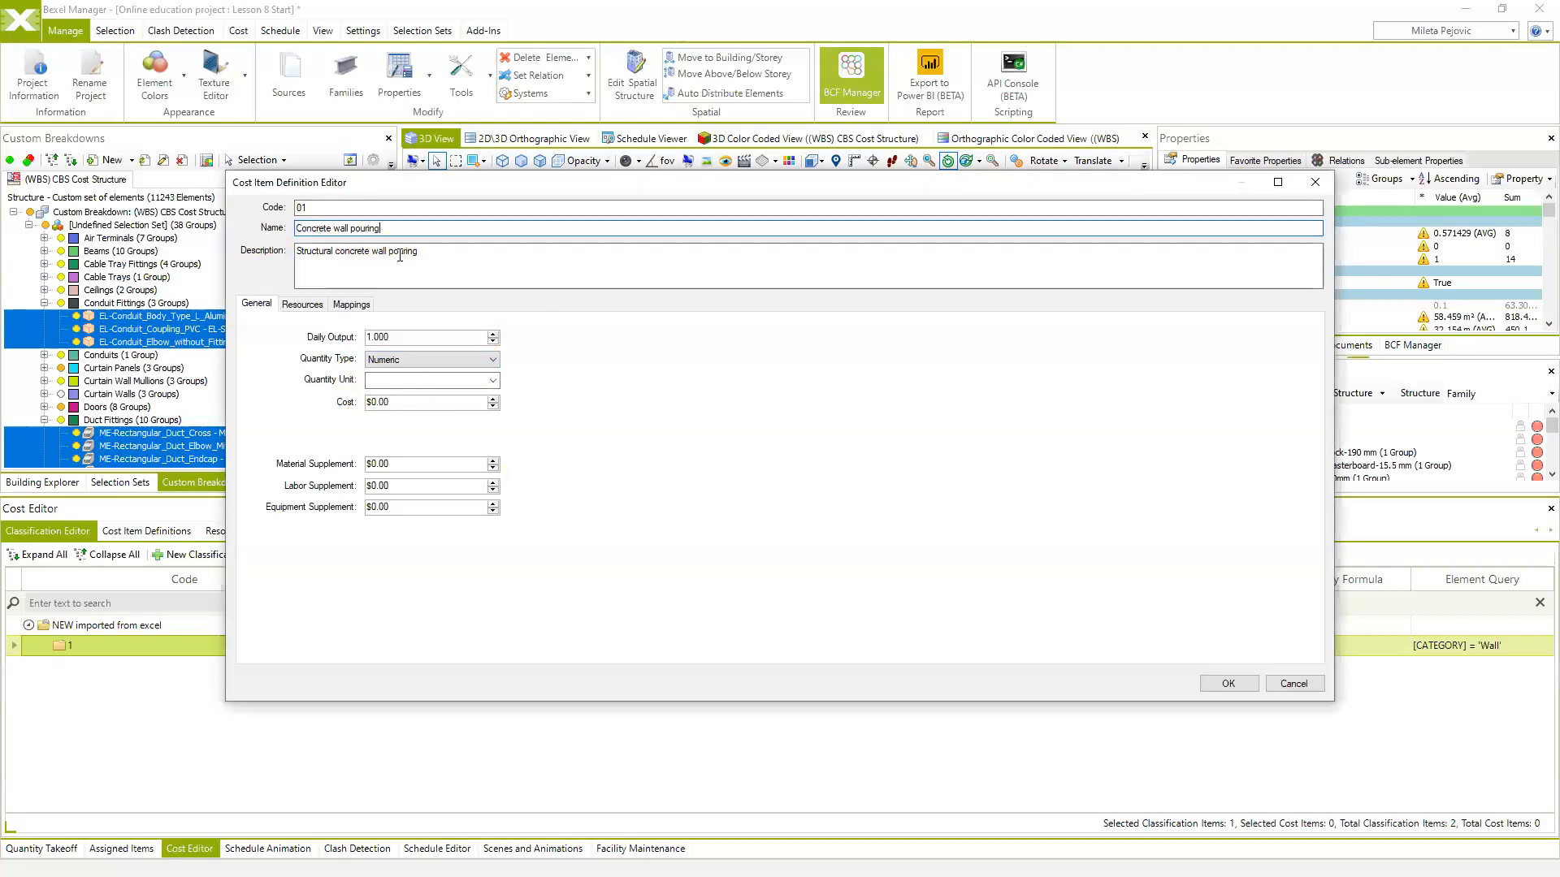
left_click(492, 359)
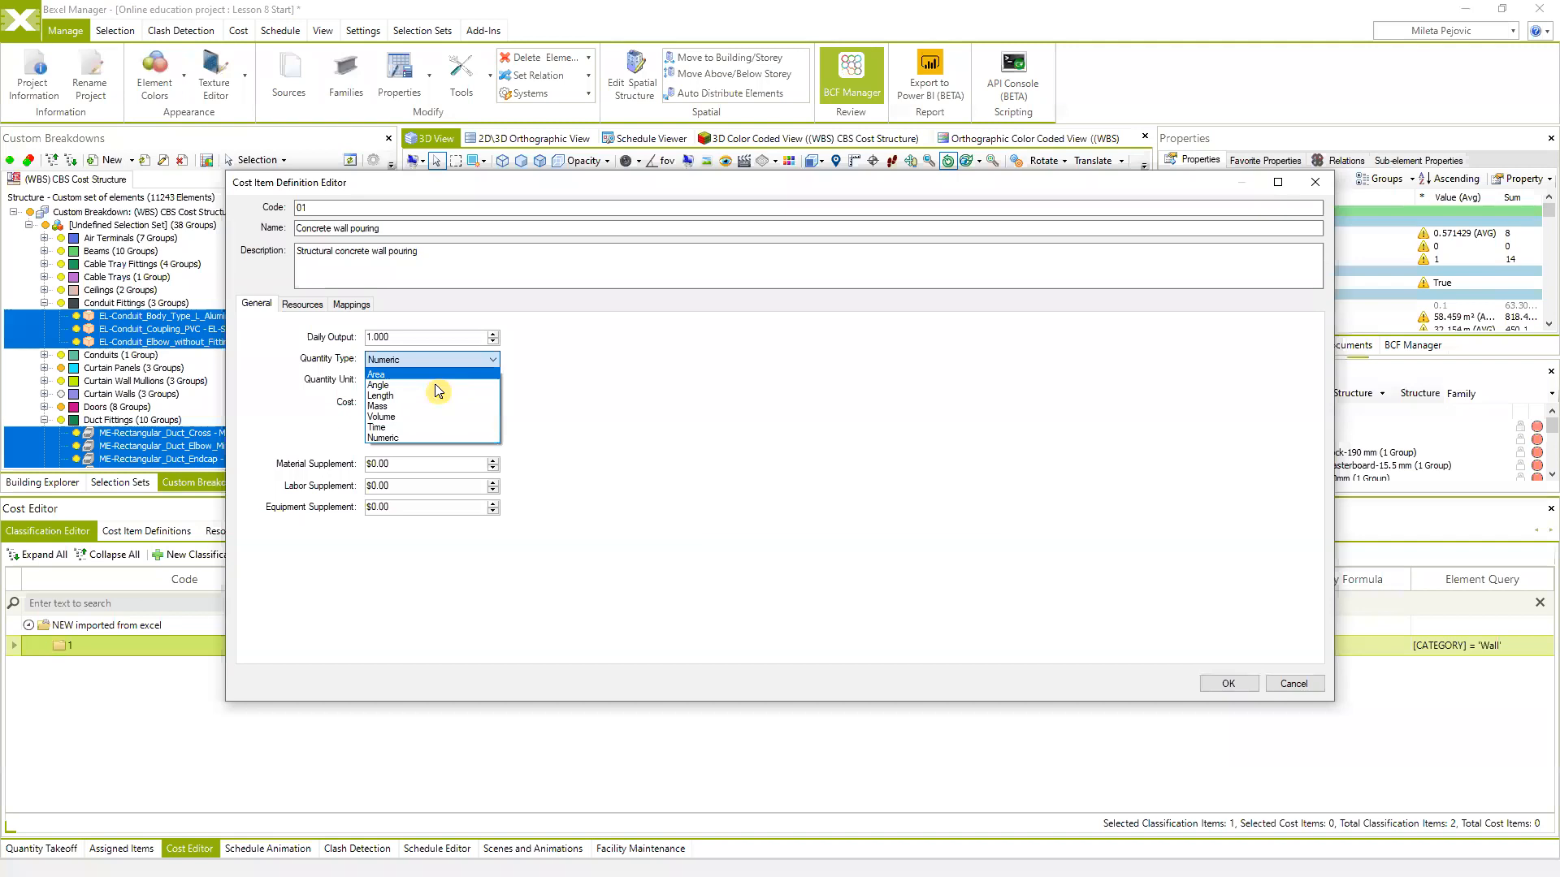
left_click(410, 416)
left_click(492, 360)
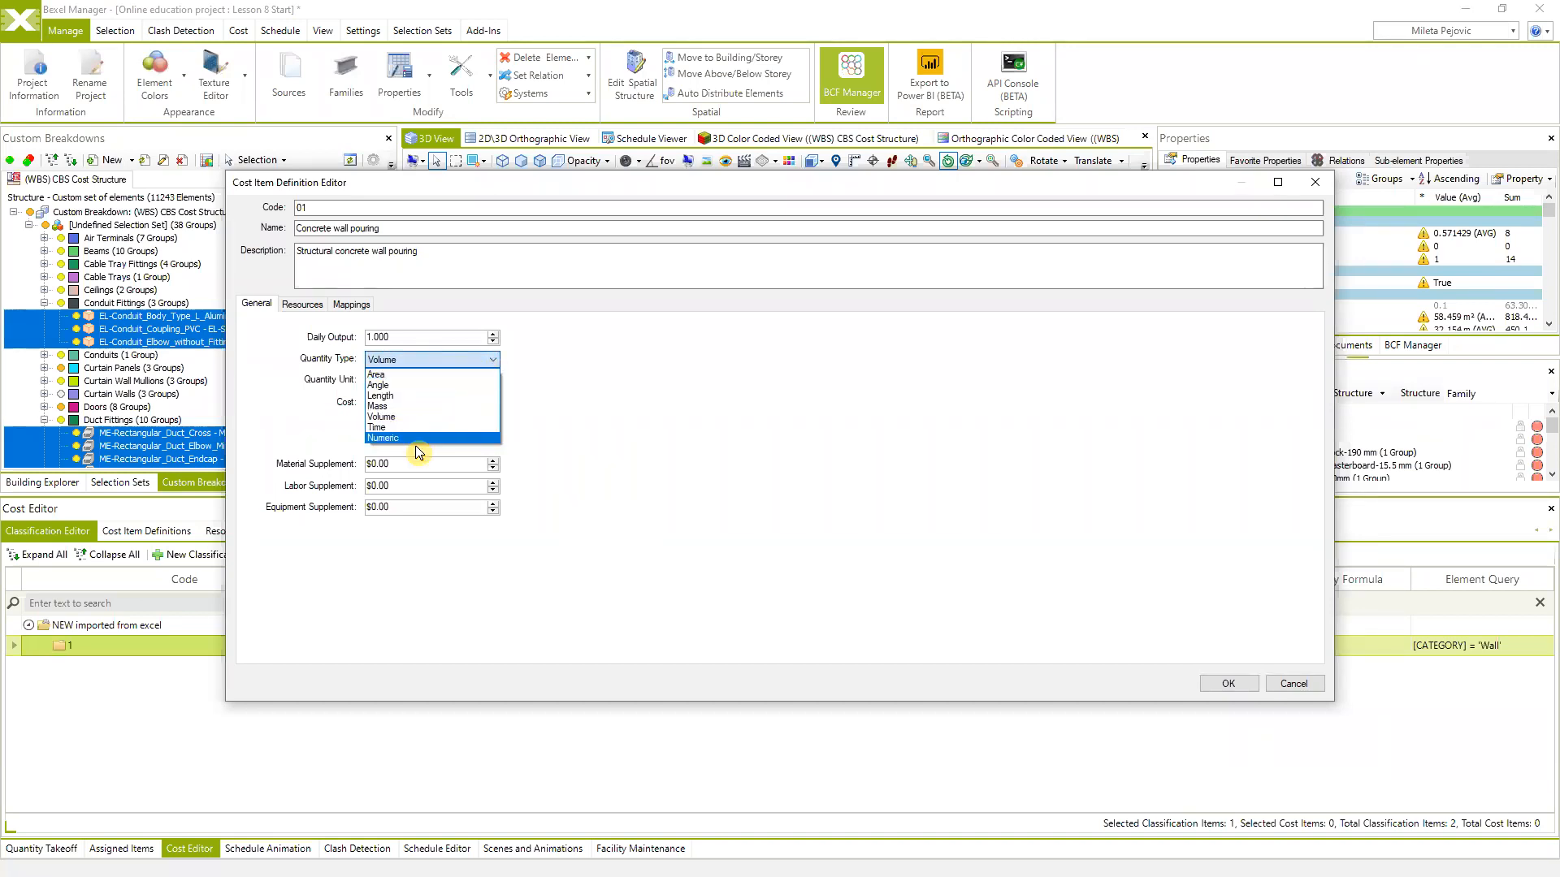
left_click(560, 394)
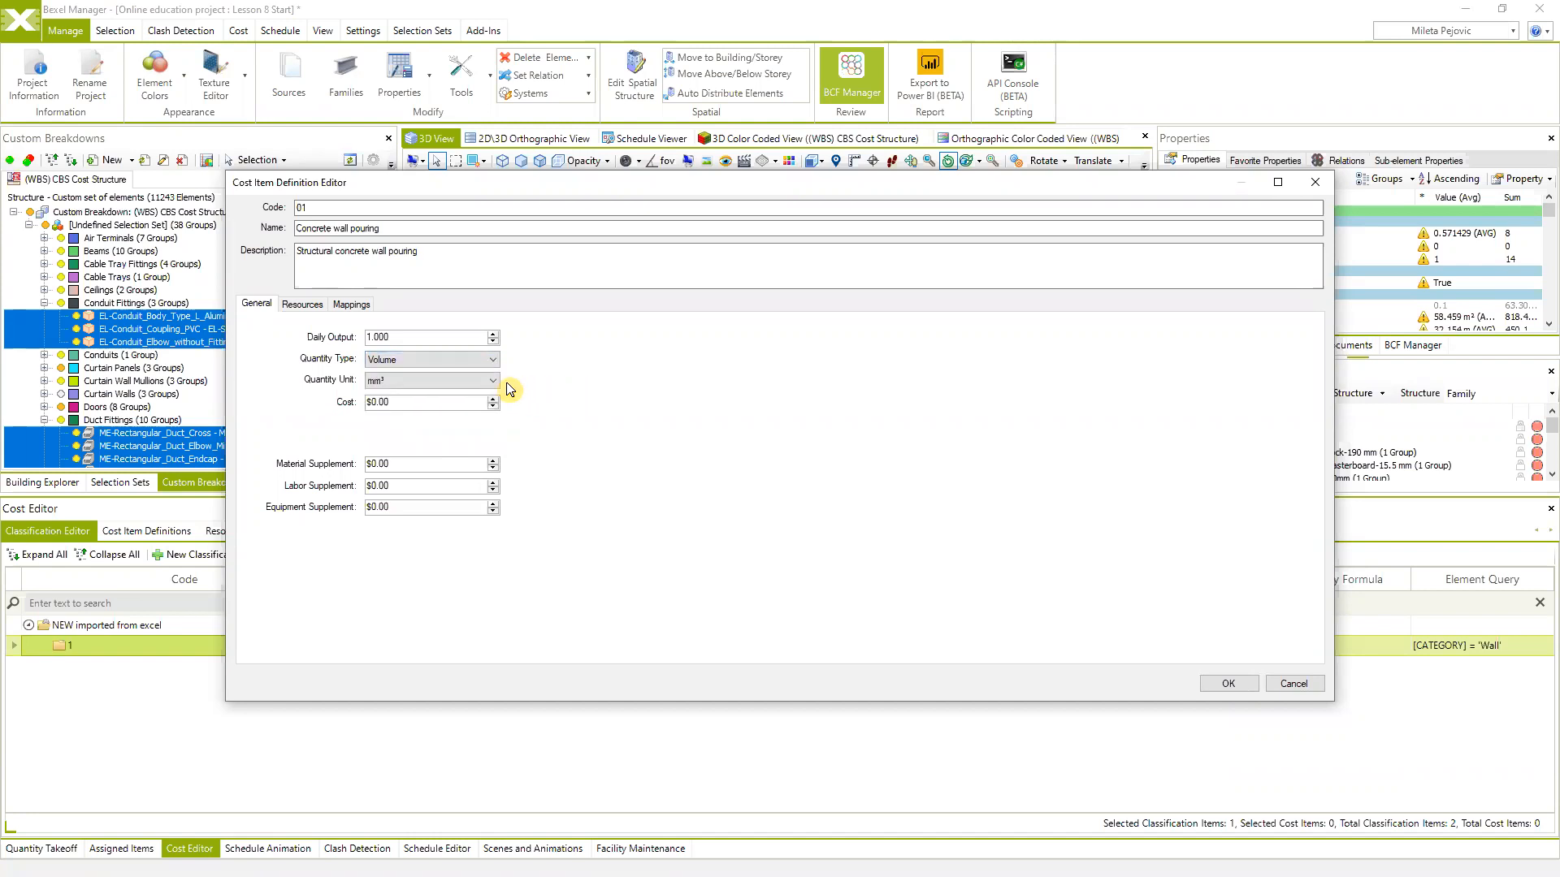
left_click(495, 382)
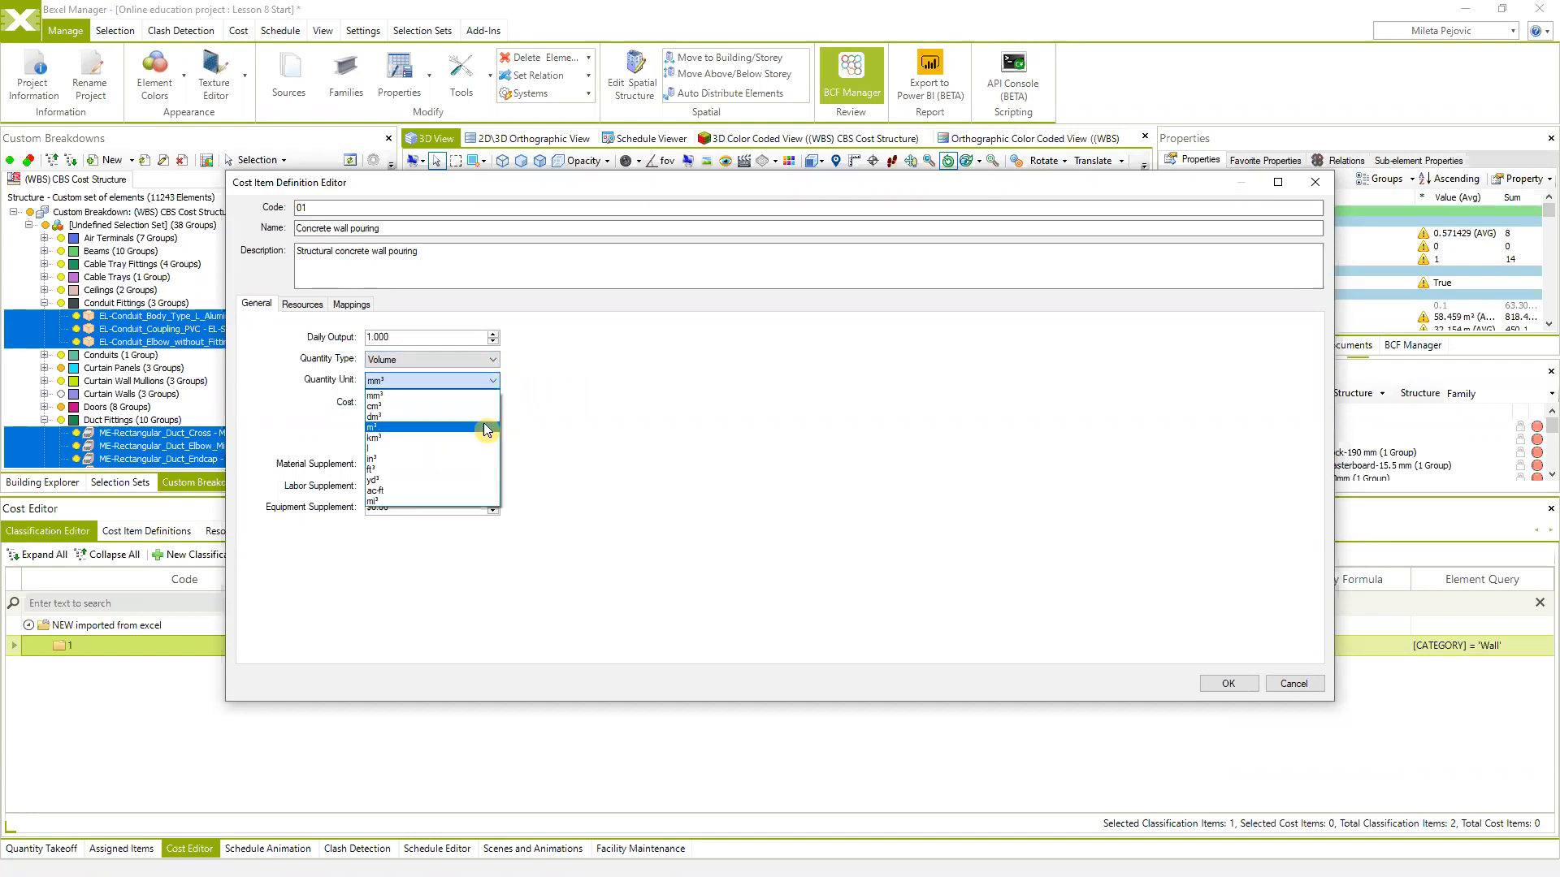
left_click(441, 426)
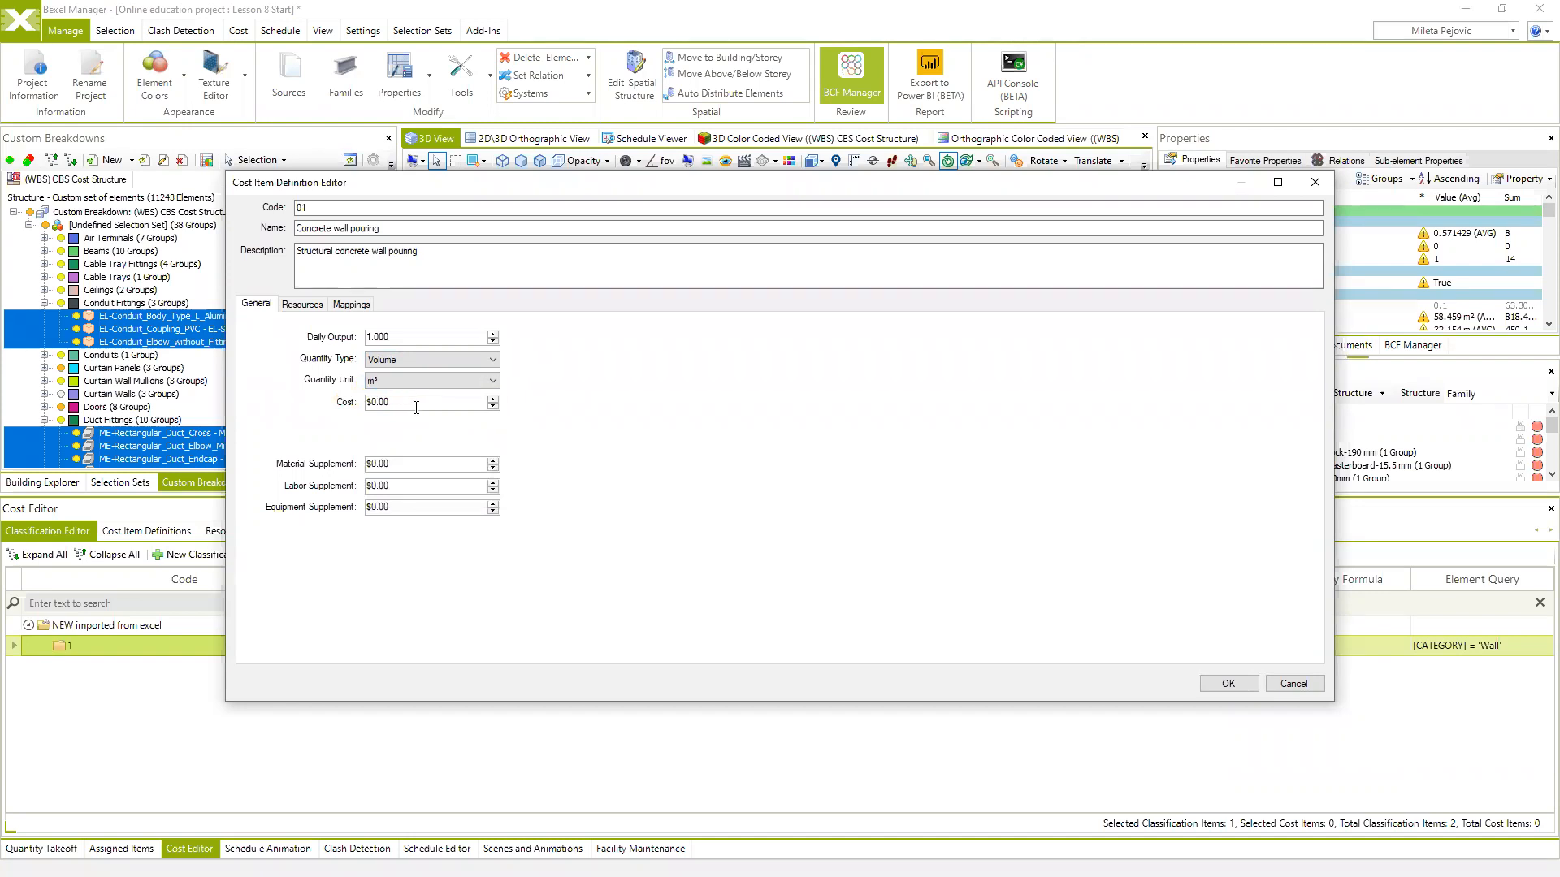
left_click(347, 401)
left_click(406, 401)
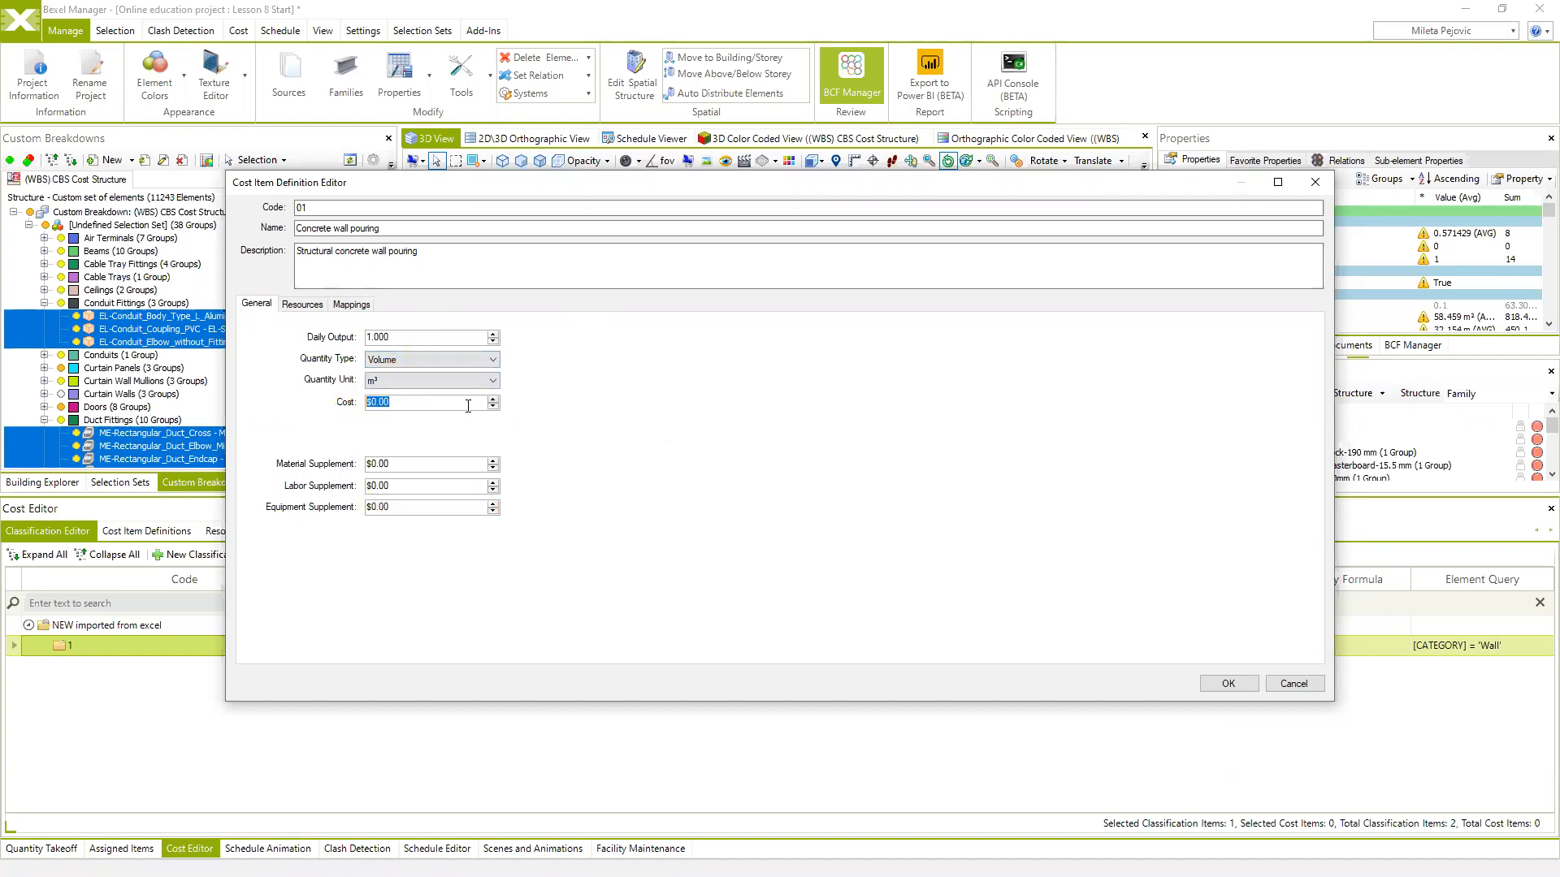
type("120")
left_click(525, 406)
left_click_drag(443, 400, 299, 391)
type("0")
left_click(468, 336)
Review the cost item's resources and general settings, and show its query and formula mappings
left_click(302, 307)
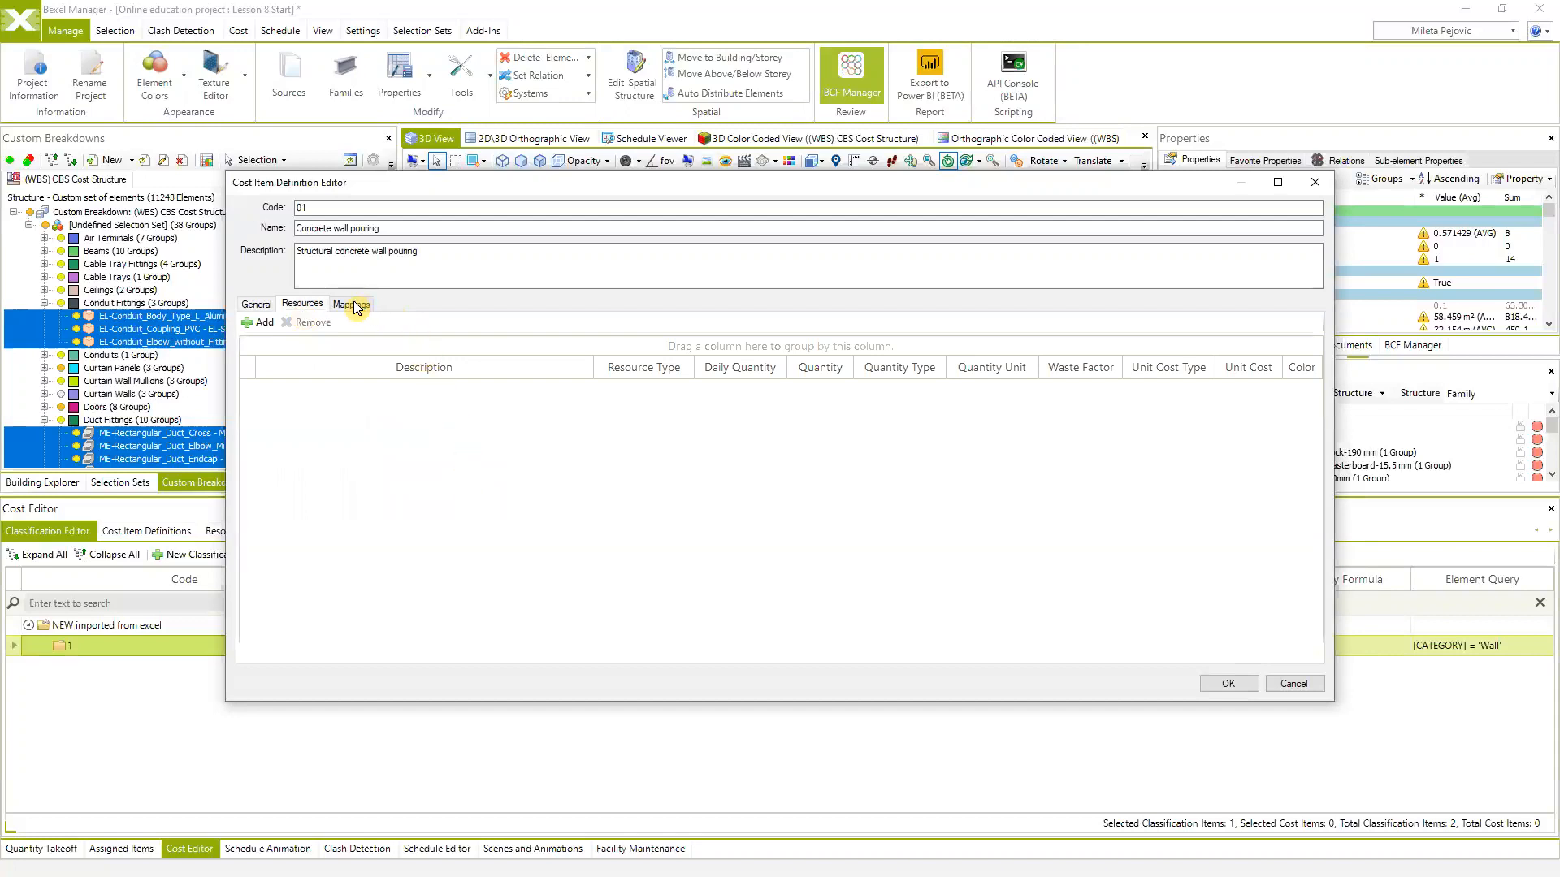
left_click(258, 308)
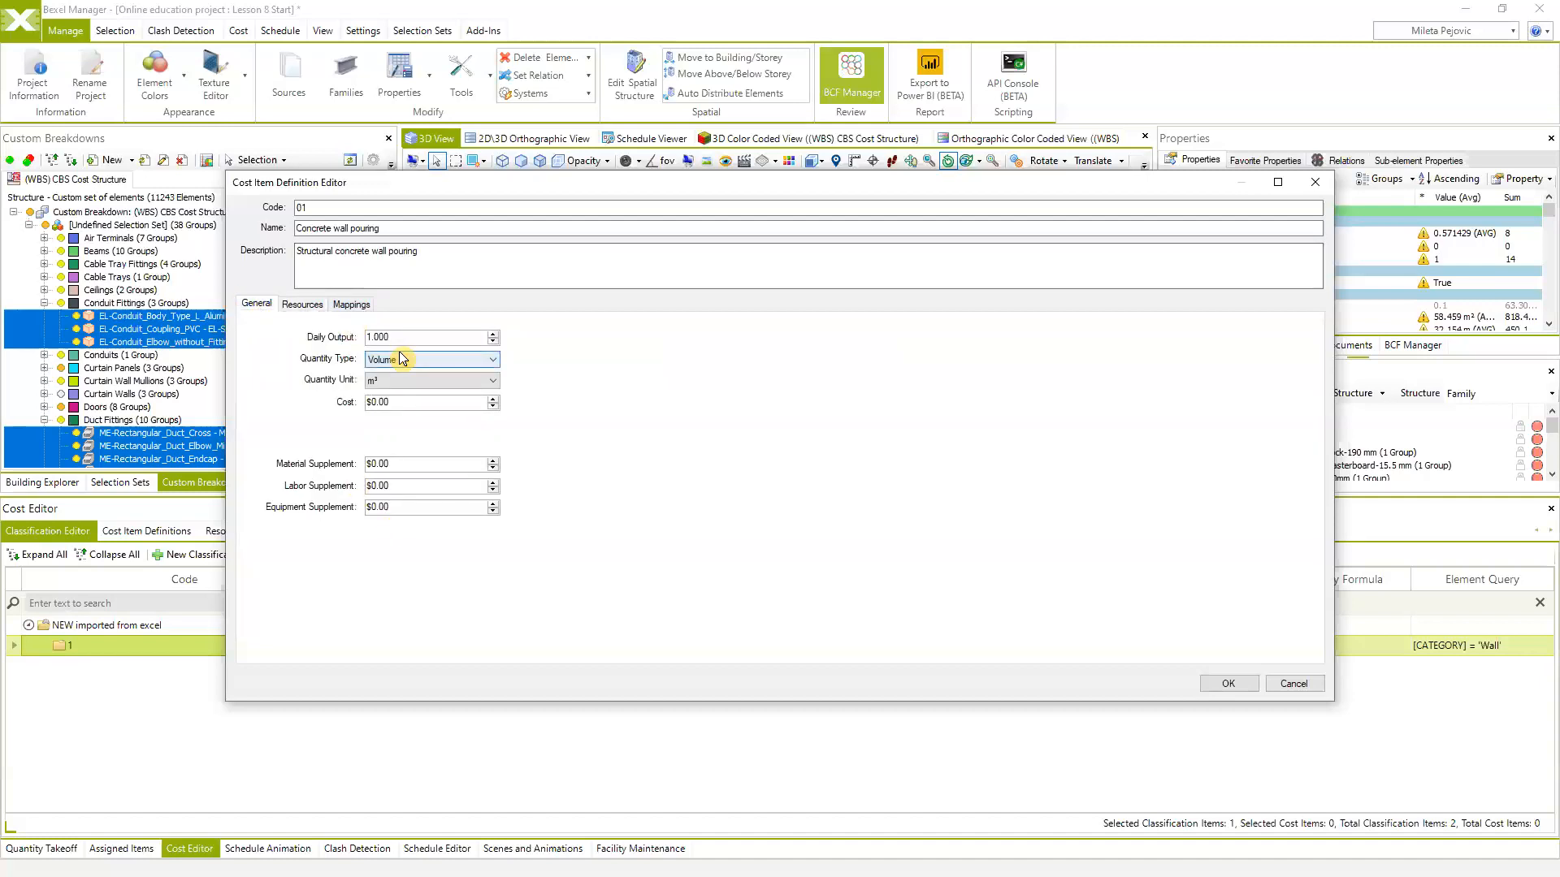
left_click(351, 304)
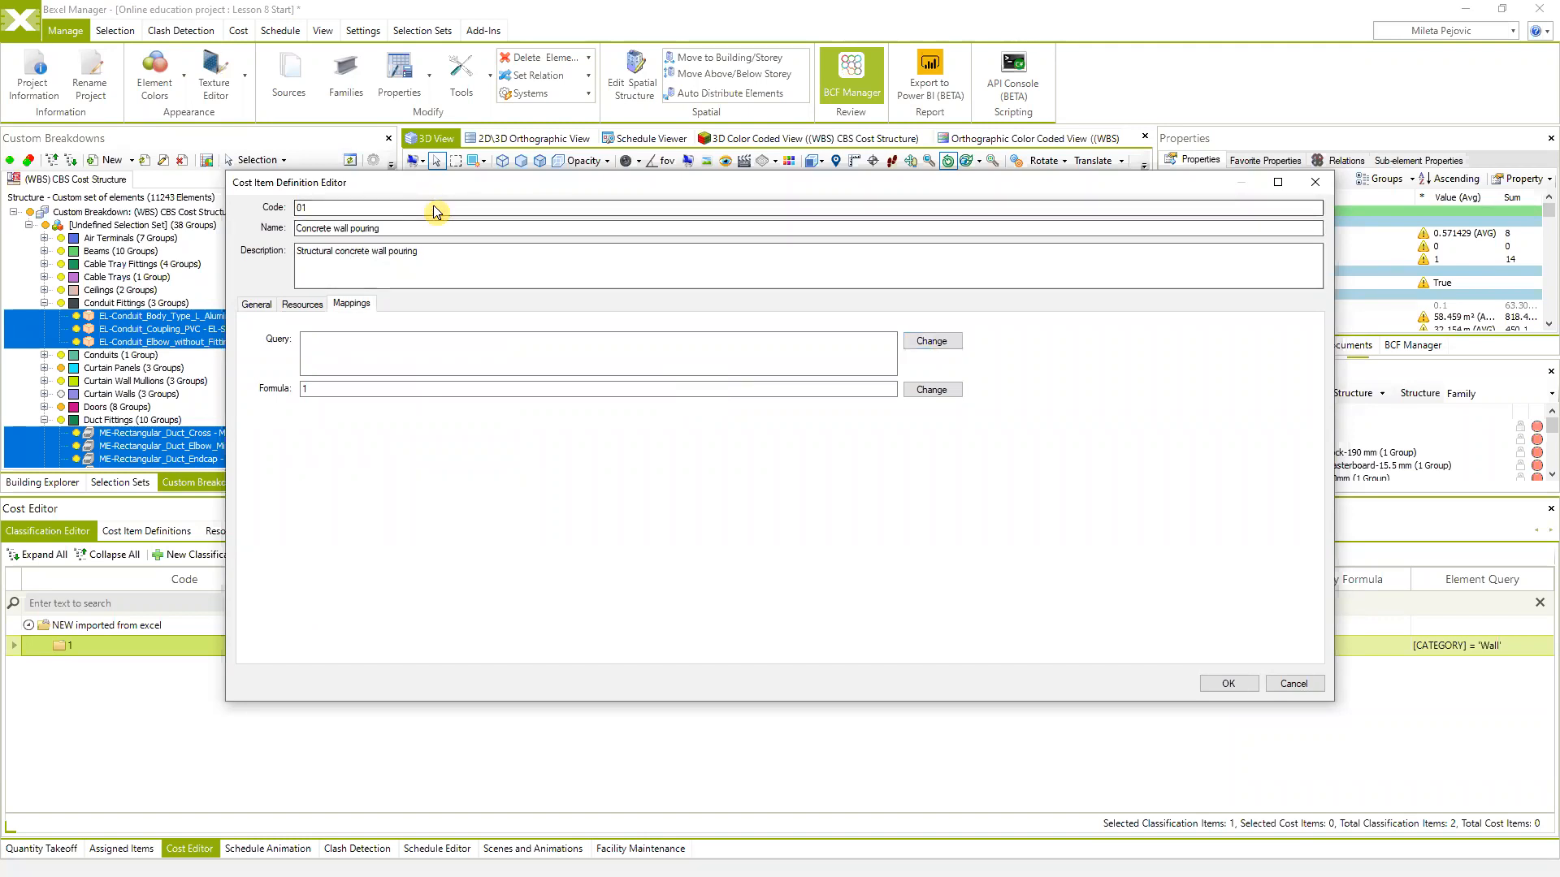
left_click_drag(423, 180, 510, 225)
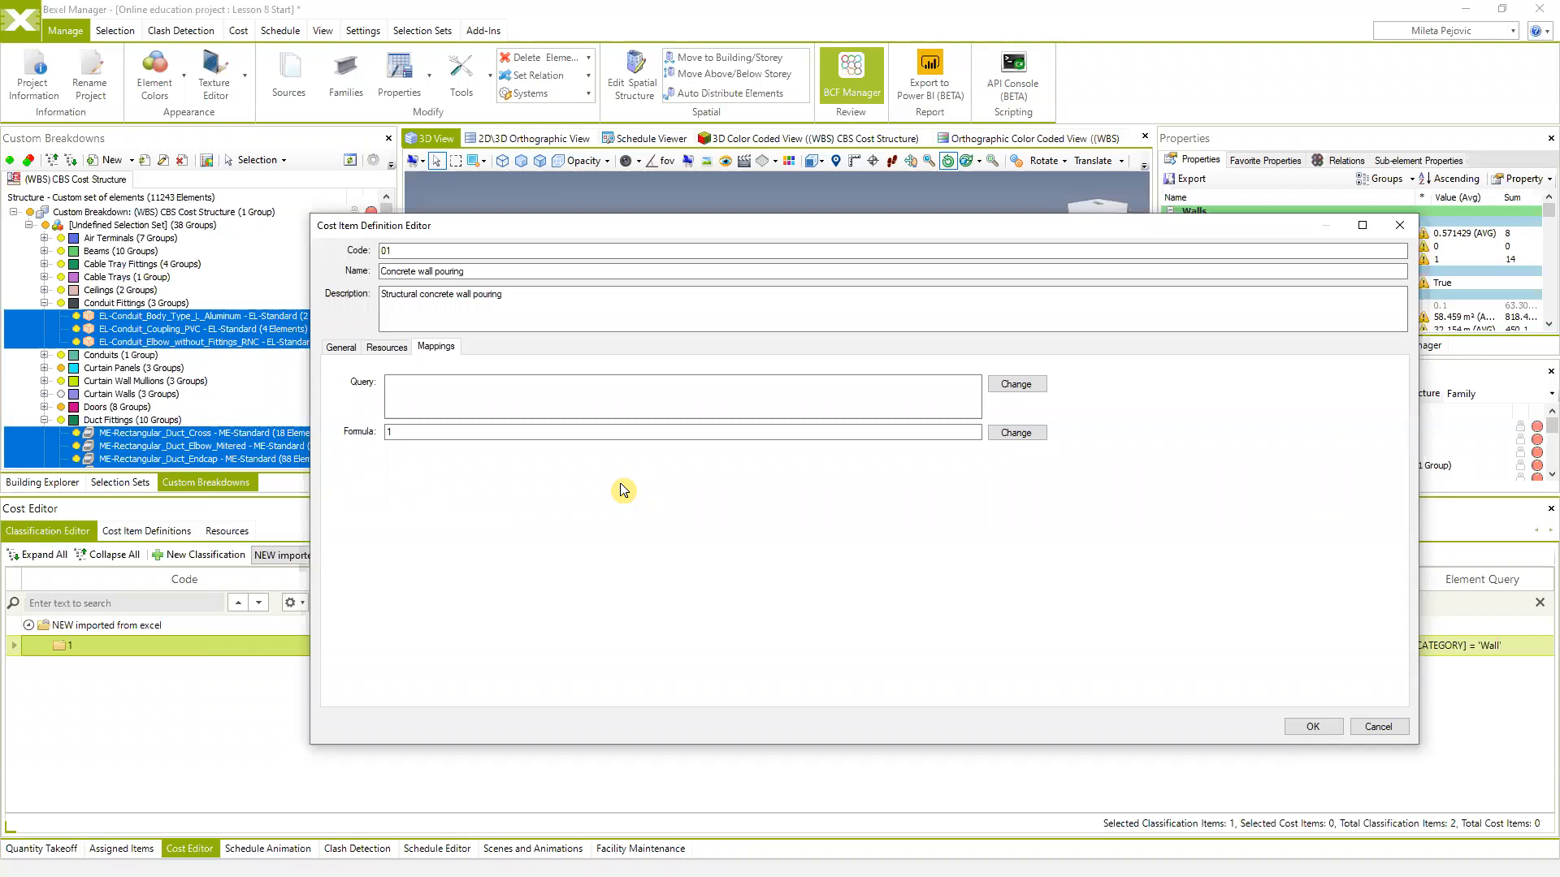
Define the cost item's element query so that the family name contains "ST-"
left_click(1015, 385)
left_click(505, 253)
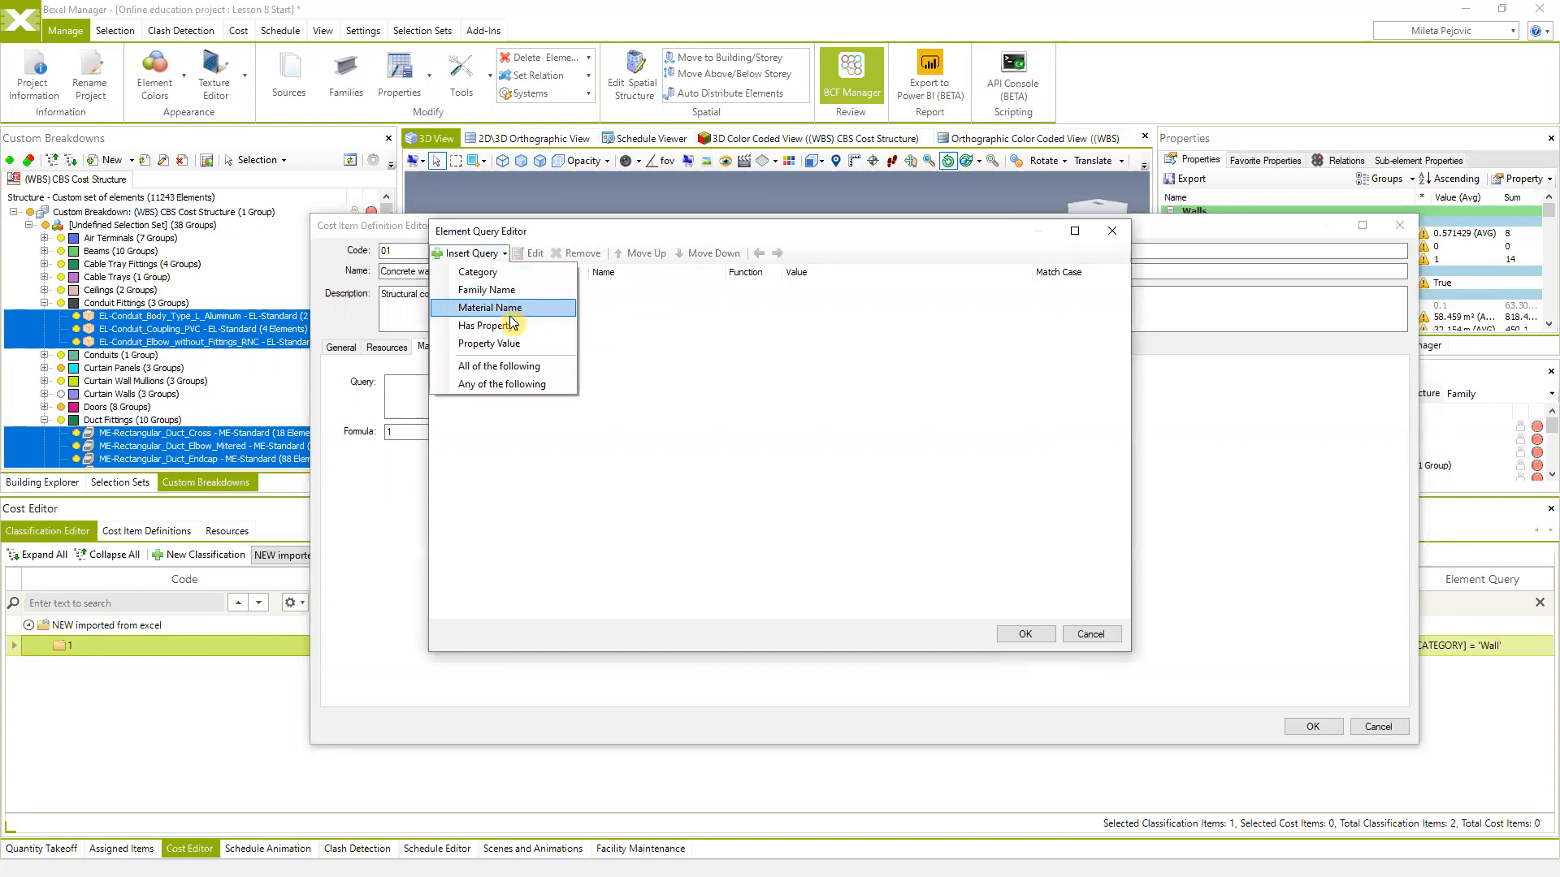
left_click(509, 291)
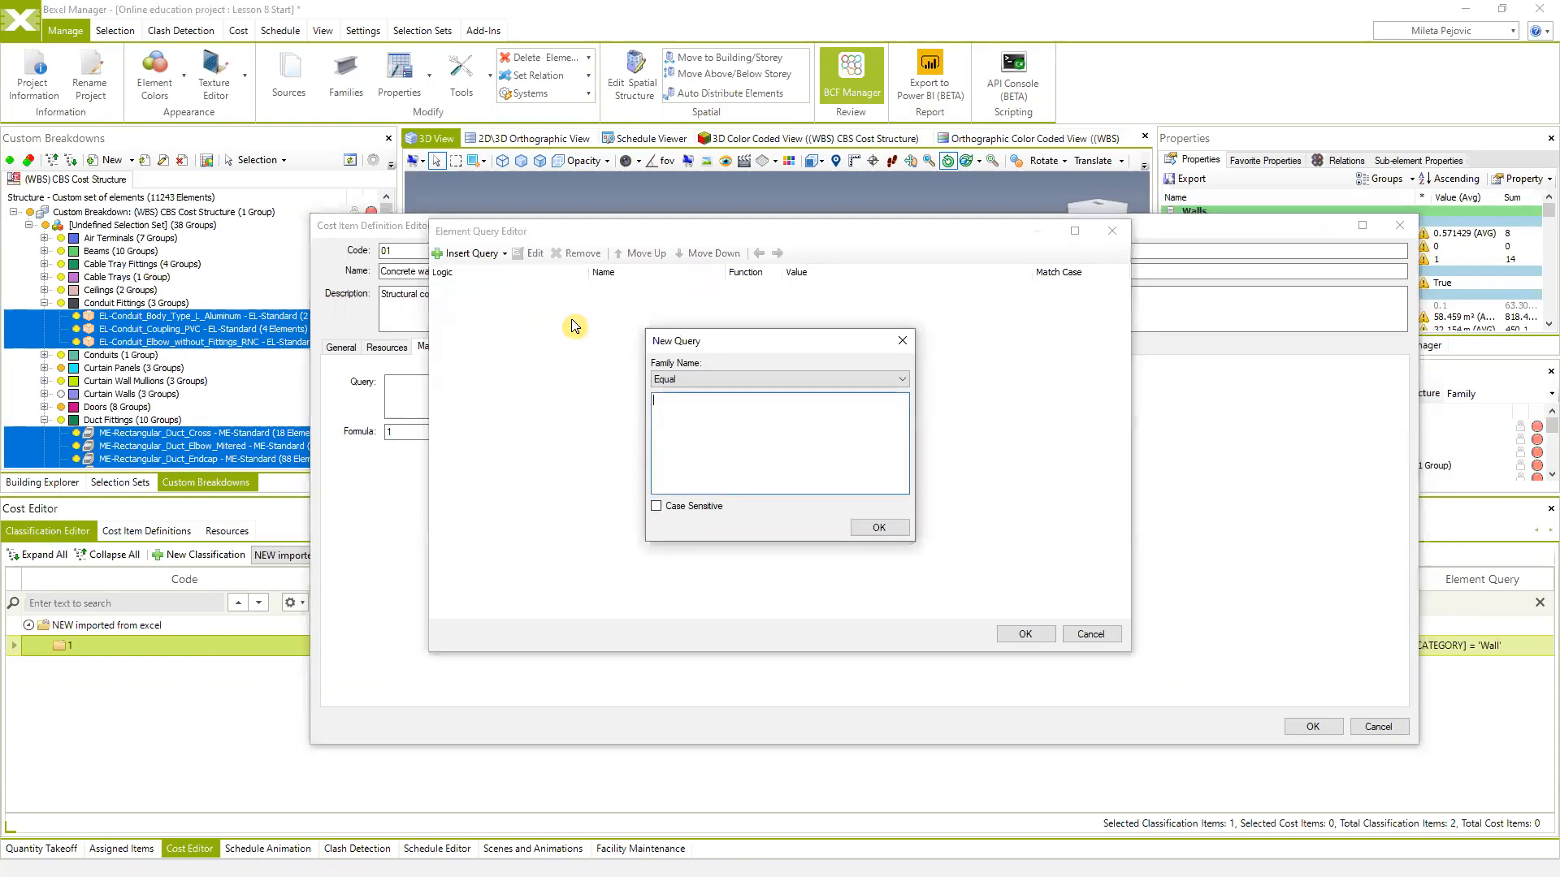
left_click(902, 378)
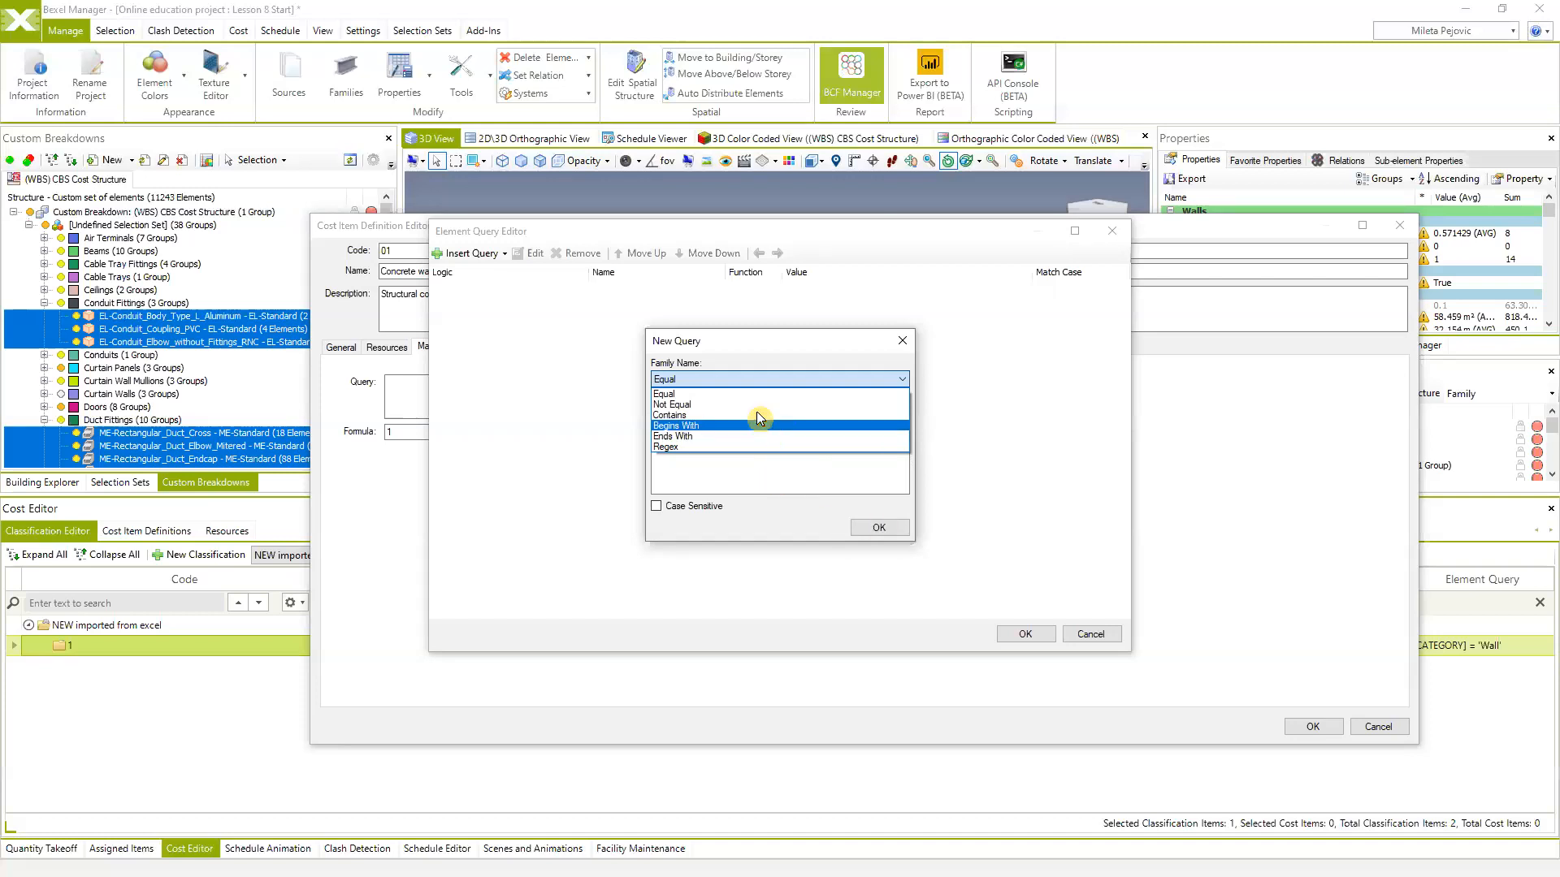
left_click(706, 416)
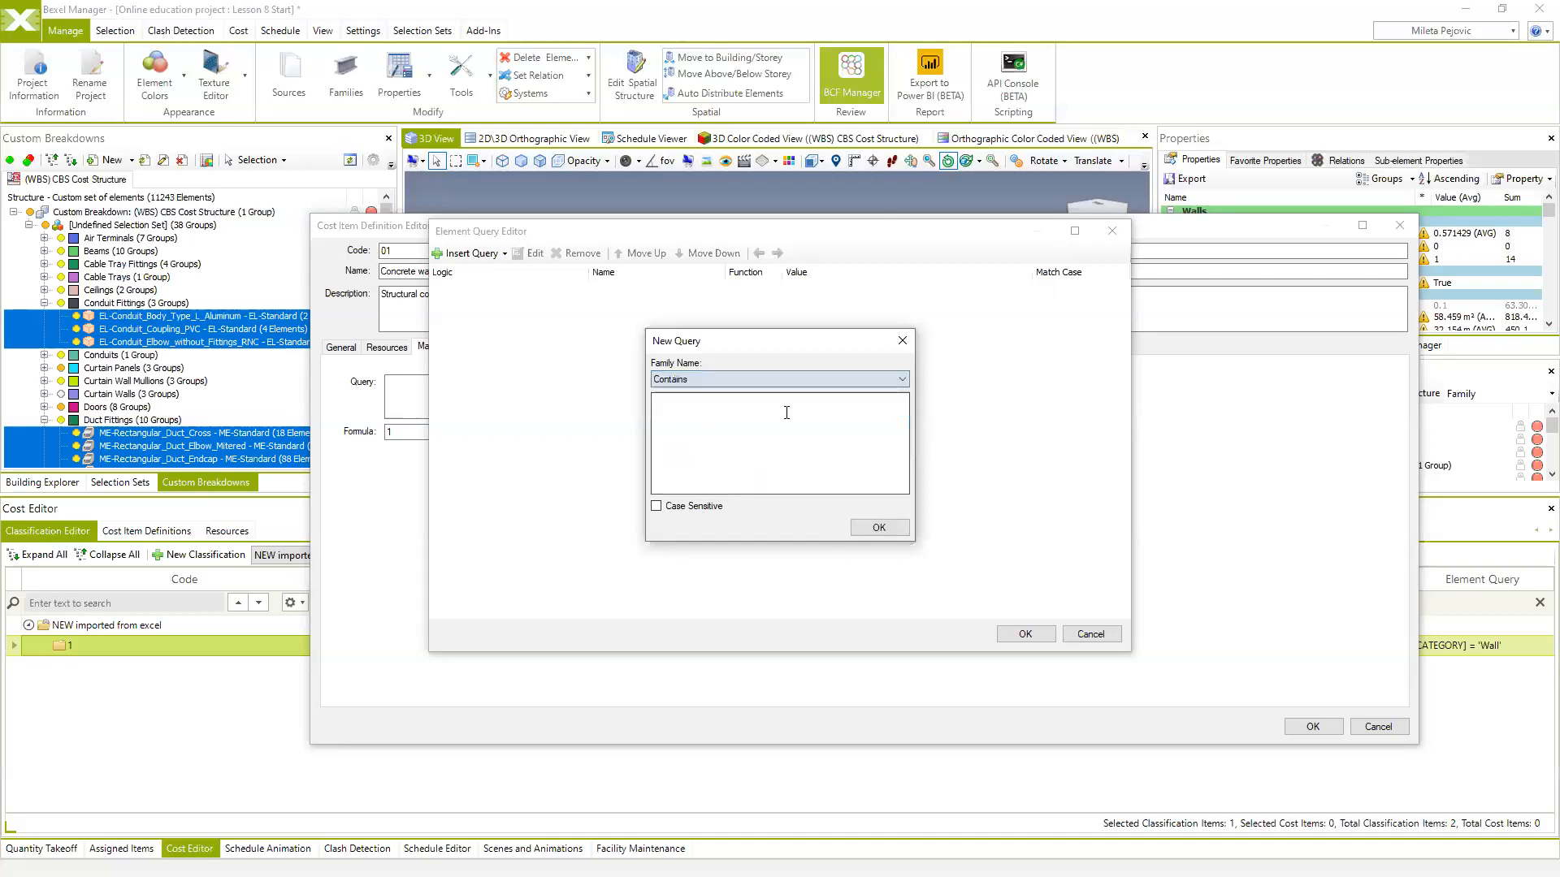
left_click(903, 378)
left_click(694, 414)
left_click(695, 416)
type("ST-")
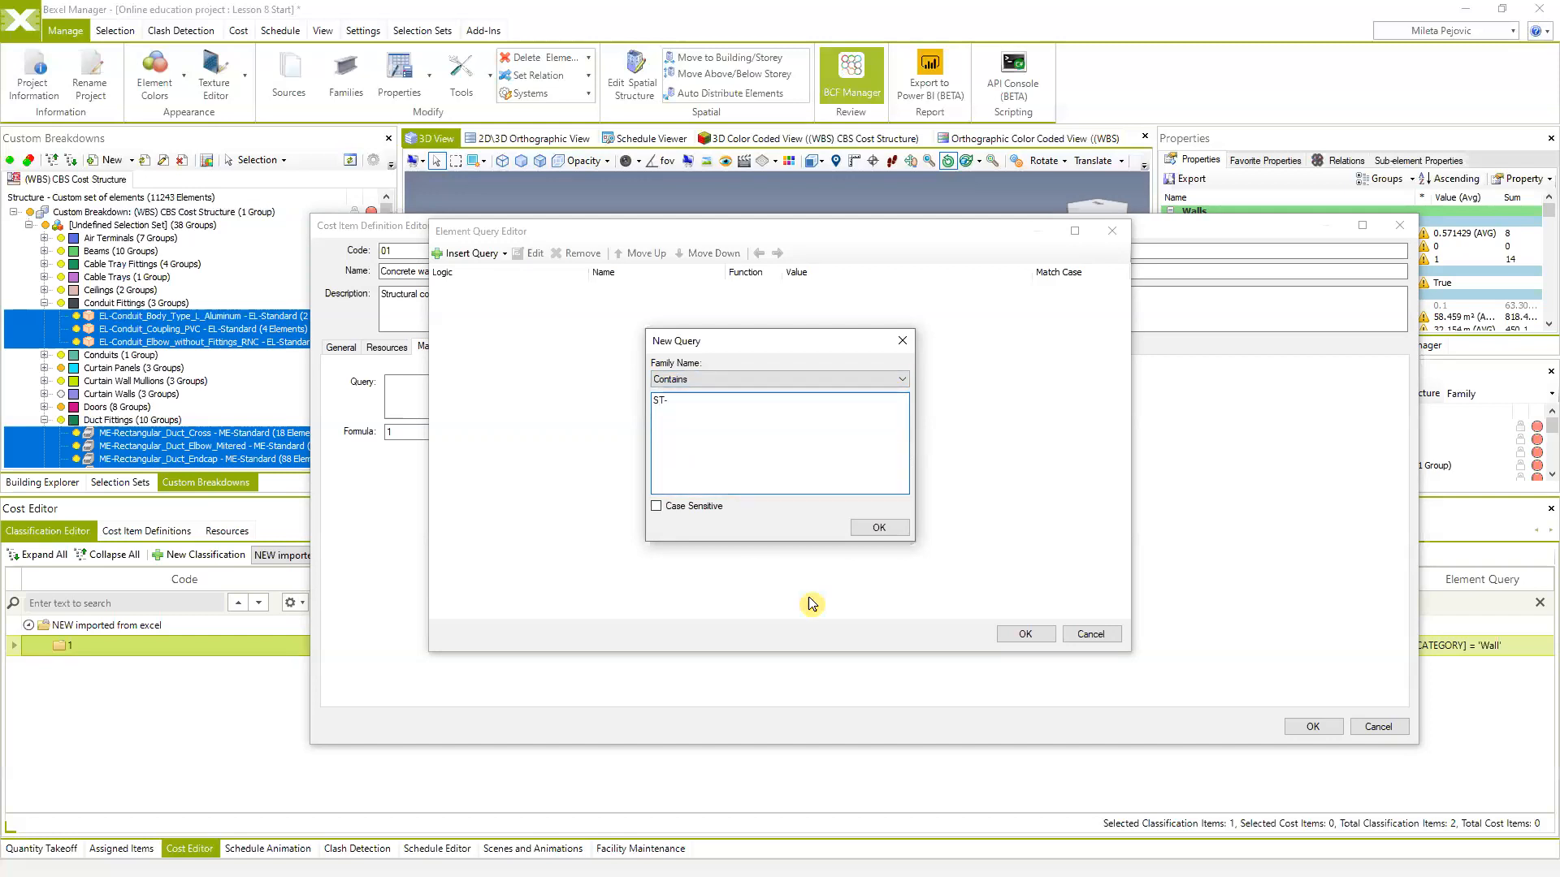
left_click(881, 530)
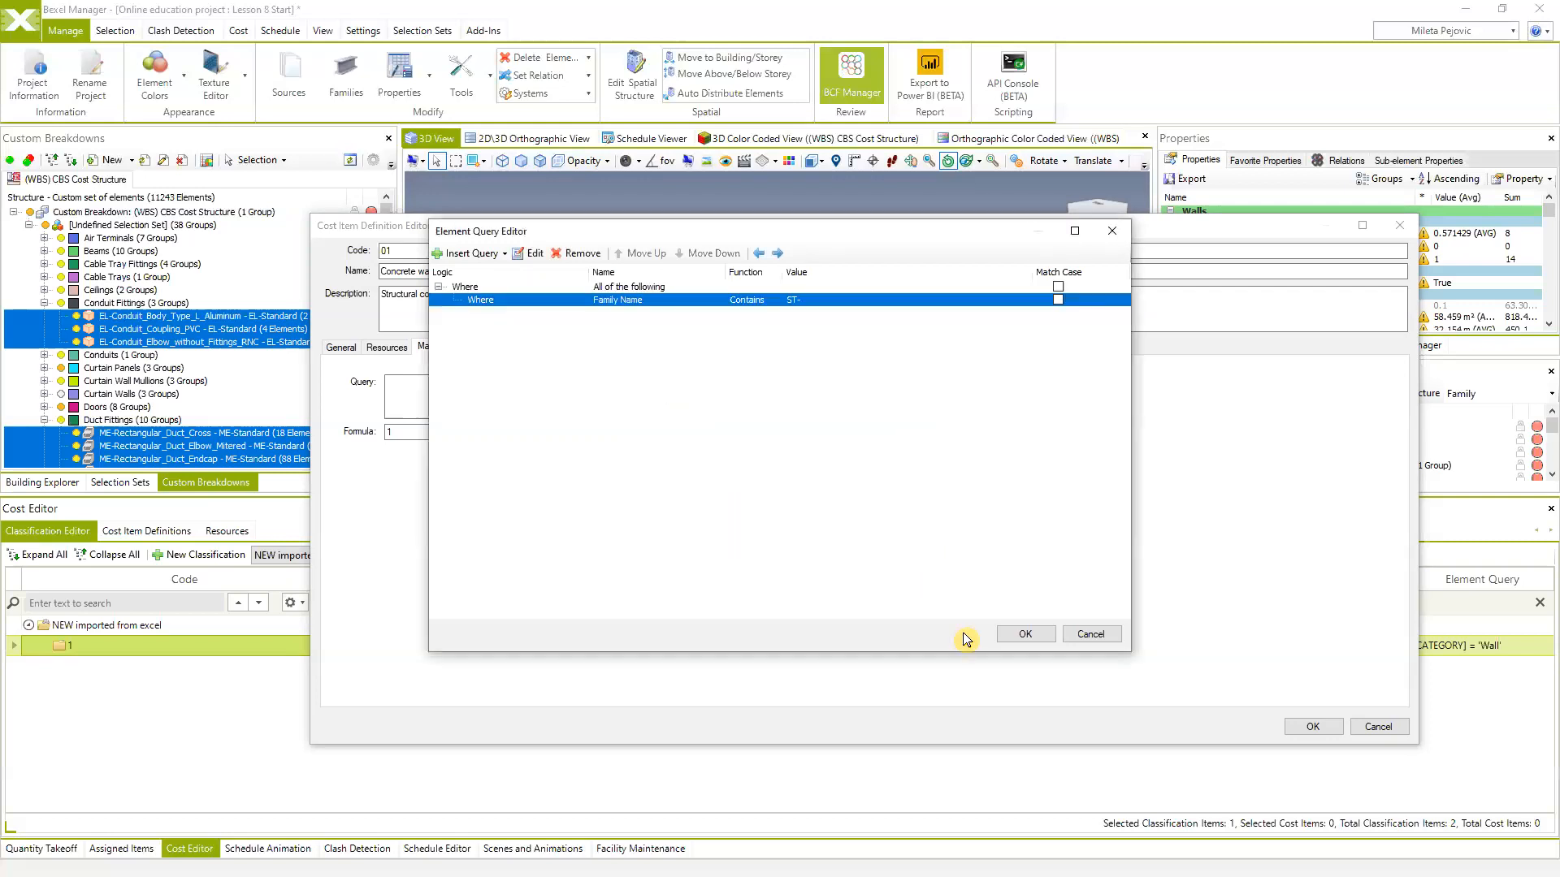
left_click(1016, 633)
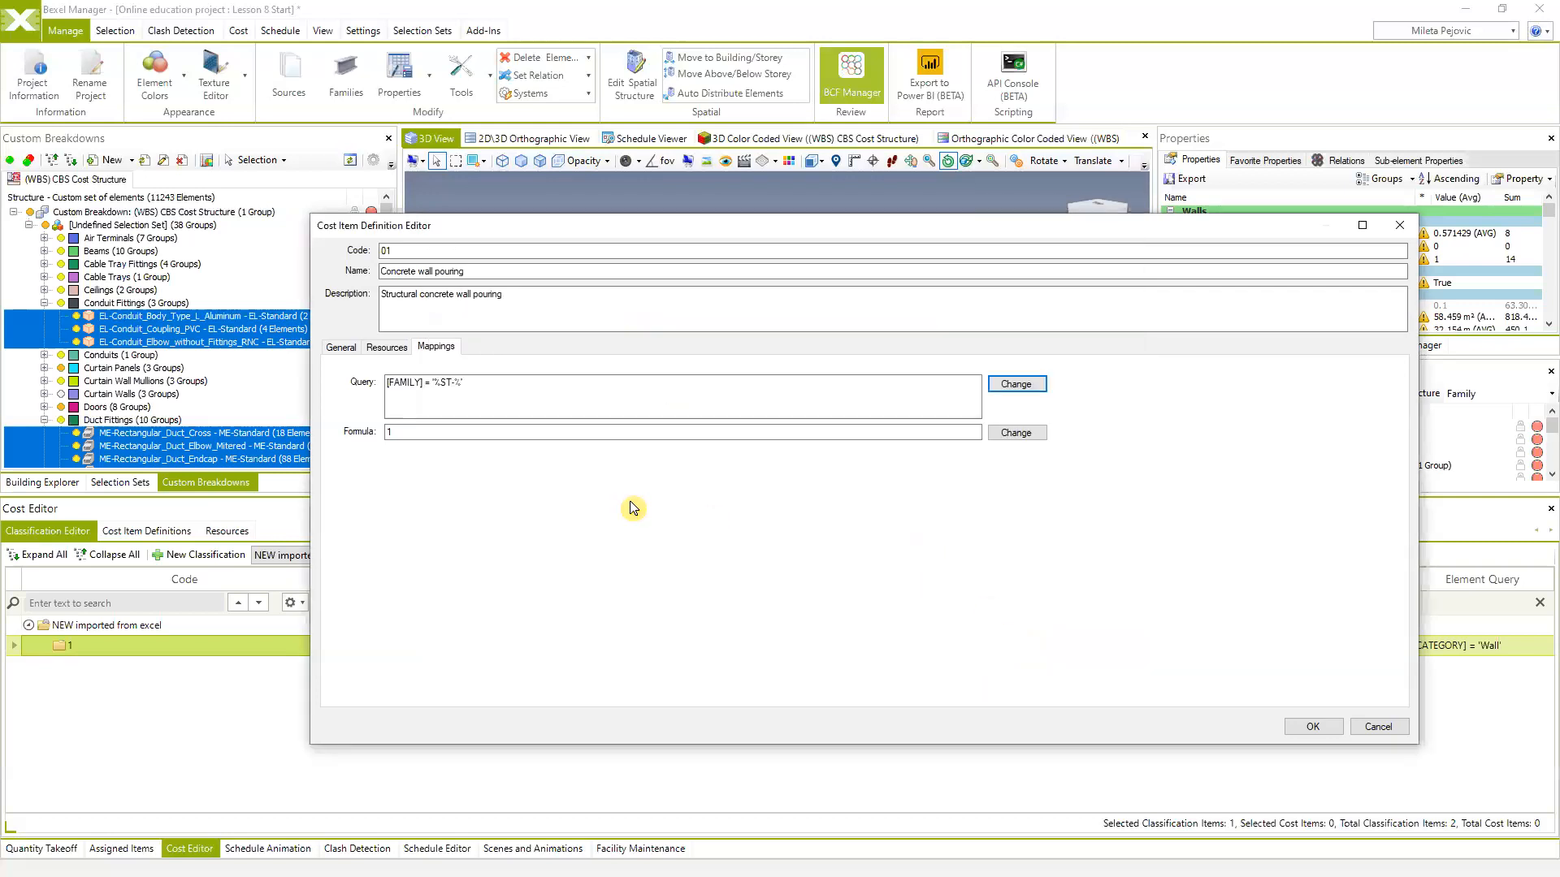
Compare the cost item's name and general quantity settings with its mapping query and formula expression
left_click(515, 382)
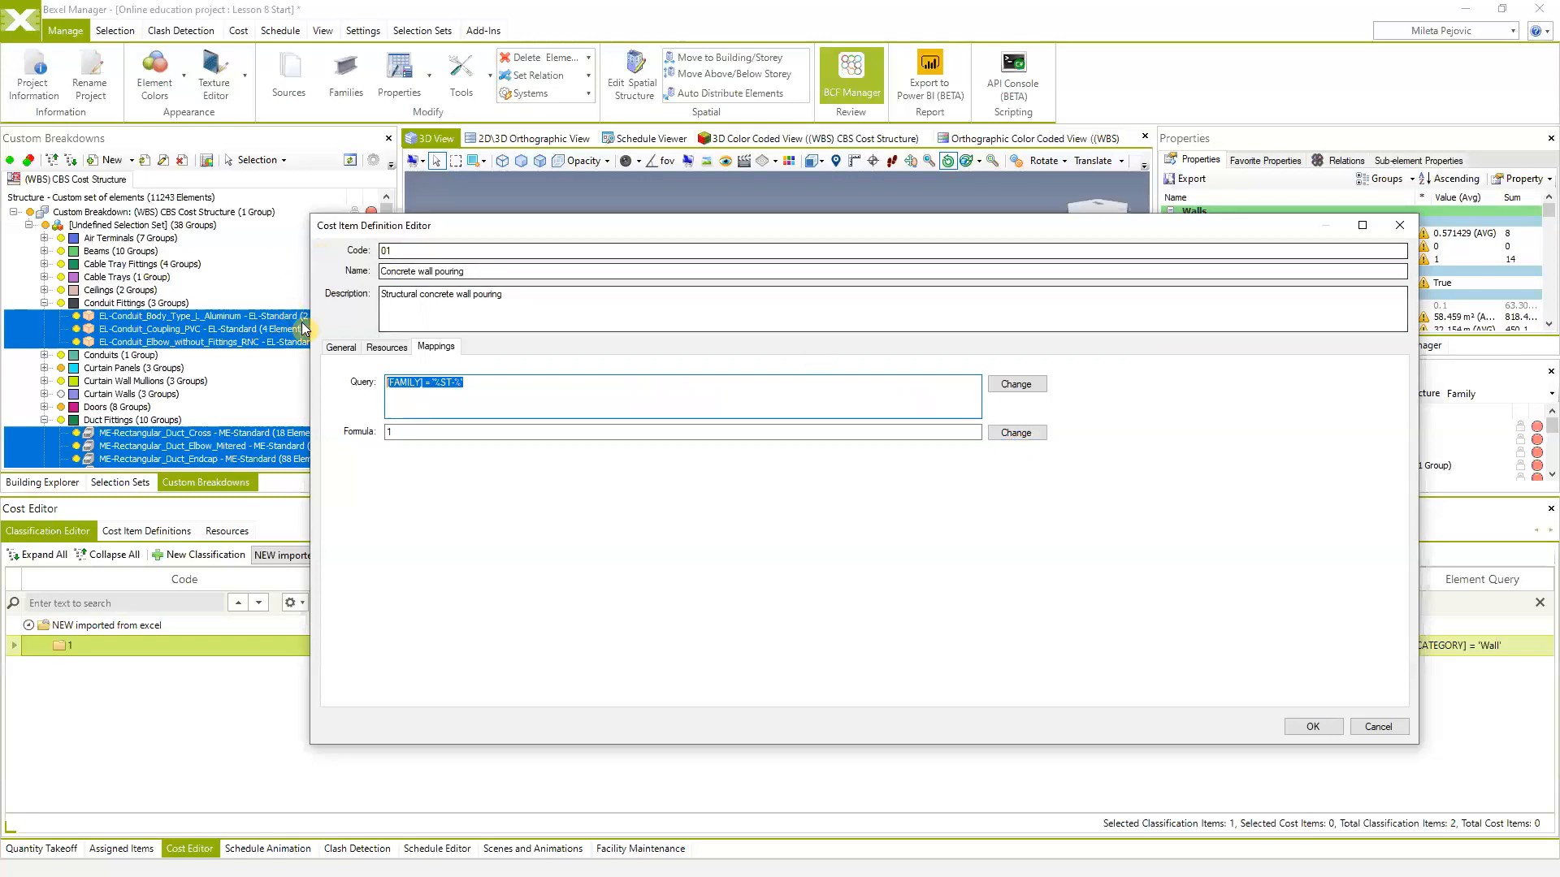
left_click(341, 347)
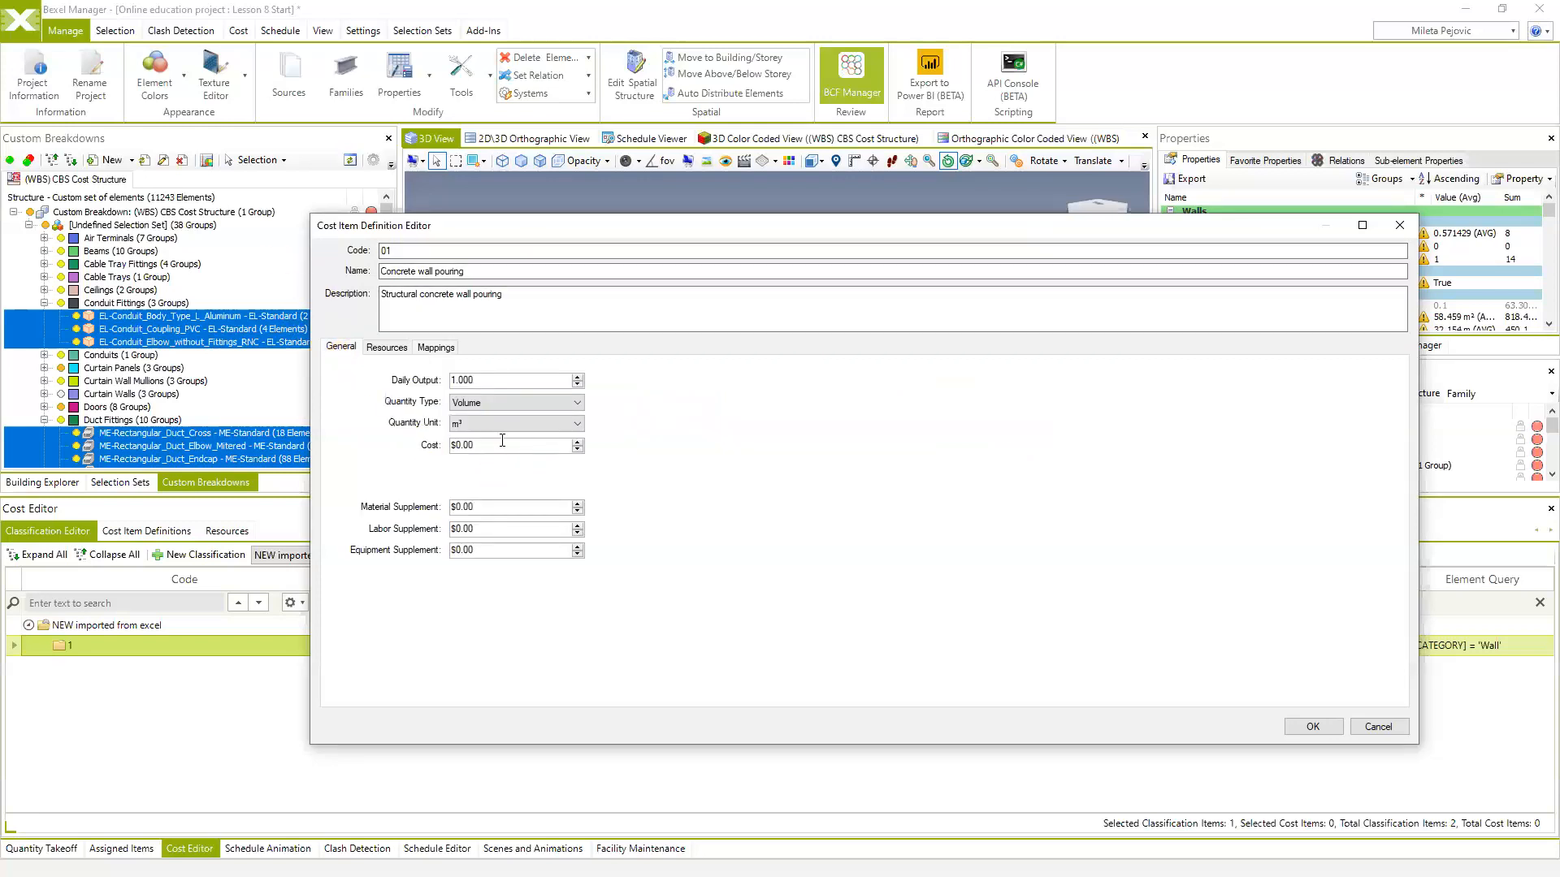
left_click(433, 347)
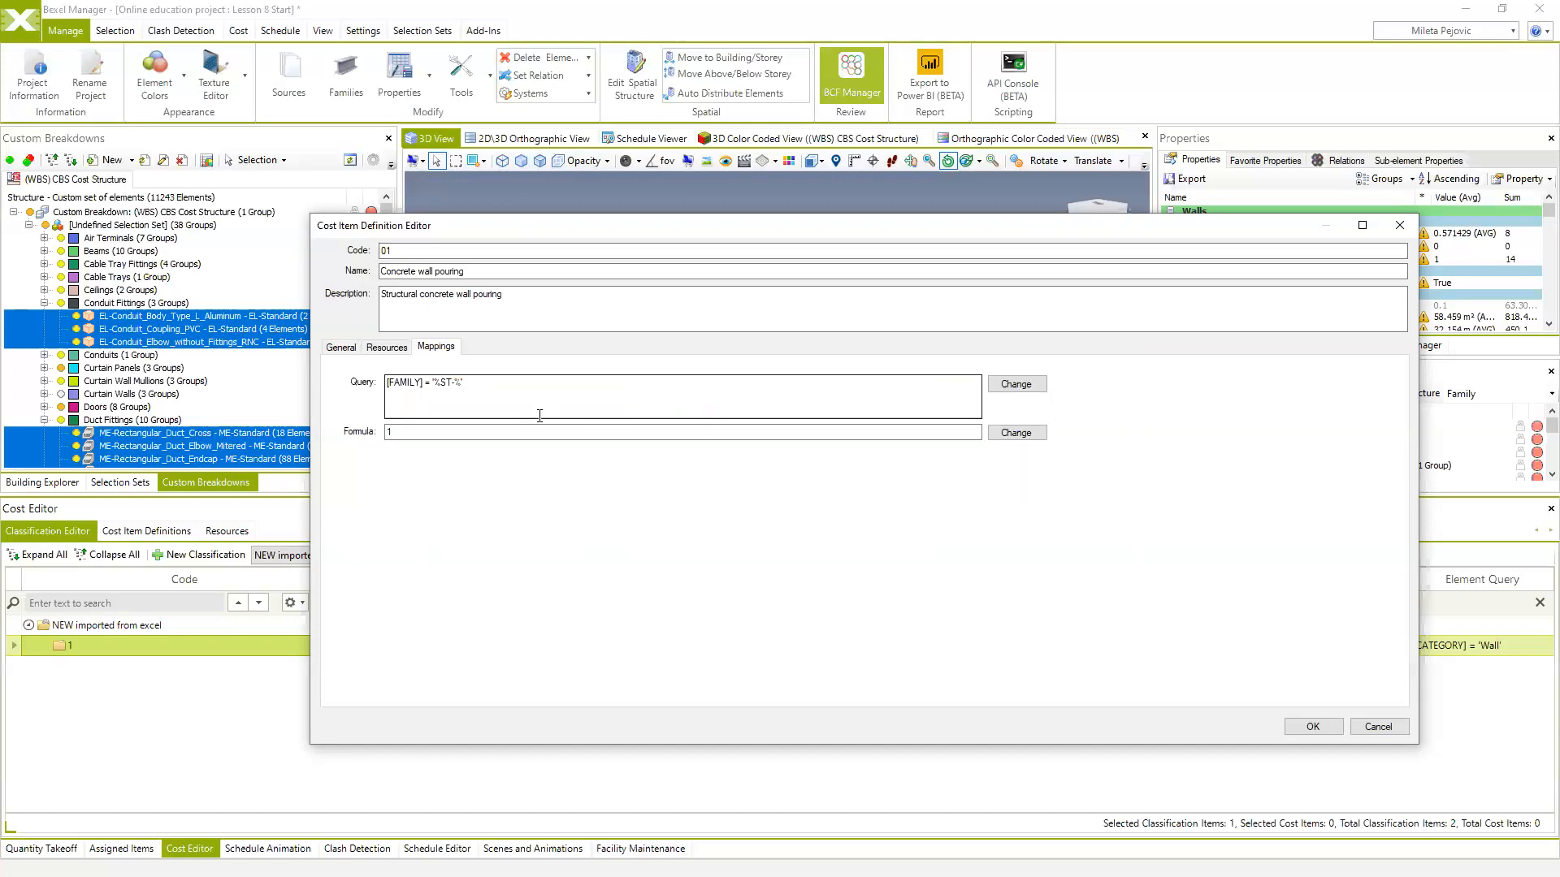
left_click(356, 347)
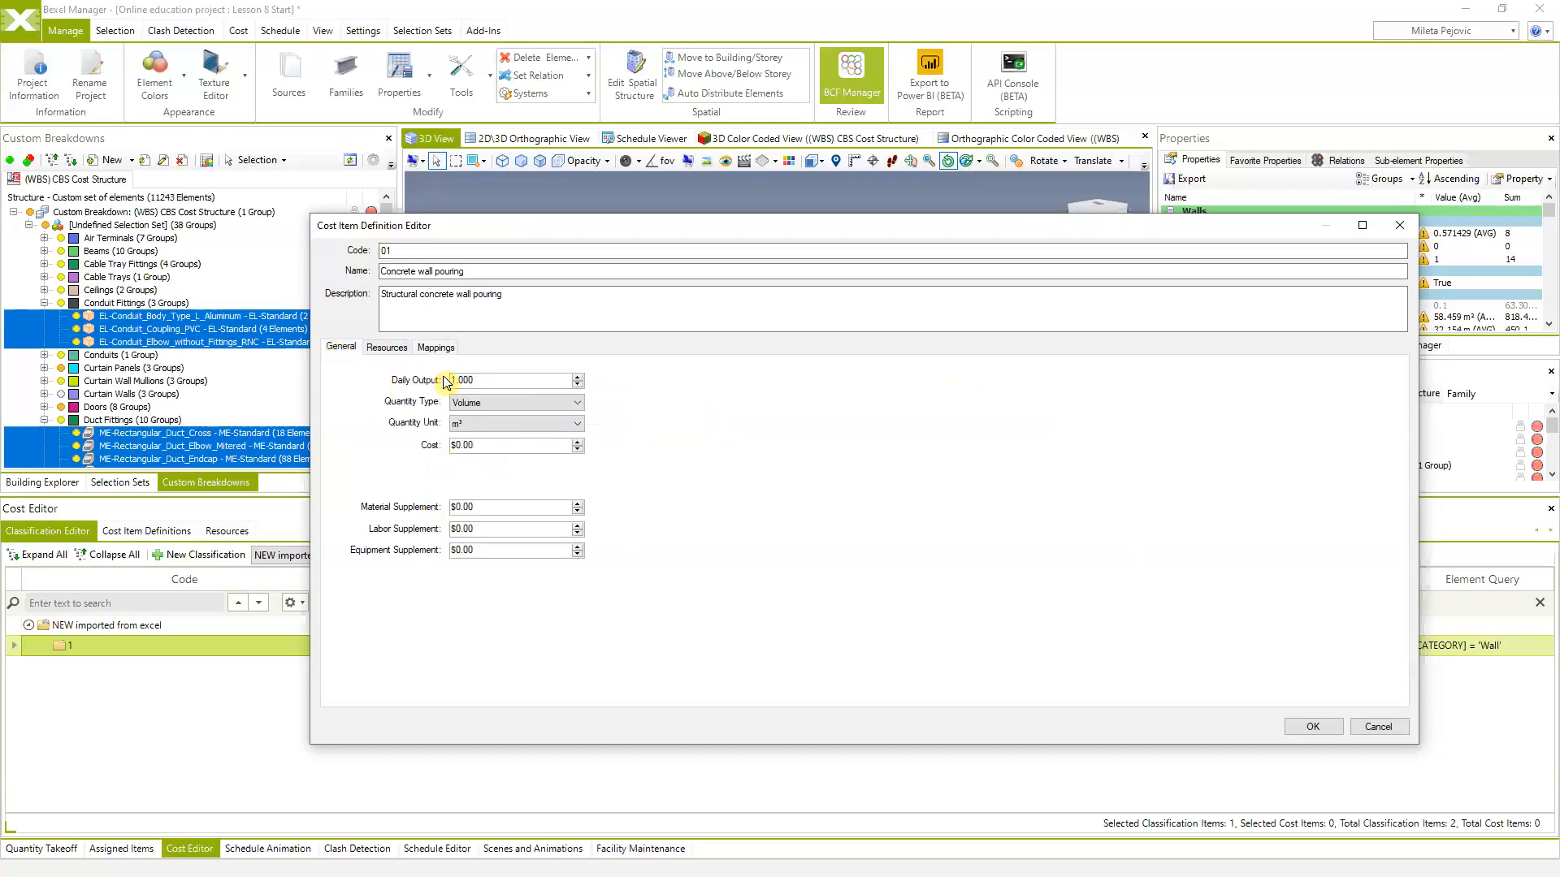
left_click(431, 348)
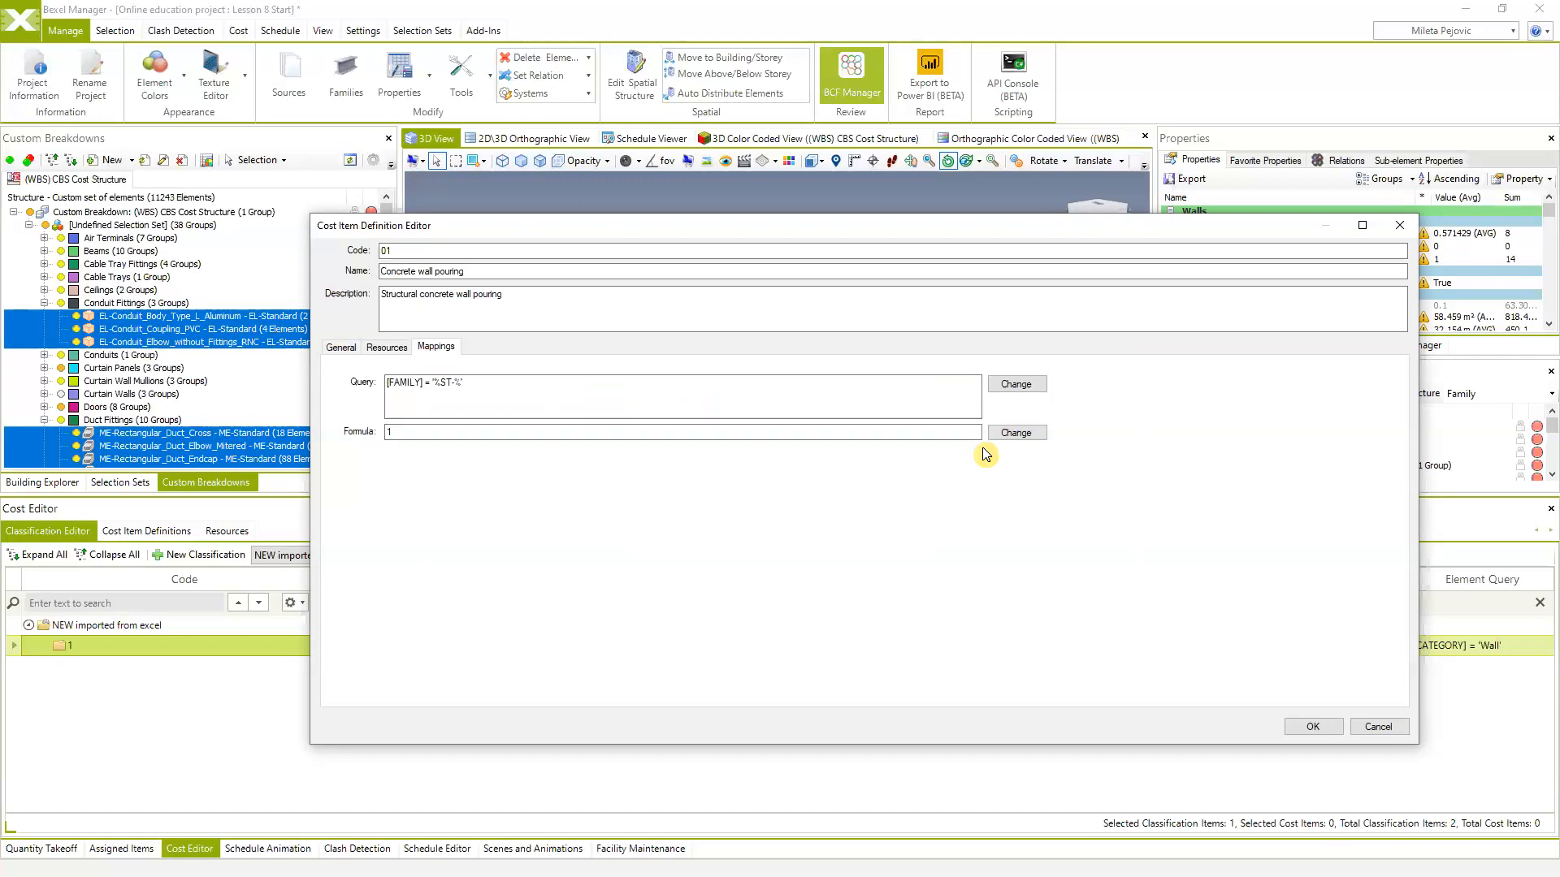
left_click(341, 347)
triple_click(404, 271)
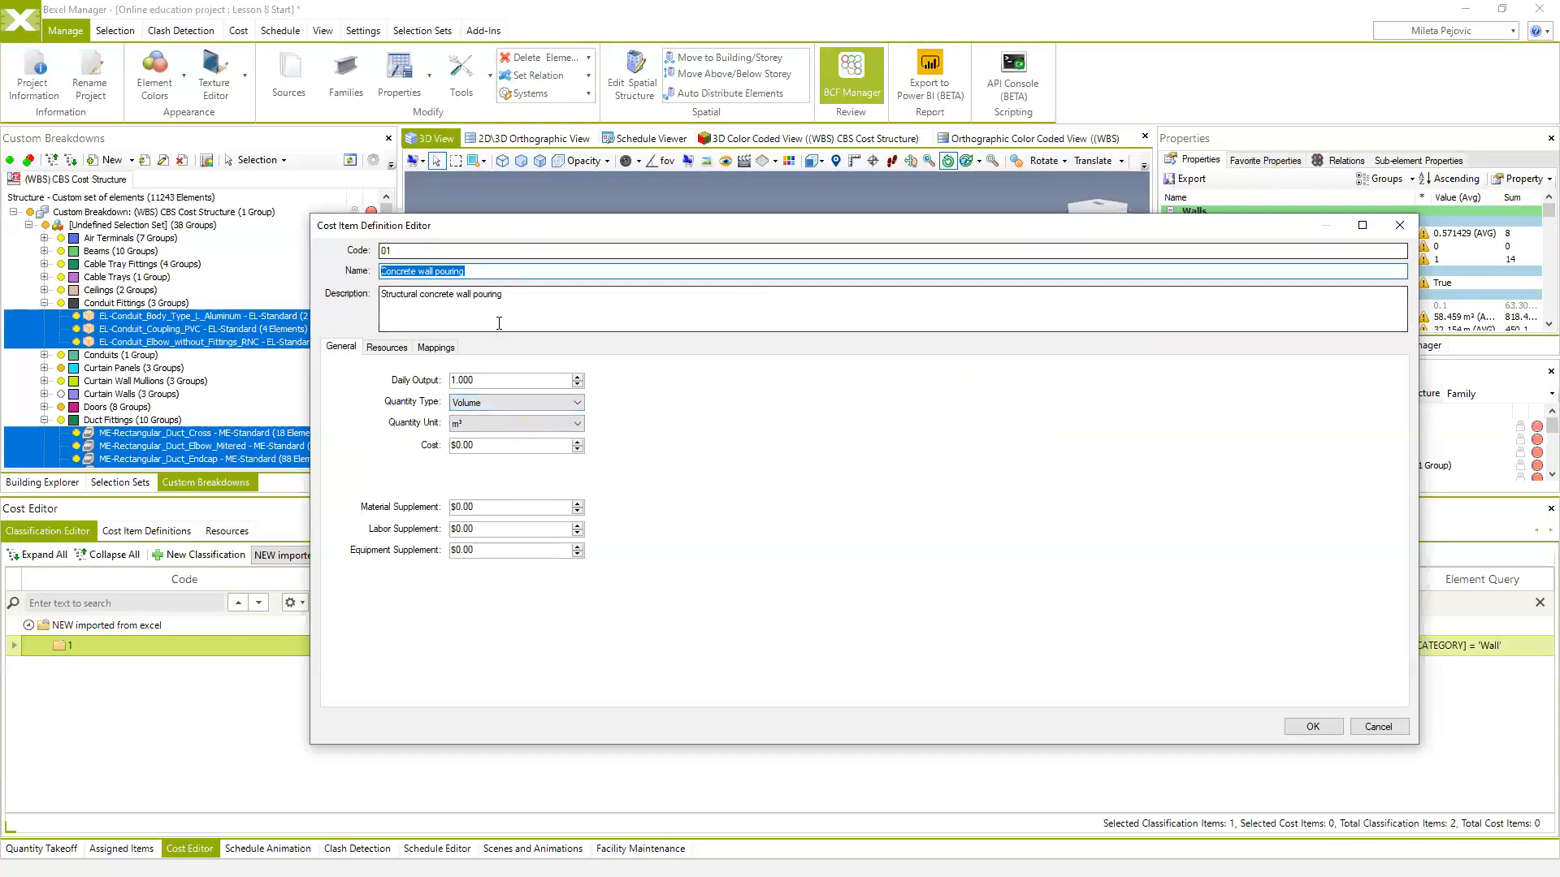
left_click(436, 347)
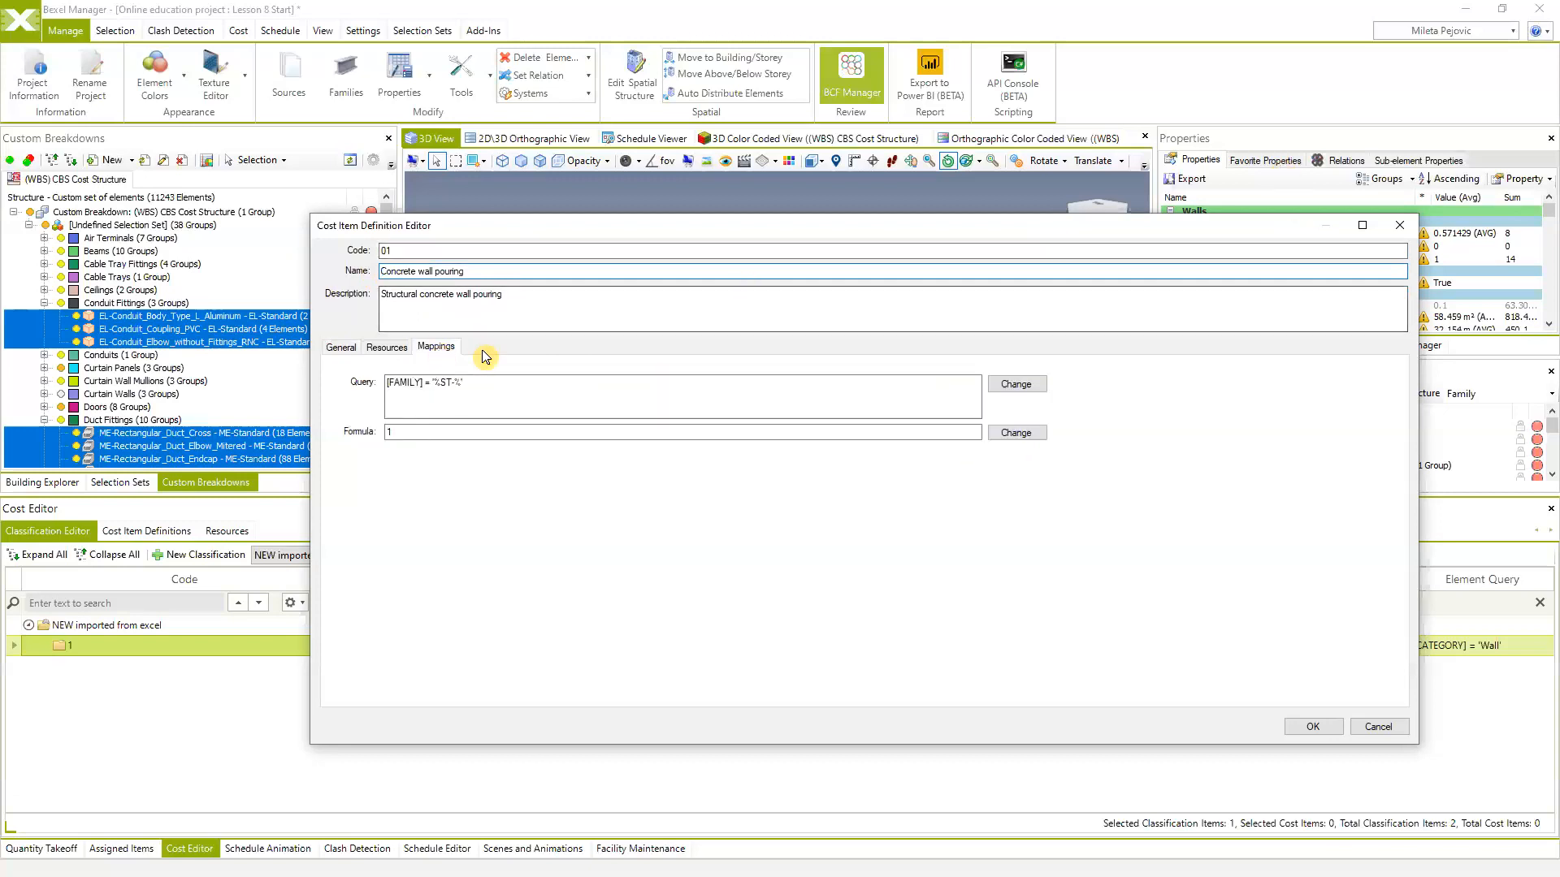
left_click(1017, 433)
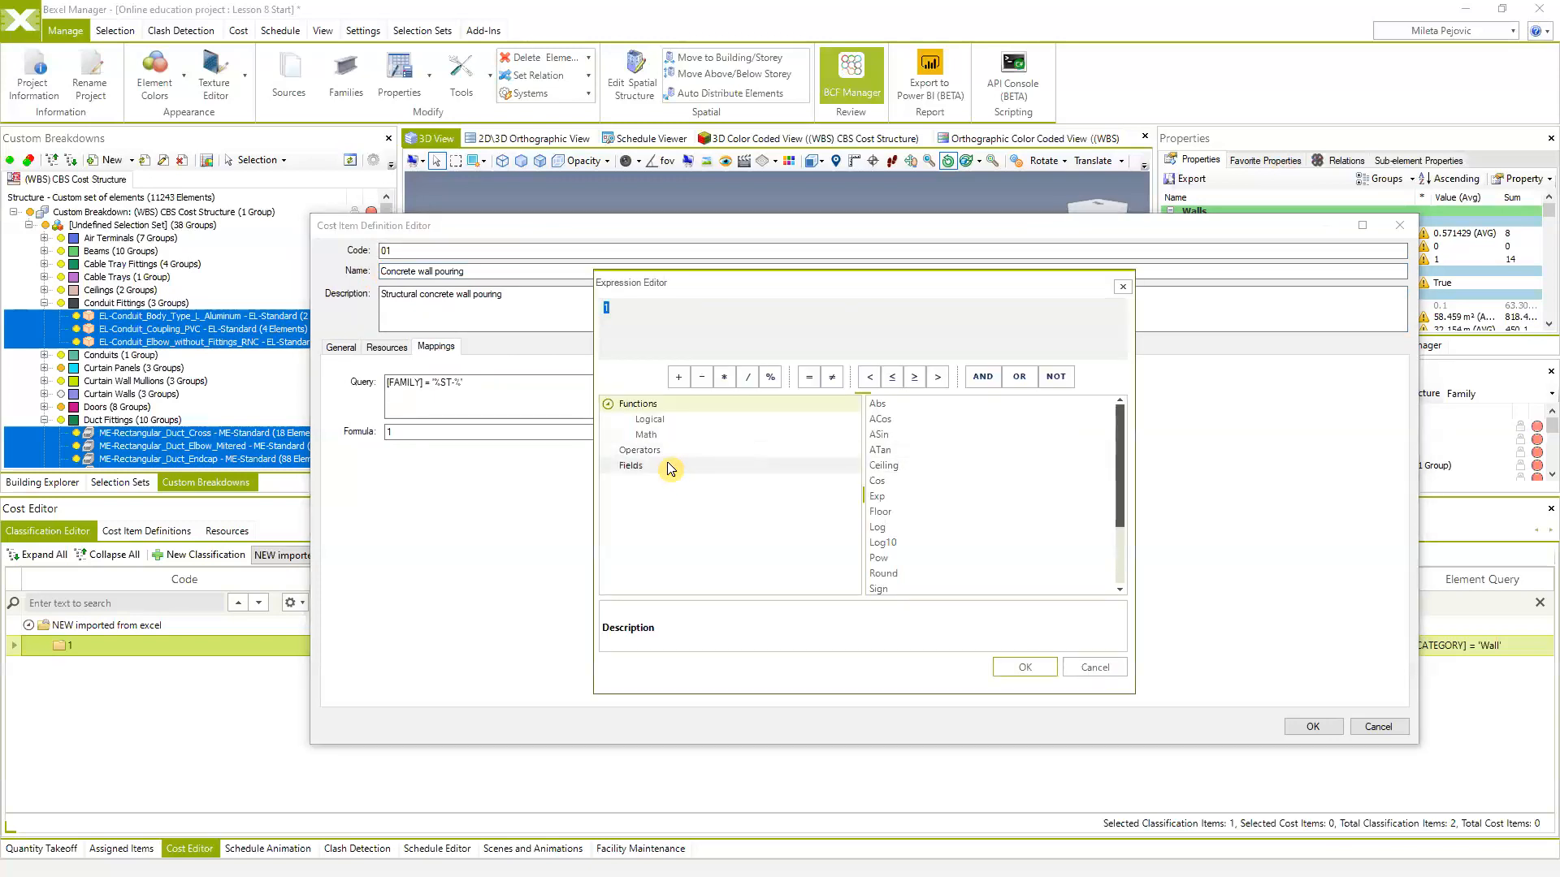
left_click(1121, 287)
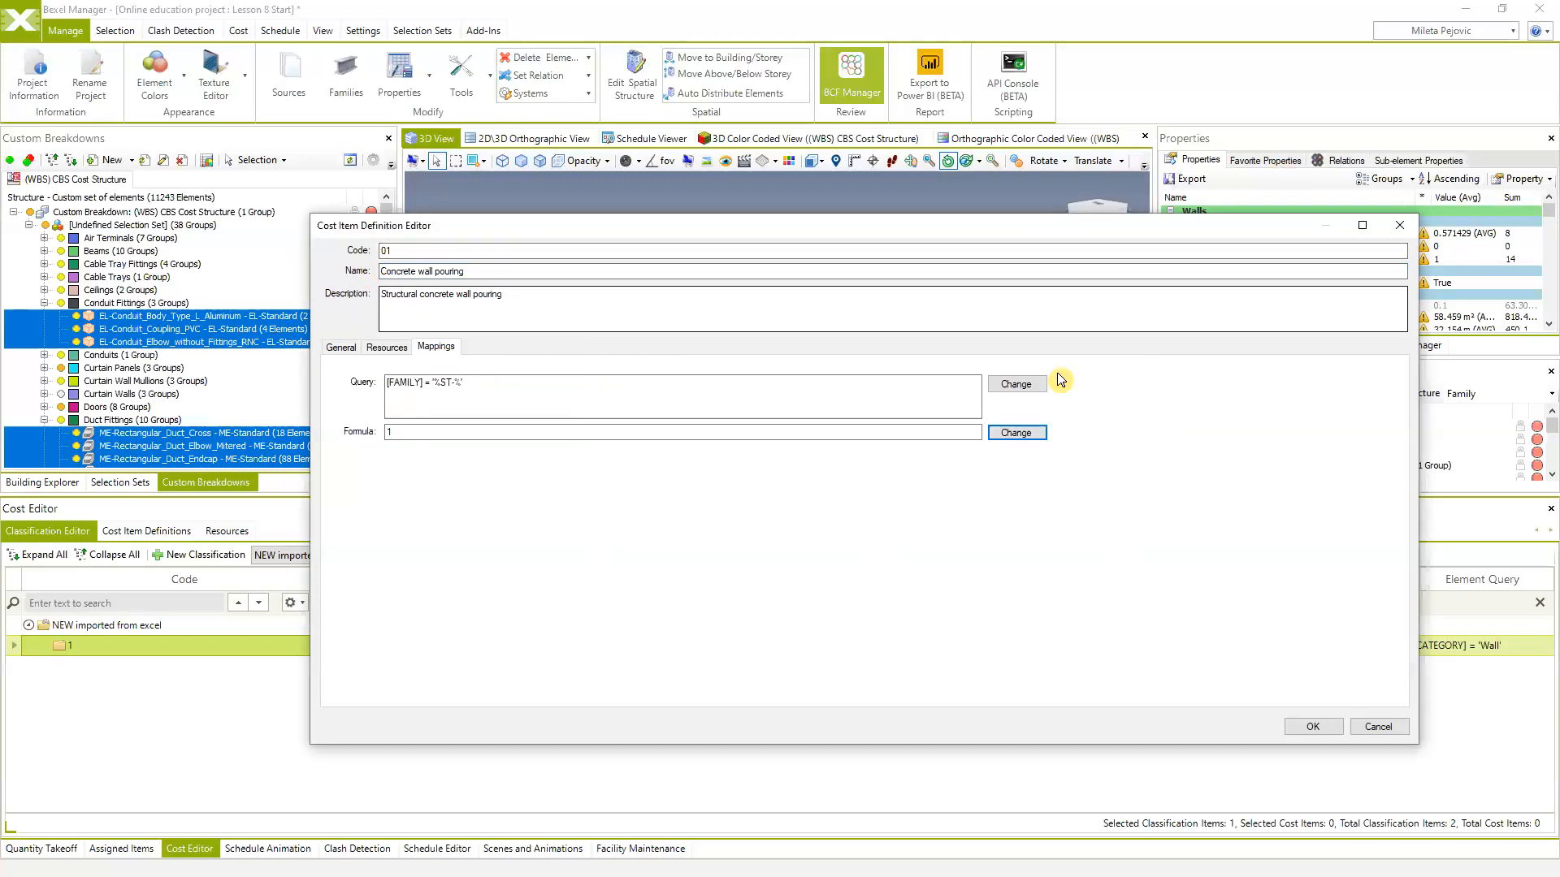
Replace the cost item's mapping formula with the Volume field and accept the expression
left_click(1015, 433)
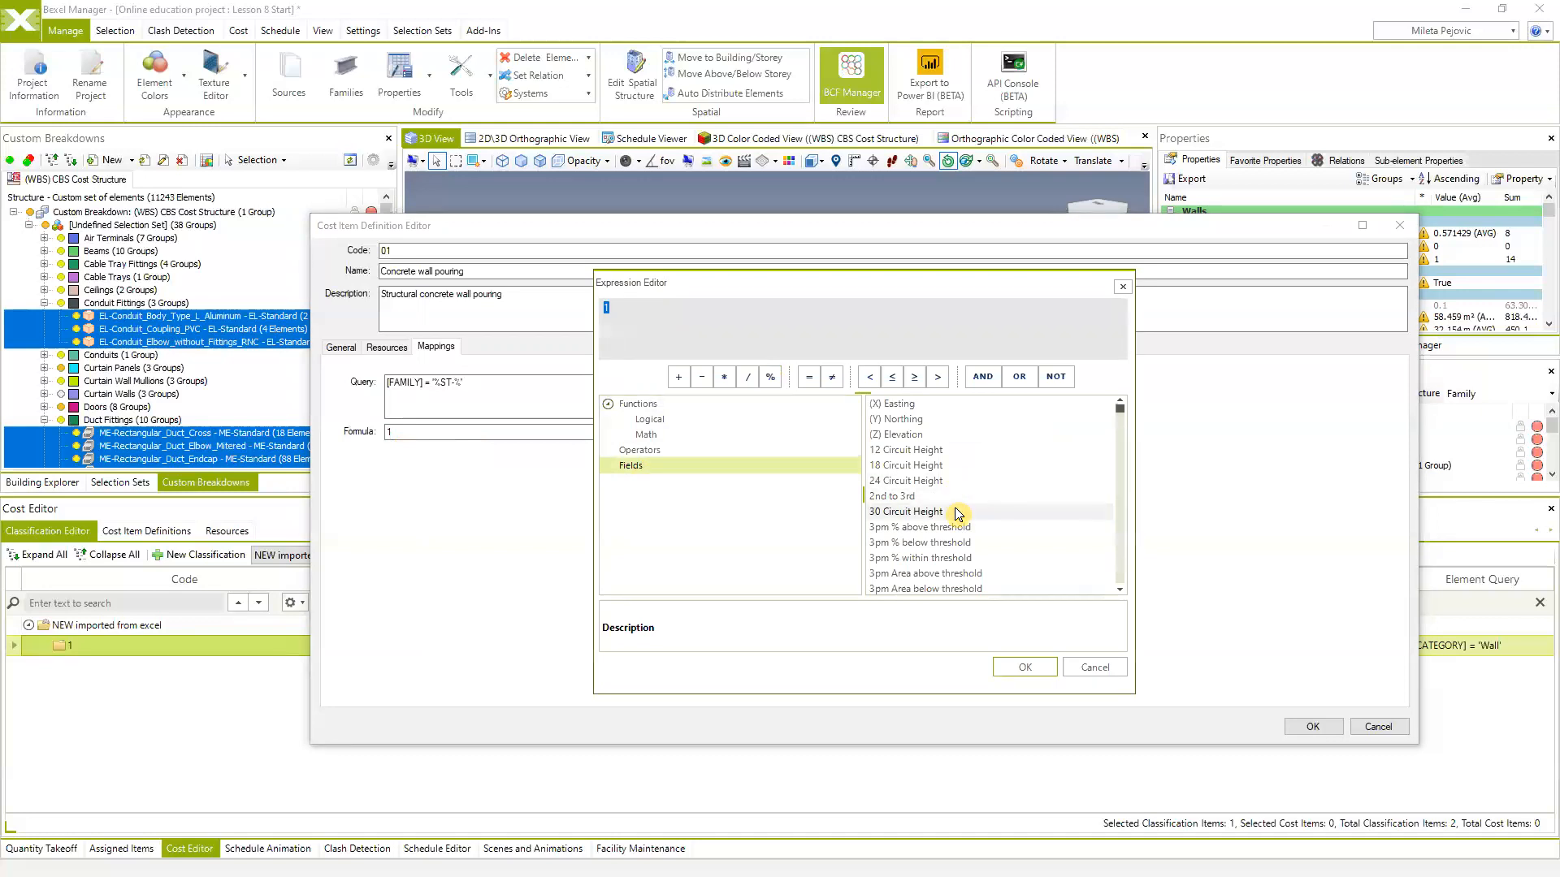
scroll(1043, 529, "down", 5)
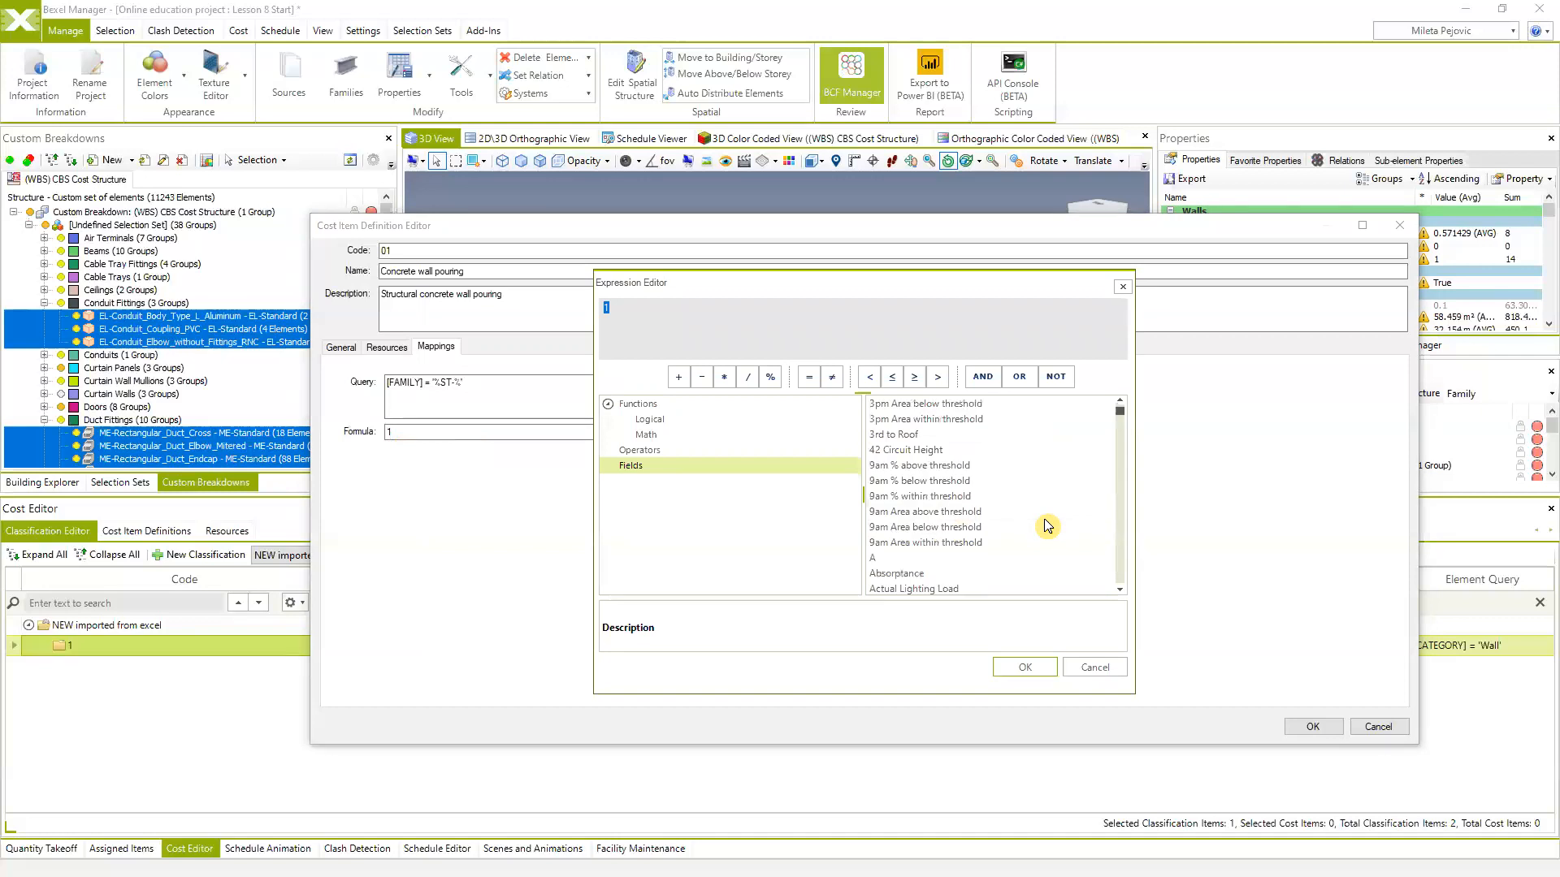
scroll(1035, 484, "down", 4)
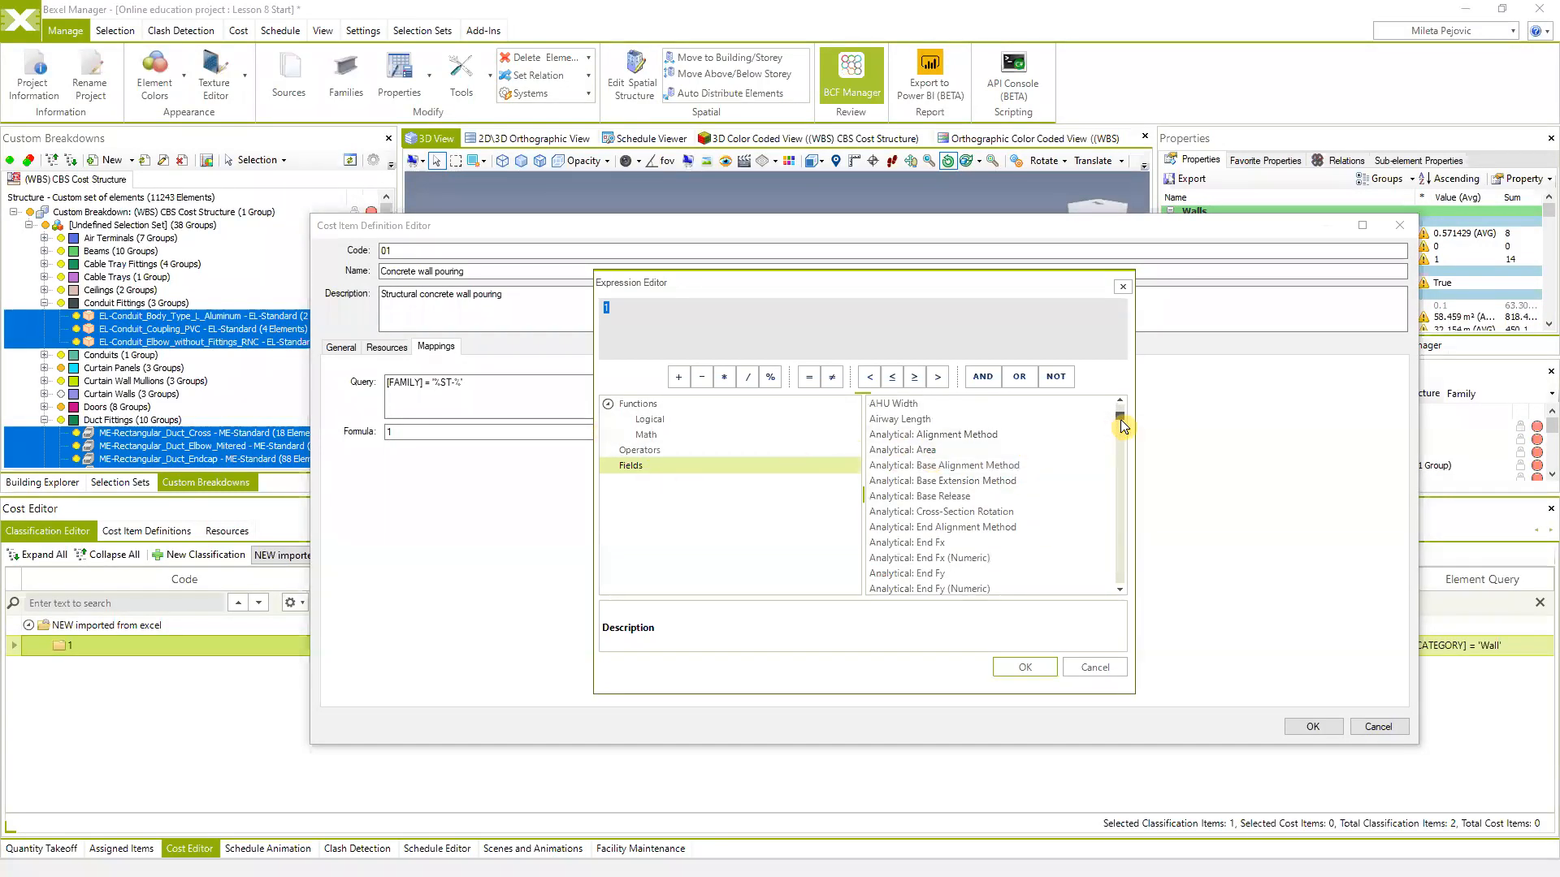
left_click_drag(1121, 425, 1124, 572)
scroll(1045, 549, "up", 5)
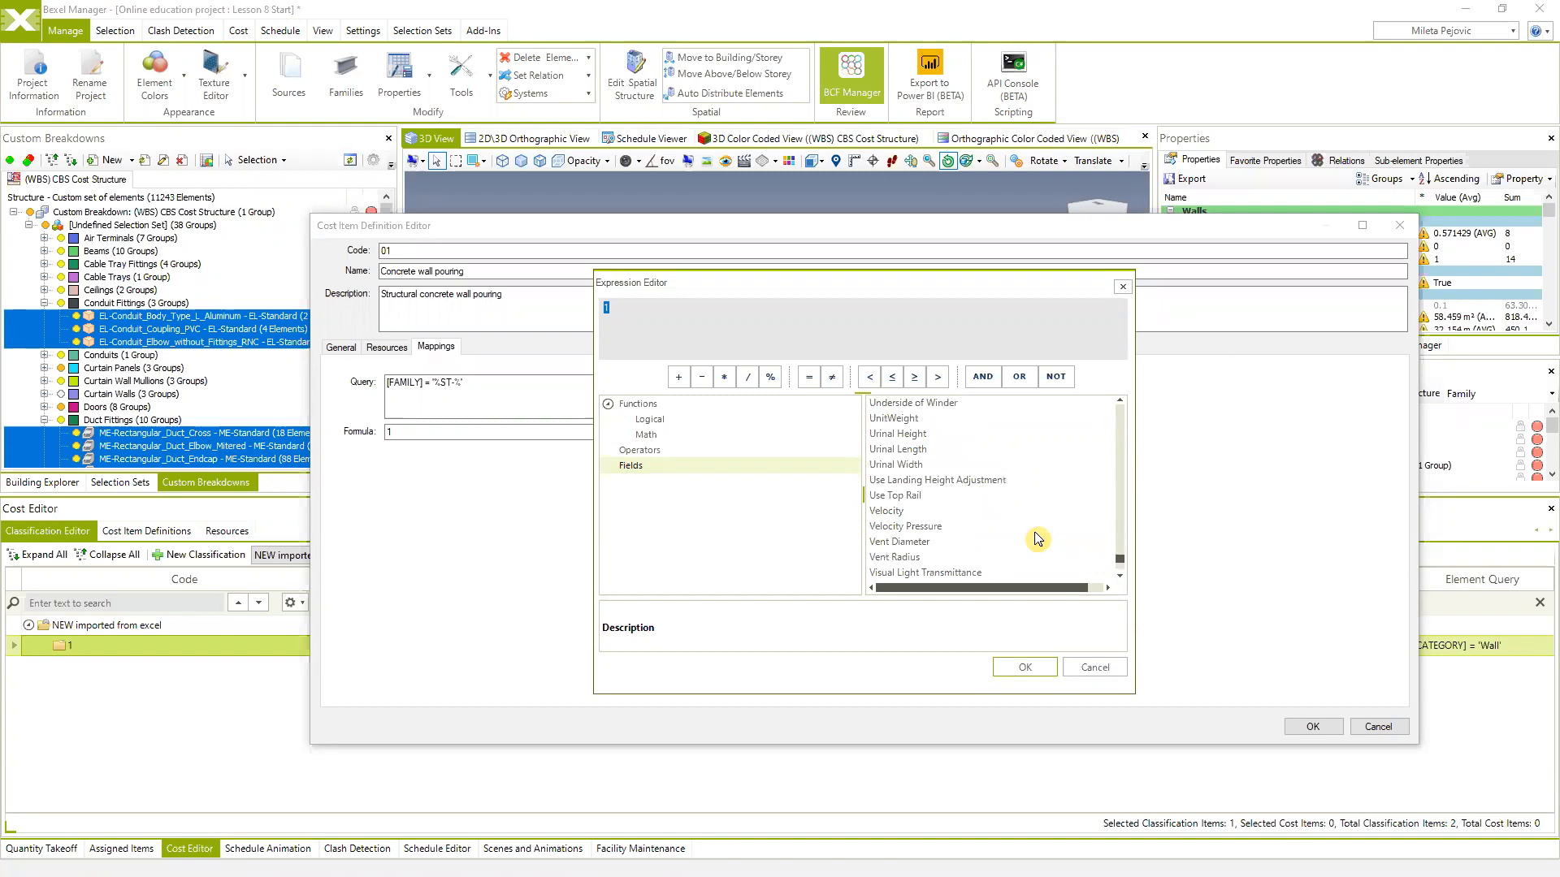
scroll(943, 524, "down", 3)
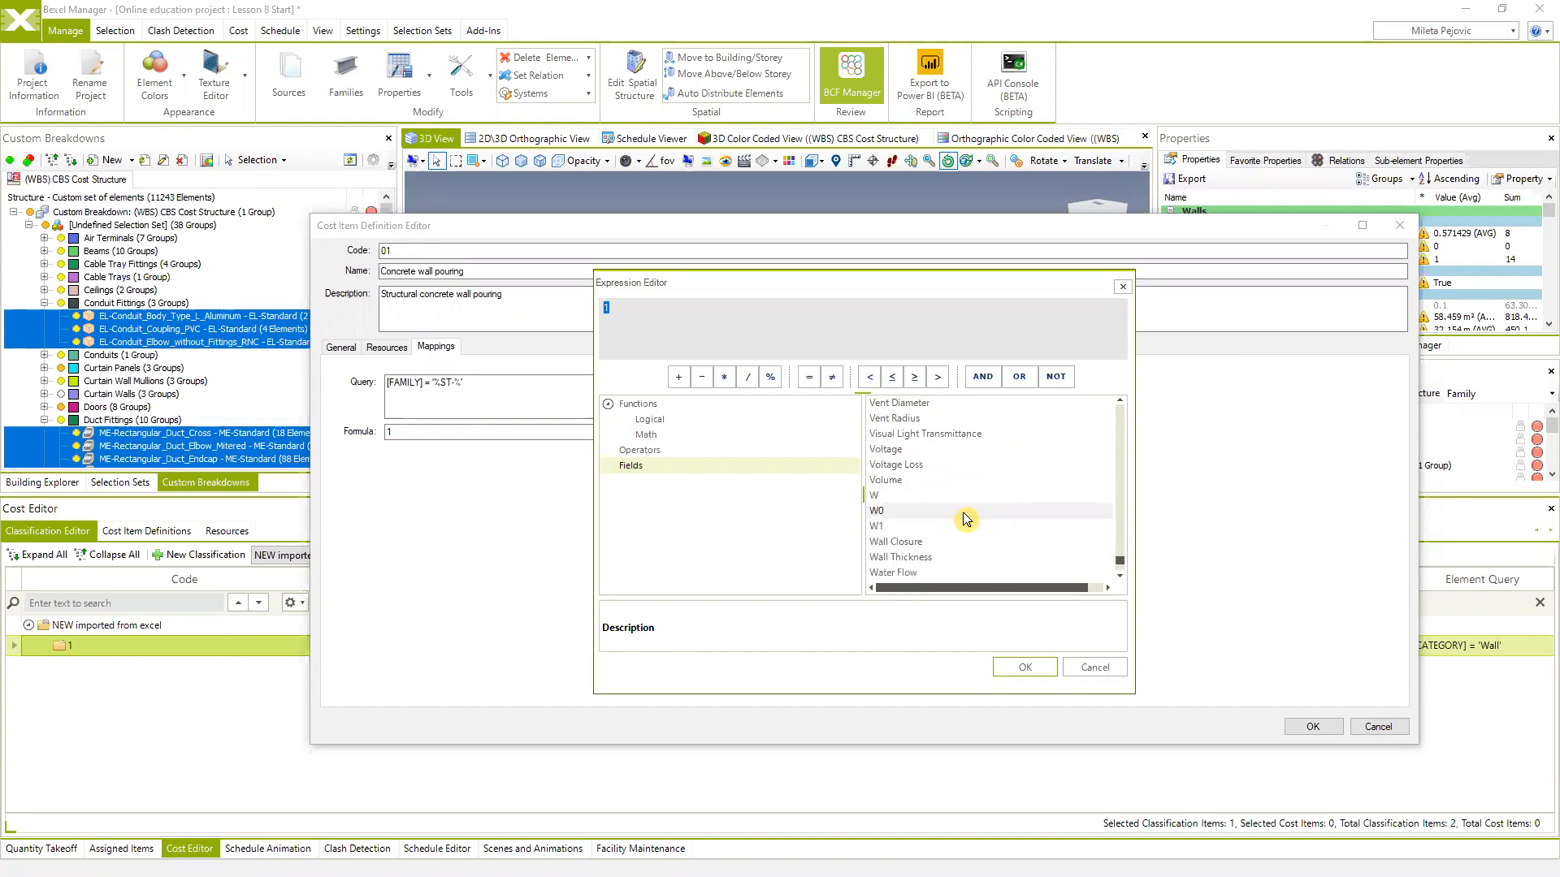
double_click(882, 481)
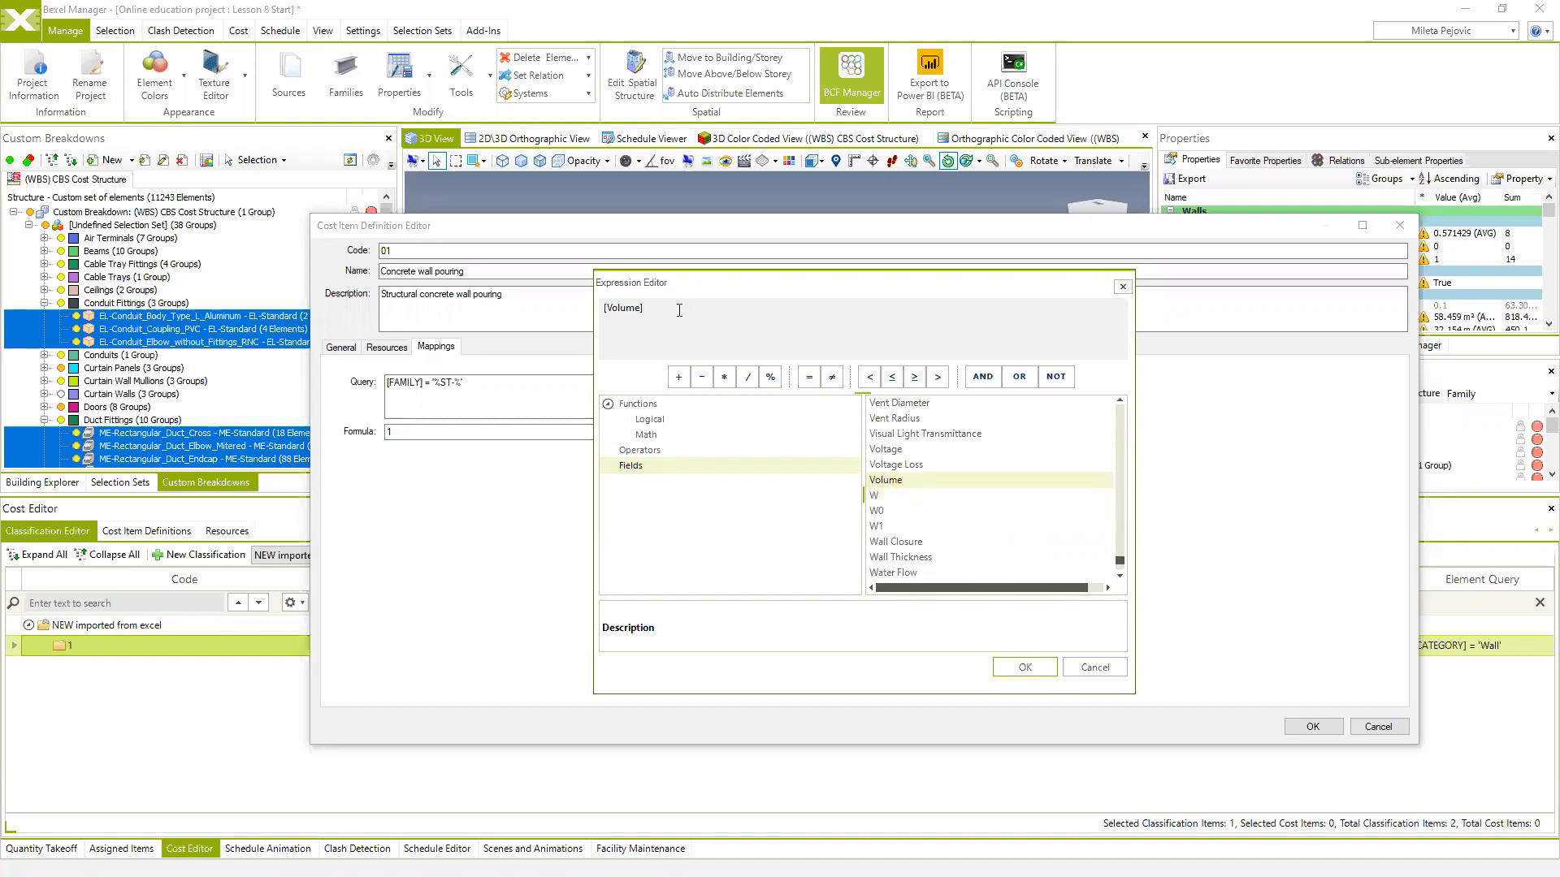
left_click_drag(648, 311, 599, 310)
left_click(666, 307)
key("ctrl+a")
left_click(666, 312)
key("ctrl+a")
left_click(1039, 667)
Try multiplying the cost item's Volume formula by the AHU Width field, and remove the multiplier from the expression
left_click(1016, 432)
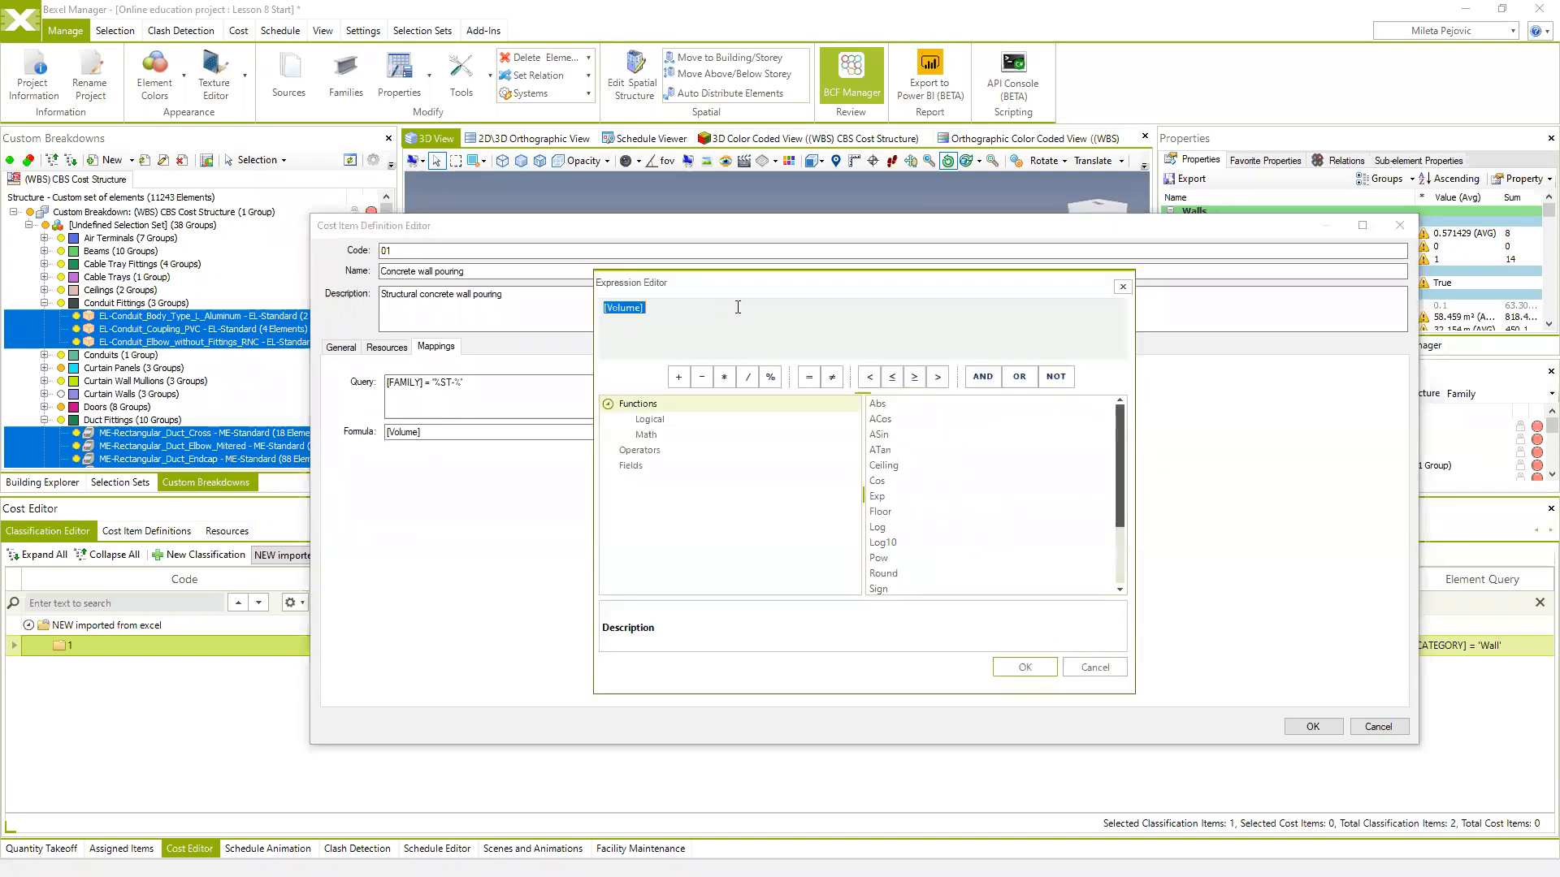
left_click(666, 312)
left_click(634, 466)
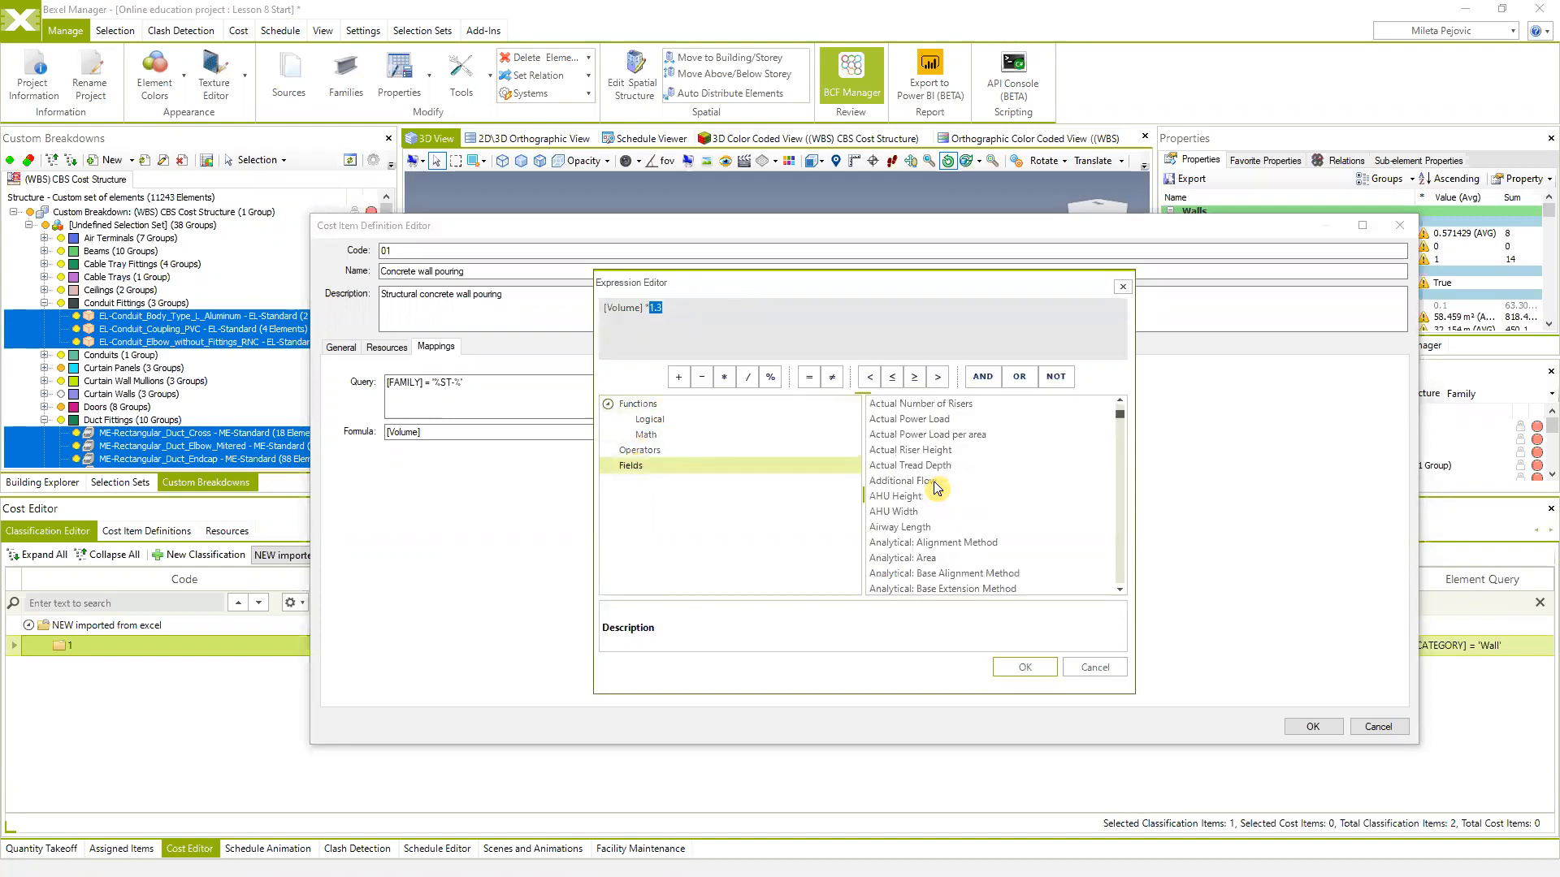
double_click(894, 512)
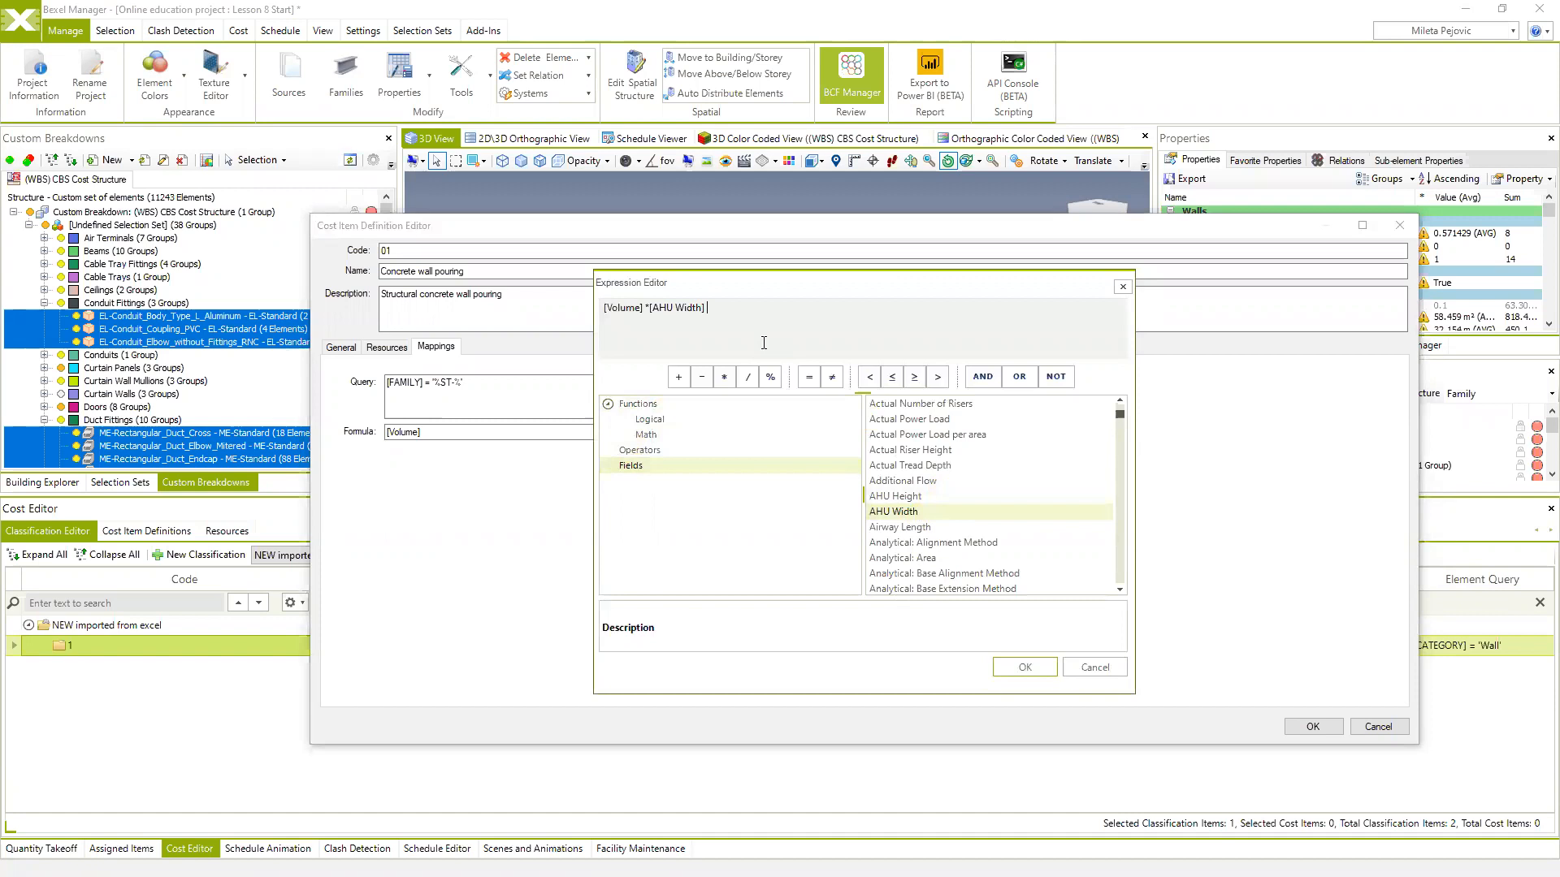
left_click_drag(668, 309, 653, 311)
key("Delete")
Accept the Volume expression and save the Concrete wall pouring cost item definition
left_click(1026, 669)
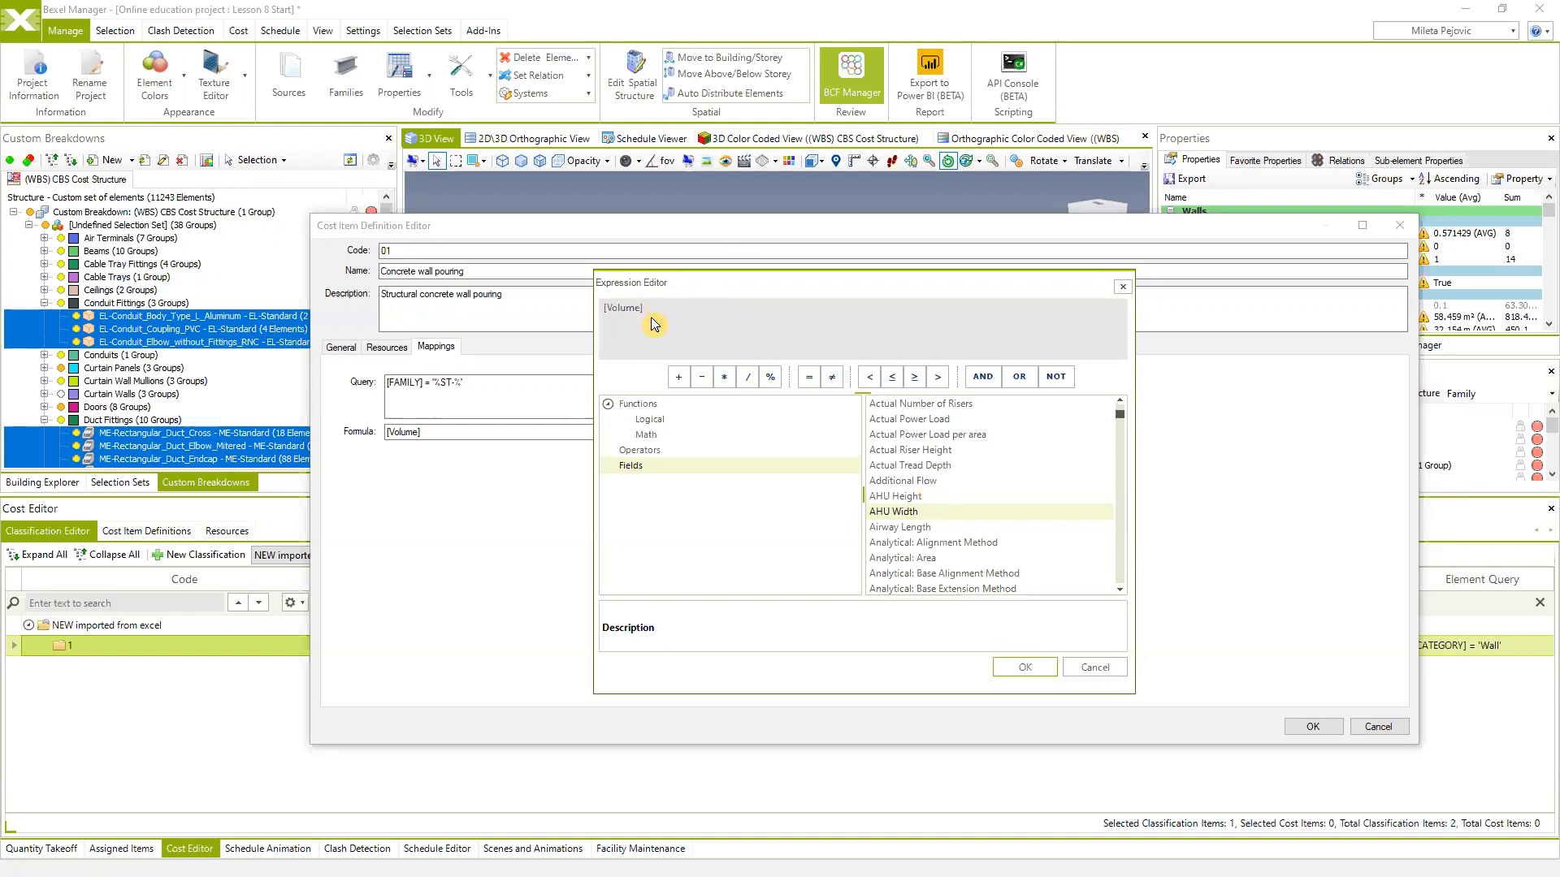
left_click(1025, 667)
left_click(1306, 732)
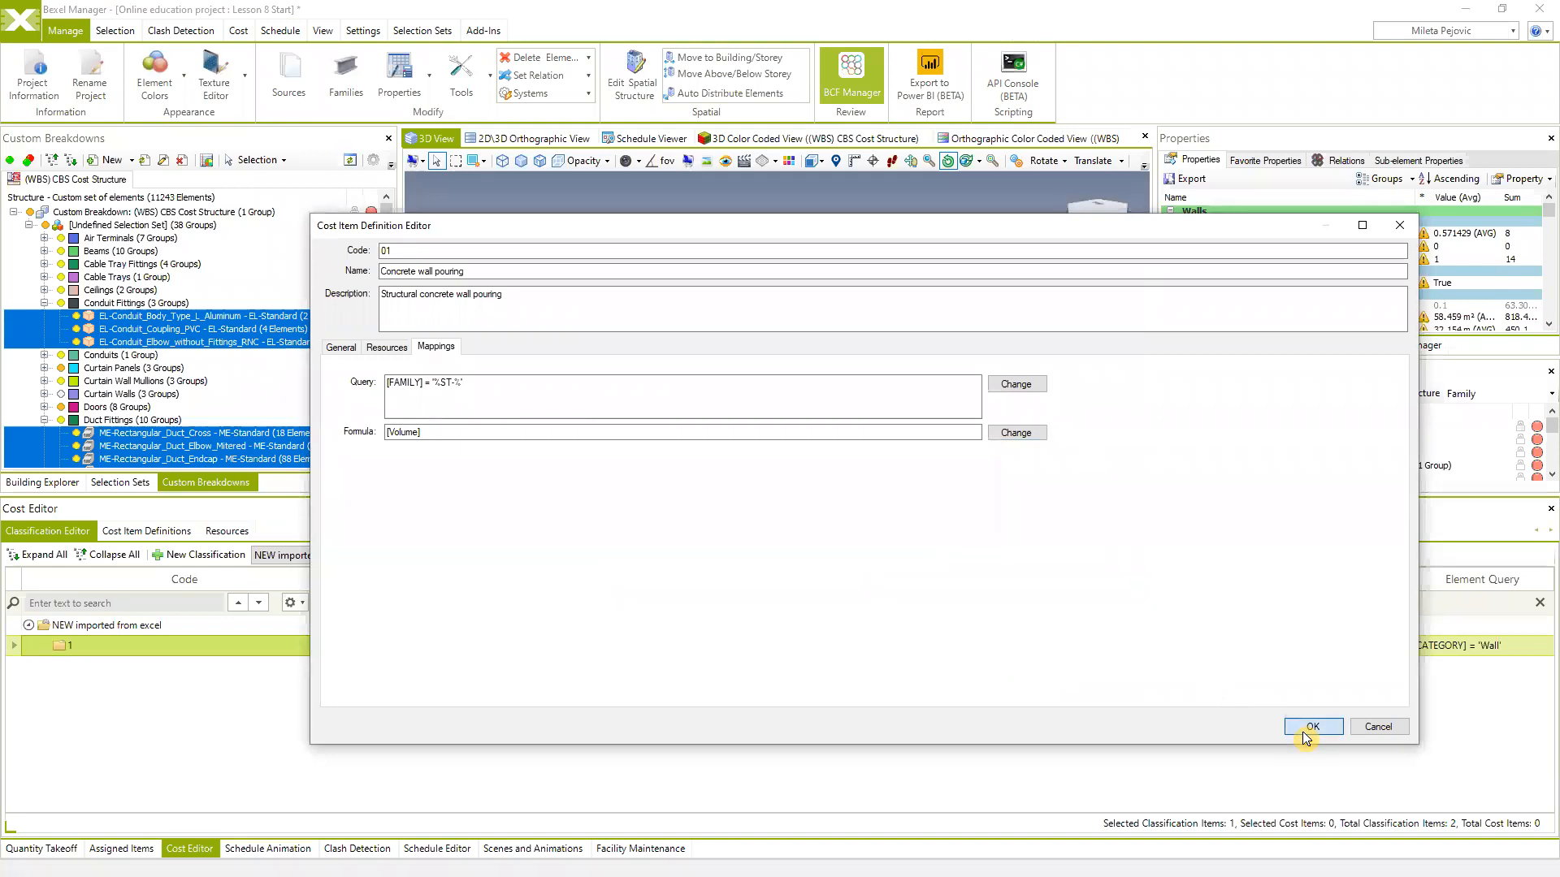
left_click(1308, 728)
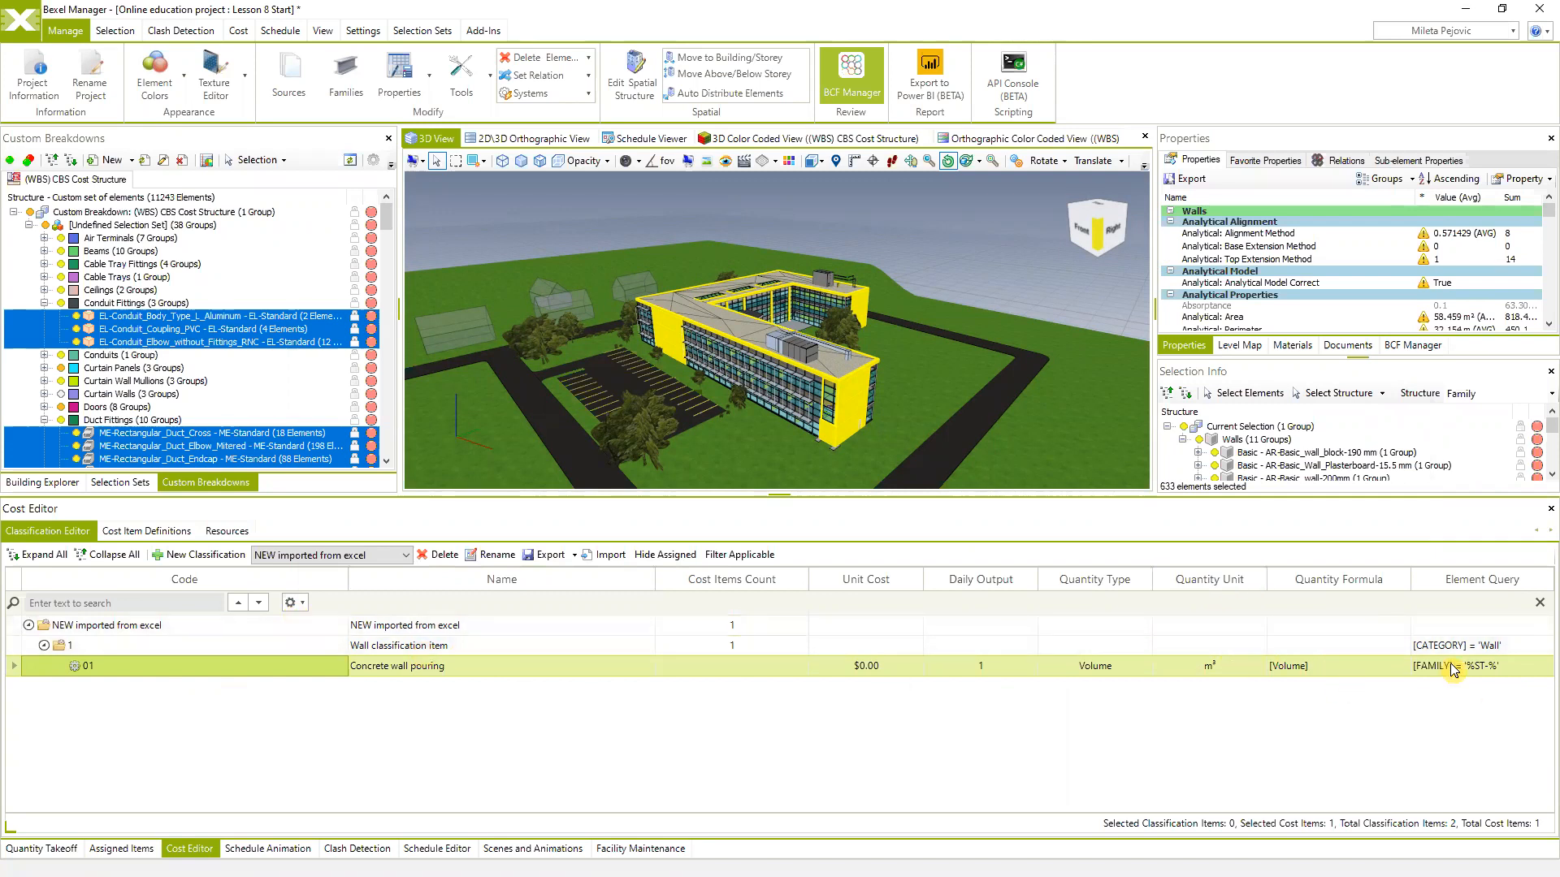
Clear the current selection and select all elements applicable to the Concrete wall pouring cost item, inspecting them in the model
left_click(548, 231)
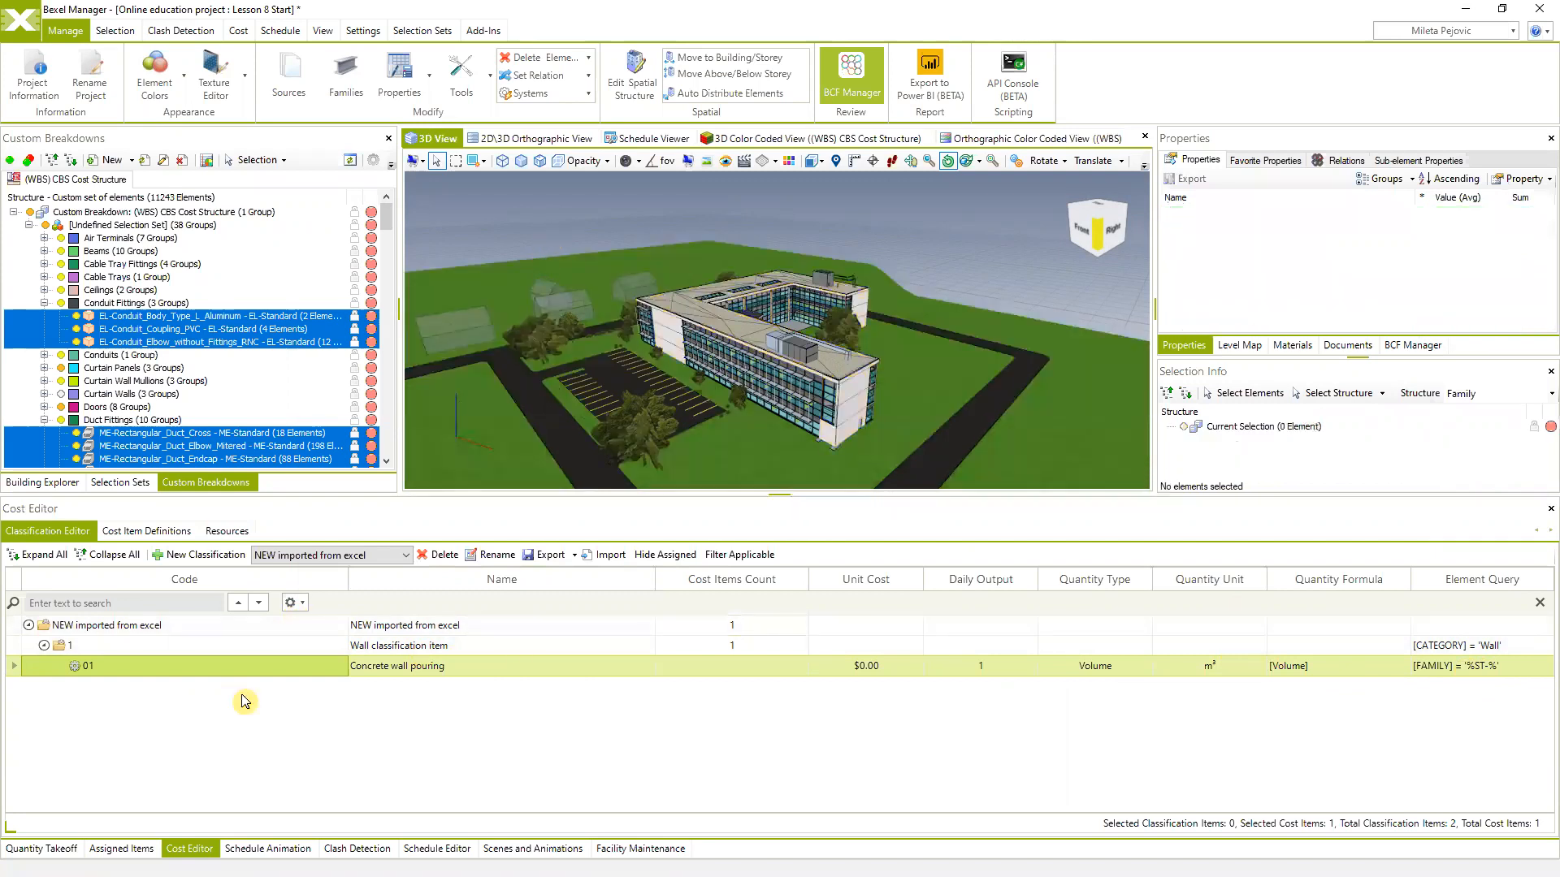
right_click(126, 667)
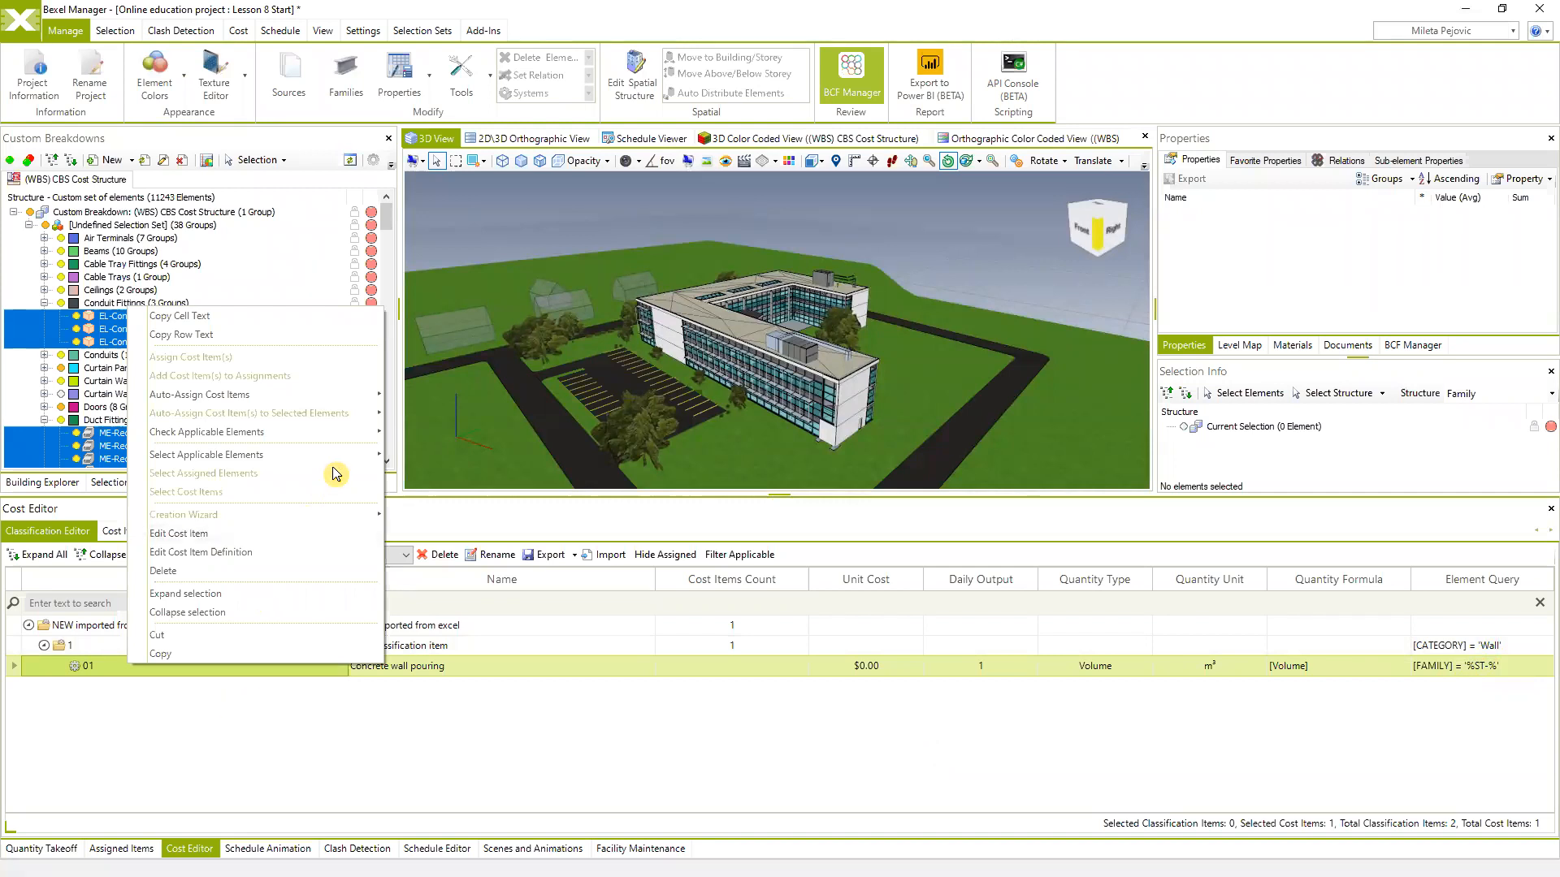
mouse_move(341, 464)
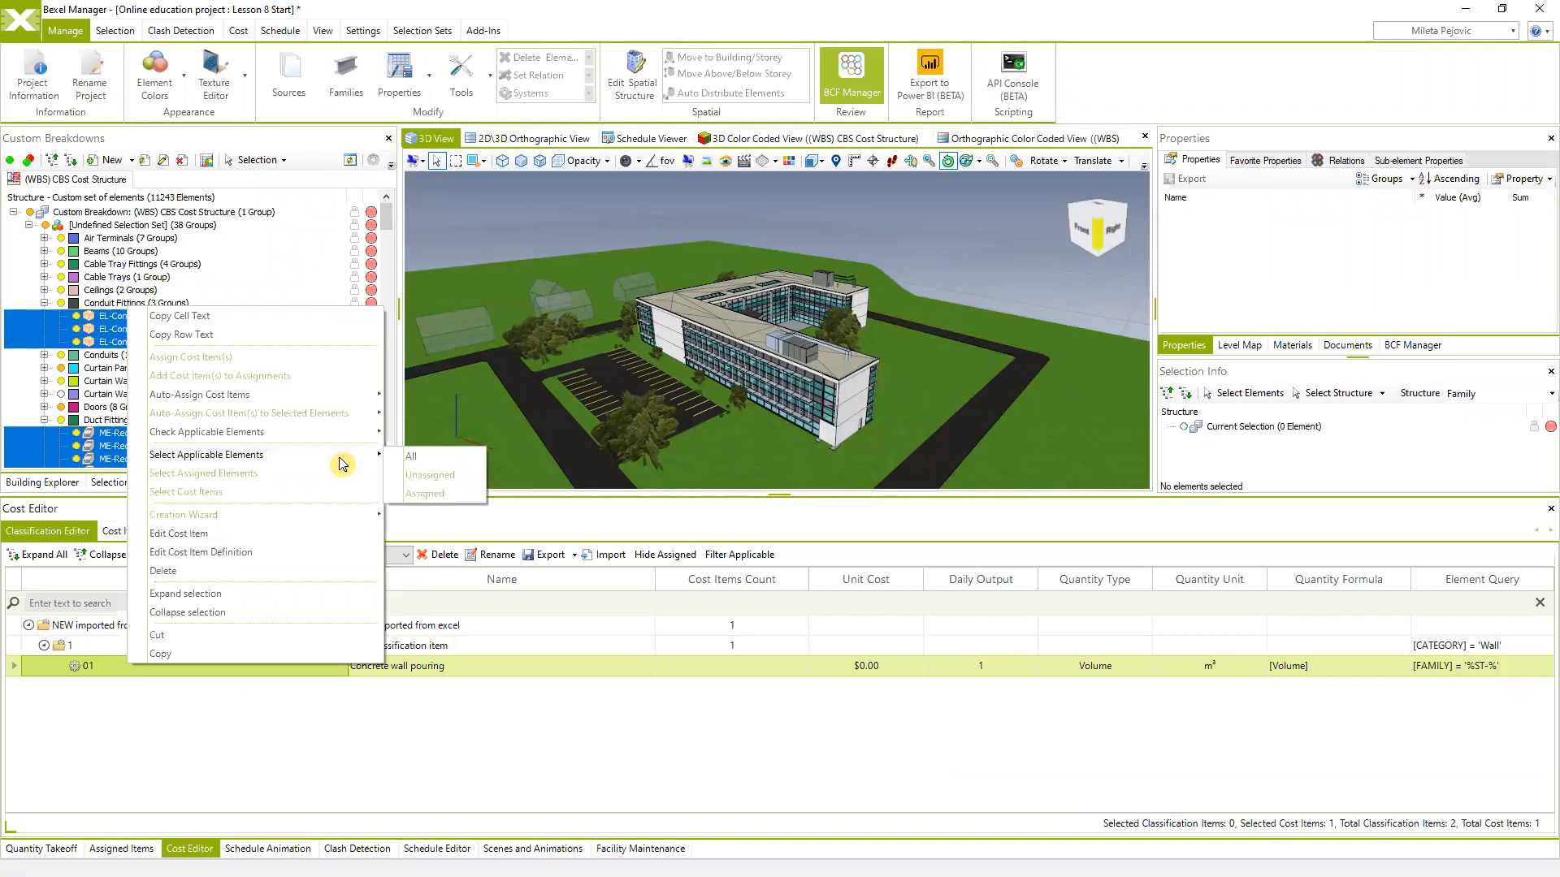
left_click(422, 464)
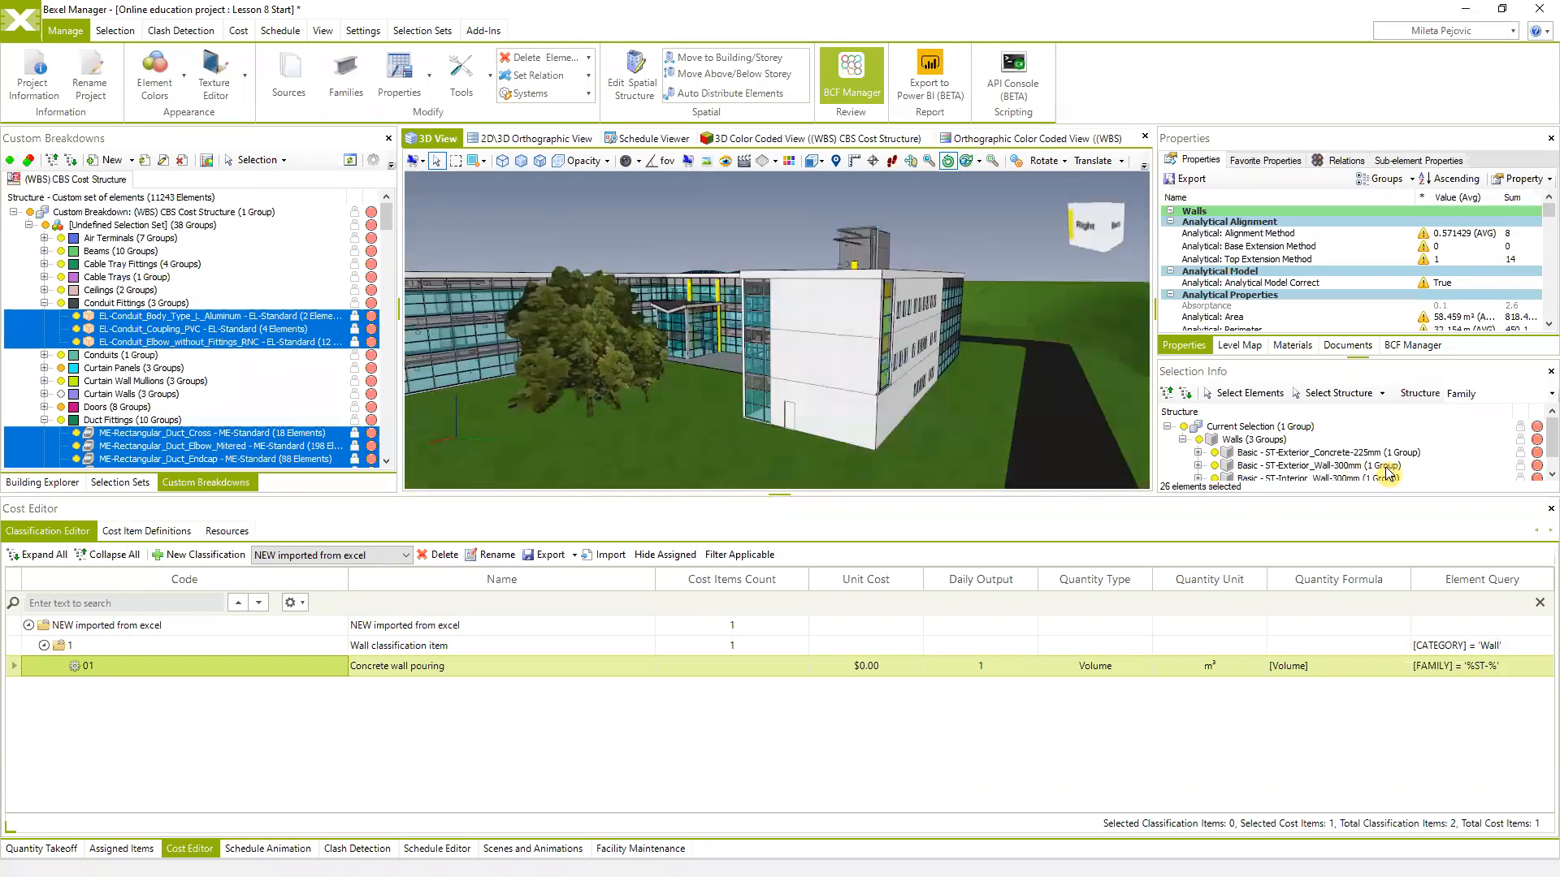
scroll(1300, 471, "down", 1)
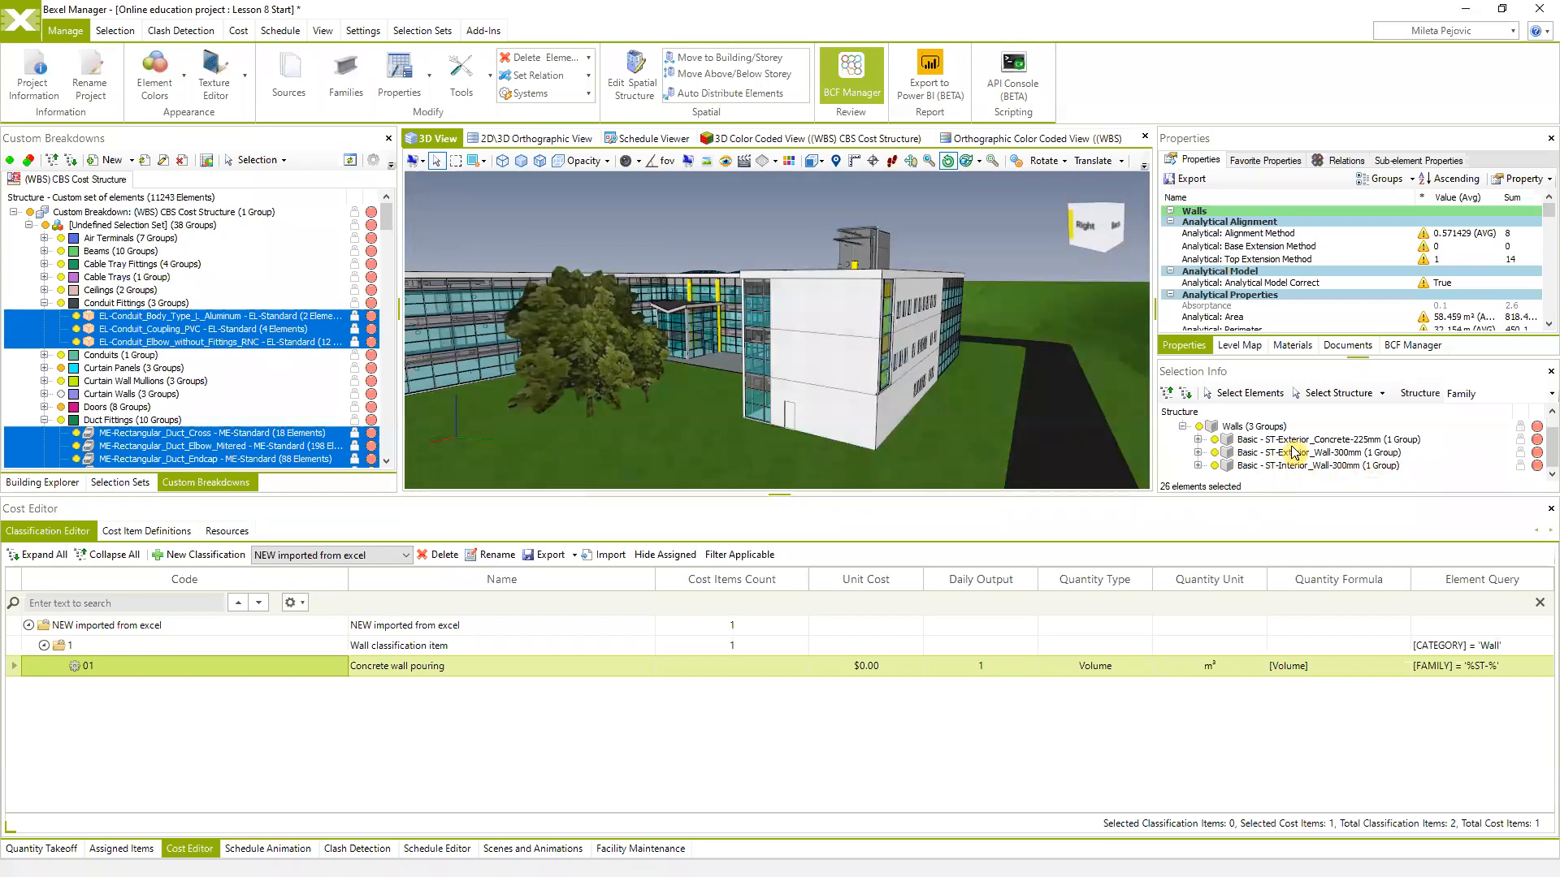
scroll(876, 282, "up", 4)
left_click_drag(873, 280, 780, 360)
scroll(967, 392, "up", 3)
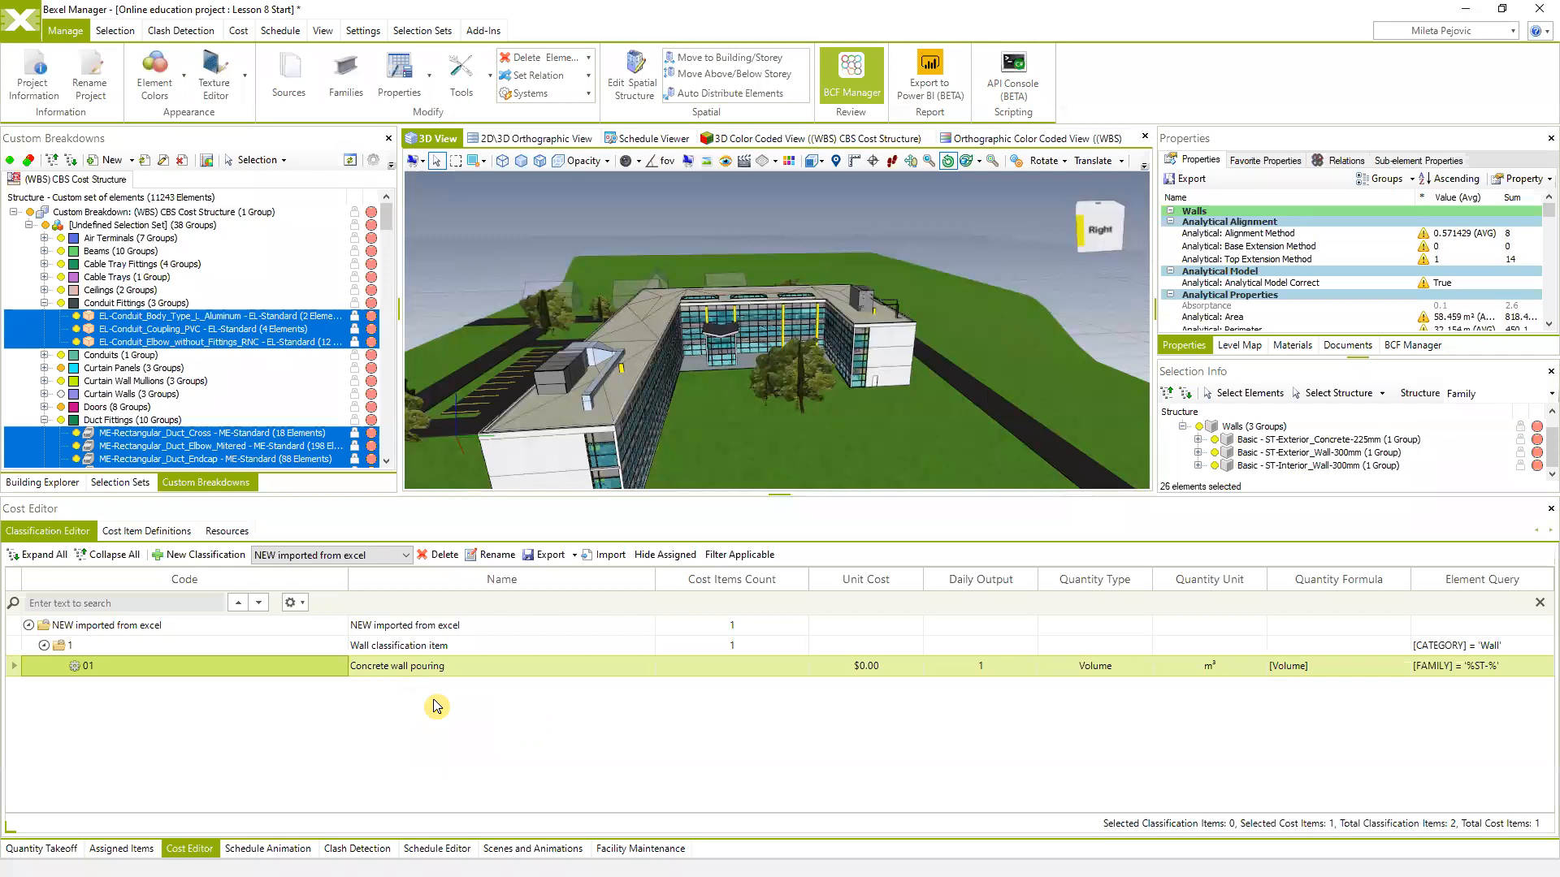
Try $40.00 material, labor and equipment supplements in the cost item definition, view its resources and discard the changes
right_click(231, 669)
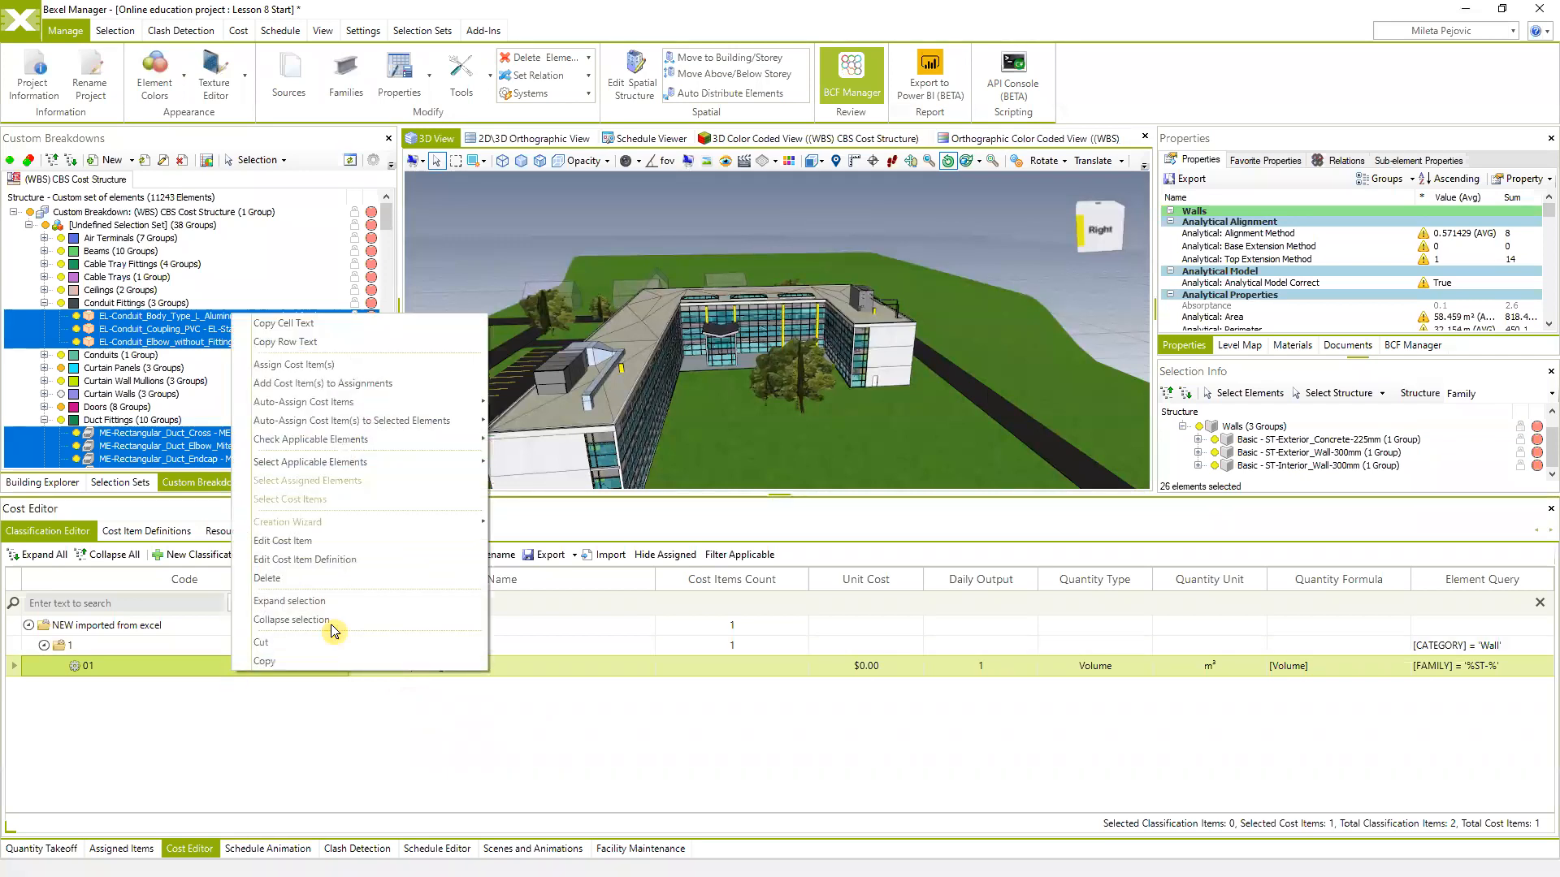
left_click(382, 559)
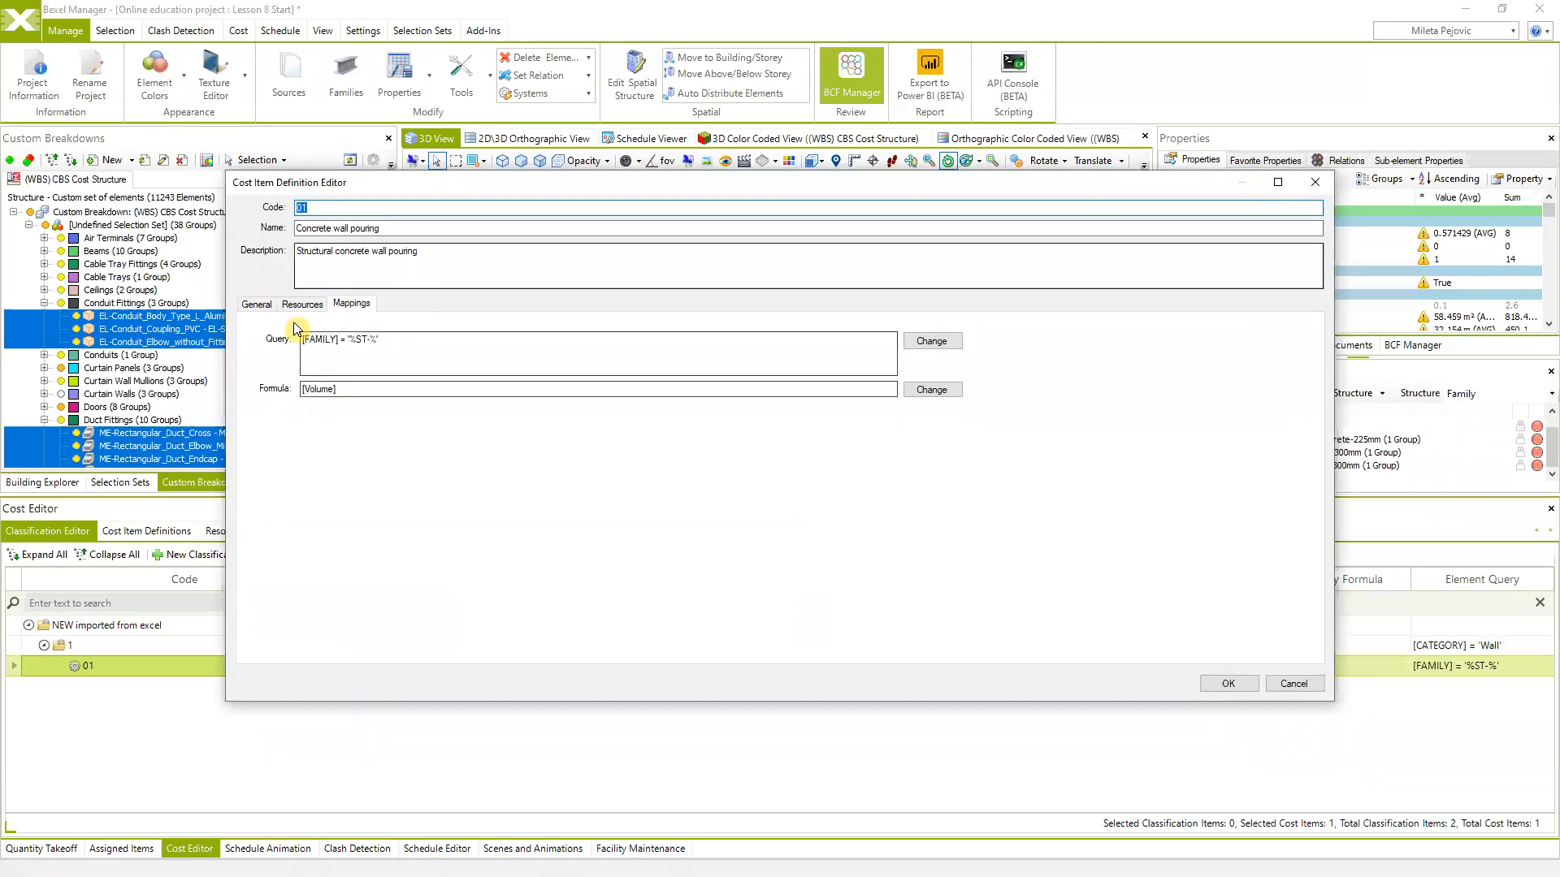
left_click(1288, 684)
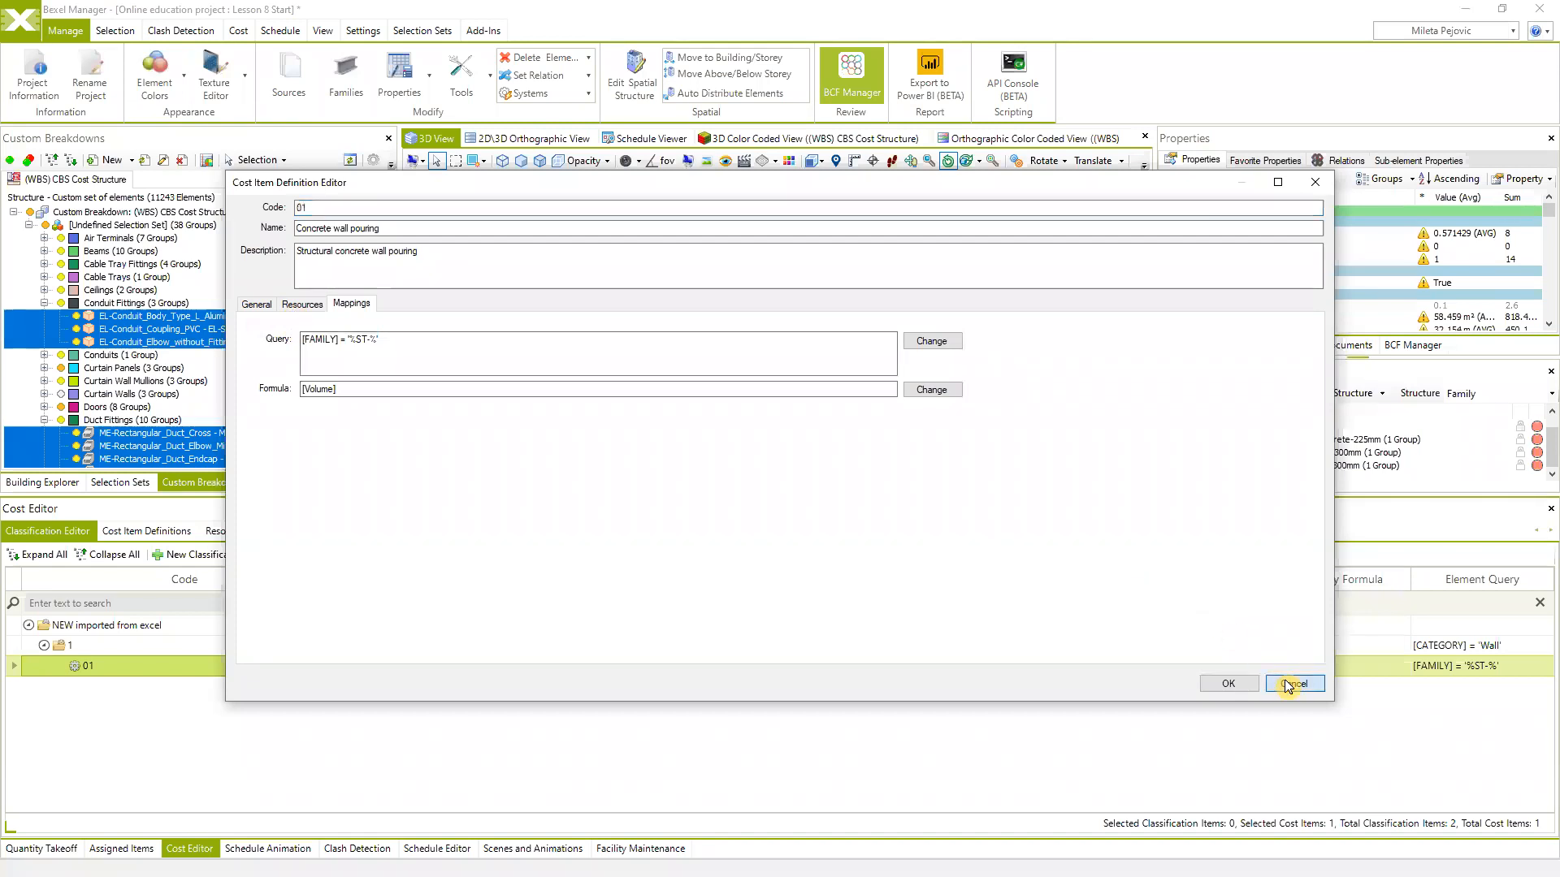
left_click(256, 304)
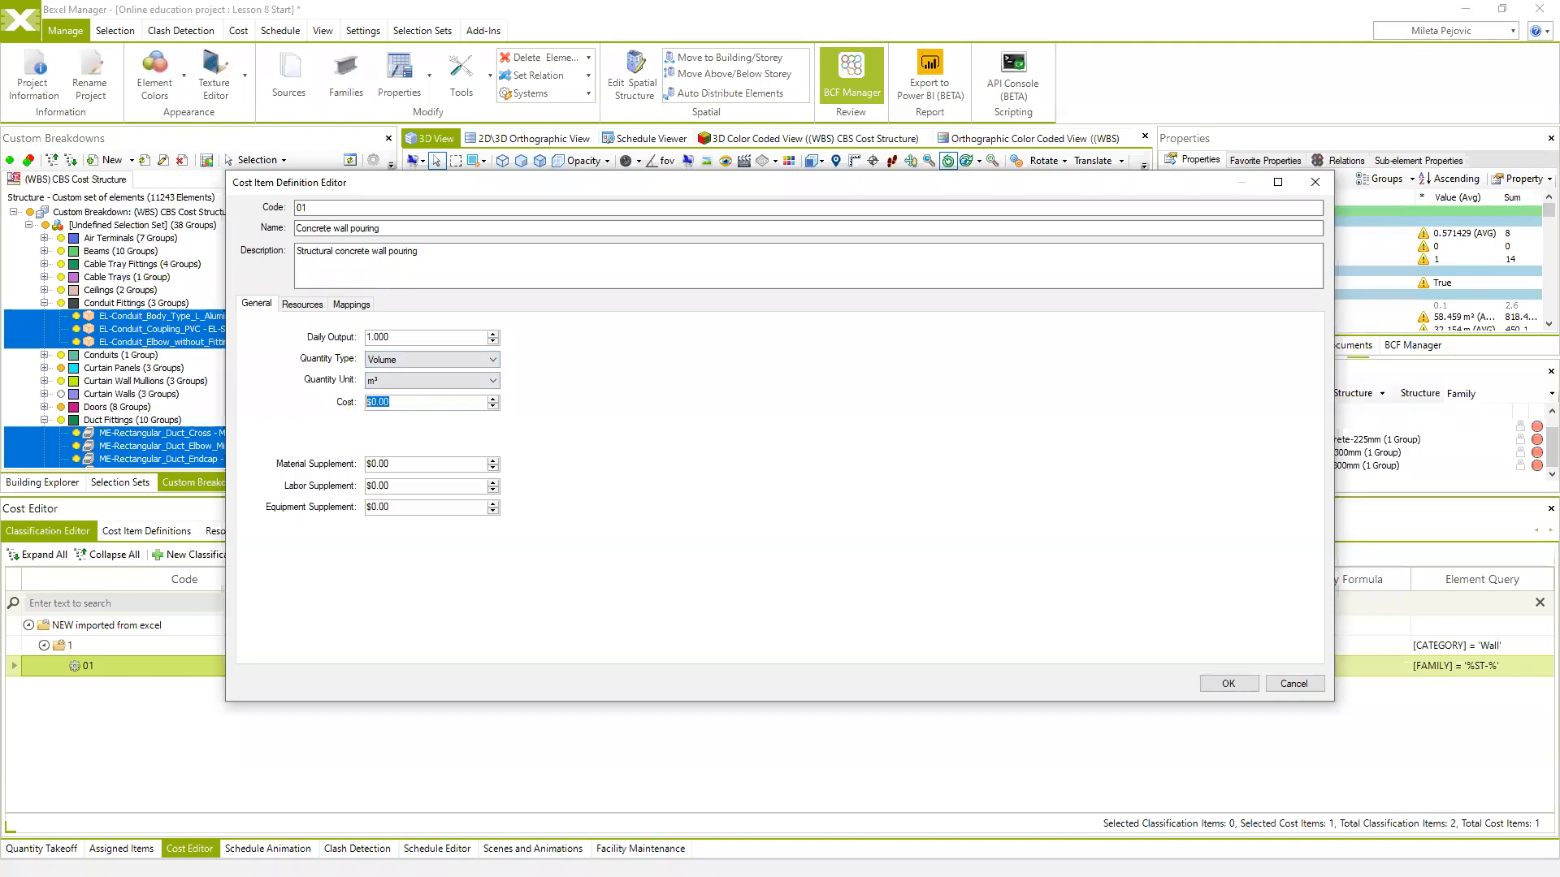
key("Return")
left_click_drag(408, 403, 335, 404)
key("BackSpace")
type("0")
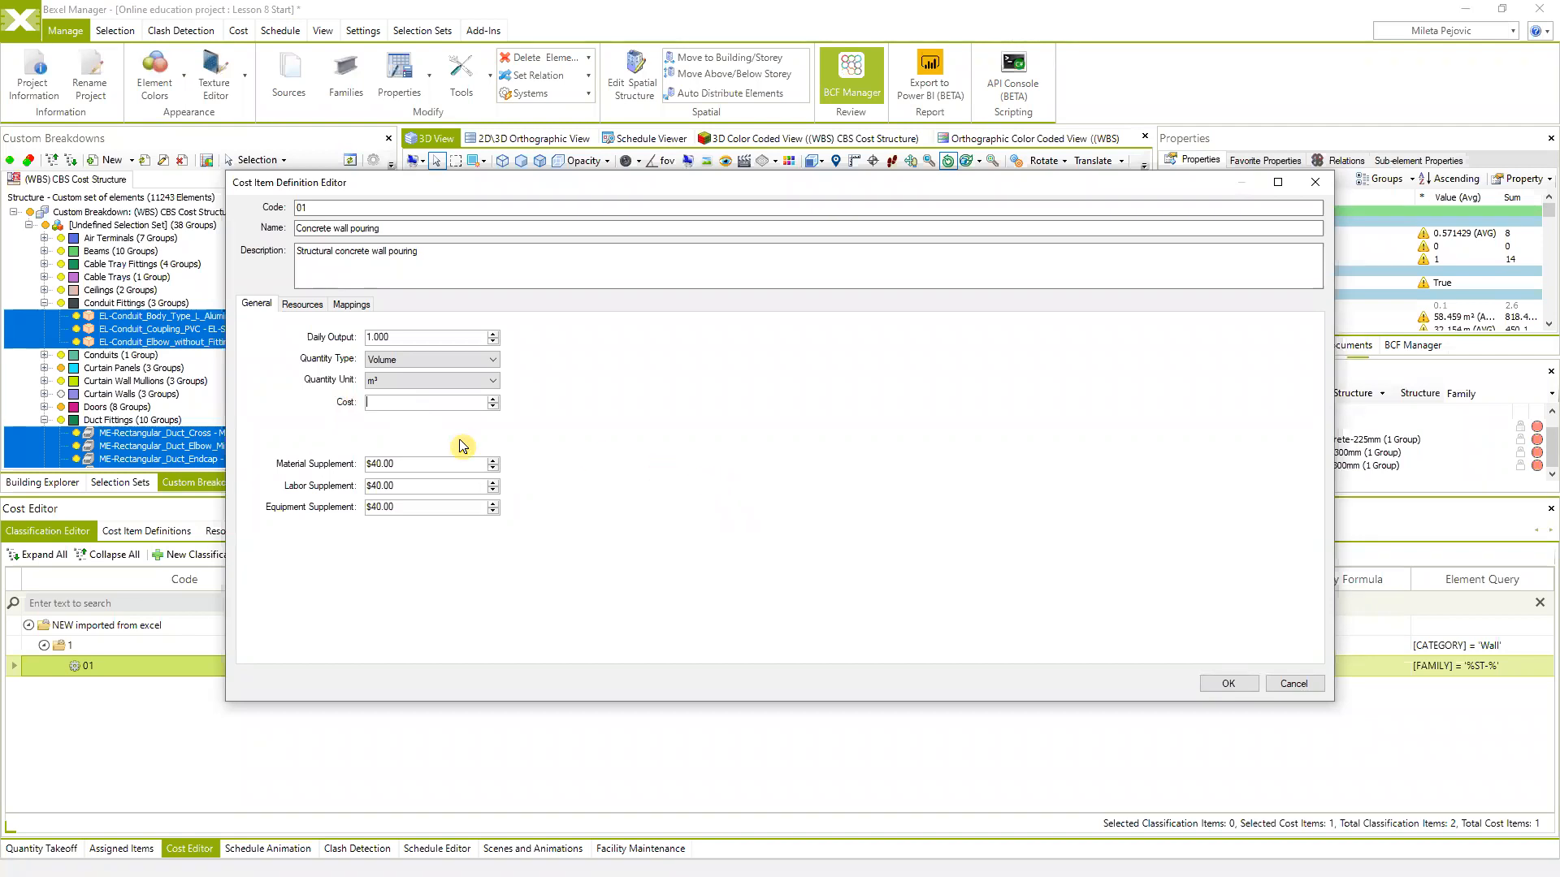
key("Return")
left_click(302, 303)
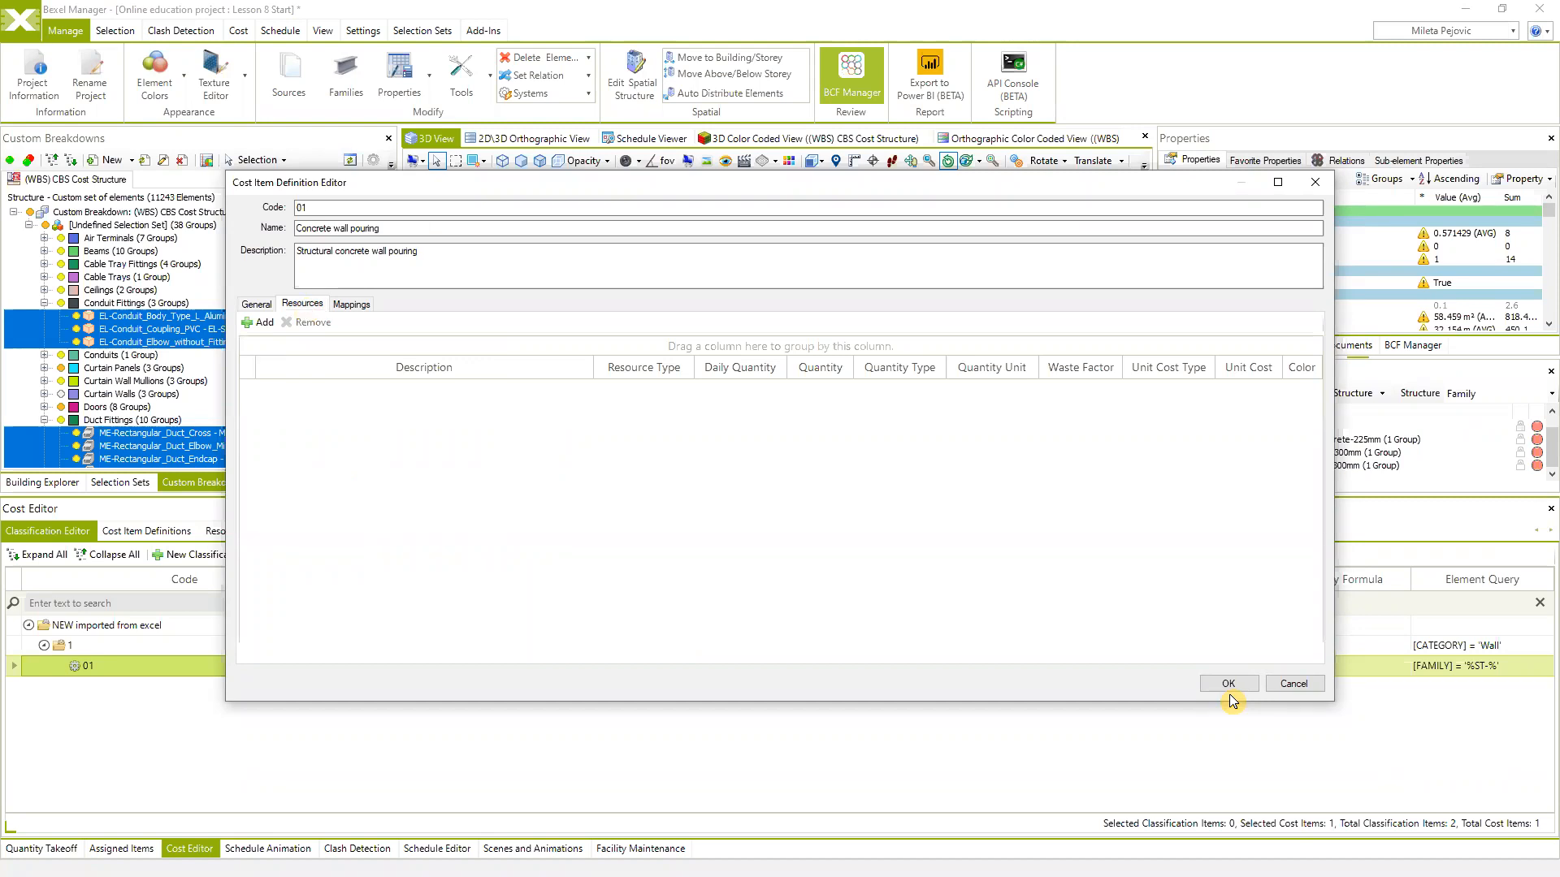
left_click(1292, 684)
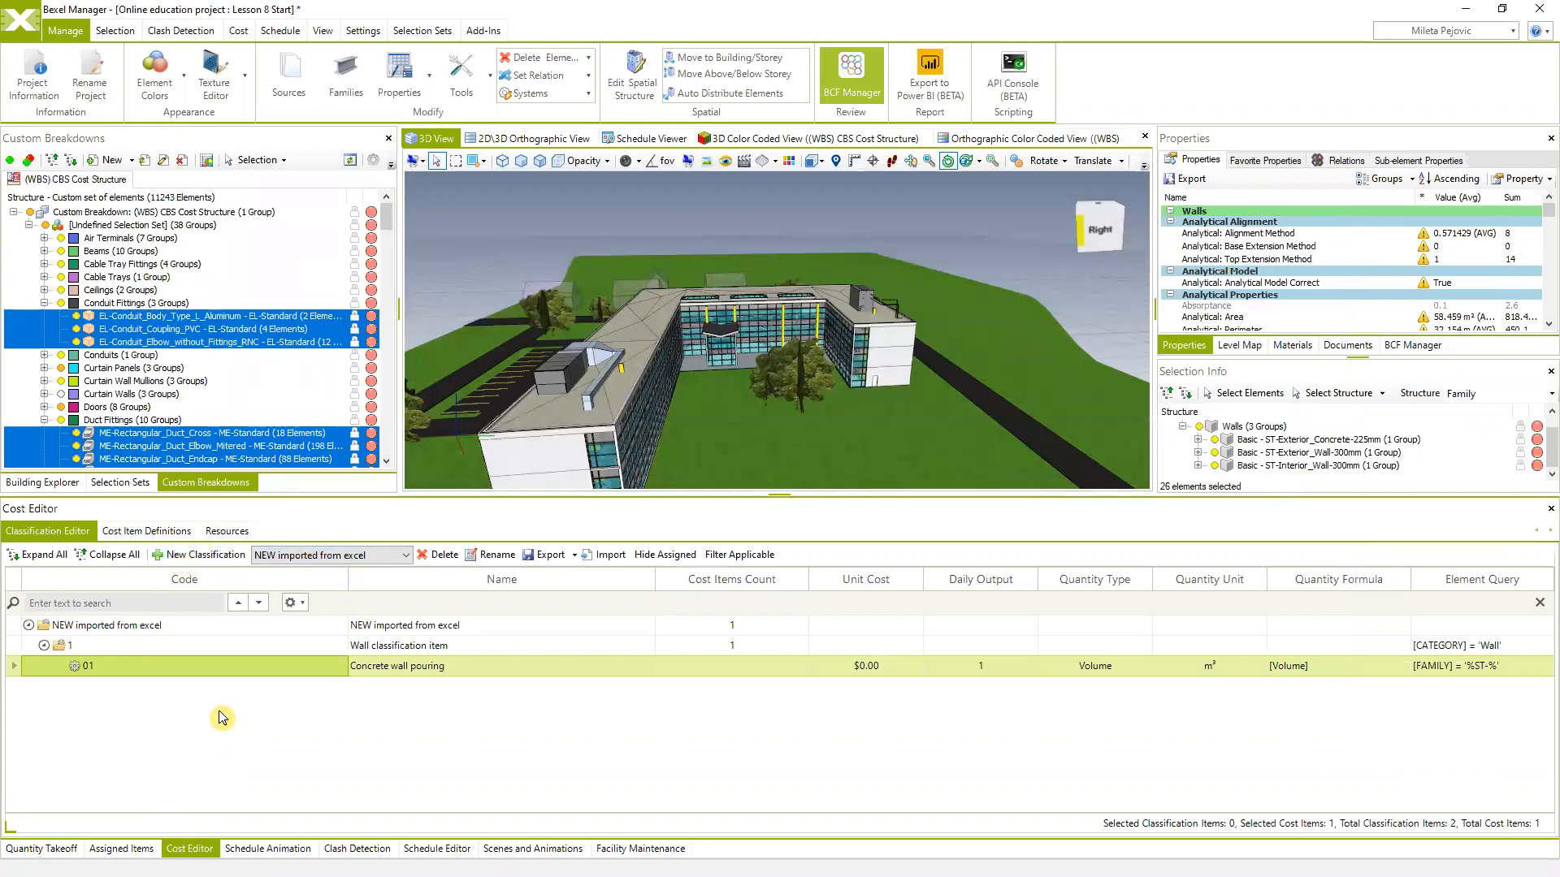
Show the project's cost resources and add a resource described as "Laborers"
left_click(229, 532)
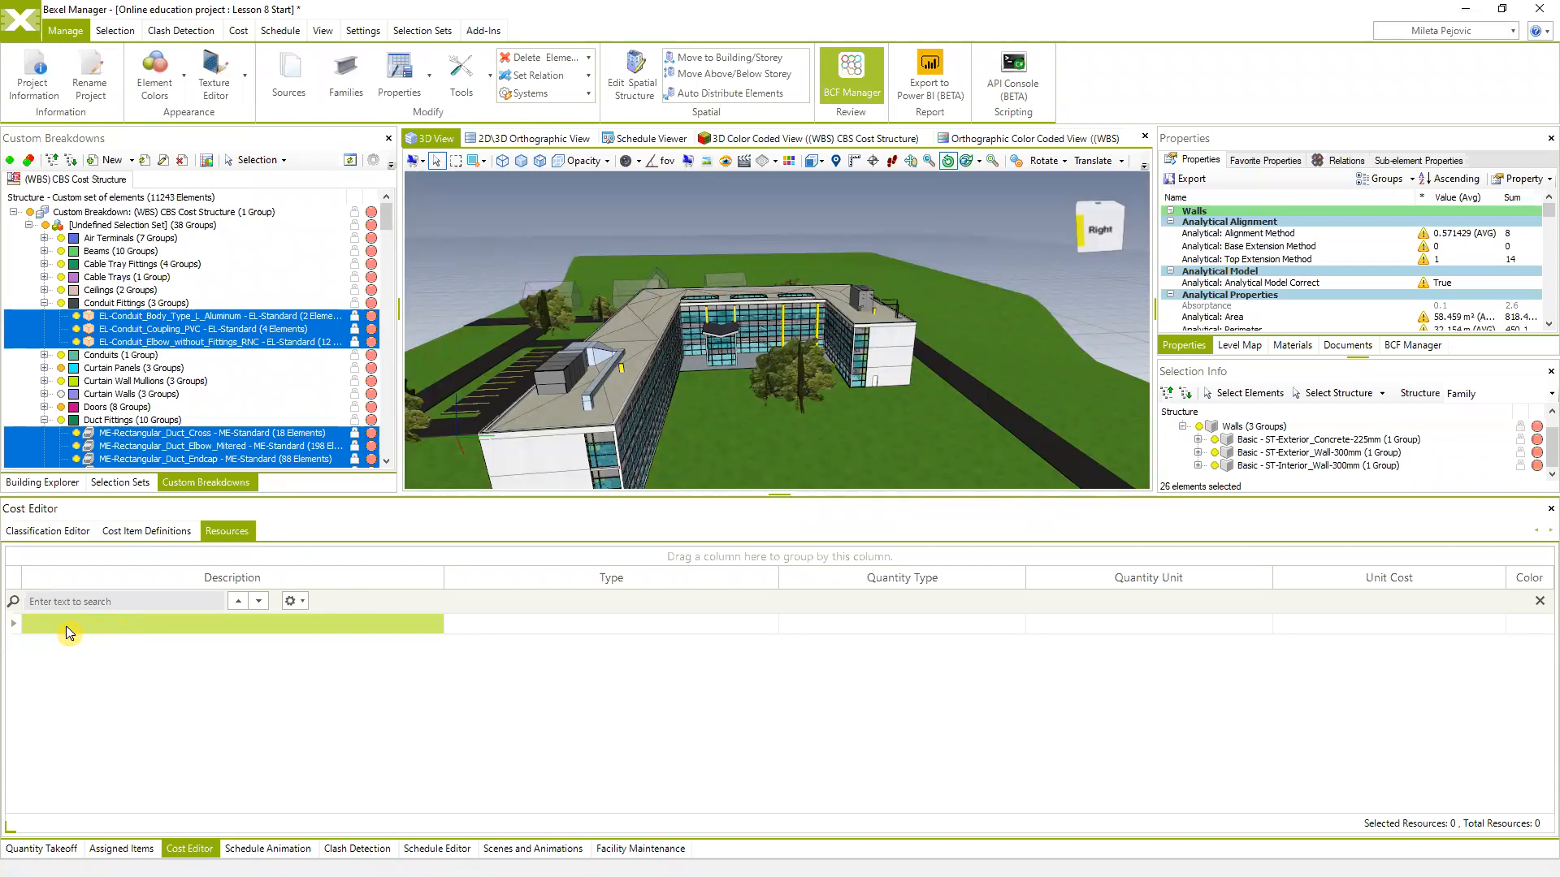
left_click(65, 626)
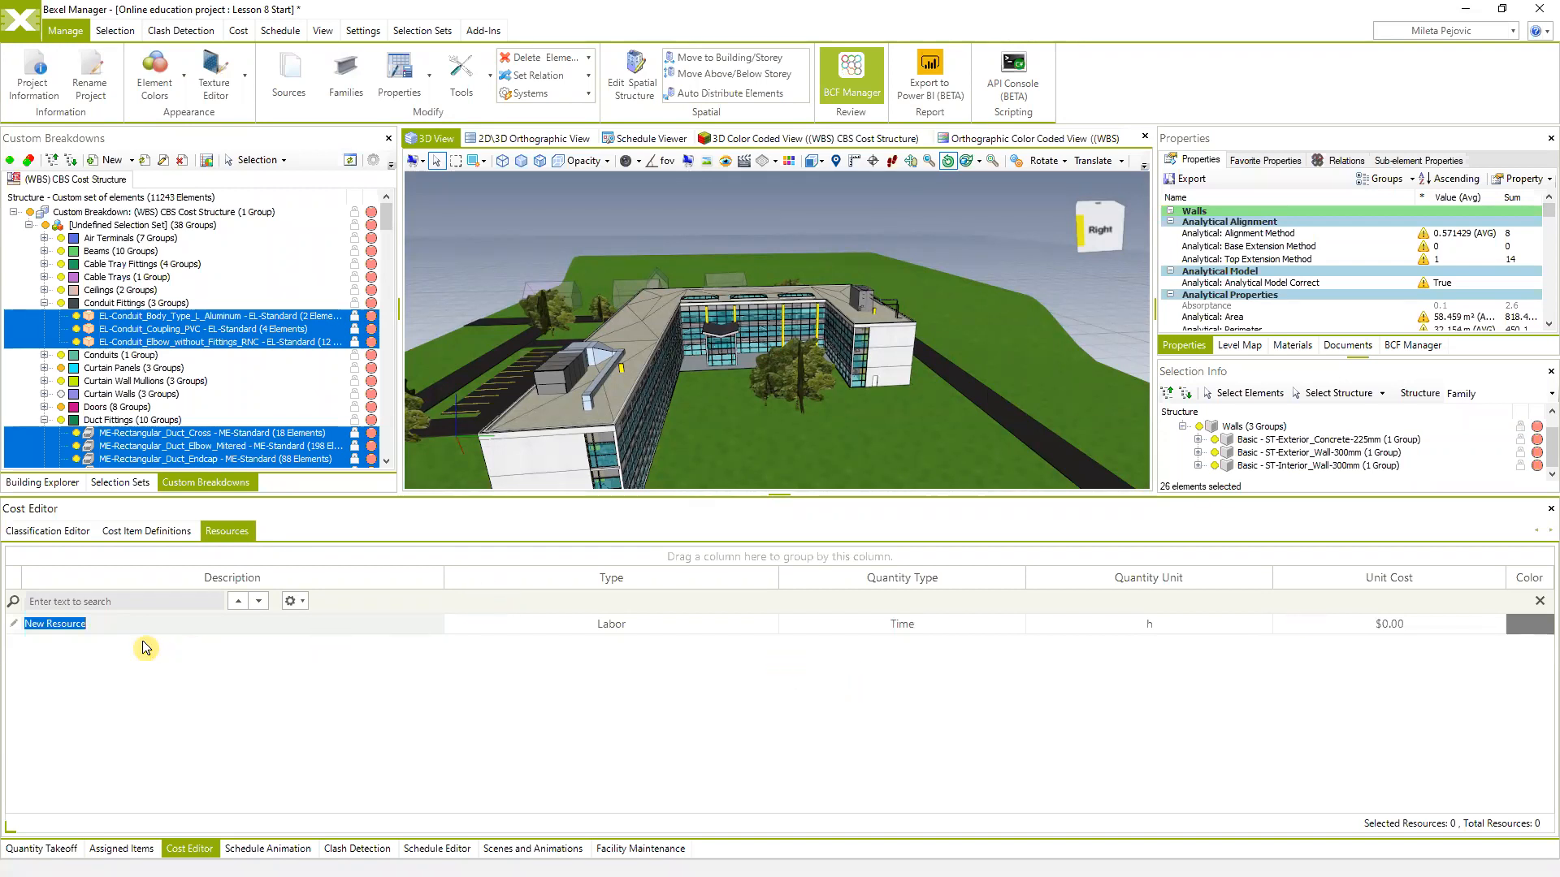
type("L")
type("e")
key("BackSpace")
type("aborers")
key("Return")
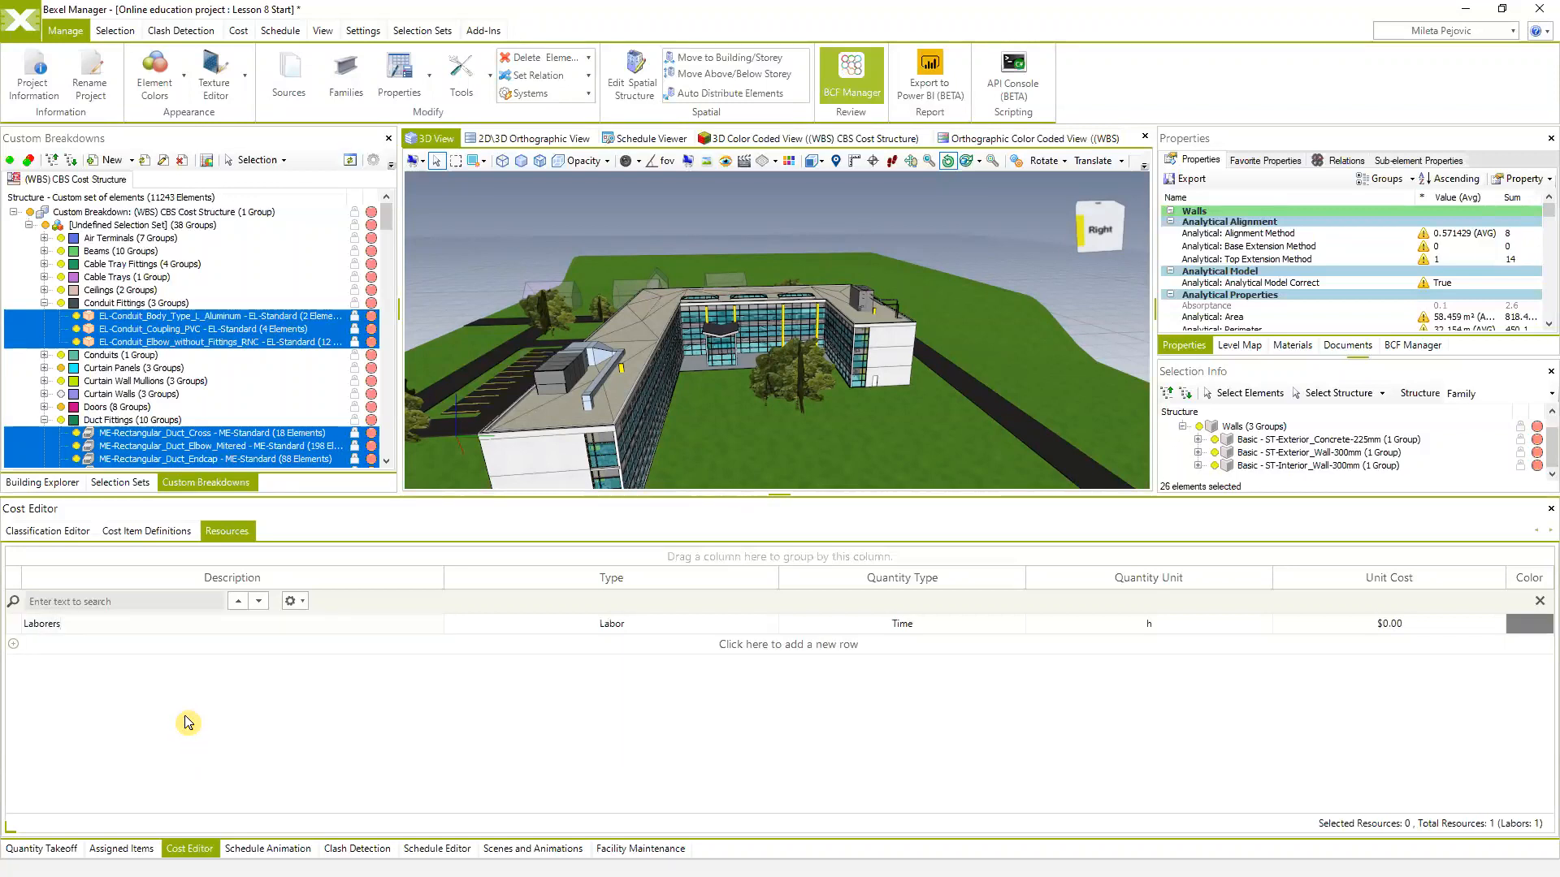
Add a second resource with the description "Gas concrete pump"
left_click(76, 625)
right_click(75, 619)
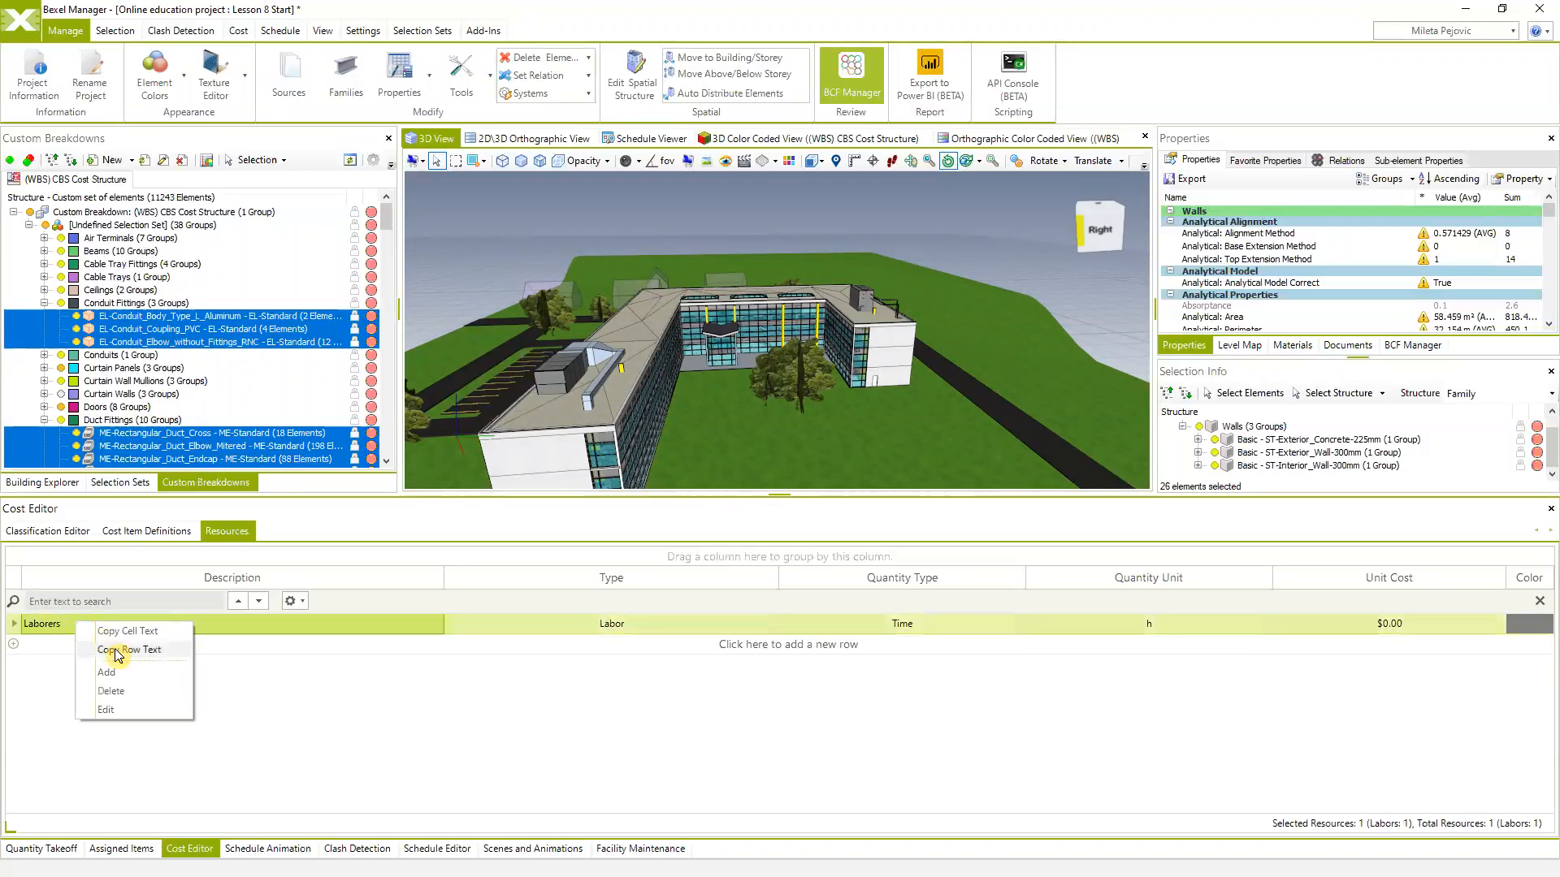
left_click(120, 671)
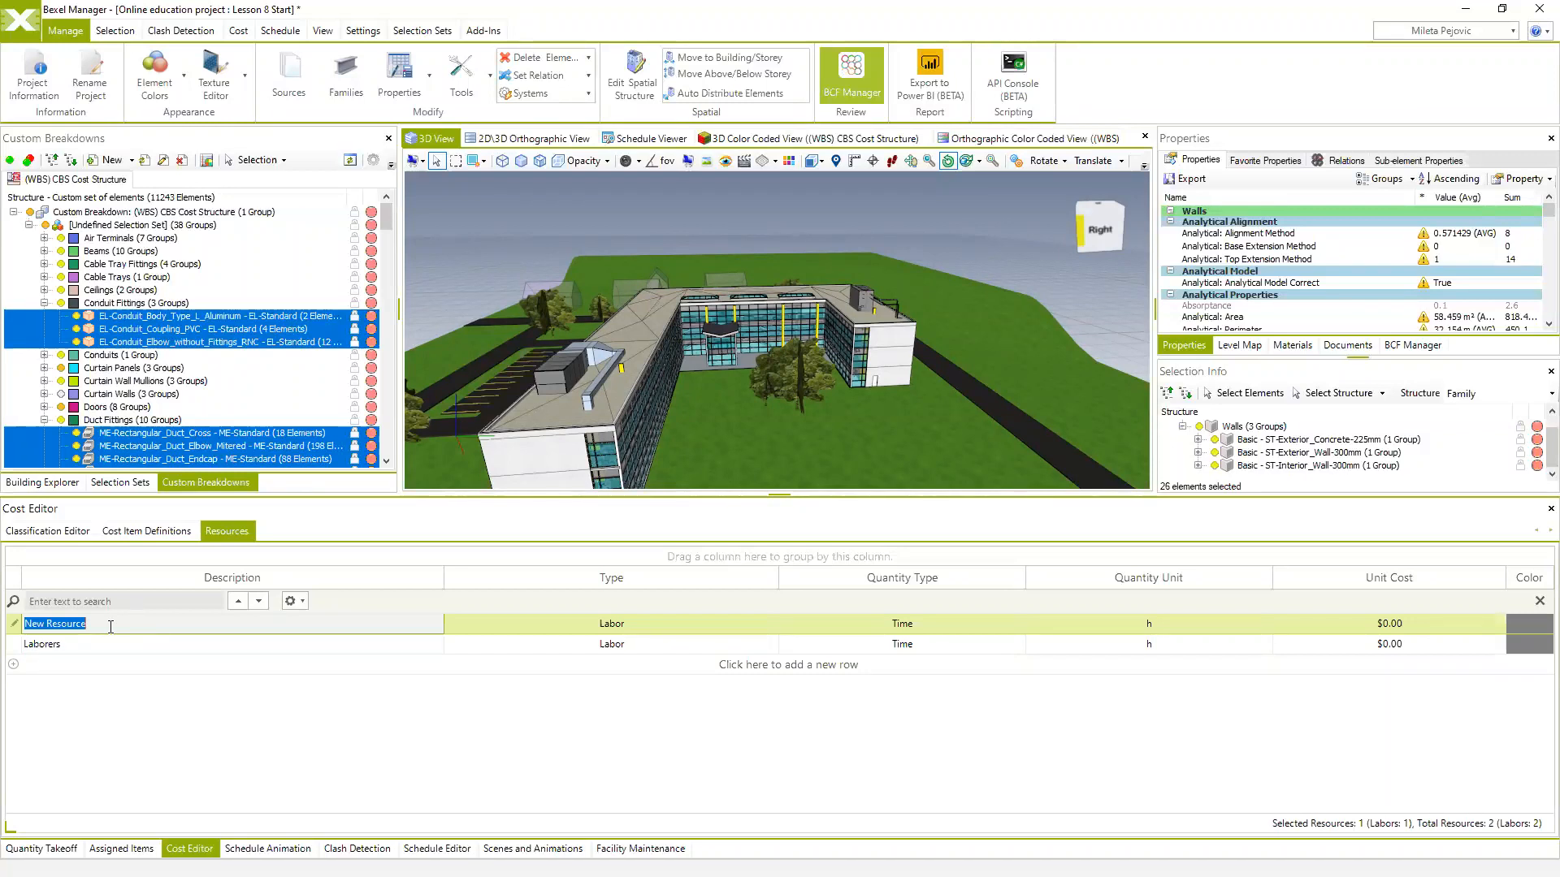
type("Gas concrete pump")
left_click(65, 628)
Add a third resource with the description "Ready concrete Mix"
right_click(63, 623)
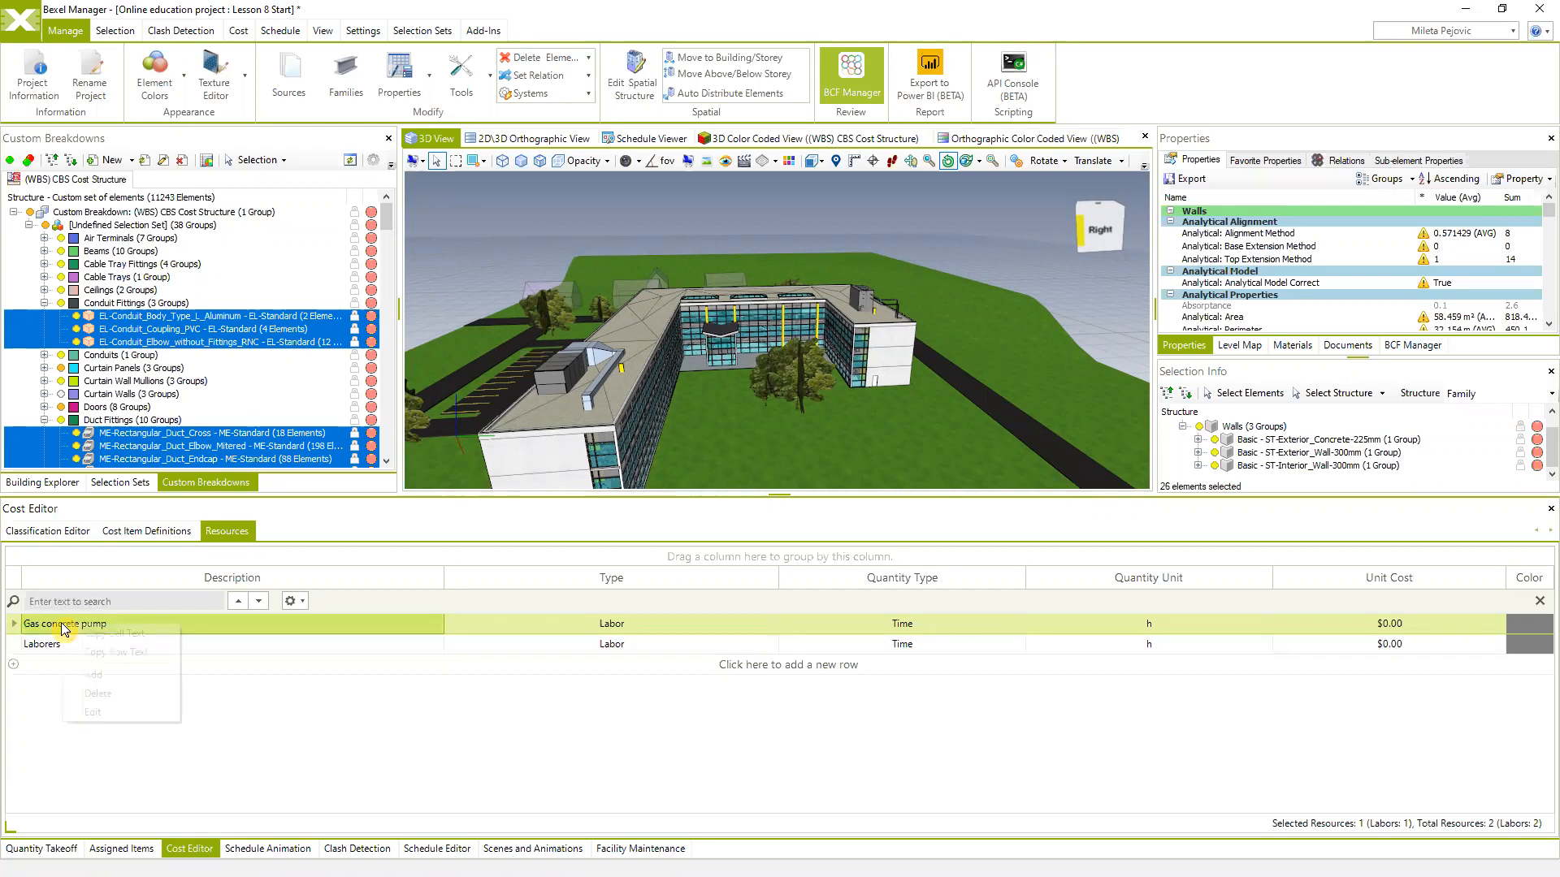
left_click(95, 676)
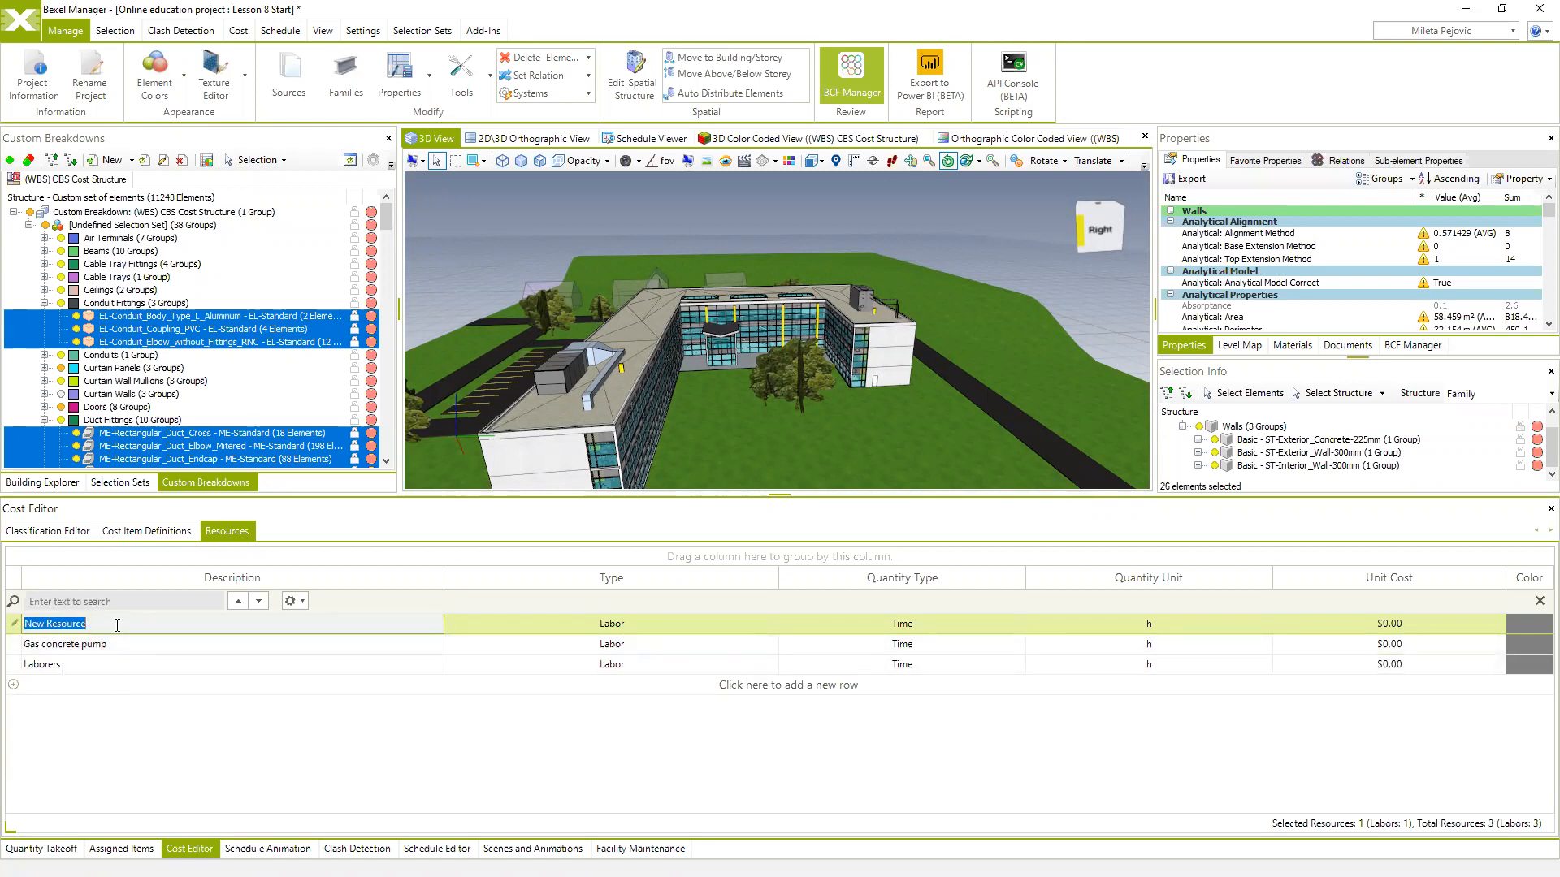
type("Ready concrete Mix")
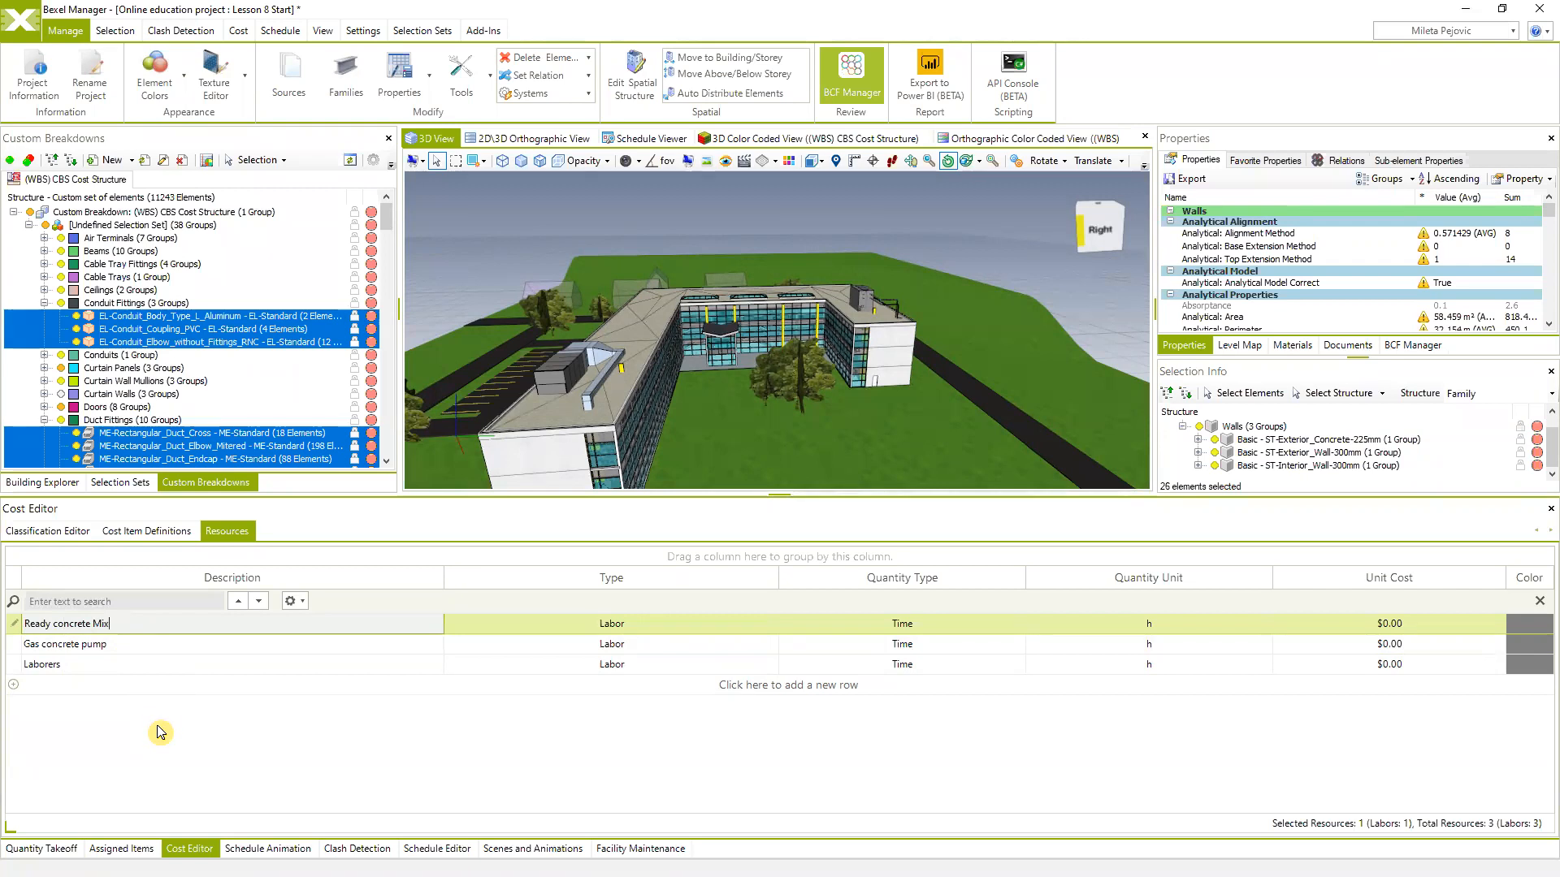
left_click(135, 739)
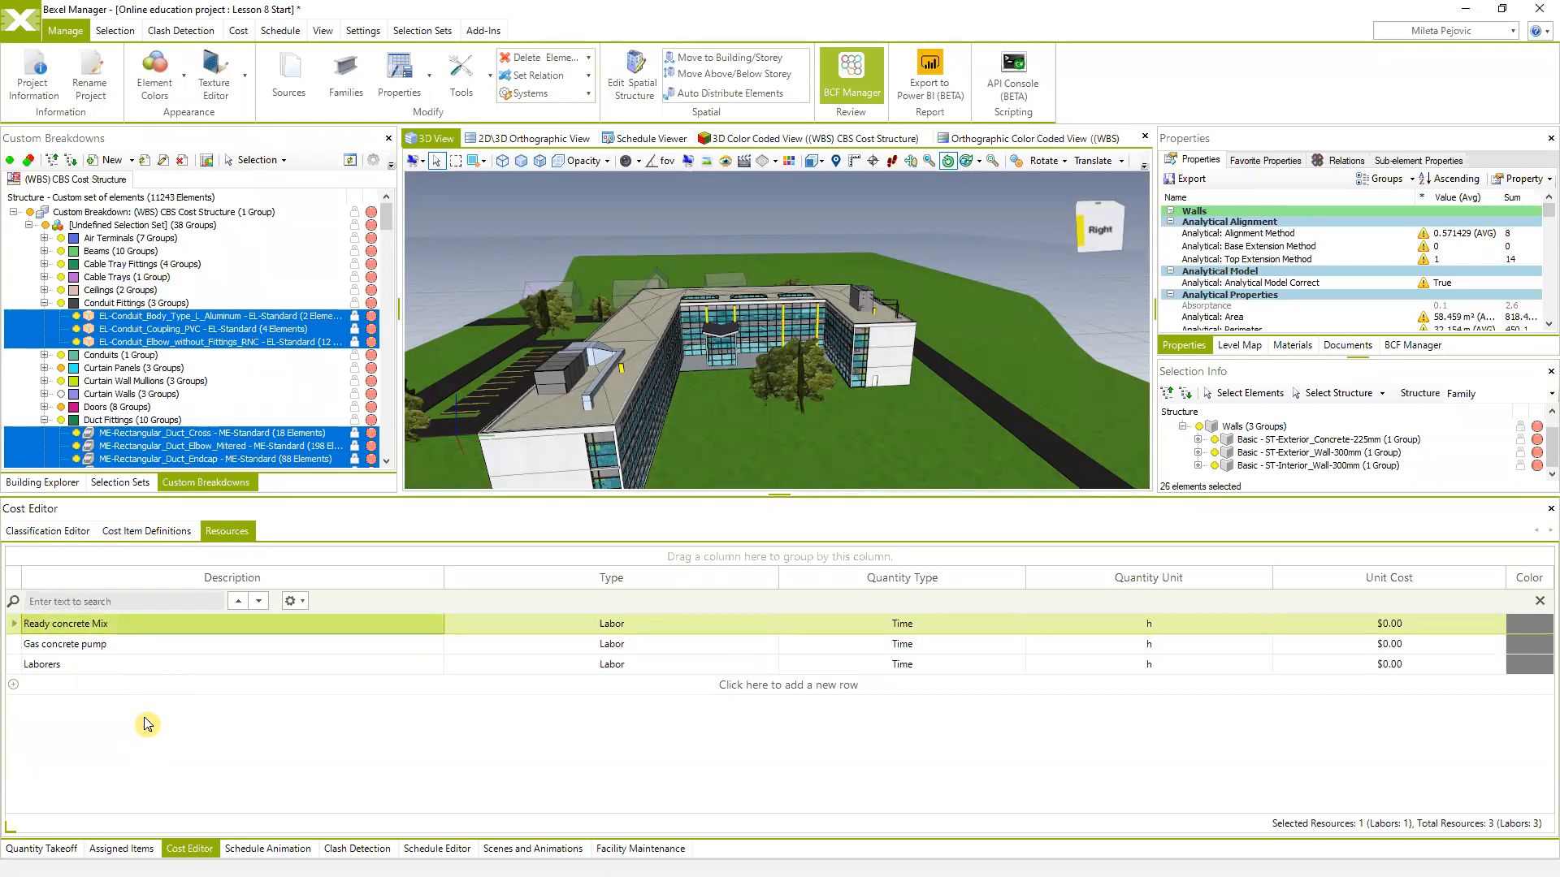
Add a fourth resource with the description "Foreman"
right_click(86, 636)
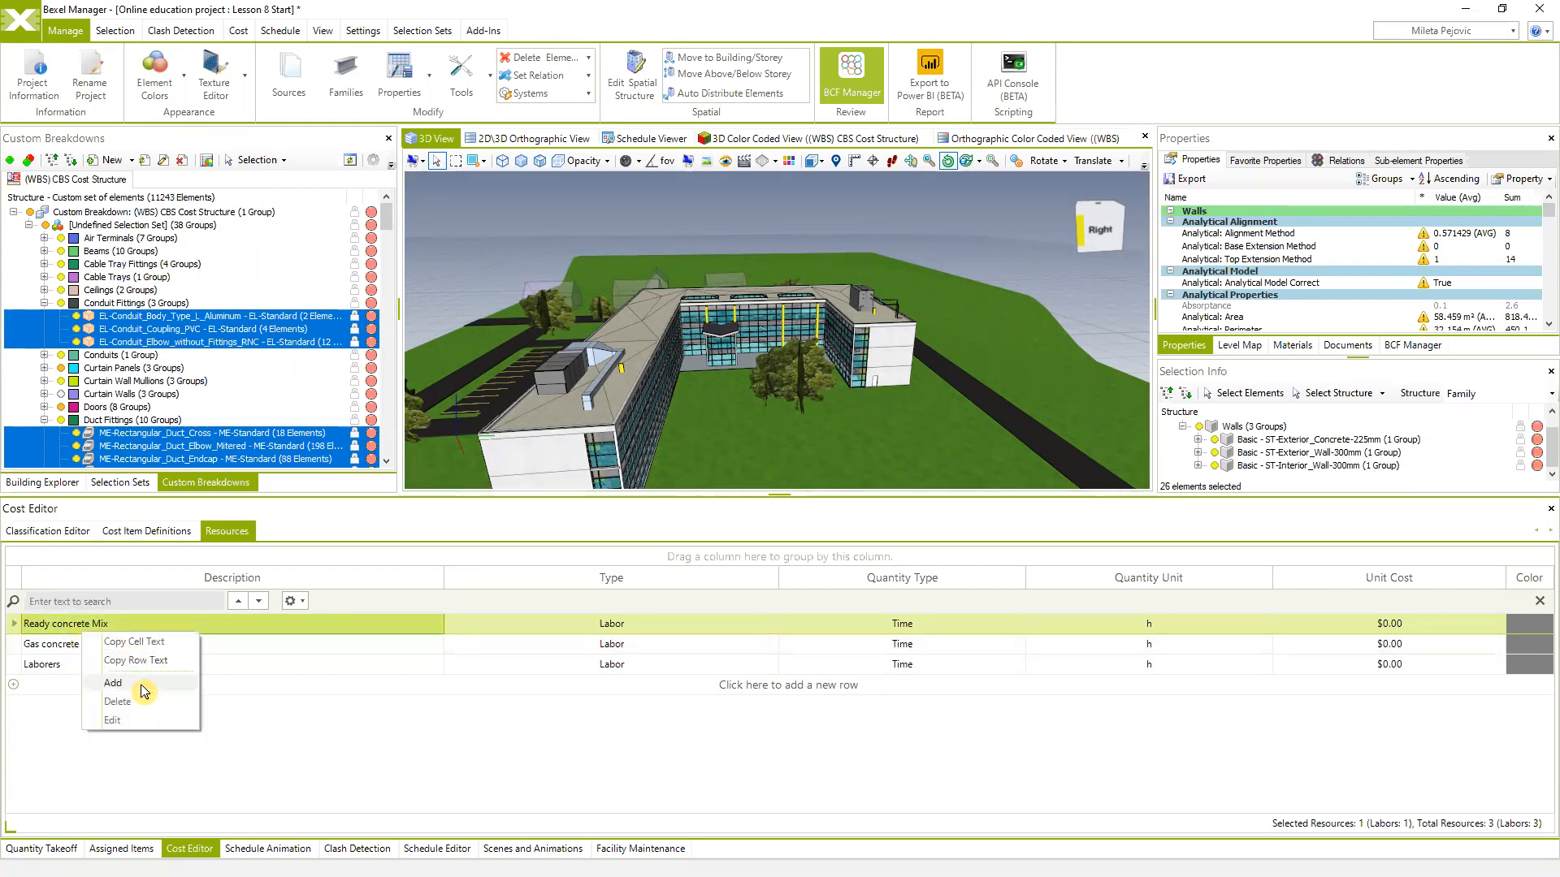
left_click(142, 688)
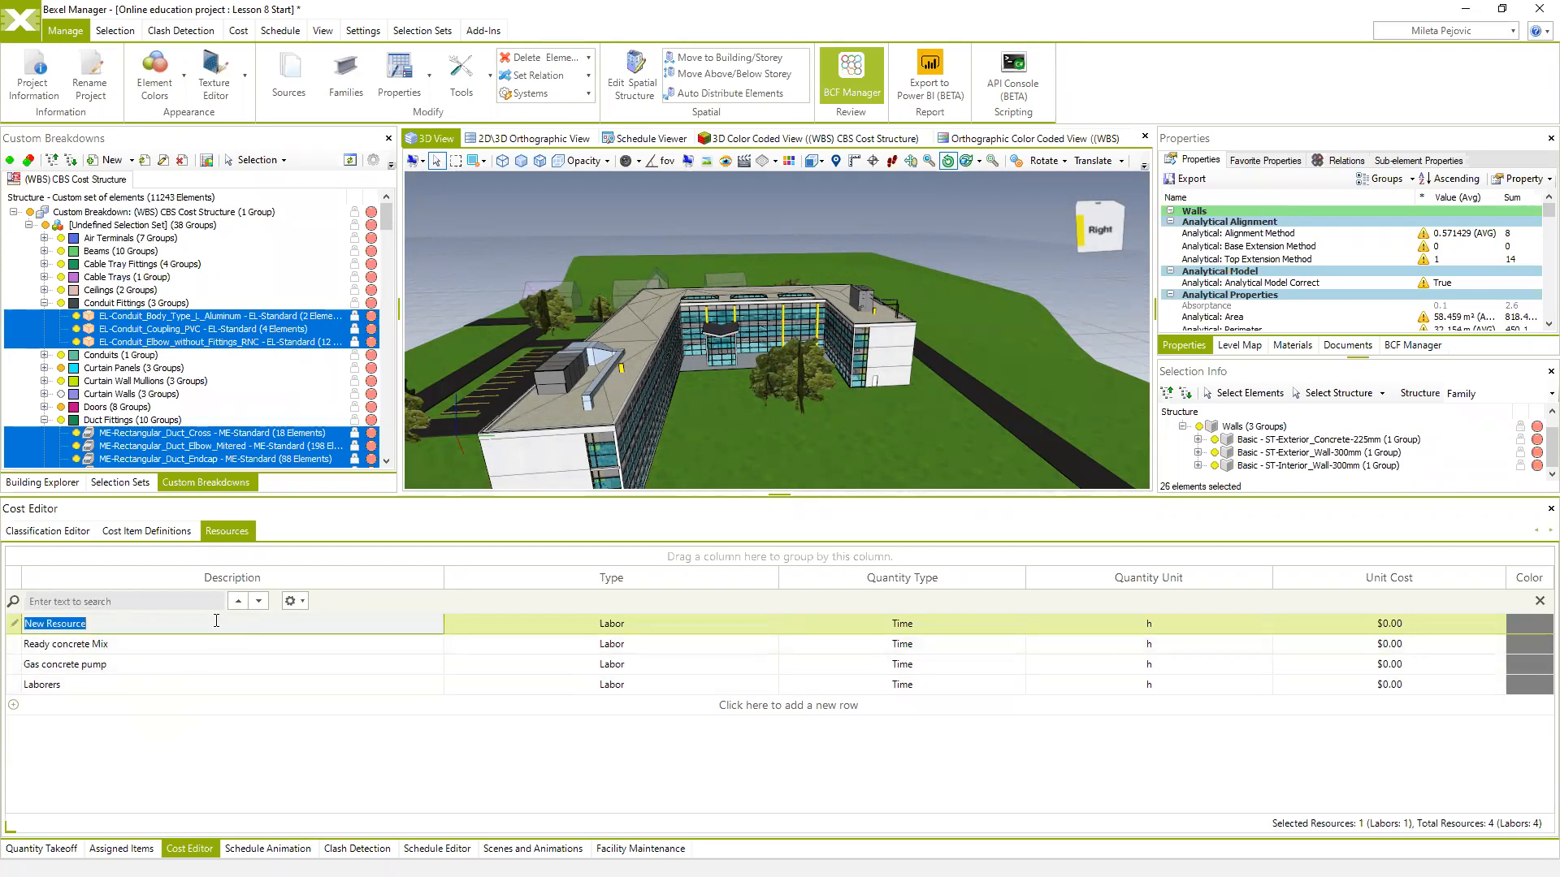
type("Foreman")
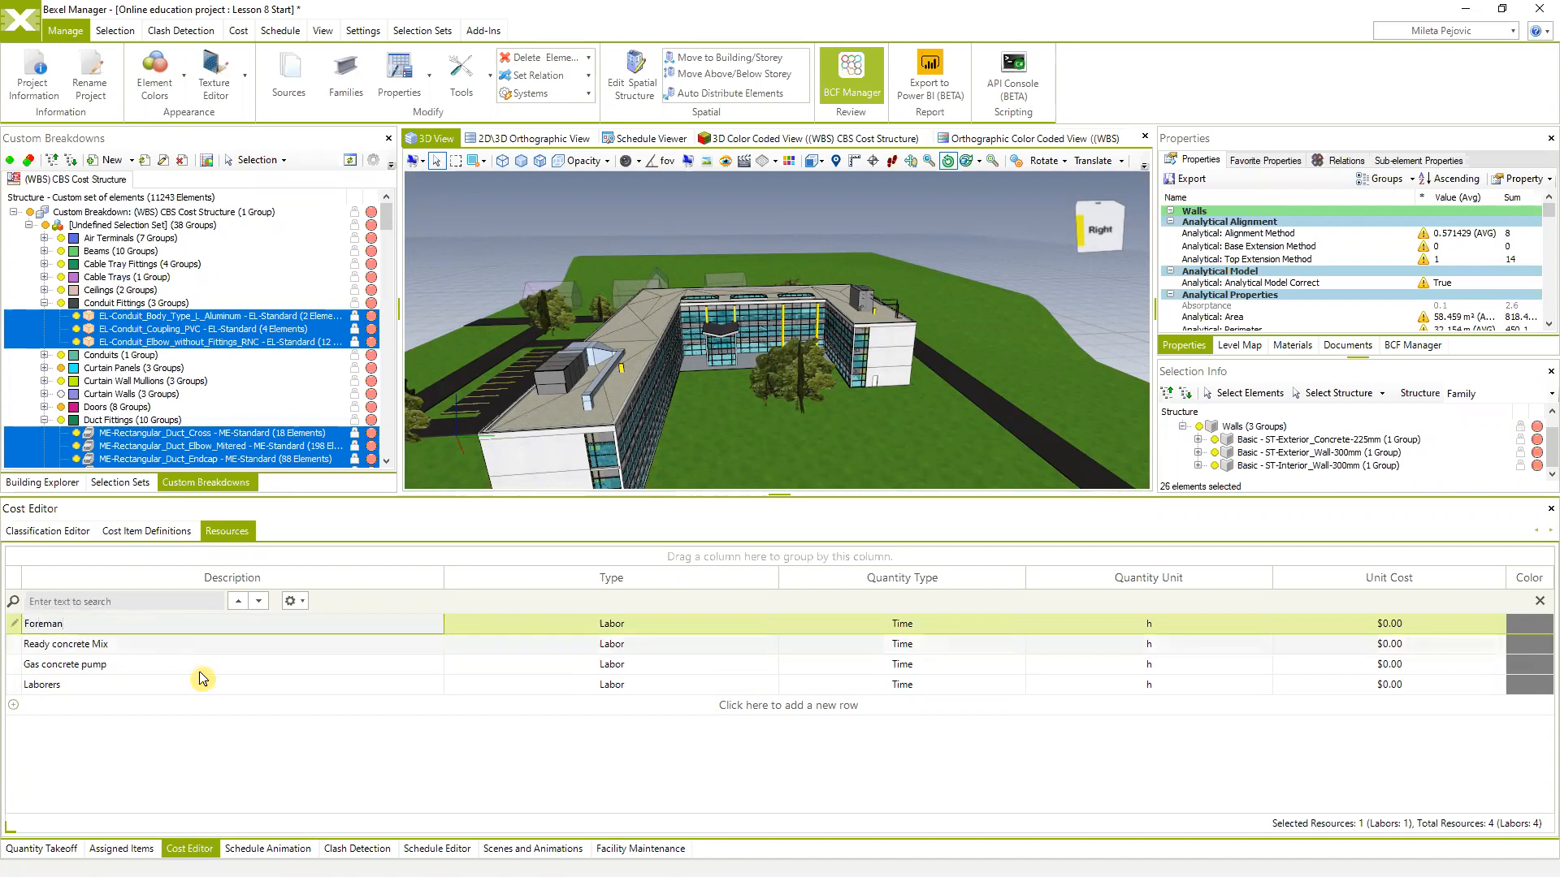
left_click(230, 793)
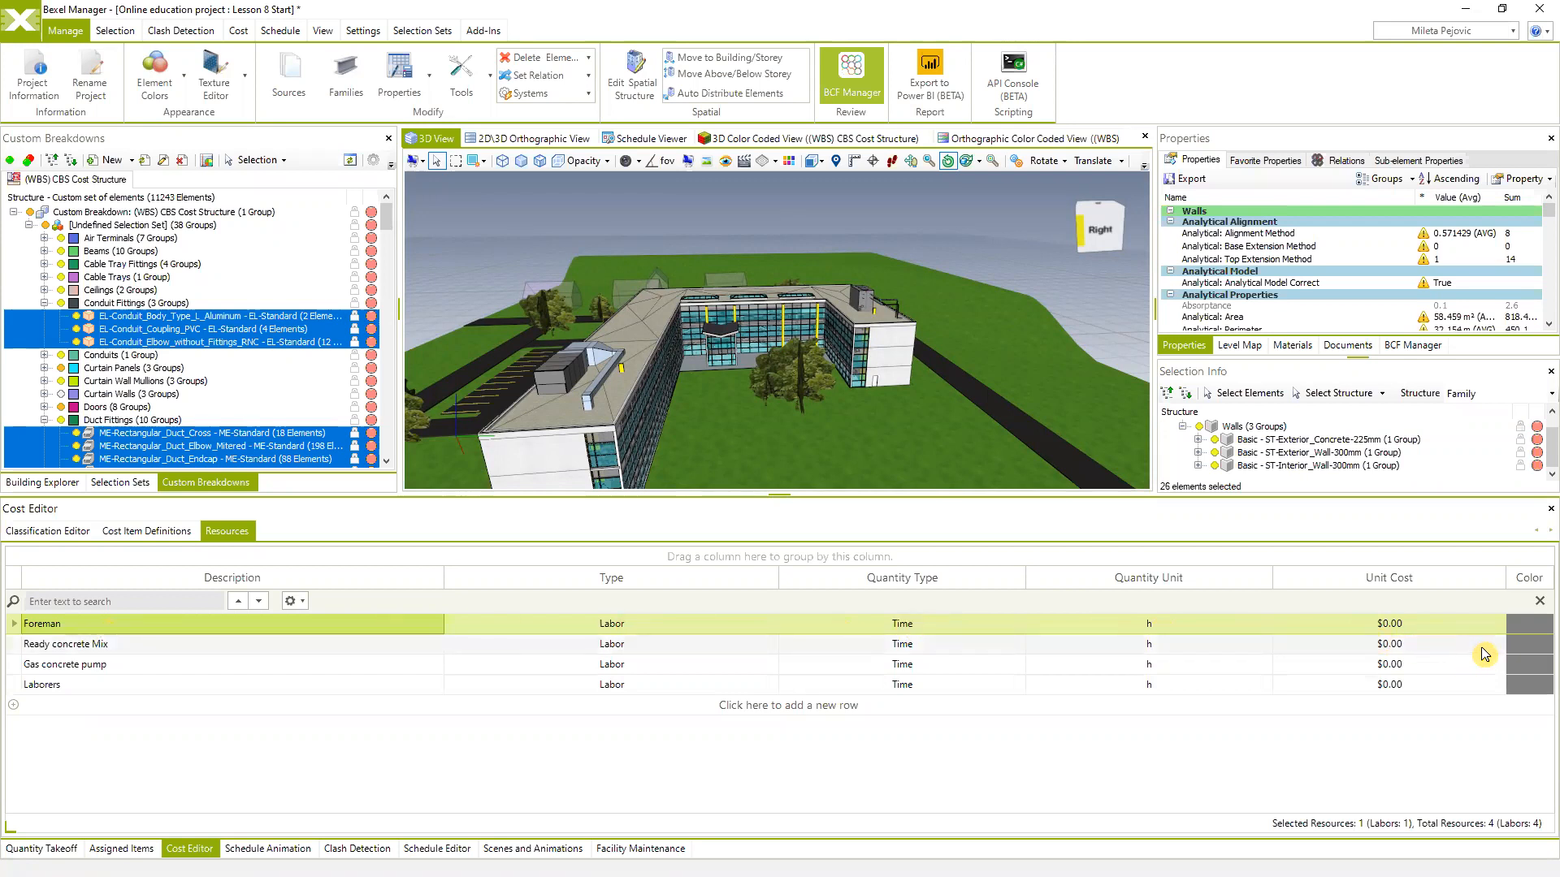
Set the unit cost of the Foreman resource to $85.00
left_click(1421, 626)
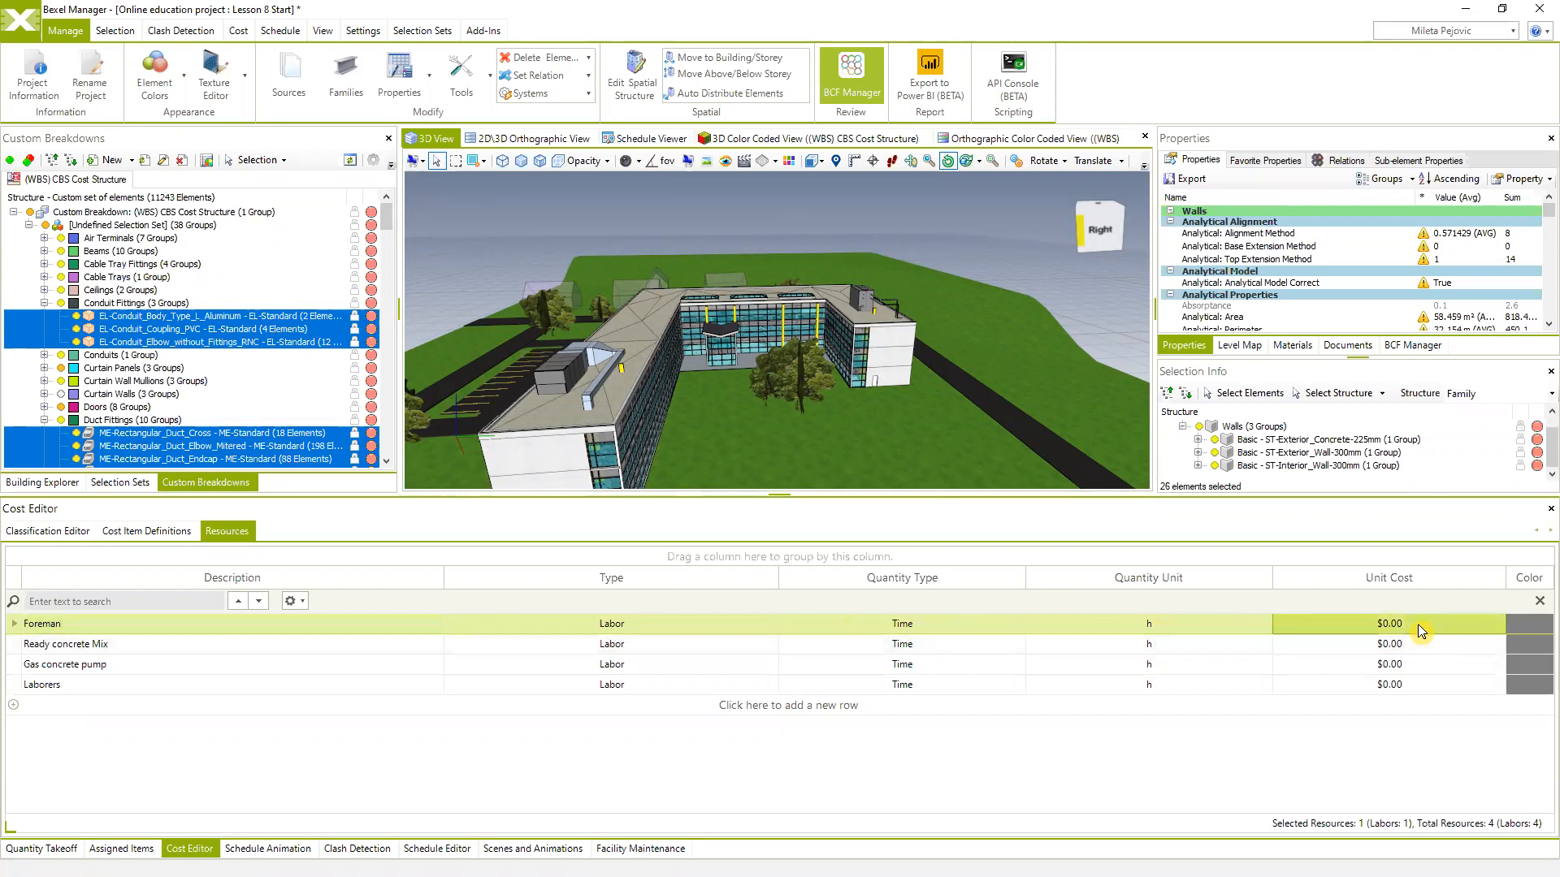
left_click(1416, 624)
type("85")
key("Return")
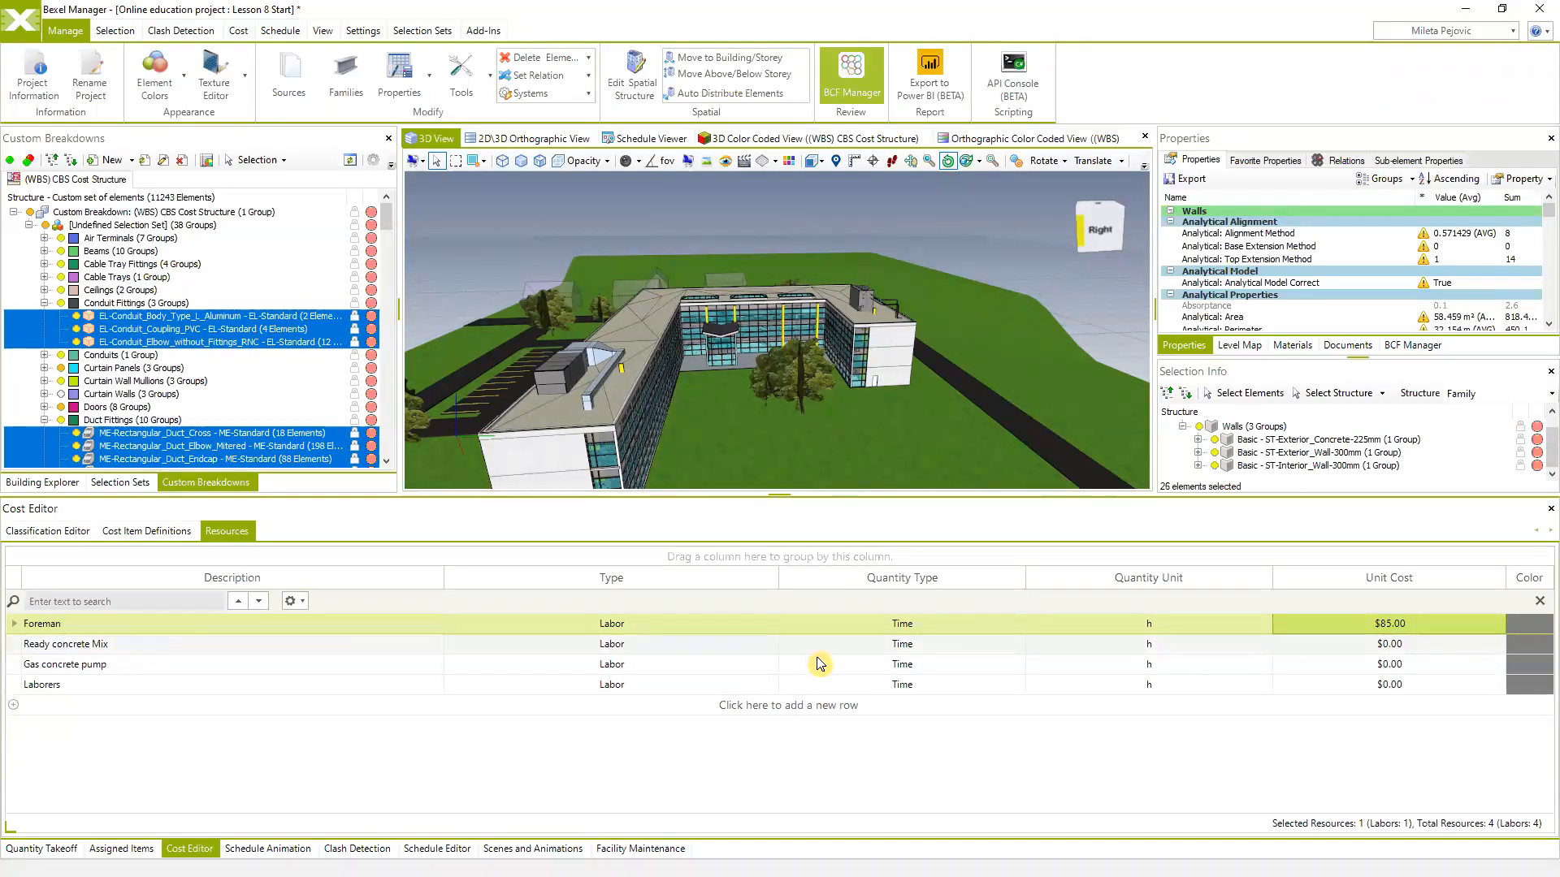
Change the Ready concrete Mix resource to type Material with Volume as its quantity type
left_click(773, 645)
left_click(773, 644)
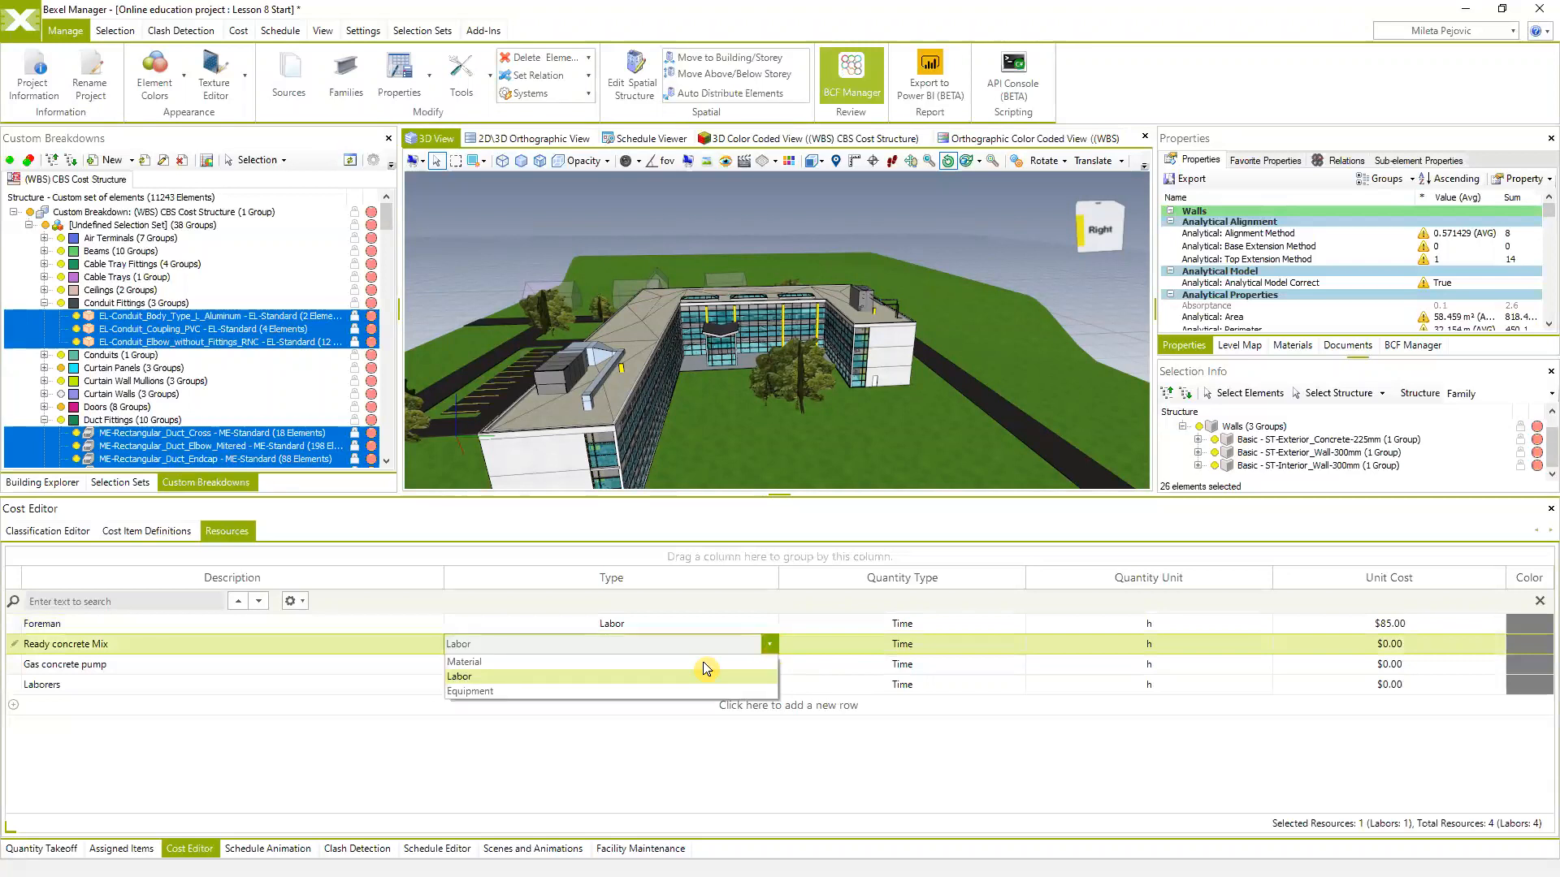
left_click(476, 663)
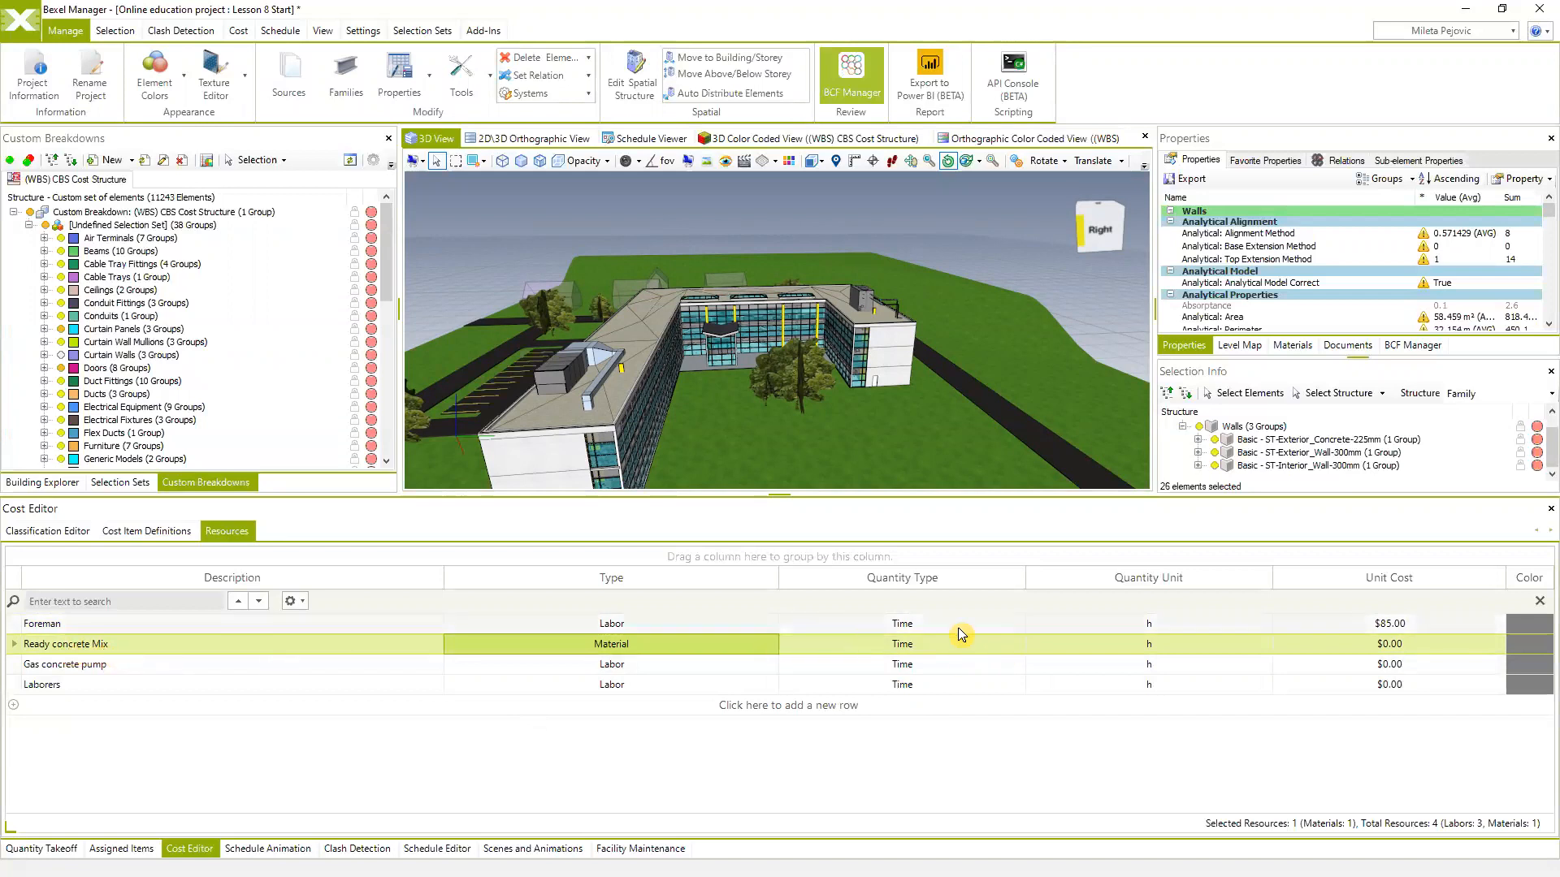
left_click(1017, 644)
left_click(1020, 643)
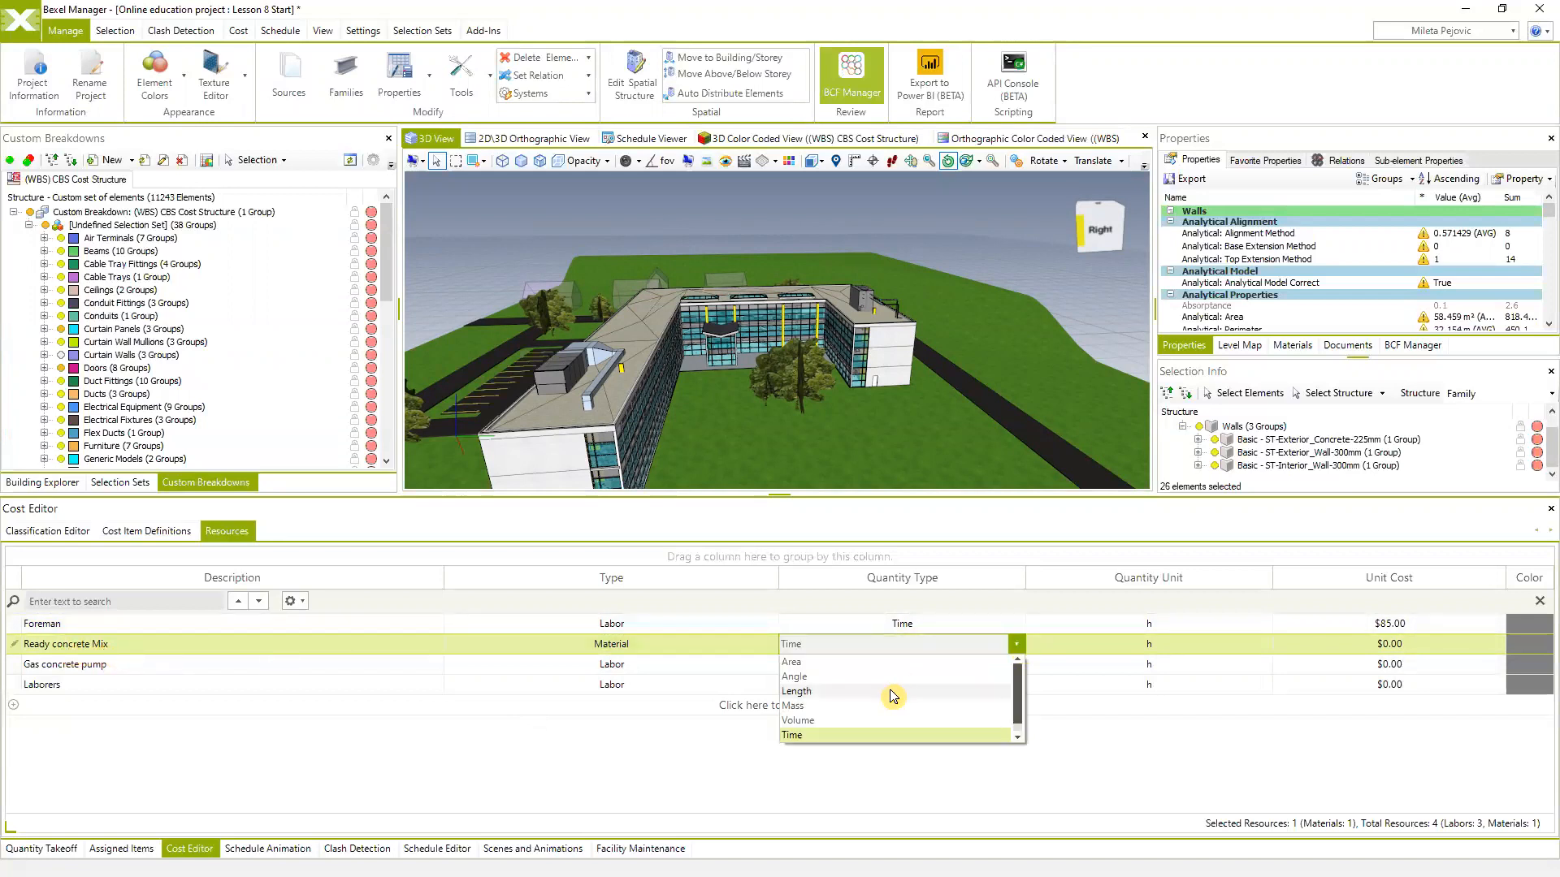
left_click(804, 720)
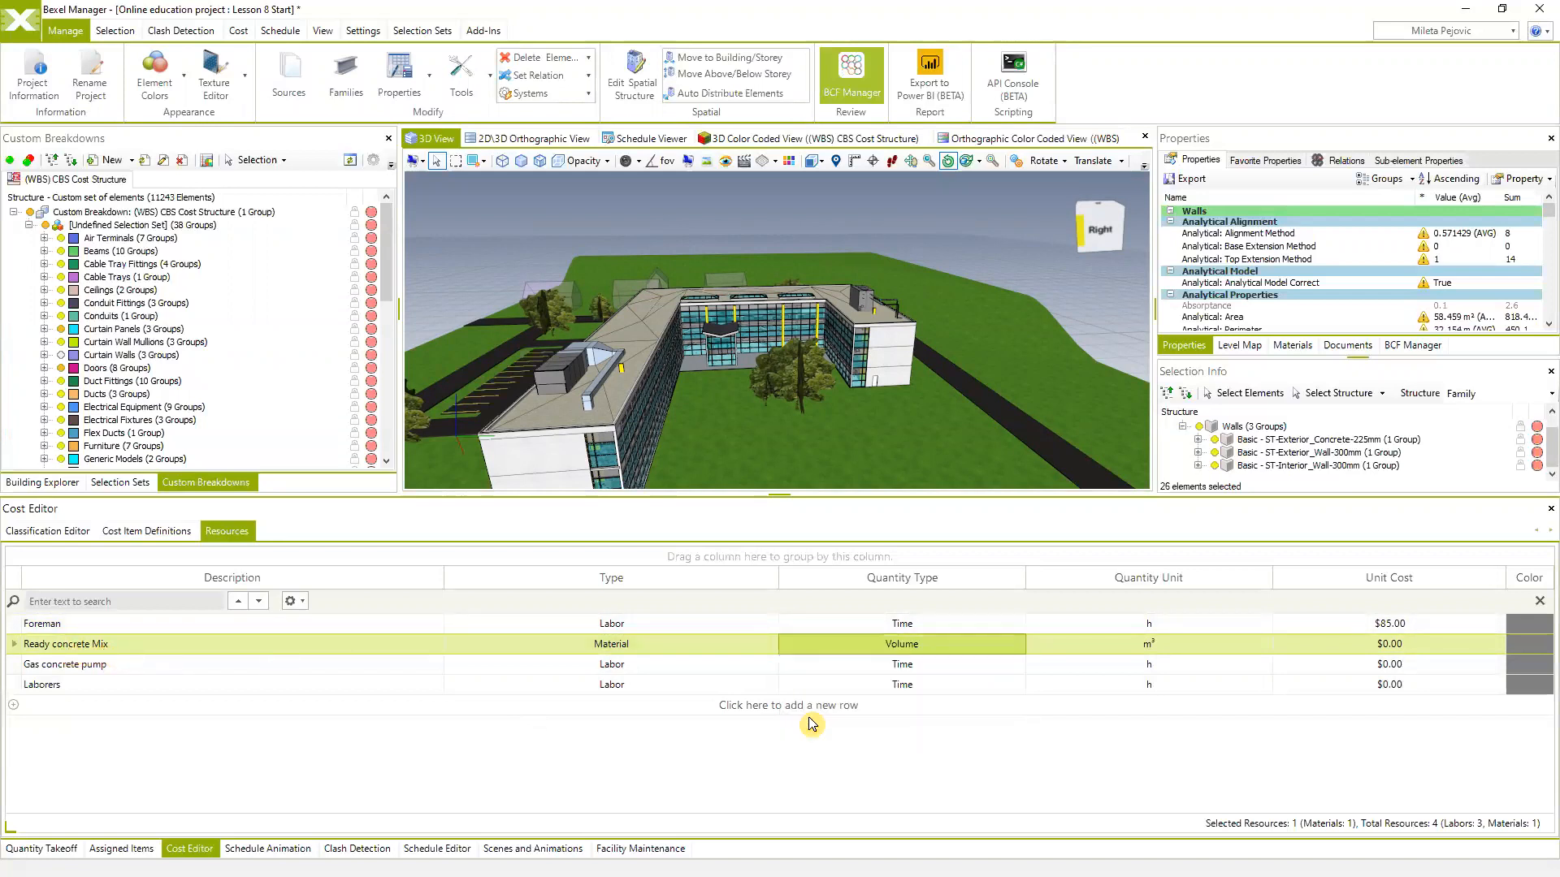
left_click(1020, 642)
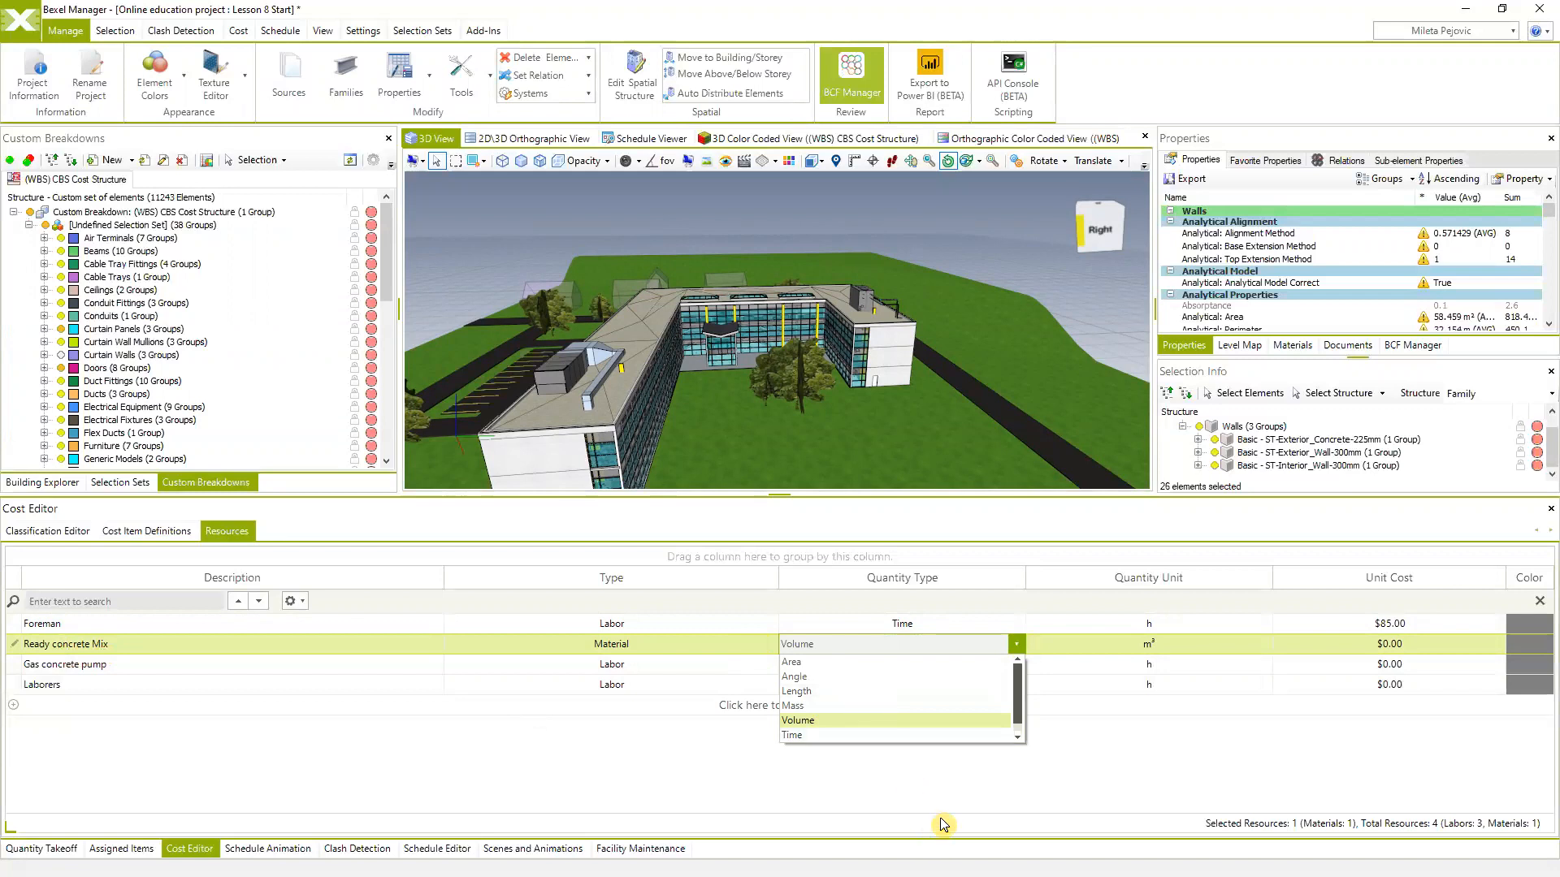
left_click(990, 793)
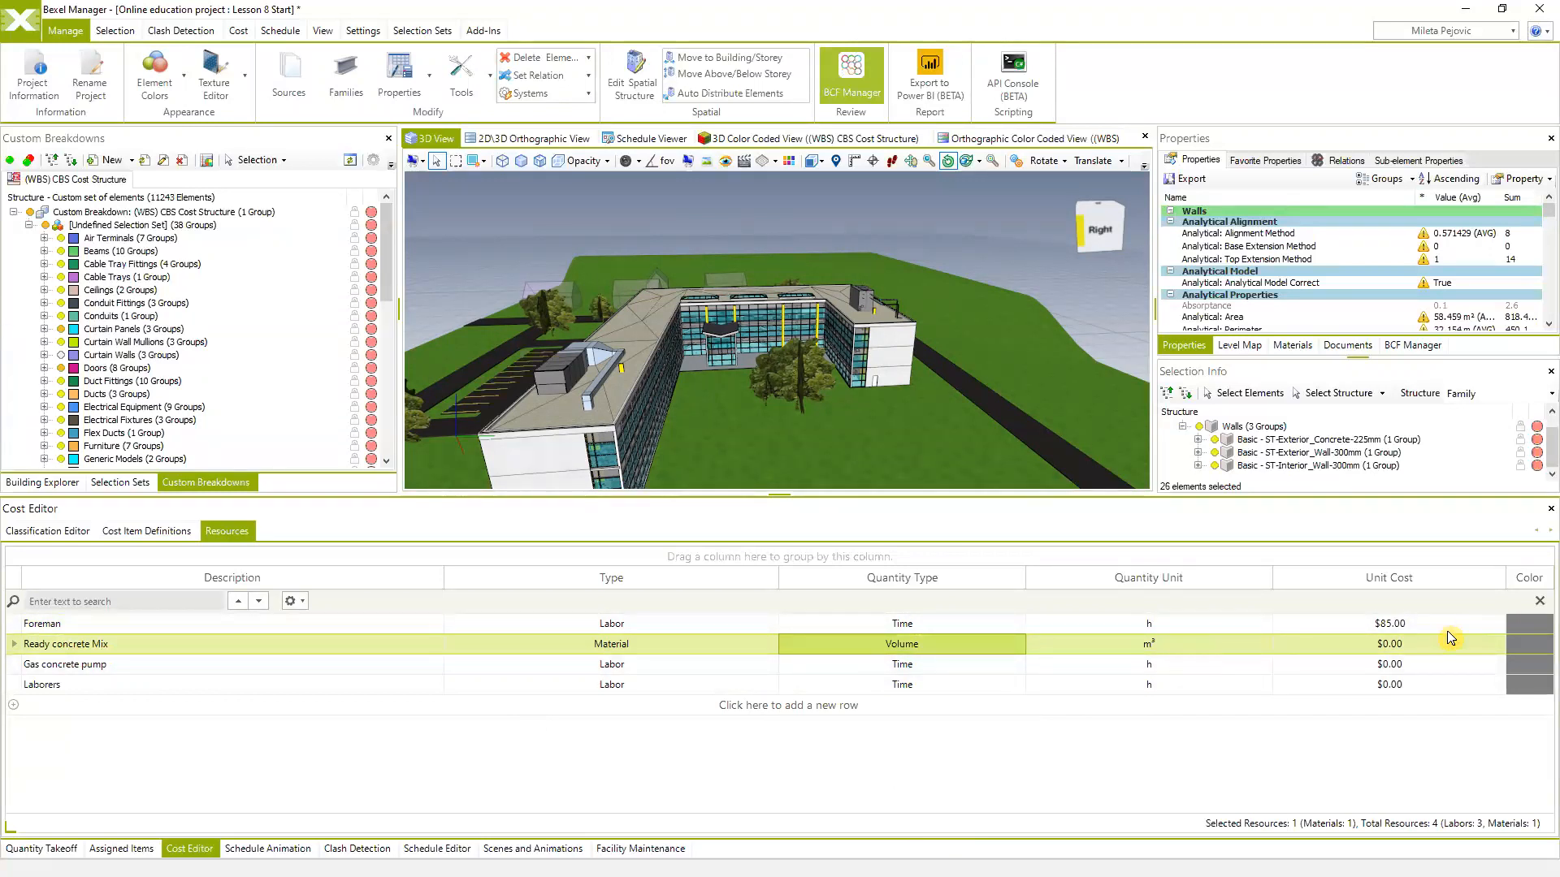
Set the unit cost of the Ready concrete Mix resource to $240.00
left_click(1426, 644)
left_click(1420, 642)
type("240")
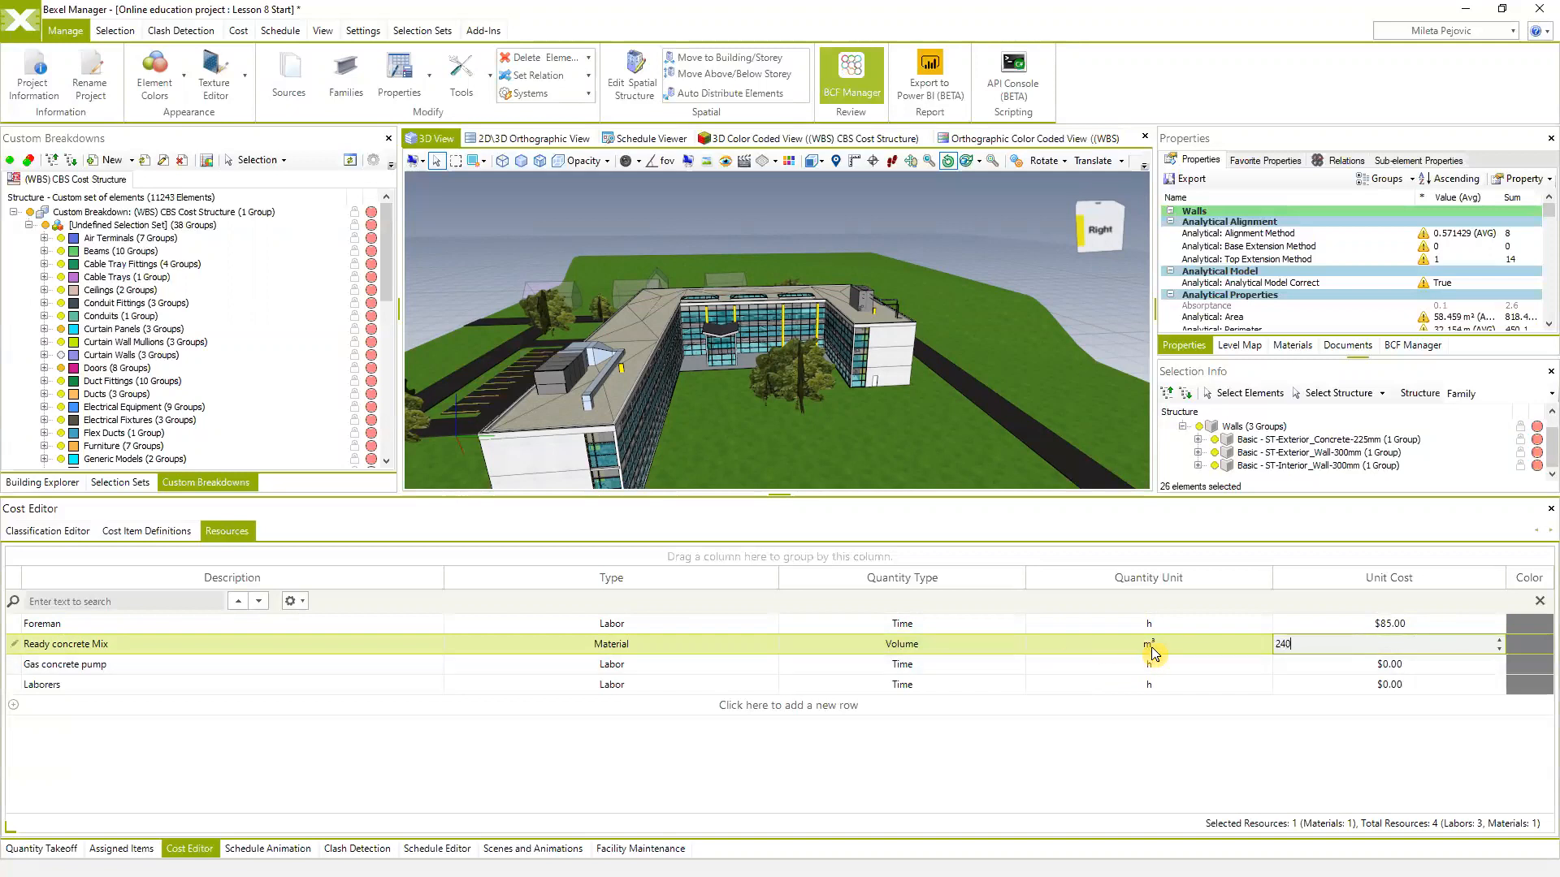
key("Return")
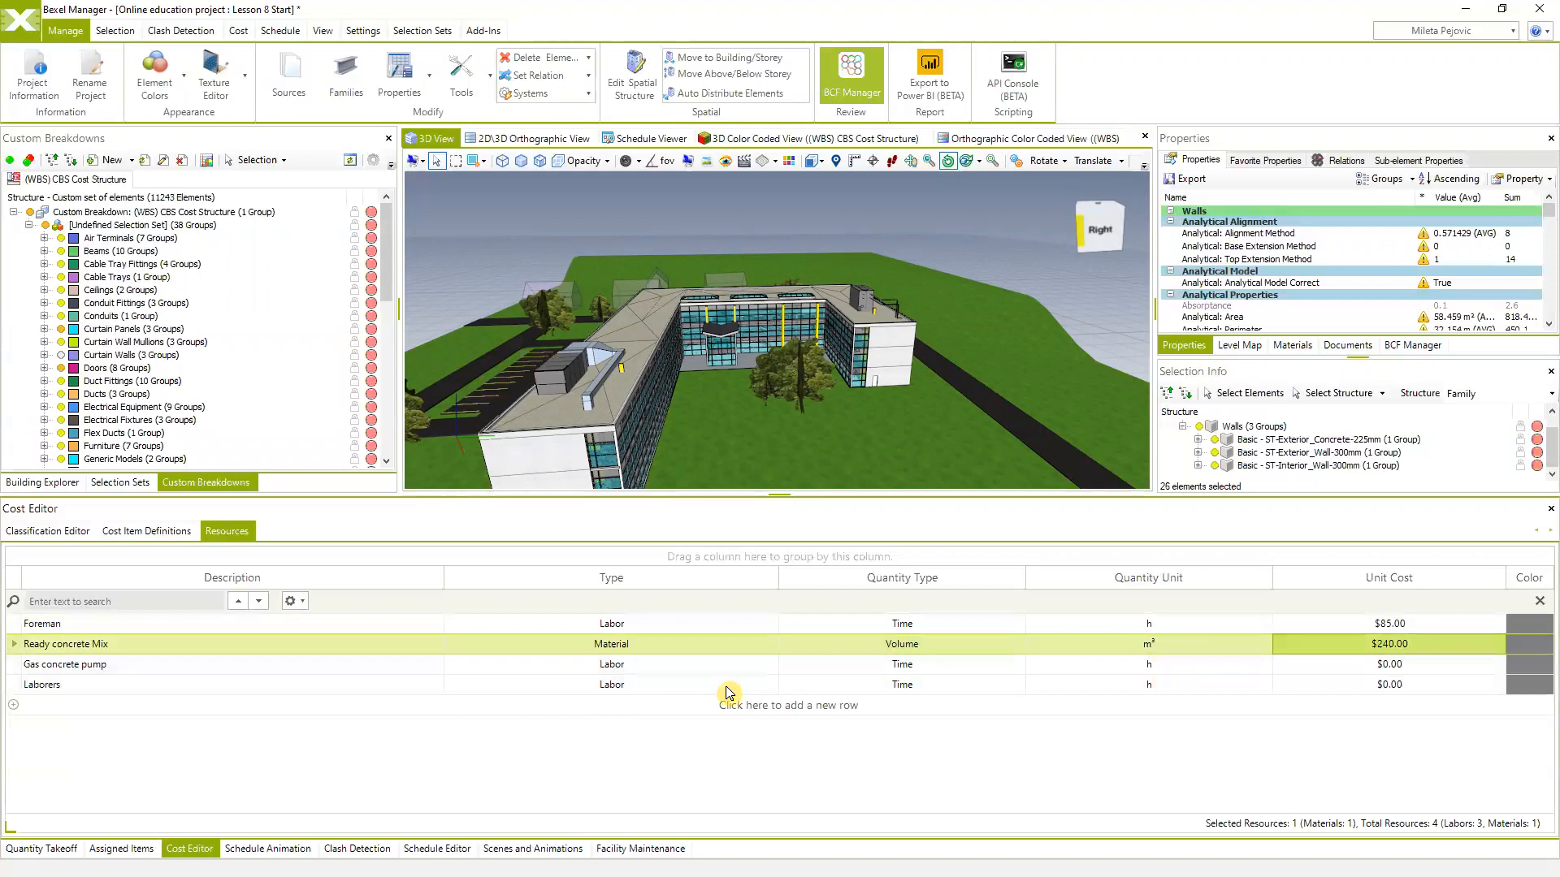
Change the Gas concrete pump resource to type Equipment with days (d) as its quantity unit
left_click(773, 666)
left_click(768, 664)
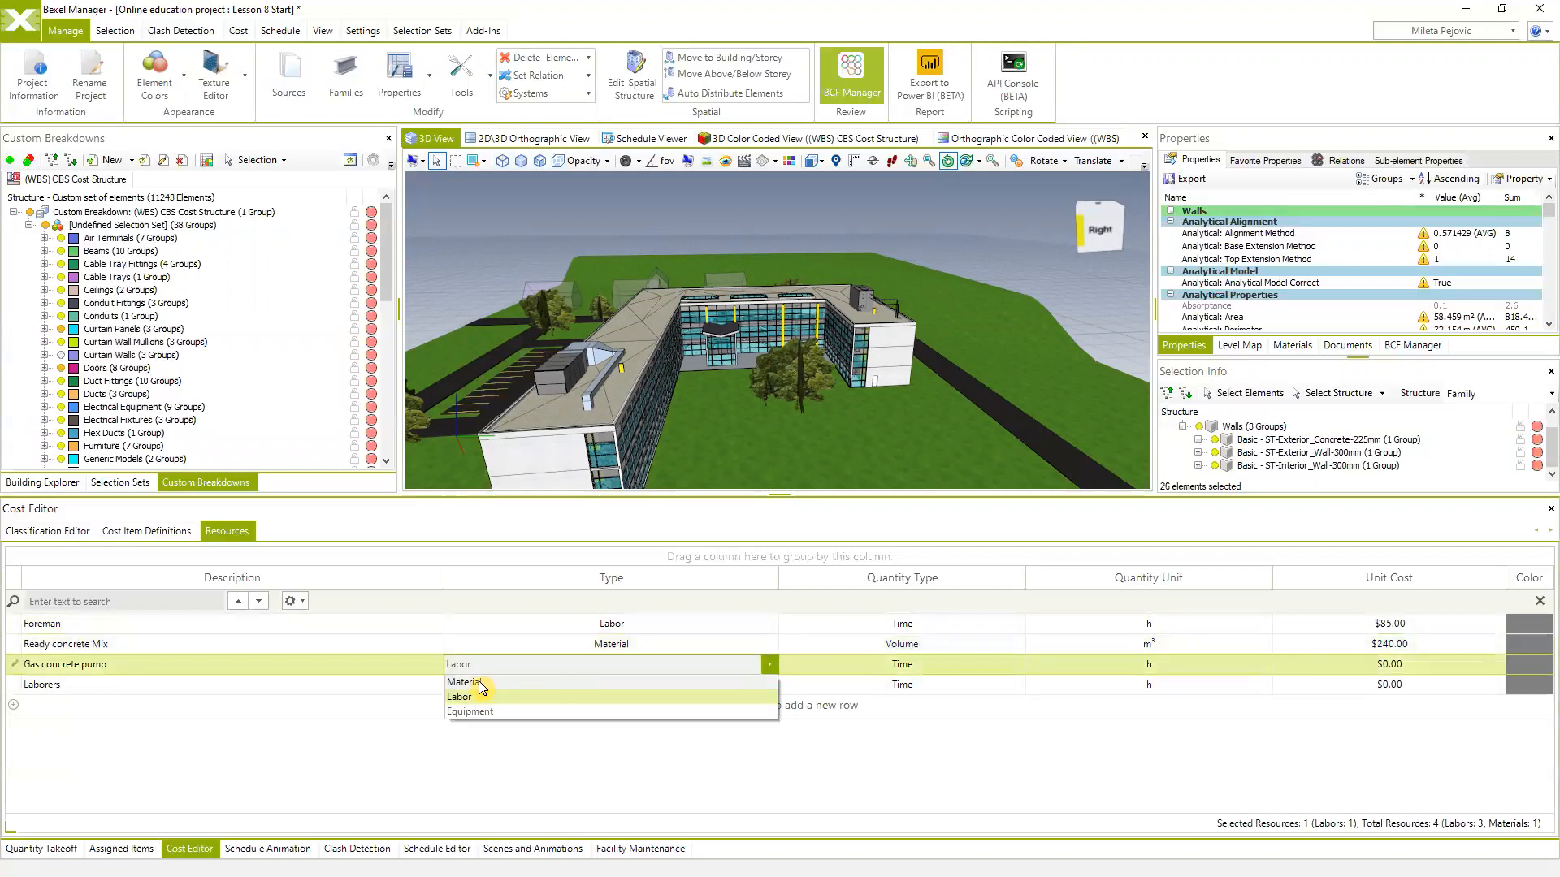
left_click(478, 712)
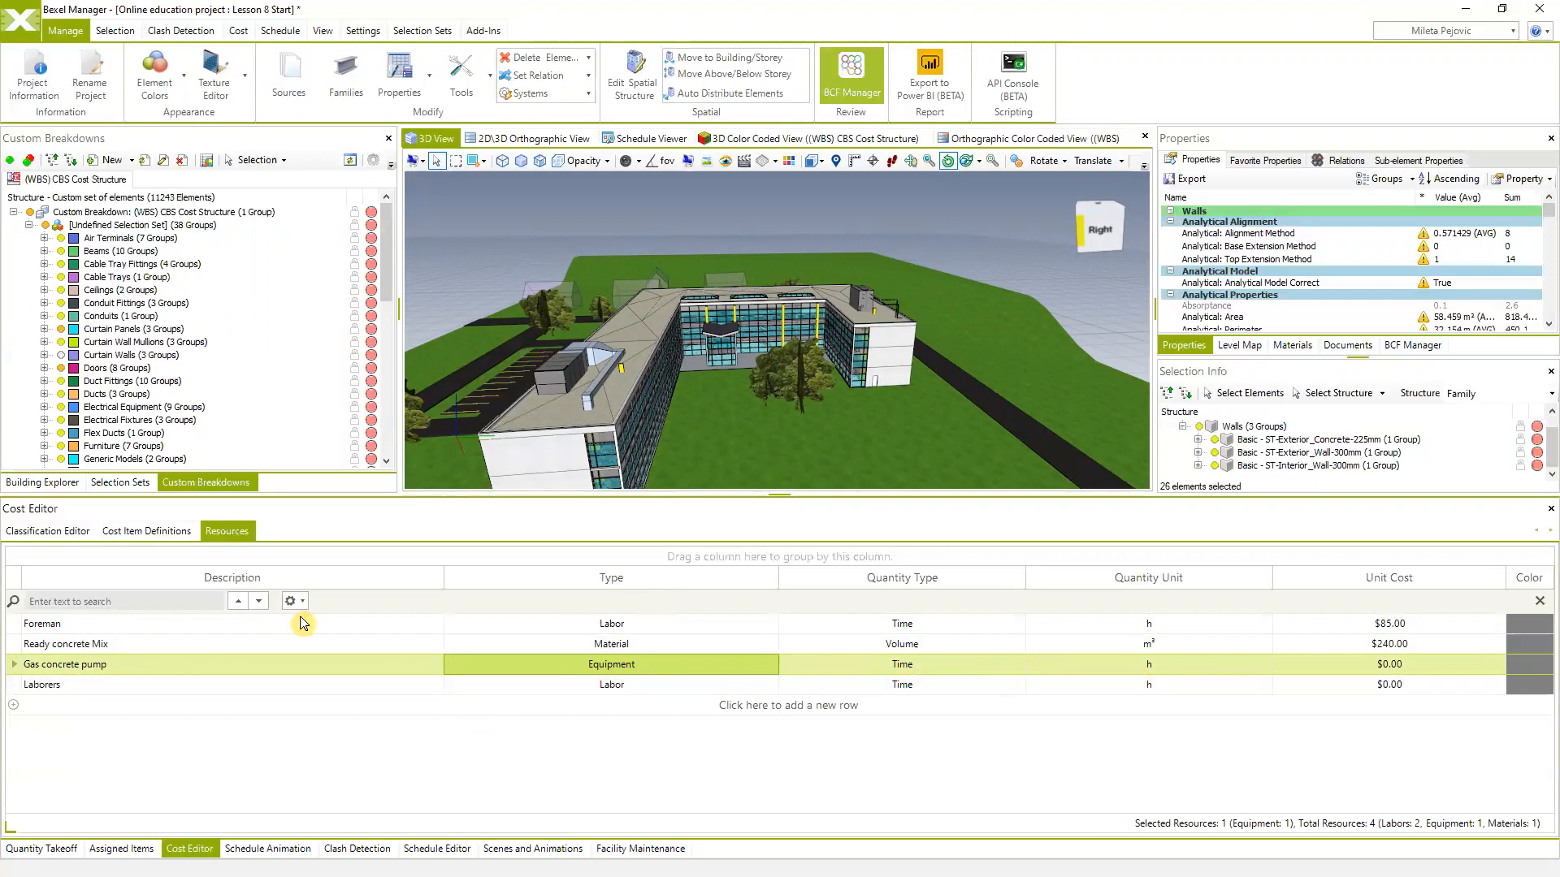
left_click(1260, 664)
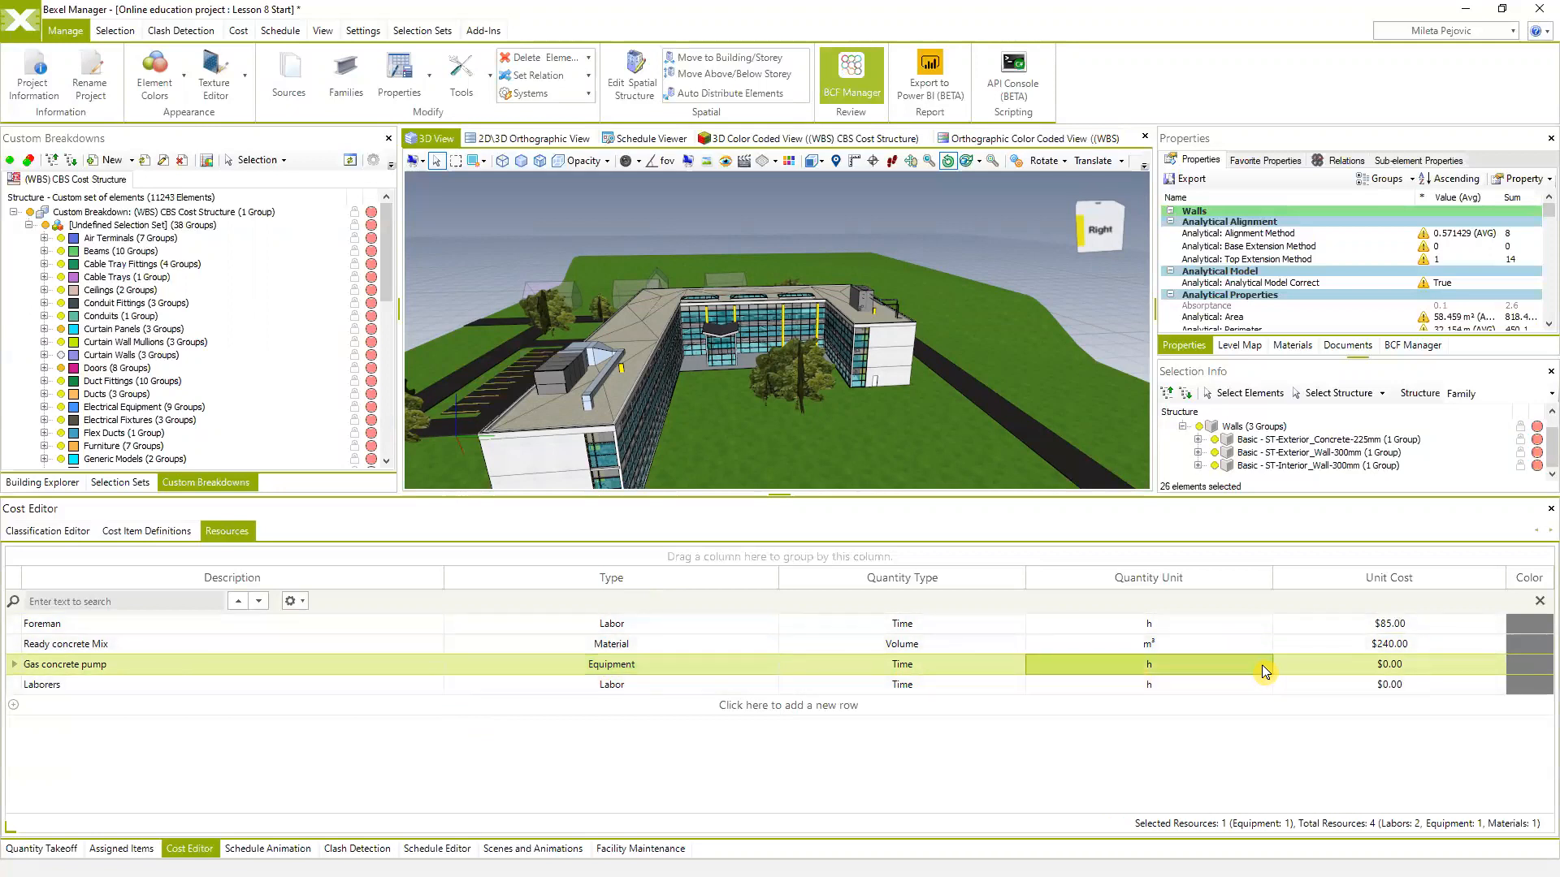
left_click(1264, 664)
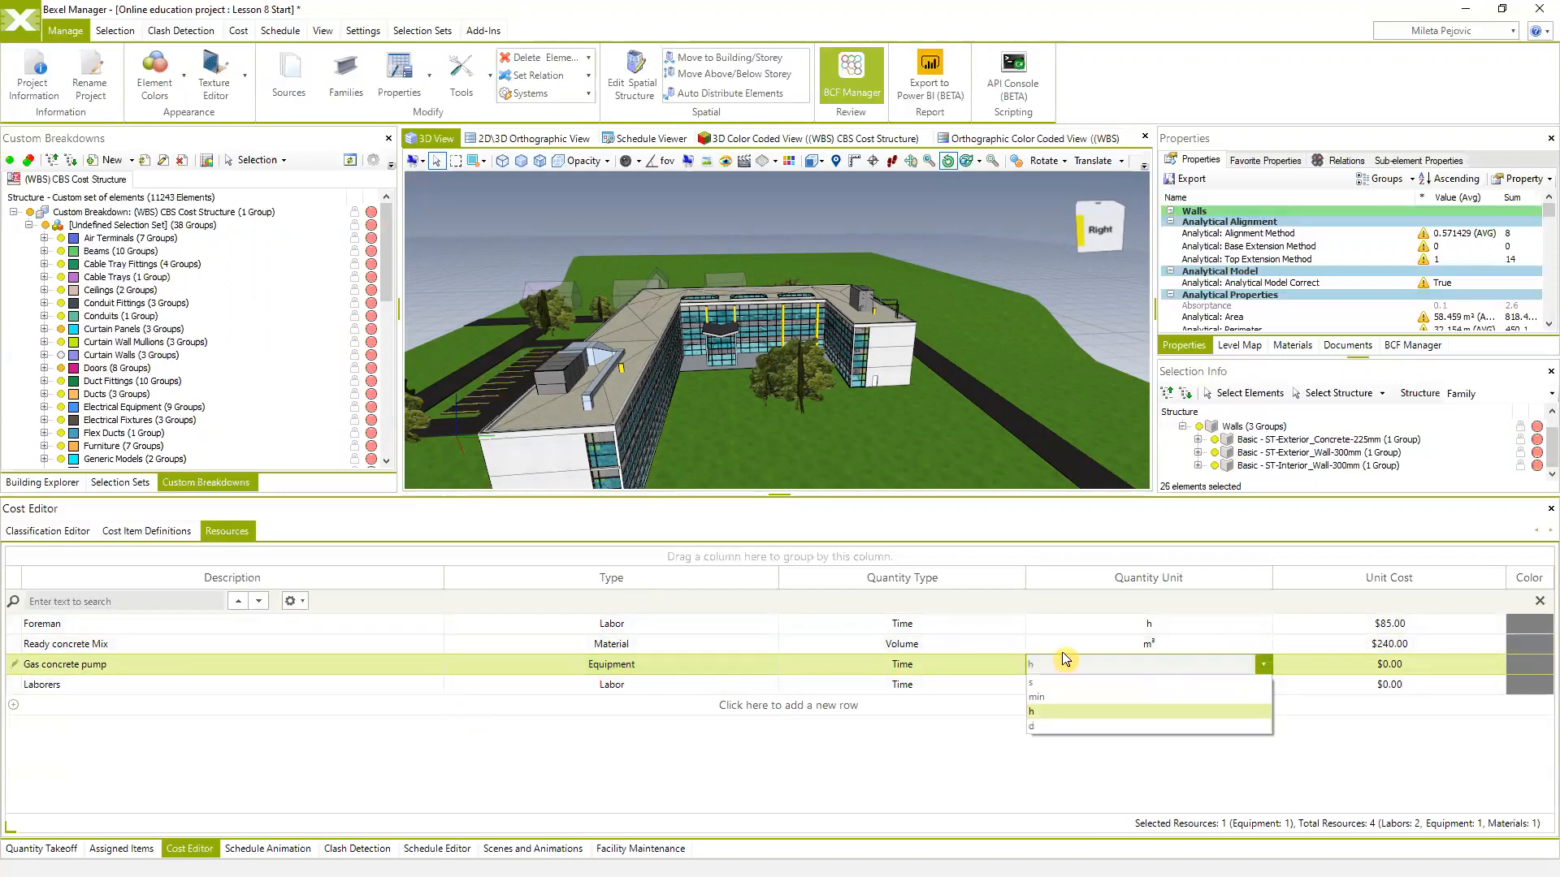
left_click(1046, 725)
Set the unit cost of the Gas concrete pump resource to $600.00
left_click(1414, 663)
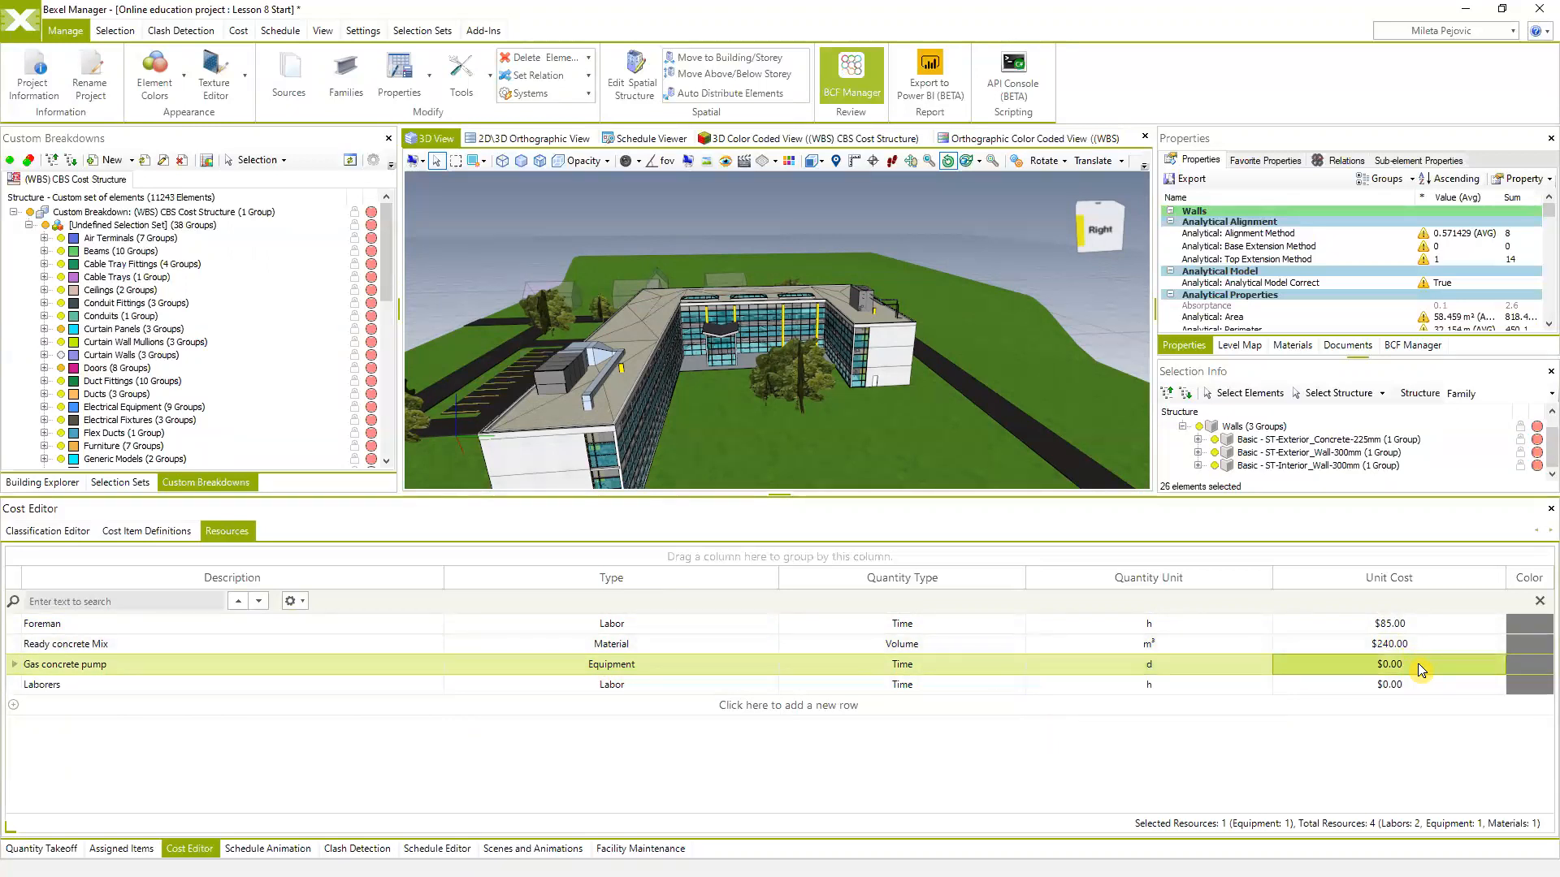
left_click(1418, 664)
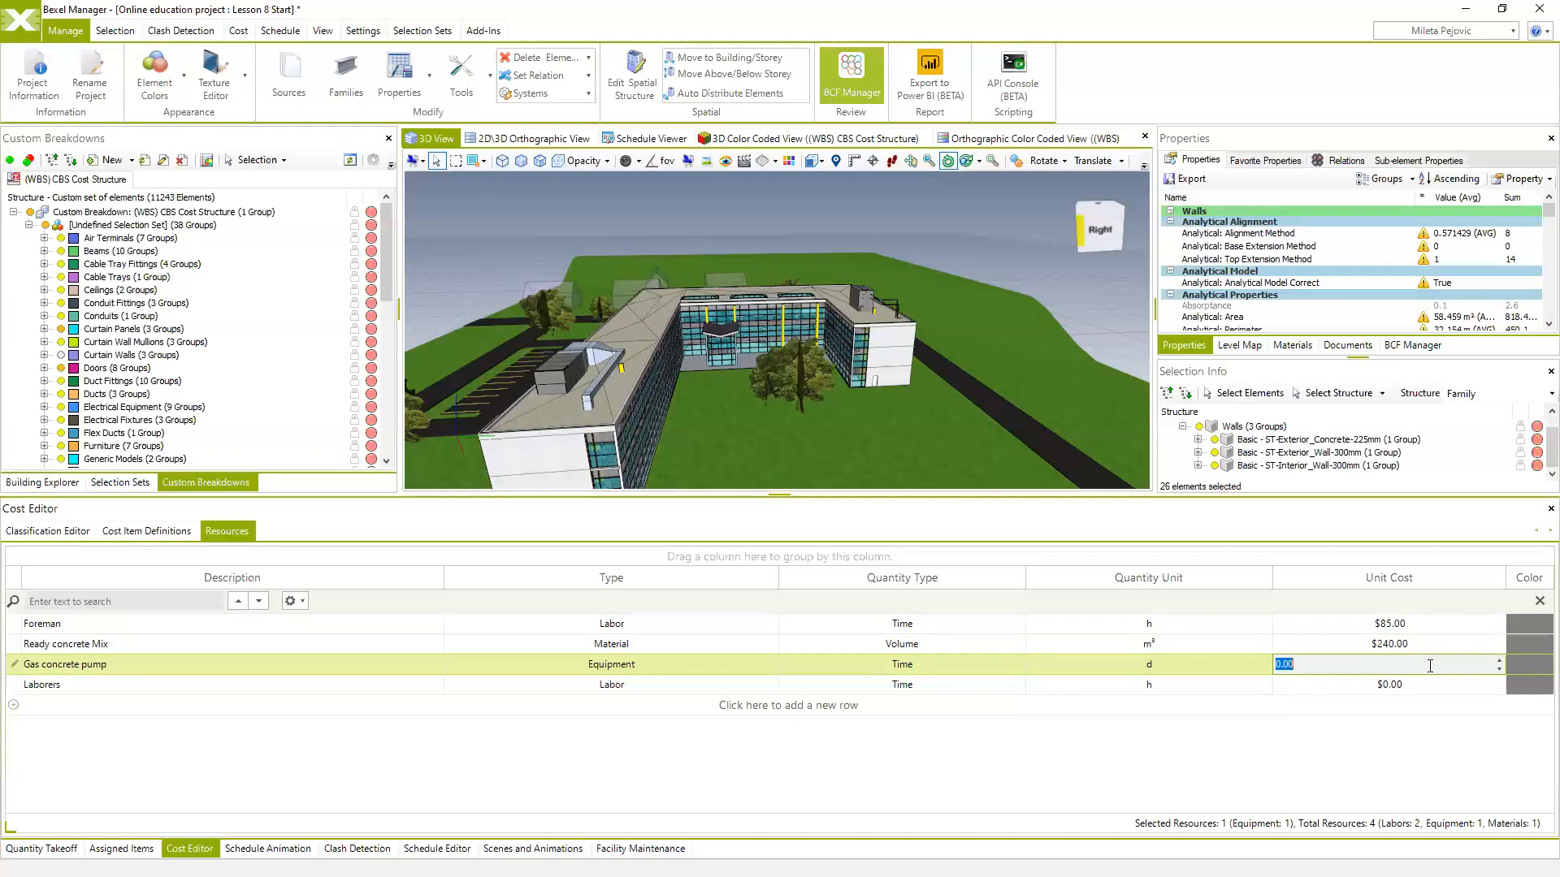
type("600")
key("Return")
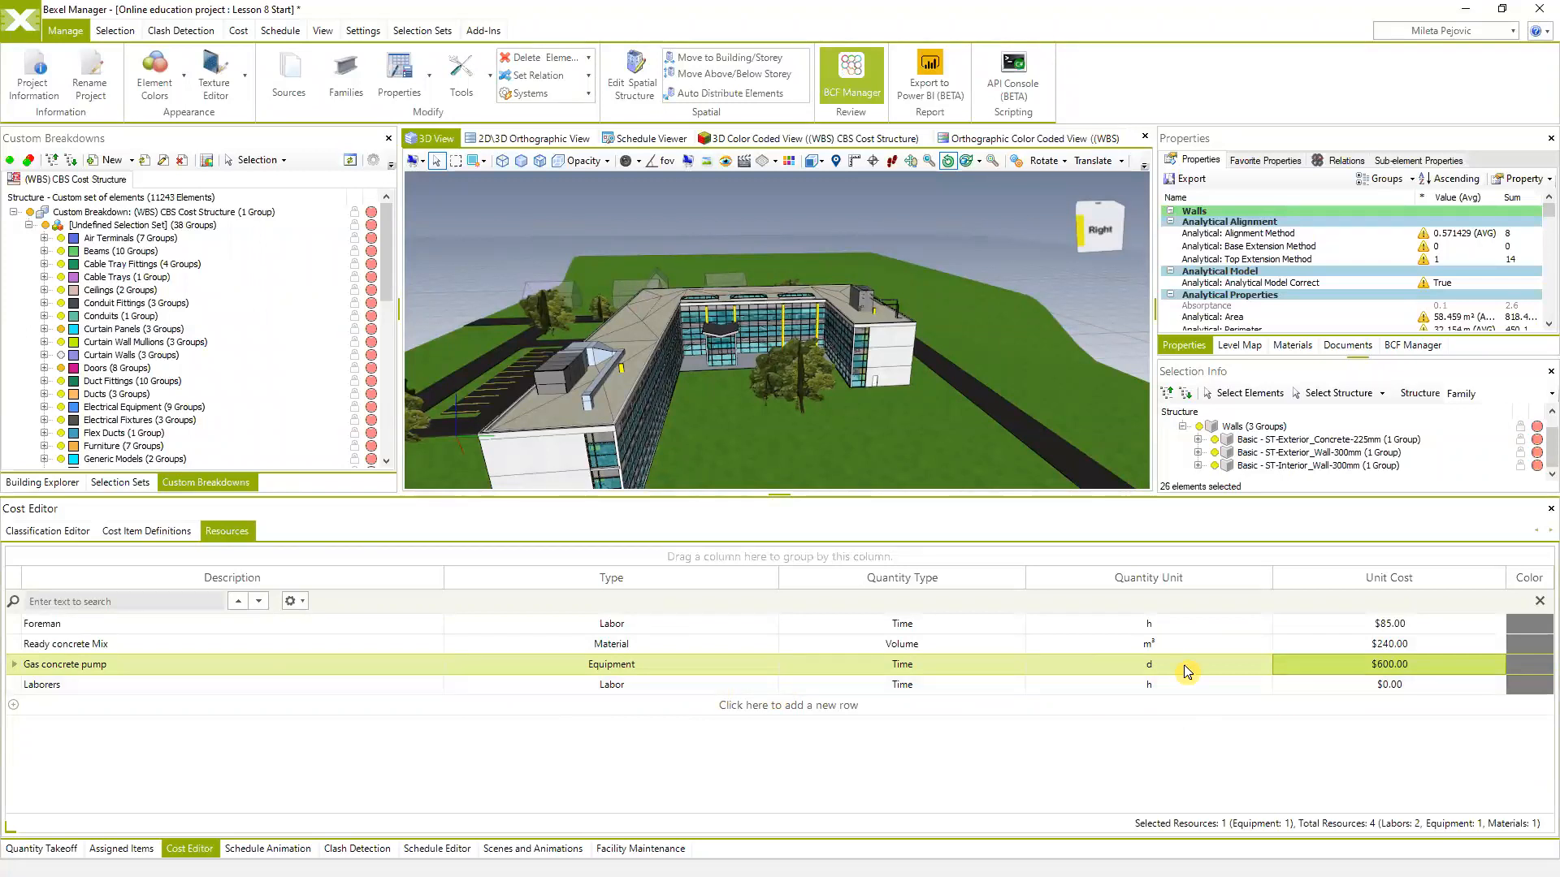
Set the unit cost of the Laborers resource to $80.00
left_click(1433, 693)
left_click(1436, 690)
key("Escape")
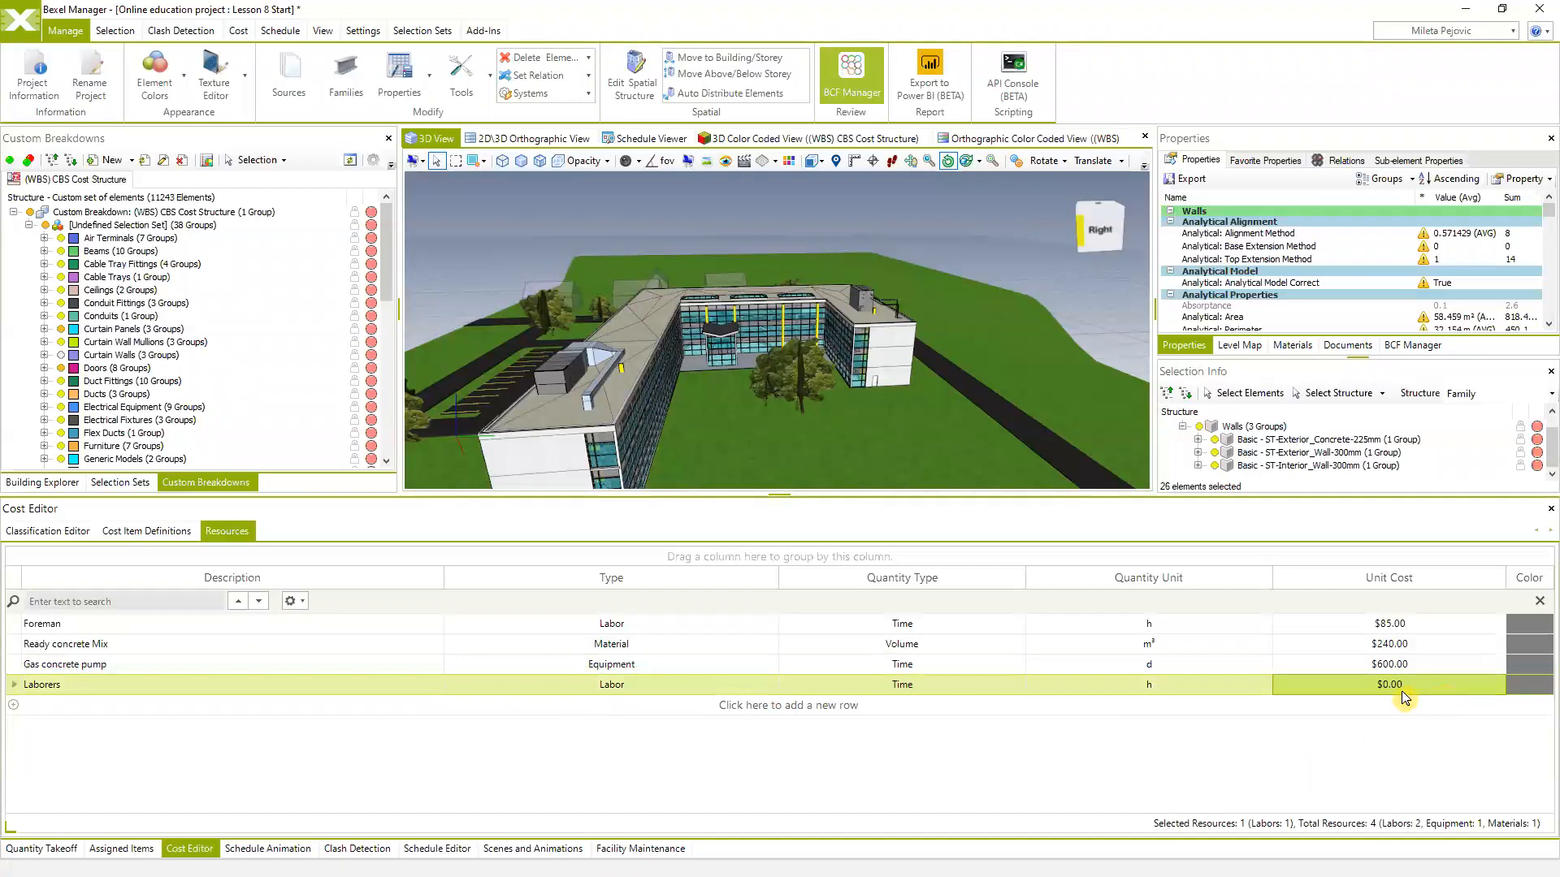
left_click(1402, 695)
type("80")
key("Return")
Assign a blue color of about RGB 28, 122, 227 to the Foreman resource
left_click(1531, 630)
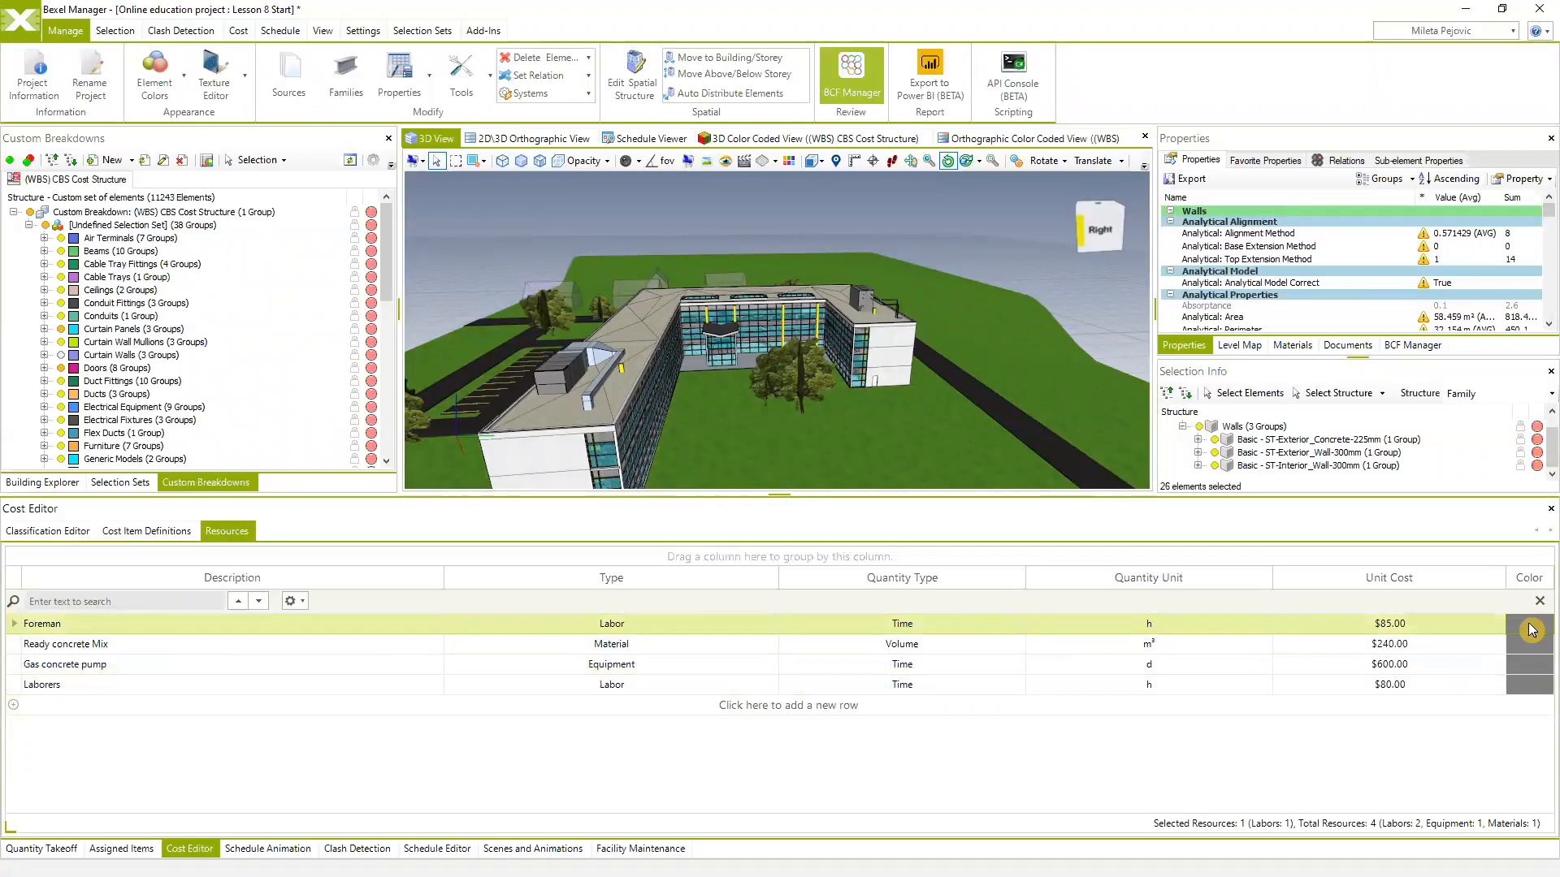
left_click(1531, 633)
left_click(866, 265)
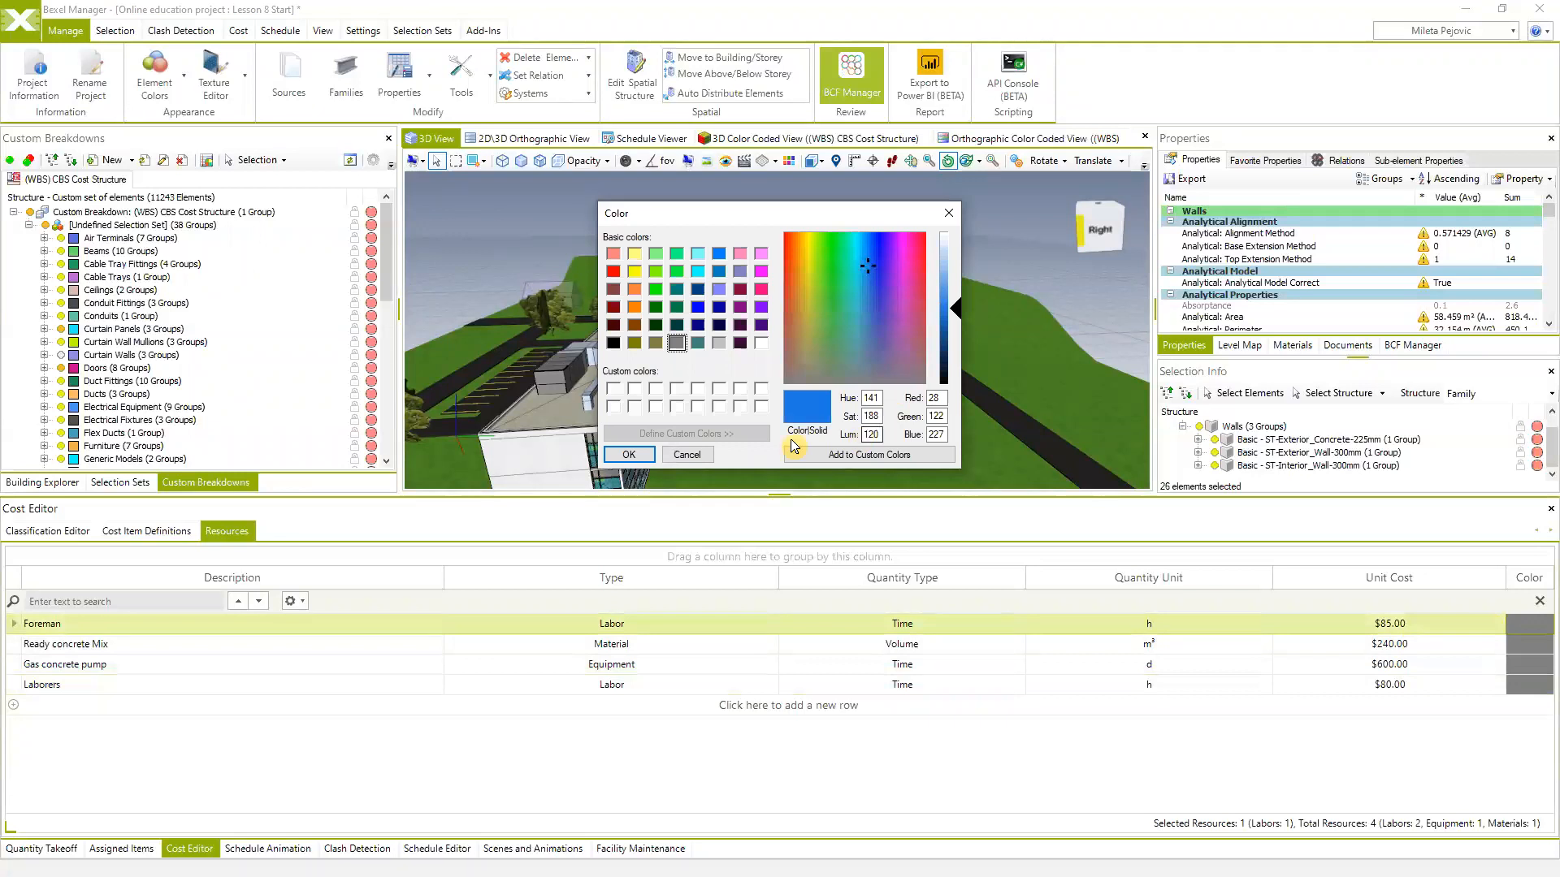
left_click(629, 454)
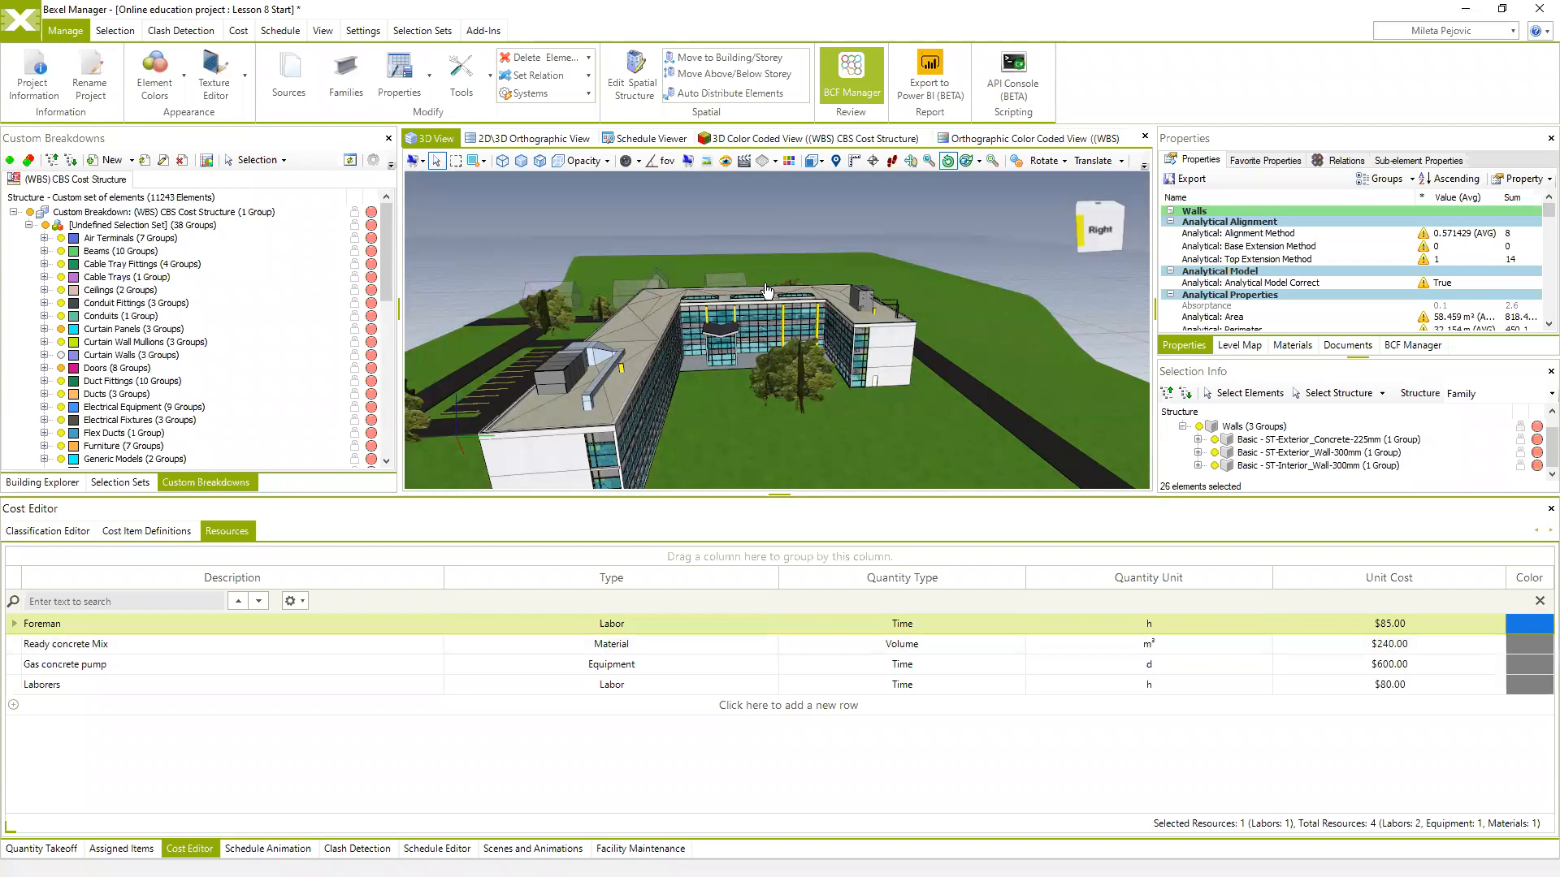
Assign the basic red color to the Ready concrete Mix resource
left_click(1532, 657)
left_click(1532, 658)
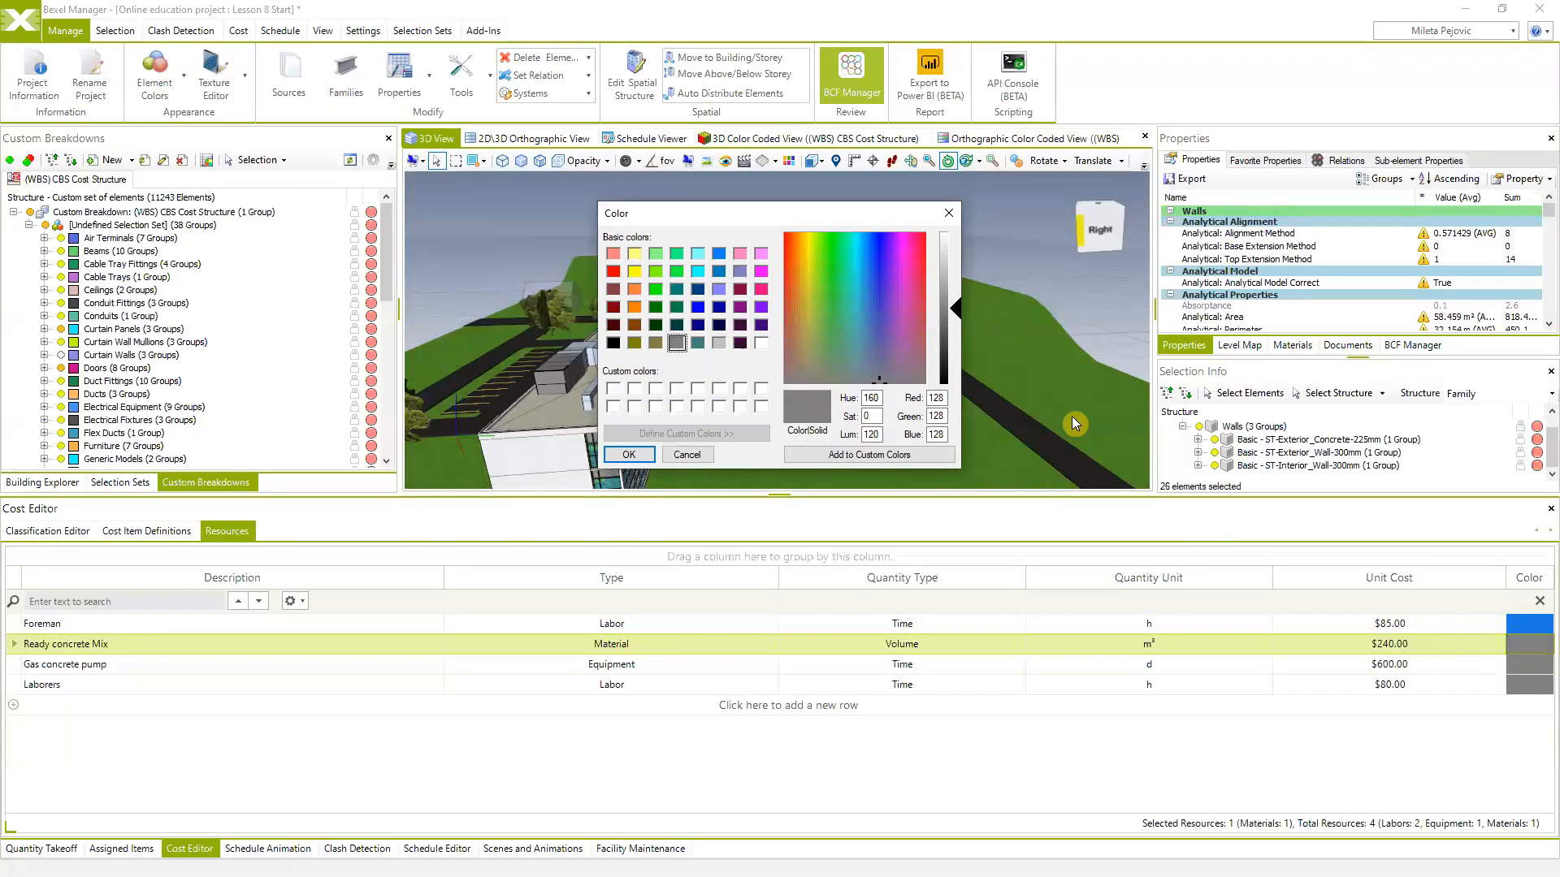
left_click(916, 244)
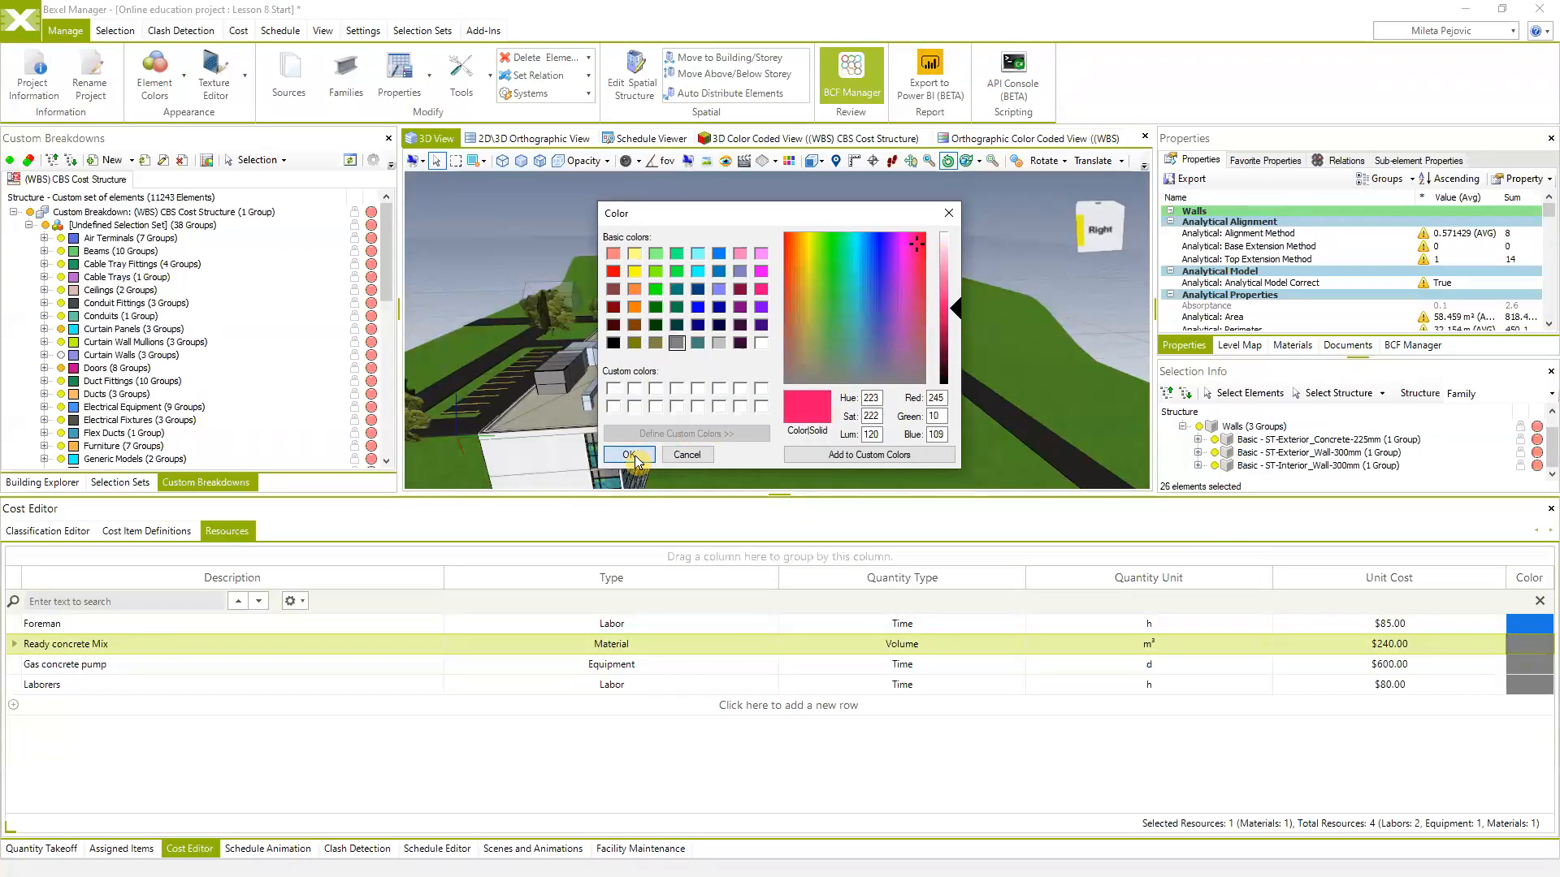
left_click(614, 273)
left_click(629, 454)
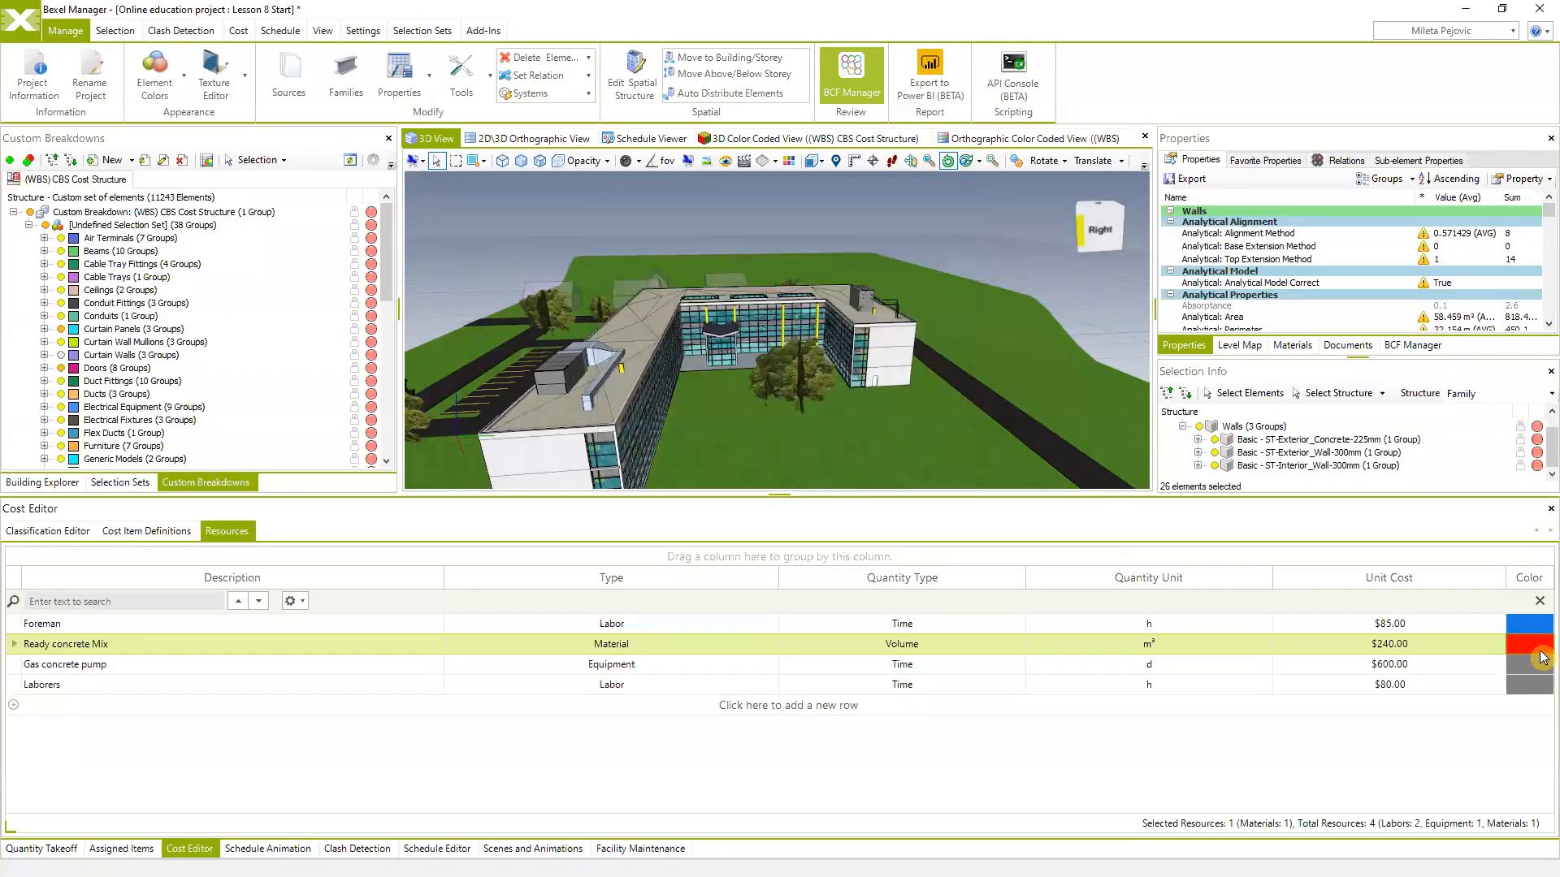
Assign a basic green color to the Gas concrete pump resource
left_click(1538, 664)
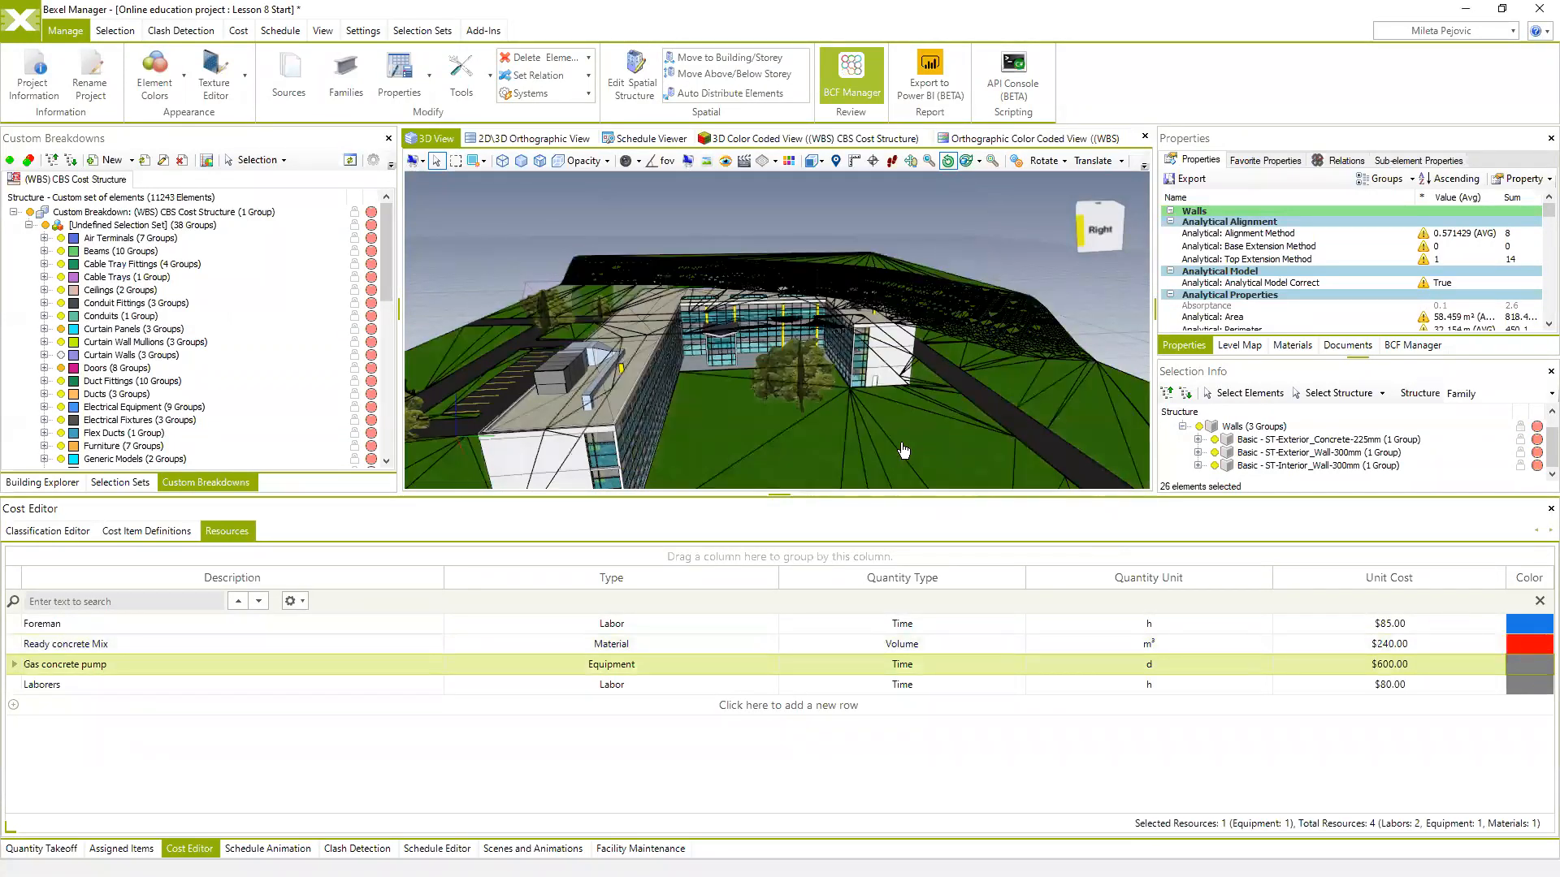
left_click(1525, 666)
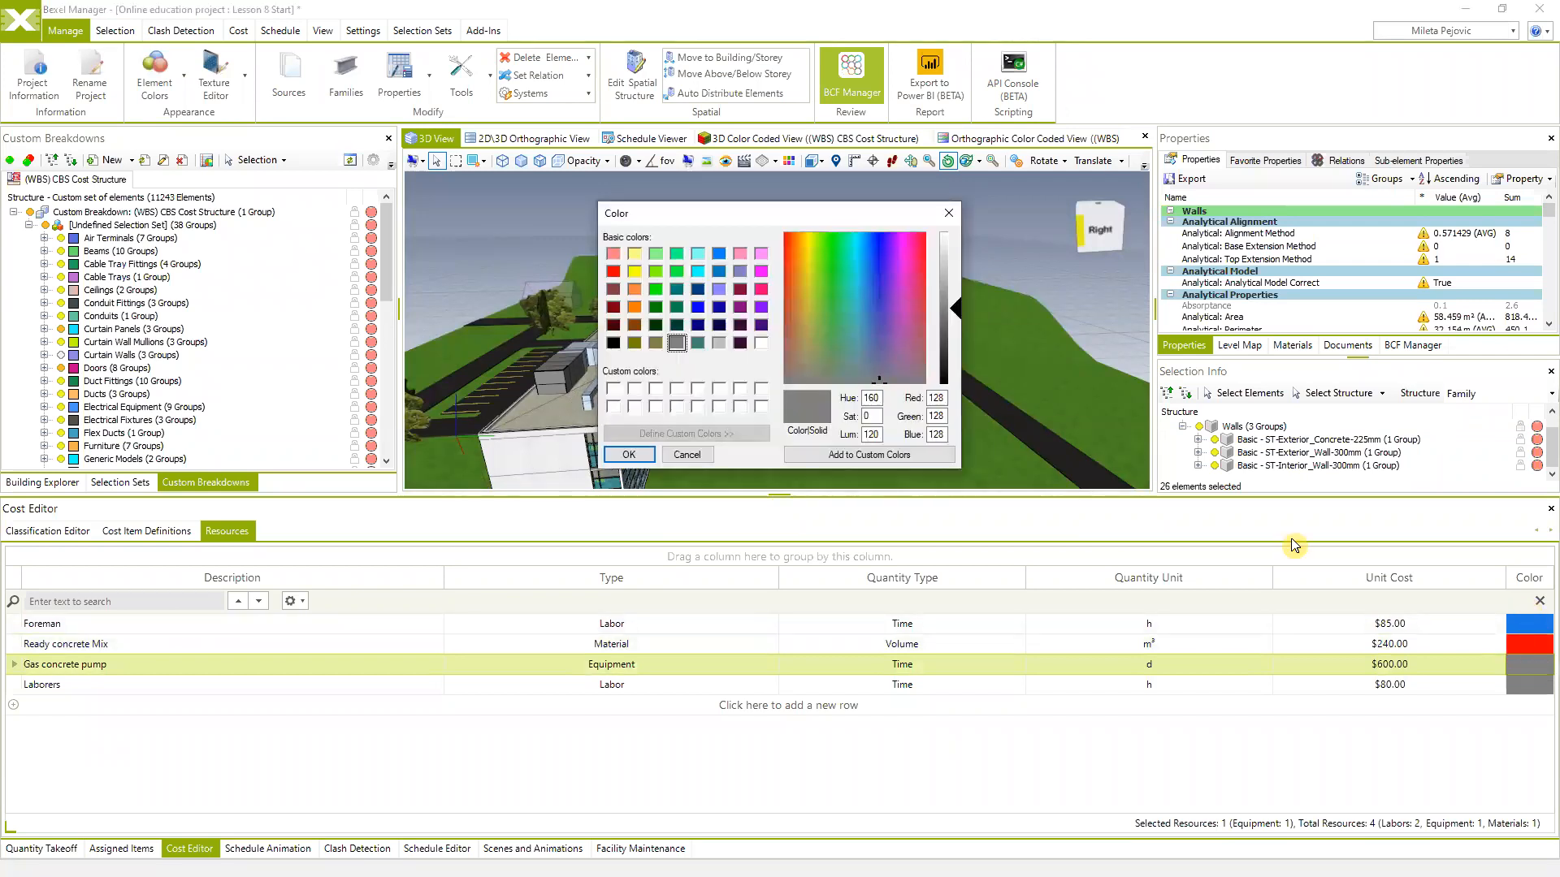
left_click(676, 253)
left_click(654, 457)
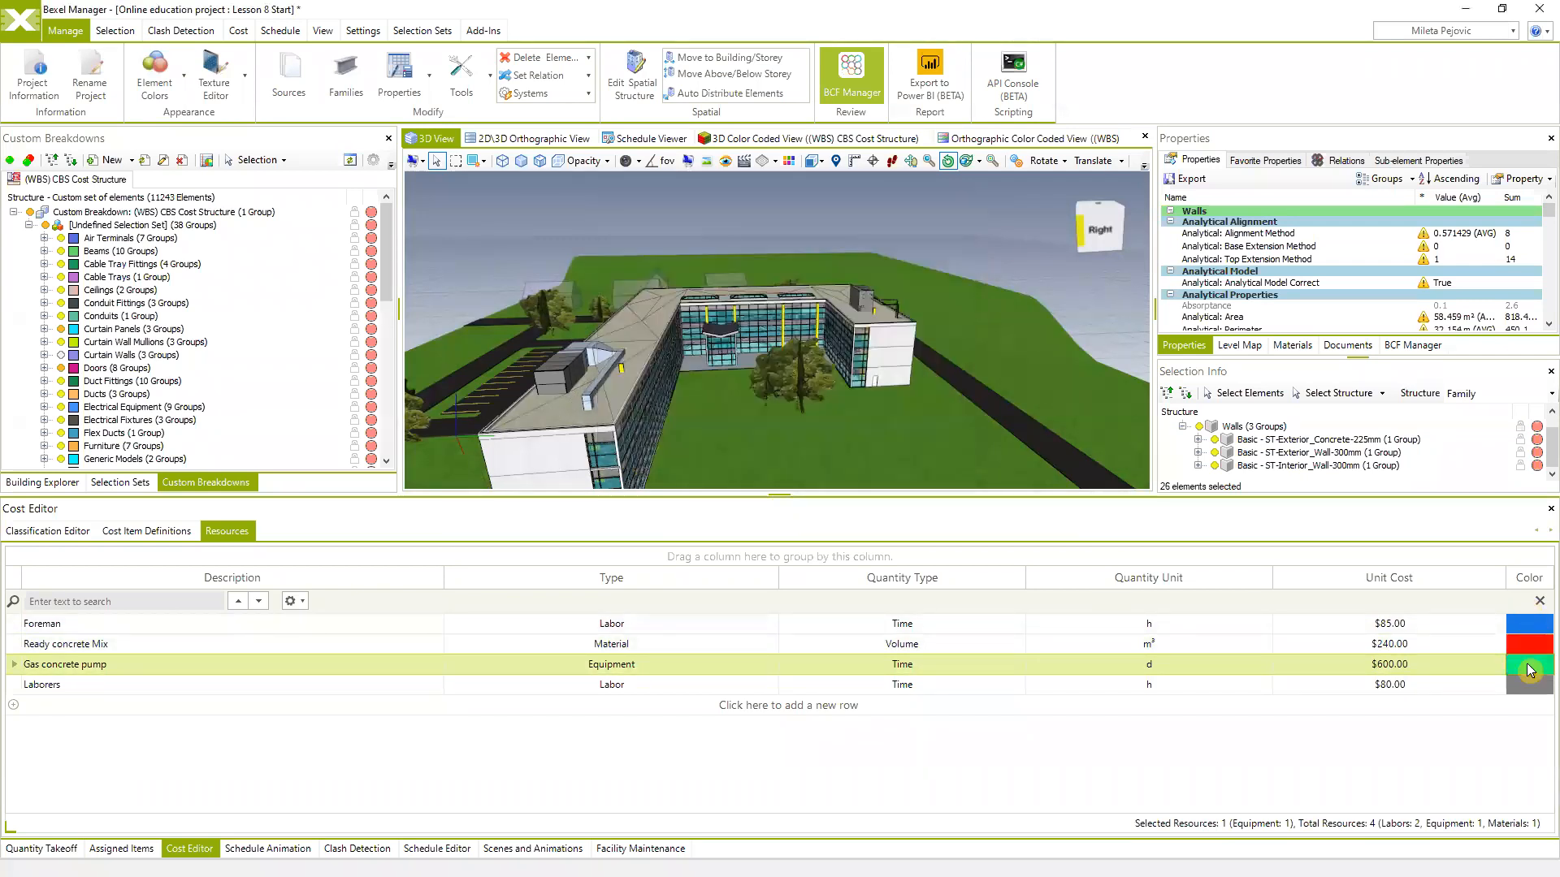
Assign the basic yellow color (RGB 255, 255, 0) to the Laborers resource
left_click(1527, 685)
left_click(1527, 685)
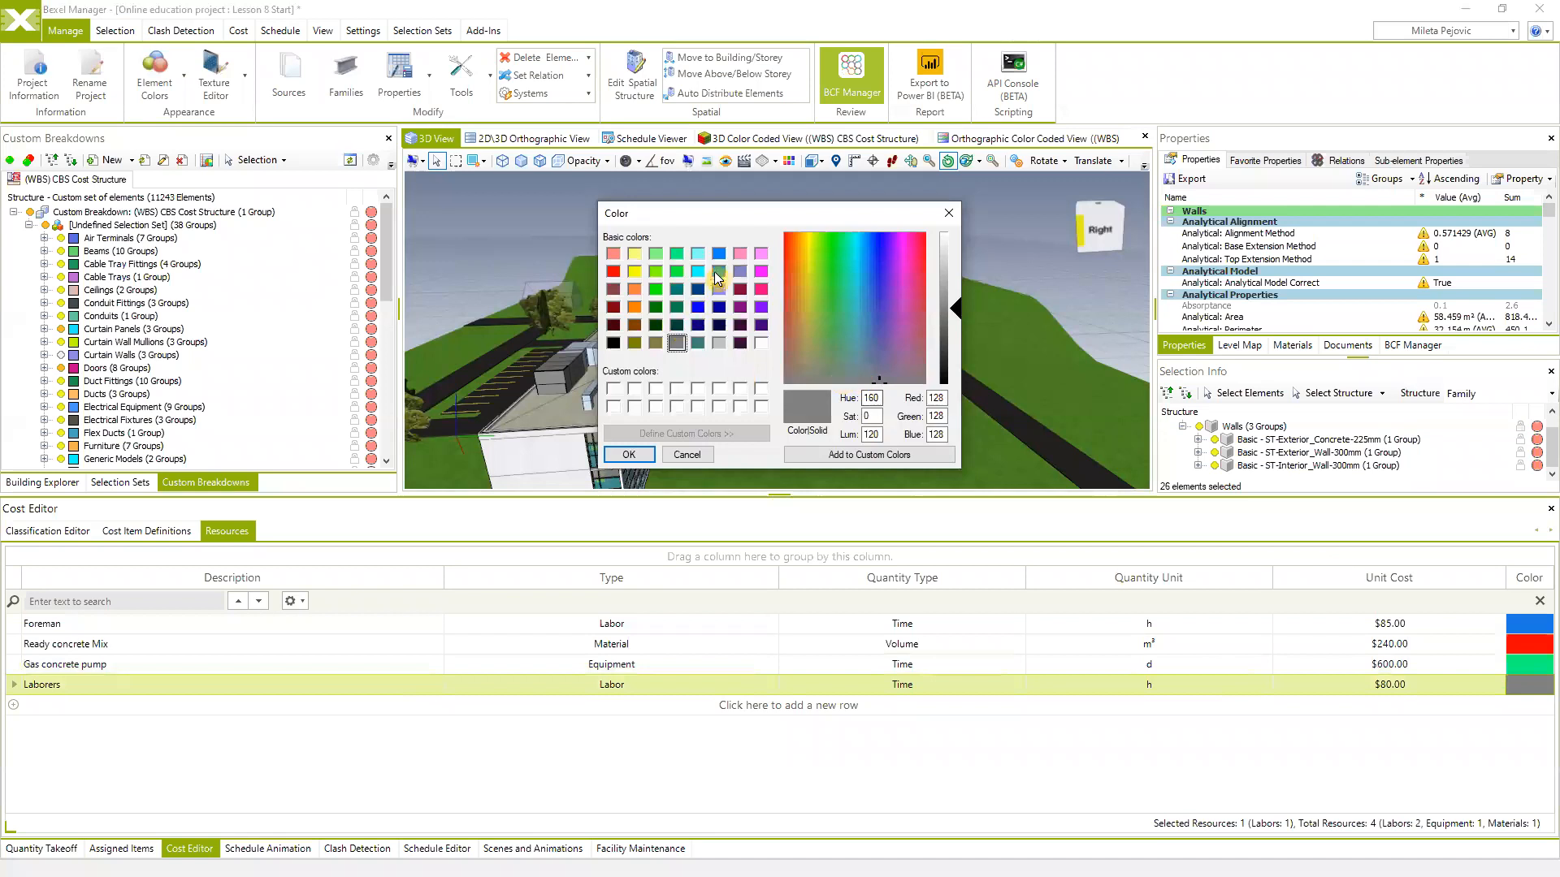
left_click(635, 272)
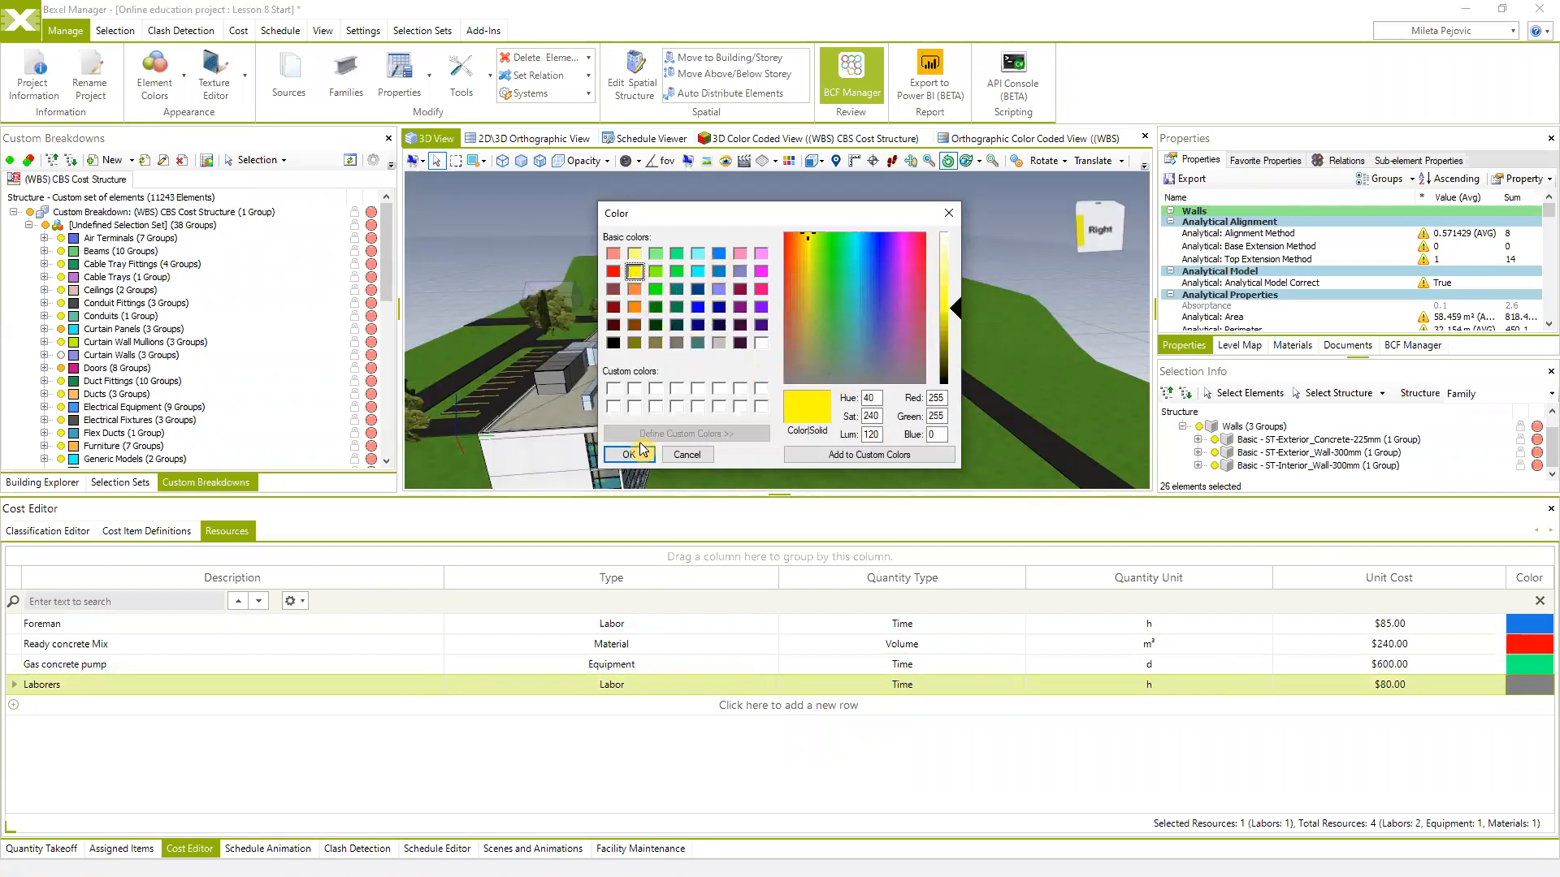
left_click(629, 454)
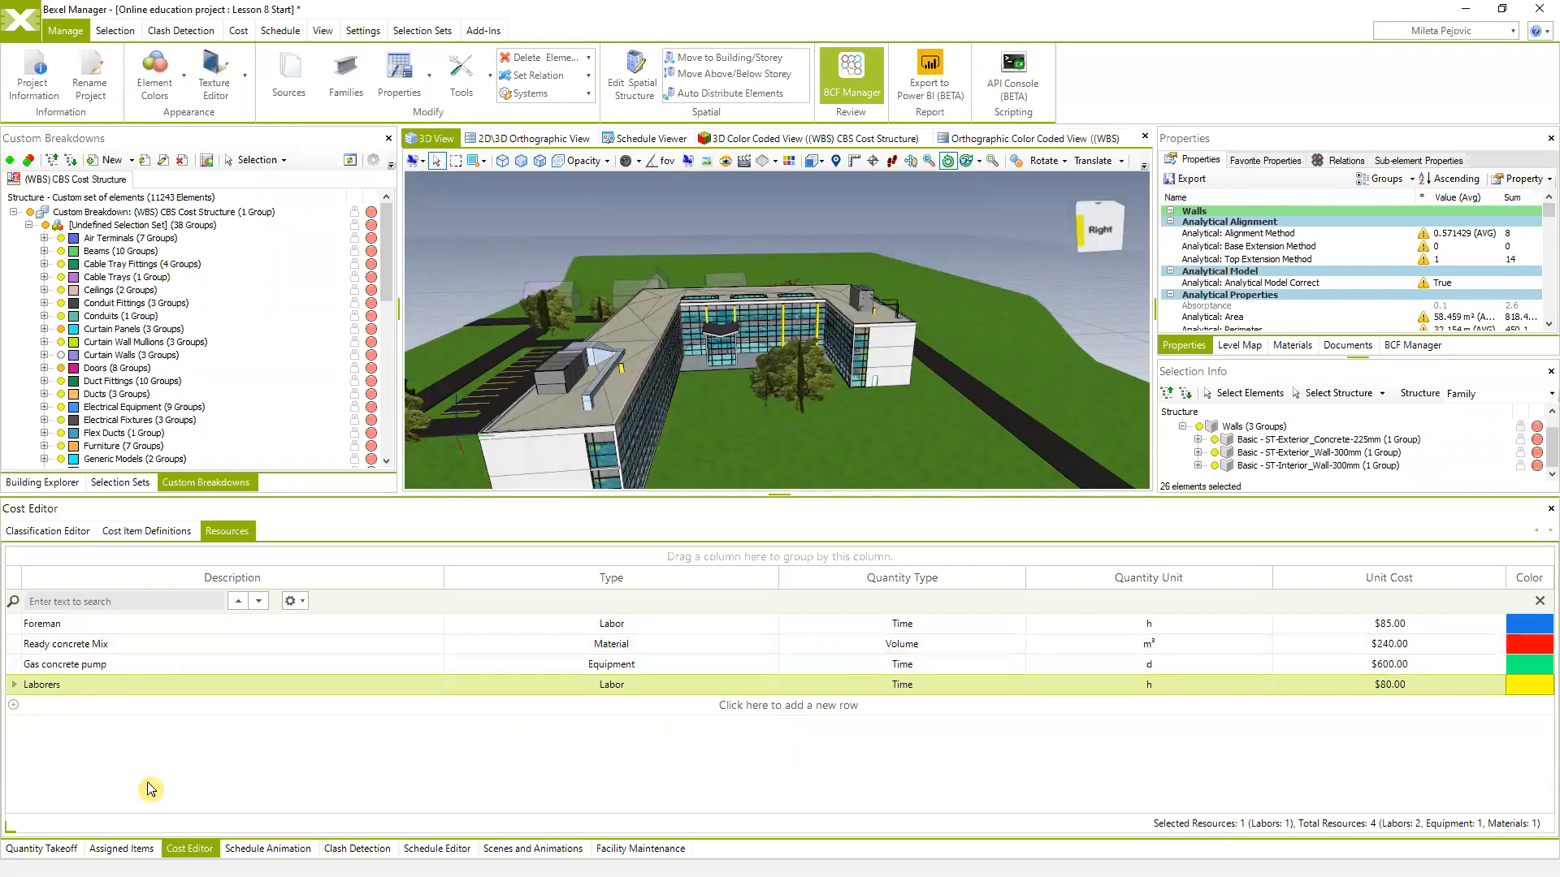
Add the Foreman, Gas concrete pump, Laborers and Ready concrete Mix resources to the definition of the Concrete wall pouring cost item
left_click(47, 531)
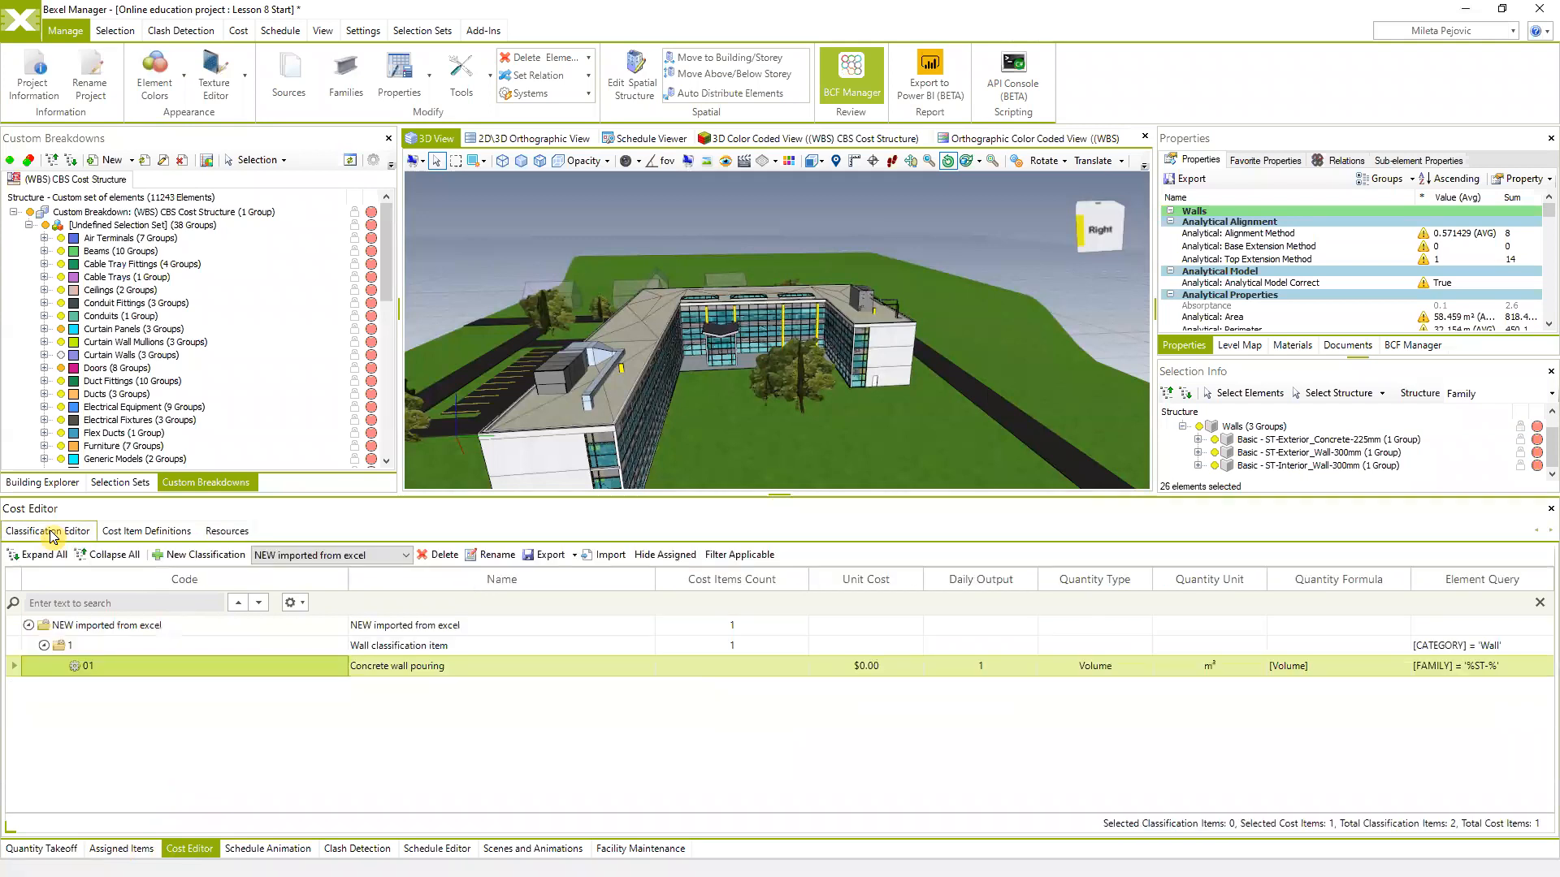
right_click(114, 664)
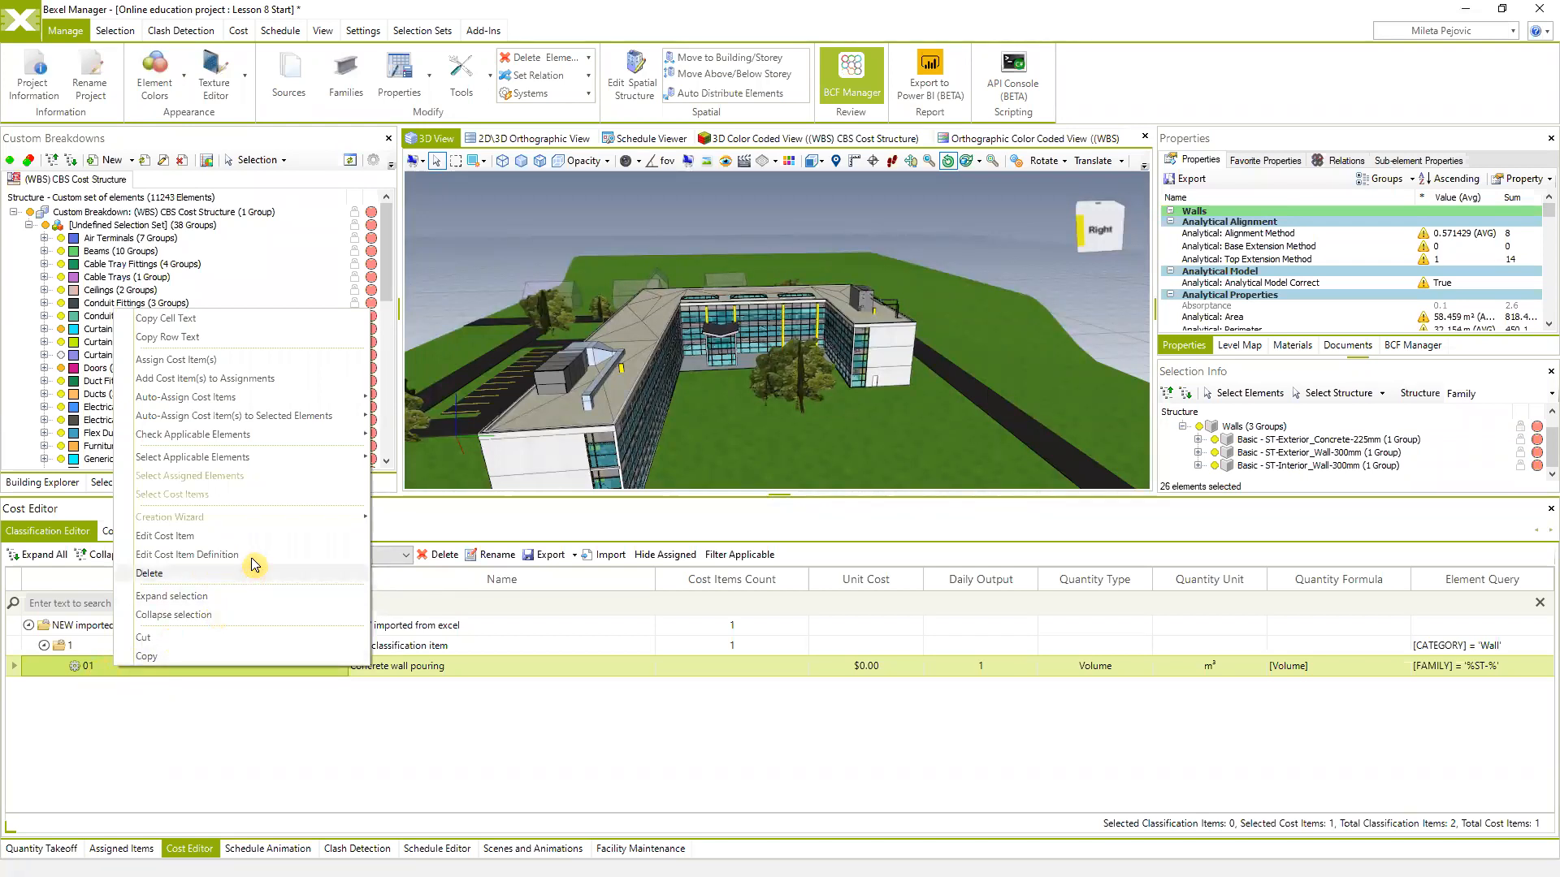
left_click(217, 557)
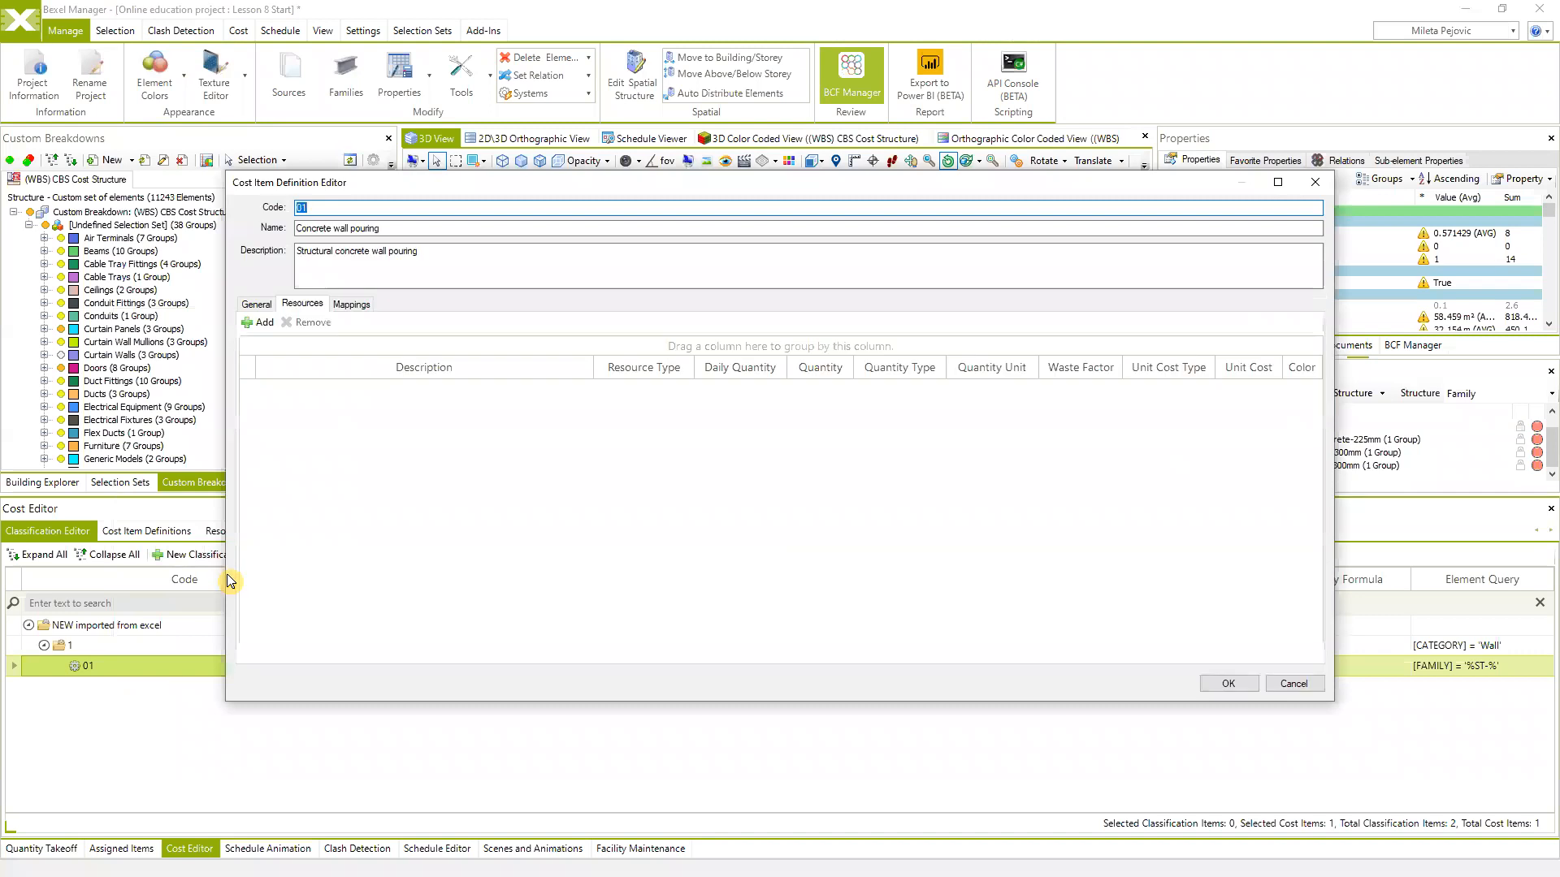
left_click(259, 322)
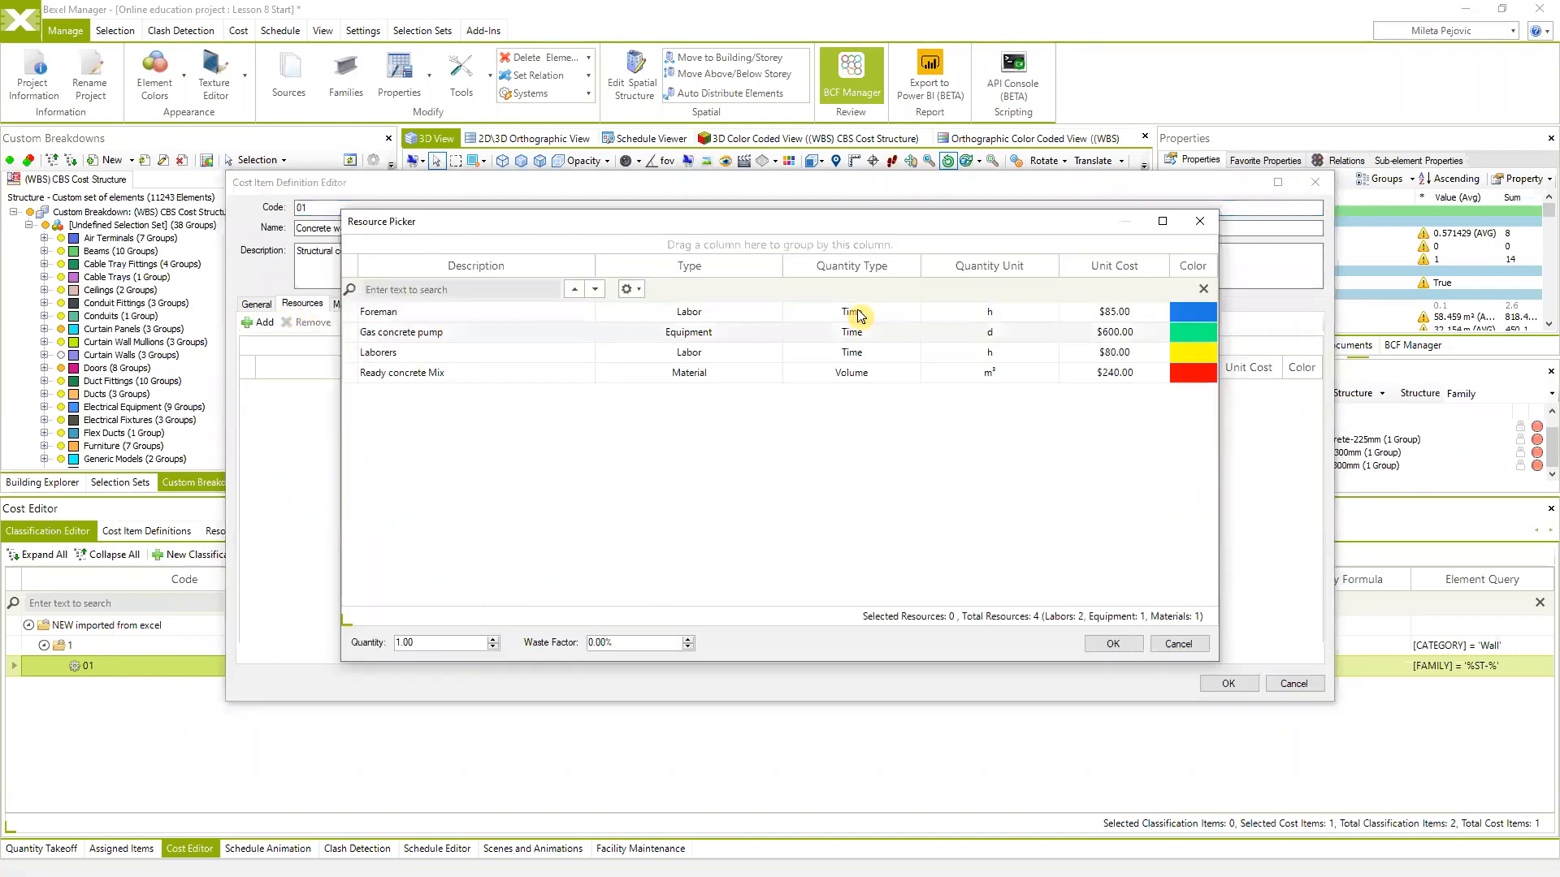
left_click(404, 311)
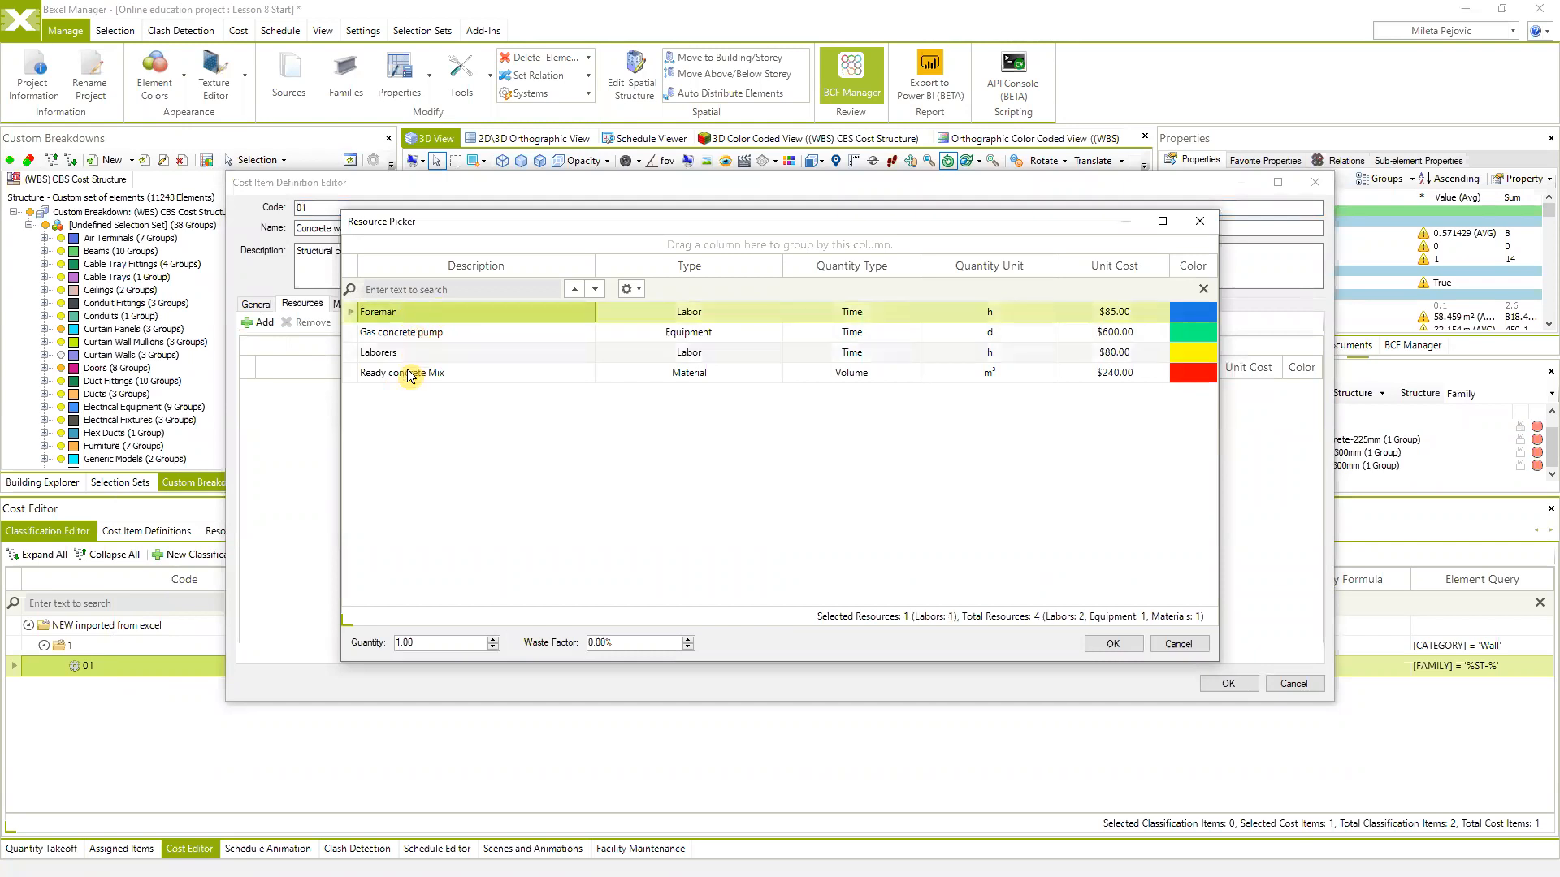
left_click(406, 374, "shift")
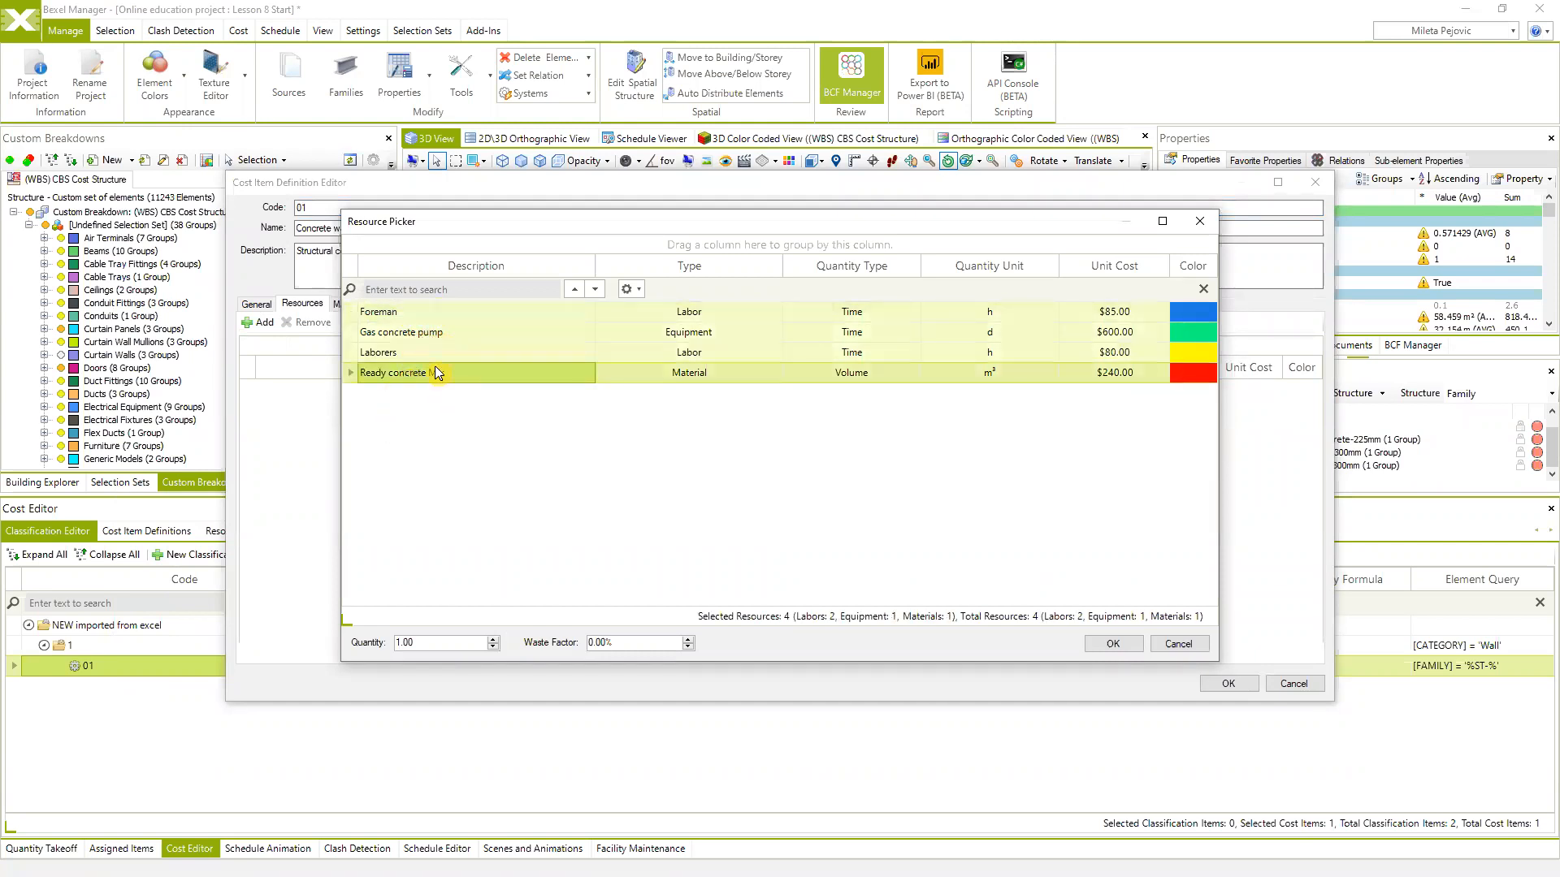
left_click(1113, 644)
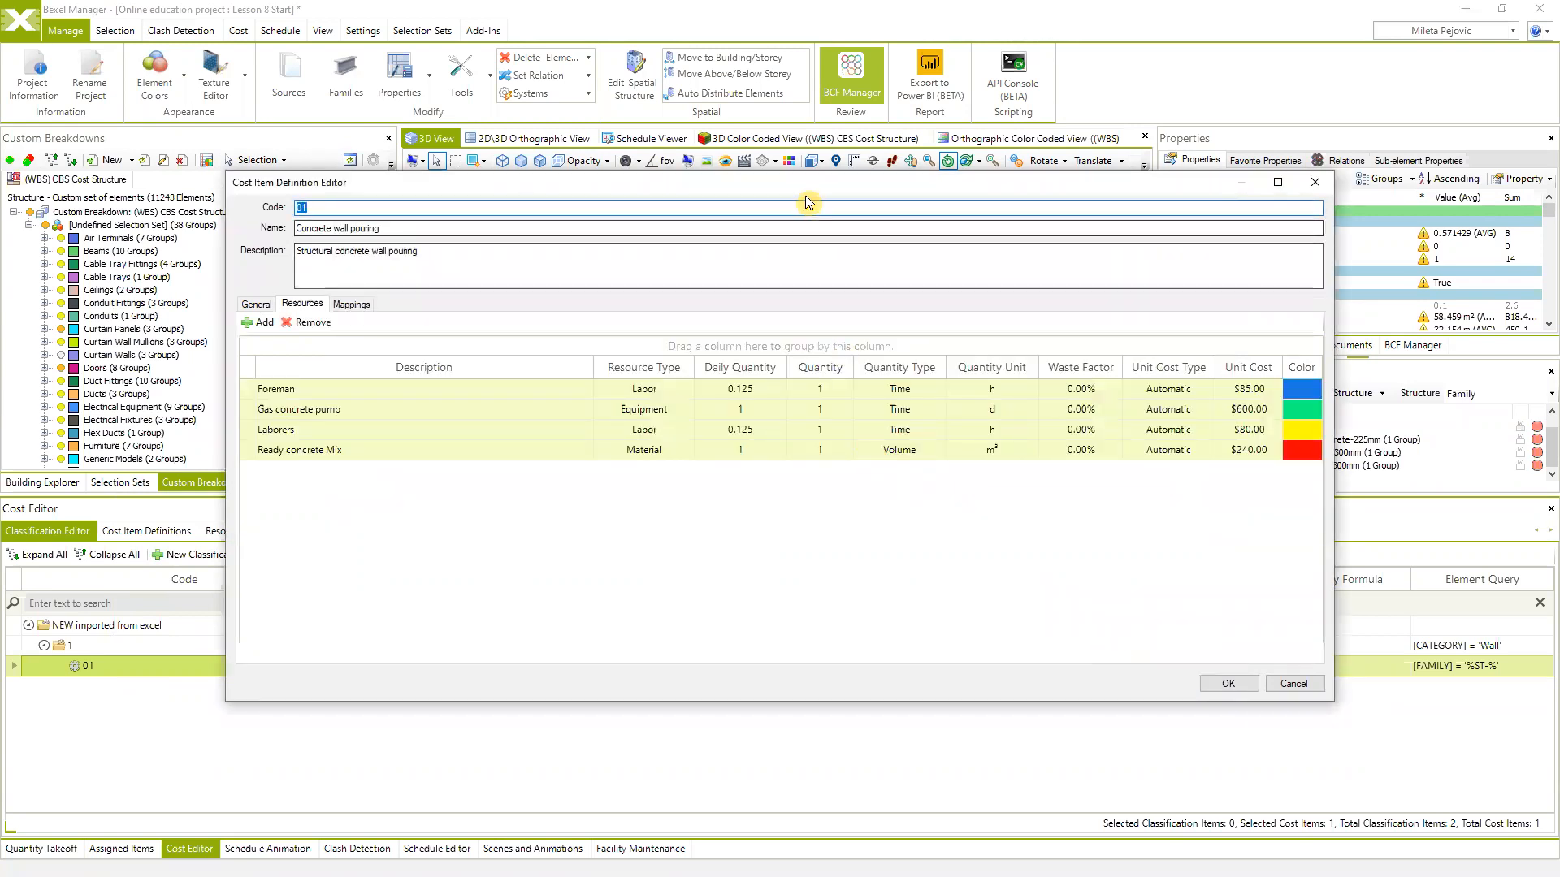
Examine the Concrete wall pouring item's daily output and cost alongside the quantities of its assigned resources
left_click_drag(800, 191, 785, 255)
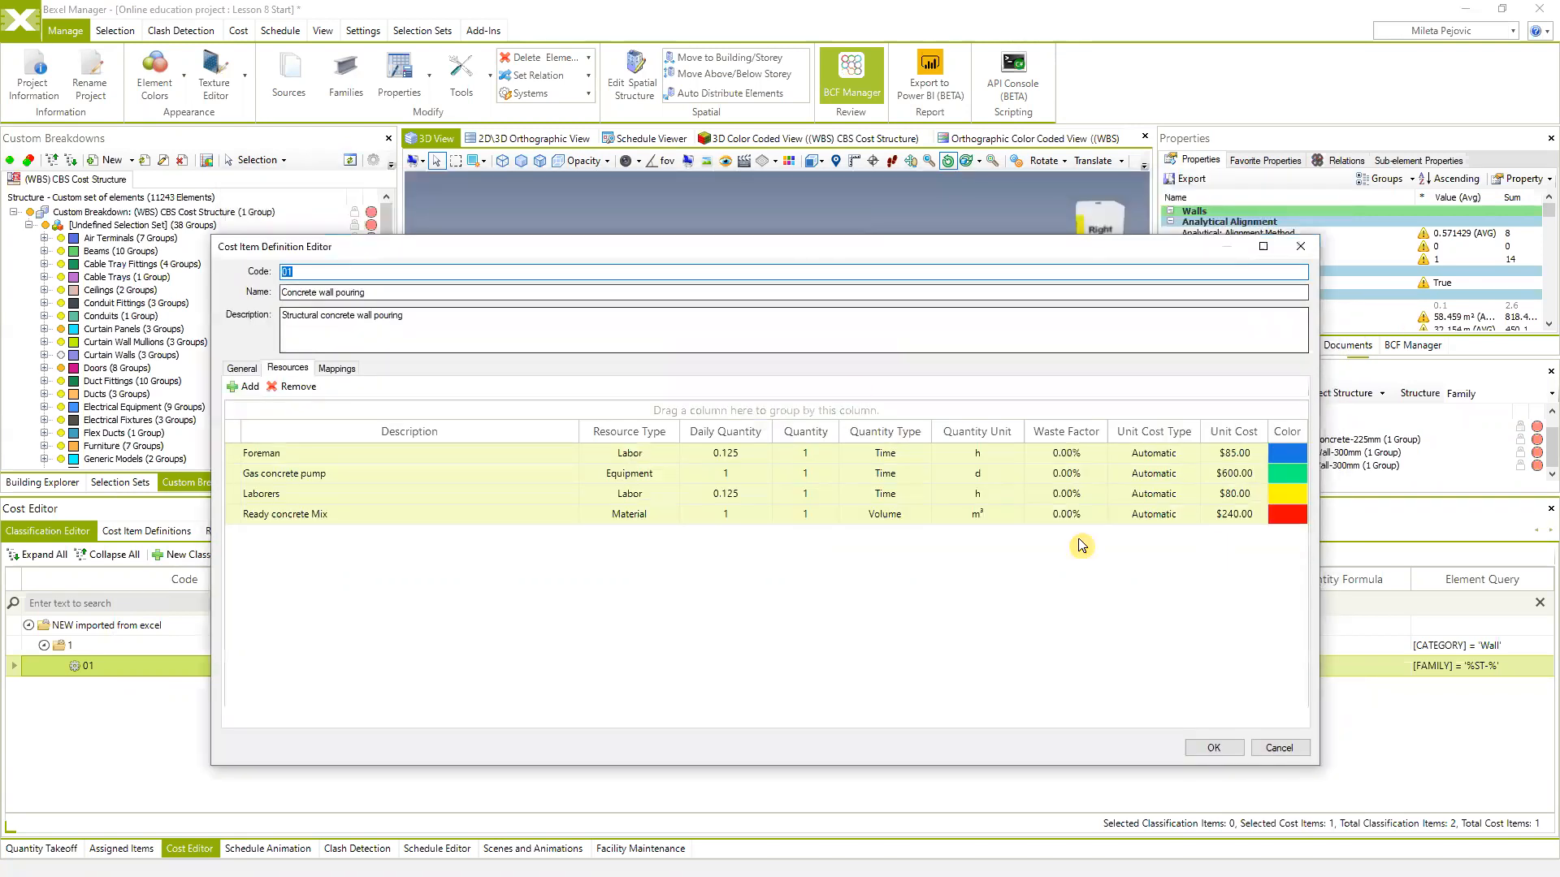
left_click(243, 368)
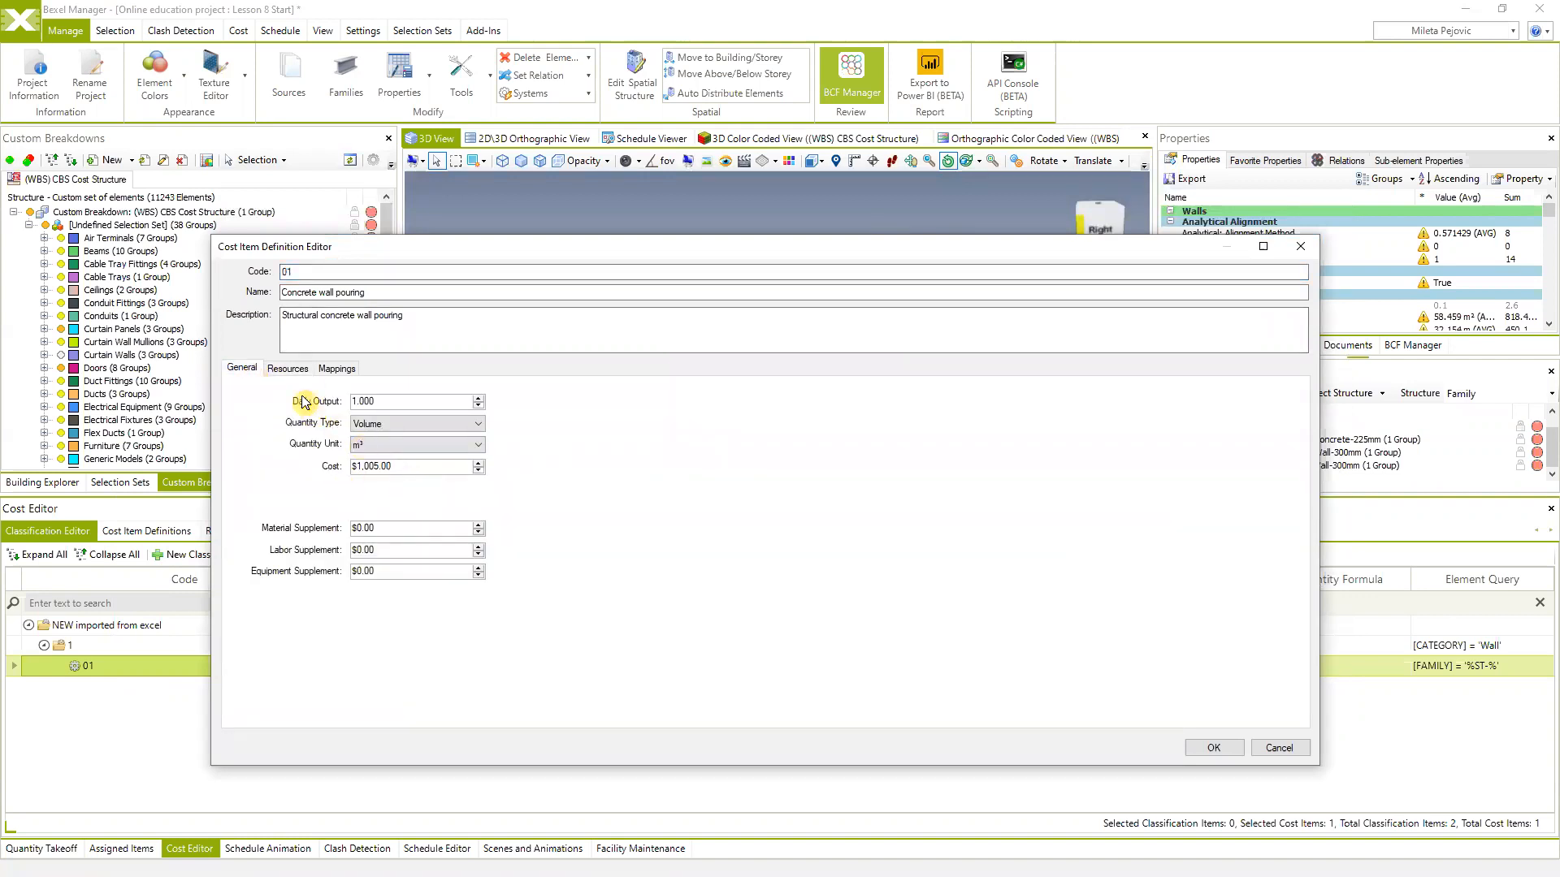
left_click(289, 368)
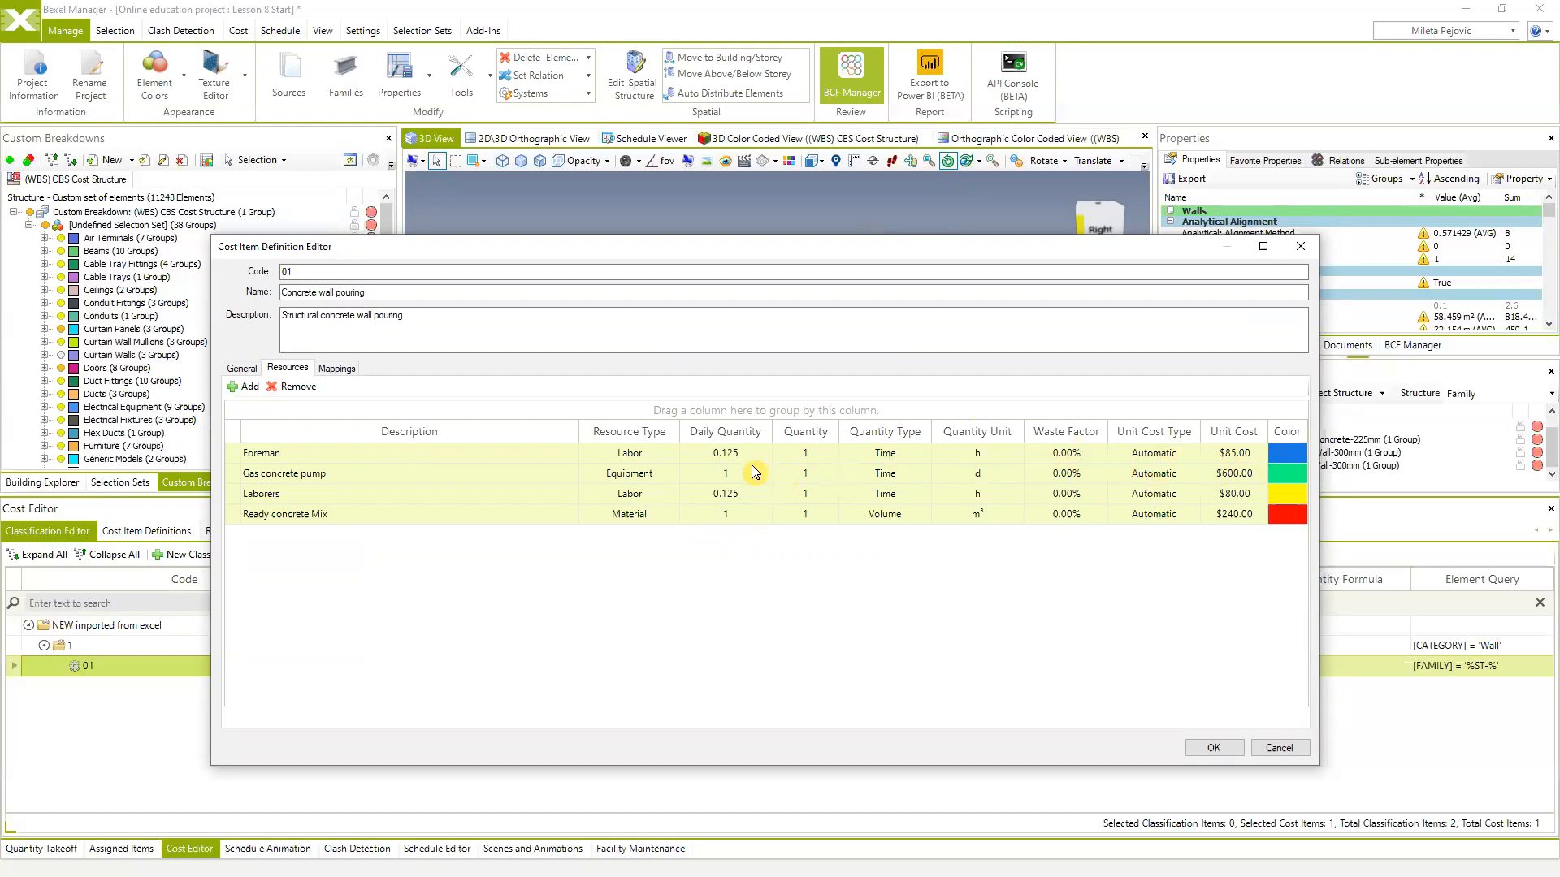
left_click(241, 367)
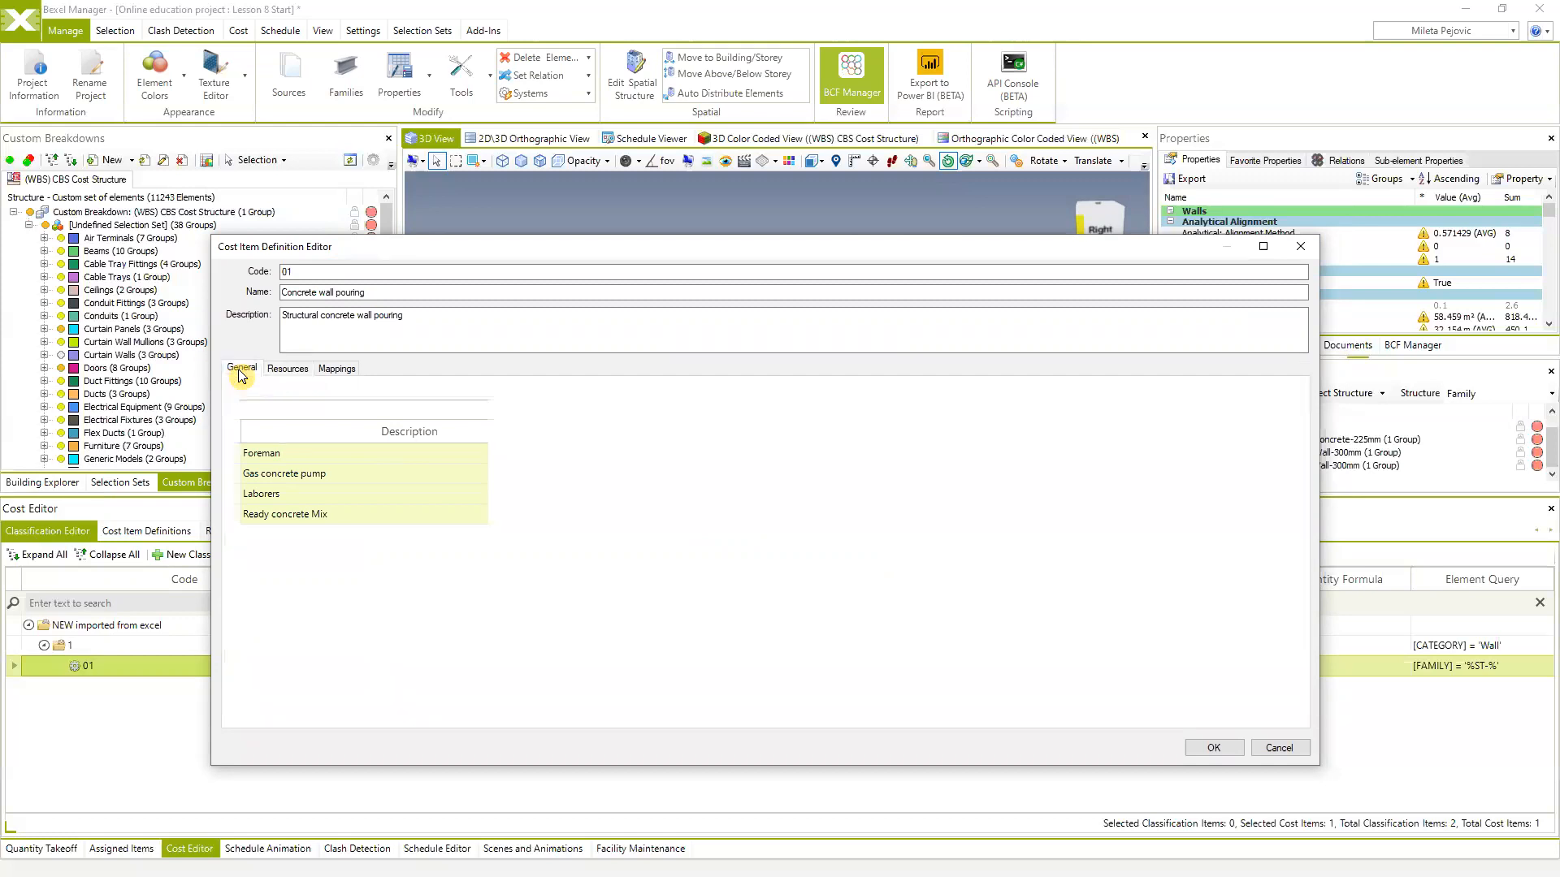
left_click(289, 369)
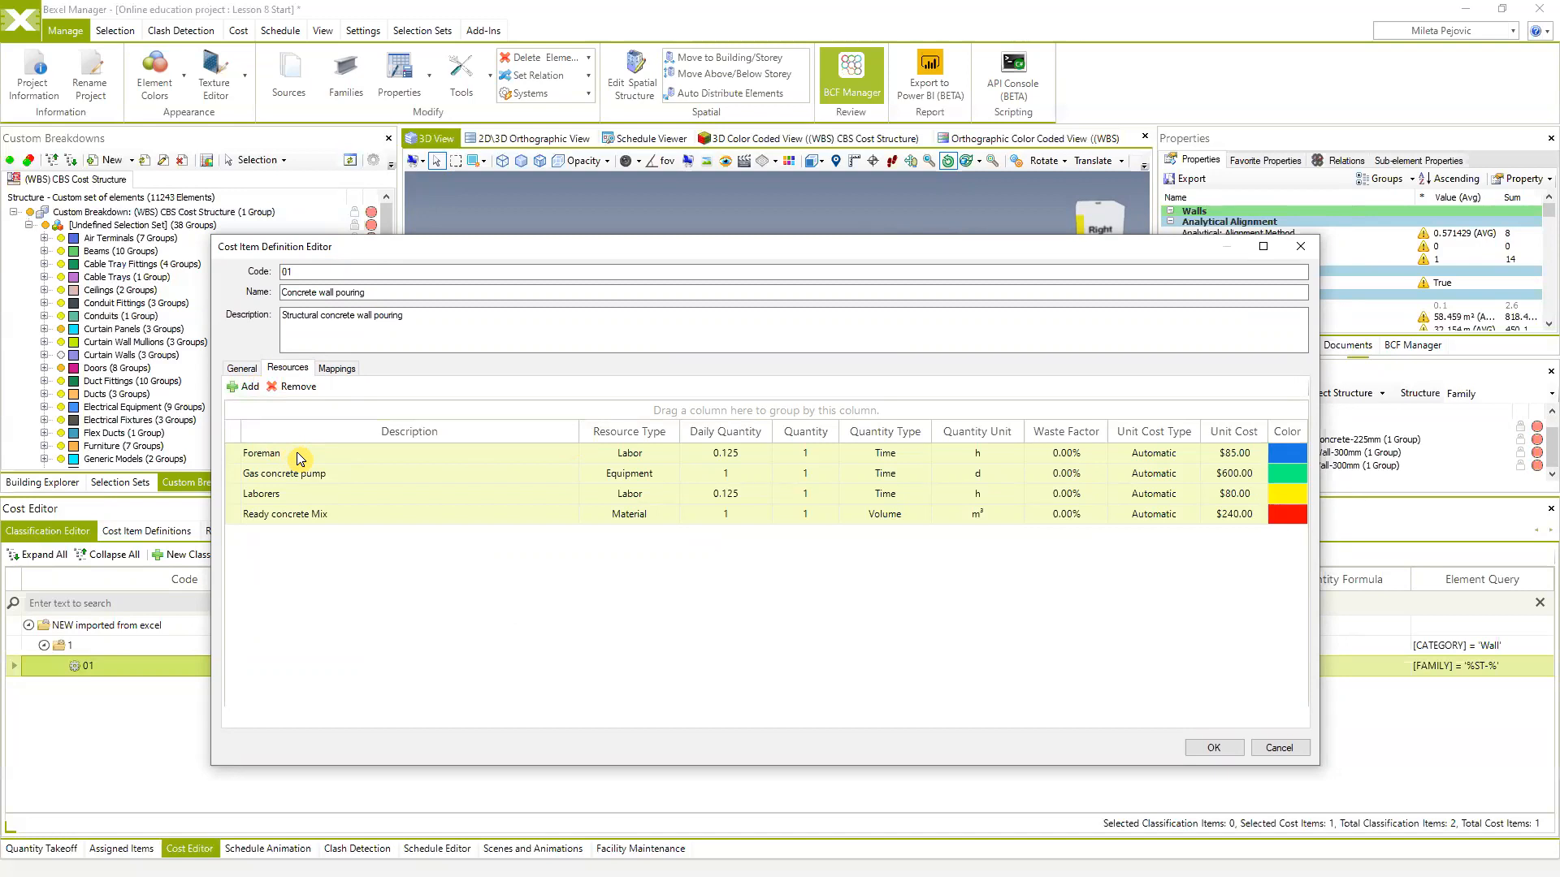
double_click(351, 293)
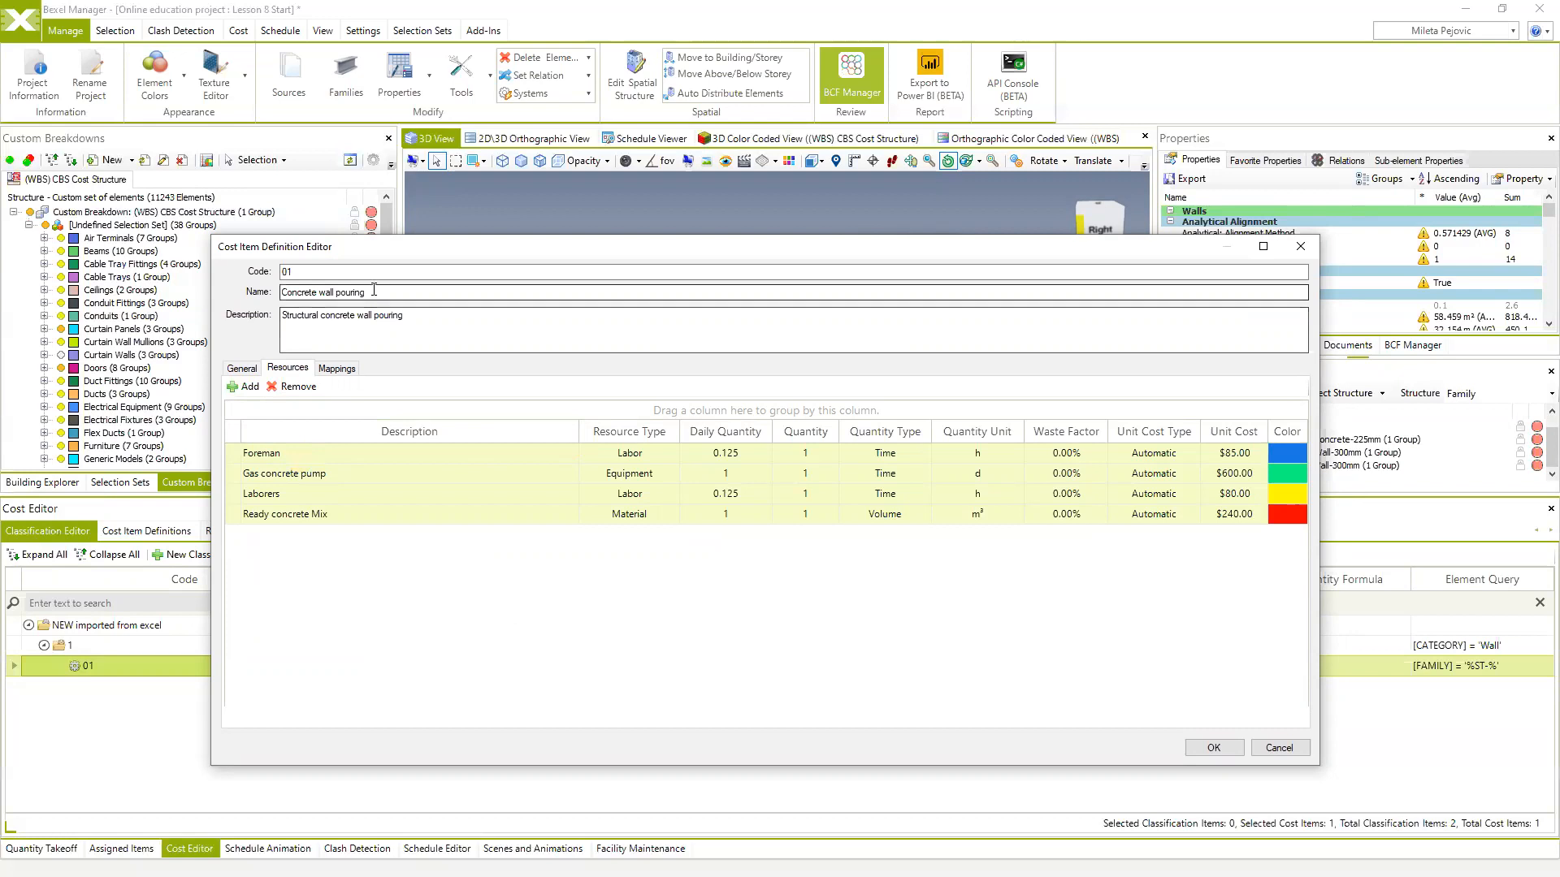
left_click_drag(284, 291, 364, 291)
left_click(384, 294)
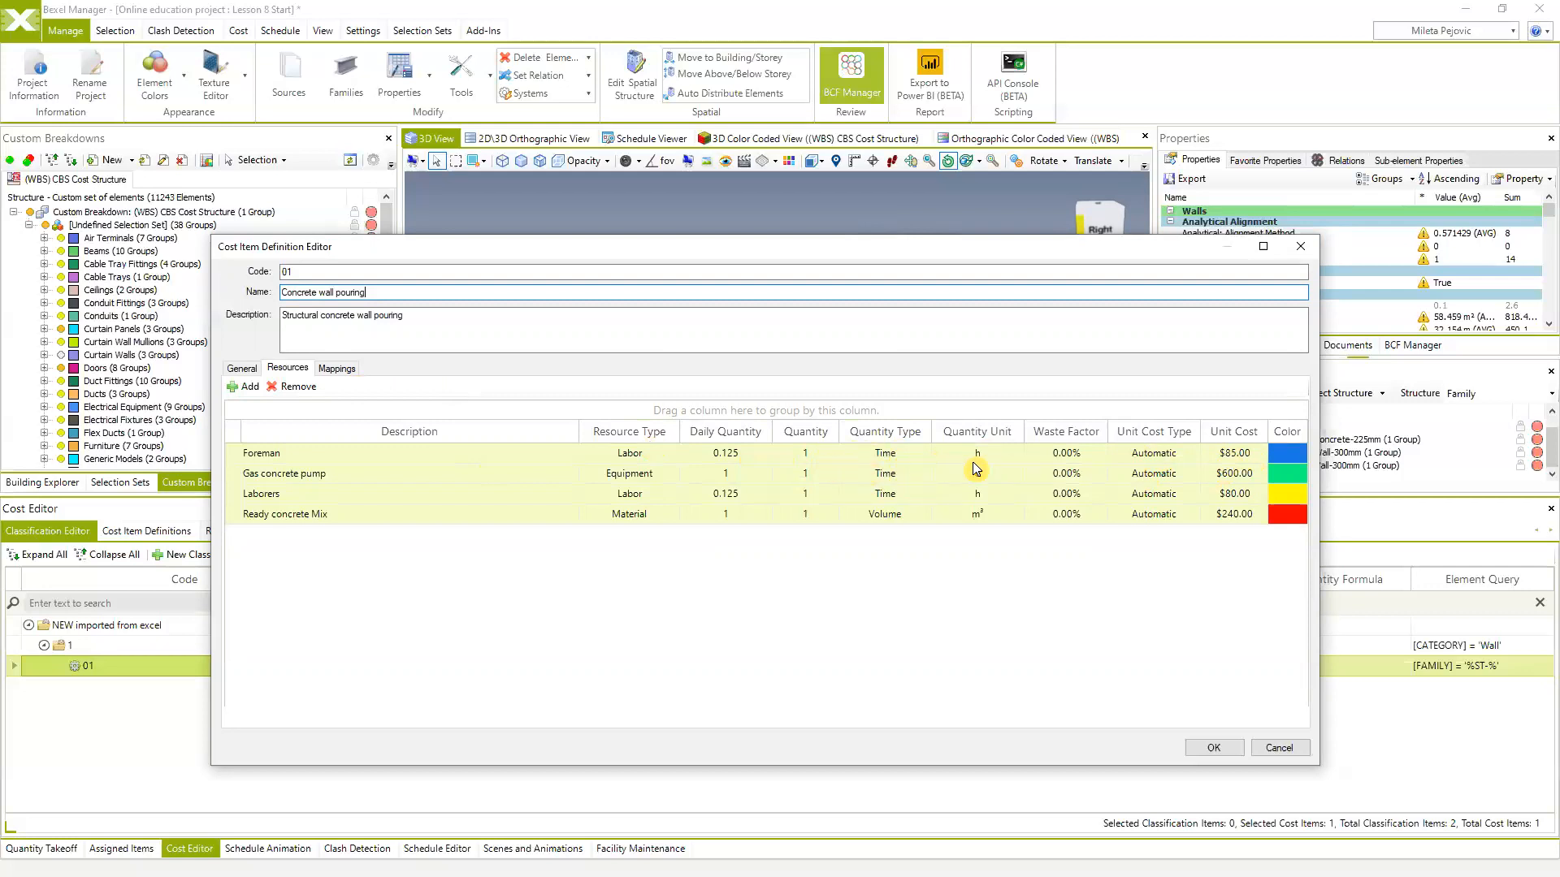
Set the Foreman's daily quantity to 1 in the cost item's resources
left_click(816, 453)
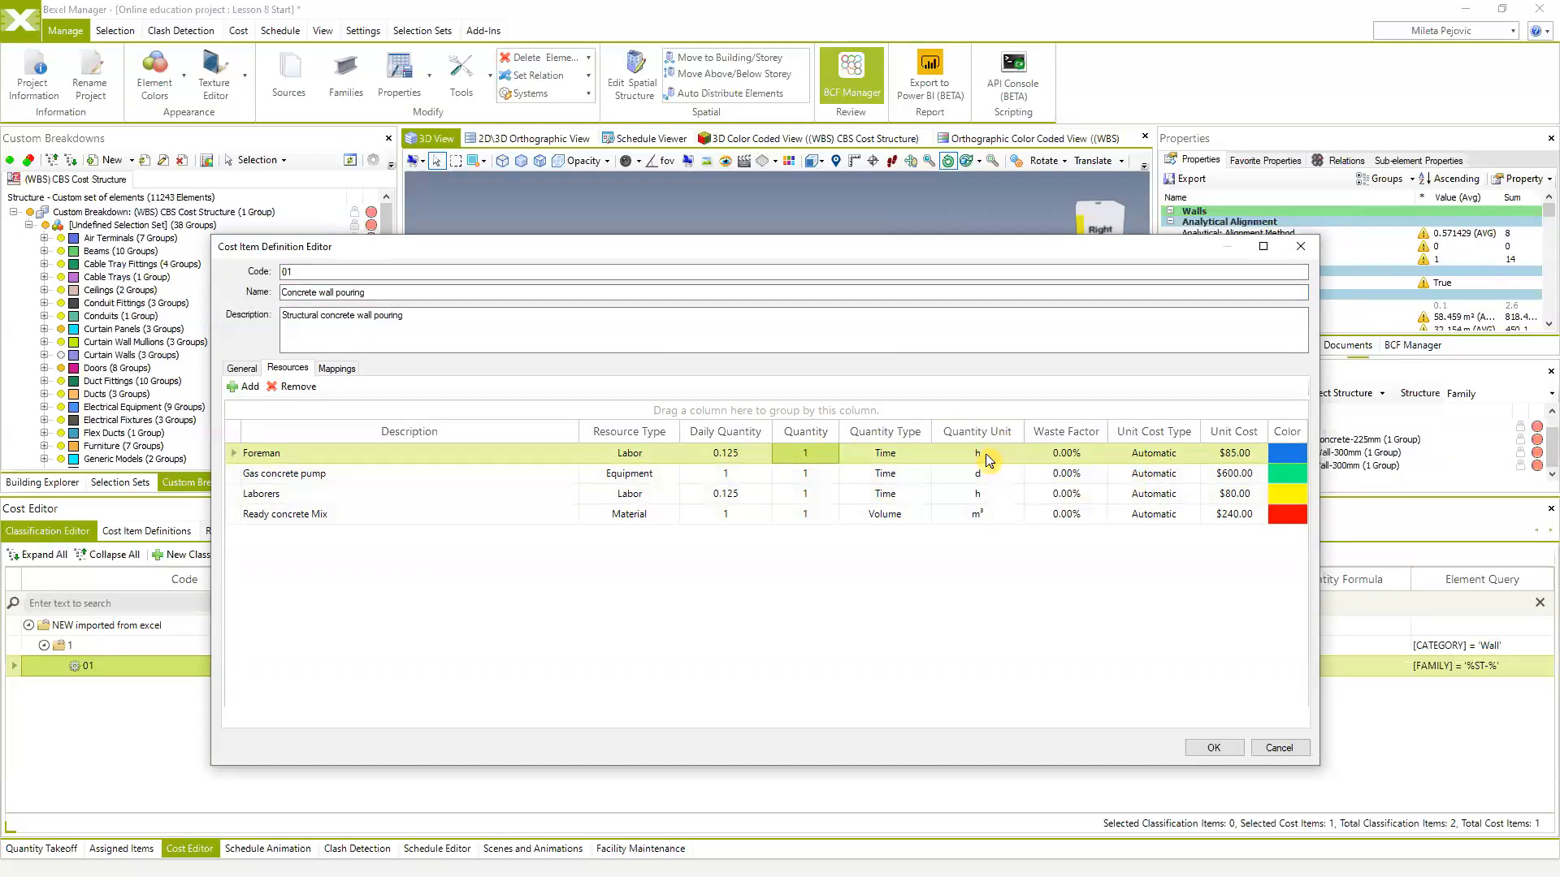
left_click(749, 454)
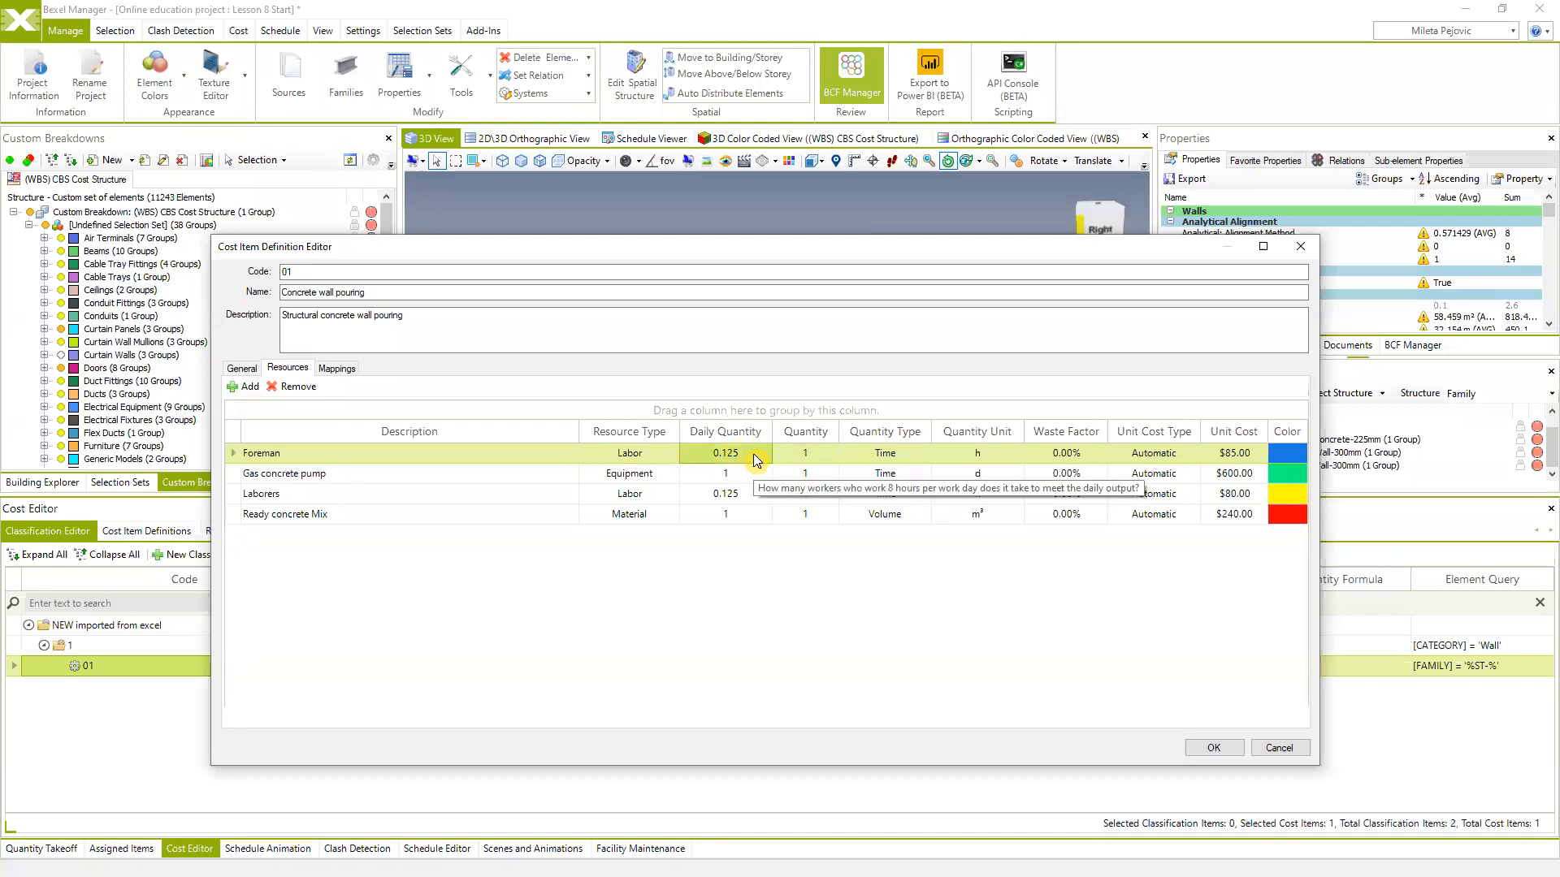
type("1")
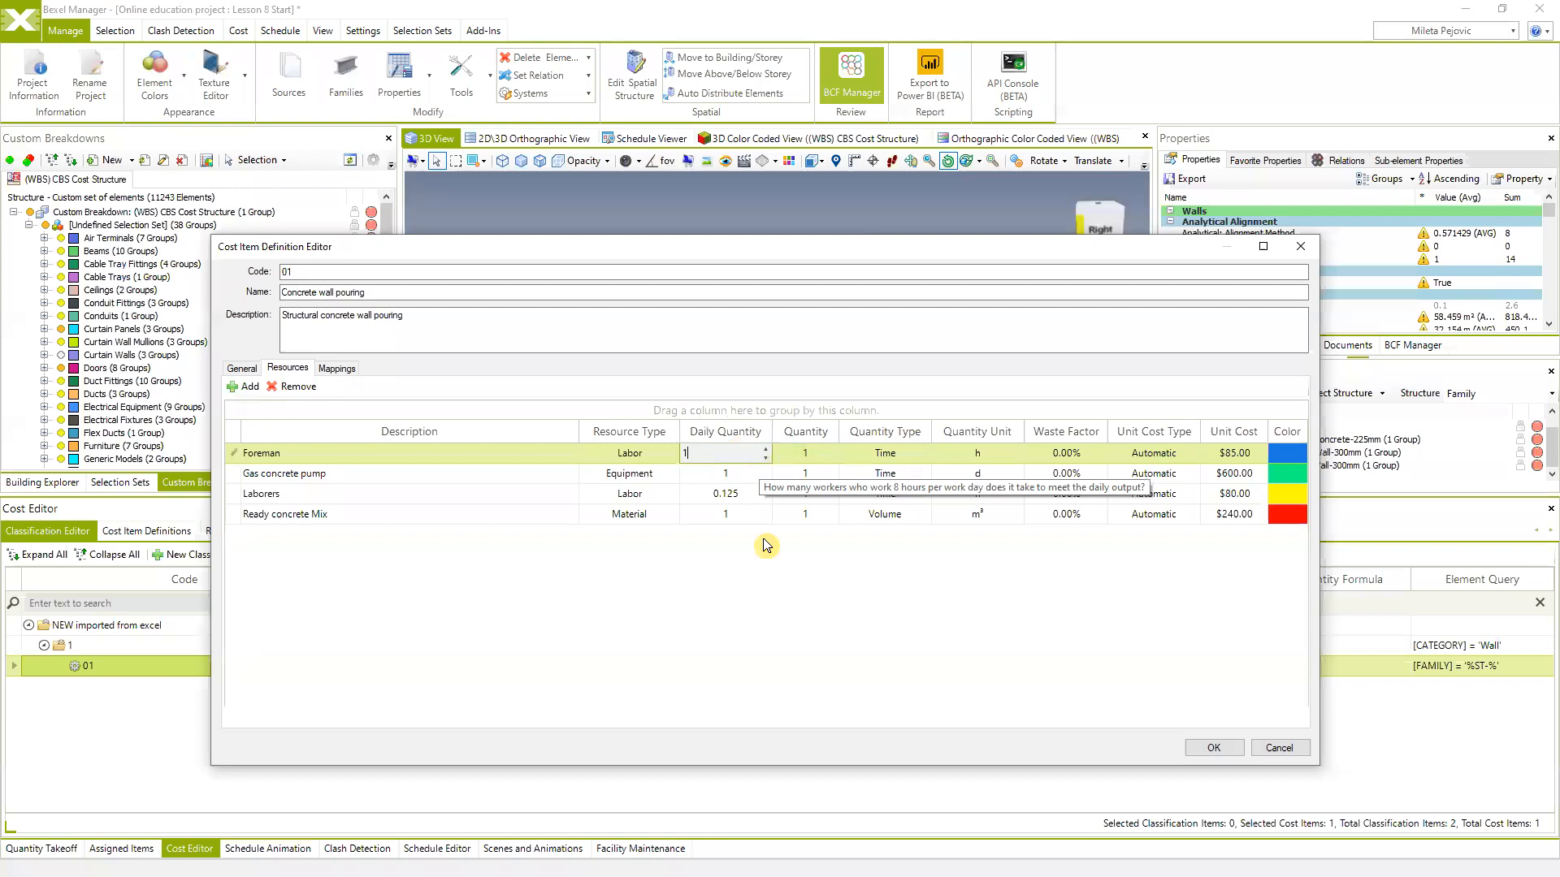
key("Return")
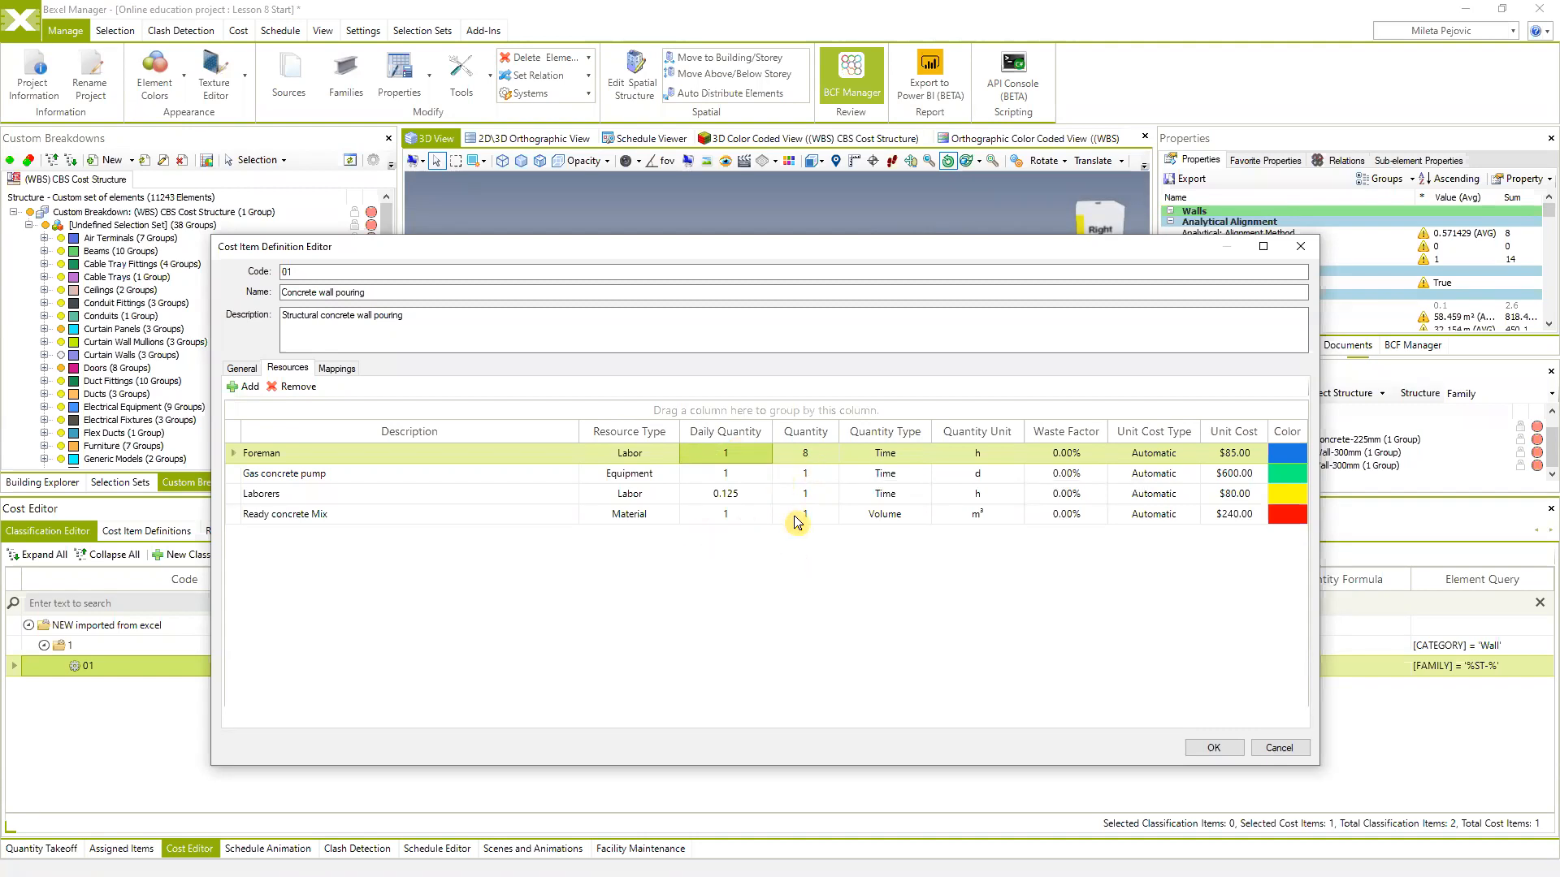
Set the Ready concrete Mix quantity to 12 m³ in the cost item's resources
left_click(824, 516)
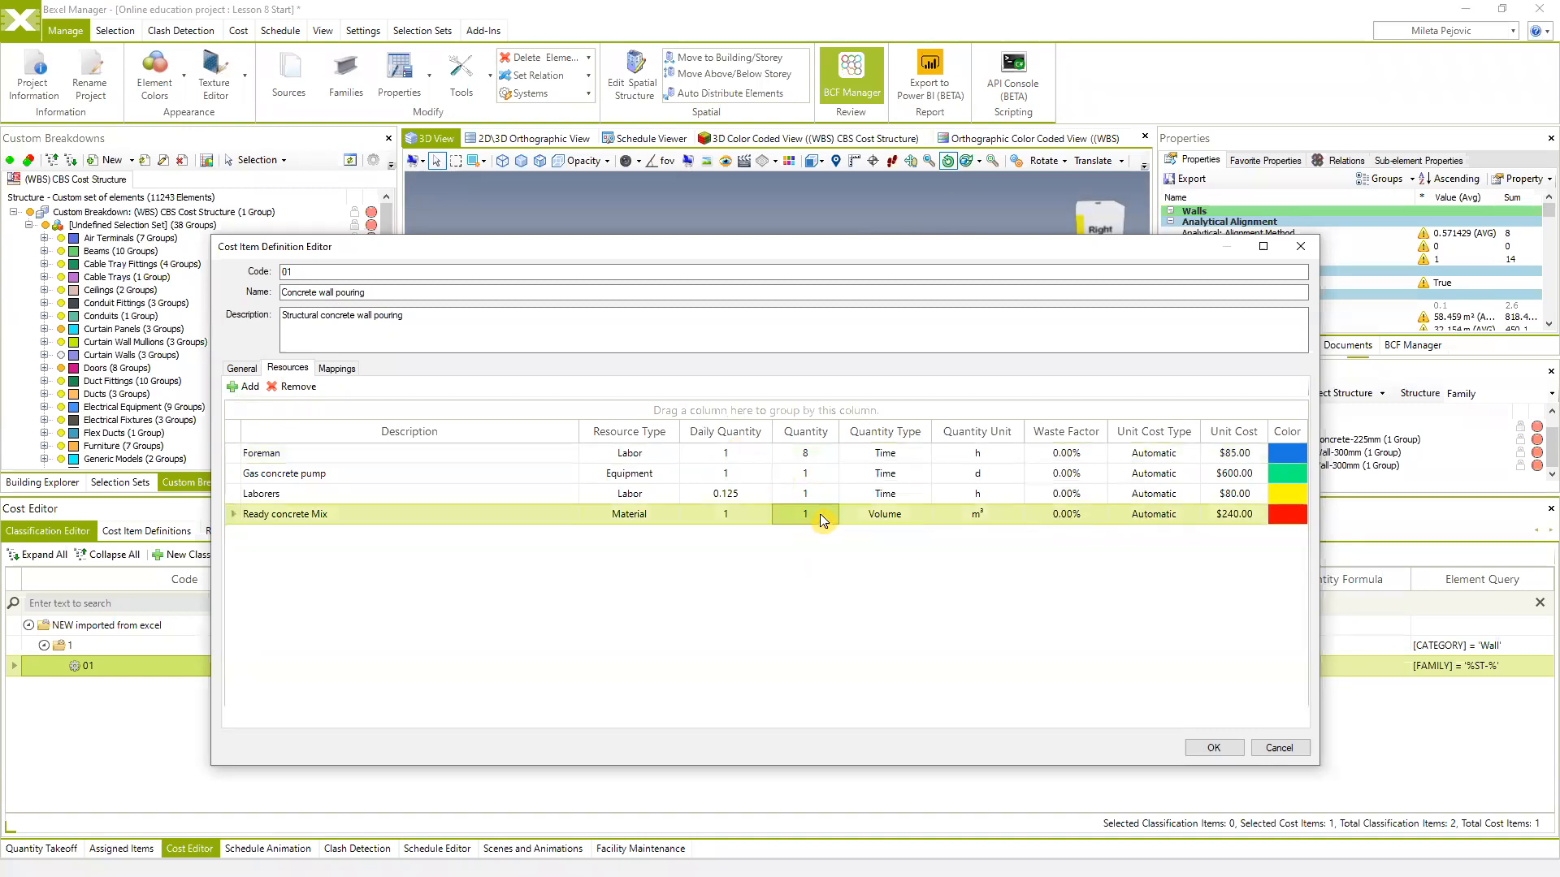
type("12")
key("Return")
Set the Concrete wall pouring cost item's daily output to 12 m³
left_click(241, 368)
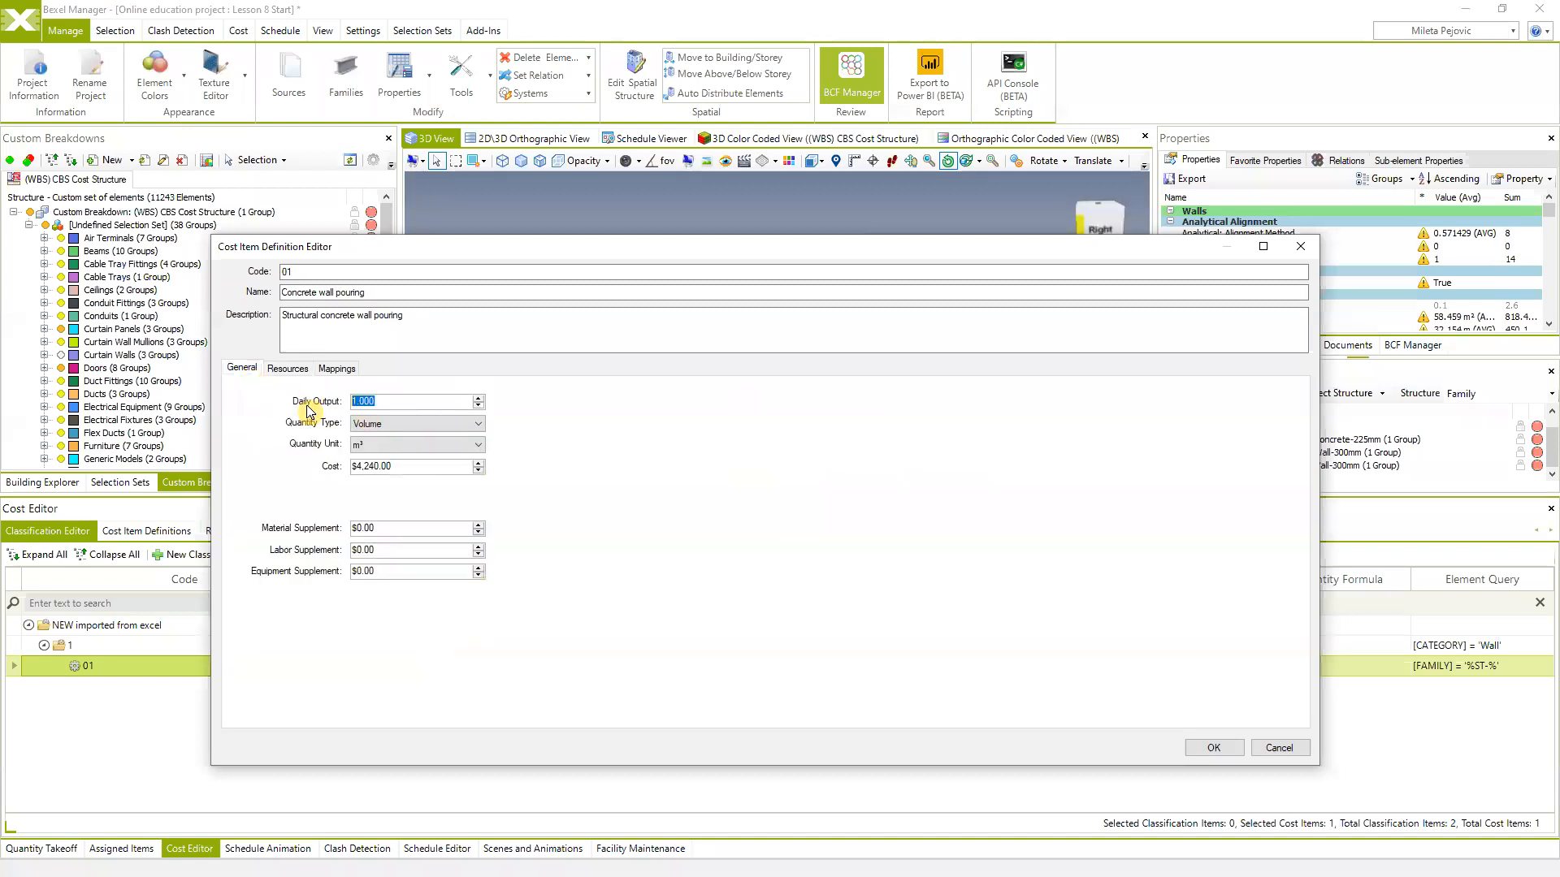
type("12")
key("Return")
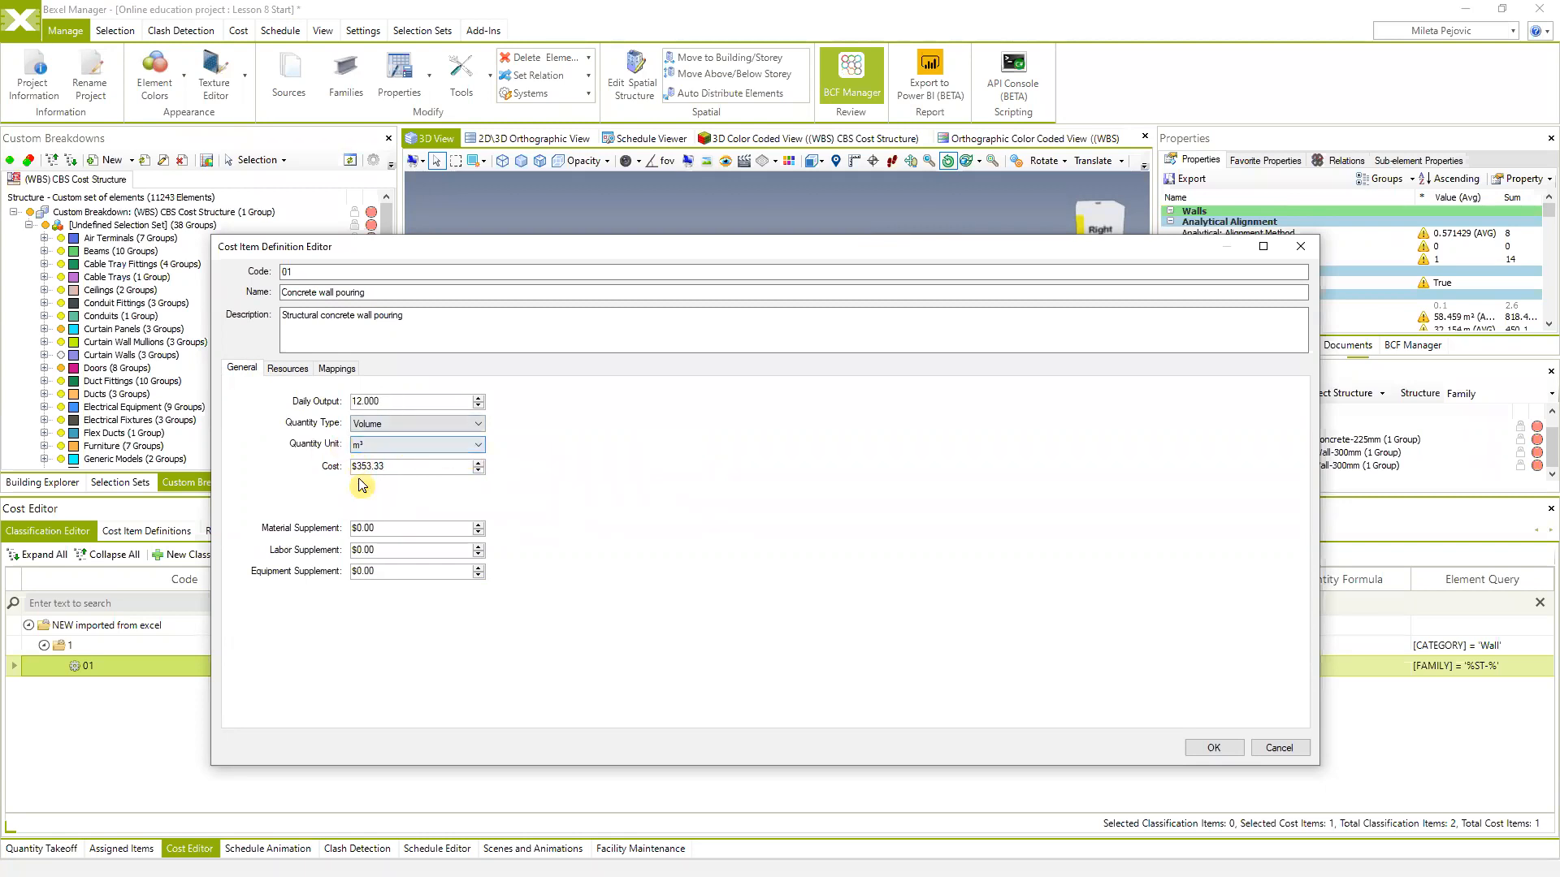
Set the Laborers quantity to 16 hours in the cost item's resources
left_click(287, 368)
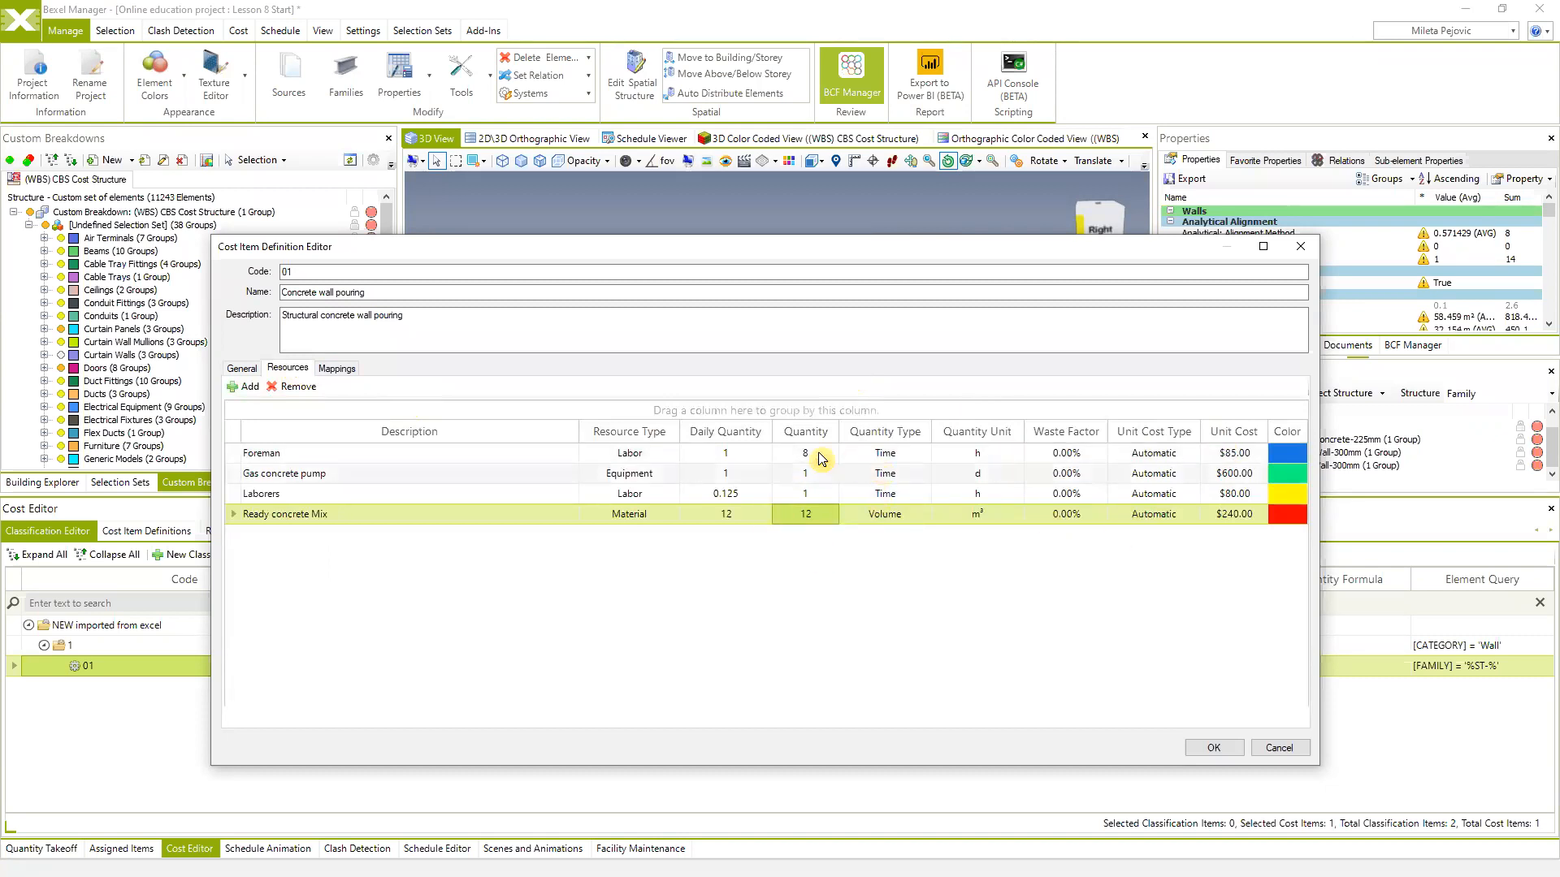
left_click(242, 368)
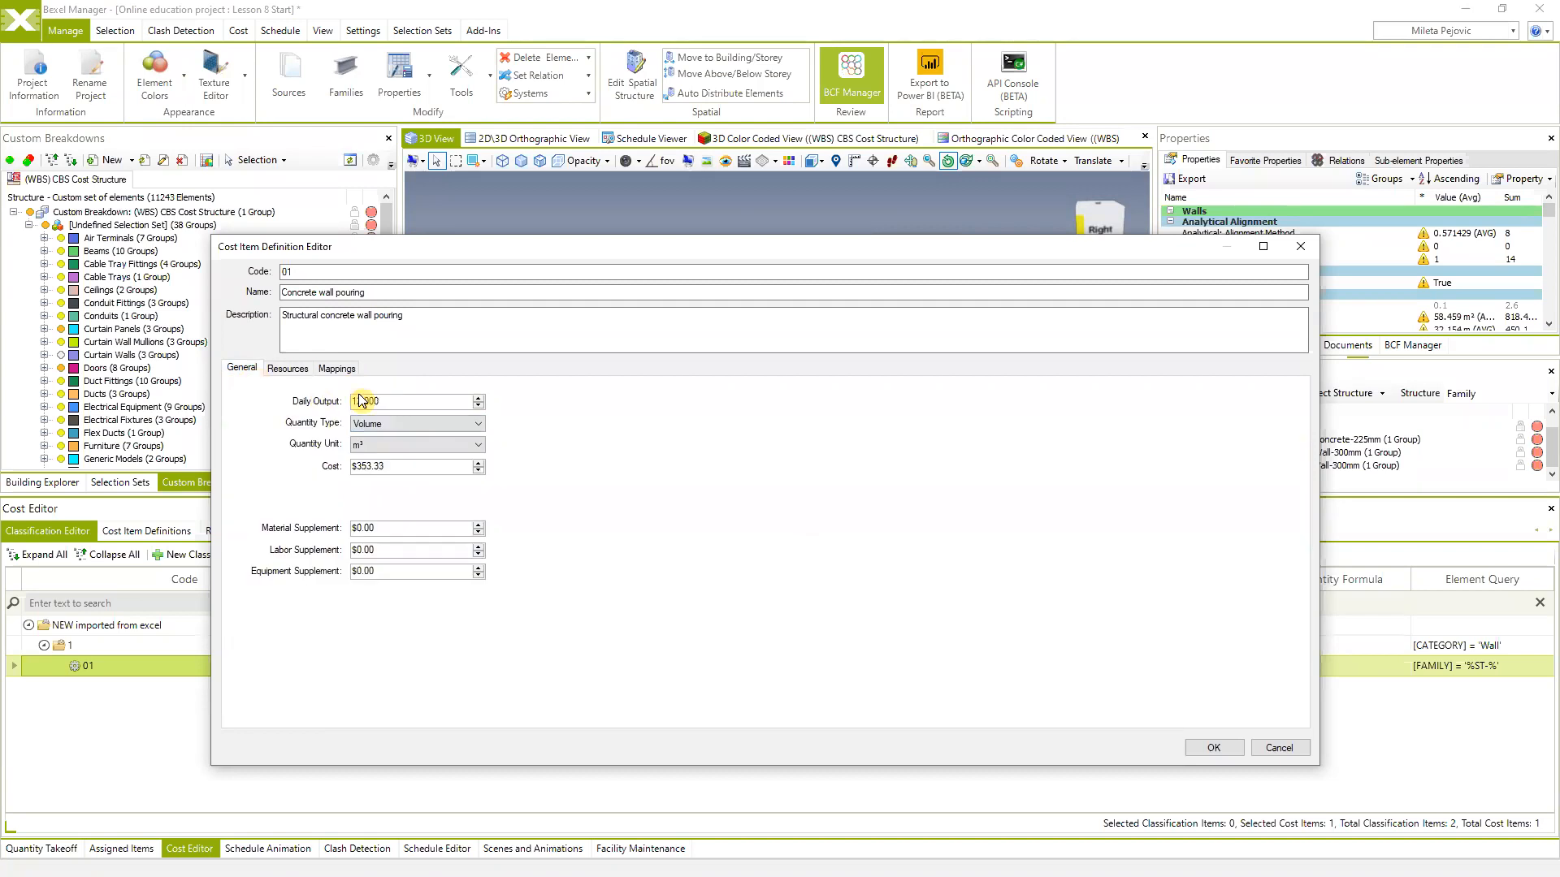
left_click(287, 368)
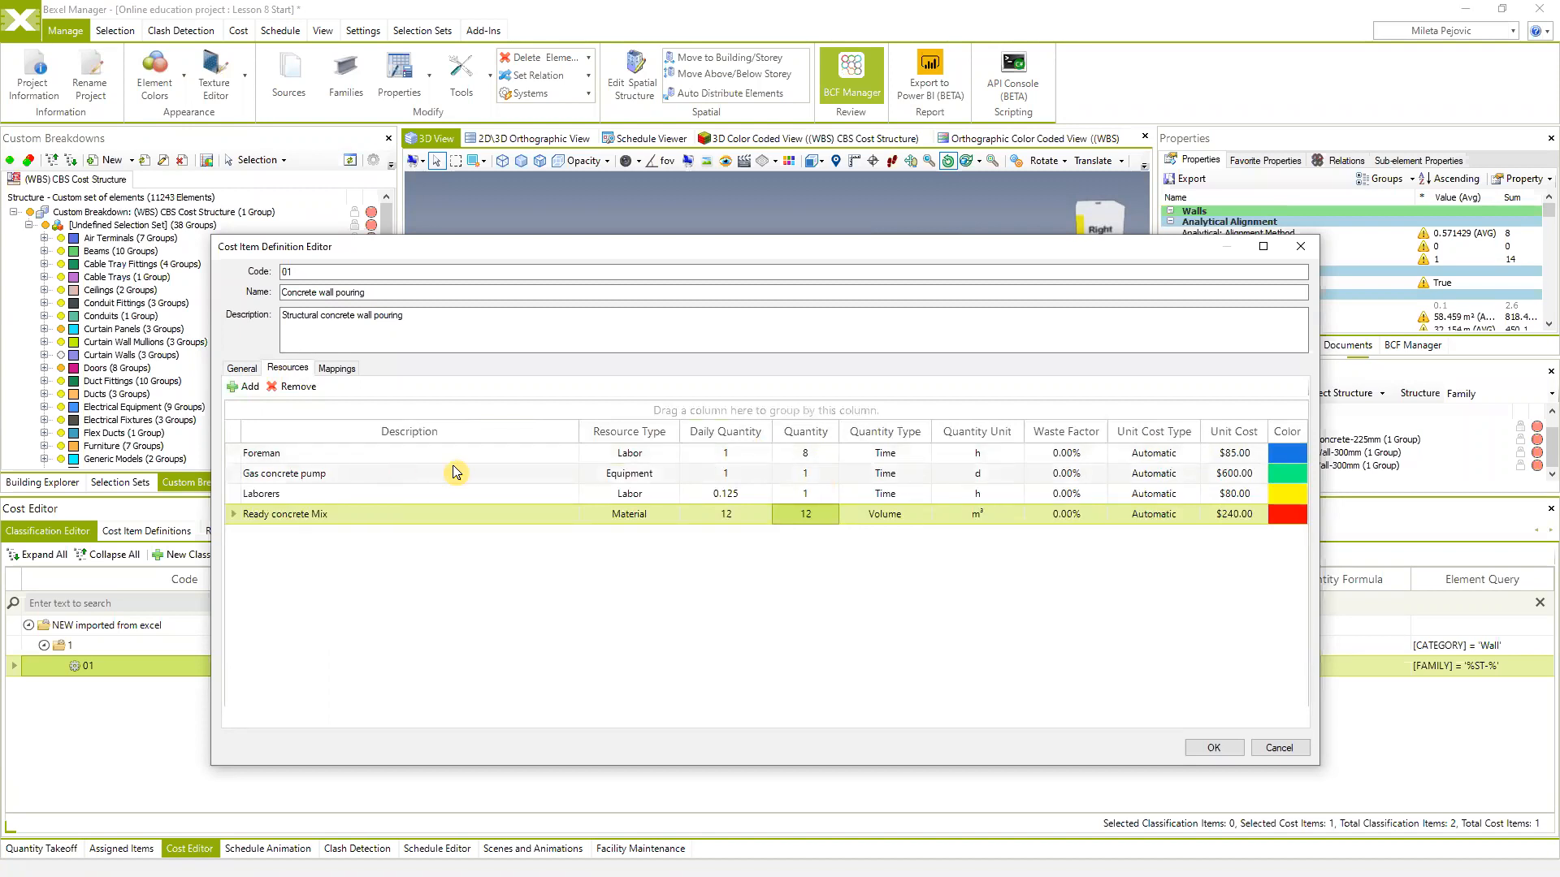
left_click(810, 494)
left_click(776, 494)
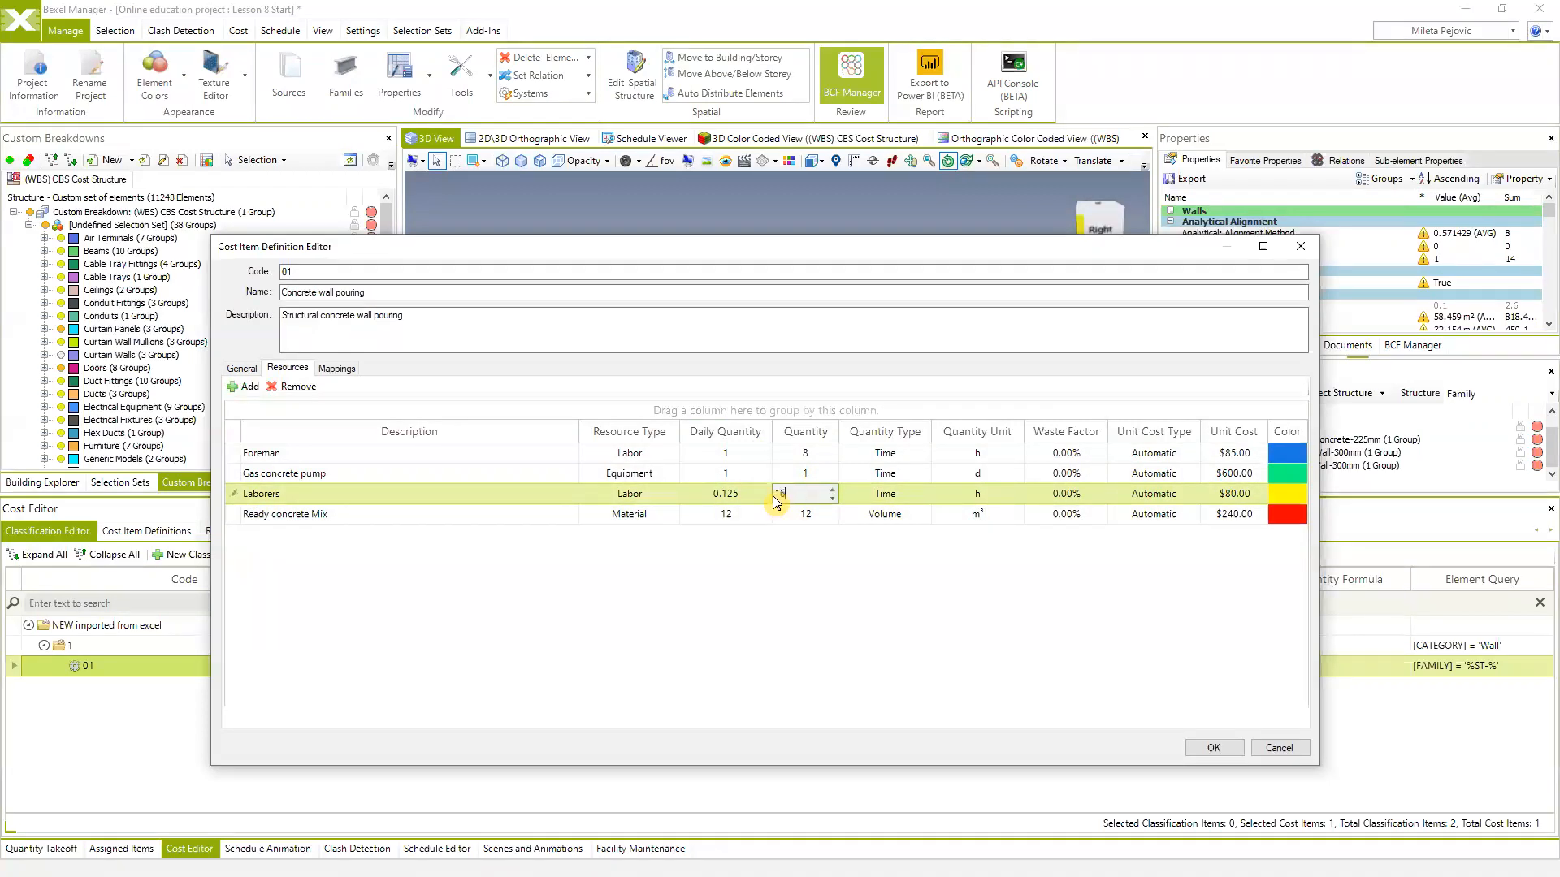
key("Return")
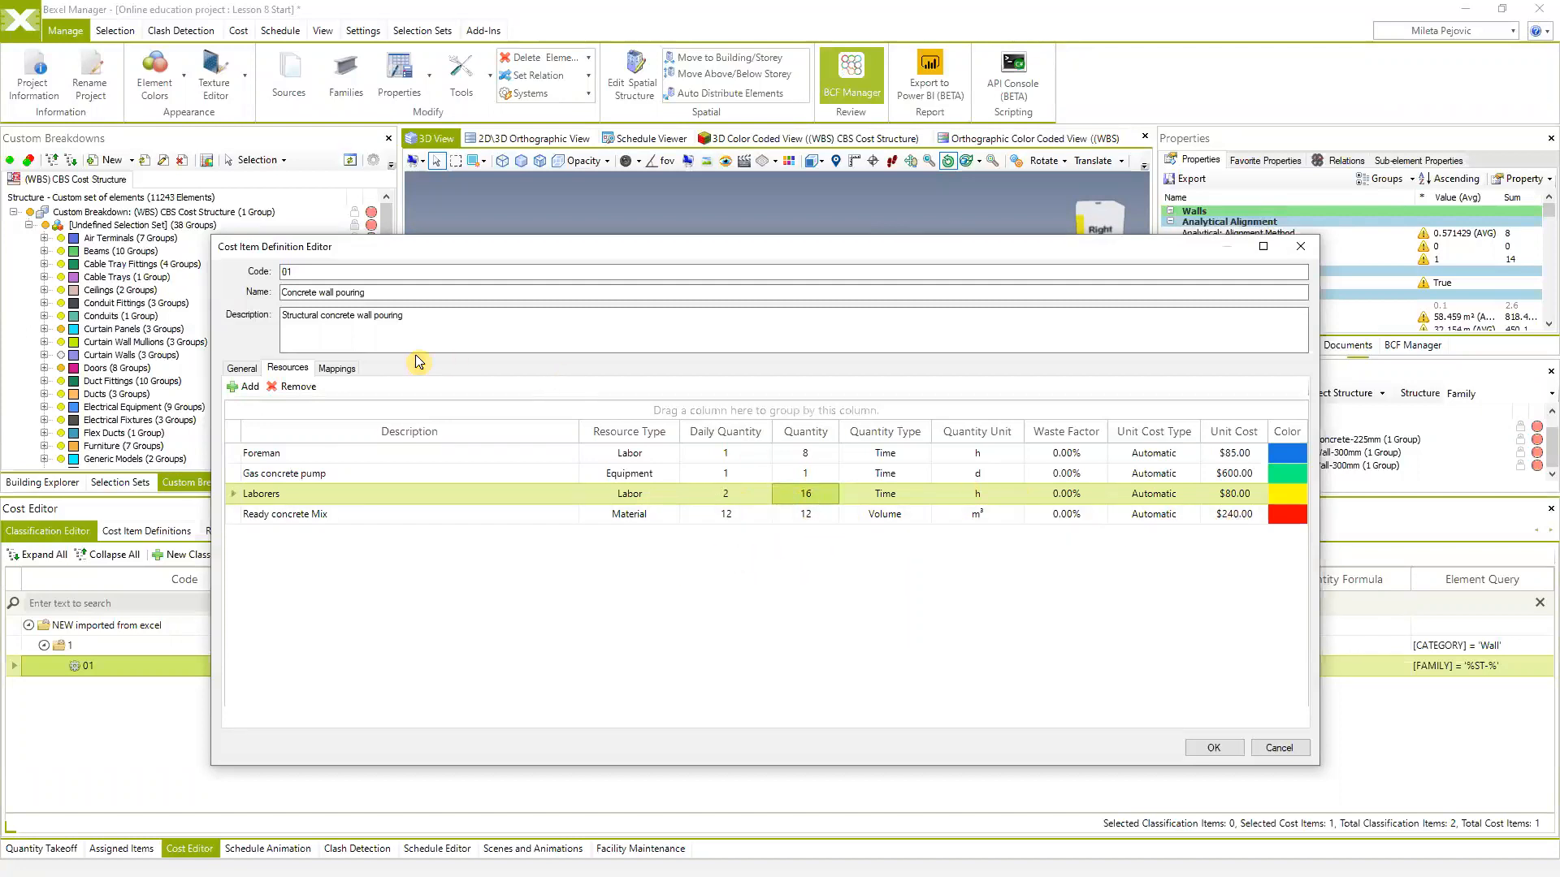
Check the cost item's unit cost and set the Ready concrete Mix waste factor to 5%
left_click(242, 368)
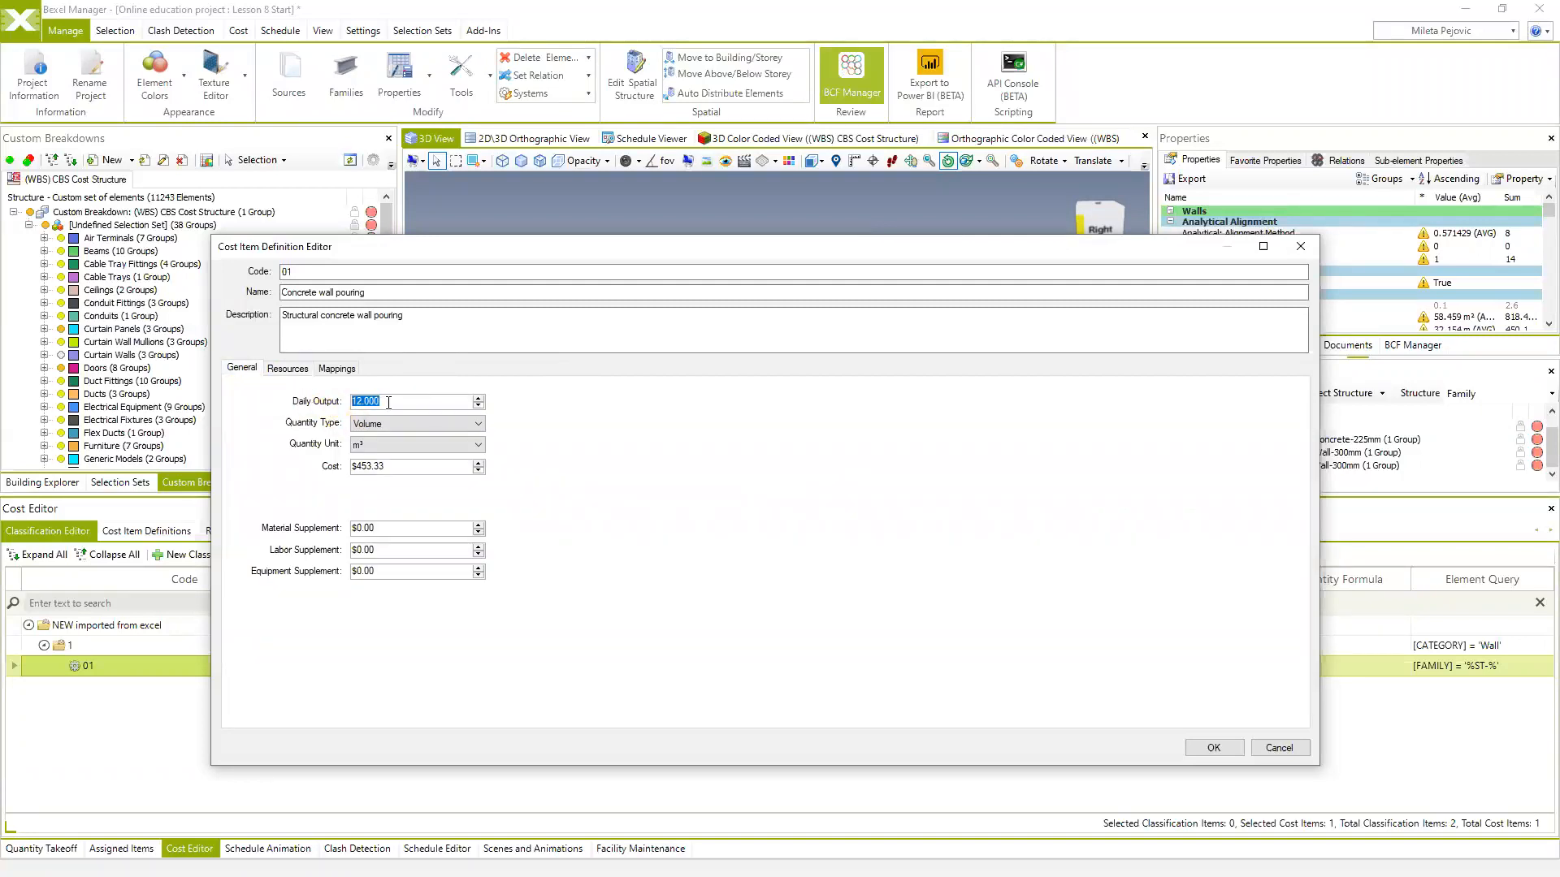
left_click_drag(340, 404, 309, 423)
left_click(396, 468)
left_click(287, 368)
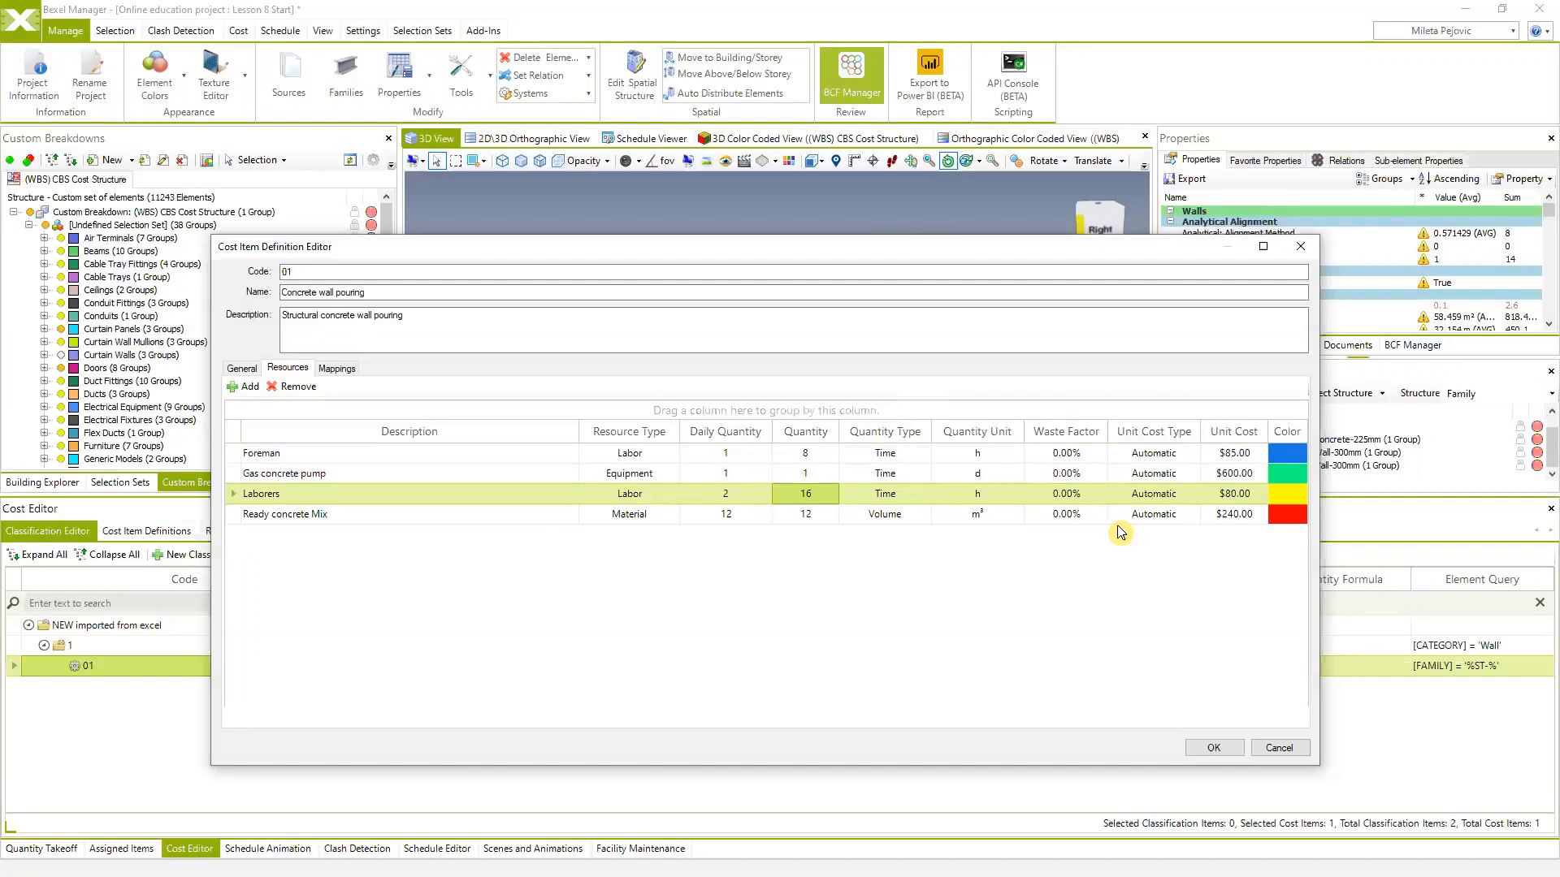
left_click(1093, 518)
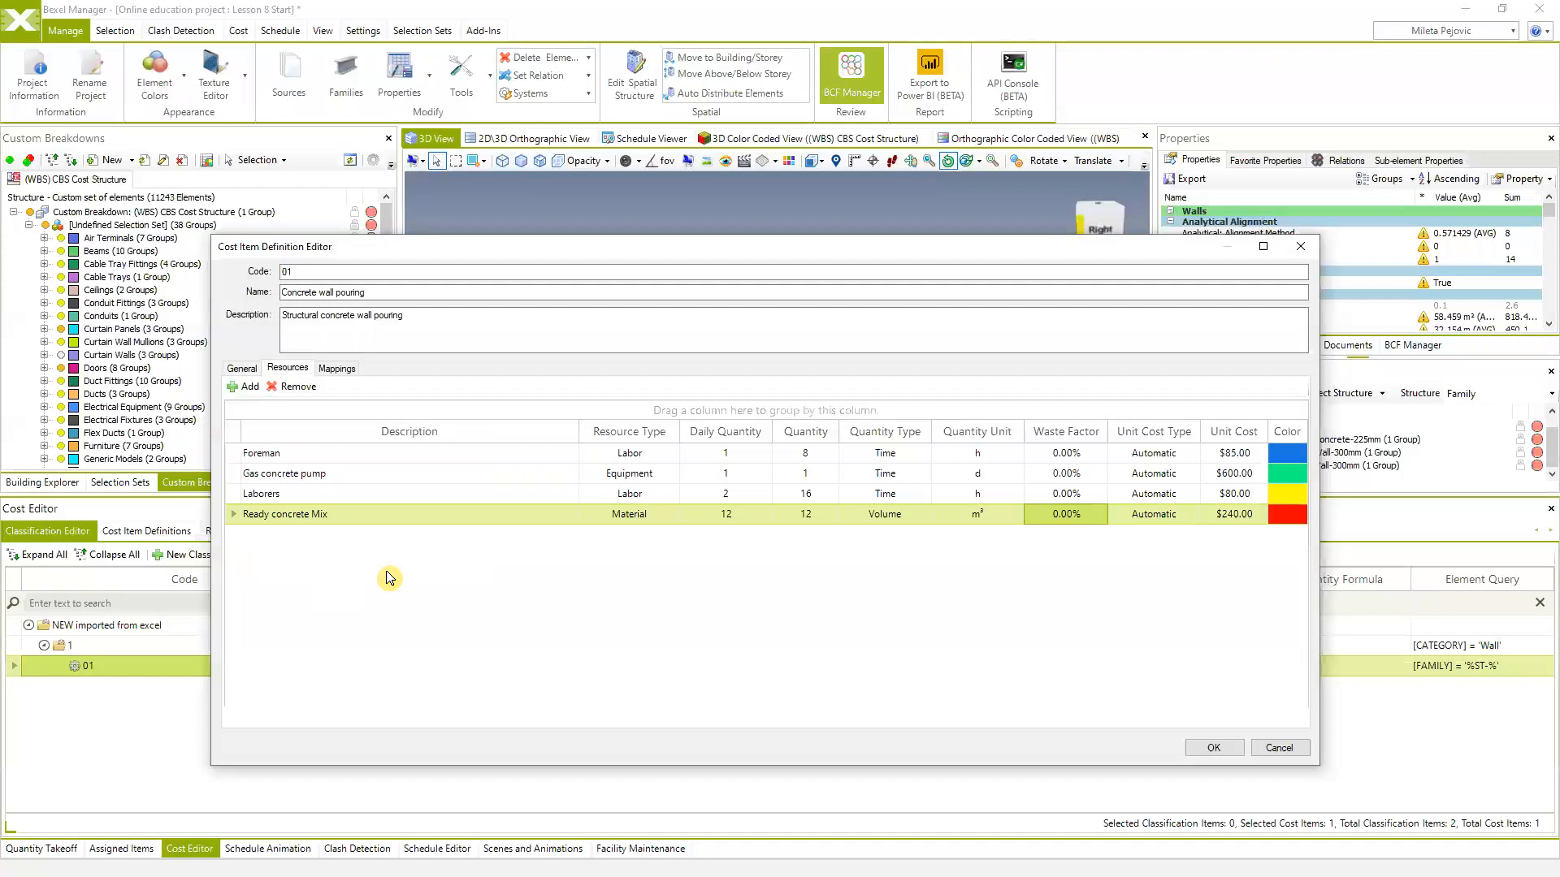
type("5")
left_click(1061, 625)
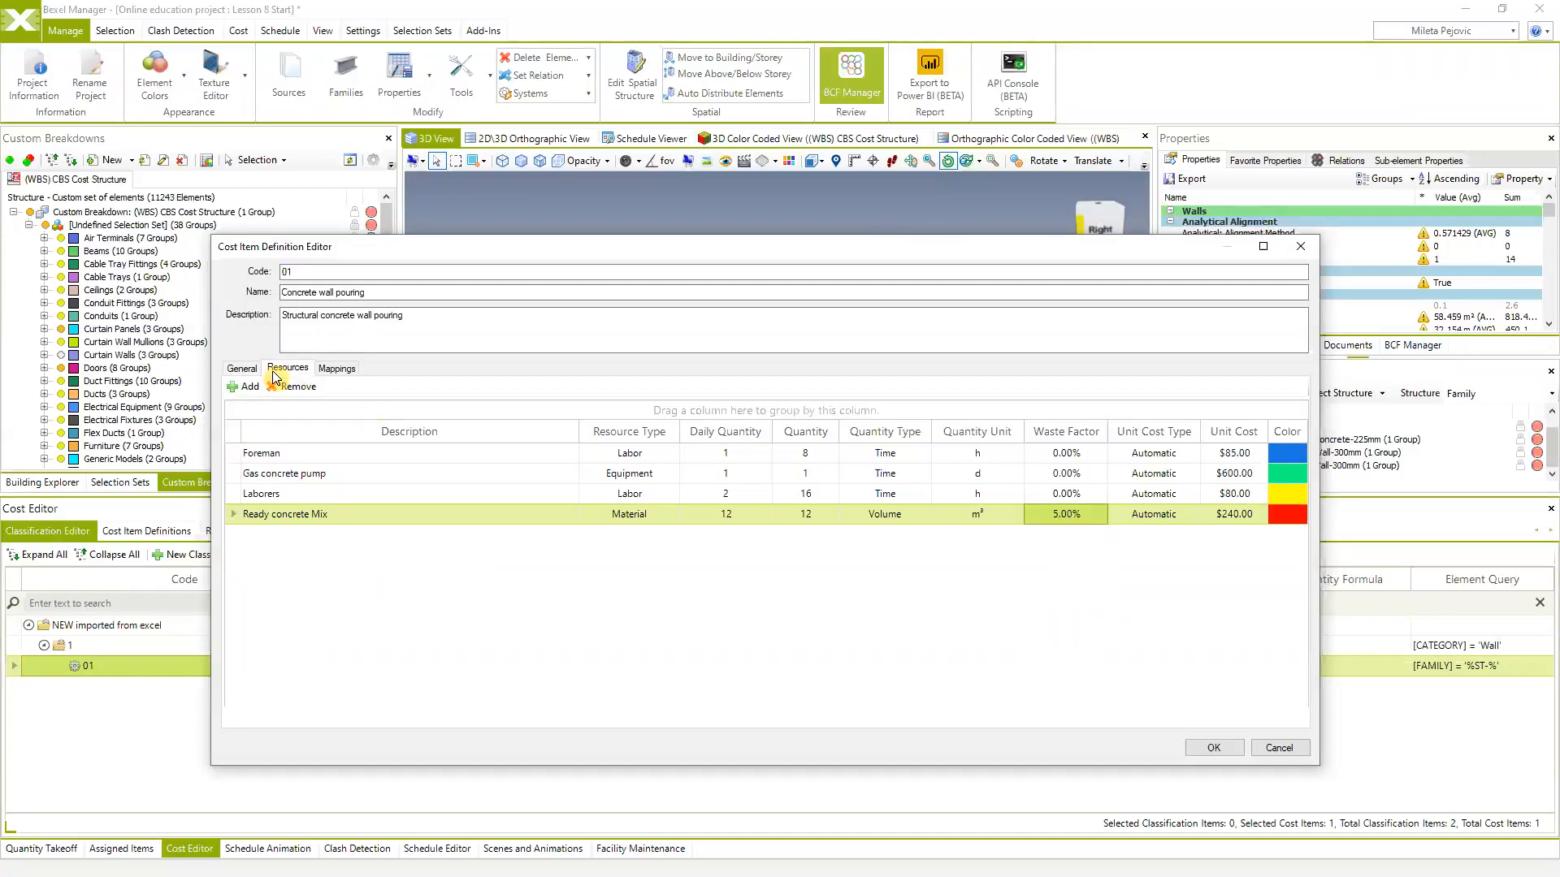
Review the cost item's general values, mappings and resources, and save the changes to all cost items derived from its definition
left_click(240, 369)
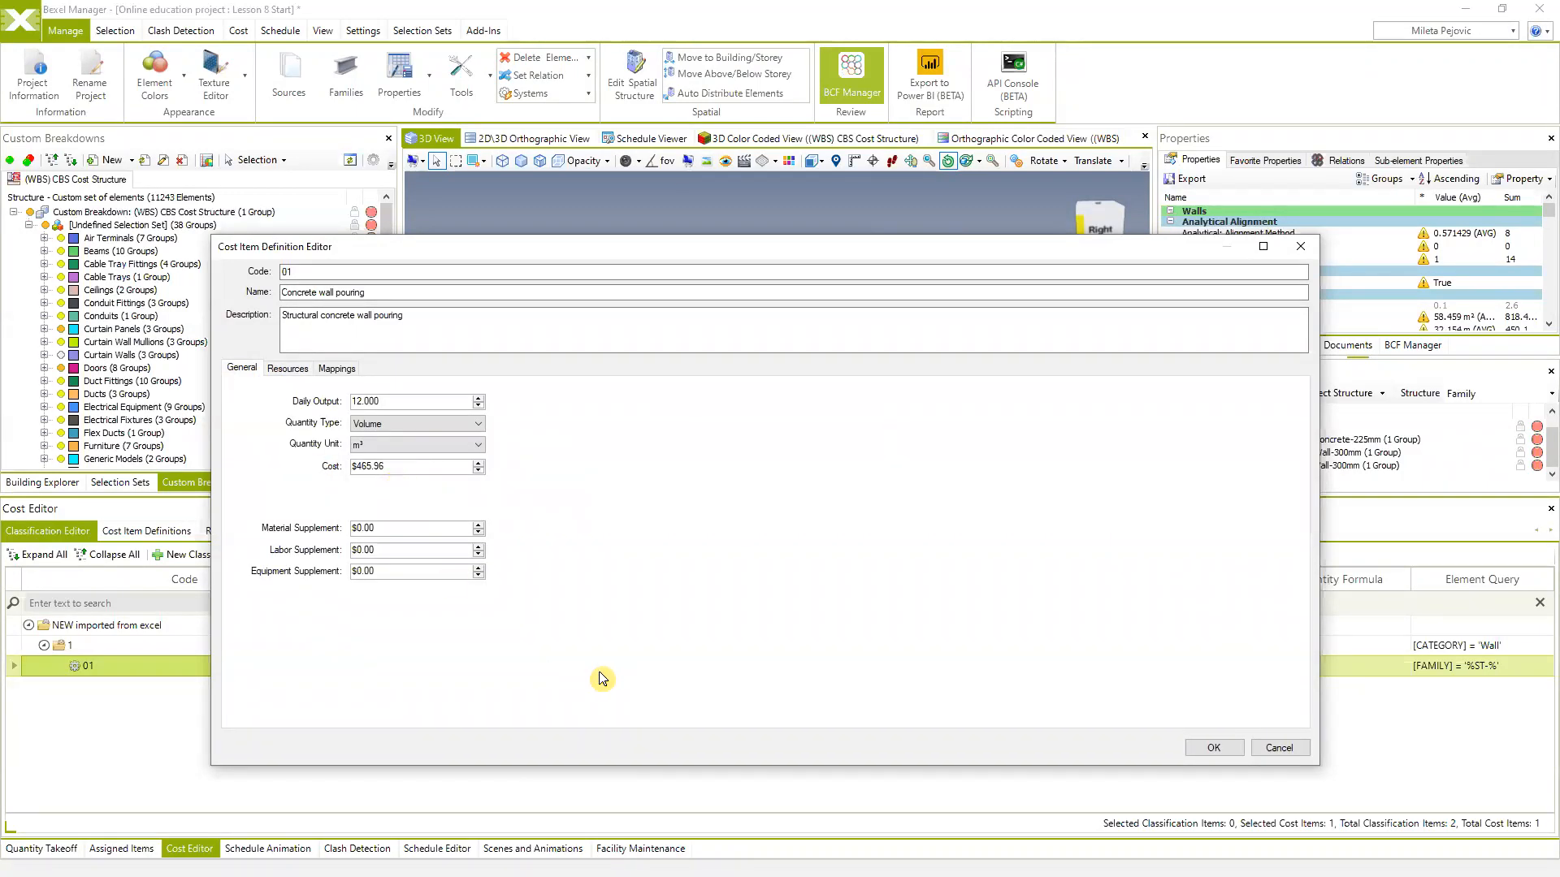
left_click(336, 368)
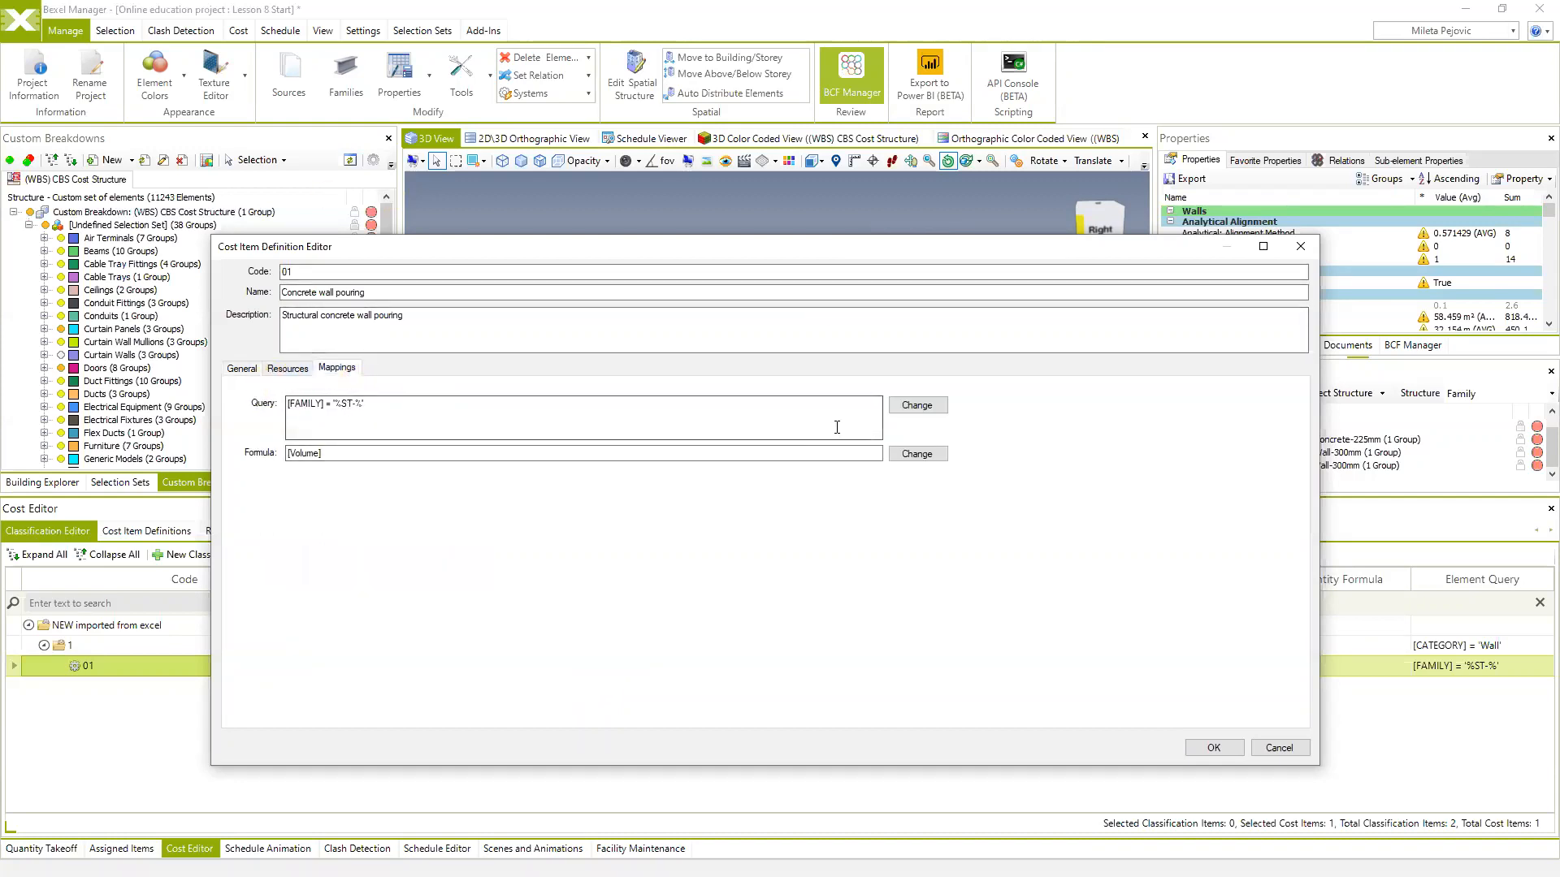
left_click(287, 368)
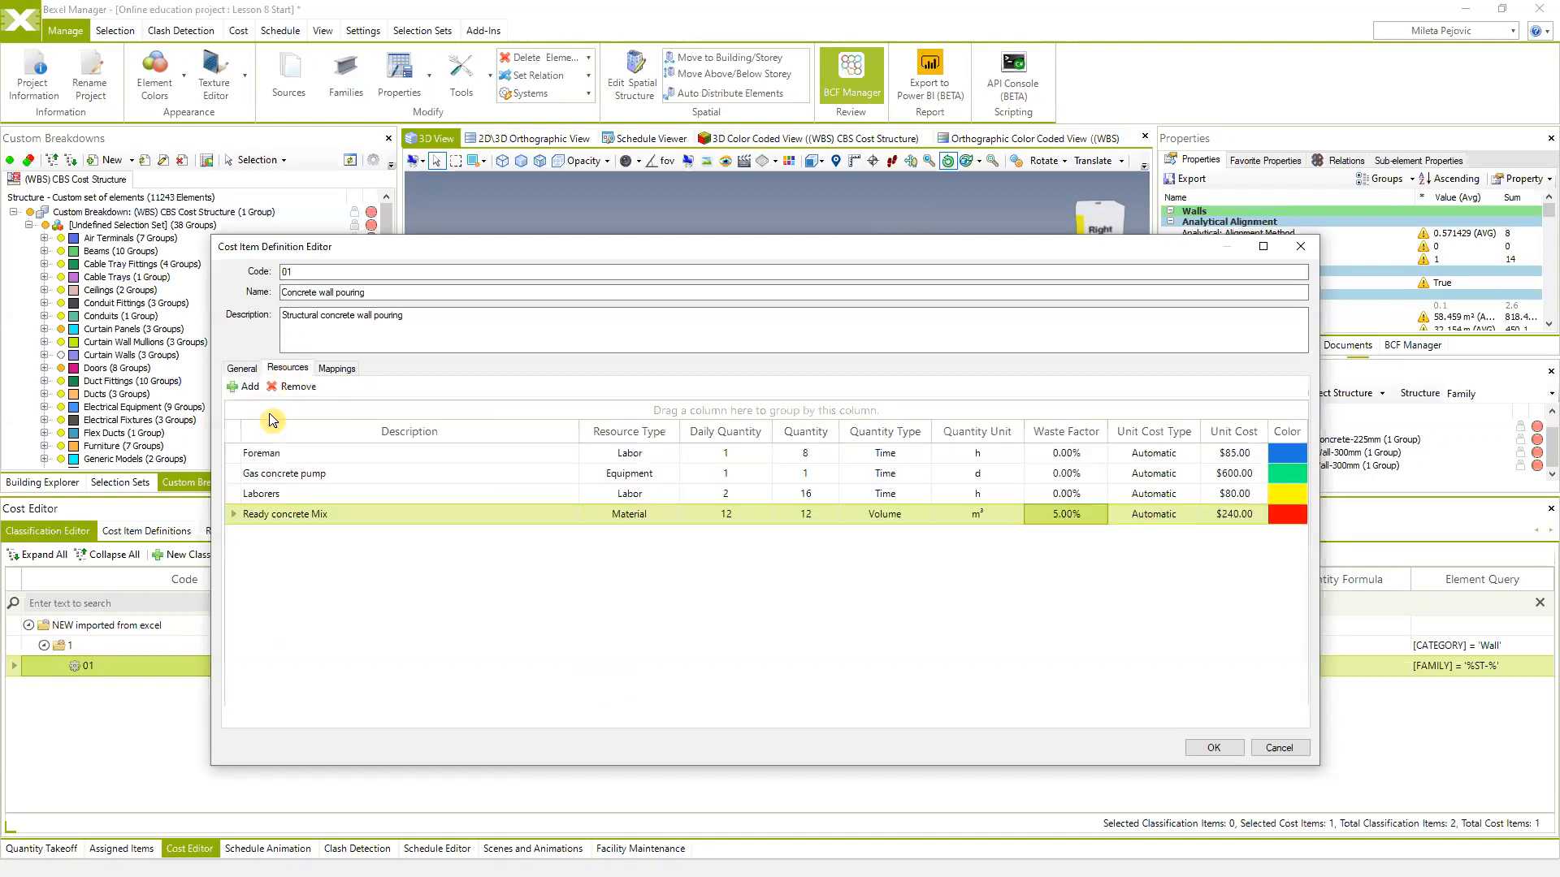
left_click(242, 368)
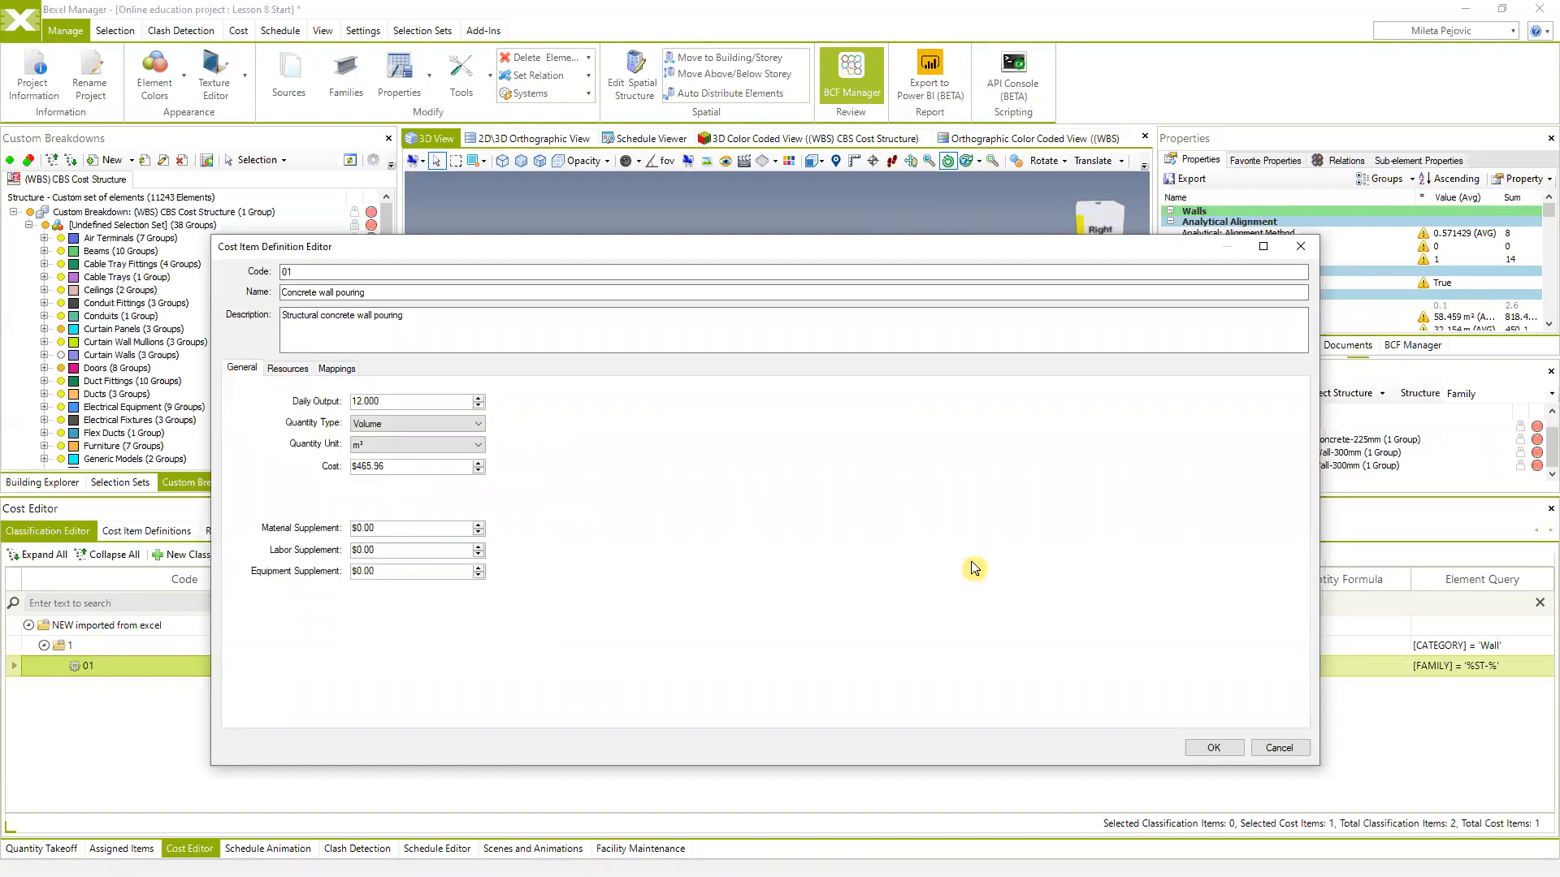
left_click(1202, 749)
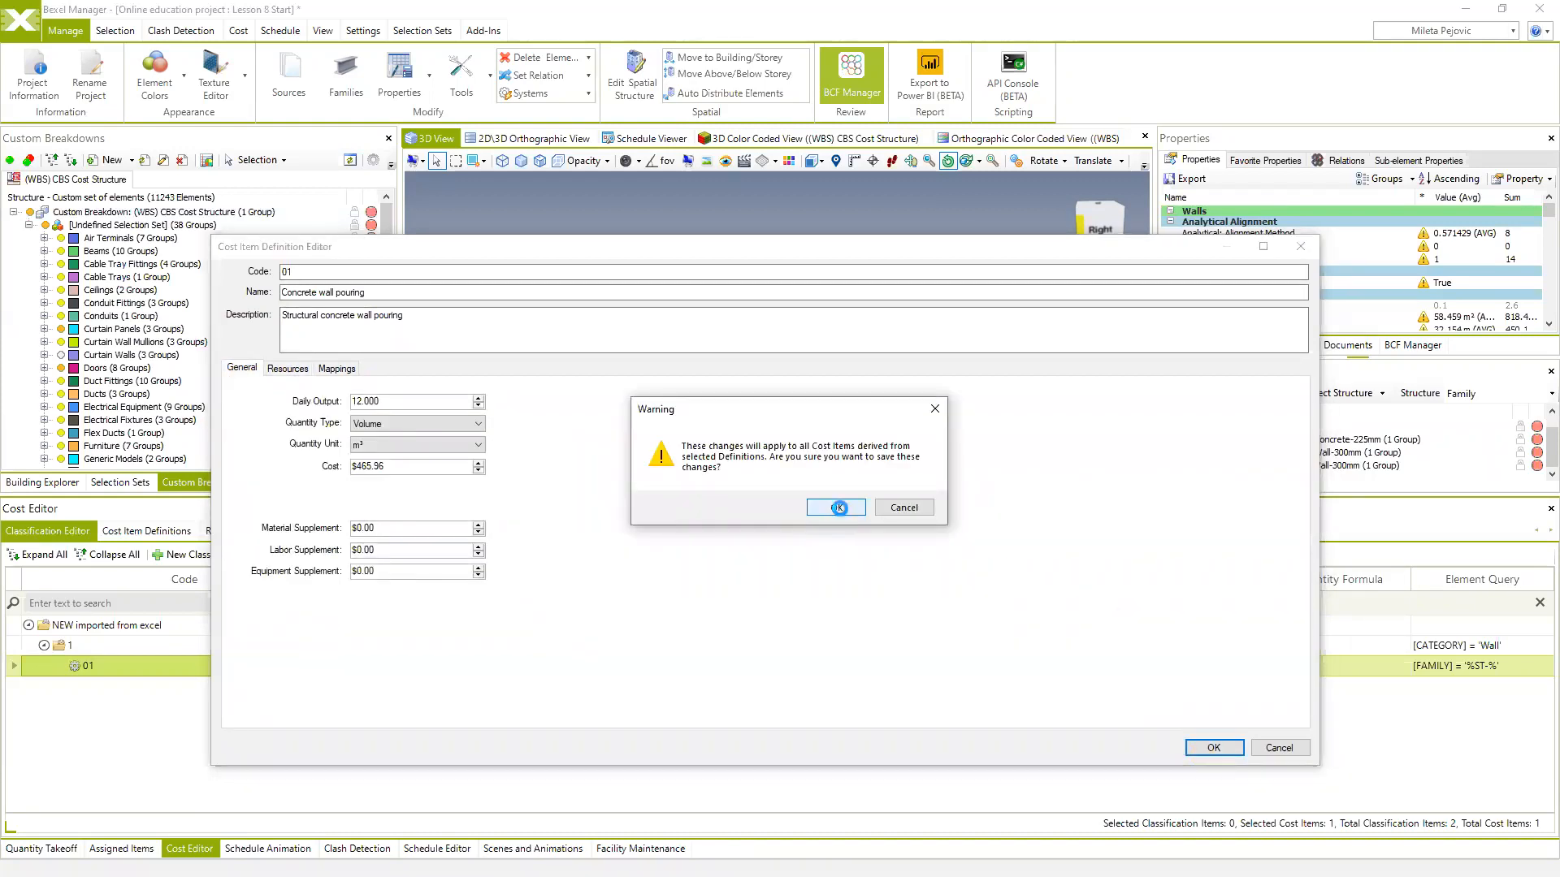
left_click(837, 509)
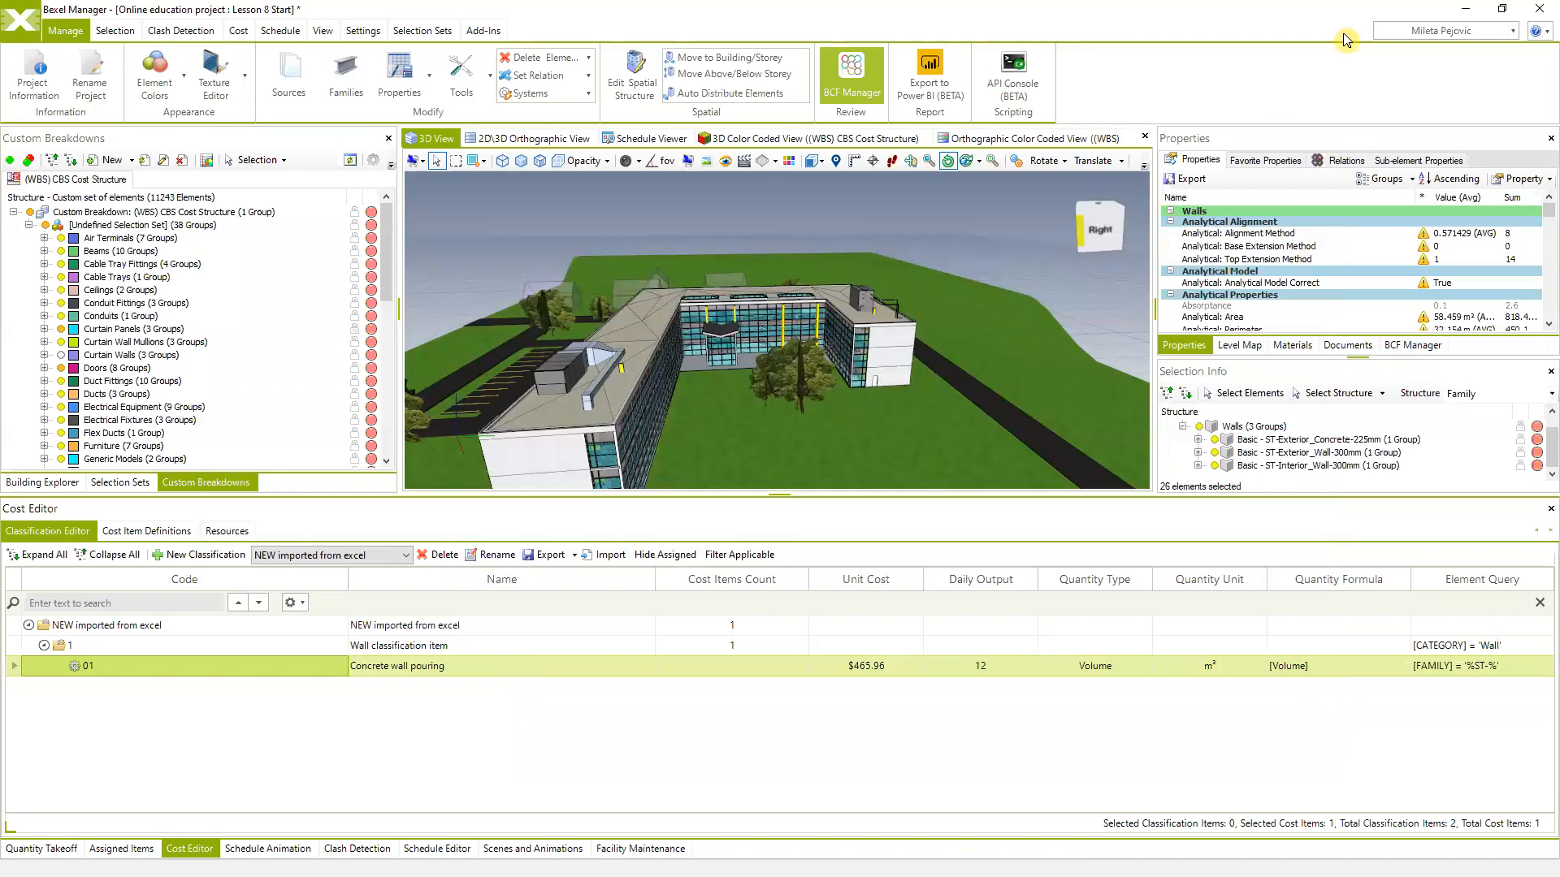
Switch to File Explorer and open the workbook DEMO Cost Classification EXCEL.xlsx in Excel
double_click(1310, 17)
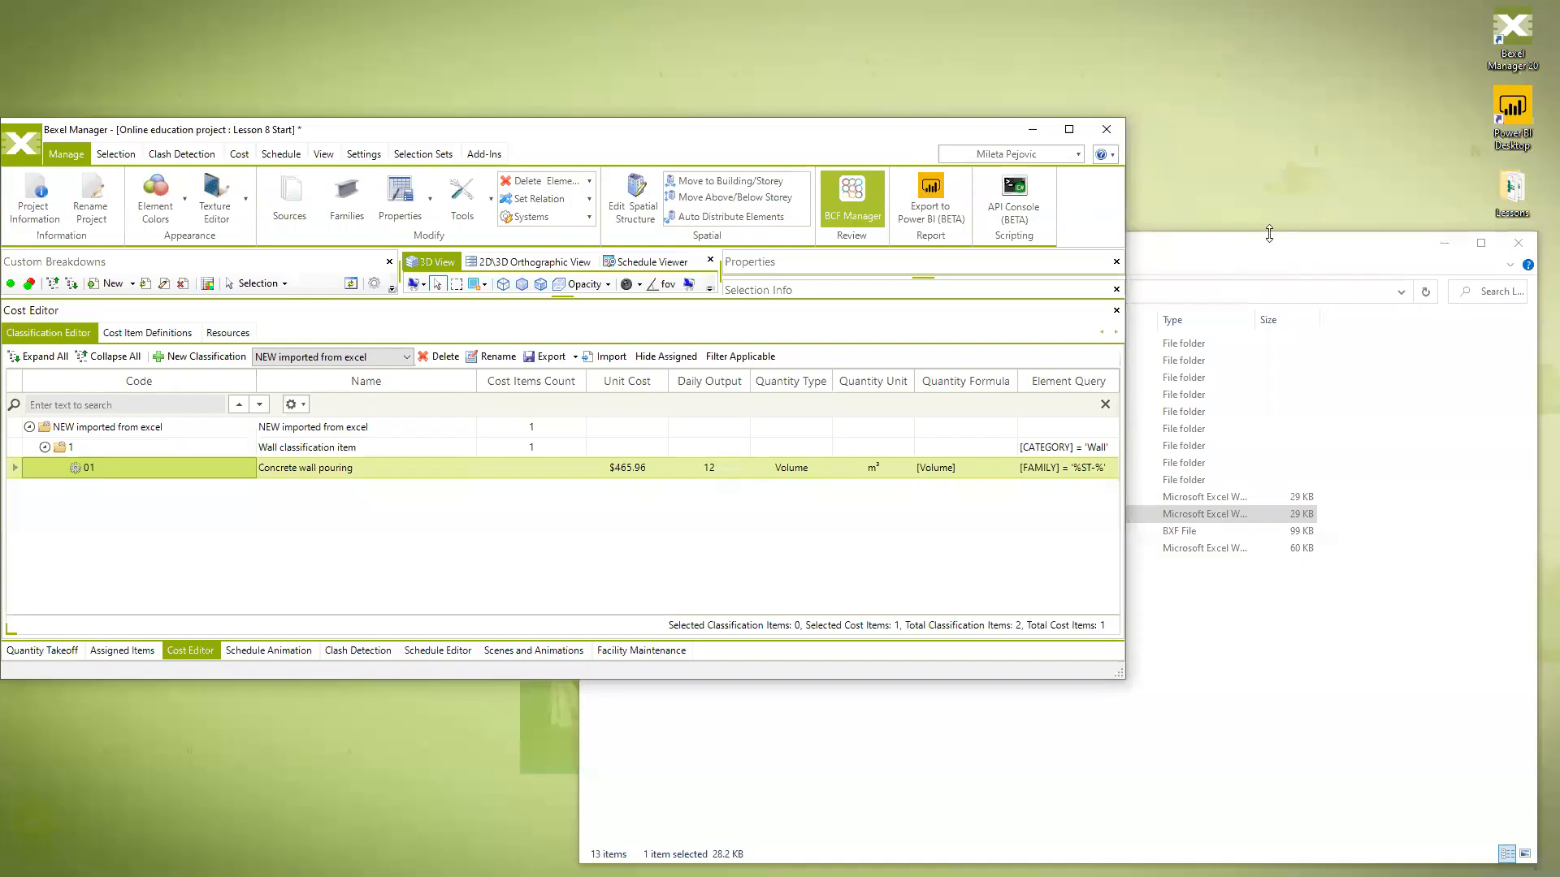
left_click(1270, 236)
double_click(942, 497)
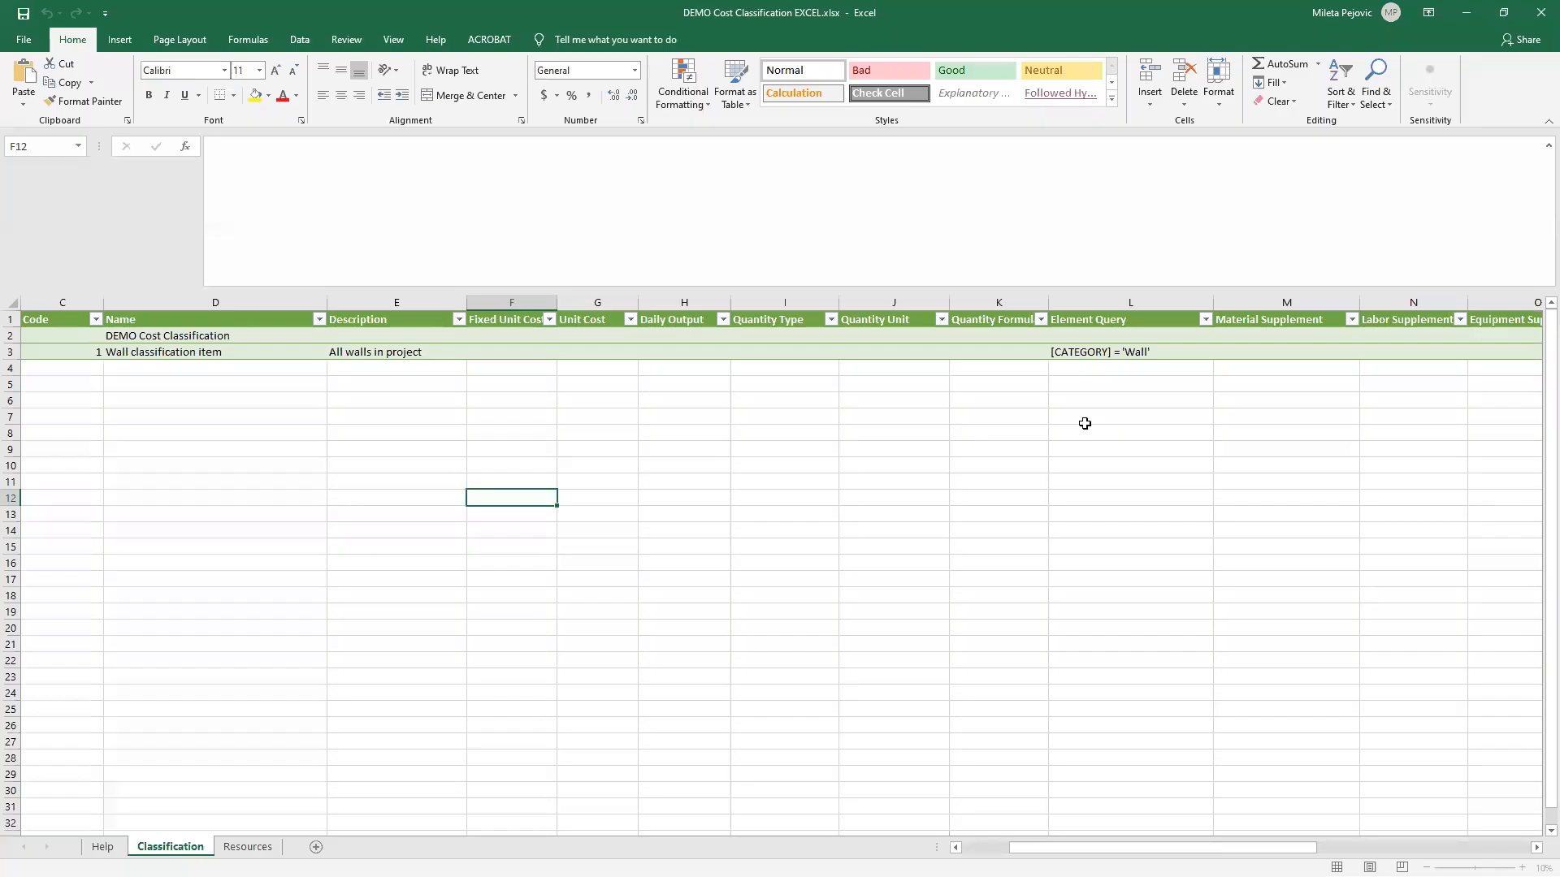
Examine the wall classification row on the Classification sheet and the column structure of the Resources sheet
left_click(235, 356)
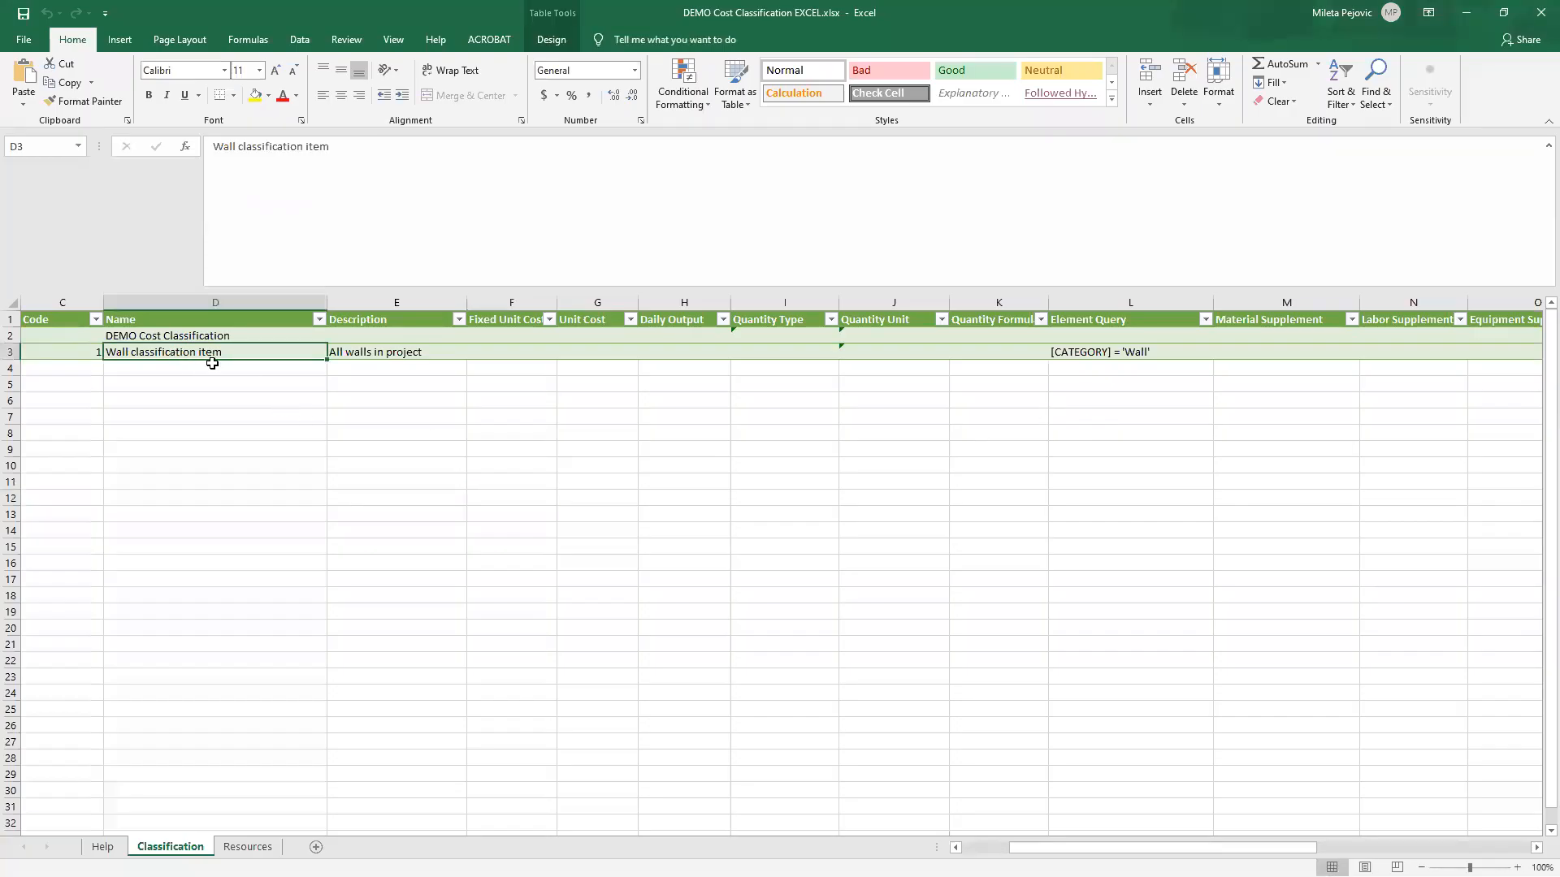
mouse_move(1101, 849)
left_mouse_down()
mouse_move(1156, 852)
mouse_move(1078, 848)
left_mouse_up()
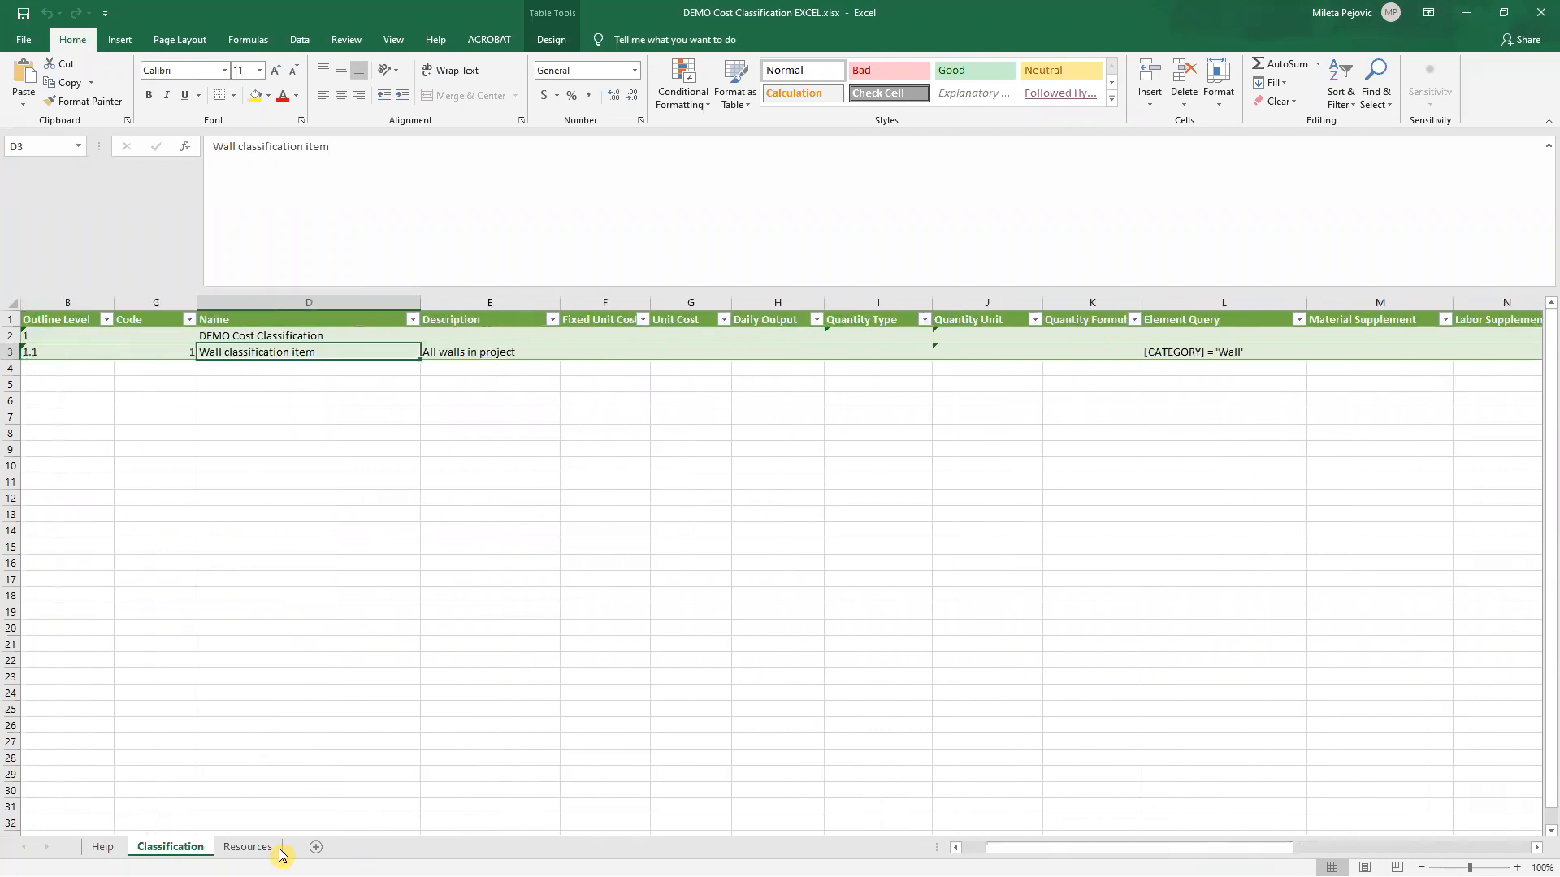
left_click(252, 848)
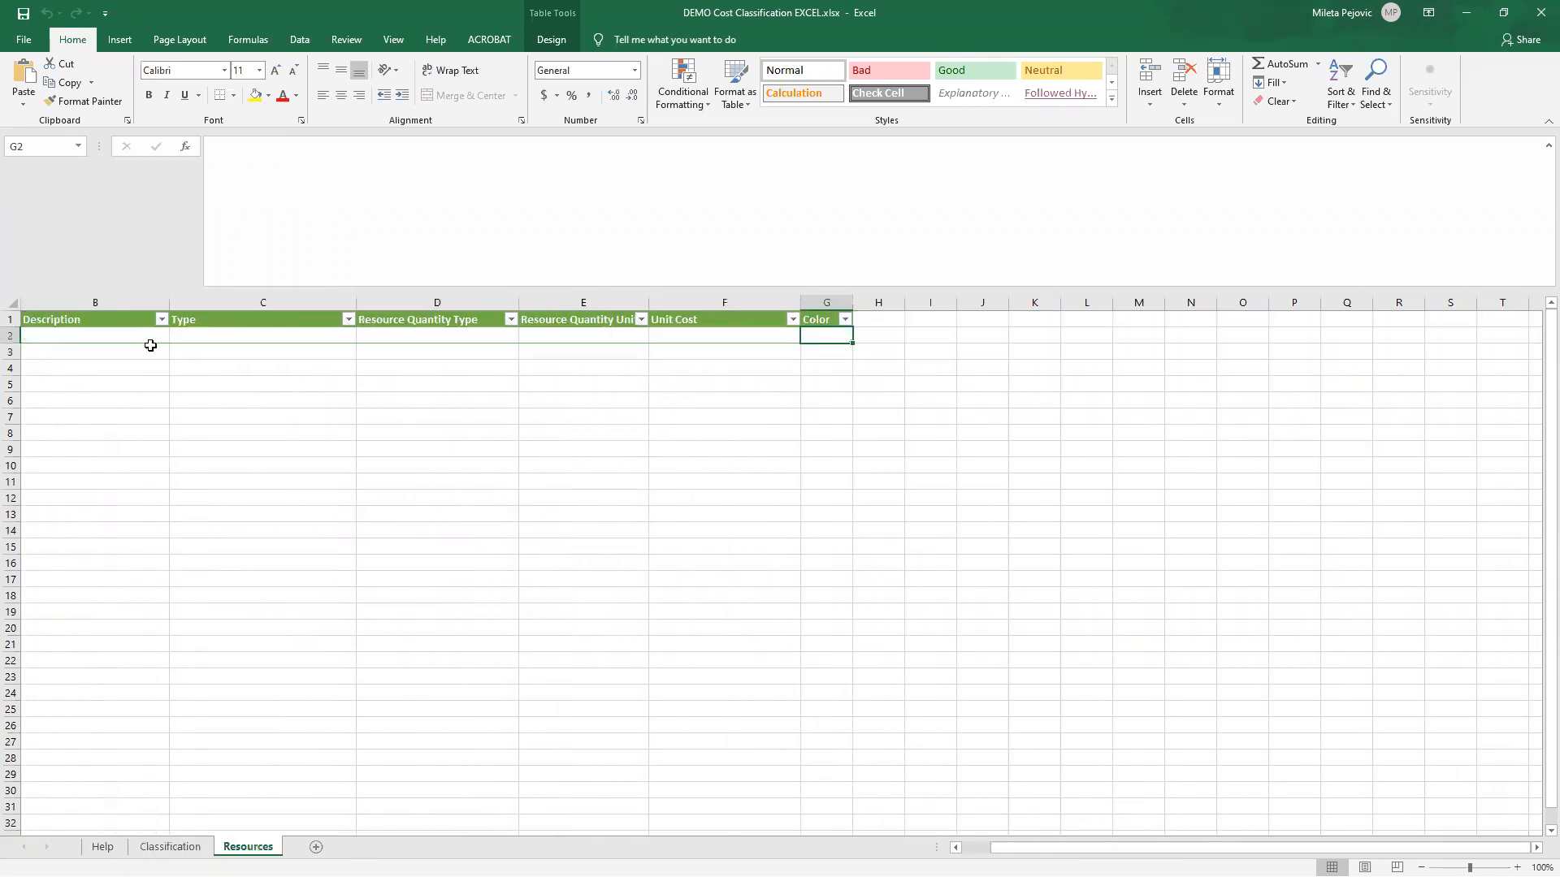
left_click(100, 336)
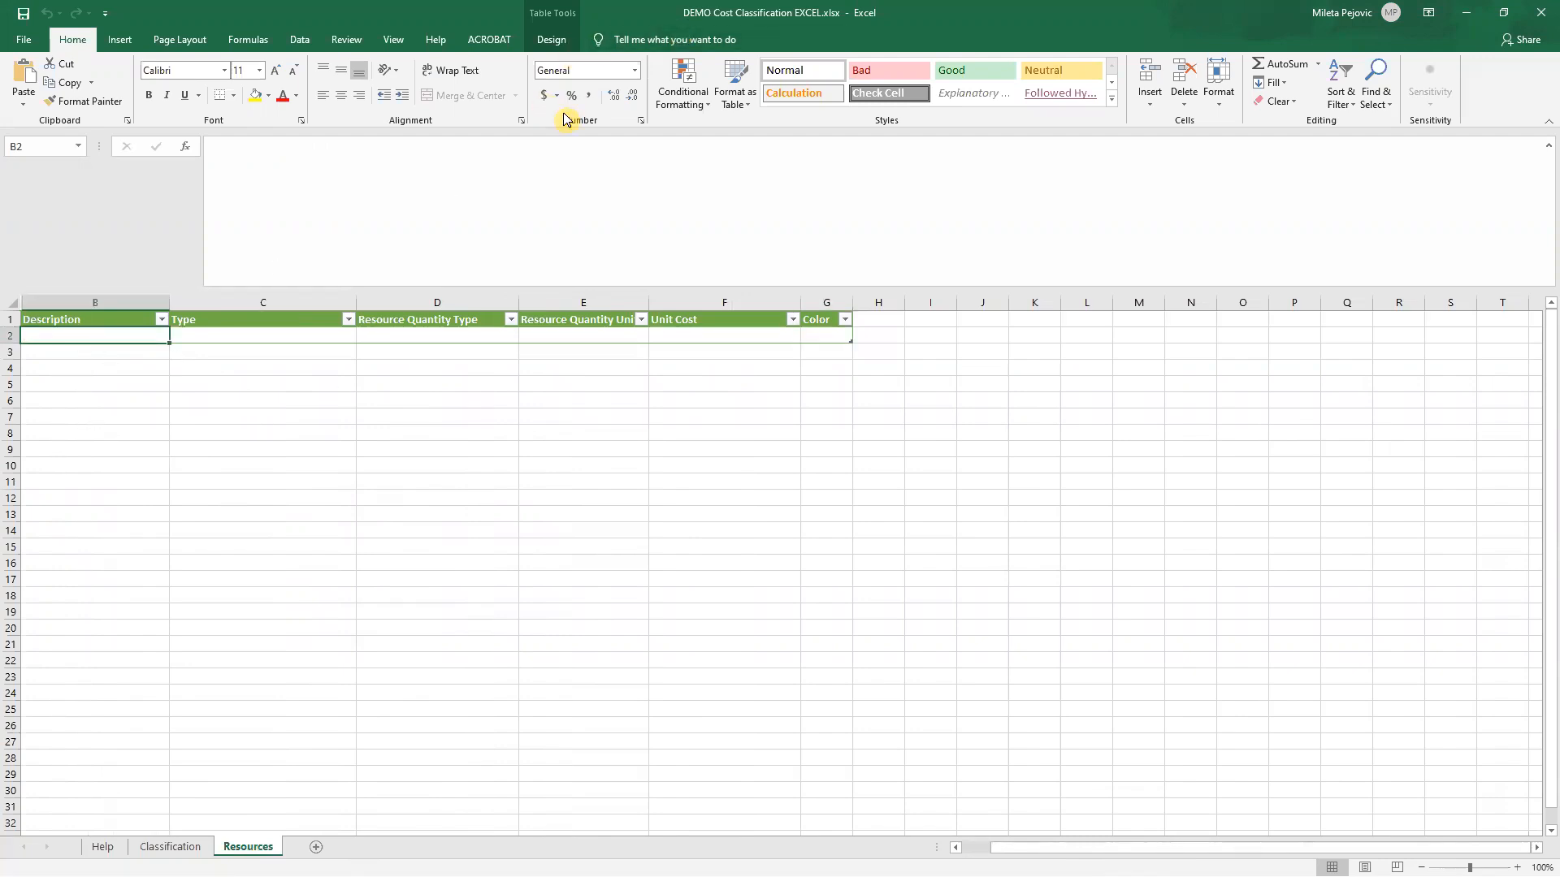
Close the workbook, switch back to Bexel Manager and export the classification to Excel, replacing DEMO Cost Classification EXCEL.xlsx
left_click(1541, 18)
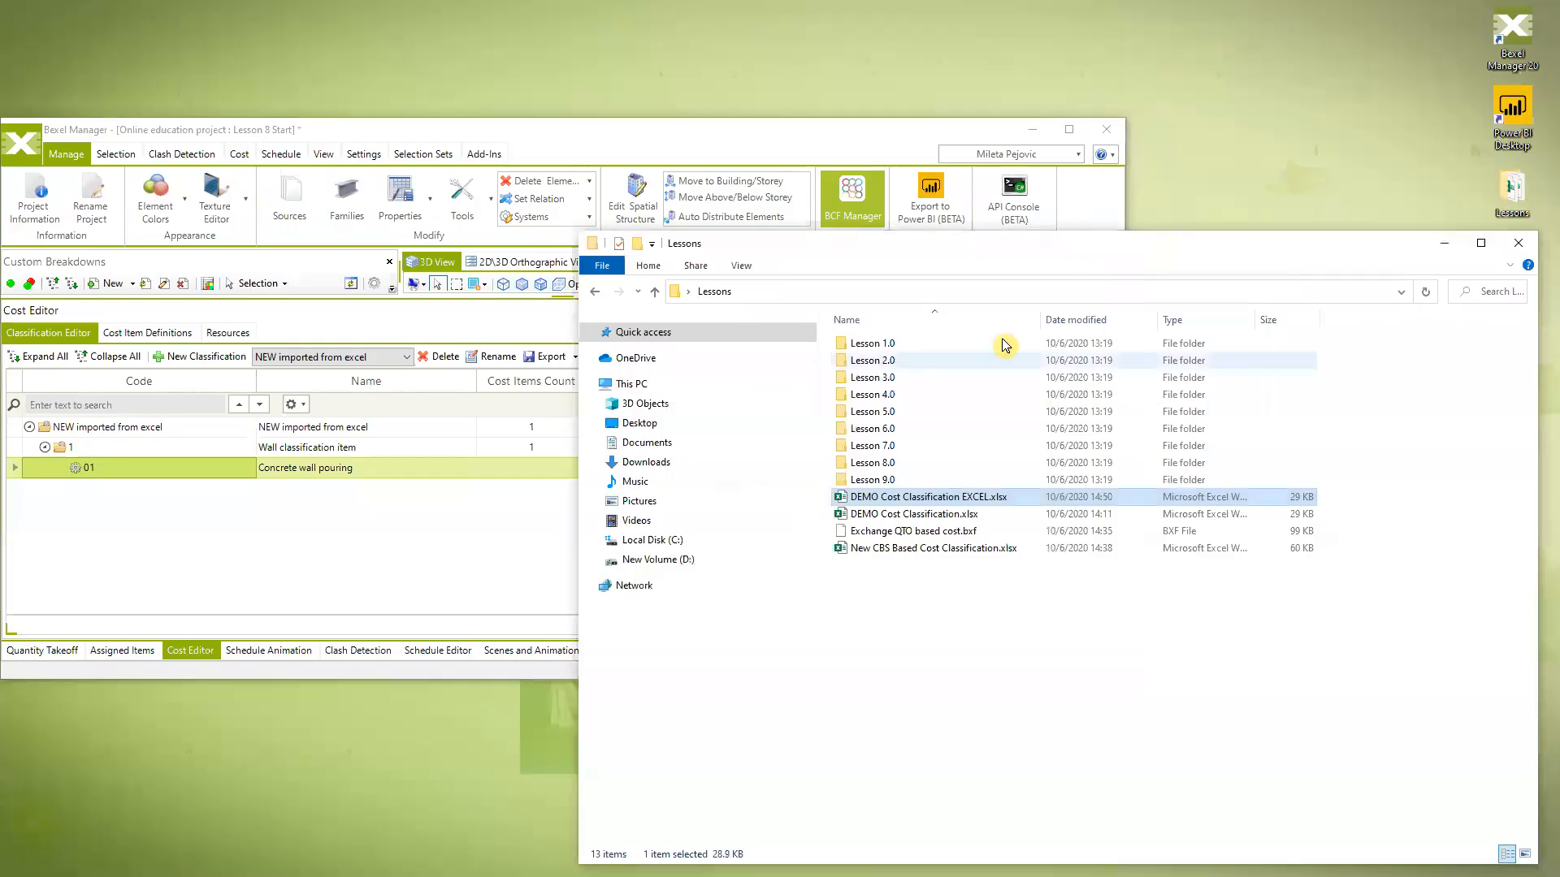
left_click(1066, 132)
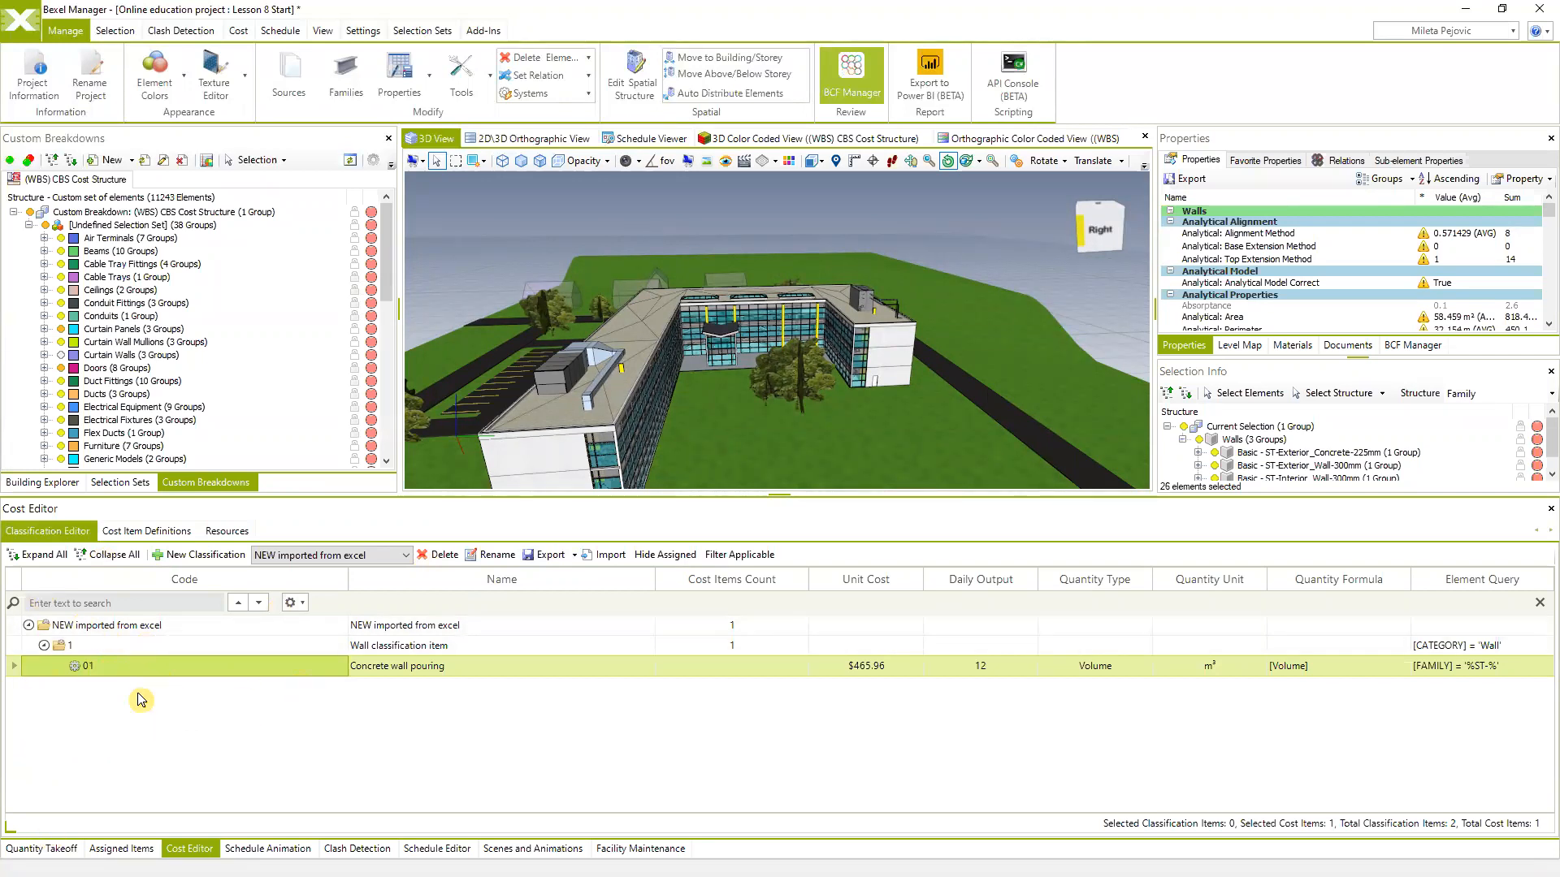
left_click(549, 557)
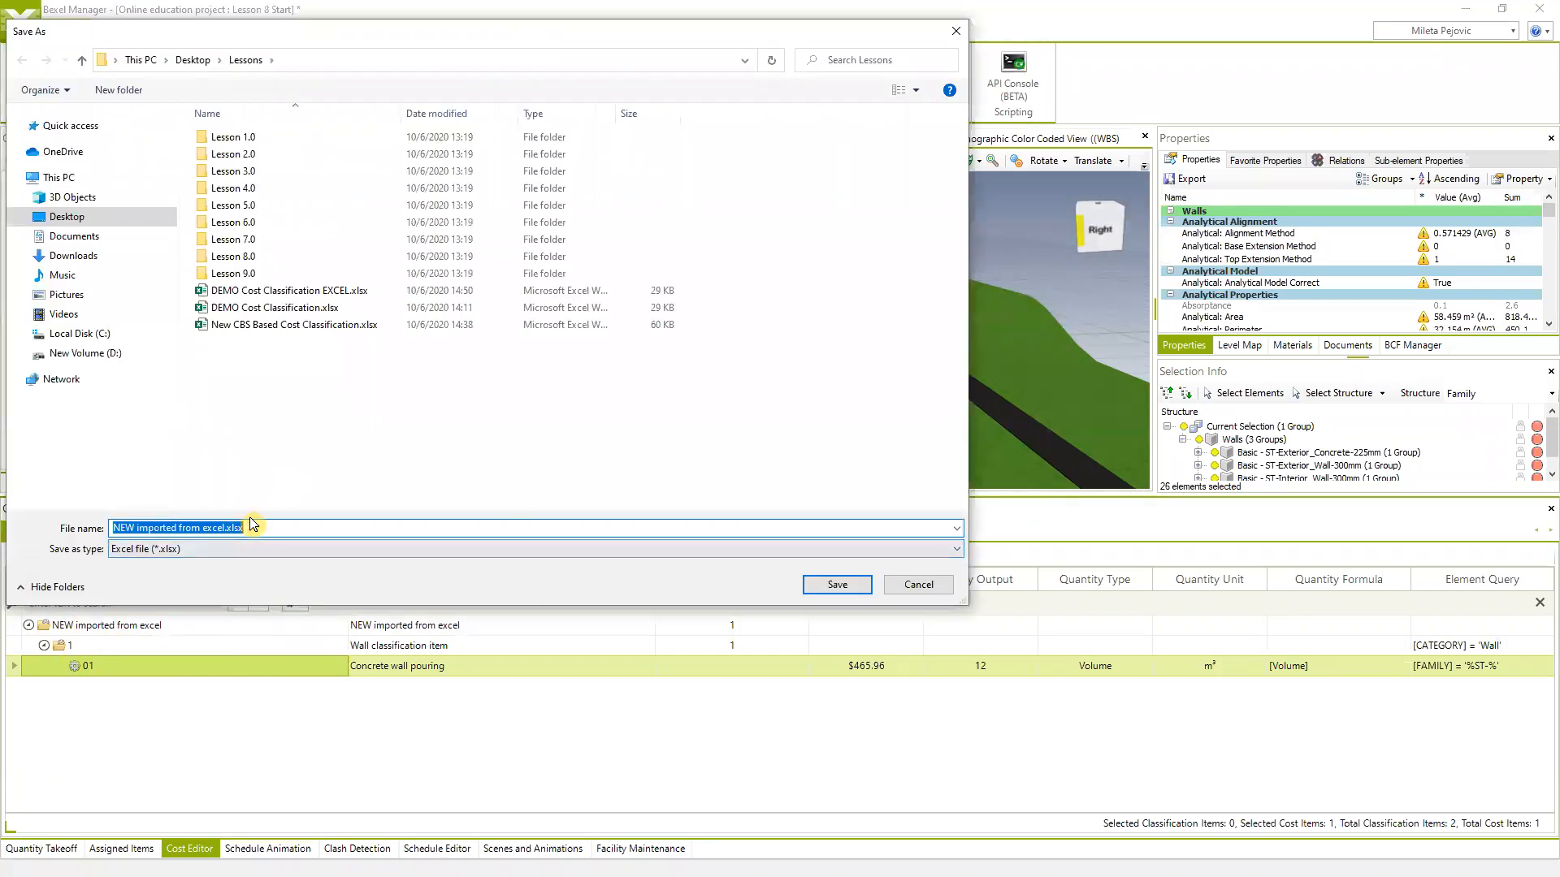
left_click(280, 290)
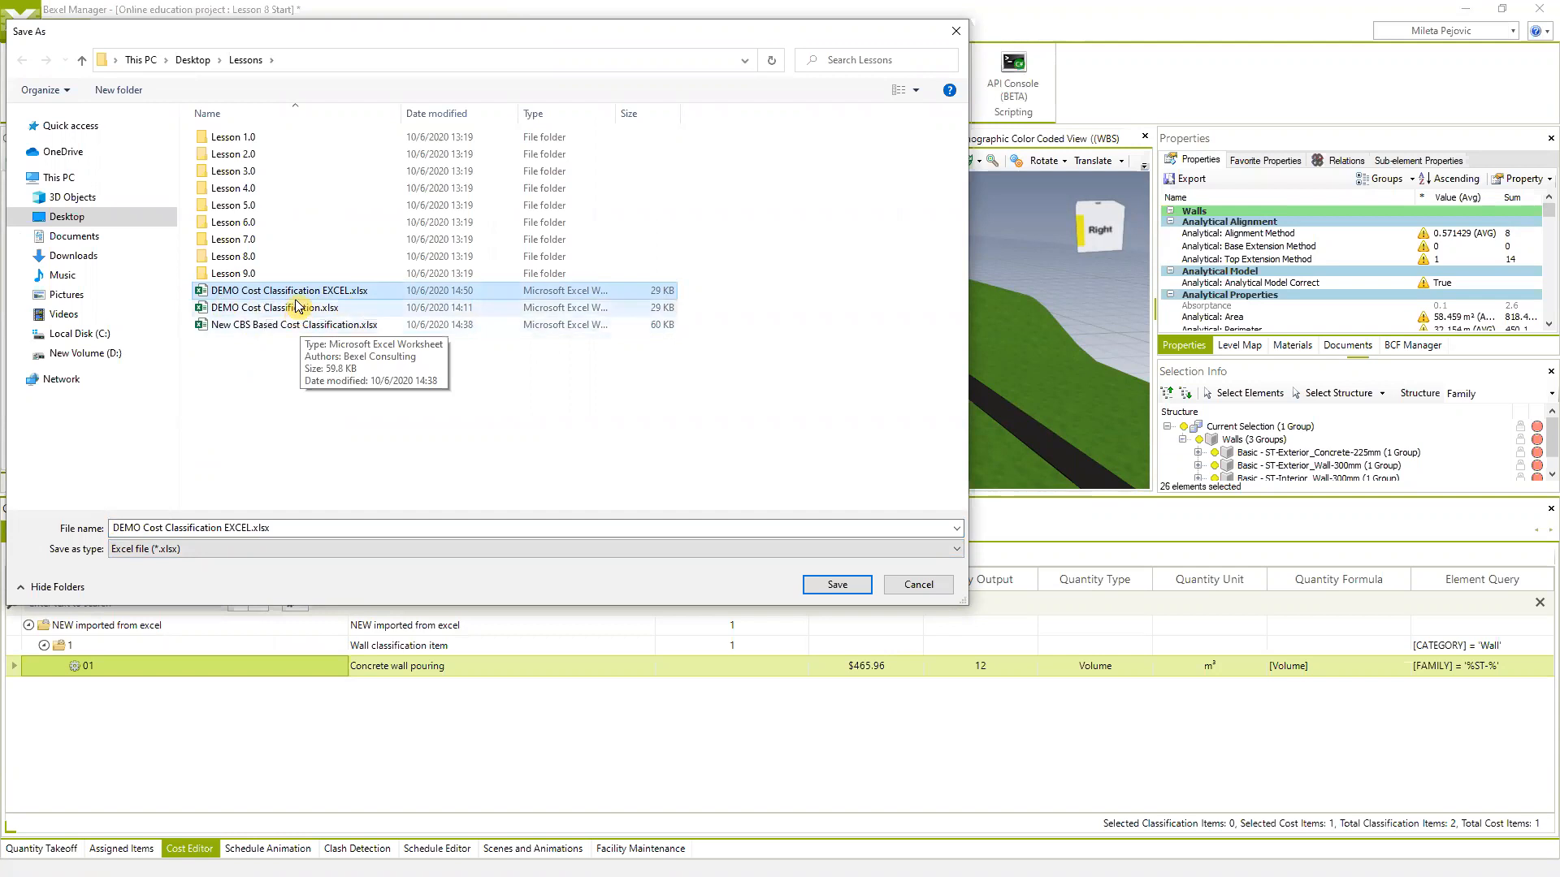
left_click(843, 584)
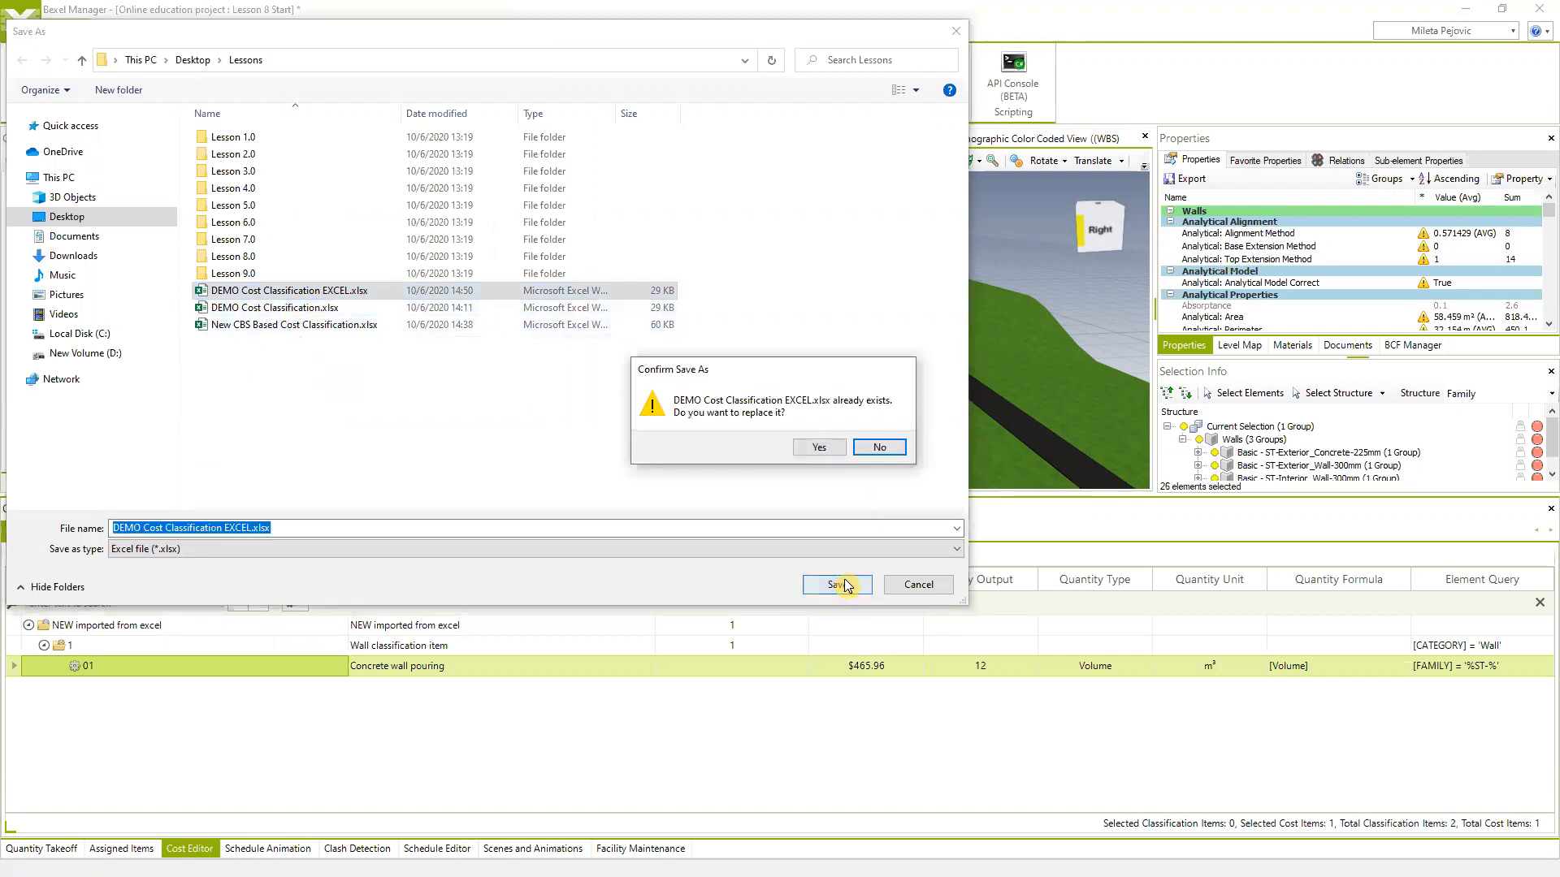
left_click(820, 448)
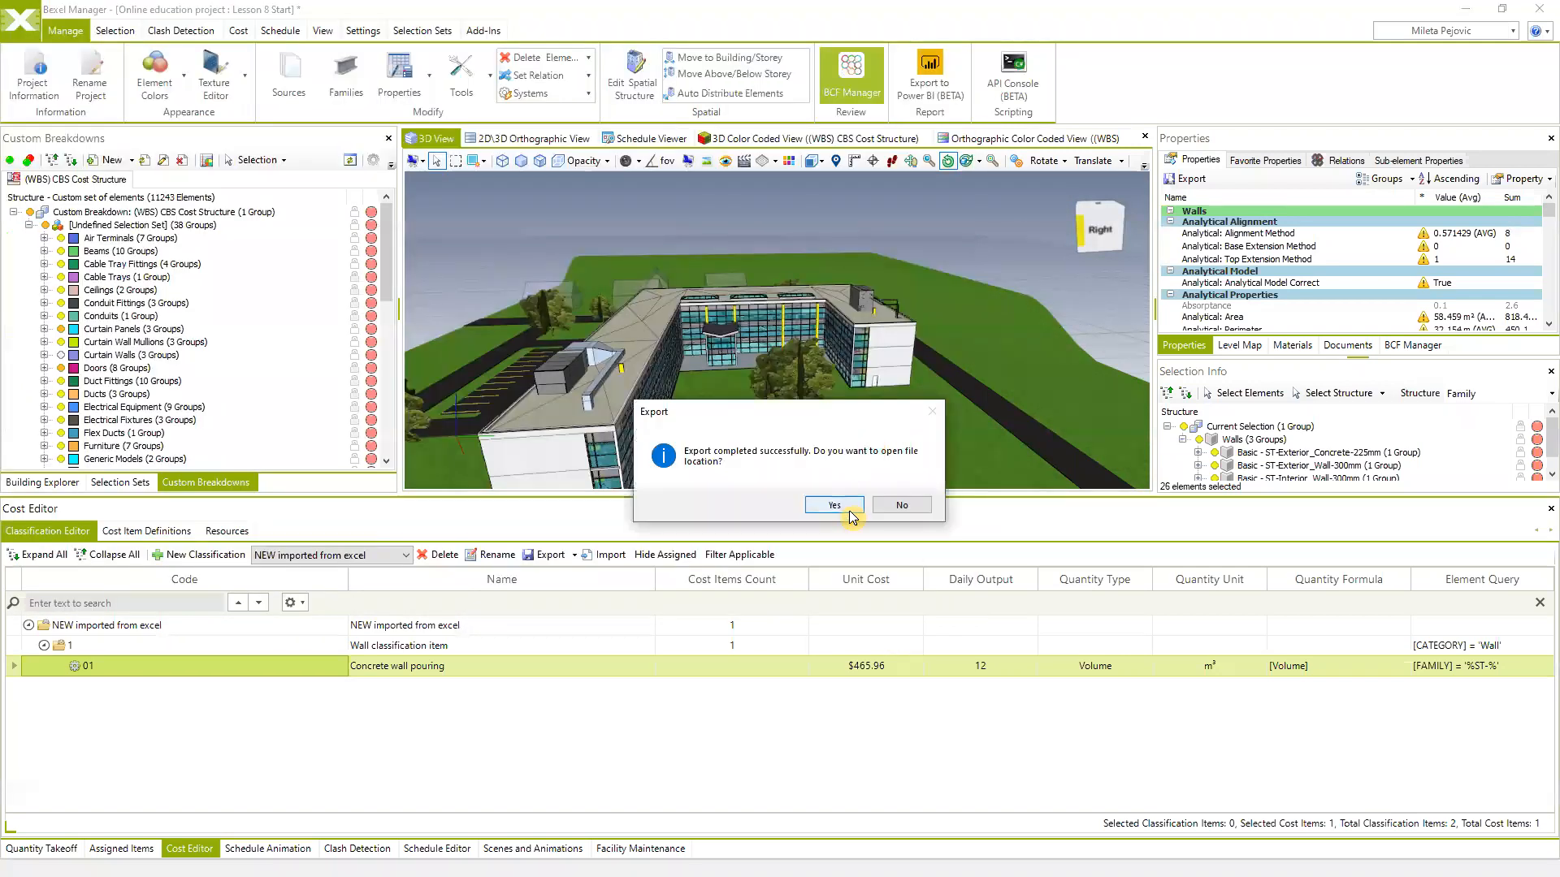
Open the exported DEMO Cost Classification EXCEL.xlsx in Excel and widen the Name and Description columns on the Classification sheet
left_click(849, 510)
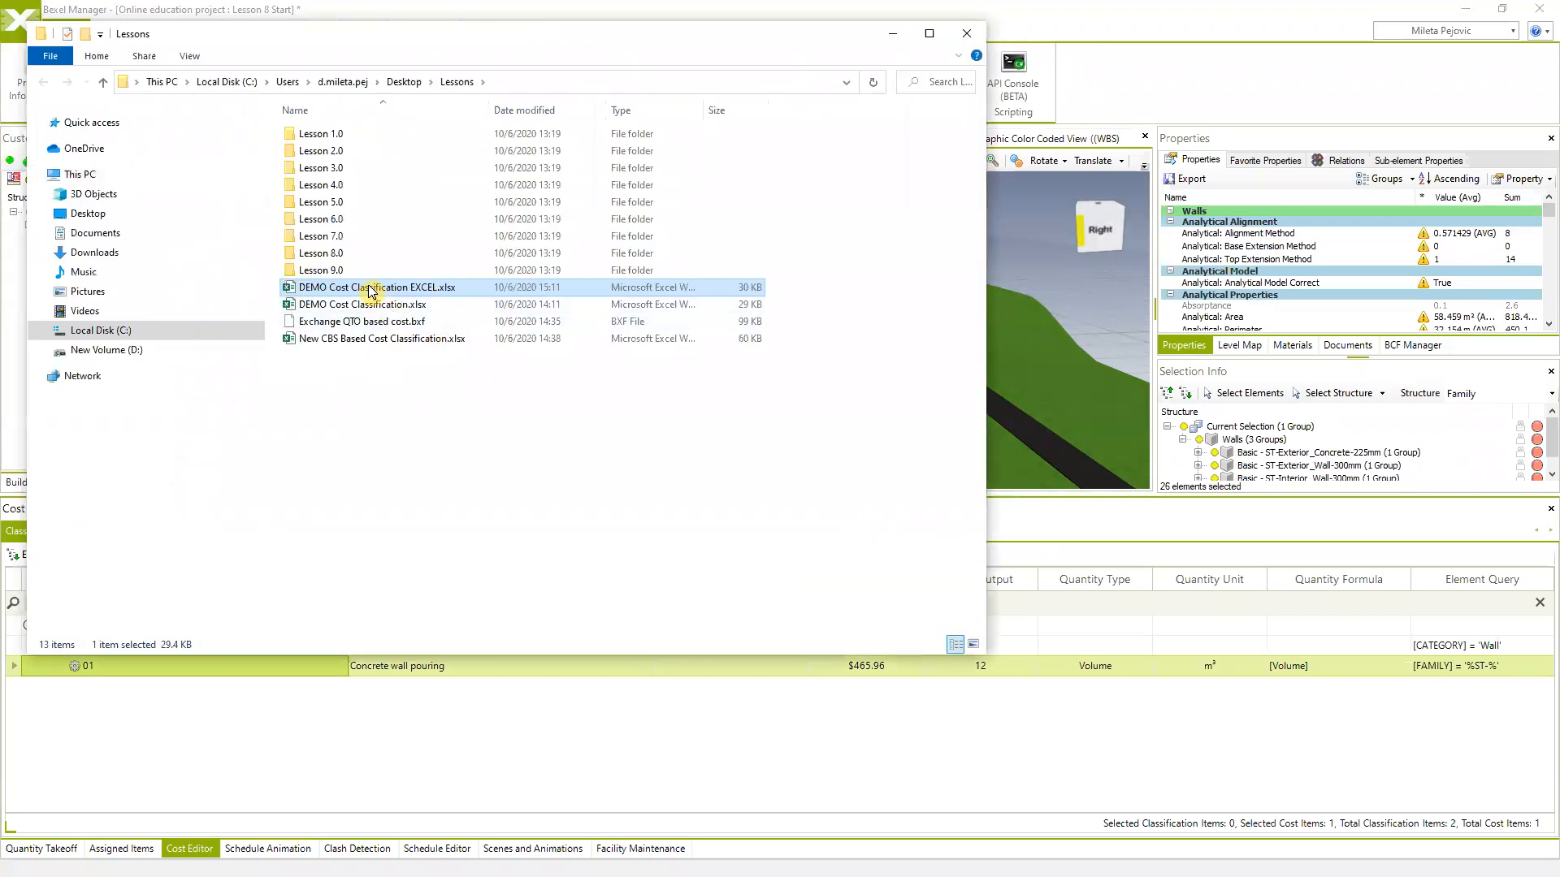
double_click(370, 291)
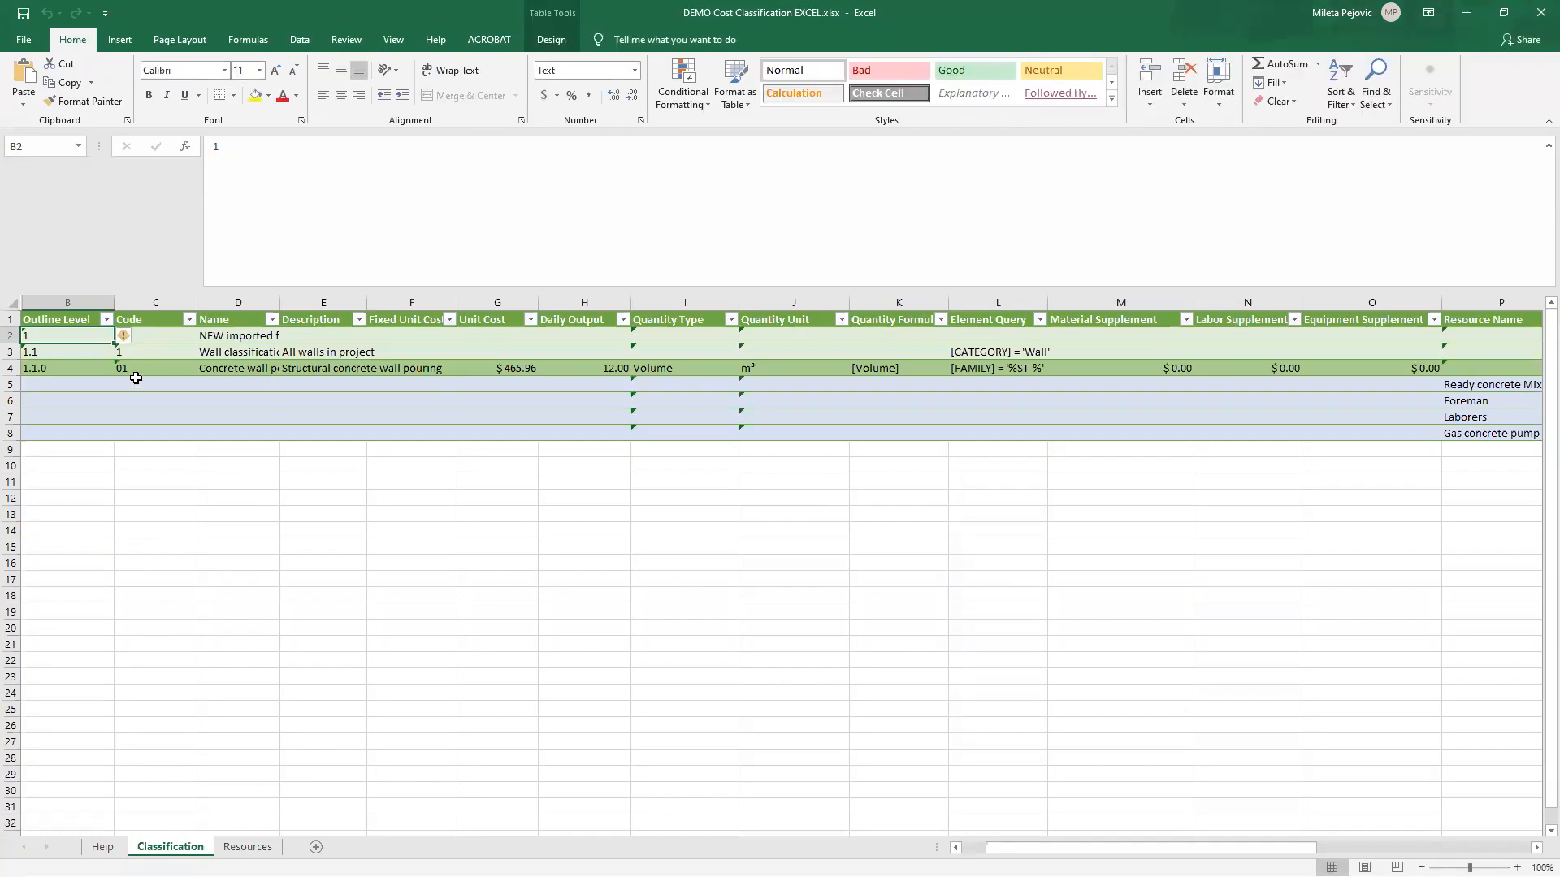
left_click_drag(173, 331, 536, 300)
left_click(265, 364)
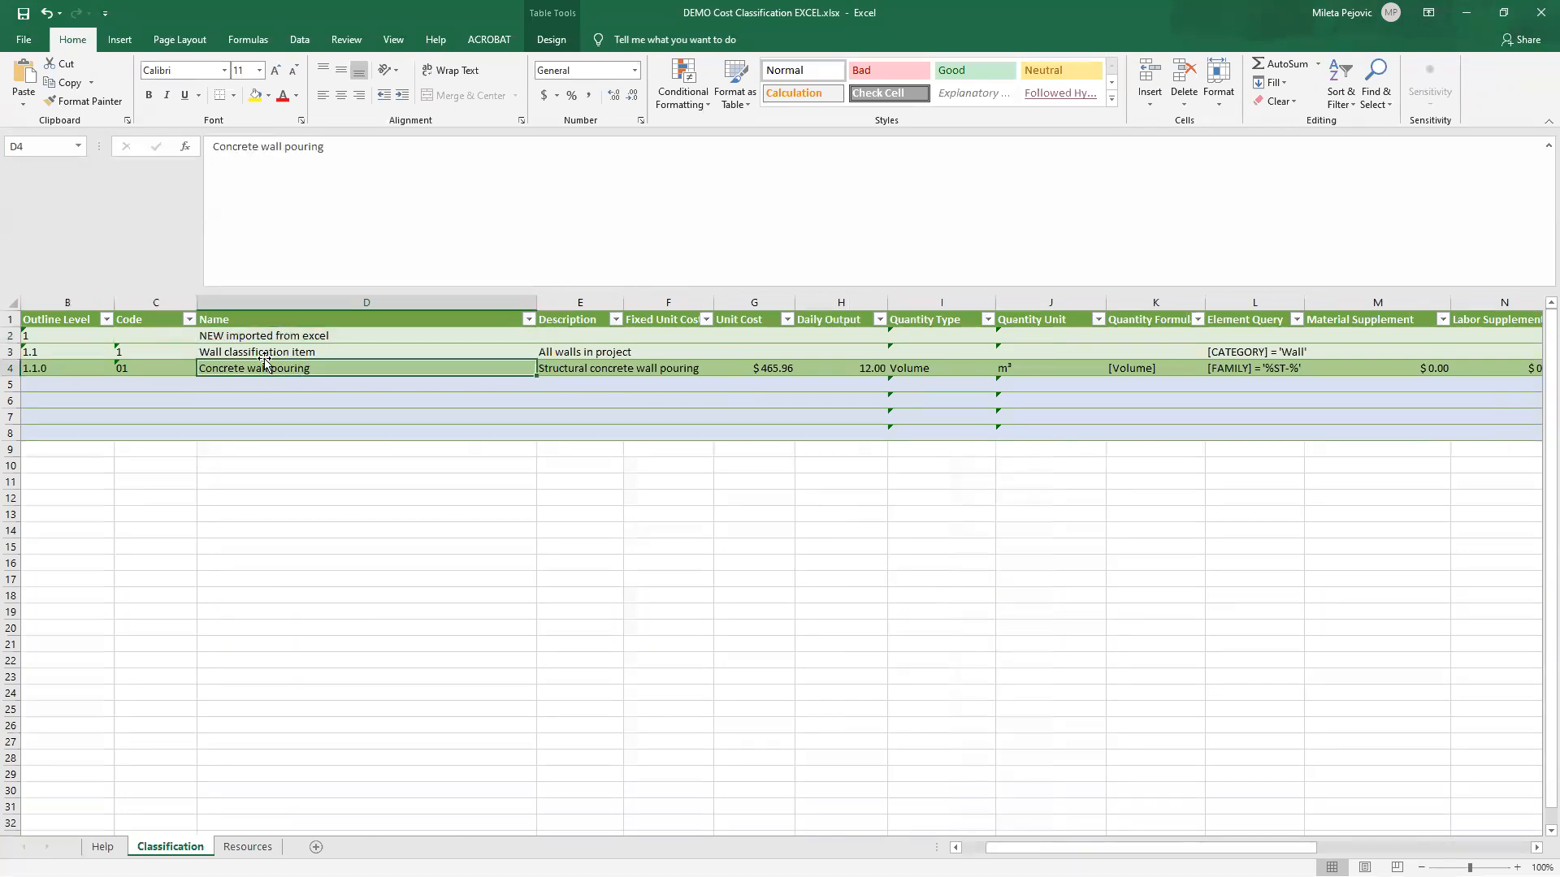
left_click(563, 353)
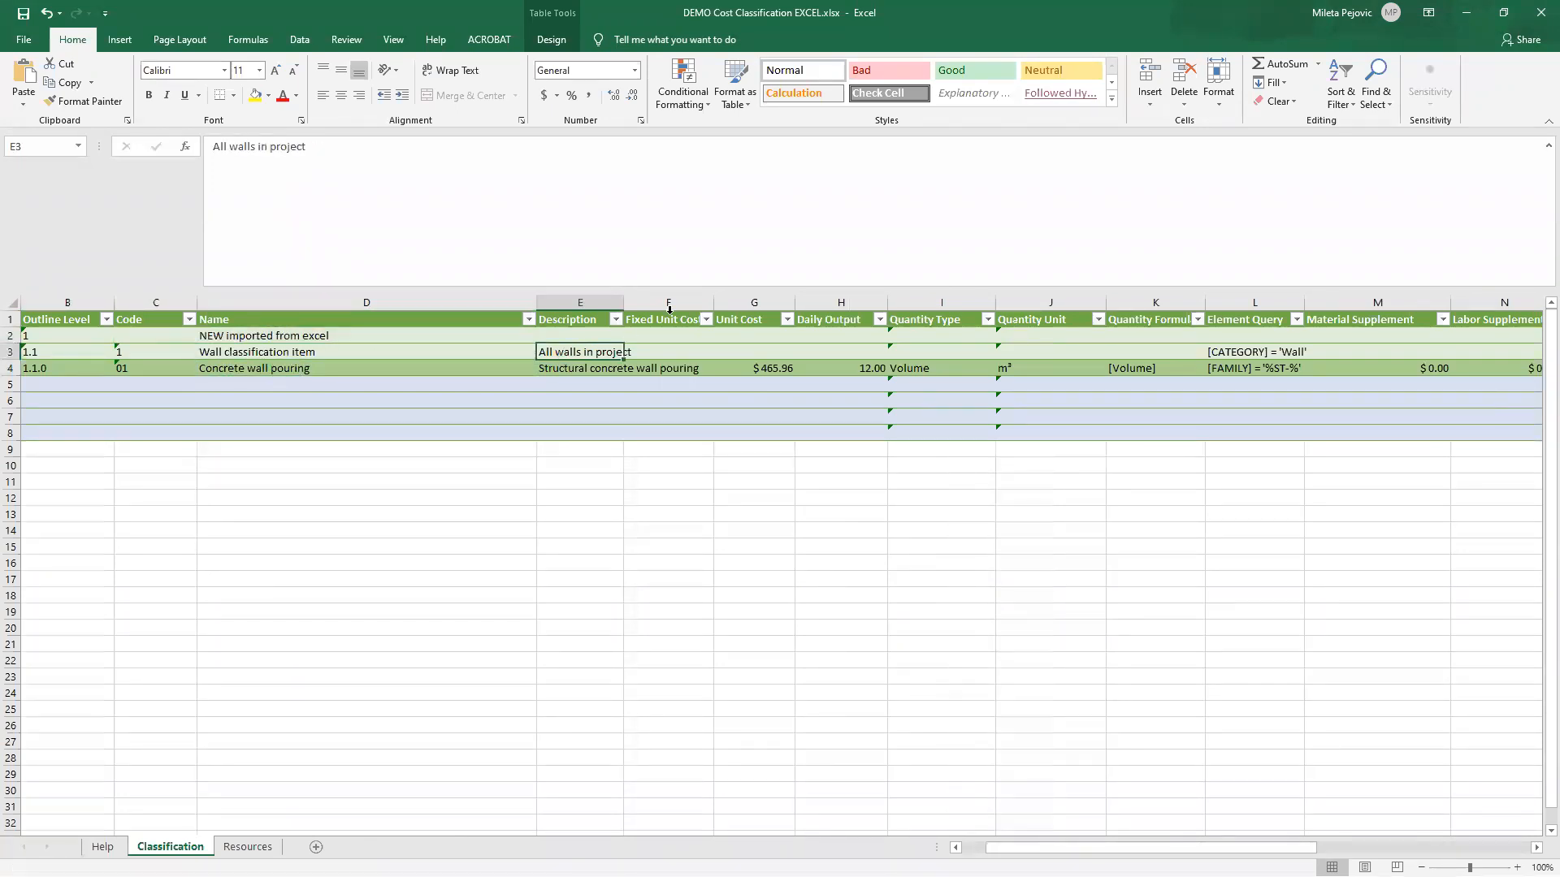
left_click_drag(671, 294, 682, 293)
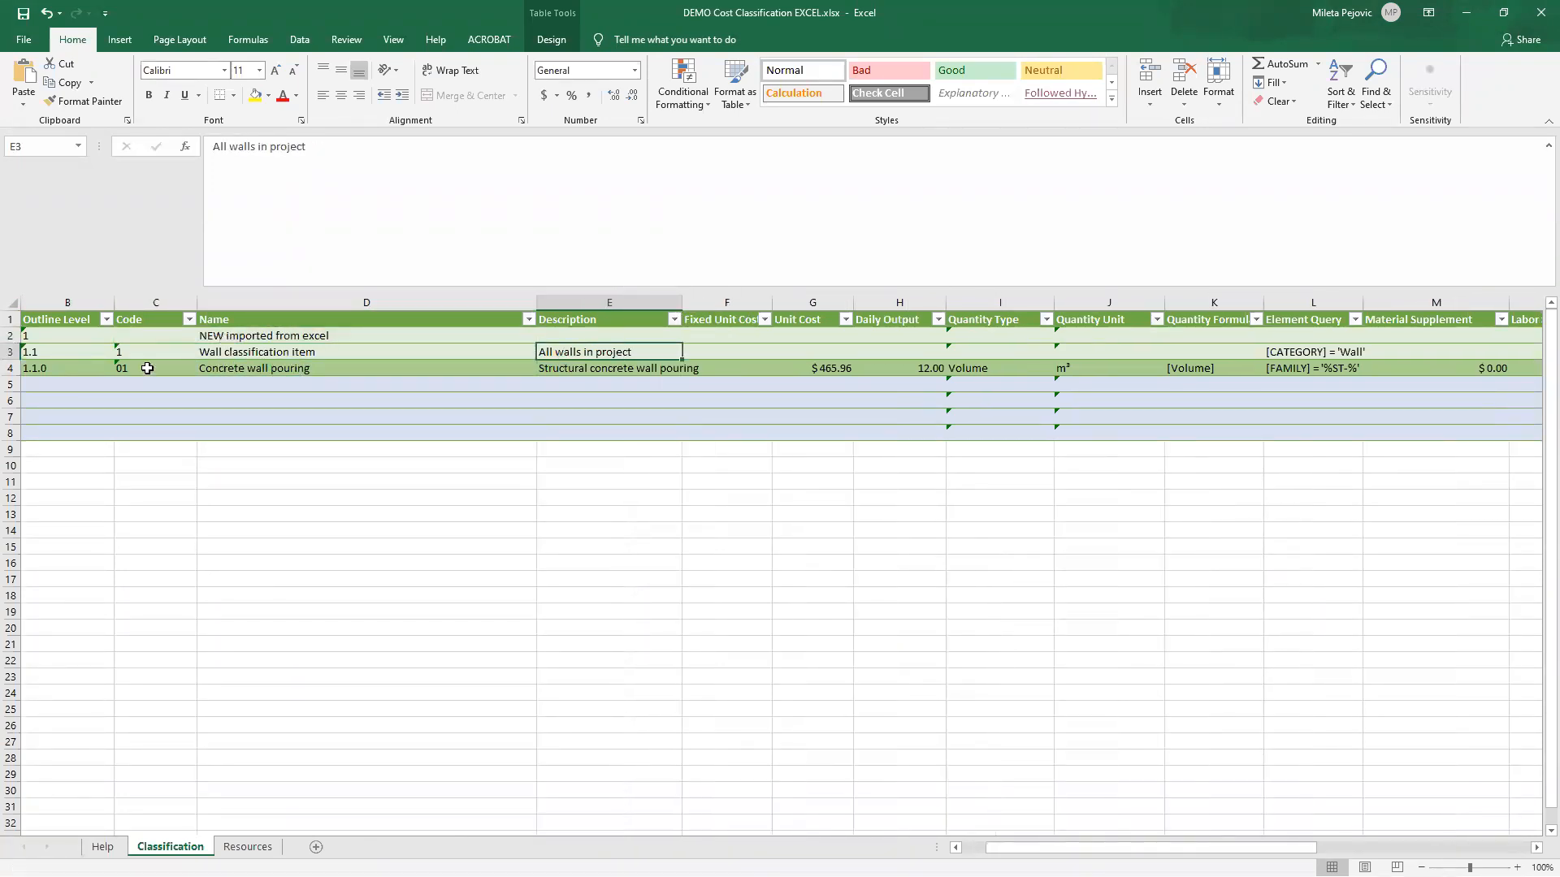
Examine the outline level, code and name of the Concrete wall pouring row and the remaining columns of the Classification sheet
left_click_drag(42, 370, 321, 369)
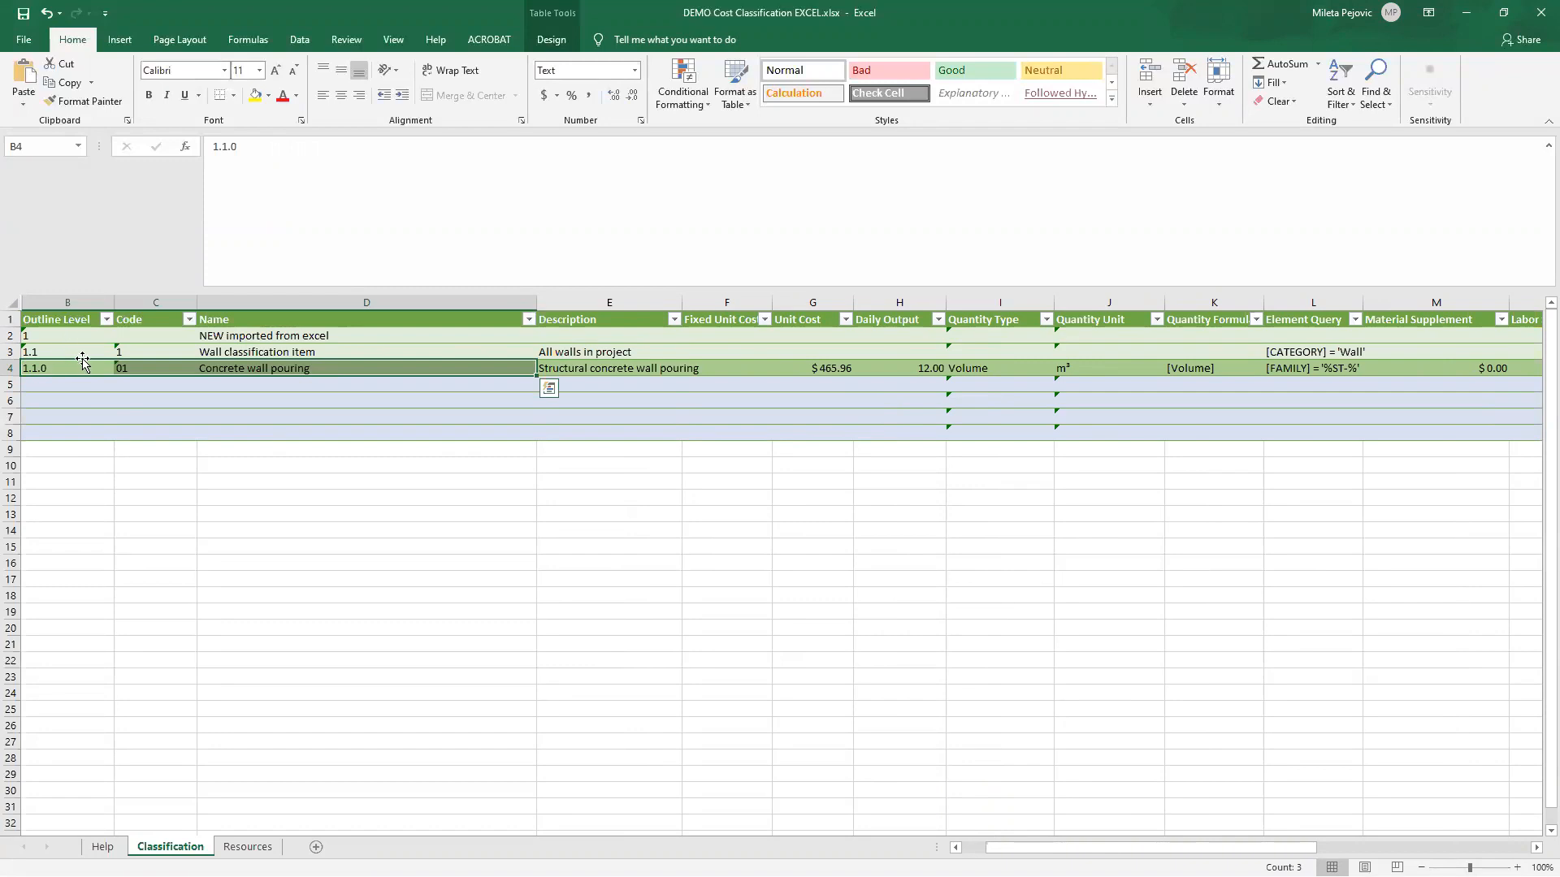
left_click(139, 368)
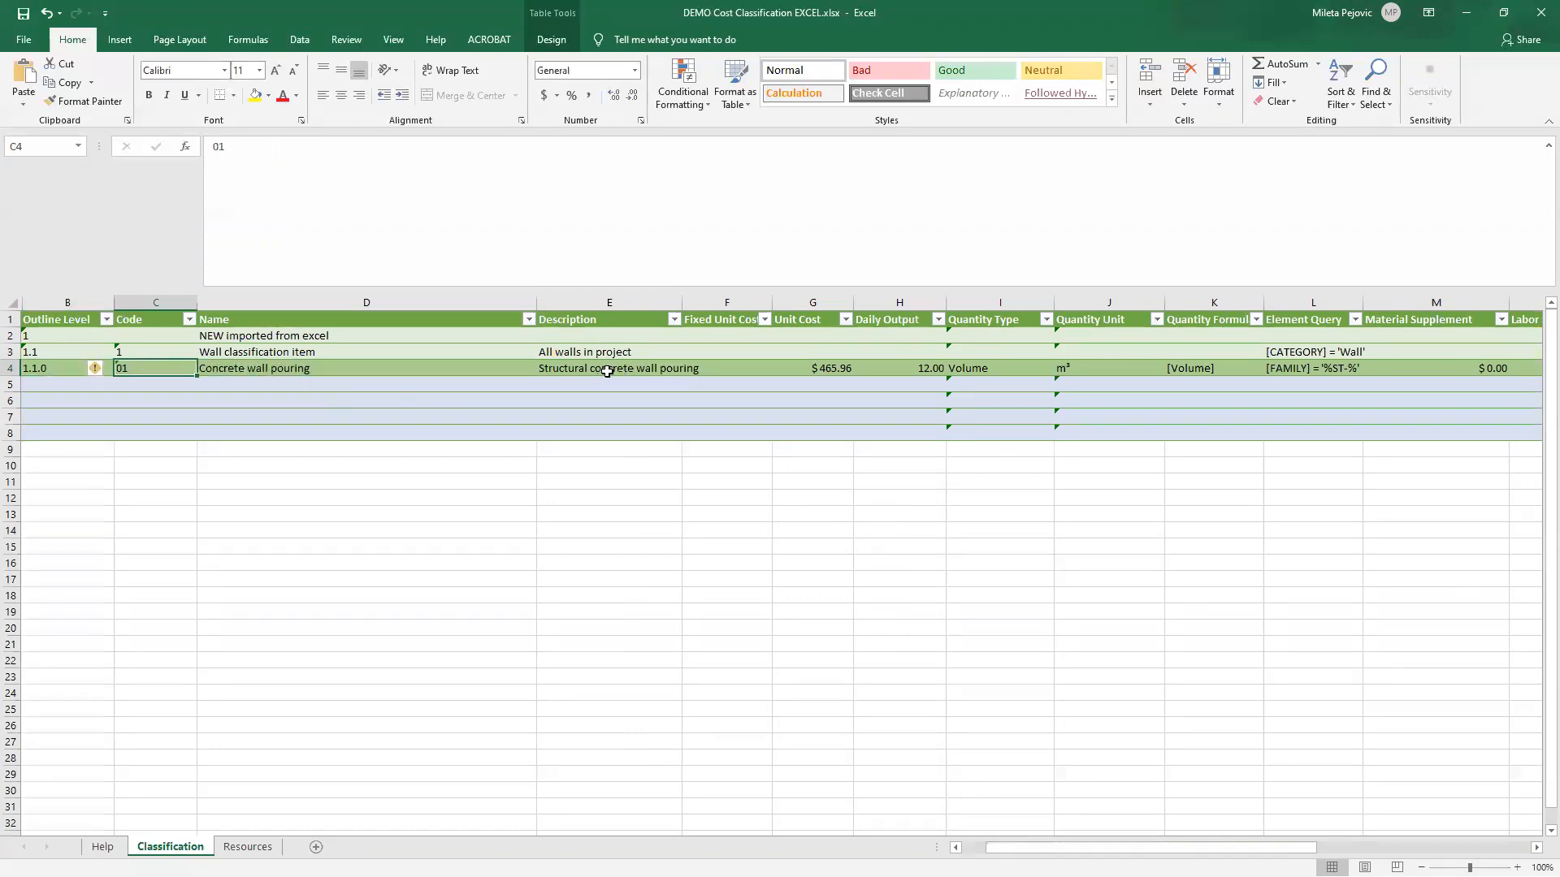
left_click_drag(1047, 847, 1129, 848)
On the Resources sheet, add a resource row below Gas concrete pump with description New and type Labor
left_click(248, 846)
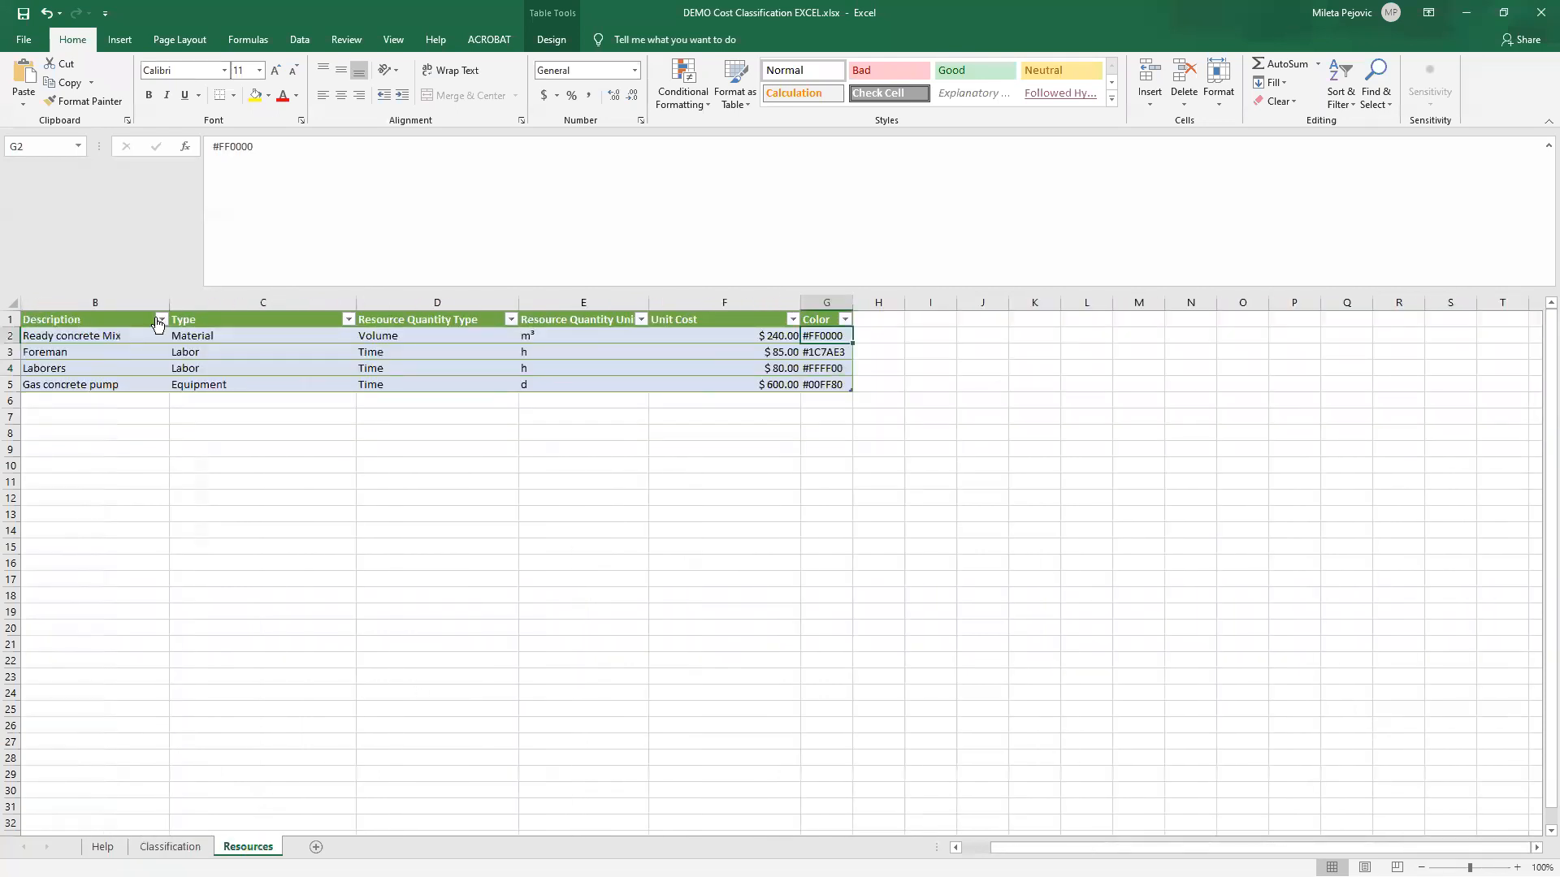
left_click(605, 517)
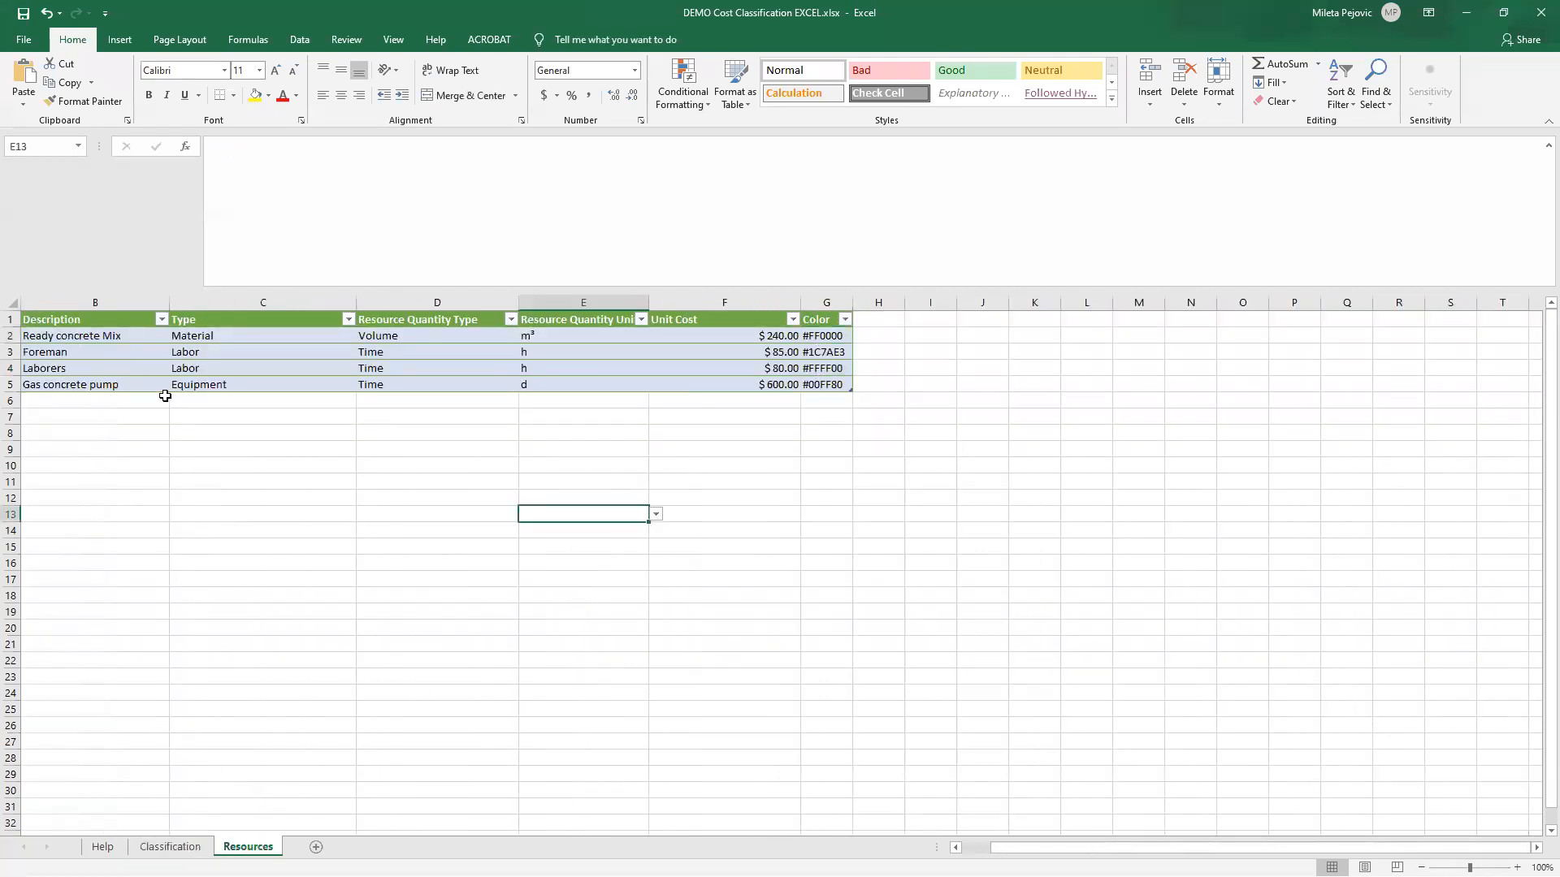
left_click(112, 399)
type("New")
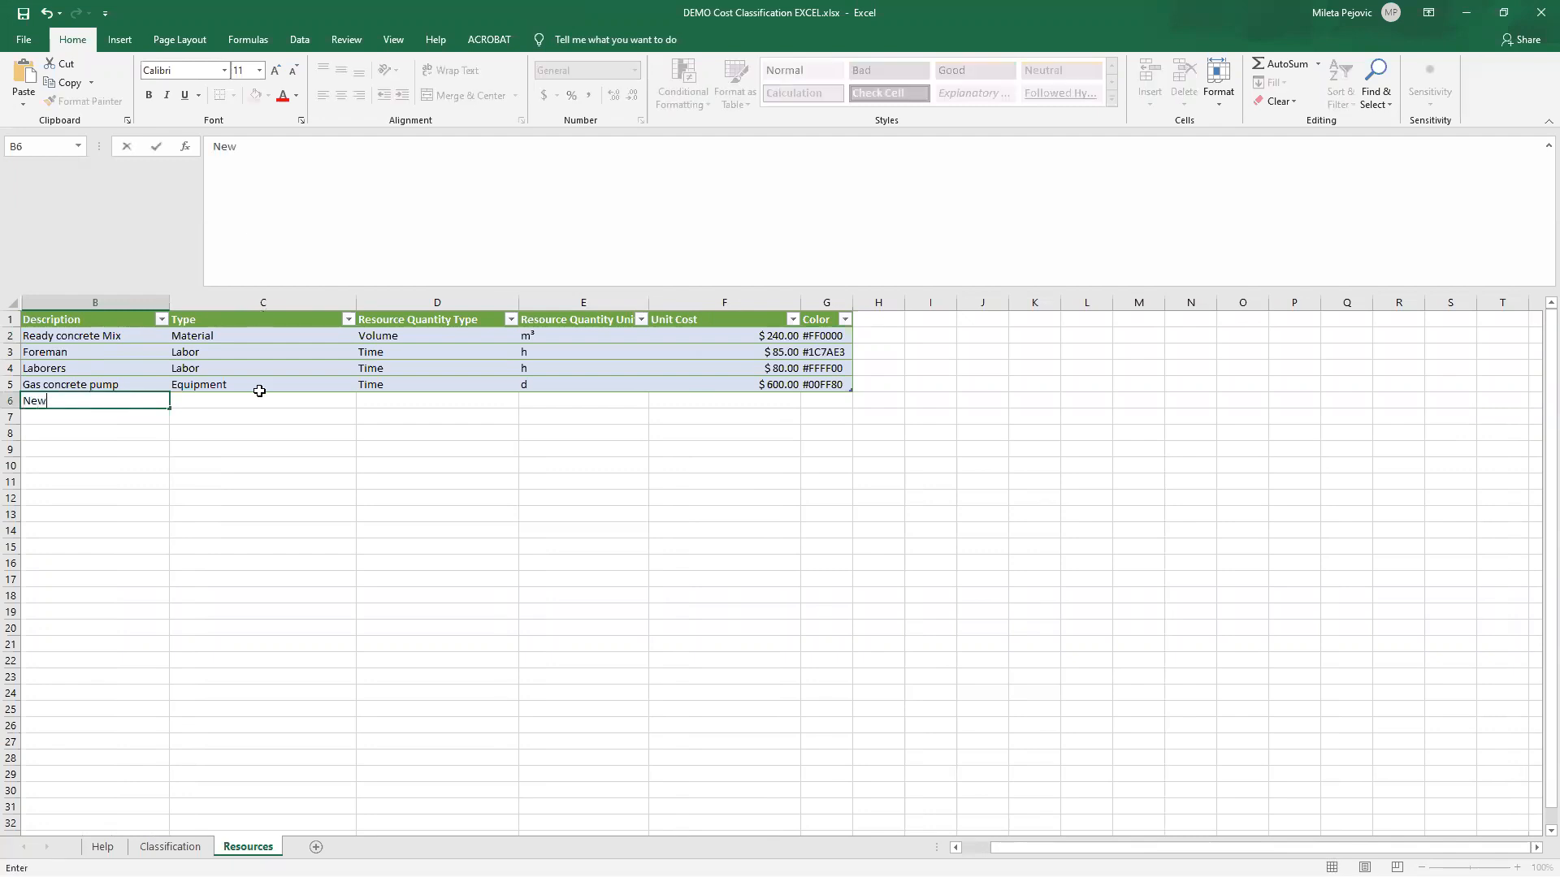
key("Tab")
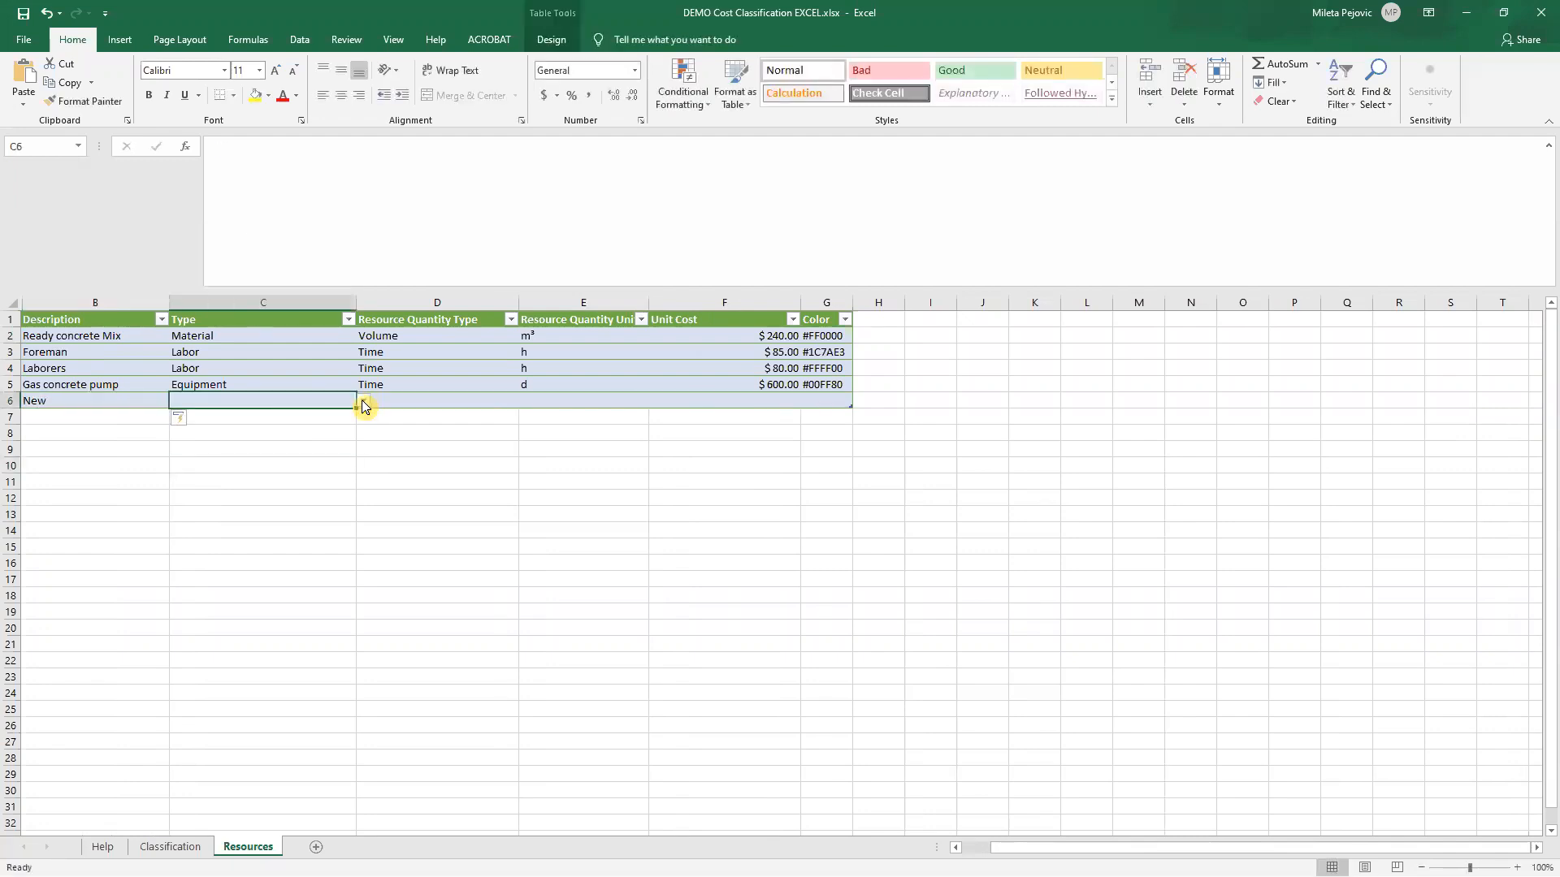
left_click(363, 400)
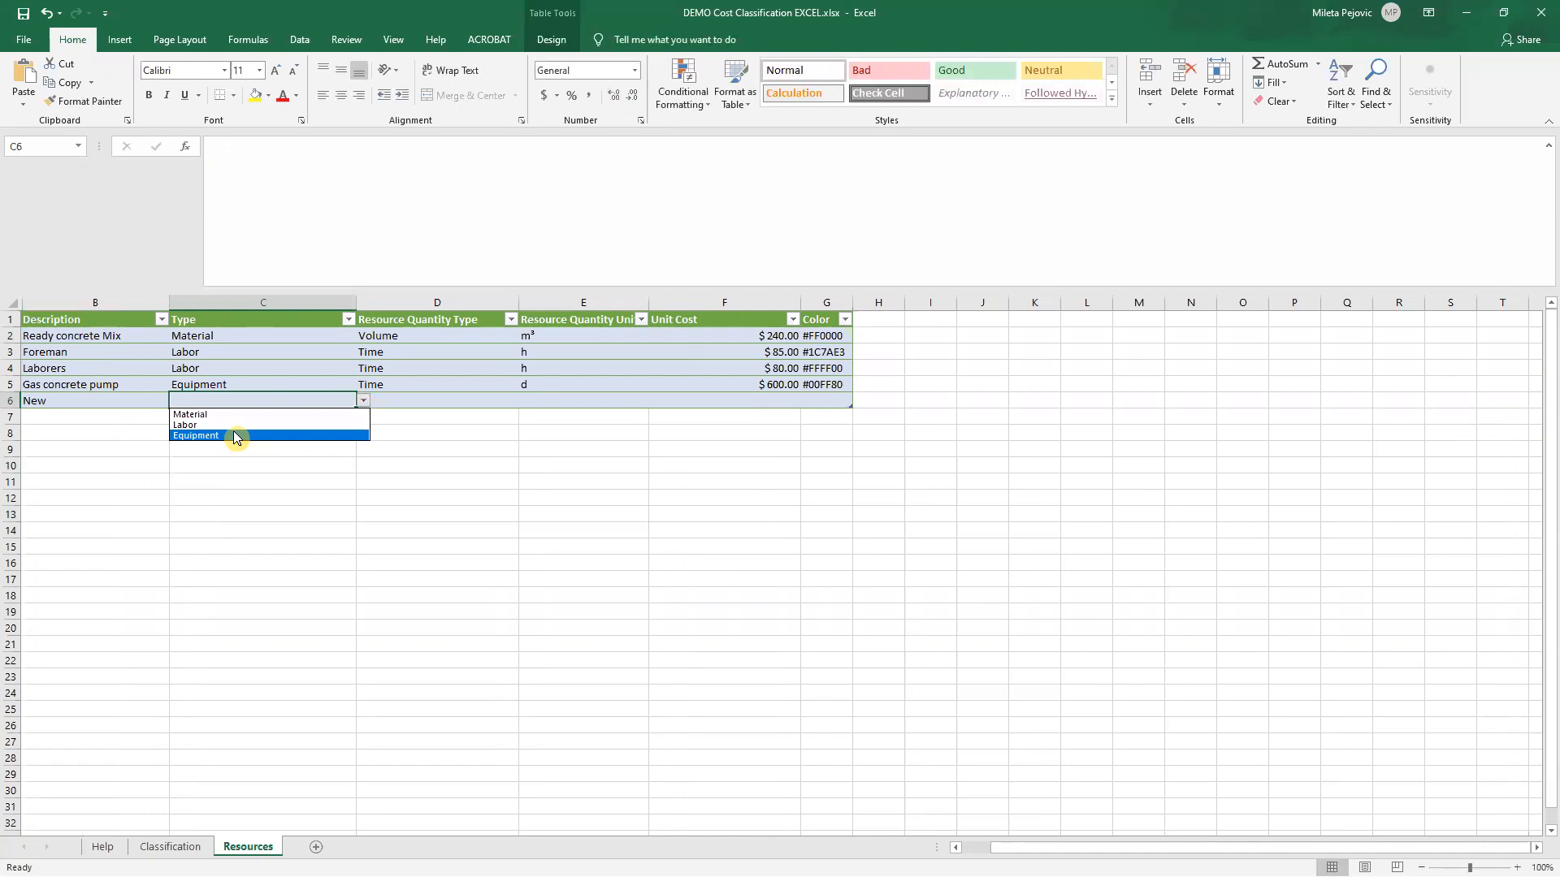
left_click(228, 426)
key("ctrl+a")
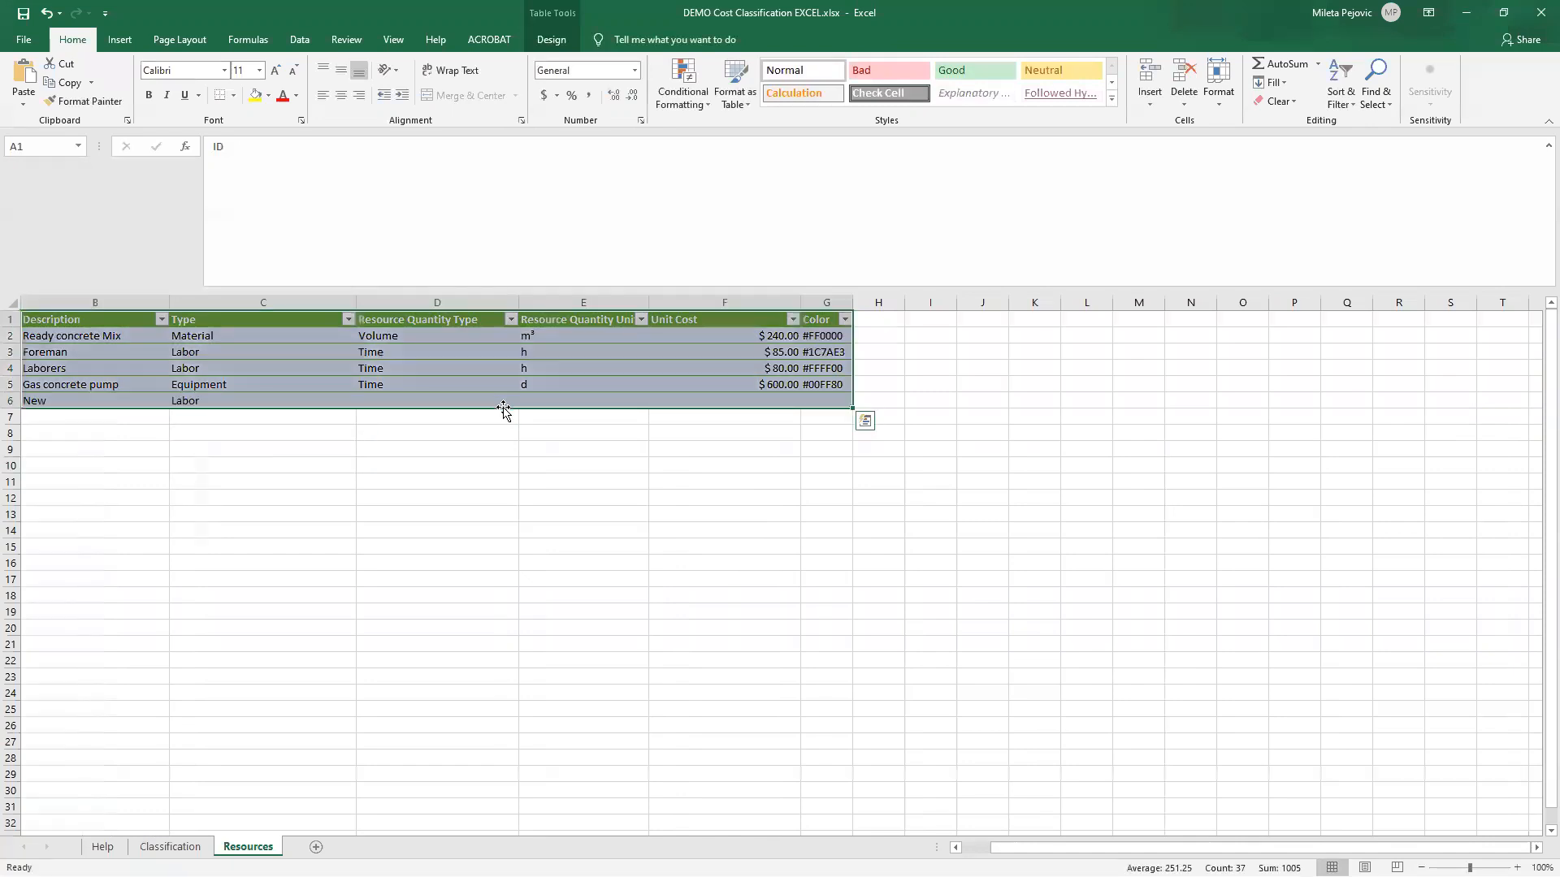
Set the New resource's quantity type to Time and its quantity unit to h
left_click(511, 403)
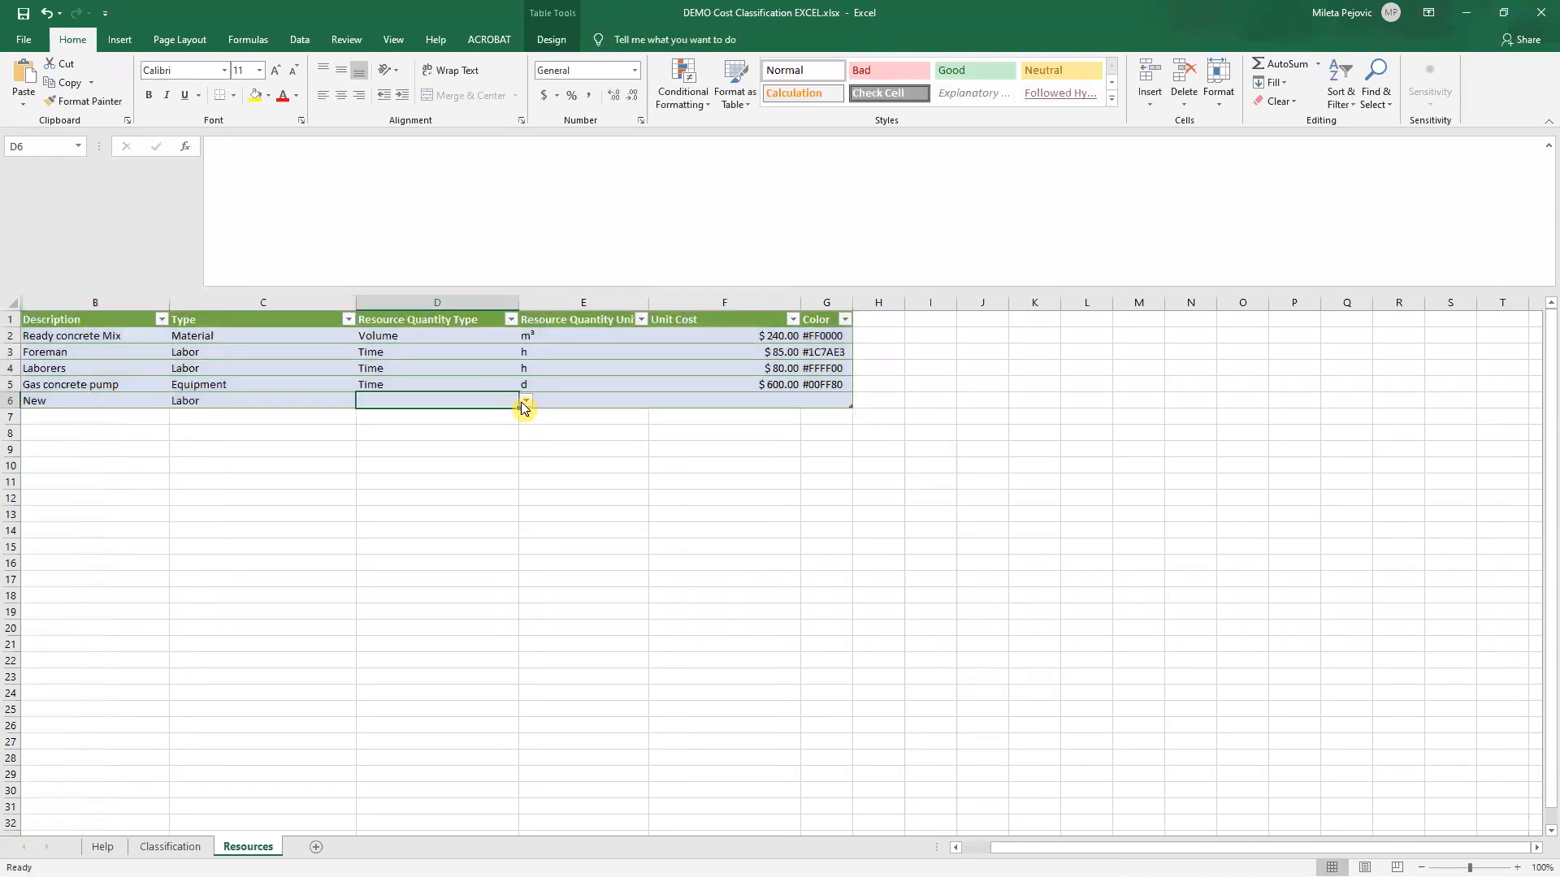
left_click(524, 401)
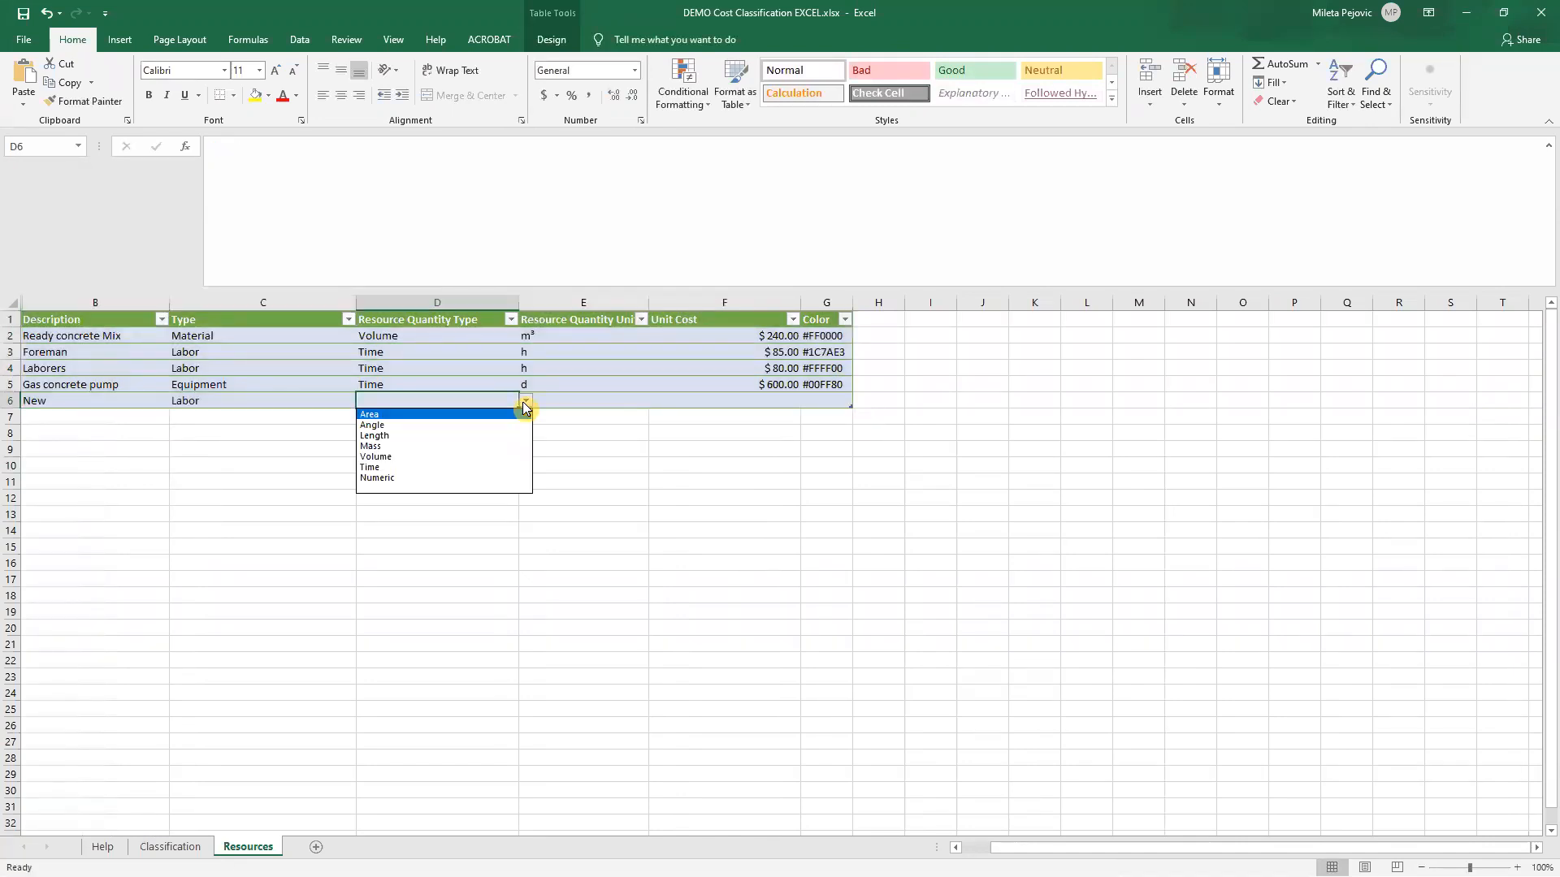
left_click(394, 467)
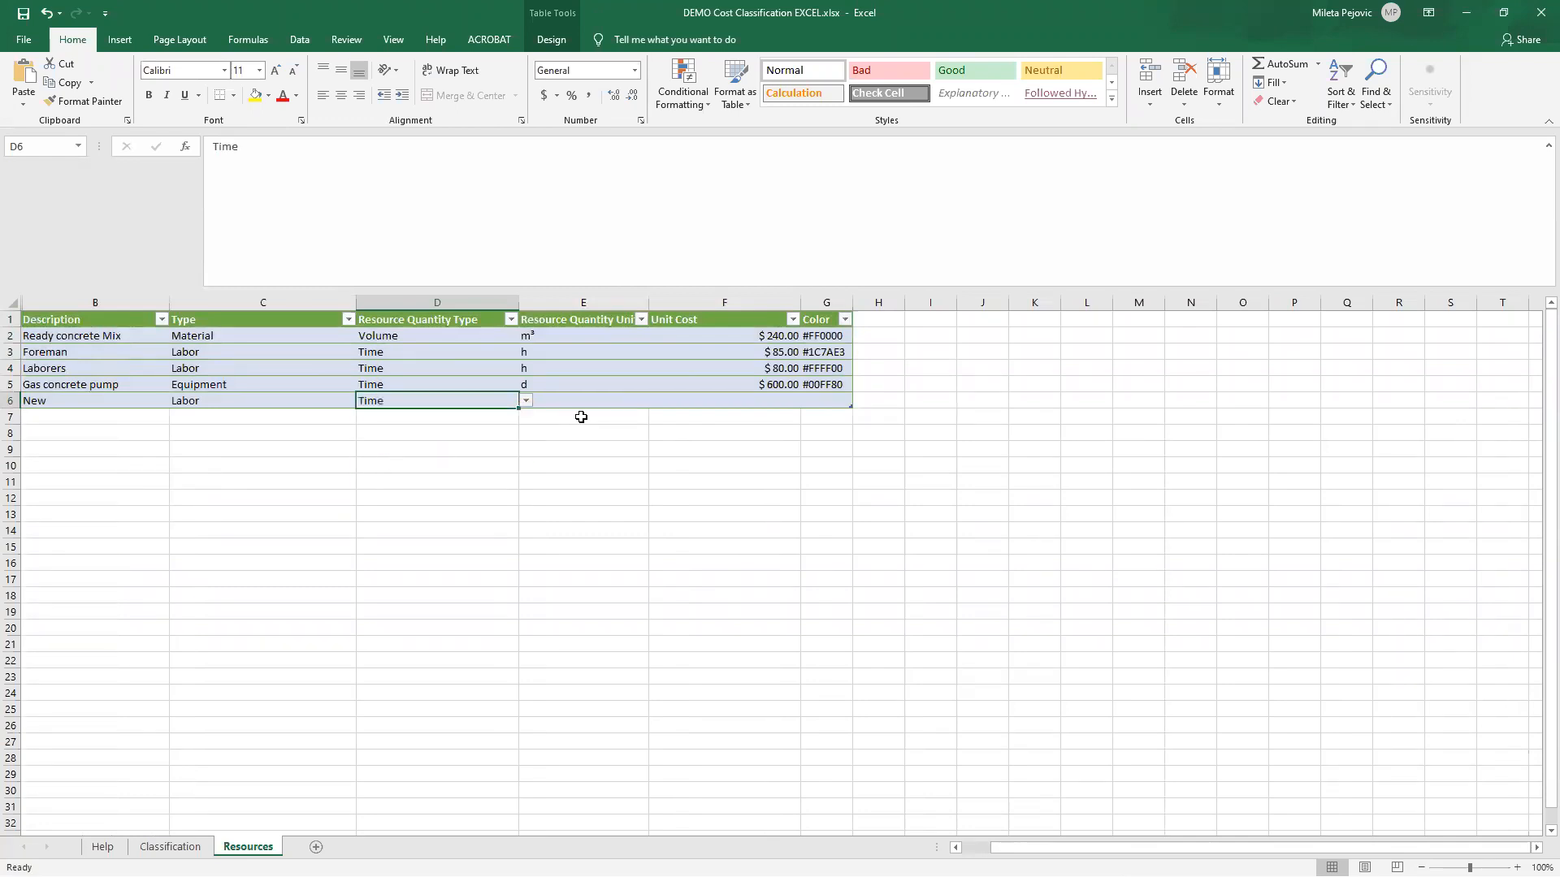
left_click(637, 405)
left_click(655, 400)
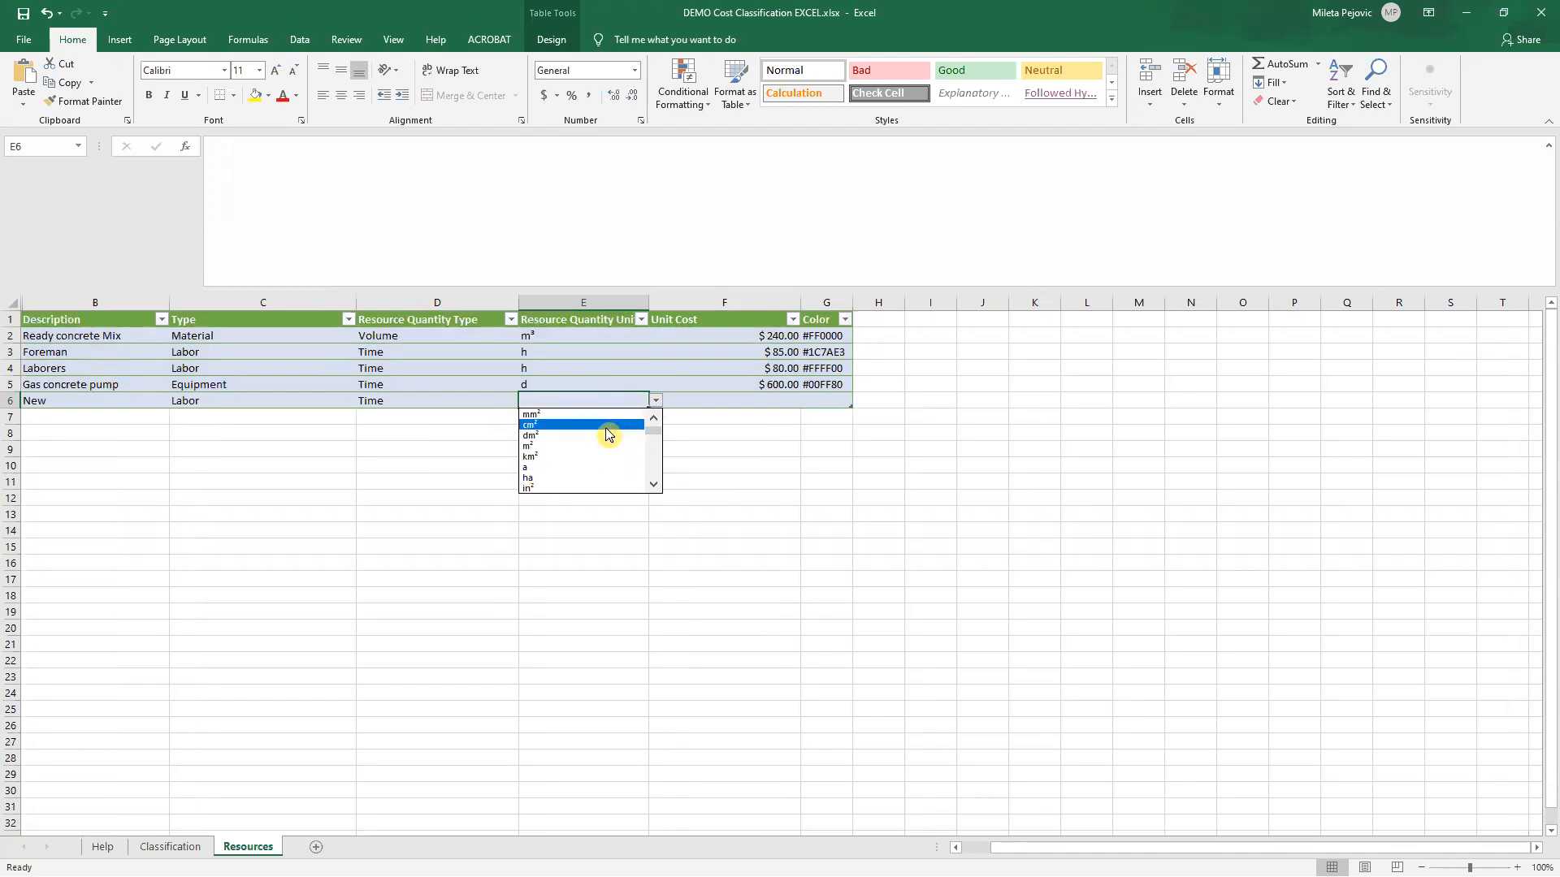
left_click(566, 401)
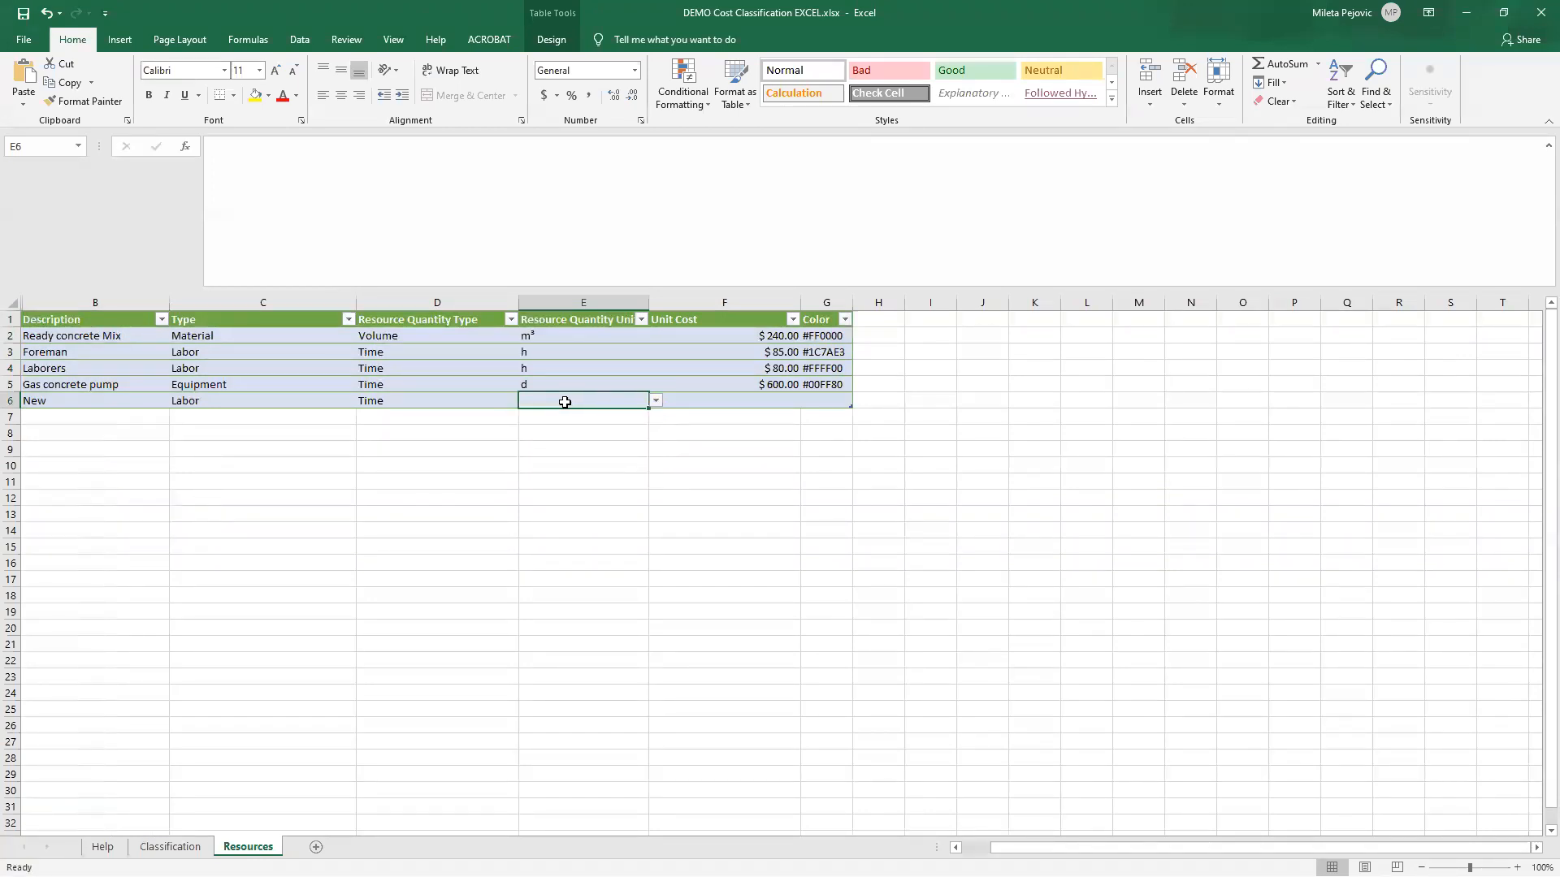
type("h")
left_click(583, 497)
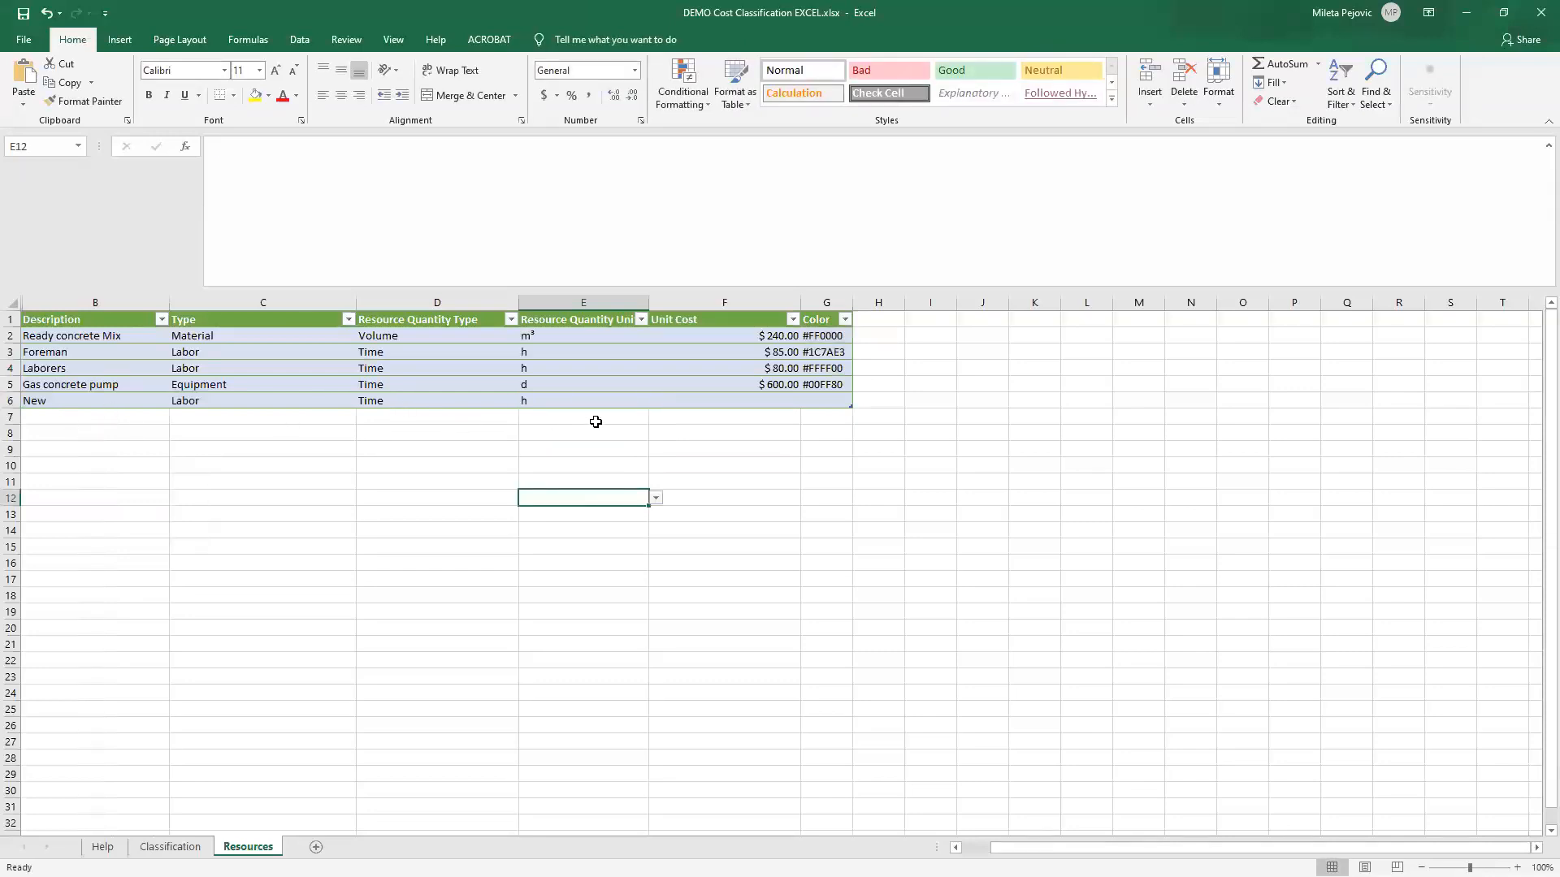
Enter a unit cost of 120 for the New resource
left_click(778, 401)
type("12")
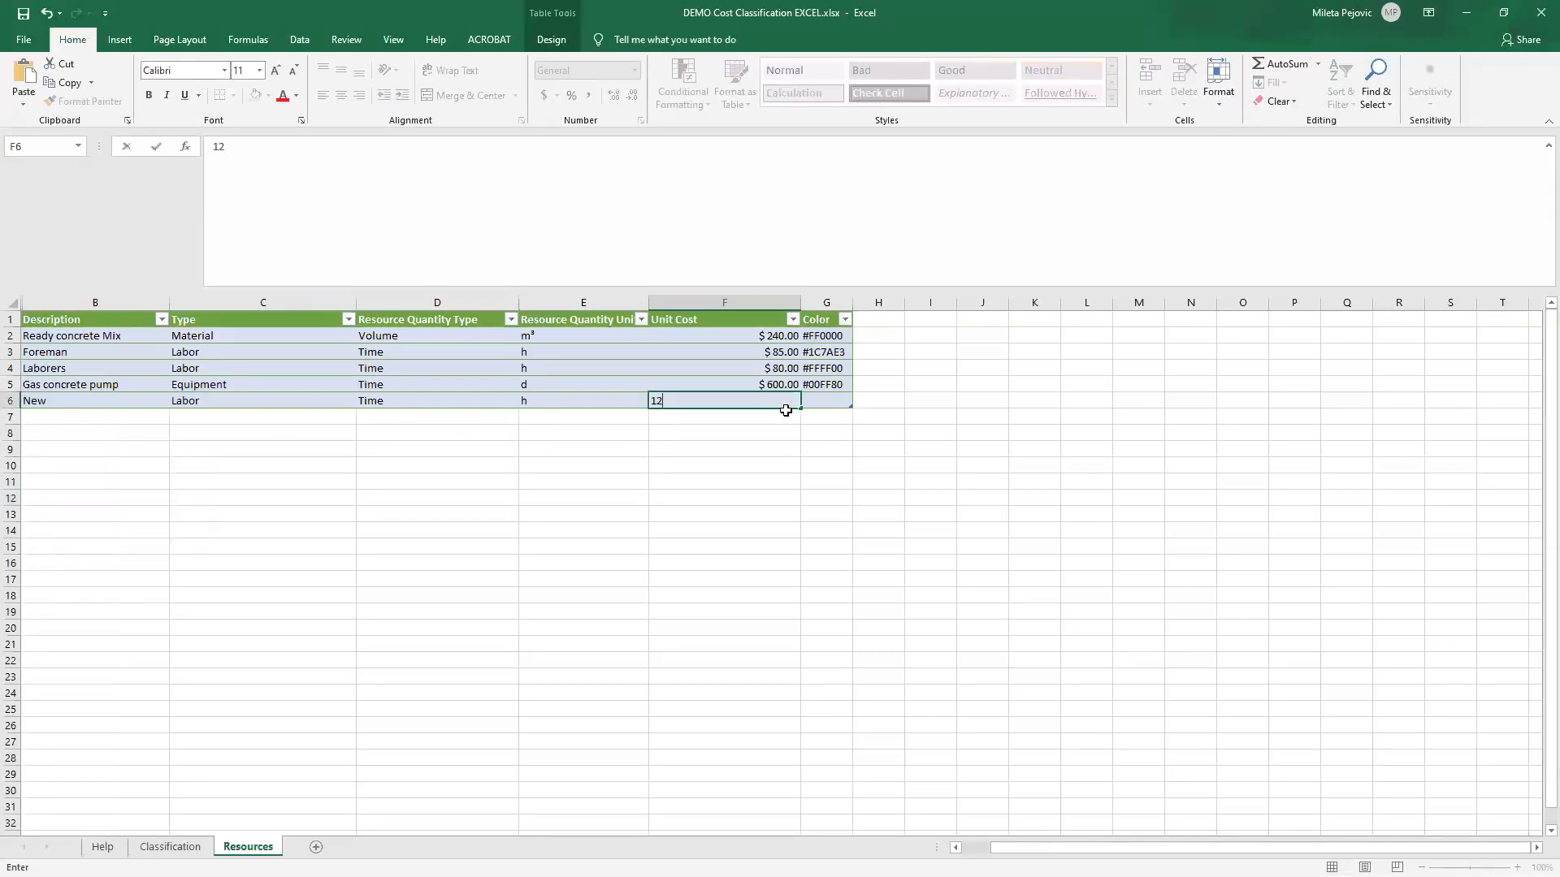
left_click(806, 499)
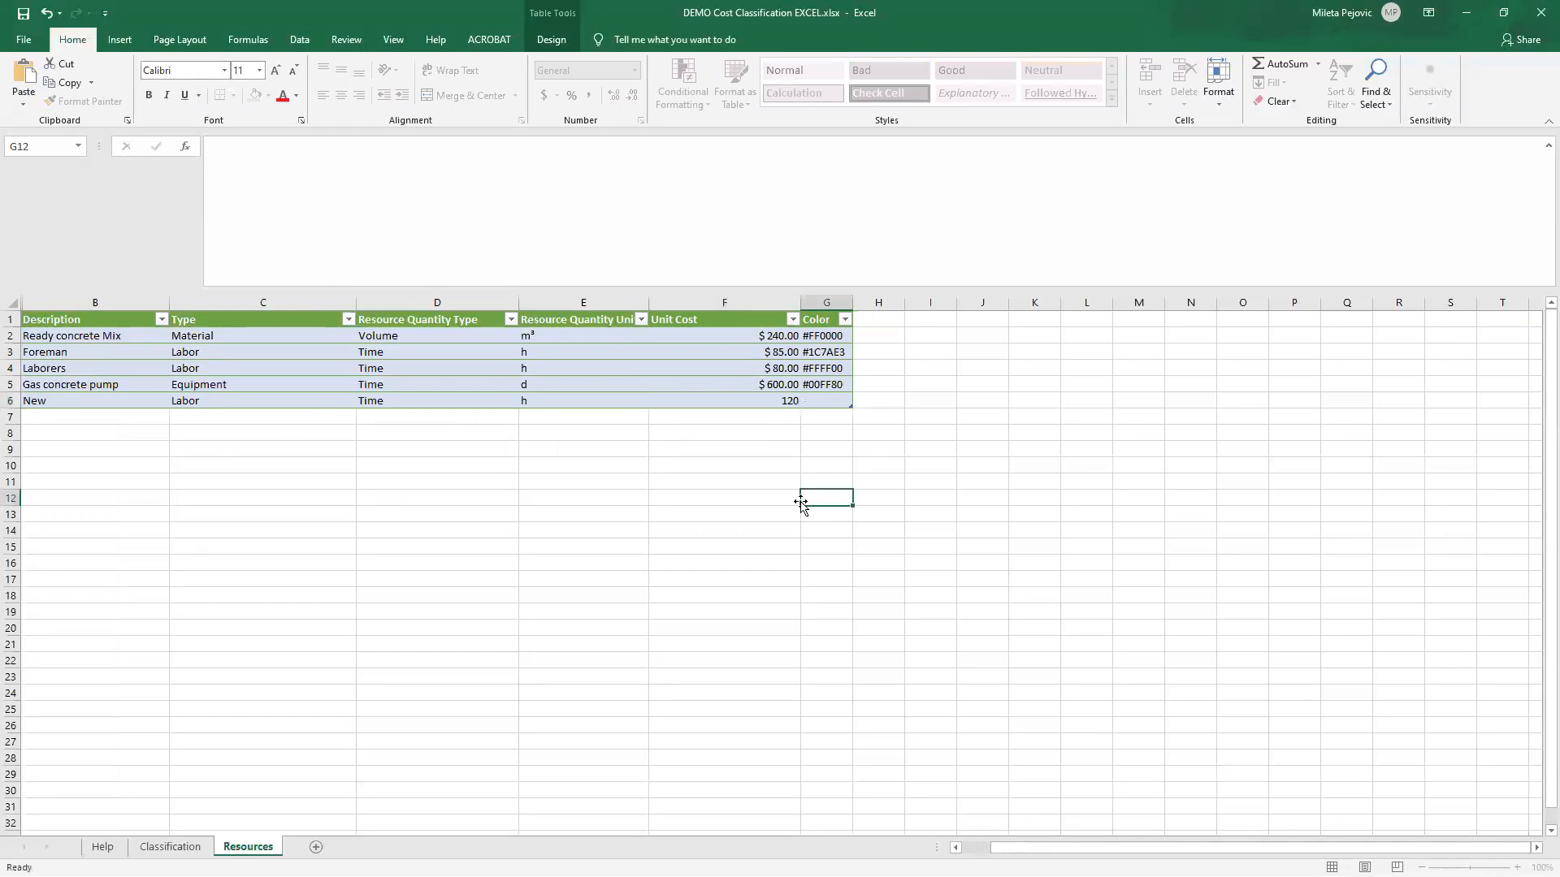
left_click(779, 405)
Copy the Laborers color code #FFFF00 into the New resource's Color cell
left_click(819, 400)
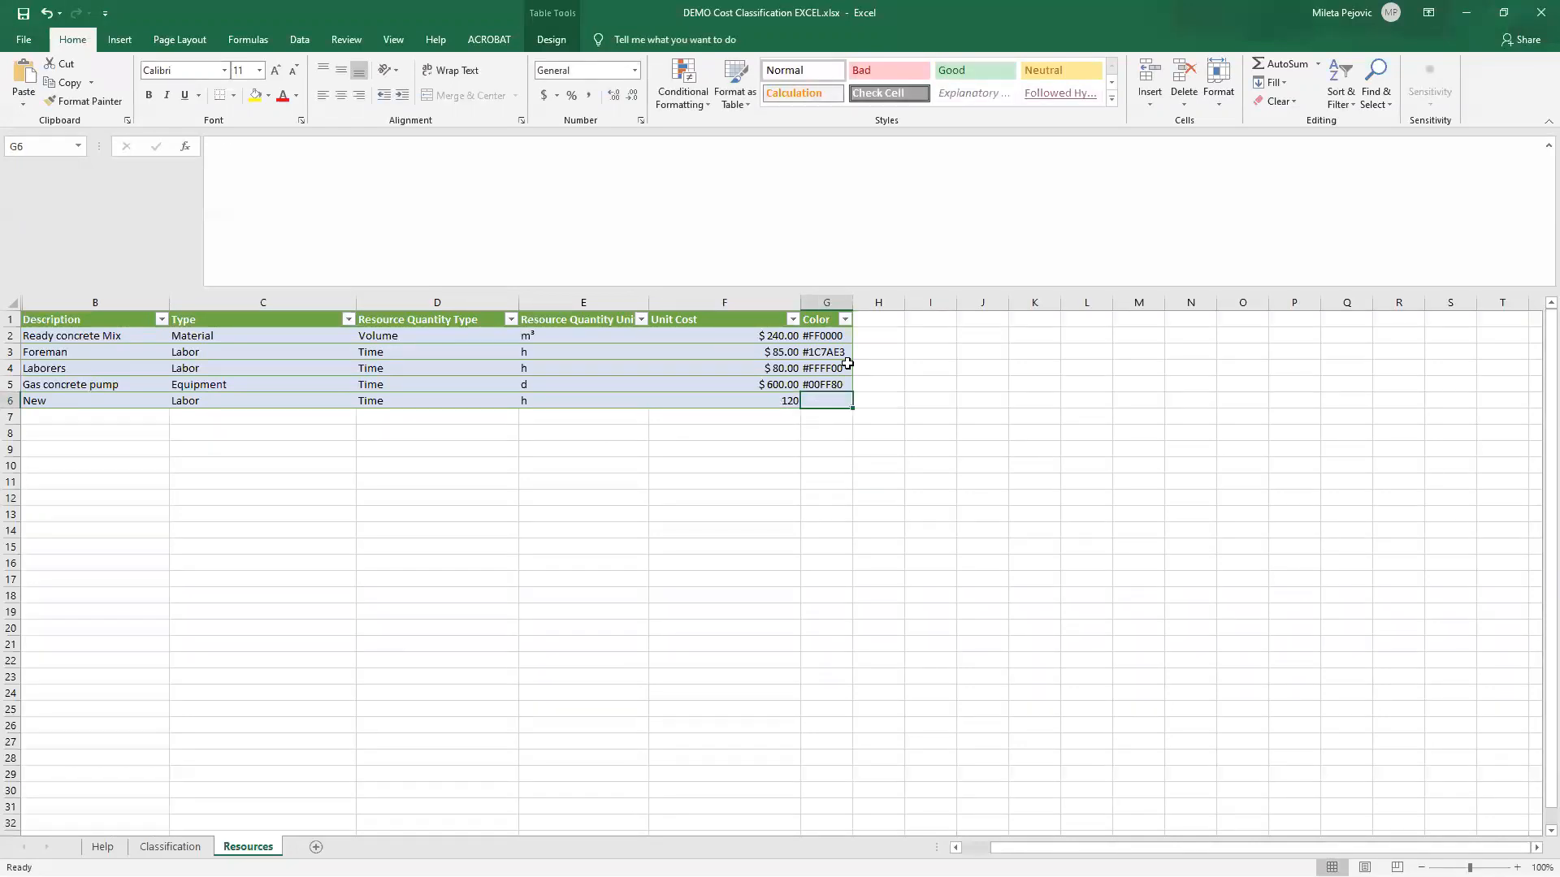
left_click(839, 383)
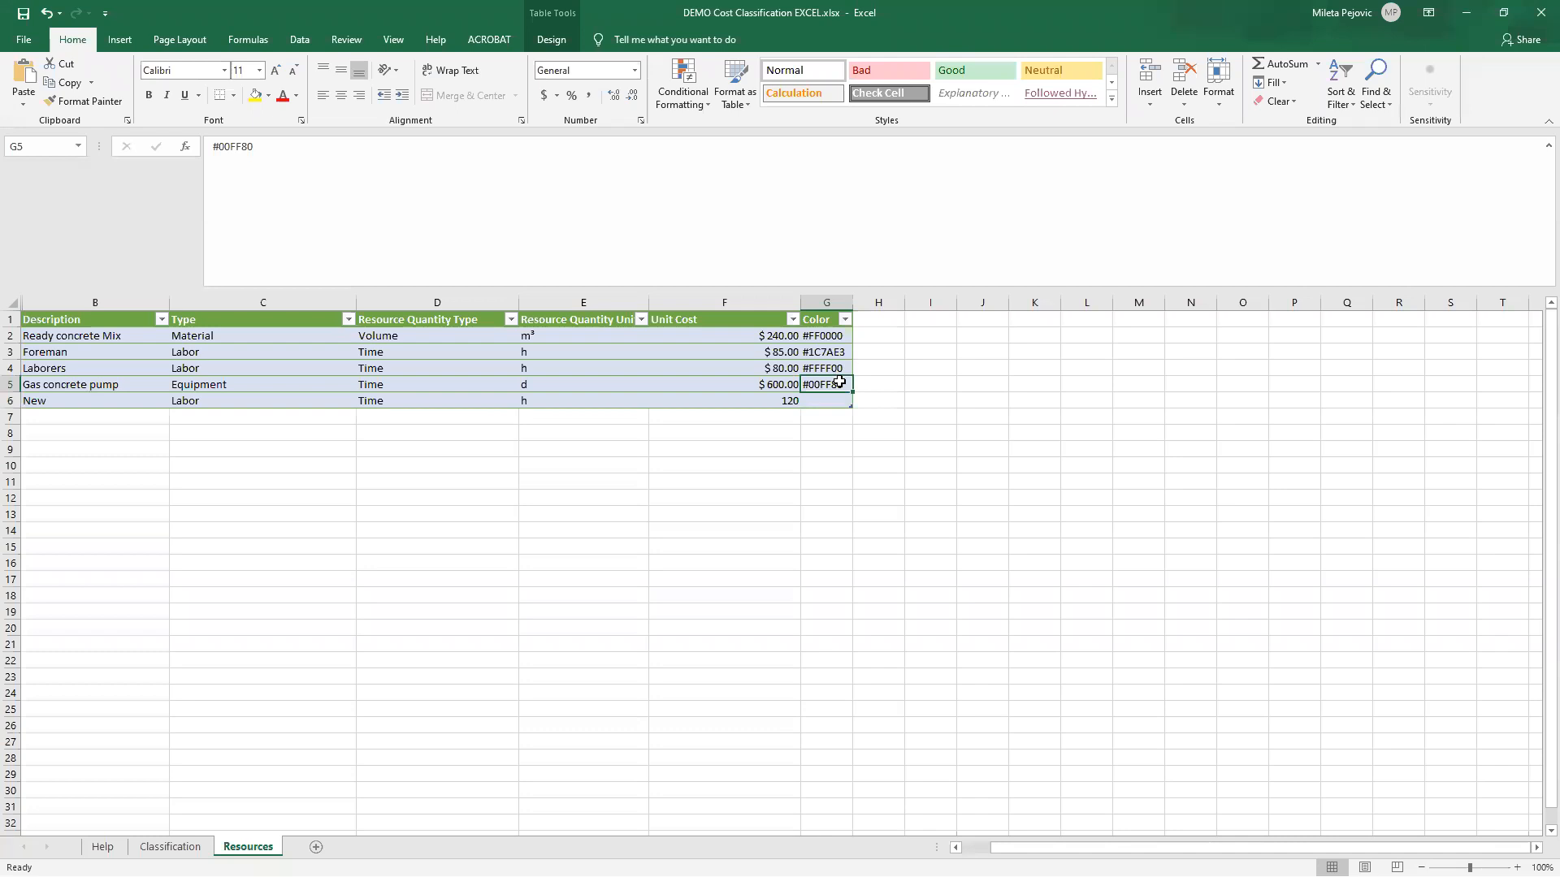
left_click(835, 368)
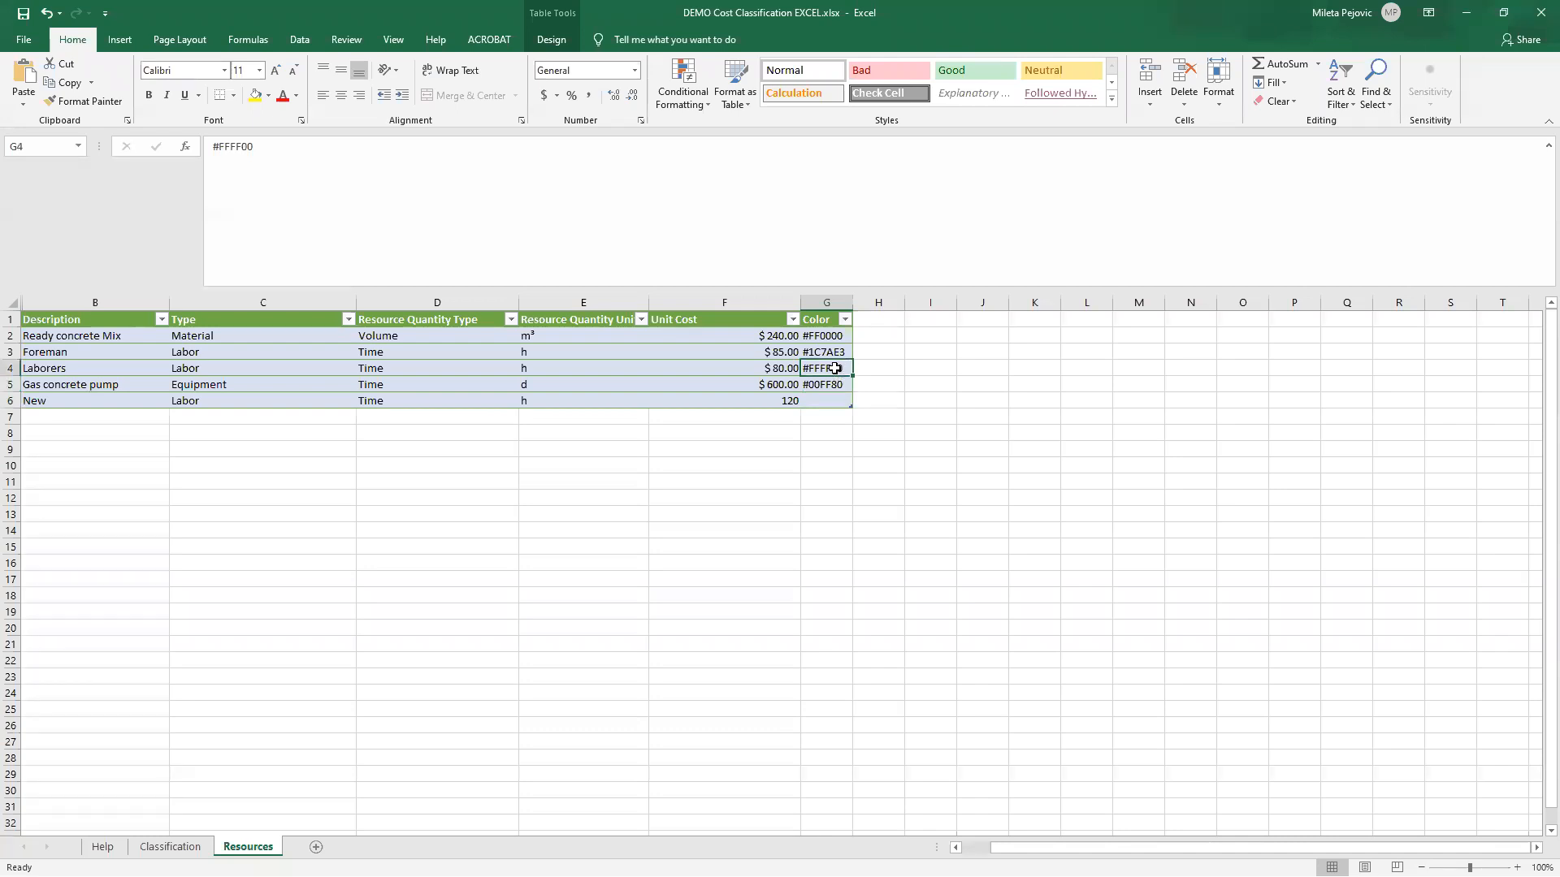
key("ctrl+c")
left_click(824, 401)
key("ctrl+v")
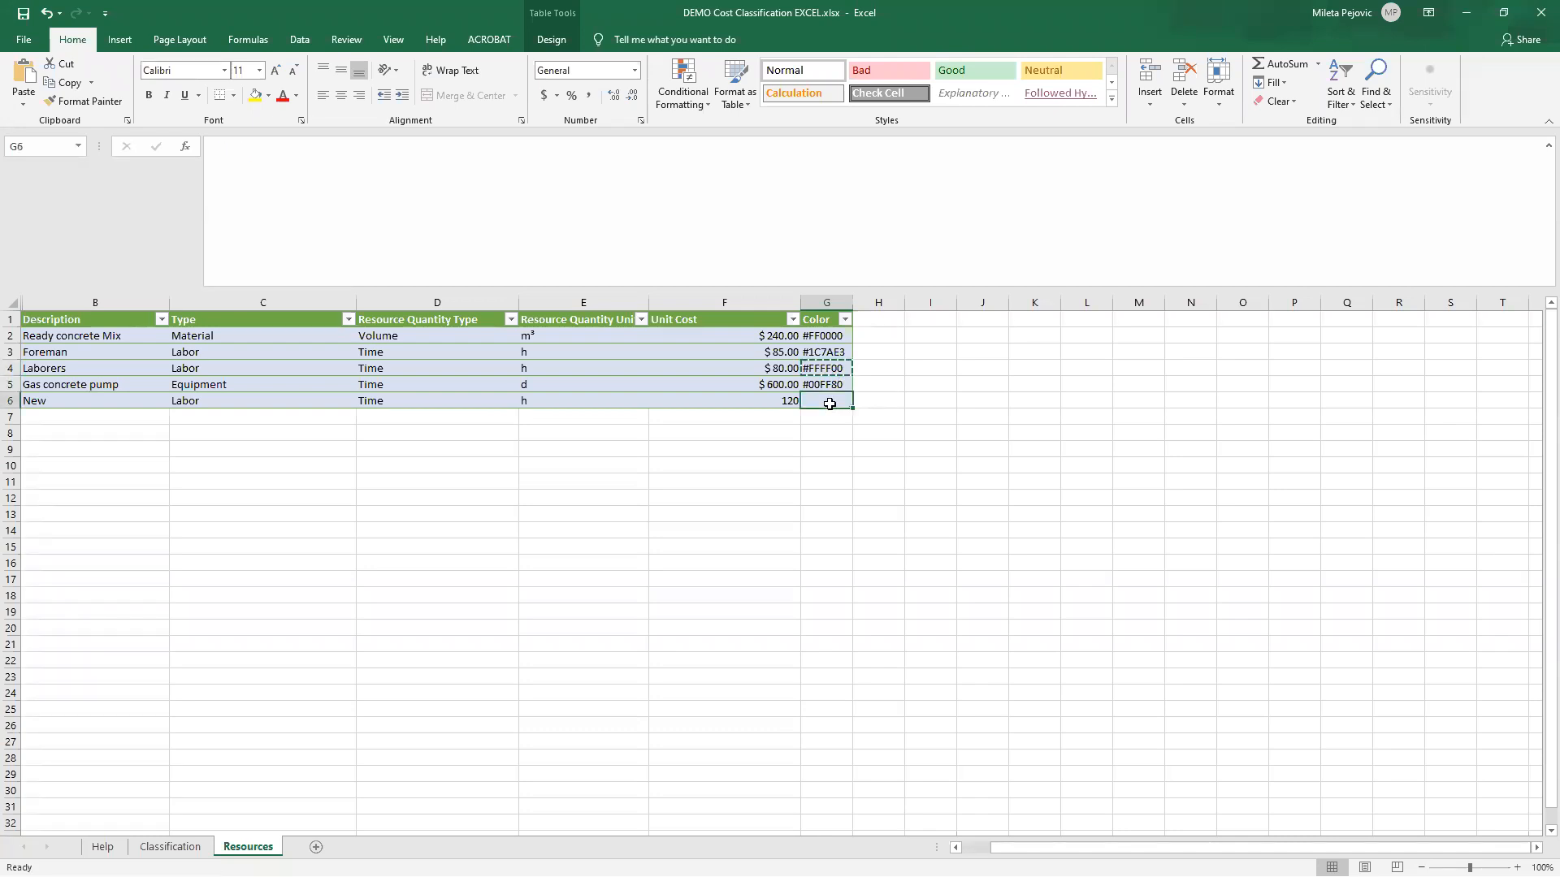
left_click(802, 464)
On the Classification sheet, review the Concrete wall pouring item's output, quantity, formula and query fields and its assigned resources
left_click(187, 846)
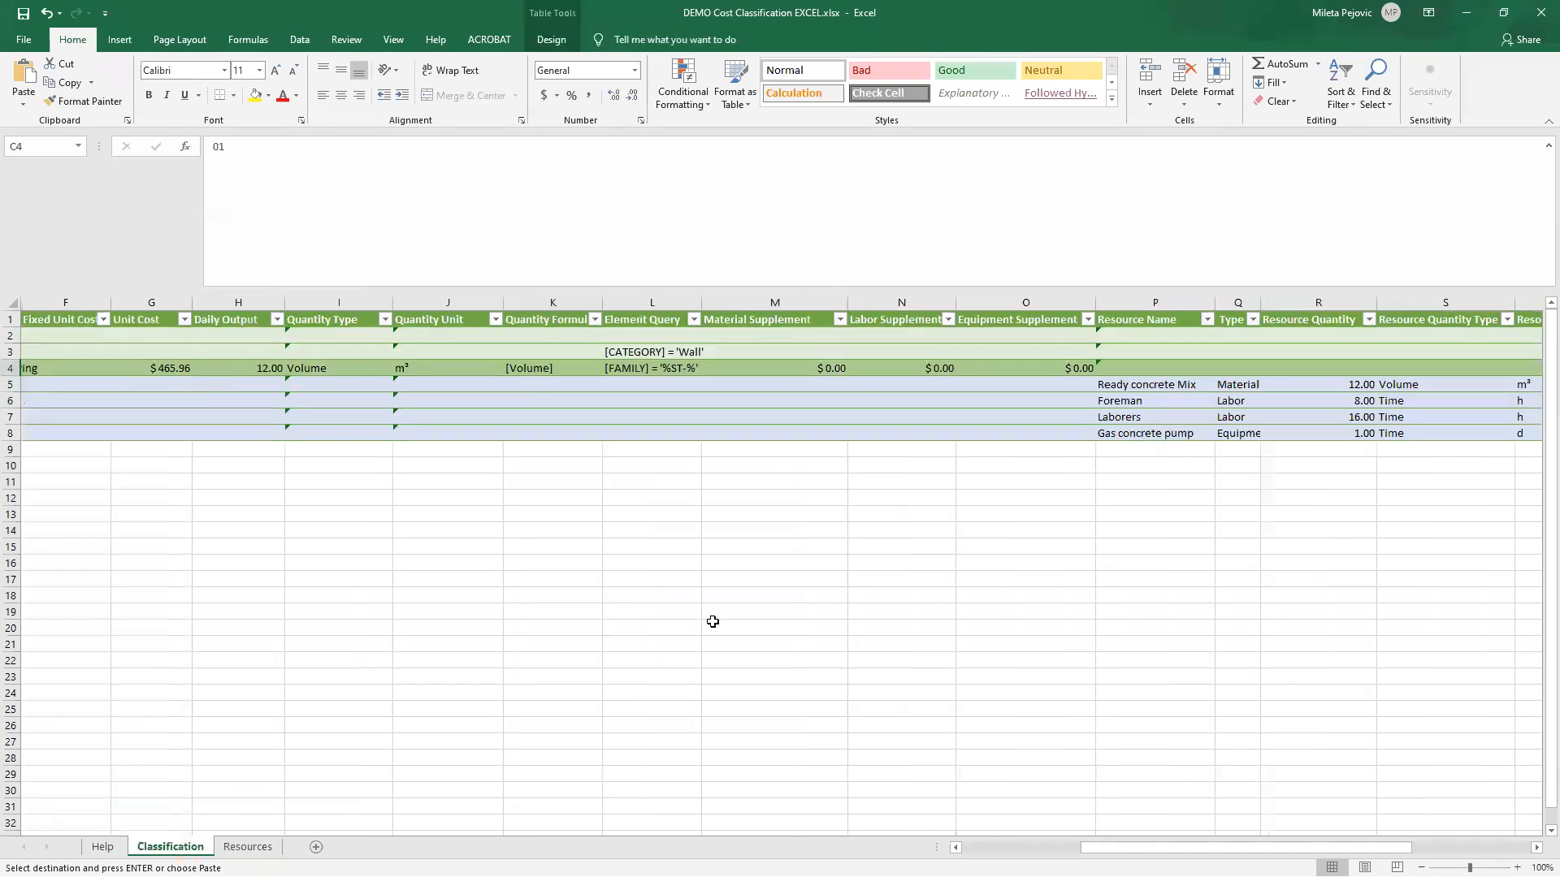
left_click_drag(1225, 847, 1272, 848)
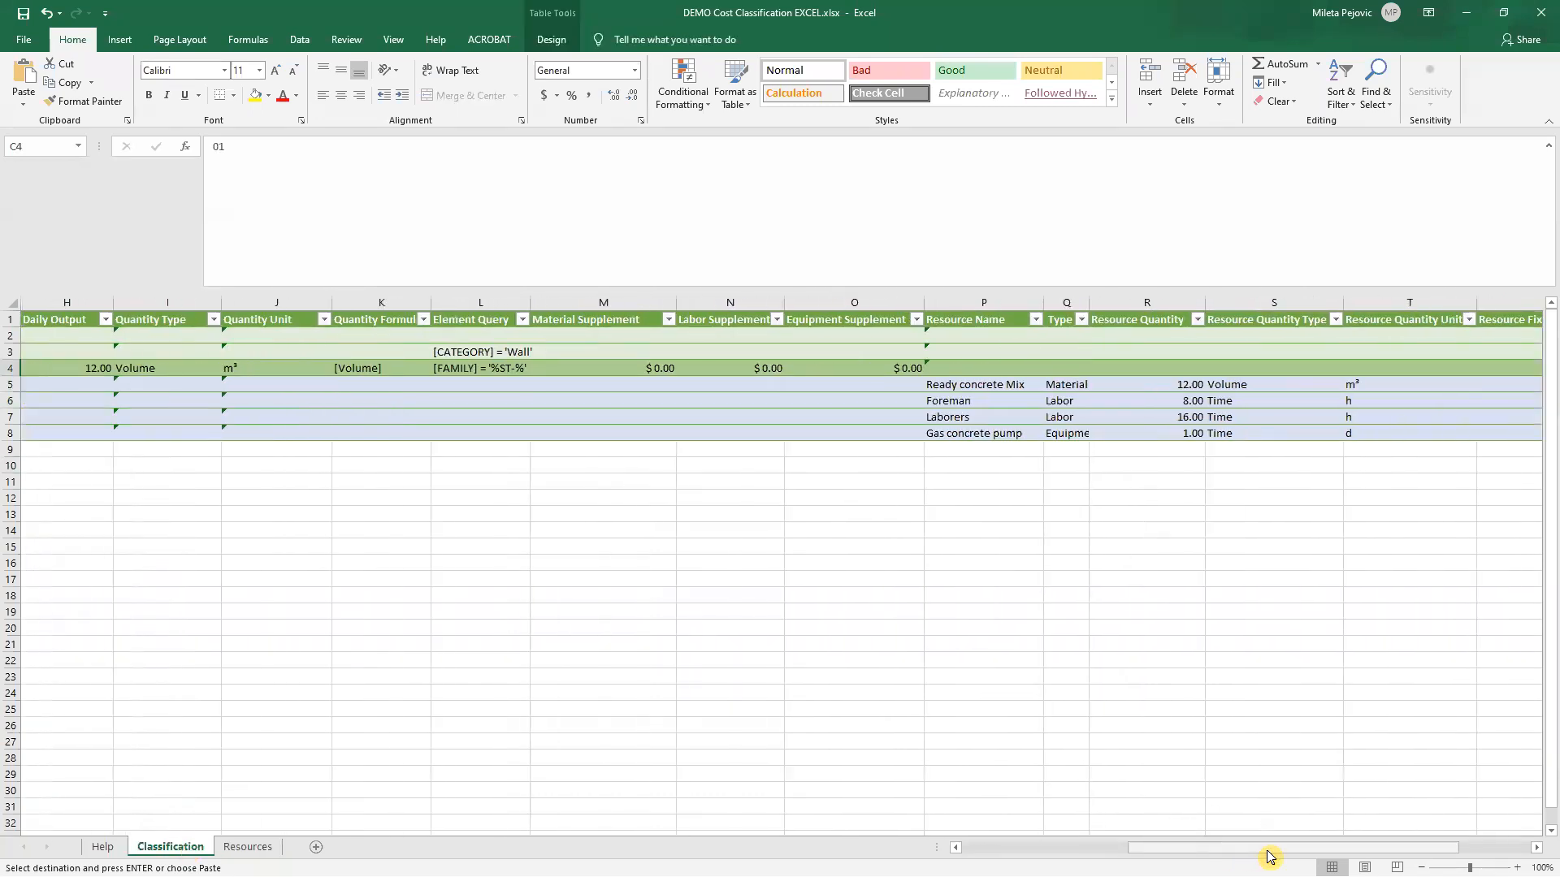
left_click_drag(1166, 848, 959, 849)
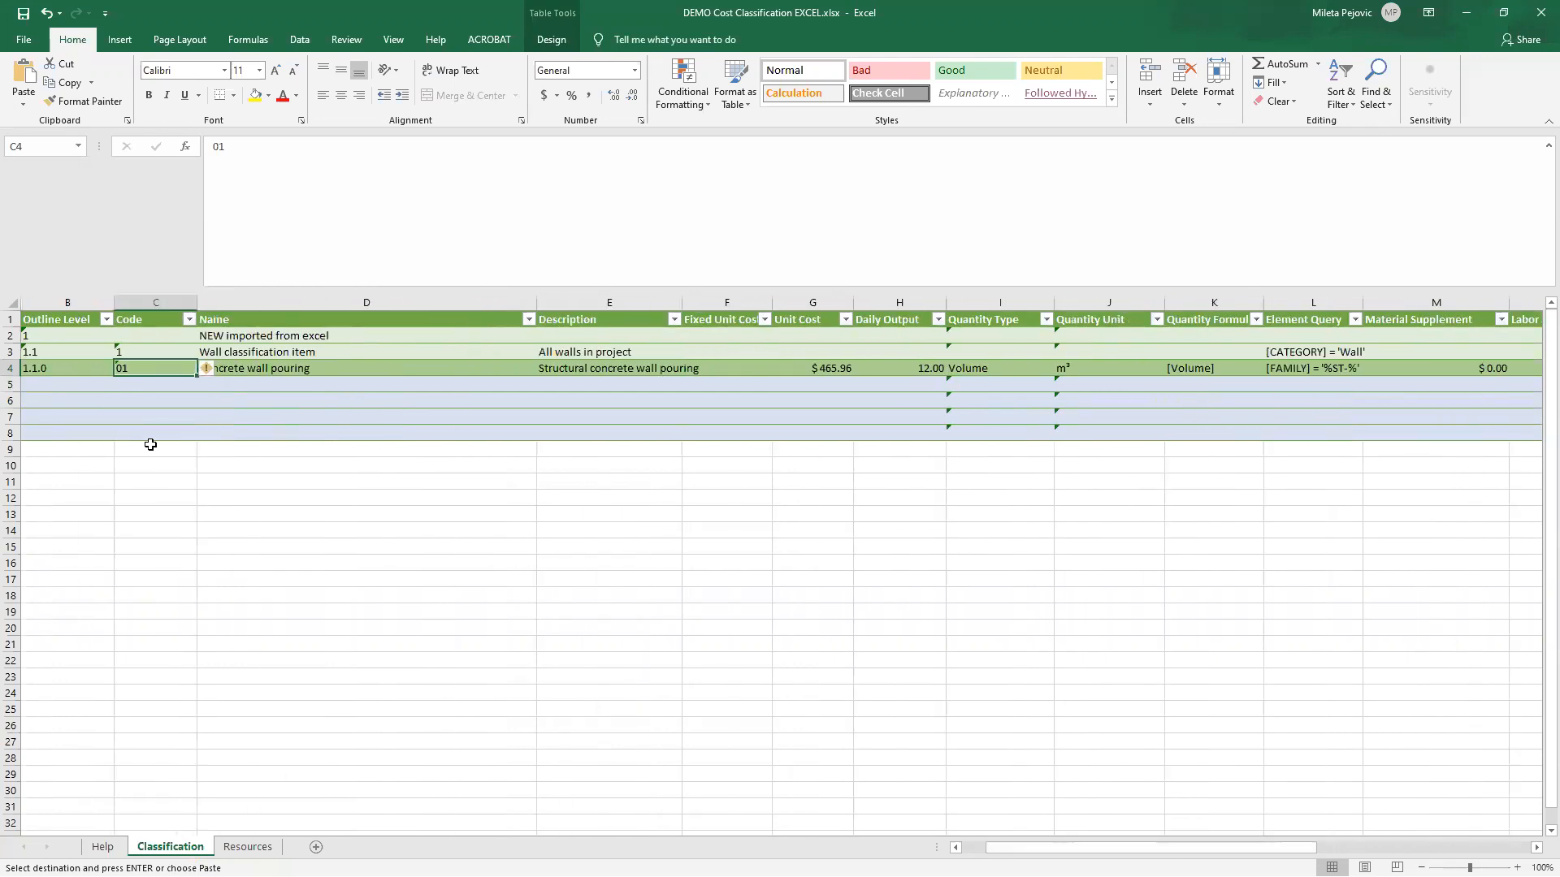
left_click(119, 449)
left_click(62, 453)
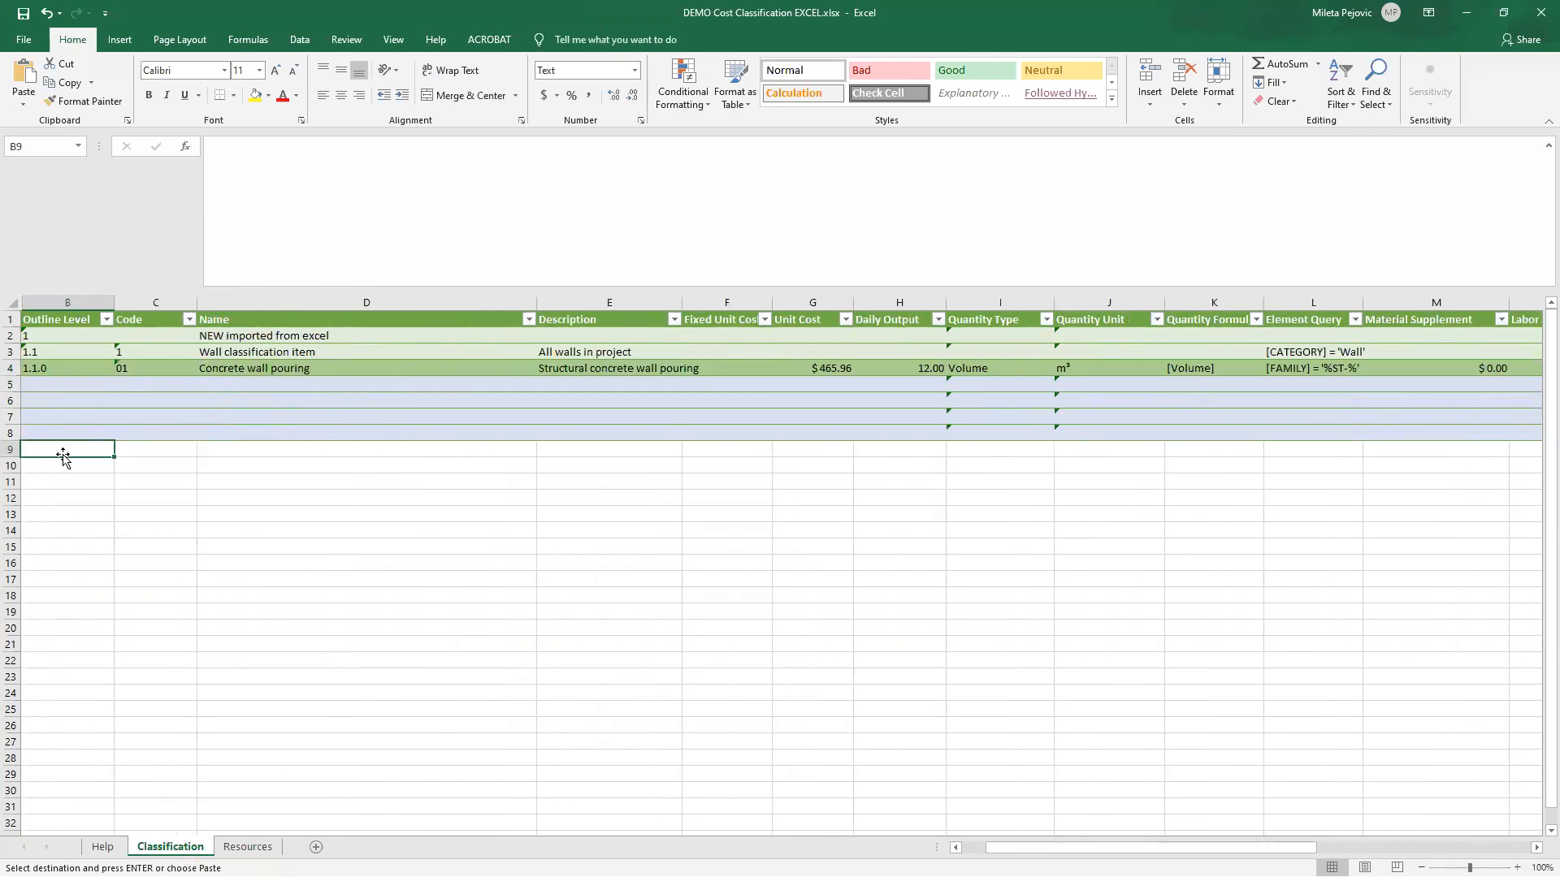
left_click_drag(1278, 847, 1365, 847)
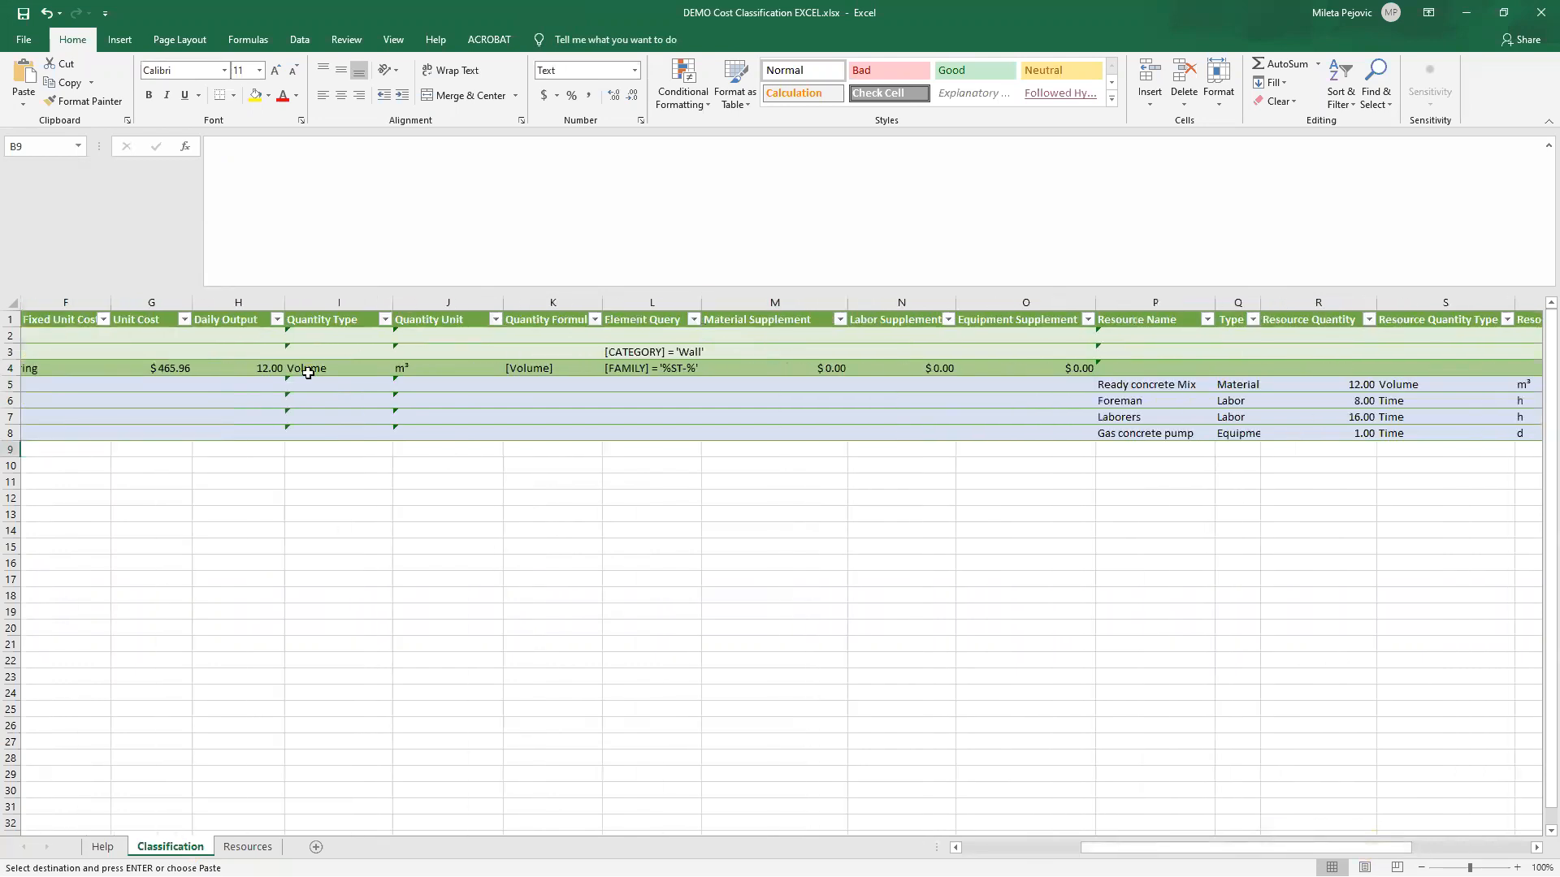
left_click_drag(166, 370, 566, 394)
left_click(625, 369)
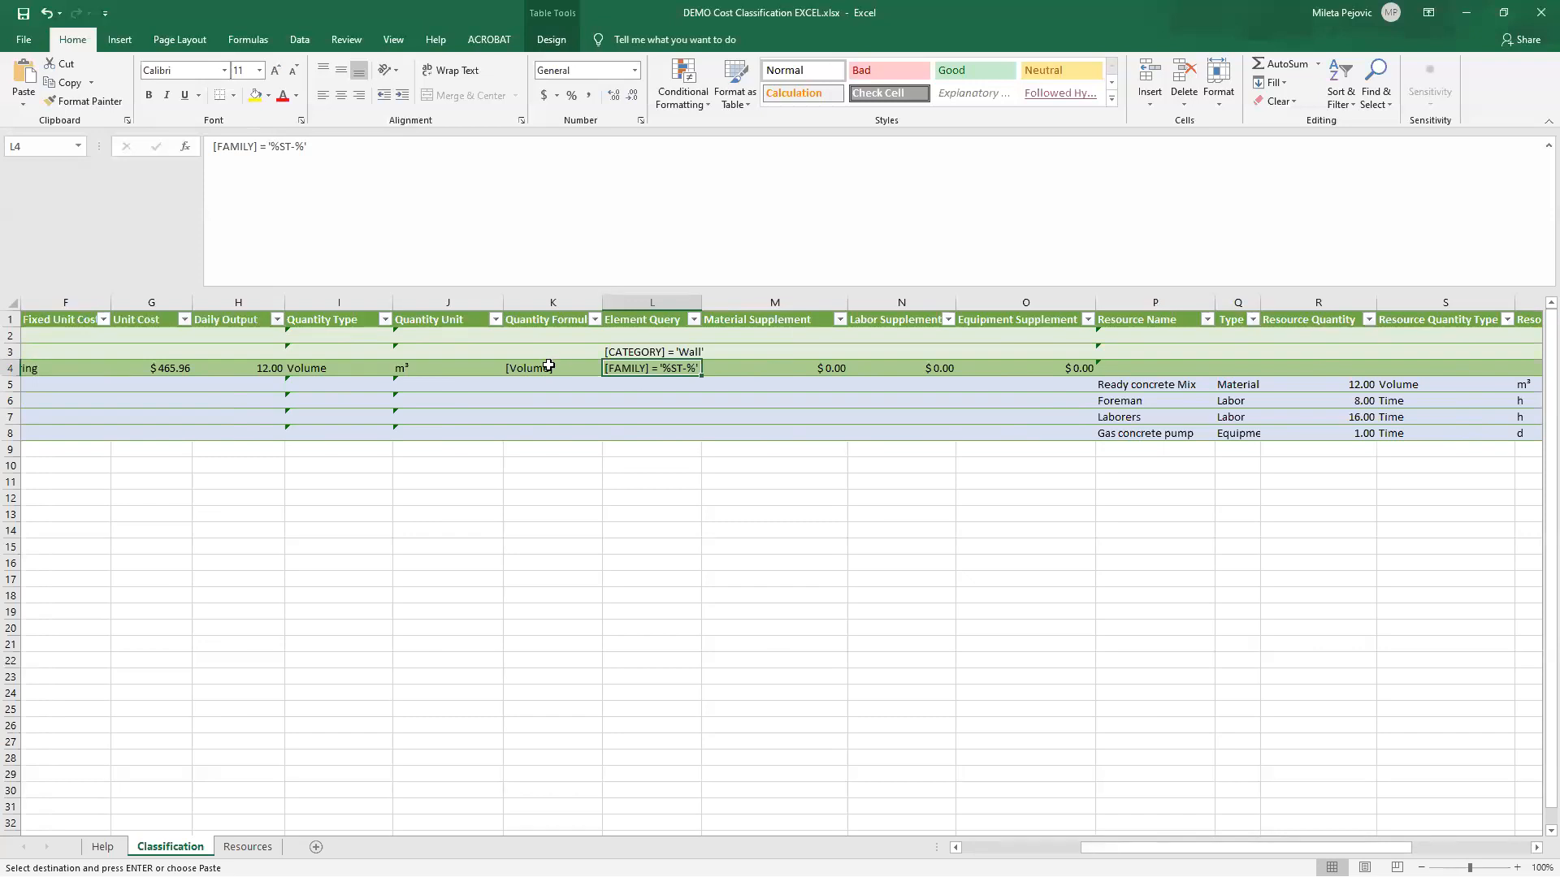
left_click(547, 371)
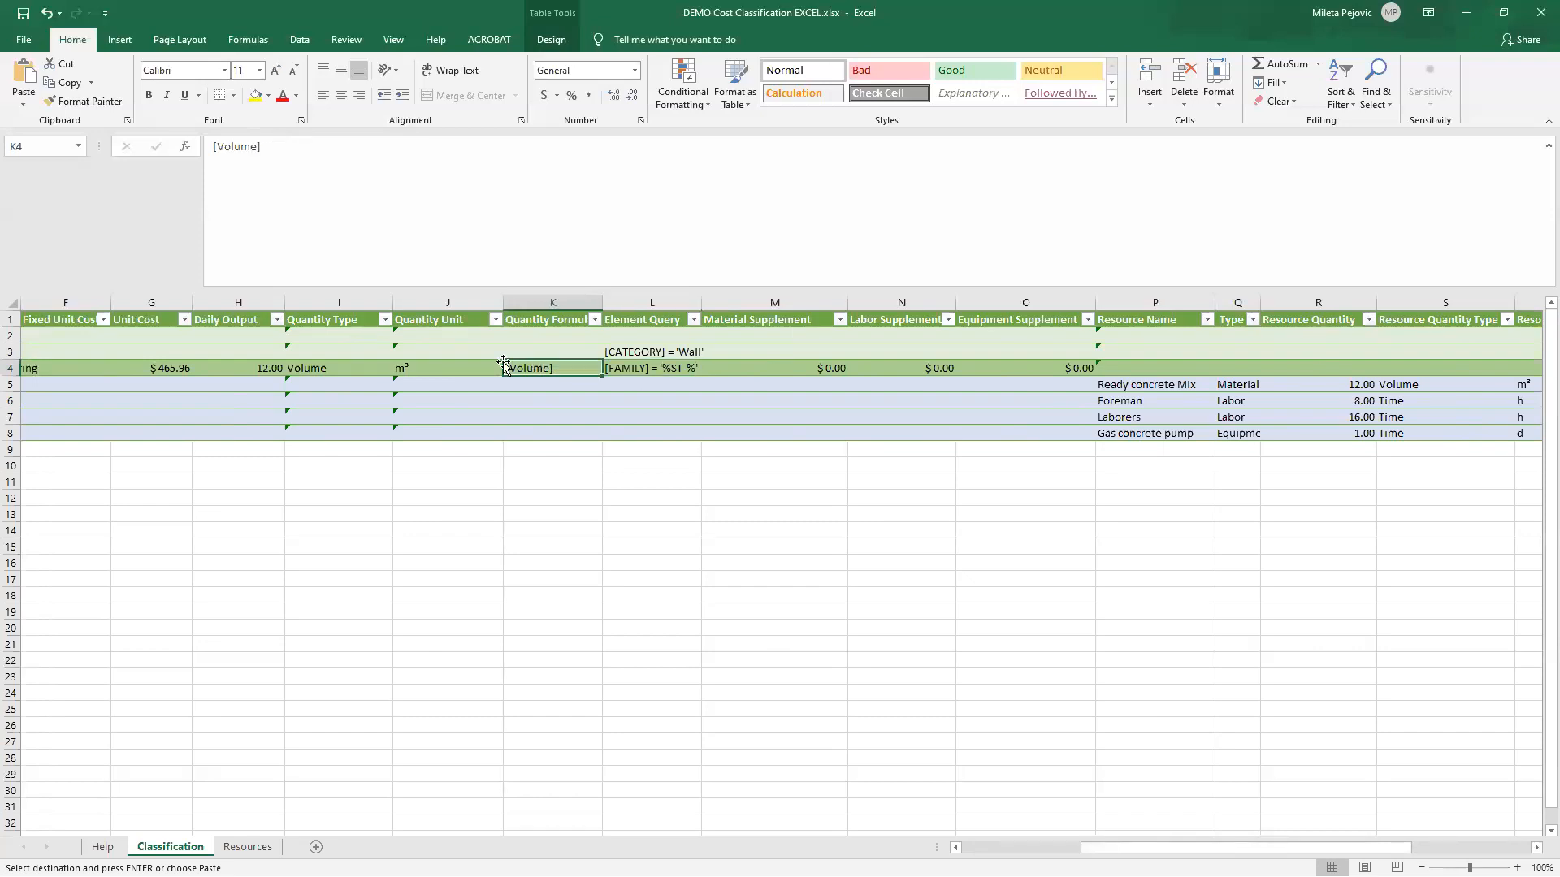
left_click(325, 373)
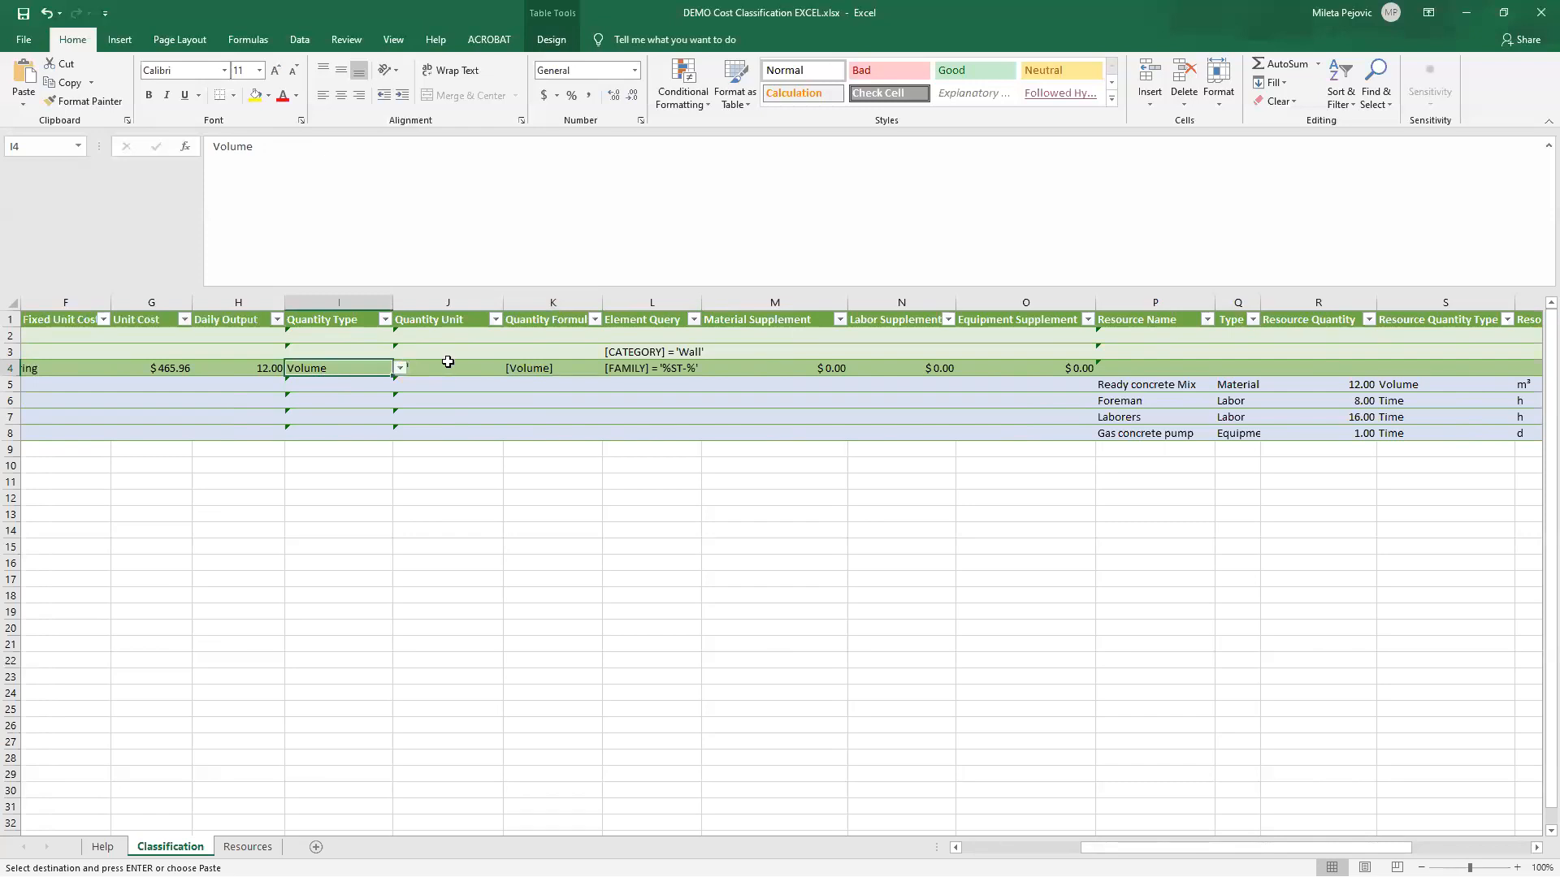
left_click(447, 361)
left_click(242, 367)
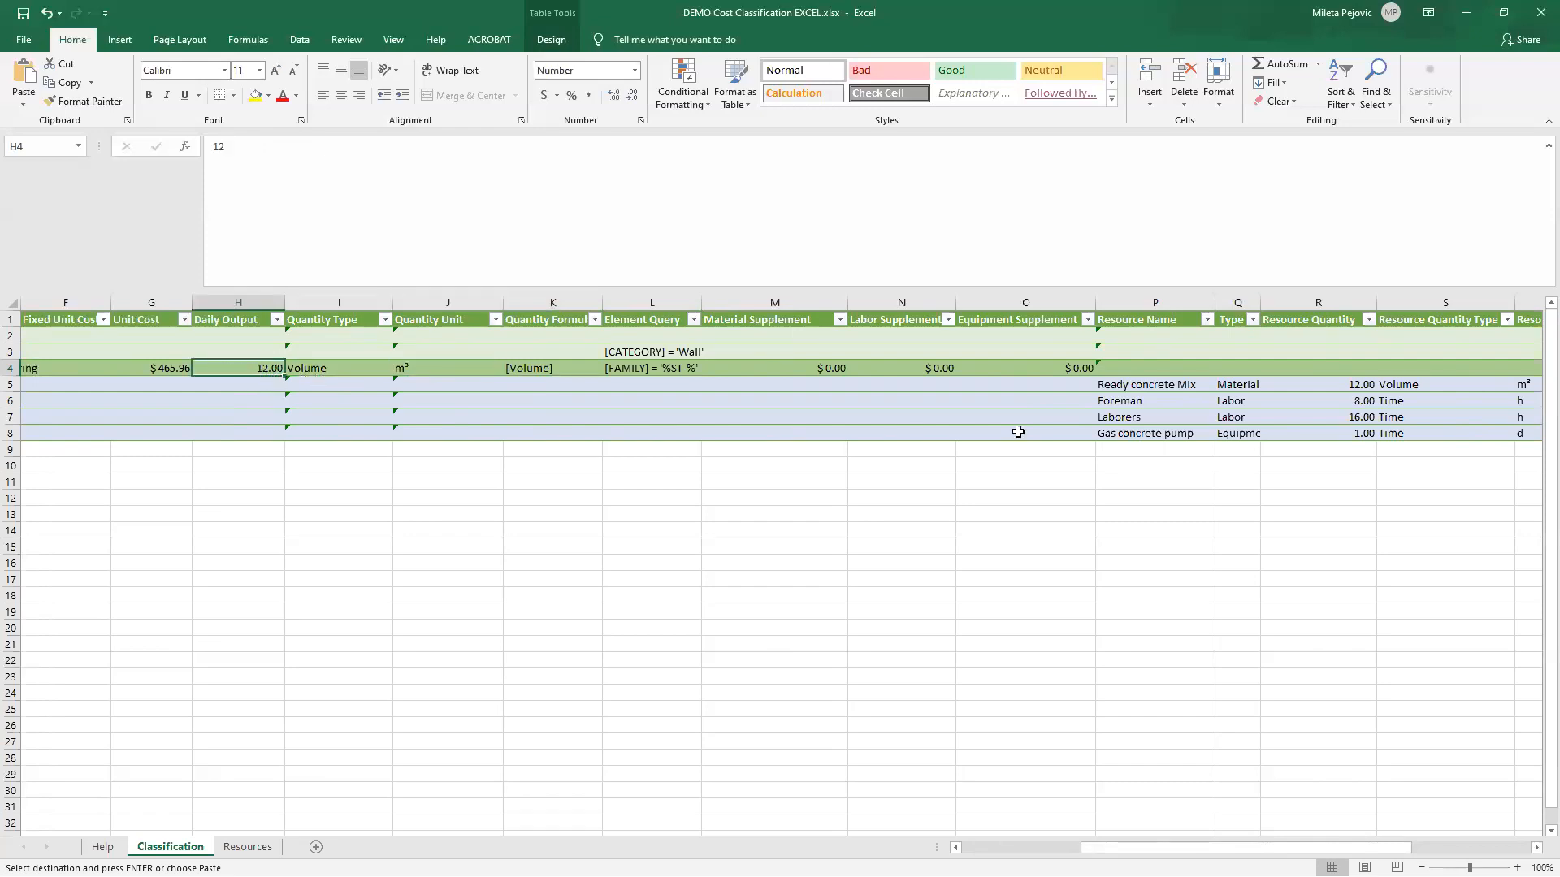
left_click_drag(1150, 382, 1470, 434)
left_click(1170, 530)
Add the New resource to the Concrete wall pouring item in the row below Gas concrete pump
left_click(1176, 448)
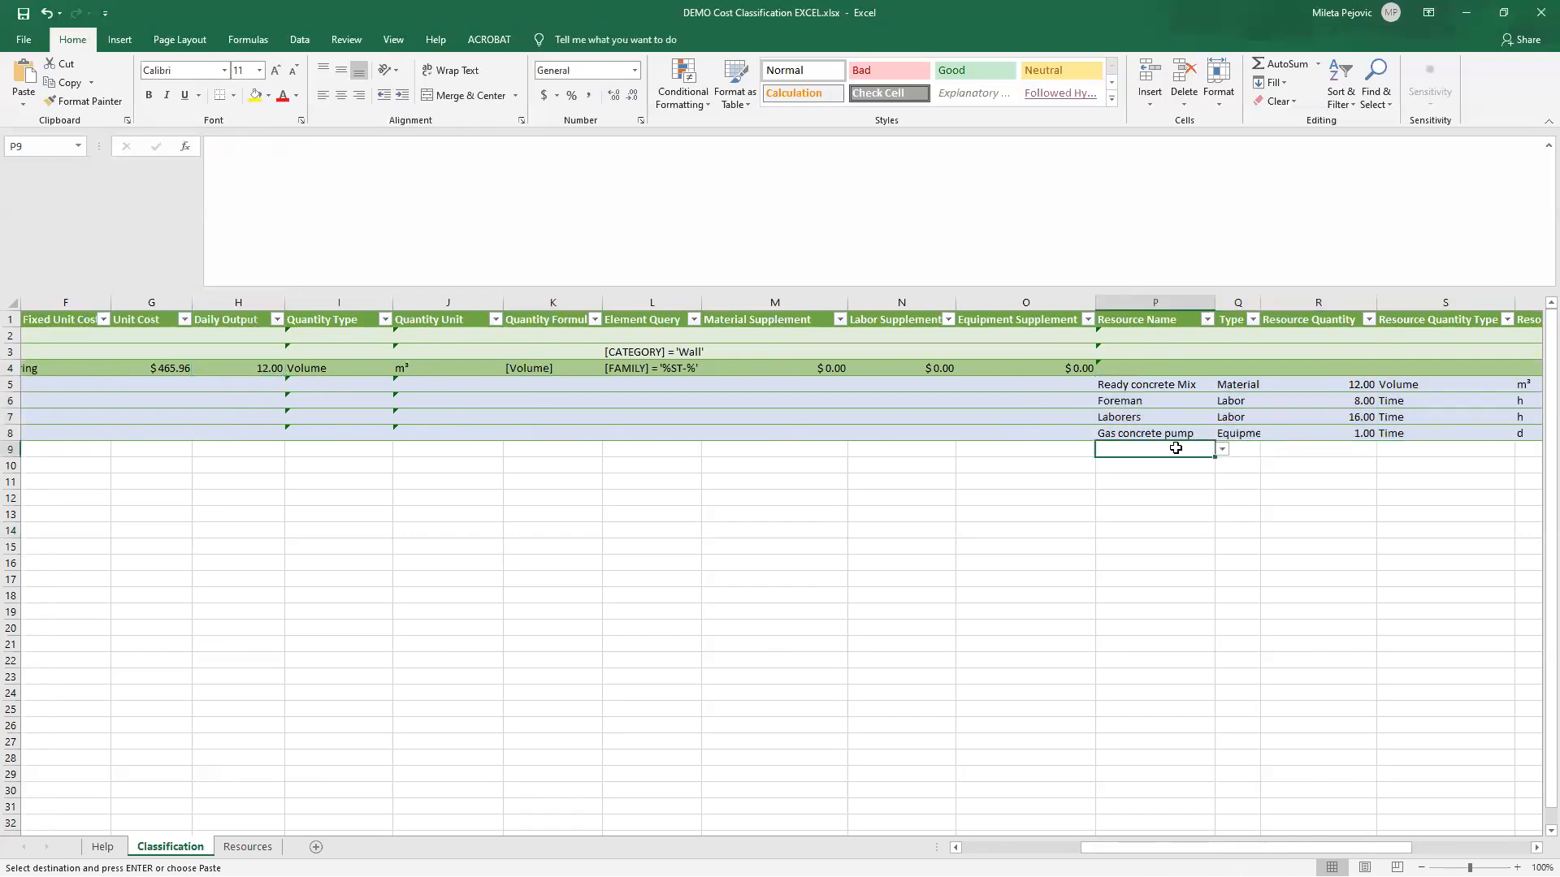
left_click(1220, 449)
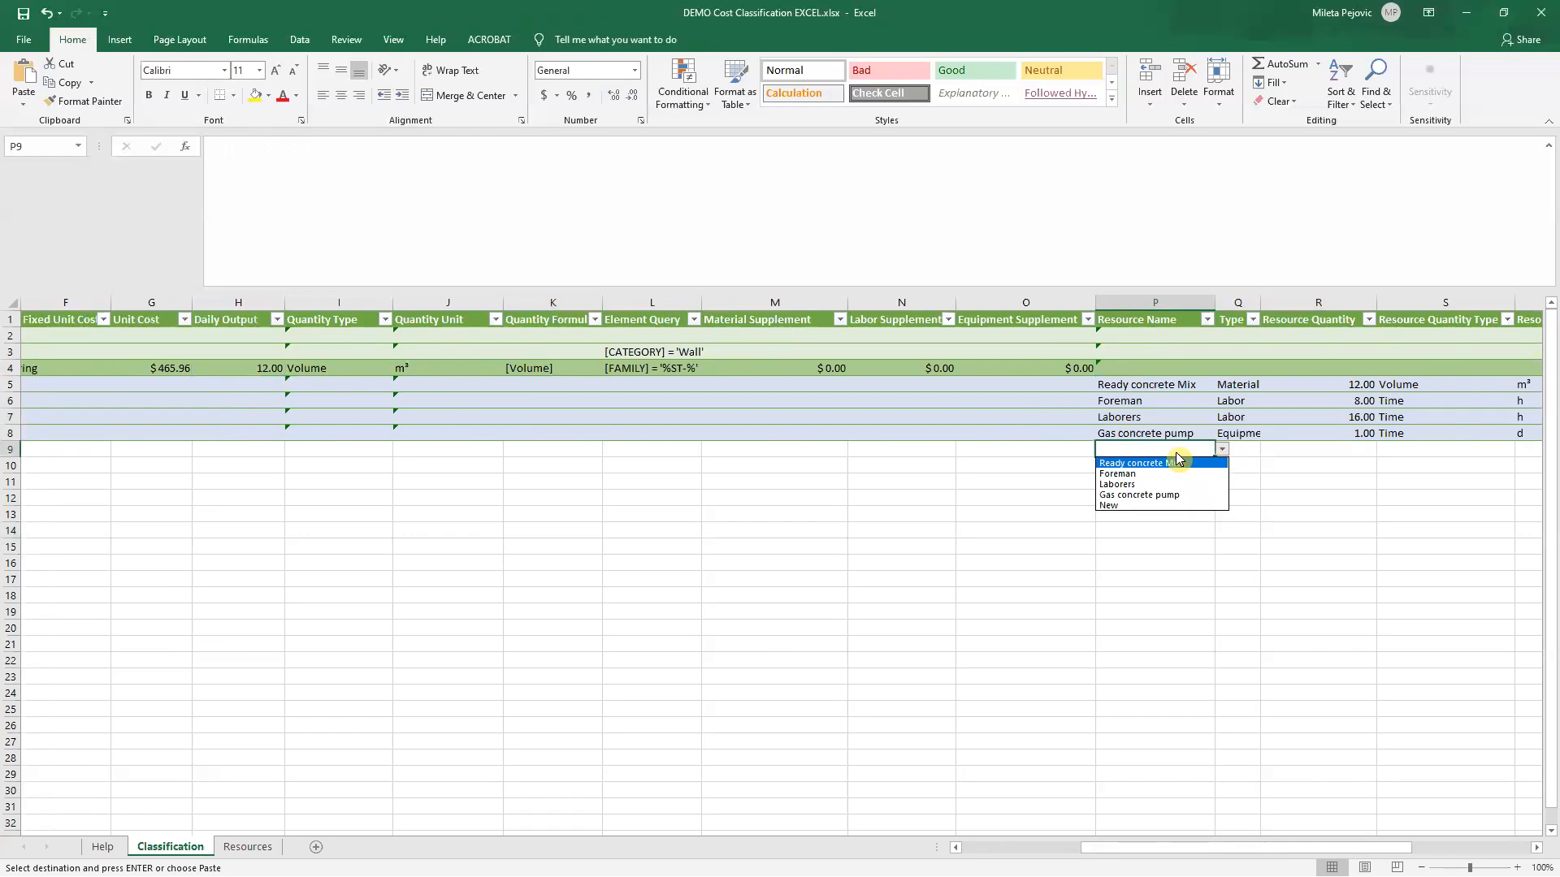
left_click(1123, 506)
left_click(1127, 530)
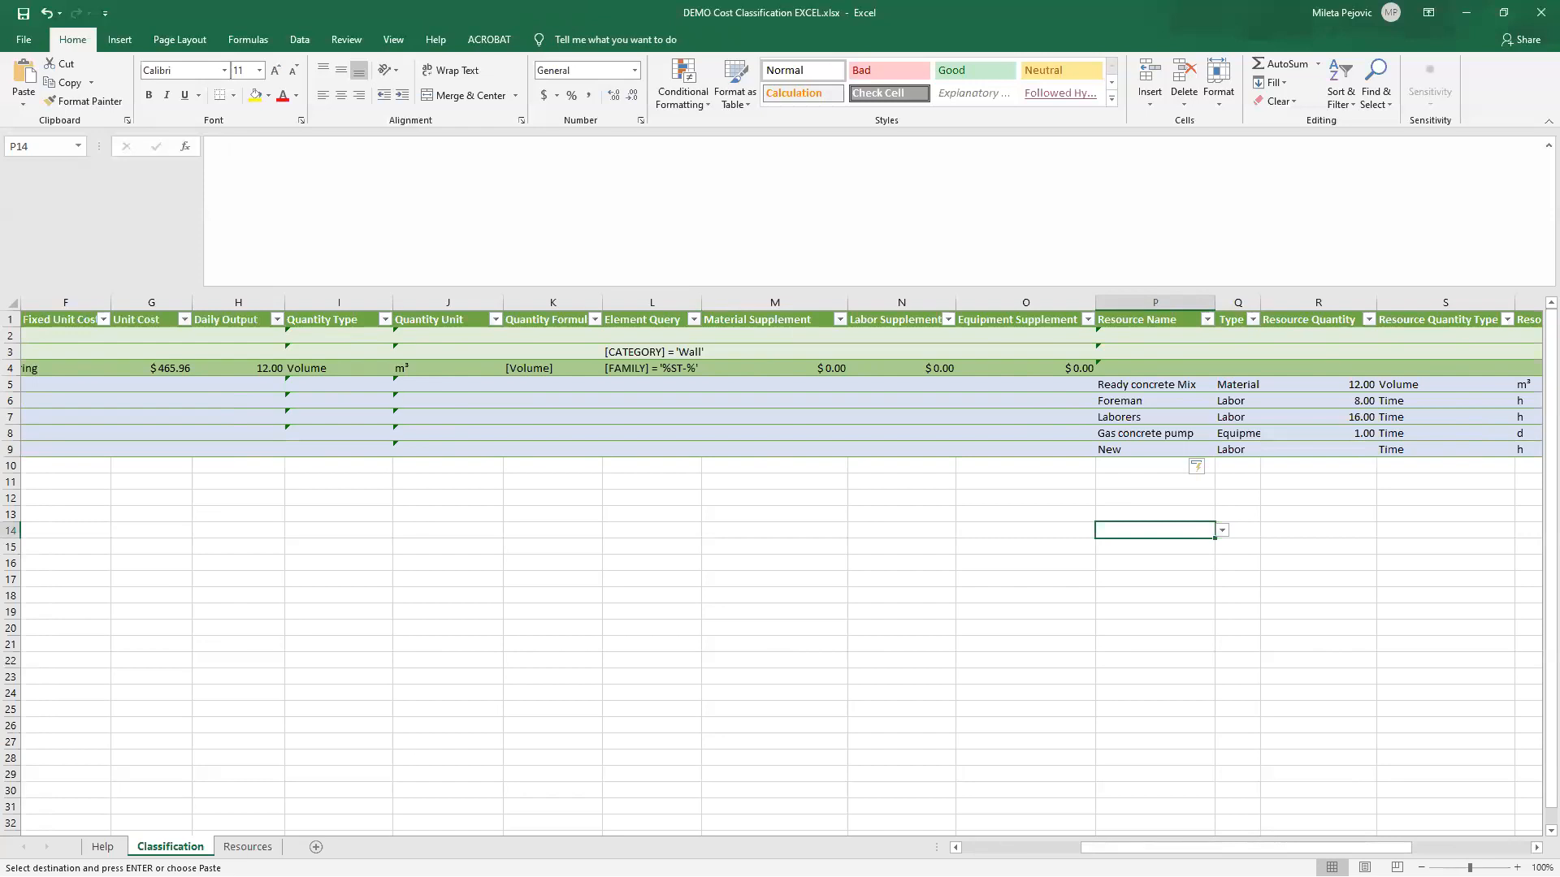
Set the resource quantity of the New row to 1 on the Classification sheet
left_click(248, 847)
left_click(167, 846)
left_click_drag(1257, 847, 1355, 847)
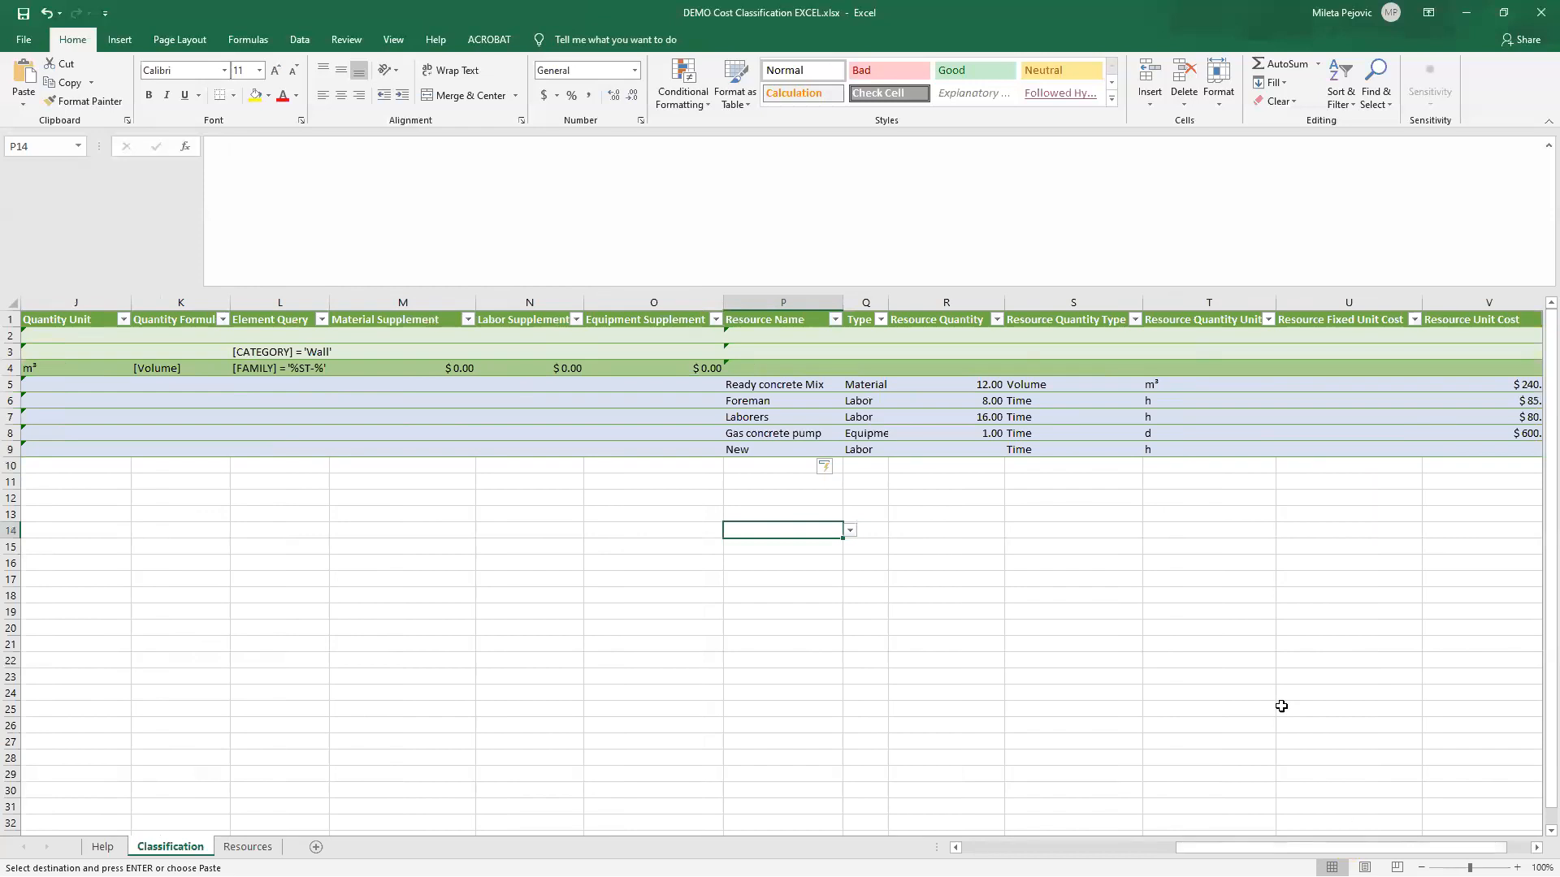
left_click_drag(1256, 847, 1300, 848)
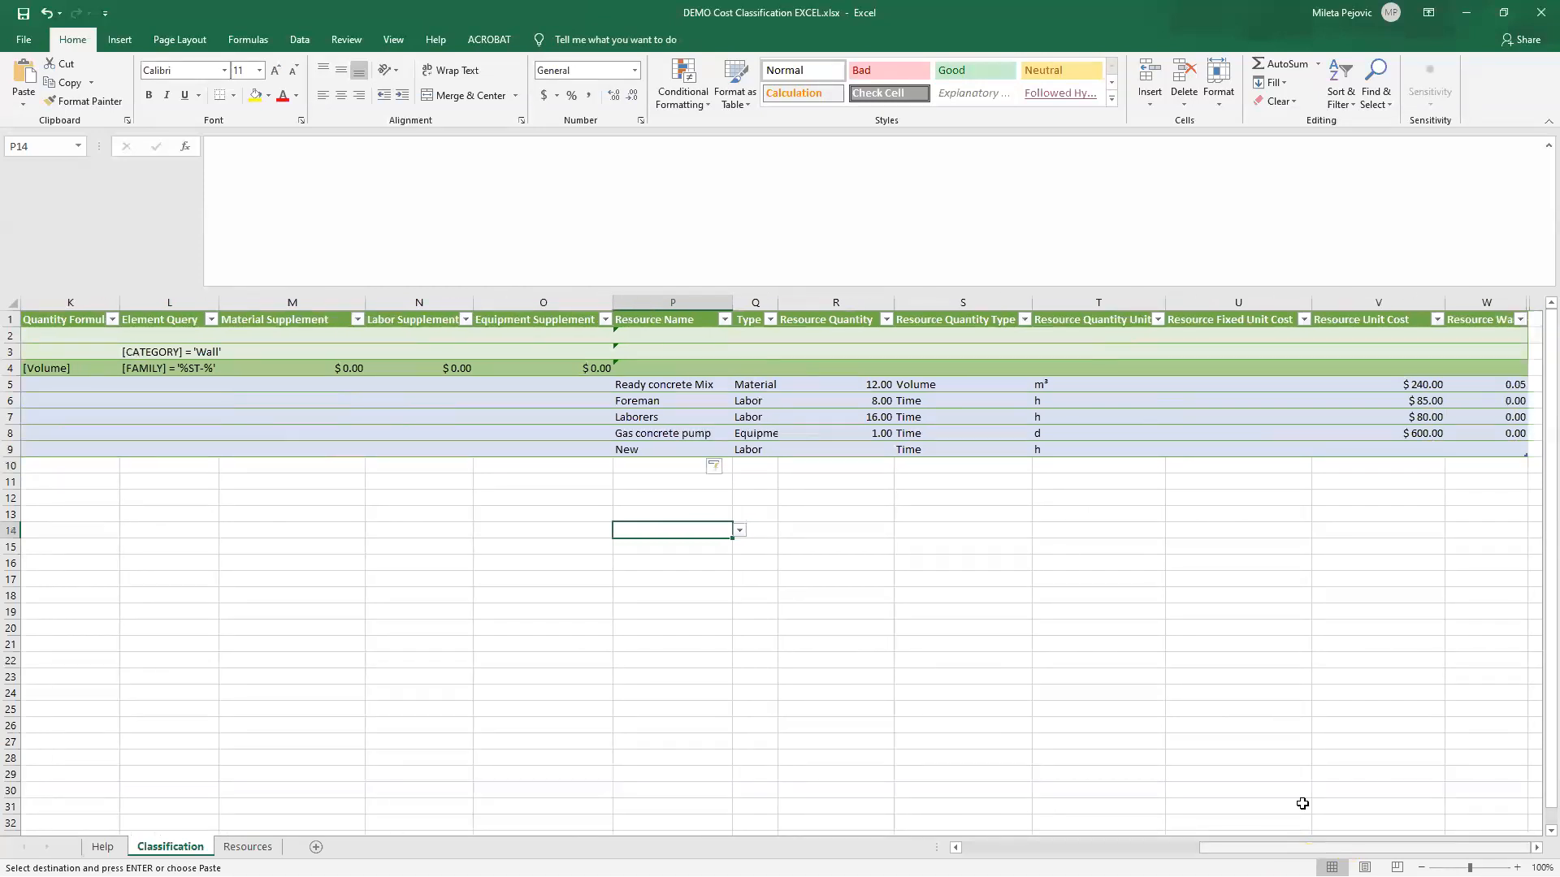
left_click(879, 449)
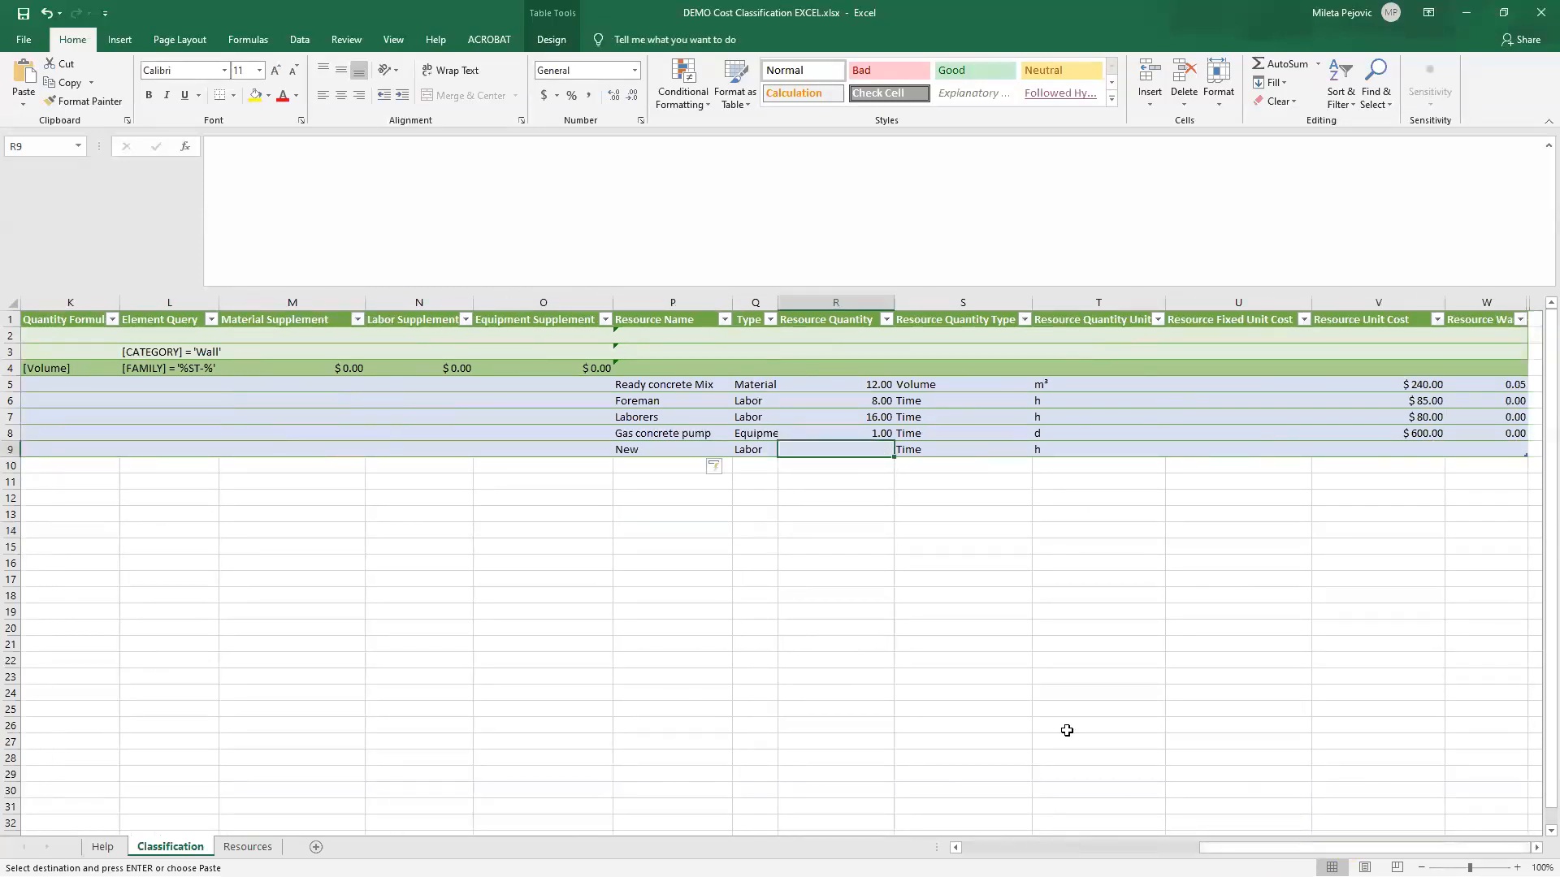
left_click_drag(1202, 849, 986, 850)
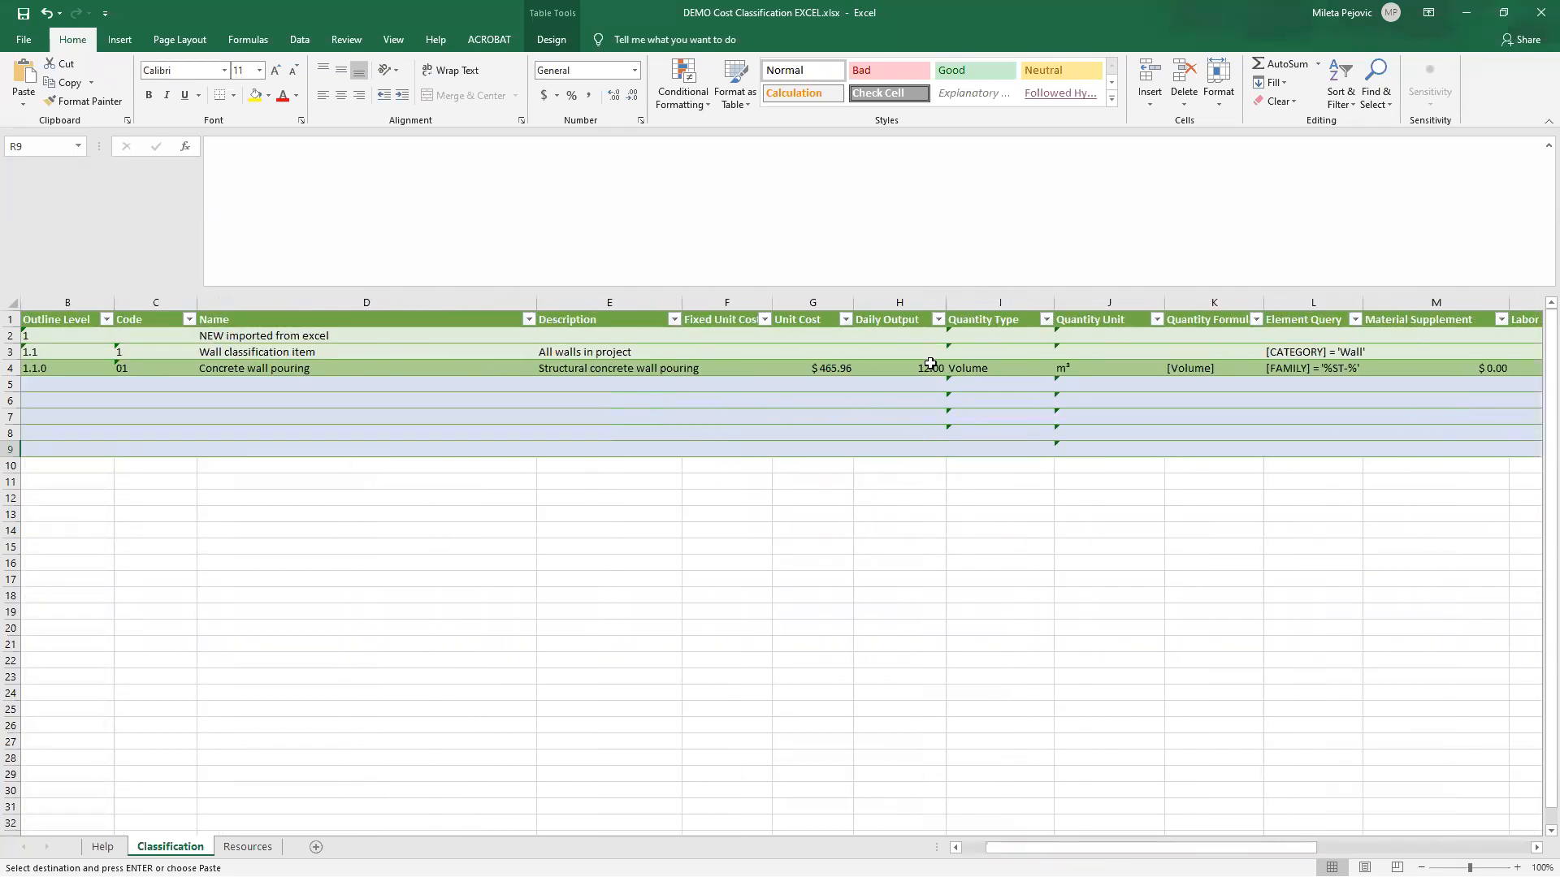
left_click_drag(1029, 854, 1244, 853)
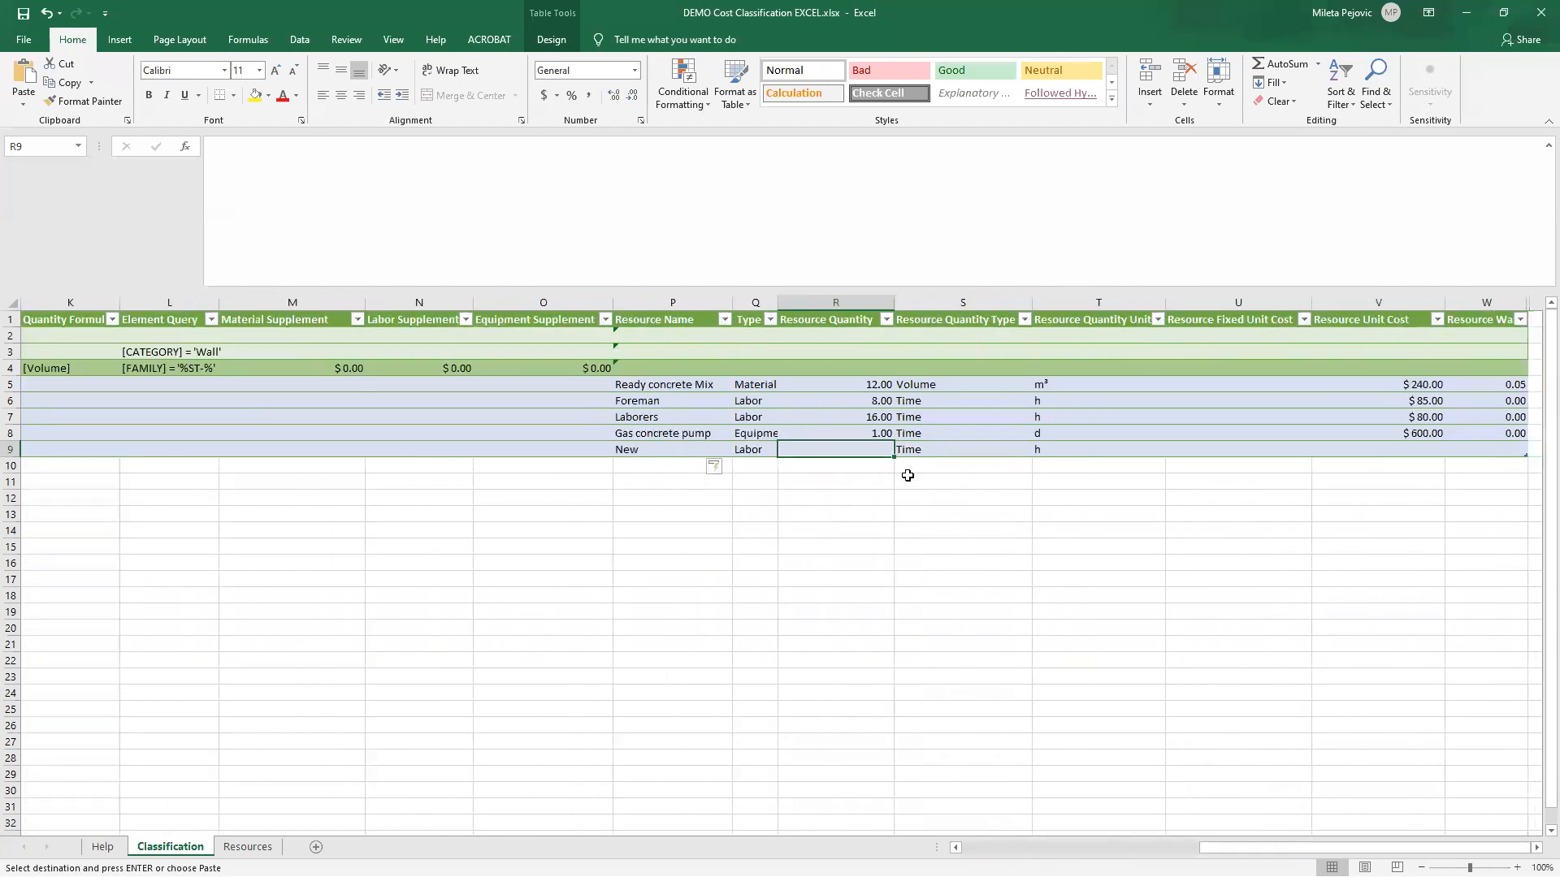
key("Return")
left_click(880, 532)
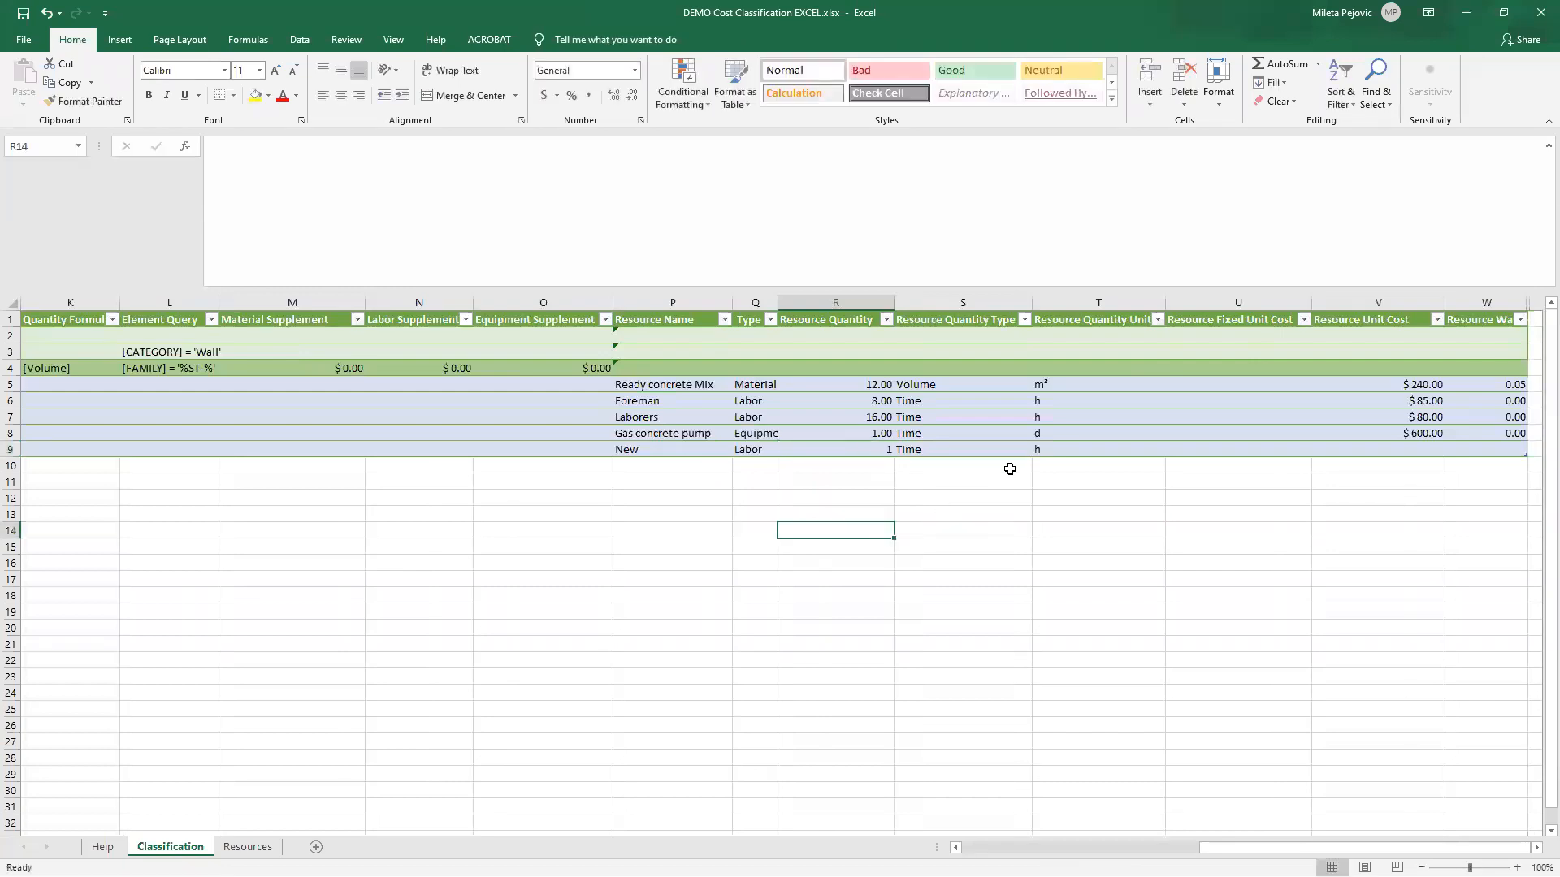
On the Resources sheet, copy Gas concrete pump's currency-formatted unit cost to the New resource and change the value to 120
left_click(1063, 452)
left_click(1419, 452)
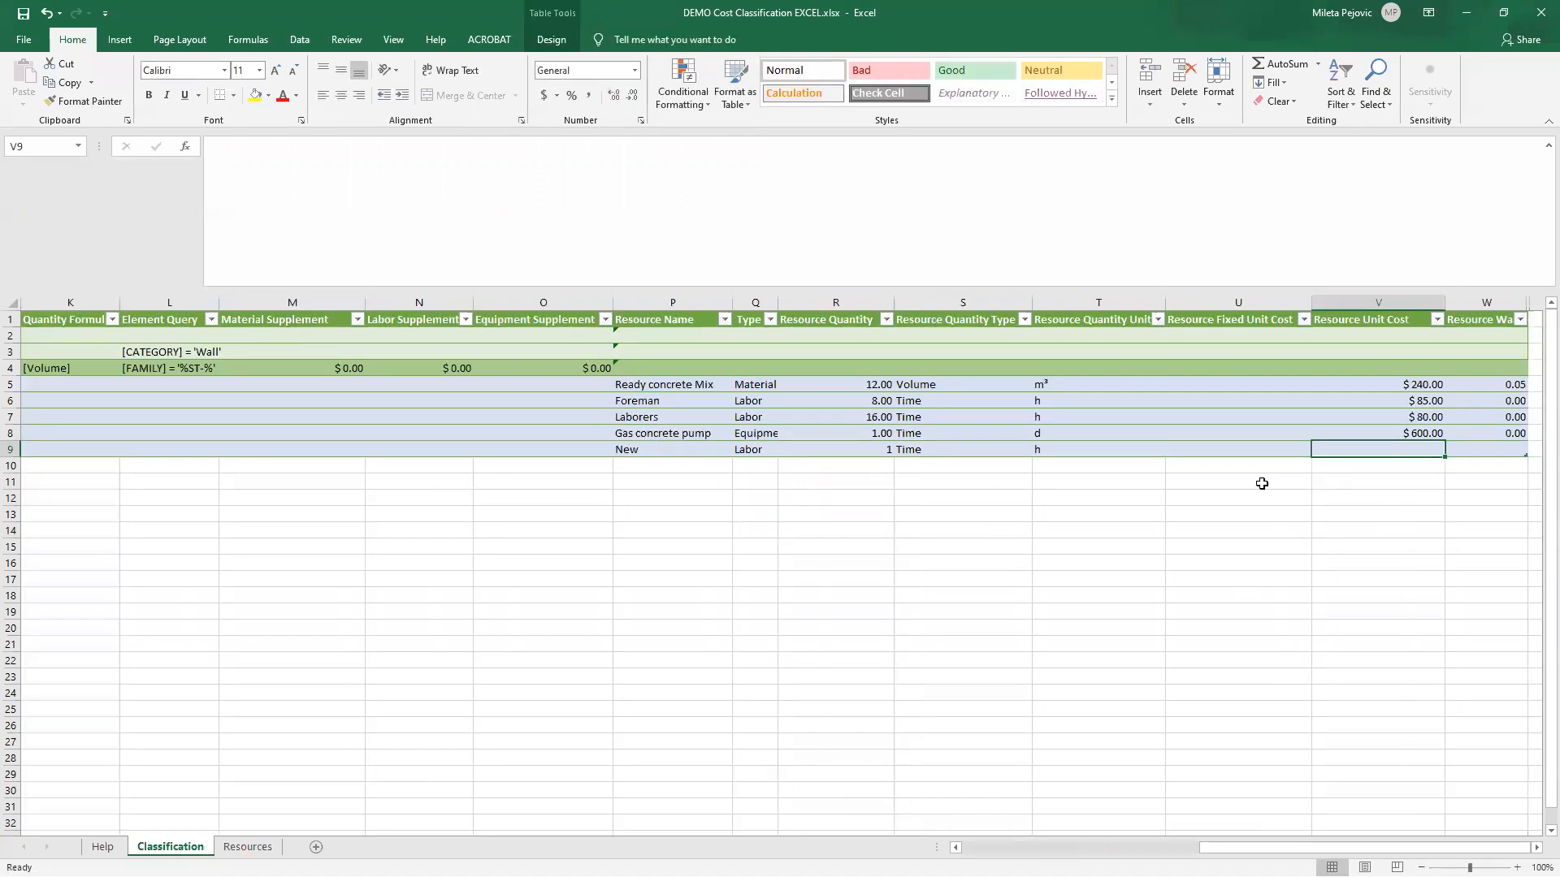
left_click(246, 847)
left_click(781, 401)
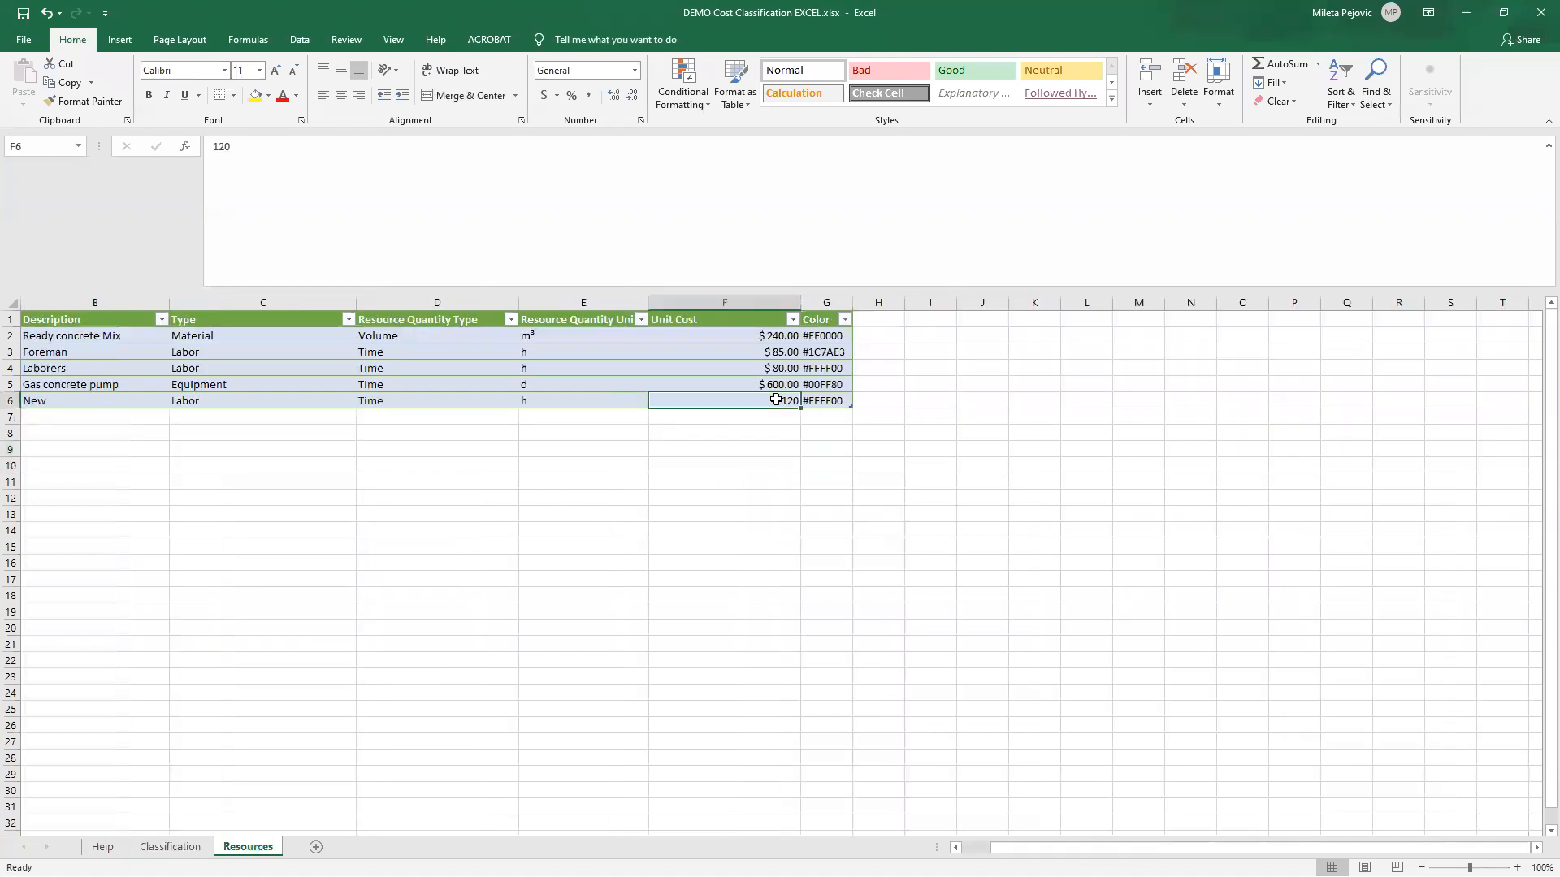
left_click(770, 460)
left_click(774, 385)
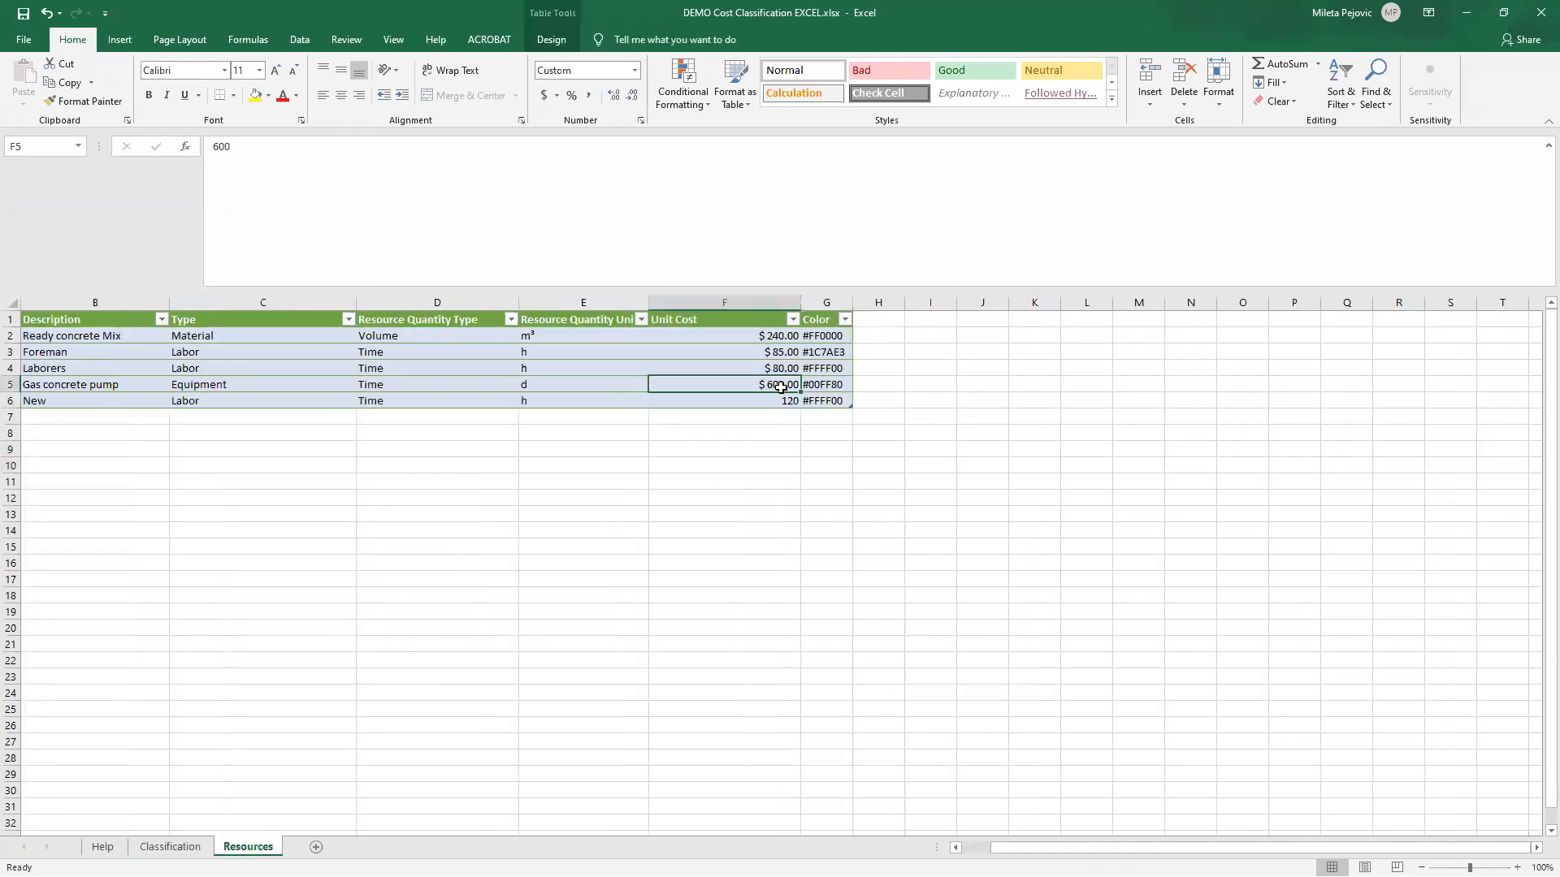
key("ctrl+c")
left_click(785, 403)
key("ctrl+v")
left_click(773, 579)
left_click(777, 401)
left_click_drag(224, 147, 213, 147)
type("12")
left_click(446, 592)
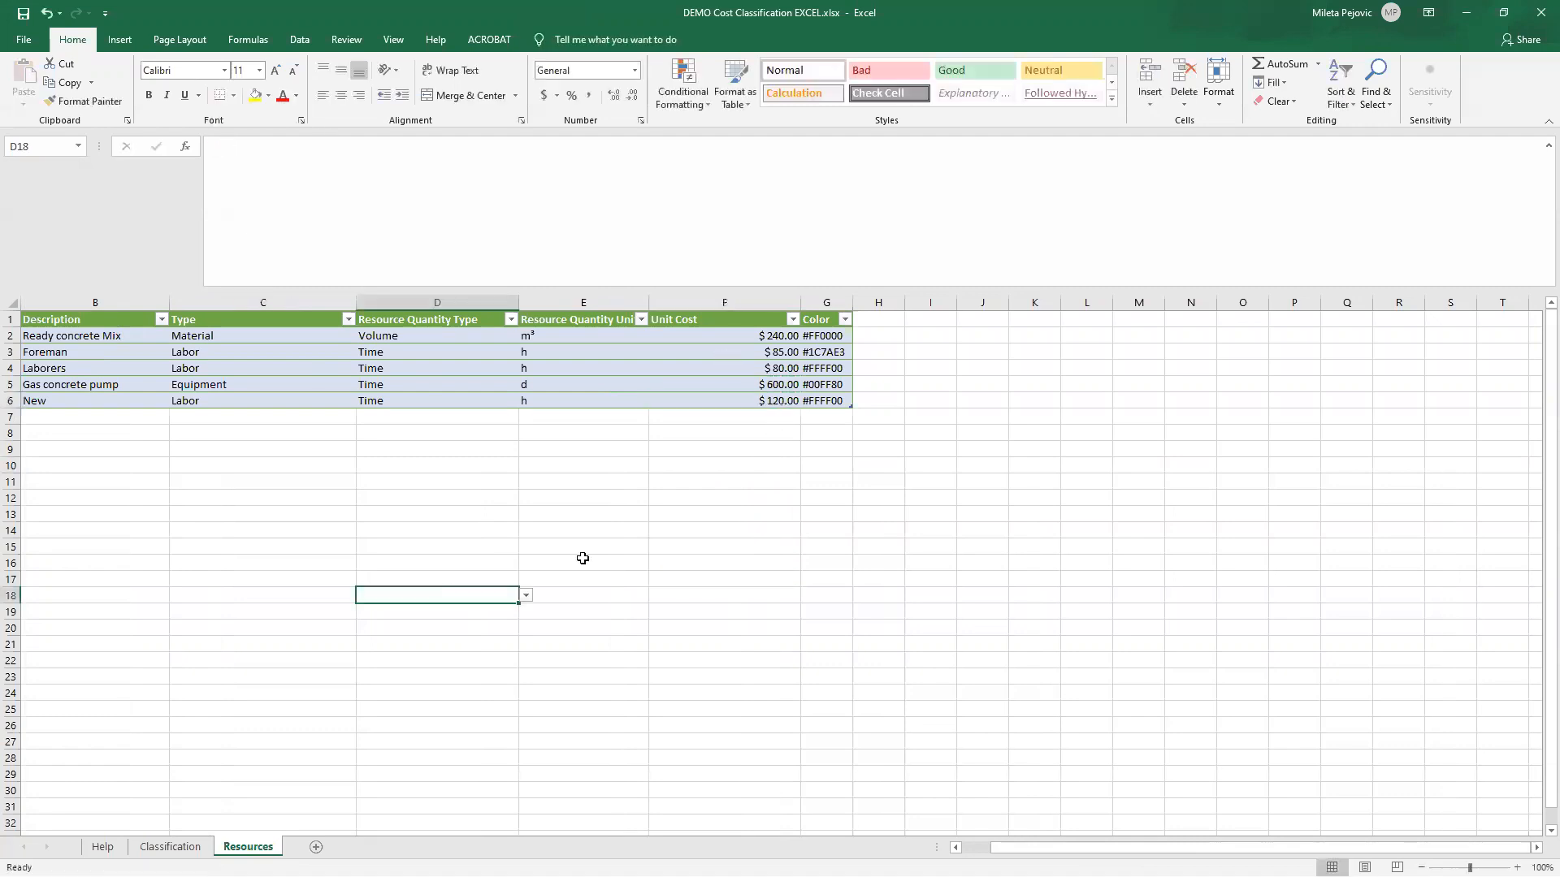
On the Classification sheet, enter a resource unit cost of 120 for the New resource row
left_click(173, 845)
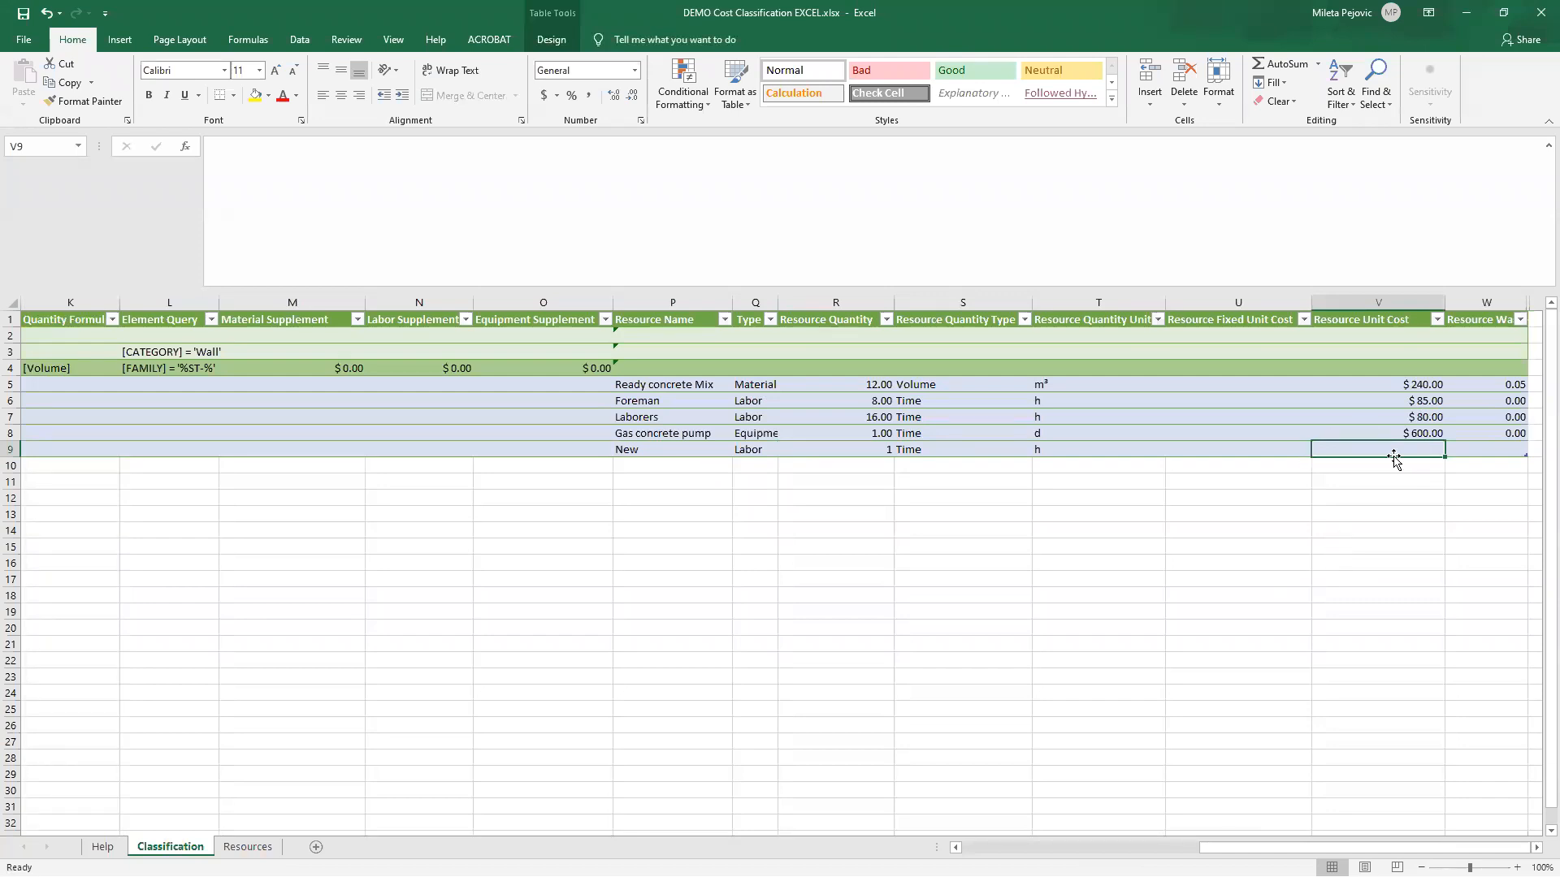
type("120")
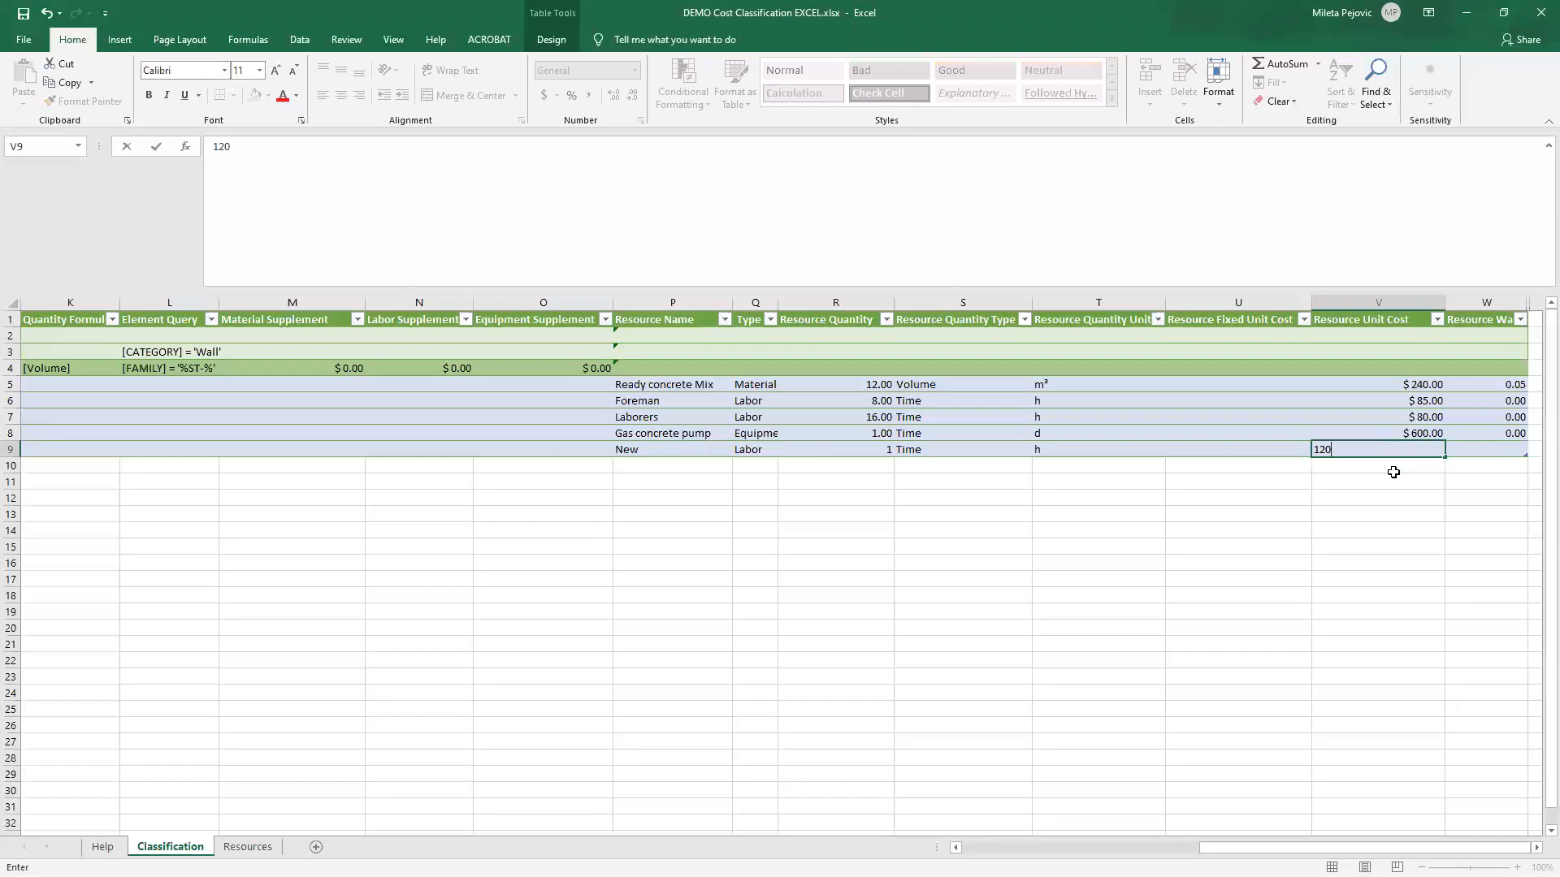
key("Return")
left_click(1340, 626)
left_click_drag(1242, 846, 1341, 826)
Enter 0 in the last resource column, for waste, of the New resource row
left_click(1491, 447)
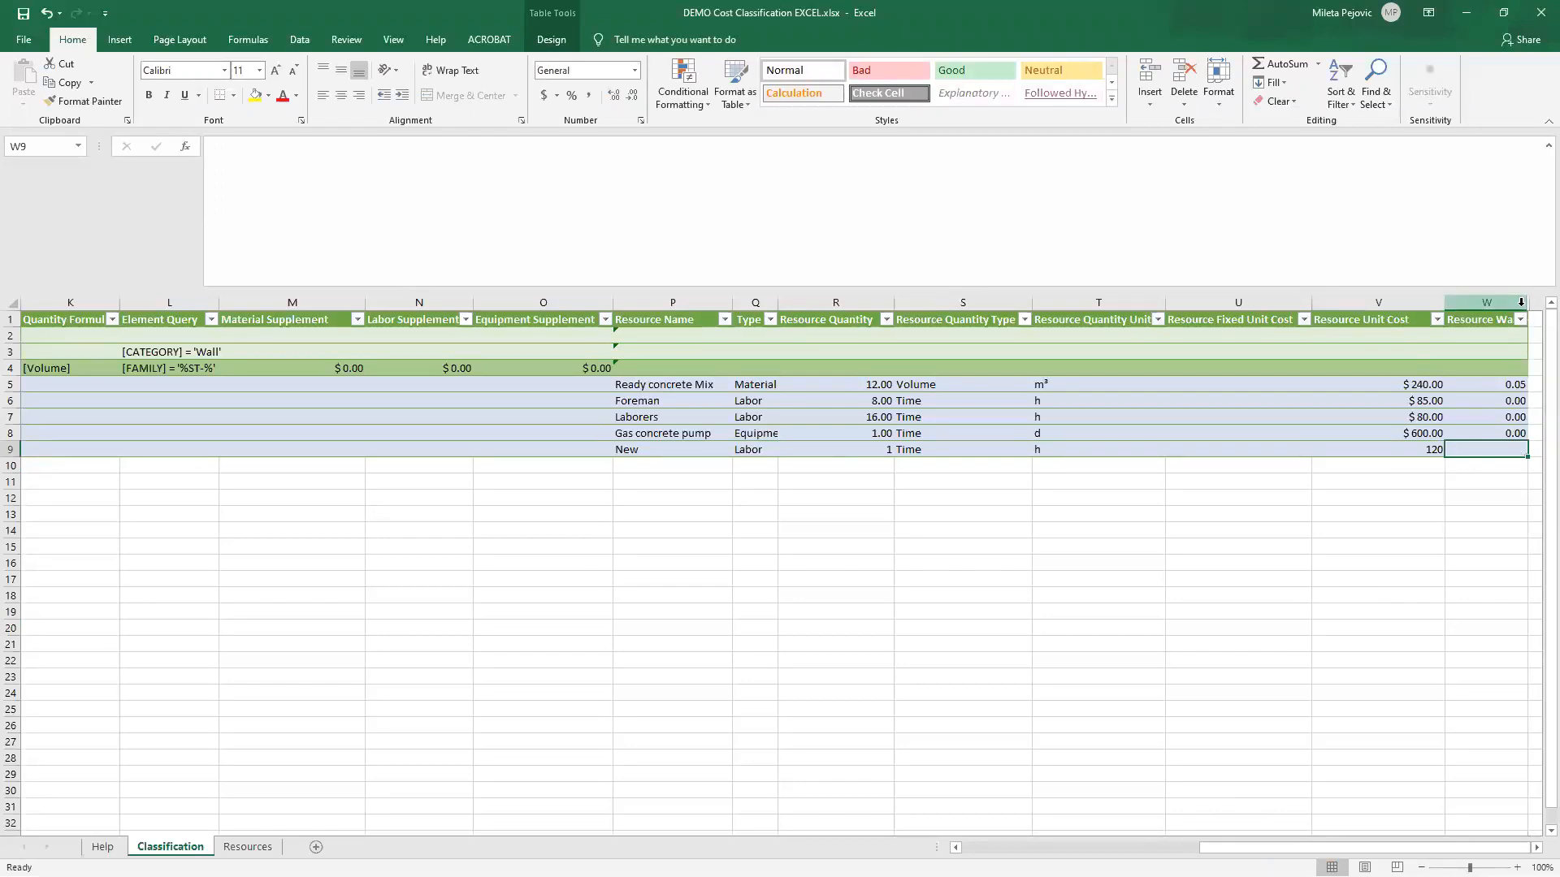
type("0")
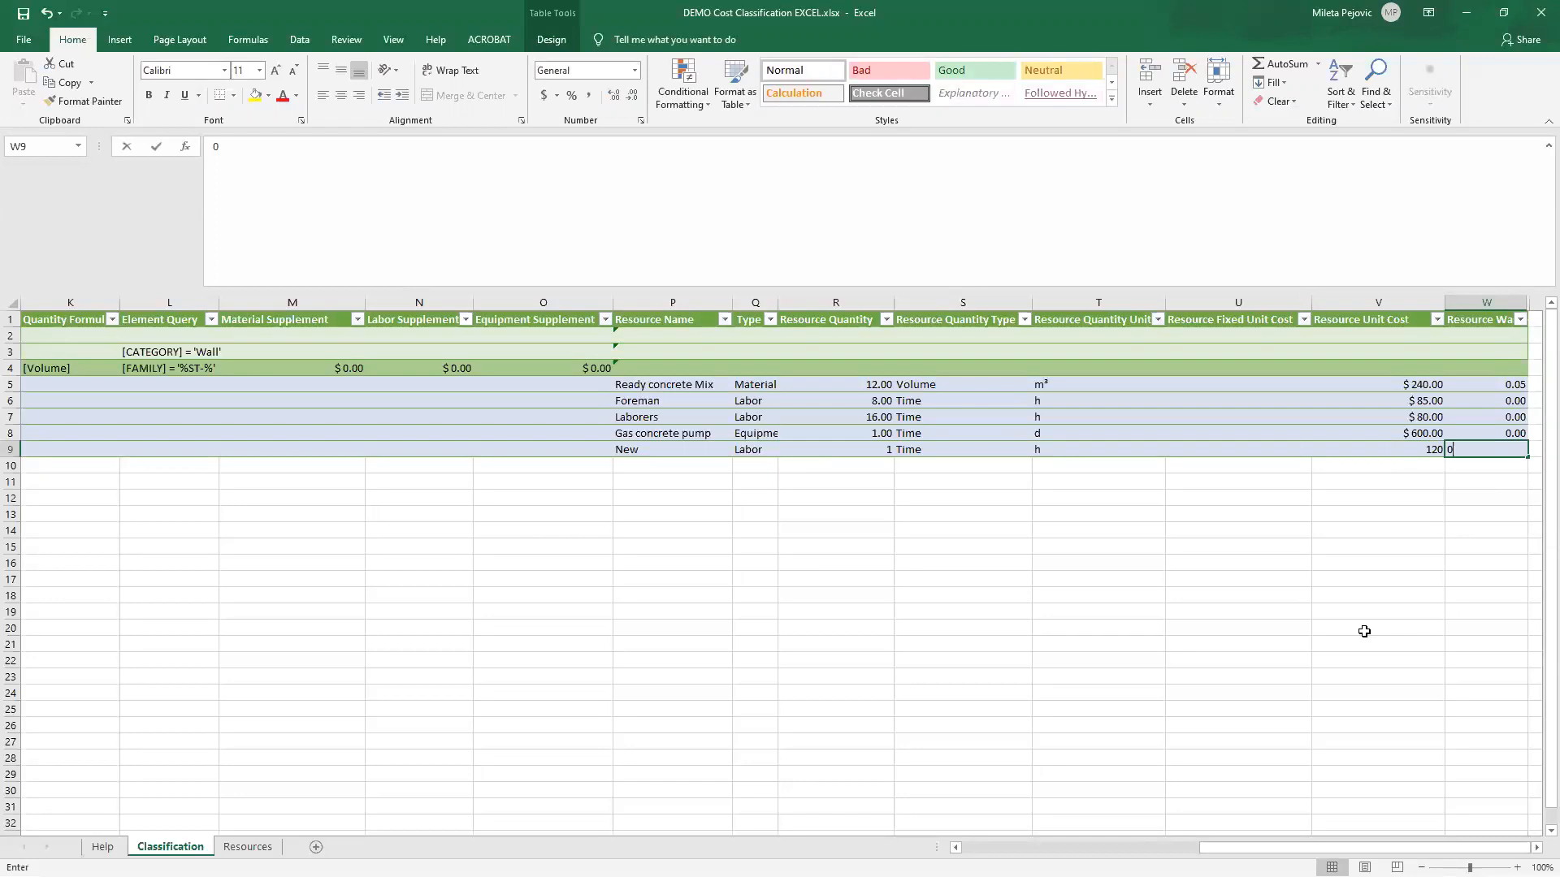
left_click(1364, 630)
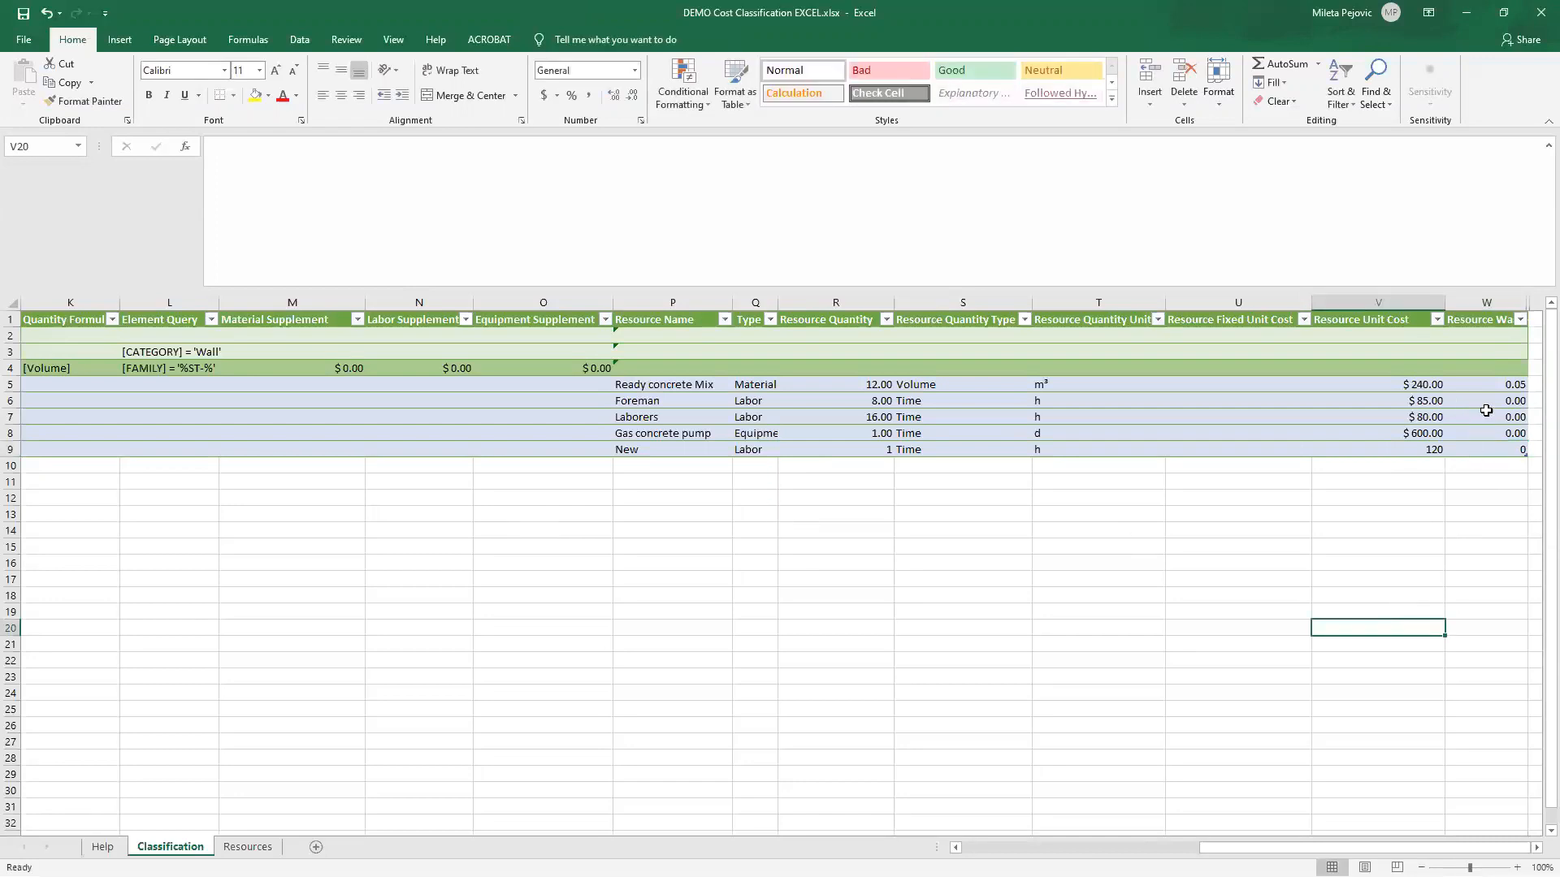
left_click_drag(1236, 847, 1164, 848)
left_click(898, 647)
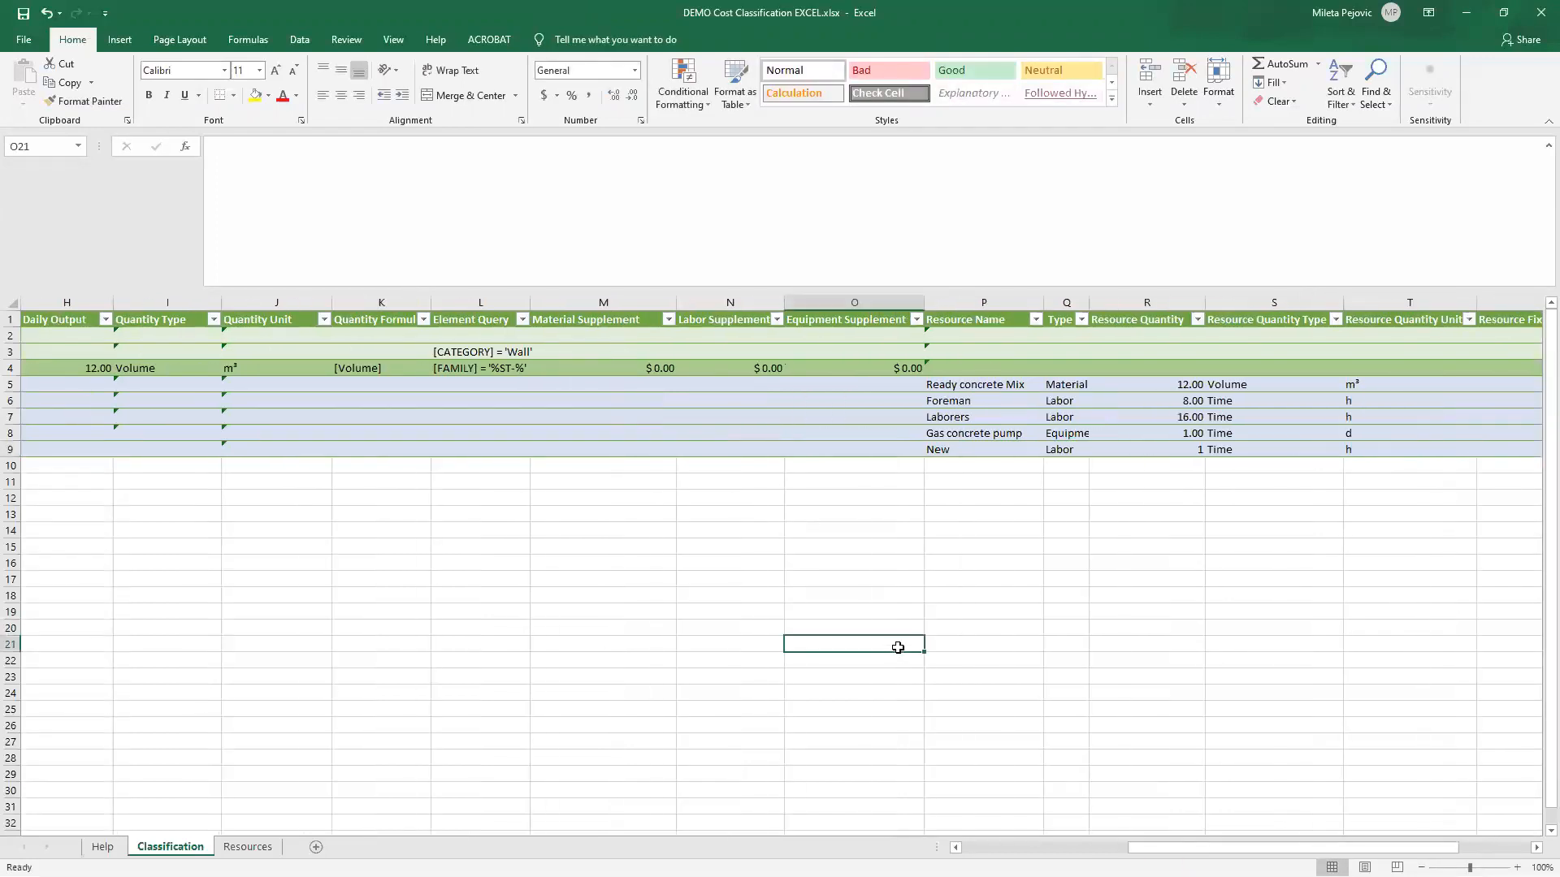
Minimize the Excel and Lessons windows to return to Bexel Manager, and display DEMO Cost Classification in the Cost Editor
left_click(1476, 22)
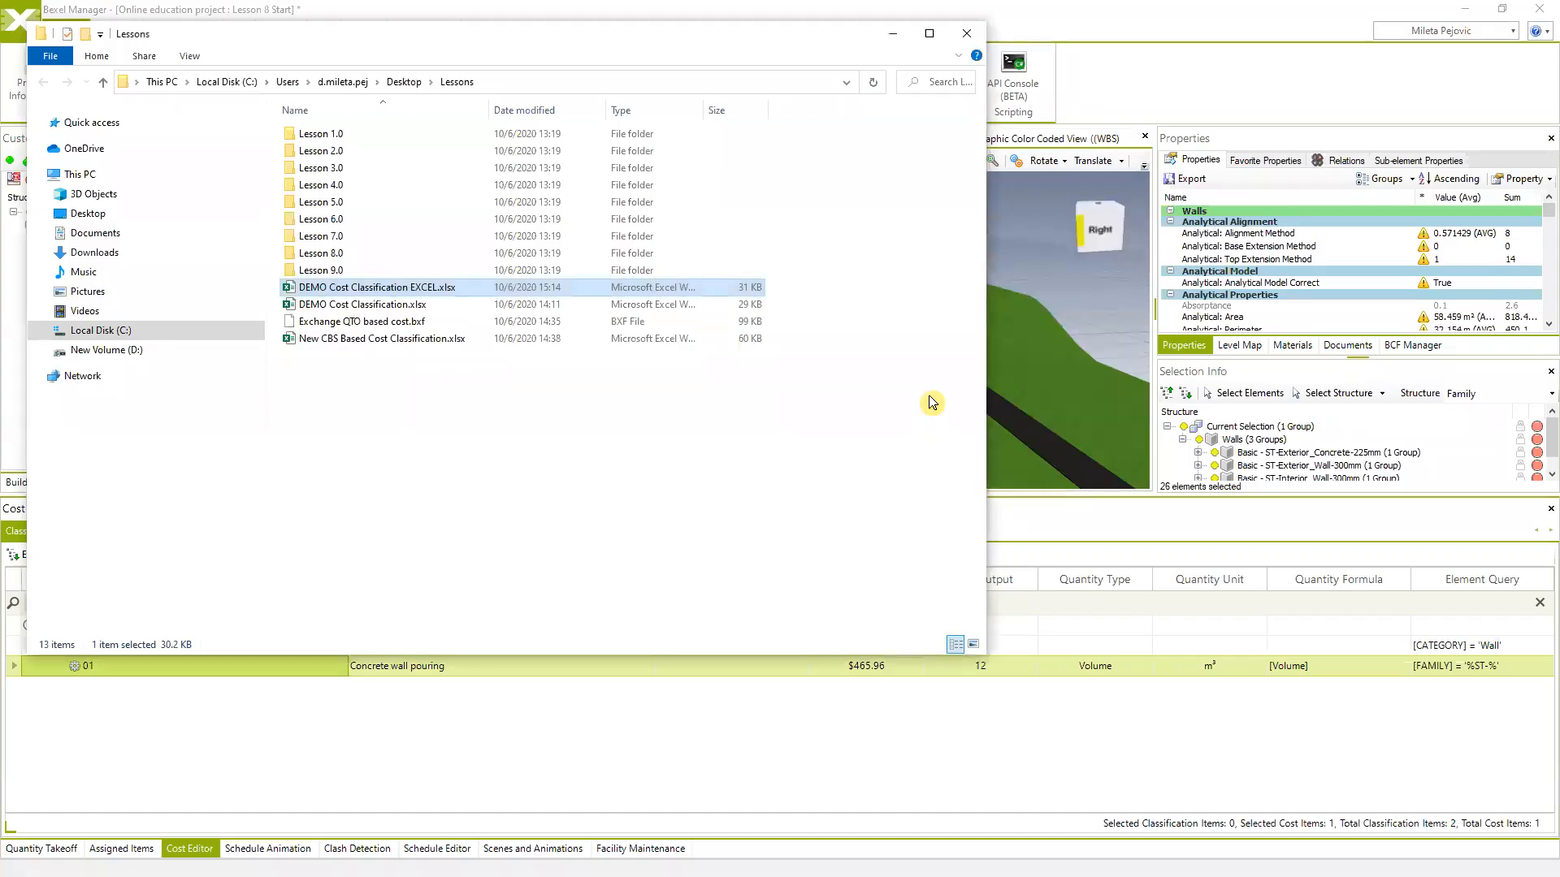
left_click(888, 25)
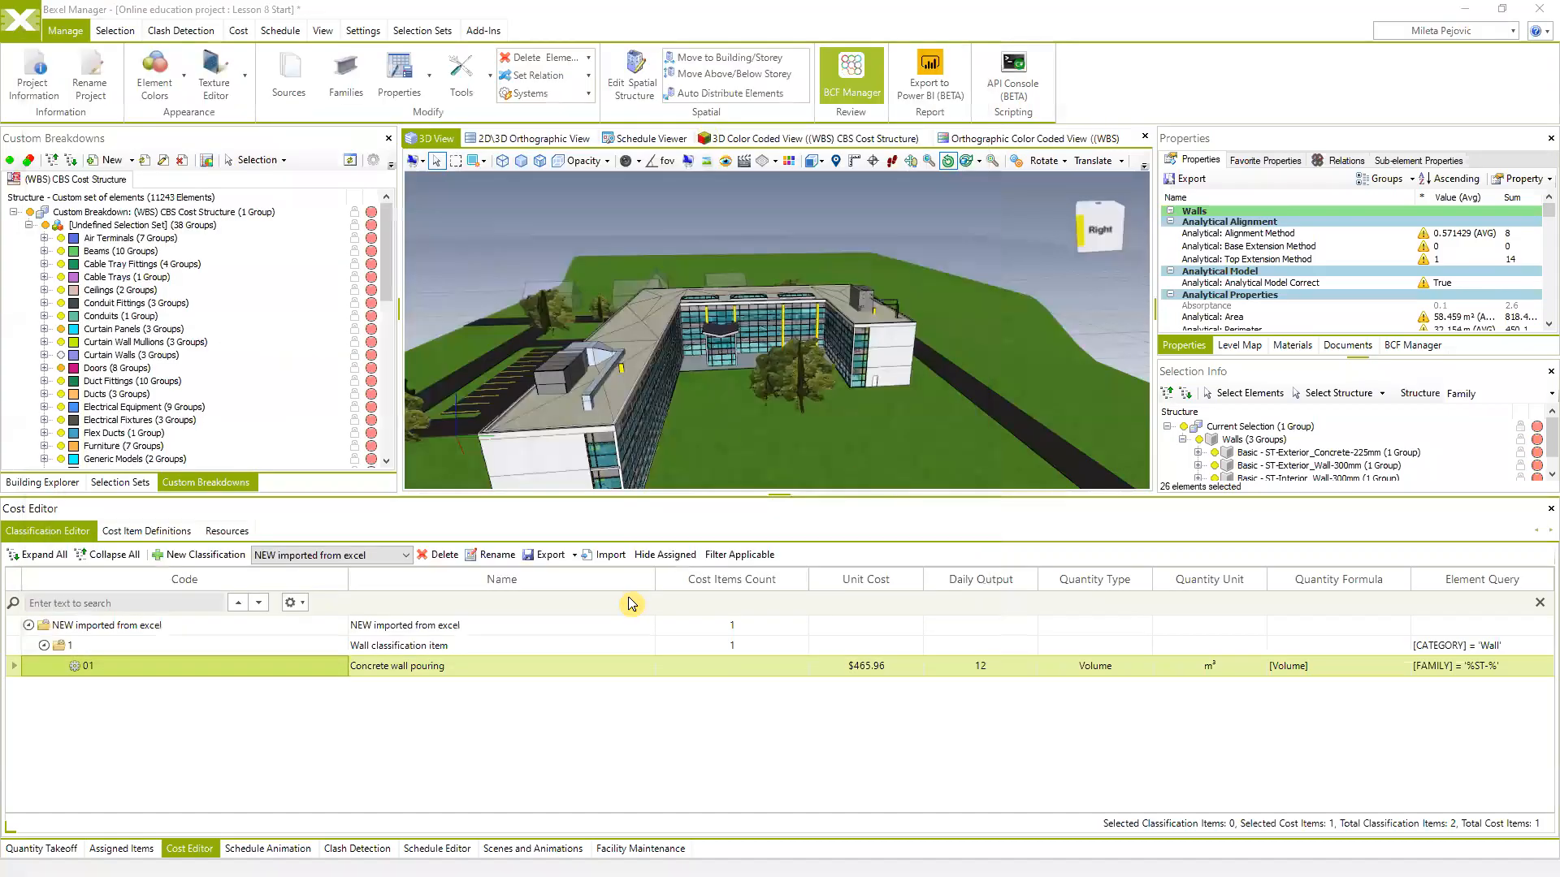
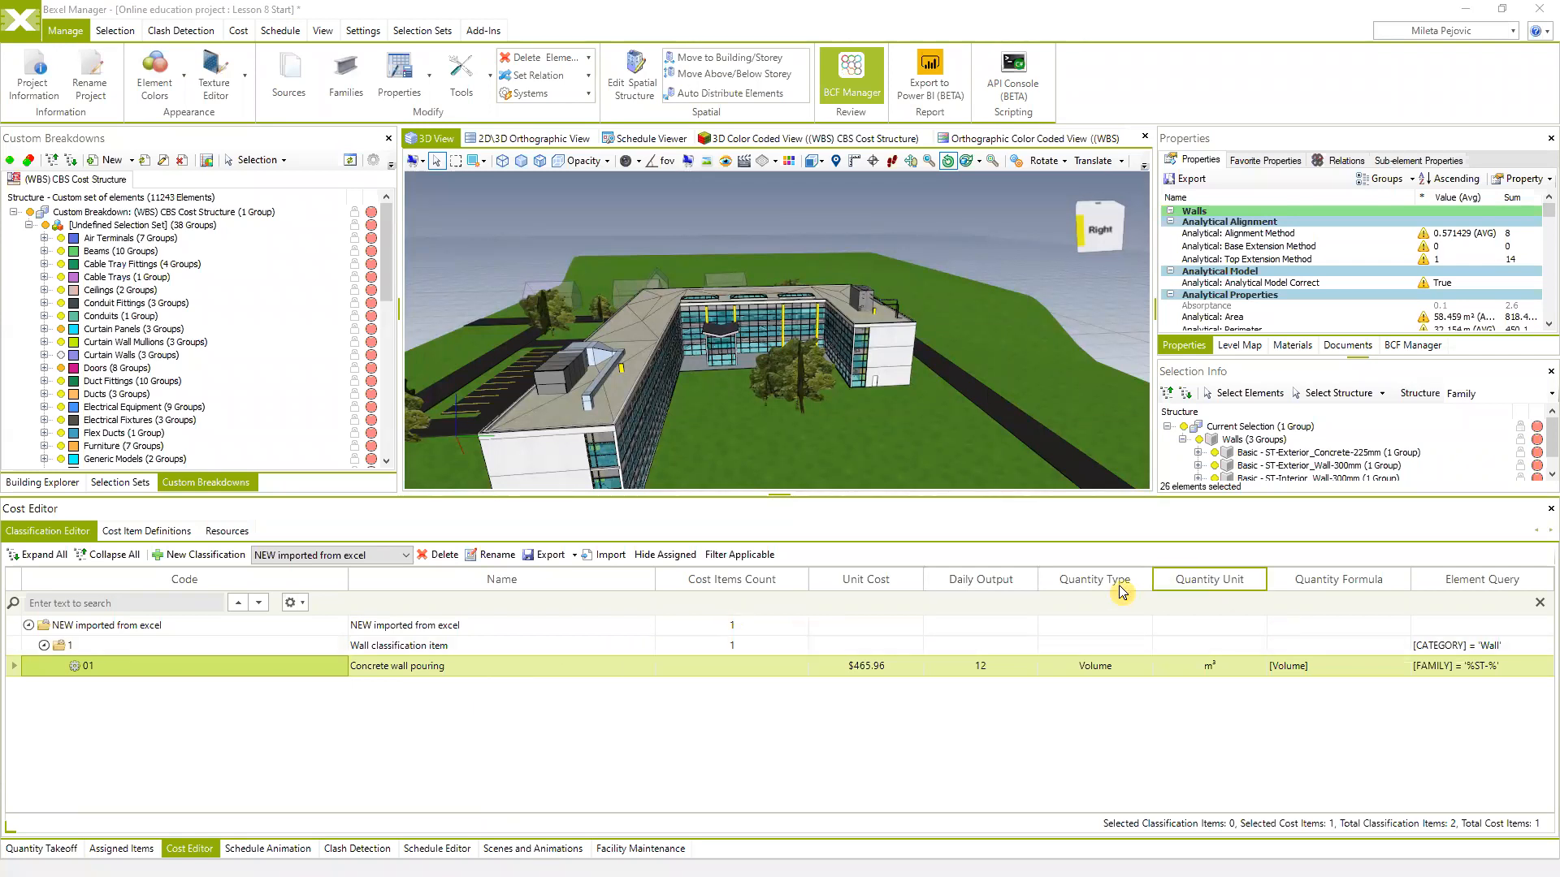
left_click(409, 557)
left_click(356, 573)
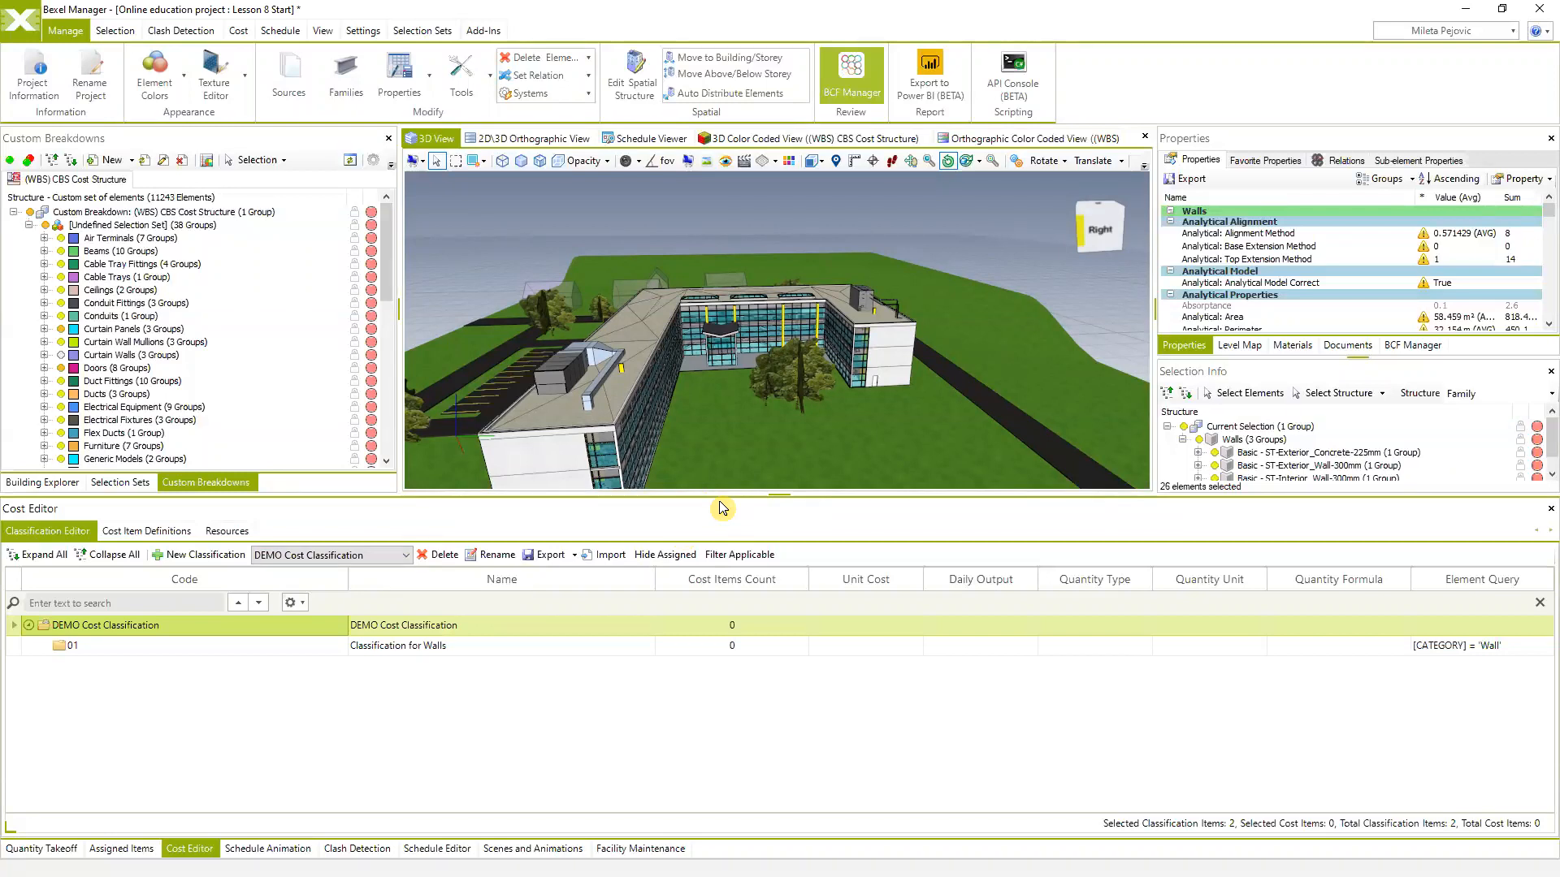
Display the NEW imported from excel classification in the Cost Editor and select its Concrete wall pouring cost item
left_click_drag(752, 444, 345, 662)
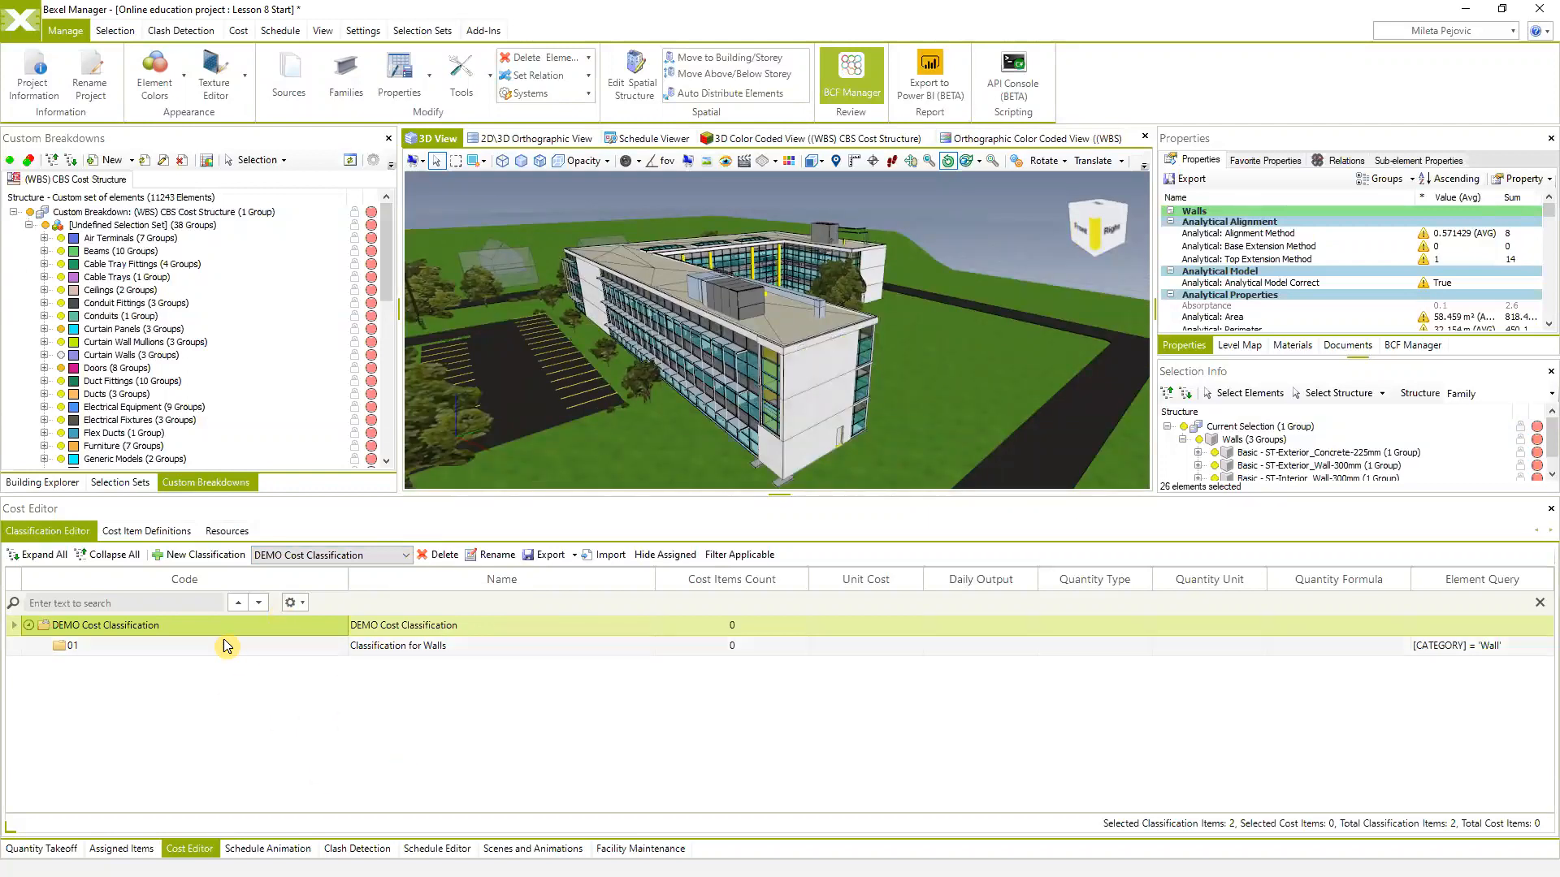
left_click(81, 650)
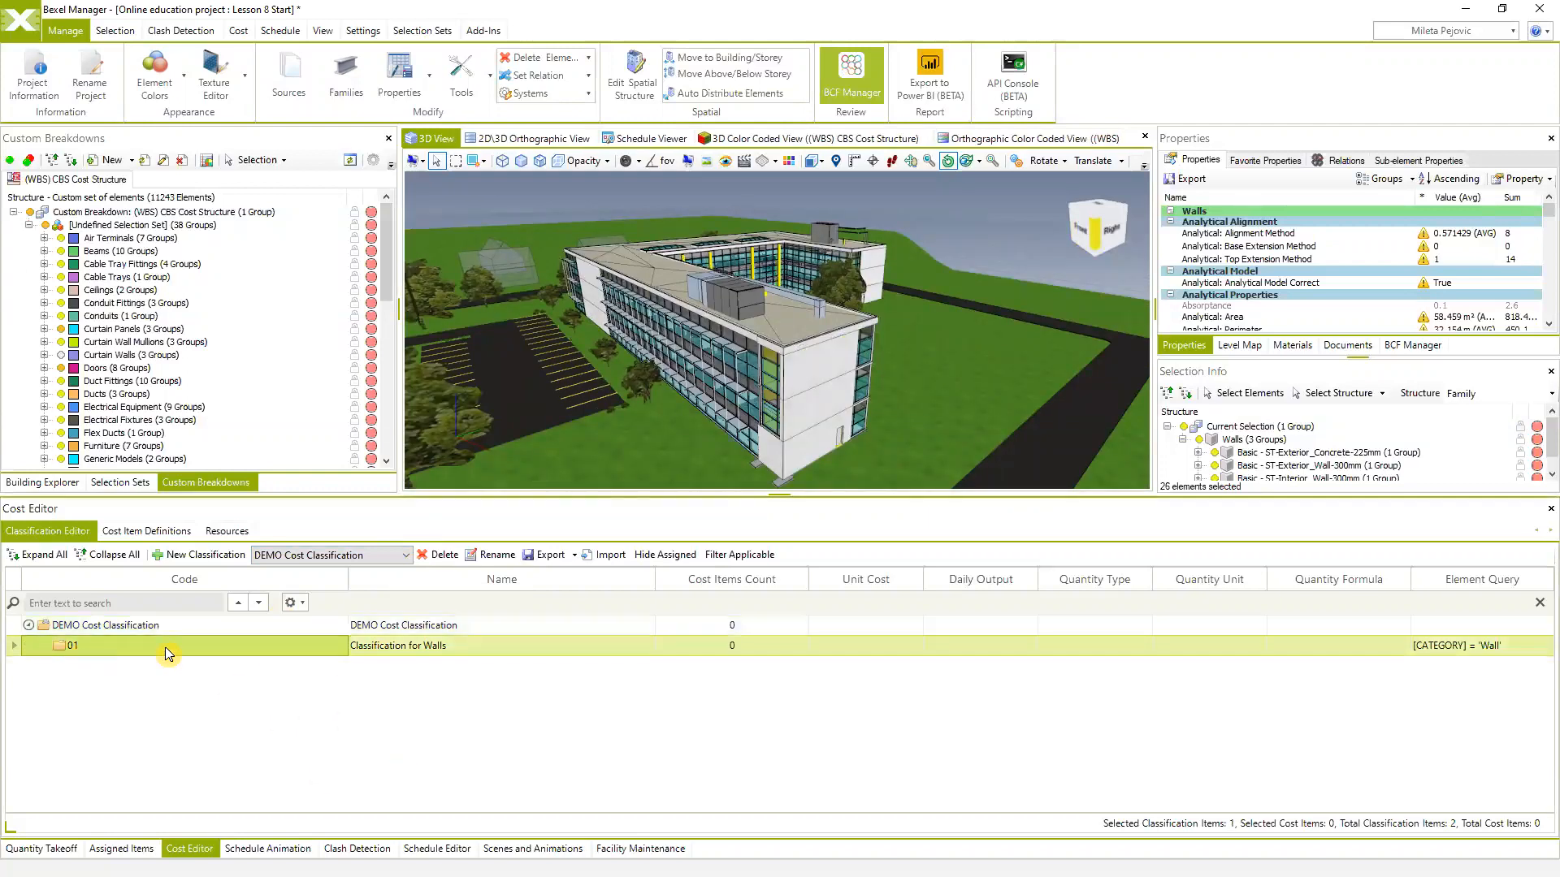
left_click(405, 555)
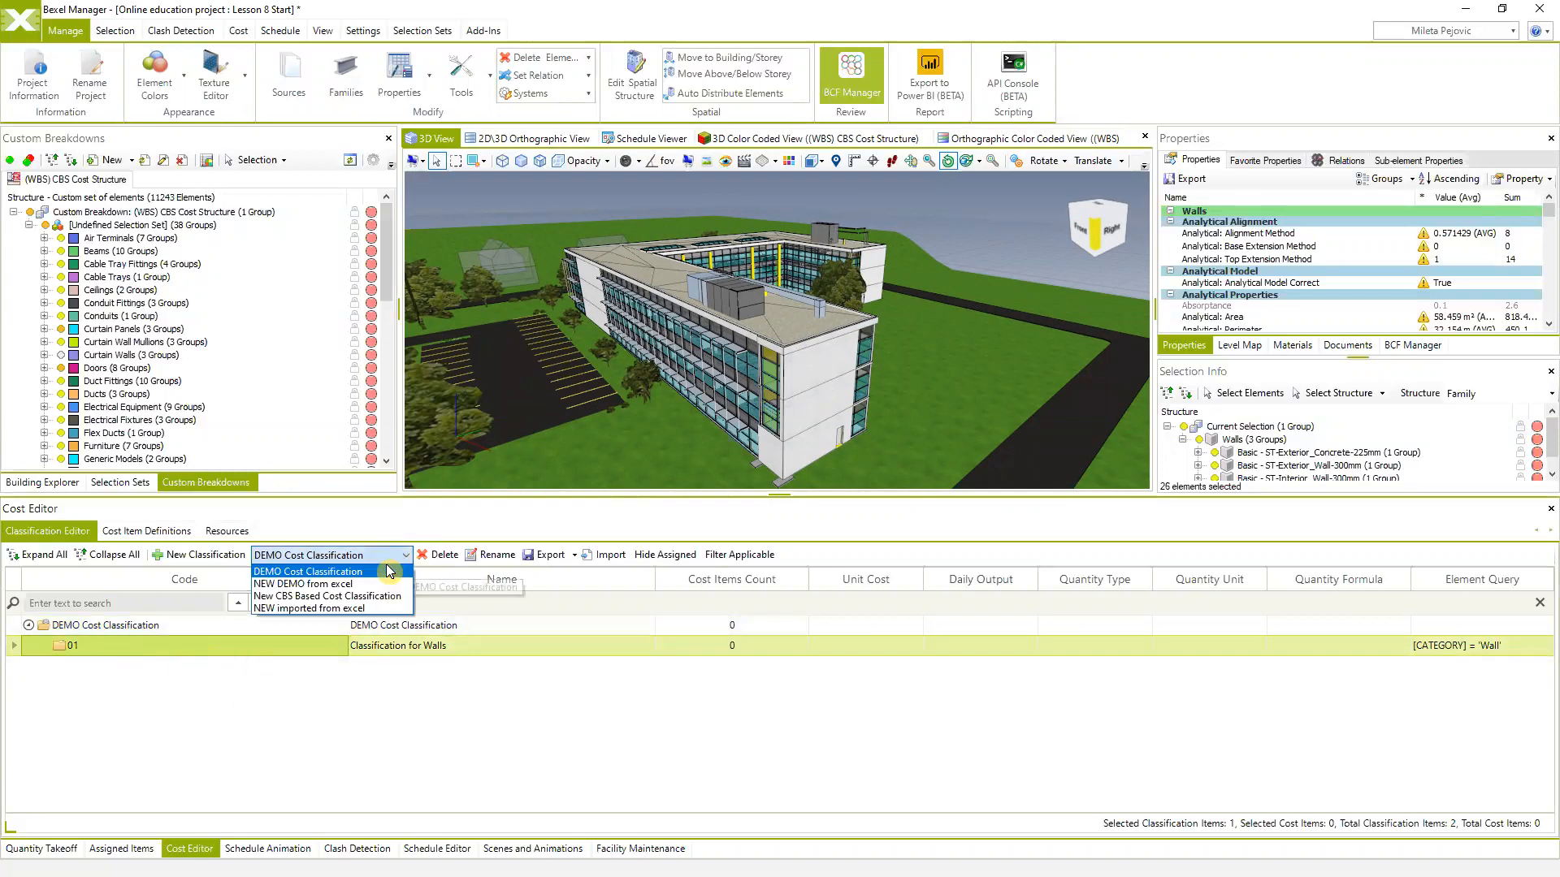
left_click(317, 606)
double_click(149, 648)
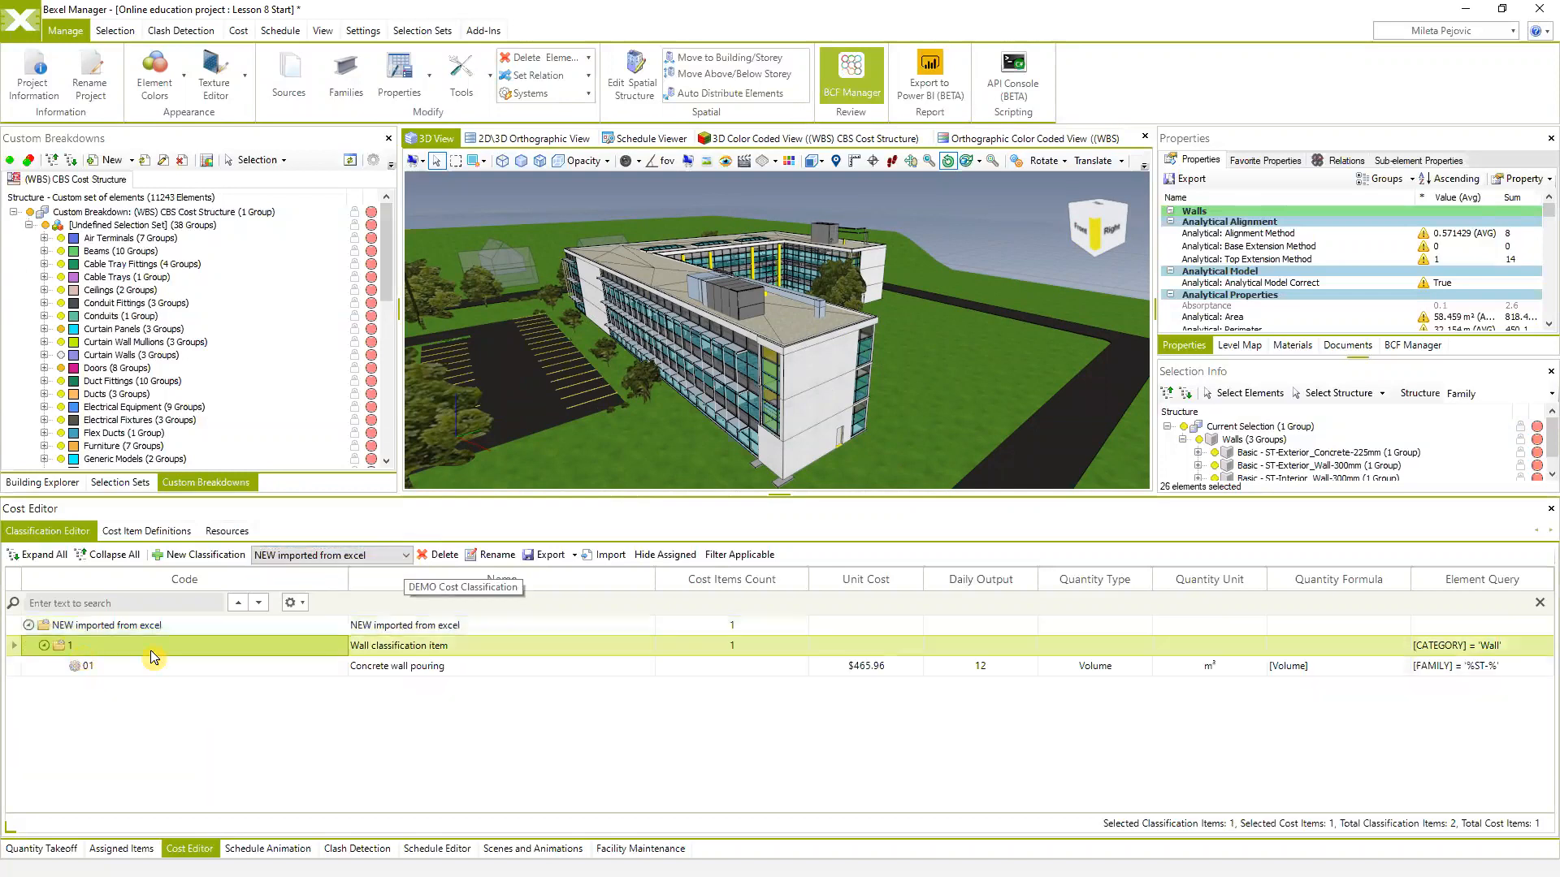
left_click(504, 668)
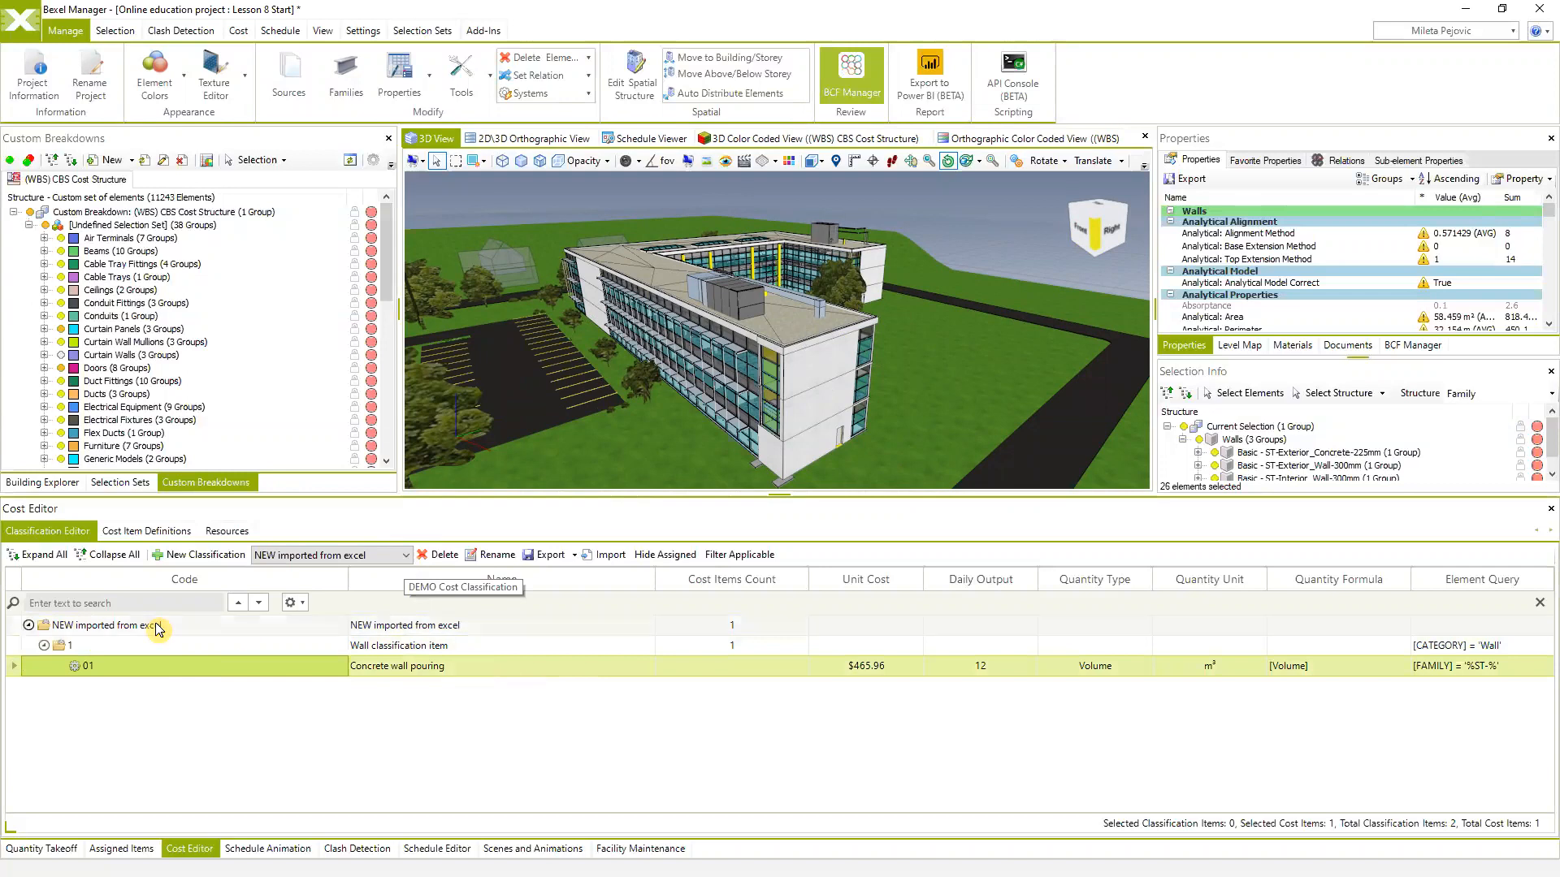
Auto-assign the cost items of the whole NEW imported from excel classification to a new cost version
left_click(128, 627)
right_click(129, 627)
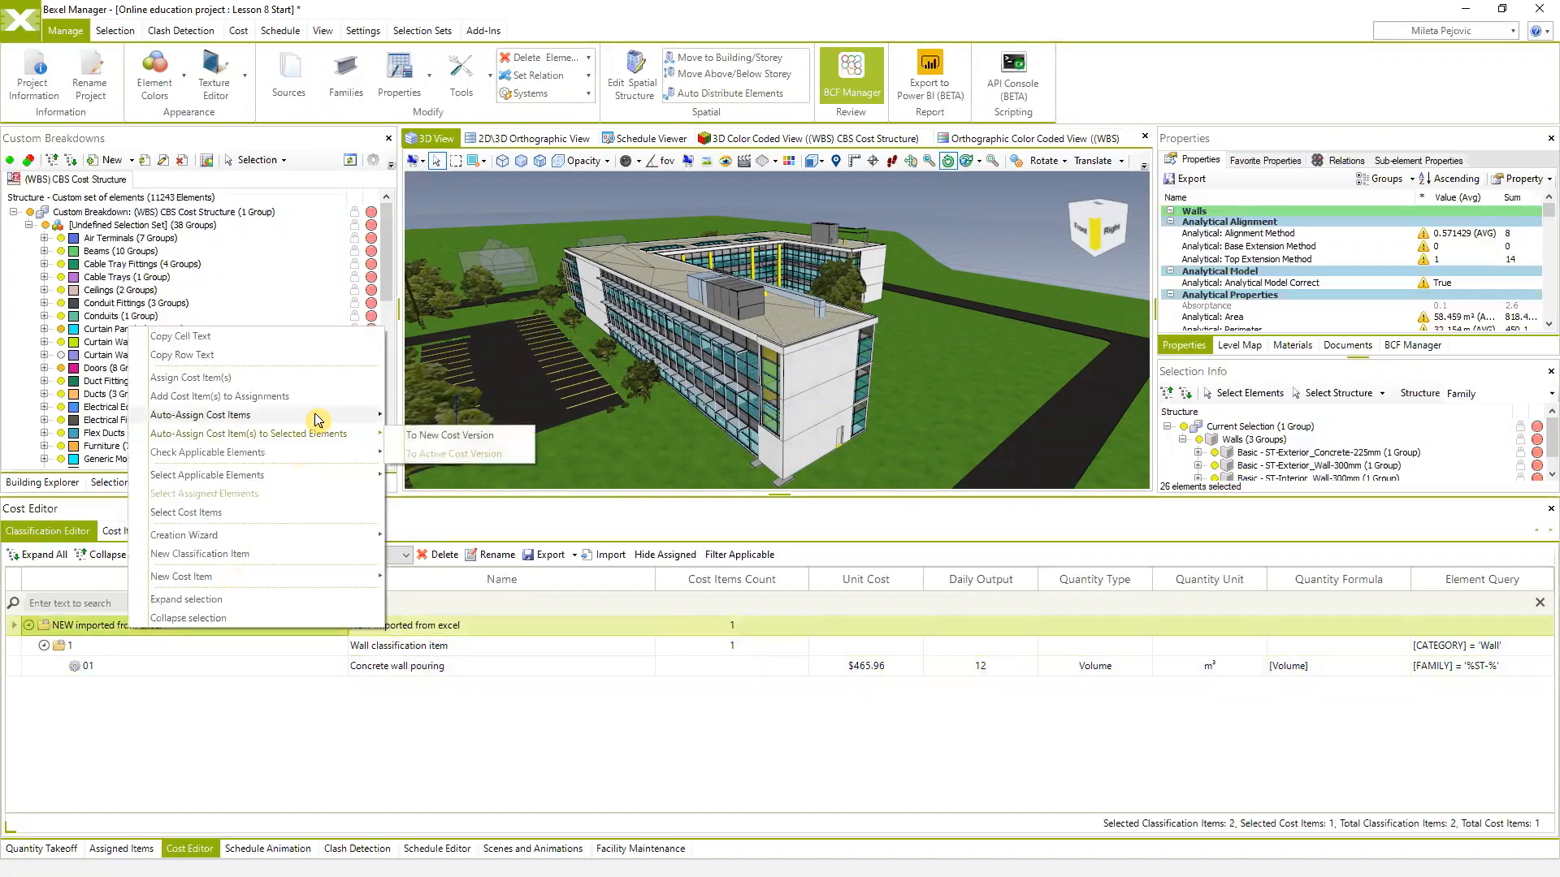
mouse_move(333, 415)
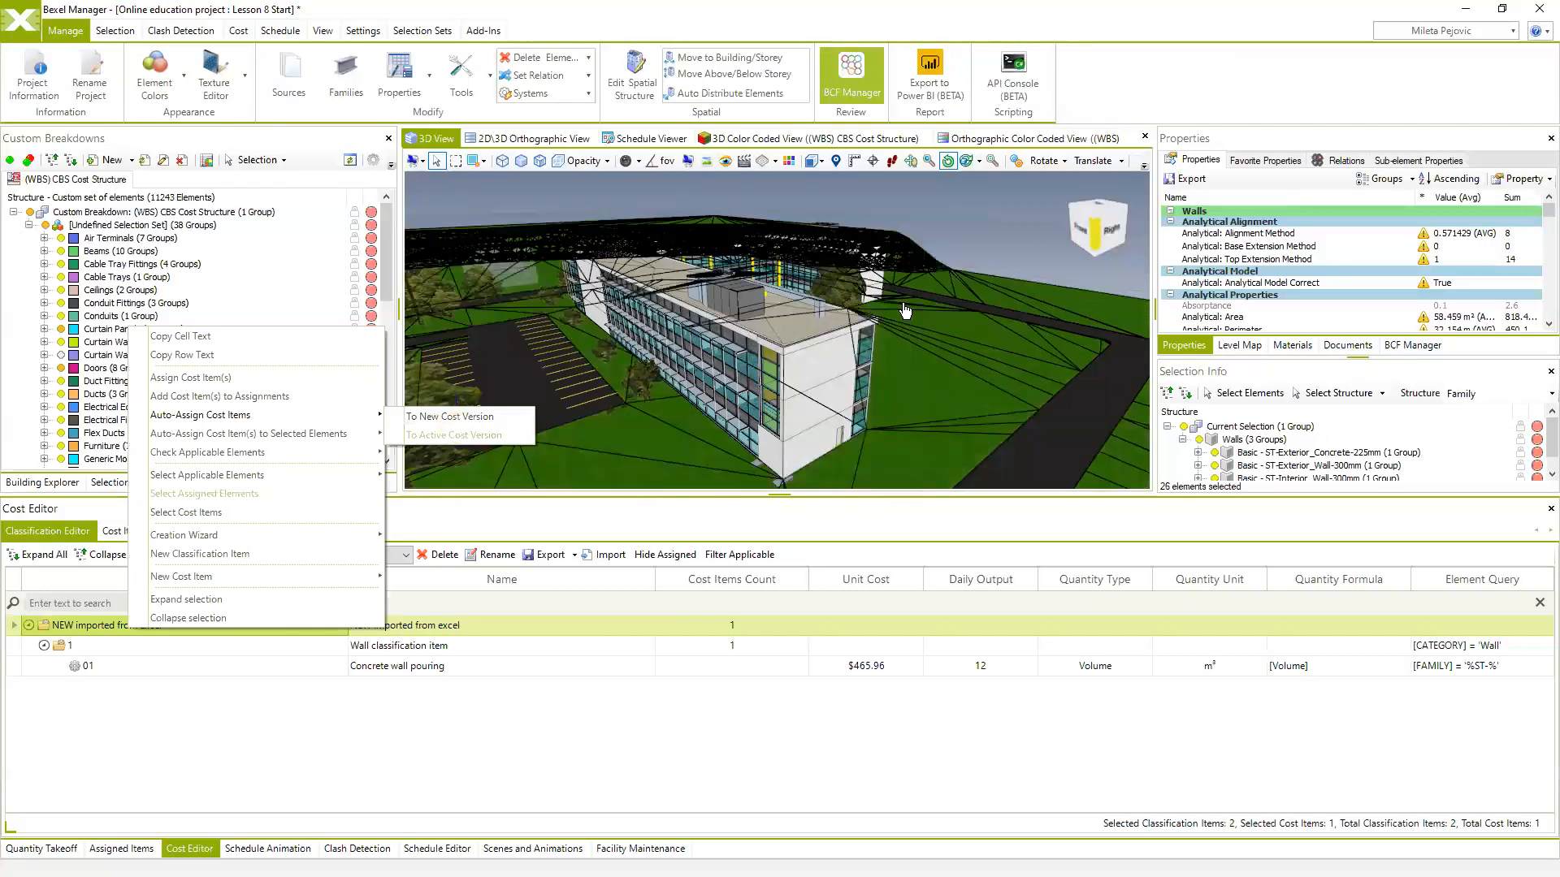
left_click(474, 426)
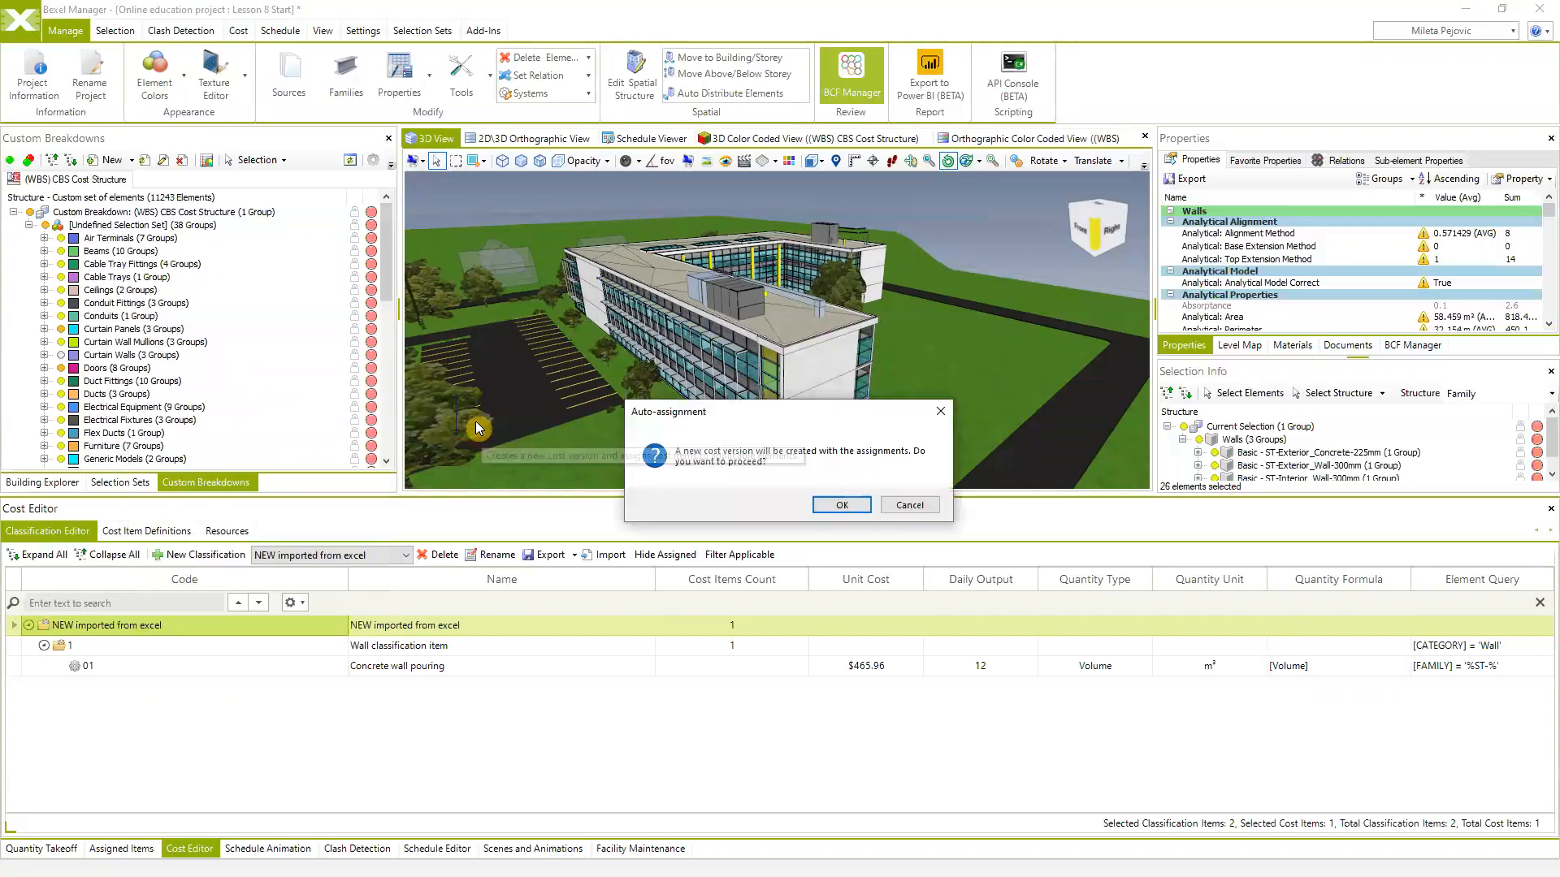
left_click(845, 504)
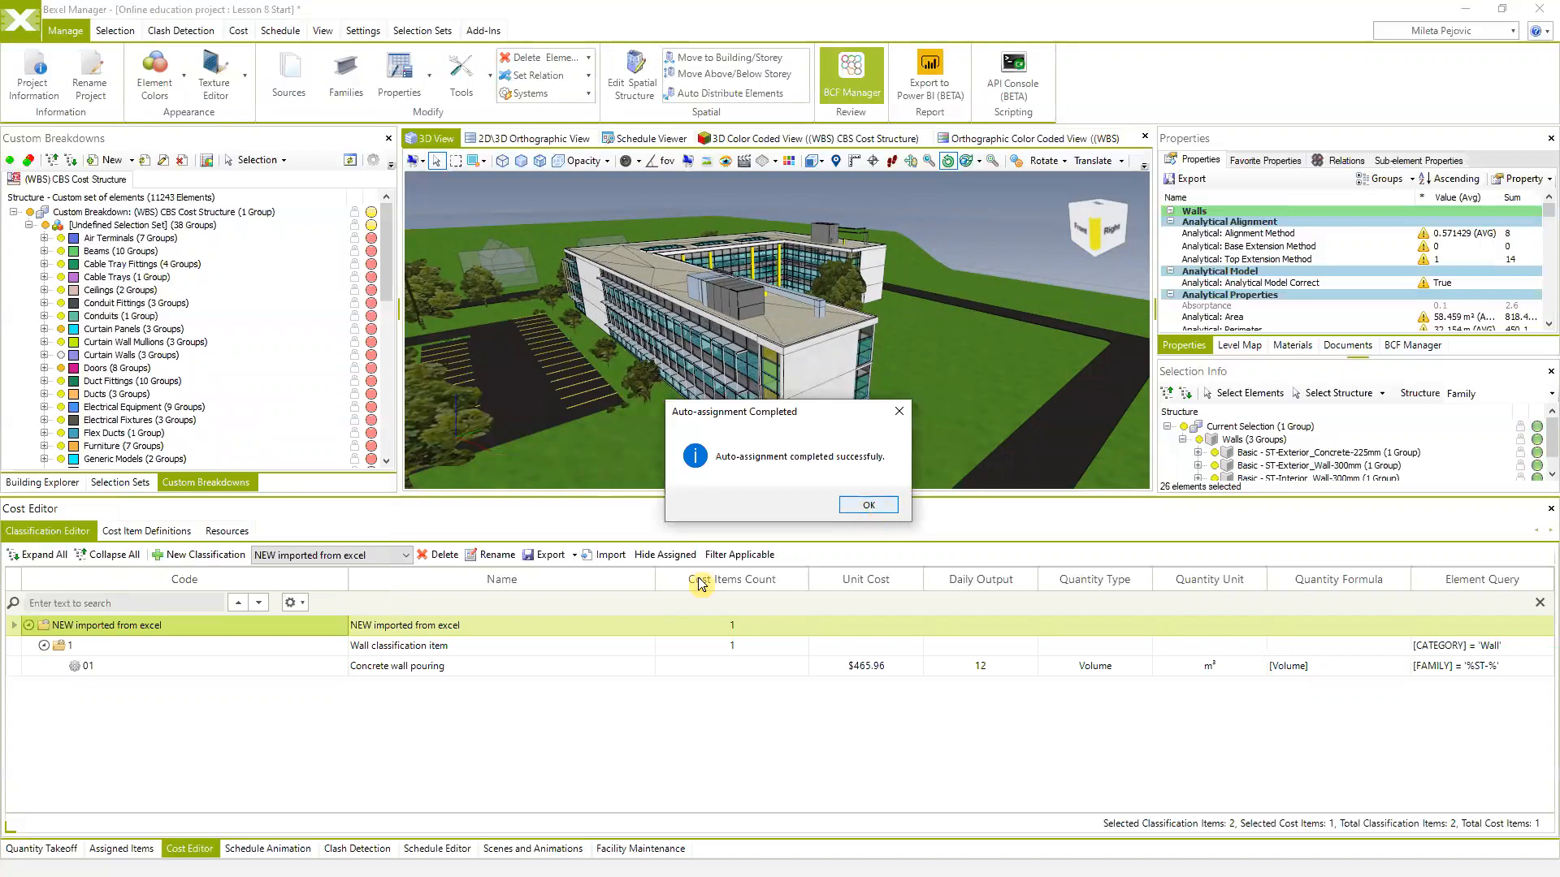
left_click(870, 505)
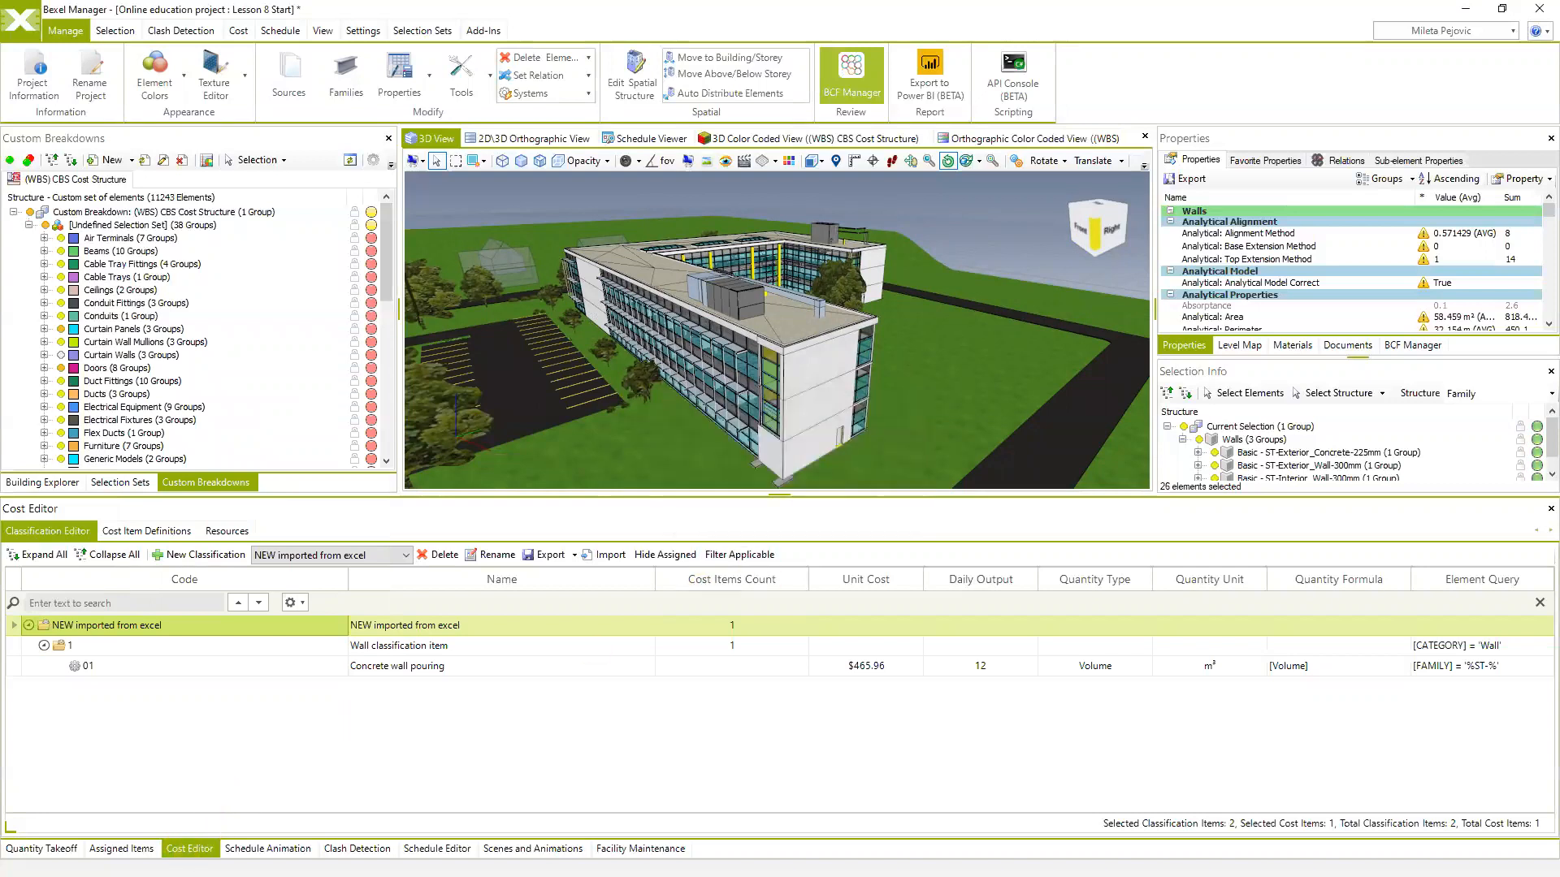
In Assigned Items, rename the auto-assigned cost version to start with "NEW COST for Concrete walls", keeping its date and time
left_click(121, 849)
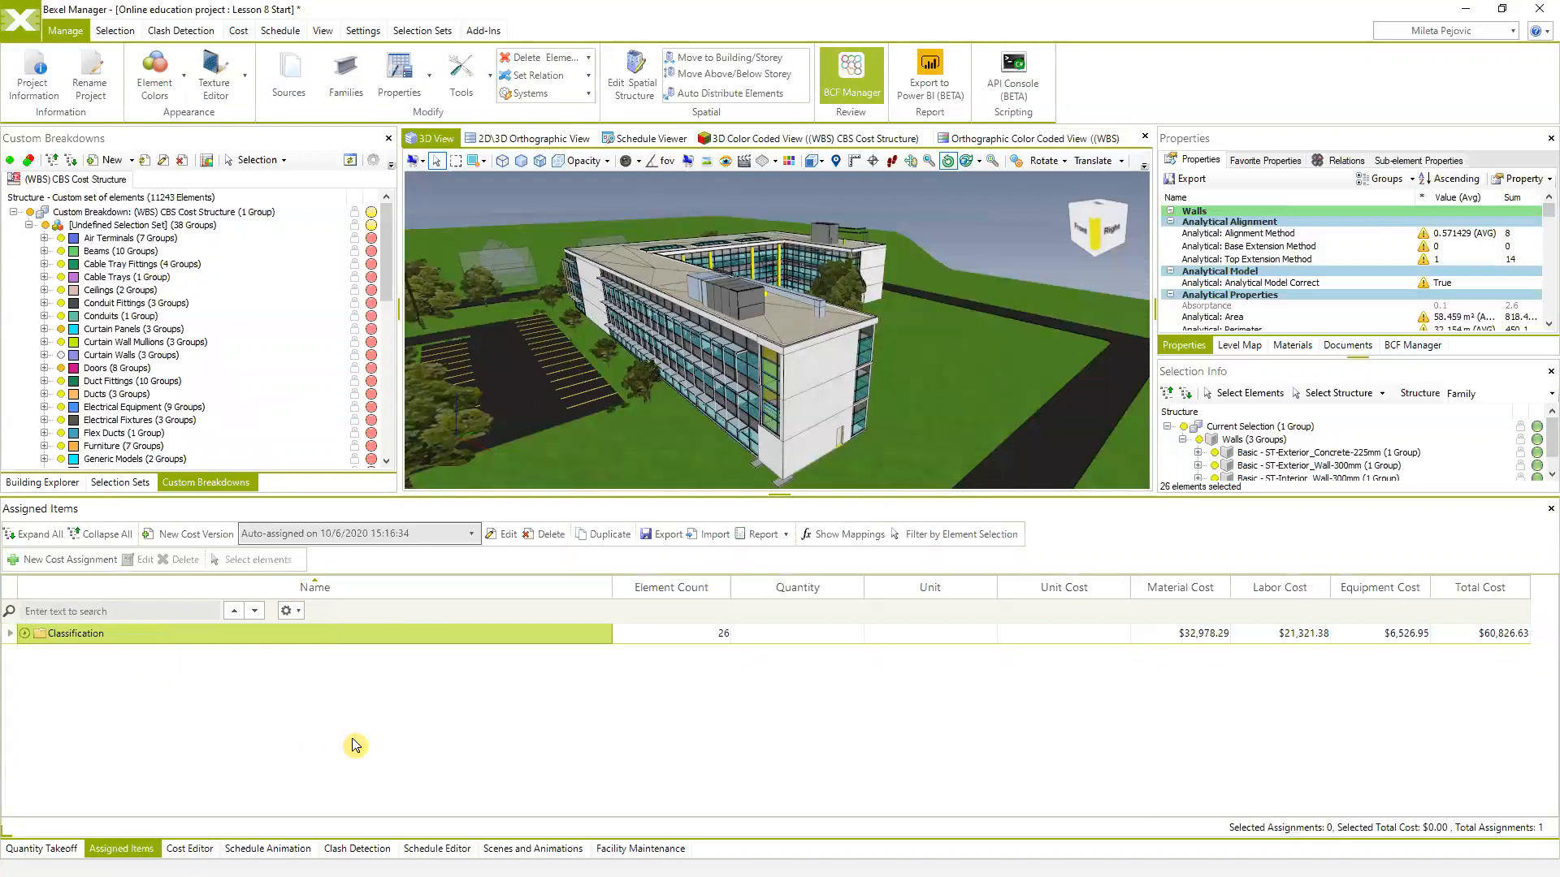
left_click(472, 535)
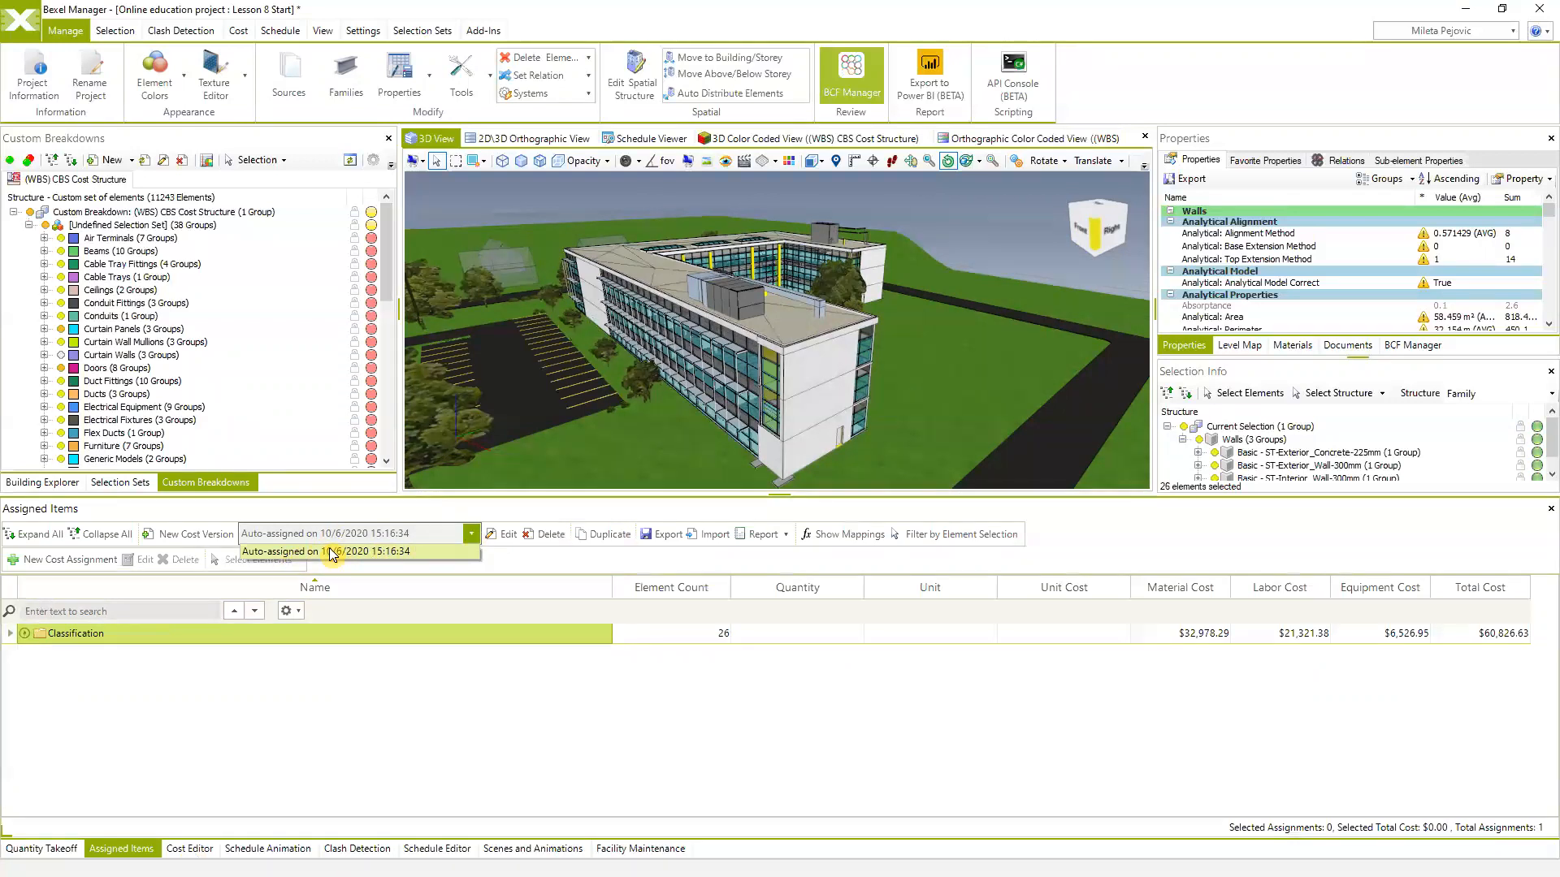
left_click(431, 719)
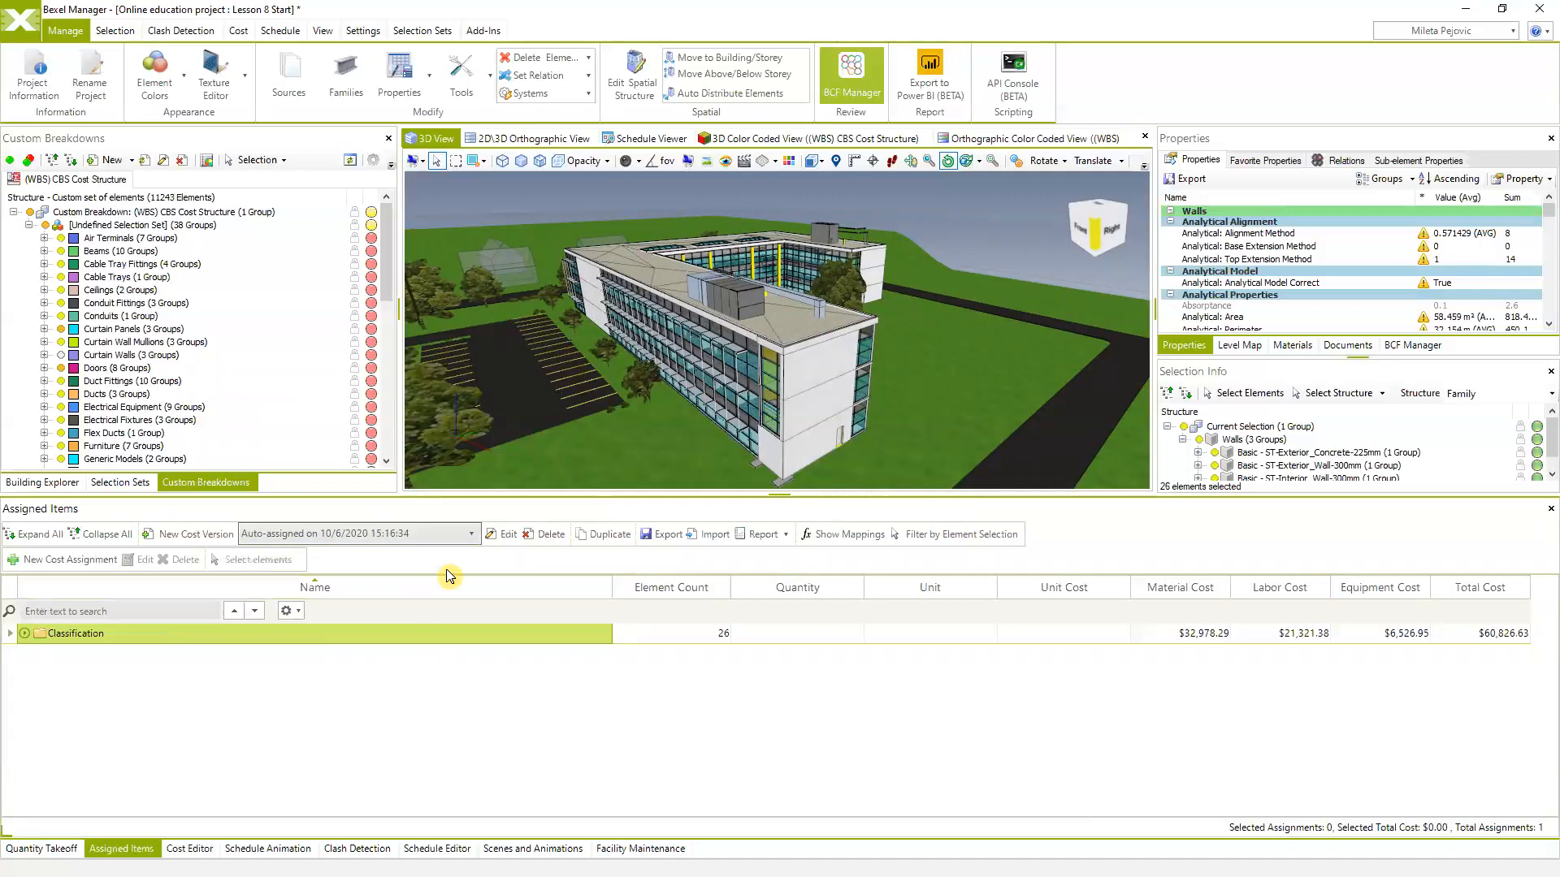
left_click(504, 534)
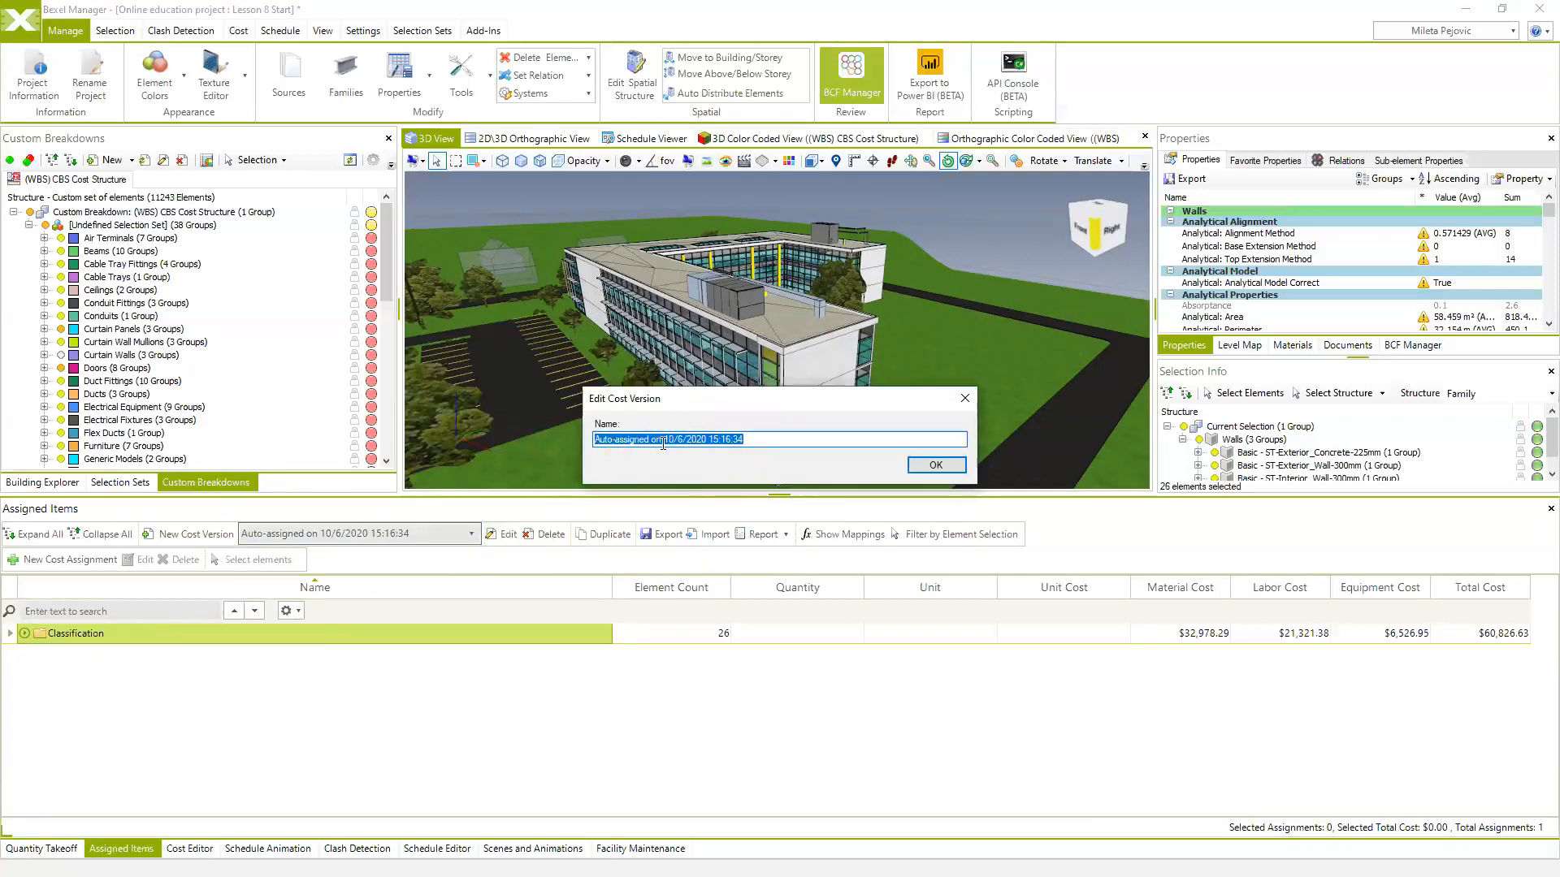
left_click_drag(663, 443, 537, 451)
type("NEW ")
type("COST ")
type("for Co")
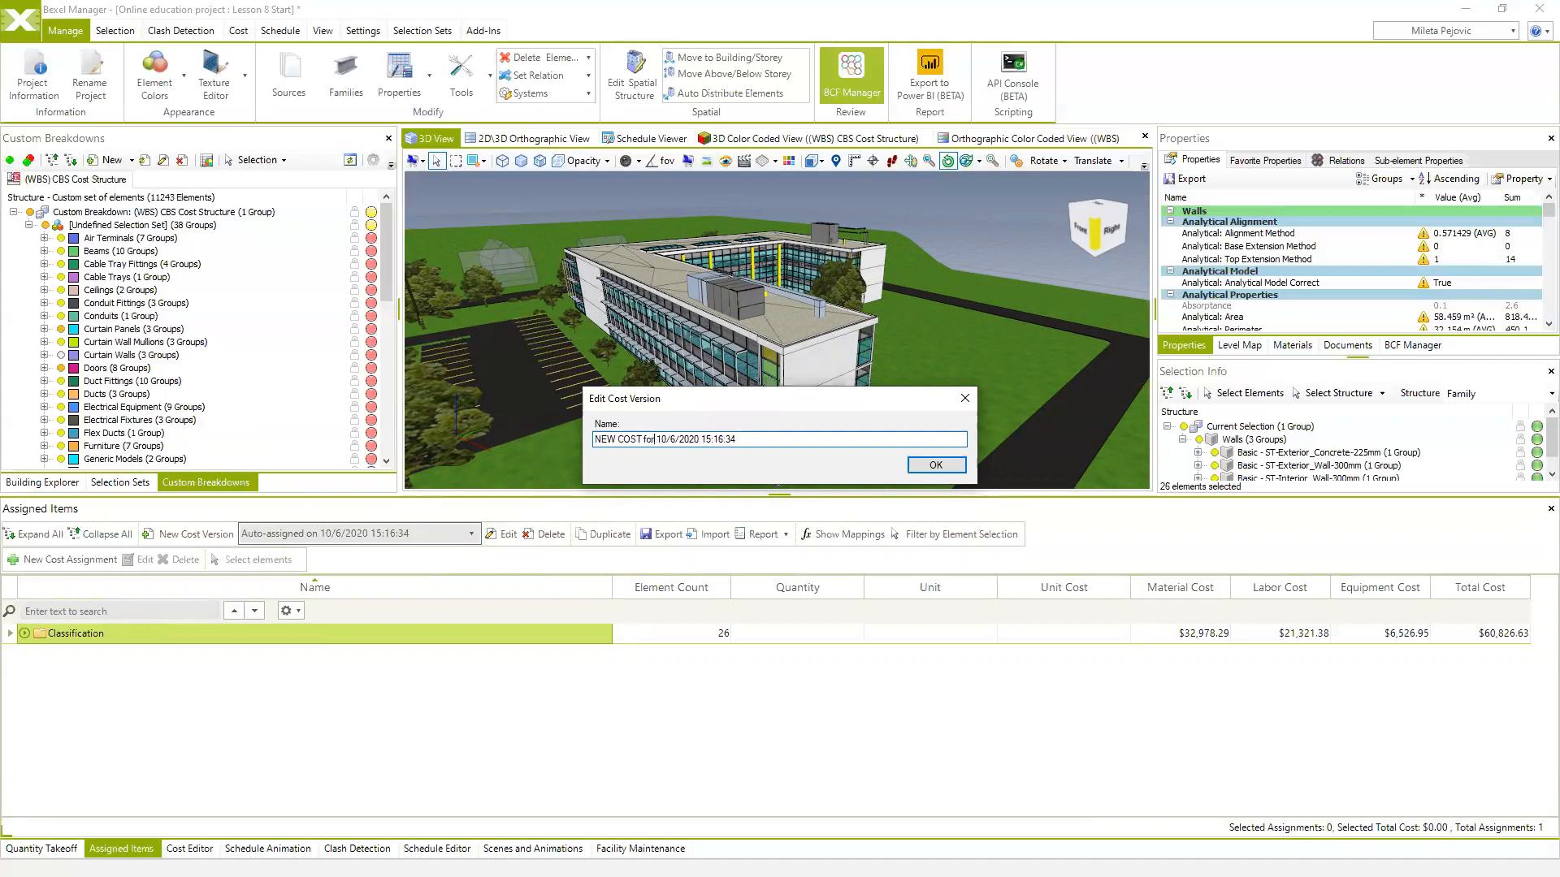
type("ncreet")
key("BackSpace")
key("BackSpace")
type("te walls,")
left_click(934, 464)
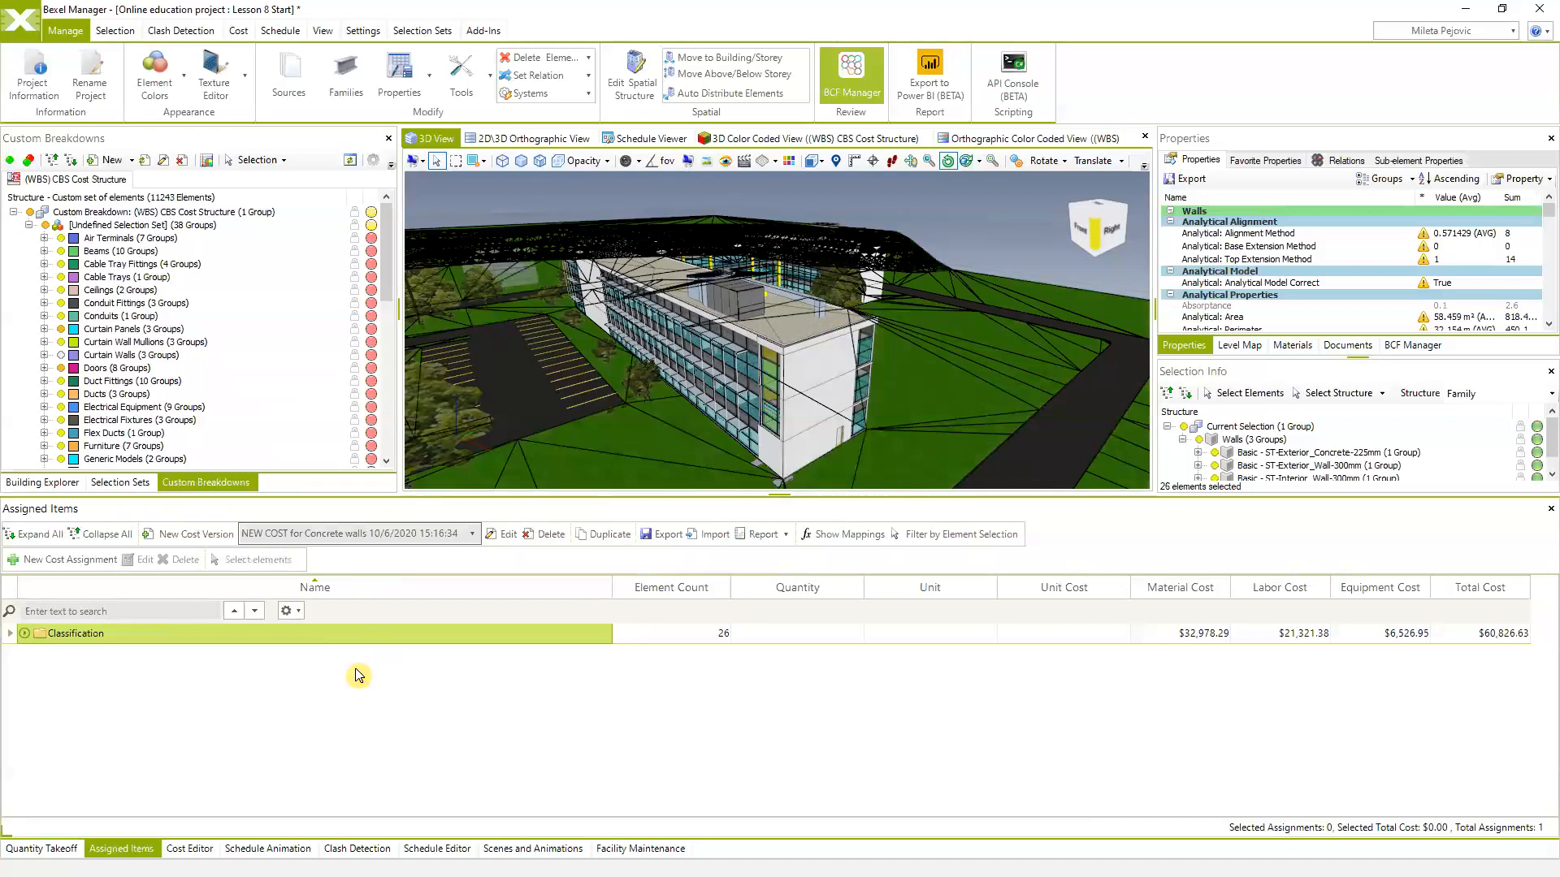
Expand the assigned classification down to the Concrete wall pouring item and select that item
left_click(25, 634)
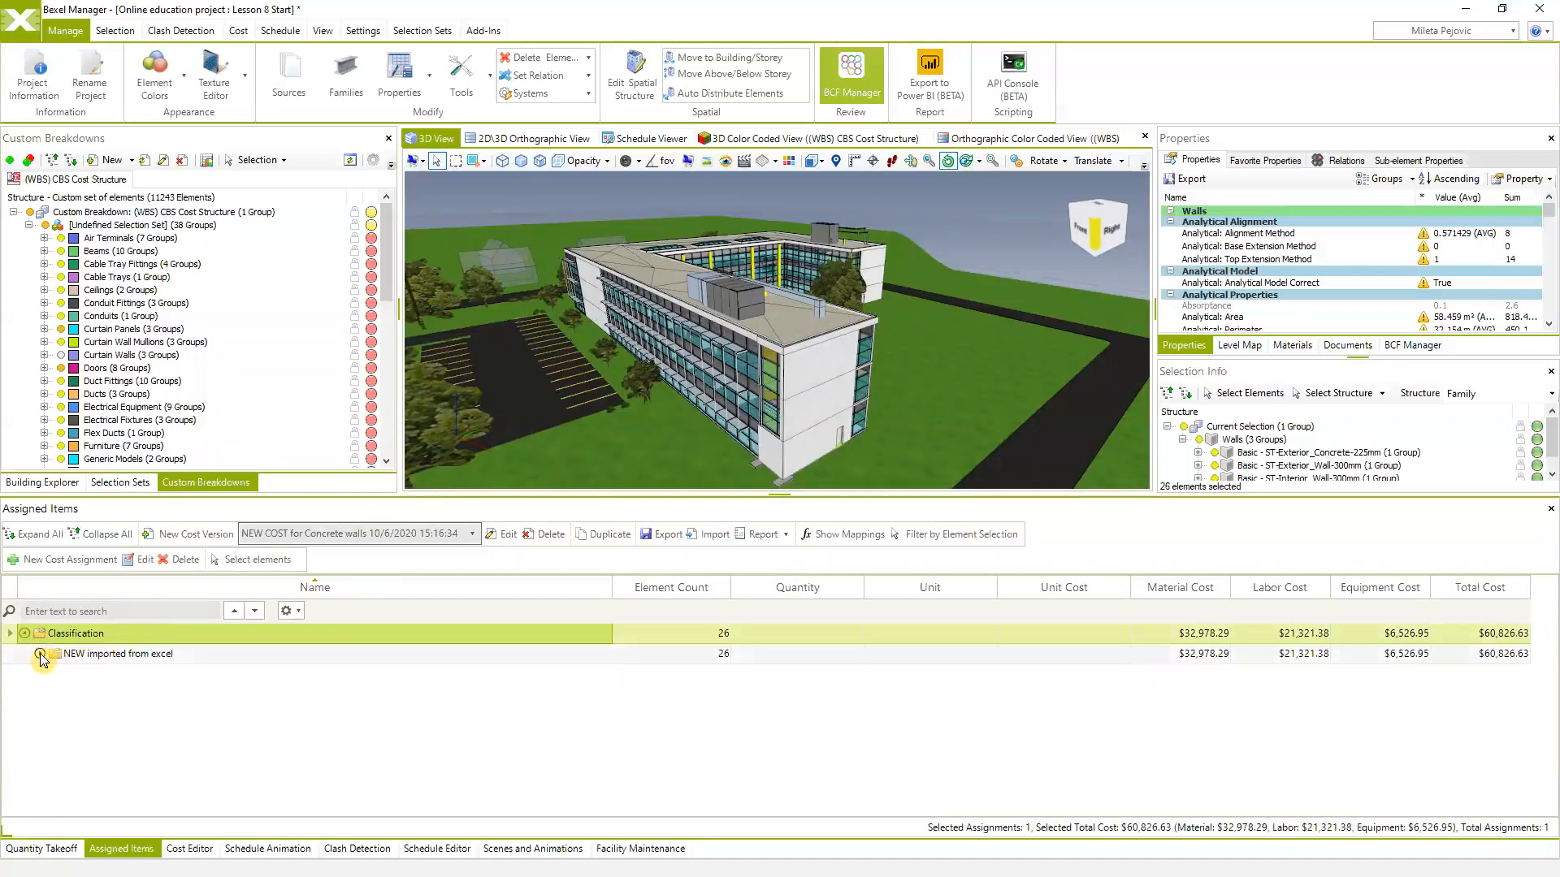
left_click(40, 654)
left_click(55, 675)
left_click(991, 695)
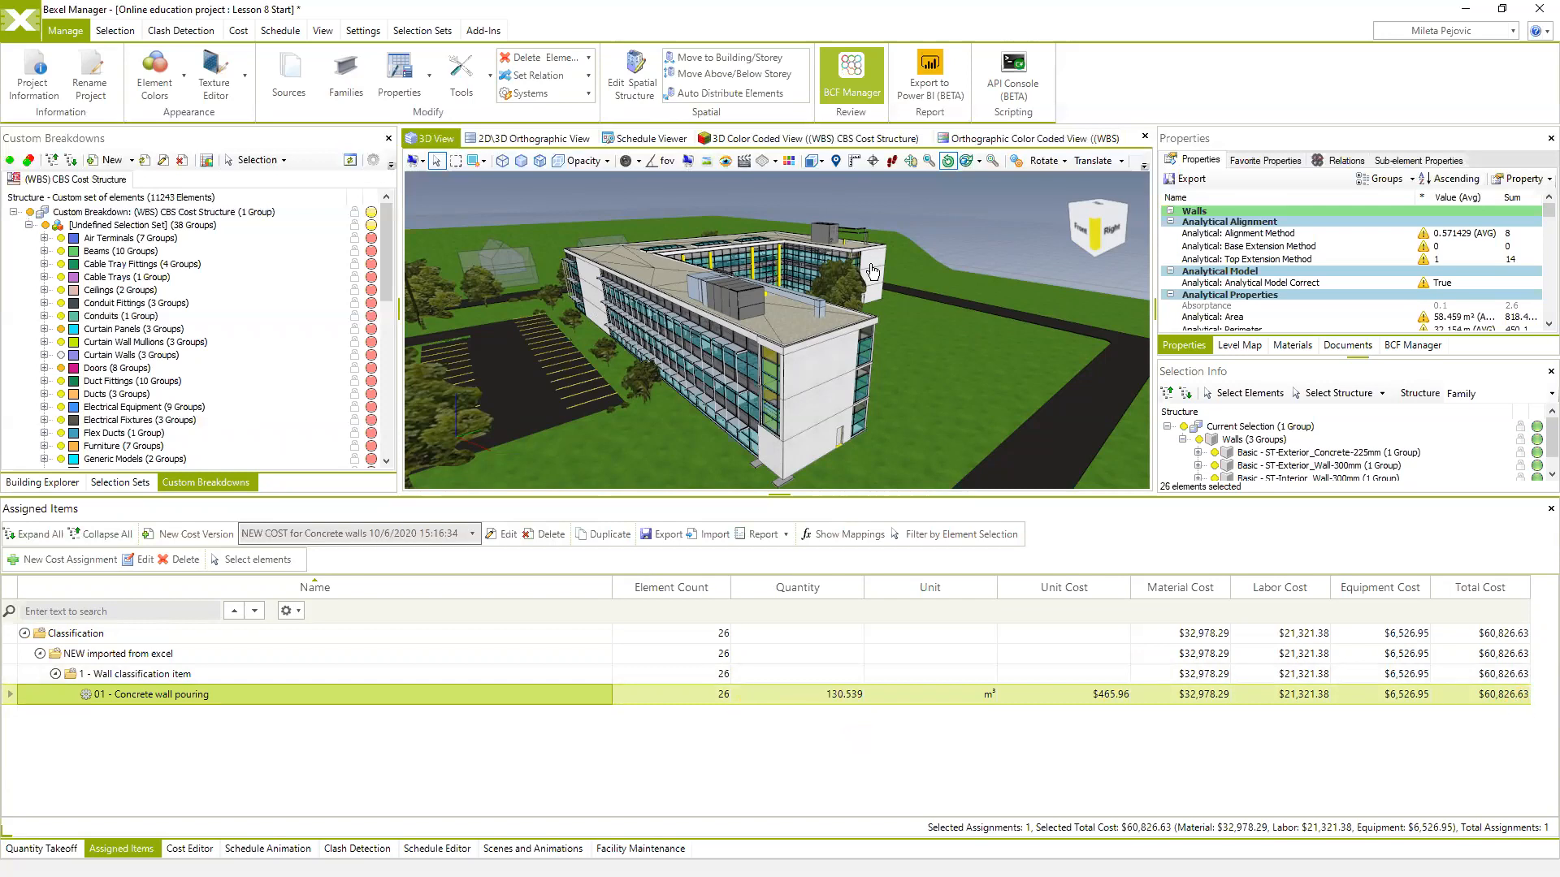
Select the elements assigned to Concrete wall pouring, isolate them in the 3D view, and clear the selection
left_click(937, 224)
left_click_drag(937, 224, 836, 323)
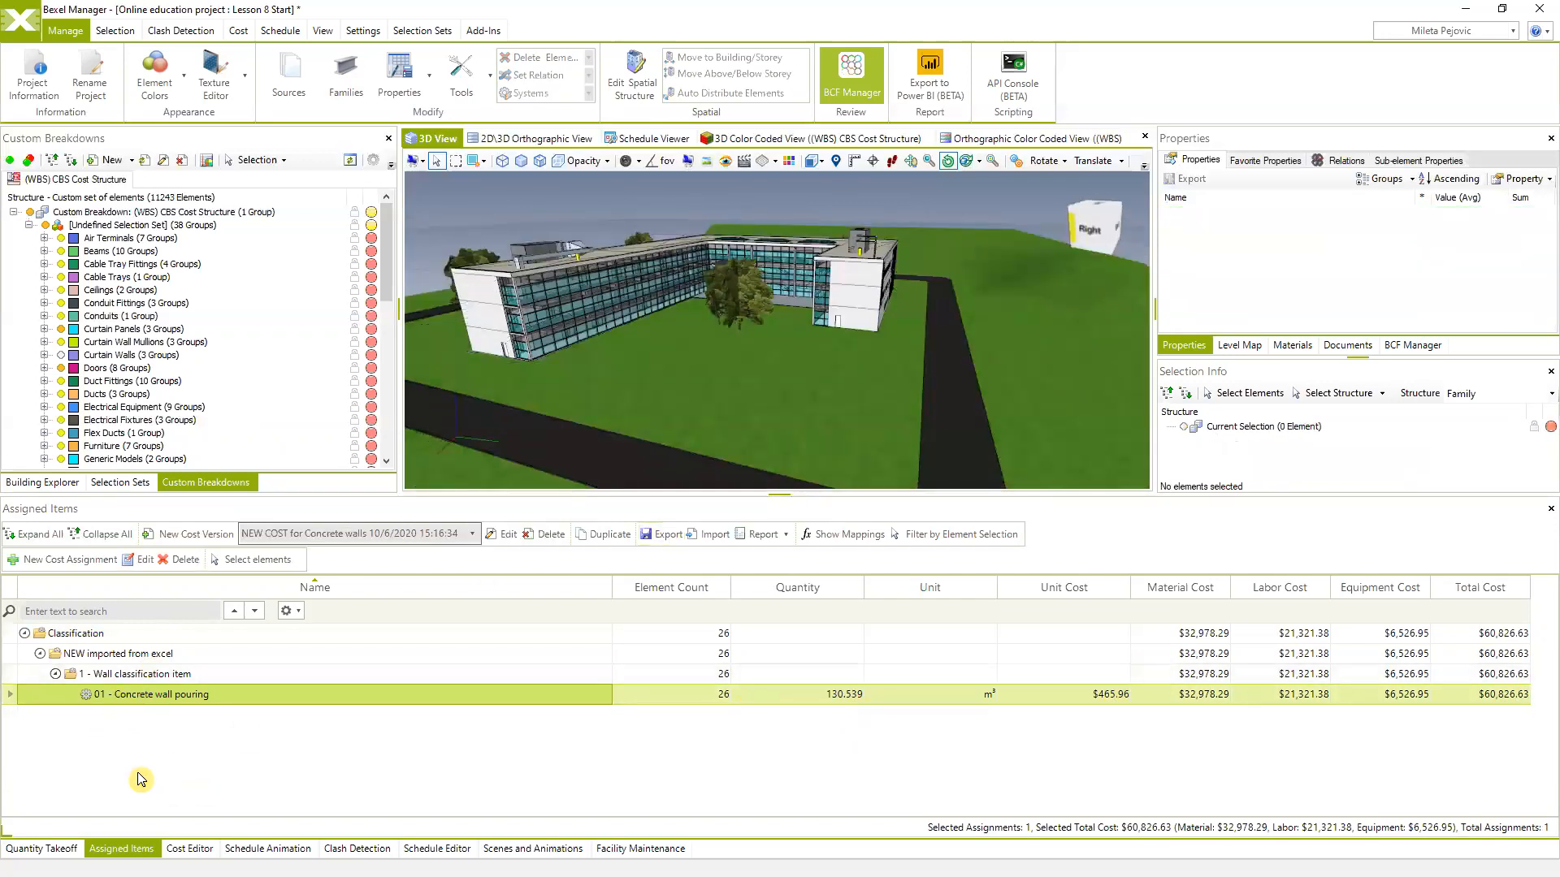
right_click(140, 694)
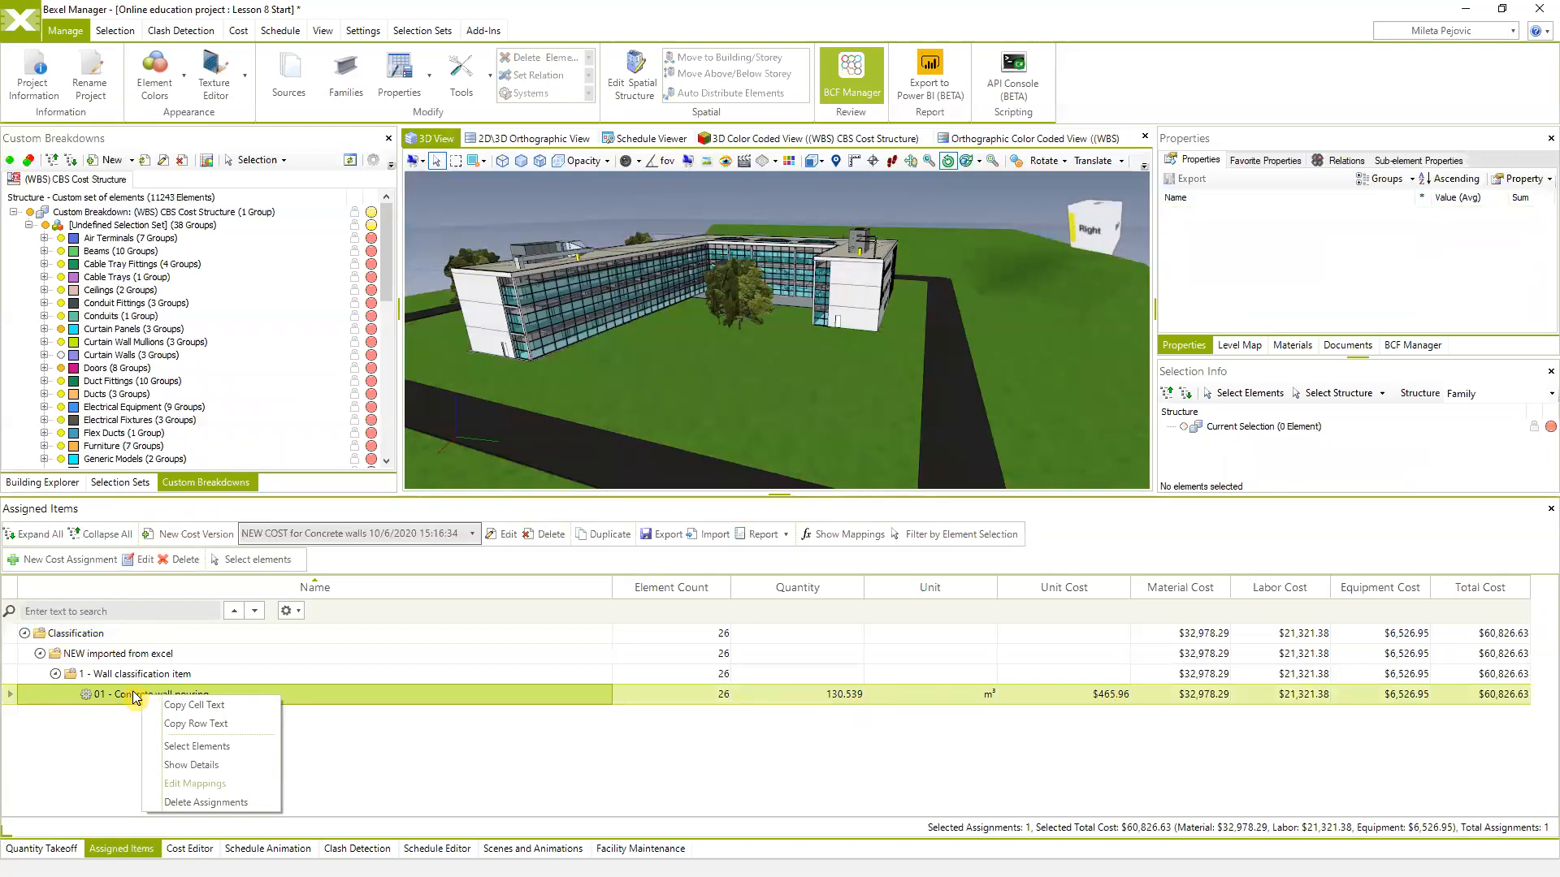
left_click(196, 745)
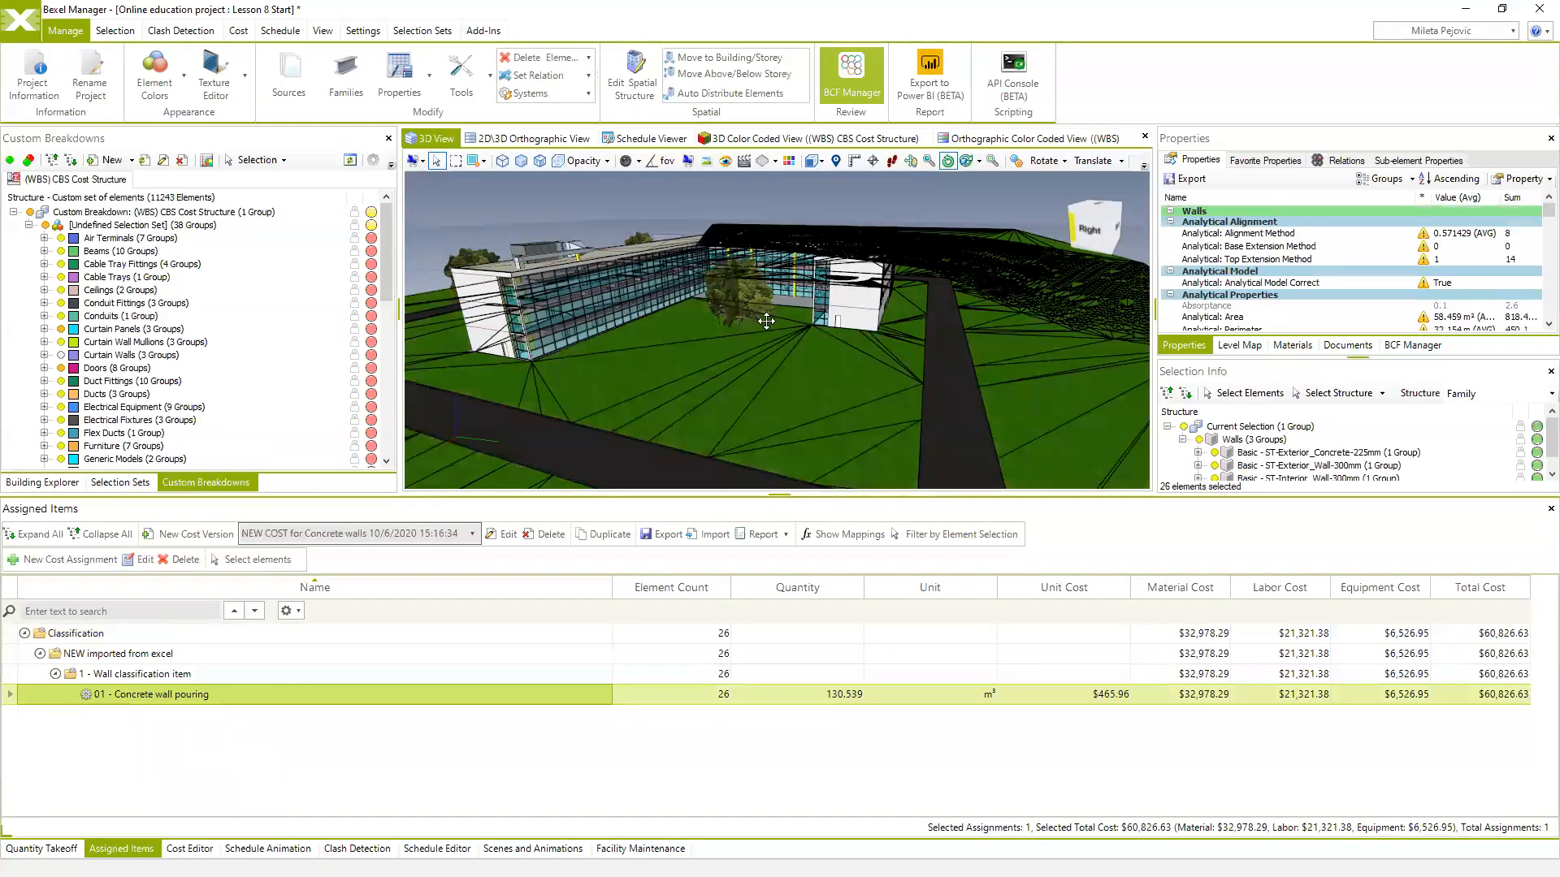
right_click(732, 196)
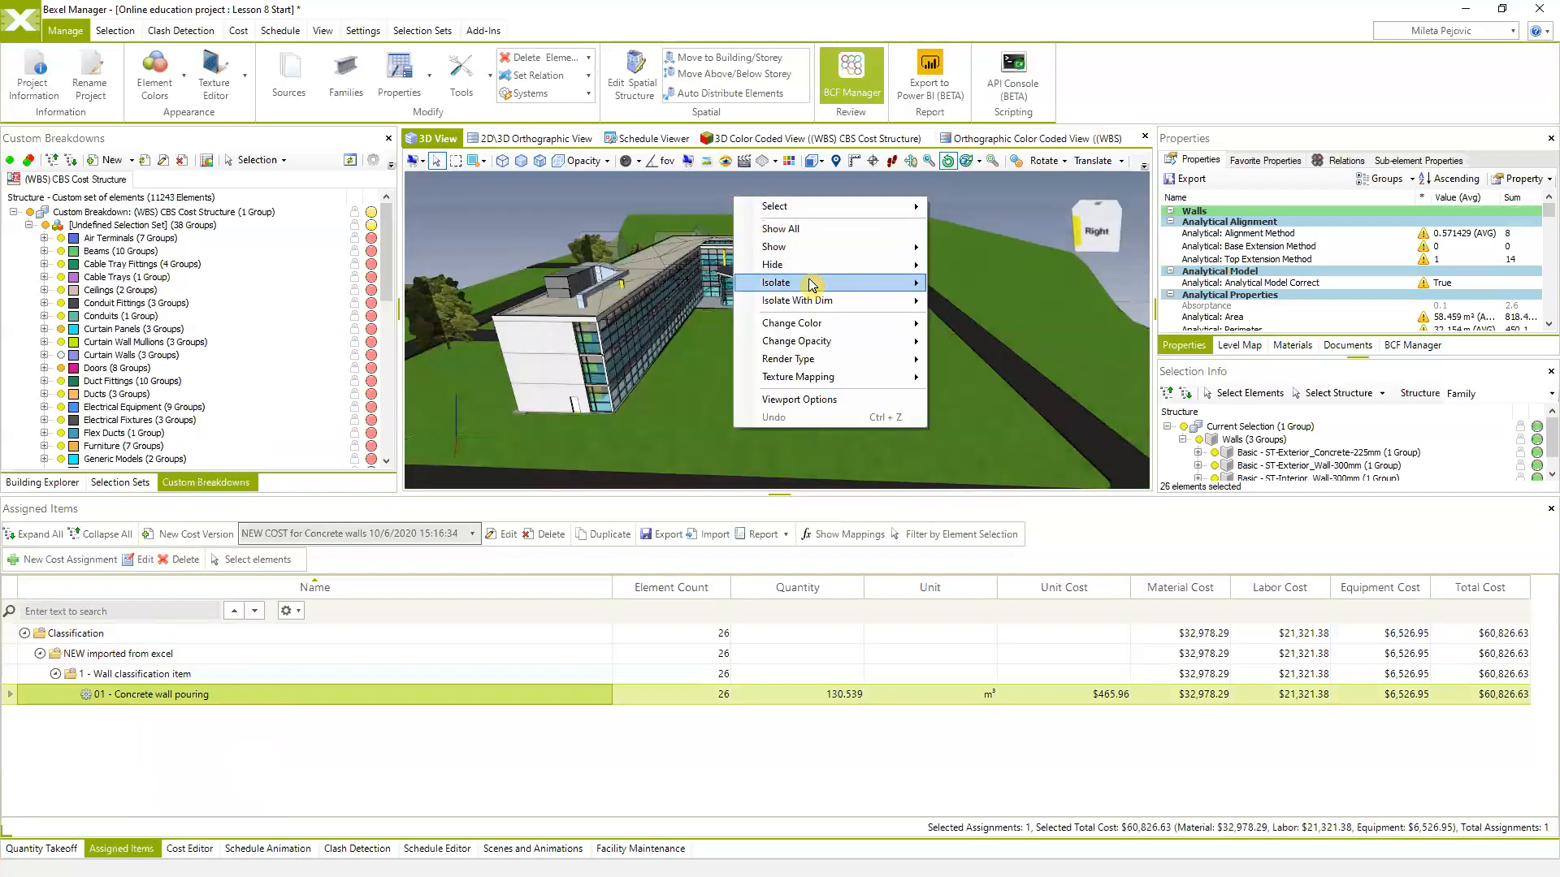
mouse_move(844, 284)
left_click(990, 289)
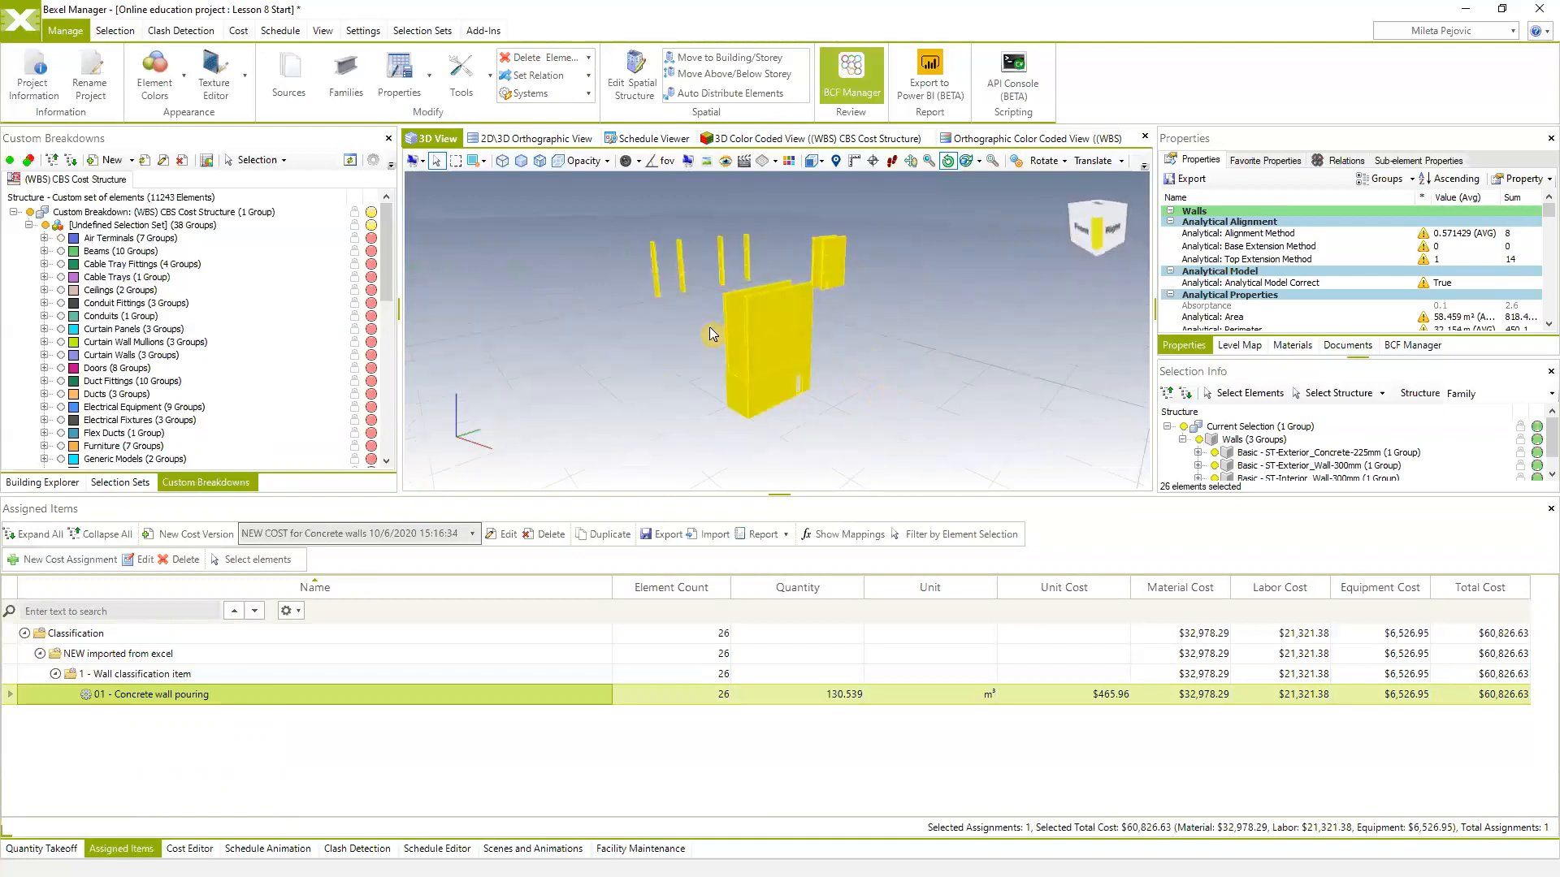
left_click(857, 405)
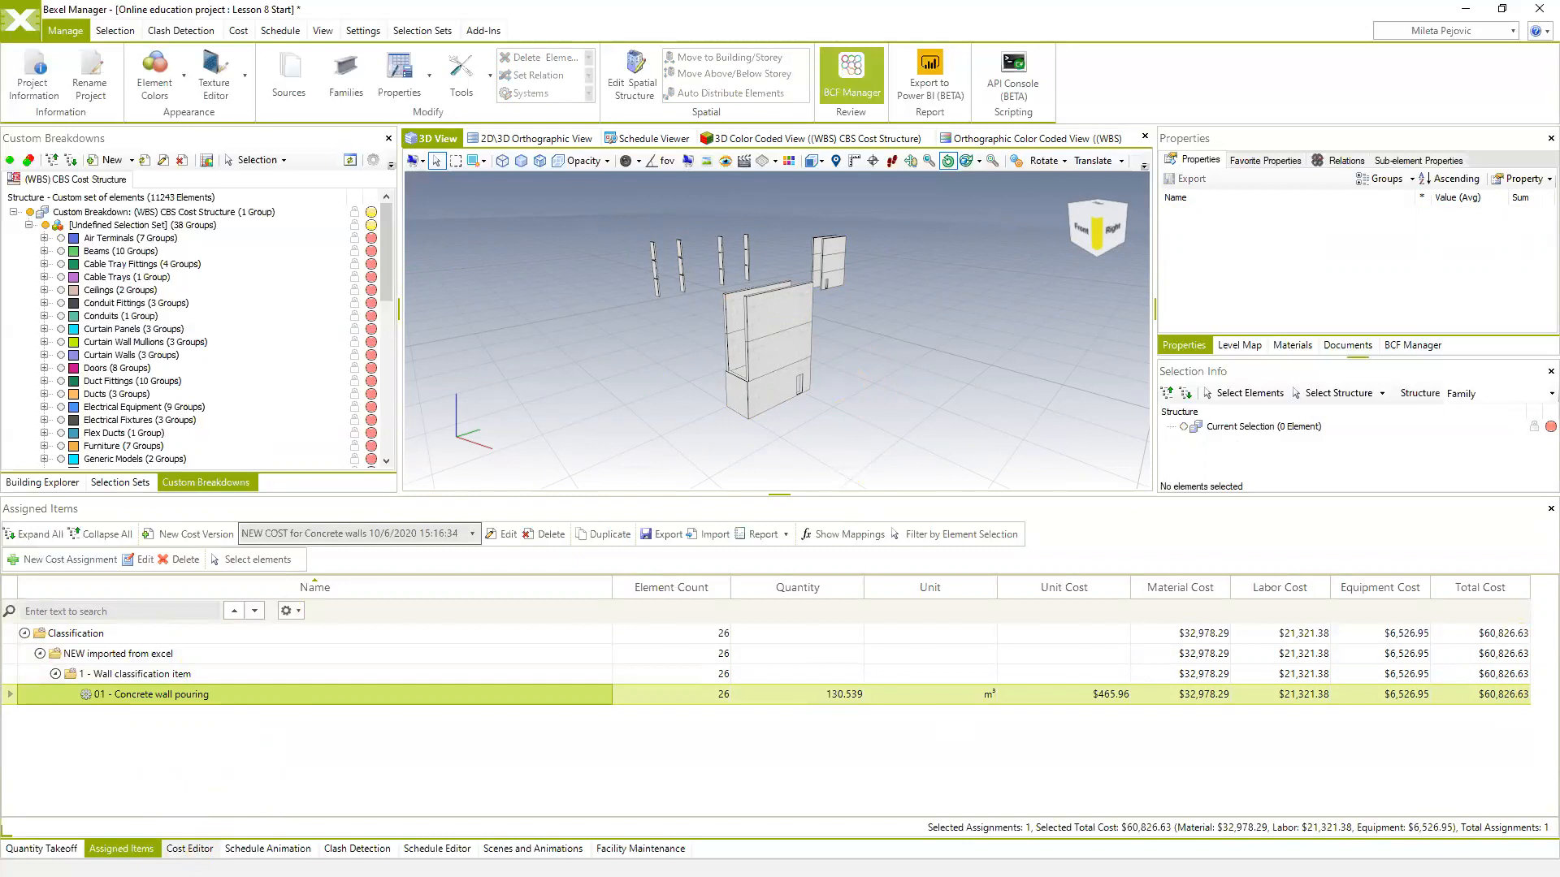
In the Cost Editor's resources, set the Foreman's unit cost to 120
left_click(187, 845)
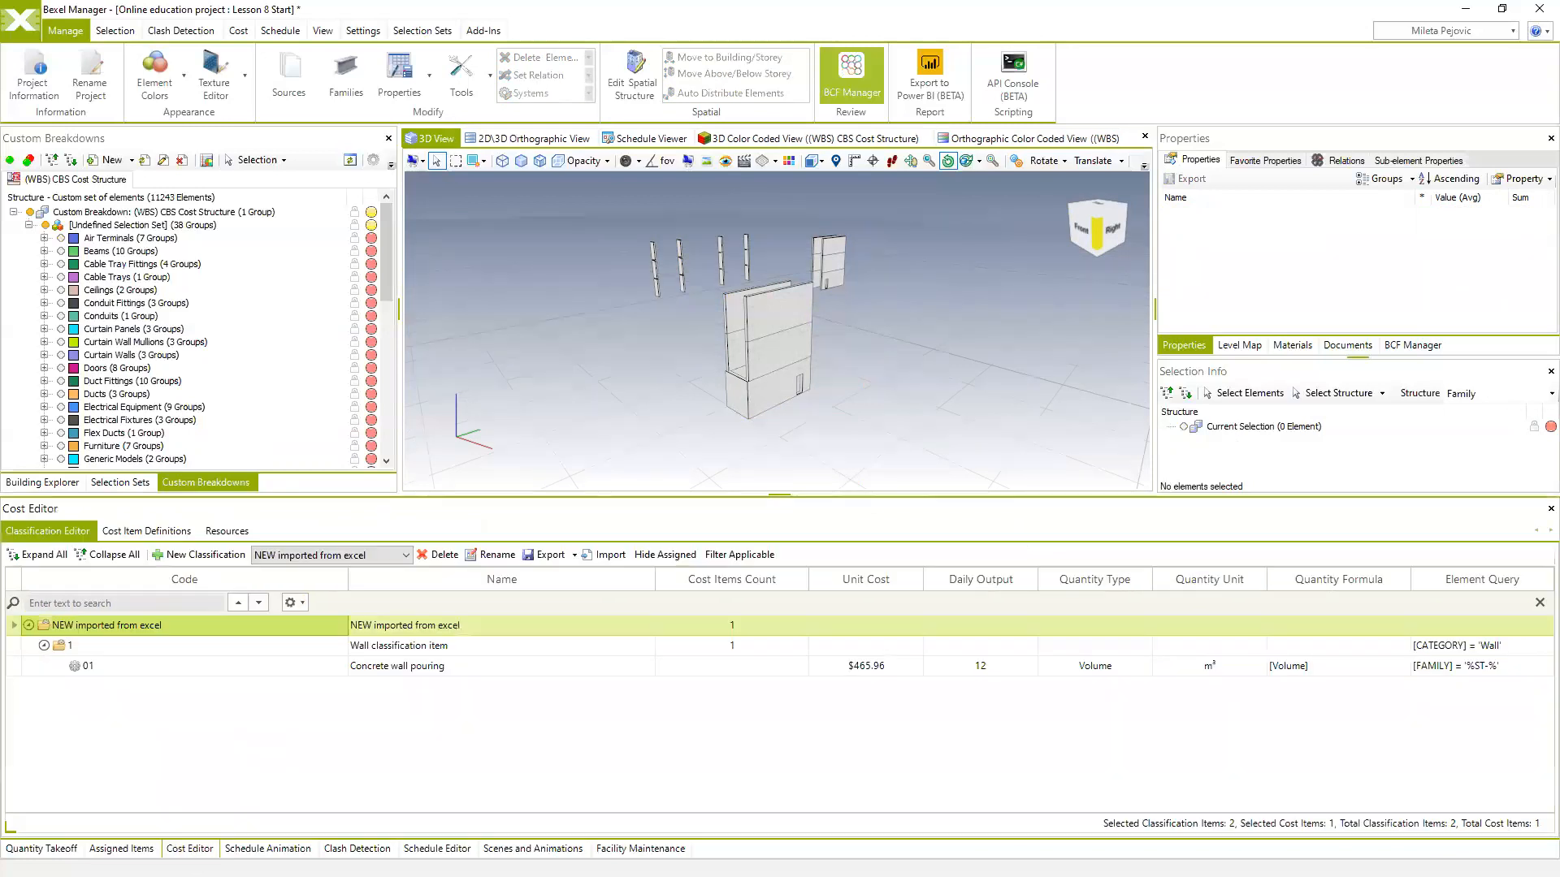
left_click(235, 531)
left_click(1420, 624)
left_click(1417, 625)
type("120")
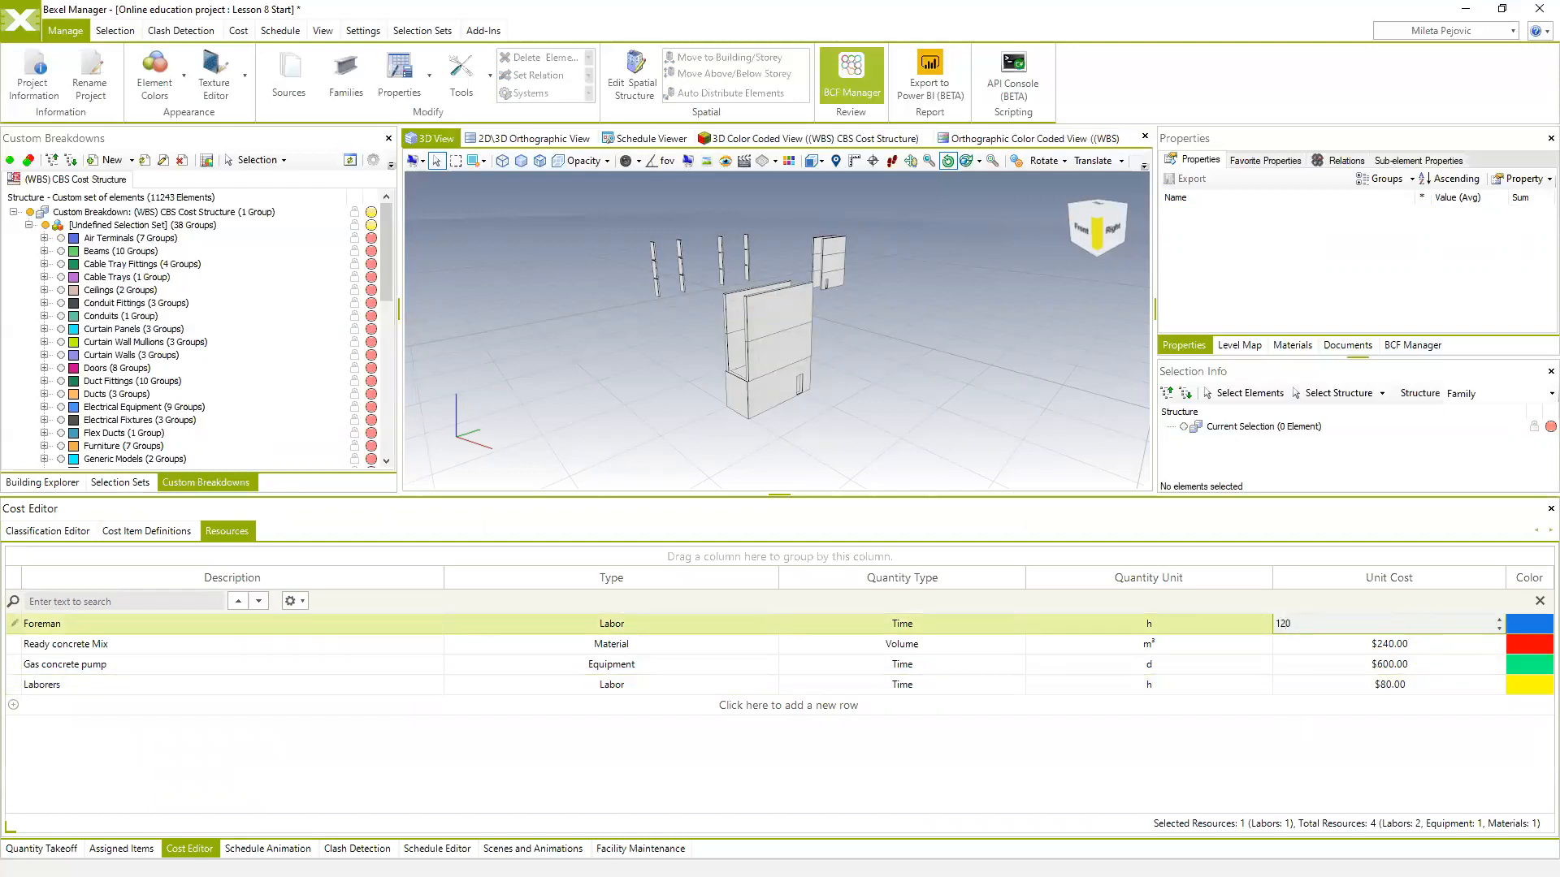
key("Return")
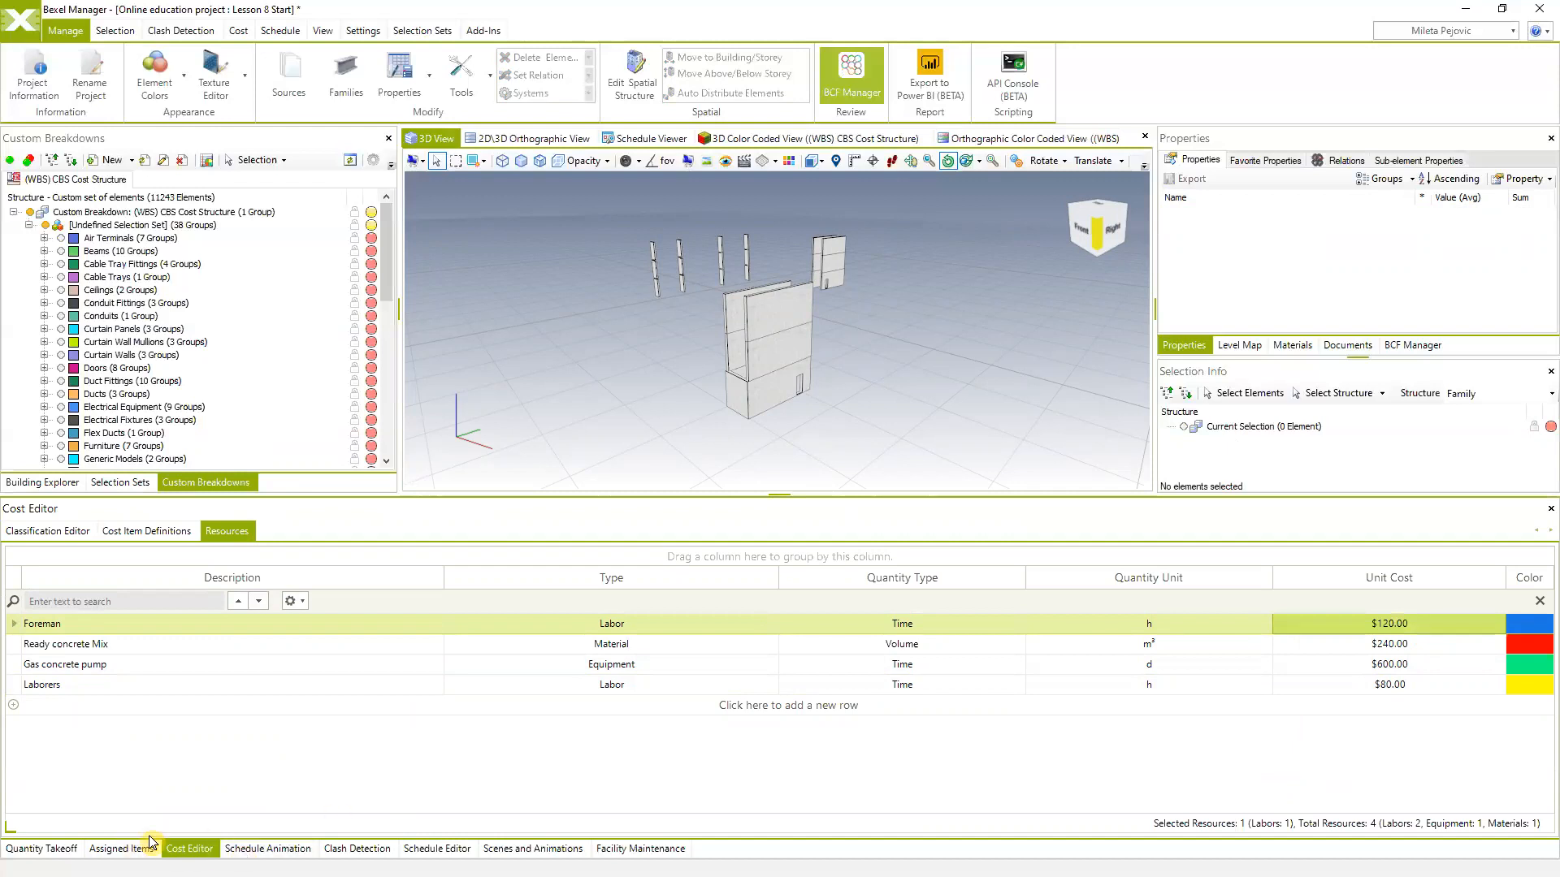
Check the Concrete wall pouring unit cost in the classification and review its definition's resources and general data without changing anything
left_click(140, 537)
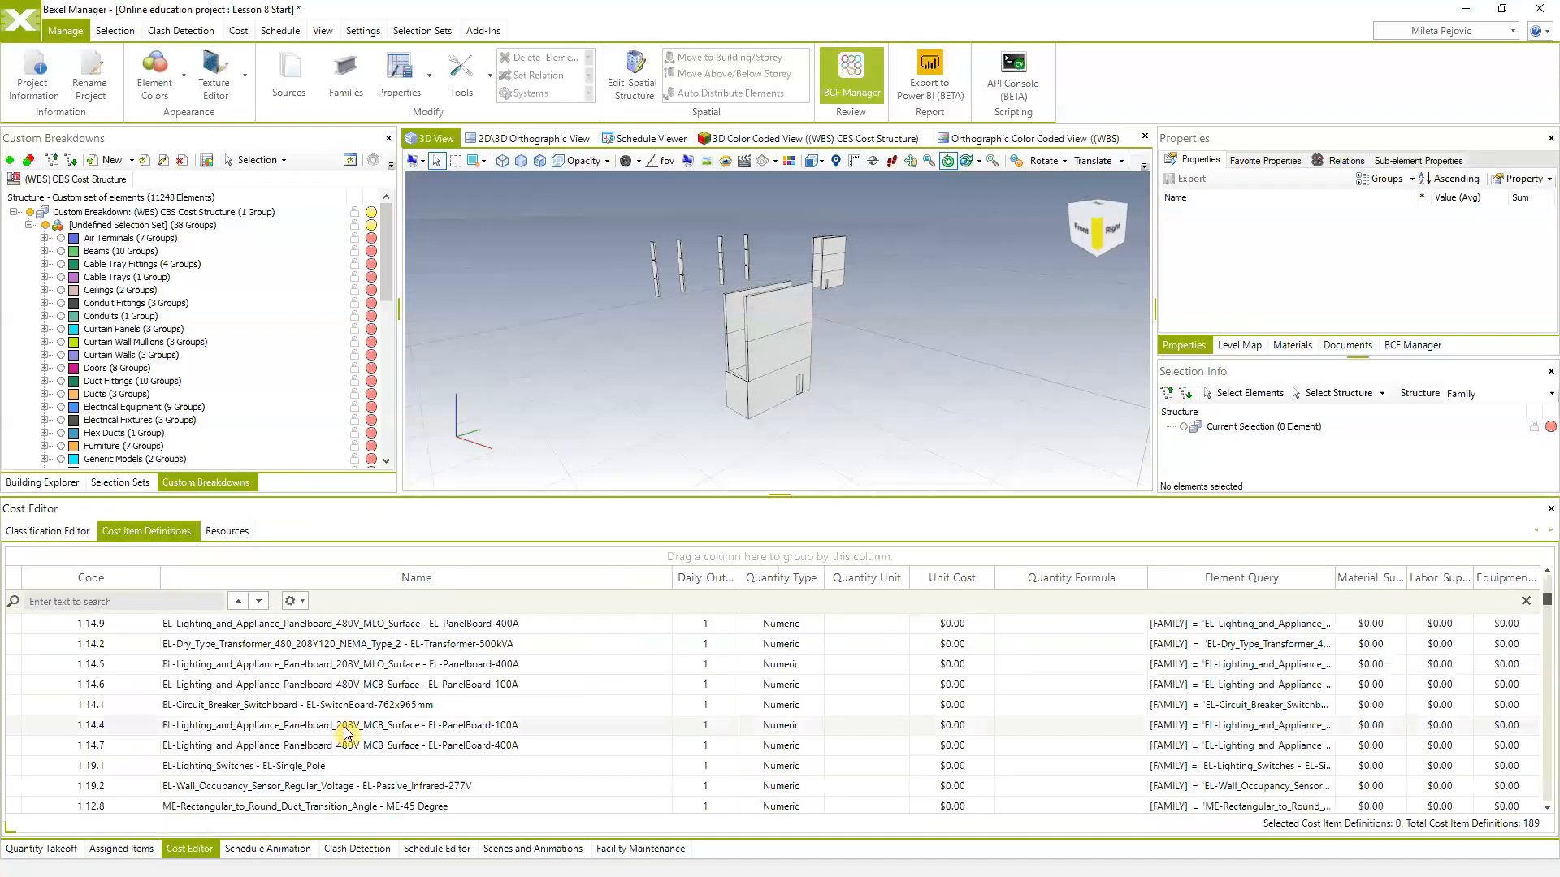
left_click(77, 533)
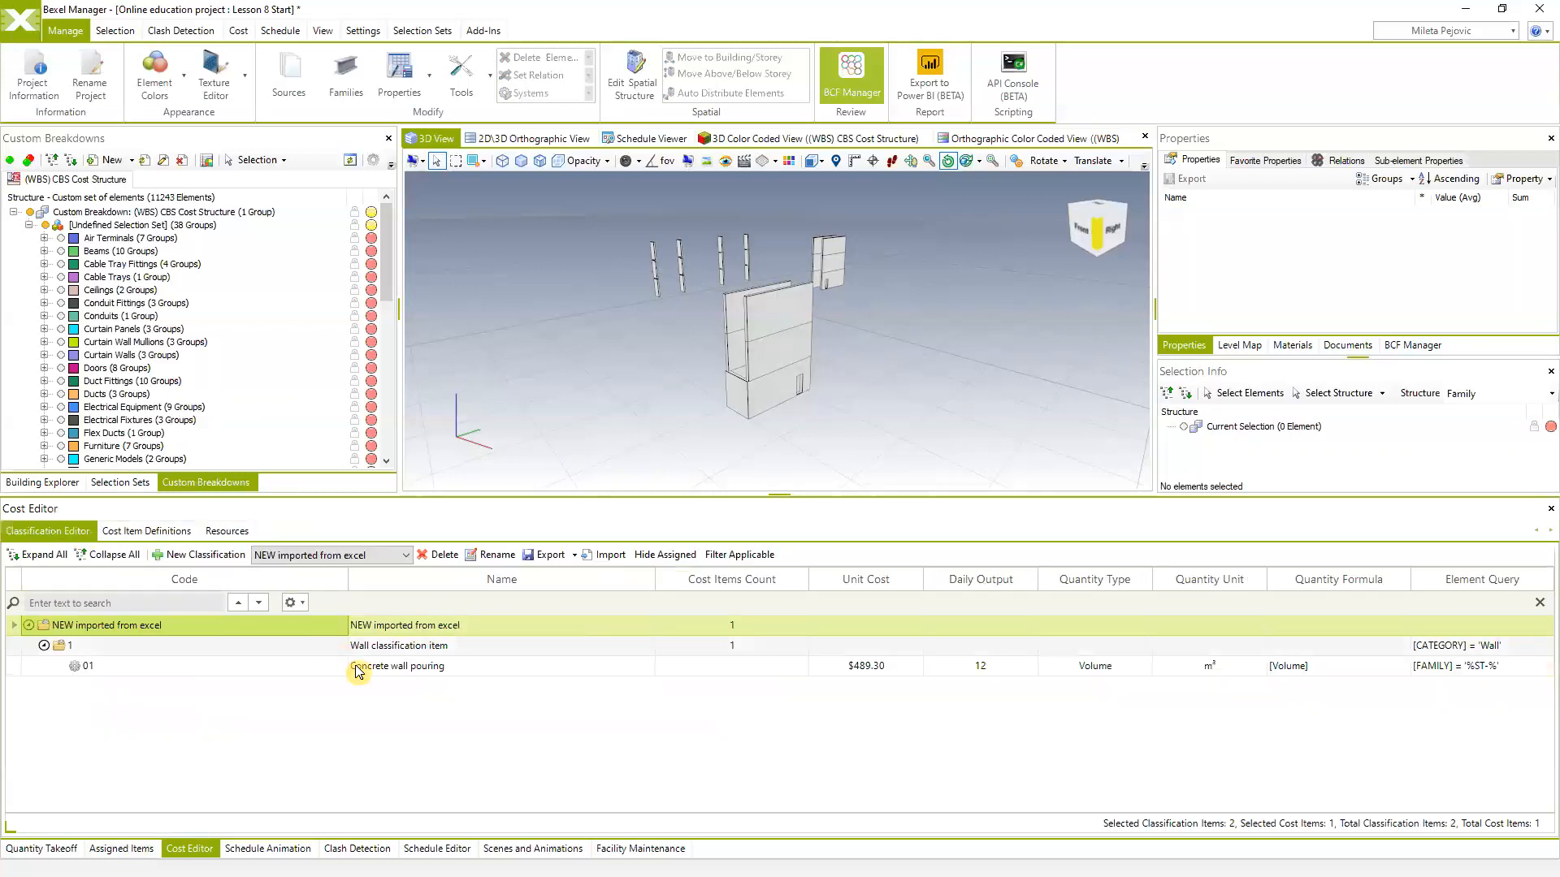
left_click(925, 668)
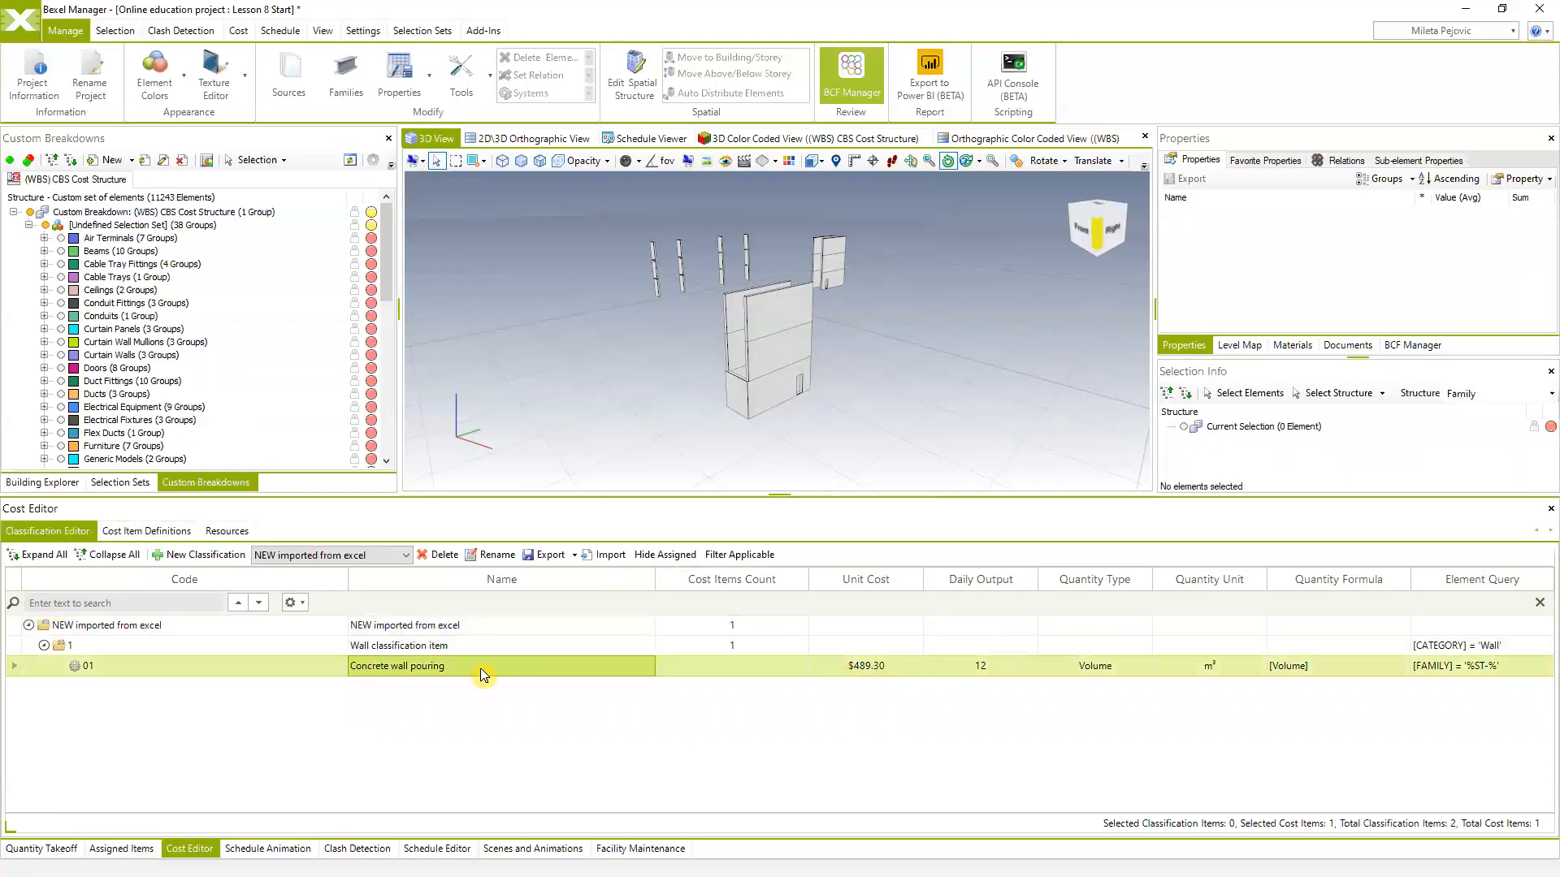
right_click(452, 667)
left_click(530, 560)
left_click(302, 304)
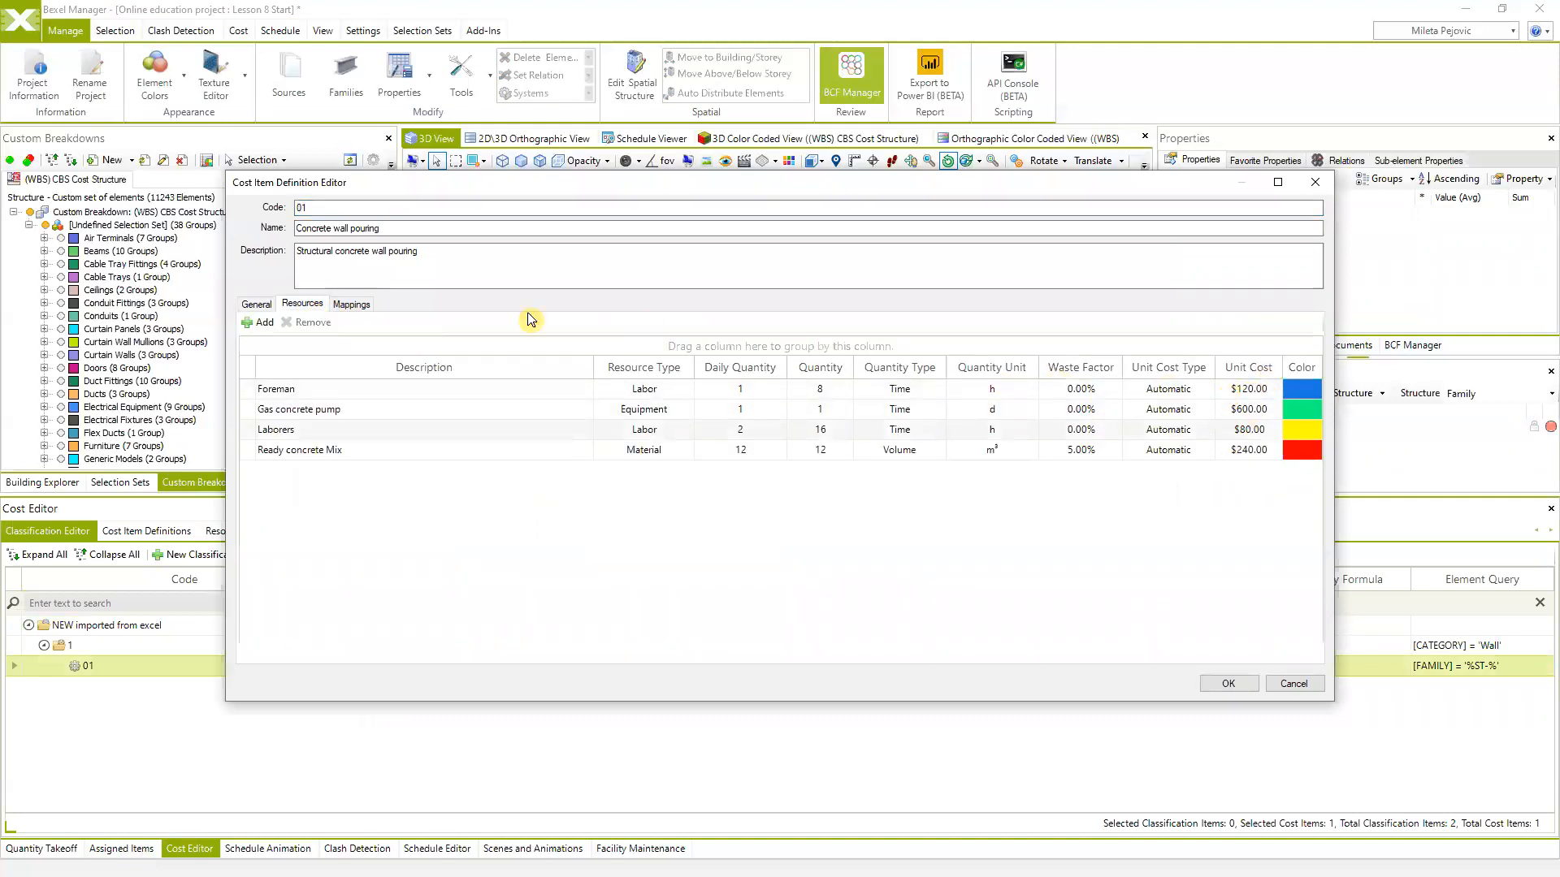
left_click(257, 304)
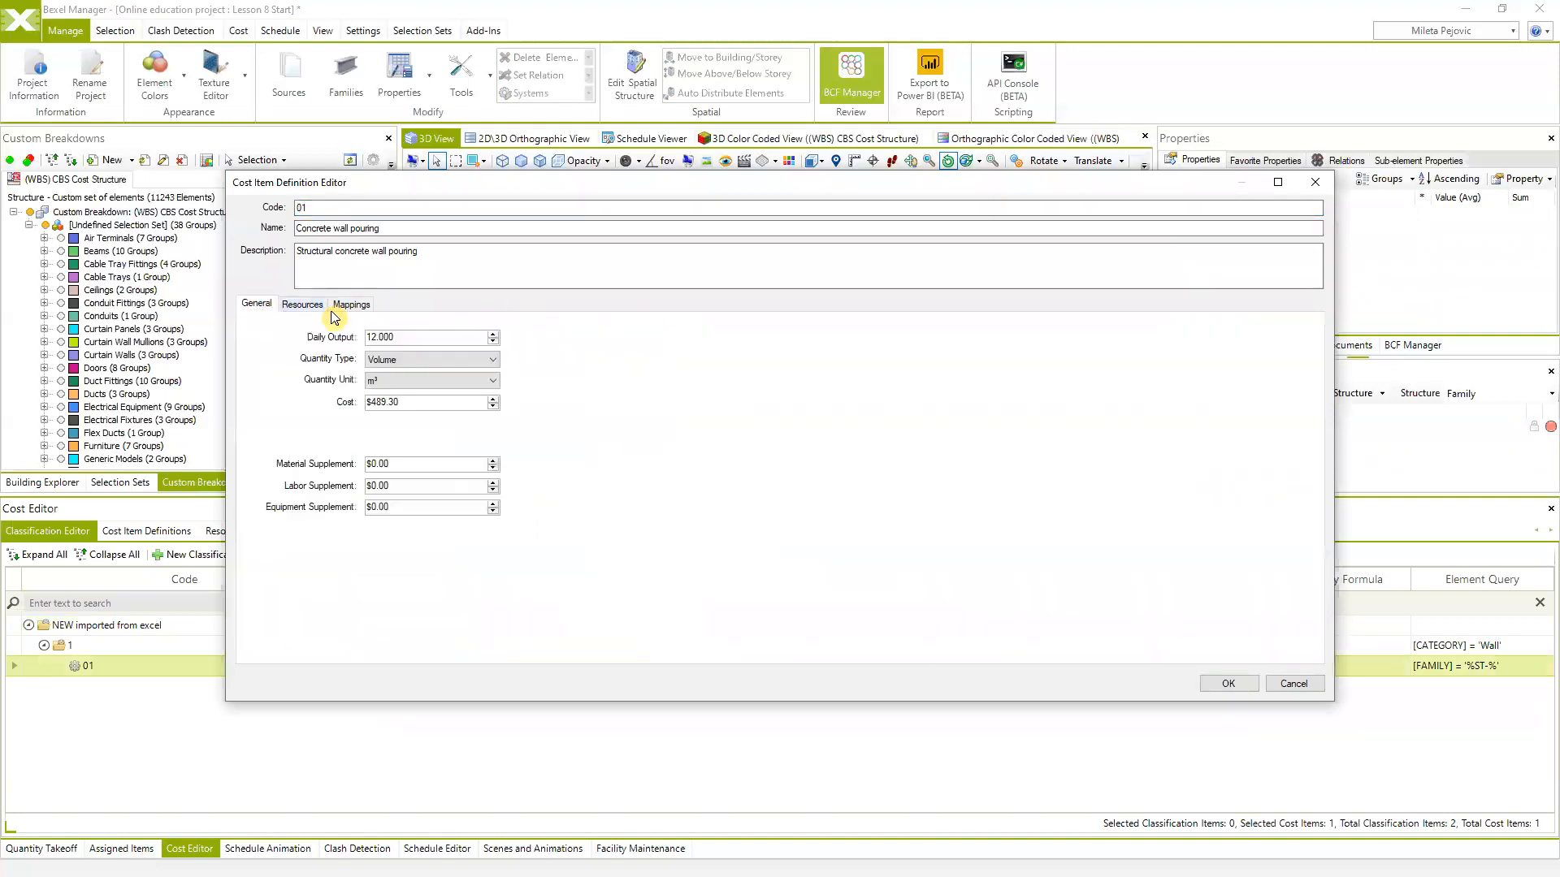
left_click(1293, 685)
Return to Assigned Items and check the material, labor, equipment and total costs of NEW imported from excel
left_click(49, 848)
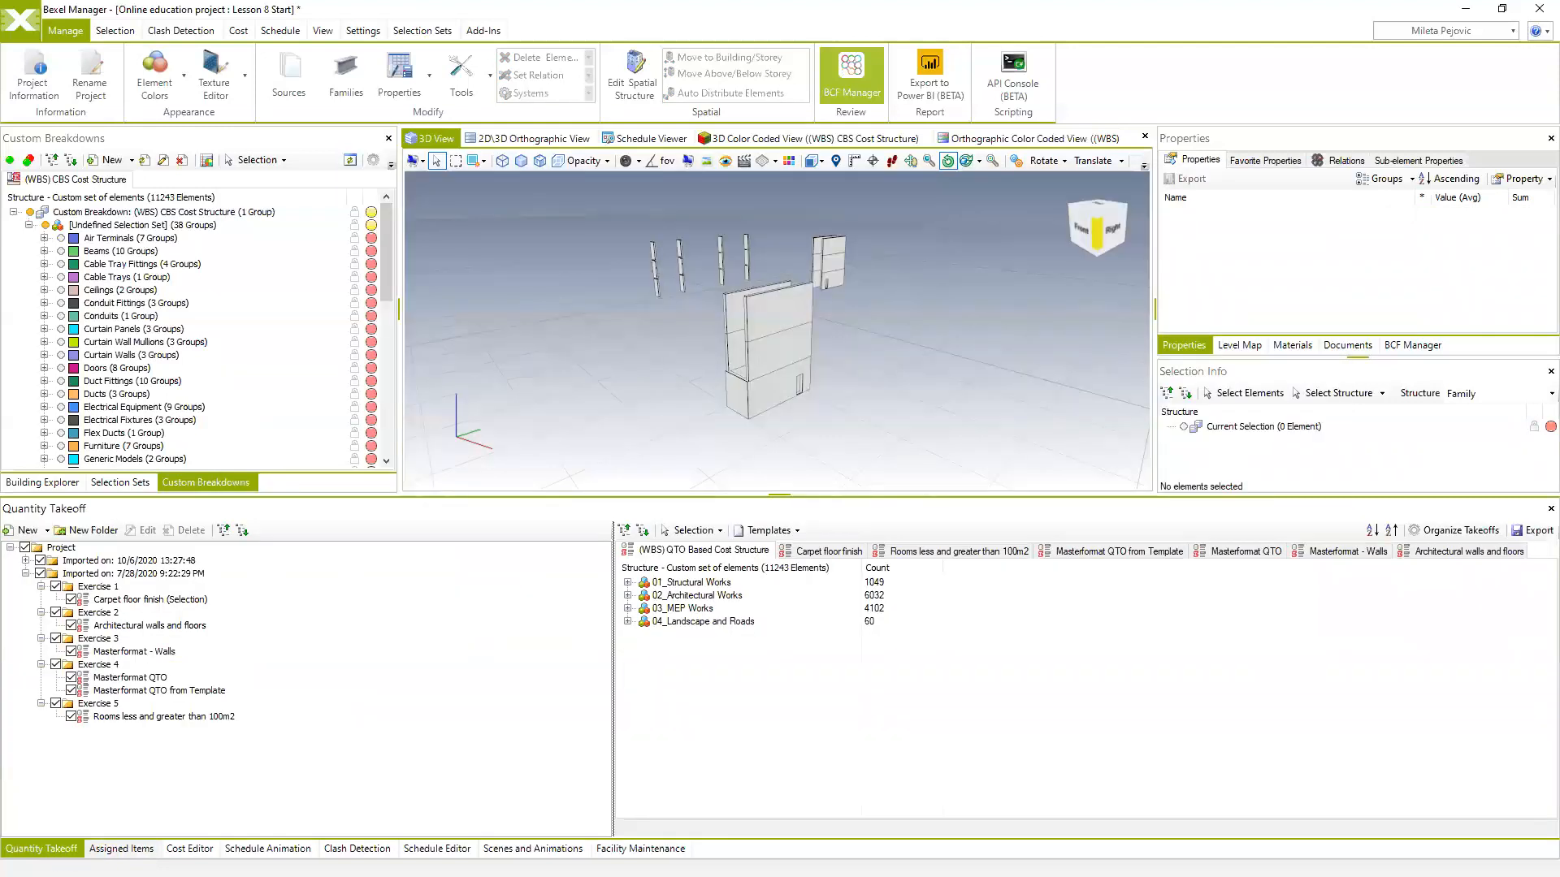
left_click(121, 848)
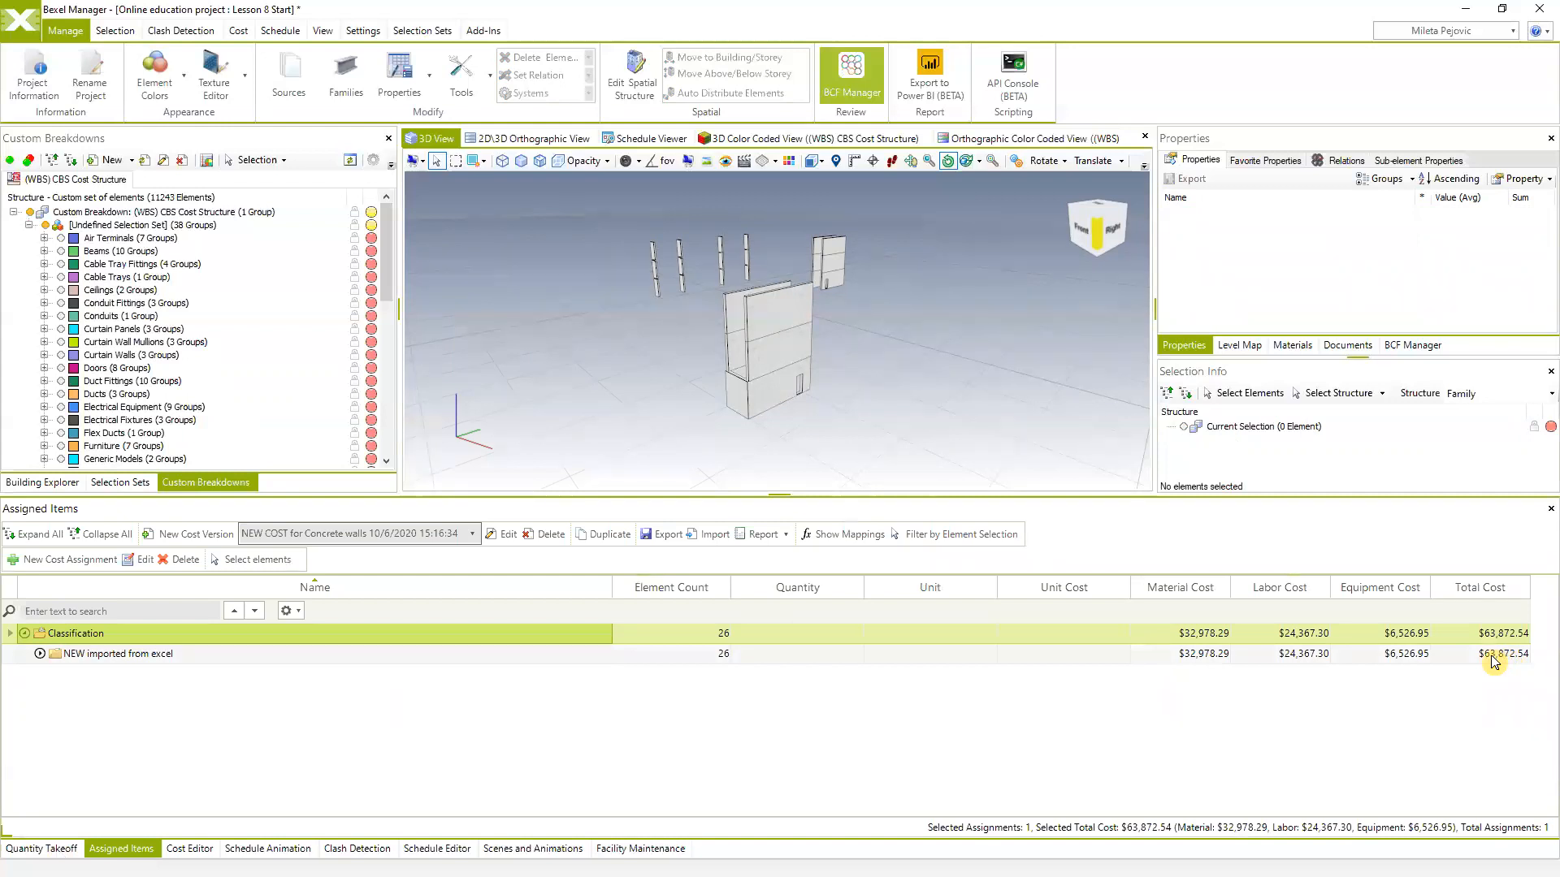
left_click(126, 654)
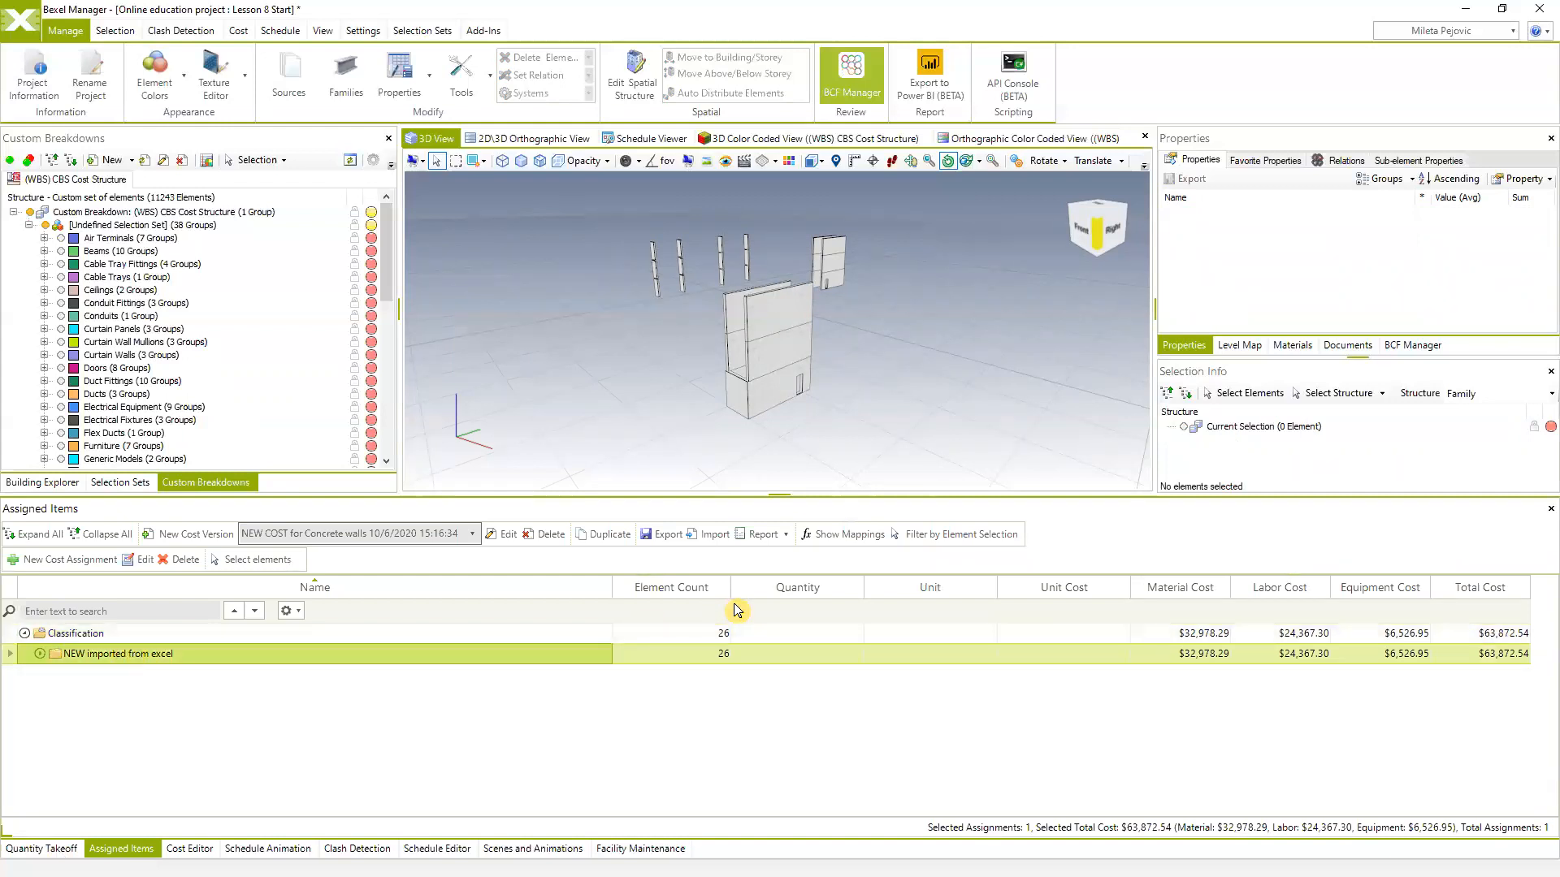
Expand NEW imported from excel down to Concrete wall pouring, show the mappings, and reveal the item's [Volume] mapping
left_click(39, 654)
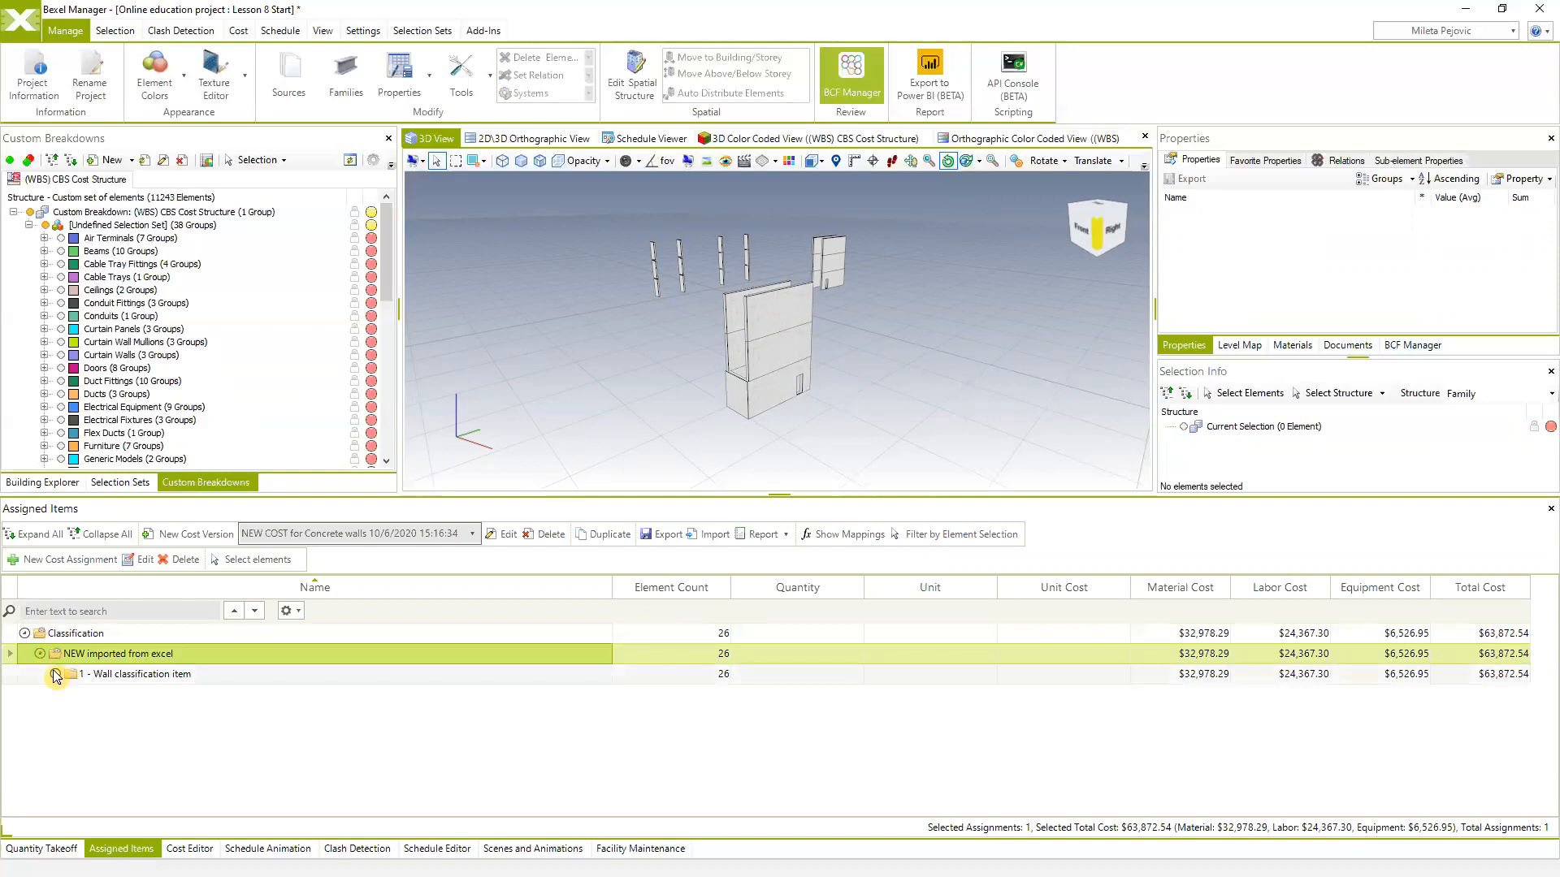
left_click(56, 674)
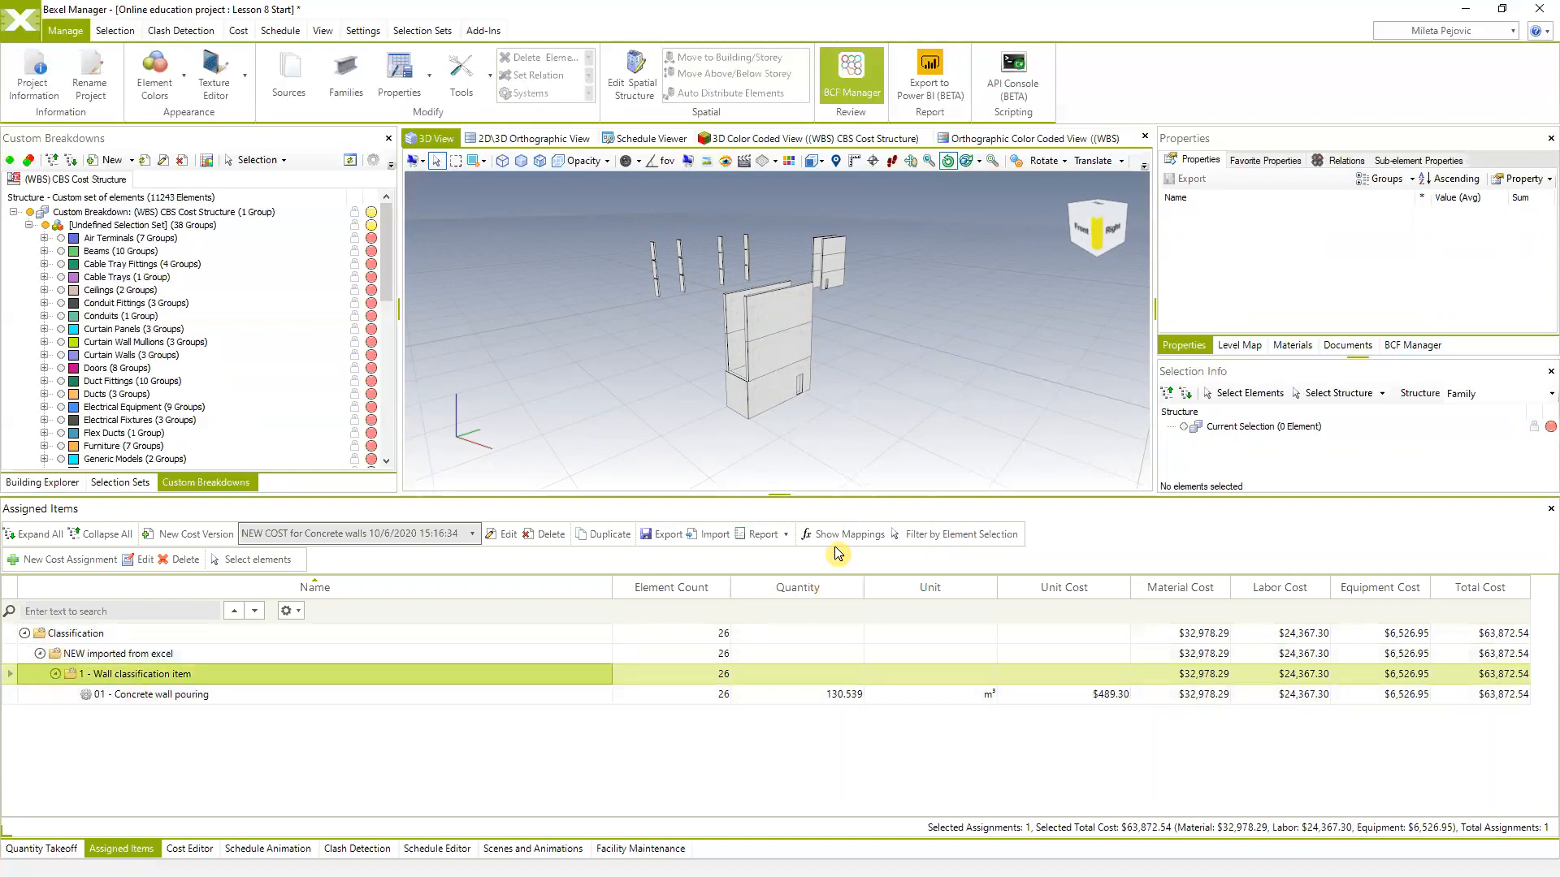
left_click(842, 537)
left_click(85, 695)
left_click(71, 695)
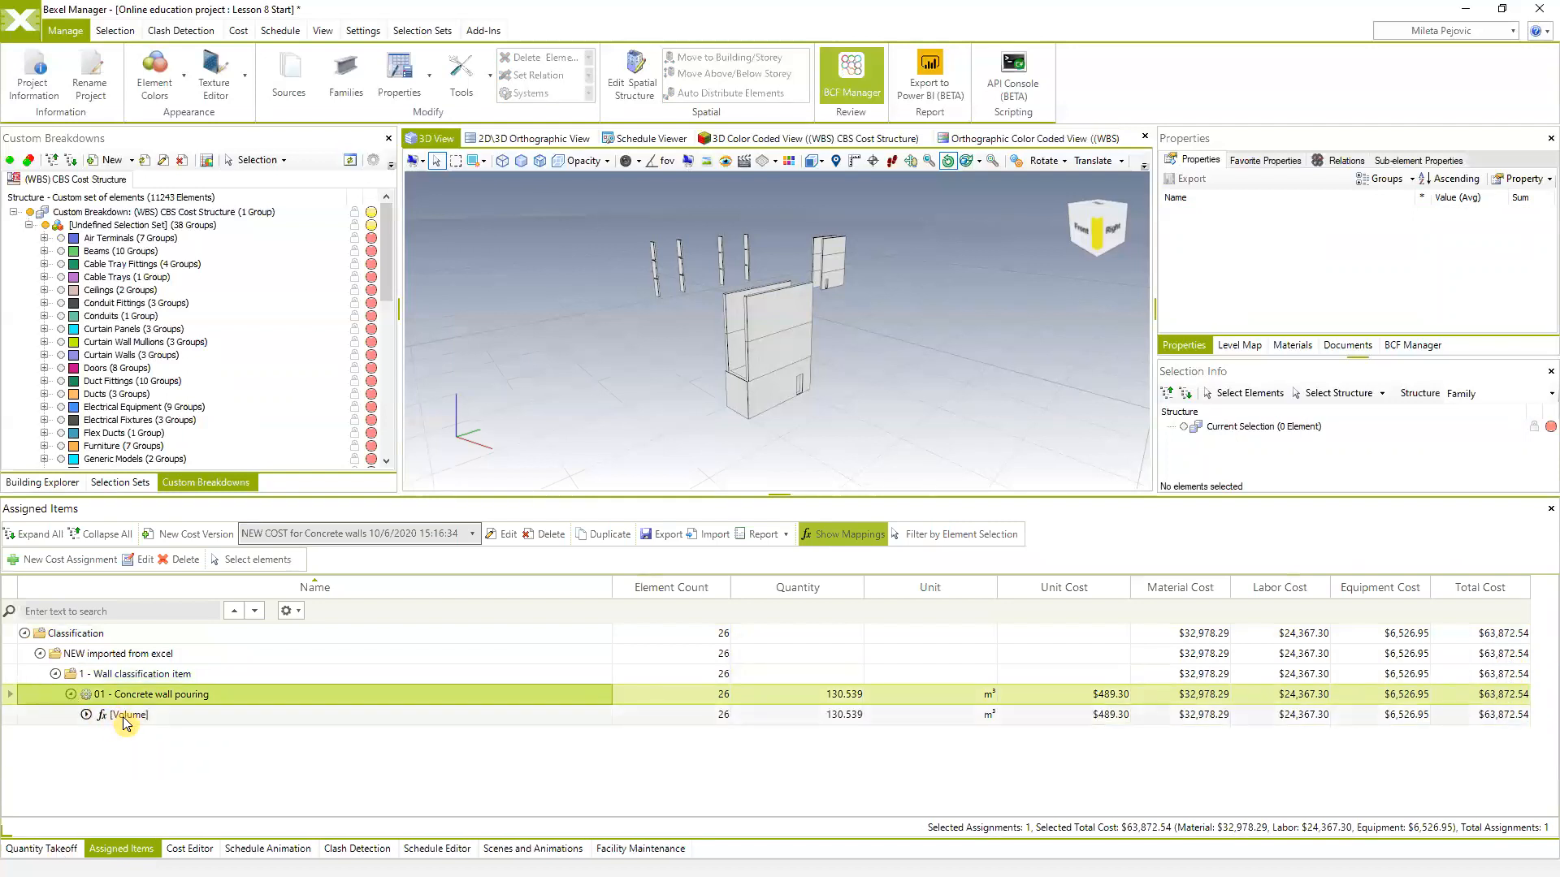
left_click(123, 716)
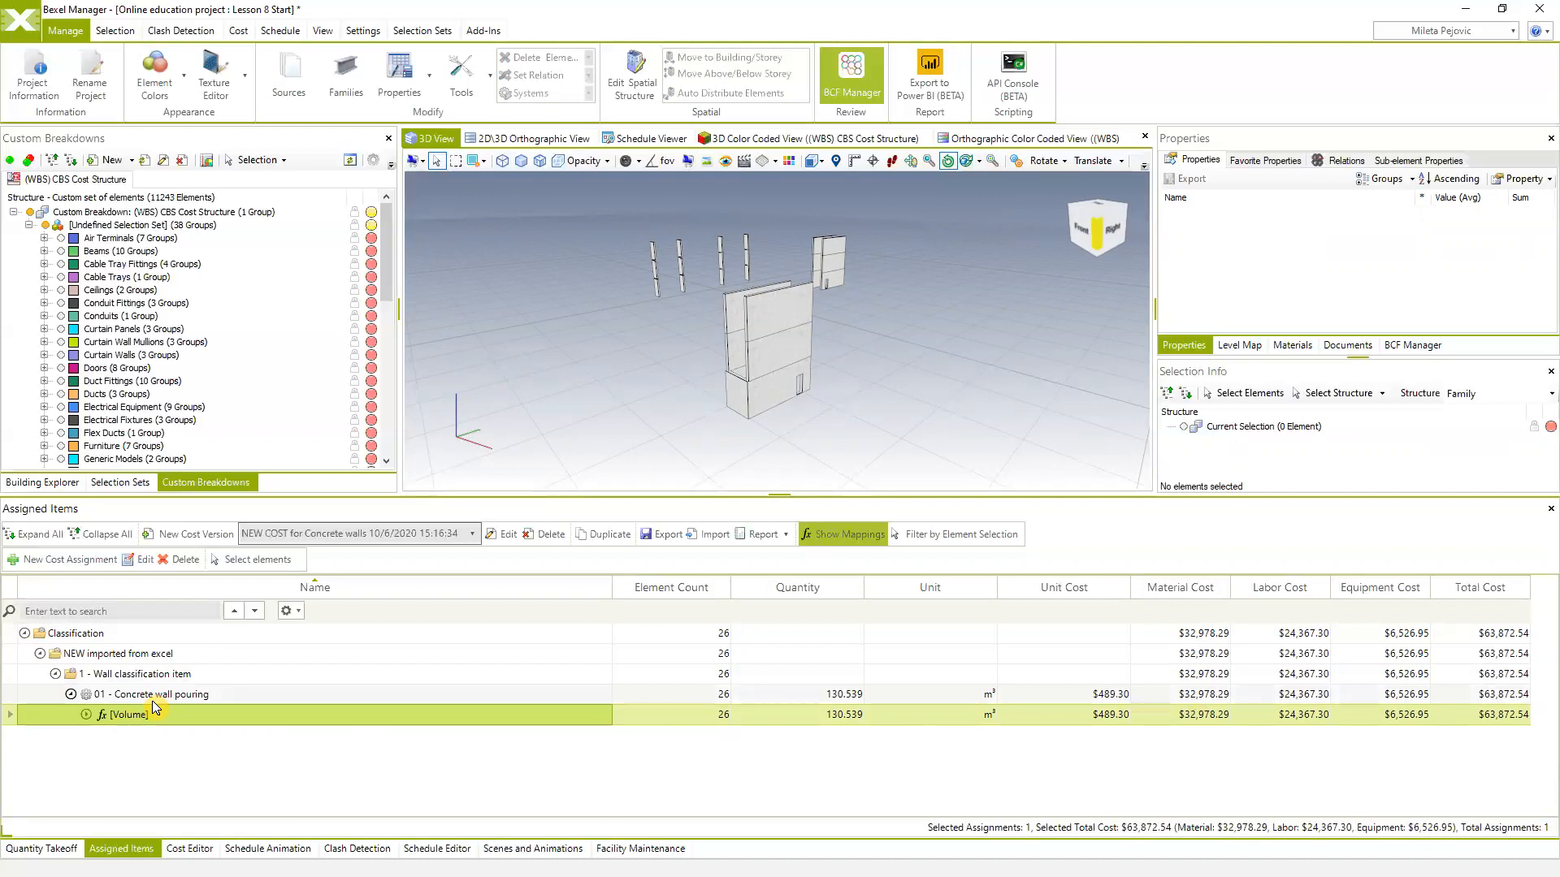
In the Cost Editor, change the Concrete wall pouring definition's quantity formula to [Volume] *1.3 and apply it to all derived cost items
left_click(180, 850)
right_click(214, 669)
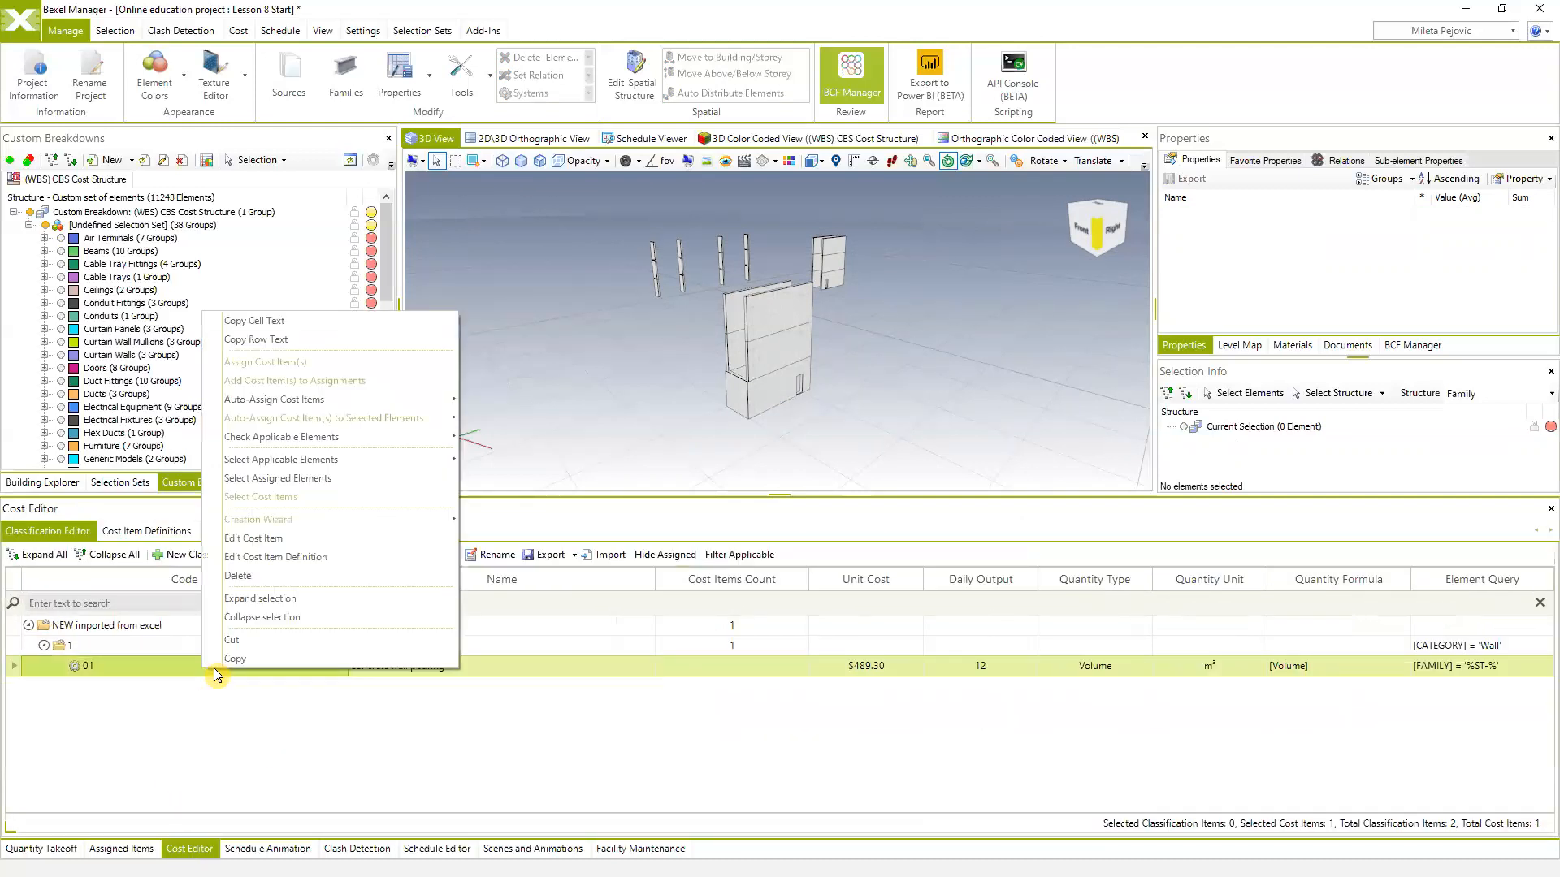
left_click(345, 562)
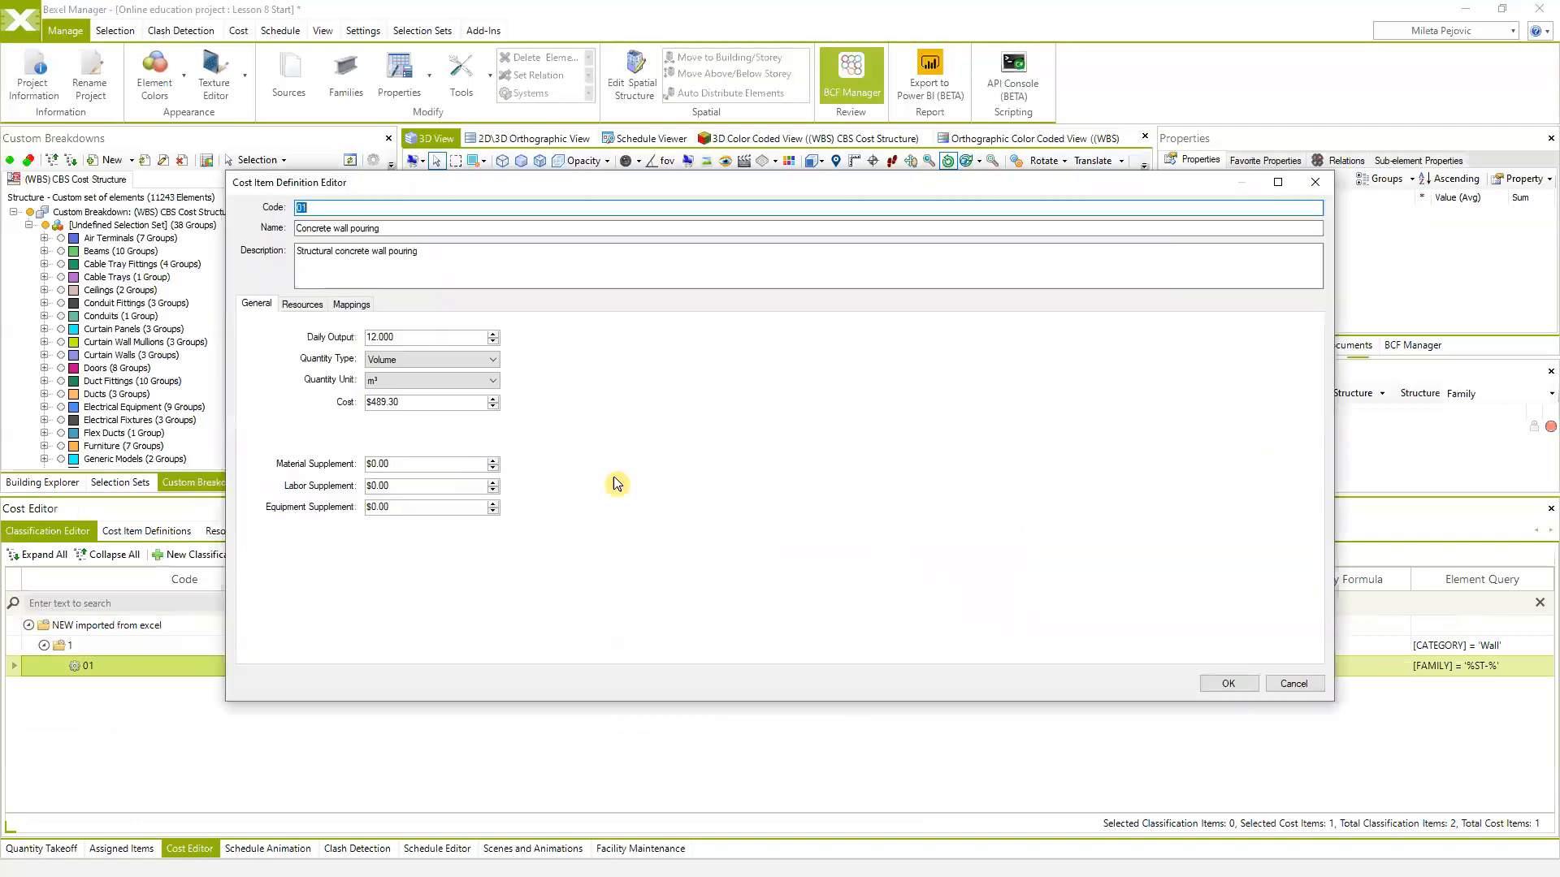
left_click(305, 305)
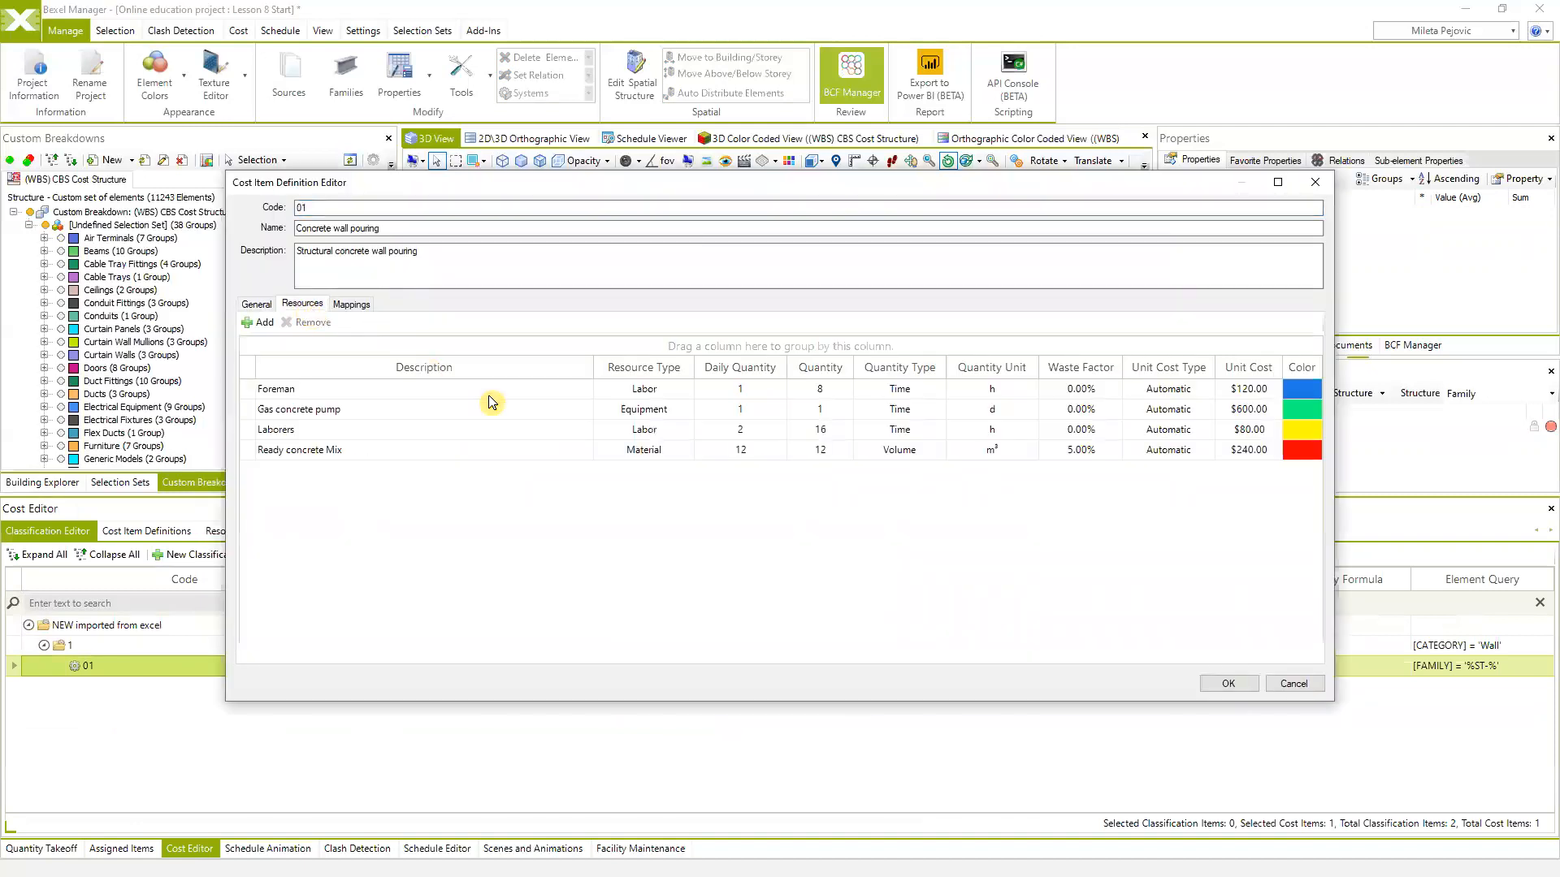
left_click(354, 304)
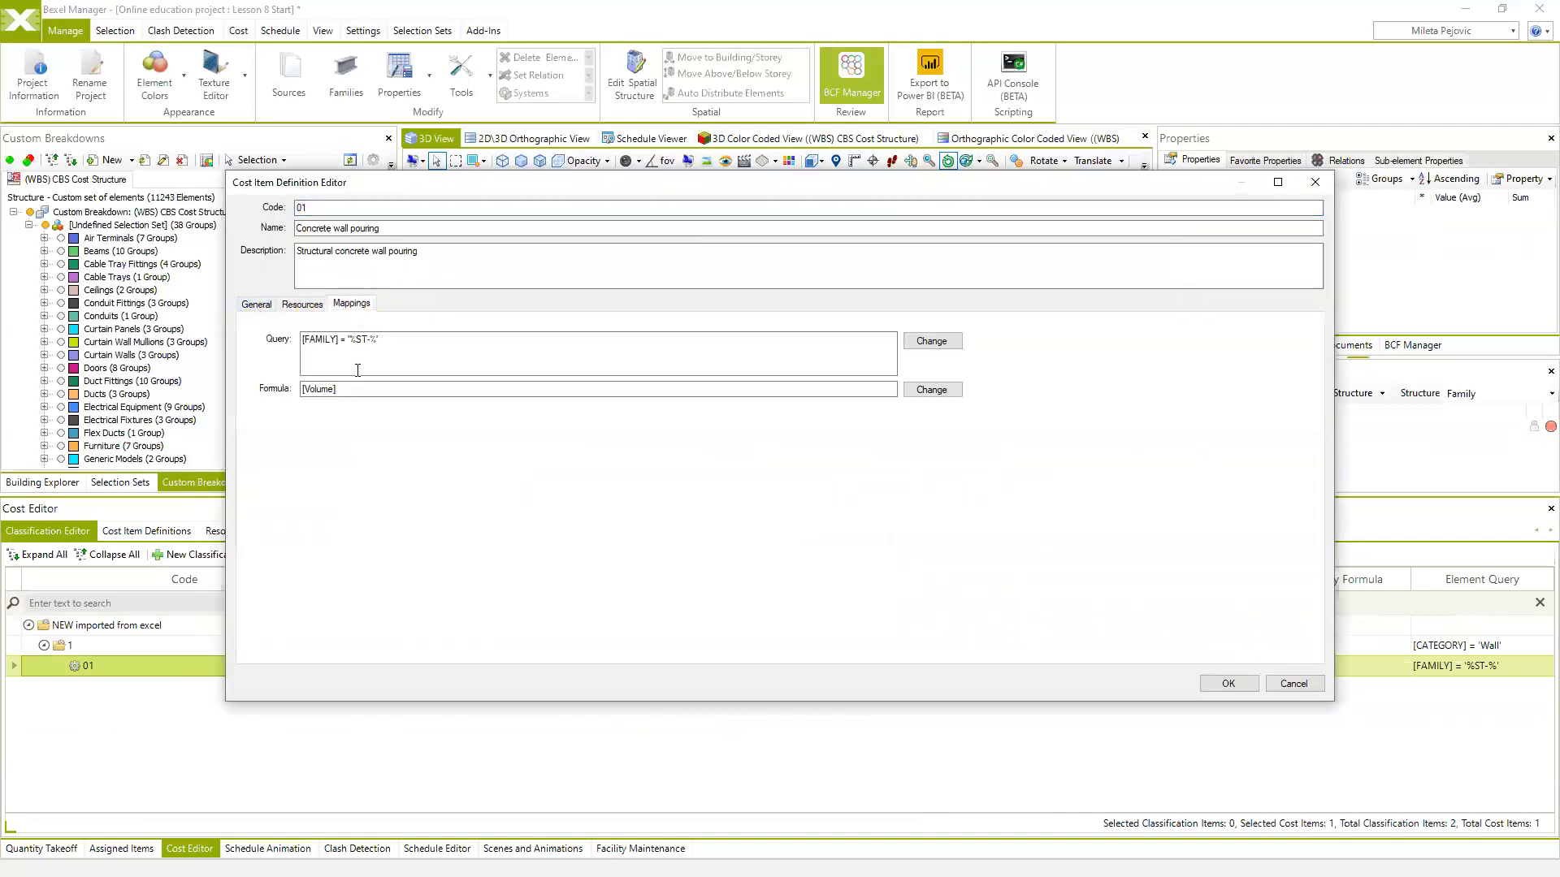
left_click(932, 390)
left_click(574, 271)
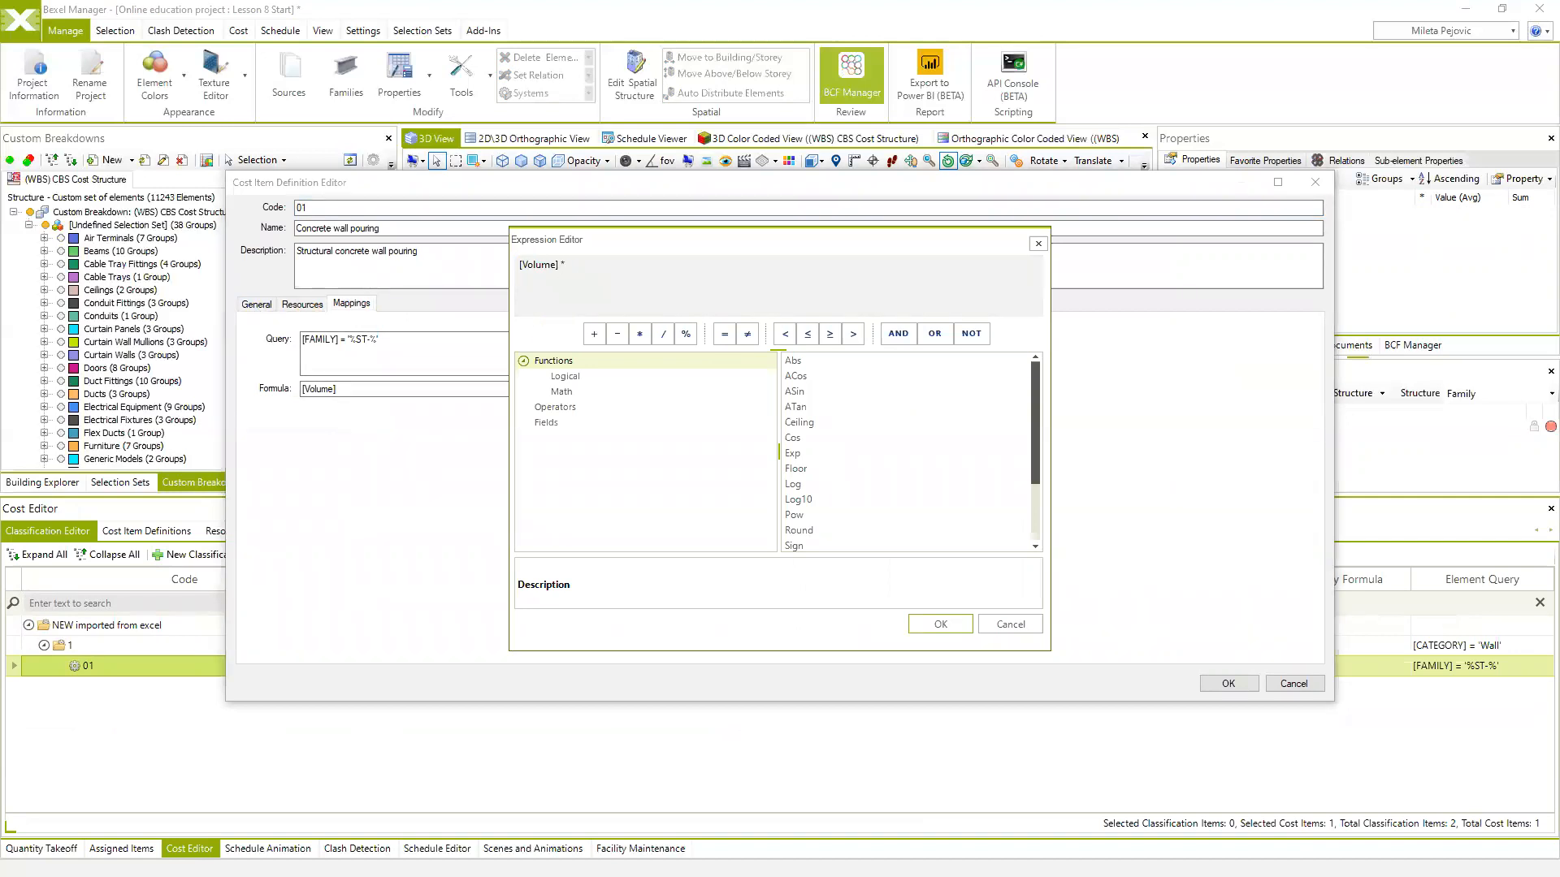
type("*1.3")
left_click(940, 624)
left_click(1226, 684)
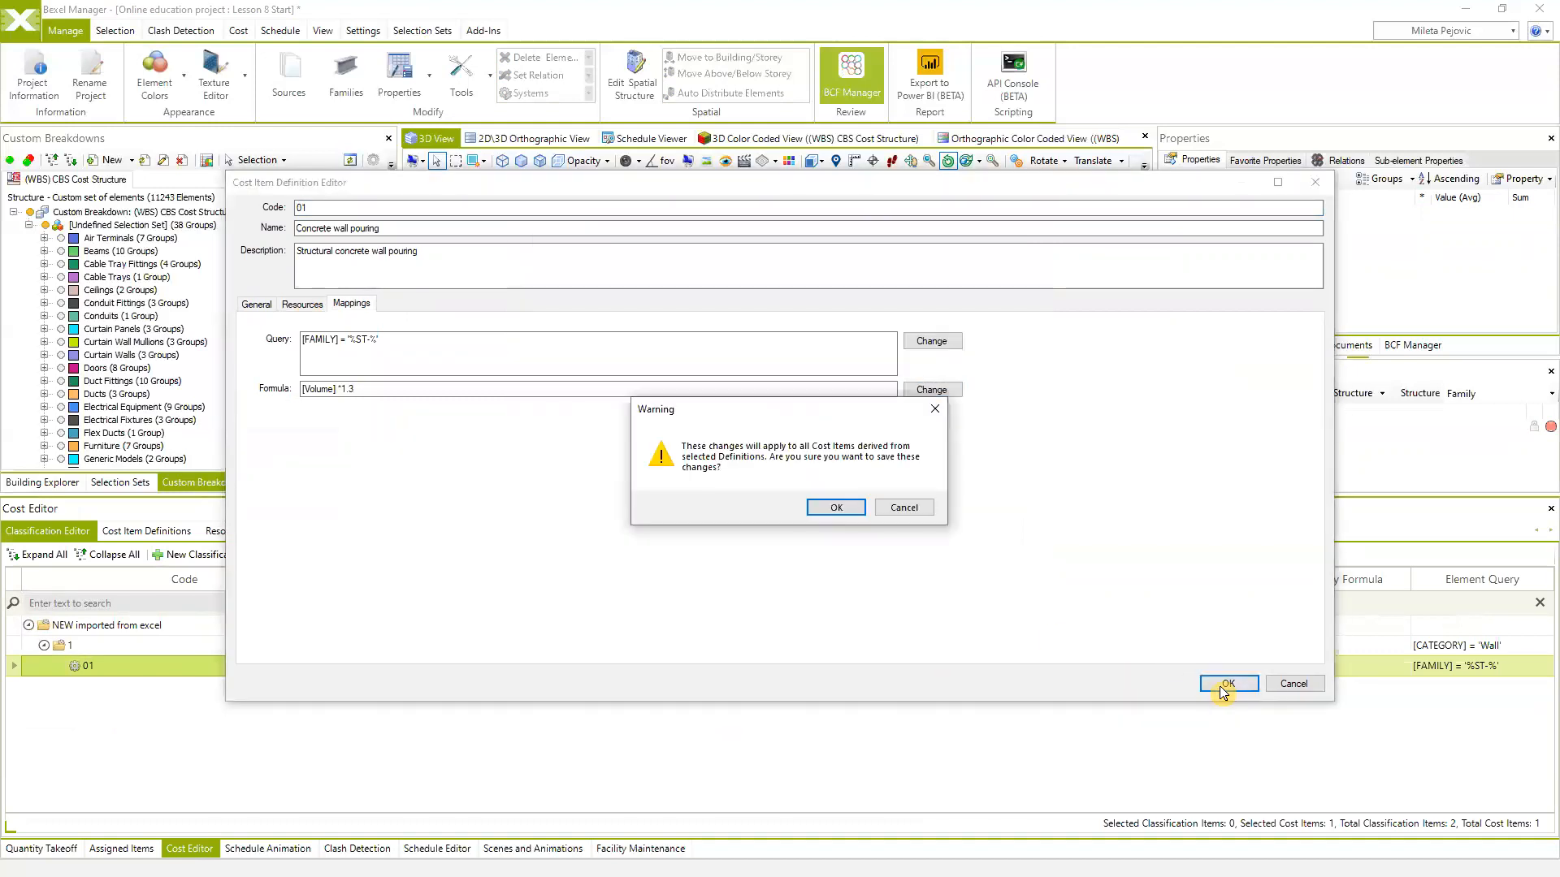
left_click(840, 515)
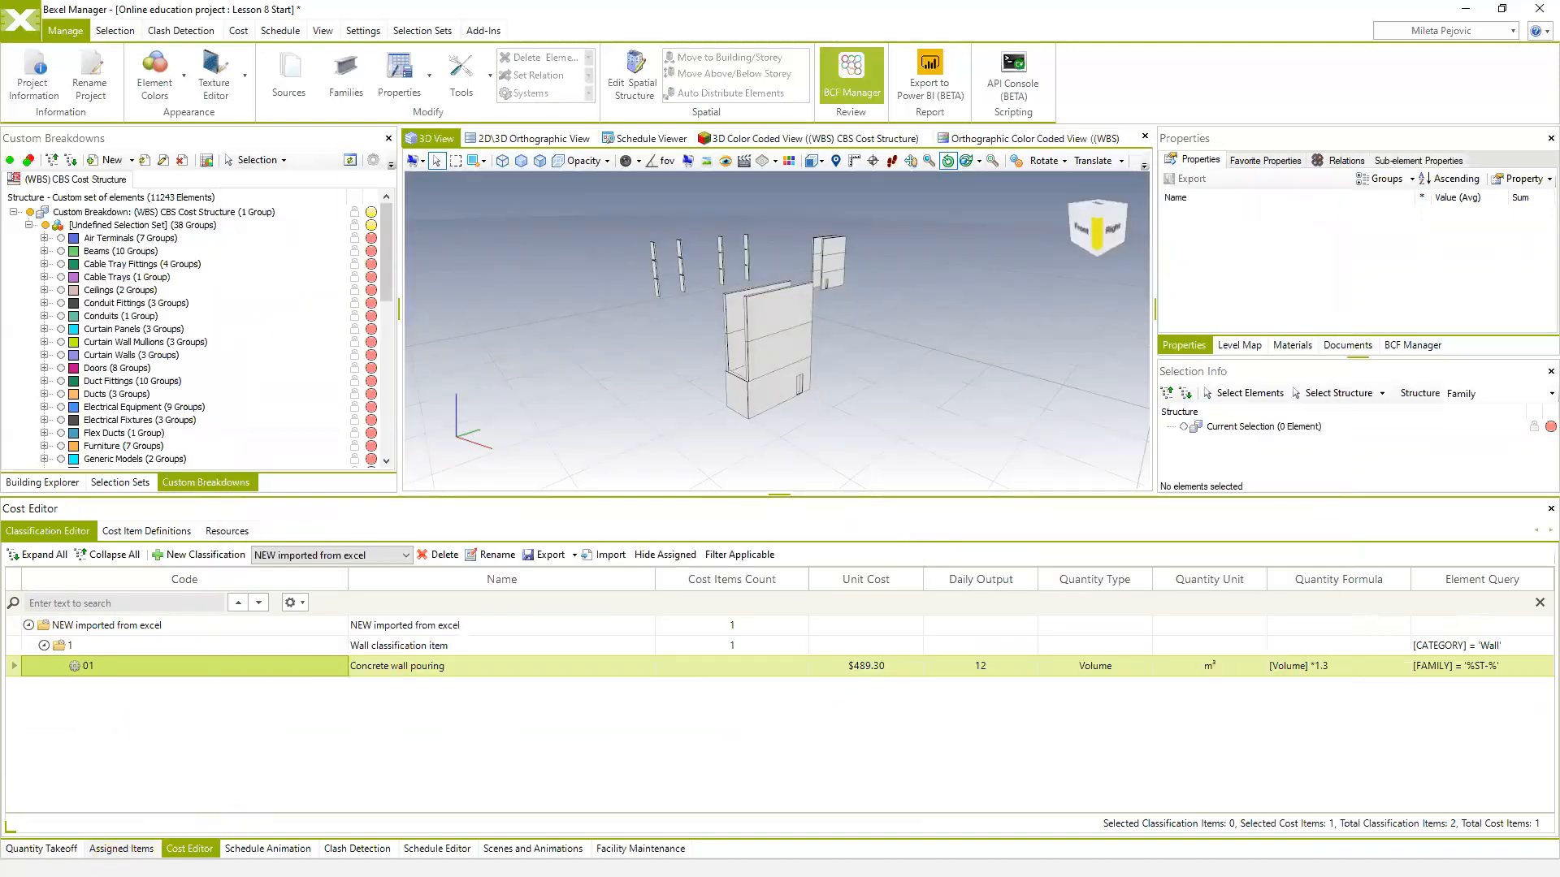
Return to Assigned Items and check the quantity and costs under the expanded [Volume] mapping of Concrete wall pouring
left_click(120, 849)
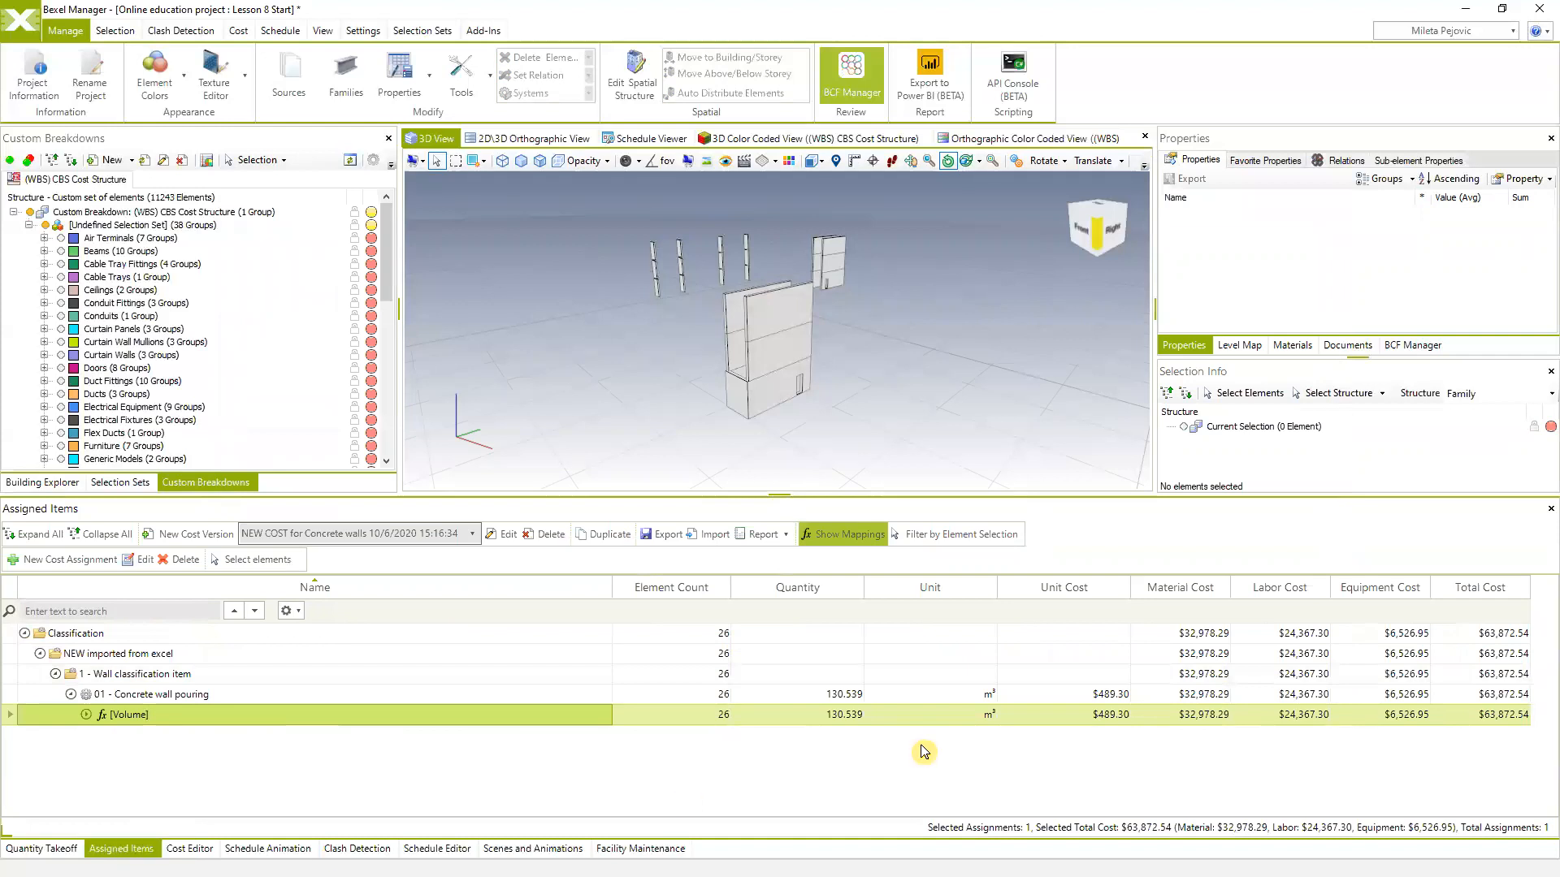
left_click(86, 714)
left_click(209, 735)
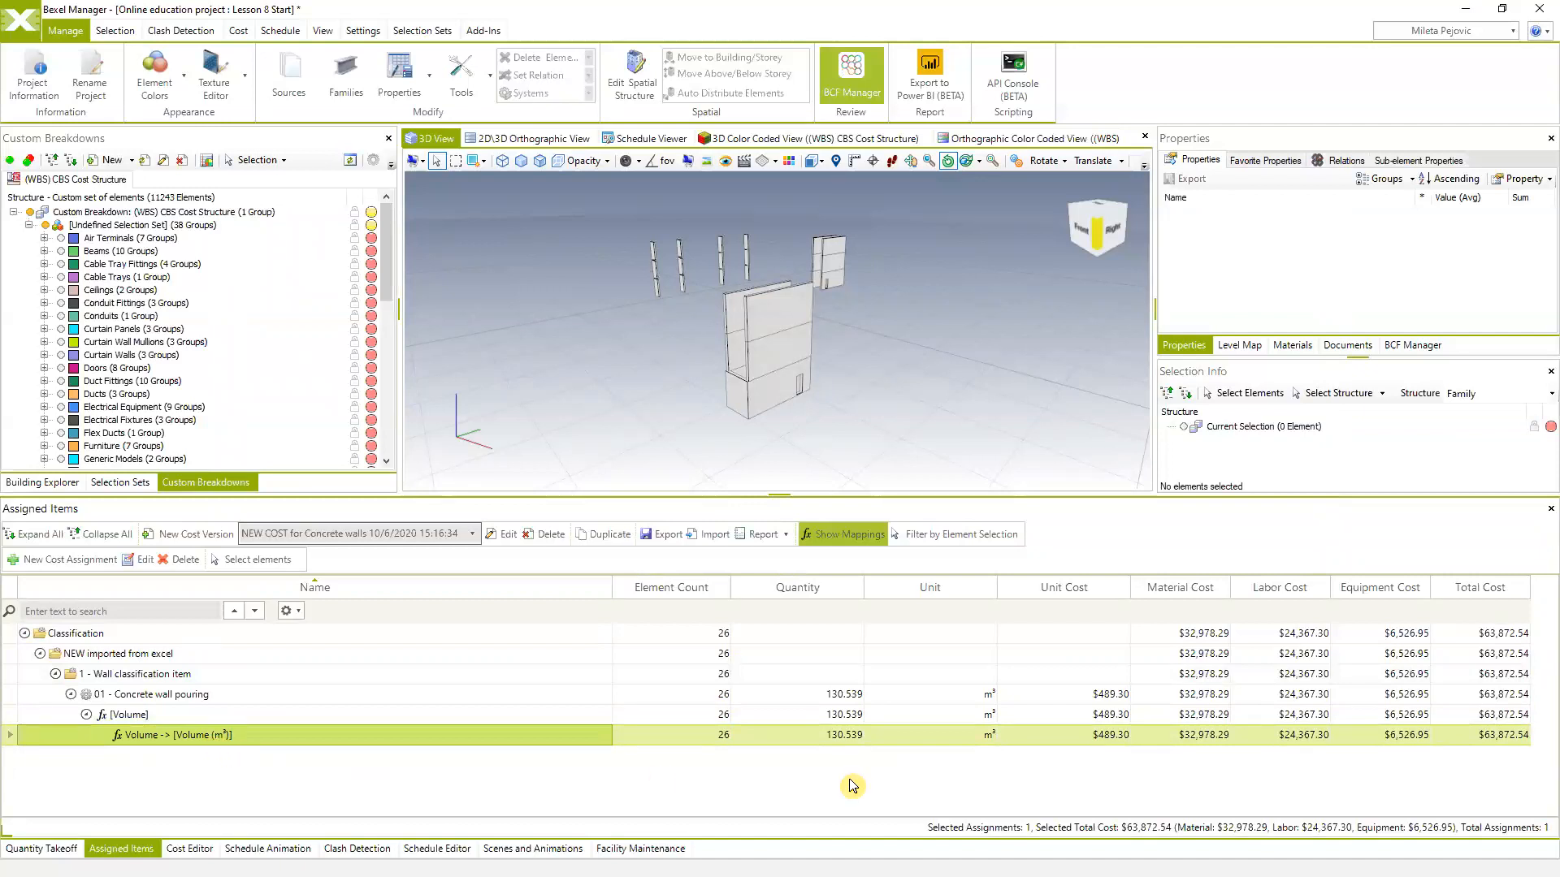
Set the Concrete wall pouring definition's quantity formula to [Volume] *2 in the Cost Editor and apply it to all derived cost items
left_click(194, 850)
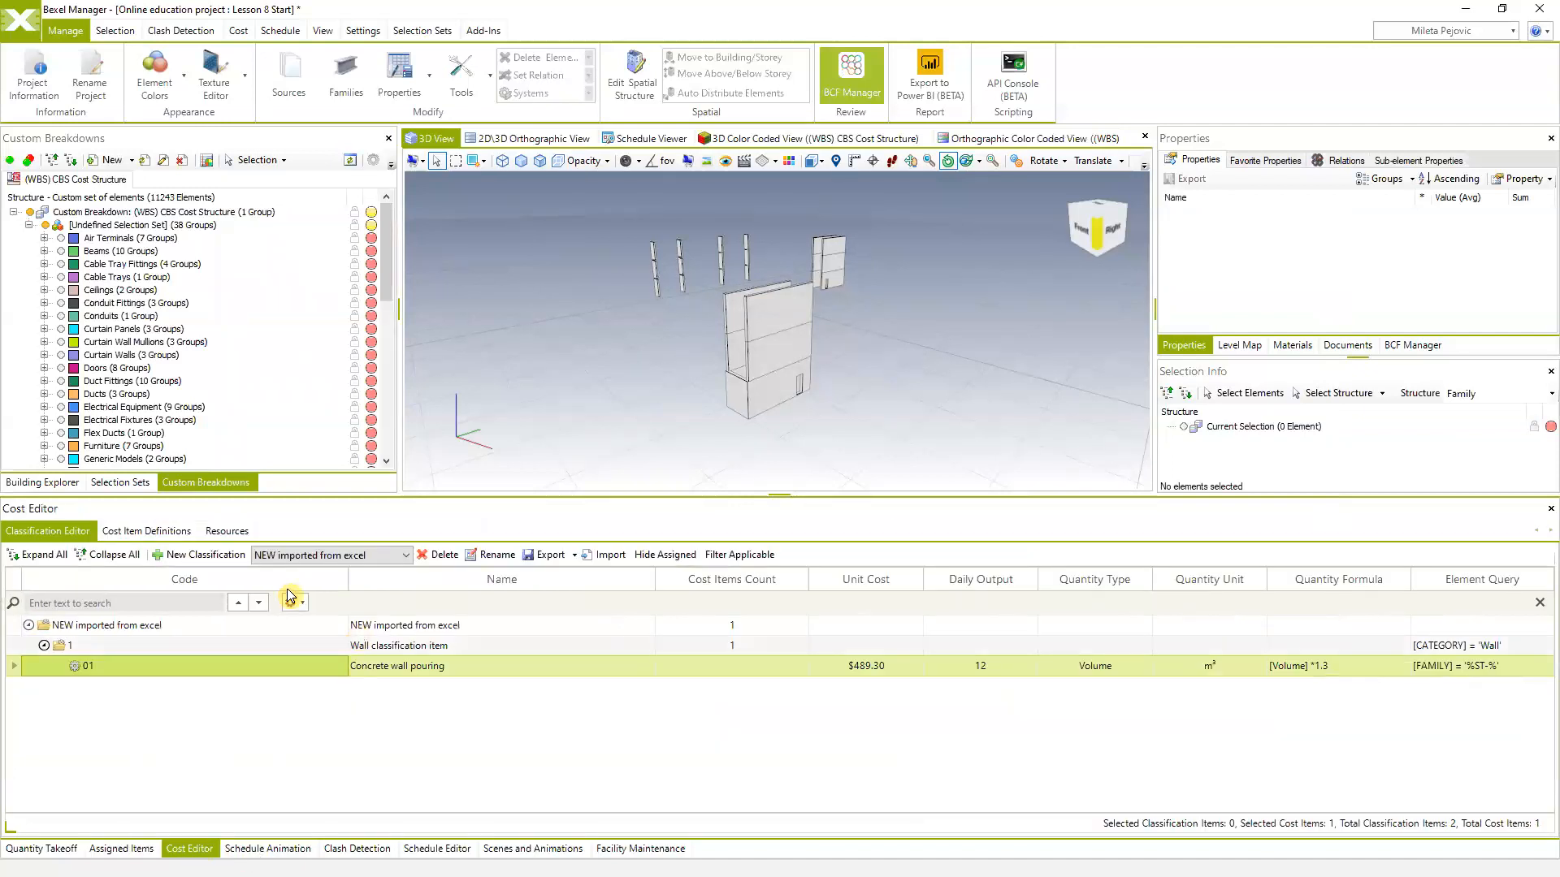
right_click(105, 663)
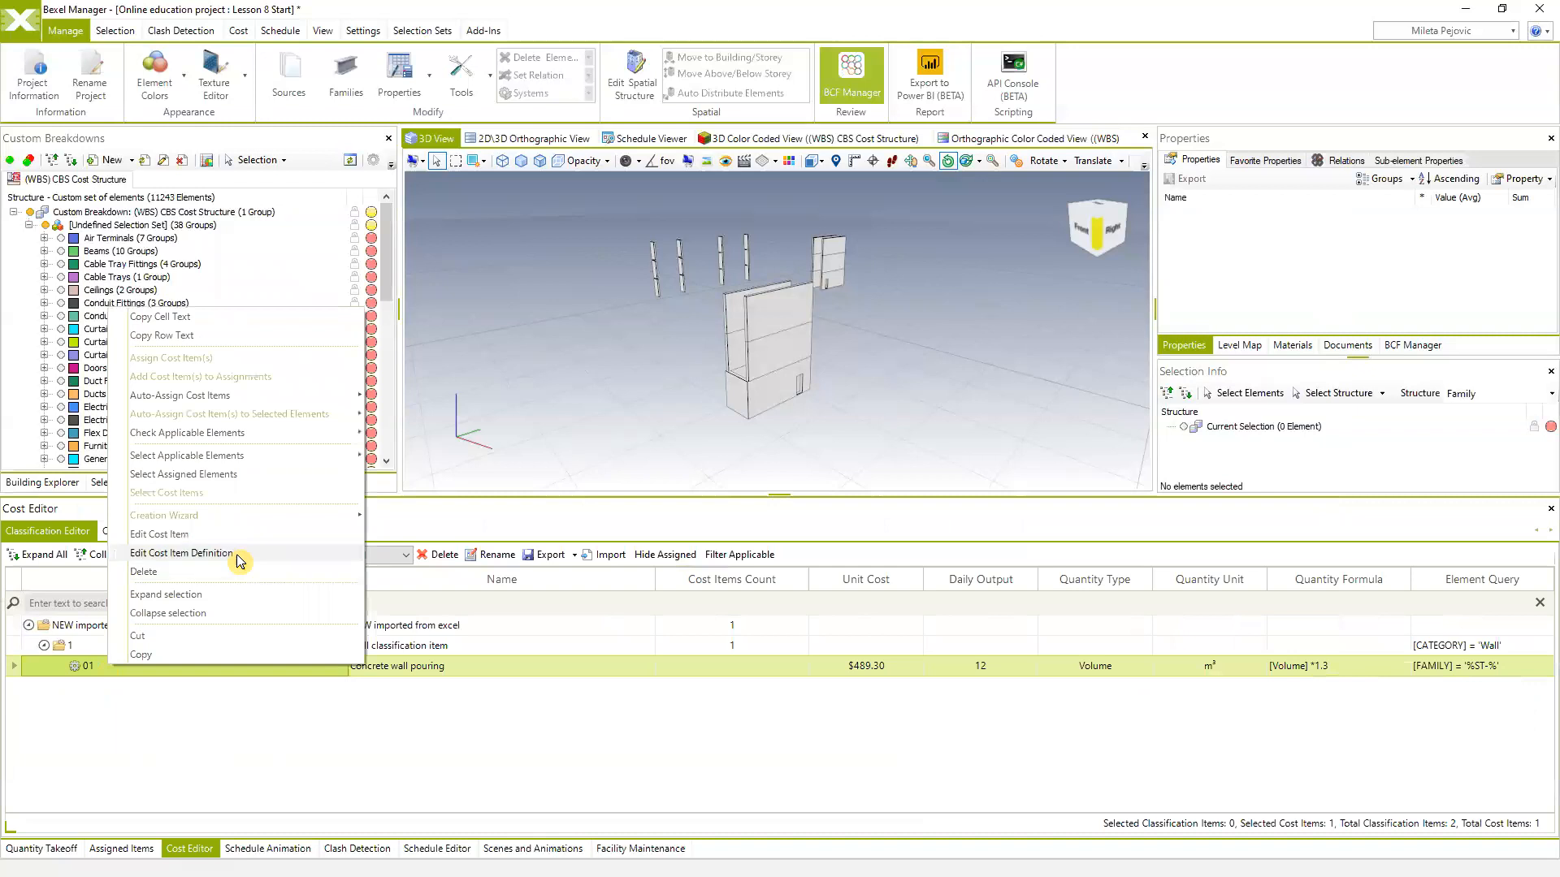
left_click(233, 552)
left_click(926, 389)
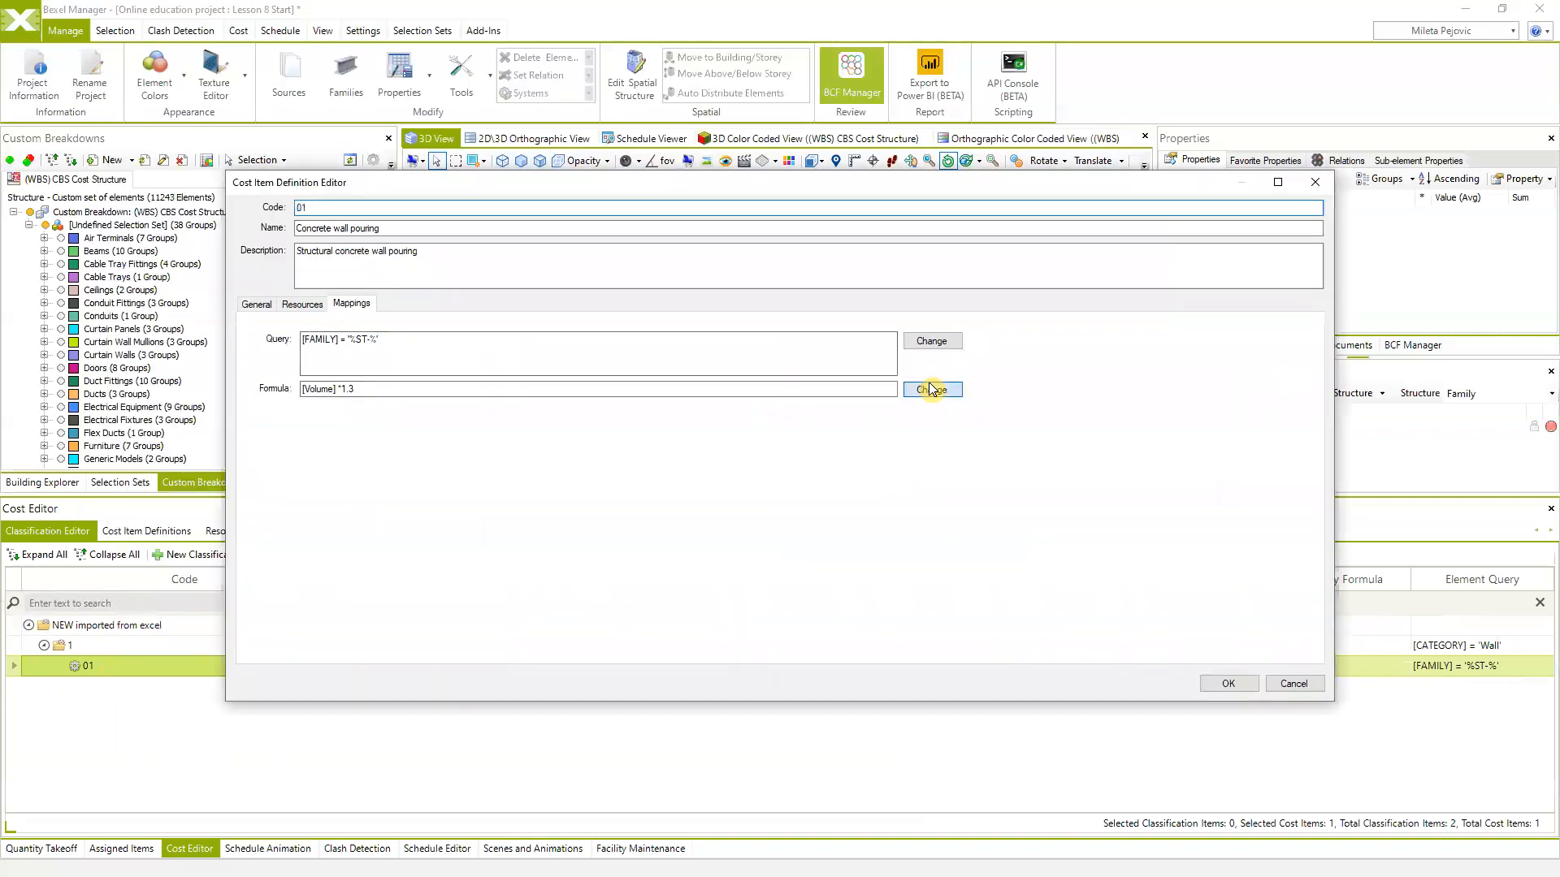
left_click(572, 266)
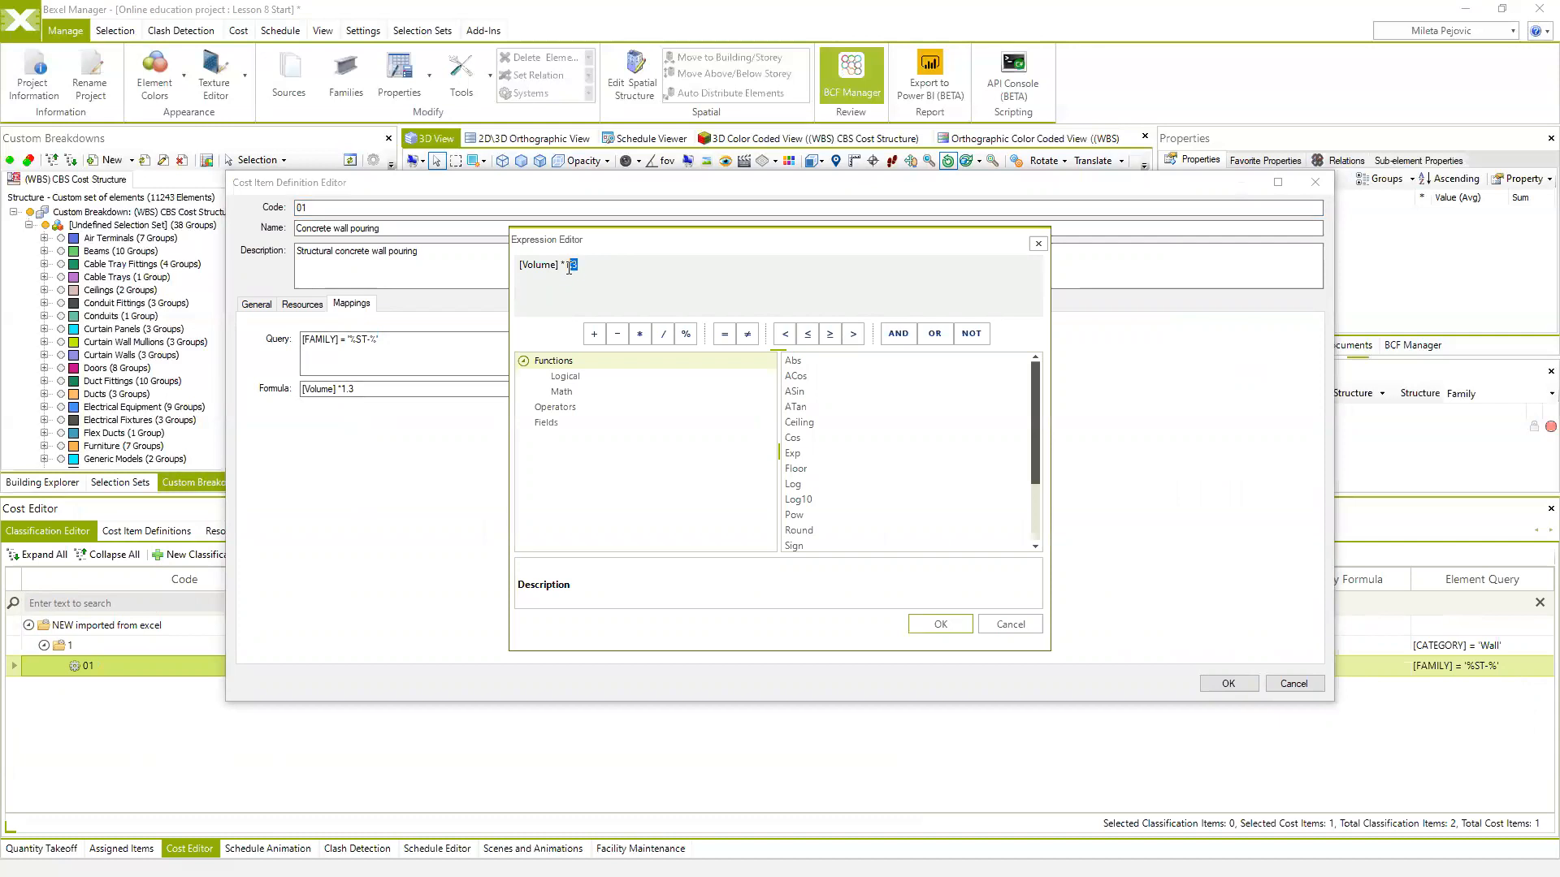
key("BackSpace")
key("BackSpace")
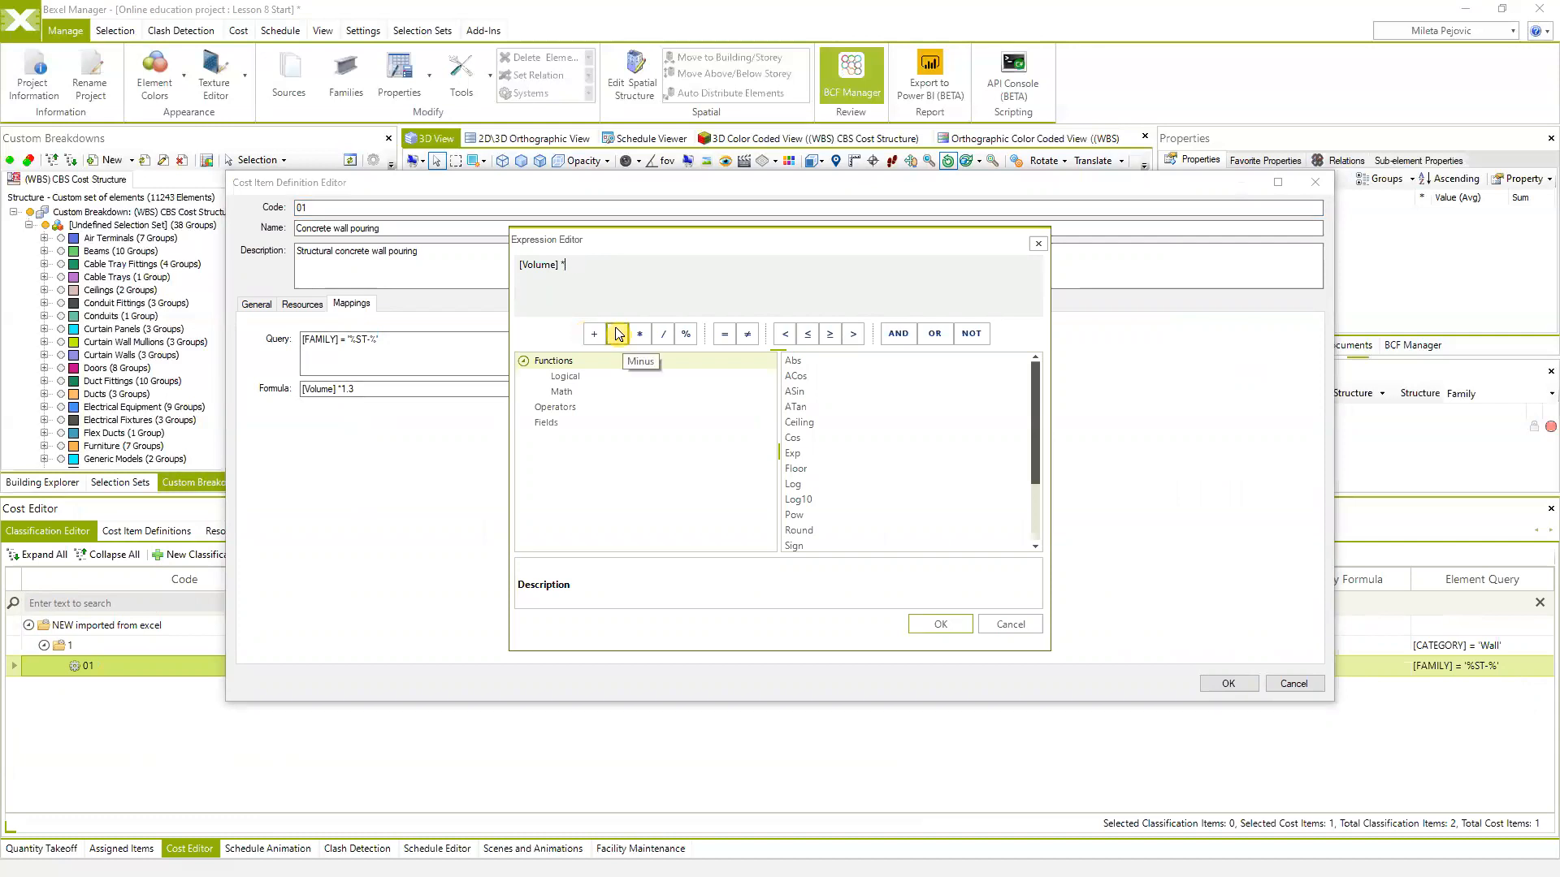
left_click(940, 624)
left_click(1227, 684)
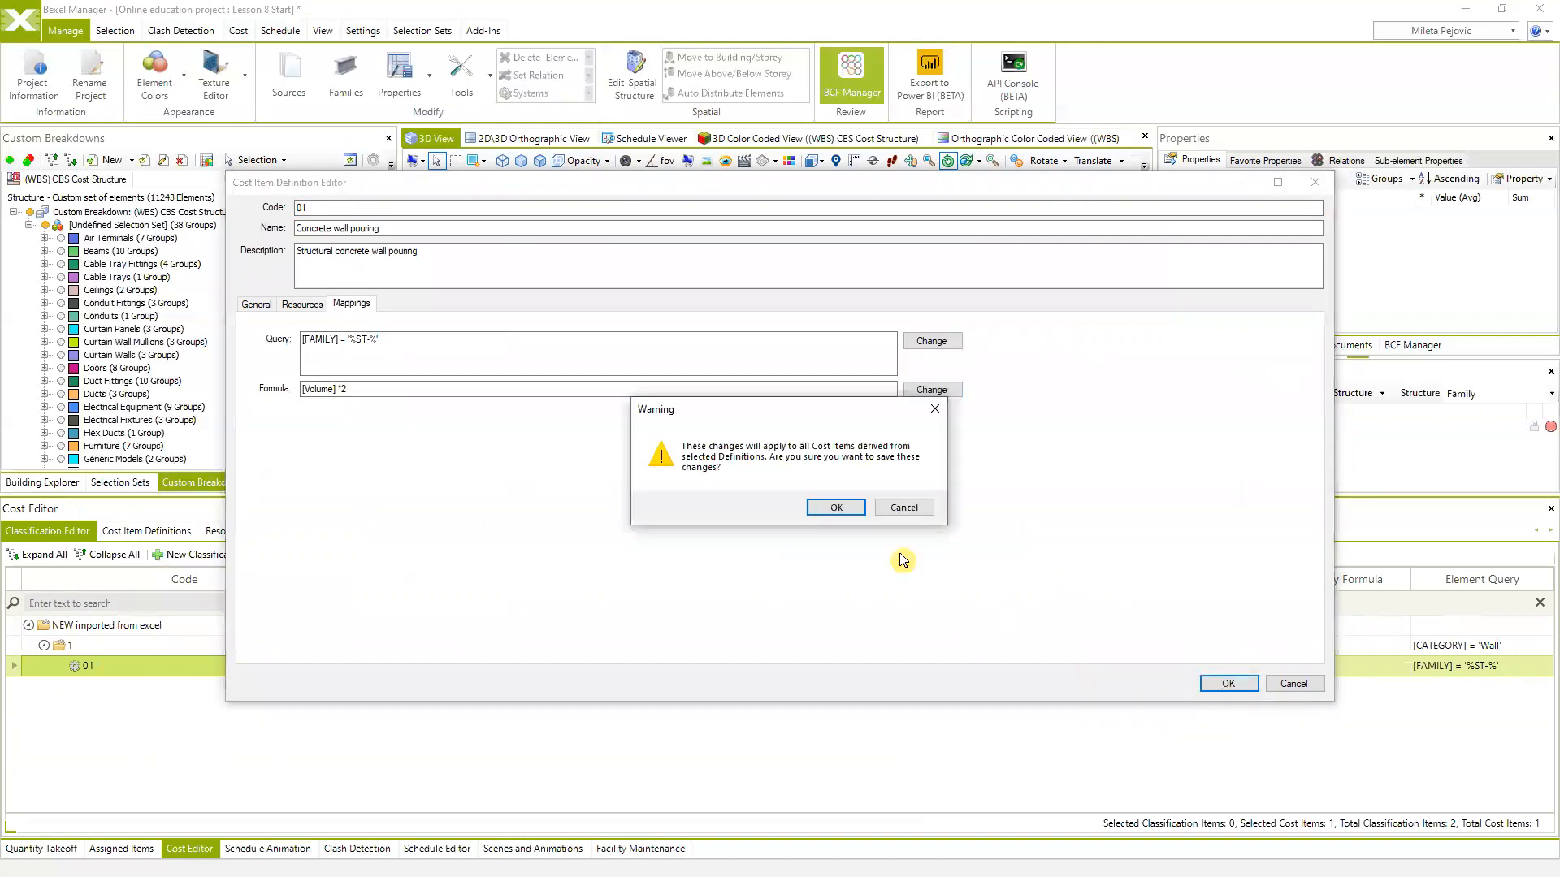
left_click(839, 507)
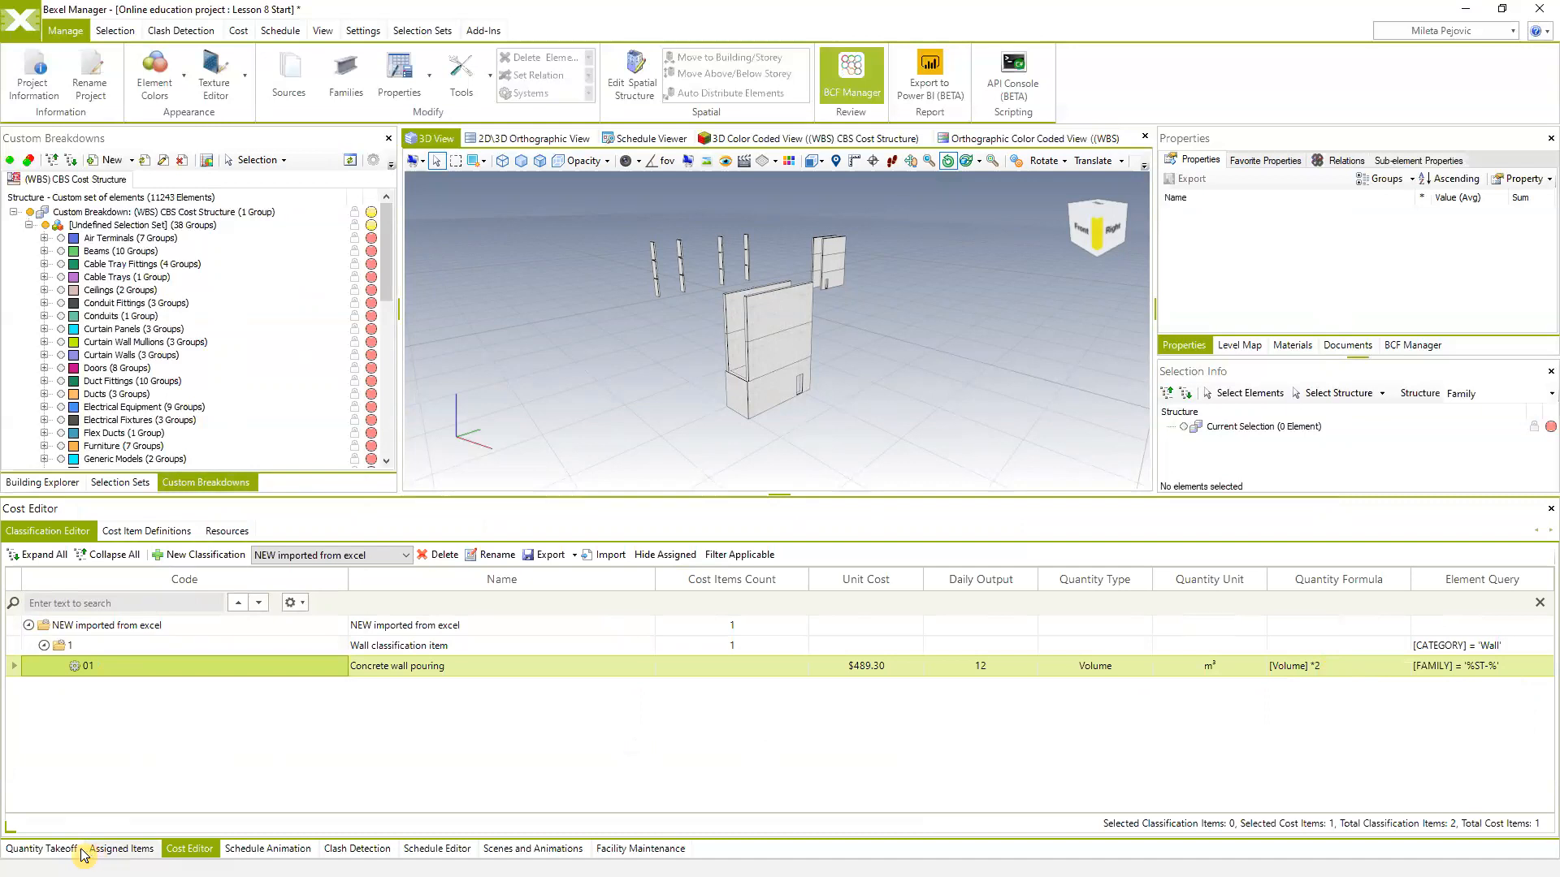
Go back to Assigned Items, refresh the mappings display by toggling it off and on, and check the Classification totals
left_click(50, 849)
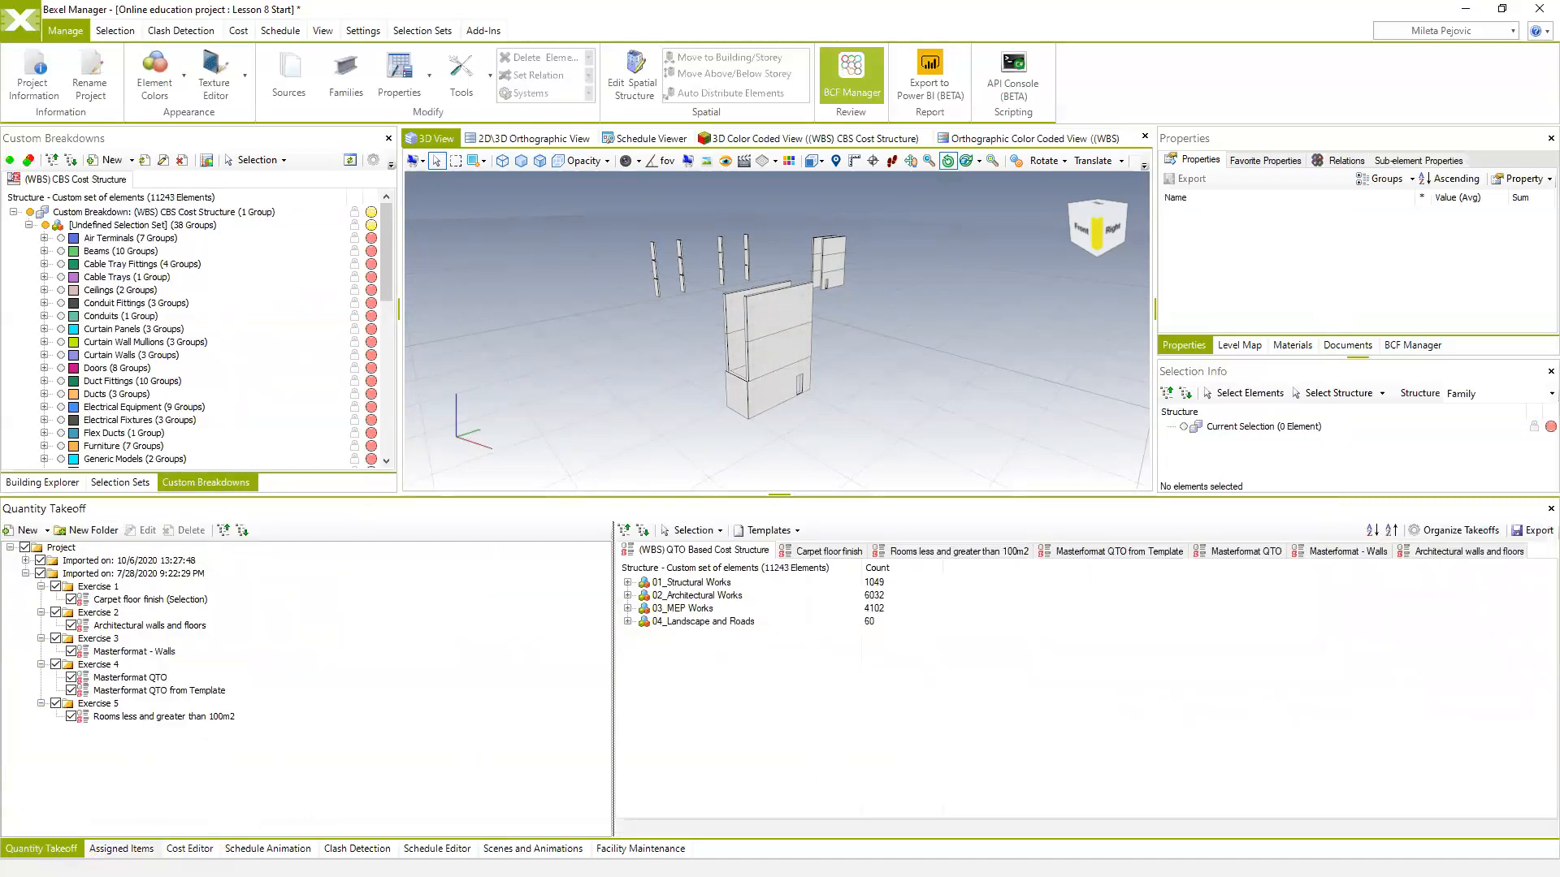
left_click(121, 849)
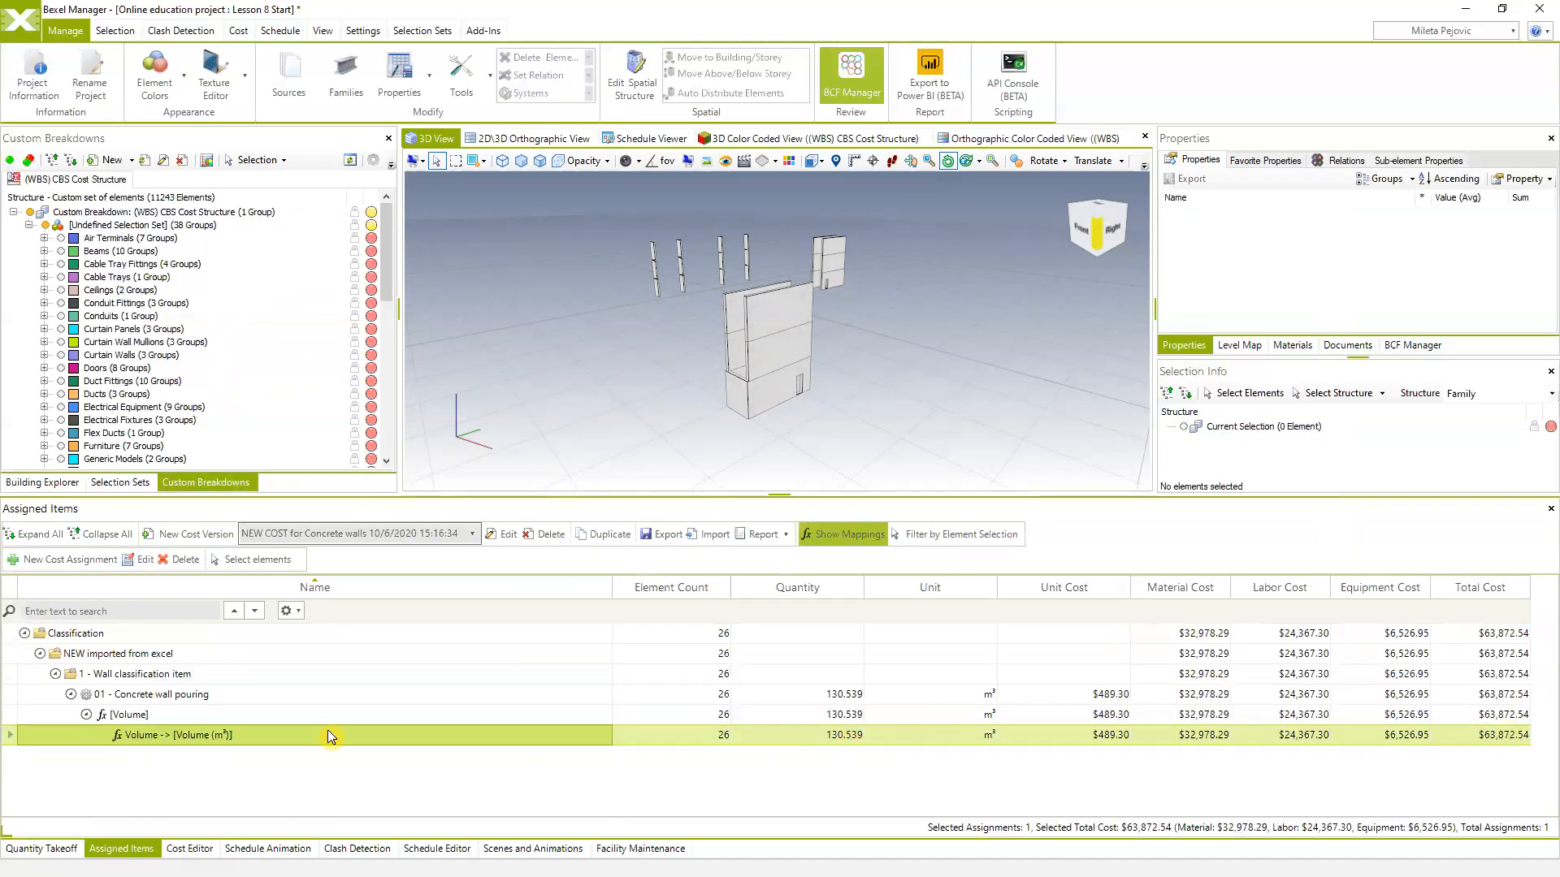
left_click(850, 535)
left_click(853, 539)
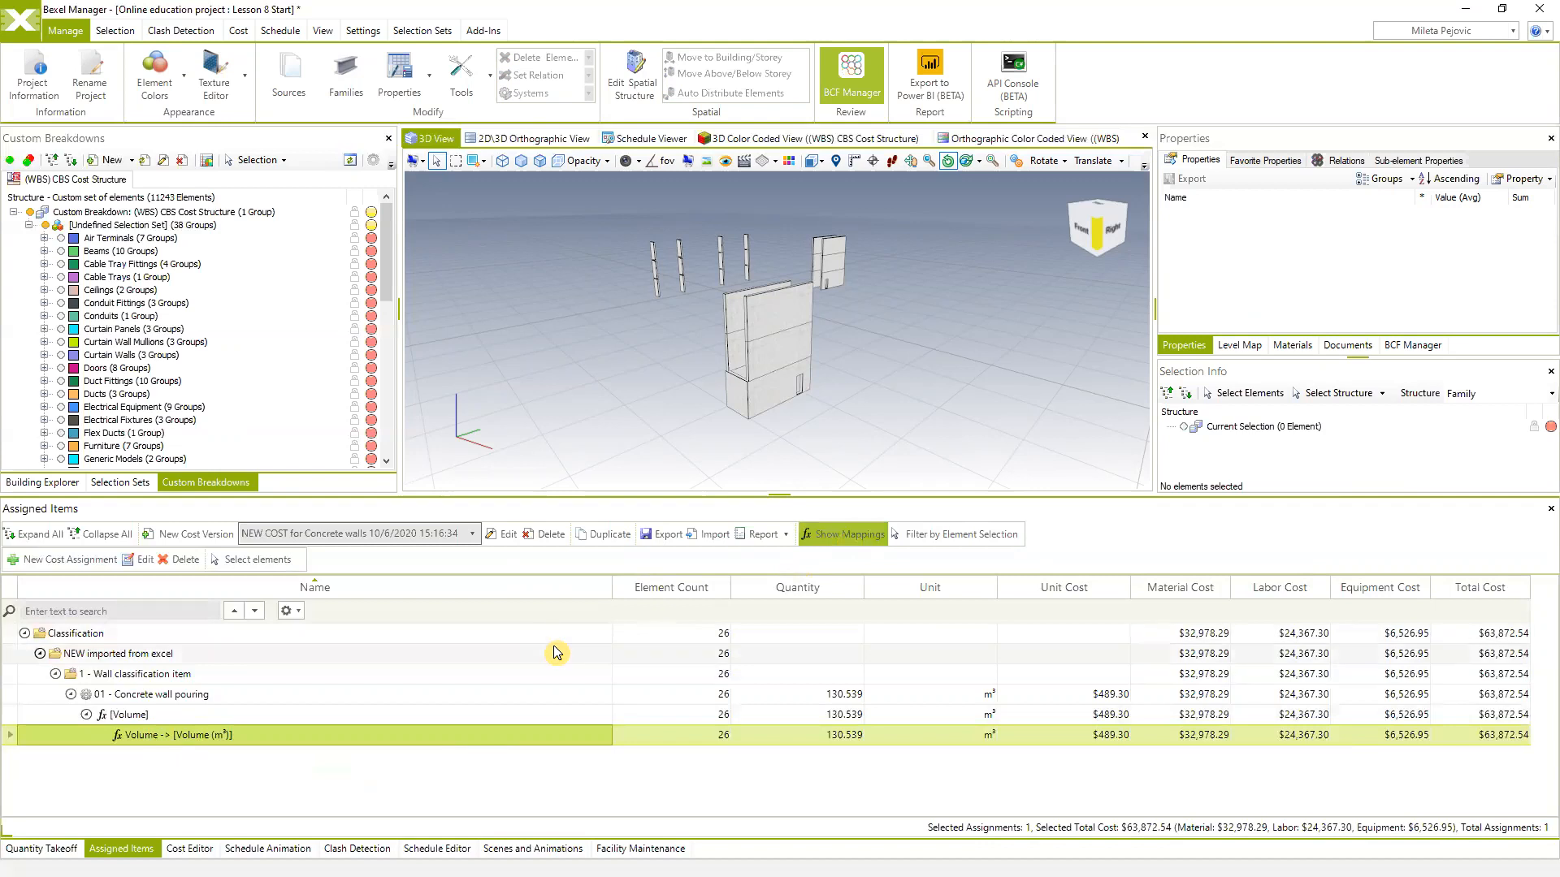
left_click(138, 646)
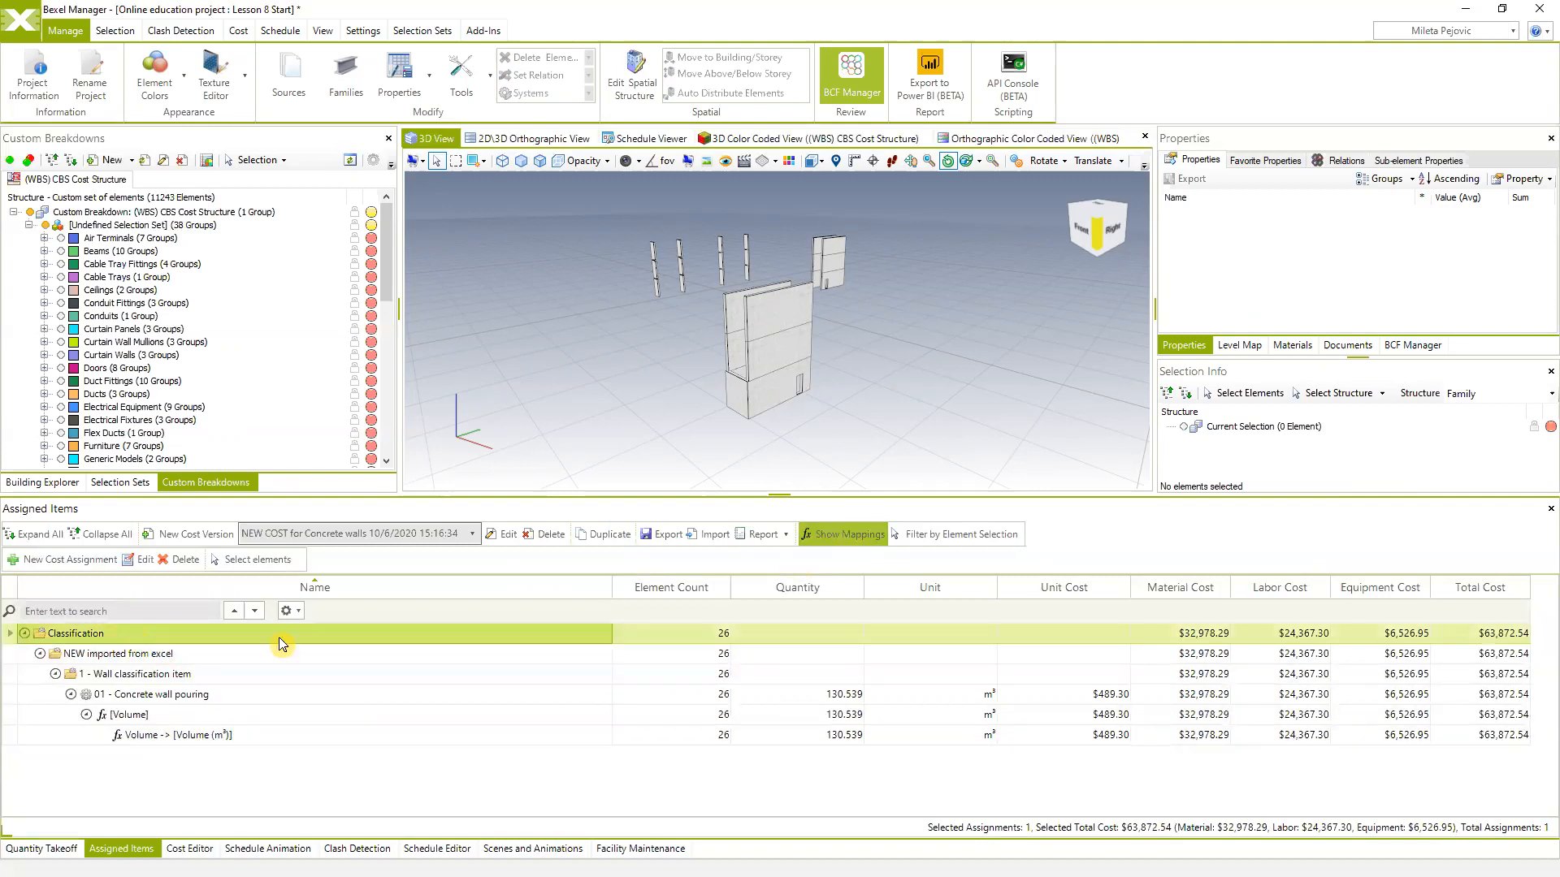
Filter the assigned items by element selection and show all elements in the 3D view
left_click(934, 538)
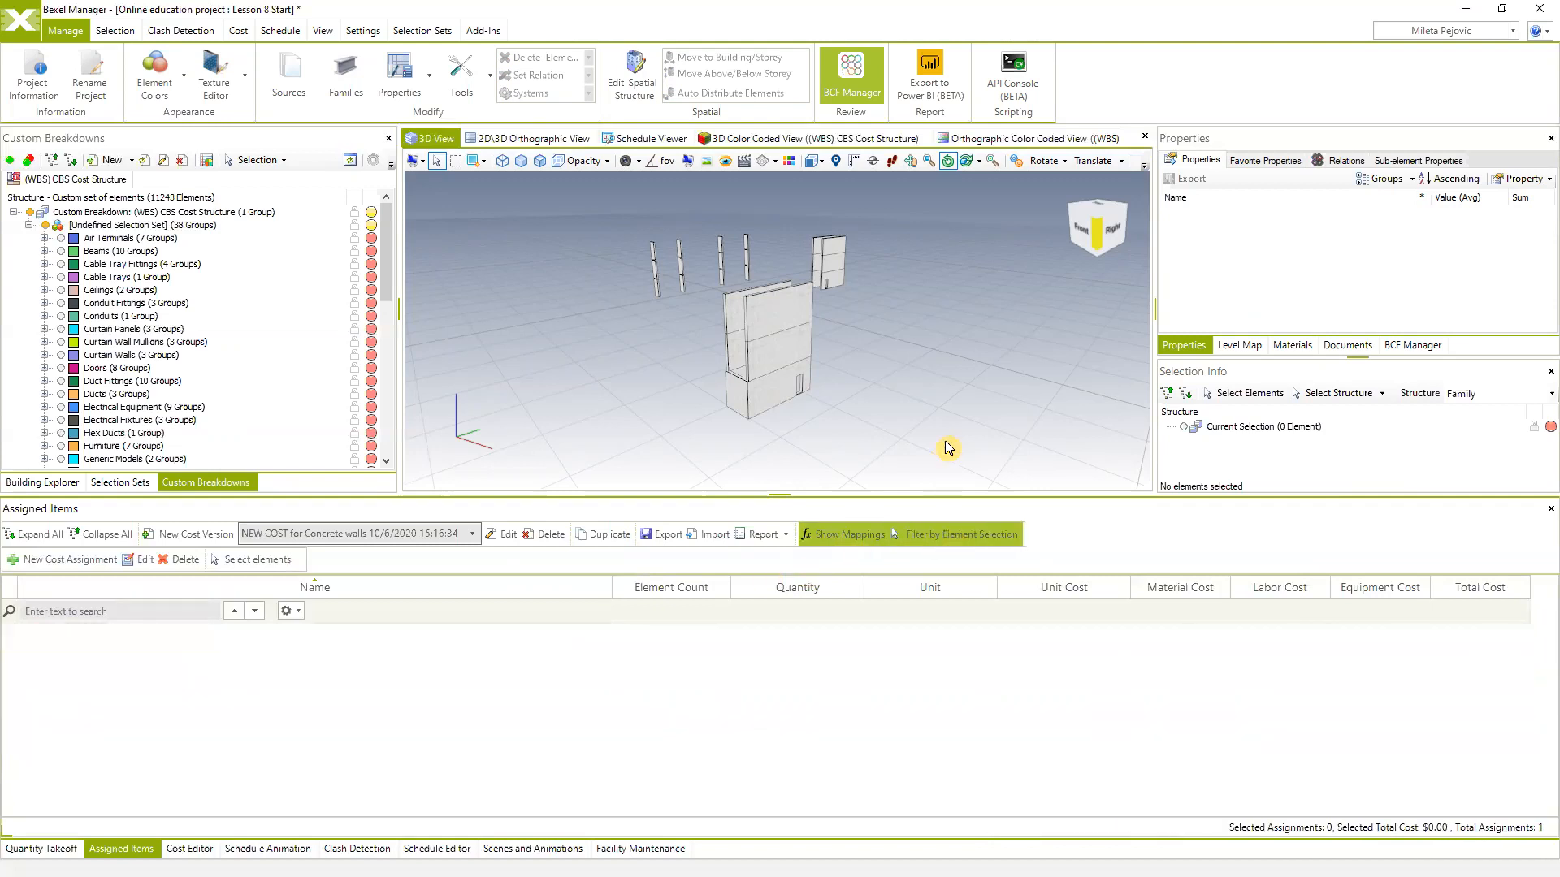
left_click_drag(845, 428, 816, 428)
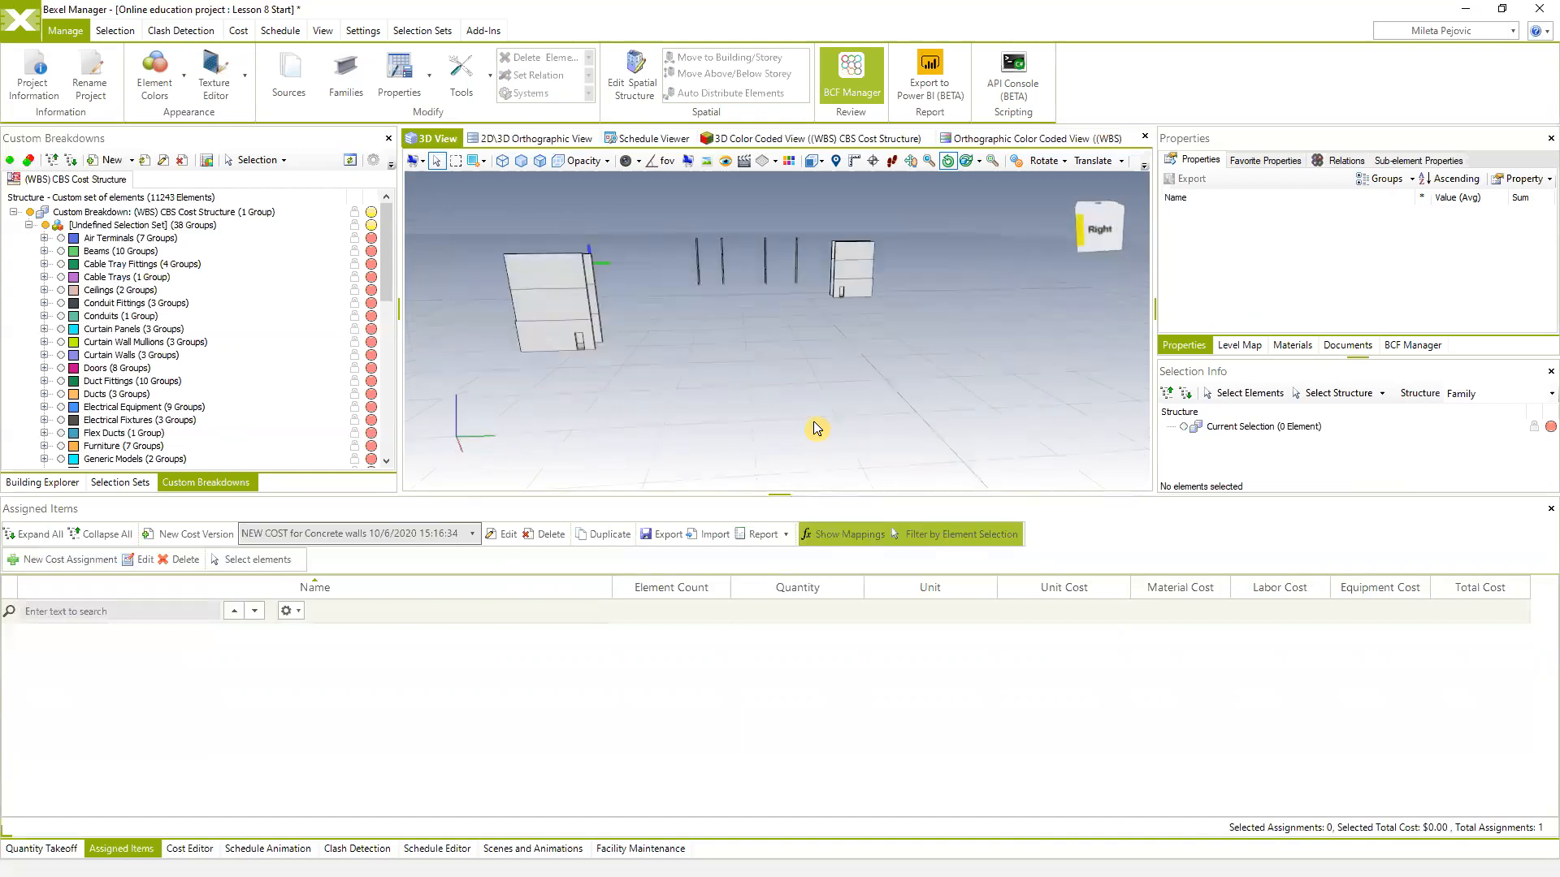
right_click(812, 424)
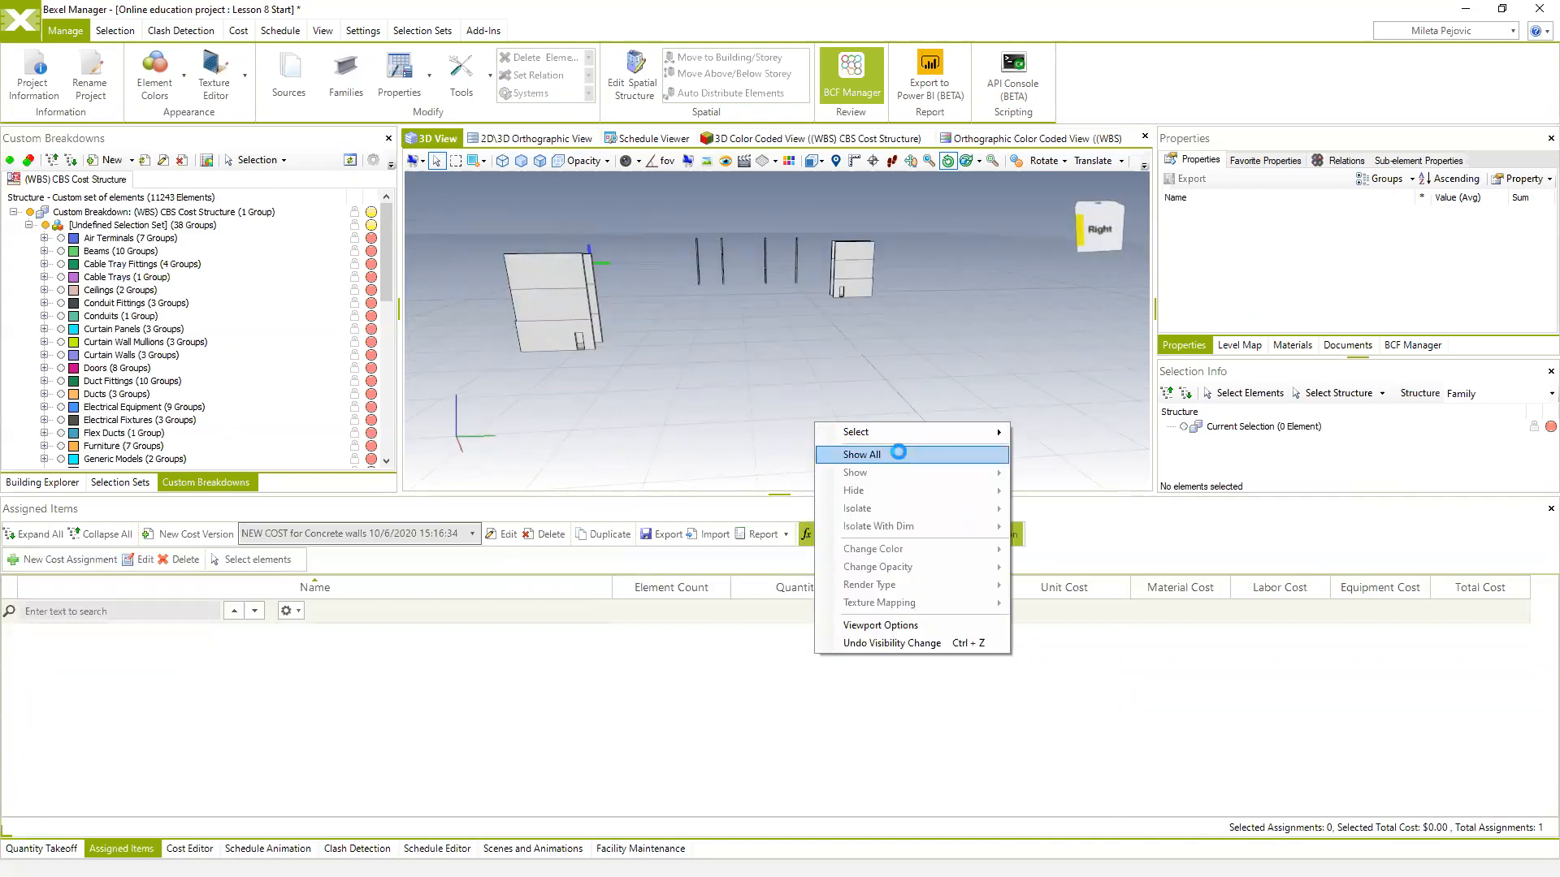
left_click(898, 452)
Select a single ST-Exterior_Concrete-225mm wall beside the building's glazed facade in the 3D view
left_click_drag(966, 408, 871, 301)
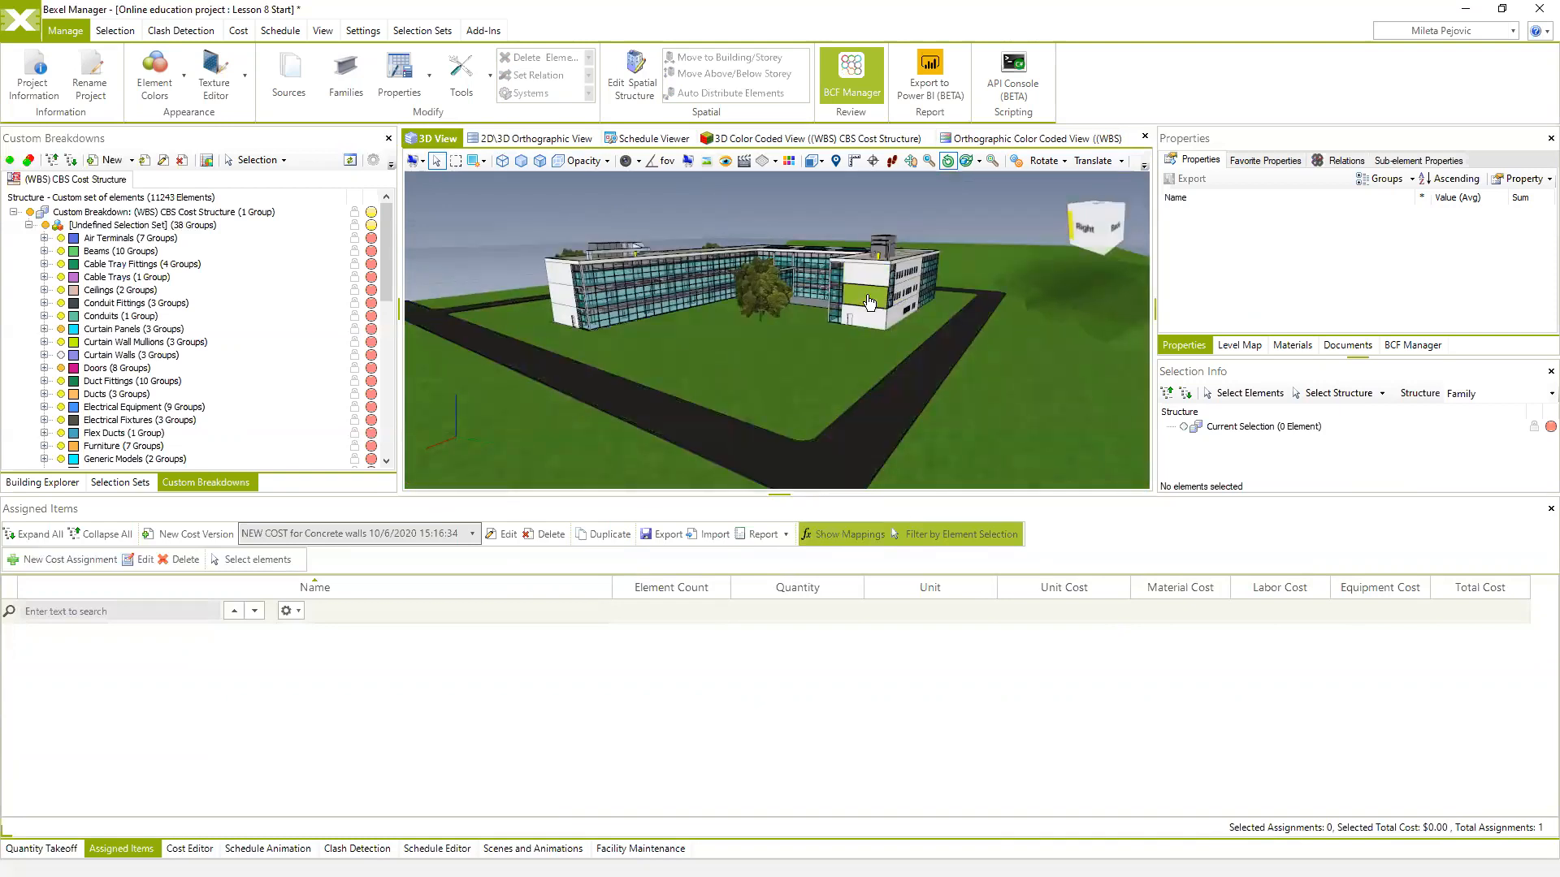
left_click_drag(869, 302, 770, 459)
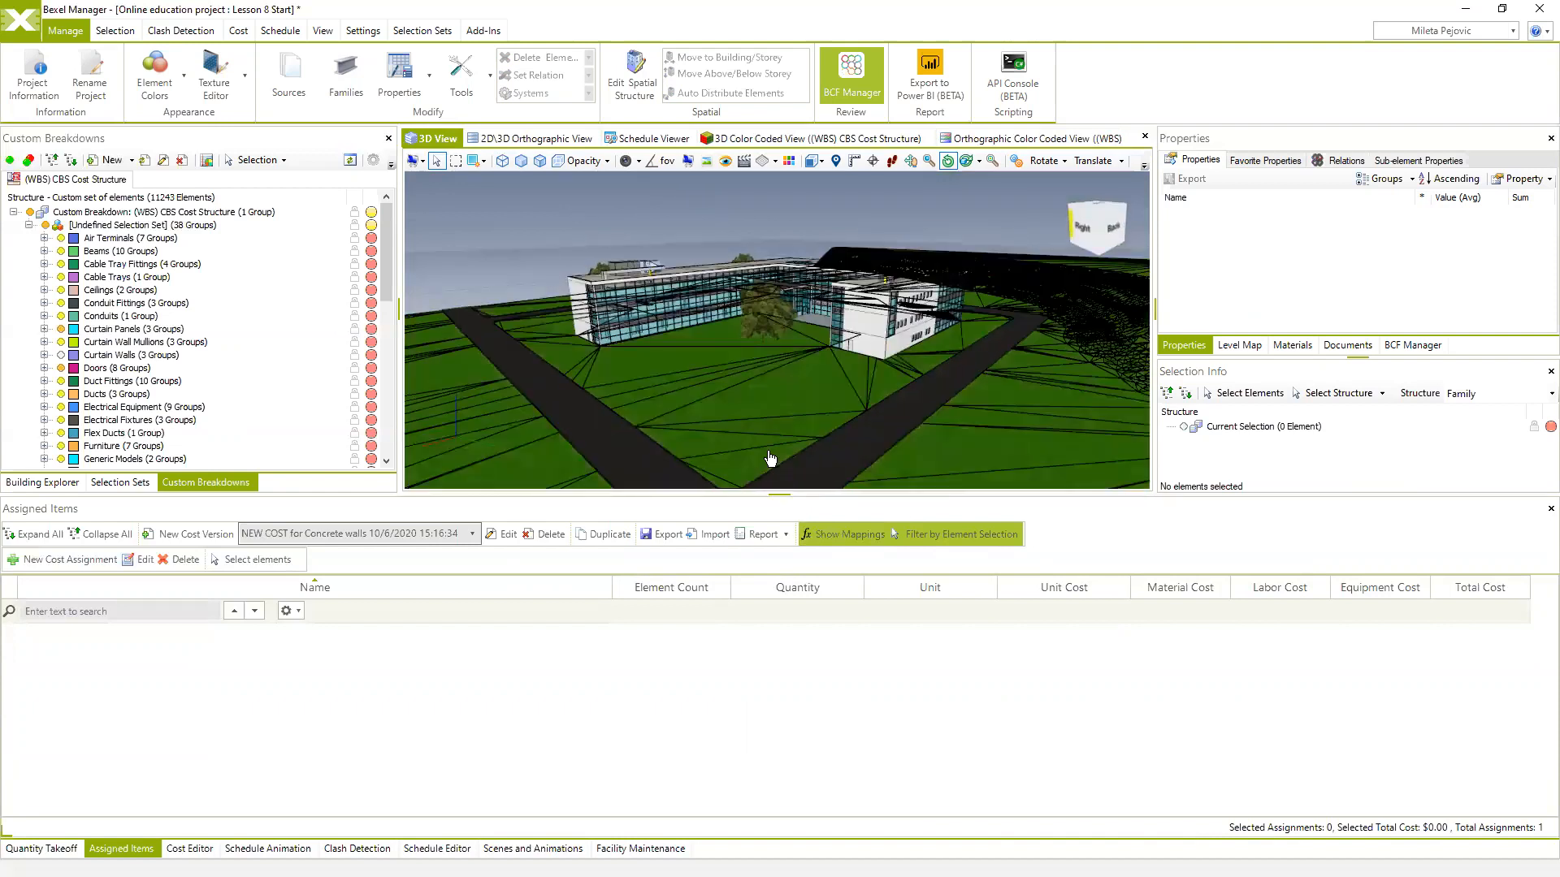
middle_click_drag(836, 387, 867, 411)
left_click_drag(867, 411, 826, 268)
scroll(835, 342, "up", 5)
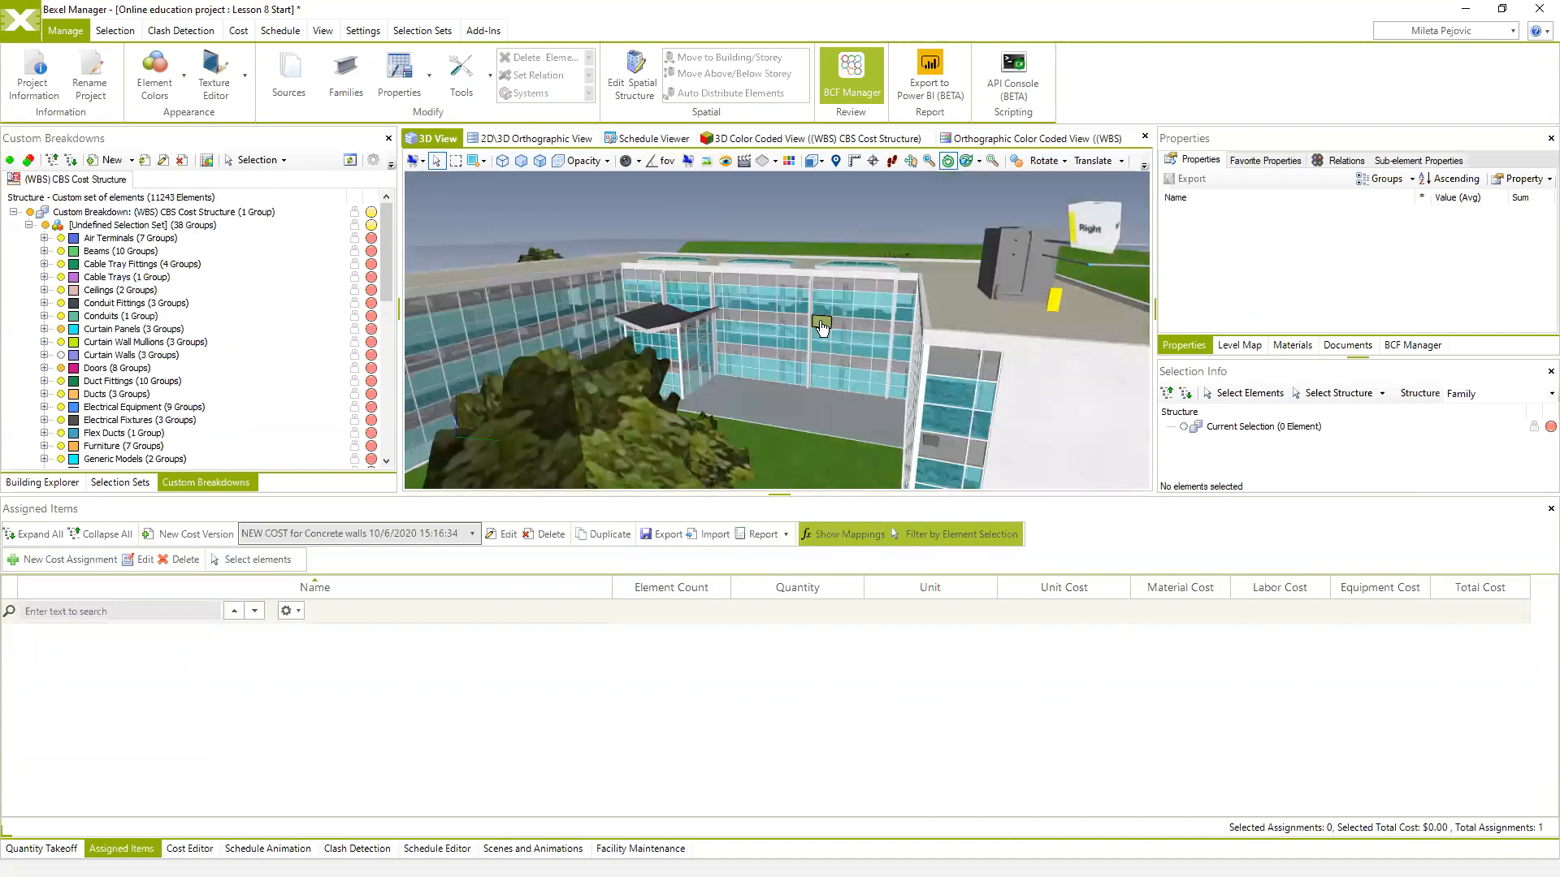
left_click(938, 476)
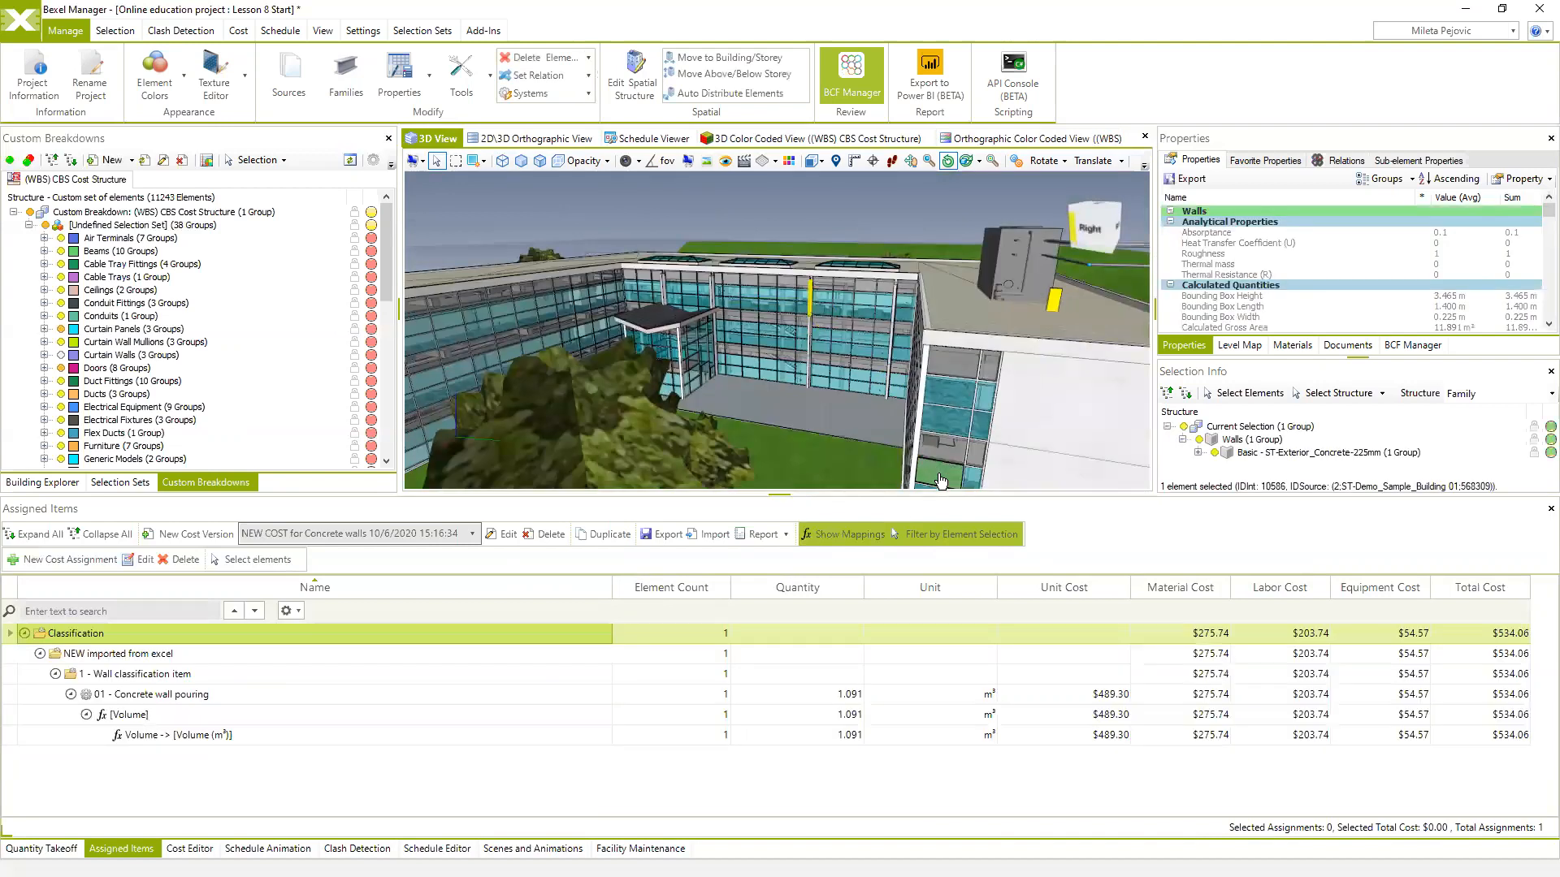
Examine the selected wall in the model and check its quantity and costs under the [Volume] mapping
left_click_drag(883, 428, 808, 520)
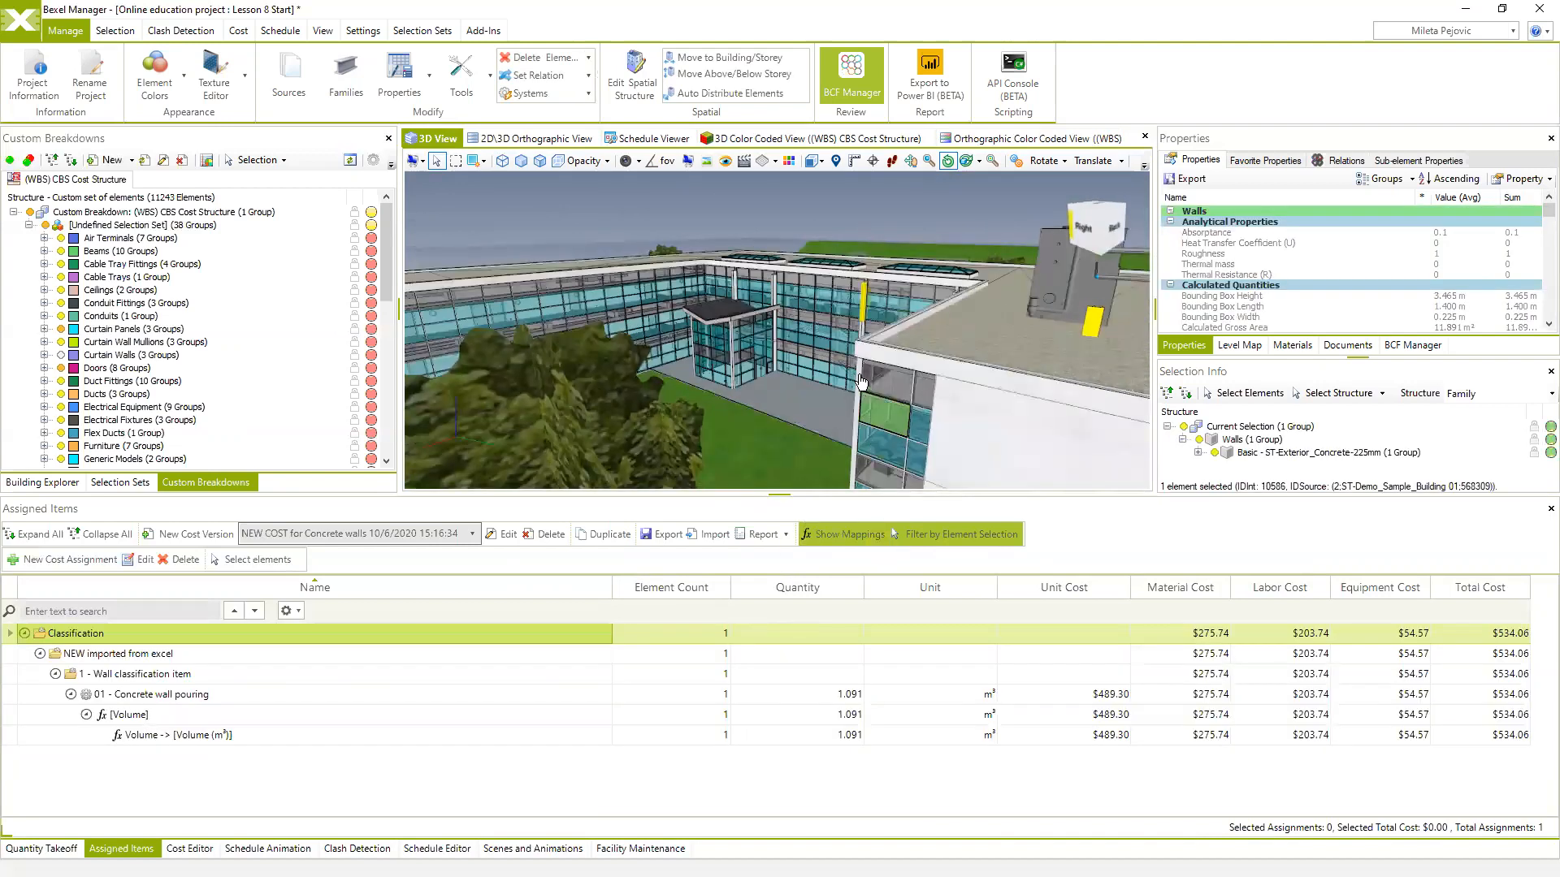
left_click_drag(838, 375, 853, 374)
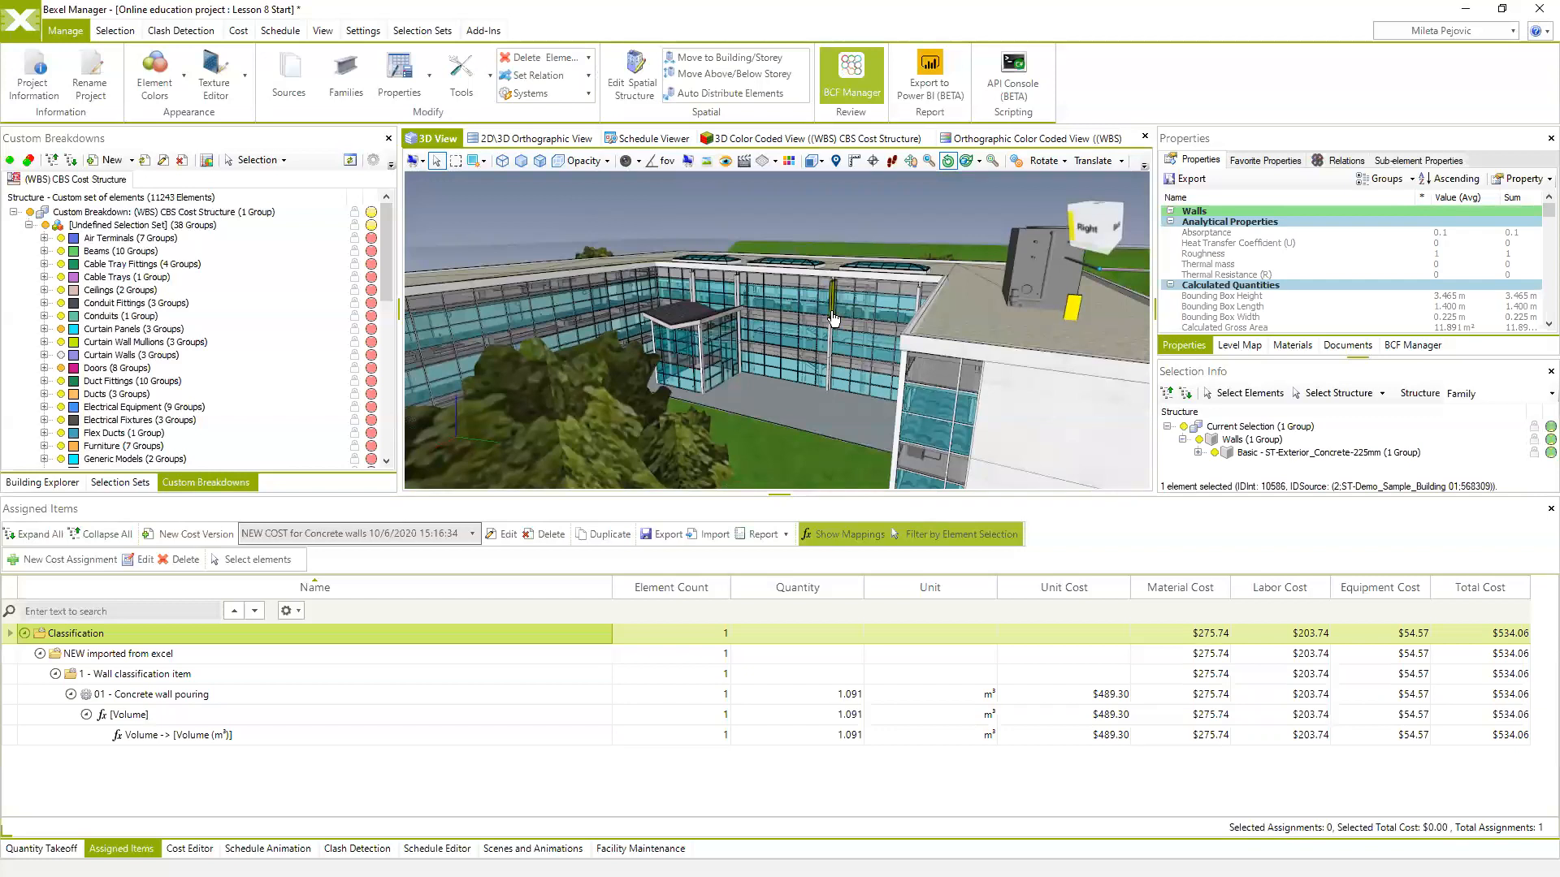
left_click(127, 735)
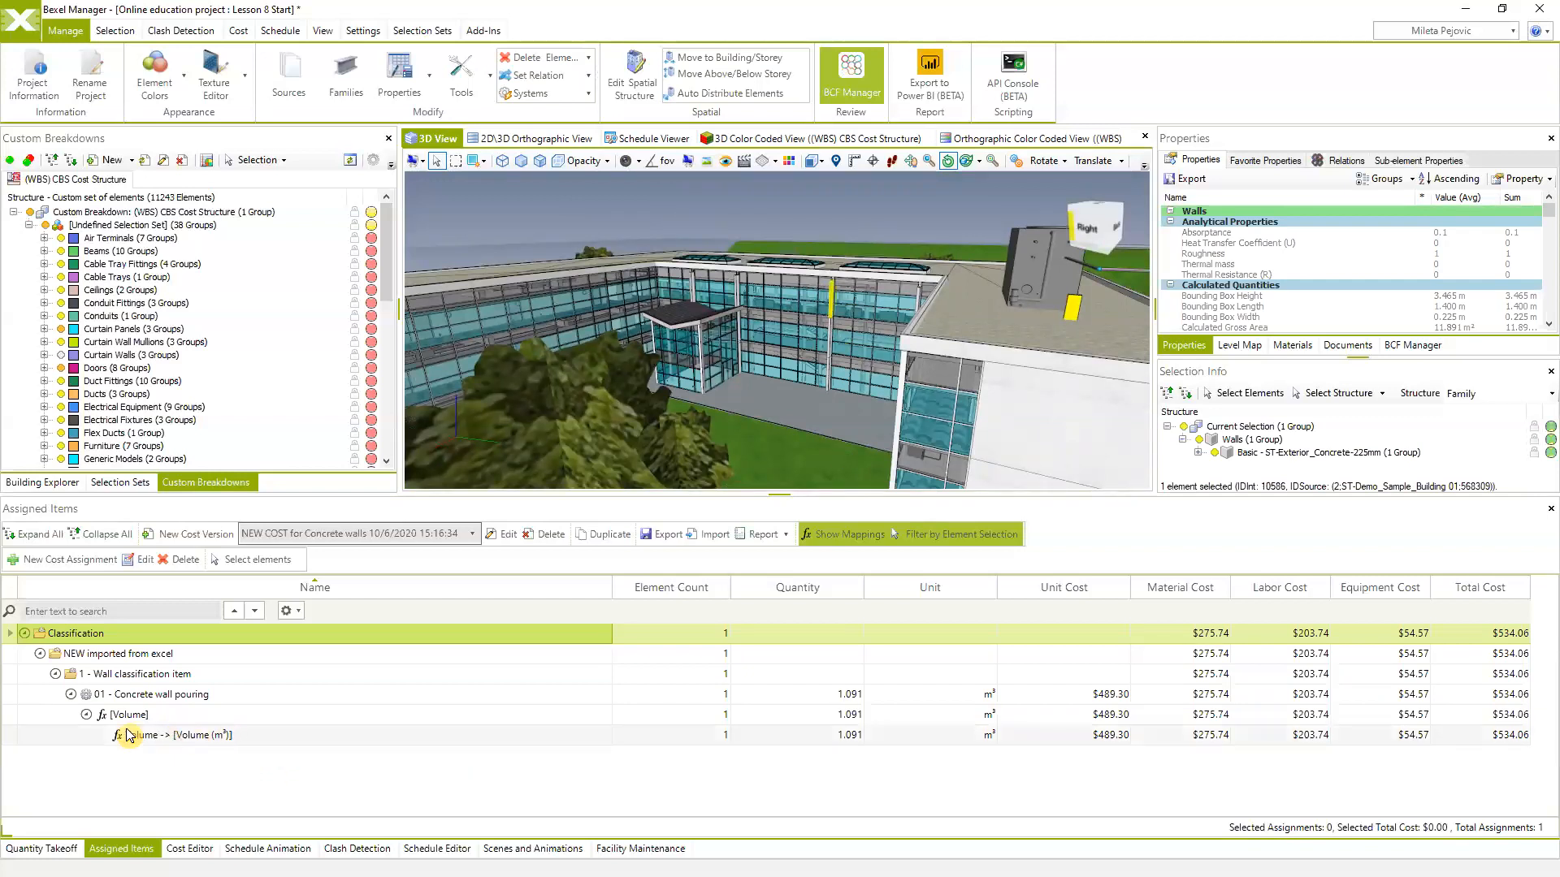
left_click(86, 714)
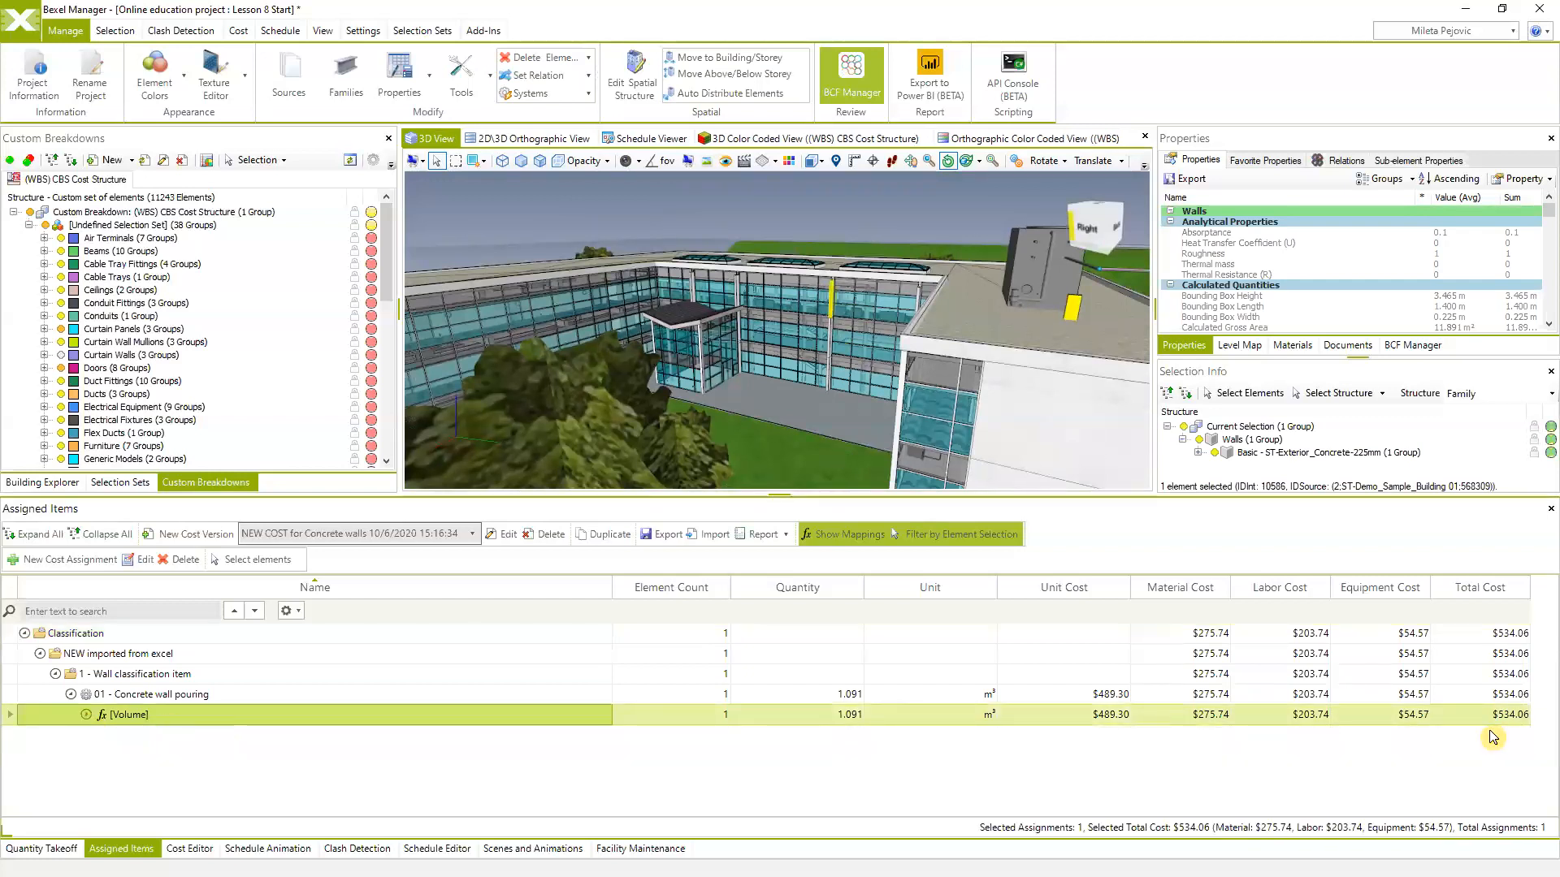
Add several more ST-Exterior_Concrete-225mm walls on the glazed facade to the selection to compare their combined costs
left_click(834, 342, "ctrl")
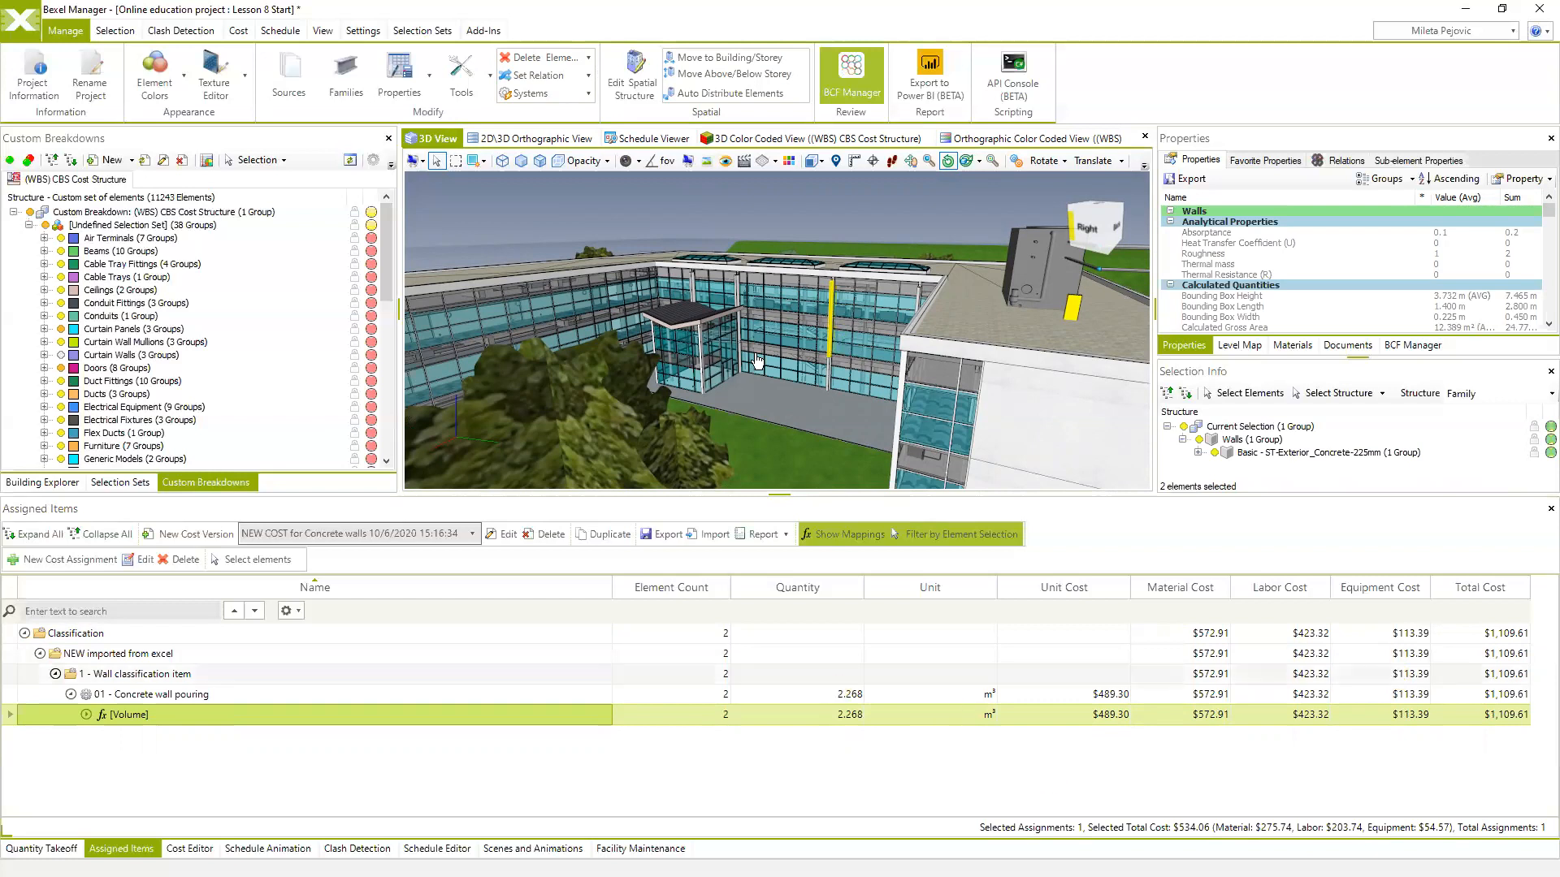
left_click(742, 315, "ctrl")
left_click(742, 316, "ctrl")
left_click(740, 332, "ctrl")
left_click(741, 329, "ctrl")
Examine the selected walls from around the model, ending with the whole building and its surrounding road in view
left_click_drag(760, 379, 867, 319)
scroll(842, 382, "down", 5)
scroll(830, 394, "down", 3)
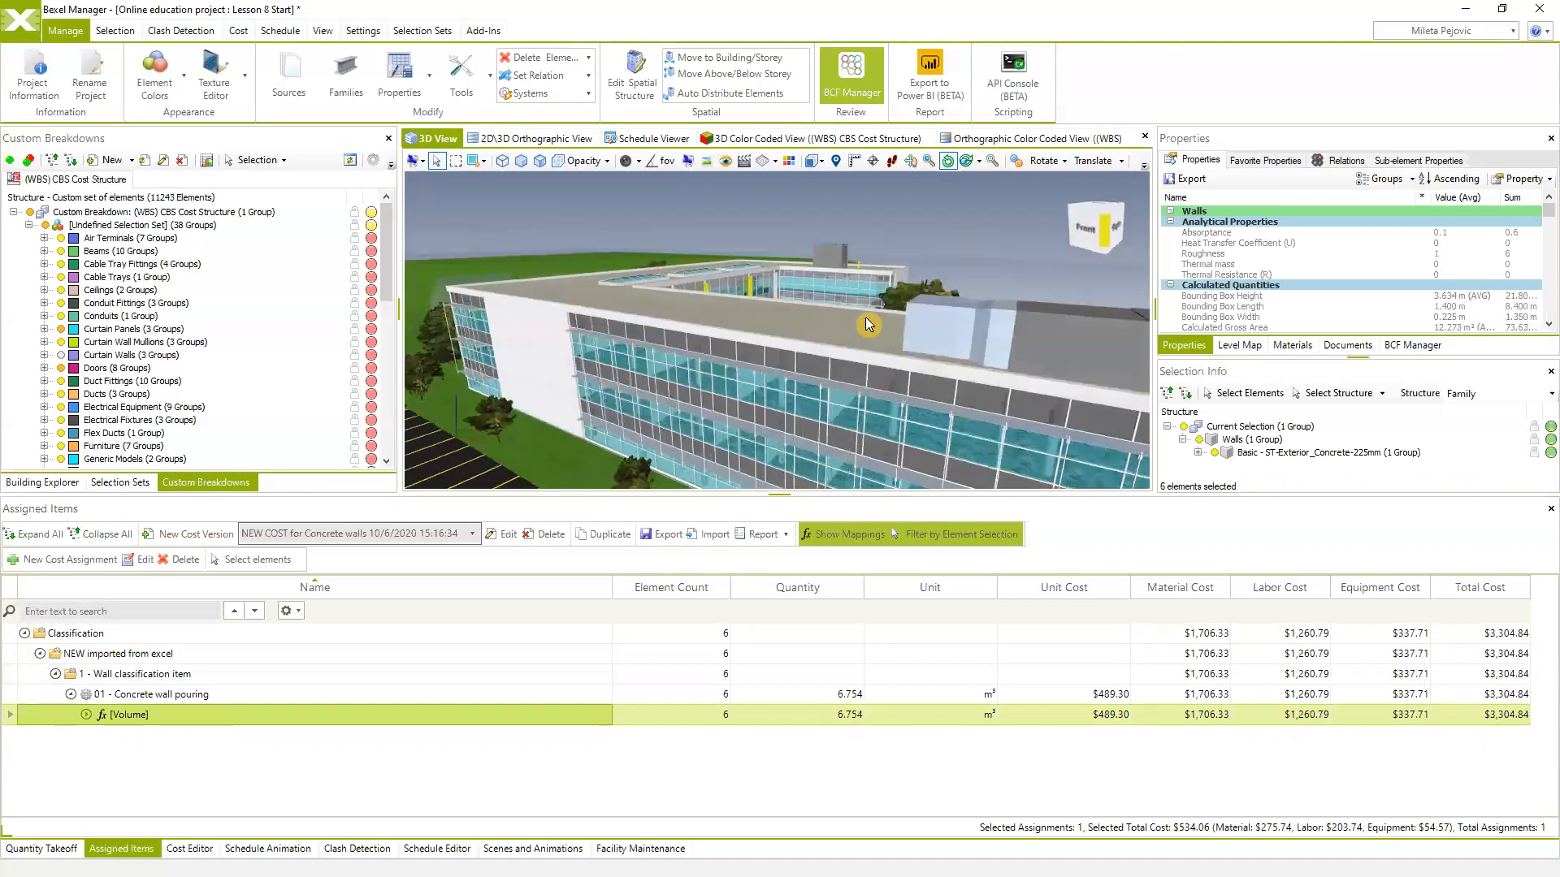
scroll(866, 324, "down", 5)
middle_click_drag(867, 324, 913, 348)
left_click_drag(913, 347, 731, 520)
left_click(786, 380)
left_click_drag(786, 380, 905, 342)
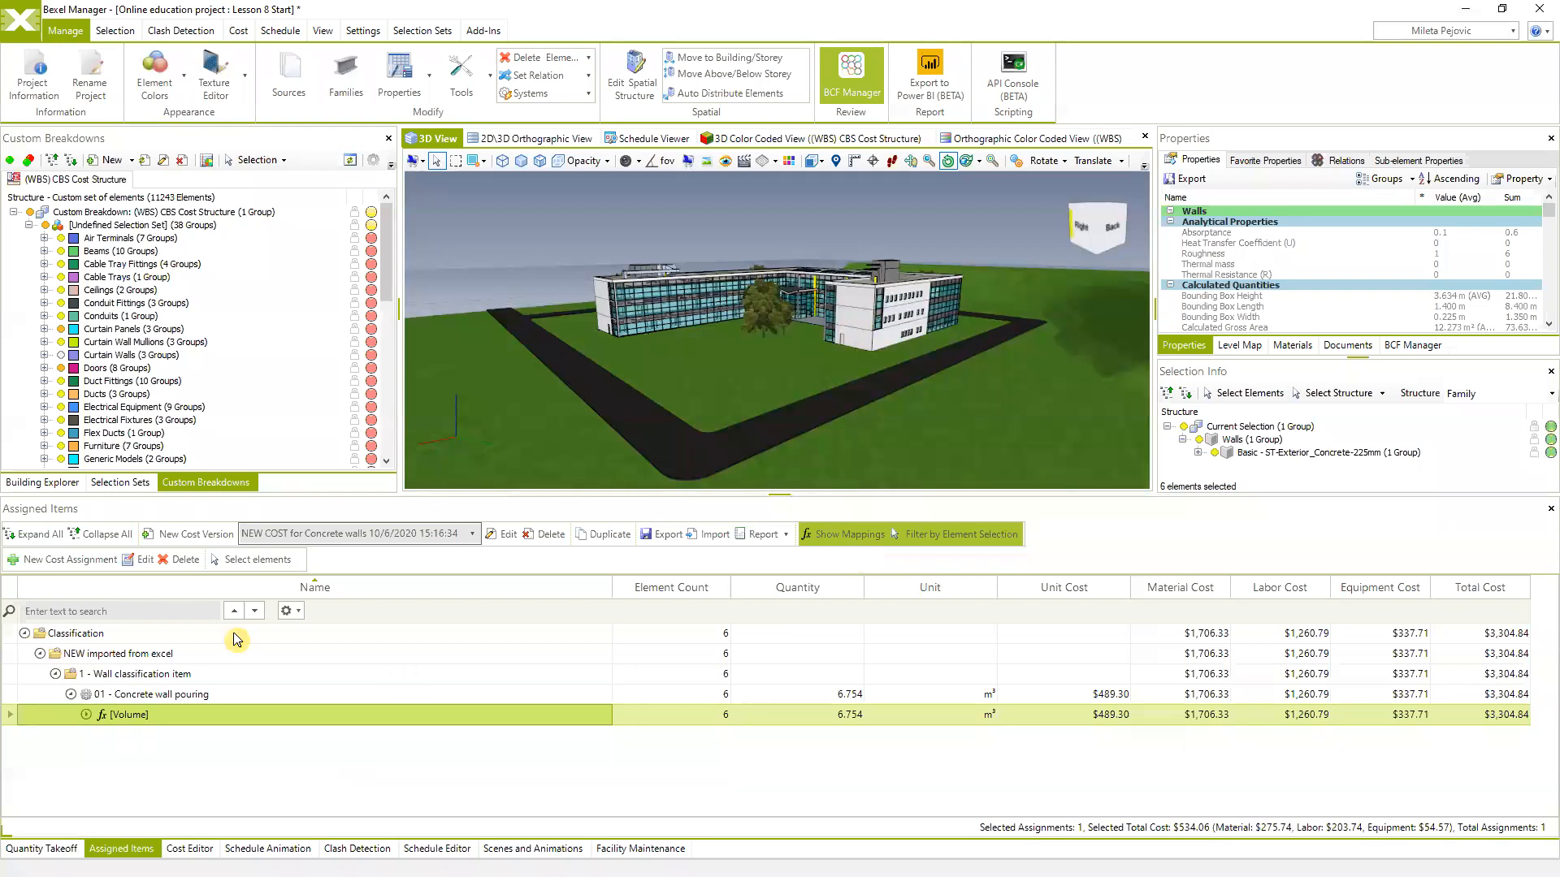
In the Cost Editor, create a new classification named "NEW Uniformat based classification"
left_click(189, 848)
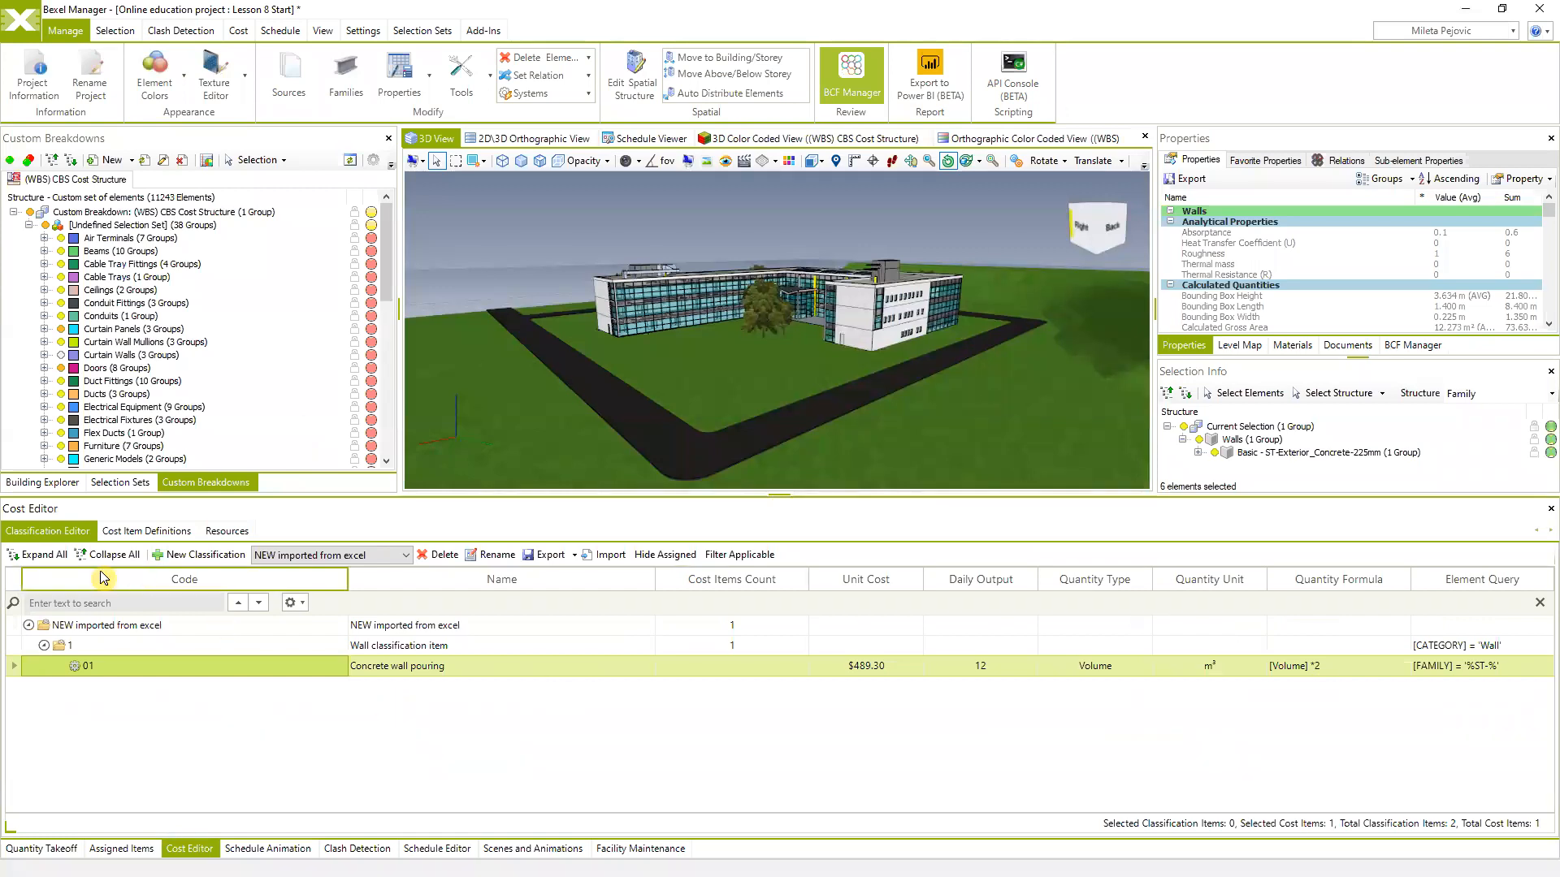
left_click(195, 556)
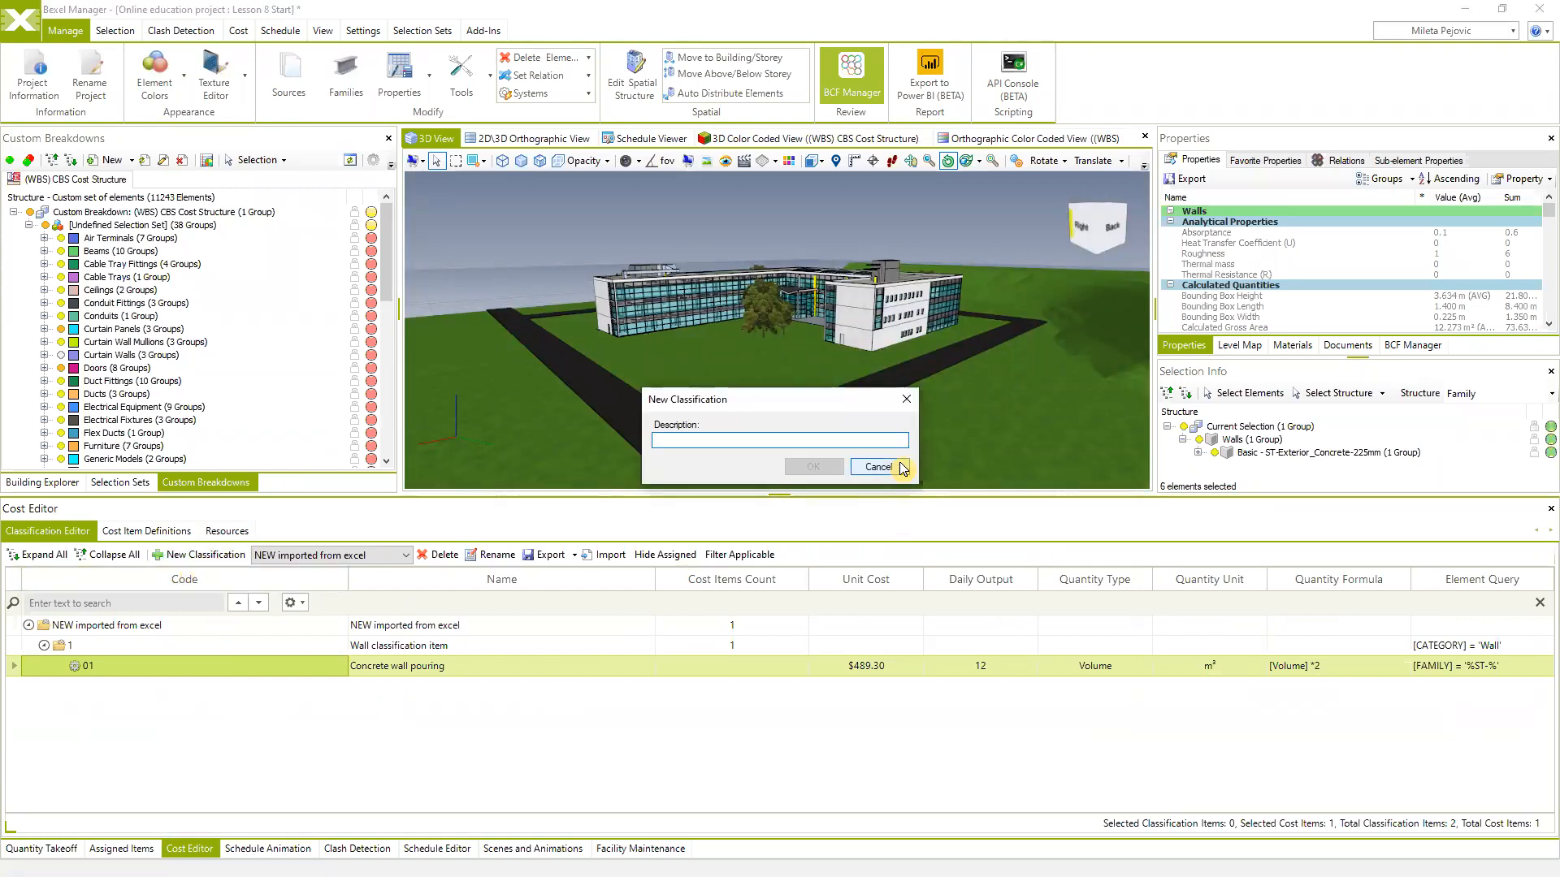
type("N")
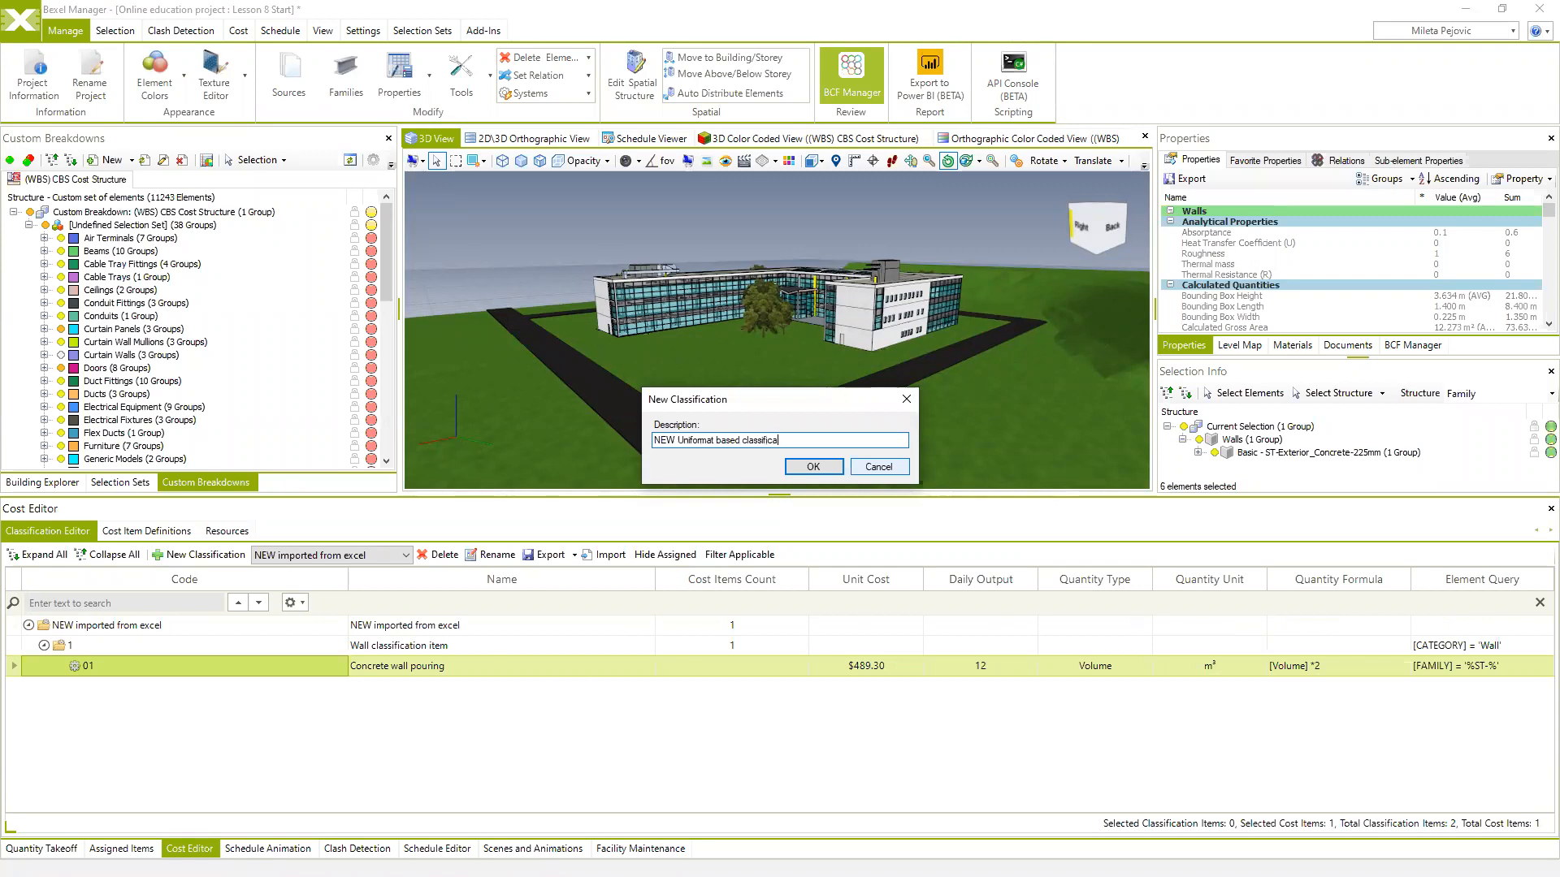
left_click(813, 465)
Import the Uniformat classification and its cost items from an Excel (.xlsx) file into the new classification
left_click(607, 555)
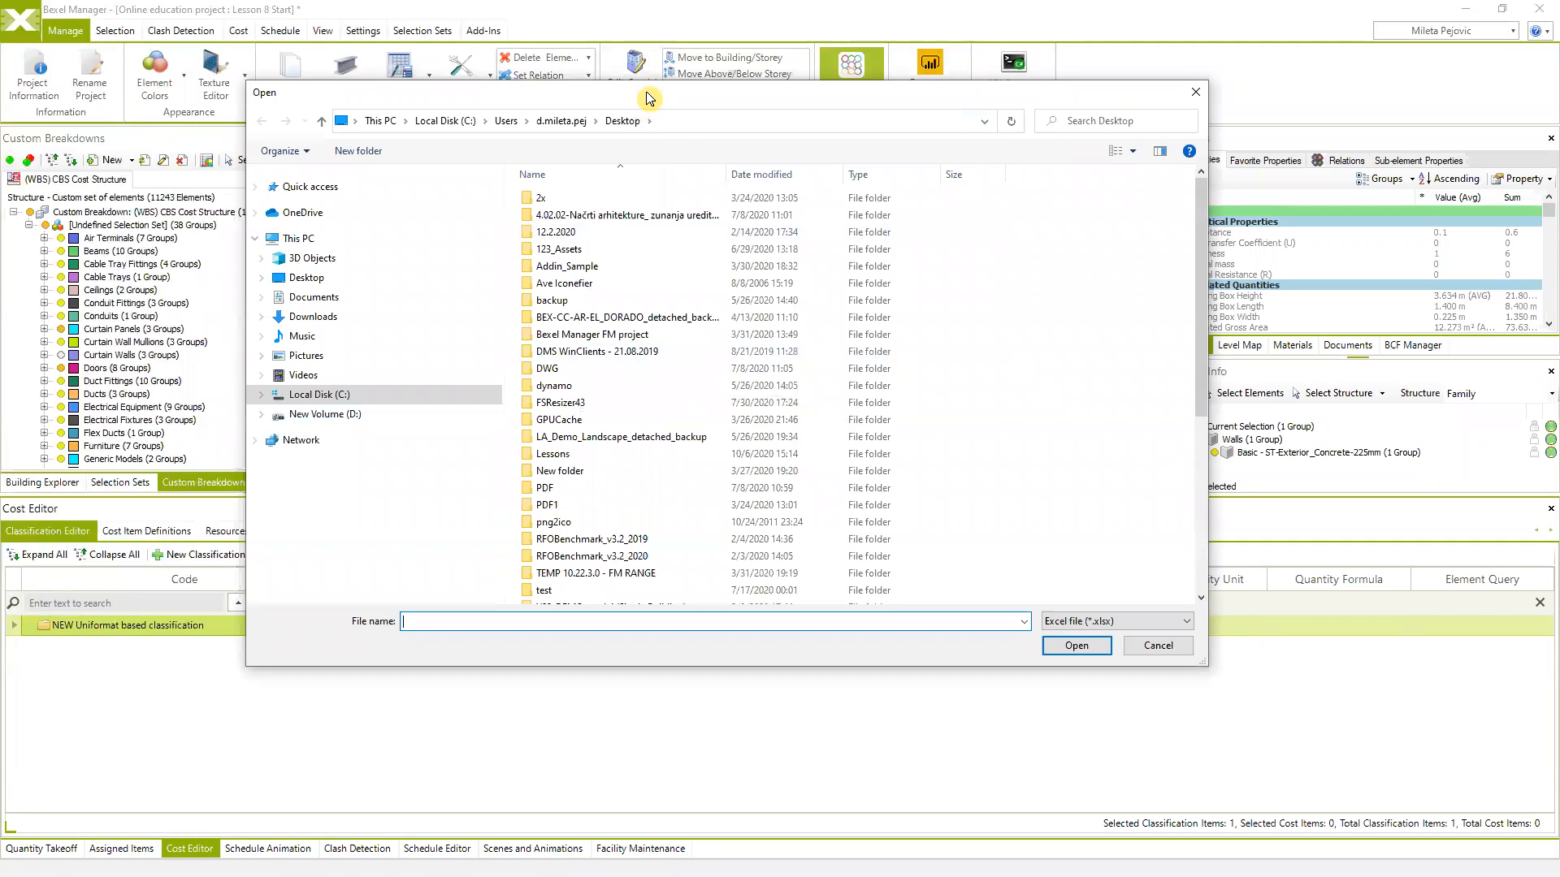
left_click_drag(650, 99, 1559, 99)
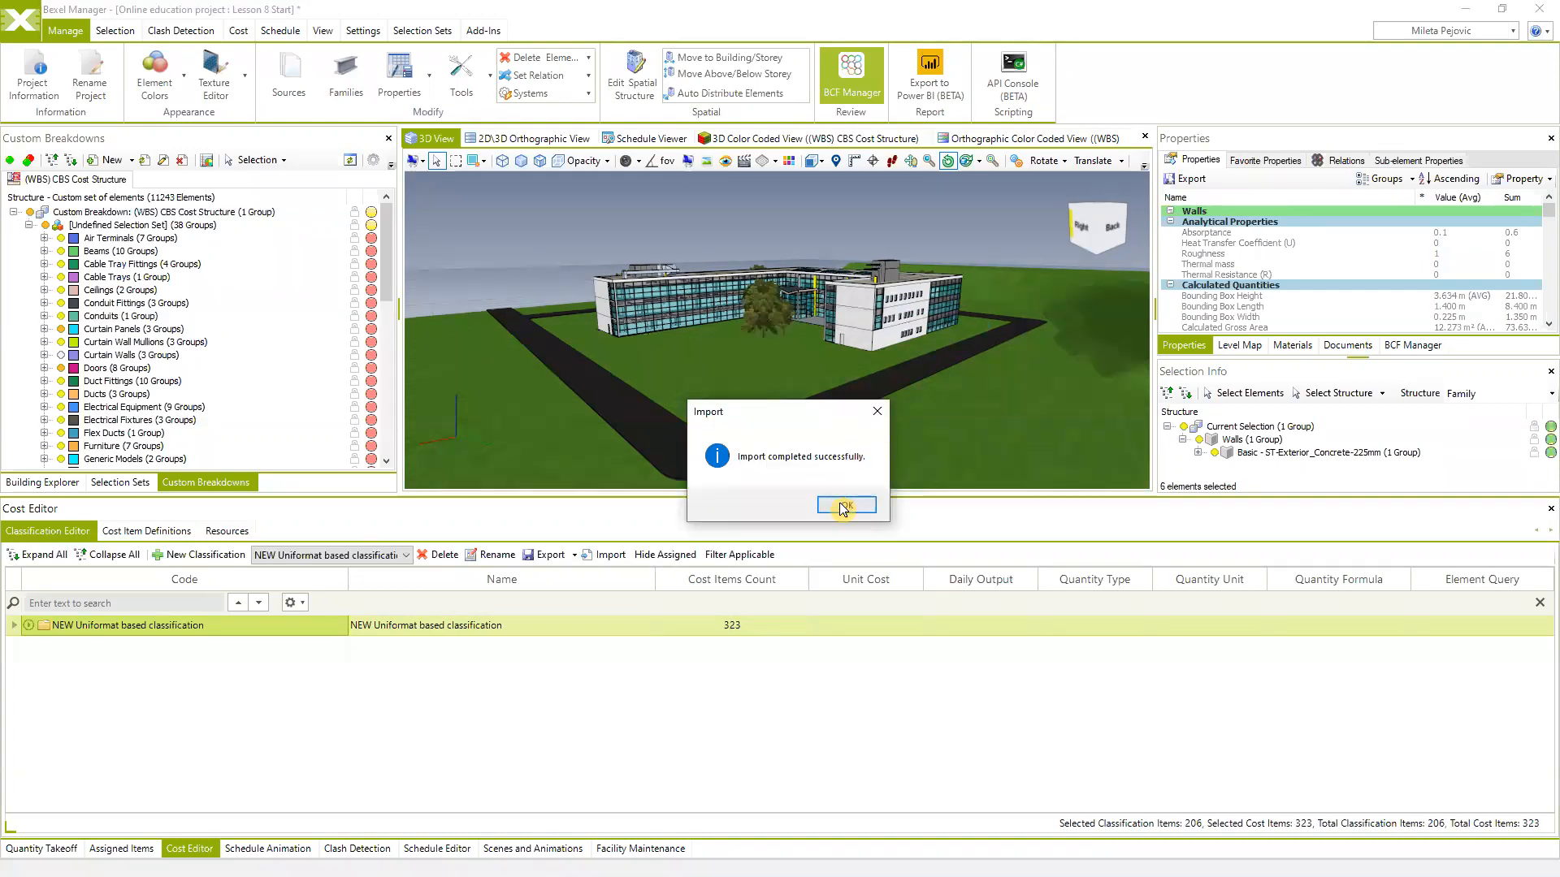
left_click(845, 505)
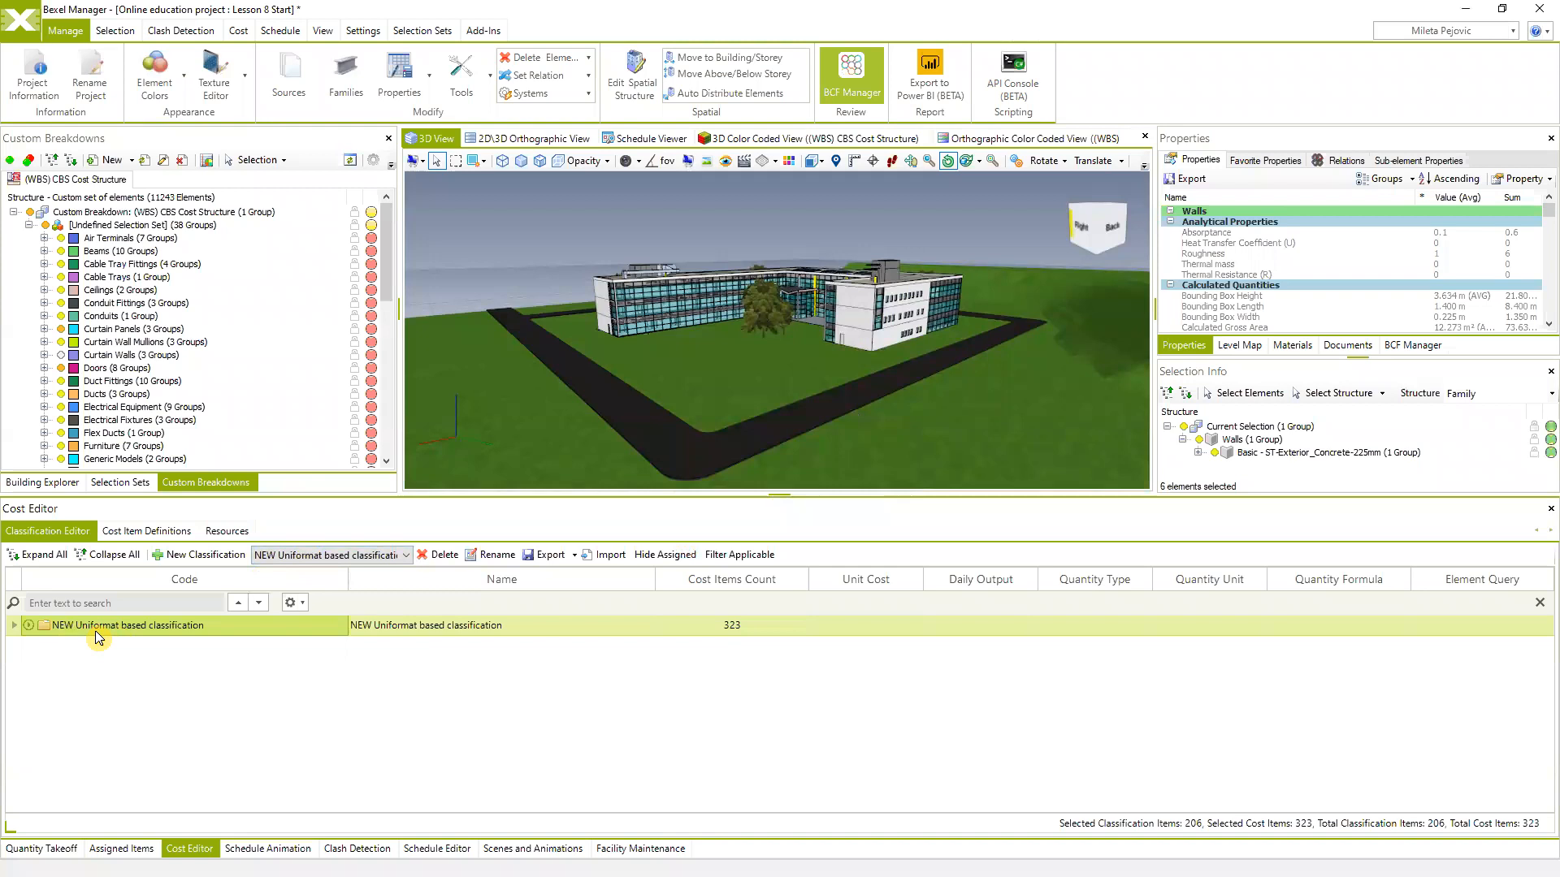
left_click(28, 625)
left_click(44, 645)
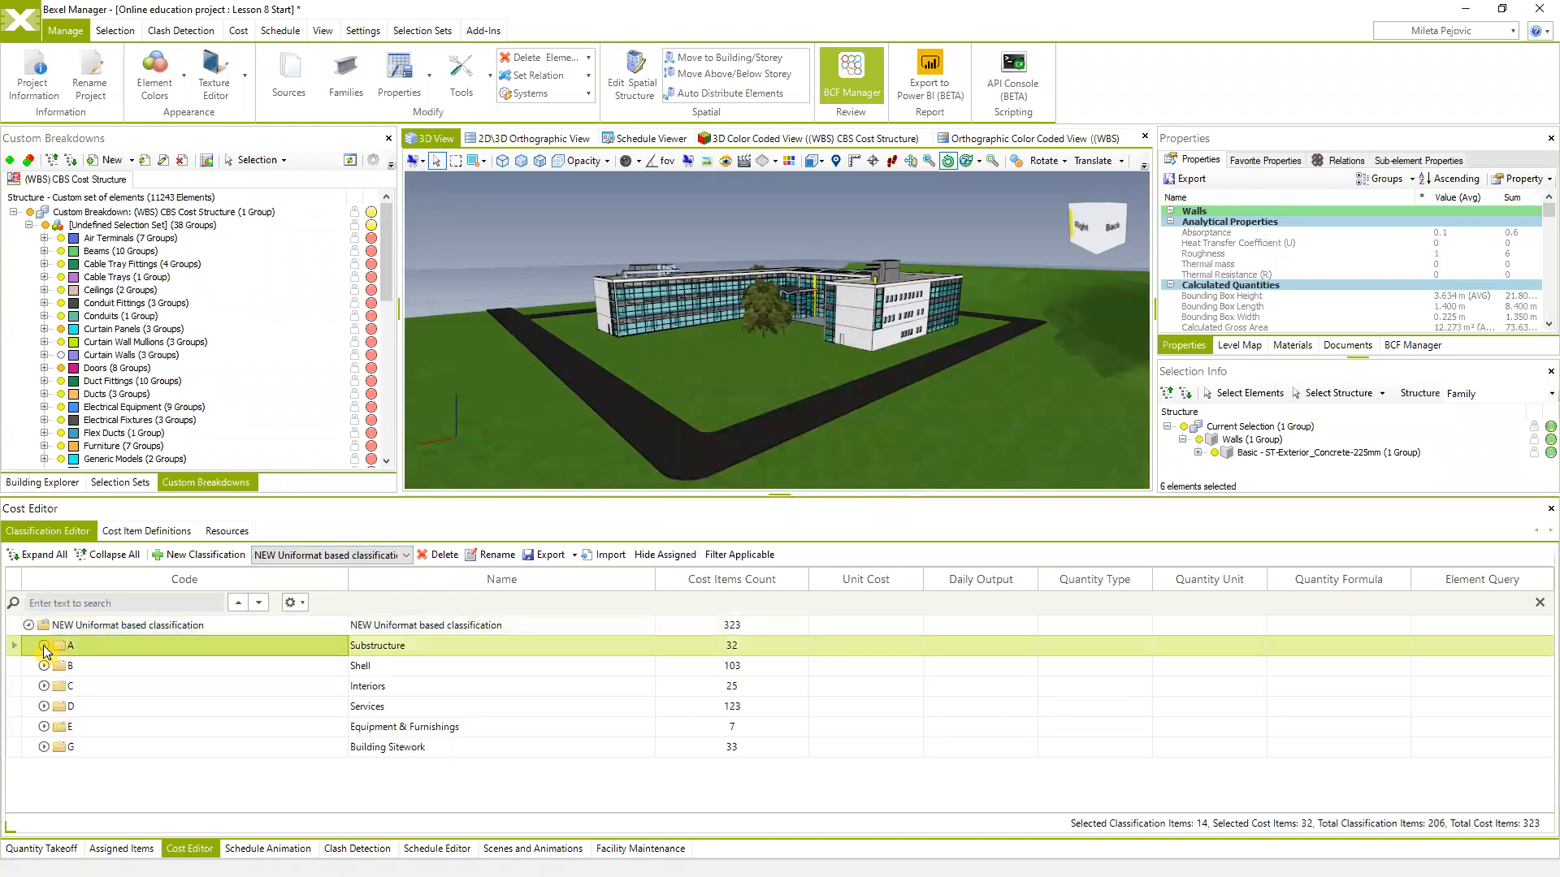
left_click(85, 666)
left_click(59, 665)
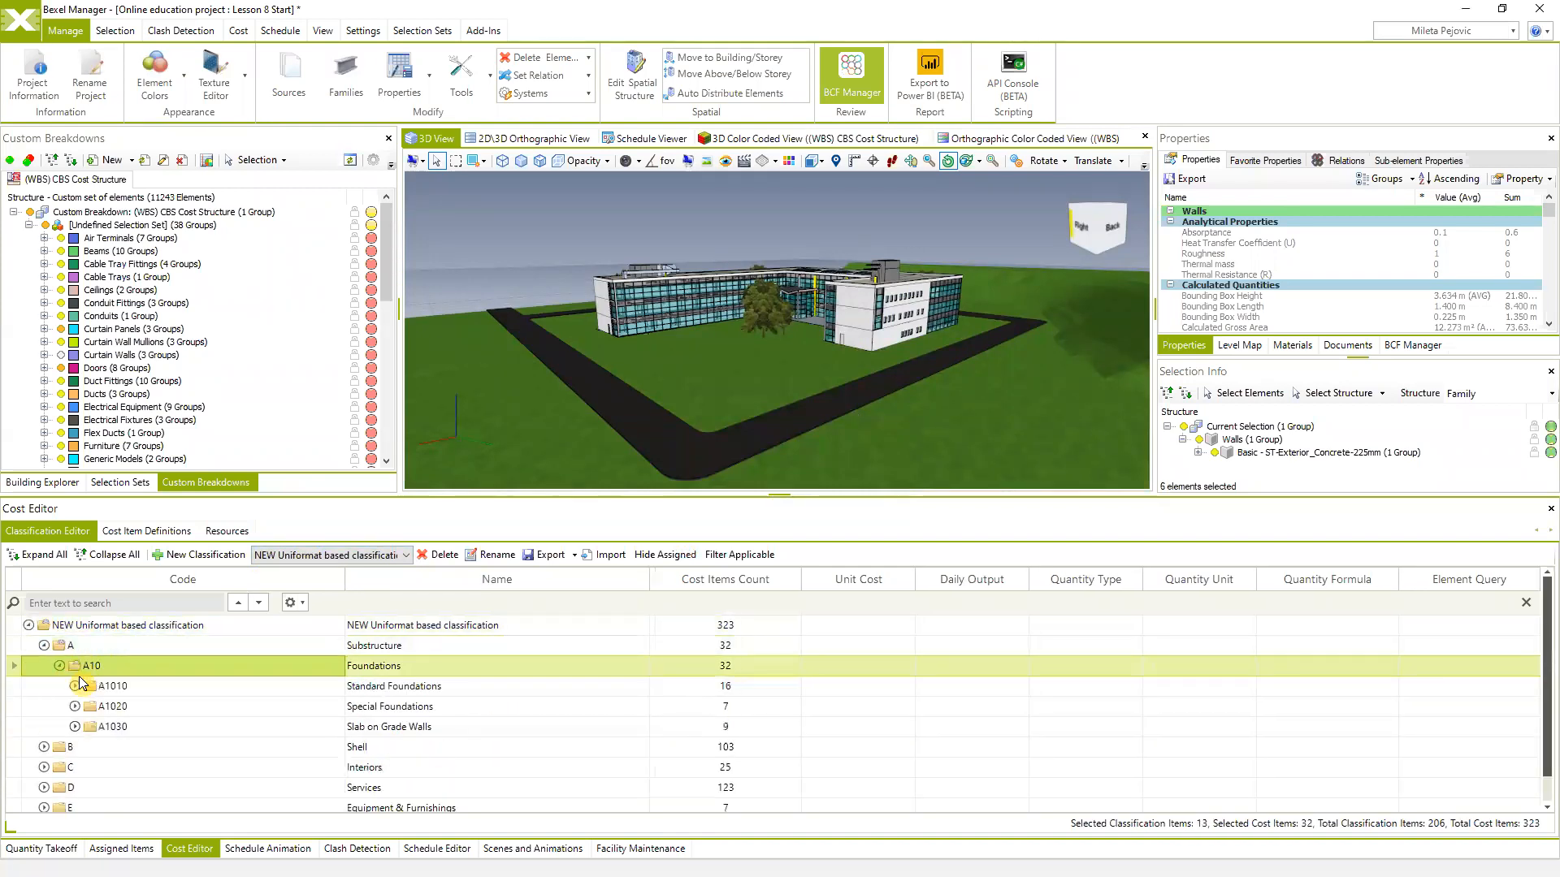
left_click(75, 686)
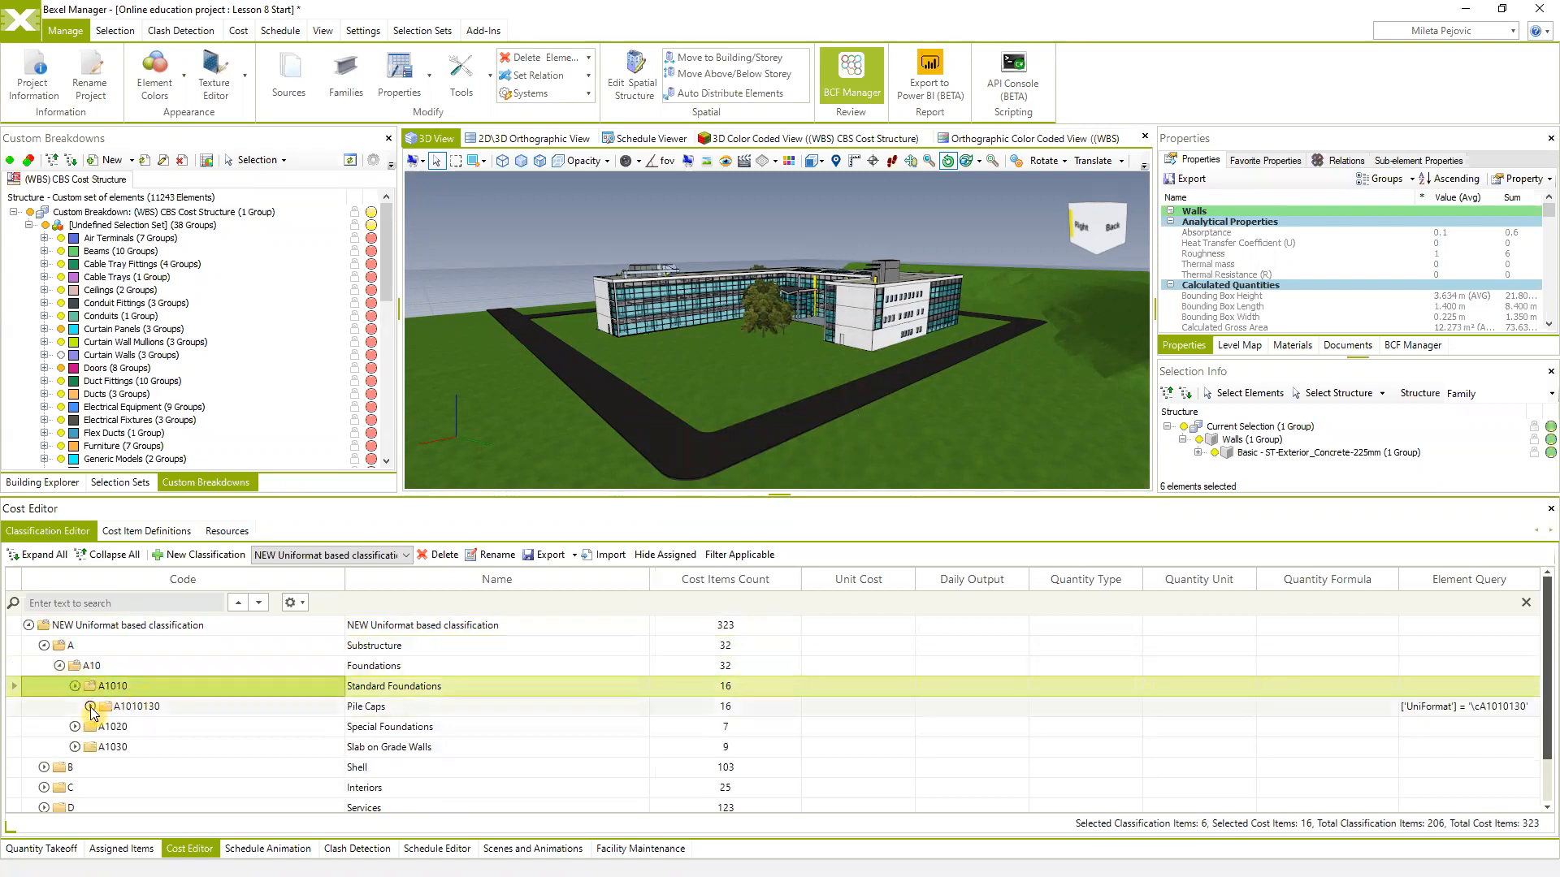
left_click(91, 707)
left_click(106, 727)
left_click(167, 749)
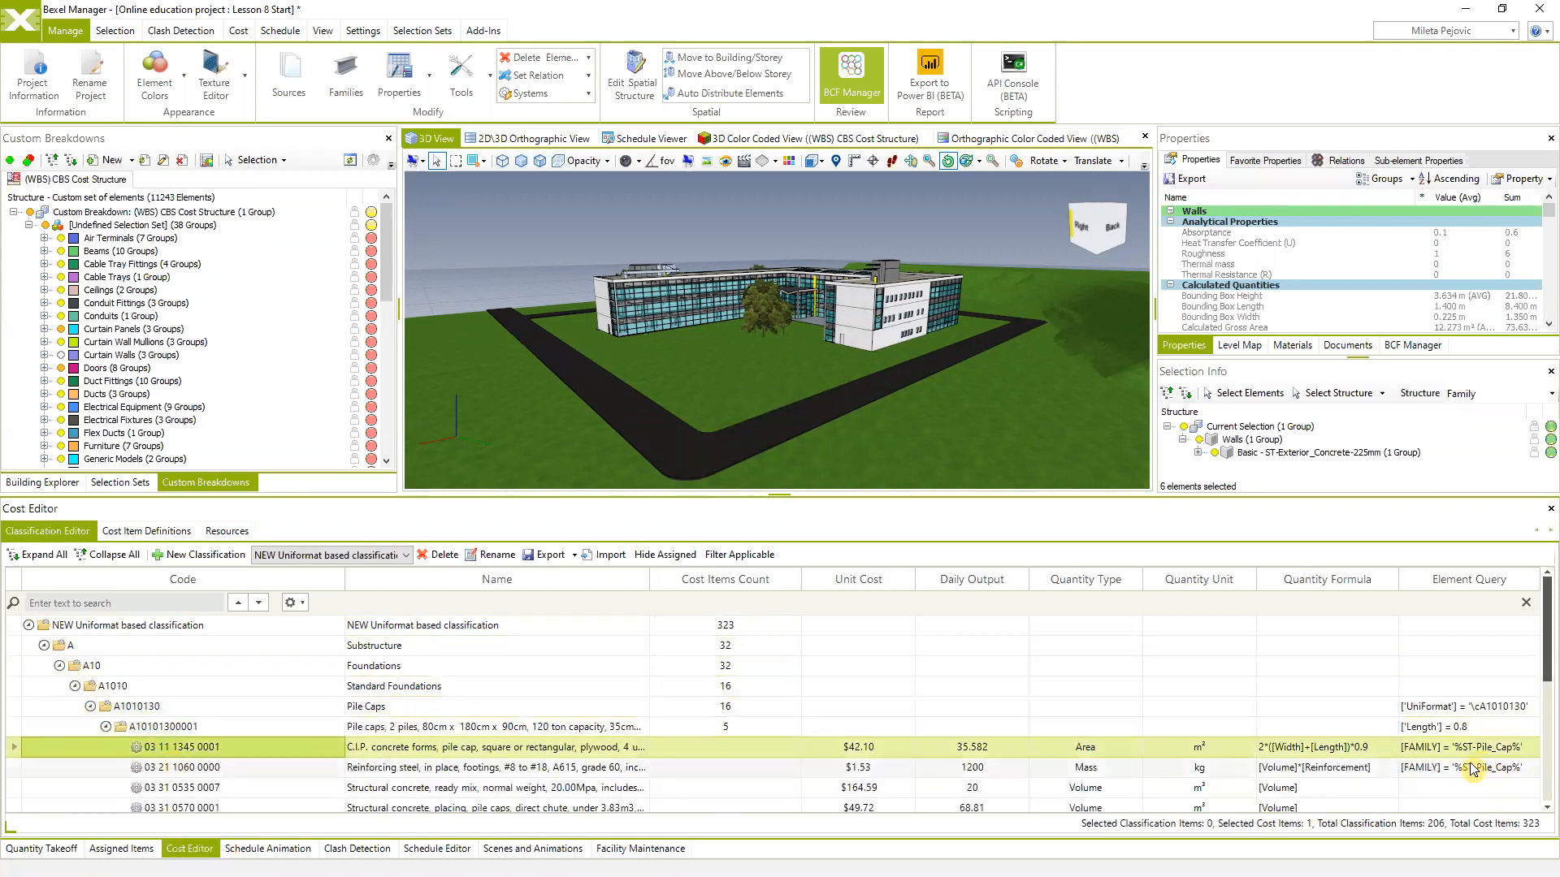
scroll(320, 736, "down", 1)
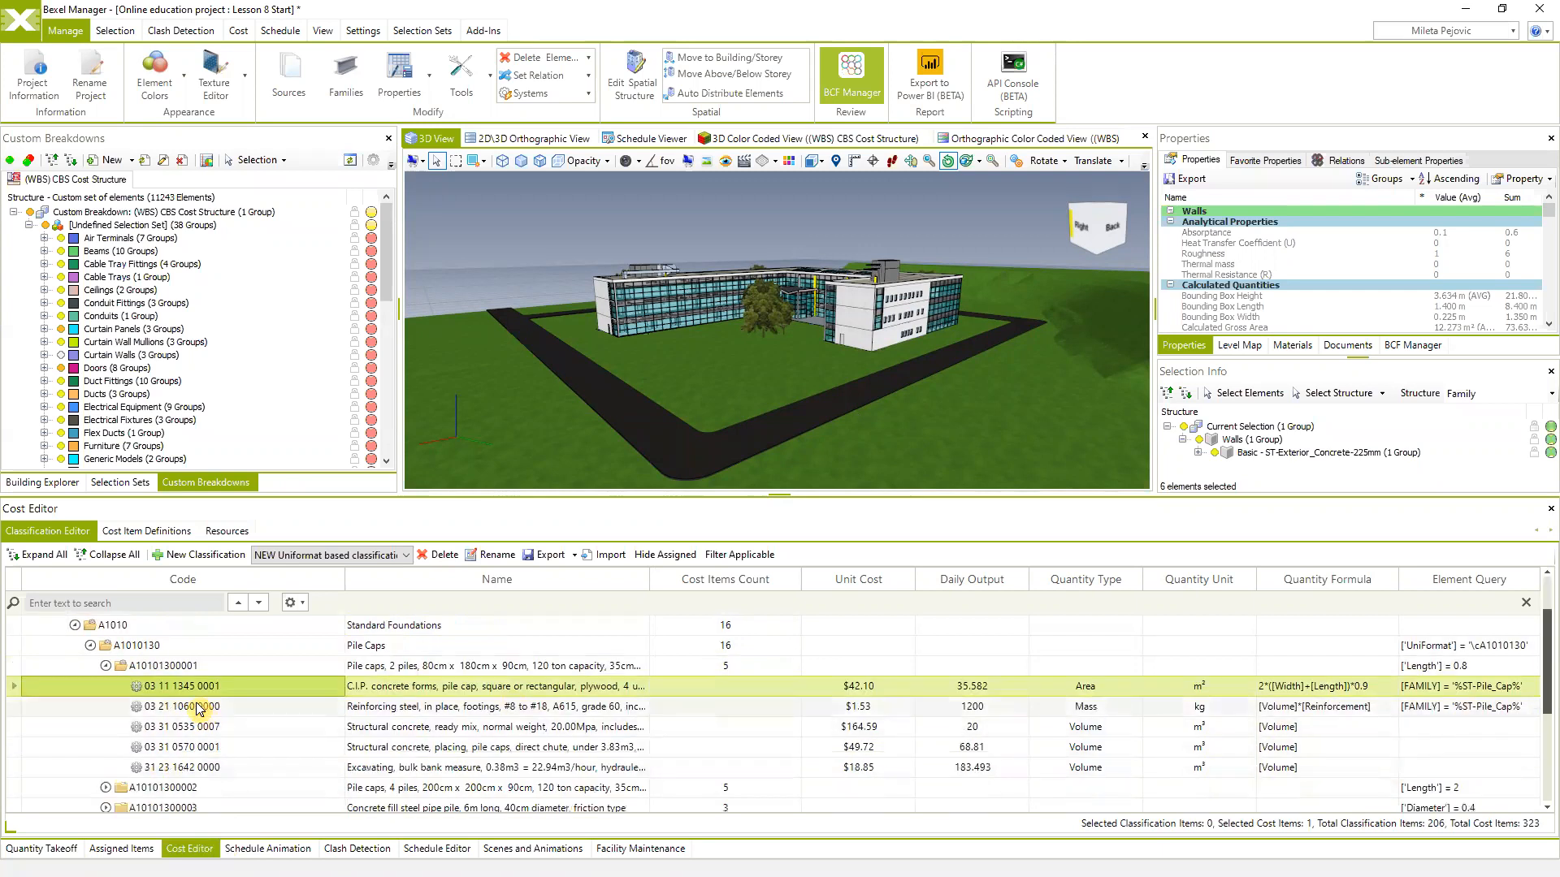
left_click(168, 666)
right_click(168, 666)
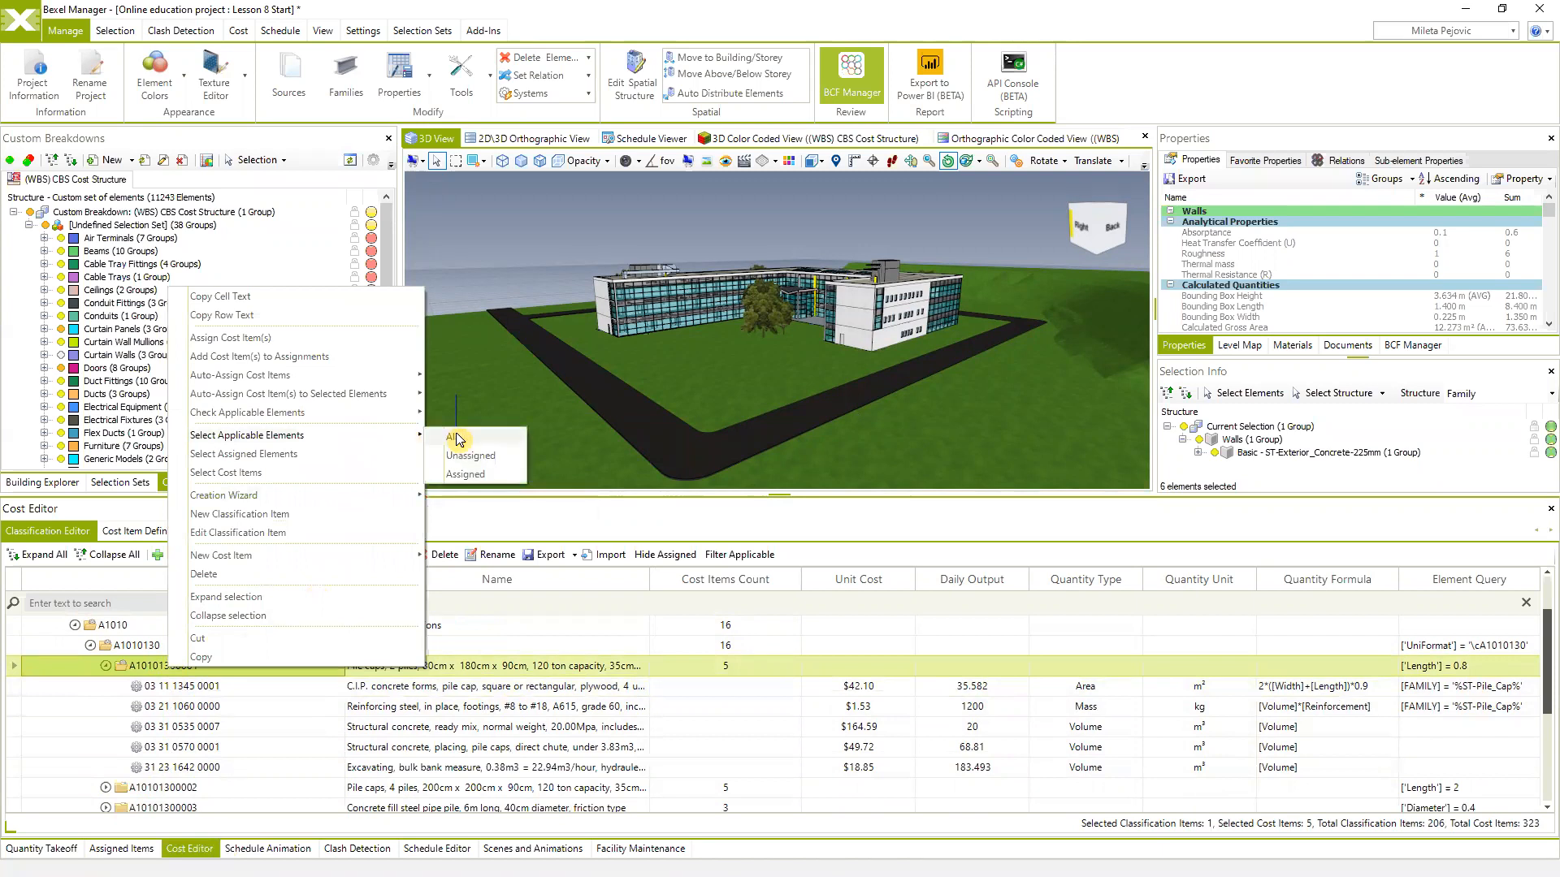
left_click(484, 440)
mouse_move(784, 384)
left_mouse_down()
mouse_move(821, 380)
mouse_move(840, 391)
mouse_move(829, 399)
left_mouse_up()
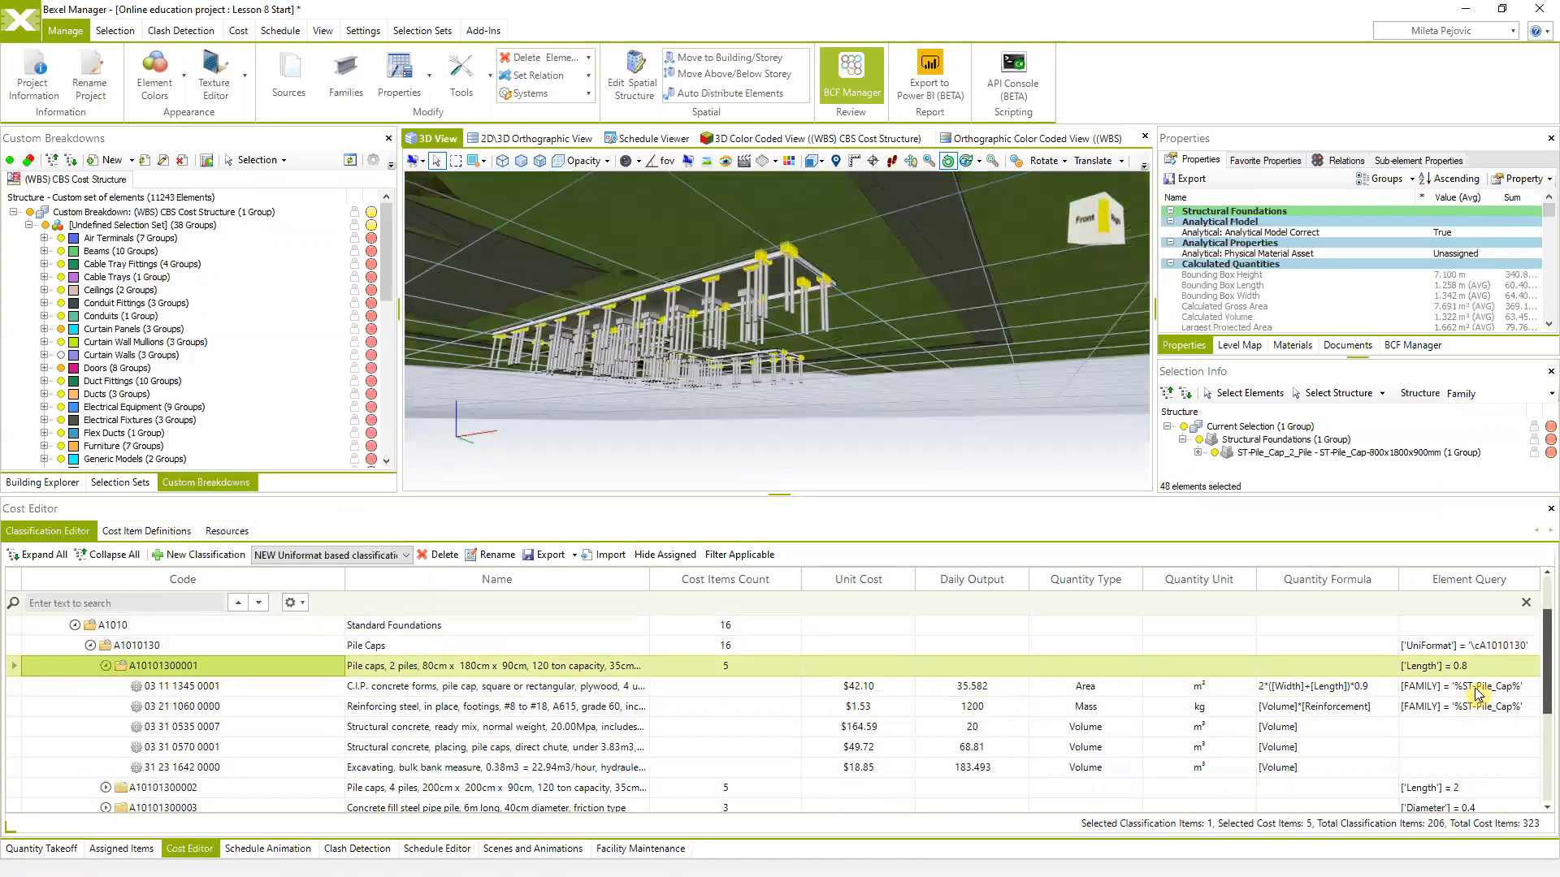
left_click(207, 686)
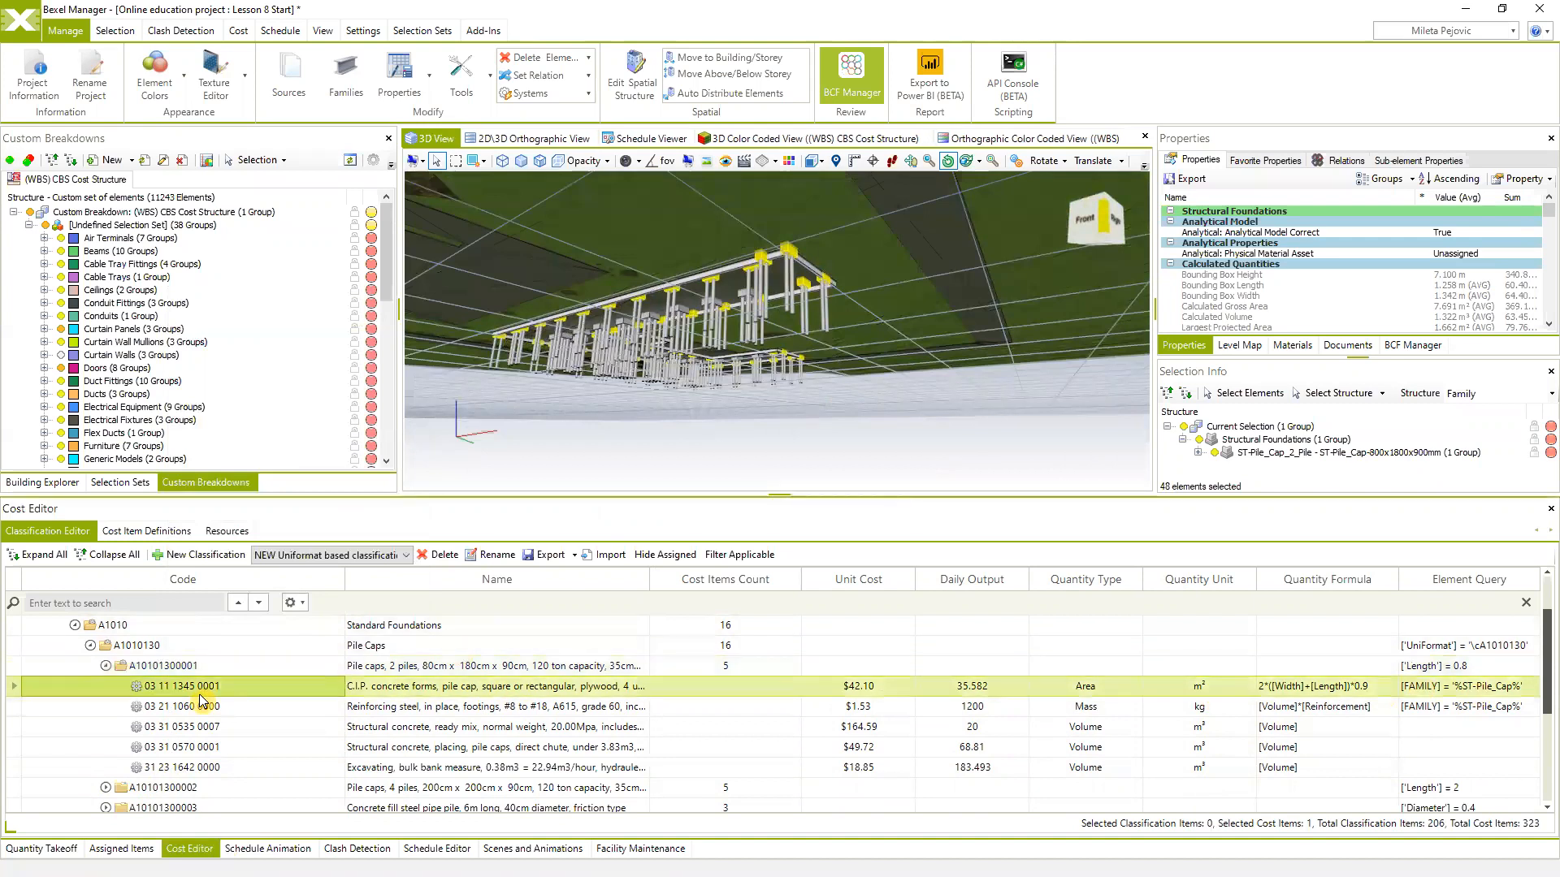
right_click(202, 701)
left_click(301, 583)
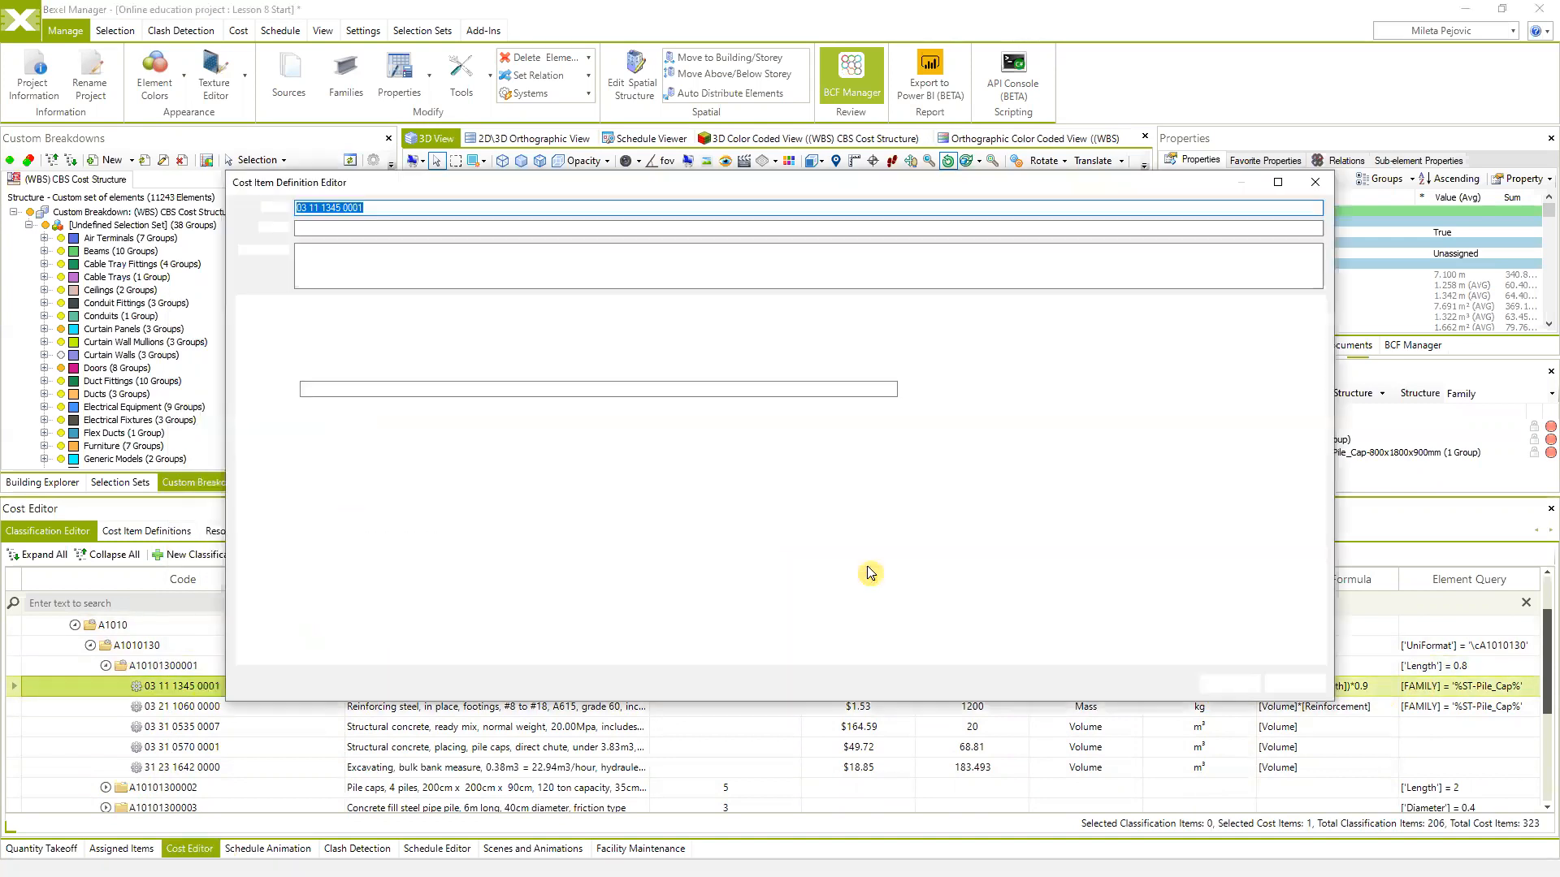
left_click(302, 304)
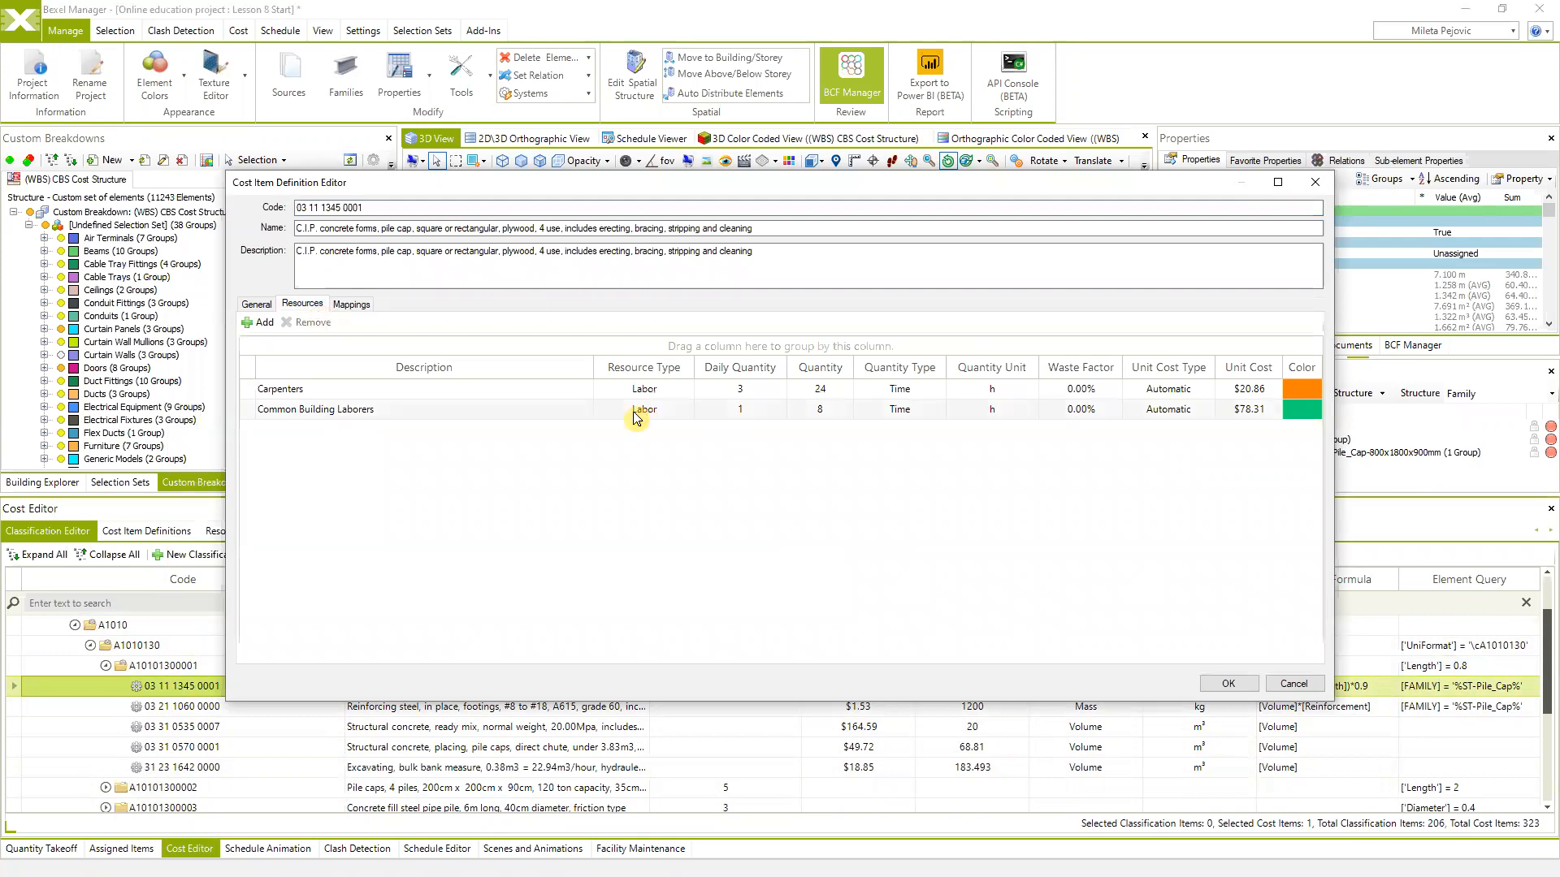
left_click(256, 304)
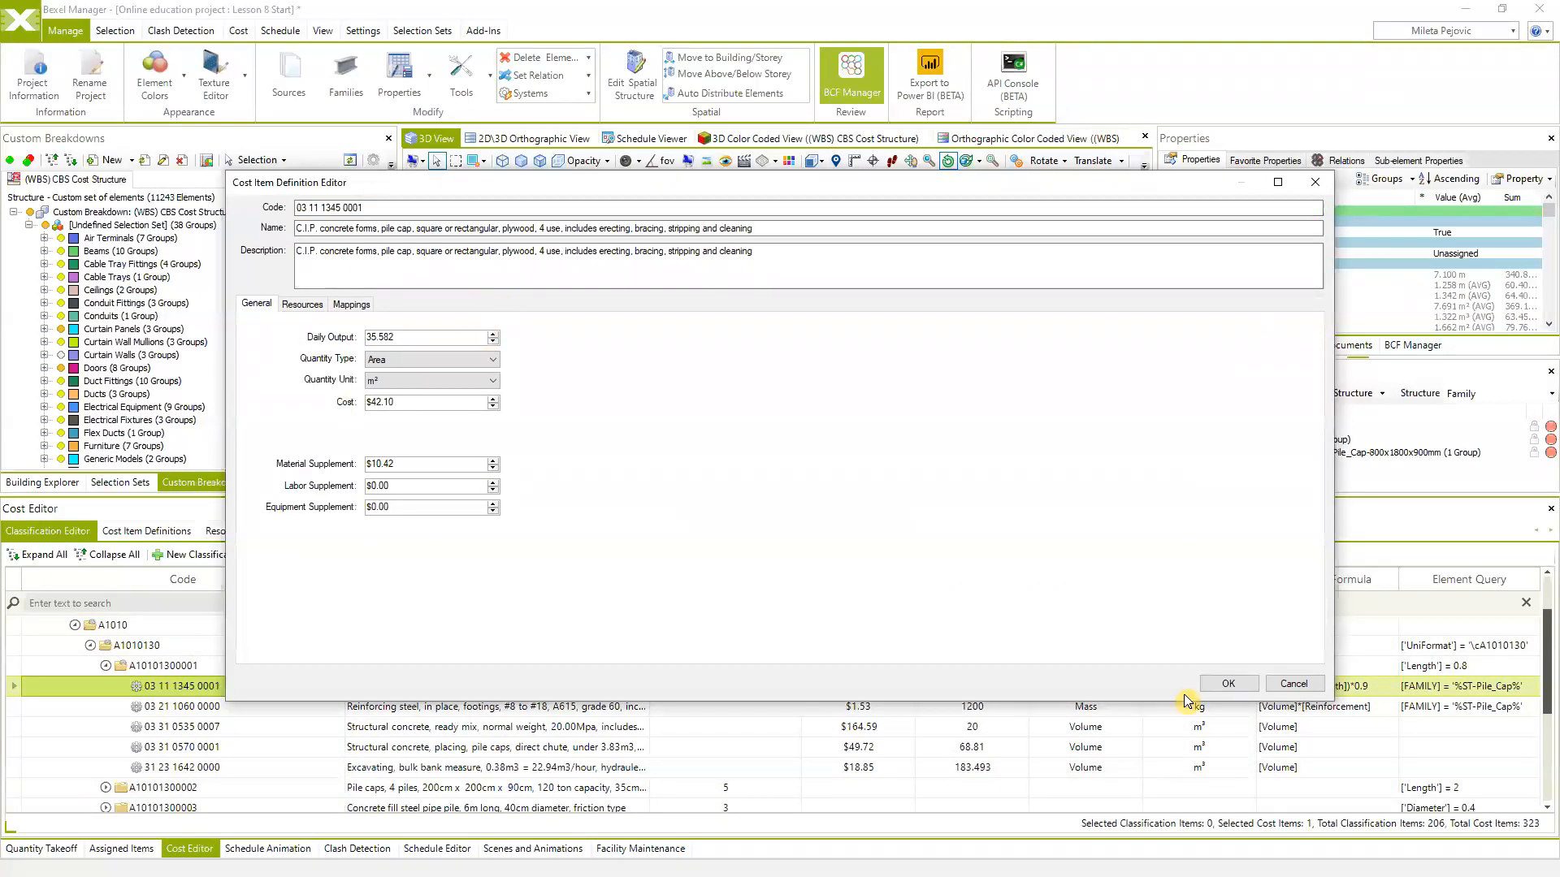
left_click(1293, 683)
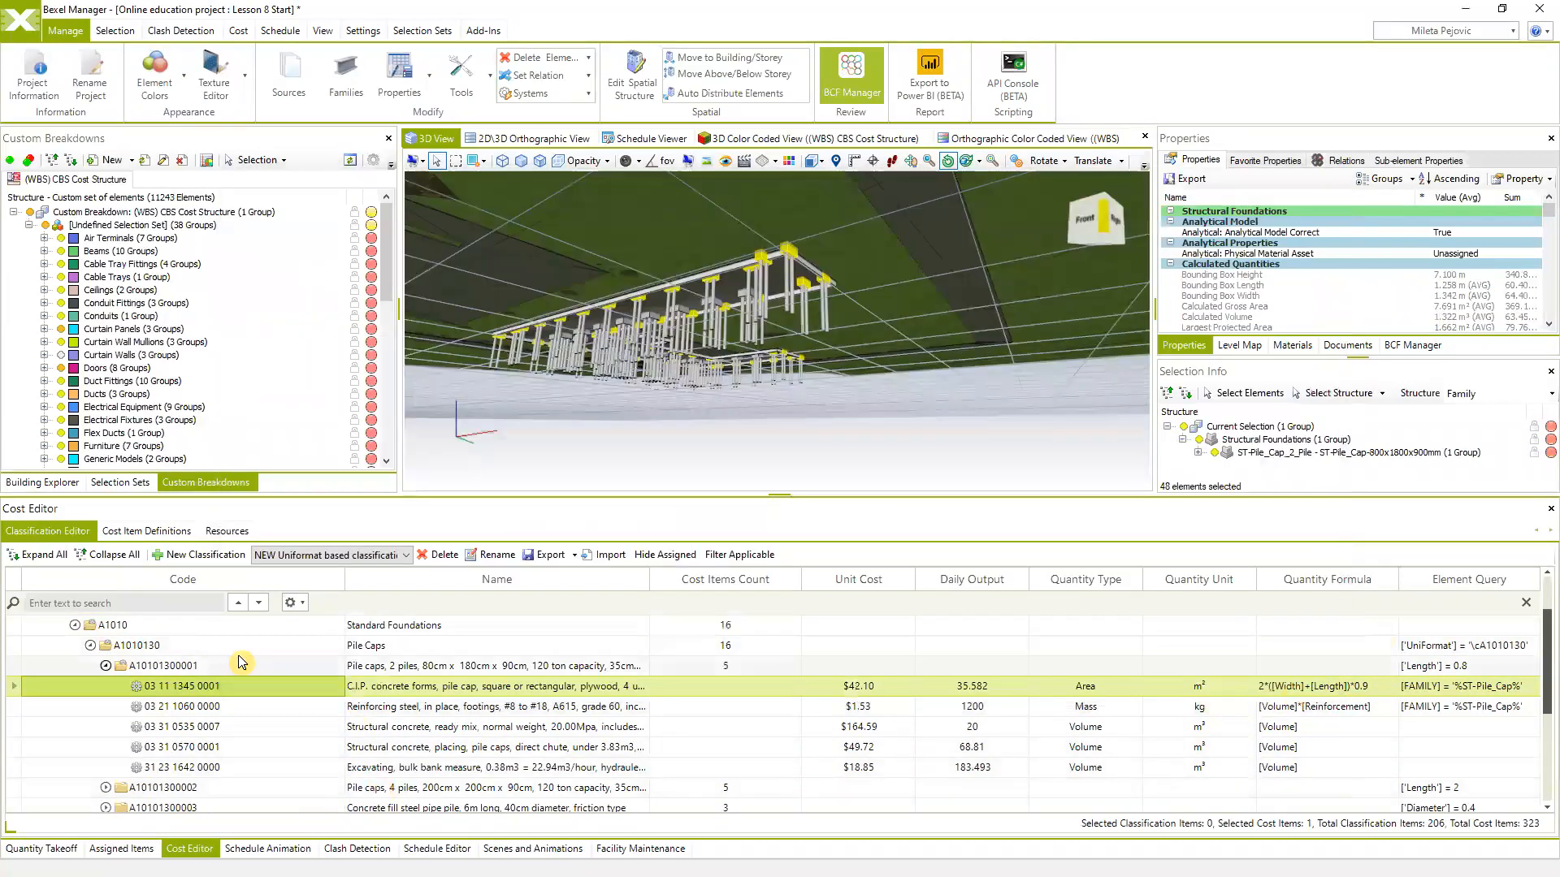
Auto-assign all cost items of NEW Uniformat based classification to a new cost version, without copying the unassigned items' information
scroll(241, 662, "up", 1)
left_click(124, 628)
right_click(125, 628)
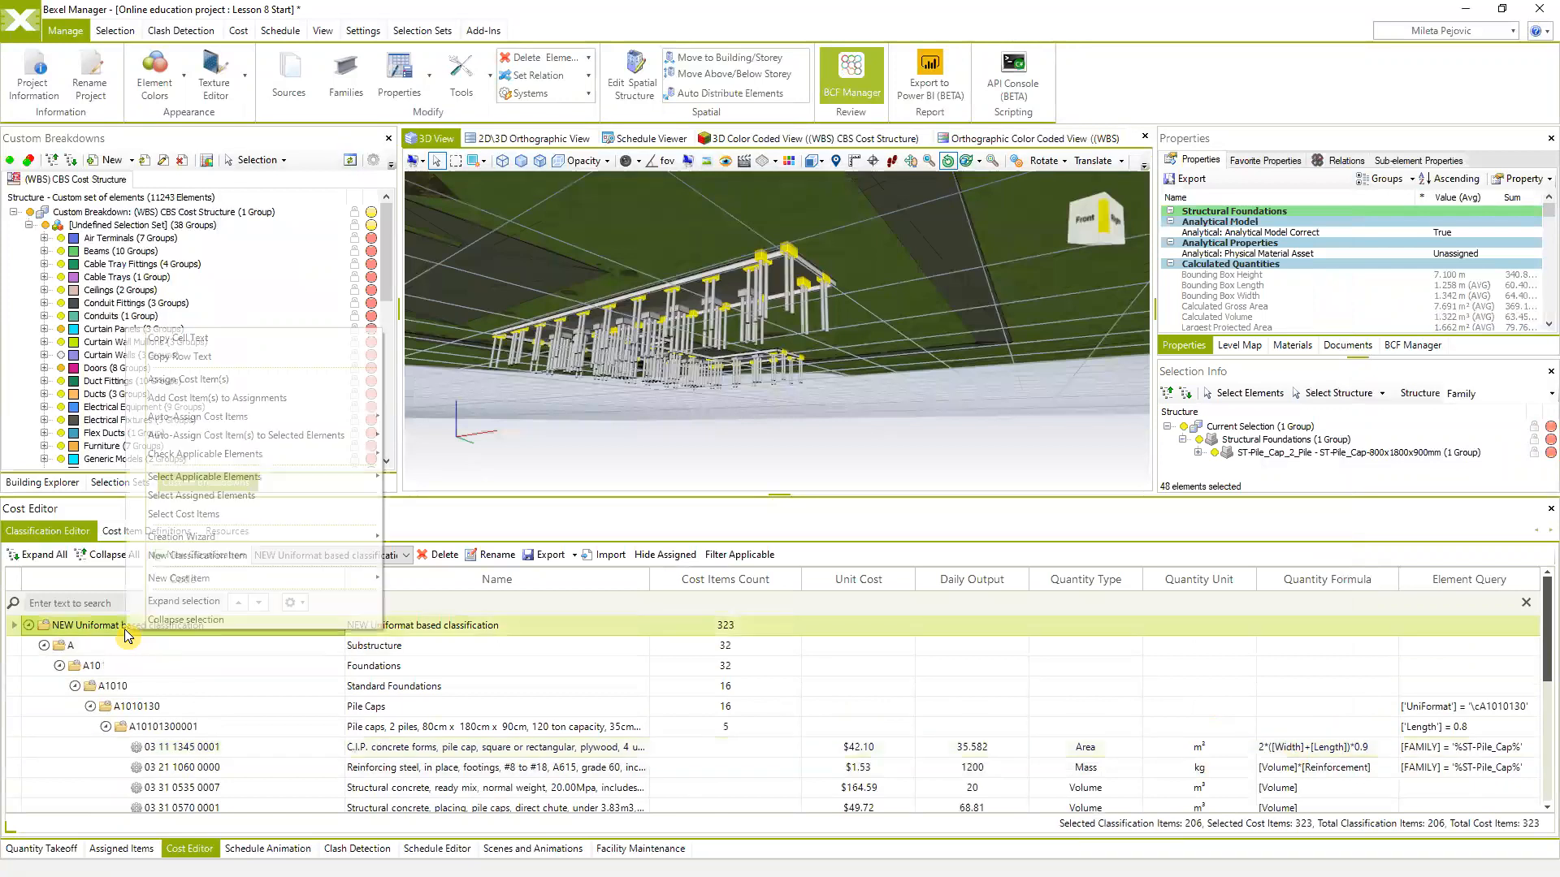
mouse_move(355, 424)
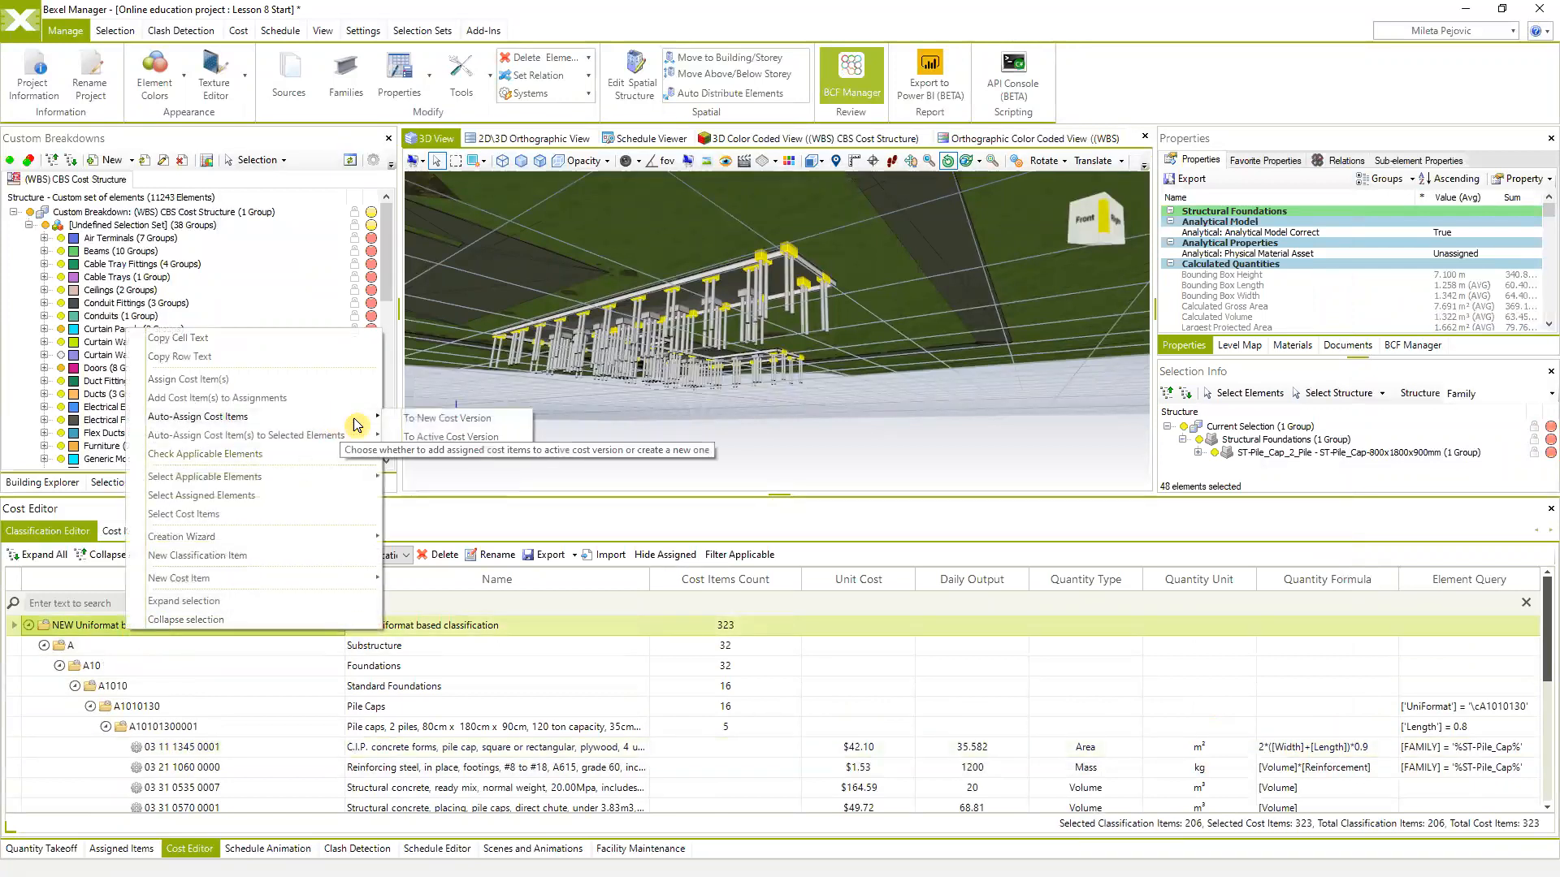
left_click(493, 418)
left_click(849, 506)
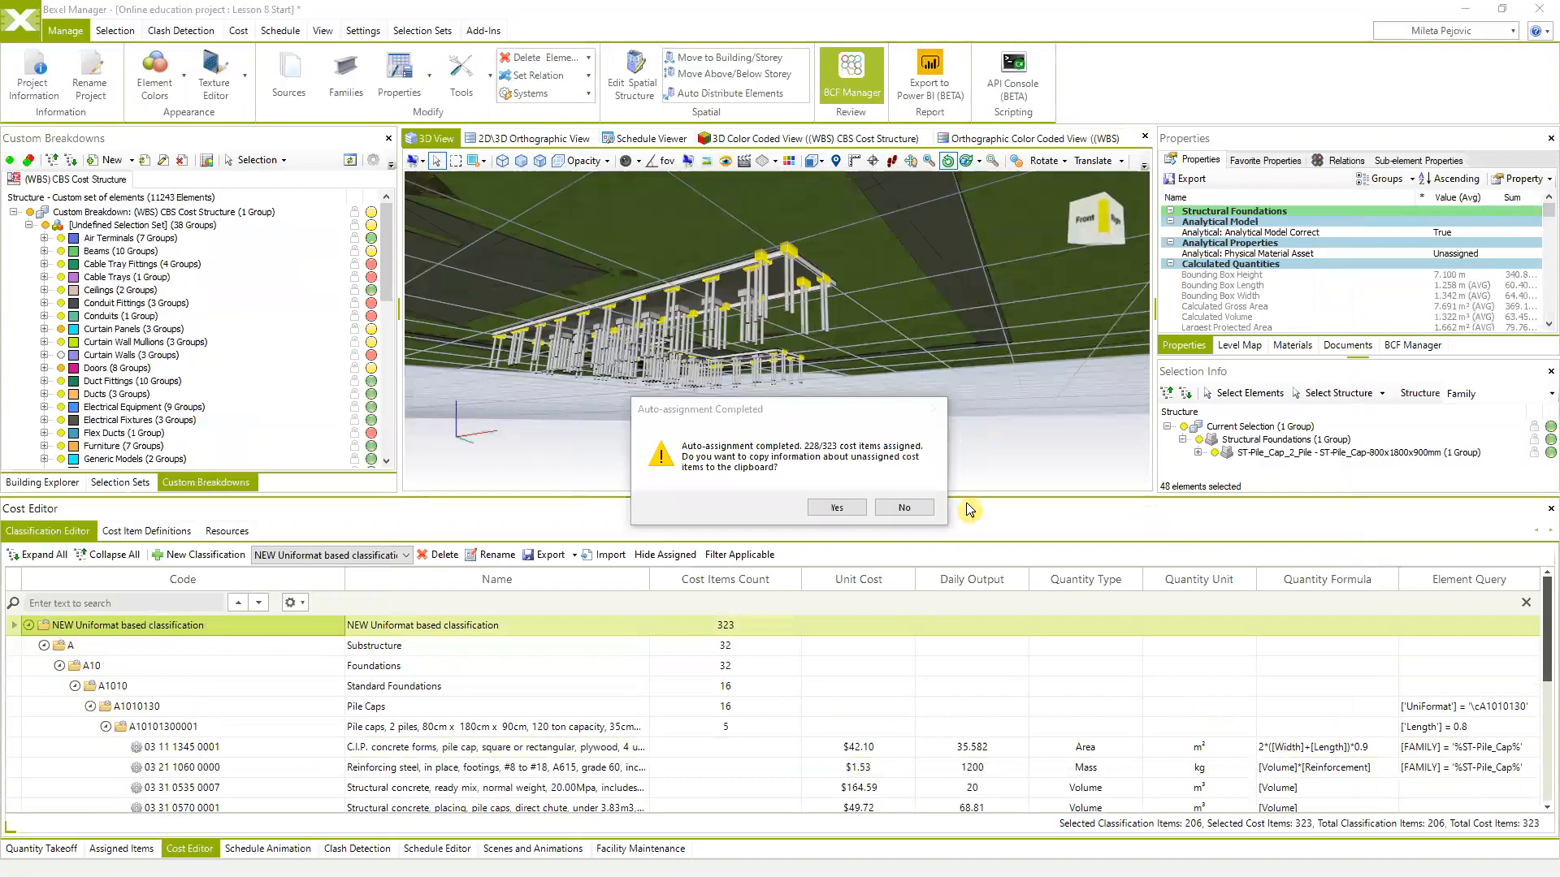
left_click(899, 509)
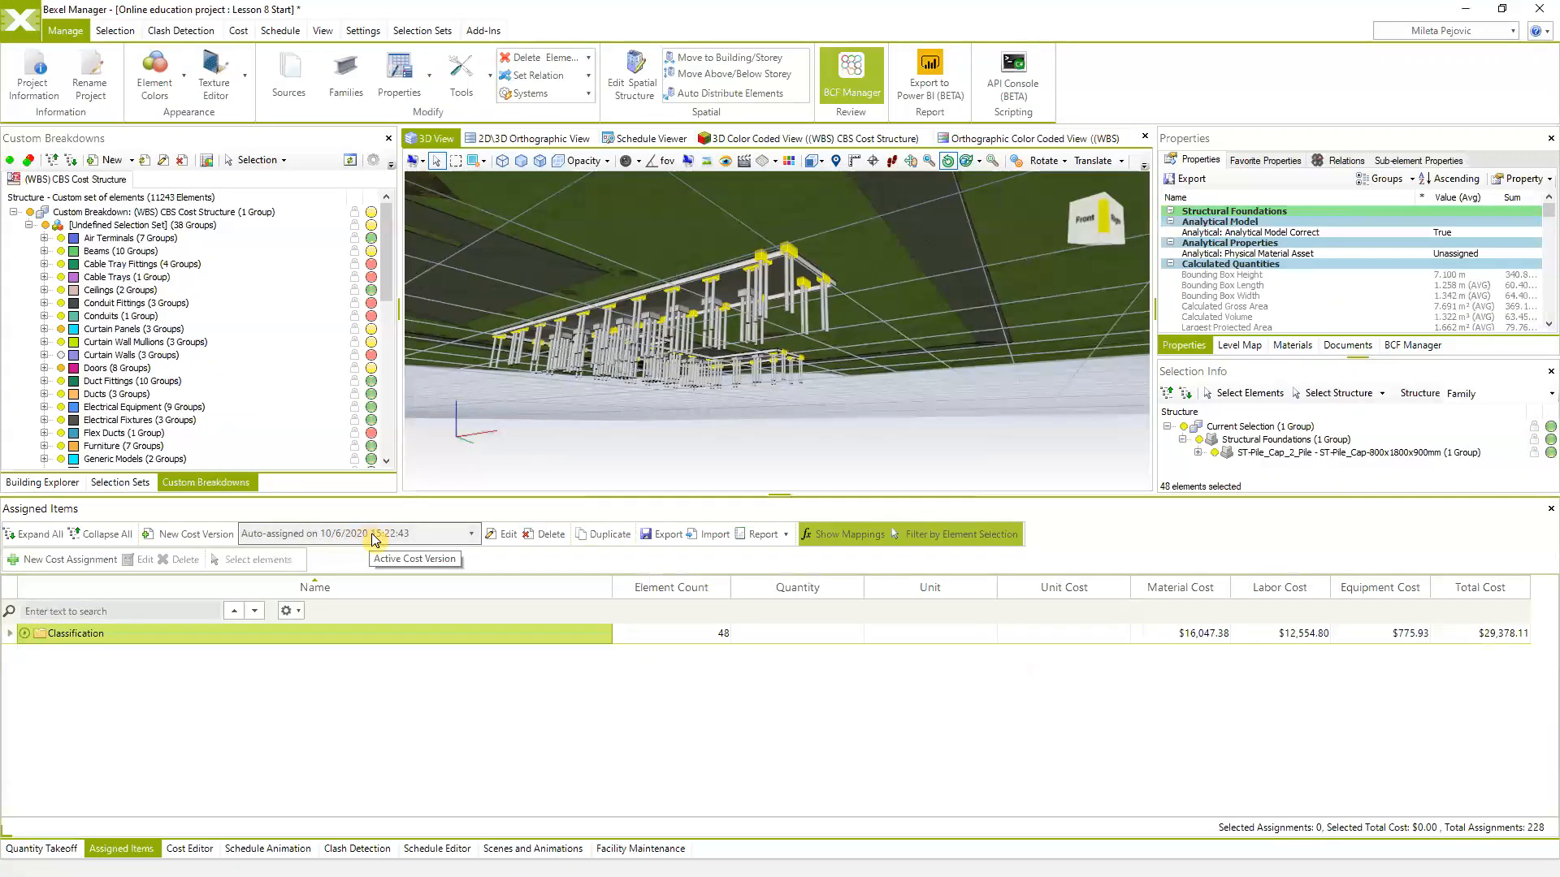
Turn off filtering by element selection in Assigned Items and check the total cost against the whole building
middle_click_drag(790, 357, 493, 527)
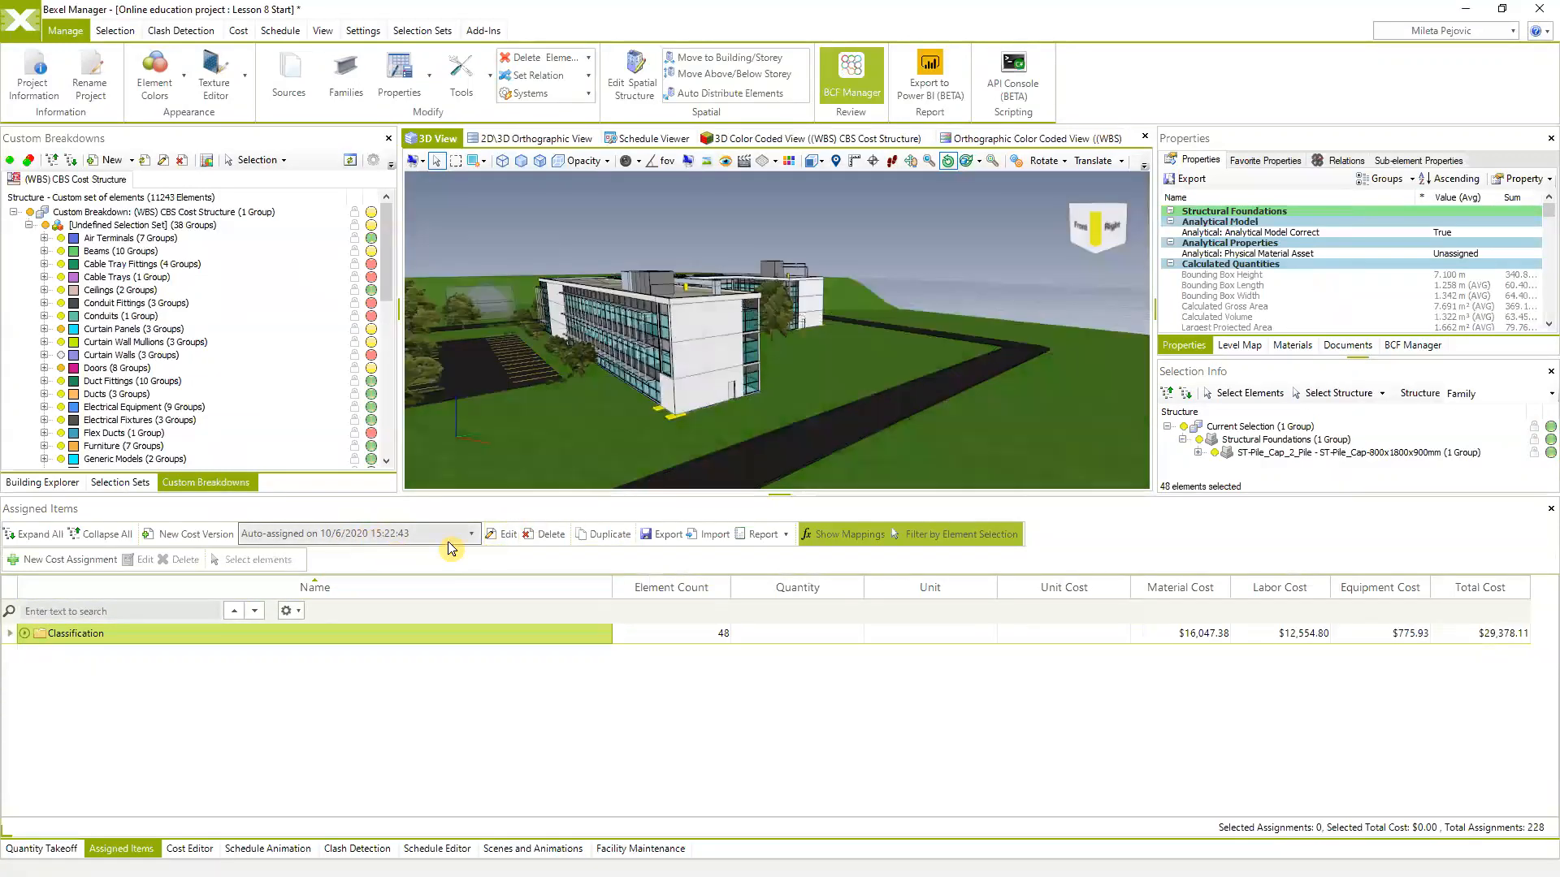
left_click(966, 534)
scroll(974, 353, "down", 5)
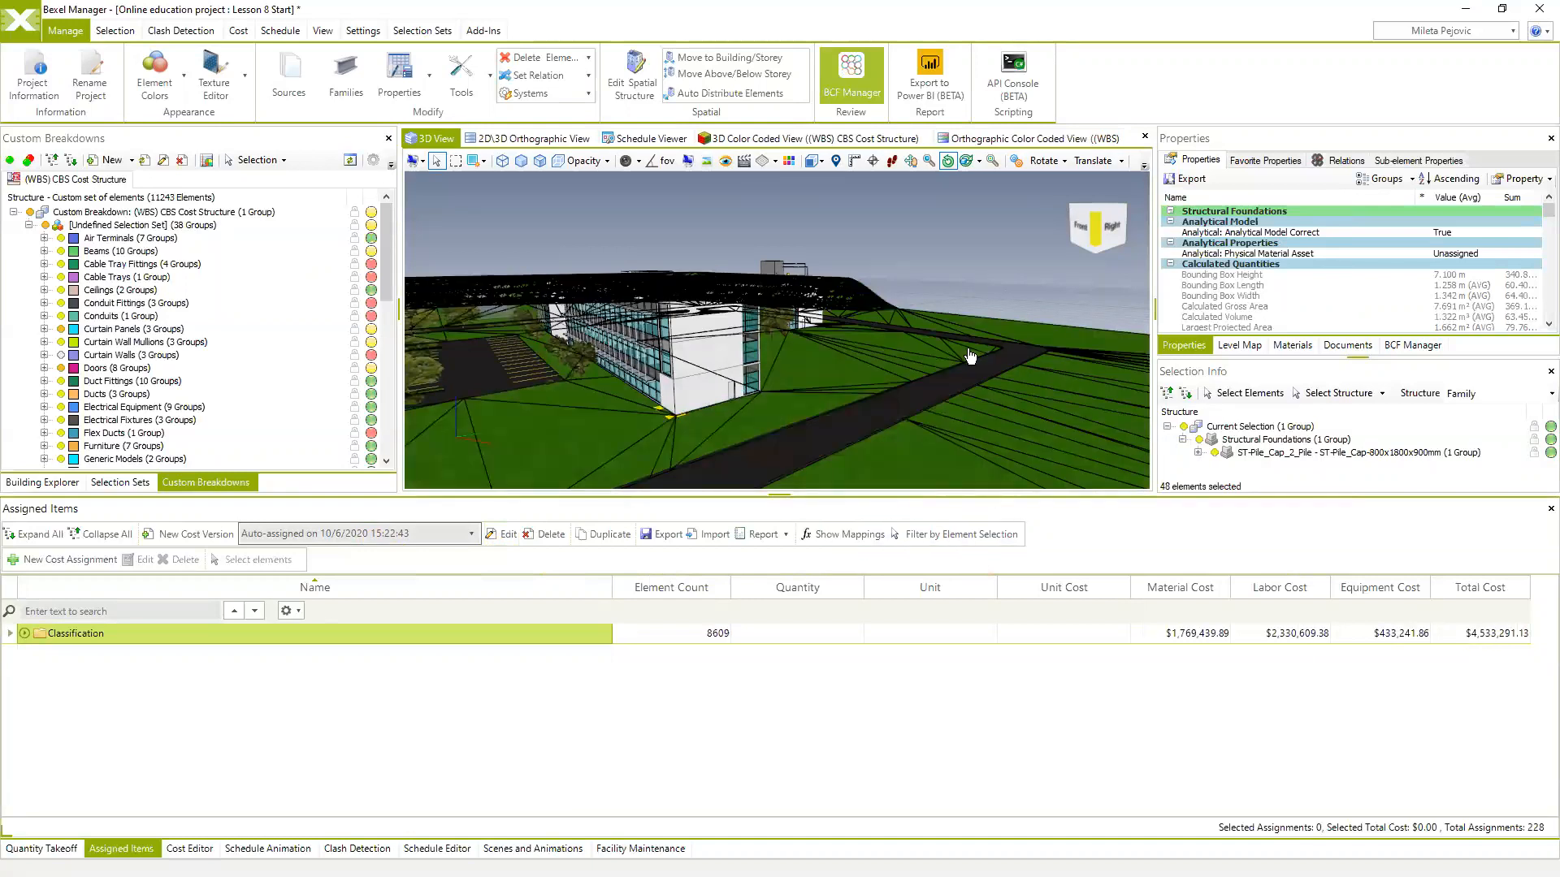
middle_click_drag(878, 291, 805, 284)
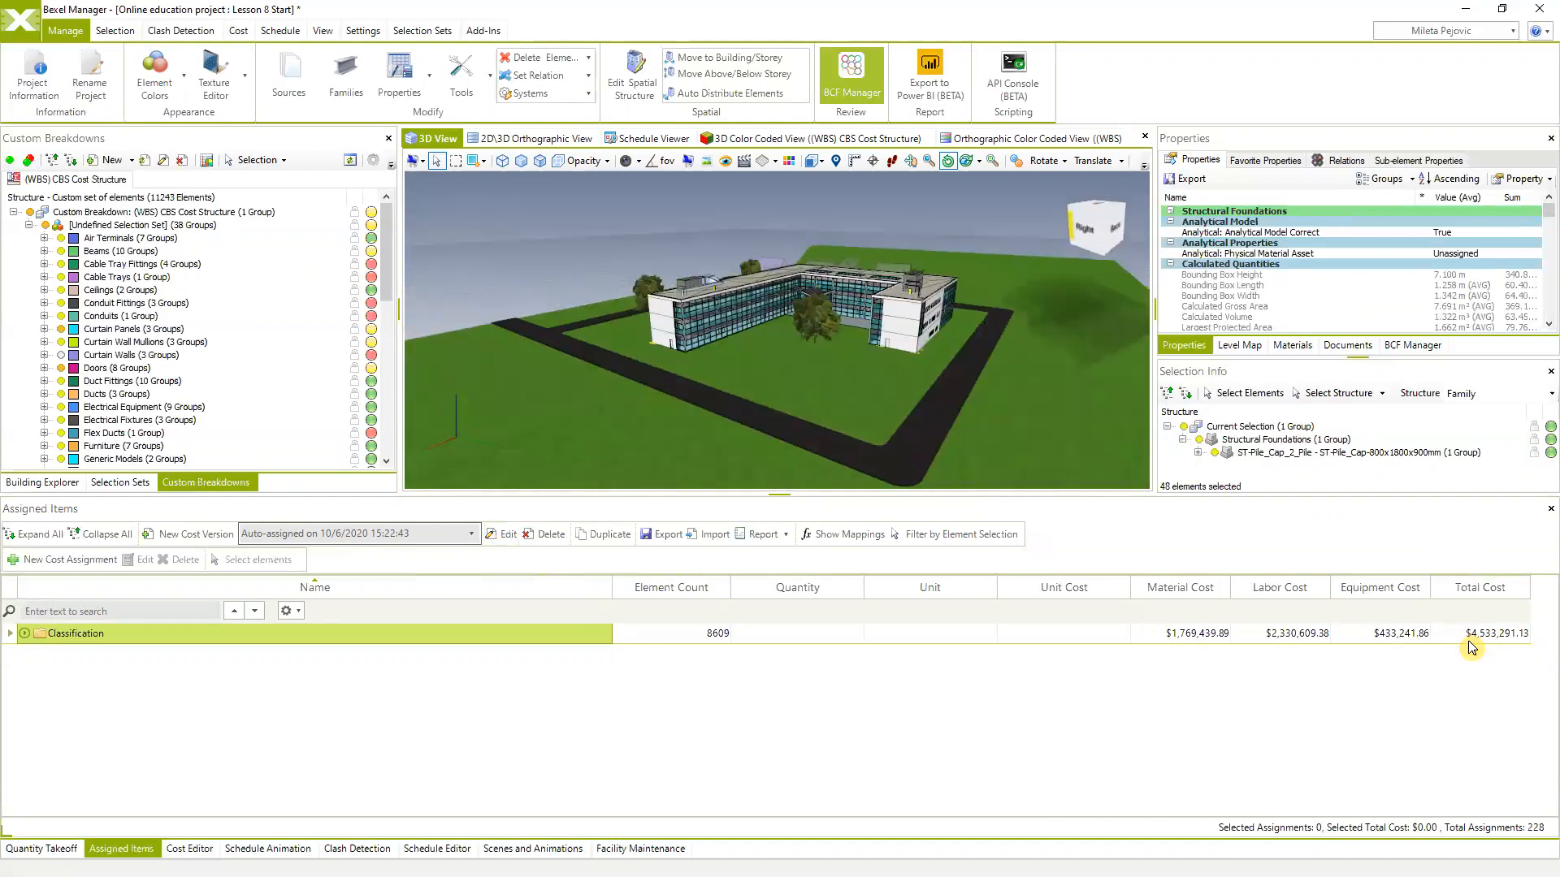
middle_click_drag(821, 410, 802, 372)
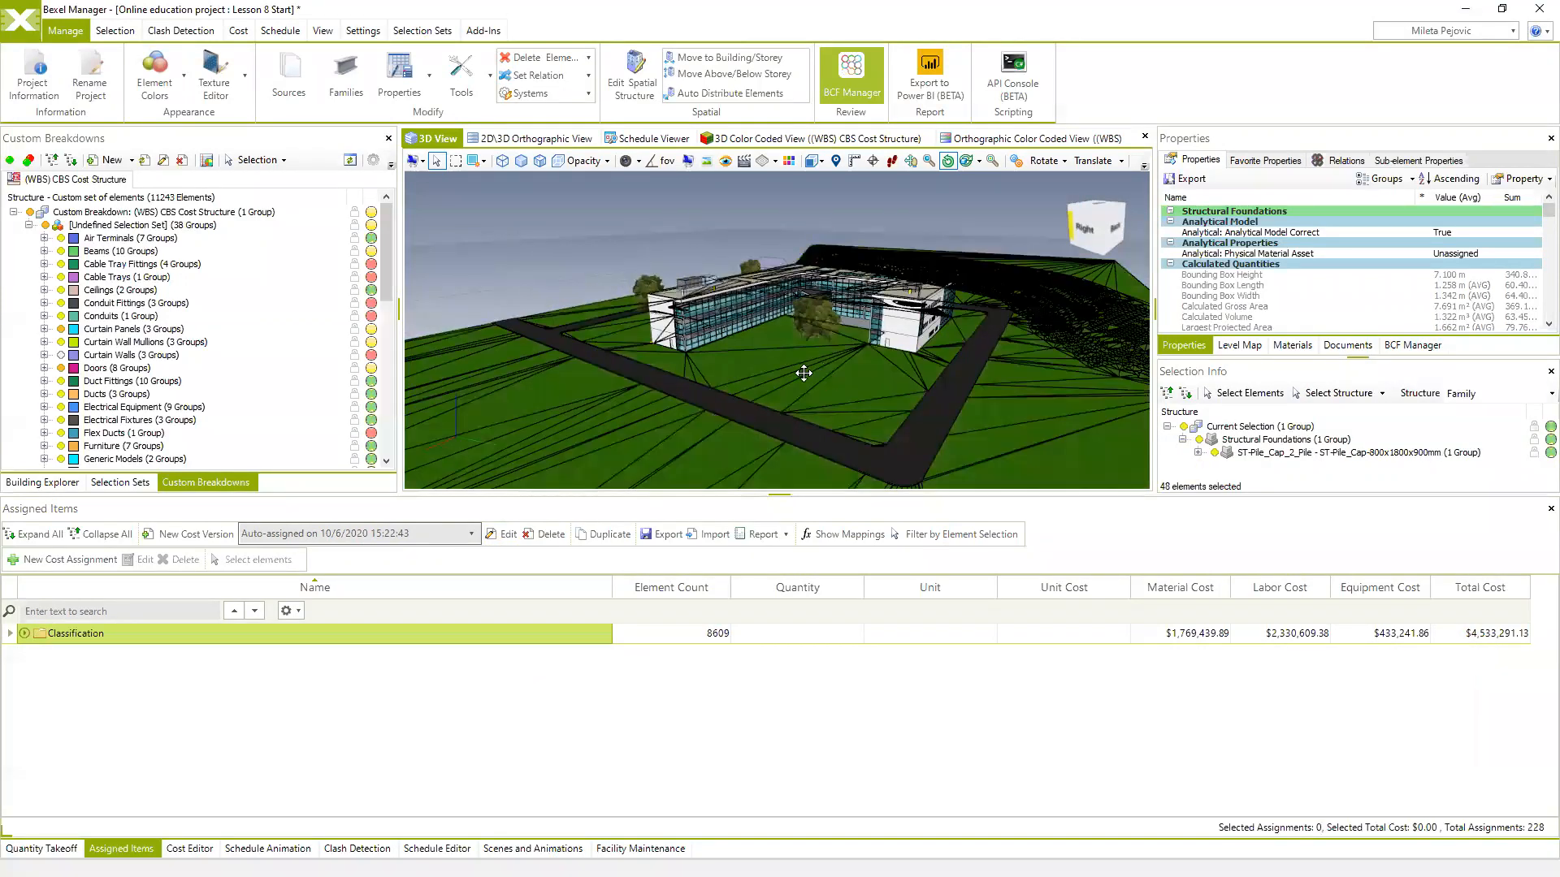
Expand the assigned classification to compare its main groups' costs, drilling through A - Substructure to A1010130 - Pile Caps
left_click(24, 634)
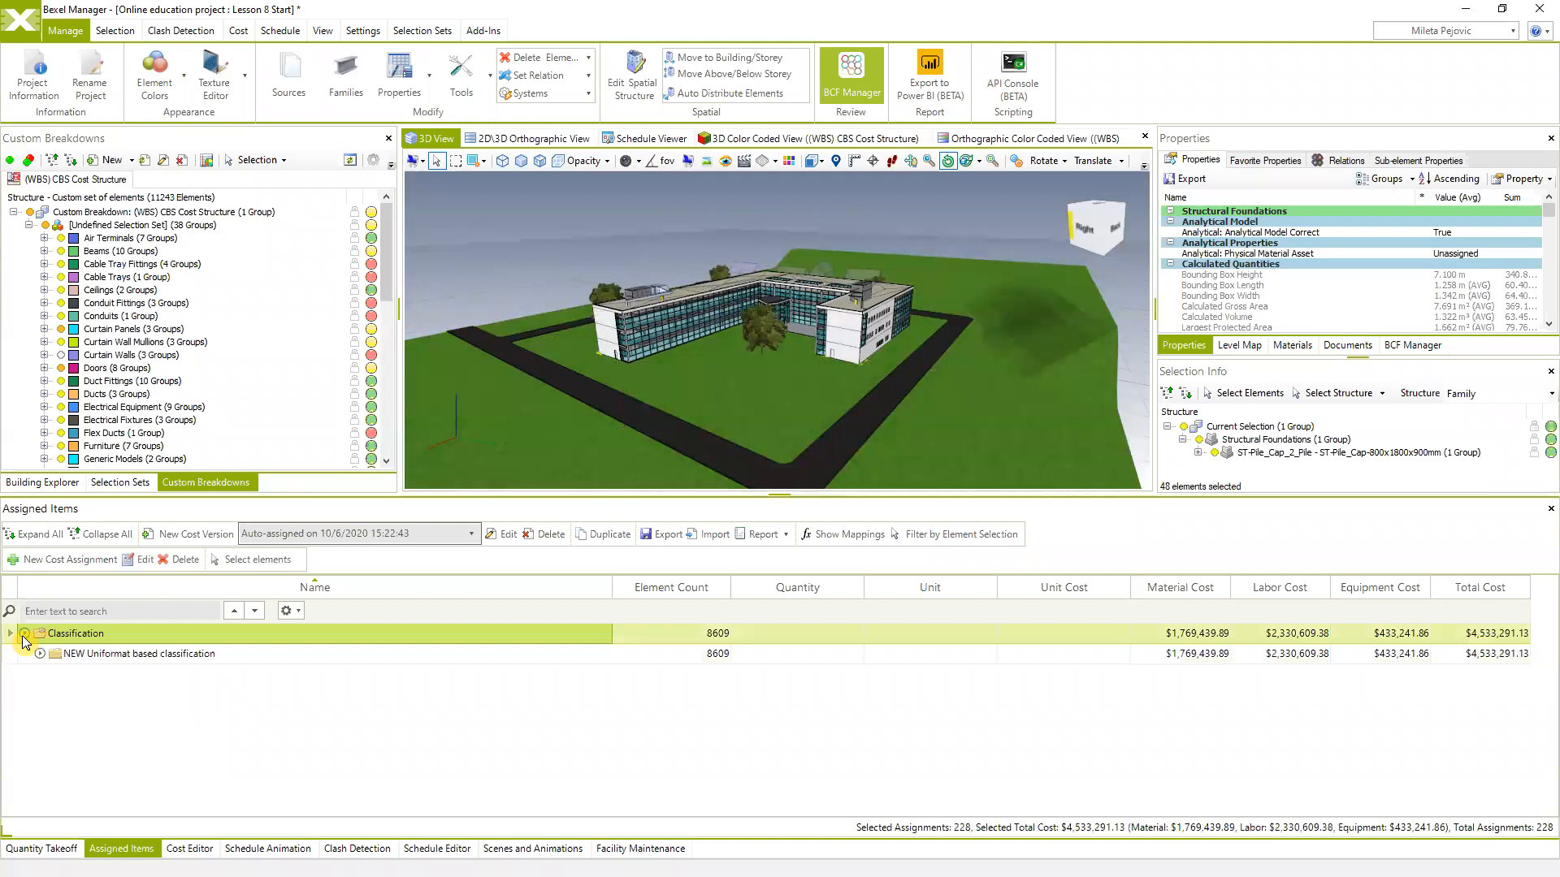
left_click(40, 653)
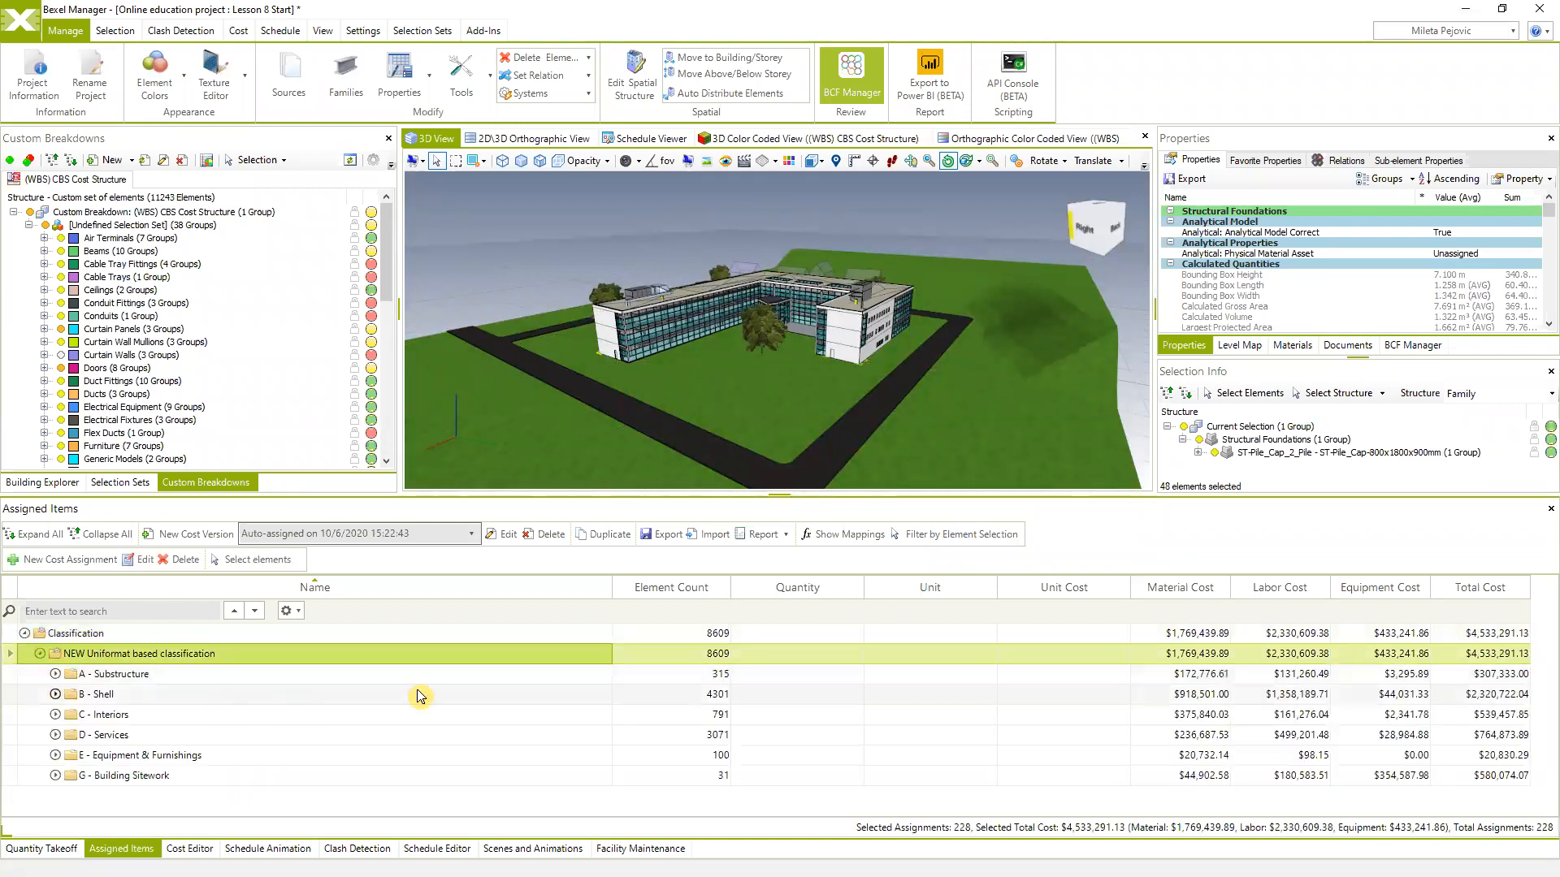
left_click(124, 675)
left_click(122, 696)
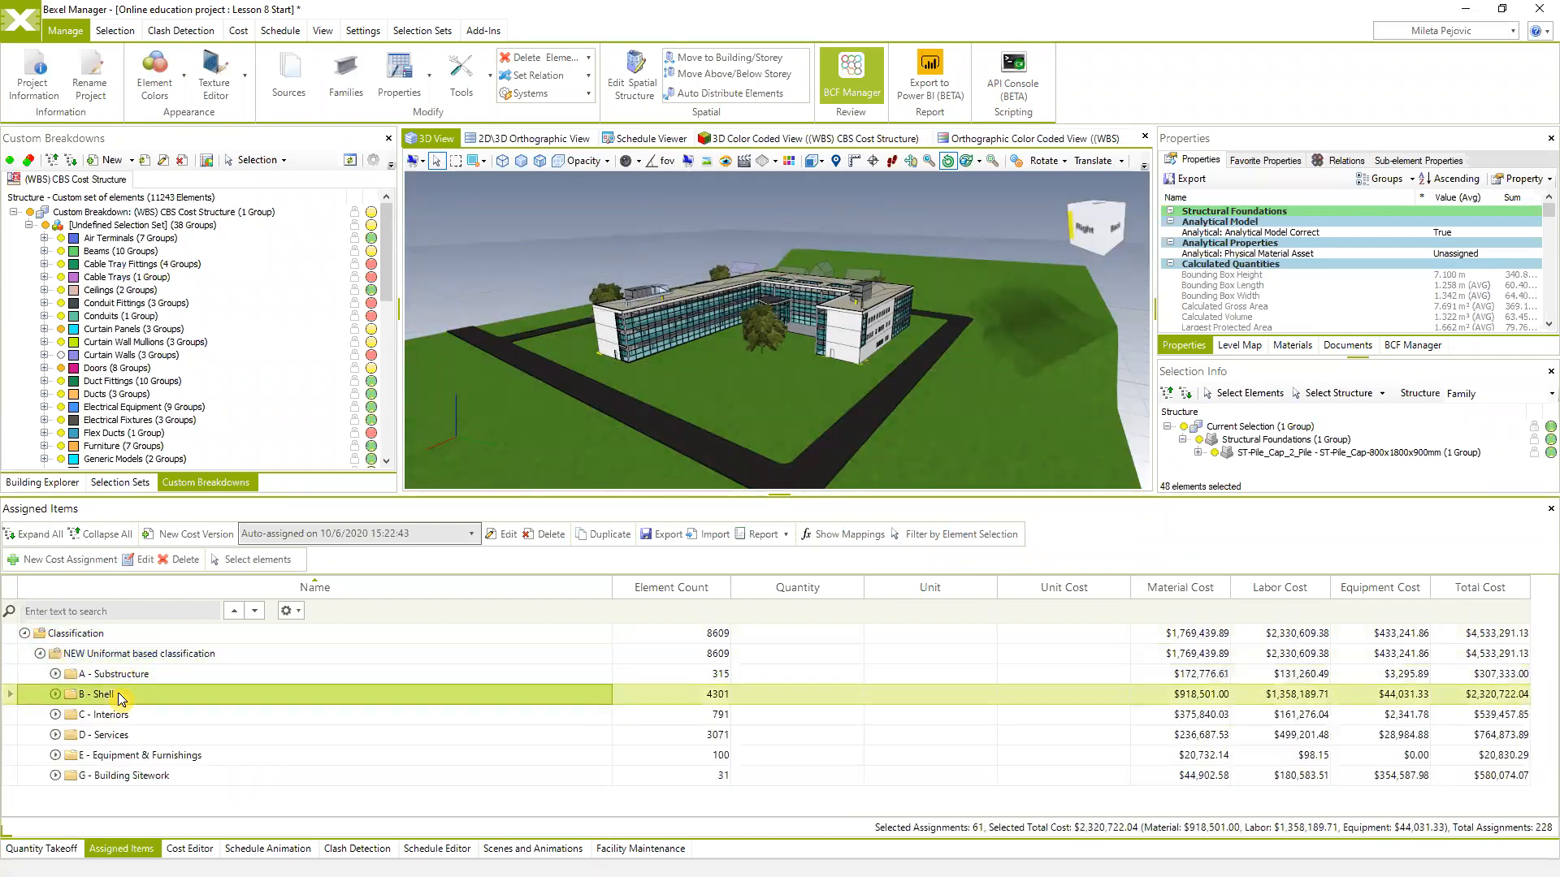
left_click(54, 673)
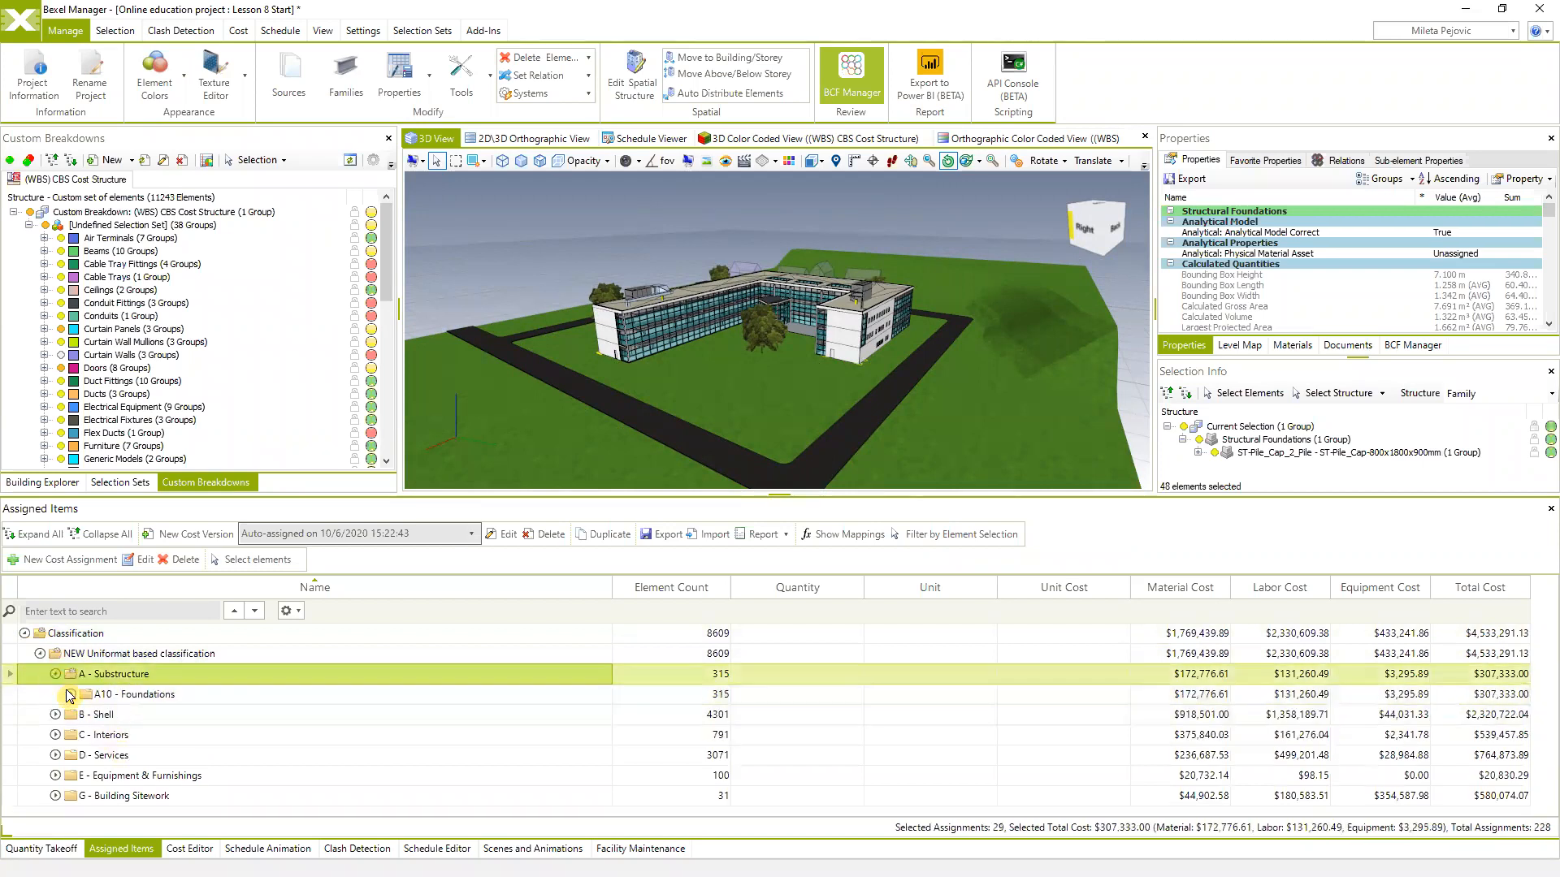
left_click(71, 694)
left_click(86, 715)
left_click(102, 735)
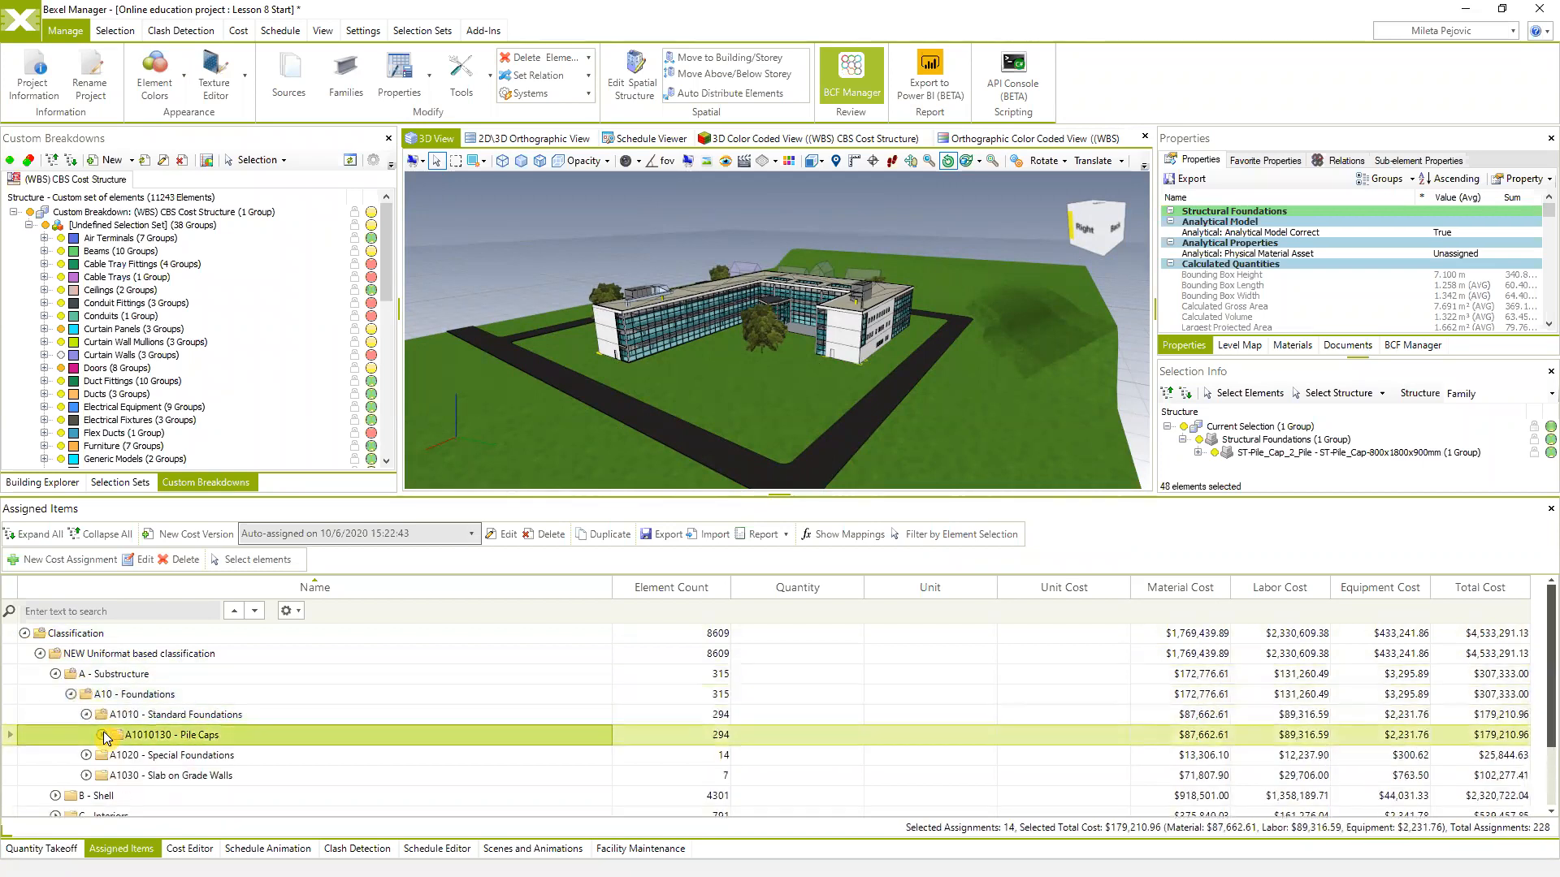
Select the model elements assigned to A1010130 - Pile Caps
left_click(183, 775)
right_click(191, 738)
left_click(239, 791)
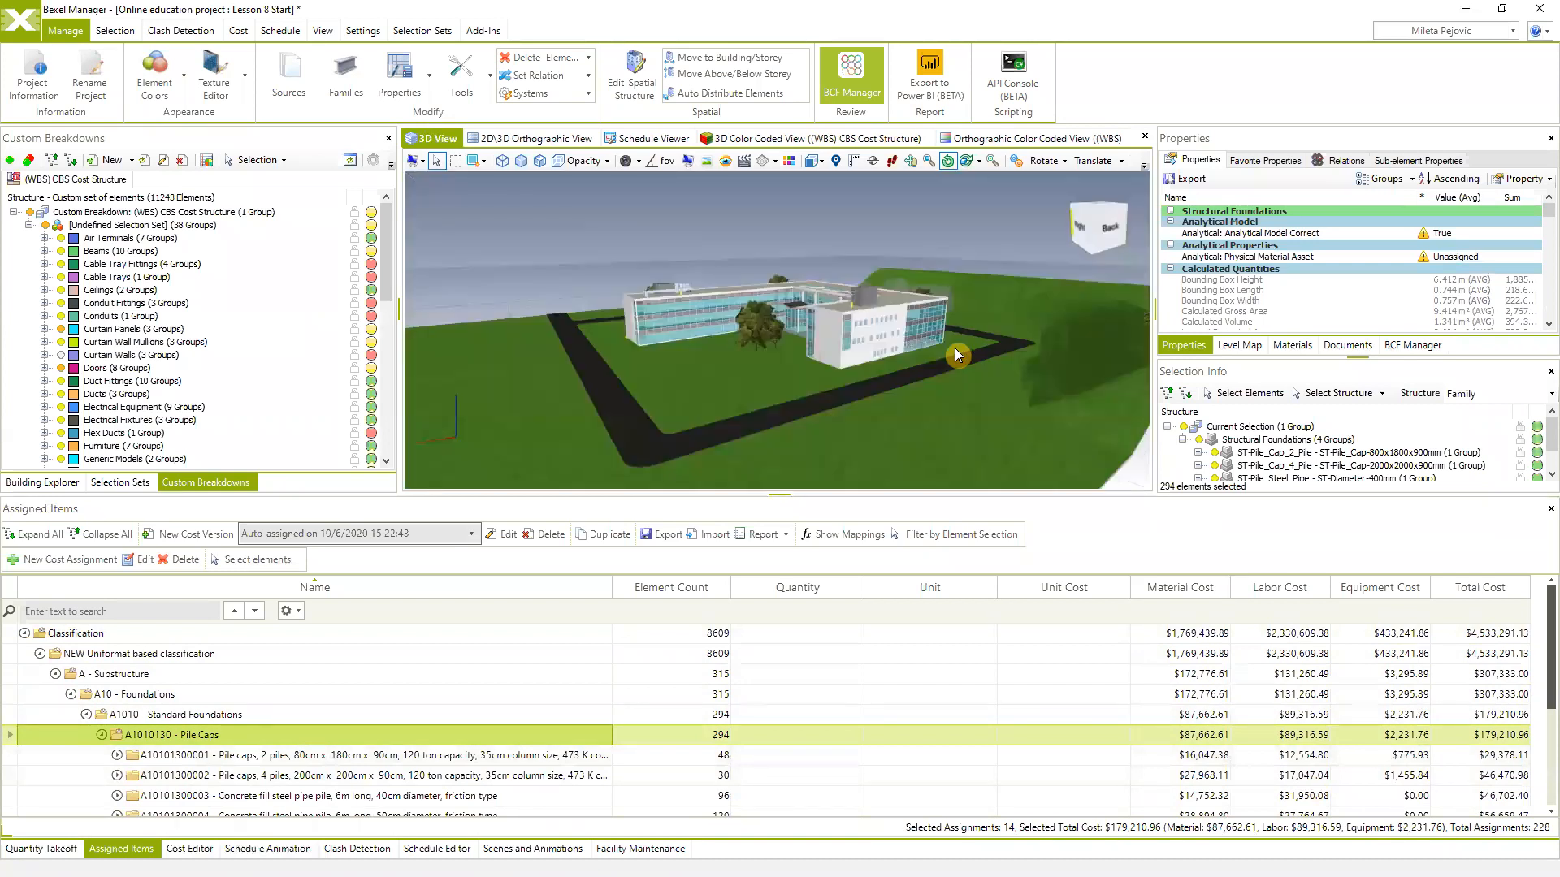
Select an exterior facade wall, filter the assigned items by element selection, and add neighbouring facade elements to check their combined cost
left_click(861, 355)
left_click(902, 534)
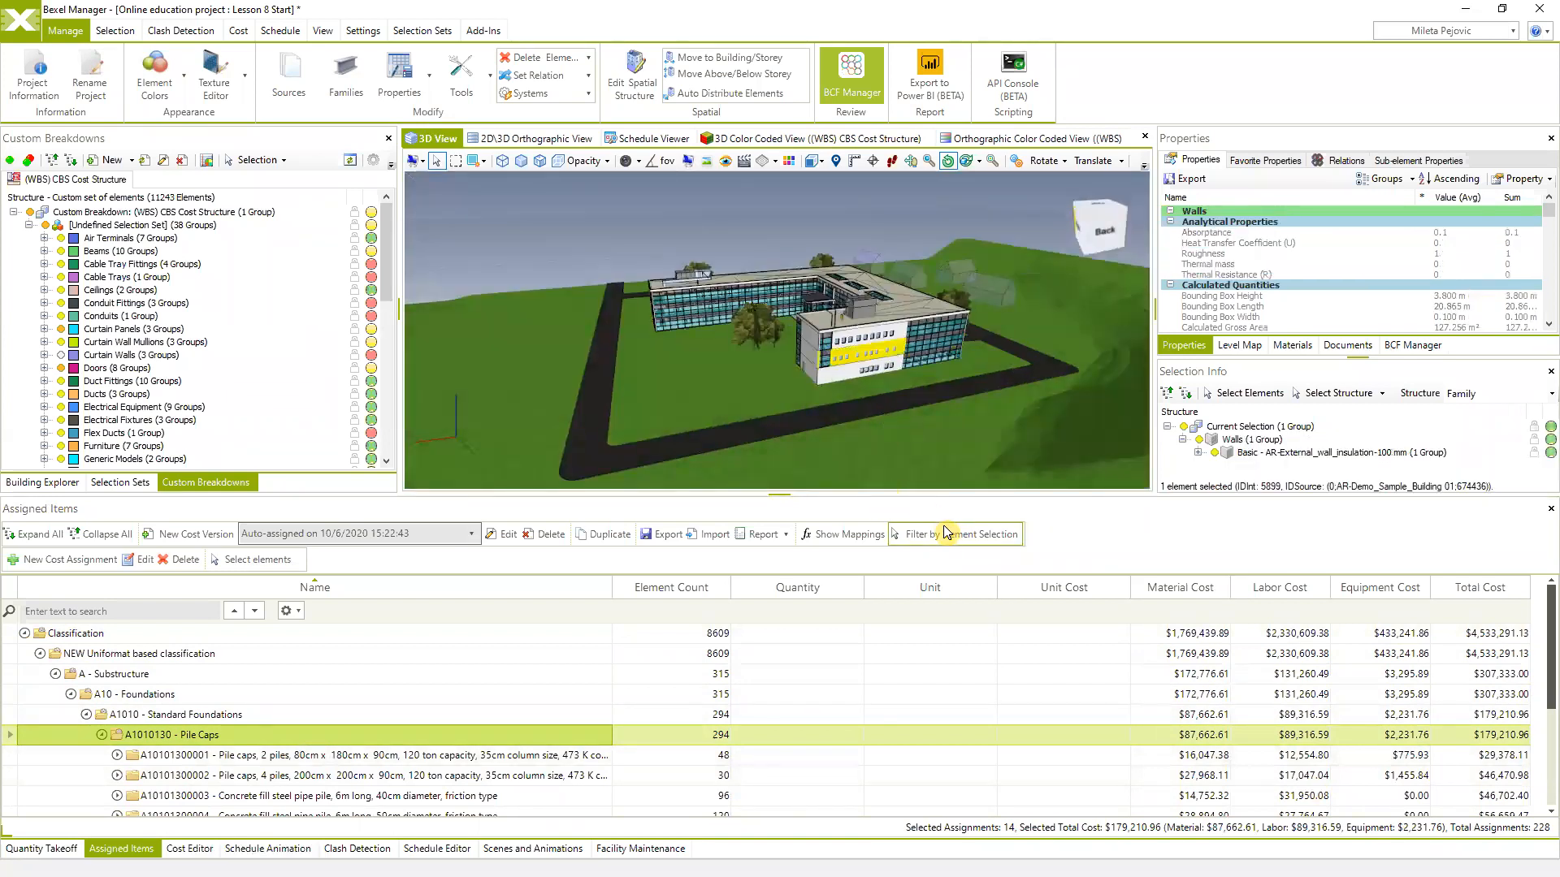
left_click_drag(897, 409, 830, 433)
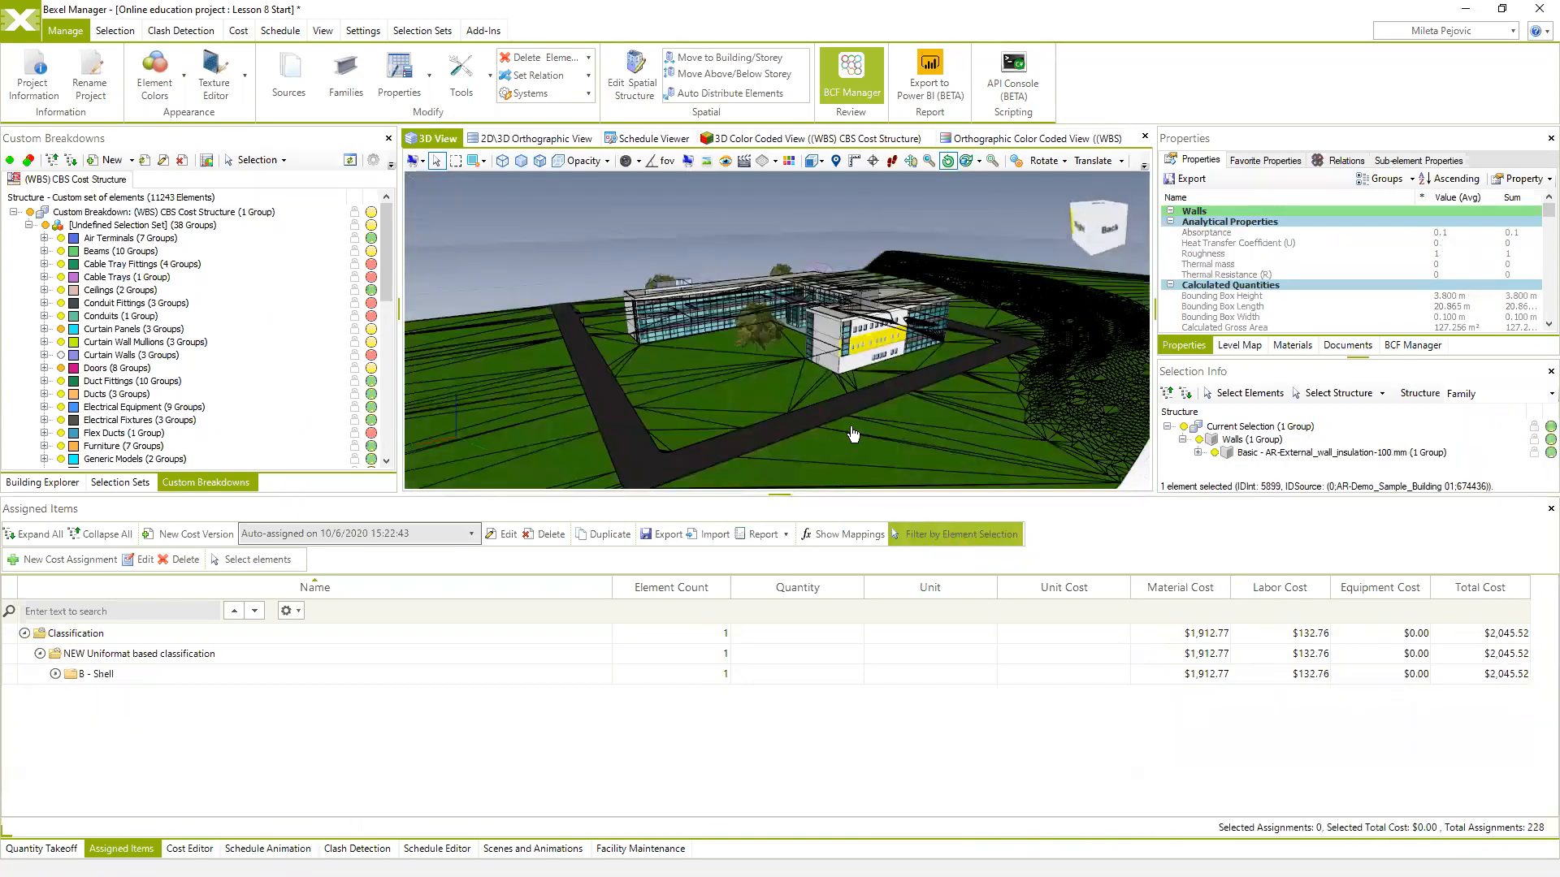
left_click(865, 358)
left_click(871, 328, "ctrl")
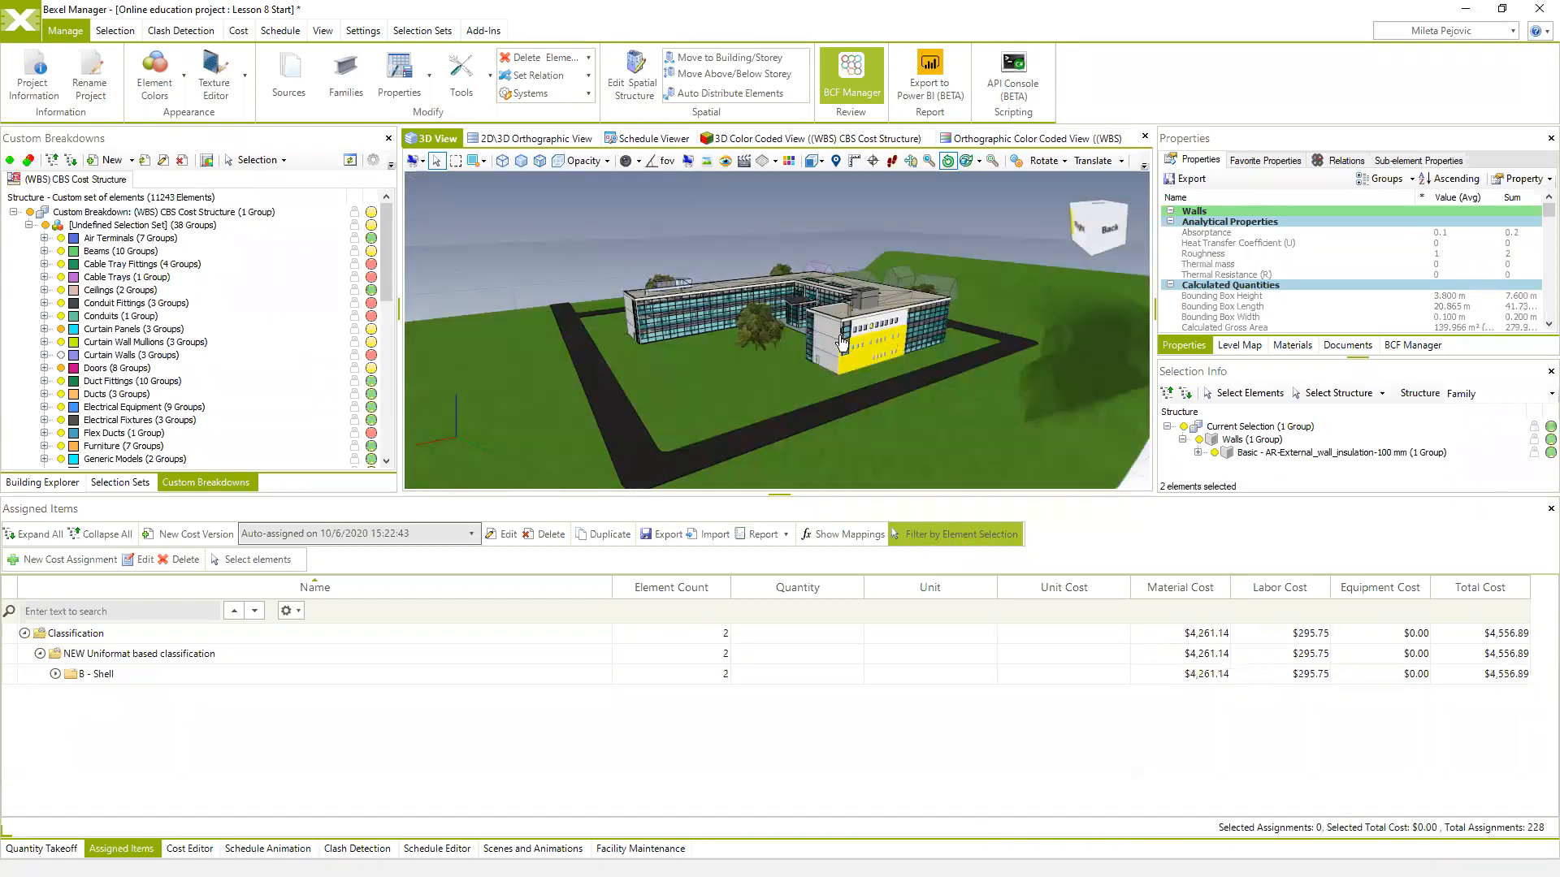
left_click(836, 331, "ctrl")
left_click(832, 365, "ctrl")
left_click_drag(835, 411, 884, 430)
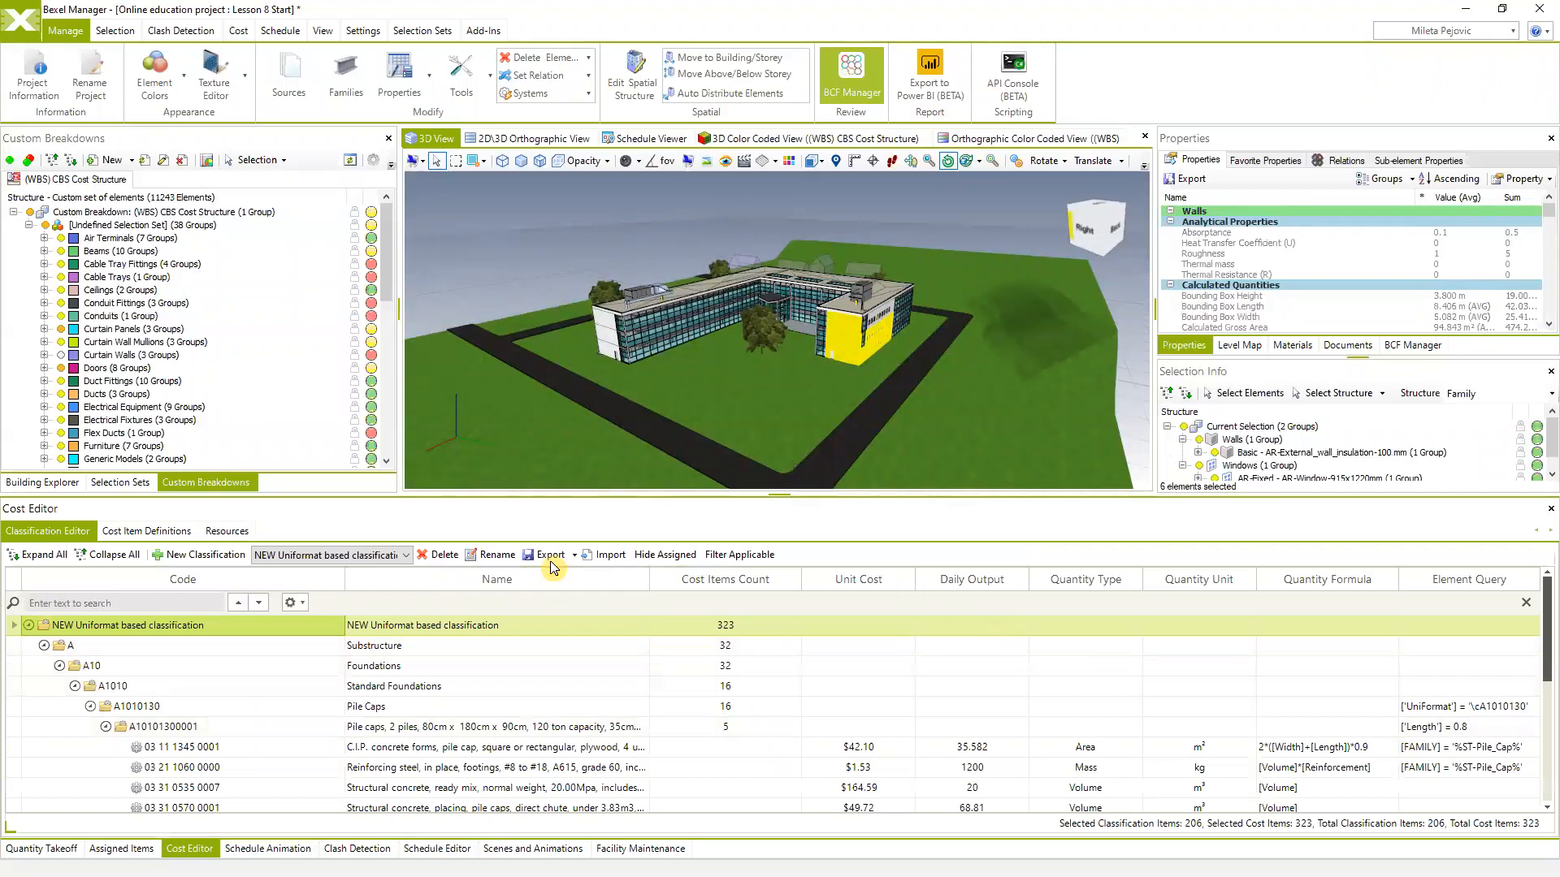
Return to Assigned Items, turn off filtering by element selection and collapse A - Substructure
left_click(121, 848)
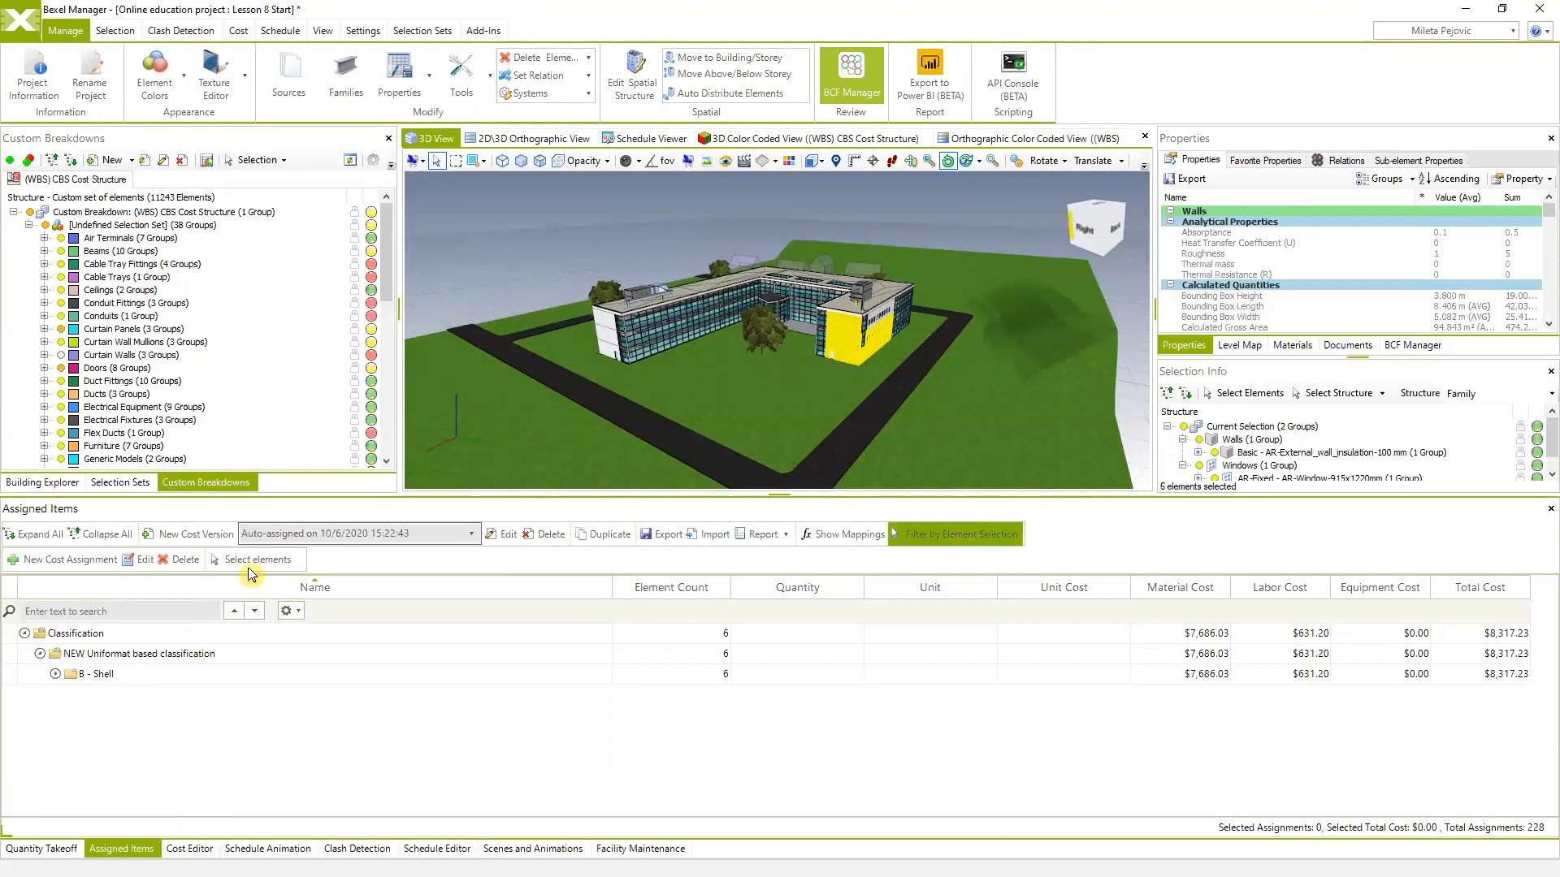
left_click(71, 695)
left_click(55, 675)
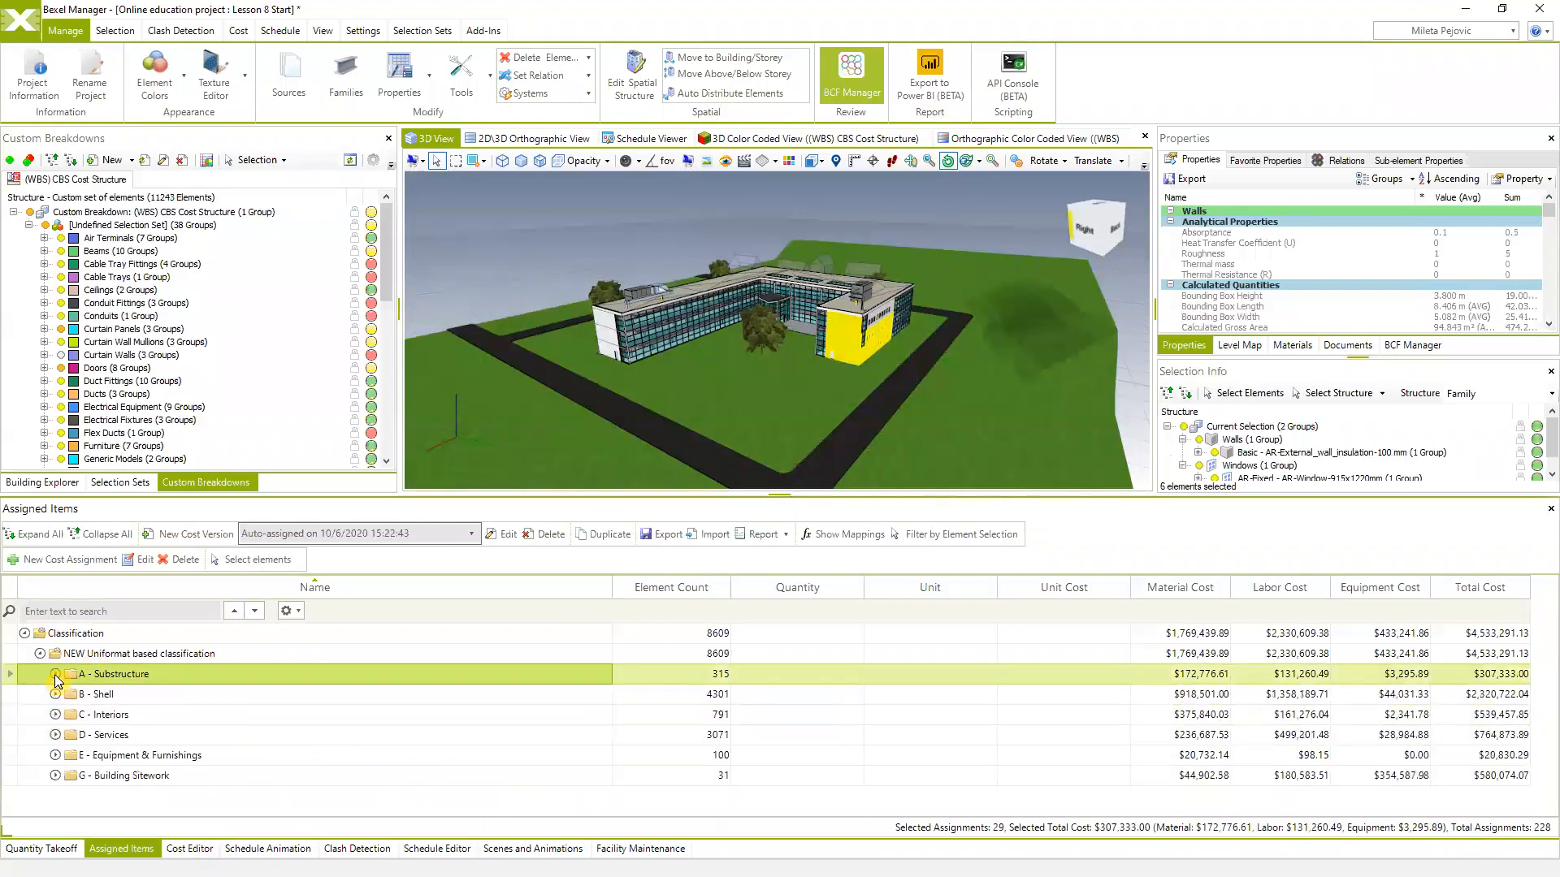
Open the Excel export of the auto-assigned costs, cancel it without saving, and check the list of cost versions
left_click(666, 536)
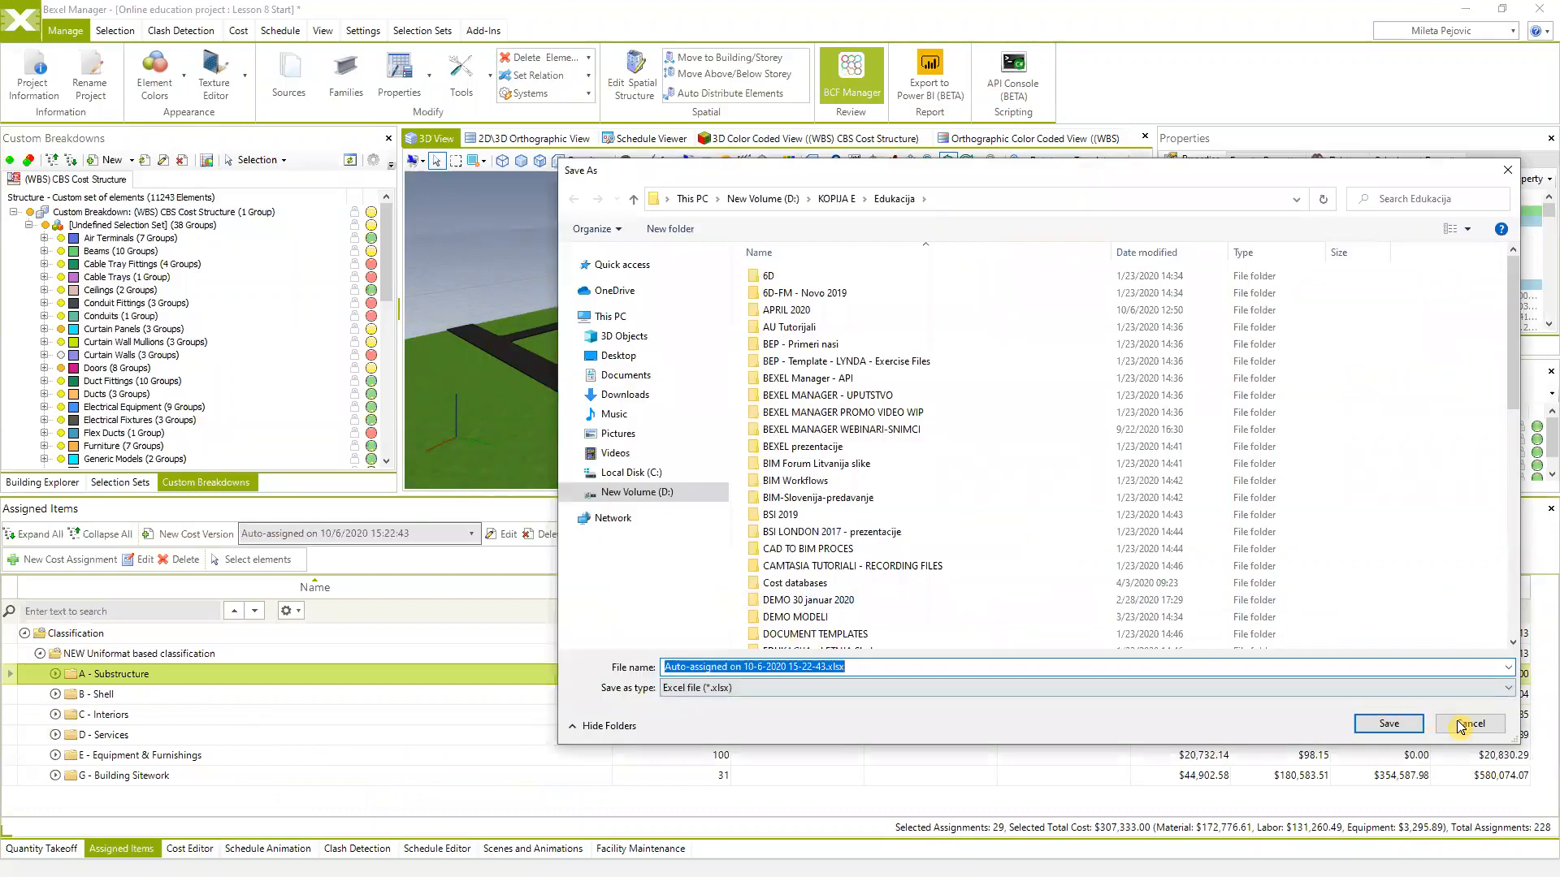
left_click(1466, 728)
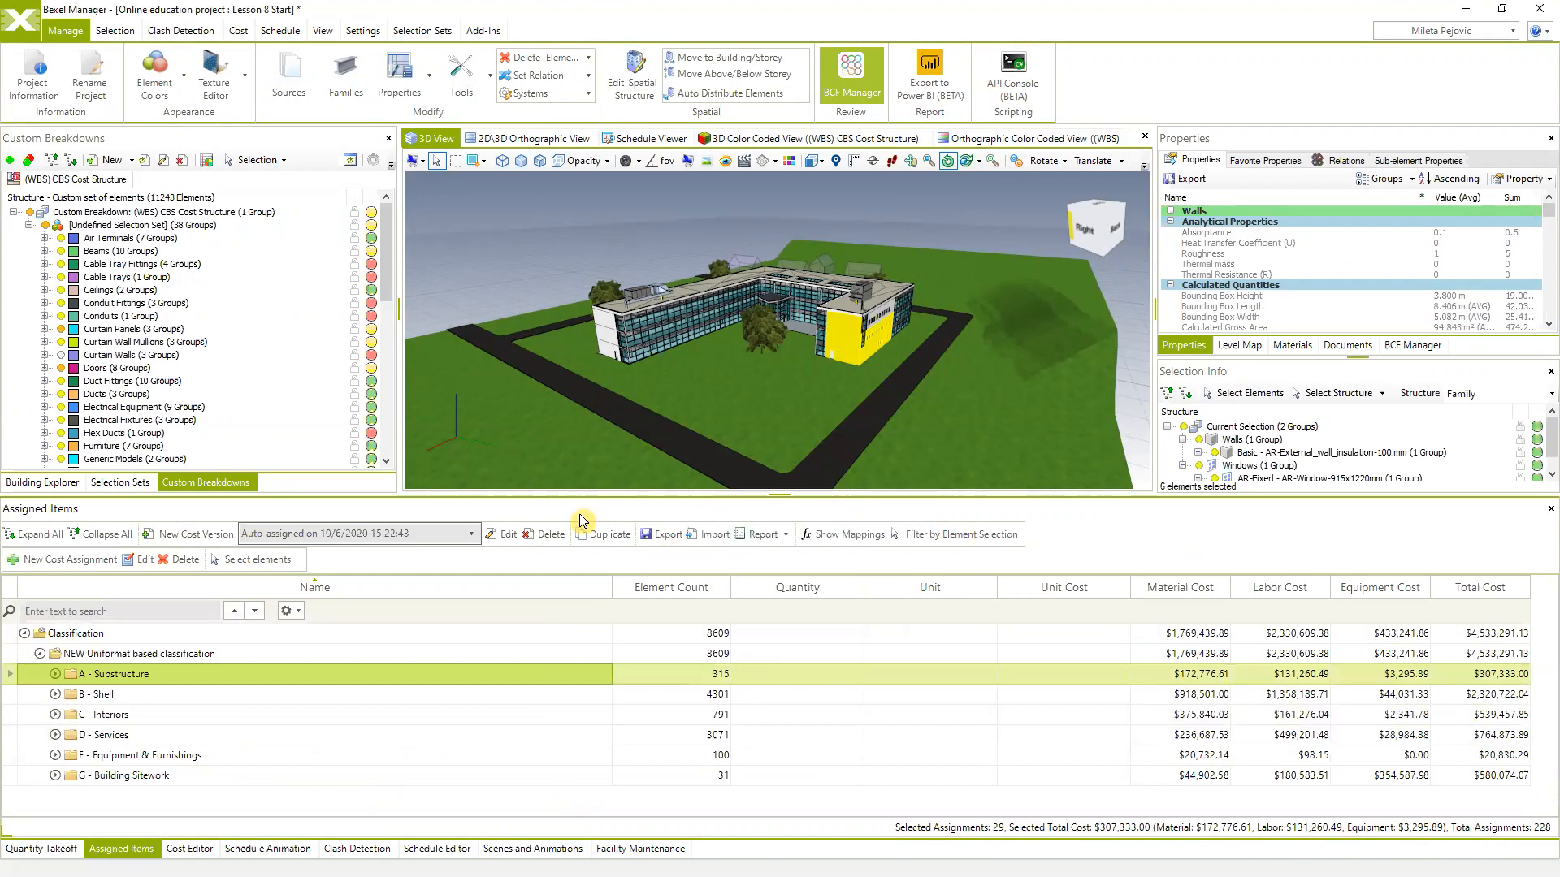
left_click(473, 535)
left_click(516, 520)
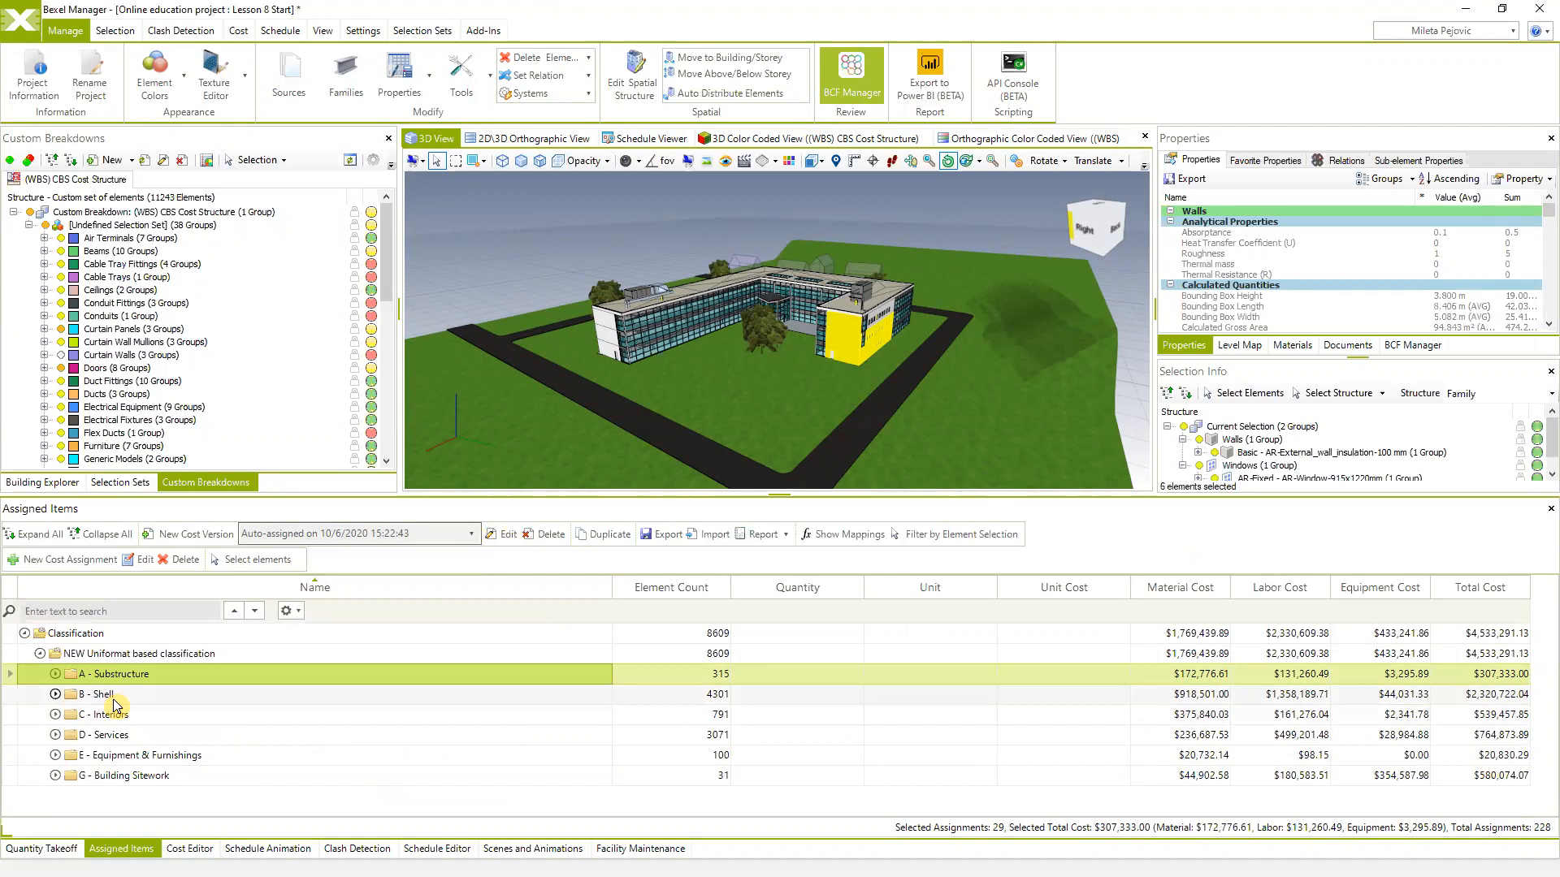
Clear the model selection, select C - Interiors, and turn filtering by element selection on and back off
left_click(661, 252)
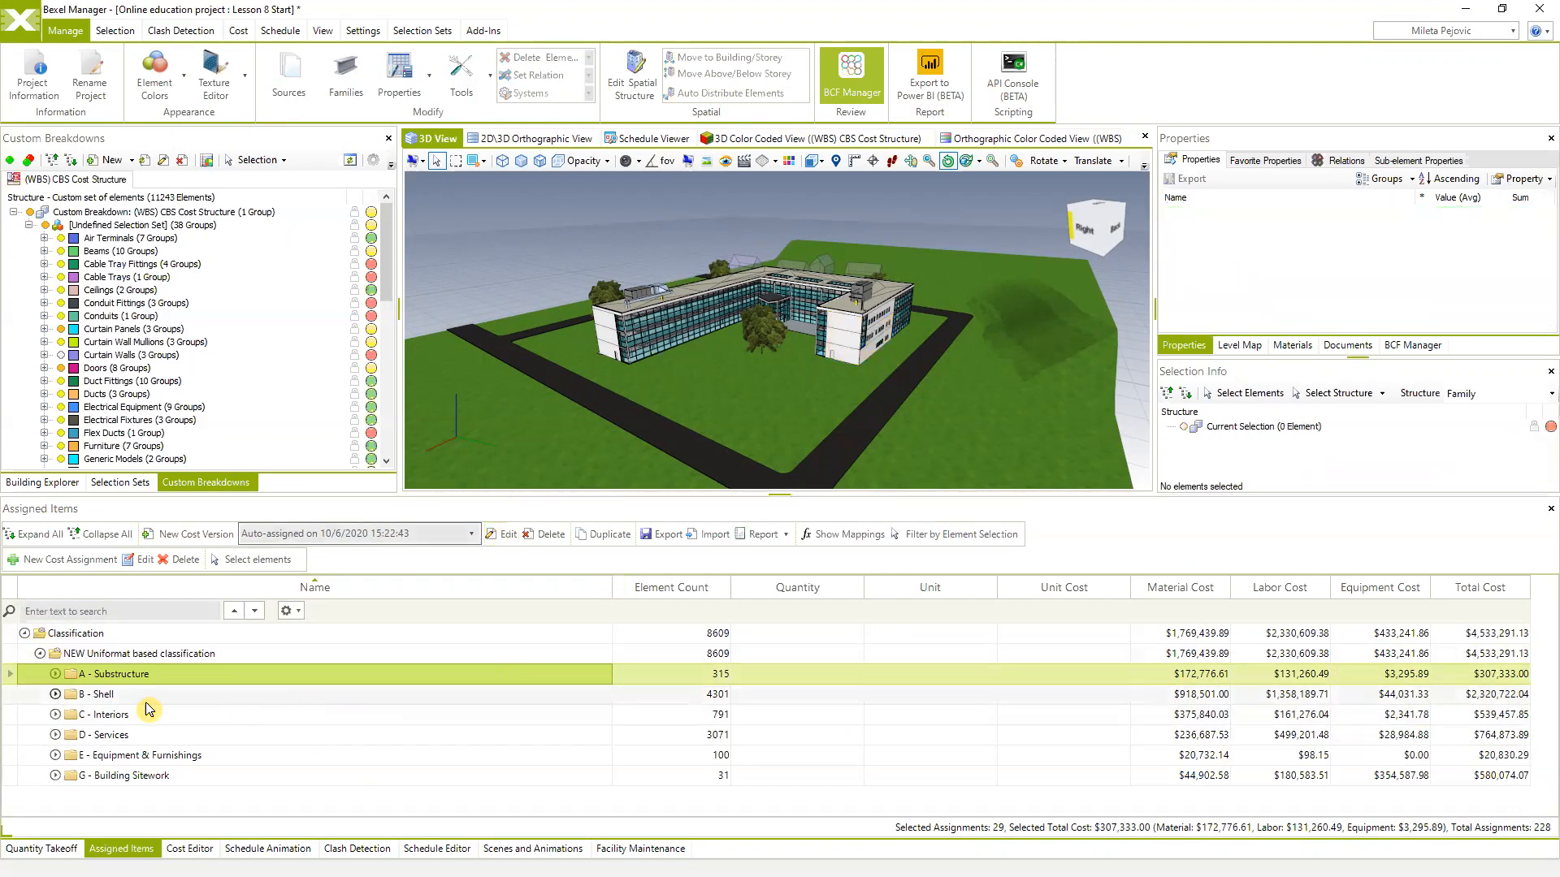
left_click(186, 718)
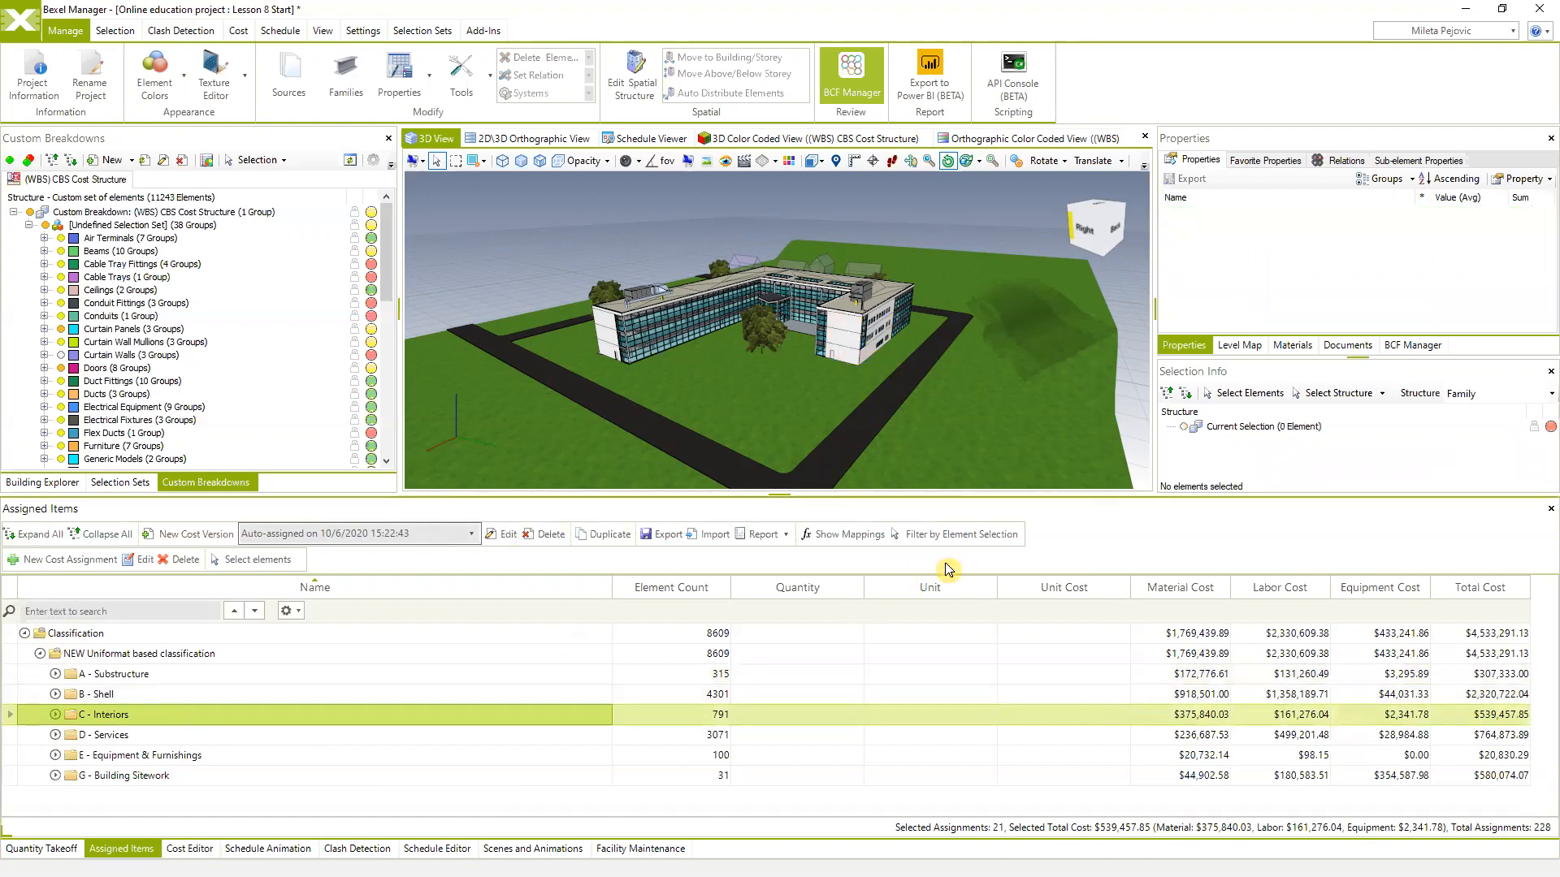
left_click(967, 541)
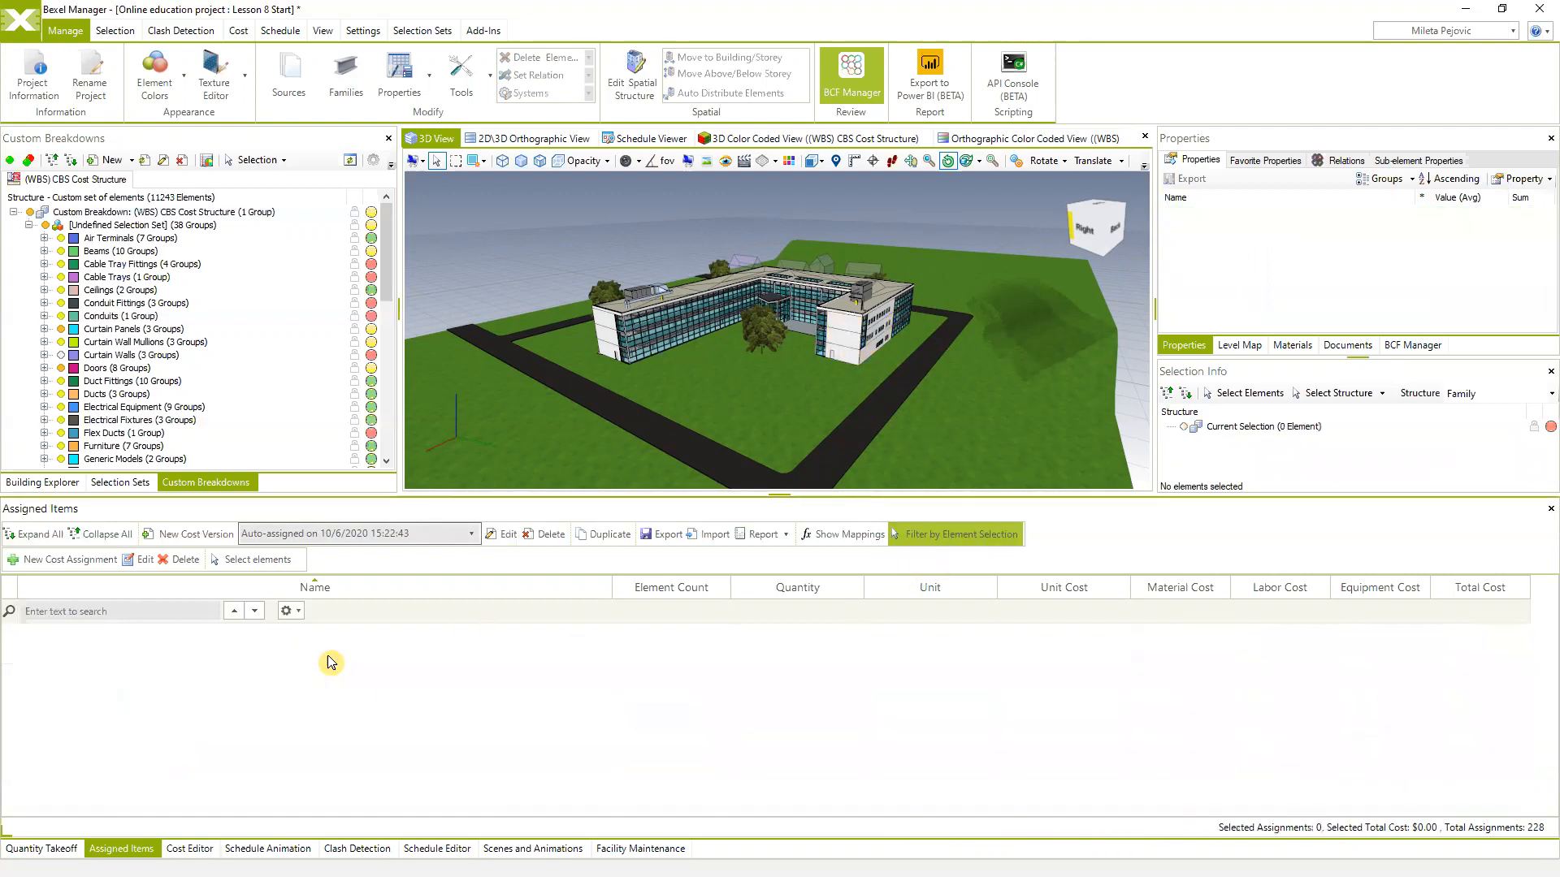
left_click(972, 546)
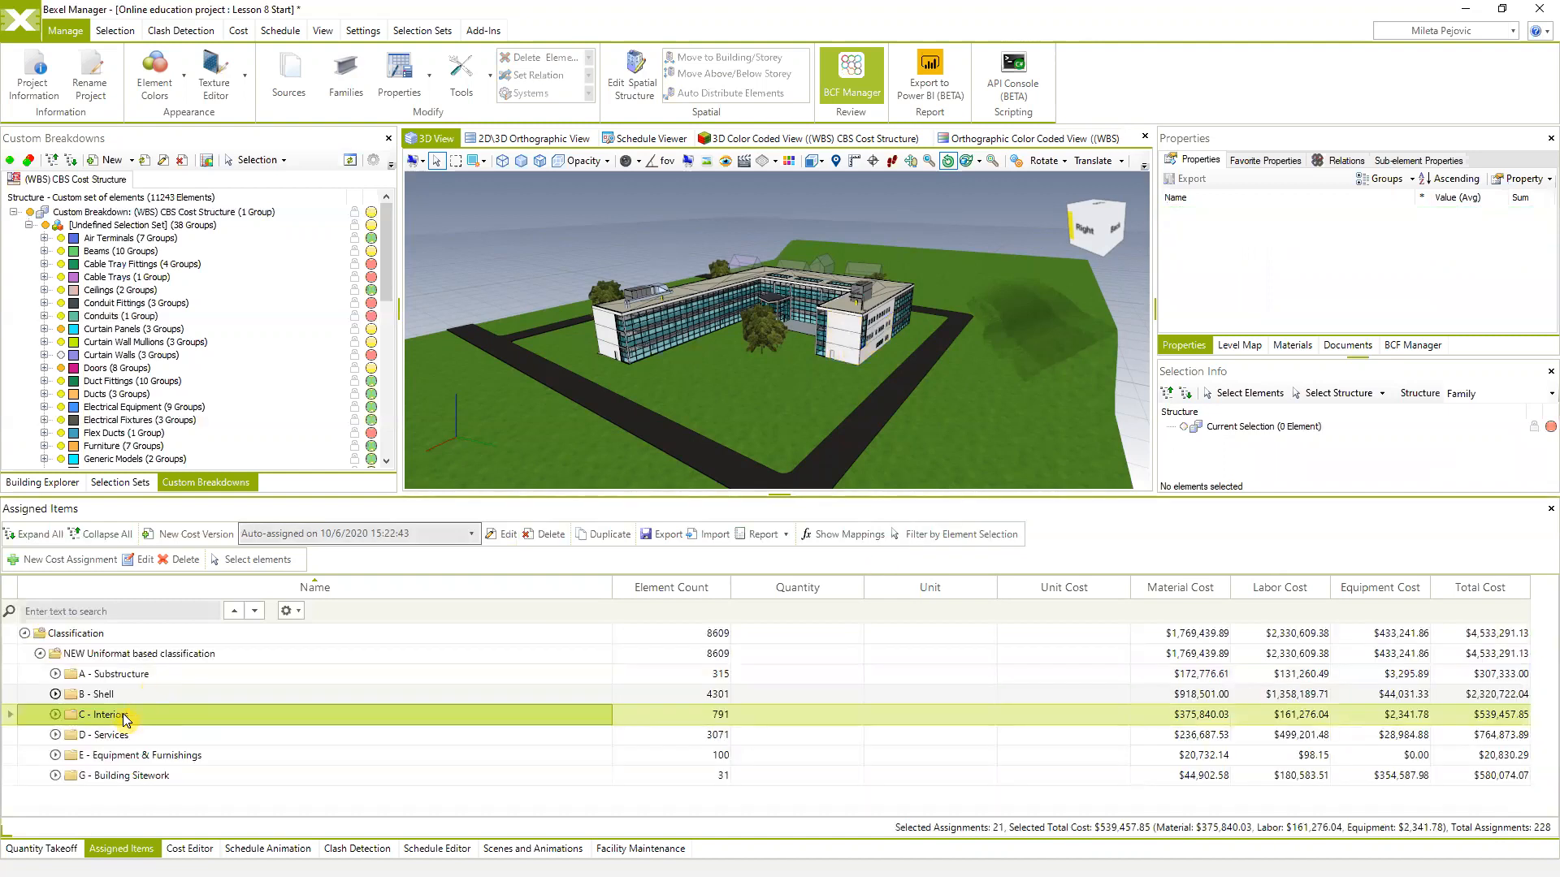
Review the costs of A - Substructure and B - Shell, and open the cost version's Excel export without saving
left_click(124, 697)
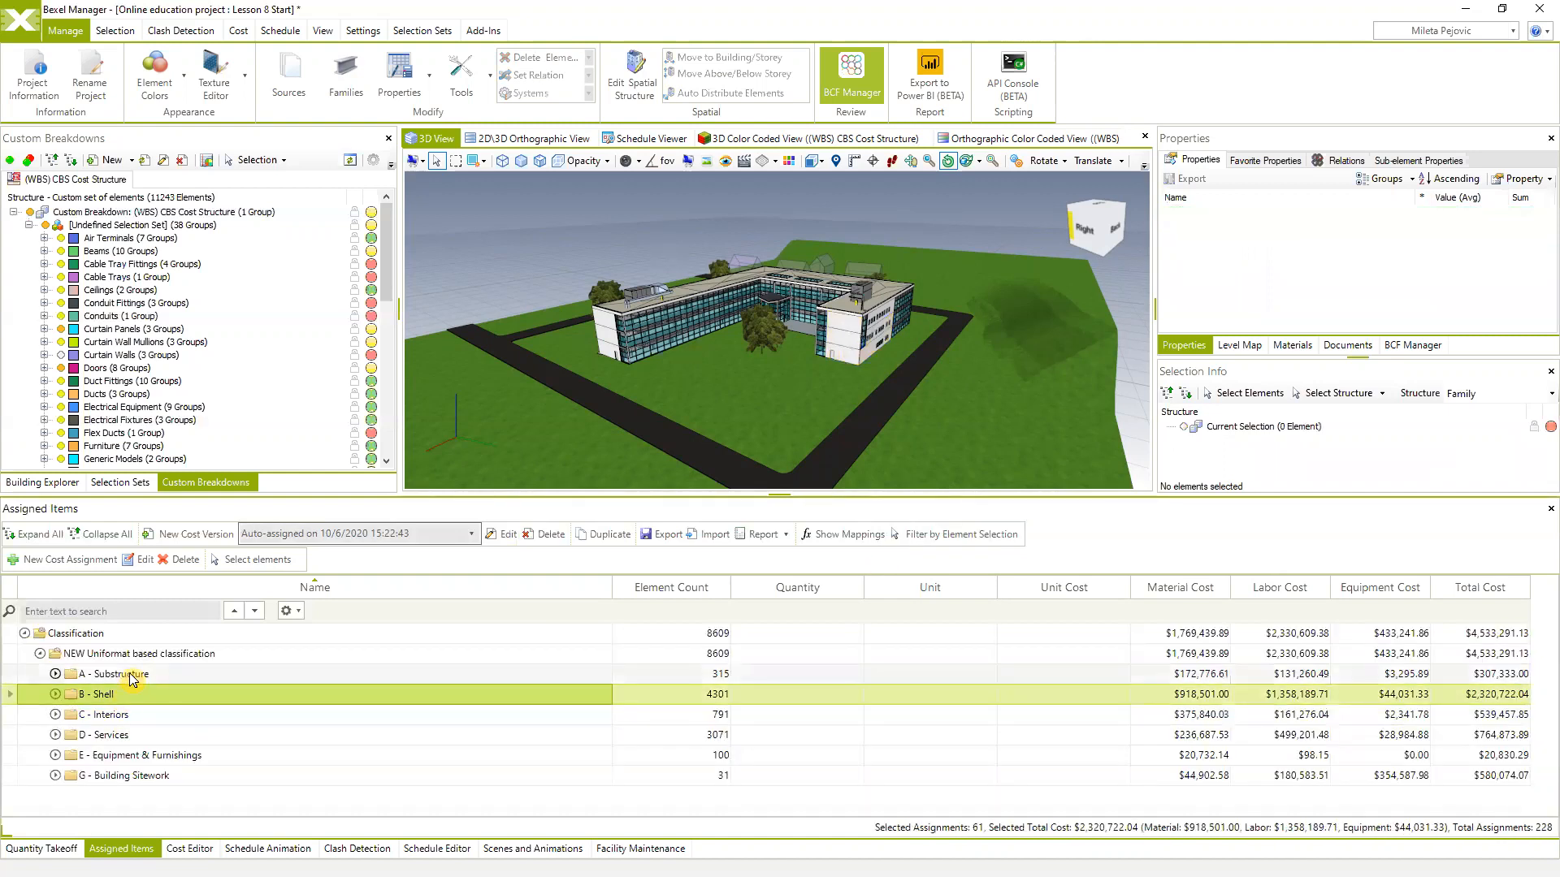
left_click(129, 673)
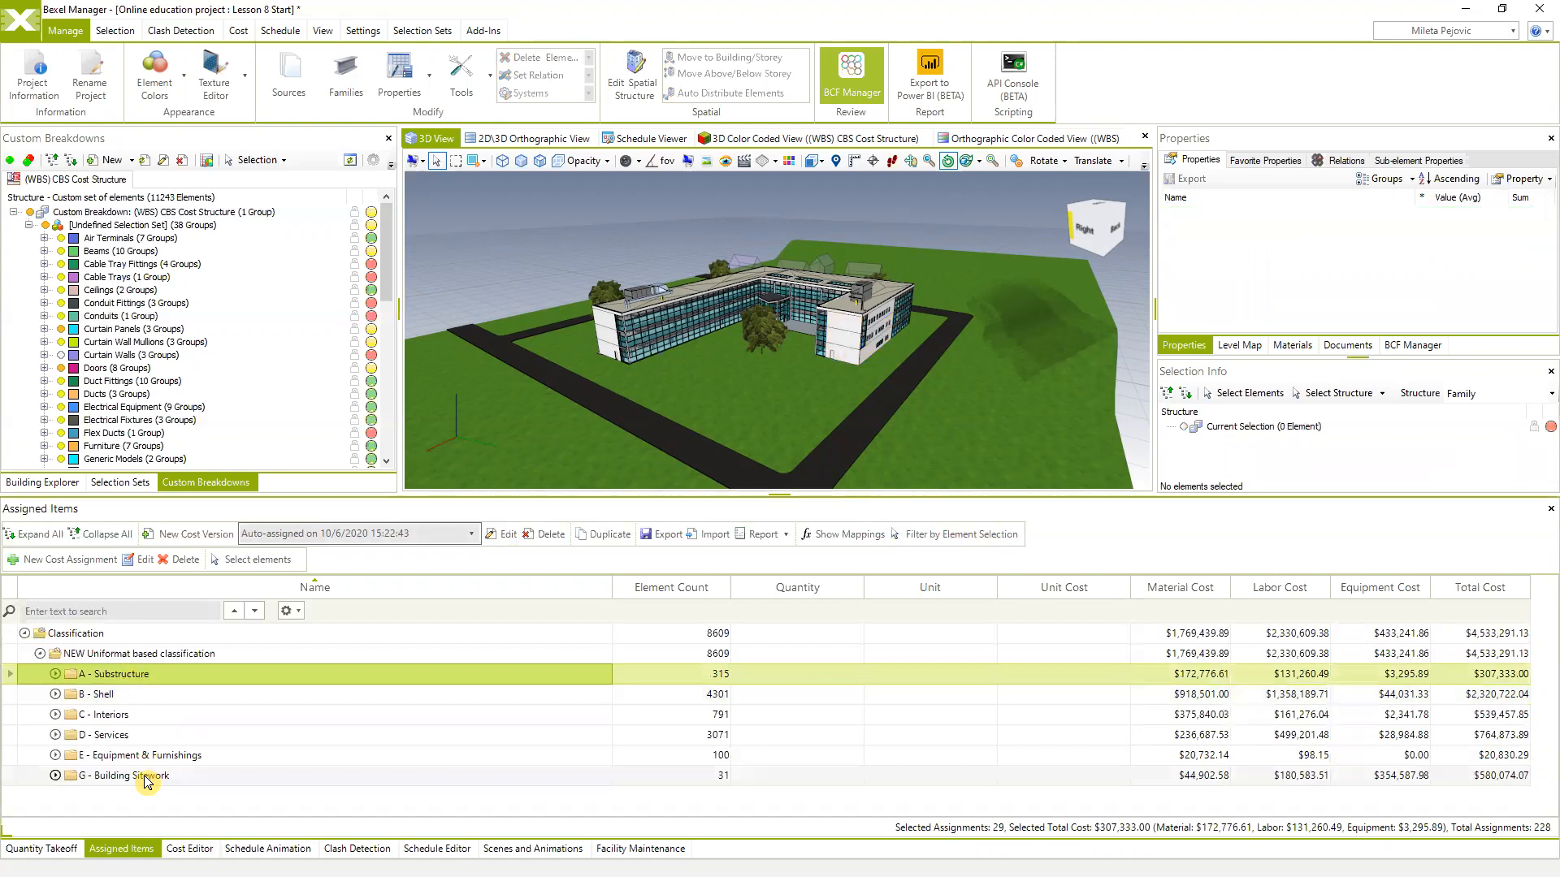
left_click(134, 696)
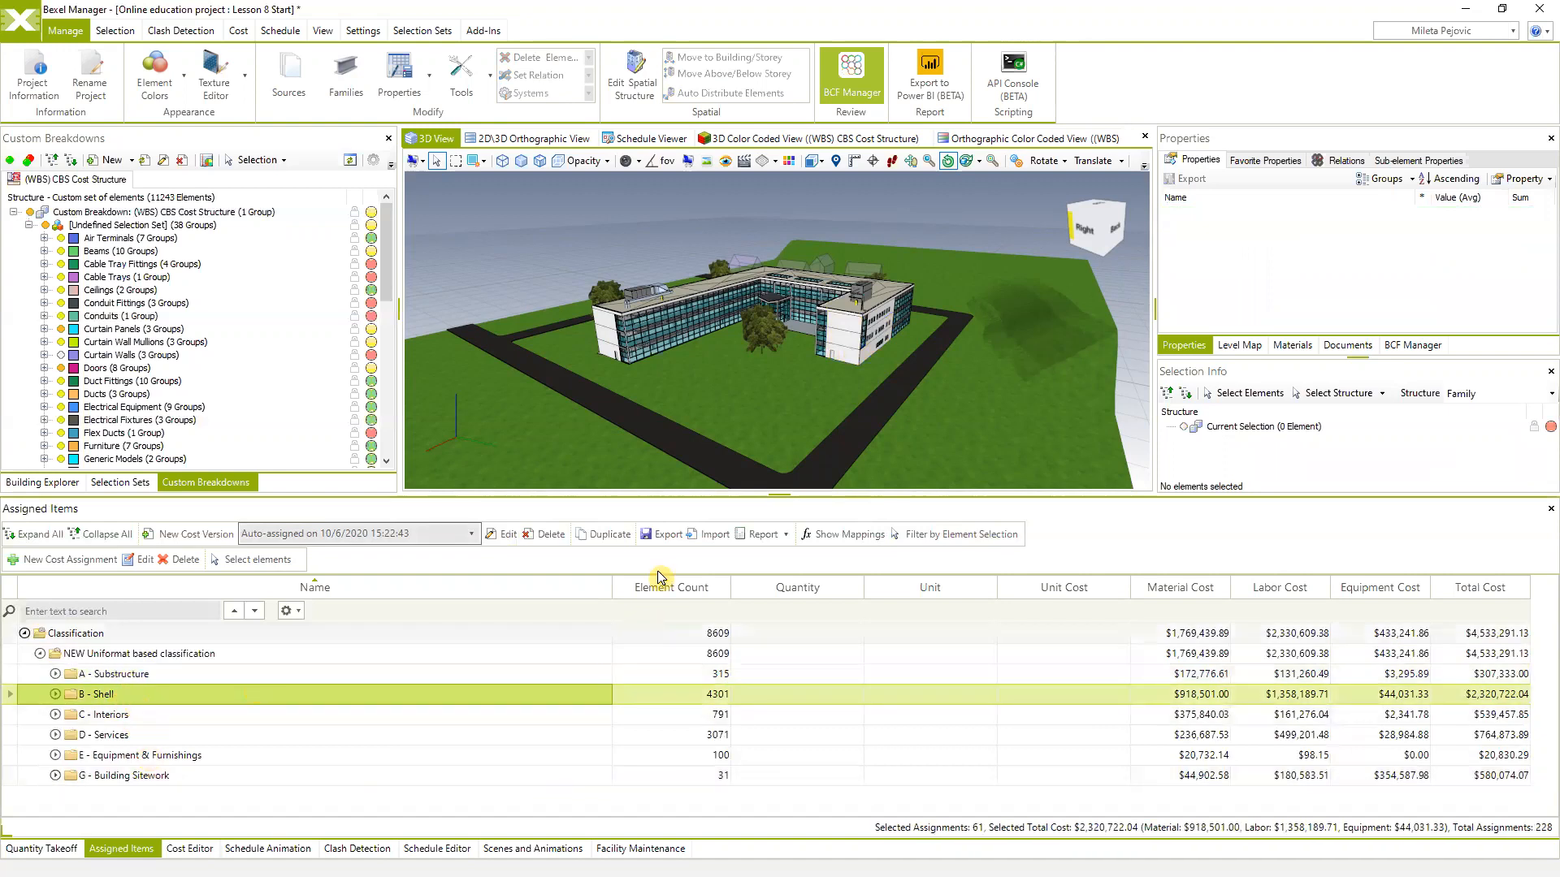
left_click(671, 538)
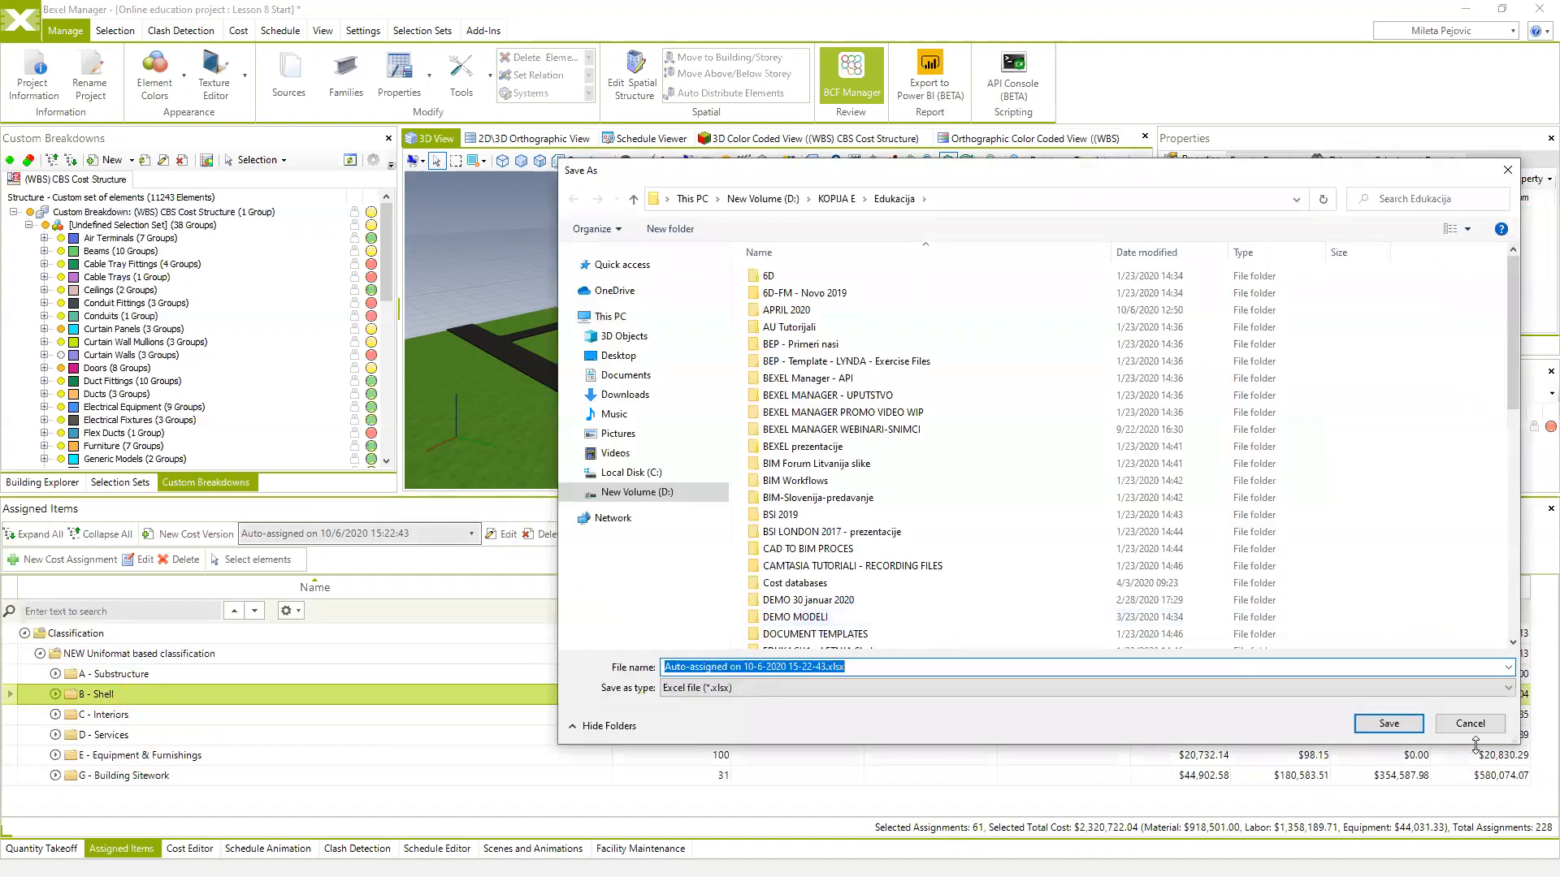
left_click(1470, 723)
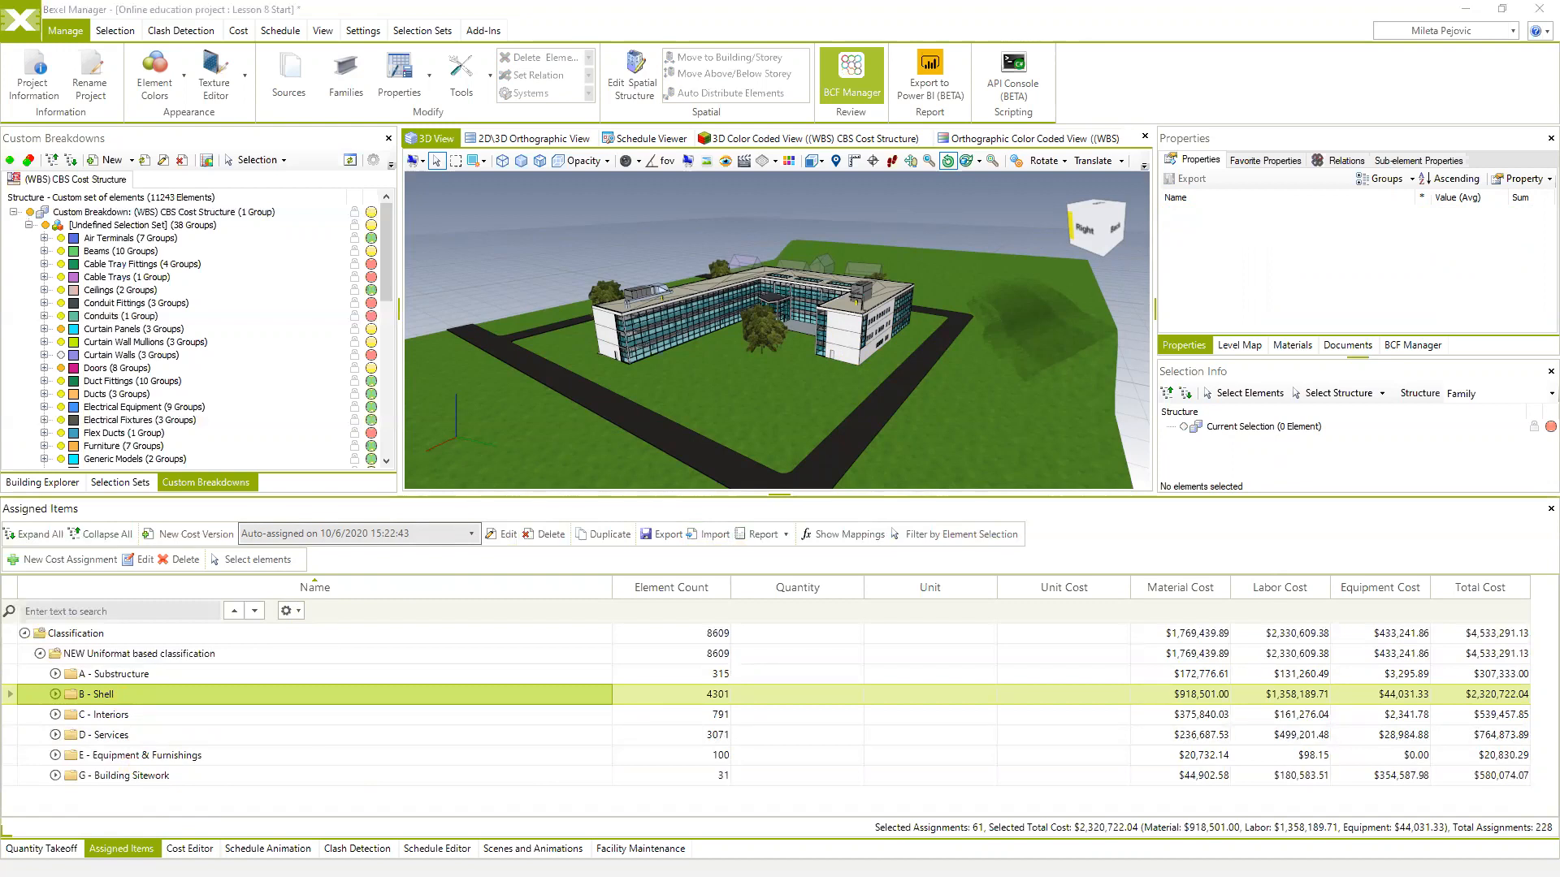
Widen the 3D view area and open the Assigned/Unassigned view
middle_click_drag(968, 385, 914, 385)
middle_click_drag(813, 341, 840, 375)
left_click_drag(1156, 329, 1381, 330)
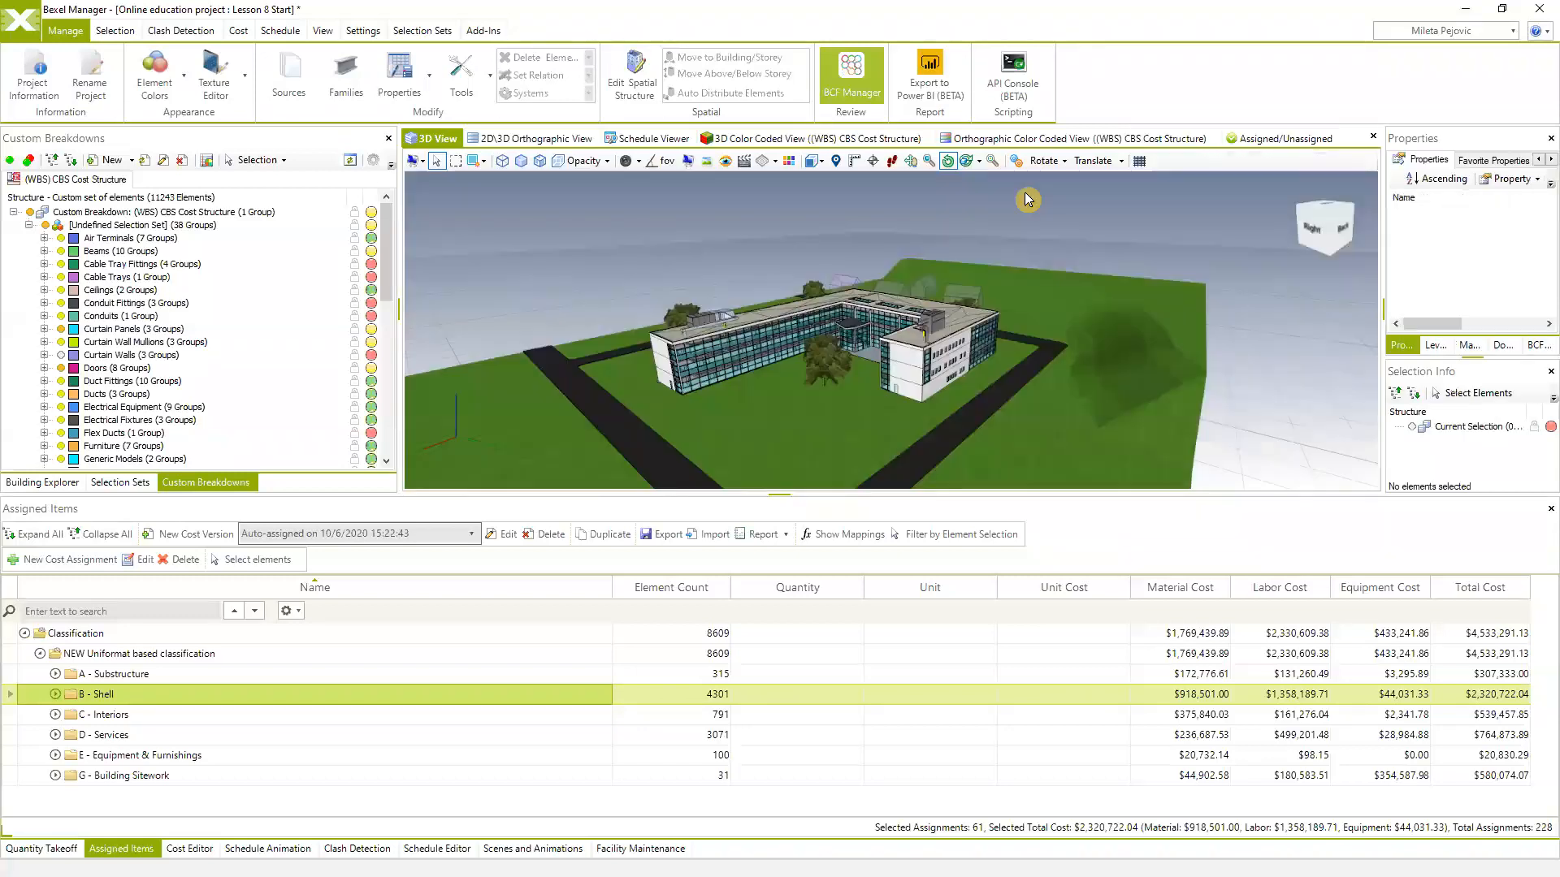
left_click(1283, 140)
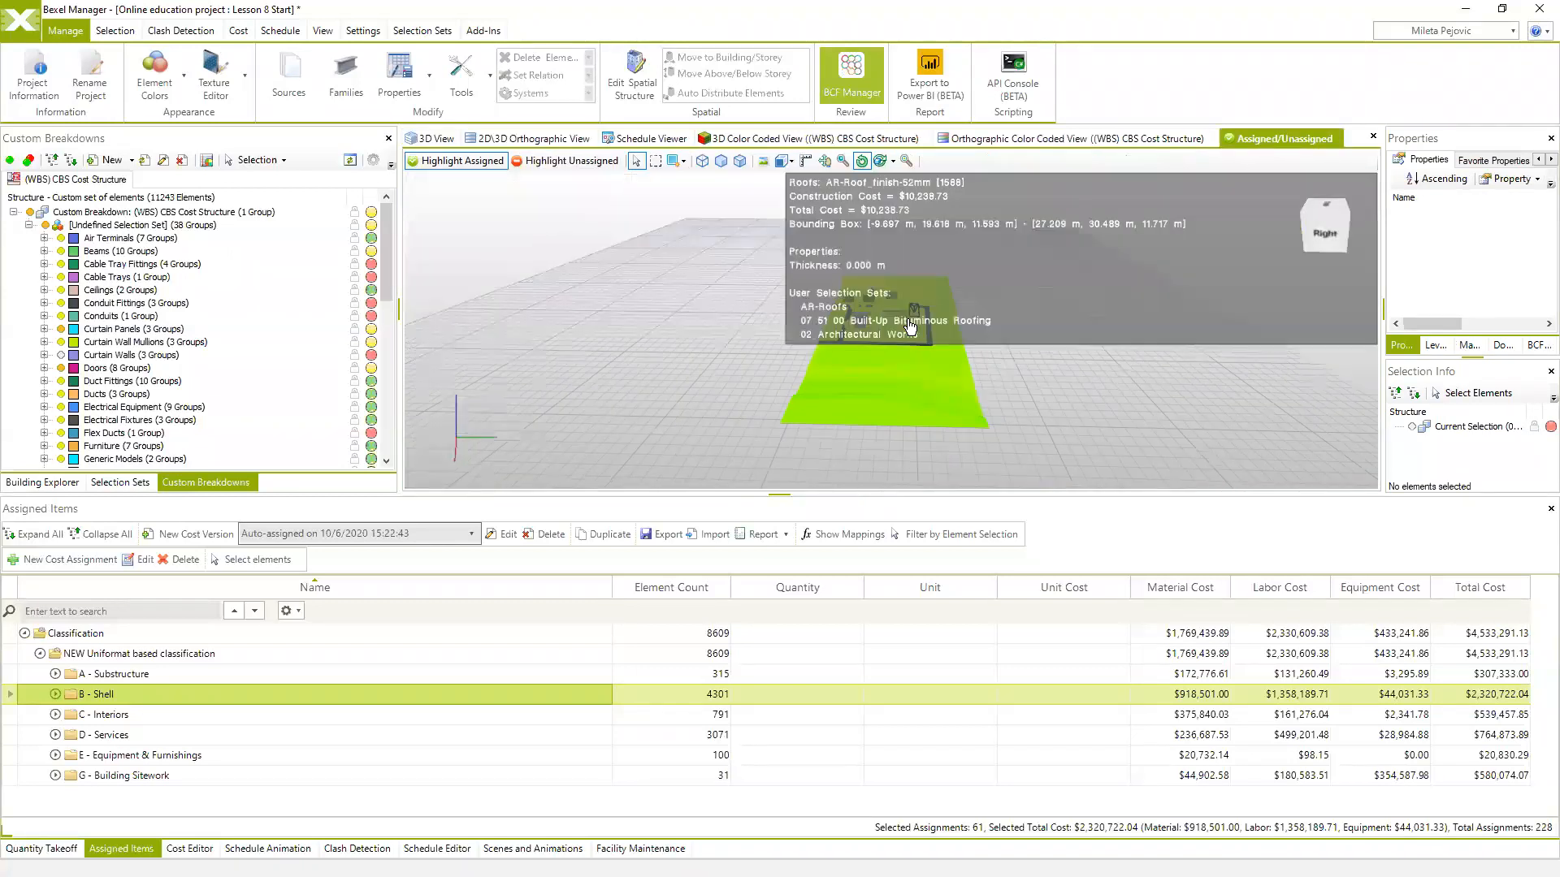
Examine the building and terrain in the Assigned/Unassigned view for highlighted elements and their total costs
scroll(958, 325, "up", 5)
middle_click_drag(885, 373, 983, 378)
scroll(1056, 382, "up", 5)
scroll(952, 367, "down", 10)
scroll(992, 348, "up", 5)
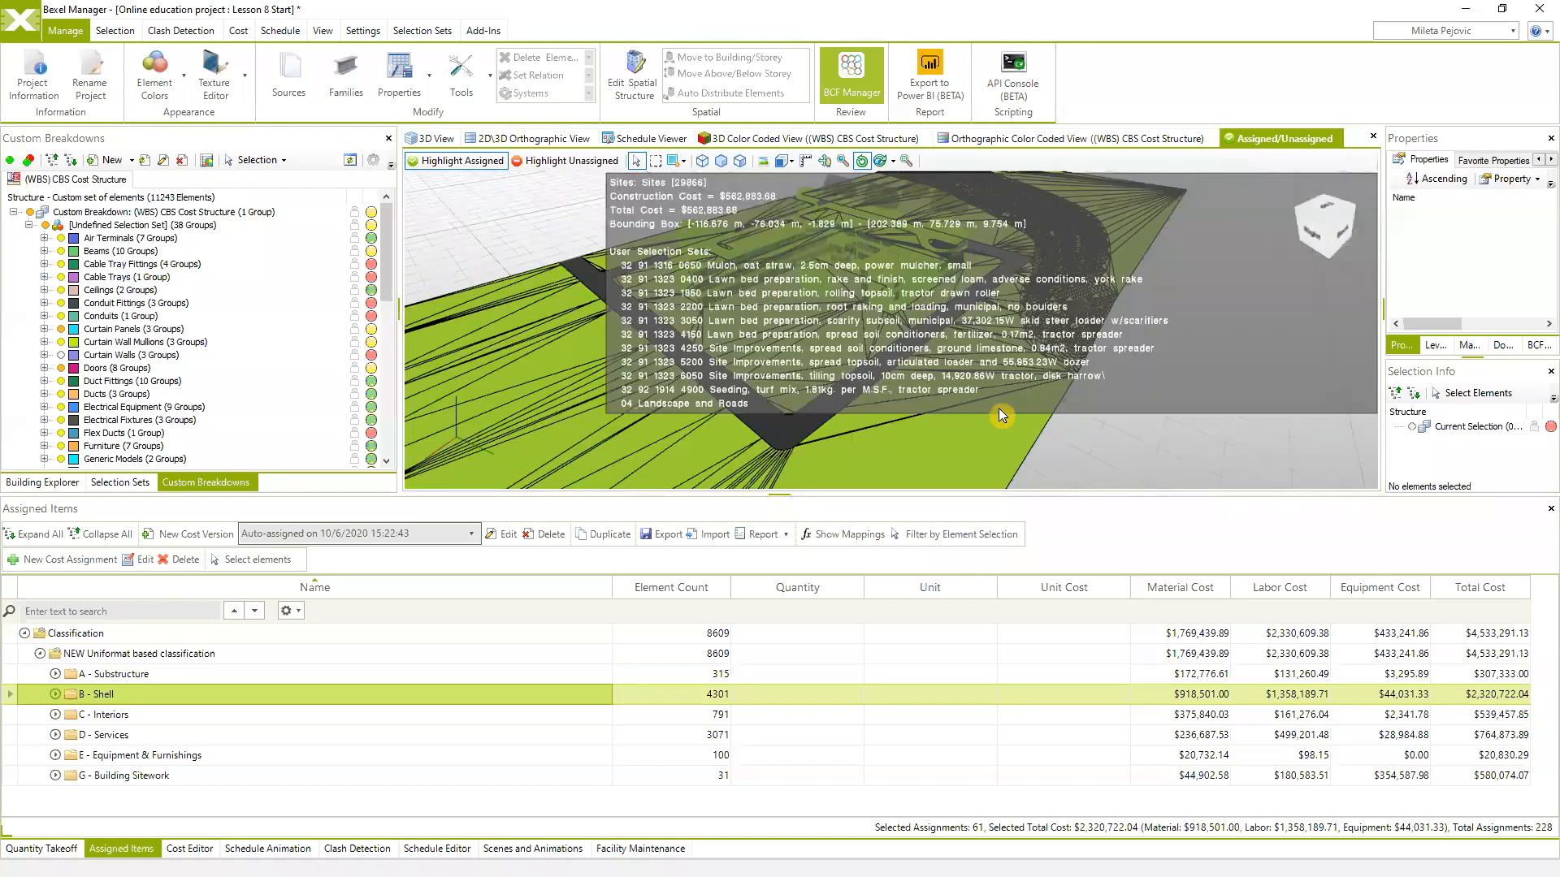
scroll(999, 414, "down", 10)
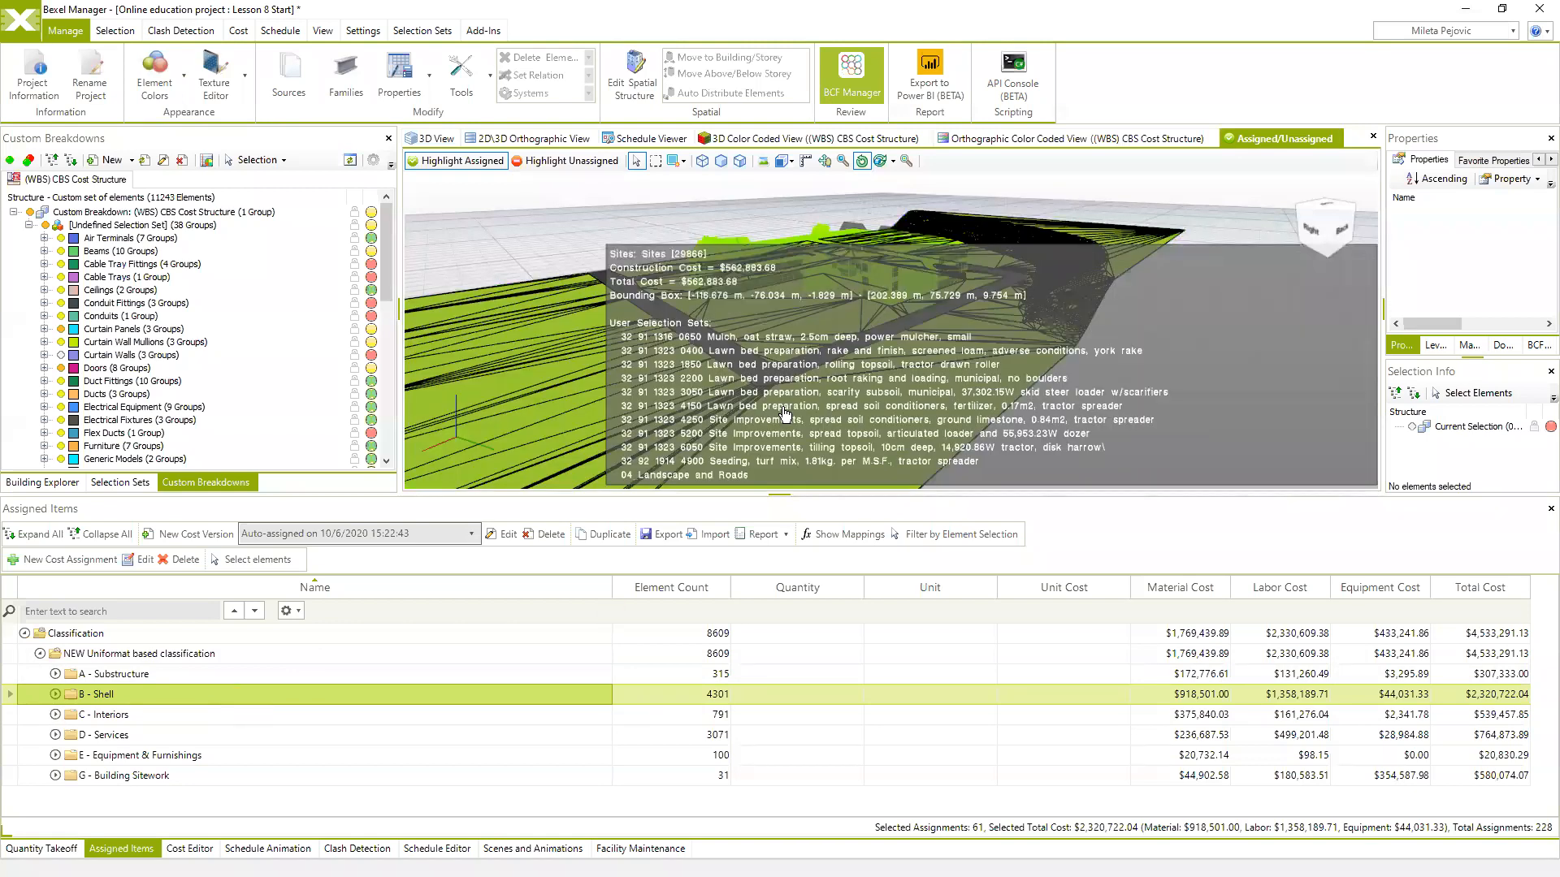
scroll(830, 409, "up", 5)
Select the asphalt pavement slab around the building in the Assigned/Unassigned view
left_click(726, 431)
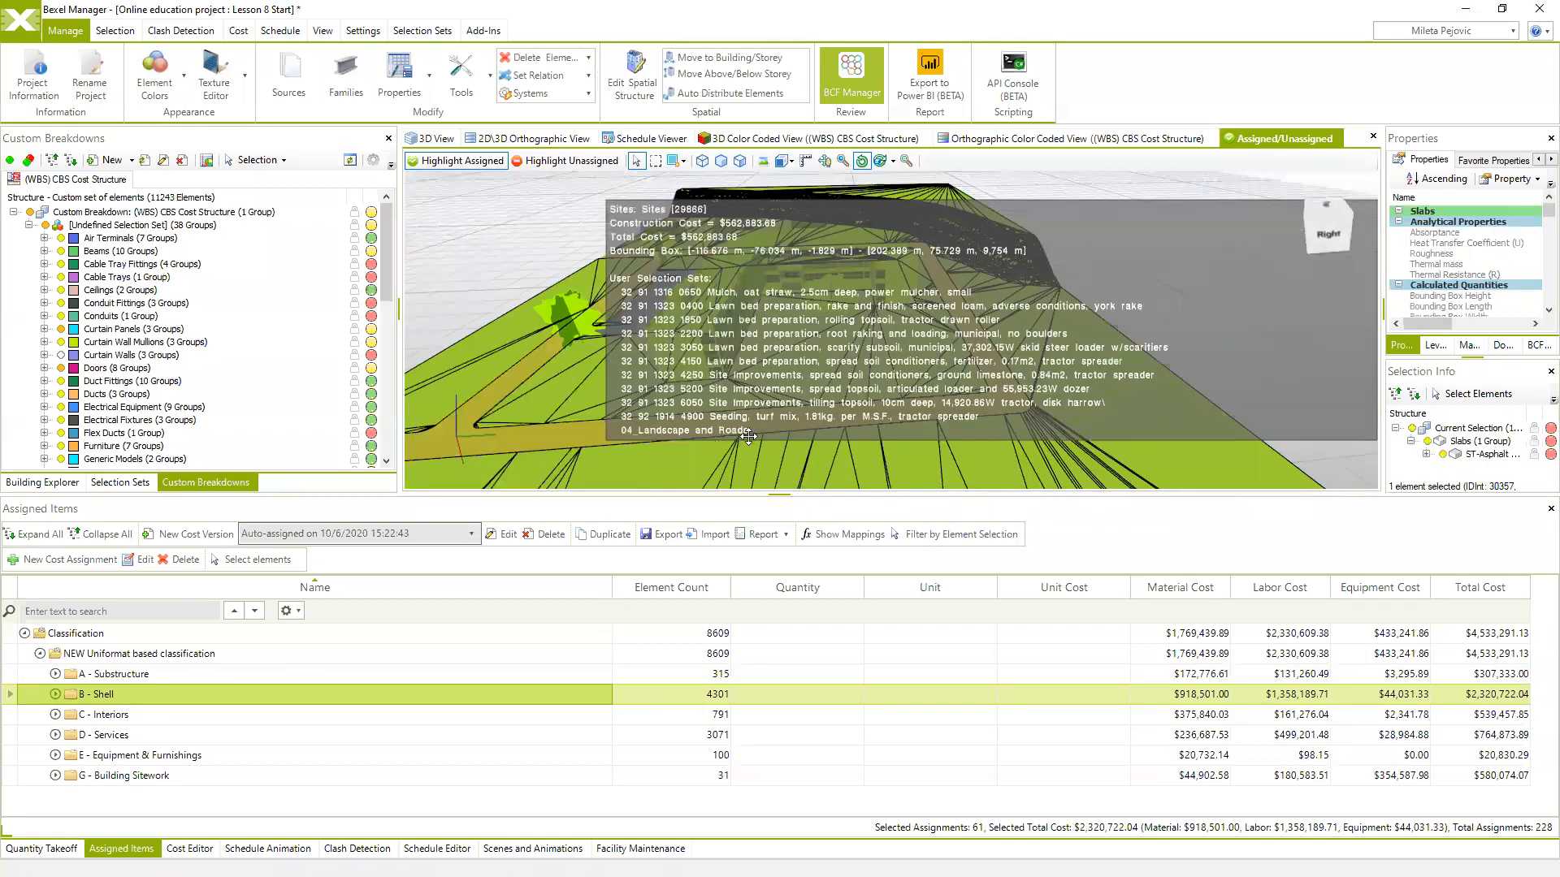
left_click_drag(745, 431, 767, 439)
left_click_drag(730, 362, 630, 369)
left_click_drag(1034, 390, 898, 378)
left_click(1084, 436)
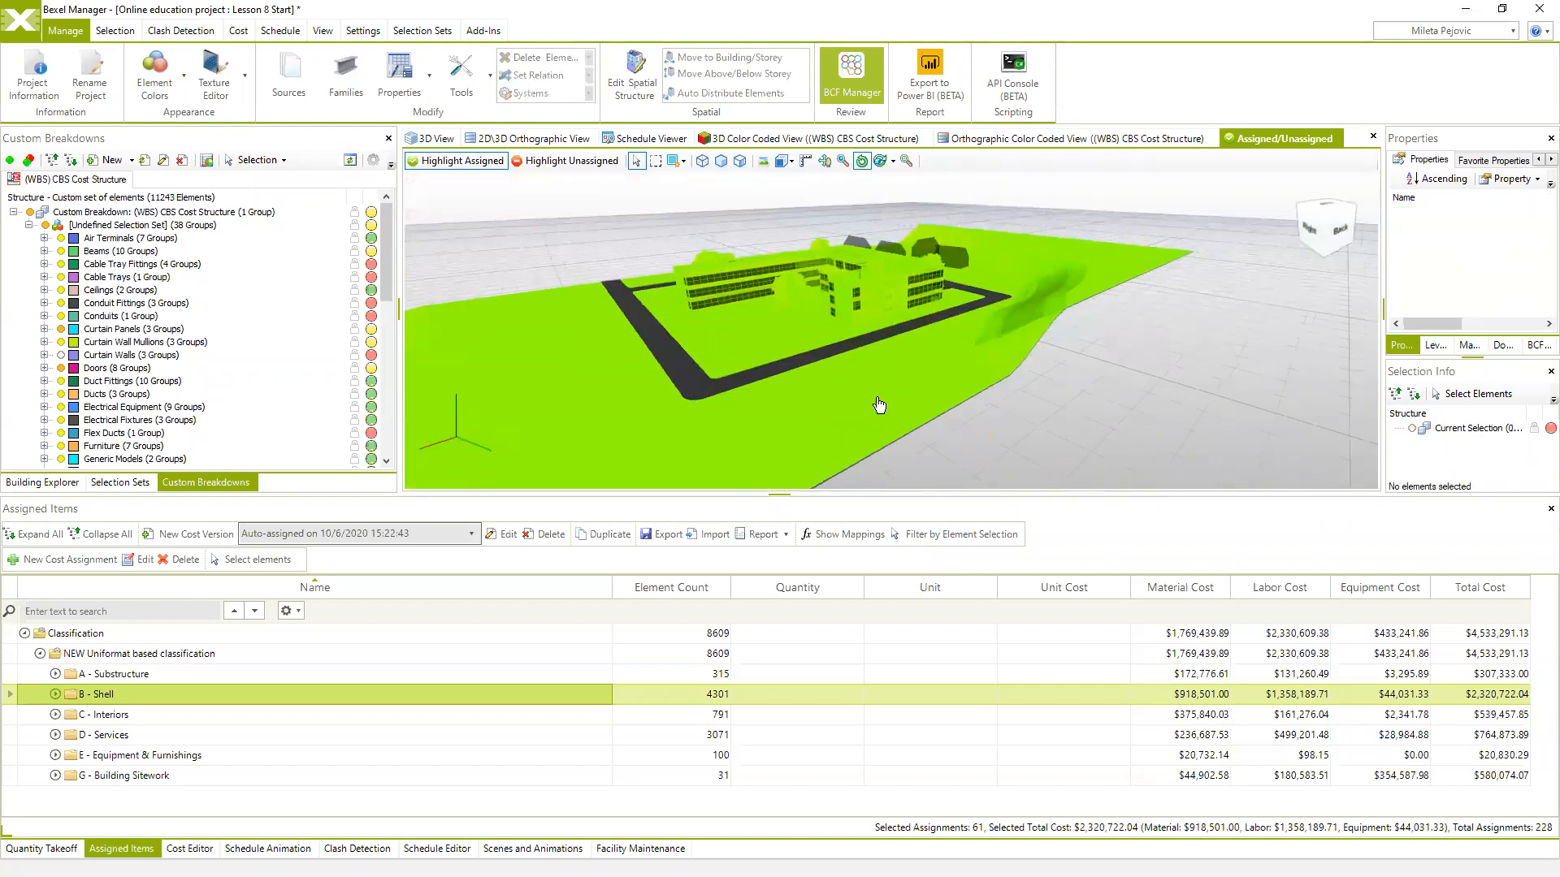
scroll(679, 313, "up", 4)
left_click(645, 309)
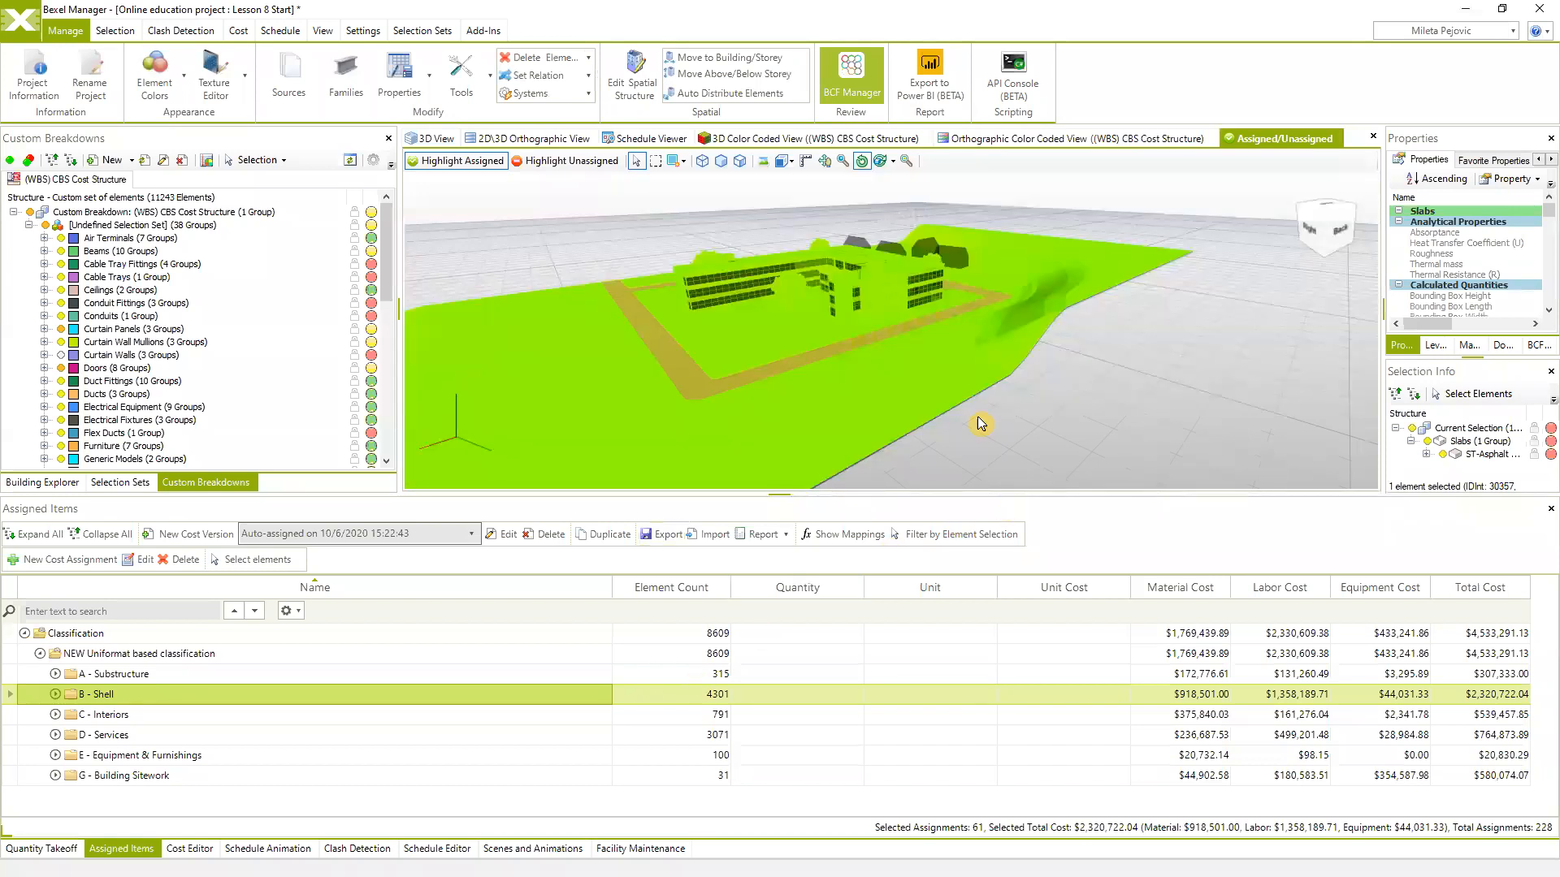
Examine the cost details of the asphalt slab and site, and check the slab's properties down to Identity Data in a widened Properties area
middle_click_drag(954, 409, 1064, 370)
scroll(1064, 366, "up", 5)
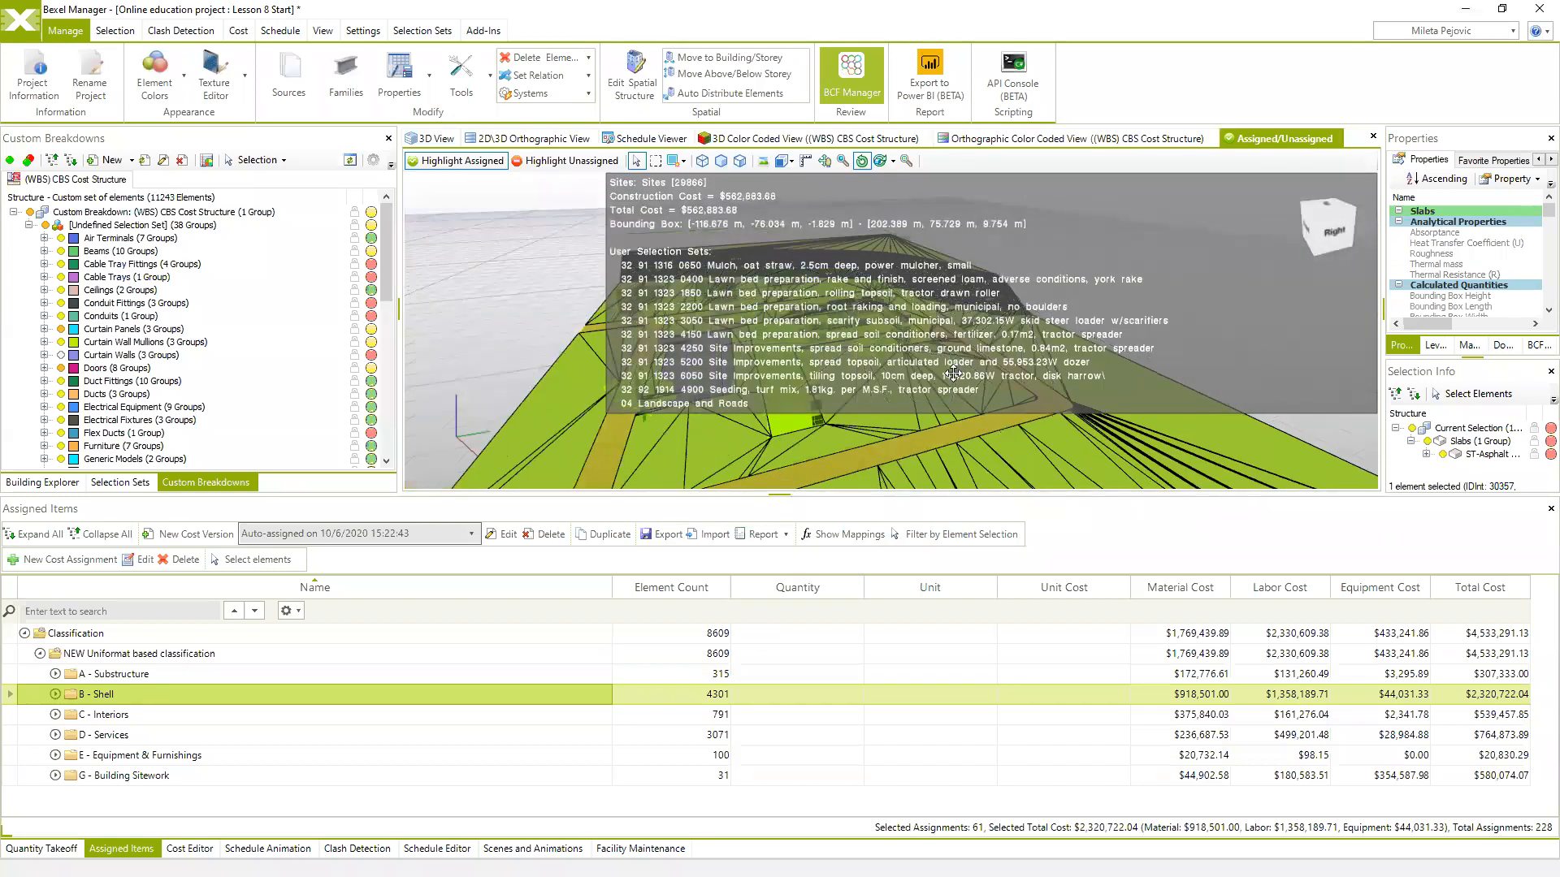
scroll(971, 359, "down", 5)
scroll(971, 359, "up", 3)
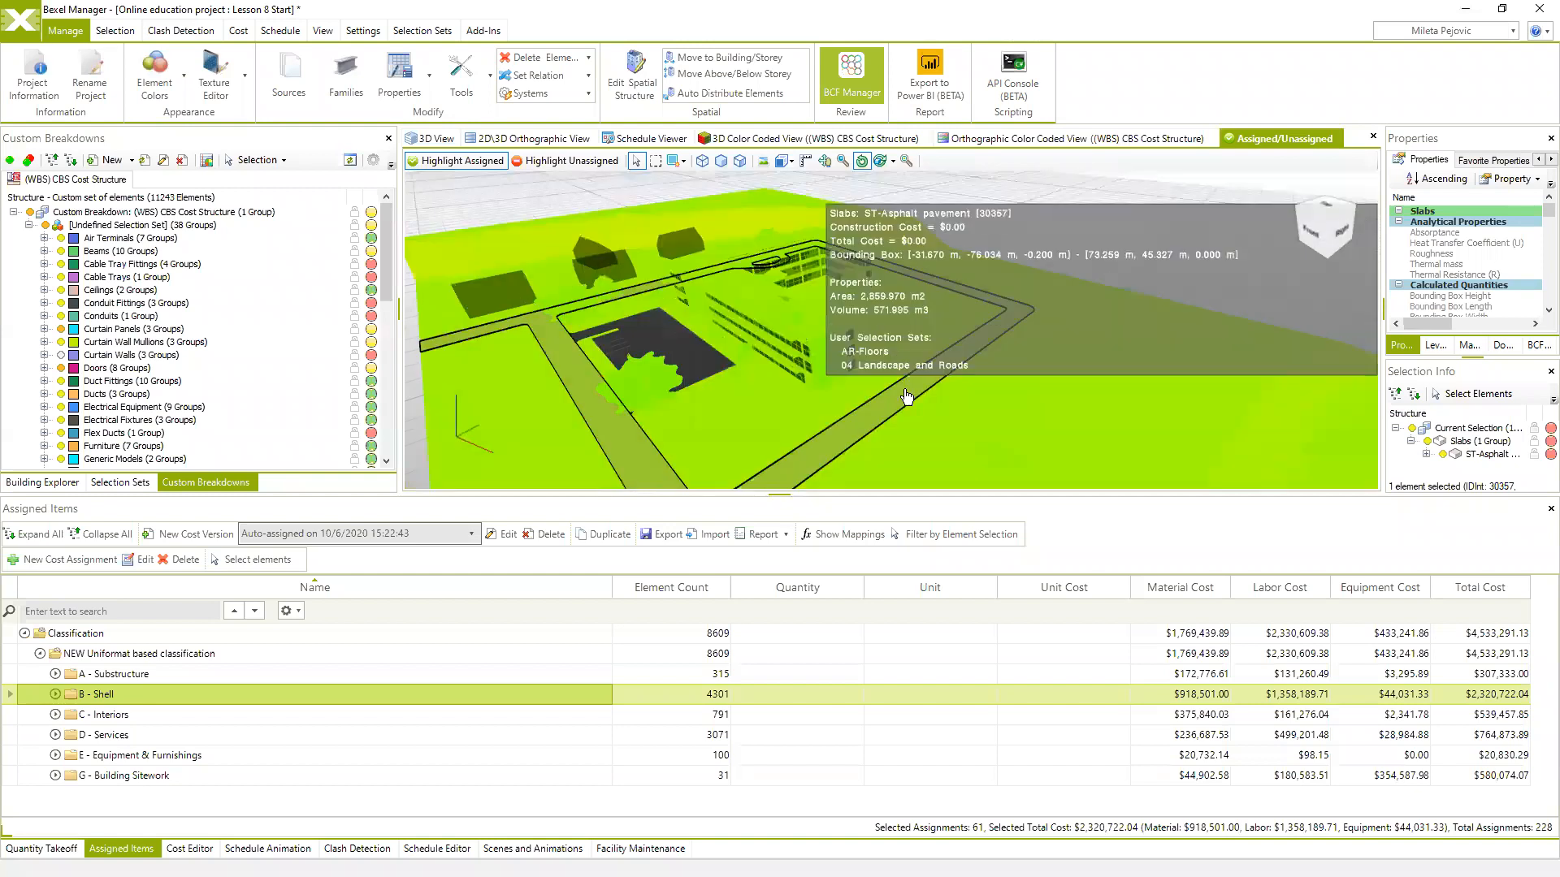
scroll(602, 481, "up", 3)
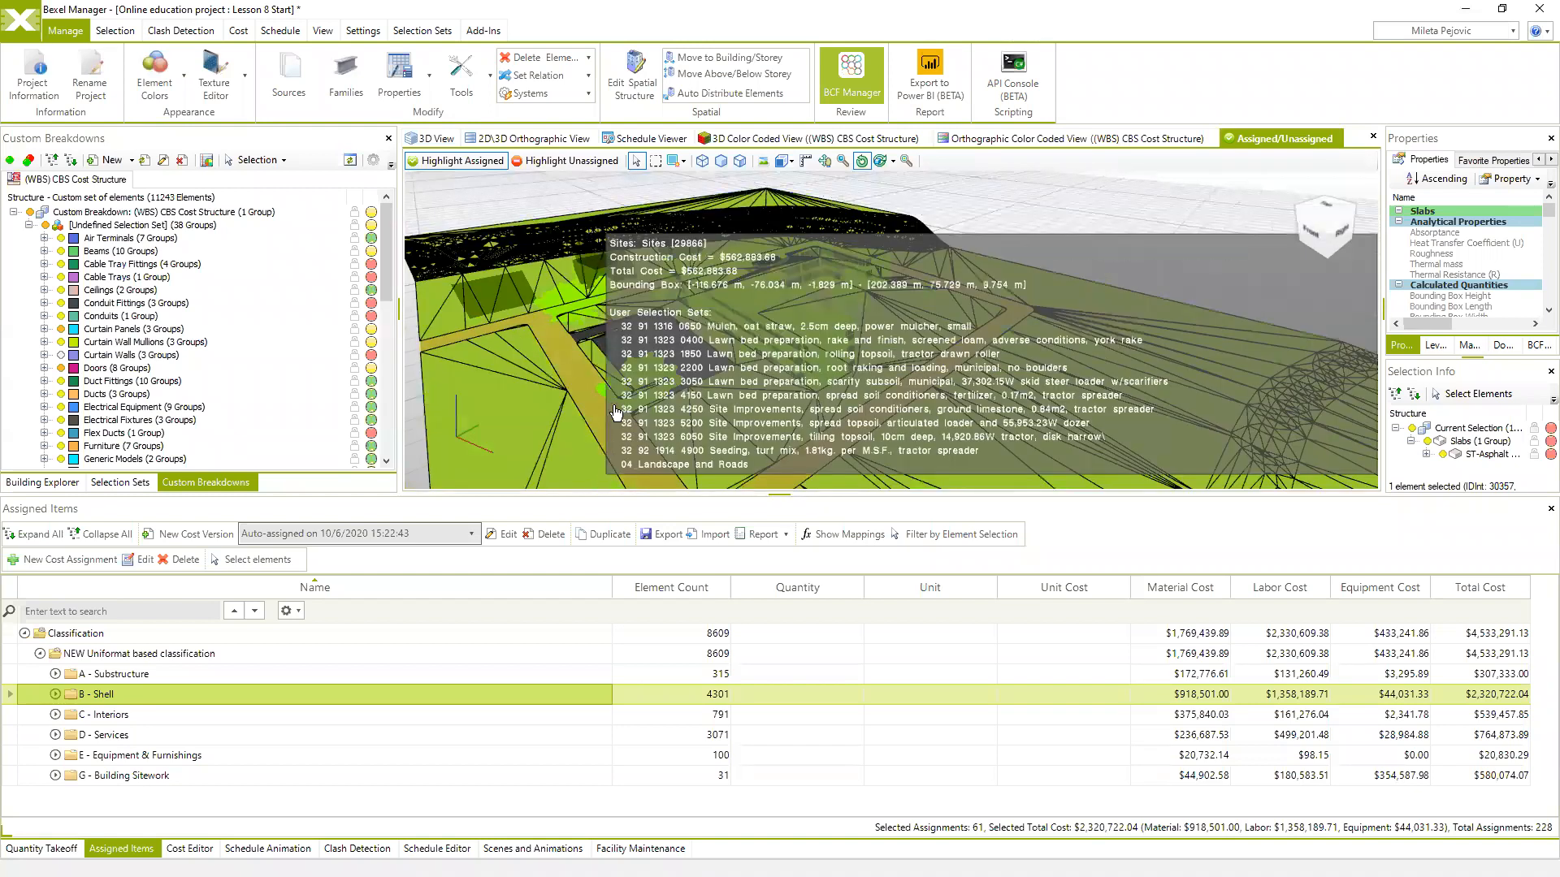
scroll(839, 434, "down", 4)
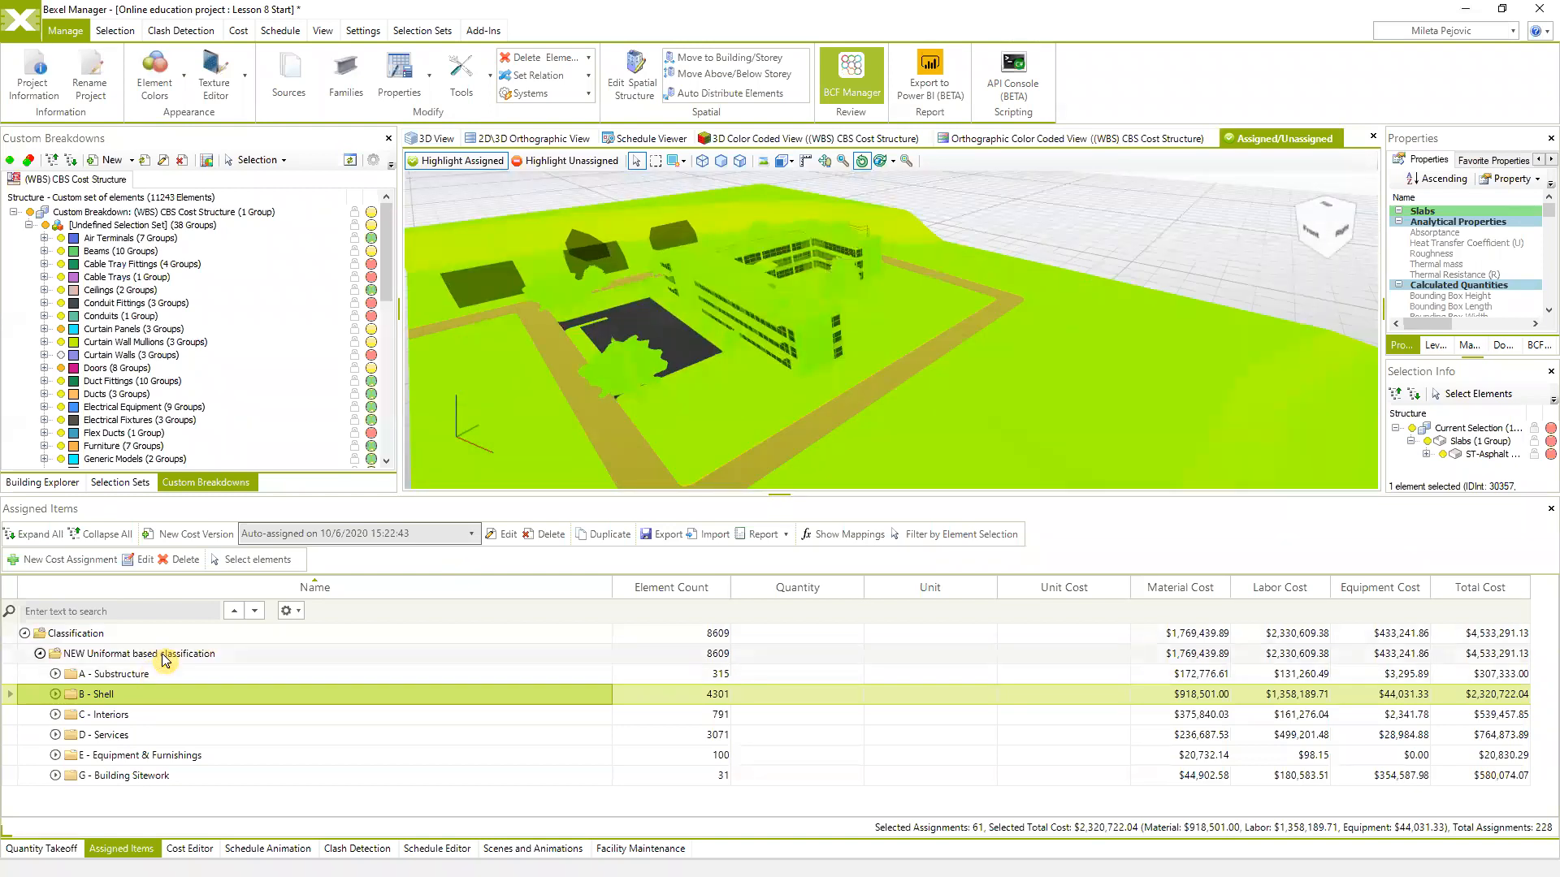
scroll(837, 375, "up", 2)
middle_click_drag(840, 370, 845, 368)
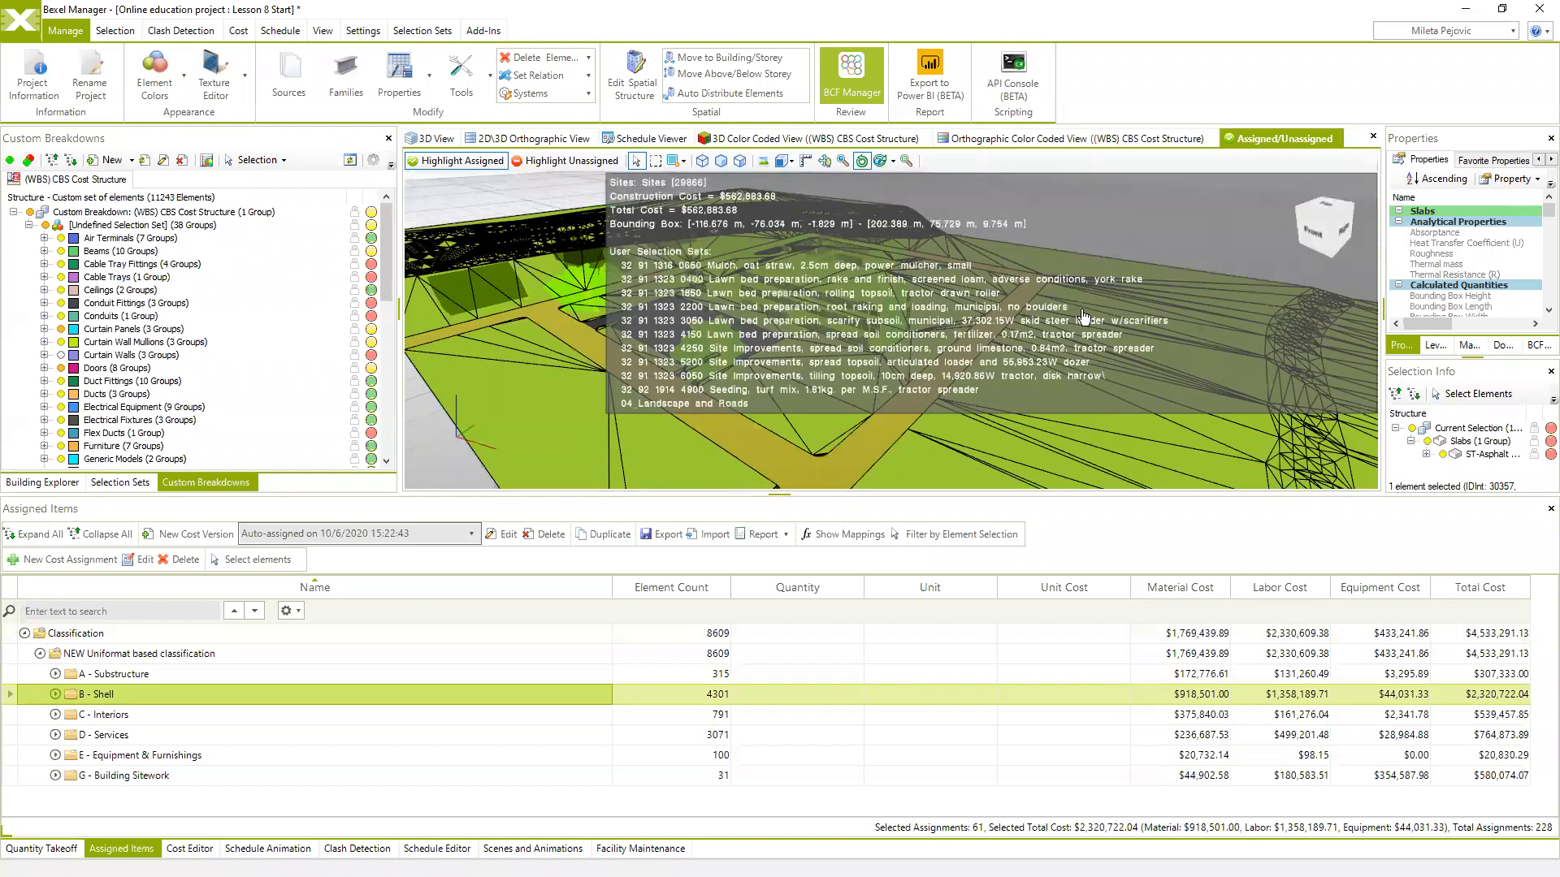
scroll(969, 375, "up", 2)
left_click_drag(1379, 350, 1239, 349)
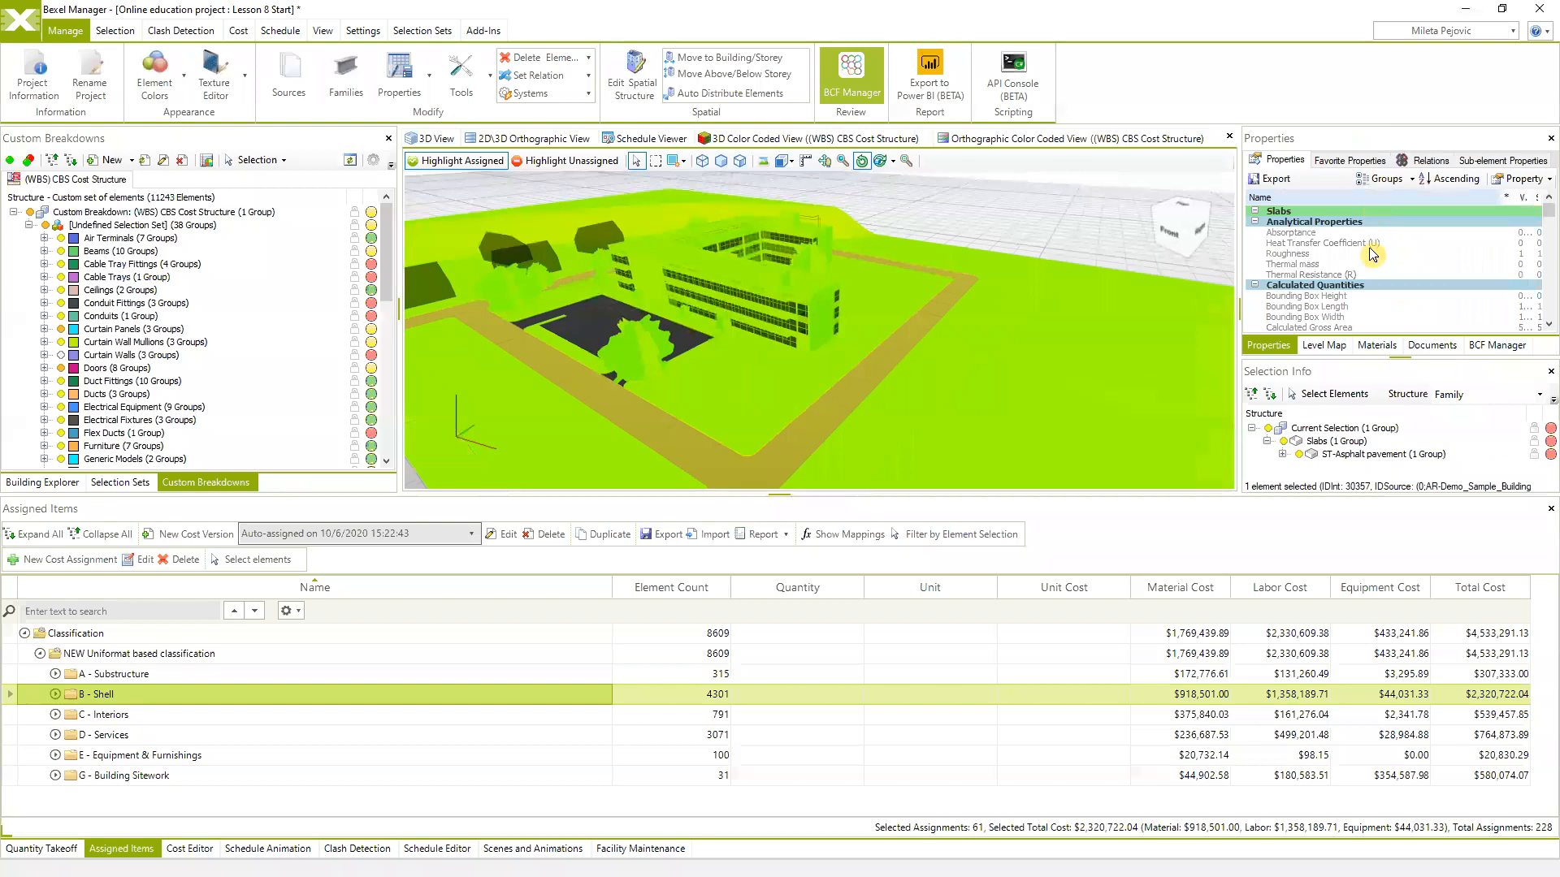
scroll(1349, 278, "down", 5)
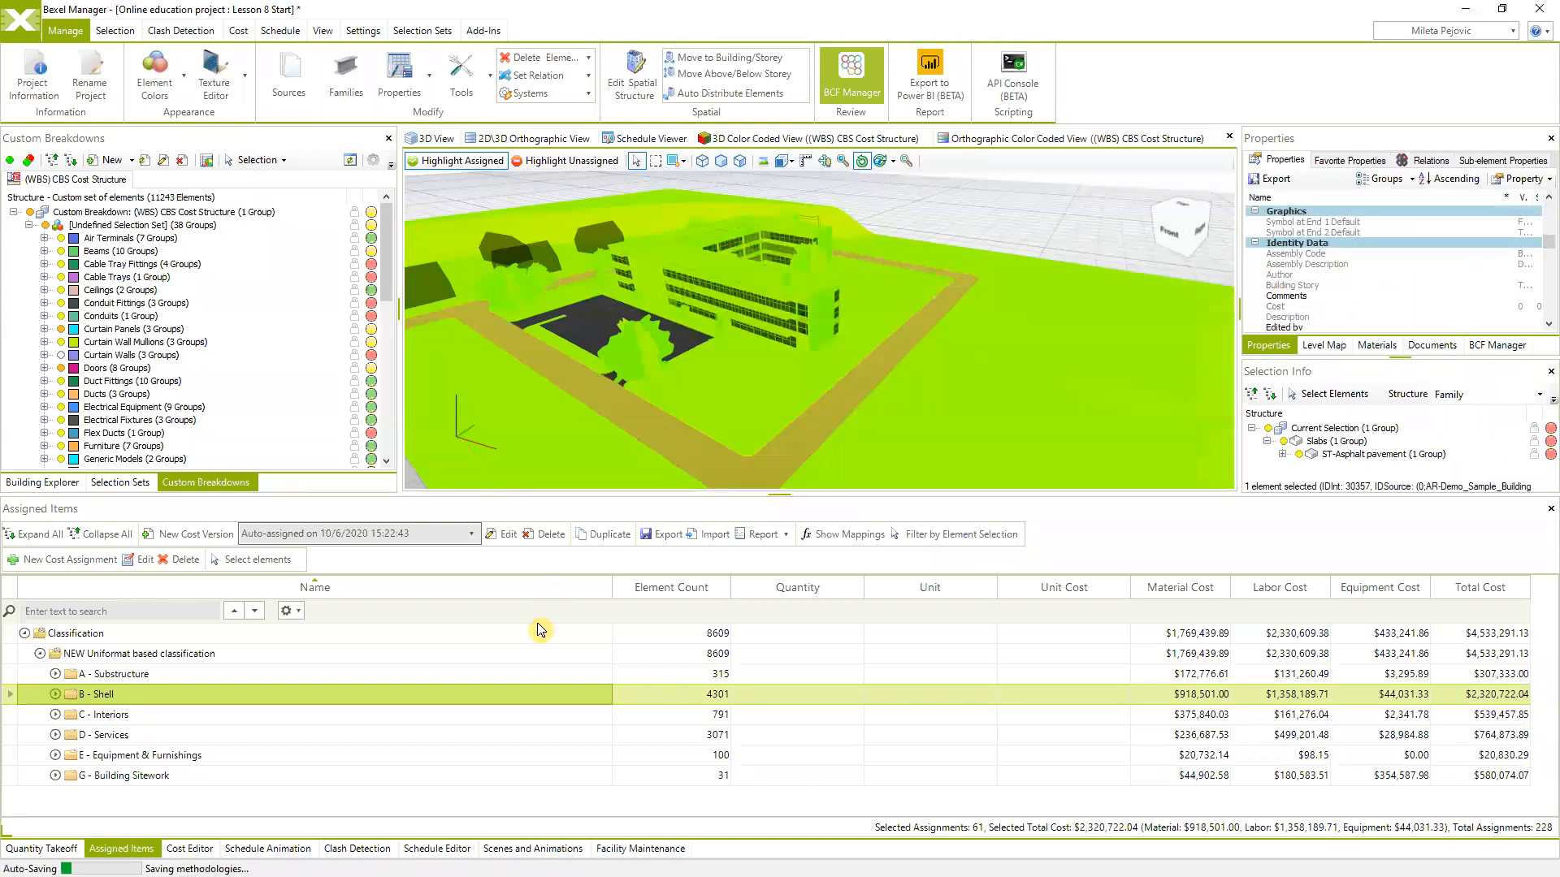
Switch the active cost version to NEW COST for Concrete walls 10/6/2020 15:16:34 for comparison in the Assigned/Unassigned view
mouse_move(958, 370)
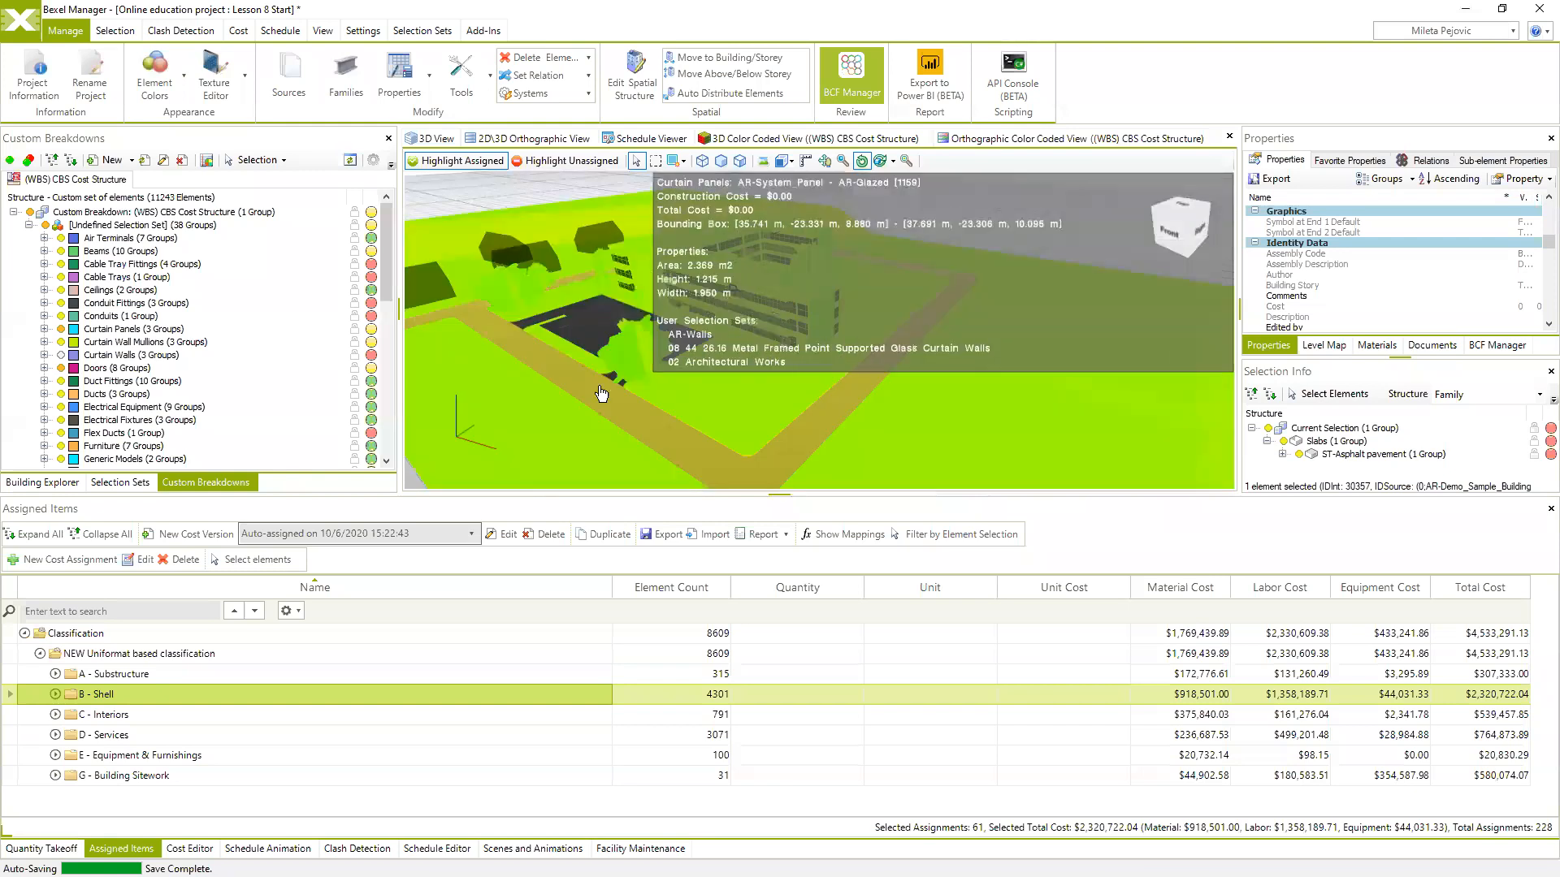
left_click(470, 536)
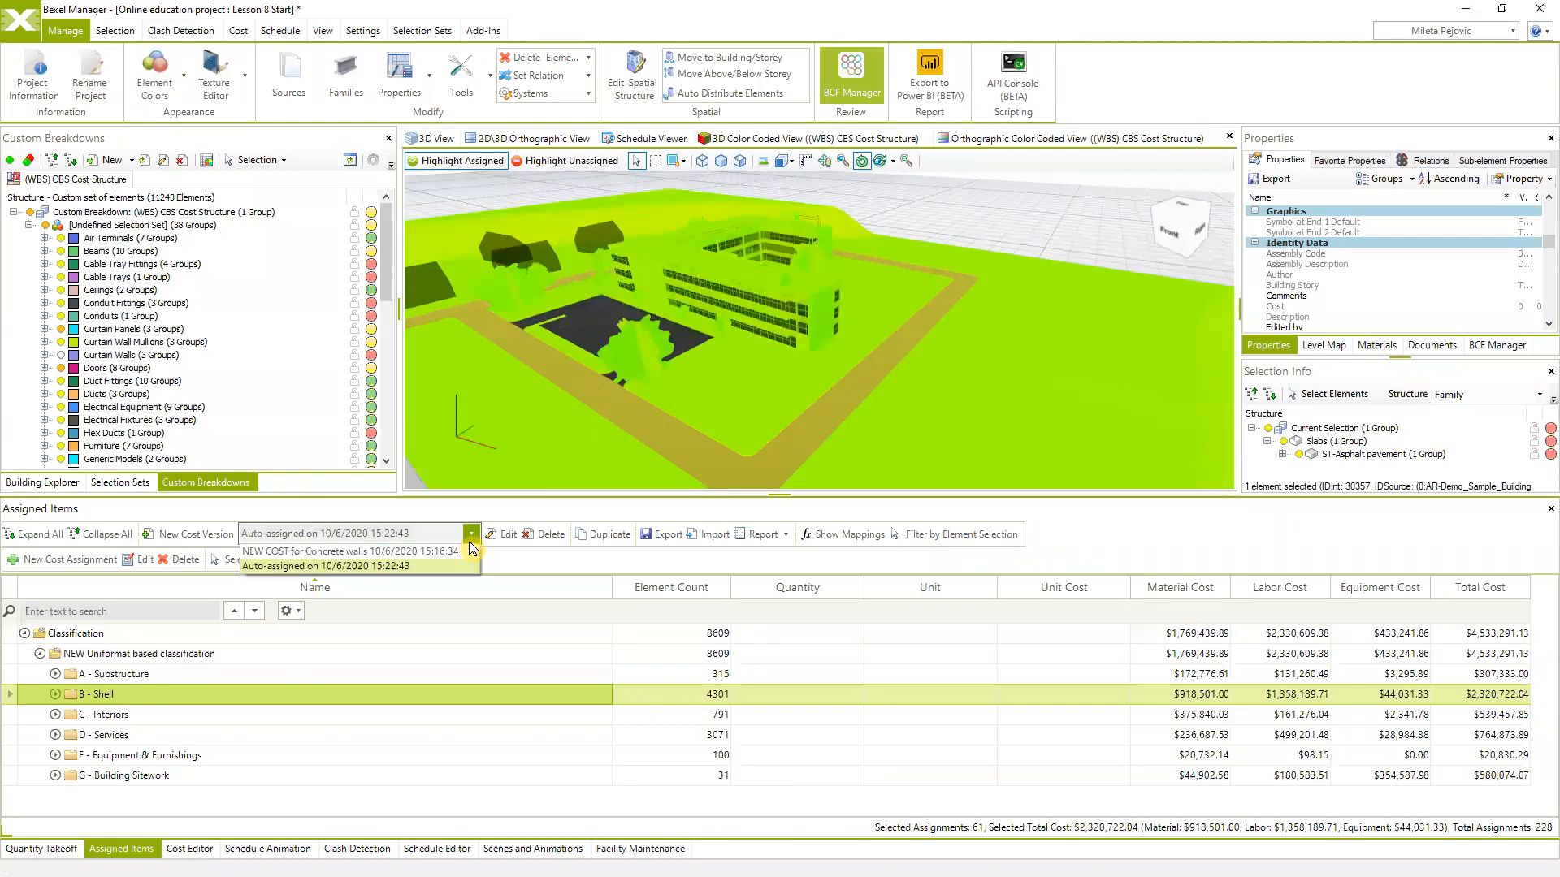
left_click(358, 552)
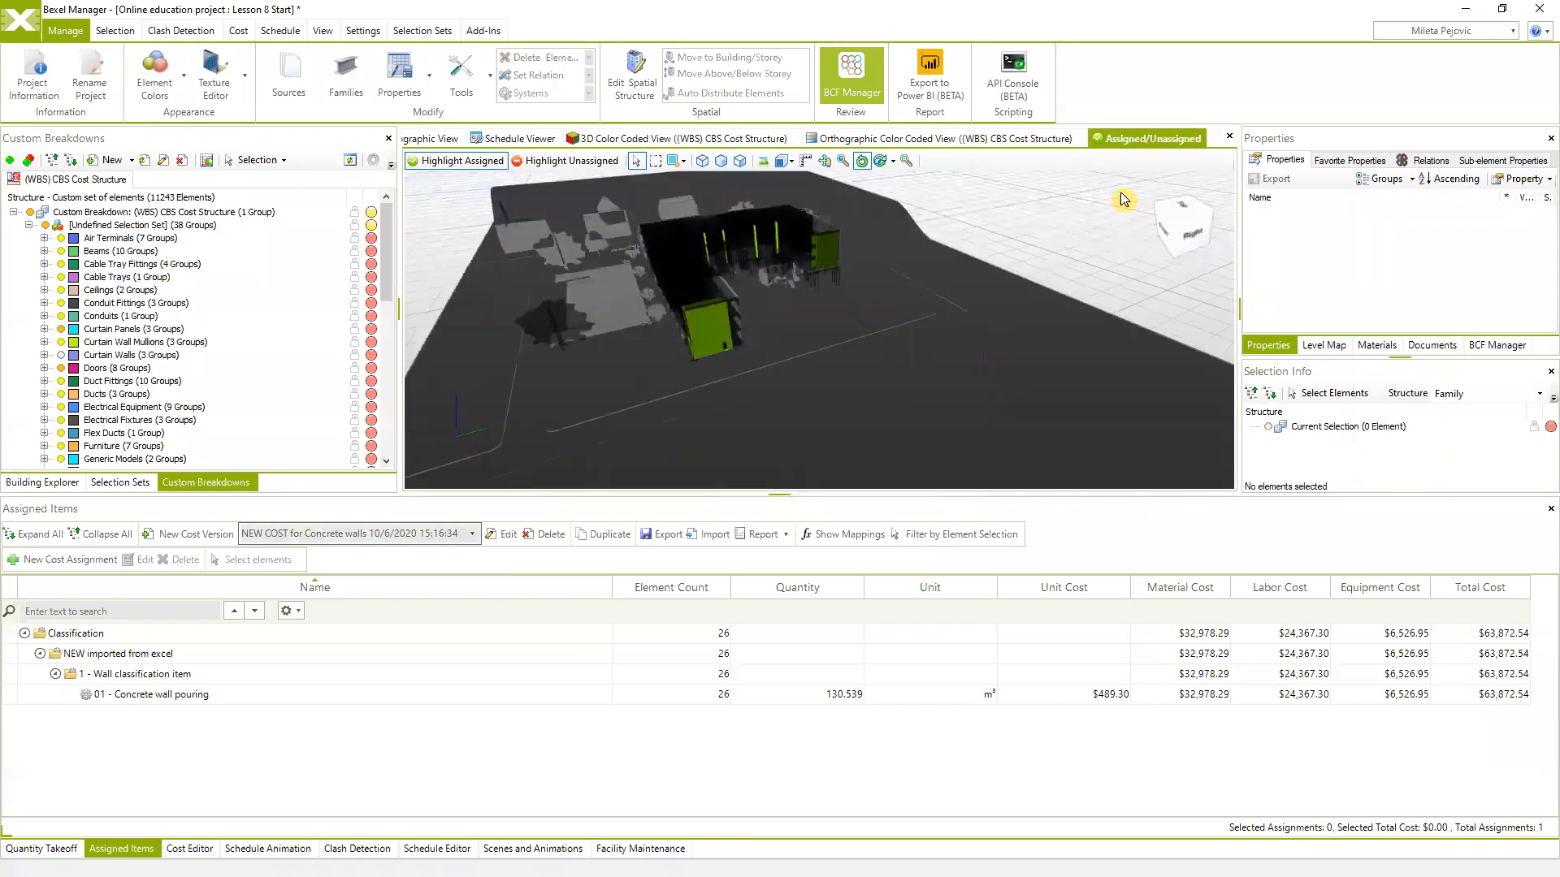
Examine the building from several sides in the Assigned/Unassigned view for the concrete walls highlighted as assigned
right_click_drag(1116, 237, 1098, 165)
middle_click_drag(948, 307, 1038, 348)
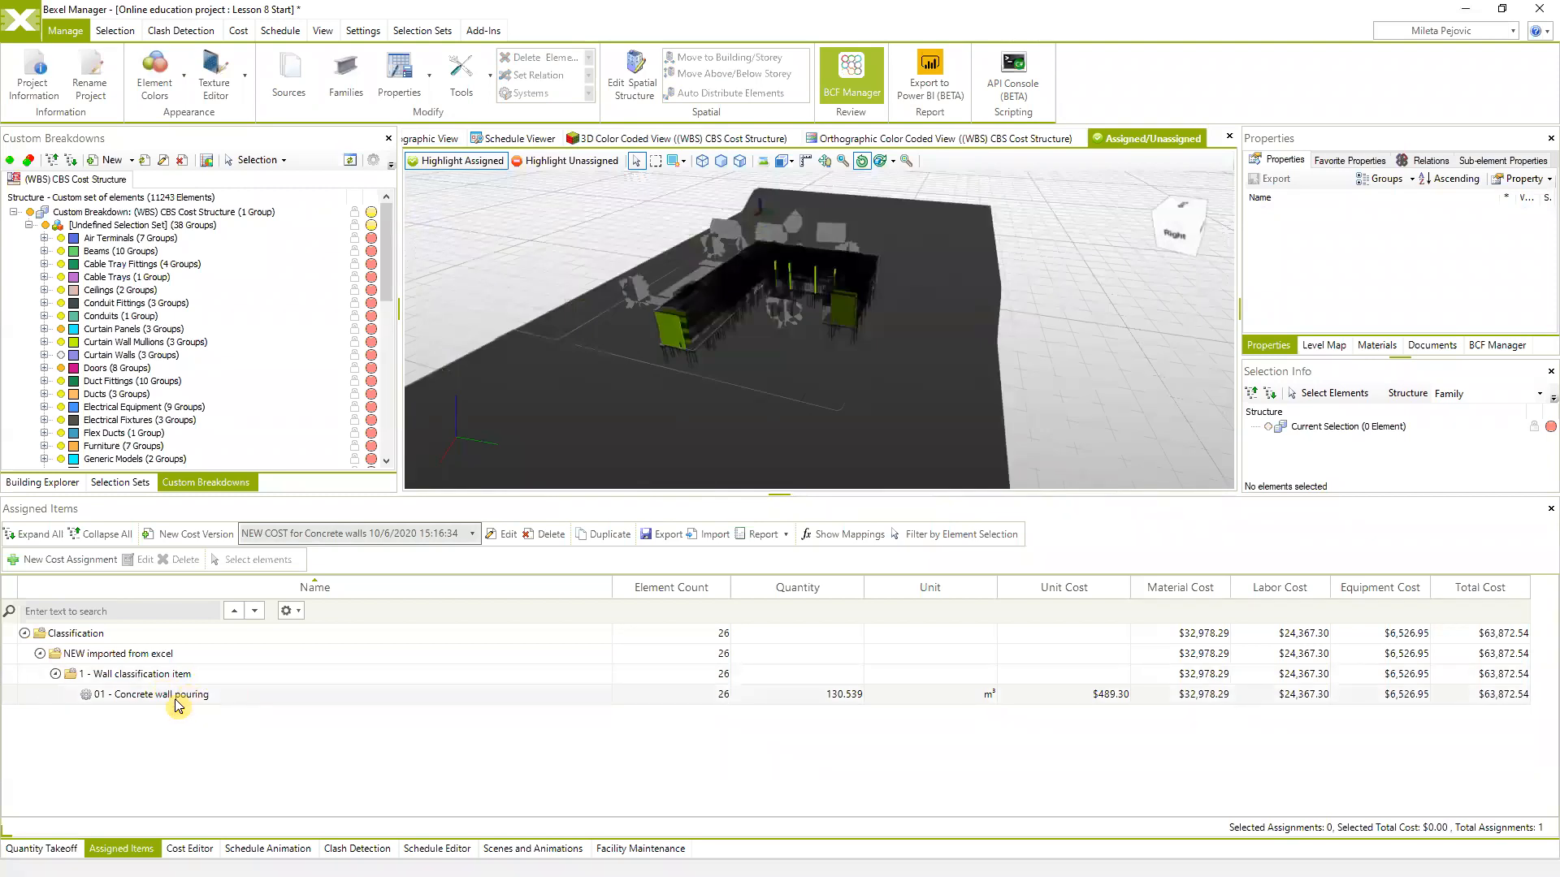
scroll(884, 303, "up", 5)
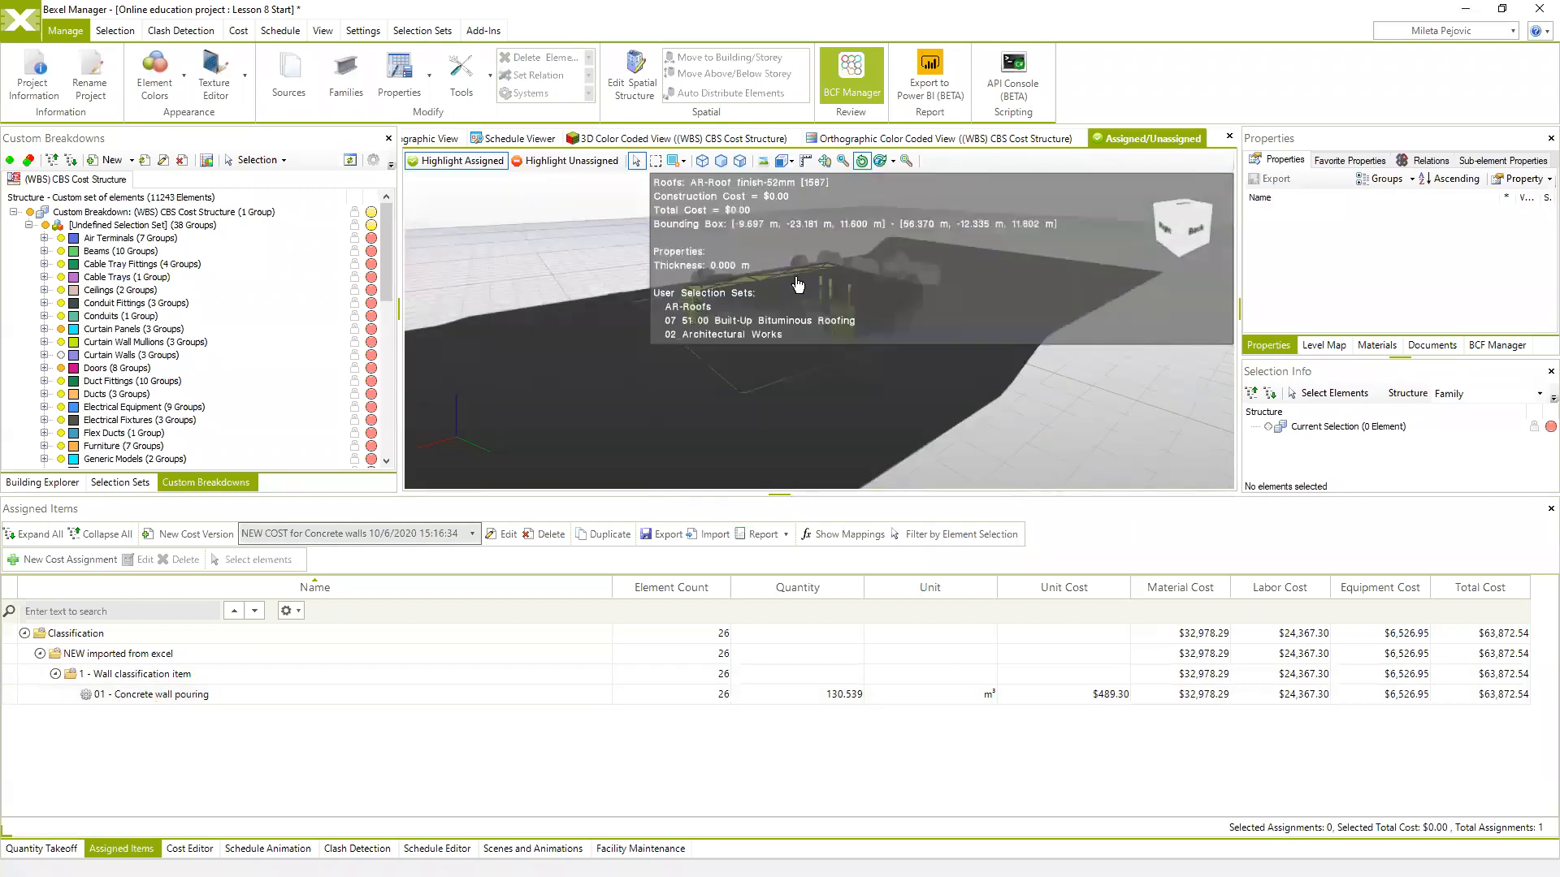
right_click_drag(821, 367, 892, 355)
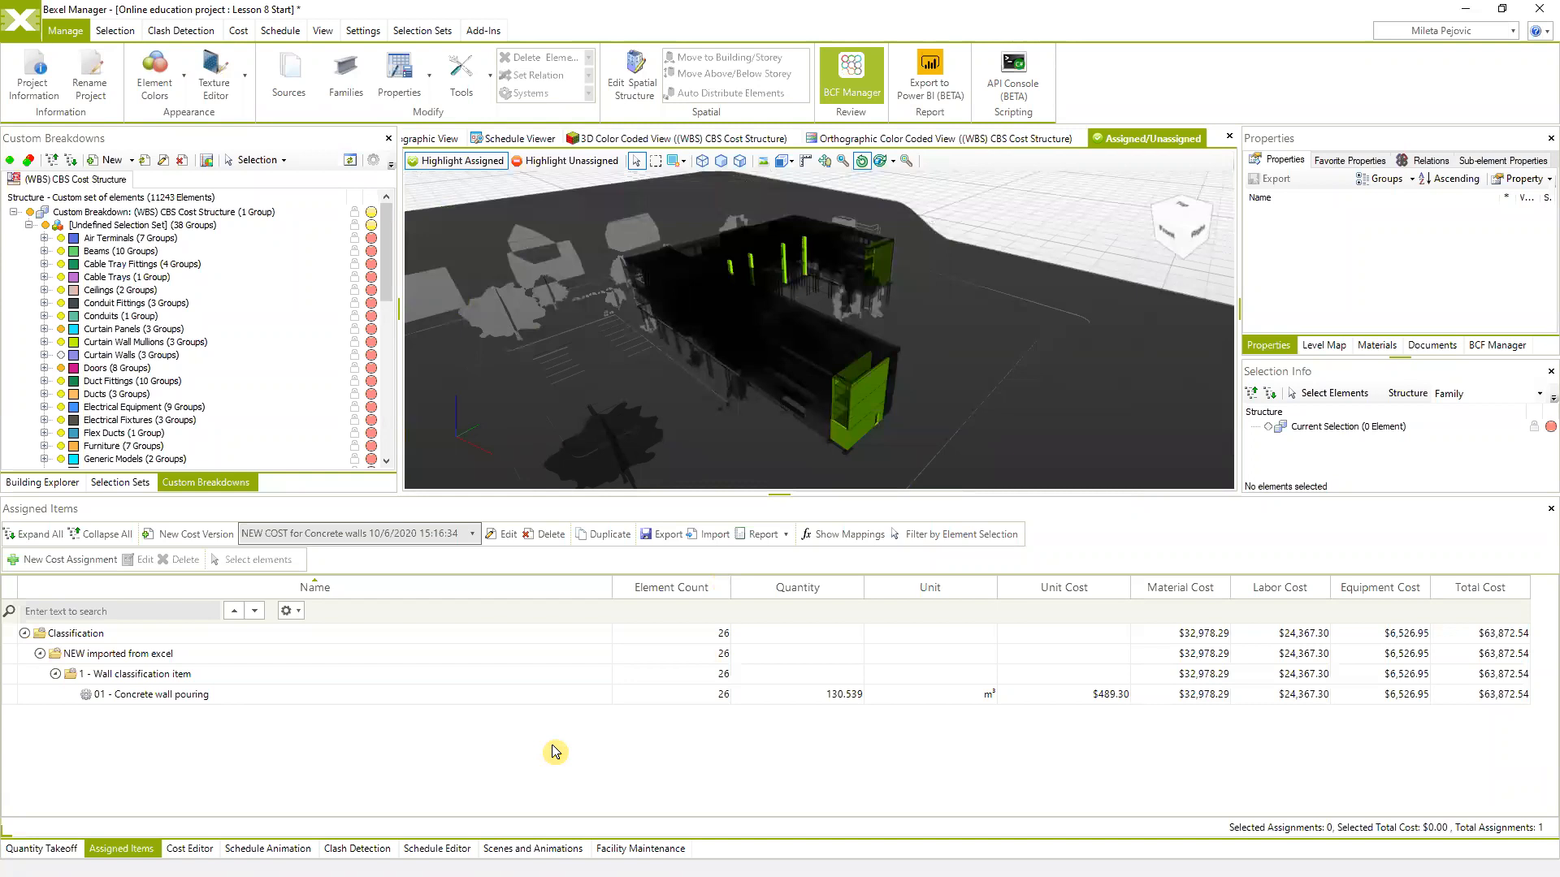
right_click_drag(708, 364, 699, 355)
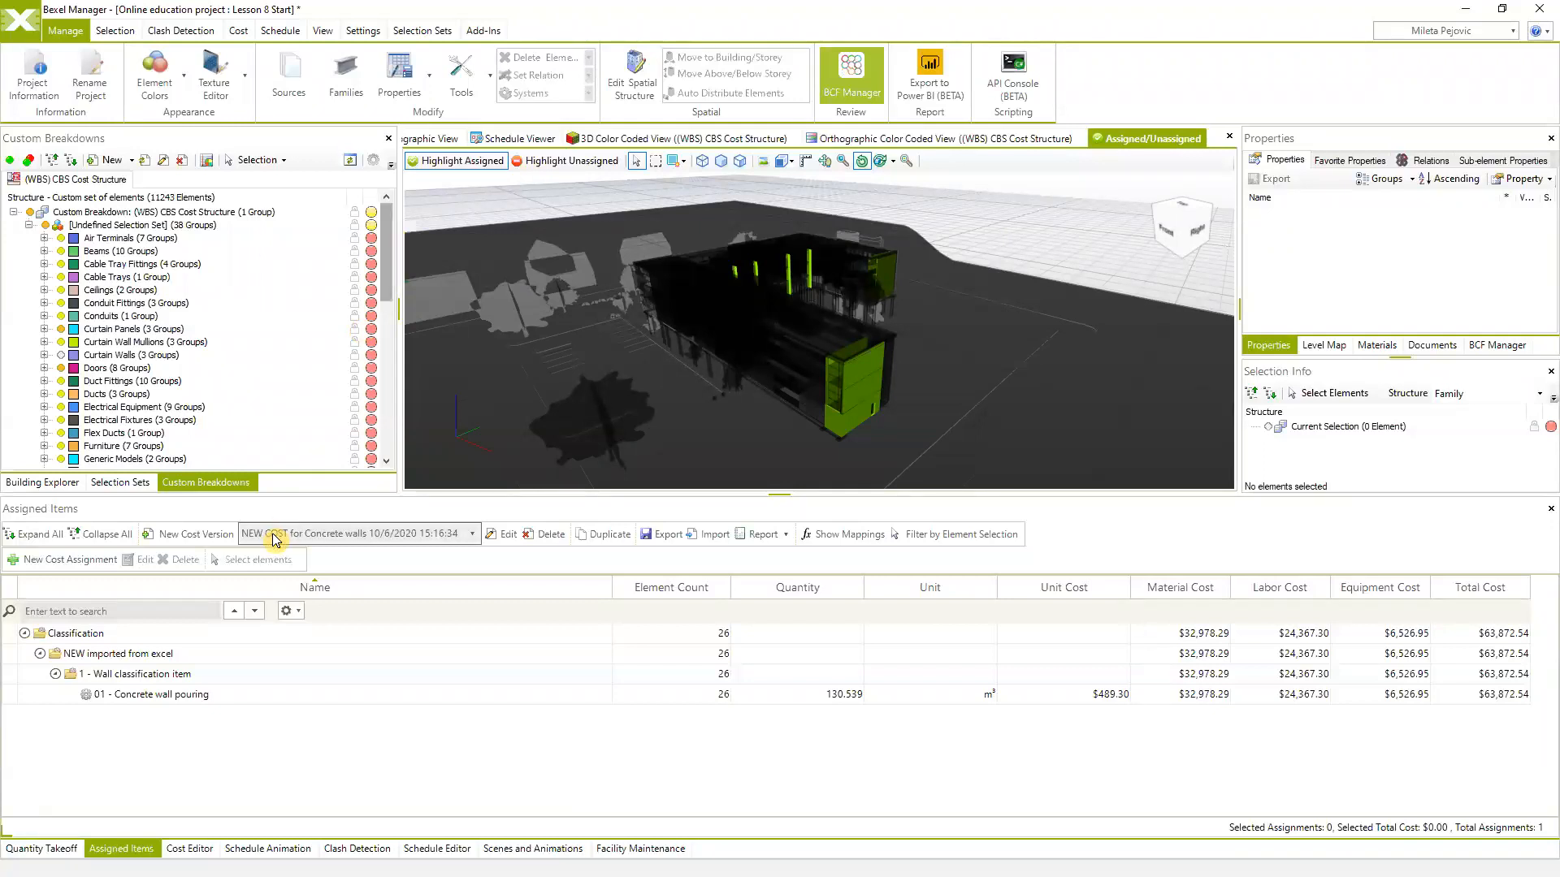
Show the selection sets in a widened area, expand Groups of Works, select the 03_MEP Works elements in the model, and clear the selection
left_click(120, 482)
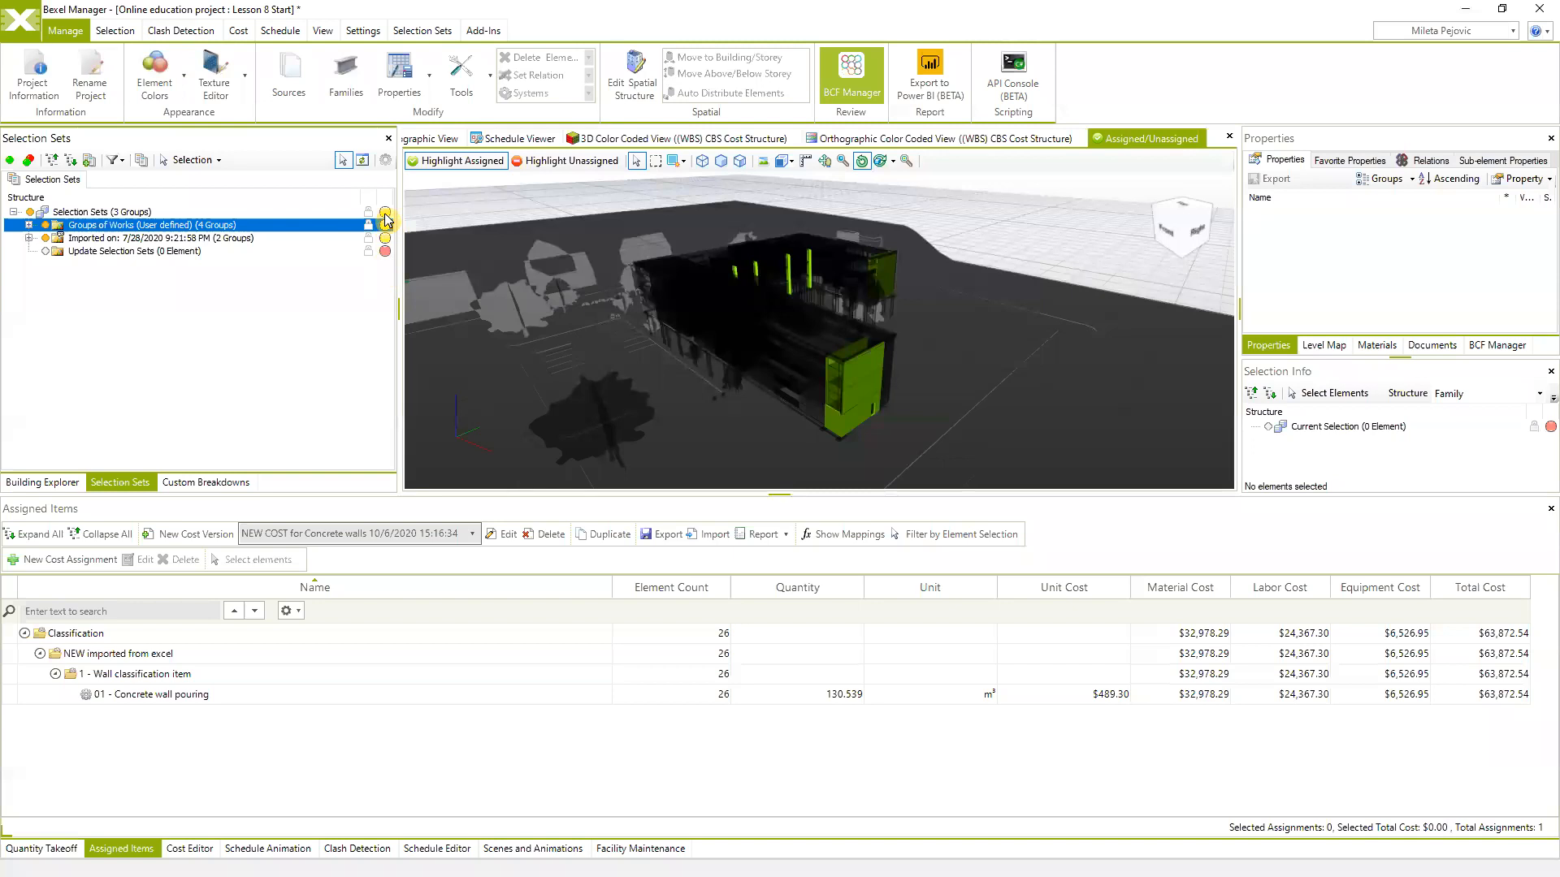
left_click_drag(398, 285, 495, 285)
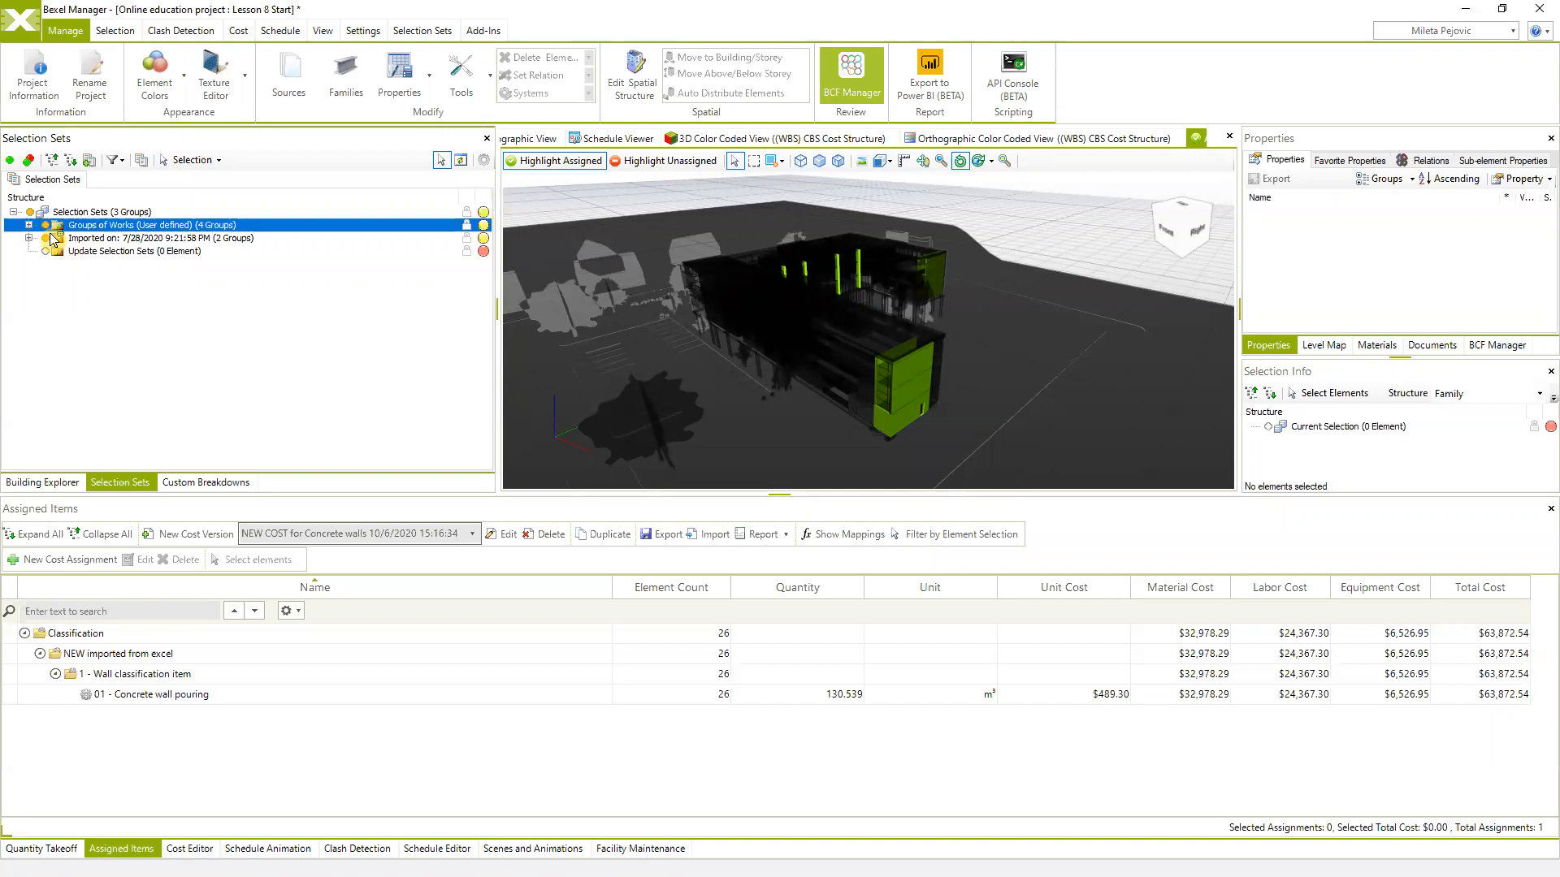
left_click(28, 224)
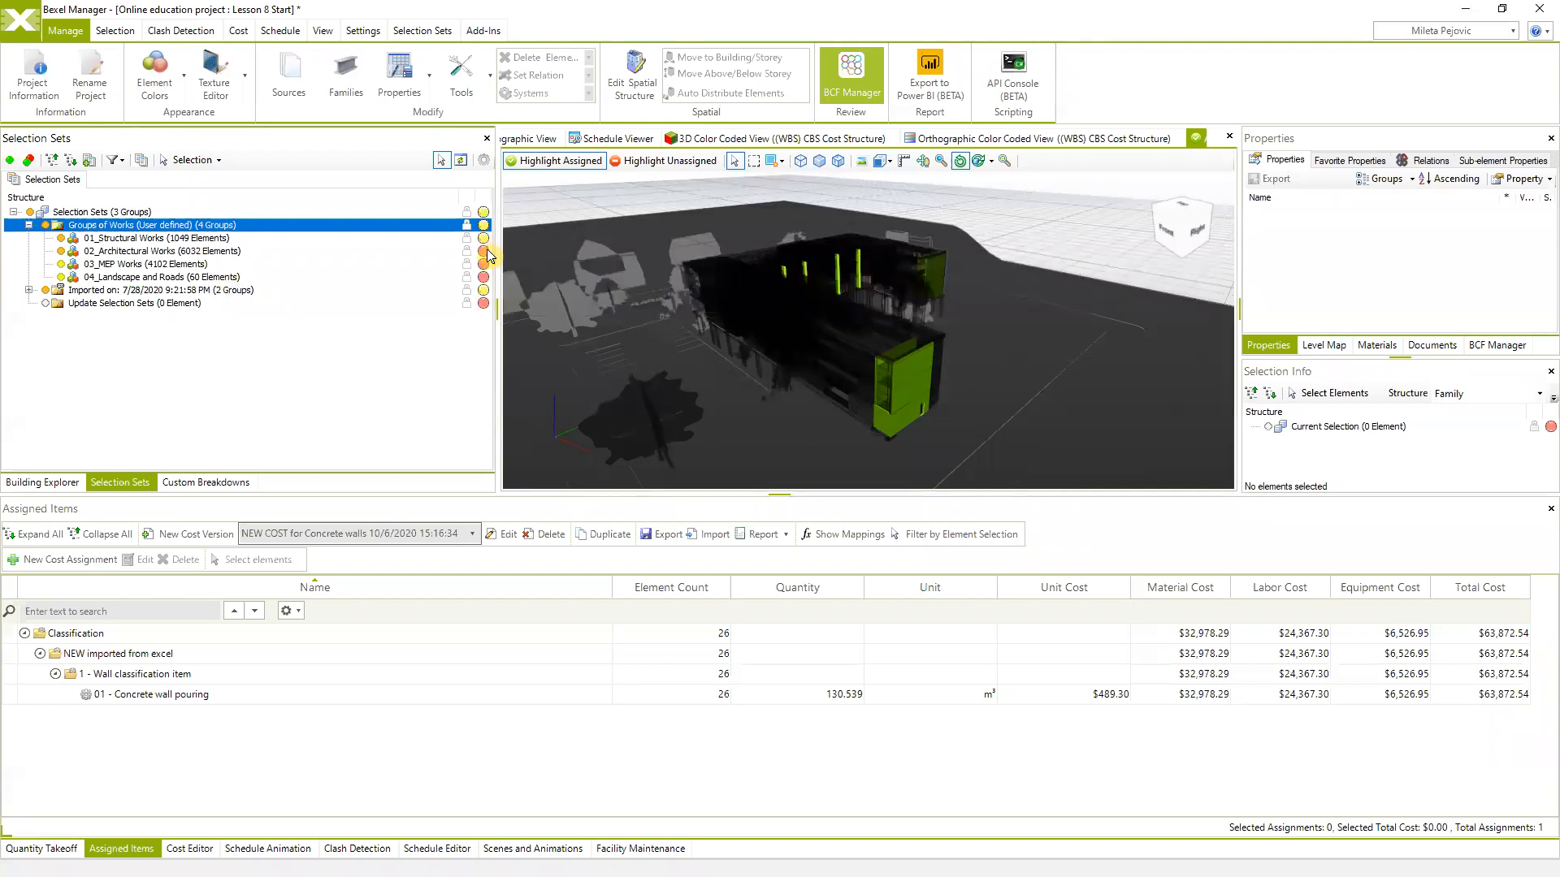
left_click(369, 264)
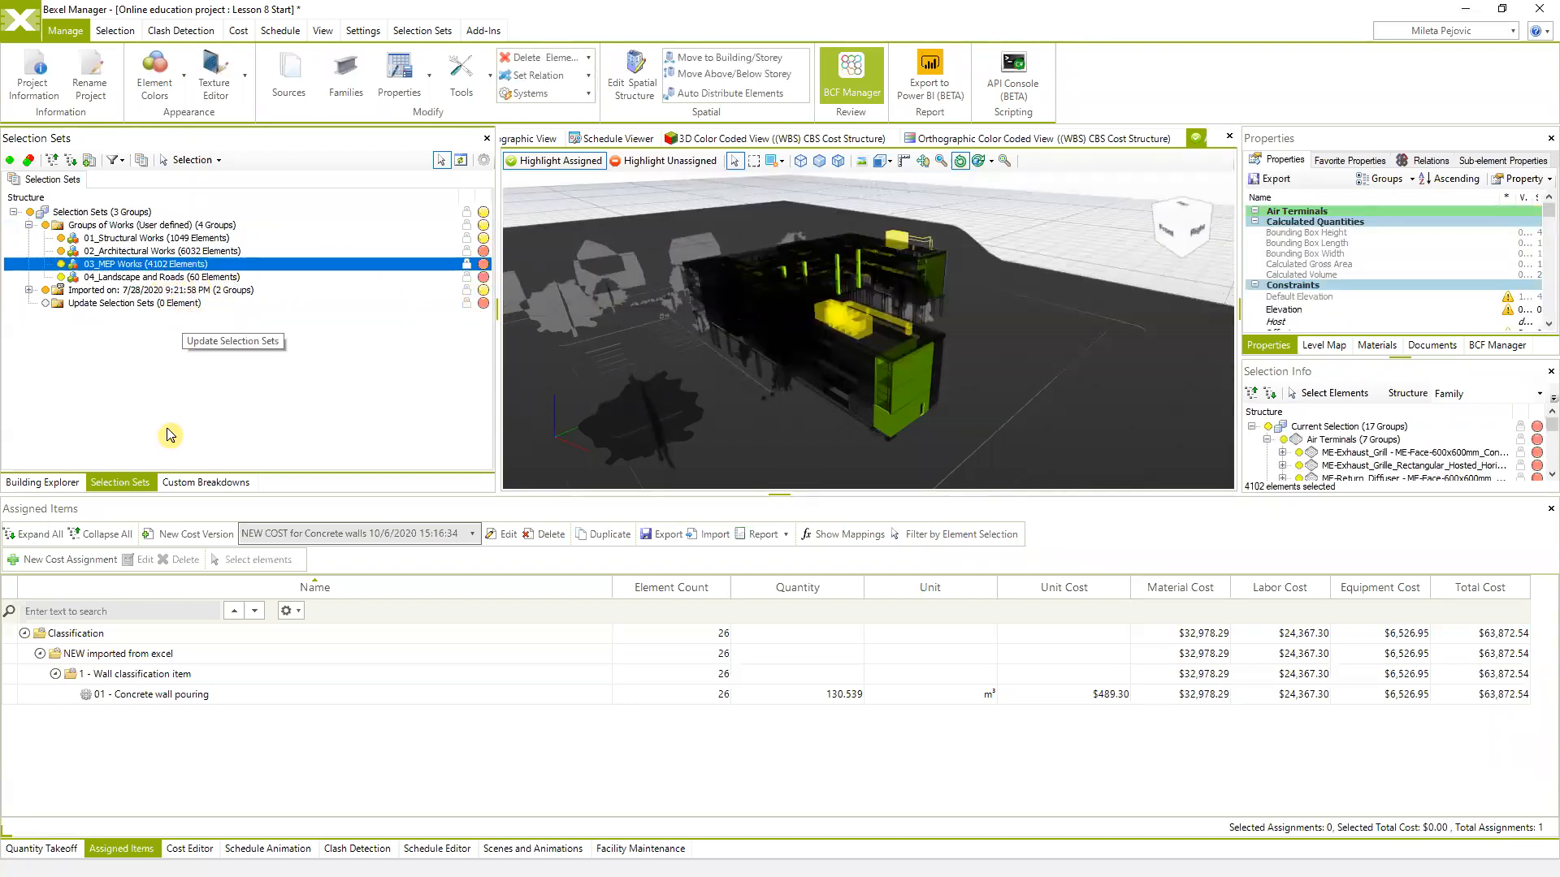
left_click(1053, 239)
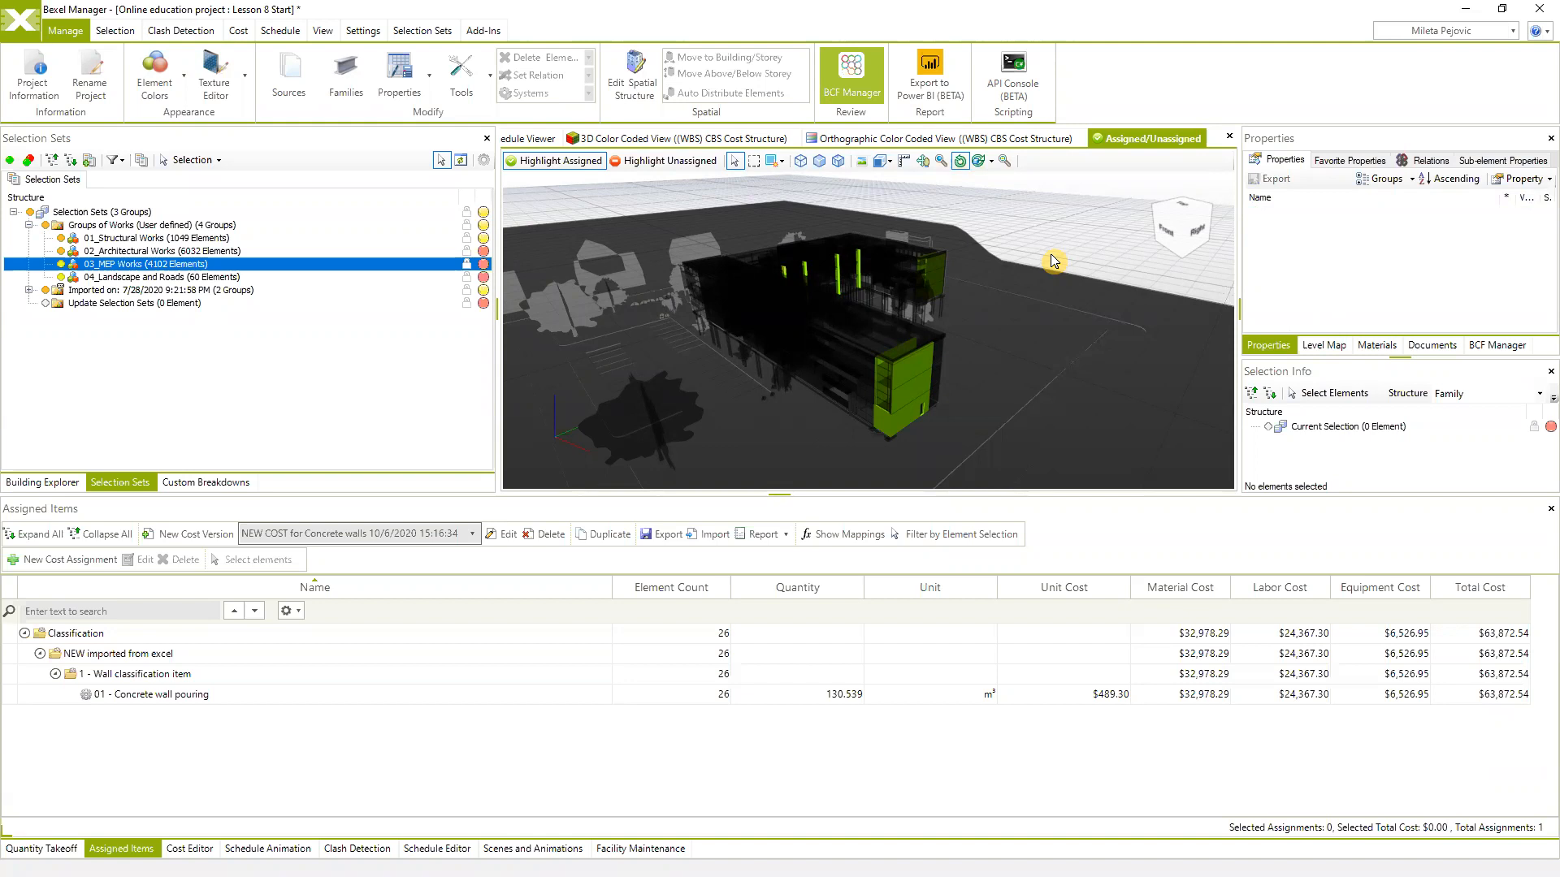
Enlarge the Assigned/Unassigned view and examine the building and surrounding site in it
scroll(1053, 261, "down", 5)
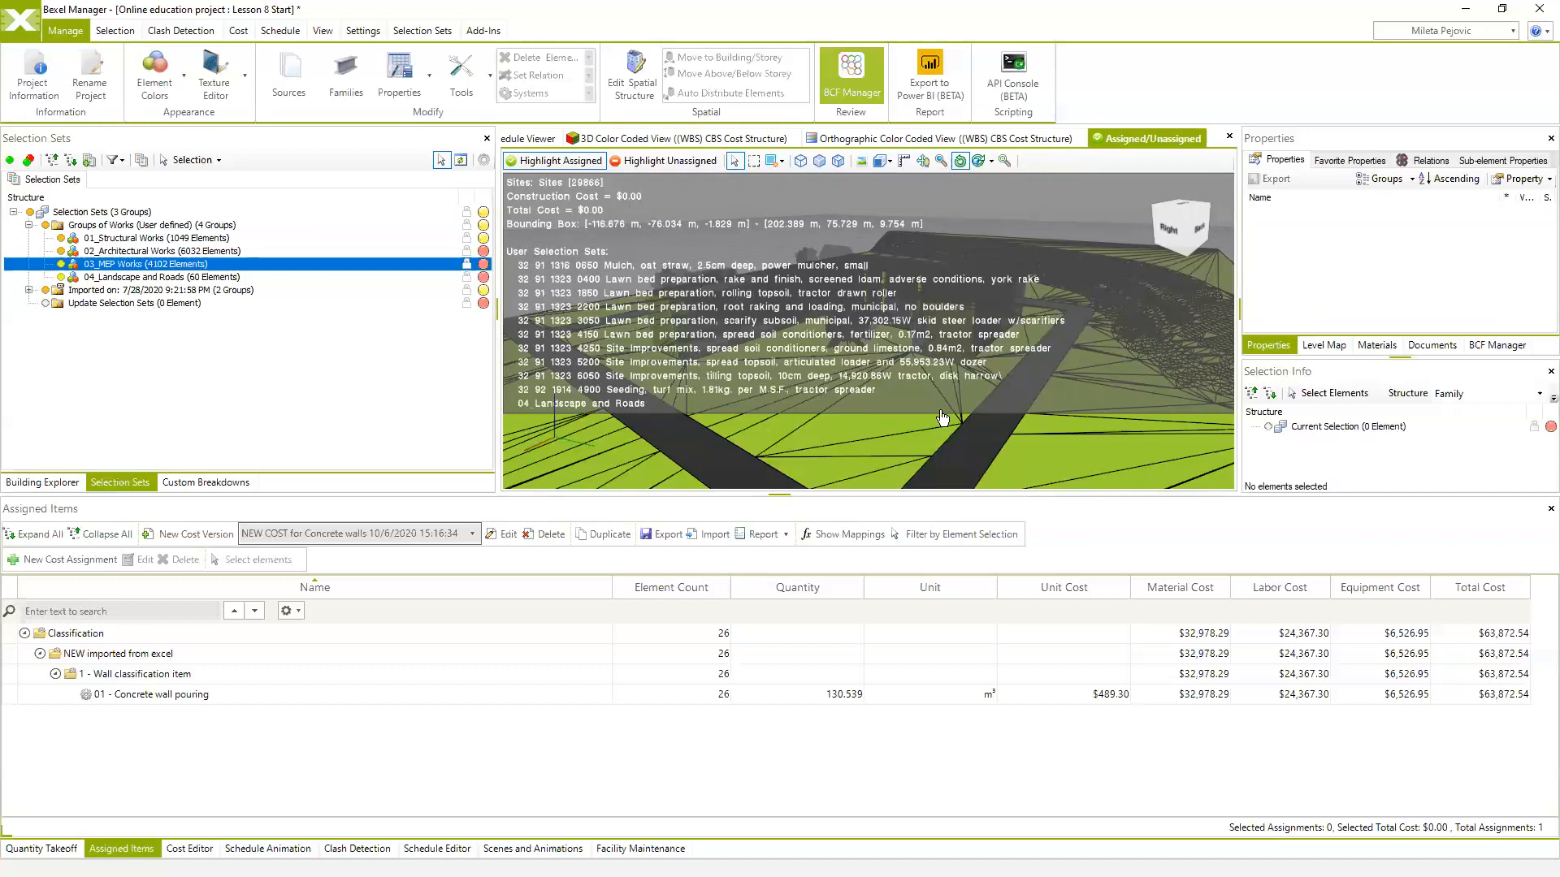
scroll(942, 419, "down", 5)
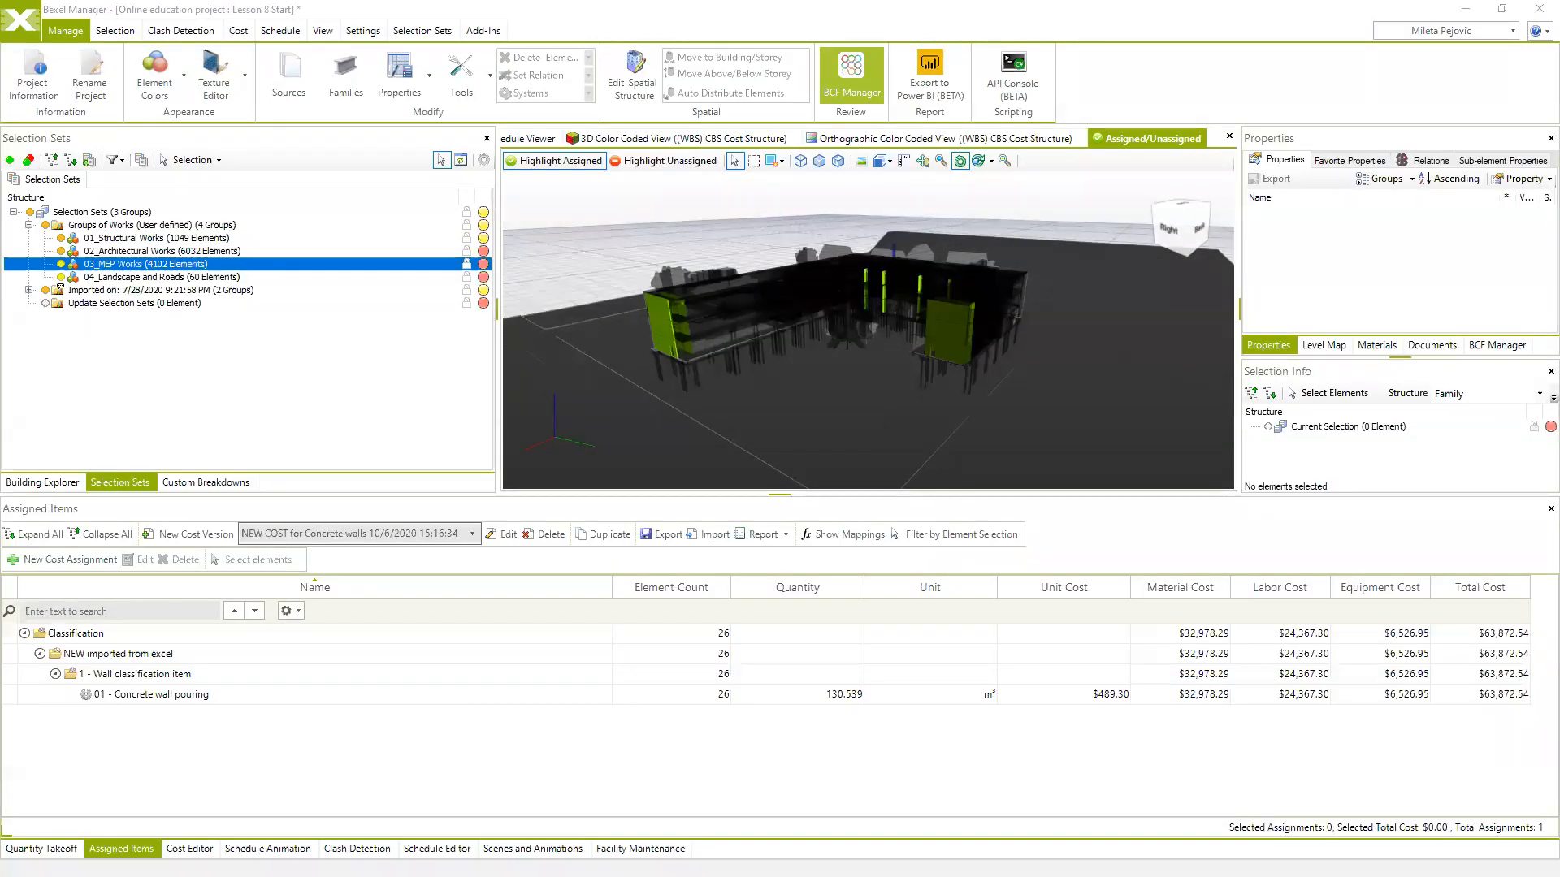
middle_click_drag(1066, 471, 1057, 493)
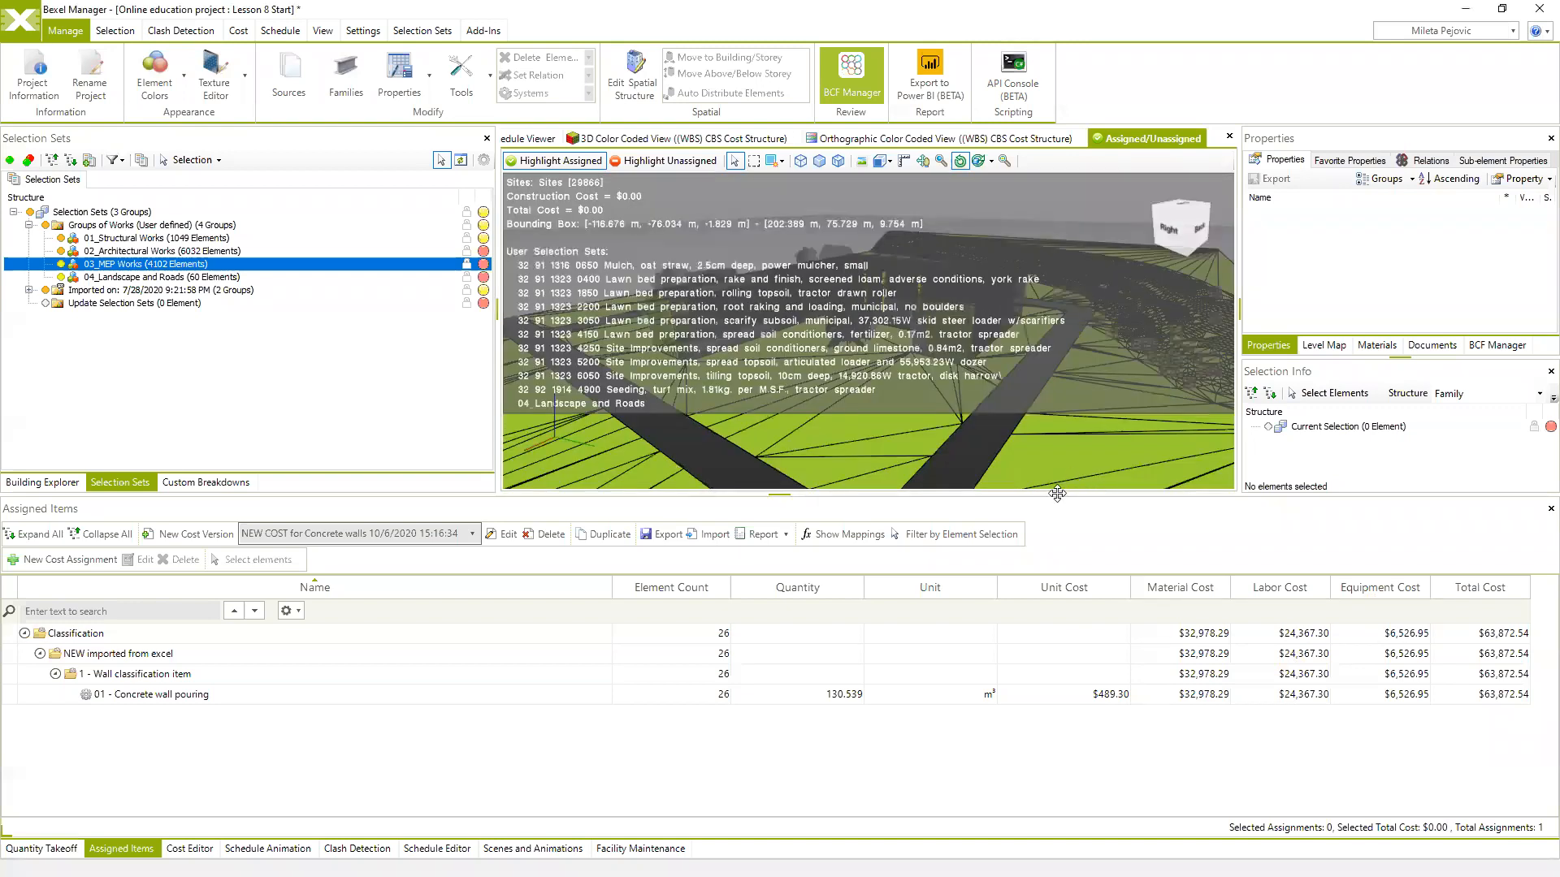
left_click_drag(1057, 493, 1052, 556)
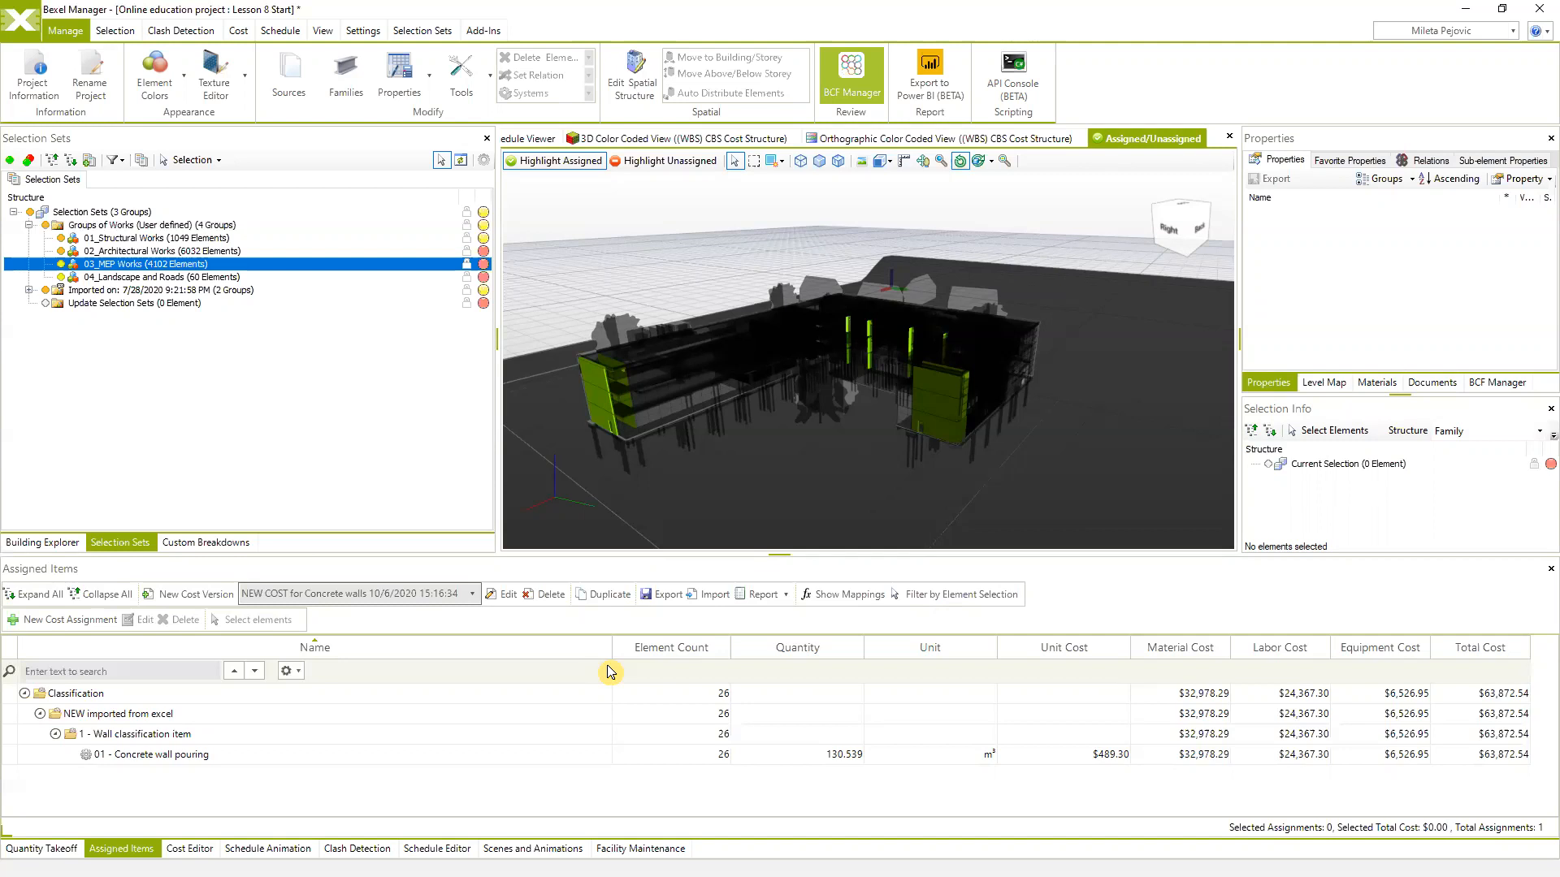
Start a data export to another Bexel project, include Cost Classifications and Cost Versions, and return to the section choice
left_click(28, 35)
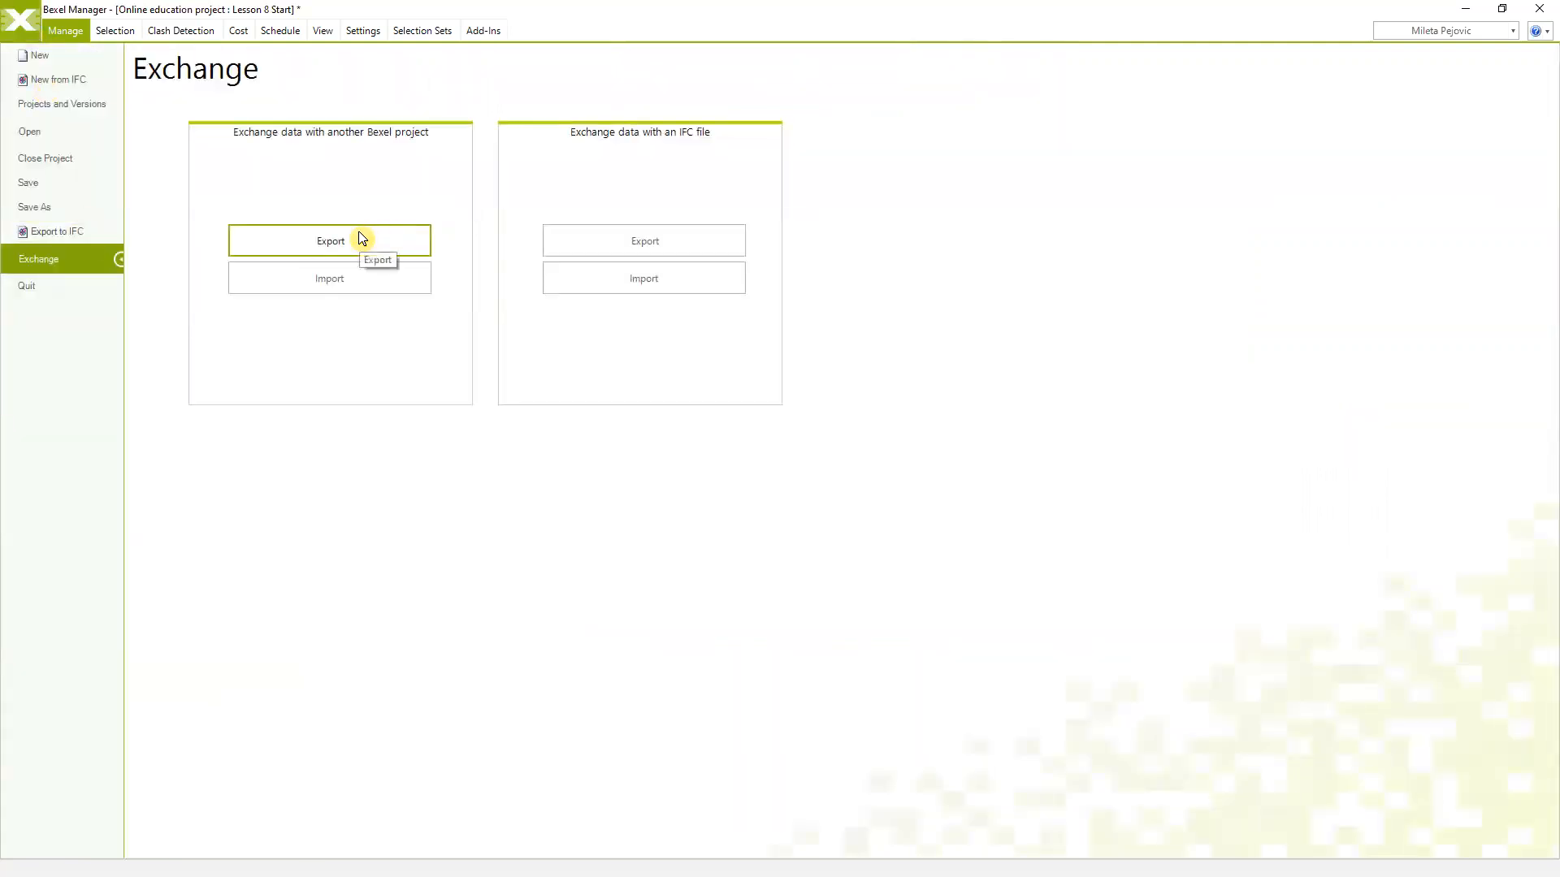
left_click(355, 252)
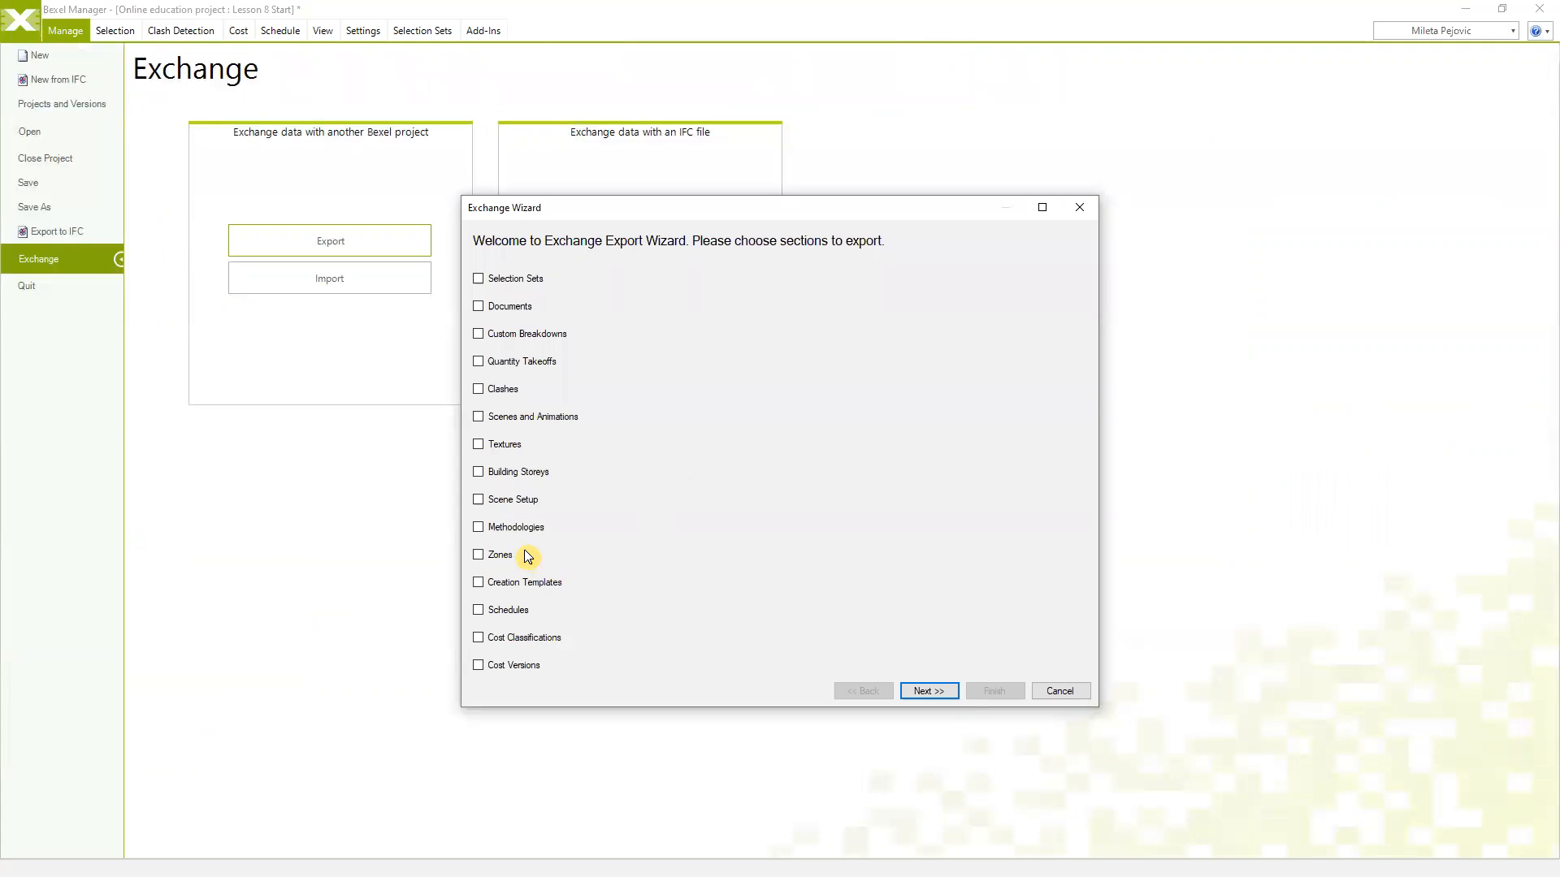
left_click(476, 637)
left_click(478, 666)
left_click(942, 692)
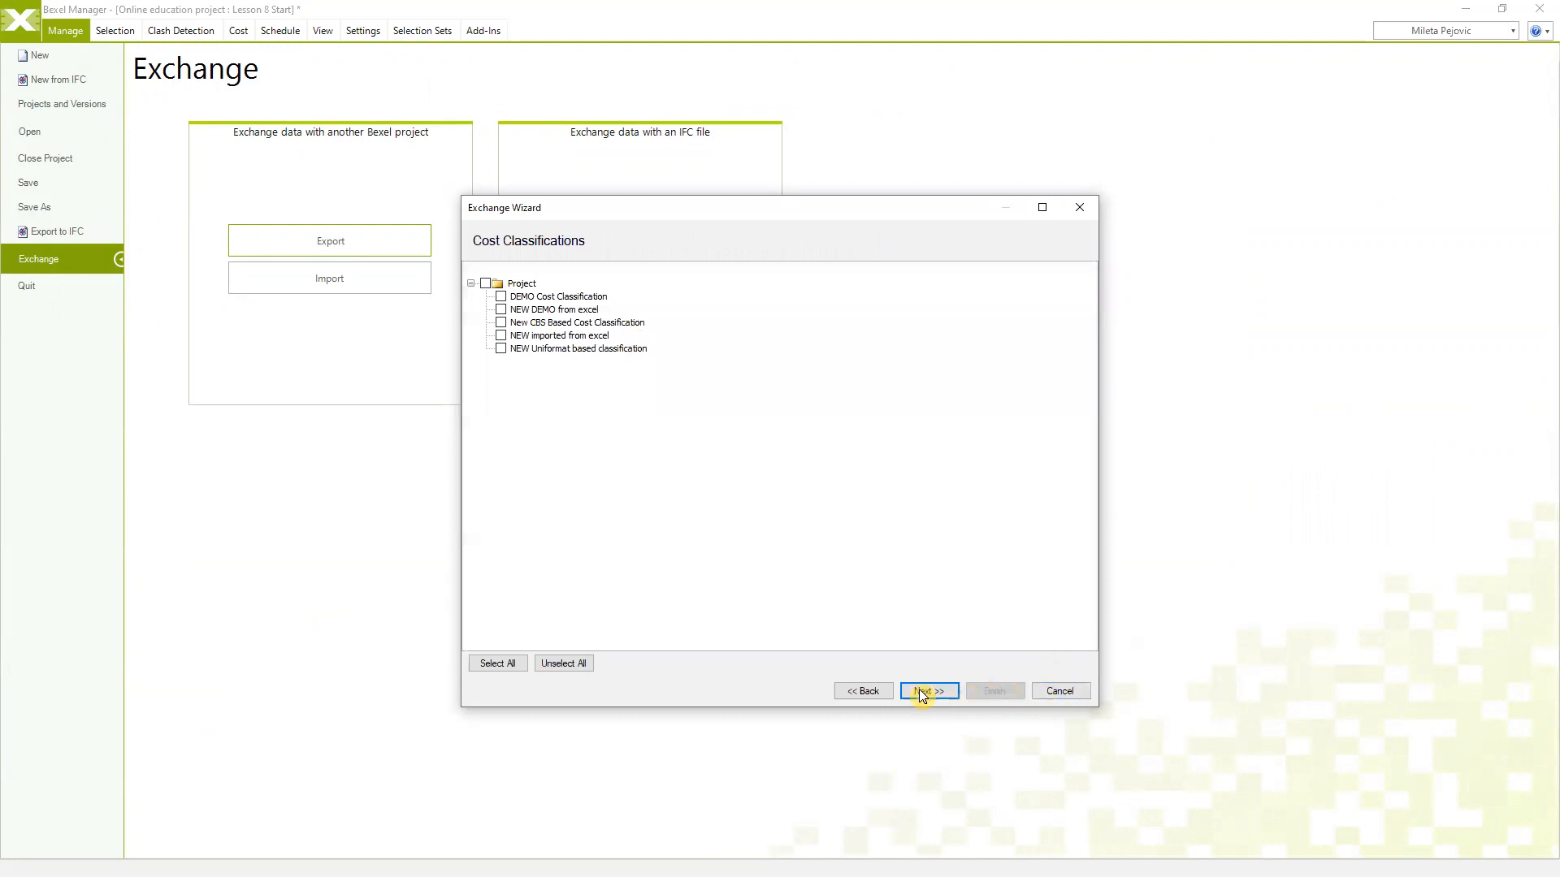
left_click(875, 693)
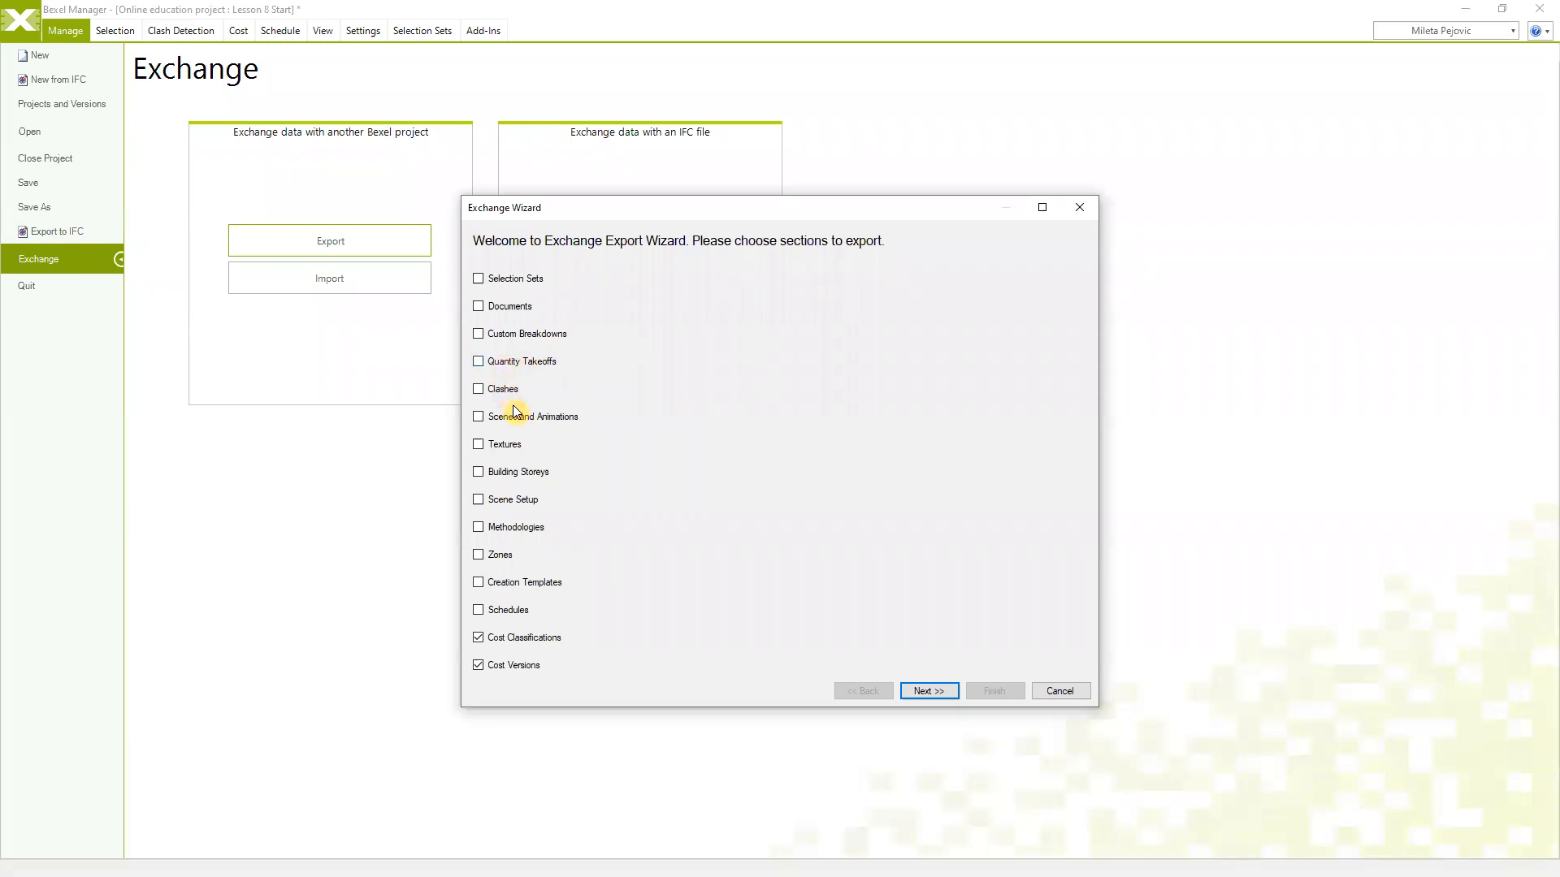
Add Clashes and Quantity Takeoffs to the export, mark the Architectural walls and floors and Masterformat - Walls takeoffs, and cancel the export
left_click(477, 389)
left_click(478, 362)
left_click(927, 691)
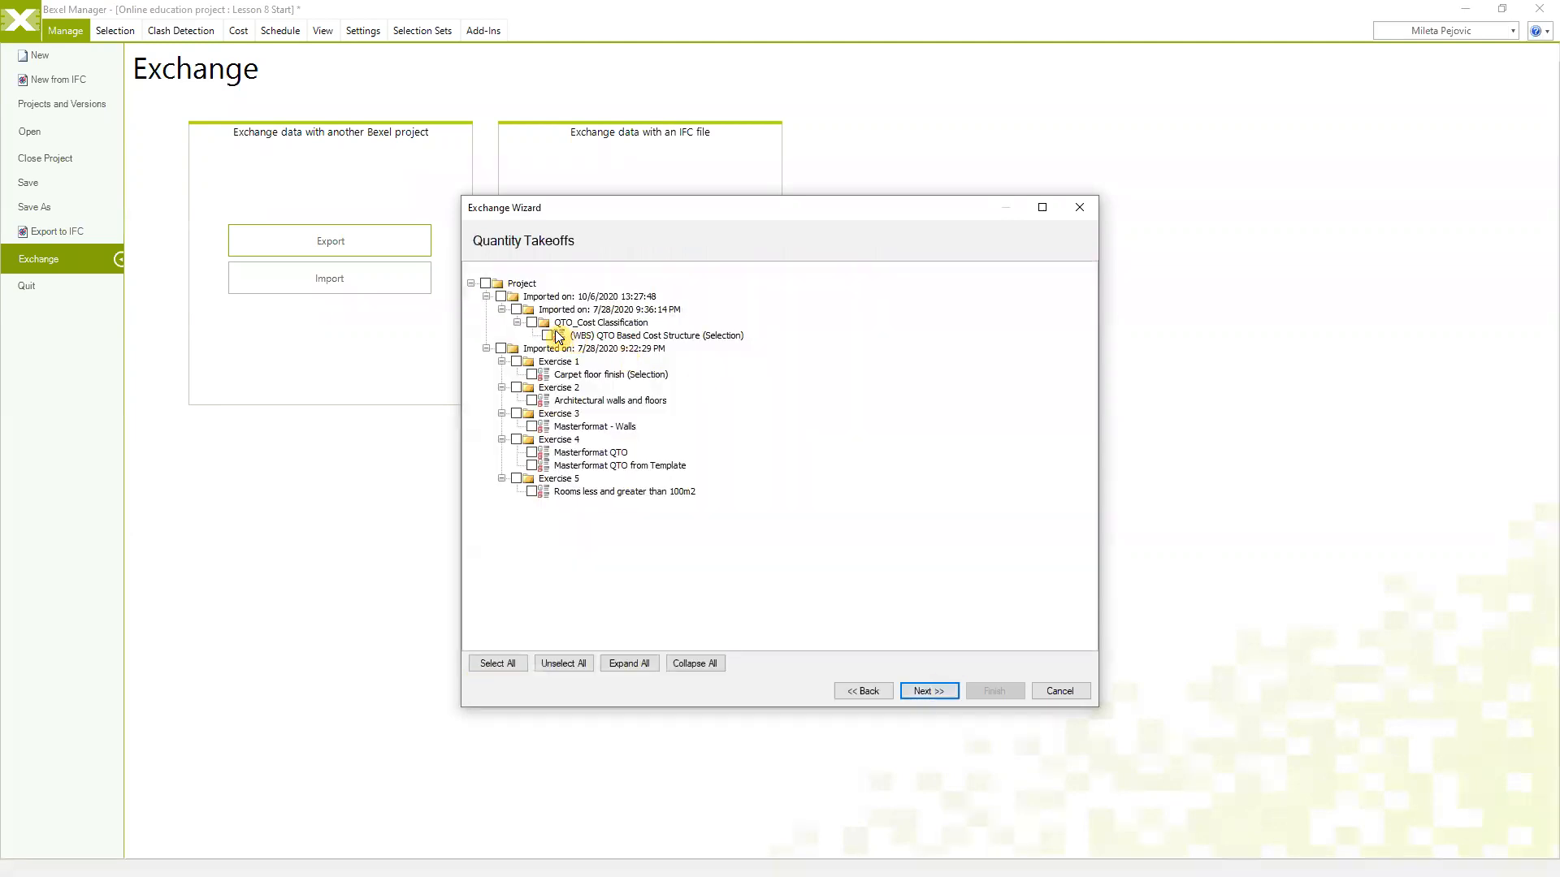
left_click(532, 401)
left_click(532, 426)
left_click(956, 693)
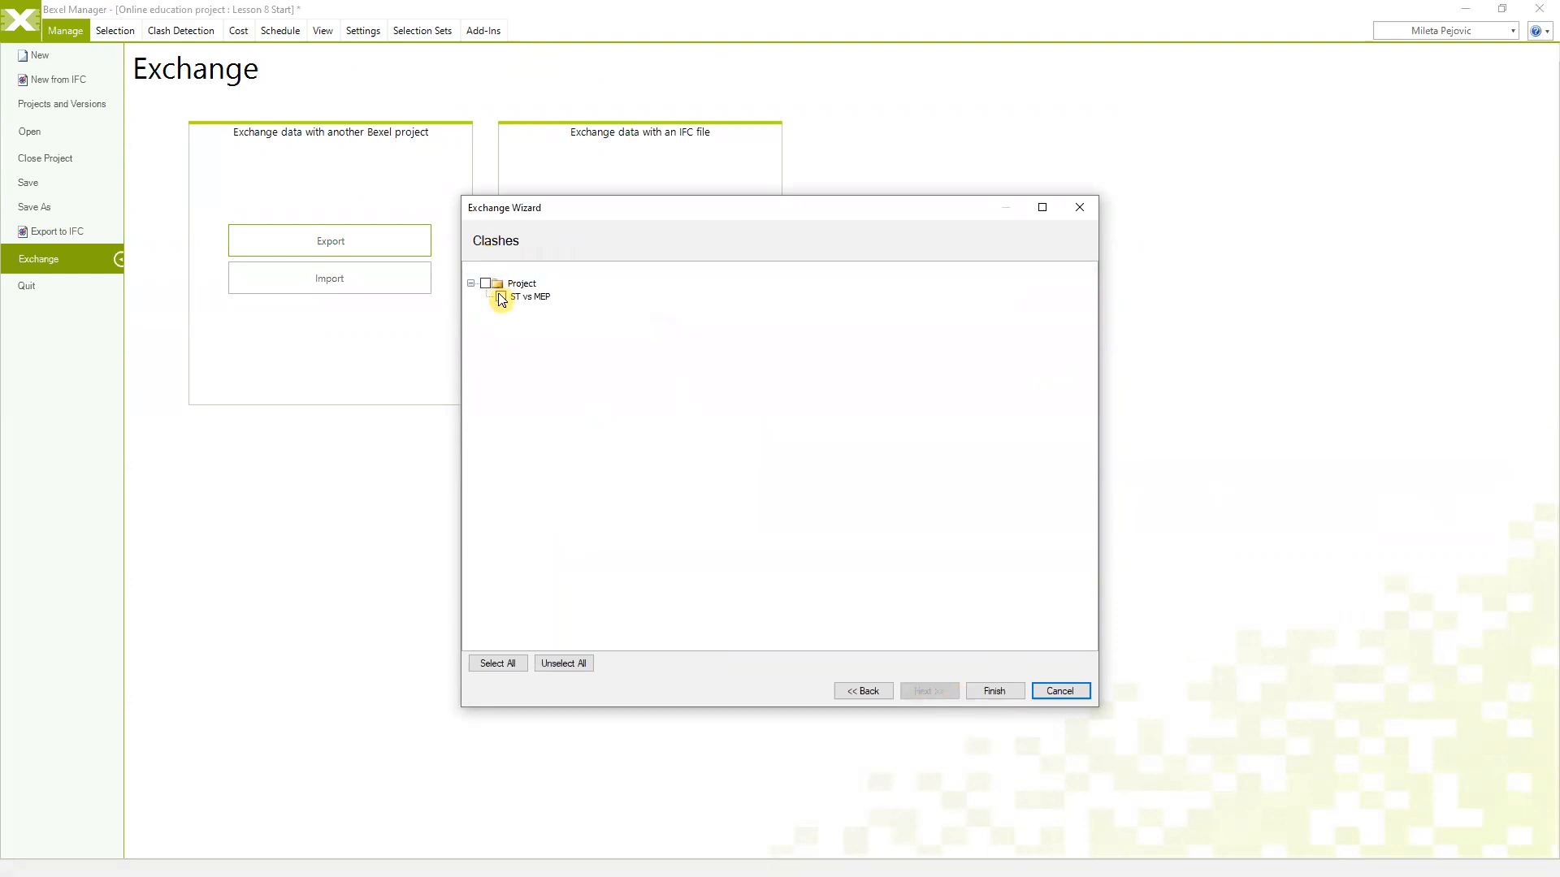
left_click(1058, 693)
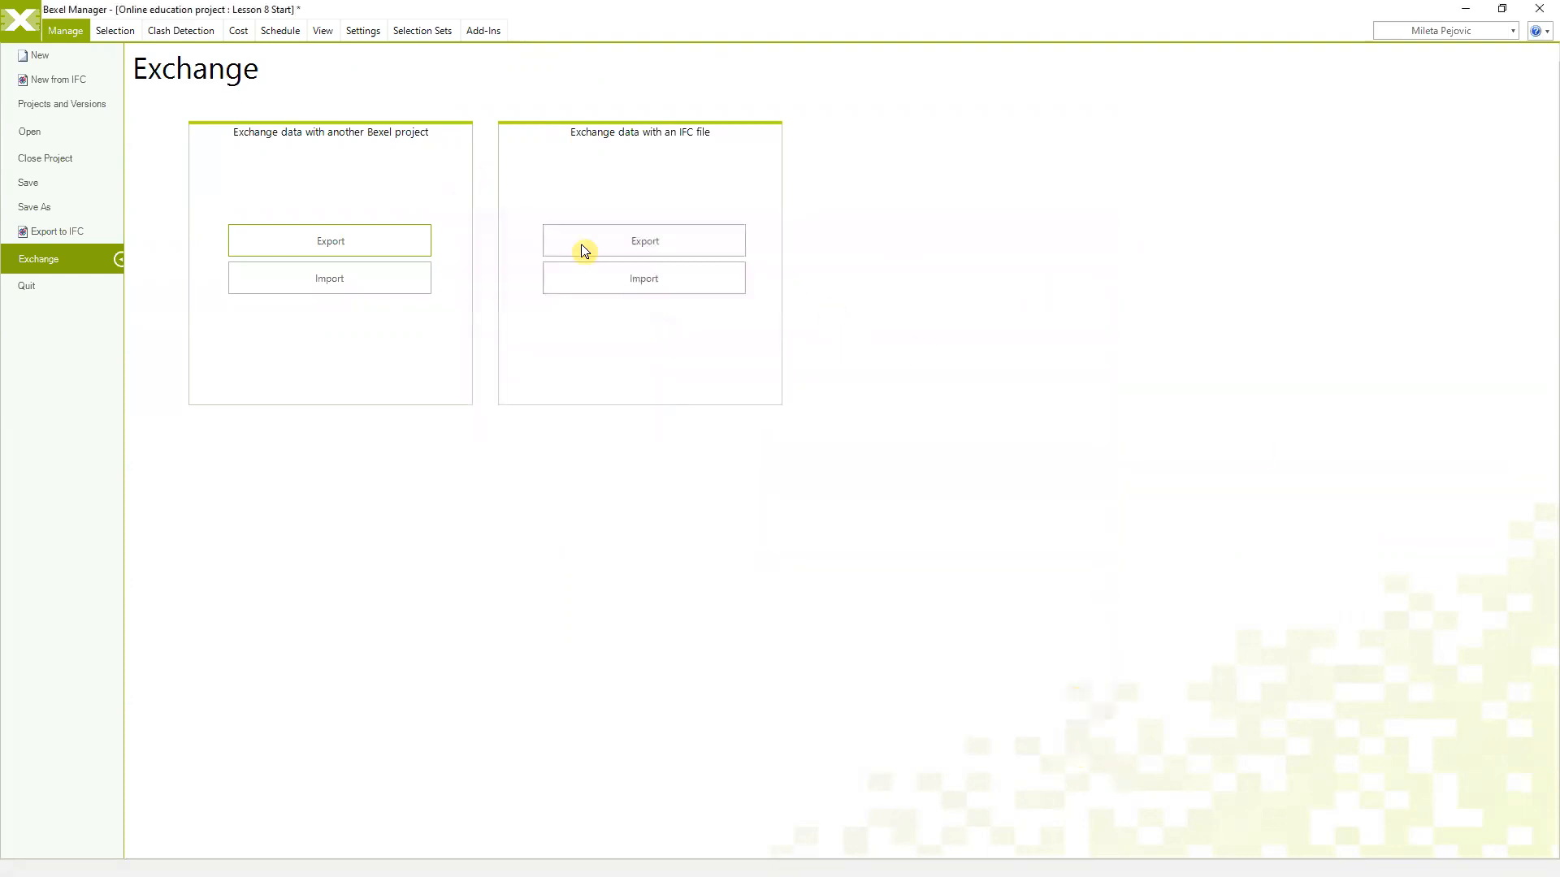
left_click(22, 27)
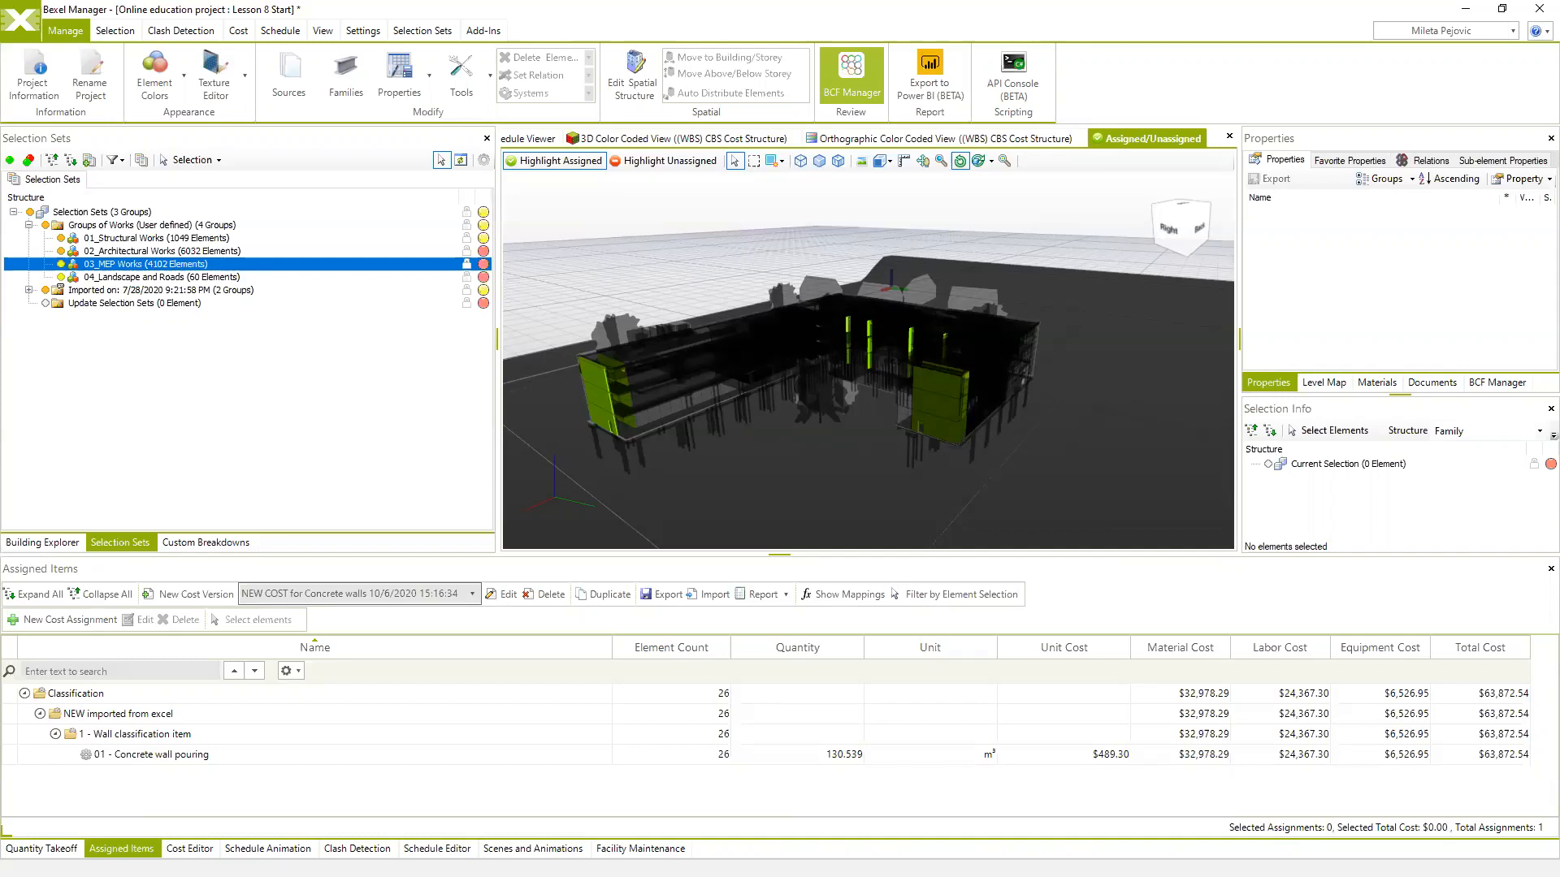
View the Schedule Editor, and show the NEW Uniformat based classification in an enlarged Cost Editor
left_click(437, 848)
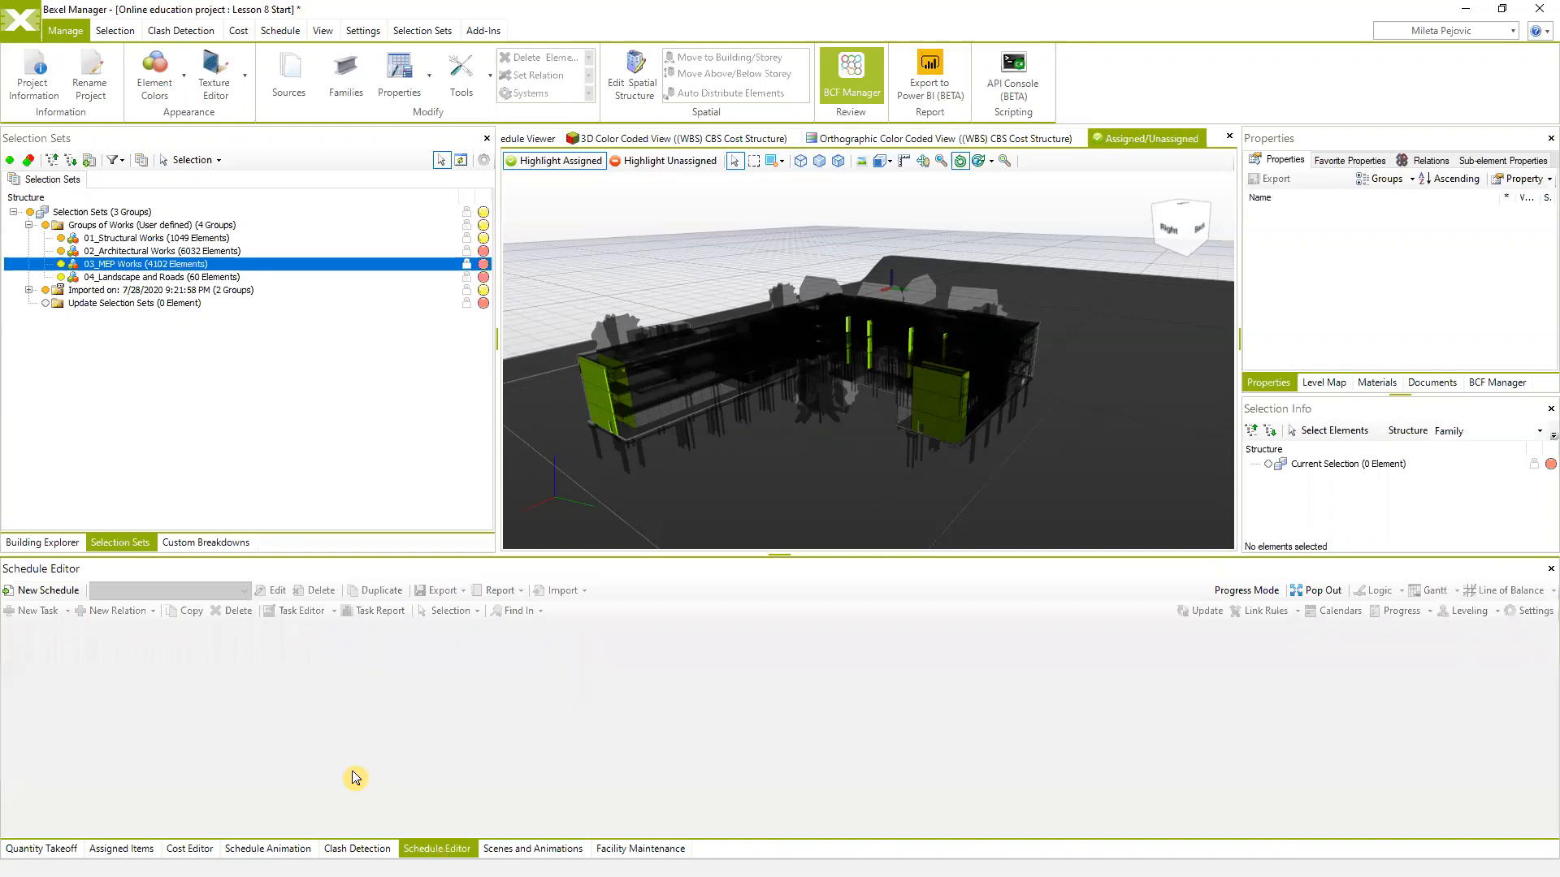
left_click(189, 848)
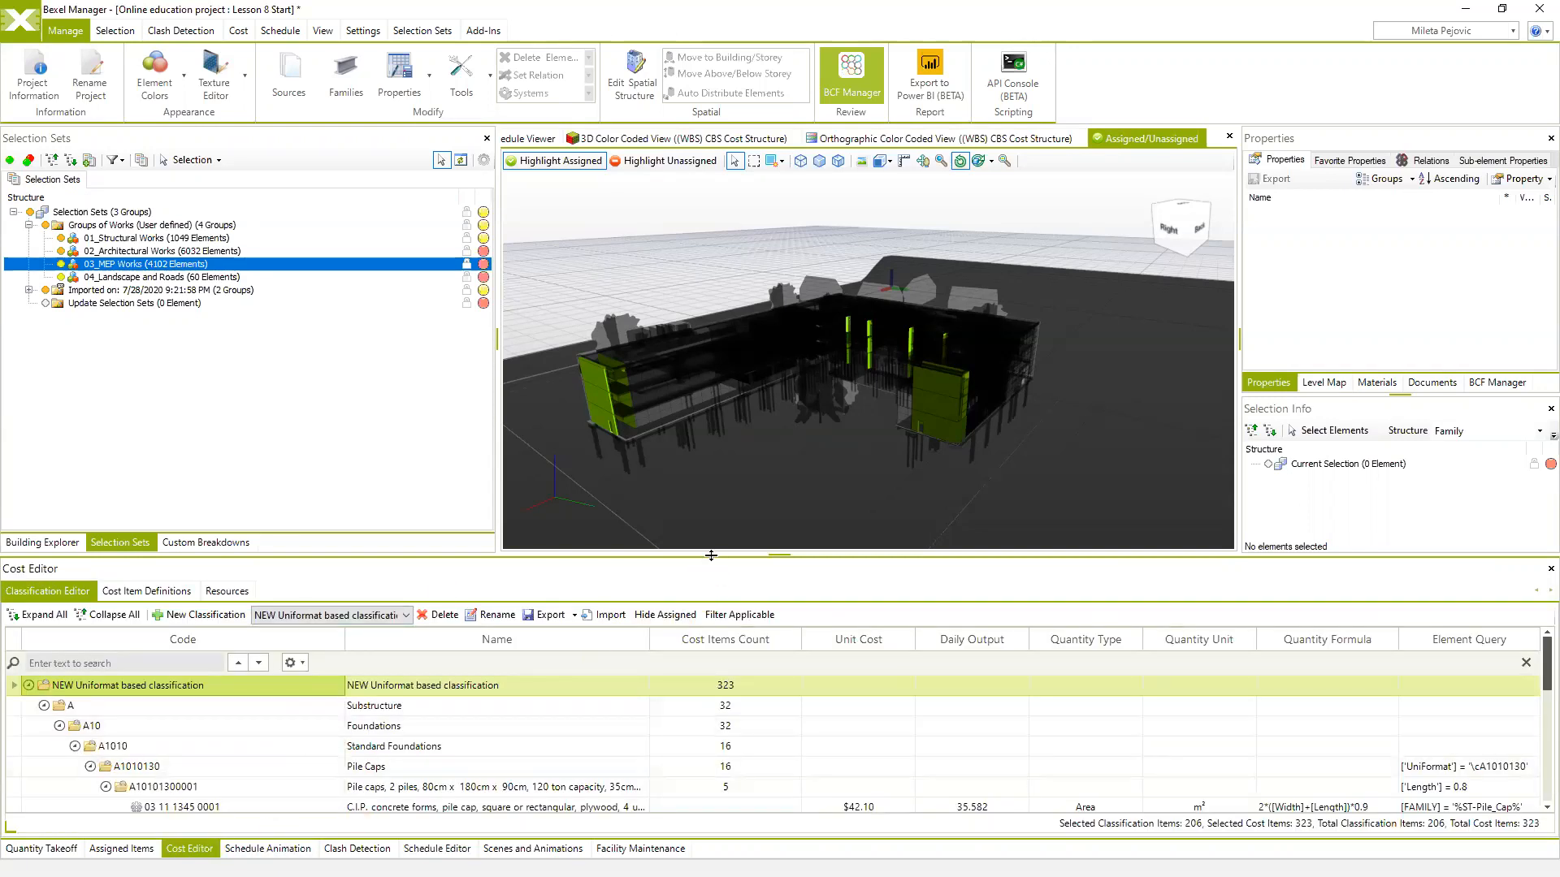
left_click_drag(711, 559, 713, 453)
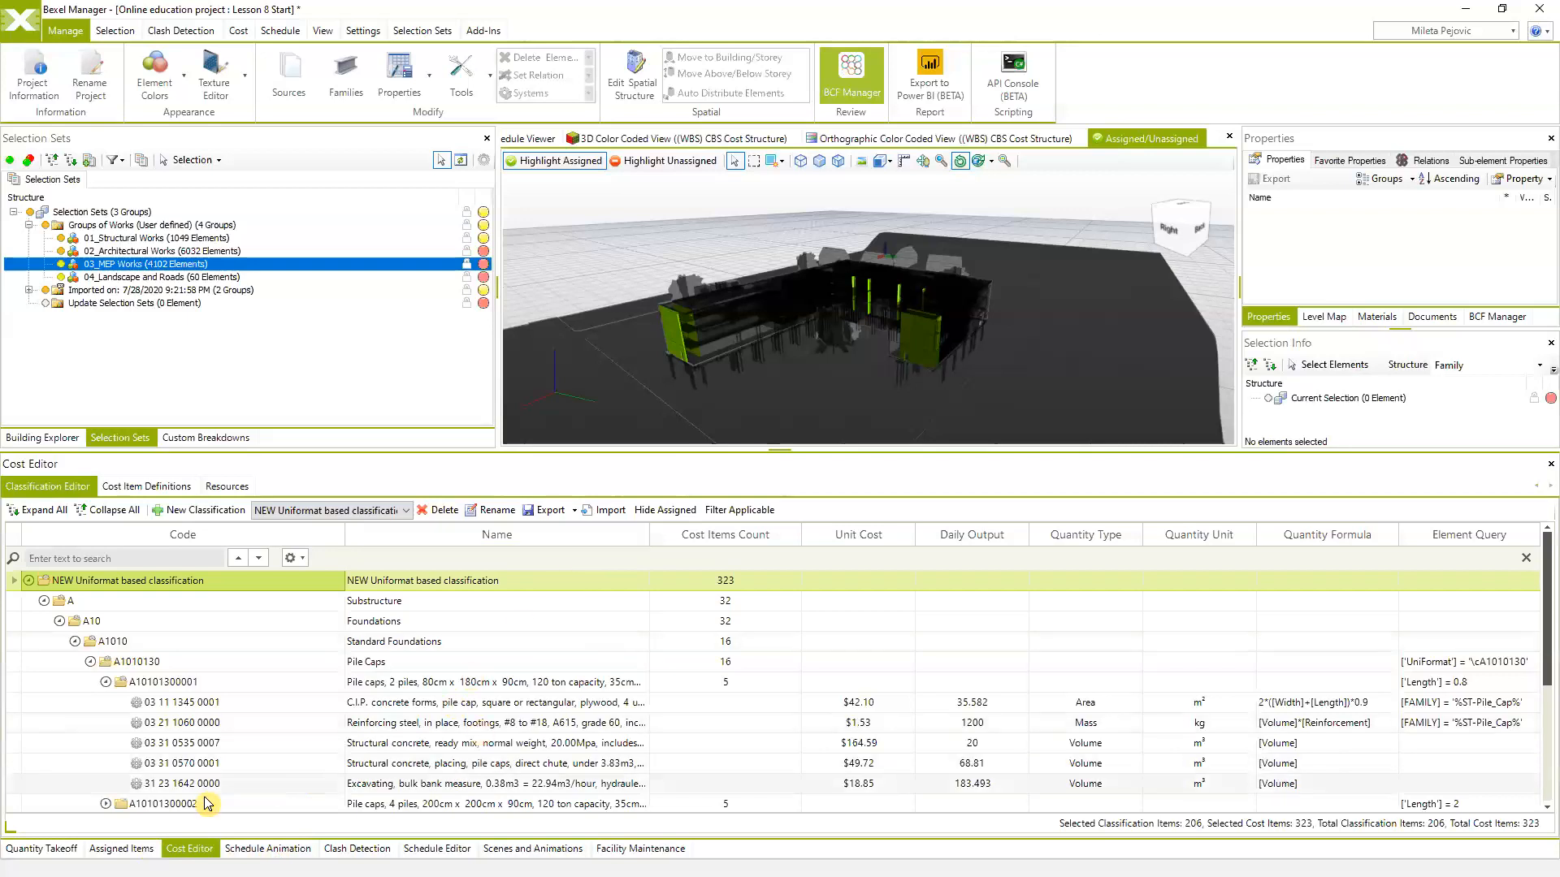
Select the Wall classification item among the assigned items and open the Sample Cost Assignments Report - Compact template for an assignments report
left_click(121, 848)
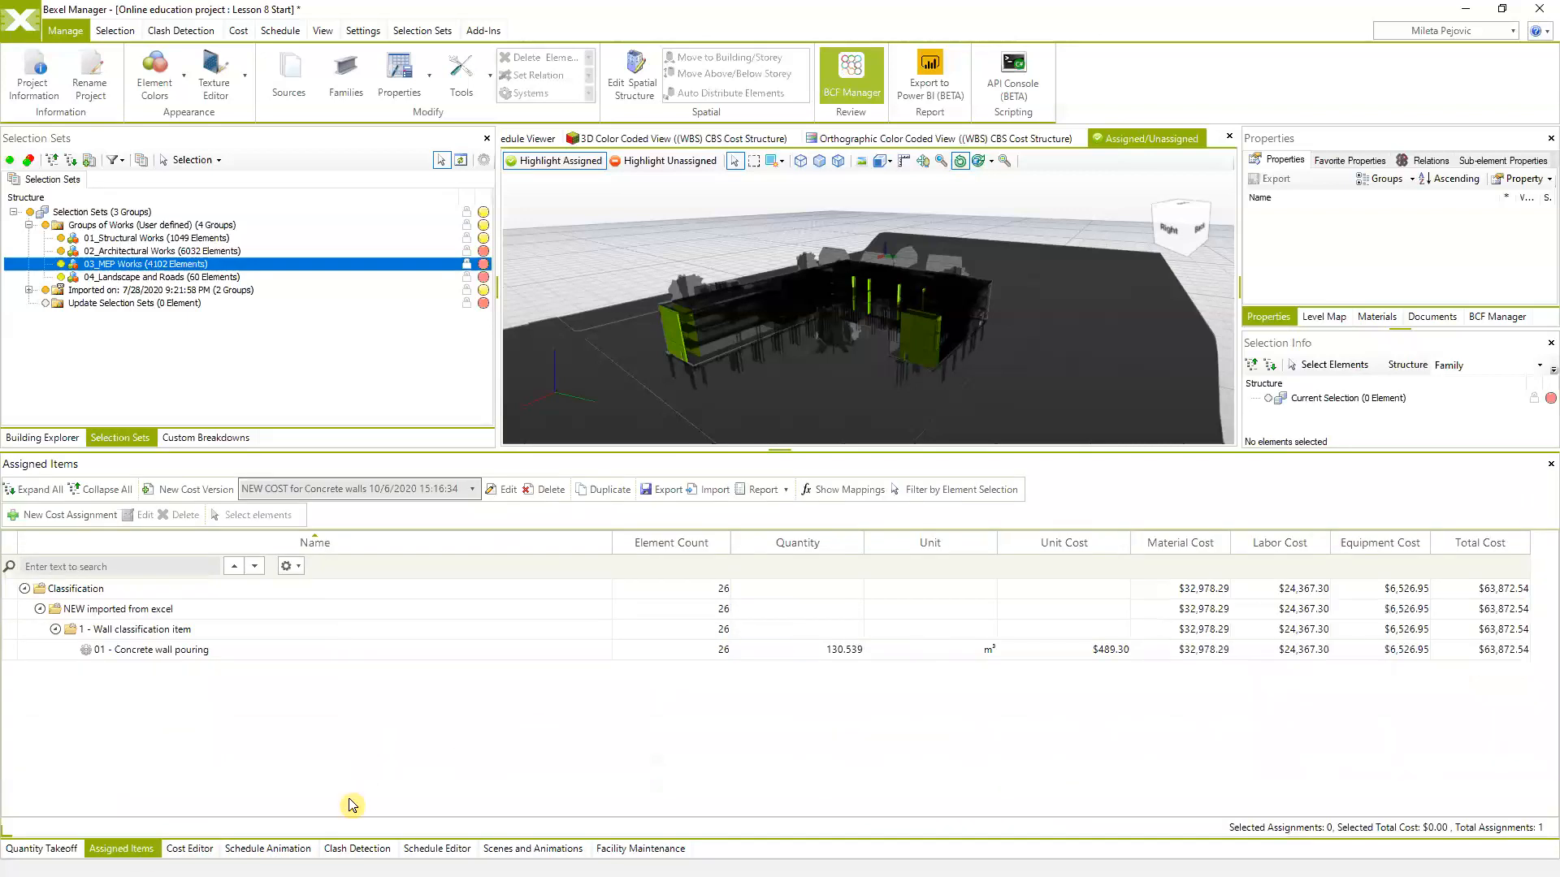
left_click(167, 638)
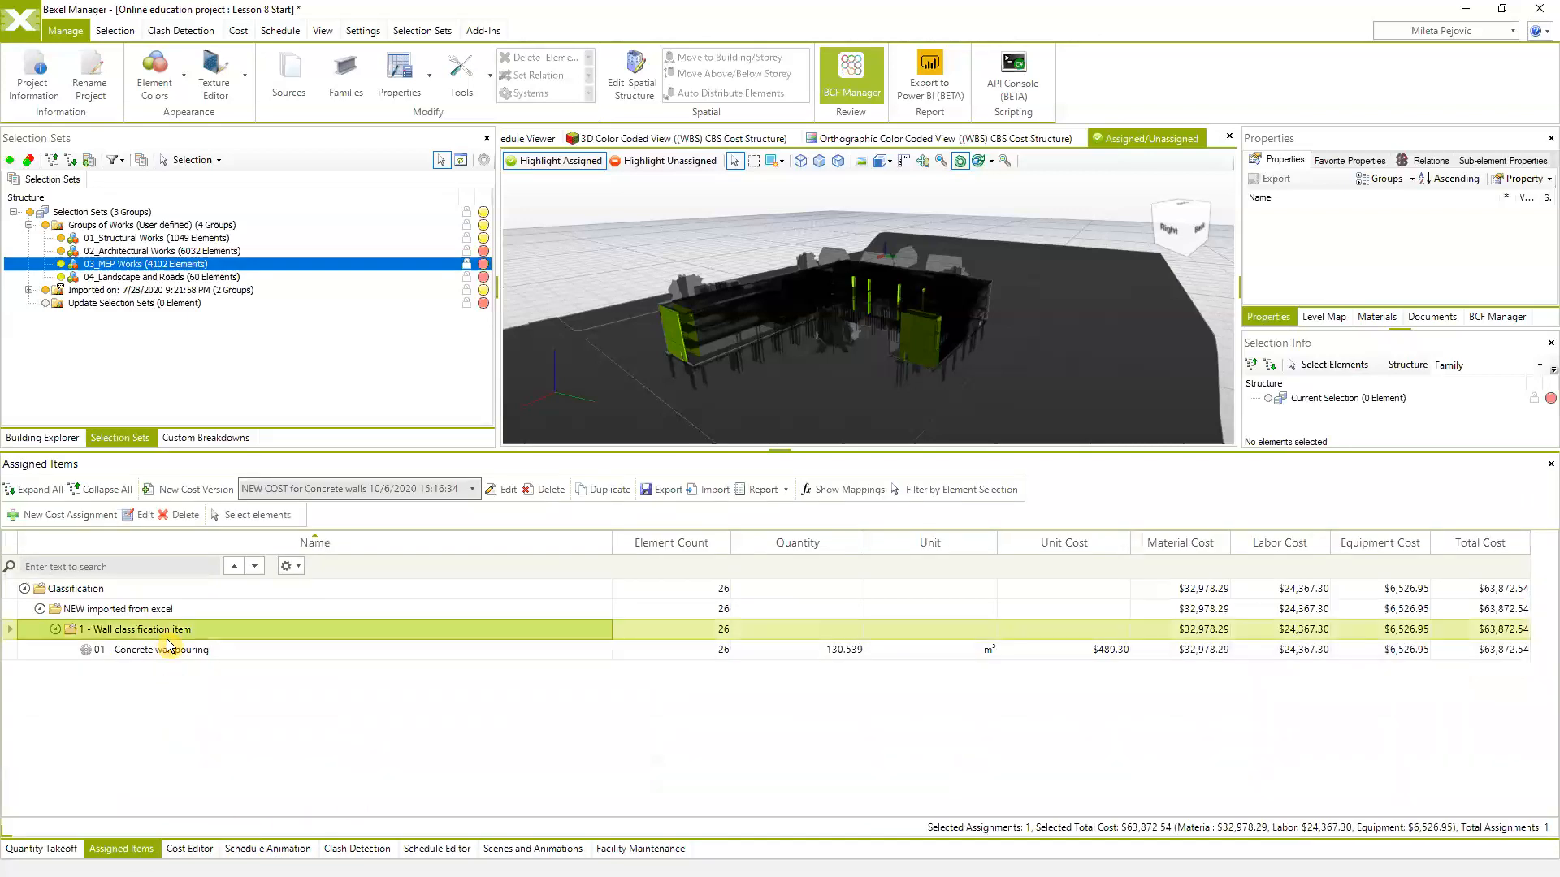
left_click(776, 490)
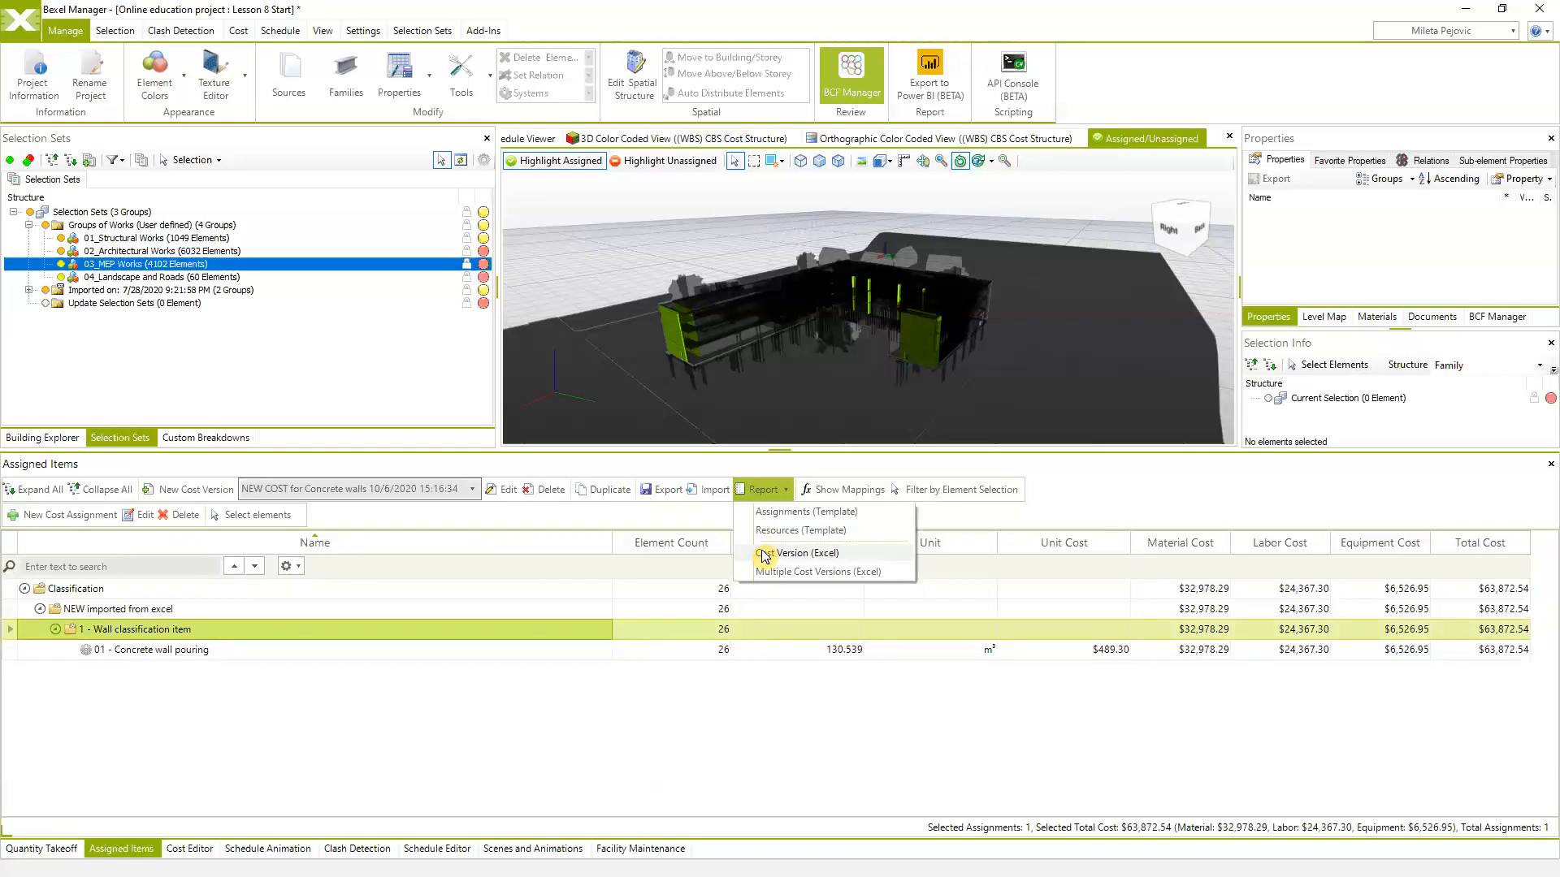
left_click(792, 513)
left_click(598, 355)
double_click(598, 355)
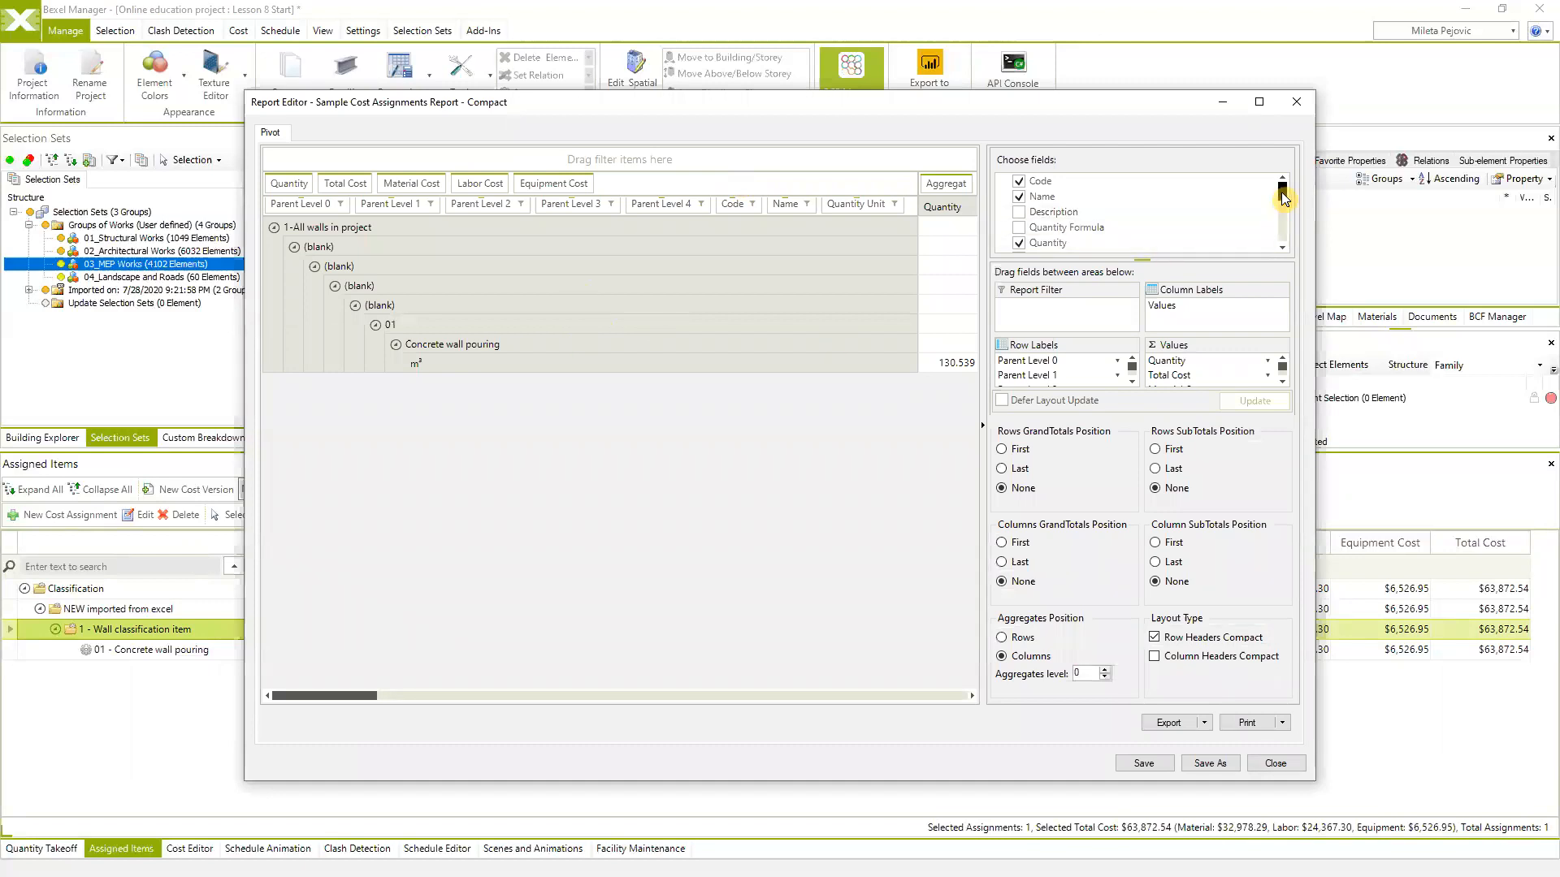
Look through the report's available fields down to the parent levels, and check its export formats and print options
left_click_drag(1283, 199, 1282, 232)
scroll(1157, 237, "down", 1)
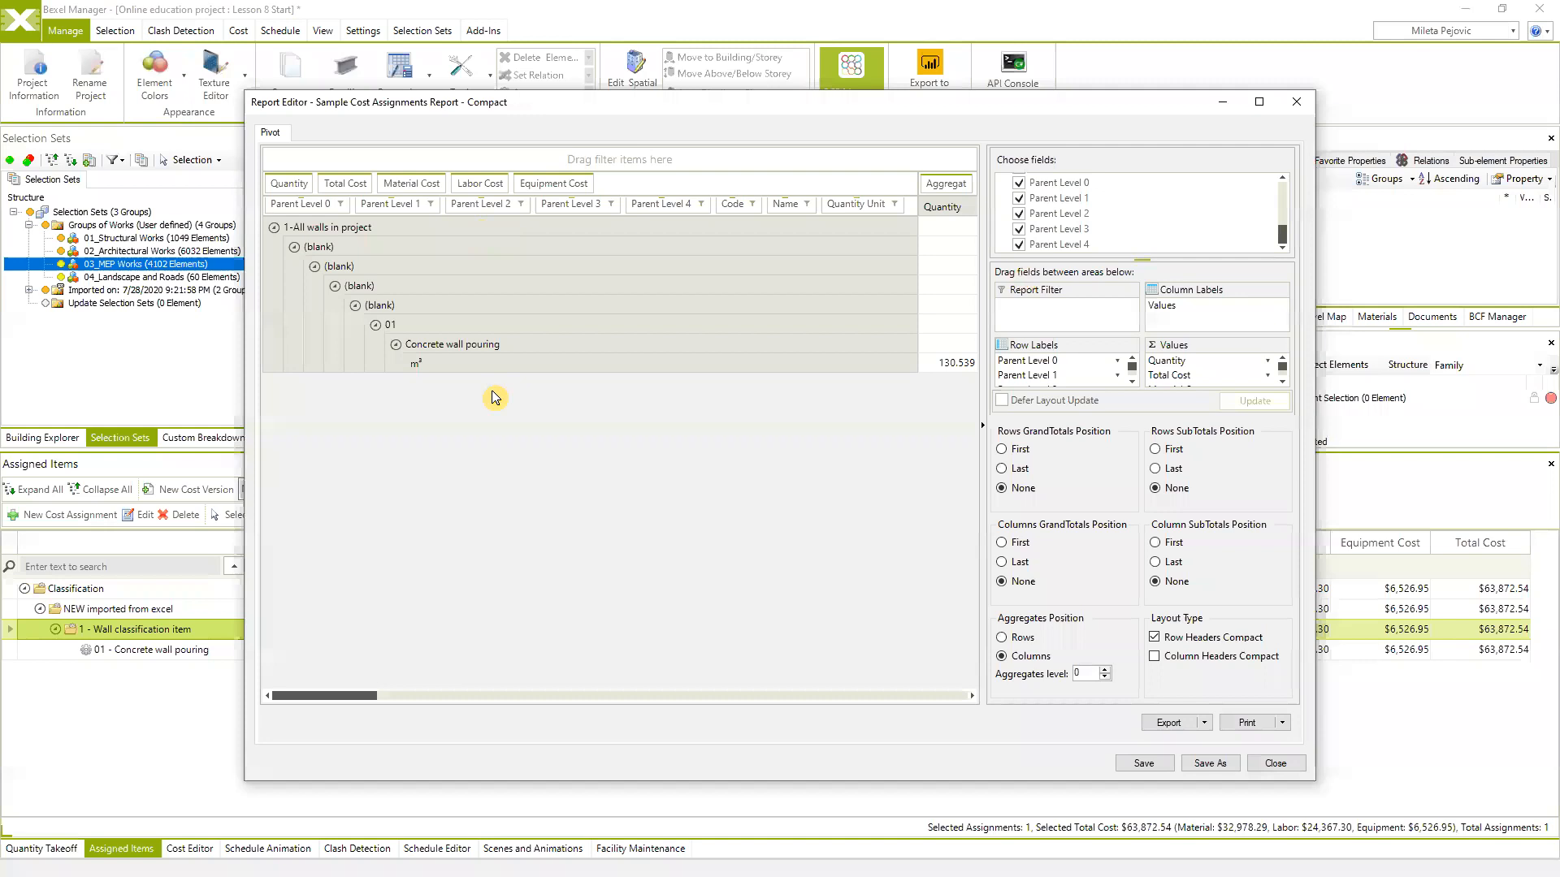
left_click(1204, 723)
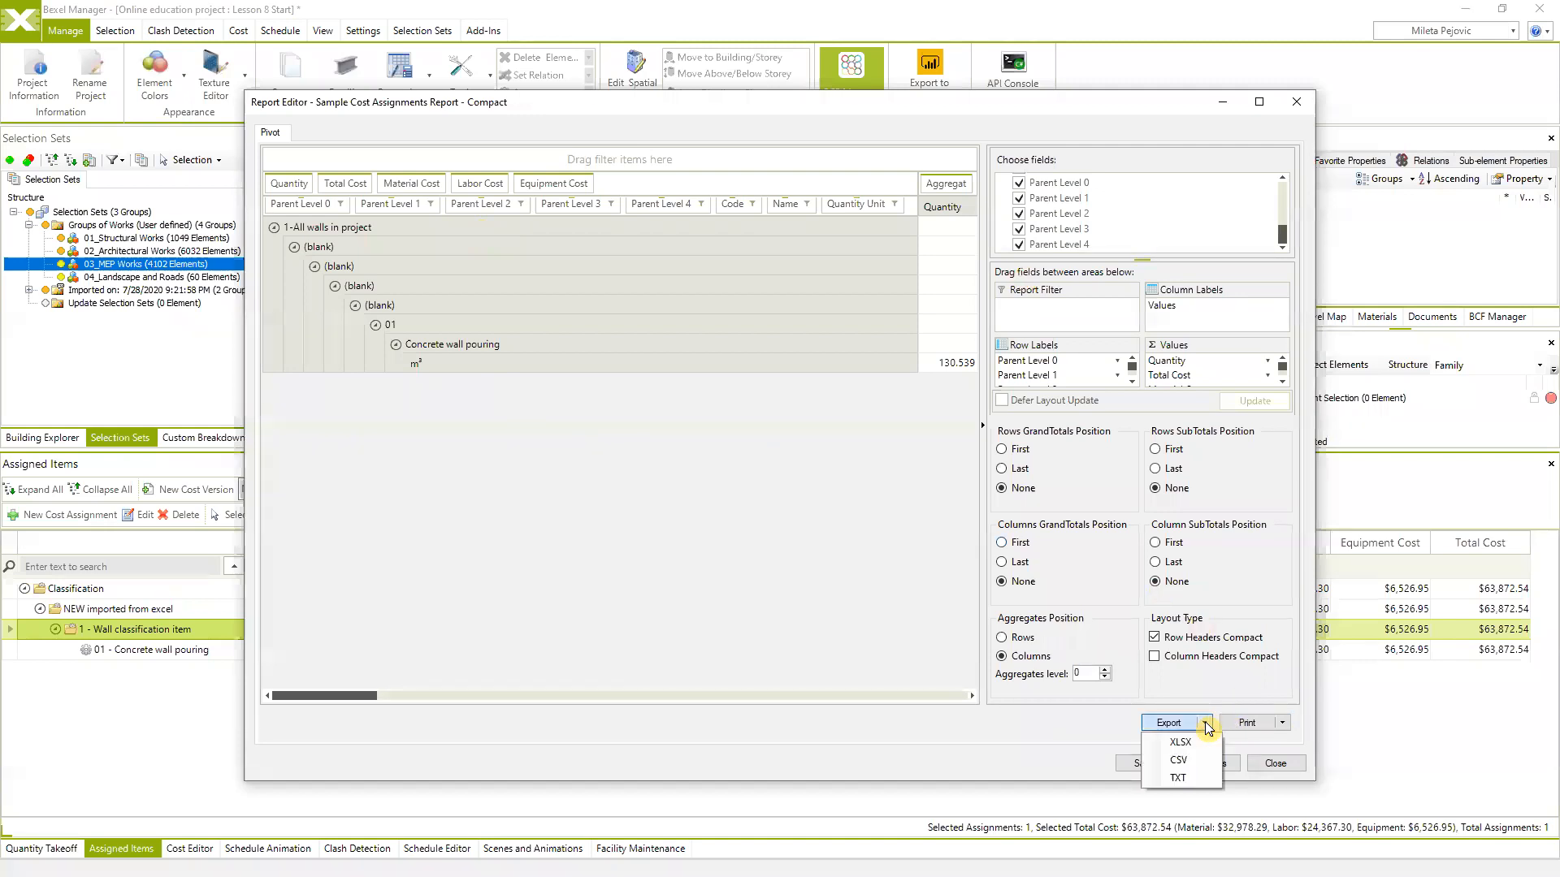
left_click(1282, 724)
left_click(1281, 724)
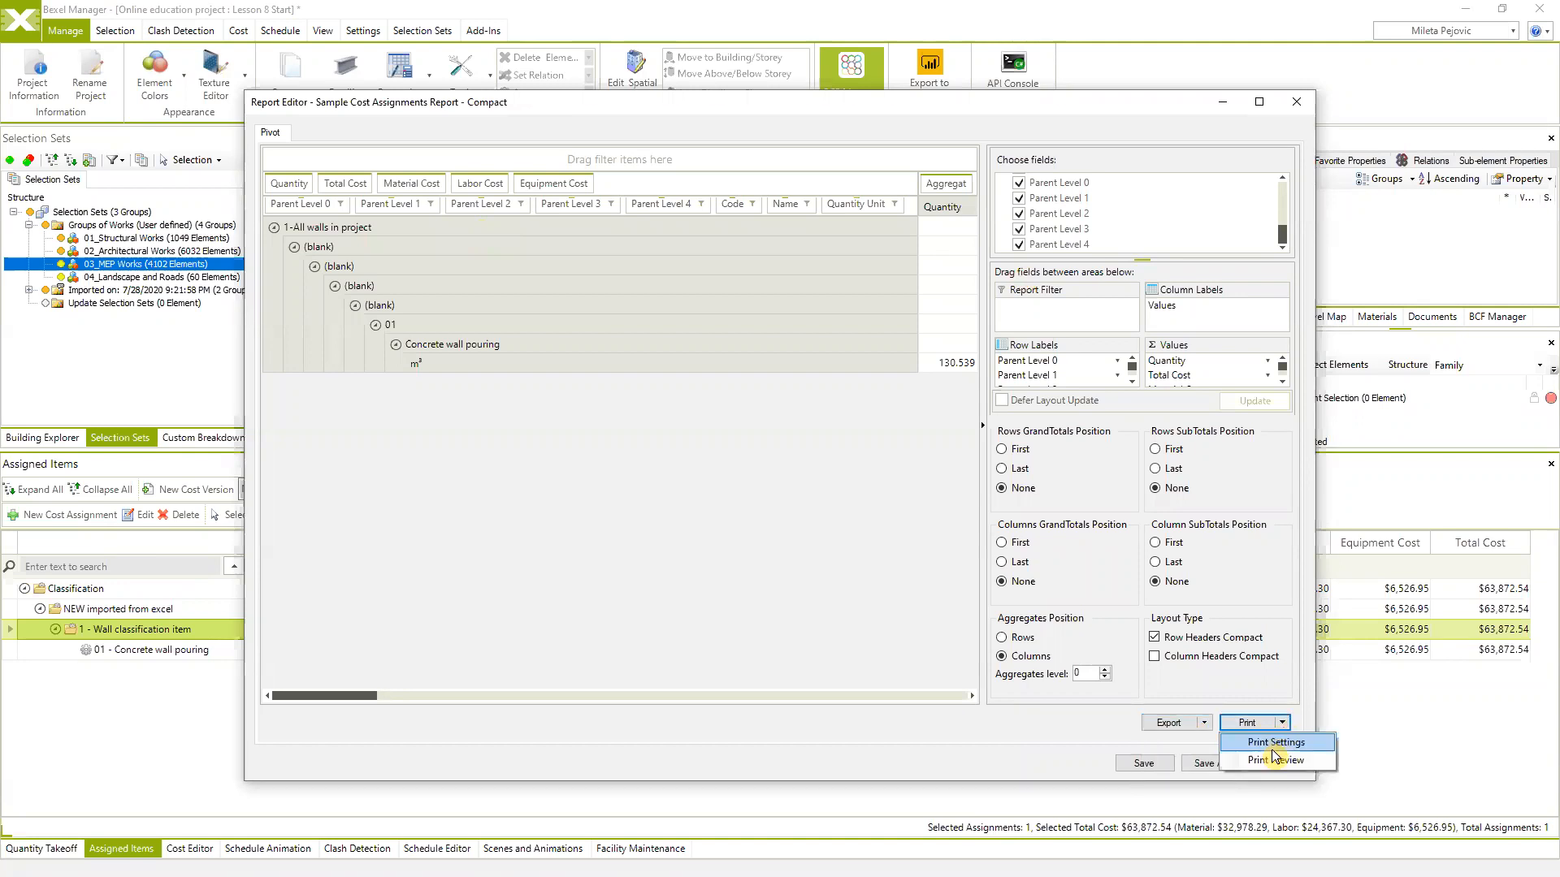
Preview the cost assignments report for printing, check the printer choices without printing, and close the report editor
left_click(1247, 724)
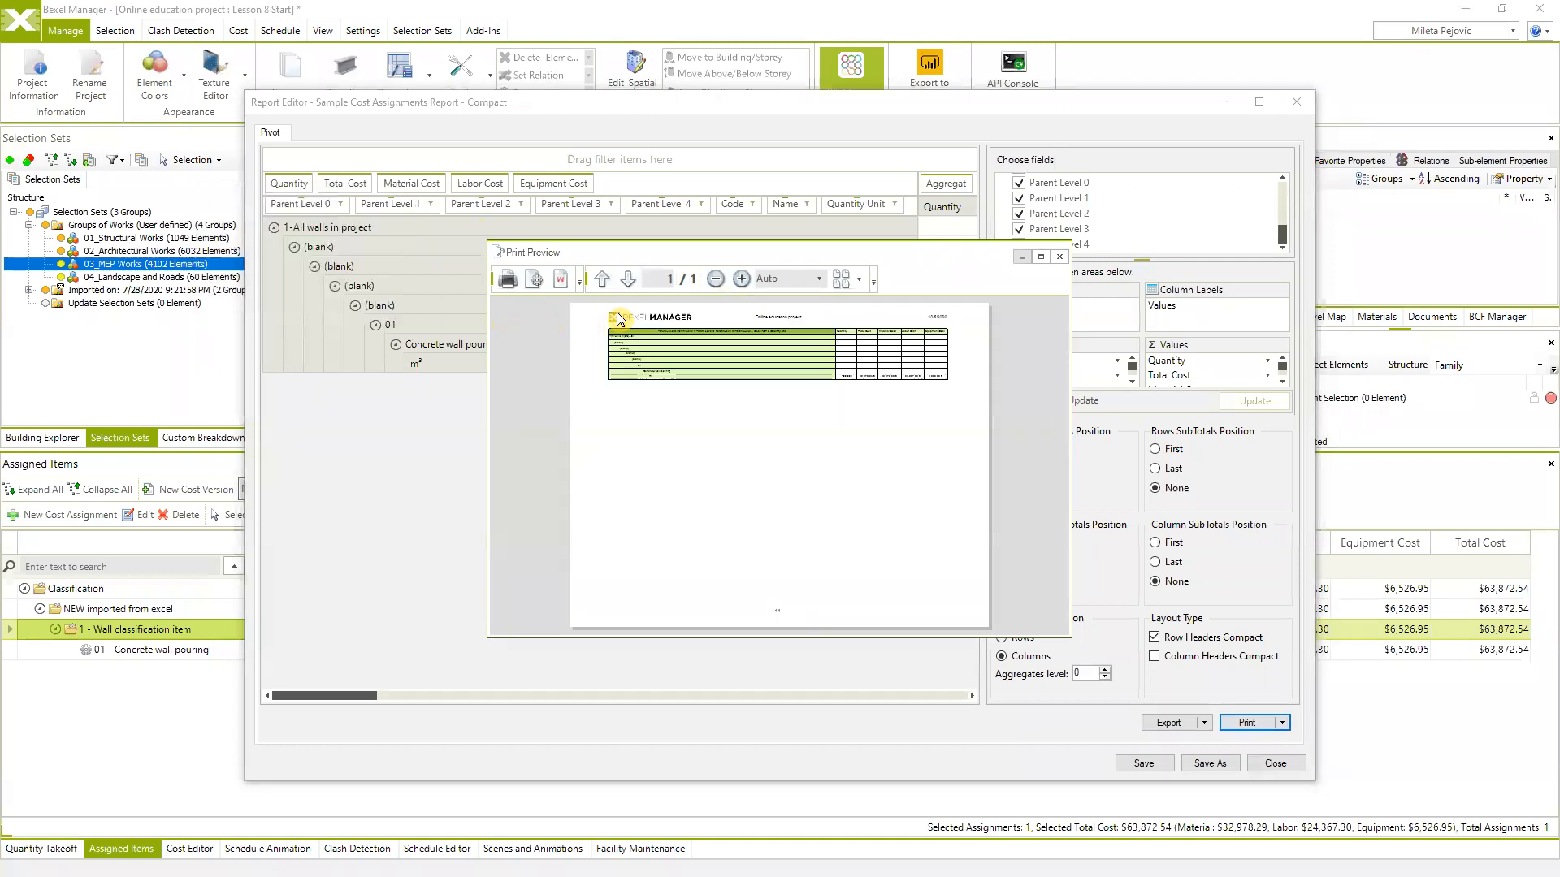
left_click(507, 278)
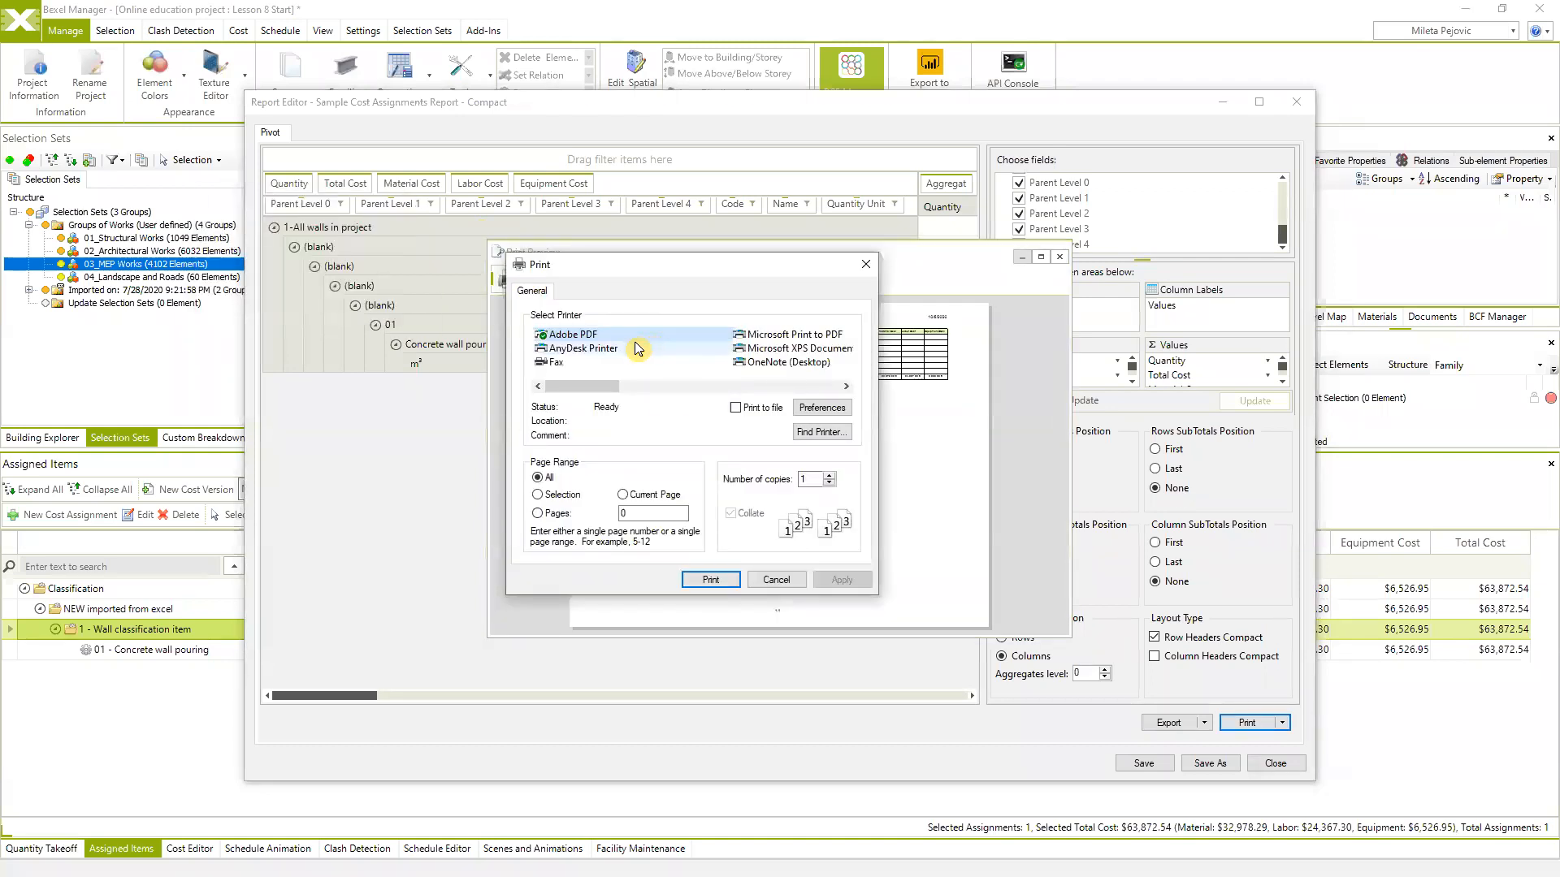
left_click(776, 579)
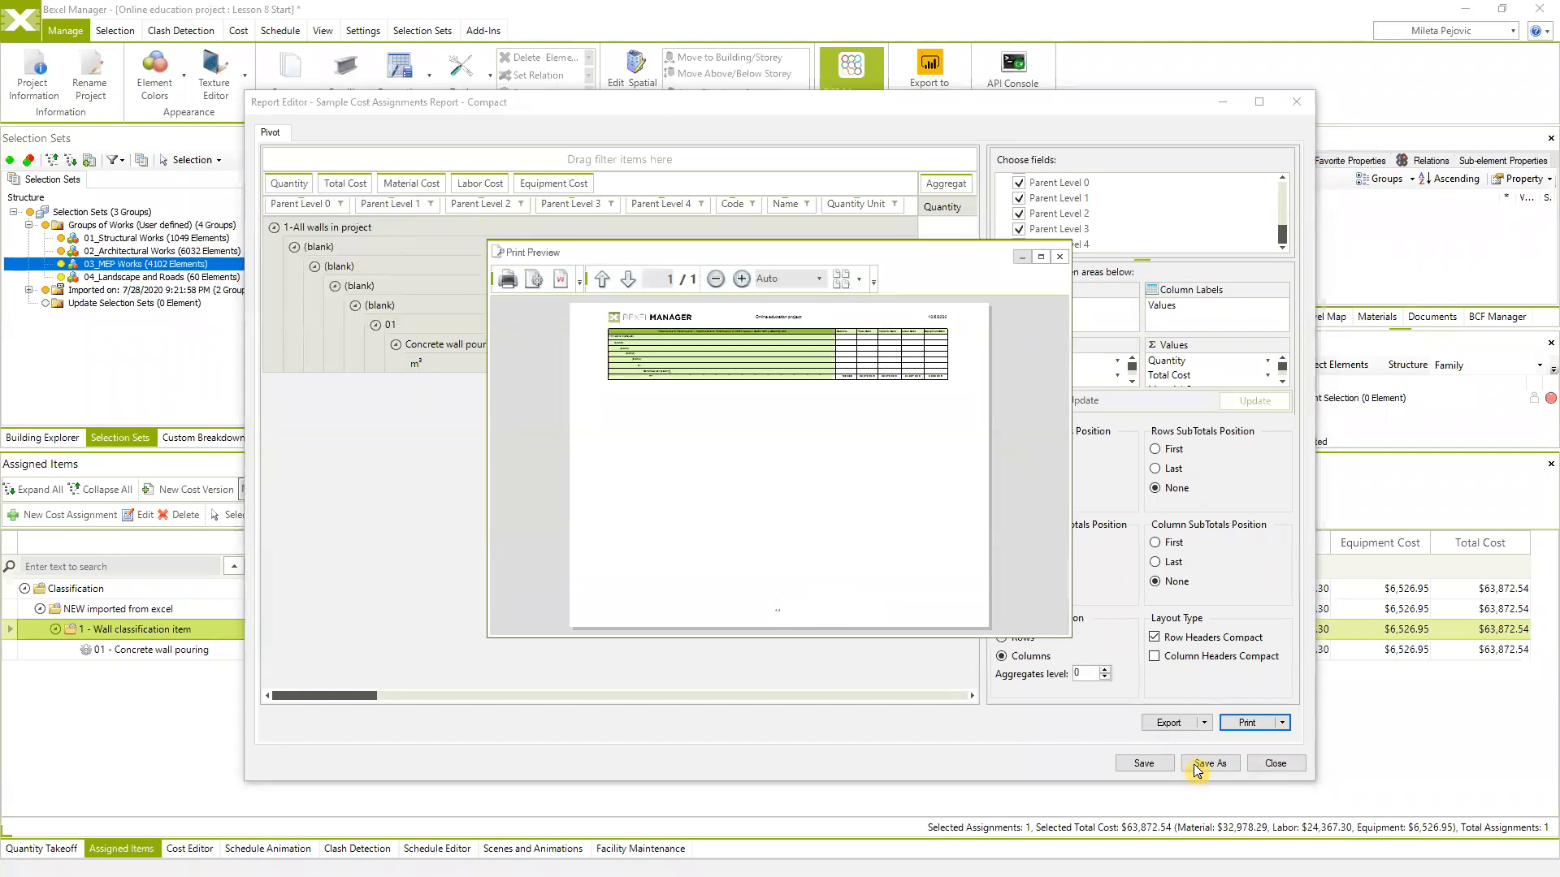
left_click(1060, 256)
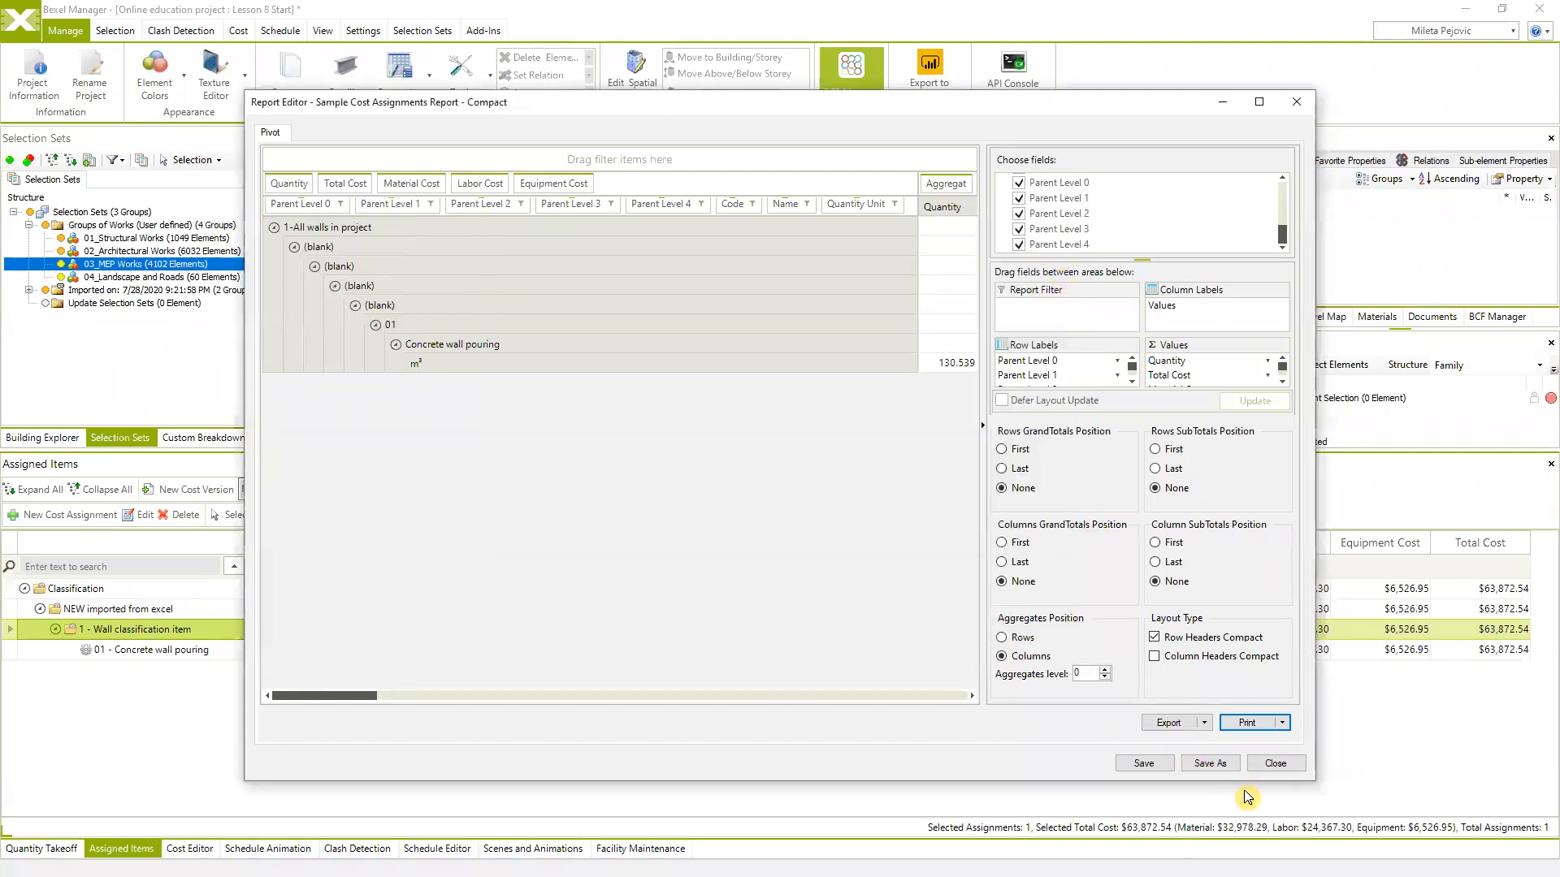
left_click(1275, 763)
left_click(792, 505)
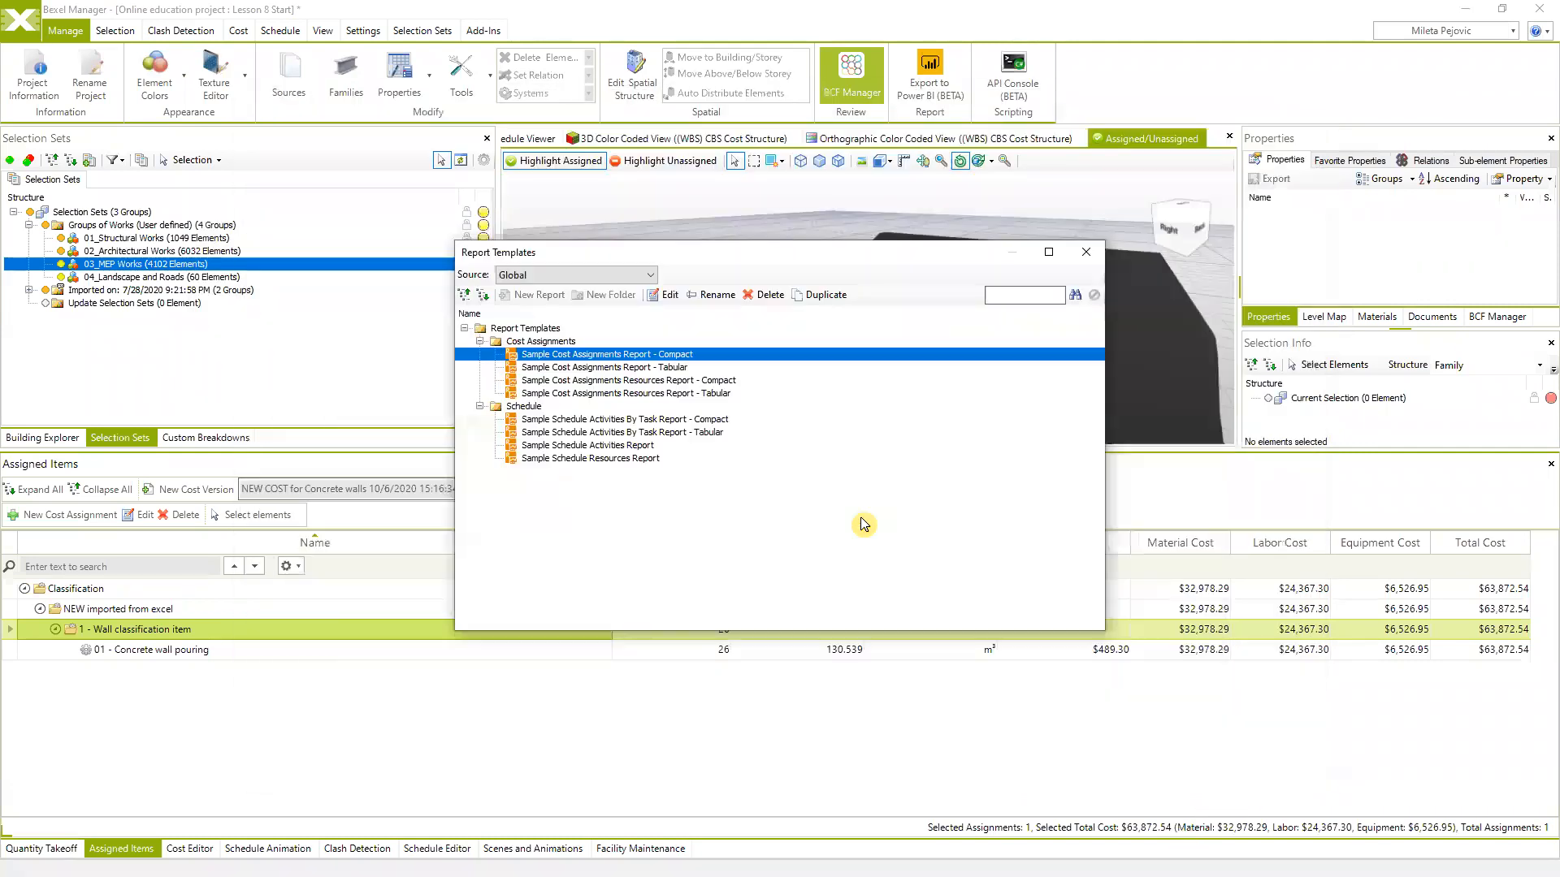